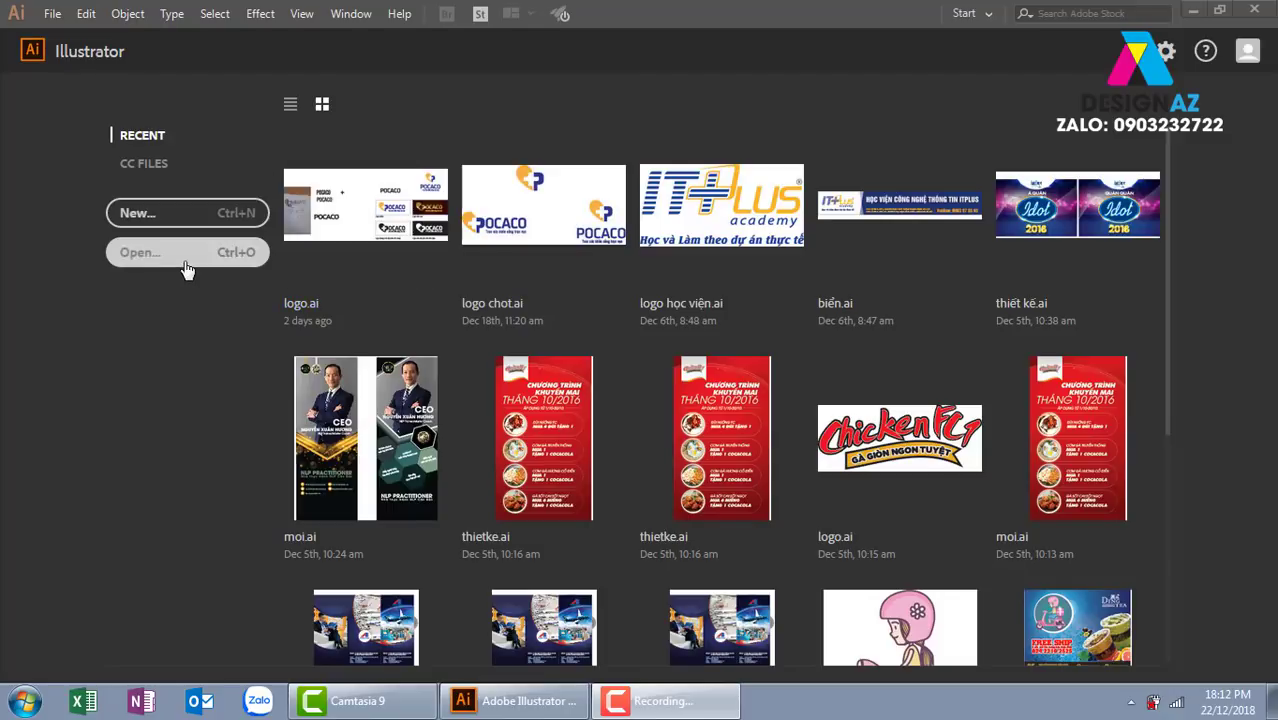
# Step: Create a new A4 portrait document, 21 × 29.7 cm, with units in centimetres
pyautogui.click(228, 215)
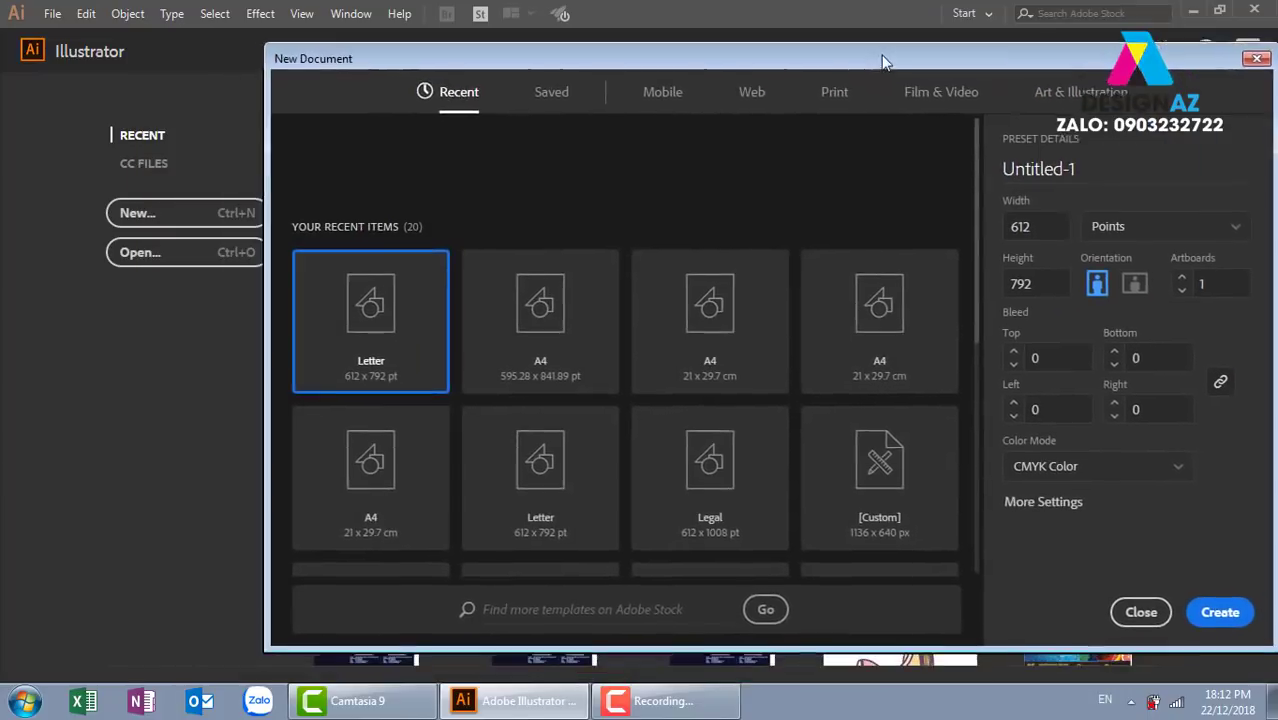
pyautogui.moveTo(756, 92); pyautogui.dragTo(856, 42)
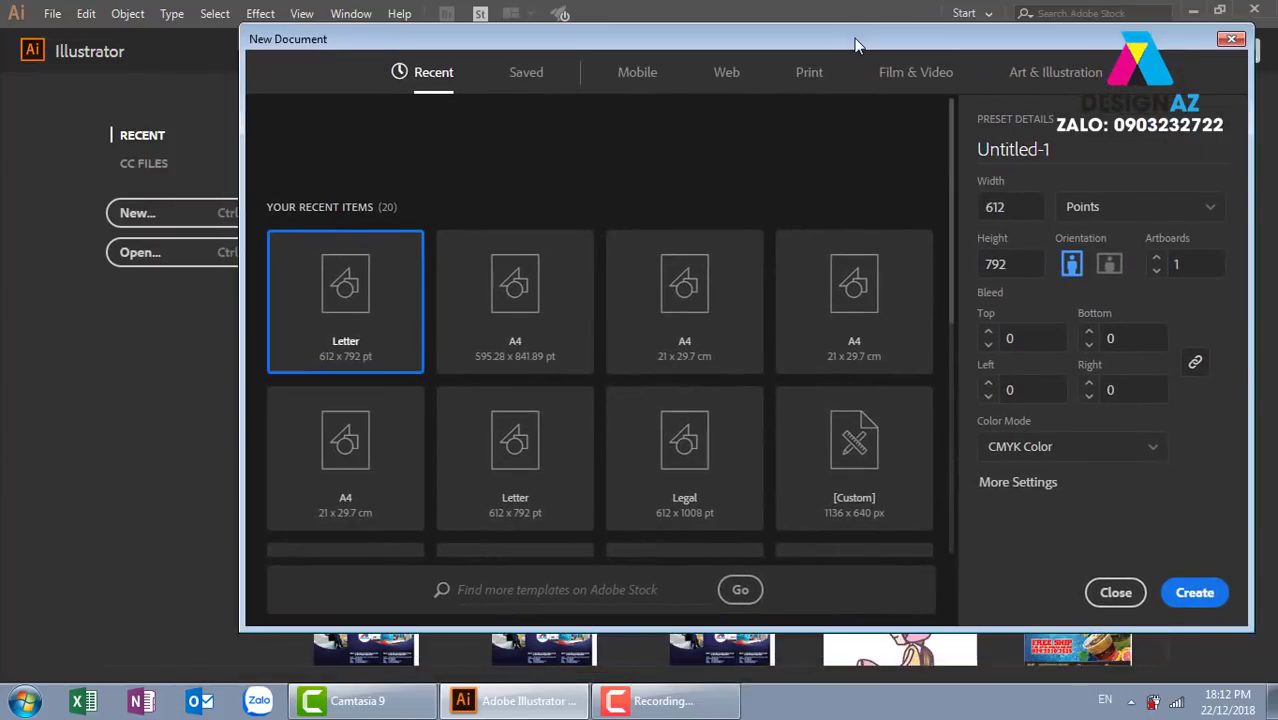
pyautogui.click(535, 280)
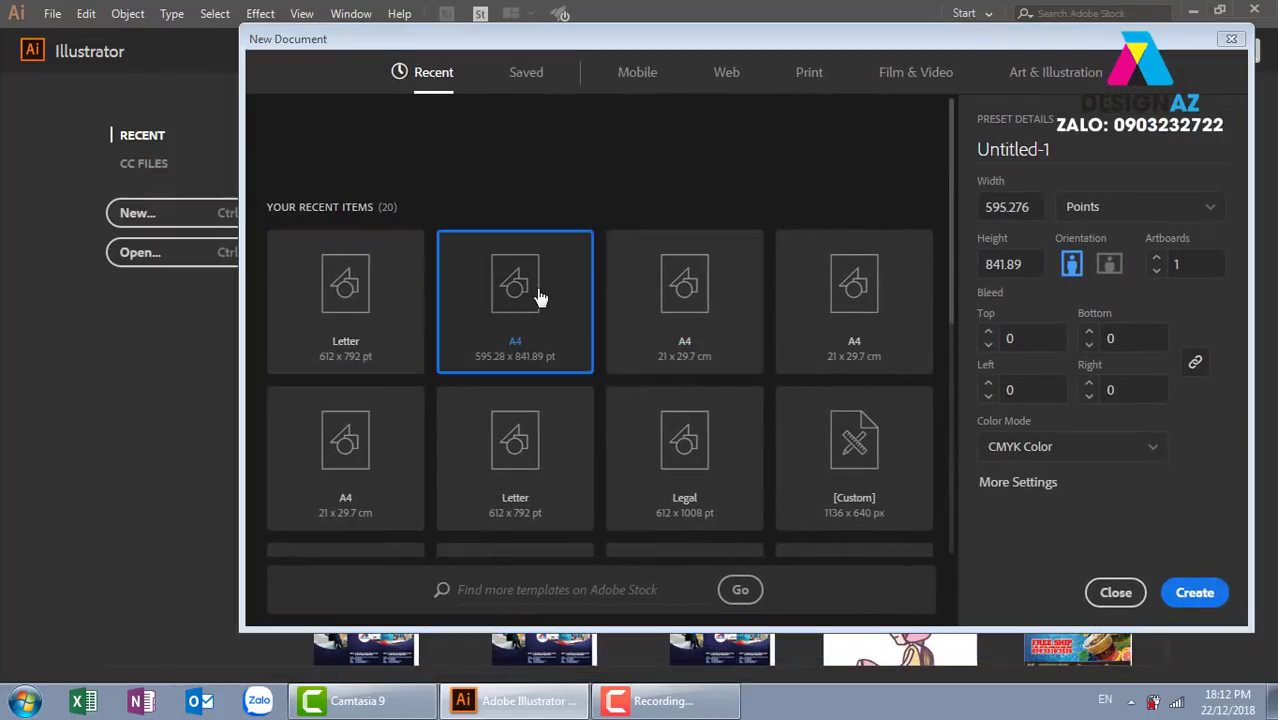
pyautogui.click(1155, 214)
pyautogui.click(1125, 366)
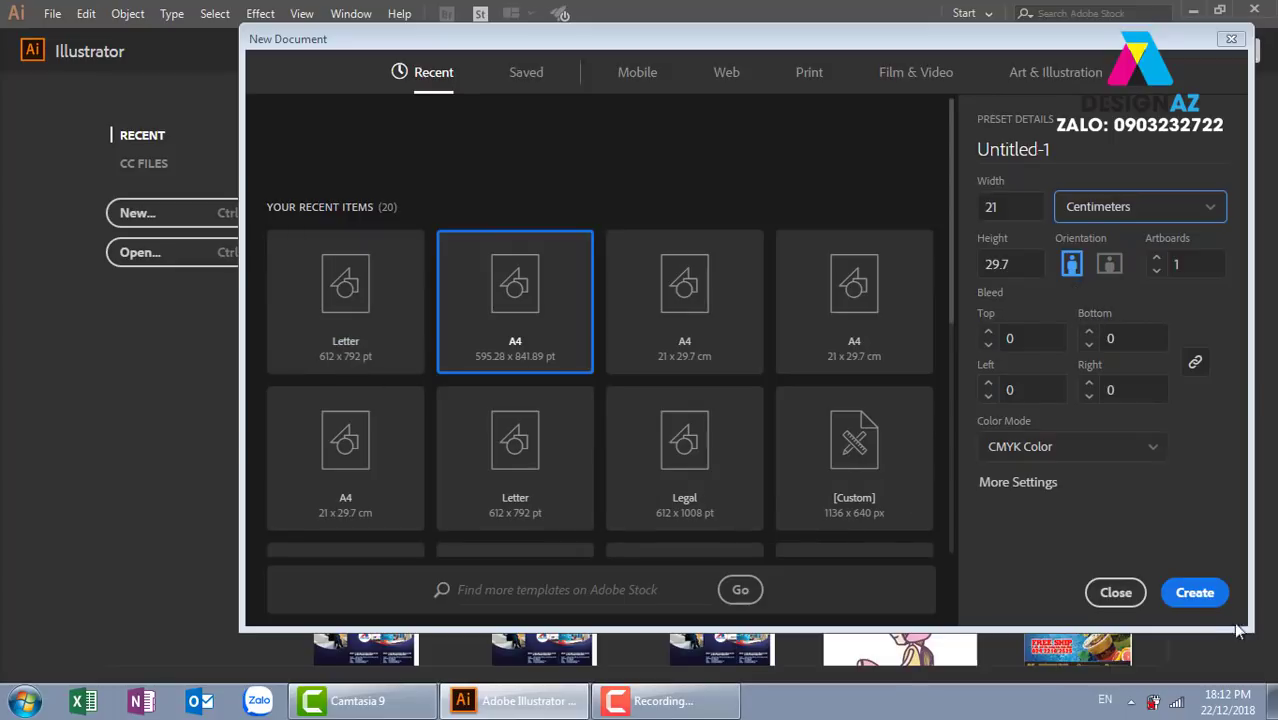
pyautogui.click(1197, 597)
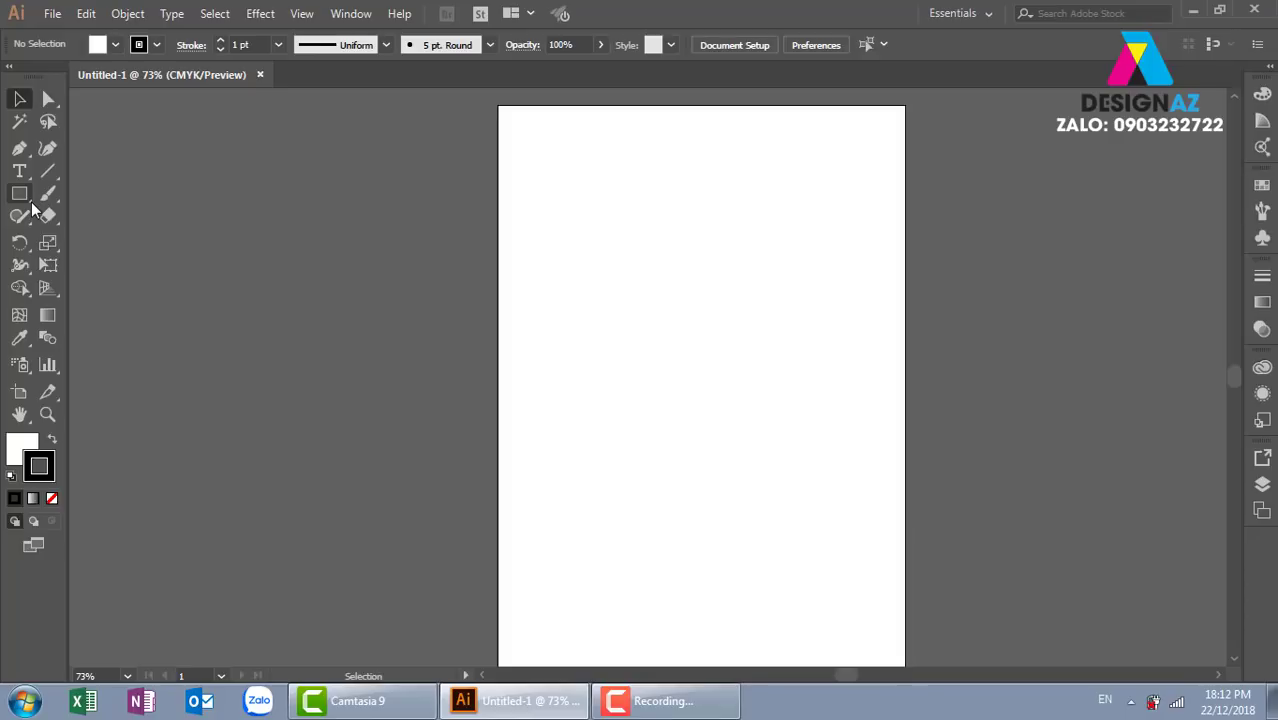
# Step: Tear the shape tools off into a floating panel beside the artboard and pick the Rectangle tool
pyautogui.click(33, 207)
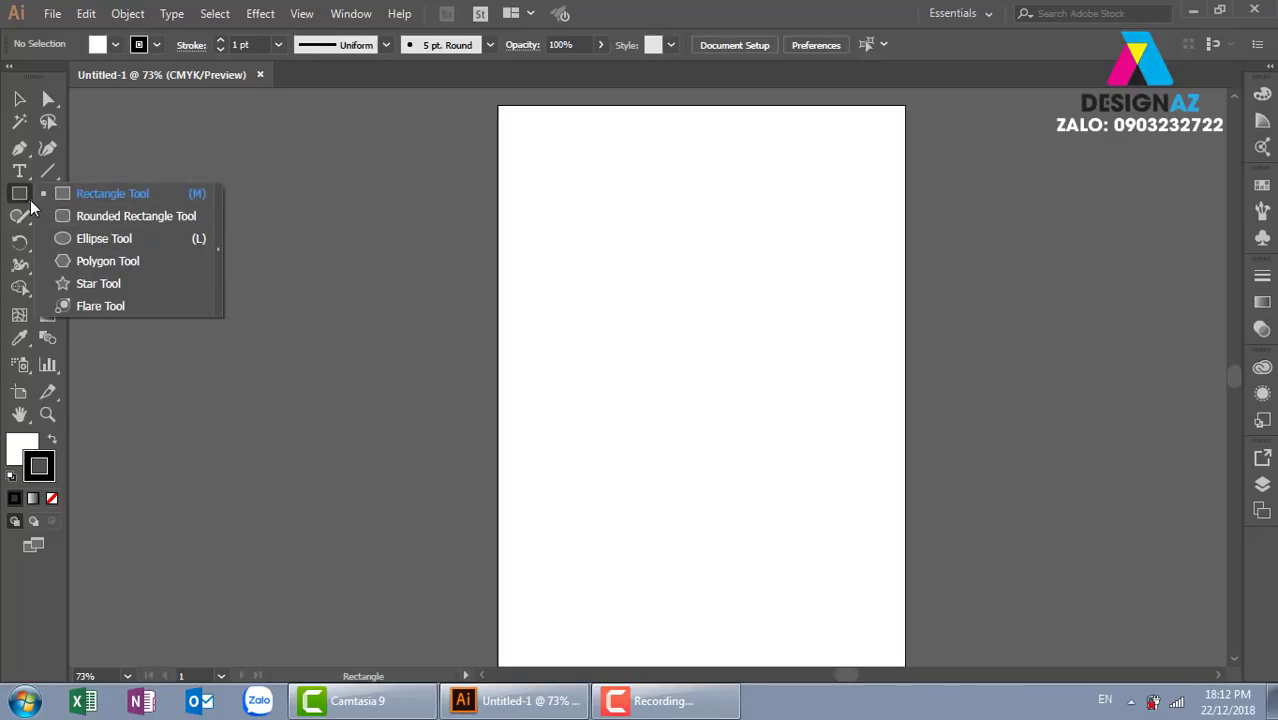
pyautogui.click(218, 255)
pyautogui.moveTo(110, 209); pyautogui.dragTo(1031, 132)
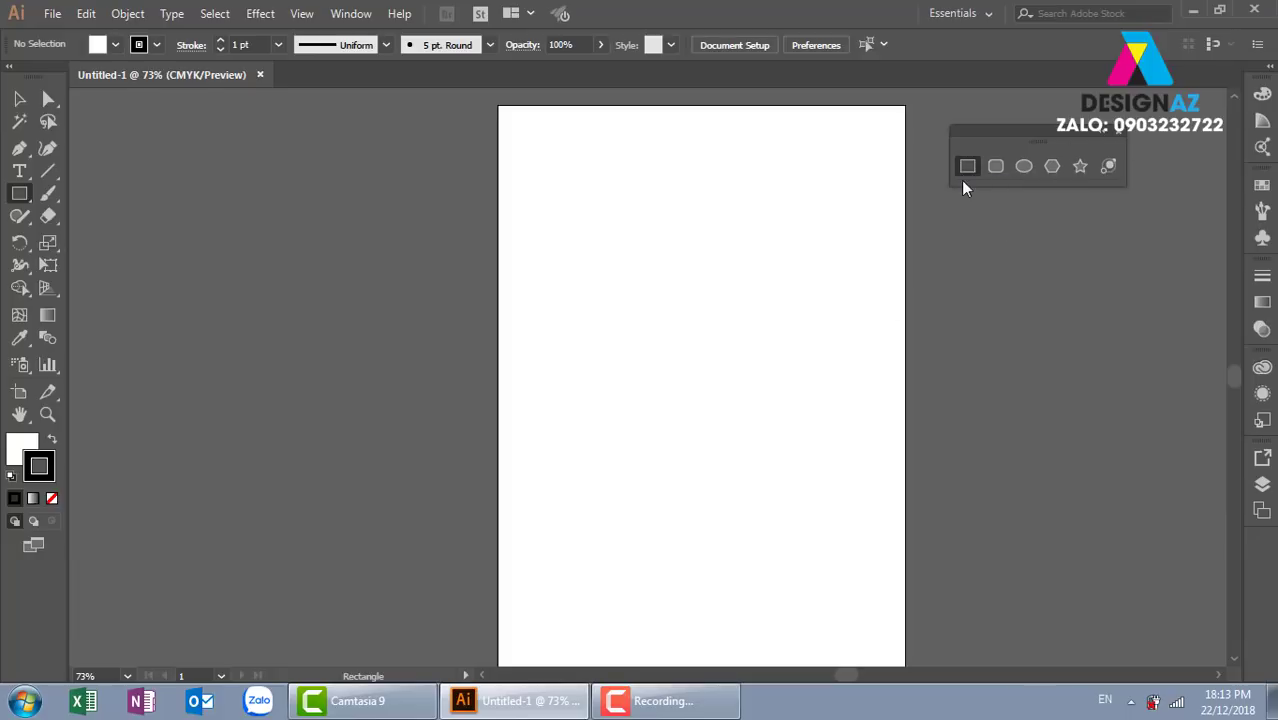
pyautogui.press('v')
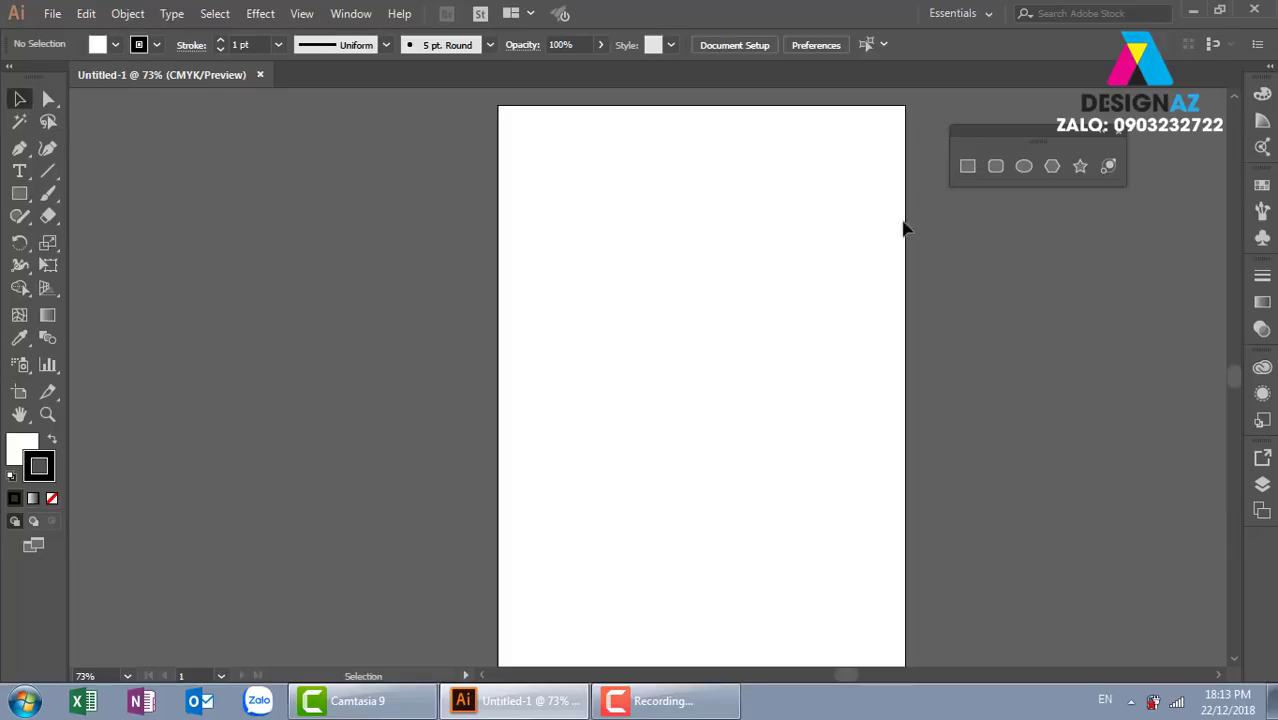
pyautogui.click(967, 167)
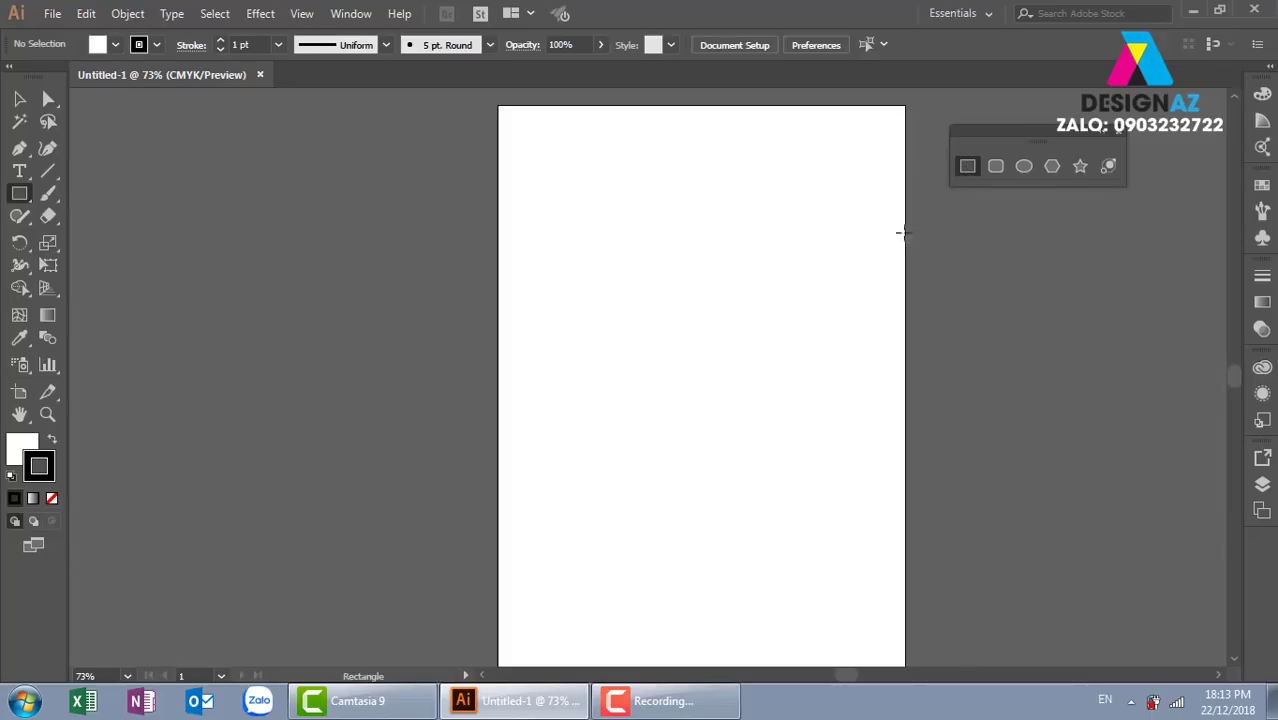
pyautogui.click(674, 192)
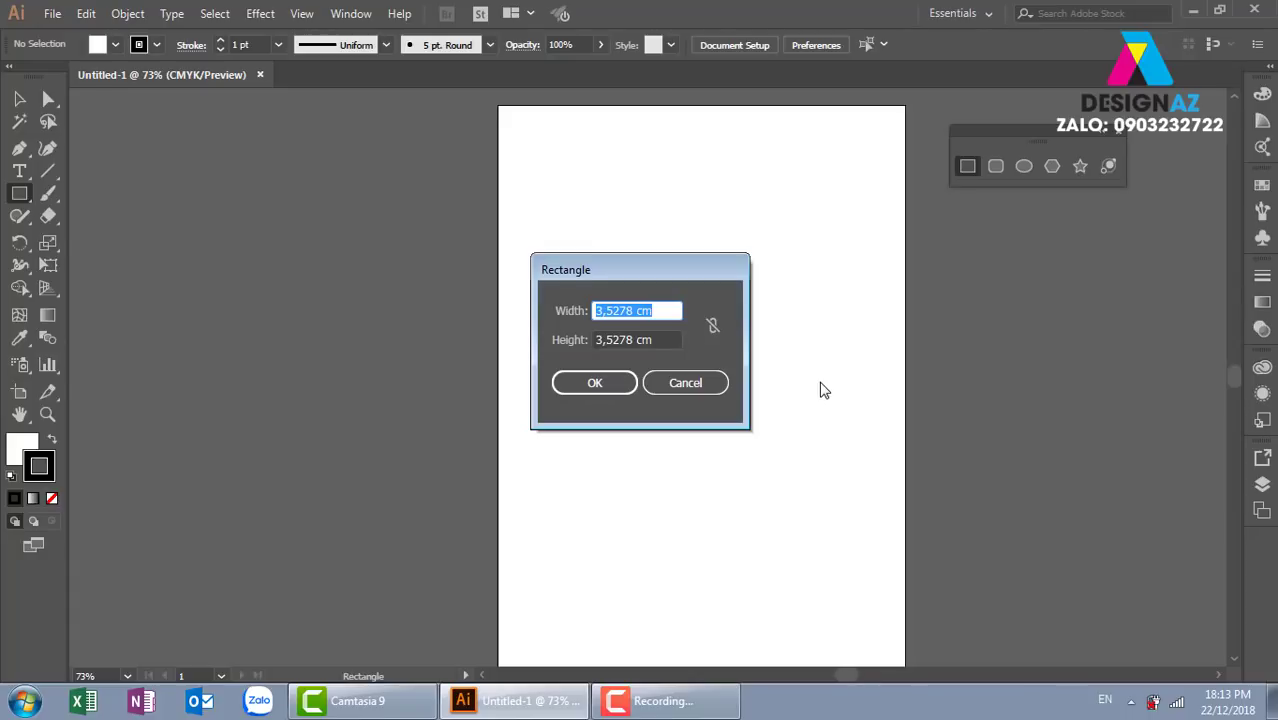
pyautogui.write('9')
pyautogui.click(667, 334)
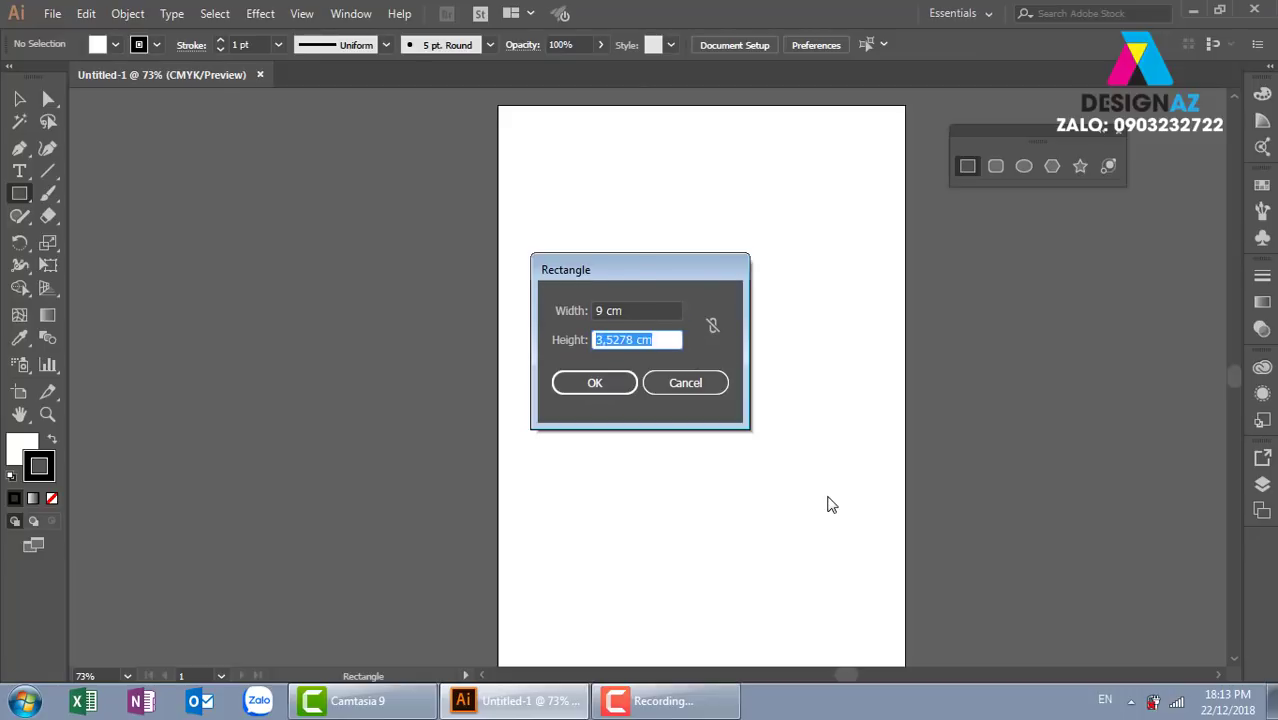
pyautogui.write('5,5')
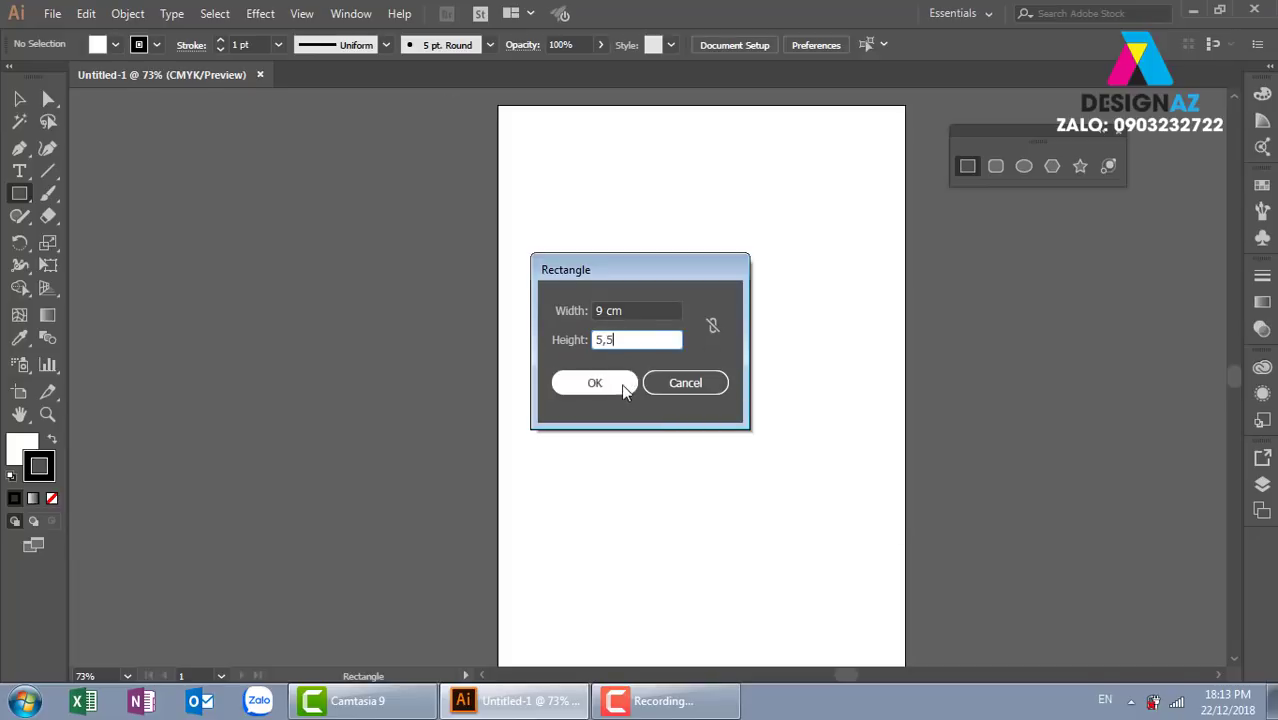
pyautogui.click(595, 383)
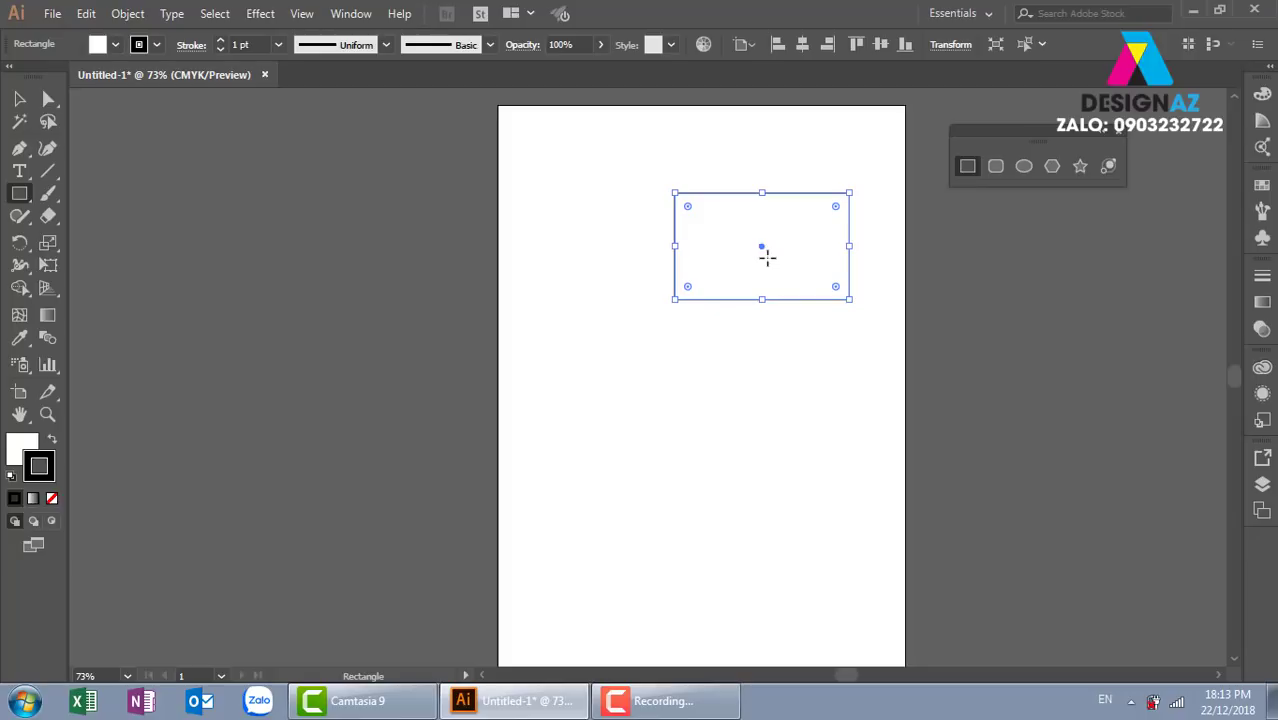
pyautogui.press('Delete')
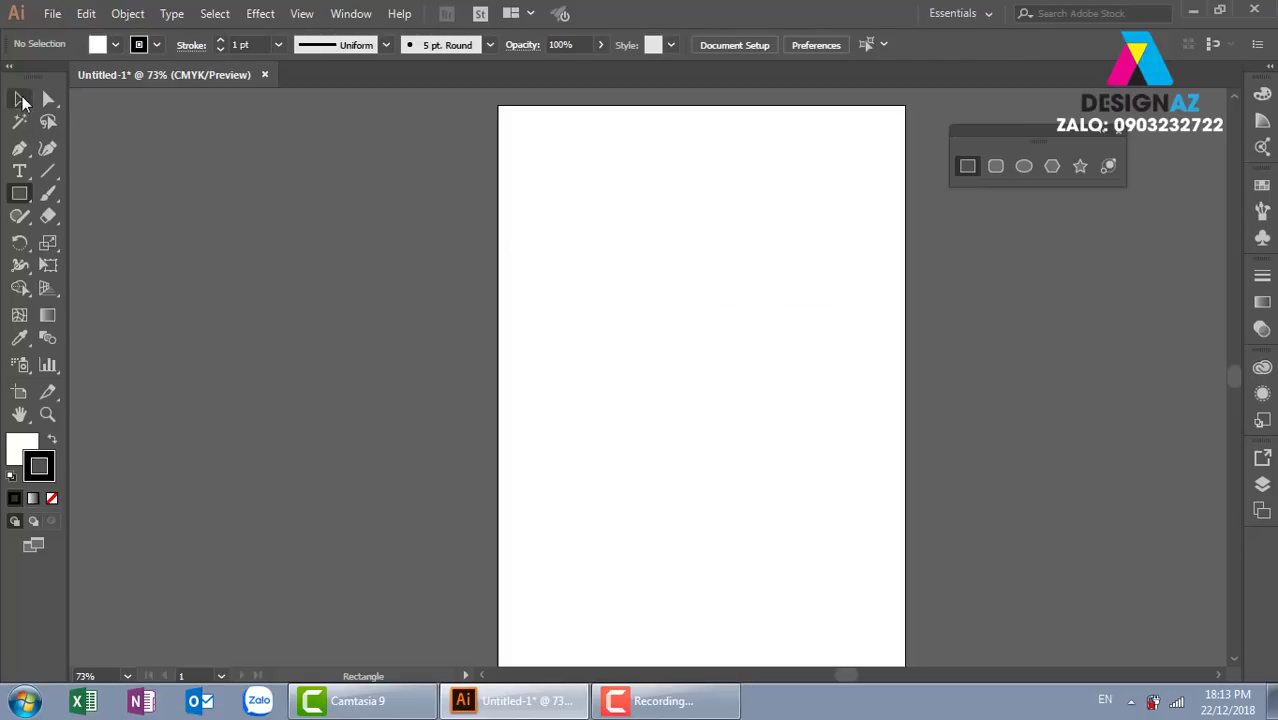
# Step: Draw a large rectangle on the upper-middle of the artboard and select it
pyautogui.click(20, 99)
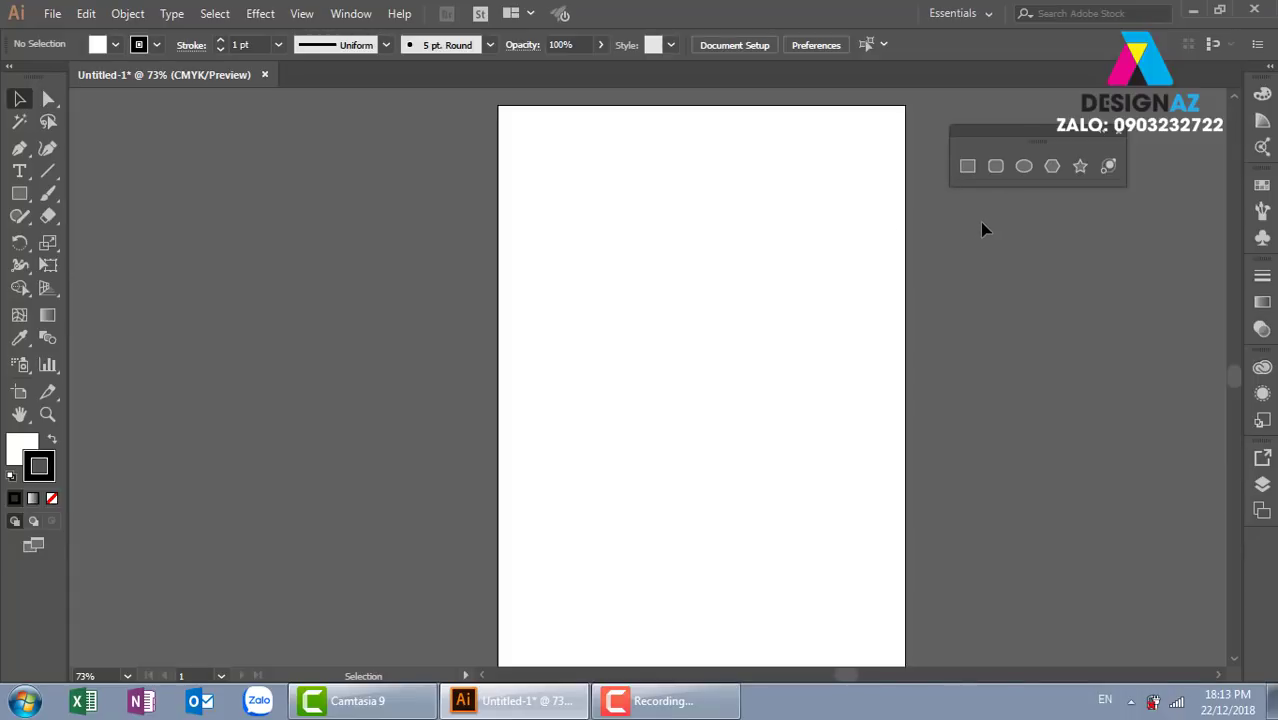
pyautogui.click(969, 167)
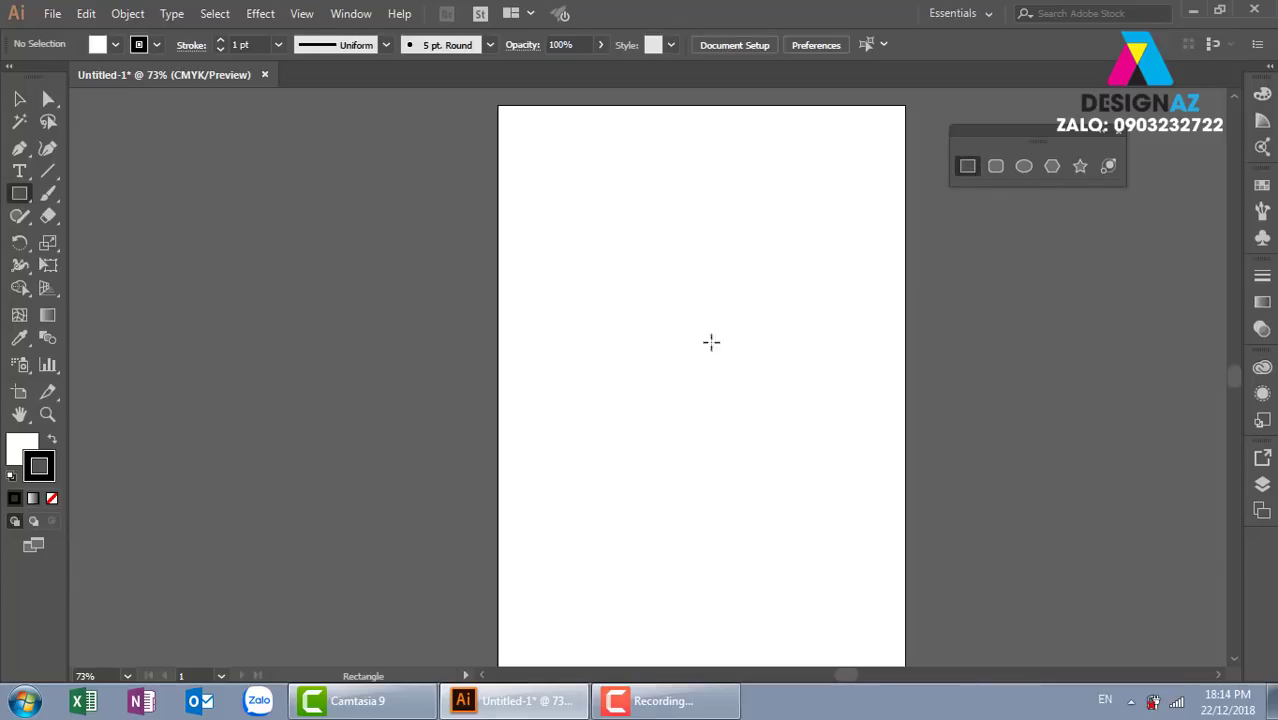
pyautogui.moveTo(568, 227); pyautogui.dragTo(815, 451)
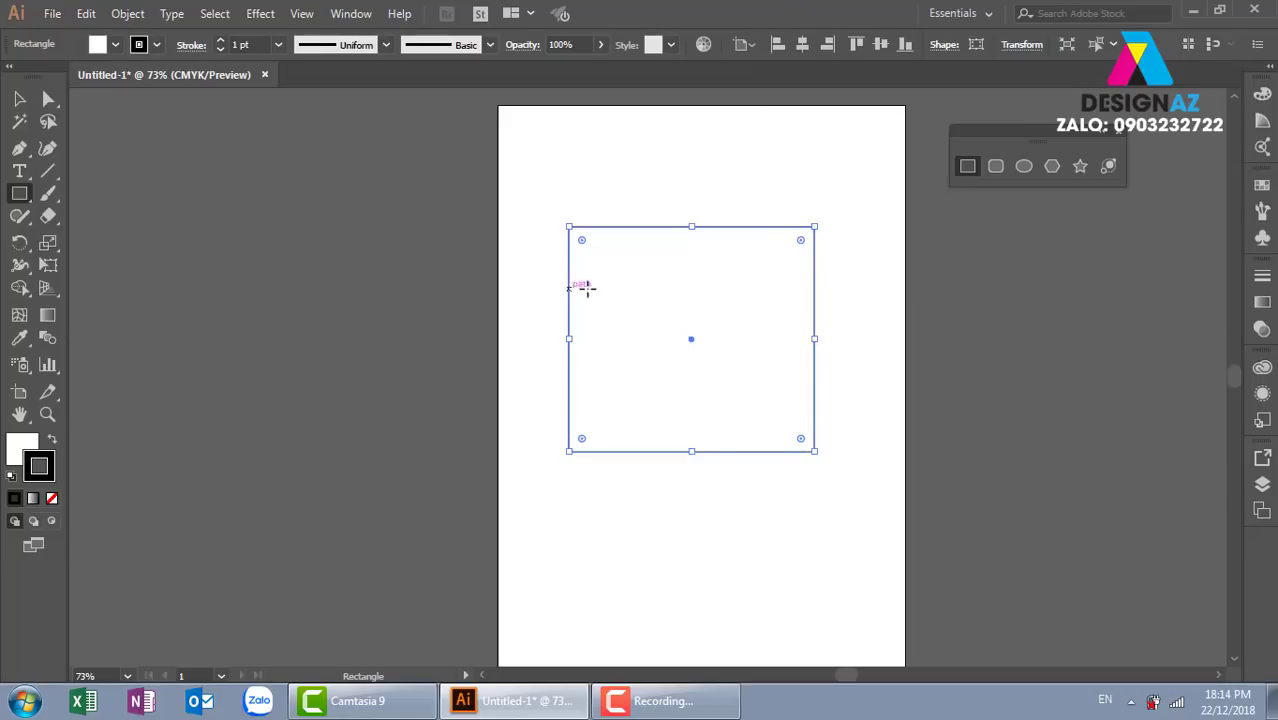
pyautogui.click(19, 98)
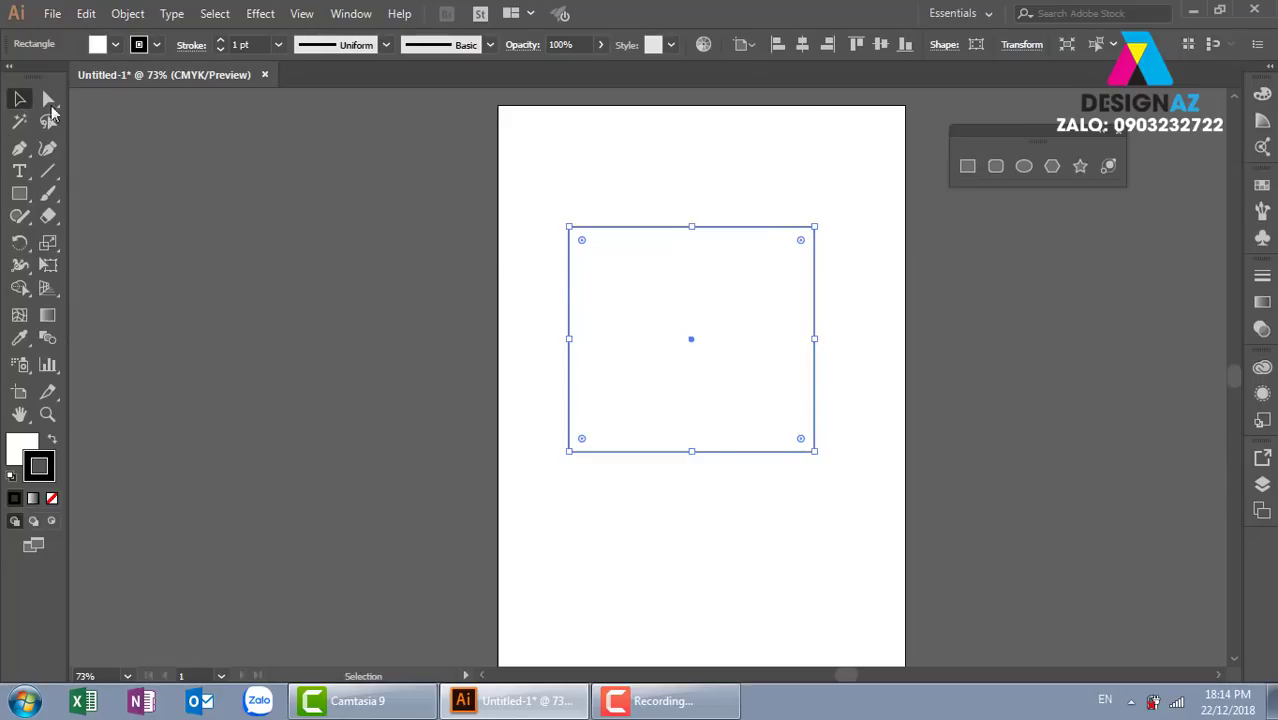
pyautogui.click(719, 222)
pyautogui.moveTo(434, 162); pyautogui.dragTo(870, 350)
# Step: Open the Align/Transform panels and set the rectangle's width to 9 cm
pyautogui.hotkey('shift', 'F7')
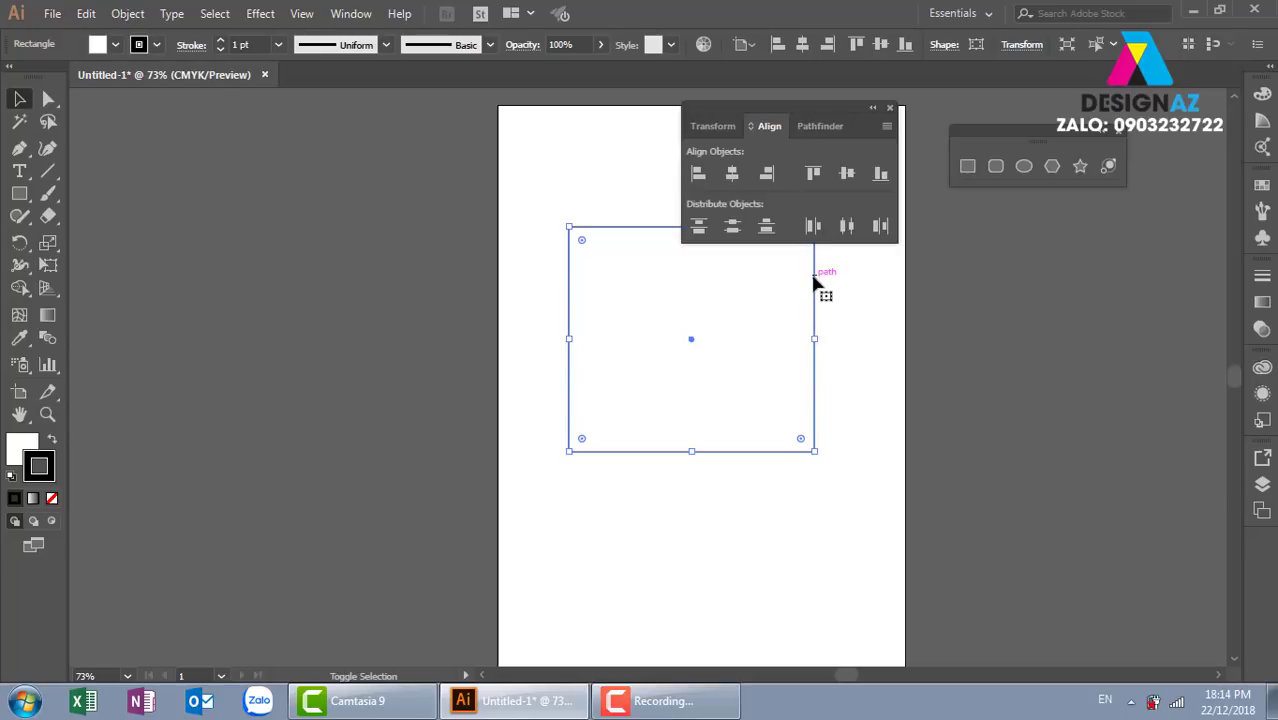
pyautogui.moveTo(821, 107); pyautogui.dragTo(1135, 205)
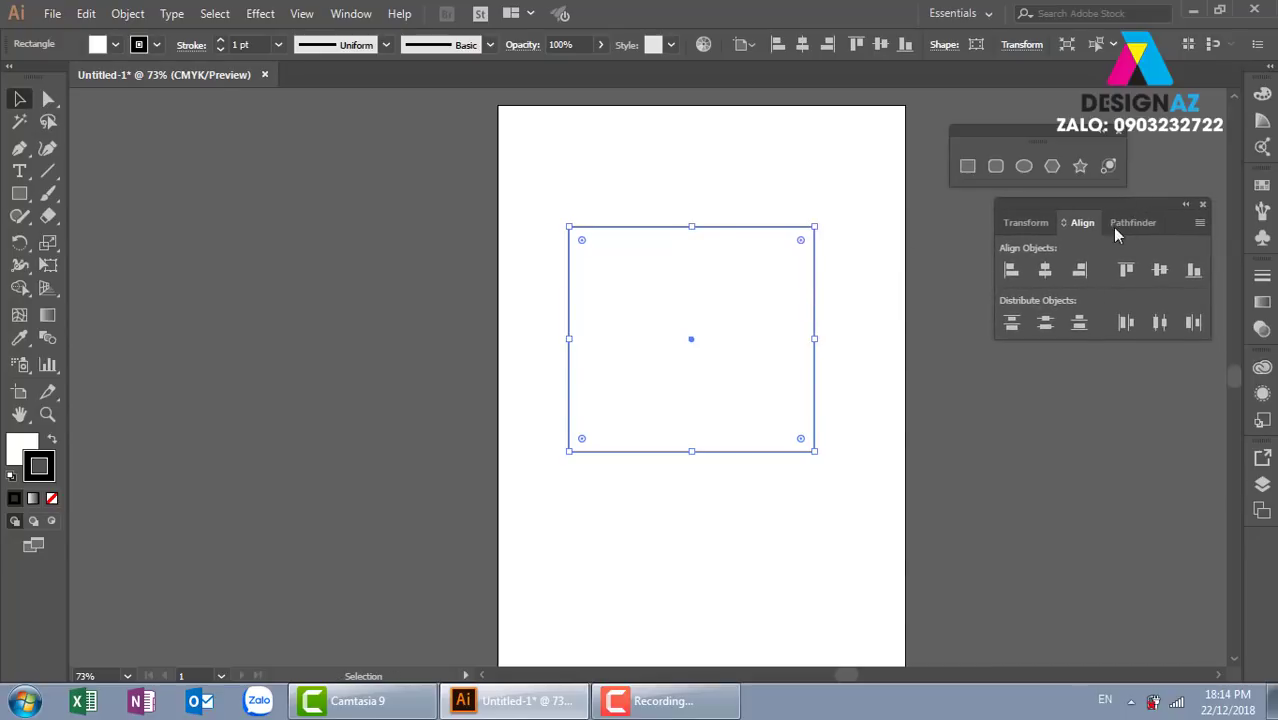
pyautogui.click(1022, 223)
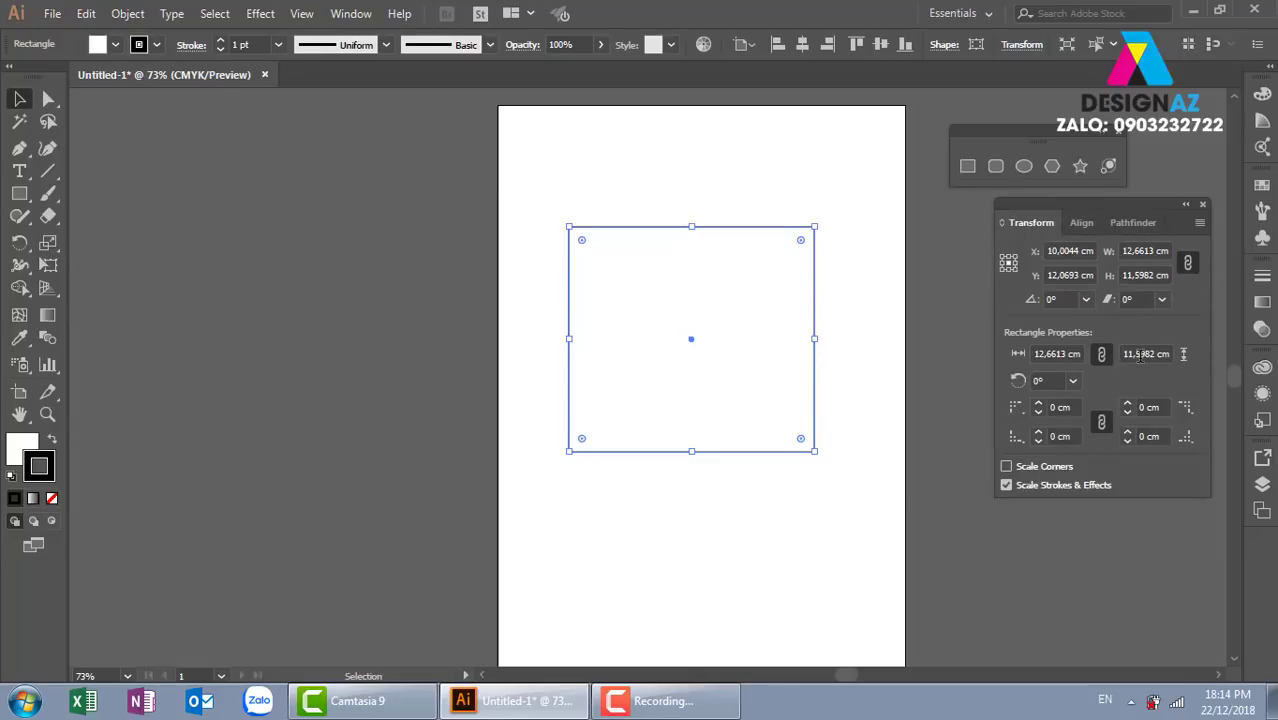
pyautogui.click(1124, 254)
pyautogui.write('5')
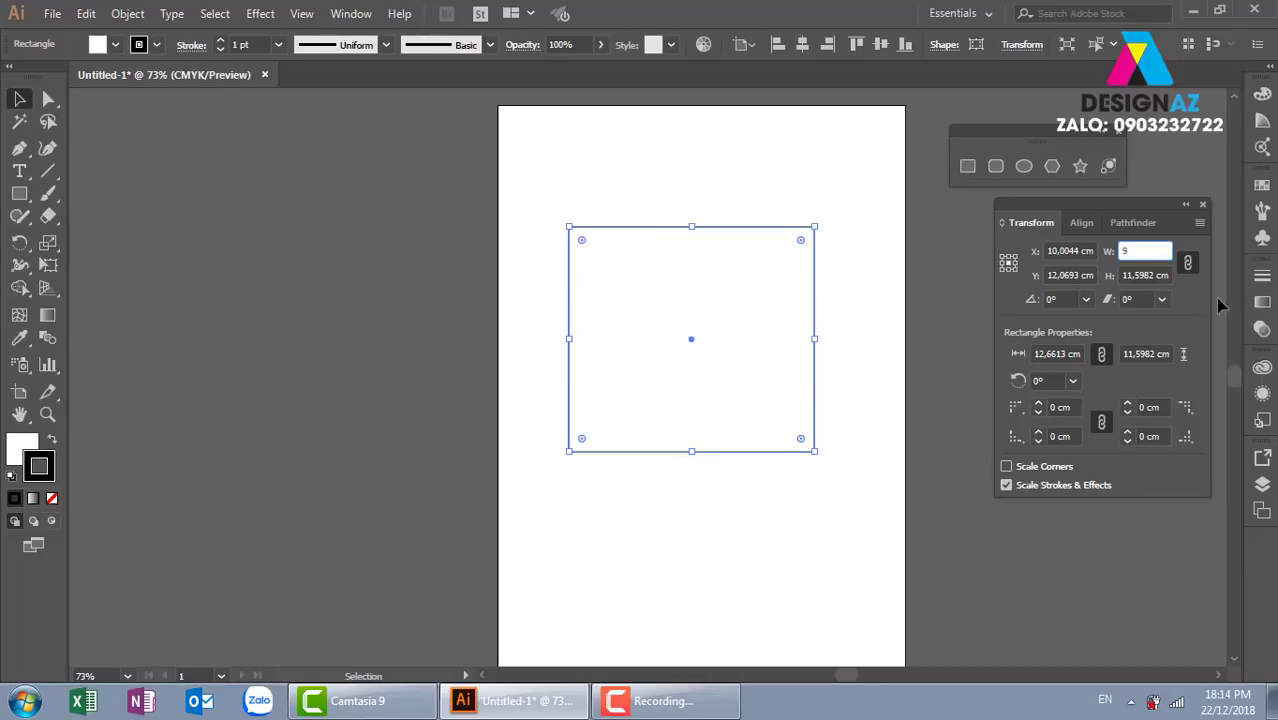
pyautogui.press('Return')
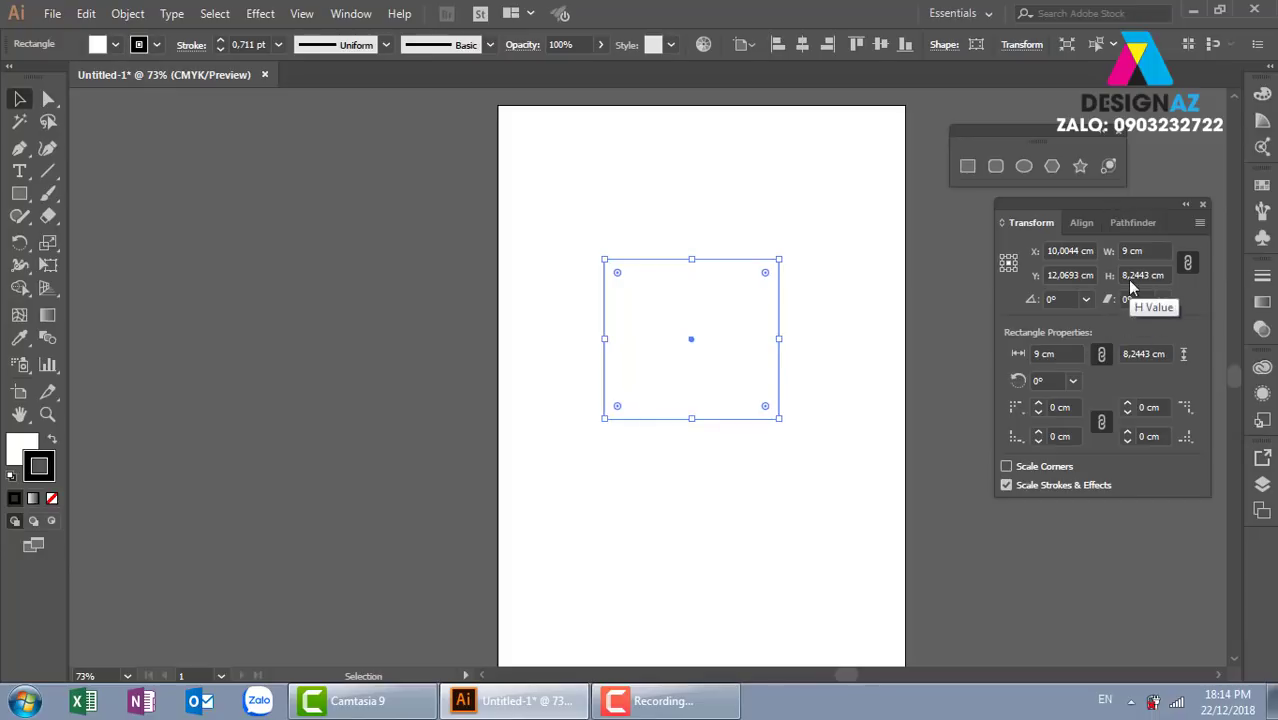
# Step: Unlink proportions and set the height to 5.5 cm, making the rectangle 9 × 5.5 cm
pyautogui.click(1188, 262)
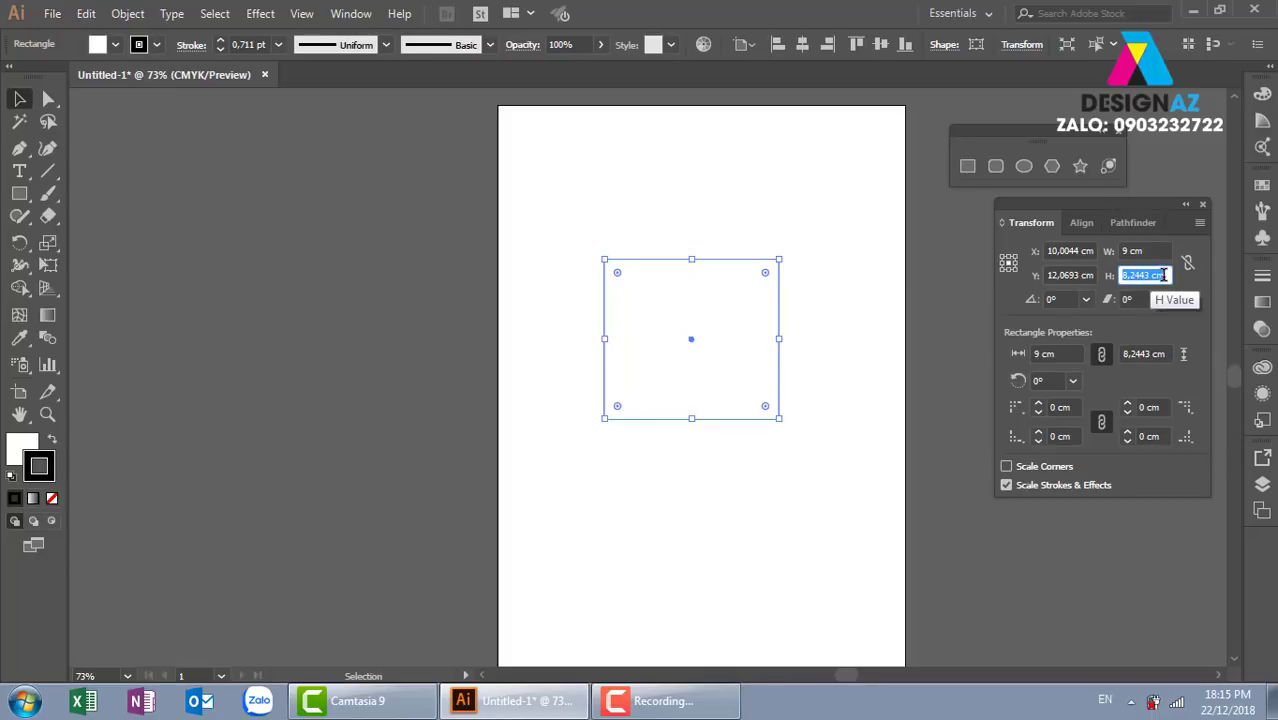
pyautogui.write('5')
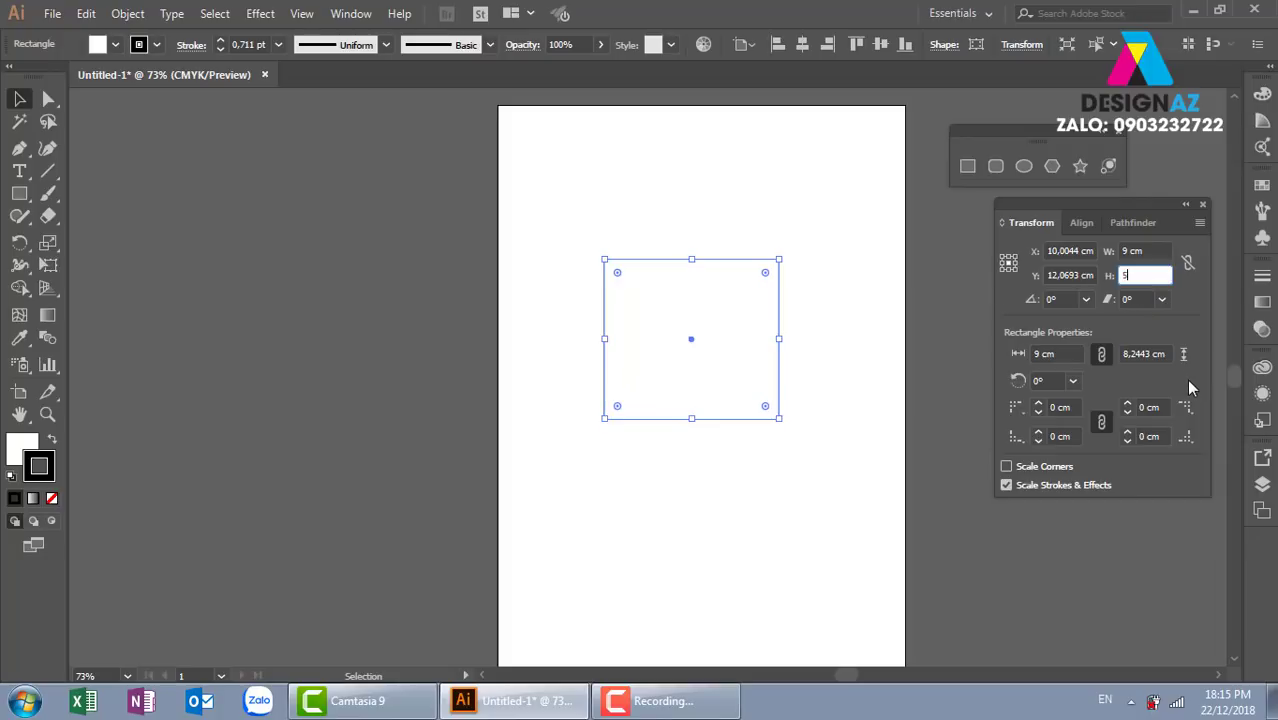
pyautogui.write(',5')
pyautogui.press('Return')
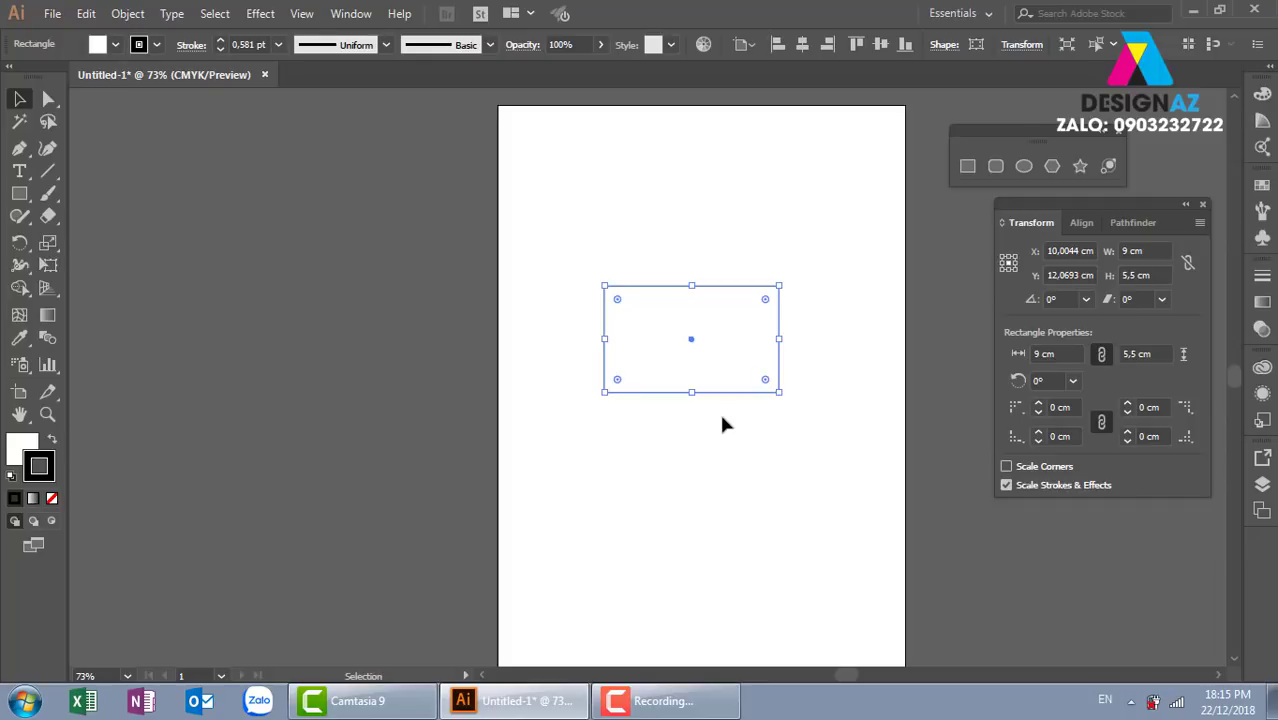
pyautogui.click(805, 395)
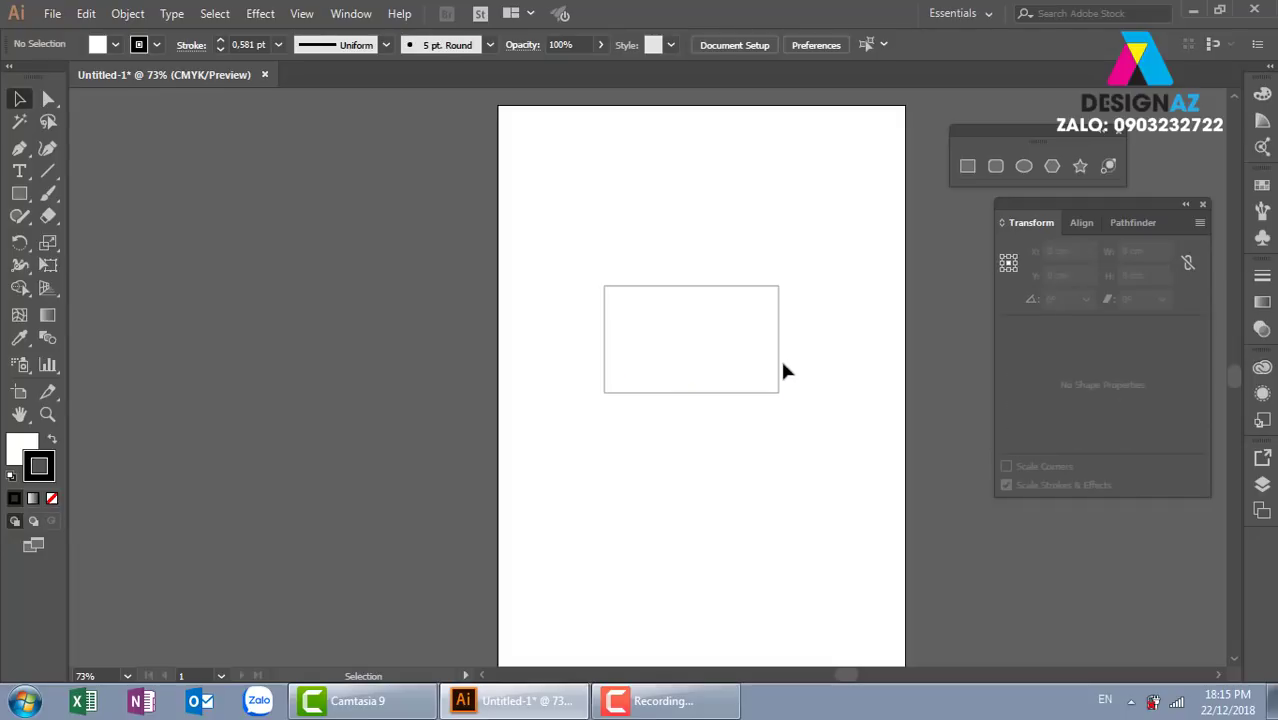
pyautogui.click(780, 362)
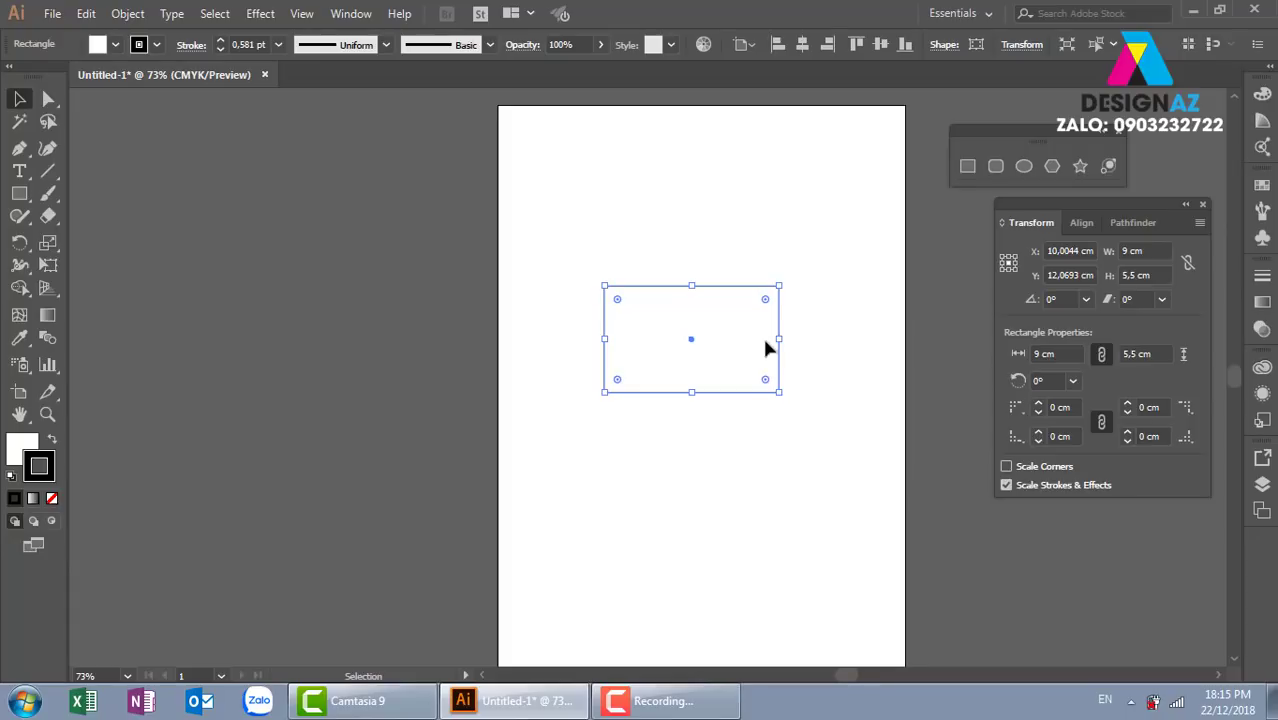
pyautogui.click(784, 318)
pyautogui.click(781, 321)
# Step: Widen the rectangle to 13 cm by adding +4 to its 9 cm width
pyautogui.hotkey('ctrl', '+')
pyautogui.hotkey('ctrl', '+')
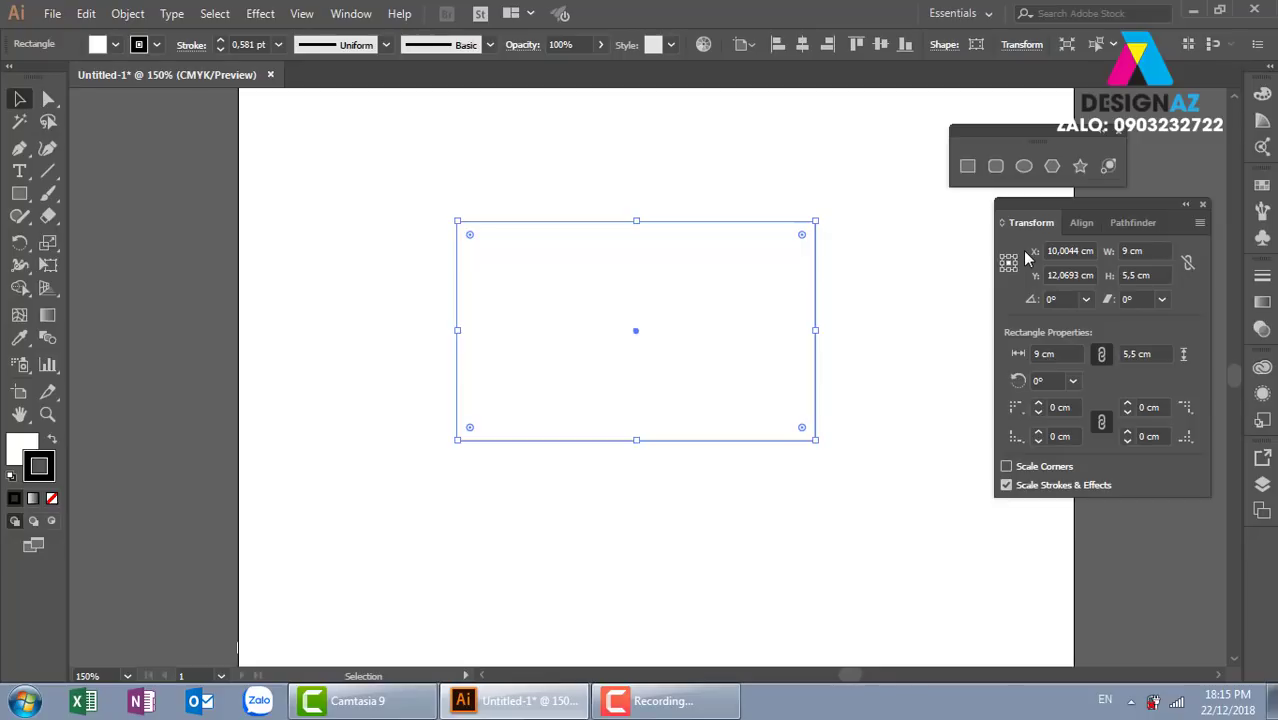
pyautogui.click(1150, 251)
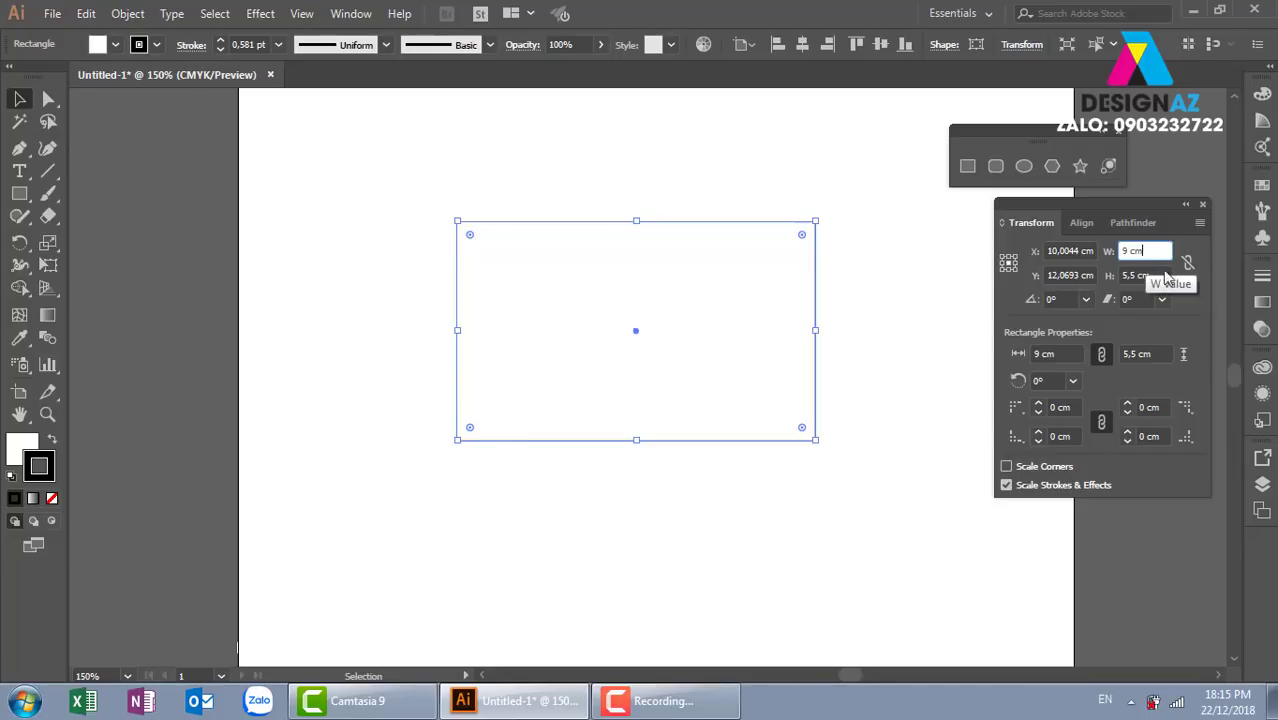
pyautogui.write('+')
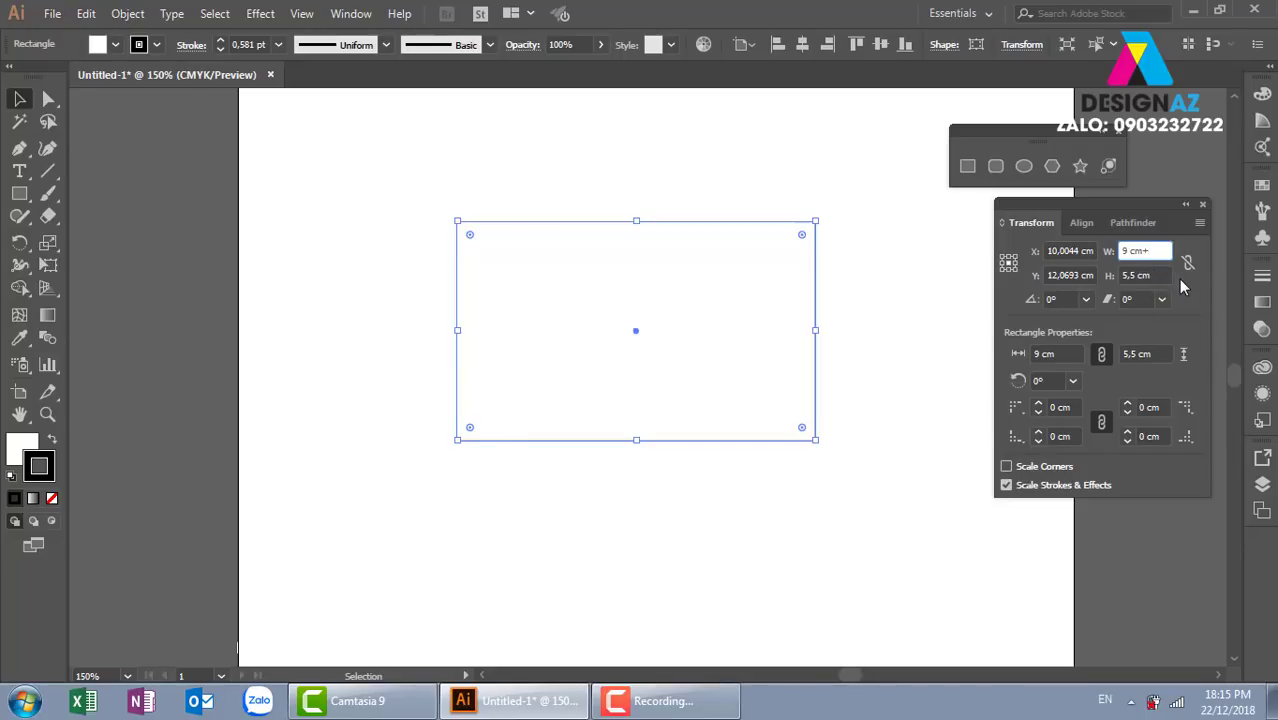
pyautogui.write('4')
pyautogui.press('Return')
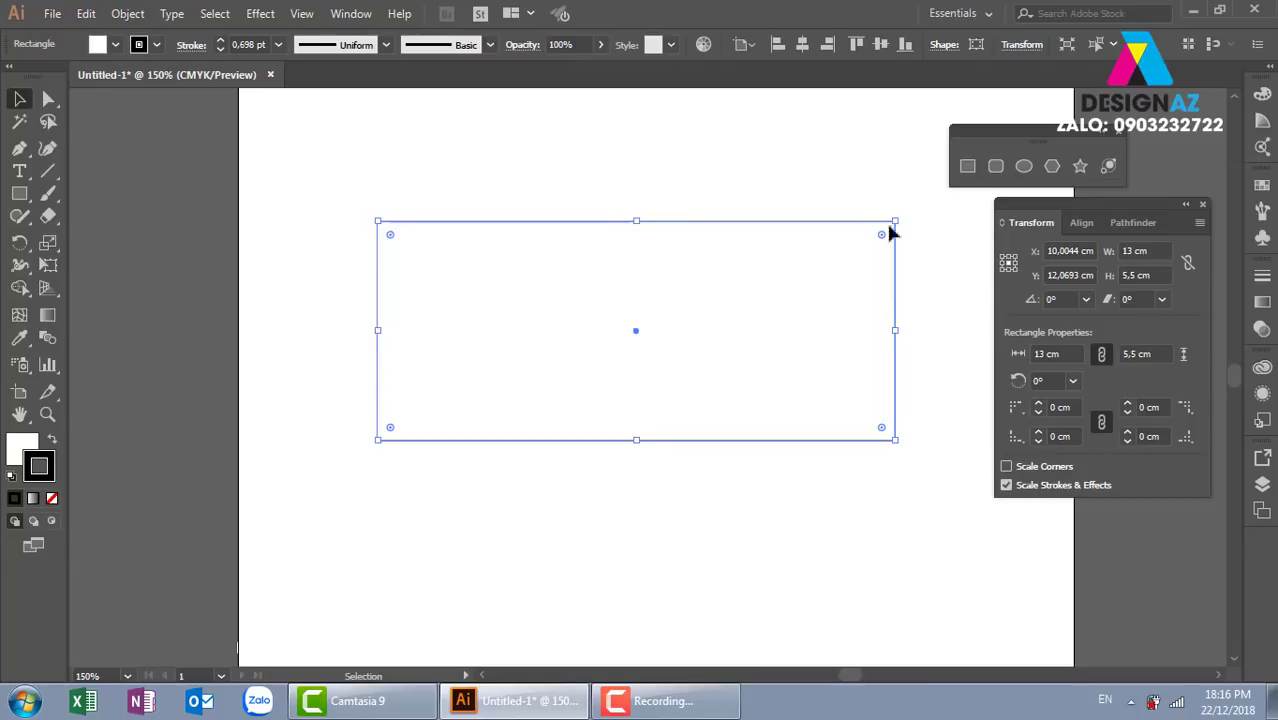
# Step: Reselect the 13 × 5.5 cm rectangle and delete it
pyautogui.click(558, 162)
pyautogui.click(762, 333)
pyautogui.press('Delete')
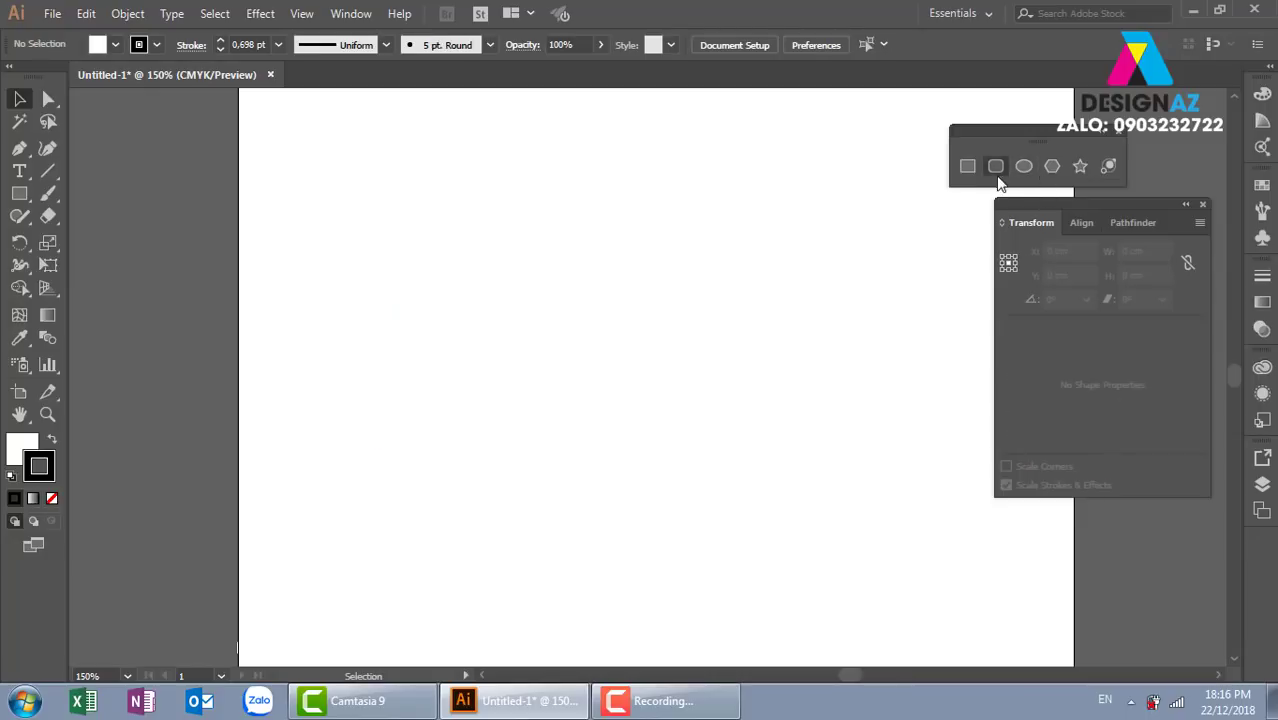
pyautogui.click(968, 168)
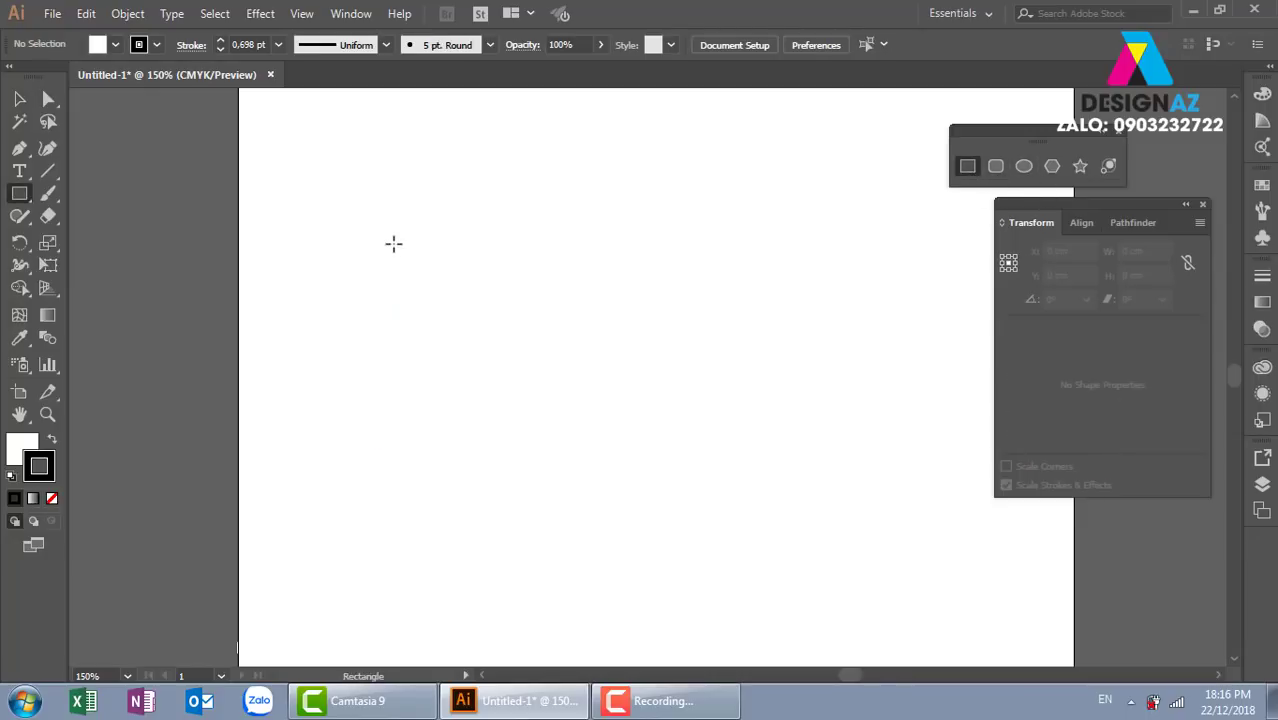
pyautogui.moveTo(367, 187); pyautogui.dragTo(584, 399)
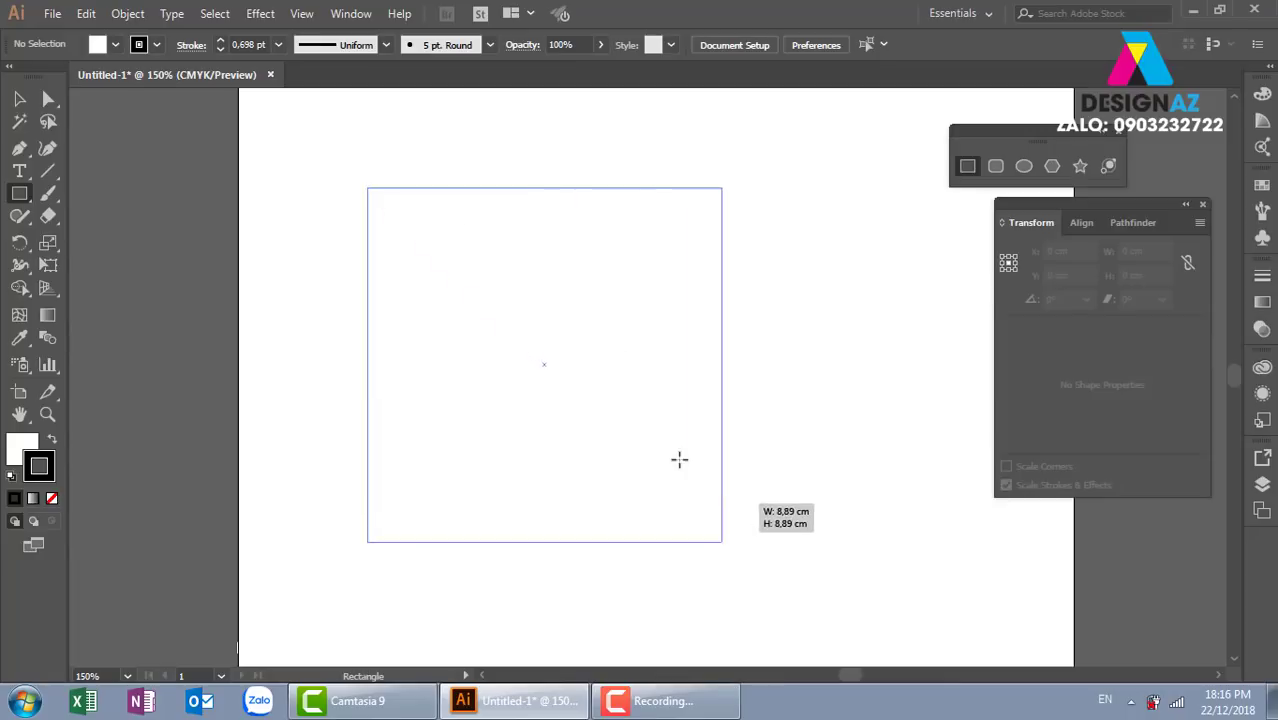
pyautogui.moveTo(584, 399); pyautogui.dragTo(705, 523)
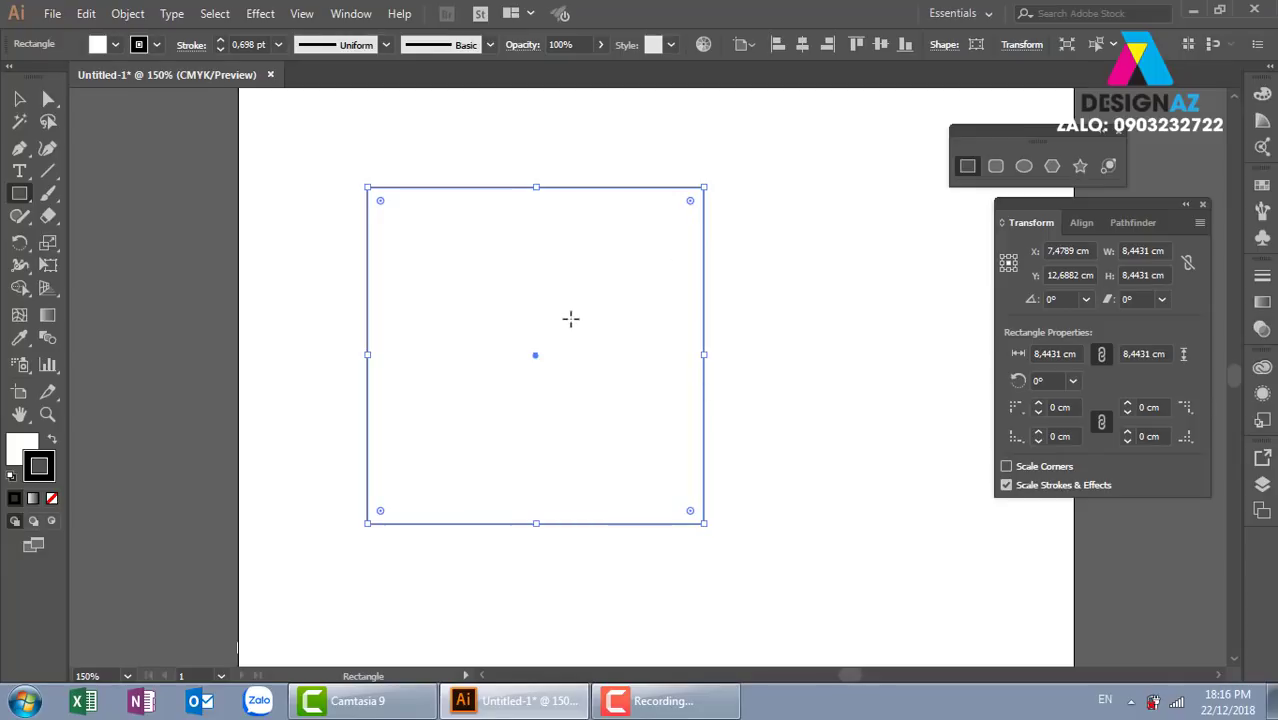
pyautogui.press('Delete')
pyautogui.moveTo(329, 273); pyautogui.dragTo(869, 396)
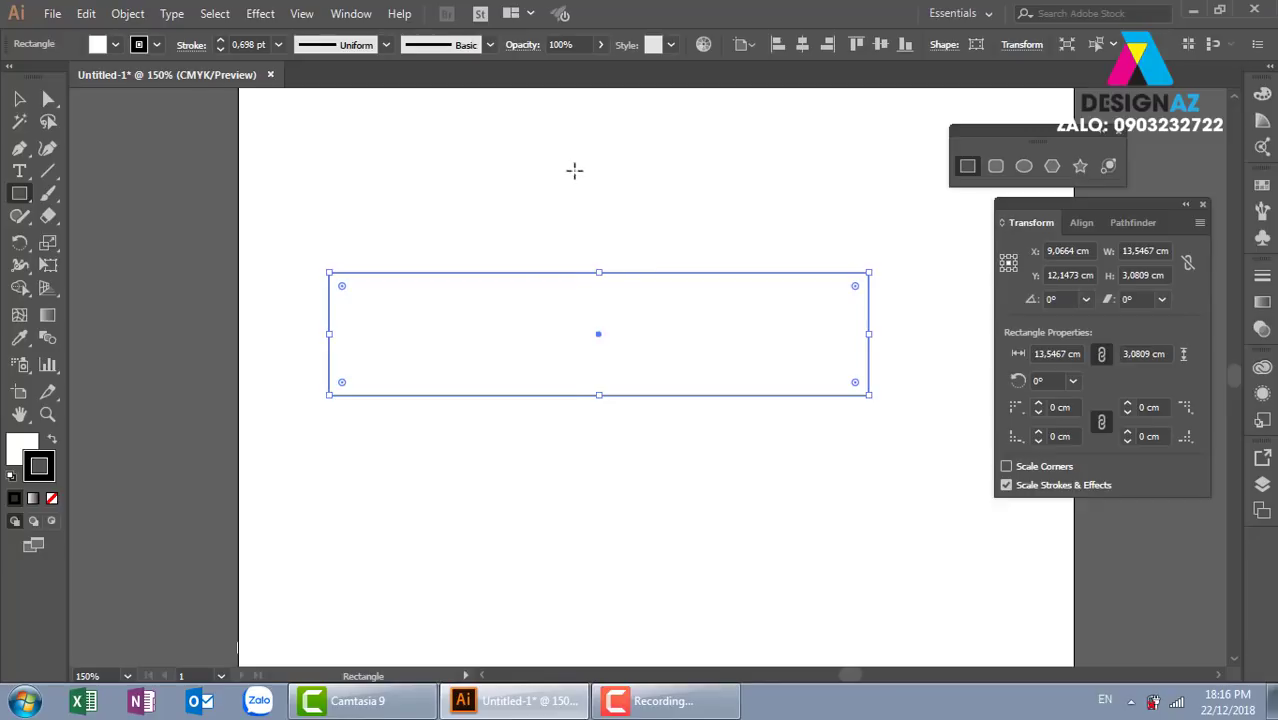
pyautogui.moveTo(574, 170); pyautogui.dragTo(707, 535)
pyautogui.click(20, 99)
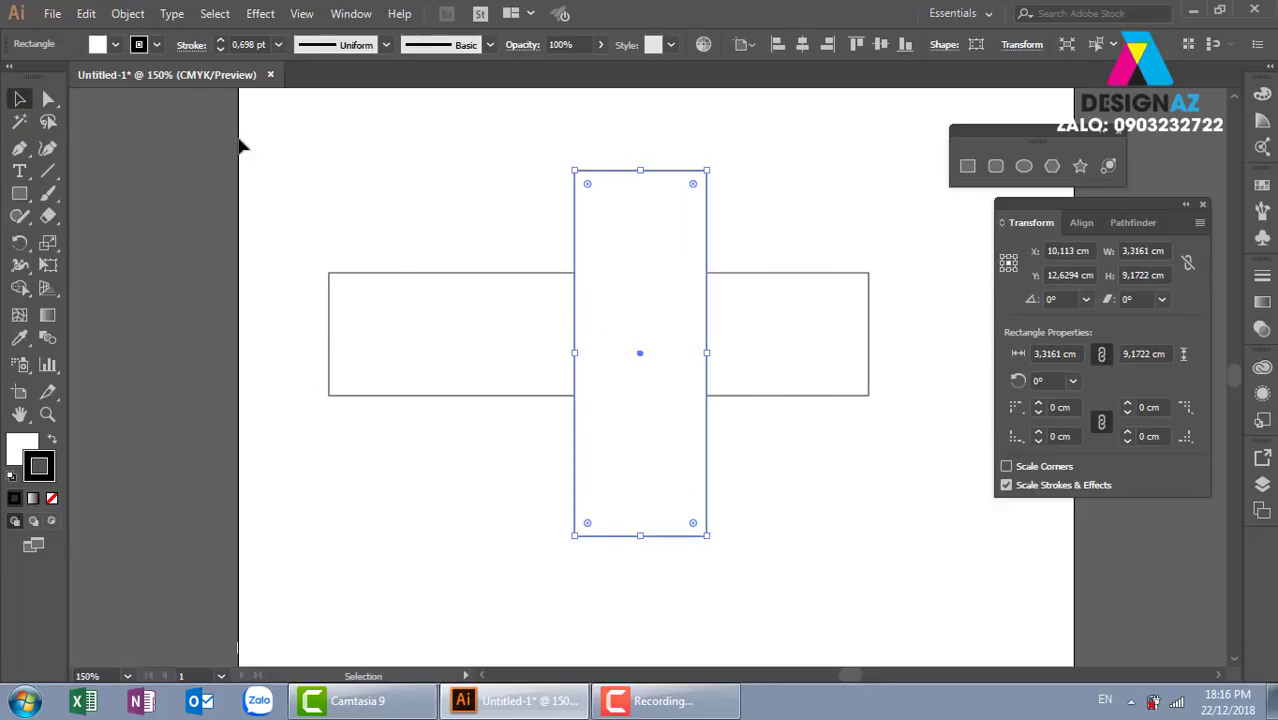
pyautogui.moveTo(240, 143); pyautogui.dragTo(740, 430)
pyautogui.press('Delete')
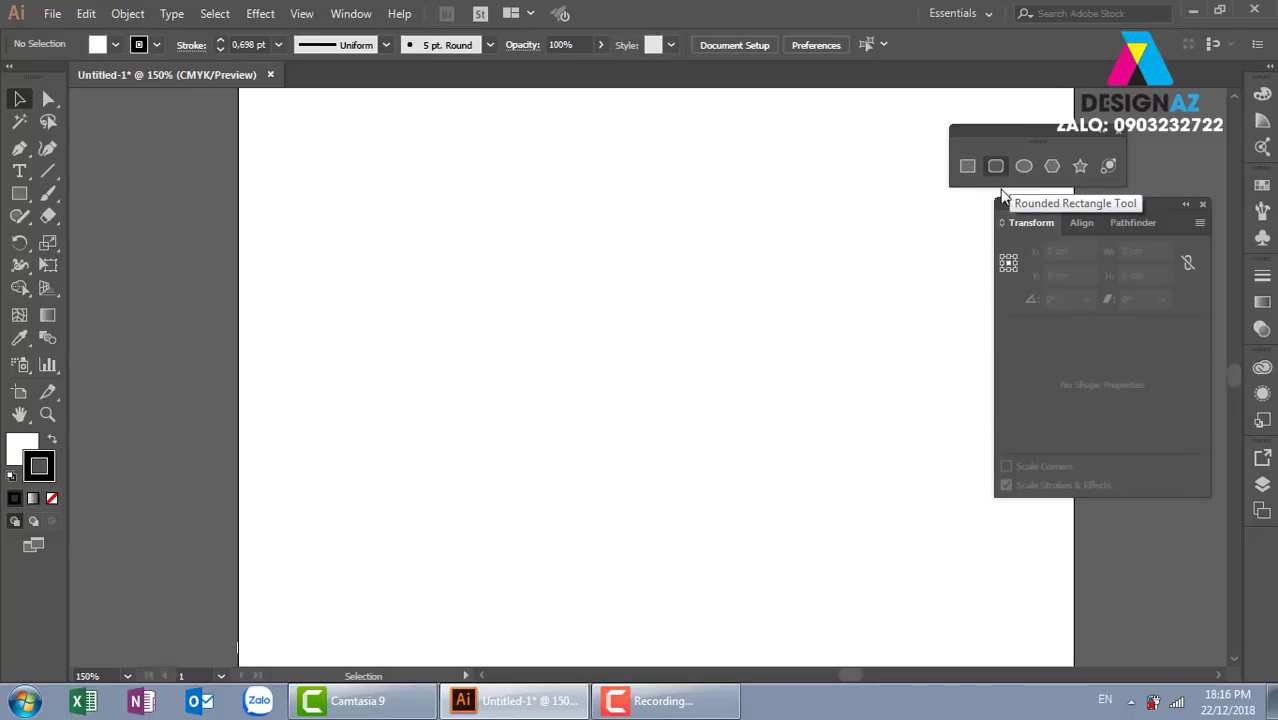
pyautogui.click(997, 167)
pyautogui.click(498, 243)
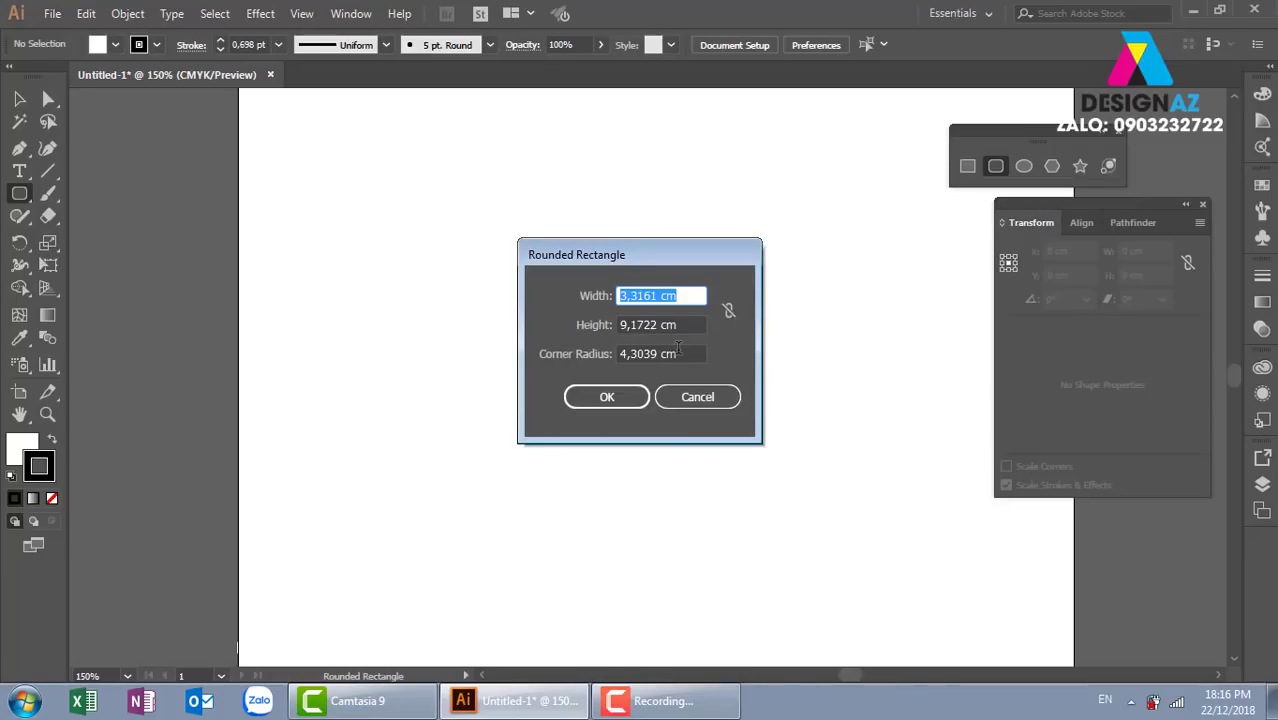
pyautogui.press('Tab')
pyautogui.press('Tab')
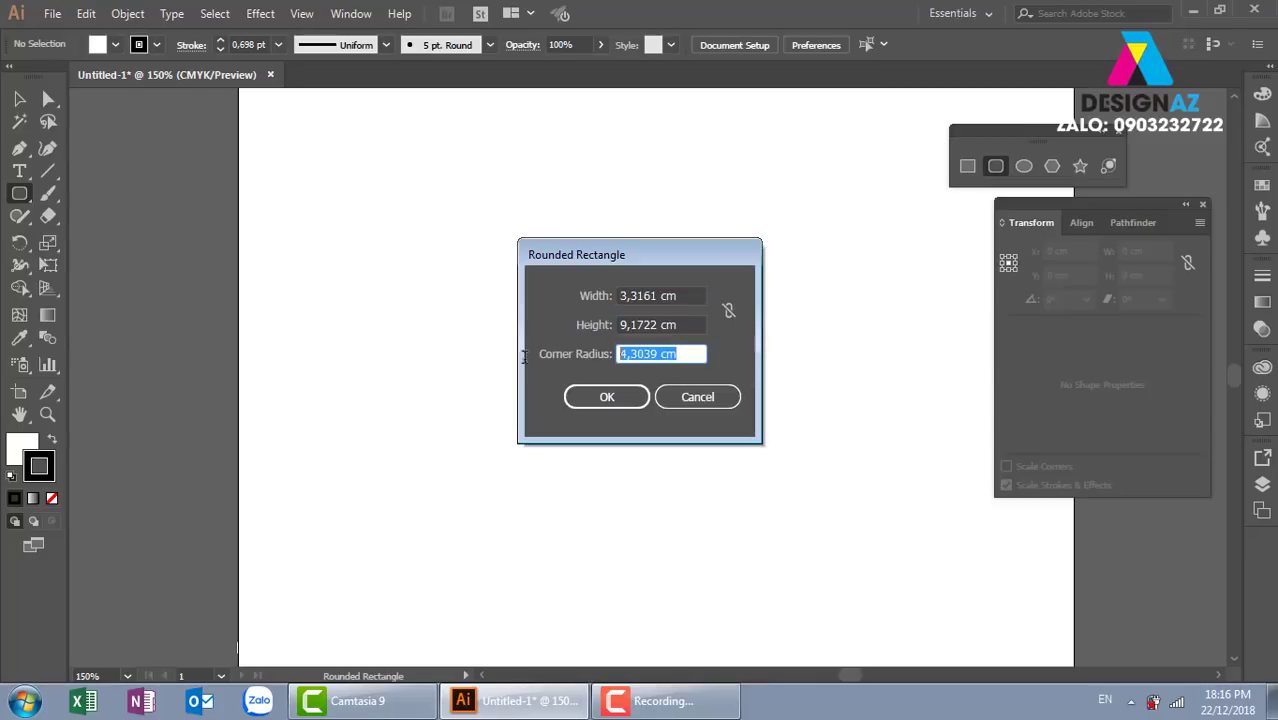
pyautogui.click(606, 399)
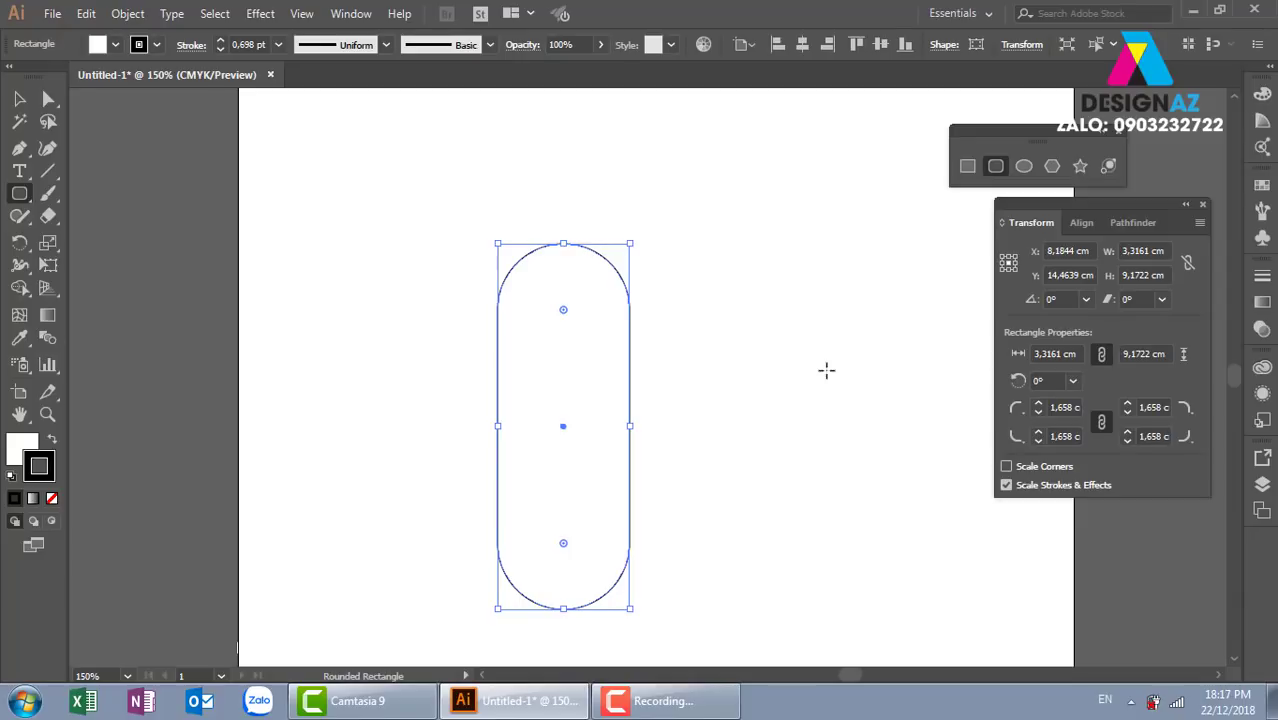
pyautogui.press('Delete')
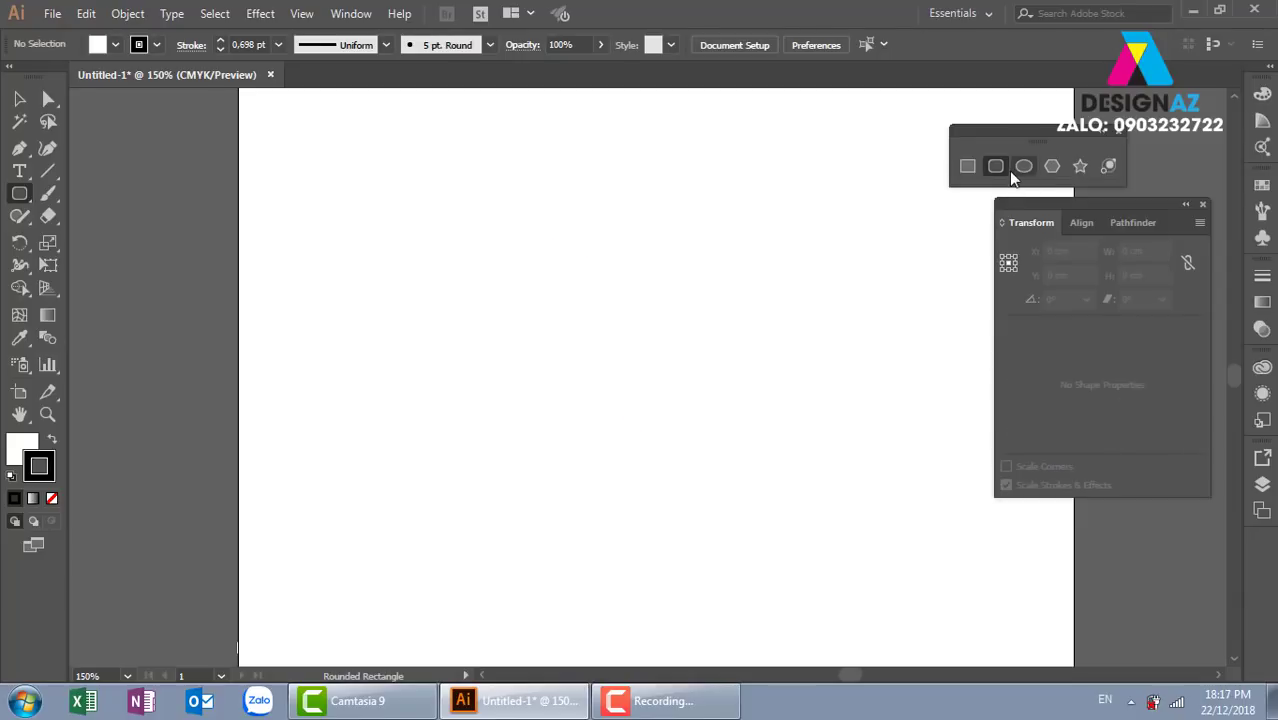
pyautogui.moveTo(343, 200)
pyautogui.mouseDown()
pyautogui.moveTo(655, 513)
pyautogui.moveTo(928, 593)
pyautogui.mouseUp()
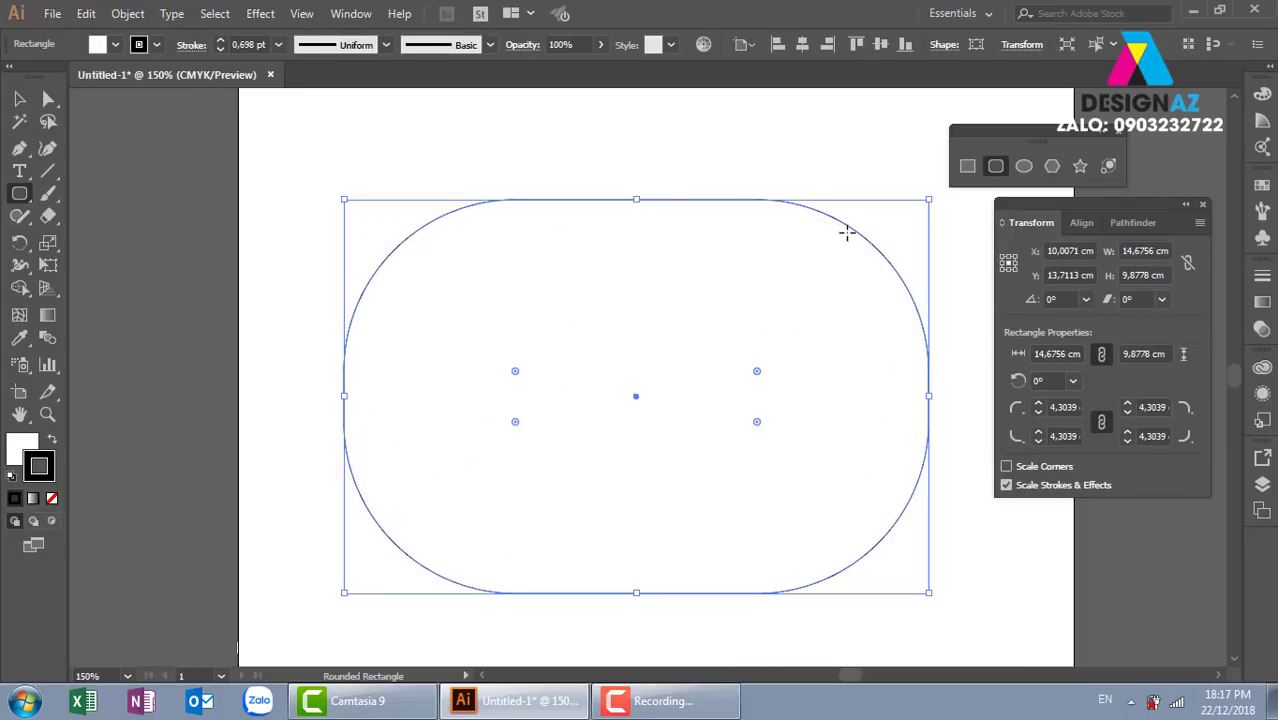
pyautogui.press('Delete')
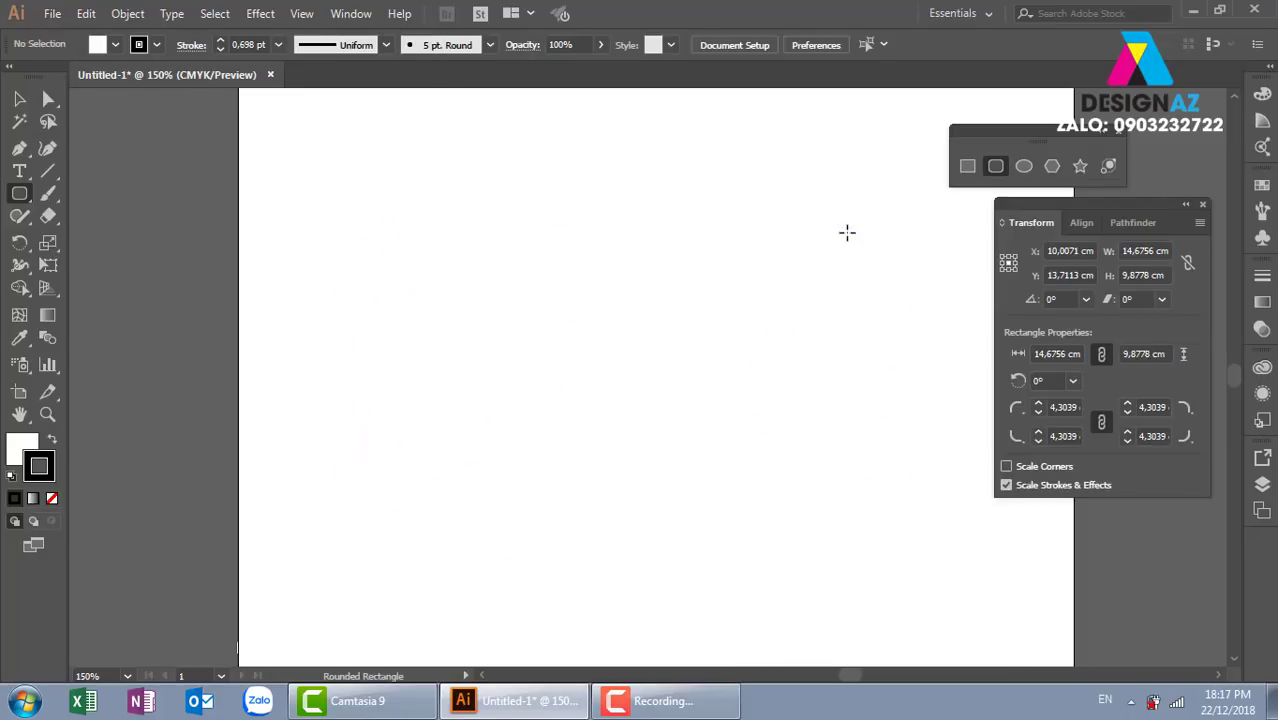
pyautogui.click(750, 272)
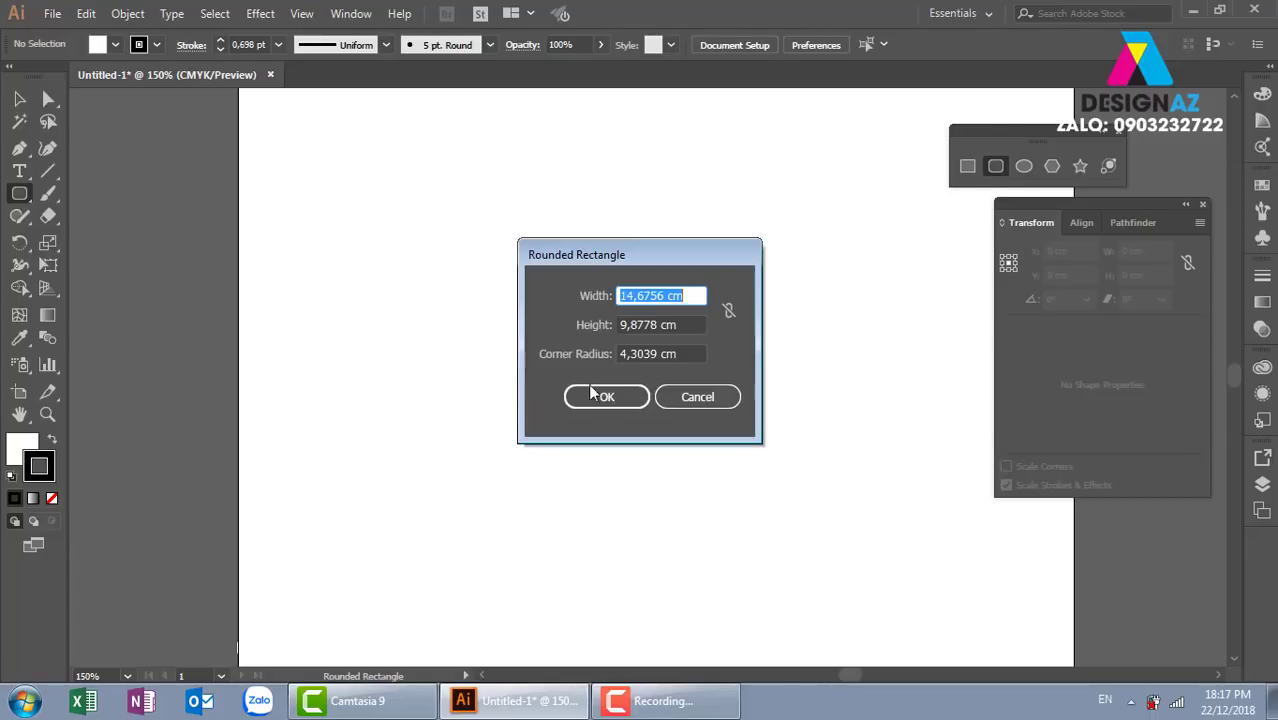
pyautogui.click(682, 353)
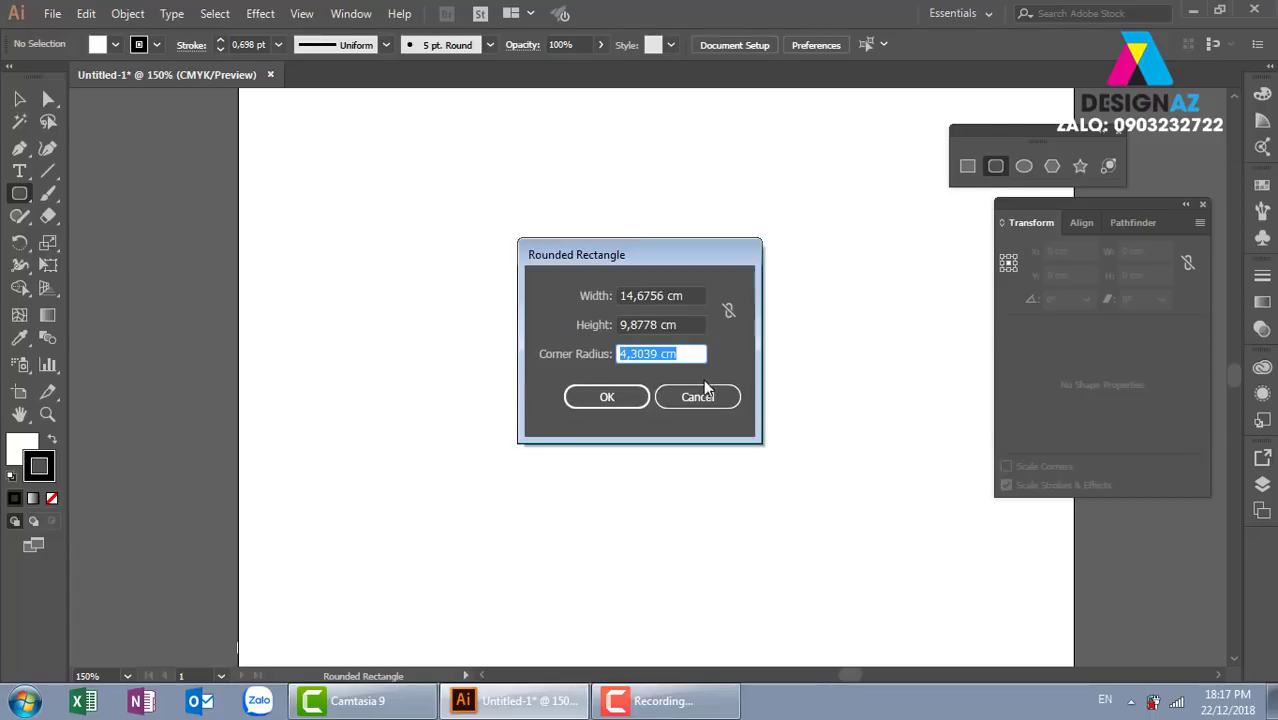
pyautogui.write('1')
pyautogui.press('Return')
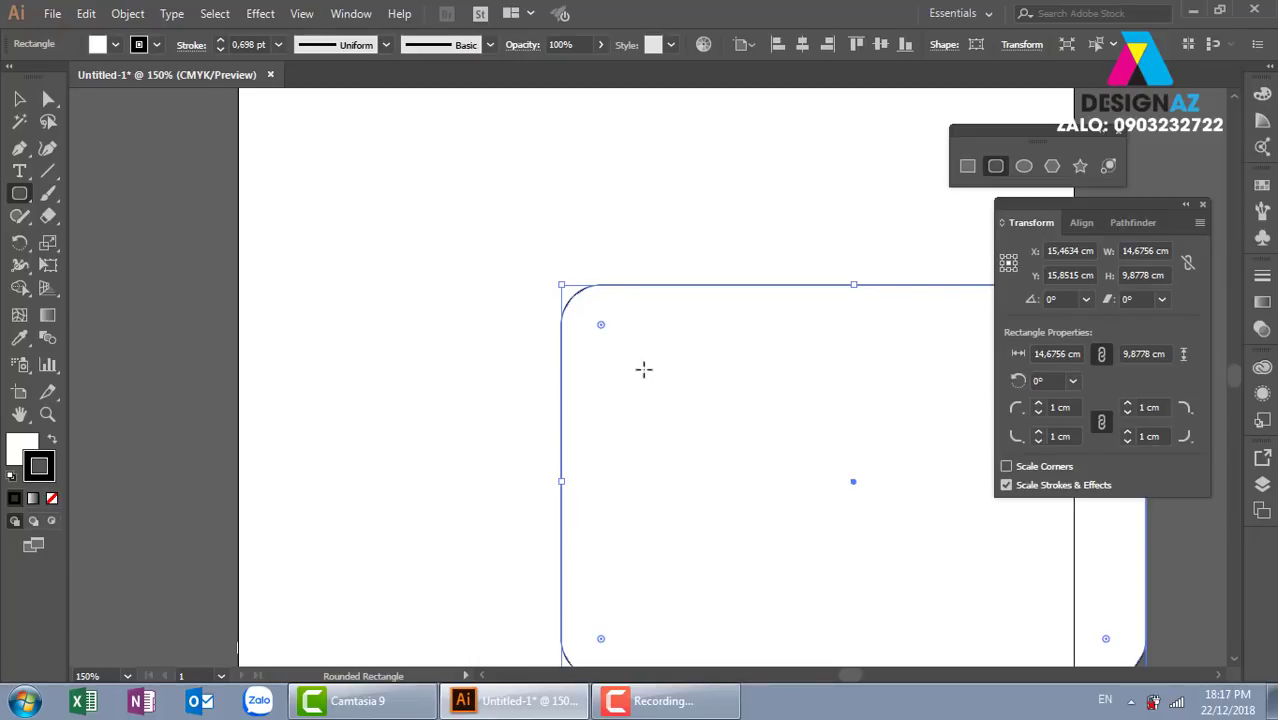
pyautogui.press('Delete')
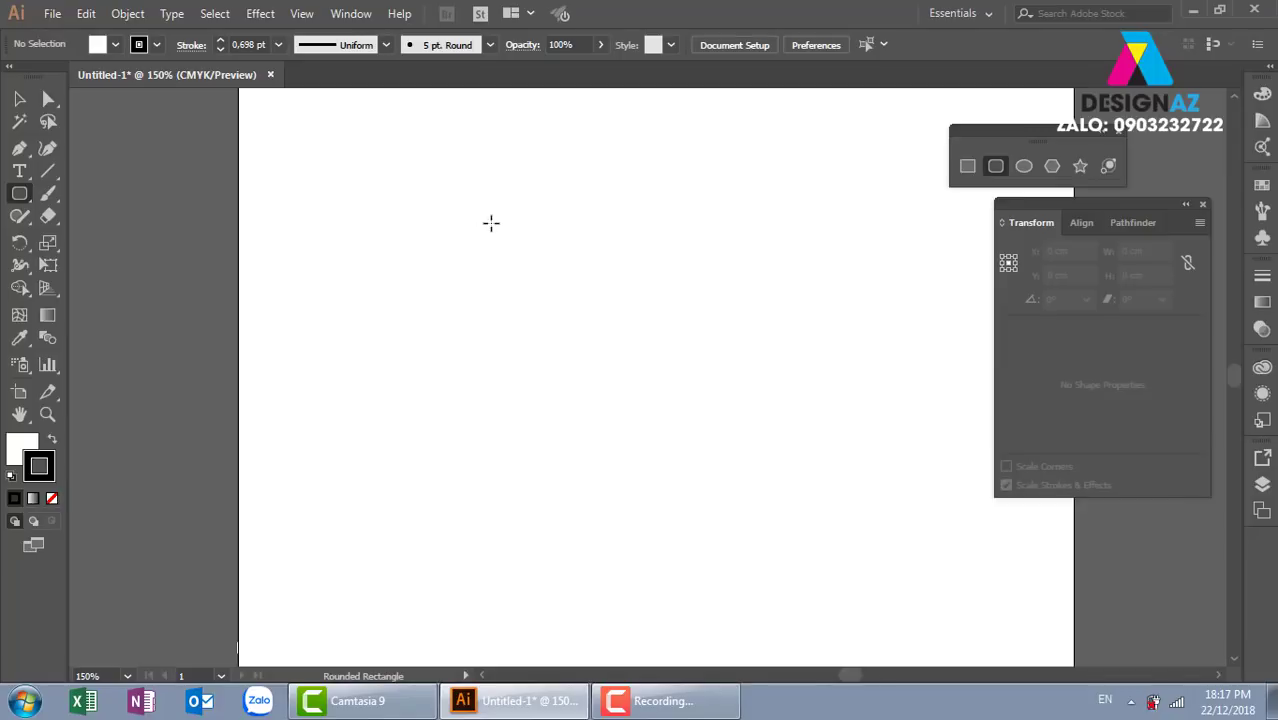
pyautogui.moveTo(377, 169); pyautogui.dragTo(821, 397)
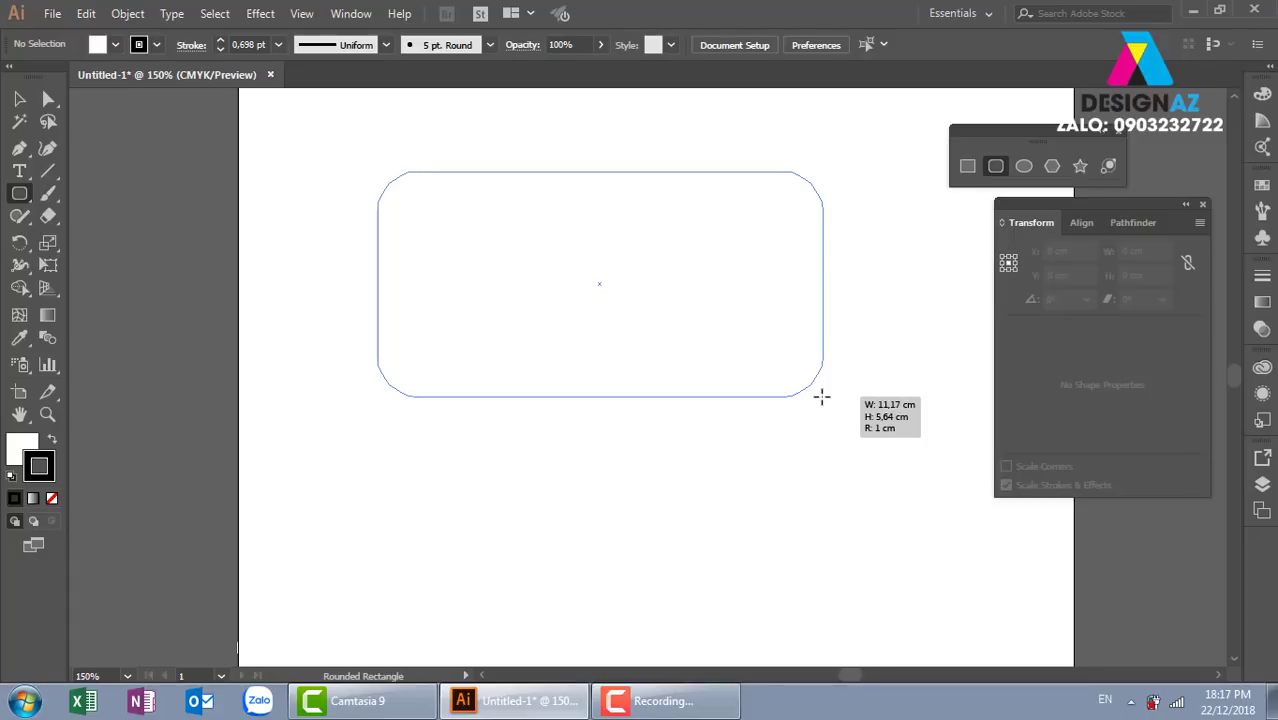
pyautogui.press('Up')
pyautogui.press('Up')
pyautogui.press('Up')
pyautogui.press('Up')
pyautogui.press('Up')
pyautogui.press('Up')
pyautogui.press('Up')
pyautogui.press('Up')
pyautogui.press('Up')
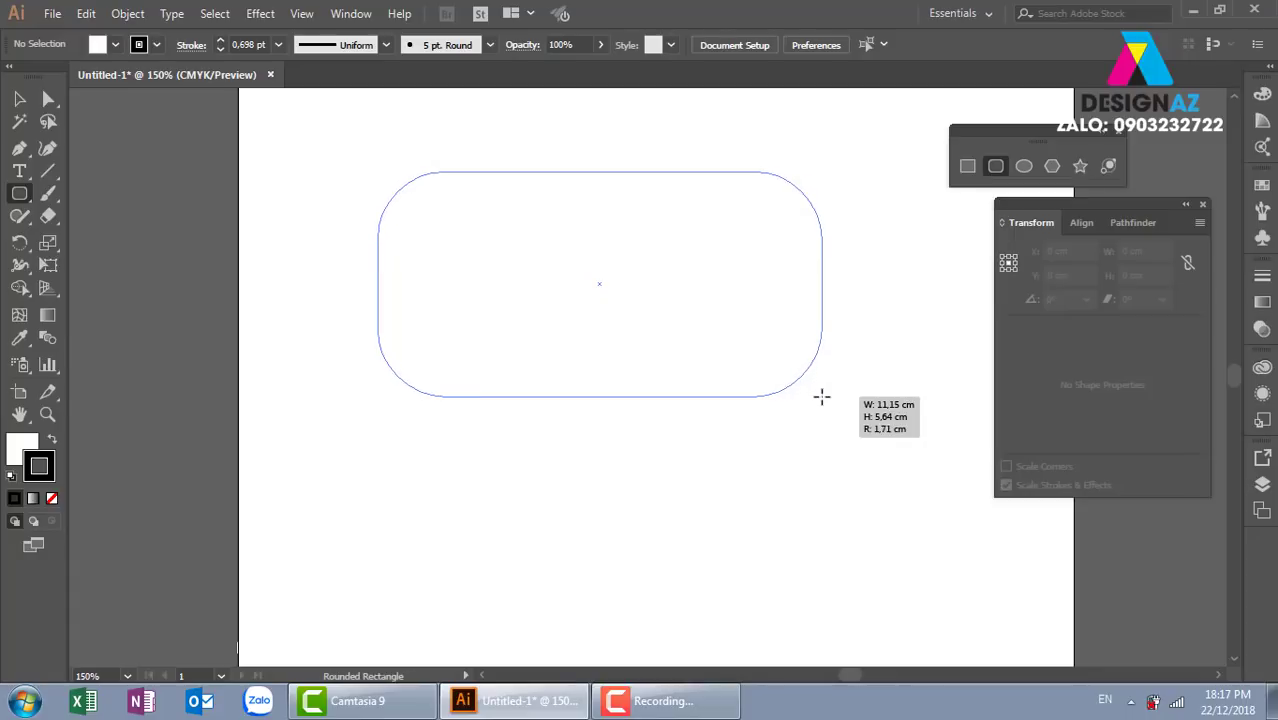
pyautogui.press('Up')
pyautogui.press('Up')
pyautogui.press('Up')
pyautogui.press('Down')
pyautogui.press('Down')
pyautogui.press('Down')
pyautogui.press('Down')
pyautogui.press('Down')
pyautogui.press('Down')
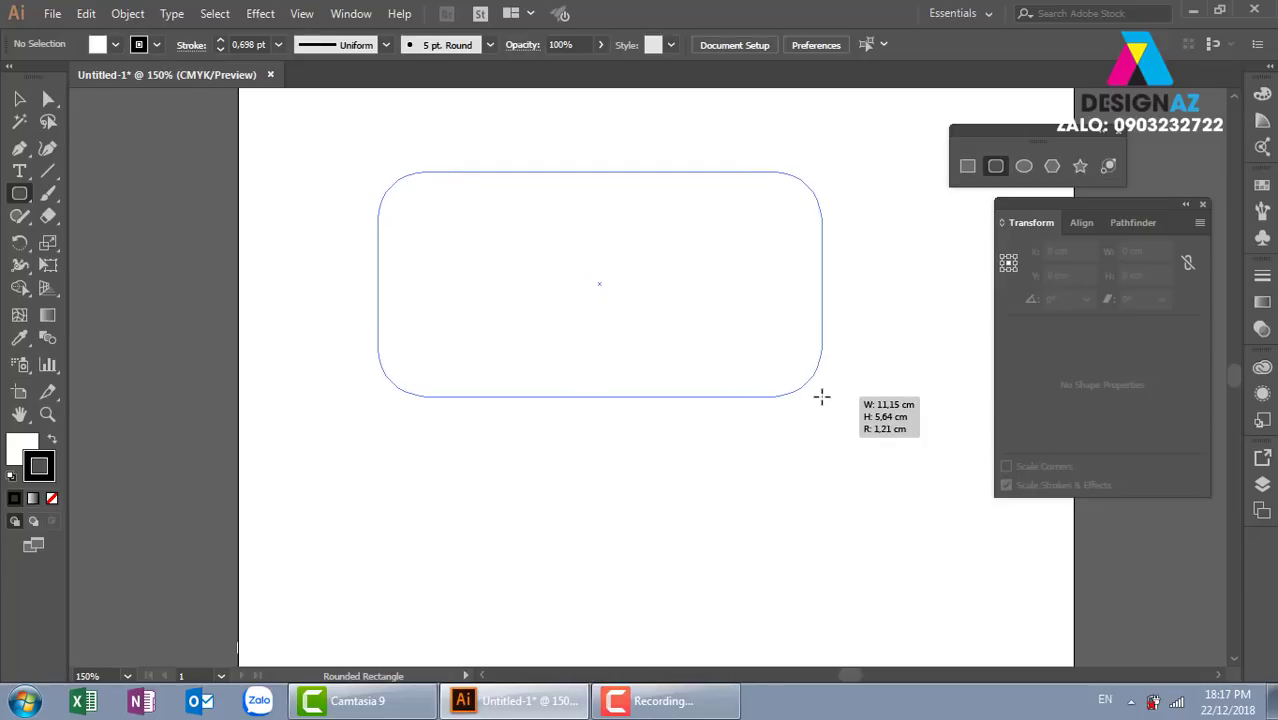
pyautogui.press('Down')
pyautogui.press('Down')
pyautogui.press('Down')
pyautogui.press('Down')
pyautogui.press('Down')
pyautogui.press('Down')
pyautogui.press('Down')
pyautogui.press('Down')
pyautogui.press('Down')
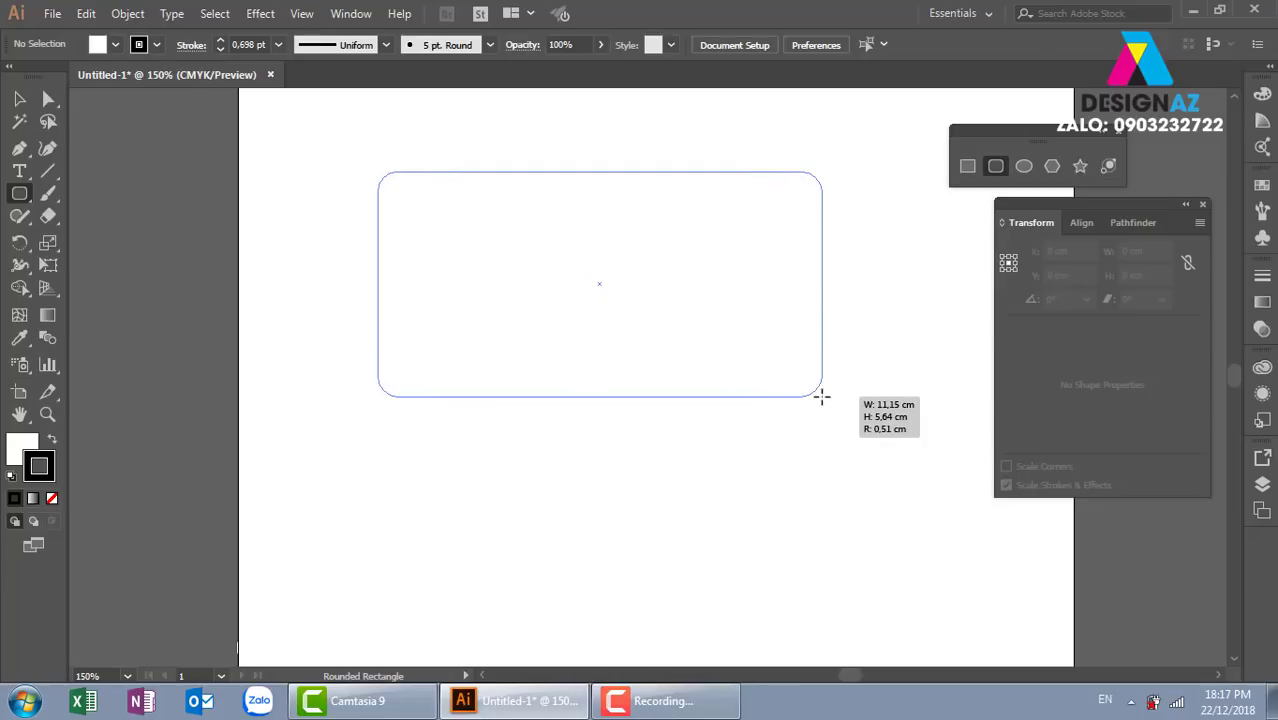
pyautogui.moveTo(821, 397); pyautogui.dragTo(822, 396)
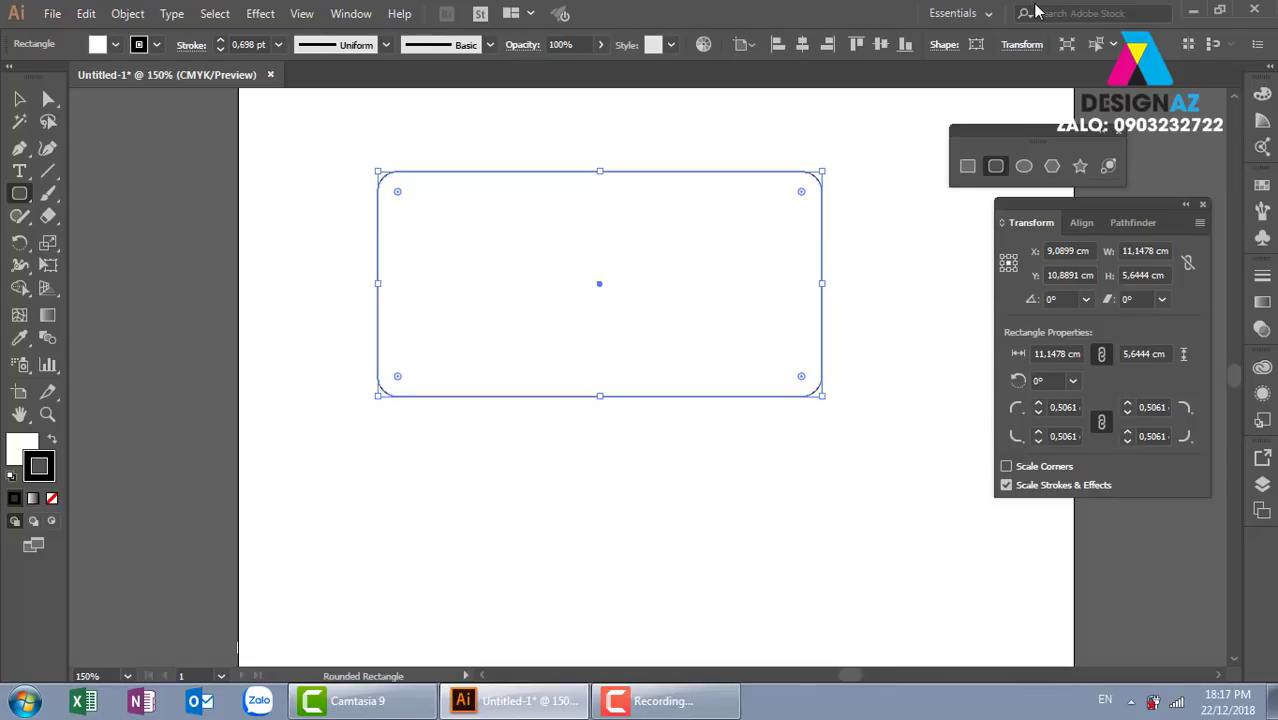
pyautogui.press('Delete')
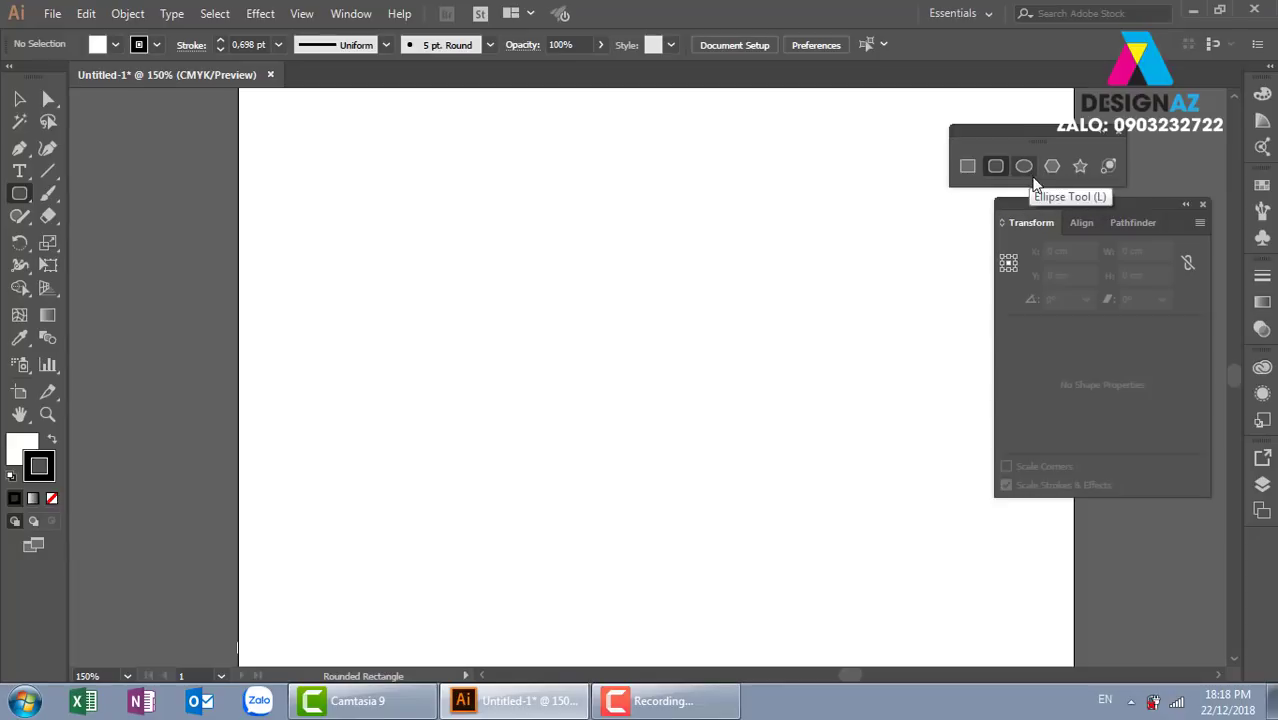
pyautogui.click(1026, 168)
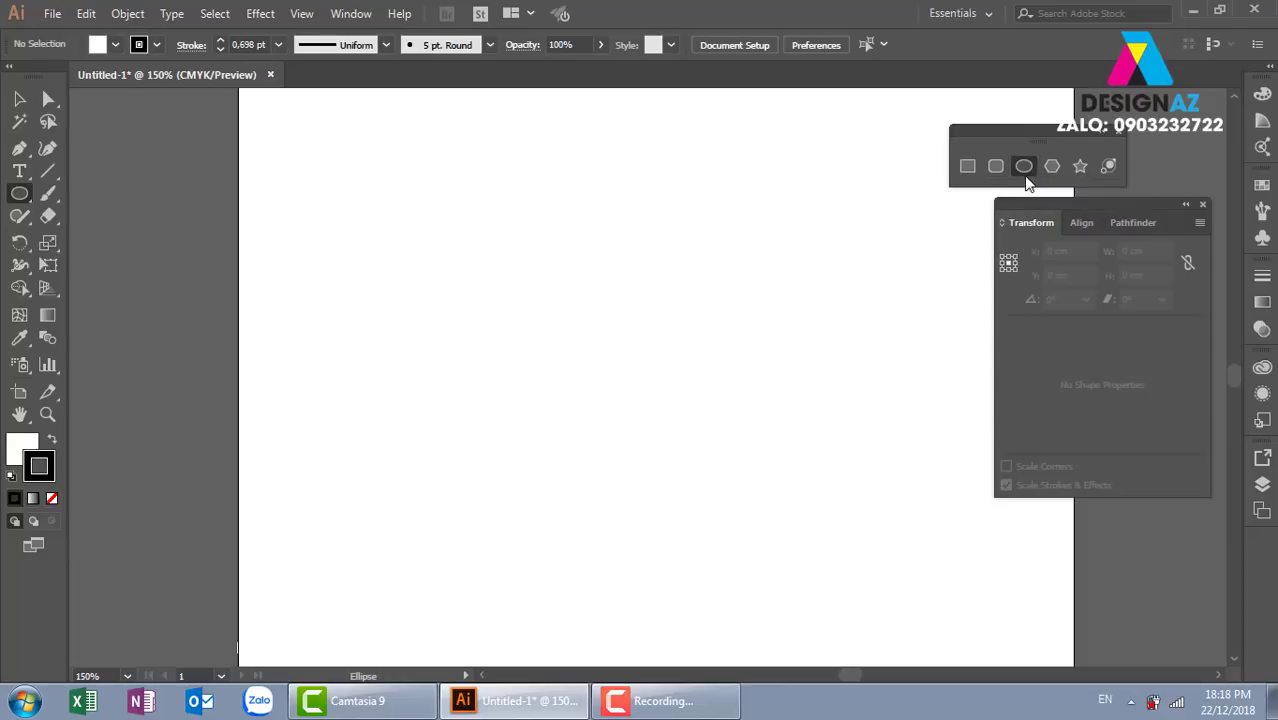
pyautogui.moveTo(366, 184)
pyautogui.mouseDown()
pyautogui.moveTo(824, 346)
pyautogui.moveTo(853, 322)
pyautogui.moveTo(705, 470)
pyautogui.moveTo(733, 448)
pyautogui.moveTo(616, 371)
pyautogui.moveTo(679, 379)
pyautogui.moveTo(737, 425)
pyautogui.mouseUp()
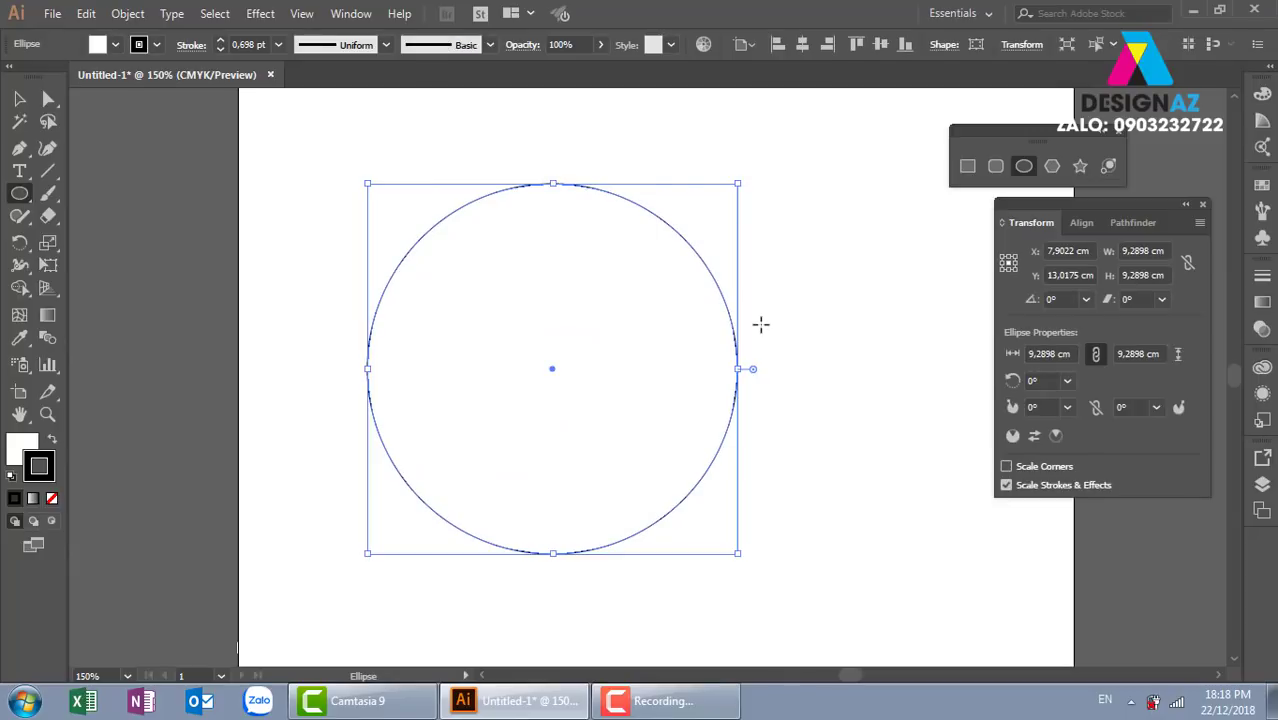
pyautogui.click(19, 99)
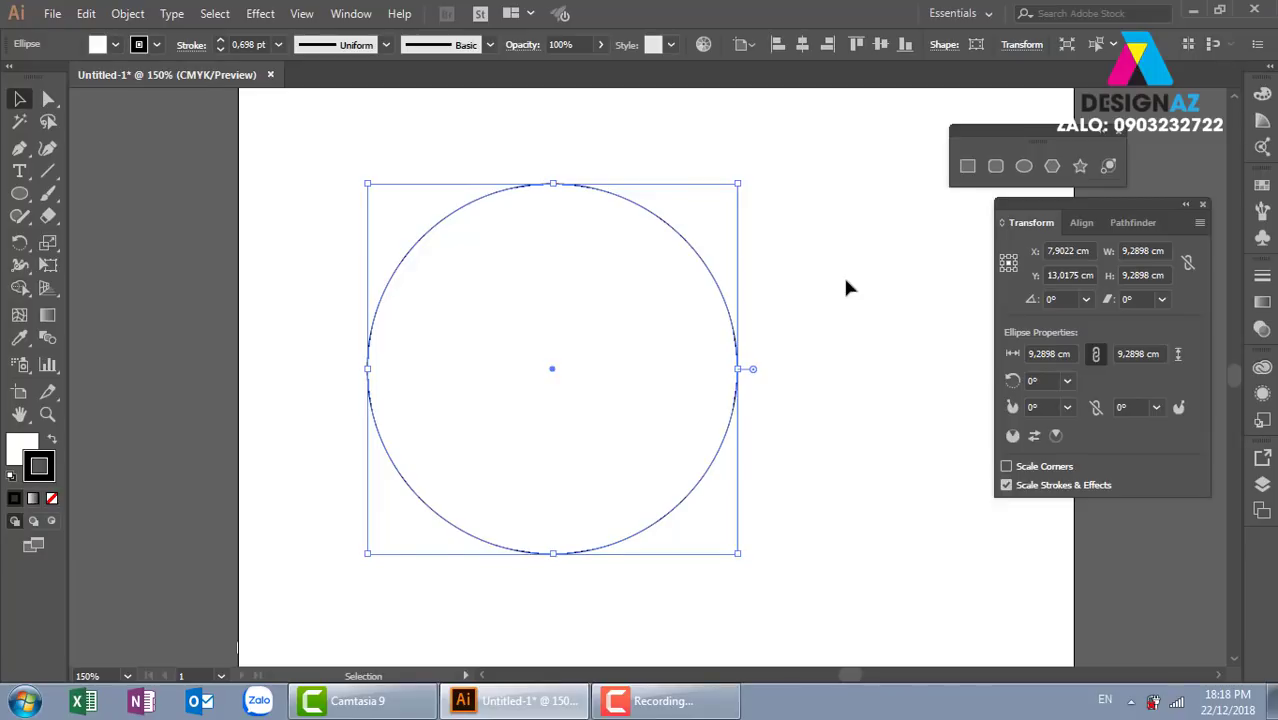
pyautogui.press('Delete')
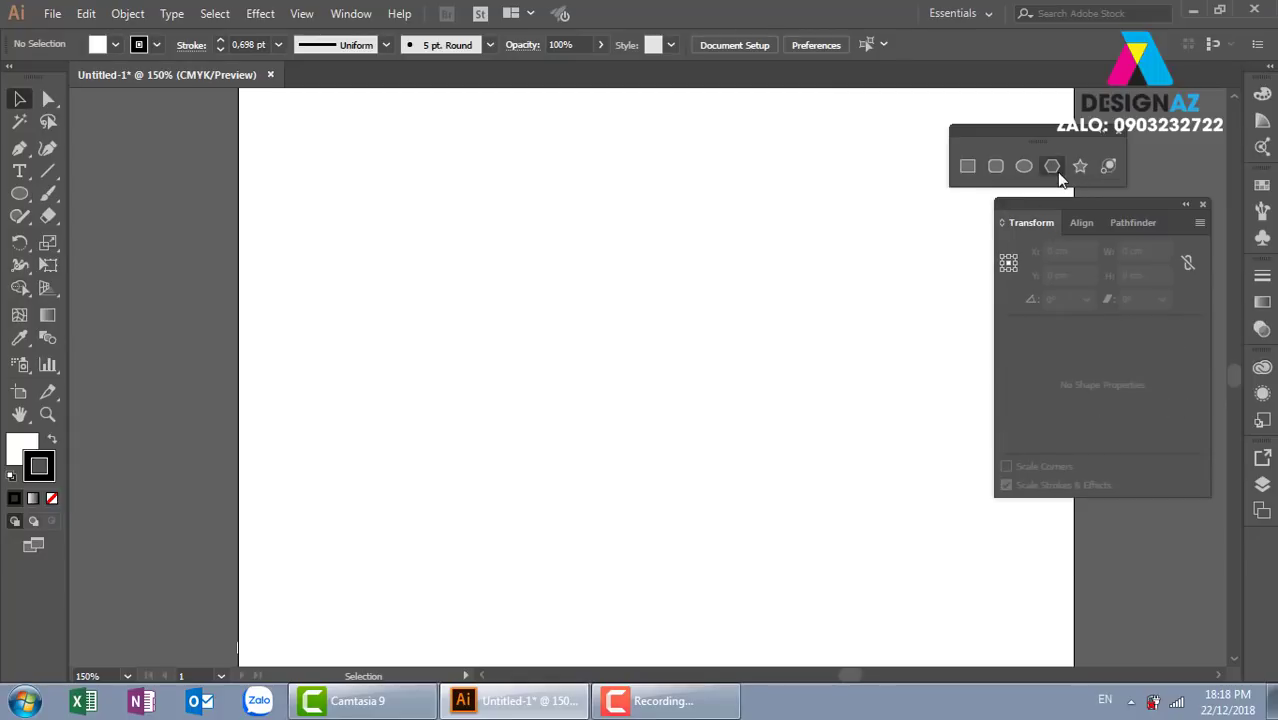
pyautogui.click(1061, 176)
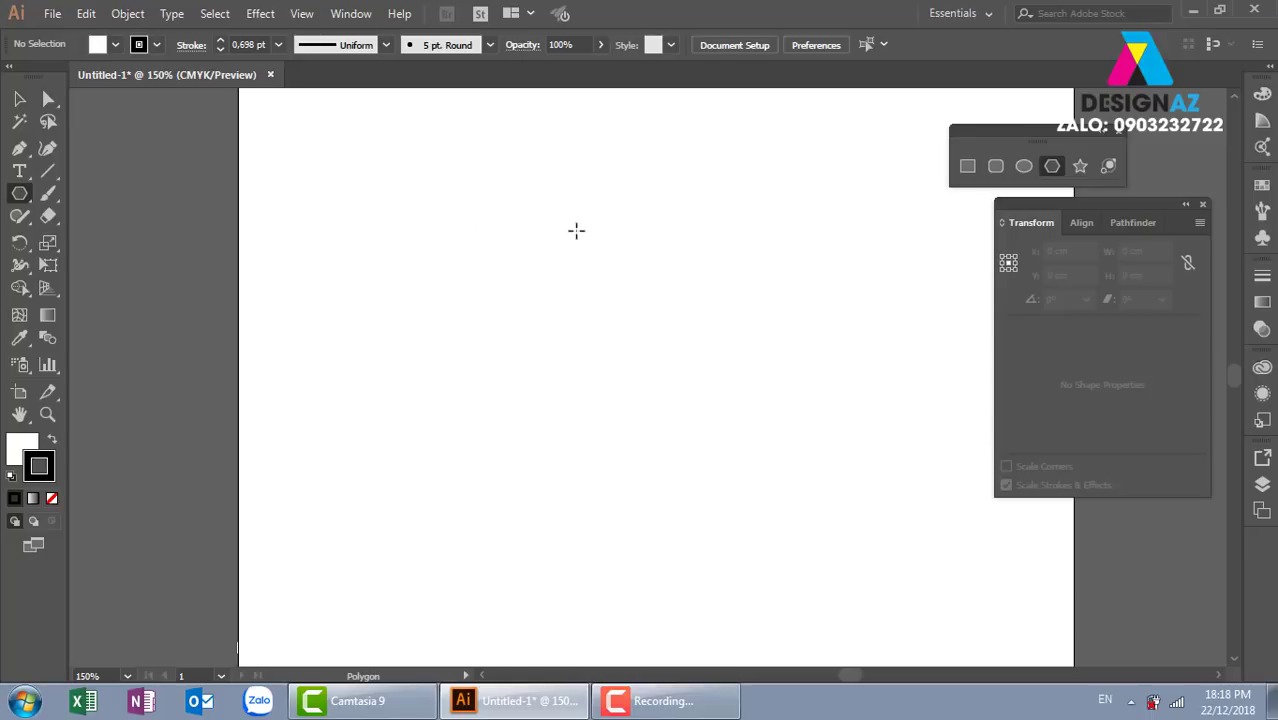
pyautogui.click(600, 250)
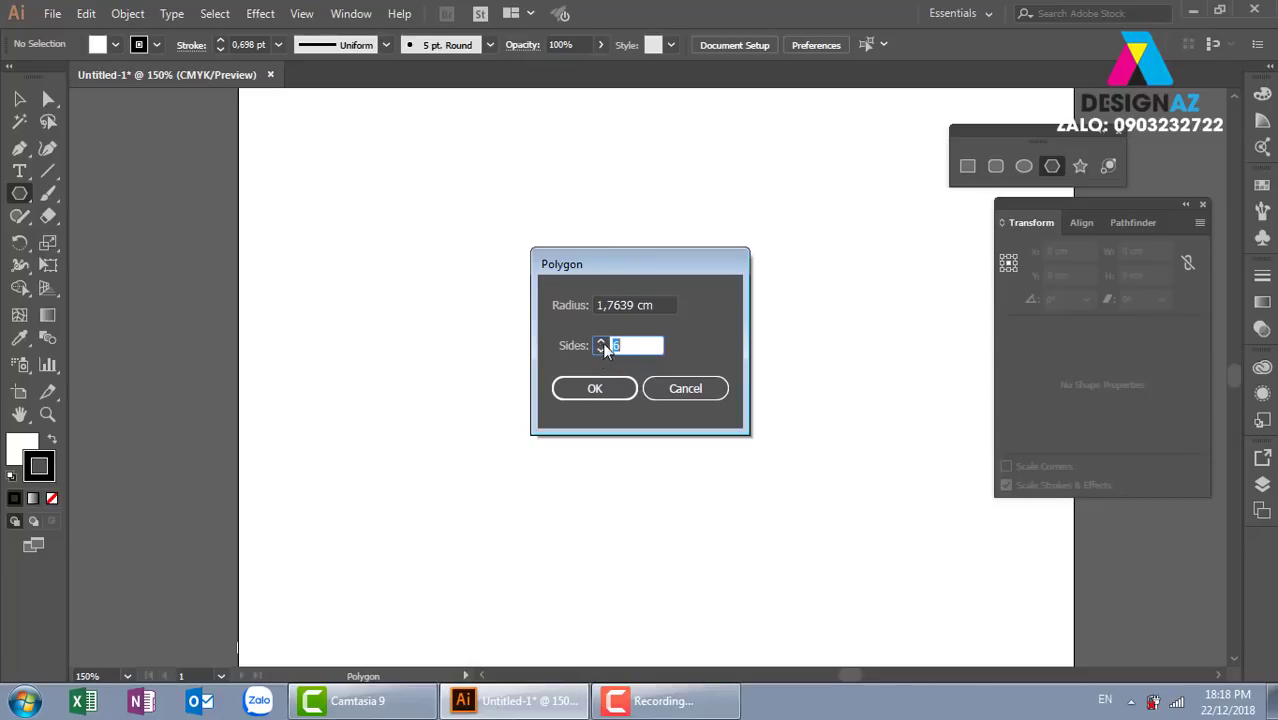
pyautogui.click(601, 342)
pyautogui.click(607, 387)
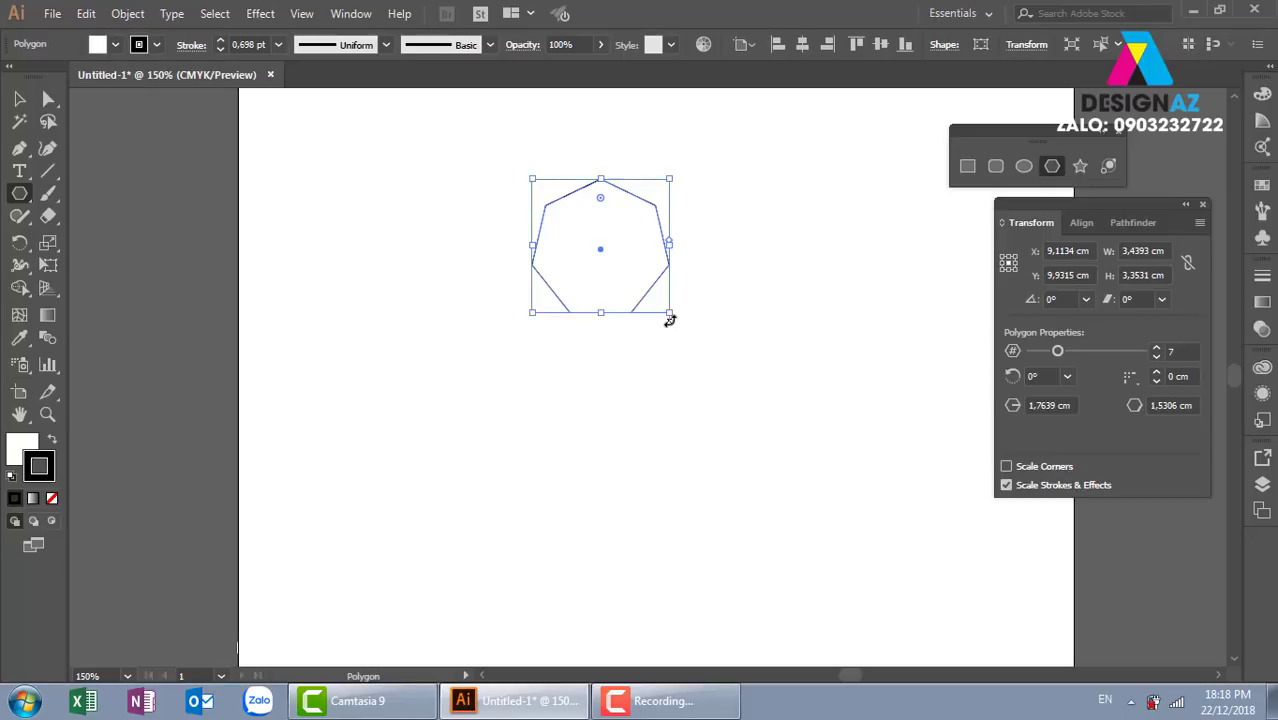
pyautogui.press('Delete')
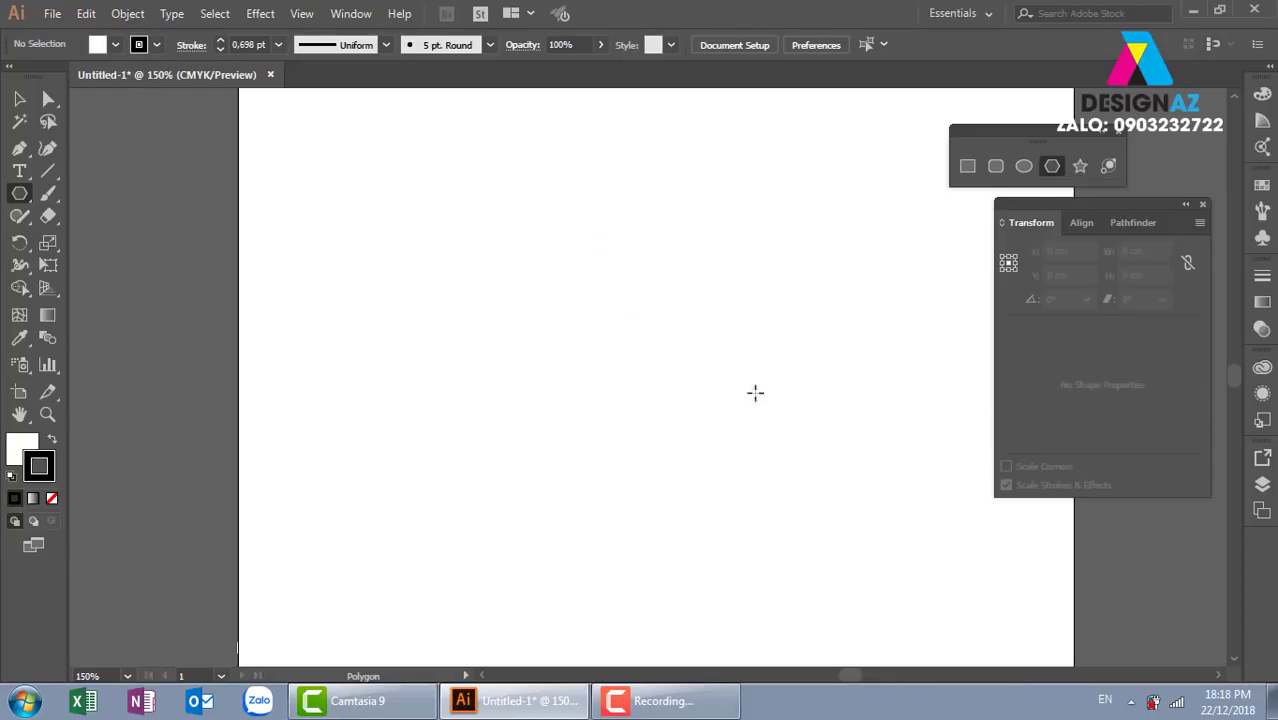
pyautogui.moveTo(522, 228); pyautogui.dragTo(618, 338)
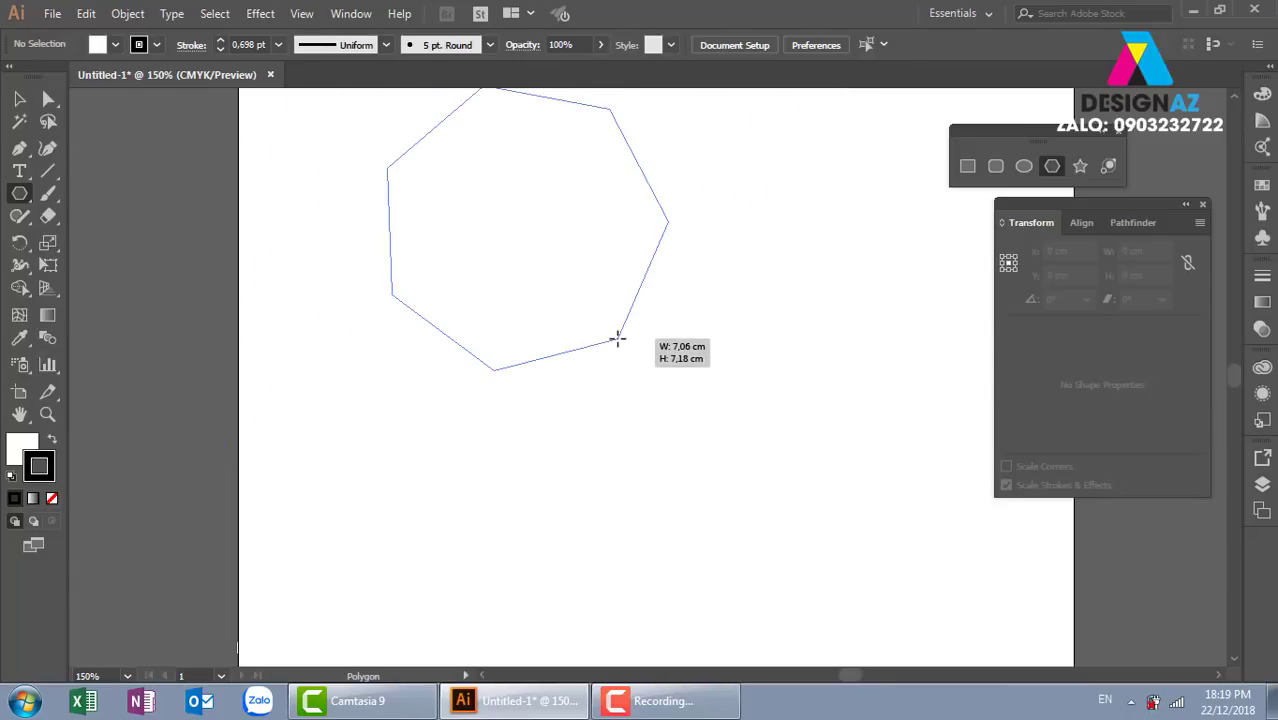
pyautogui.press('Down')
pyautogui.press('Down')
pyautogui.press('Down')
pyautogui.press('Down')
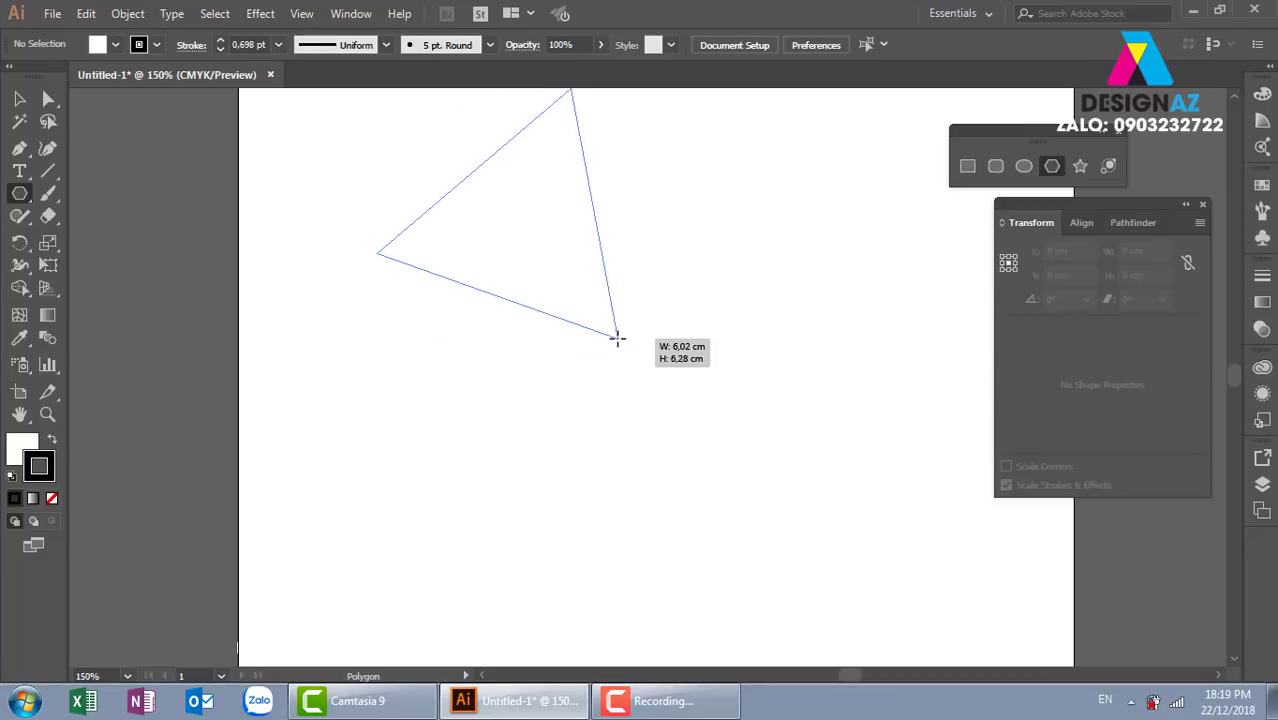
pyautogui.moveTo(617, 338); pyautogui.dragTo(629, 362)
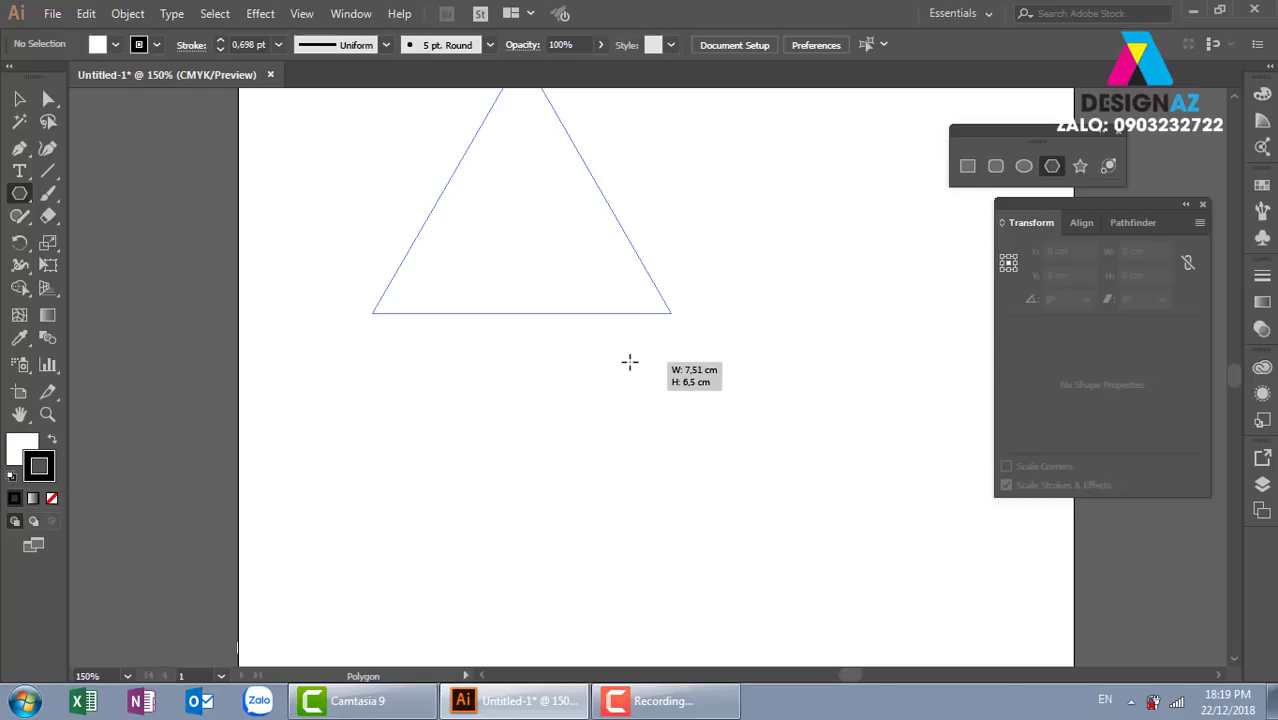
pyautogui.press('Up')
pyautogui.press('Up')
pyautogui.press('Up')
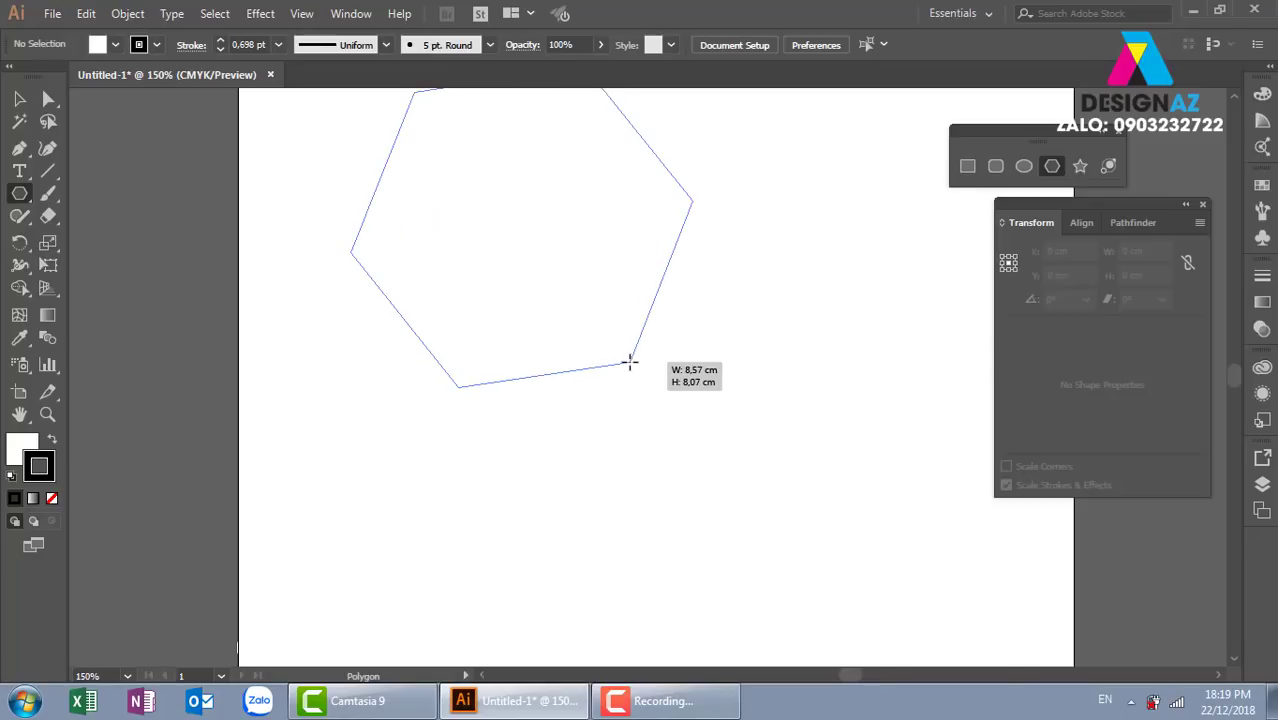
pyautogui.press('Up')
pyautogui.press('Up')
pyautogui.press('Up')
pyautogui.press('Up')
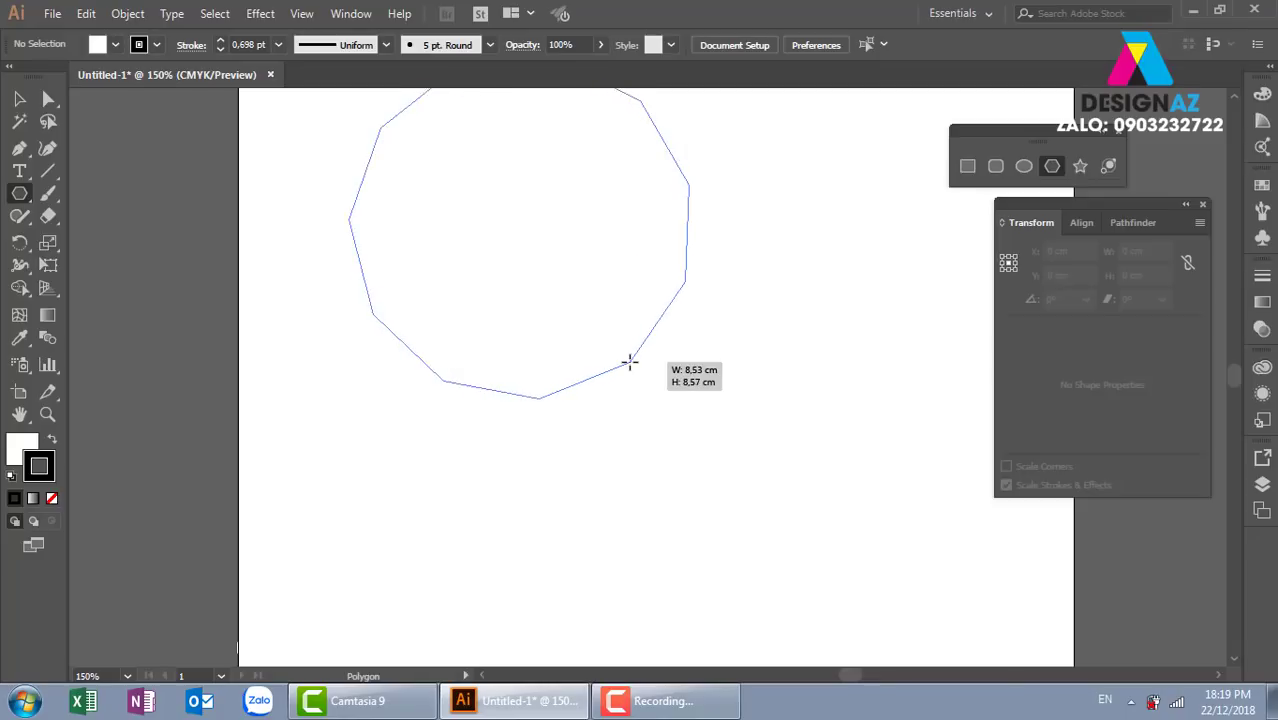
pyautogui.press('Up')
pyautogui.press('Up')
pyautogui.press('Up')
pyautogui.press('Up')
pyautogui.press('Up')
pyautogui.press('Up')
pyautogui.press('Up')
pyautogui.moveTo(629, 362); pyautogui.dragTo(629, 362)
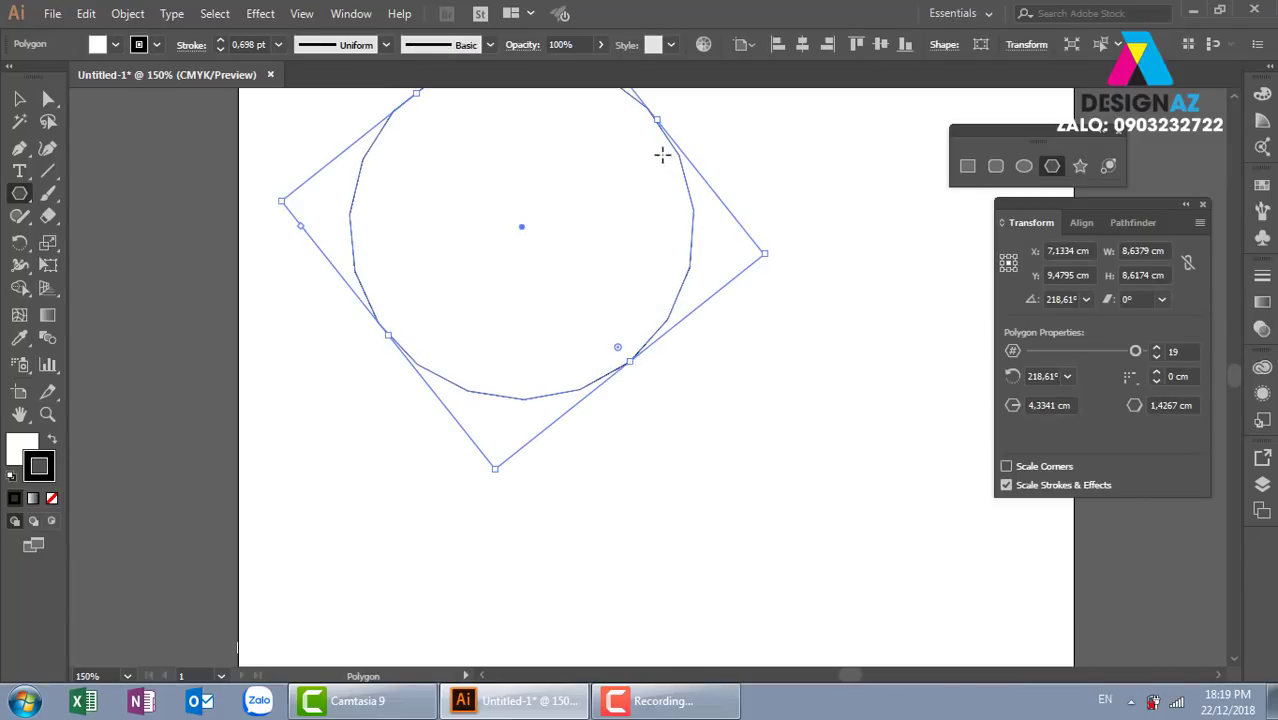
pyautogui.press('ctrl')
pyautogui.press('ctrl')
pyautogui.press('Delete')
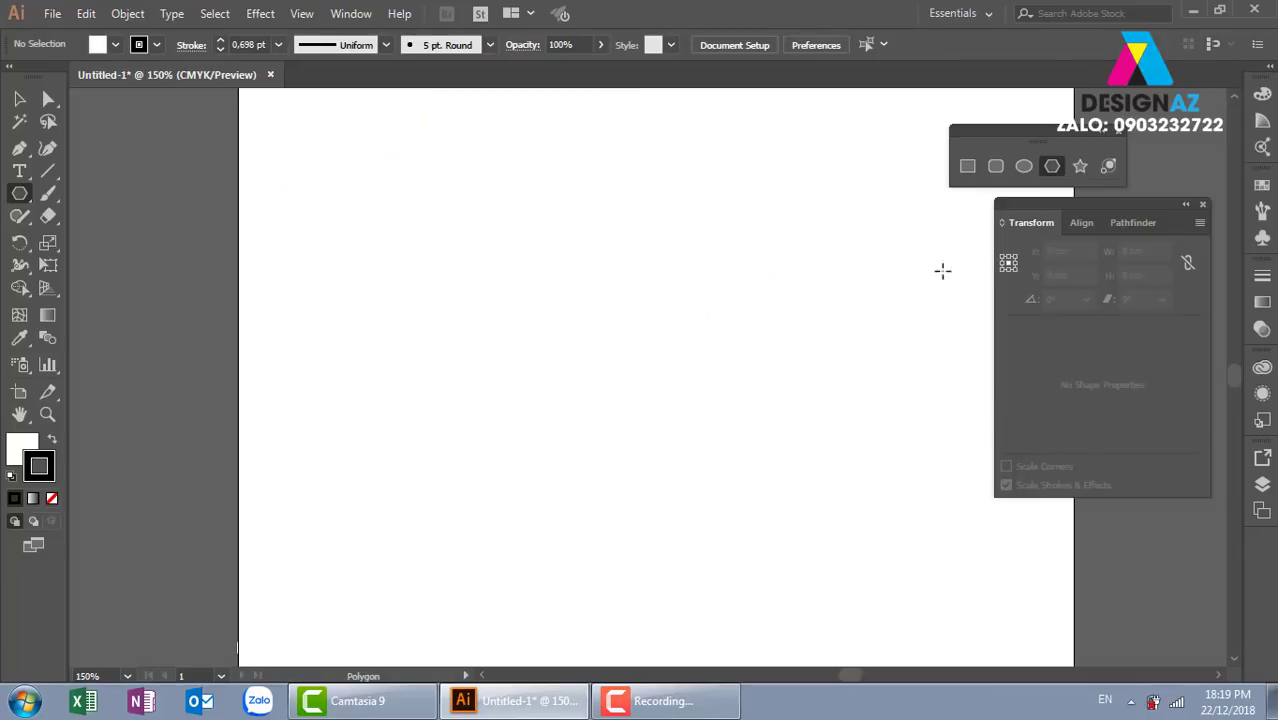
pyautogui.click(1080, 167)
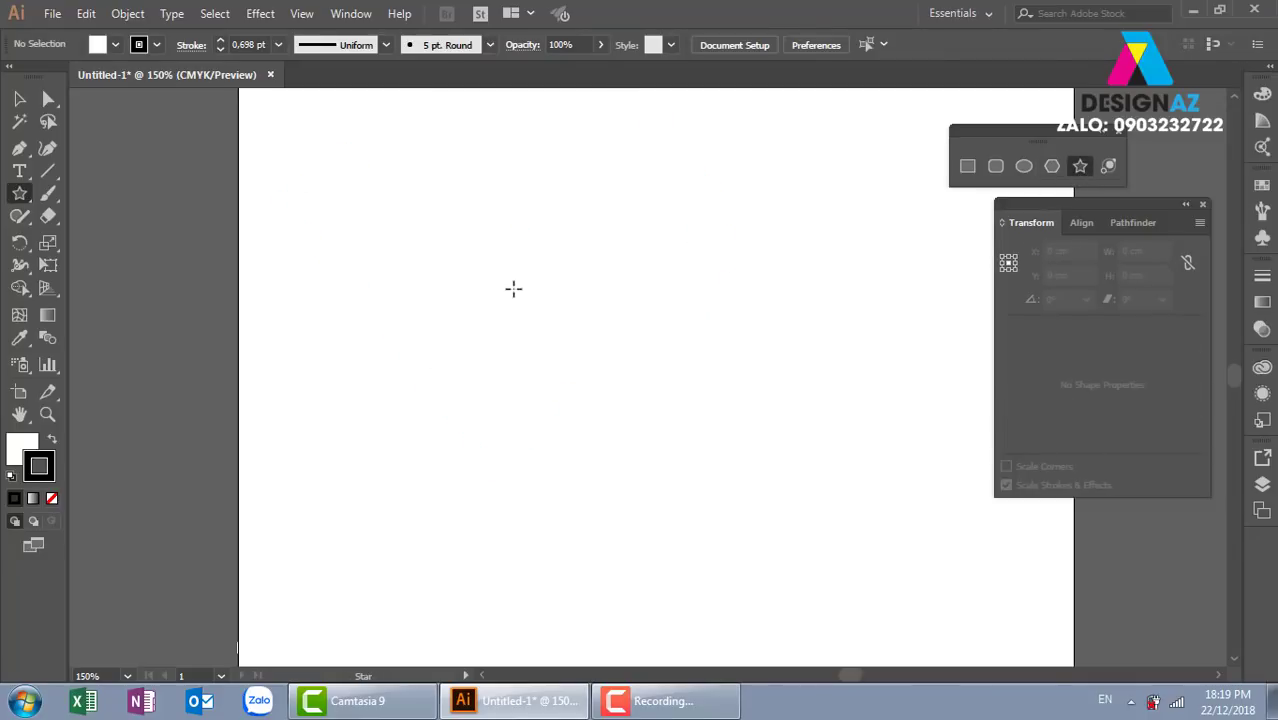
pyautogui.click(591, 263)
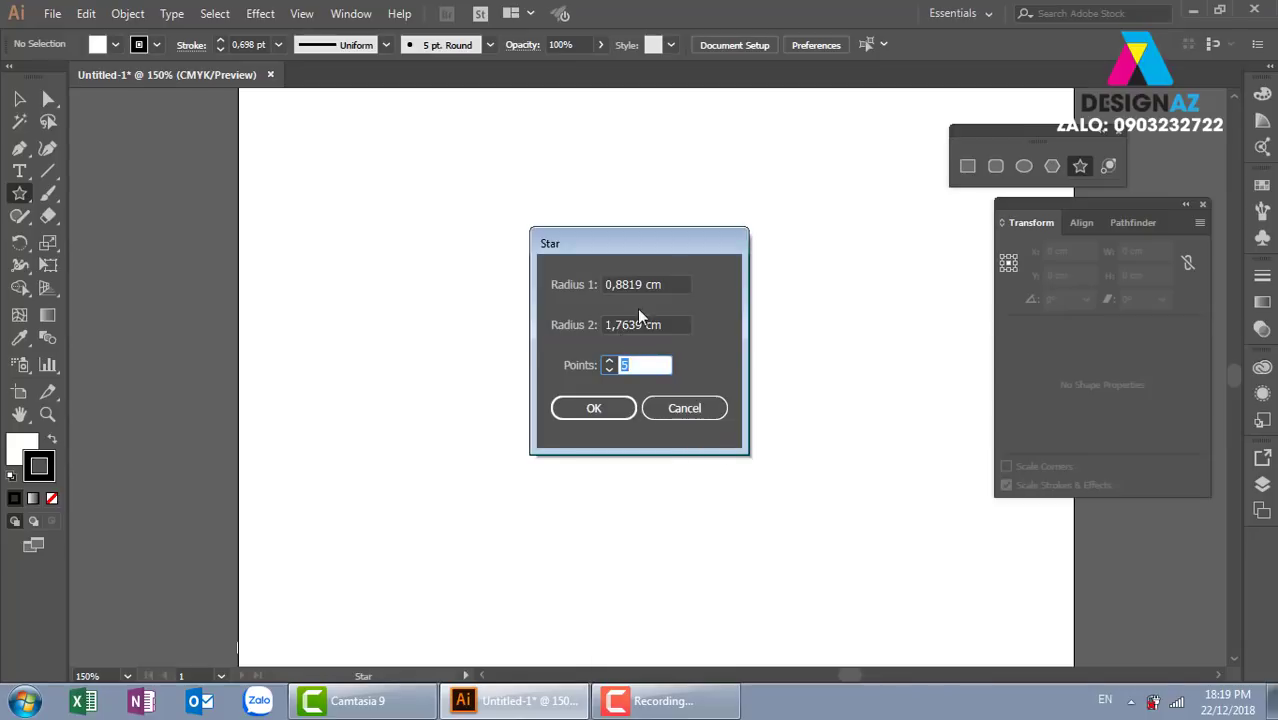
pyautogui.click(612, 407)
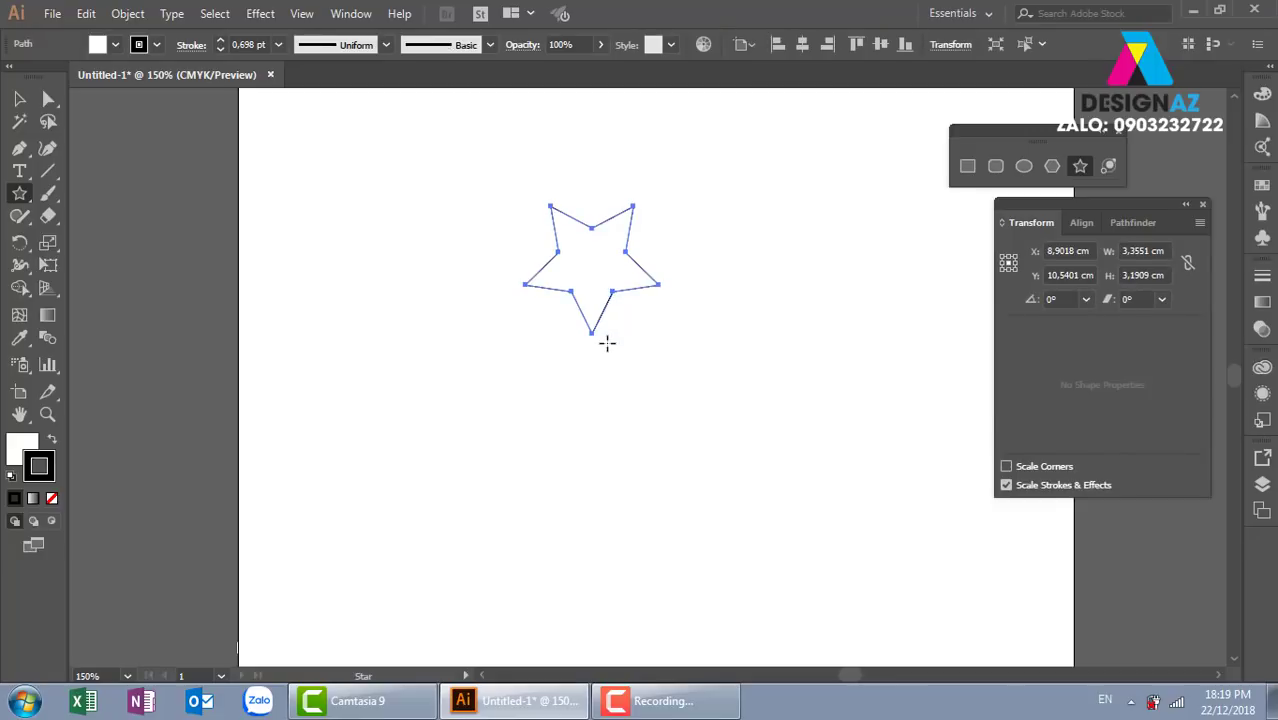
pyautogui.hotkey('ctrl', '+')
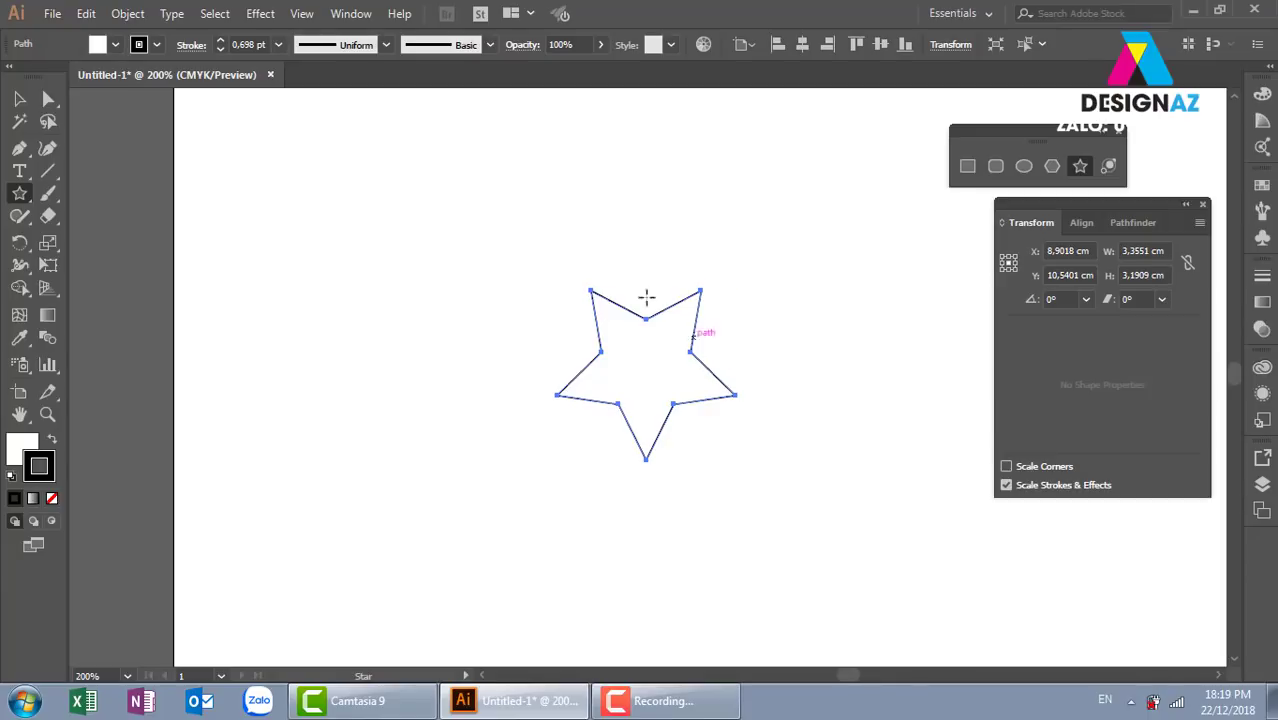
pyautogui.click(19, 99)
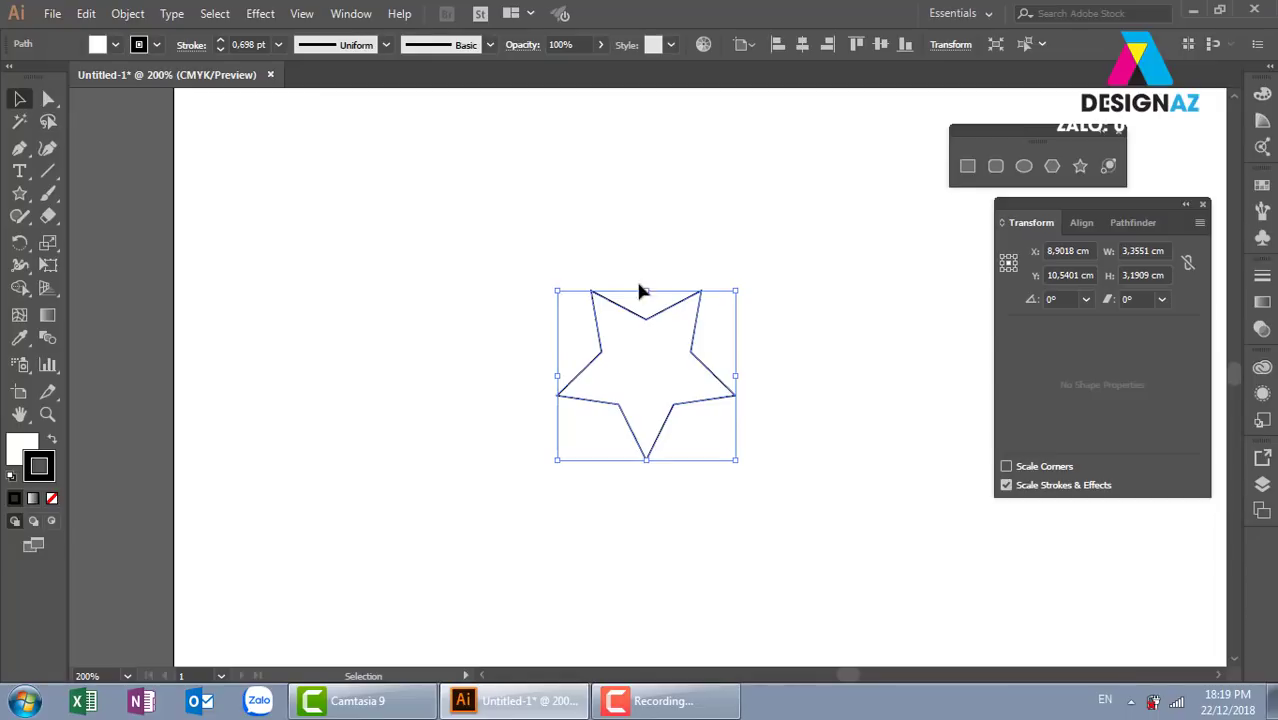
pyautogui.click(48, 99)
pyautogui.moveTo(692, 367); pyautogui.dragTo(874, 528)
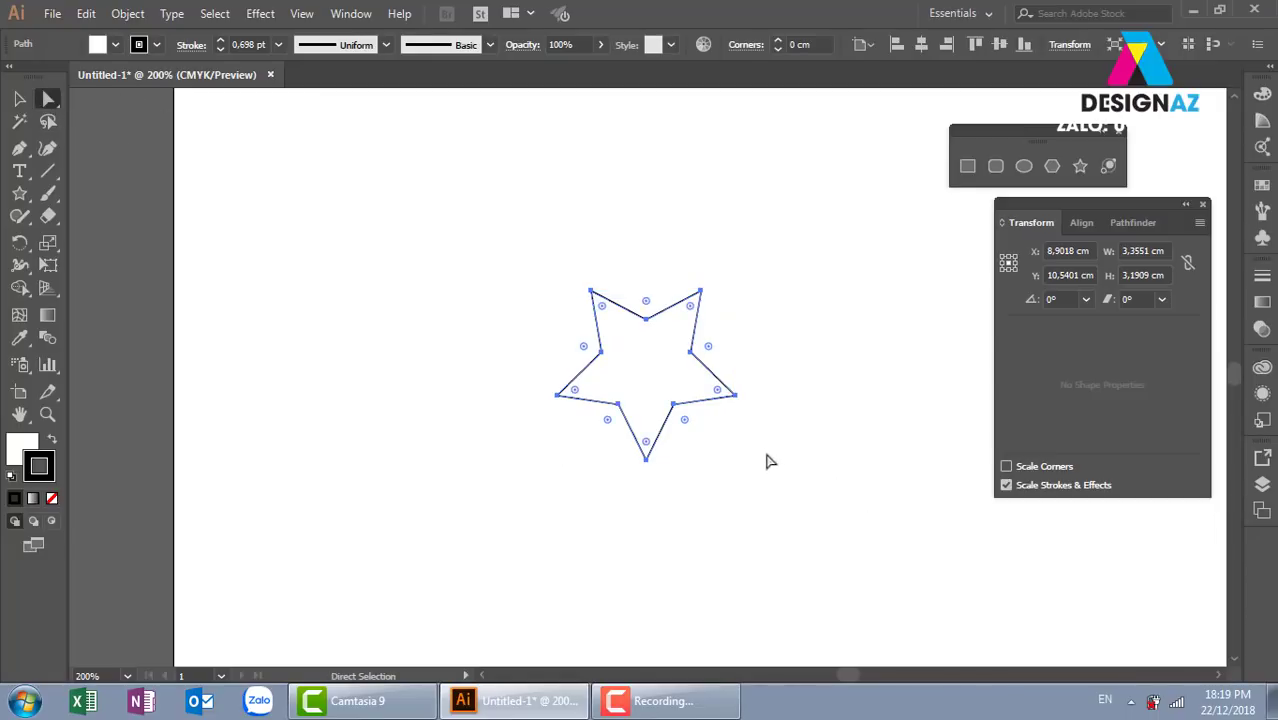
pyautogui.moveTo(514, 240); pyautogui.dragTo(874, 526)
pyautogui.press('Delete')
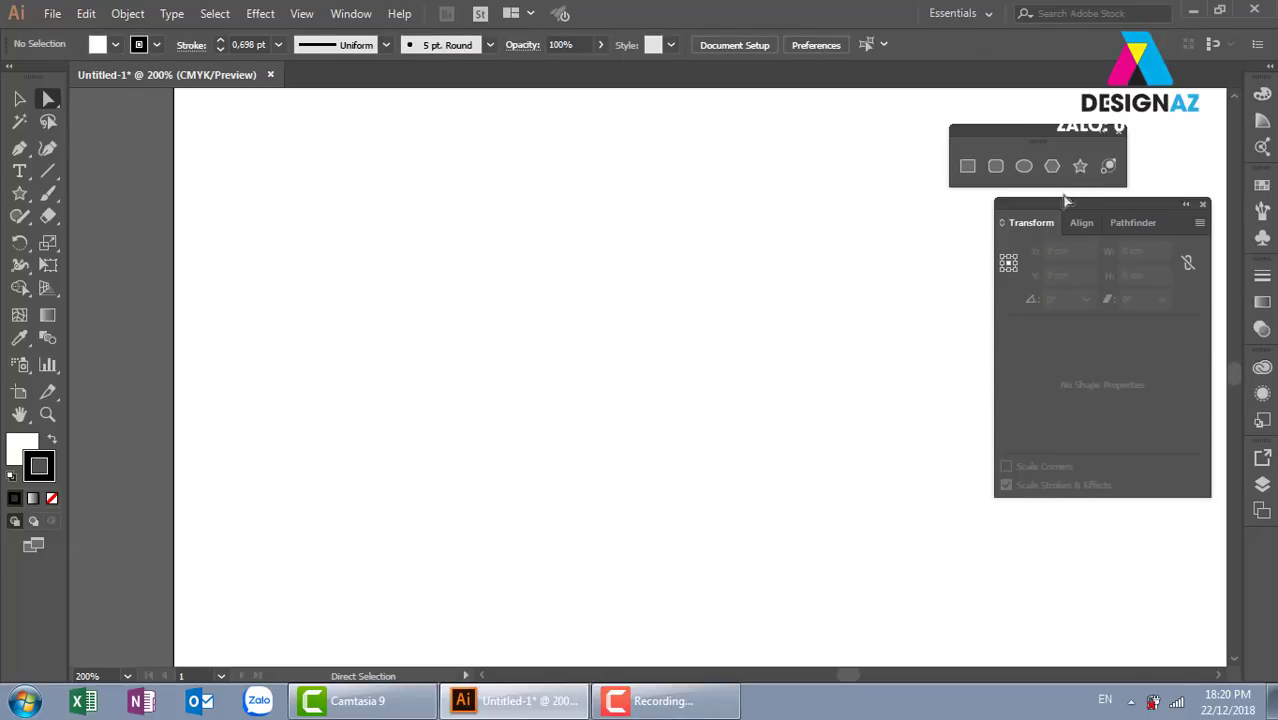
# Step: Draw a trial star with the Star tool, varying its point count and spike length
pyautogui.click(1078, 167)
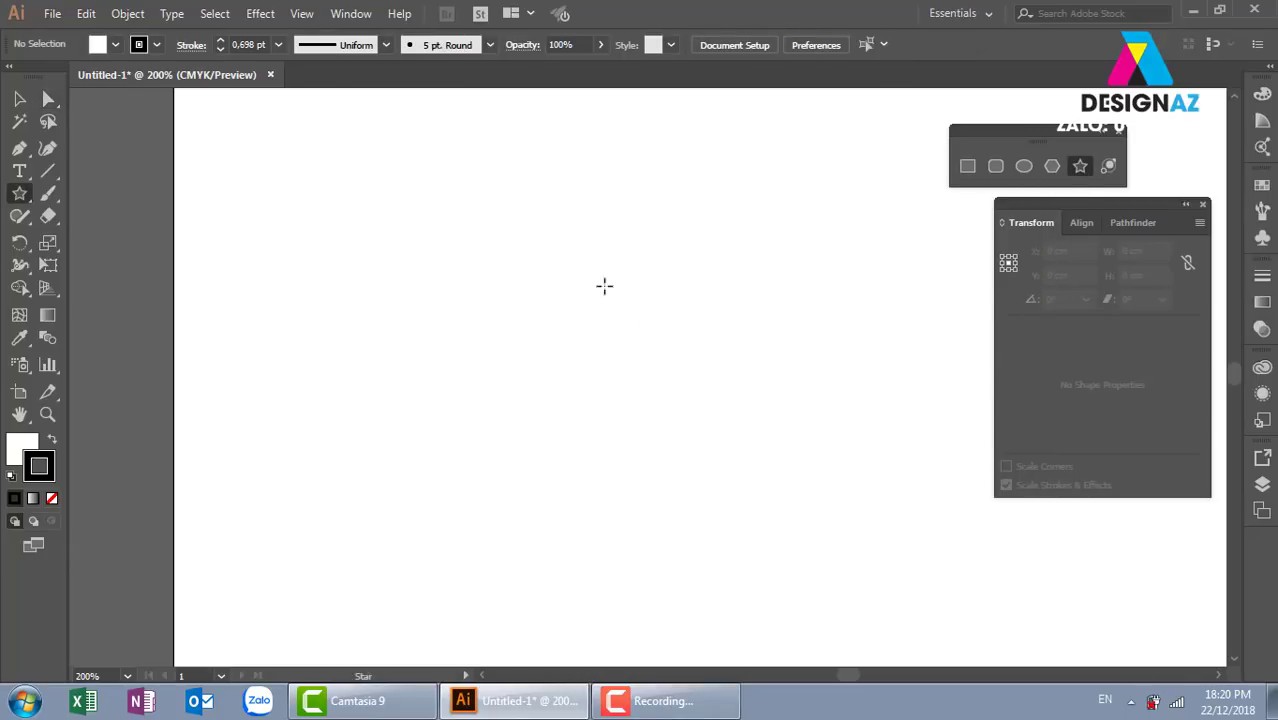
pyautogui.moveTo(602, 286)
pyautogui.mouseDown()
pyautogui.moveTo(671, 352)
pyautogui.moveTo(668, 367)
pyautogui.mouseUp()
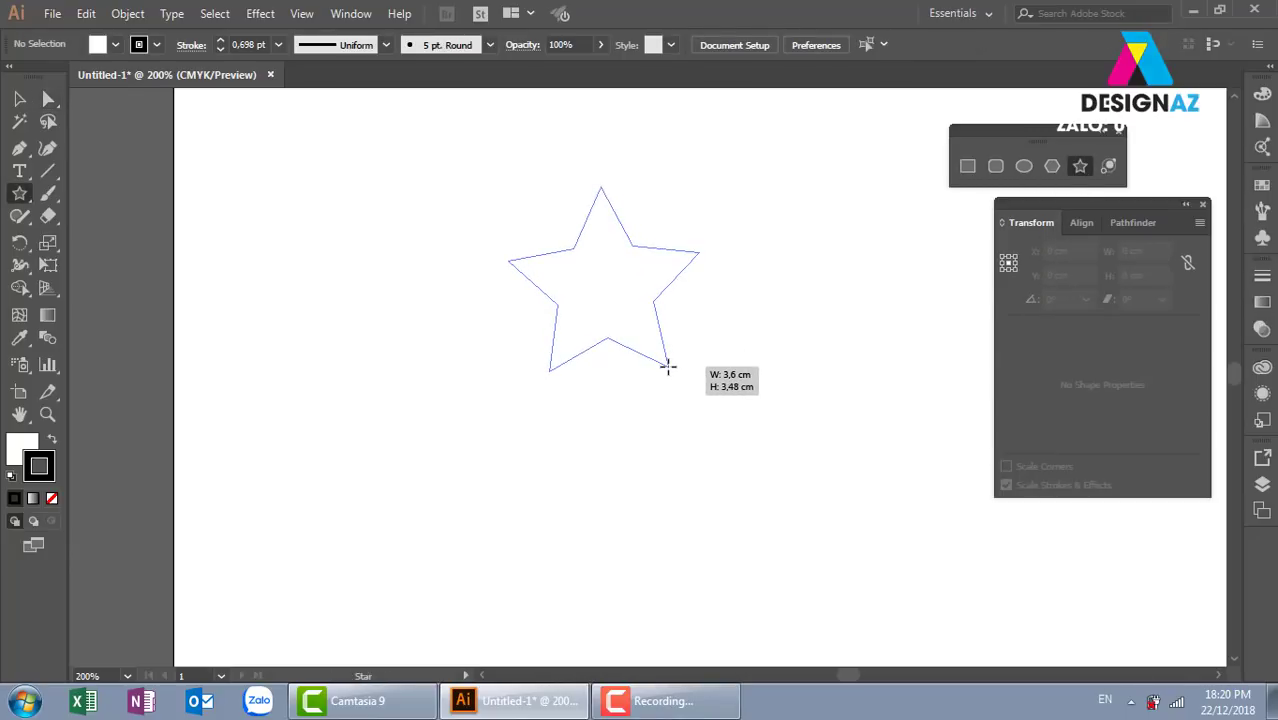
pyautogui.press('Up')
pyautogui.press('Up')
pyautogui.press('Up')
pyautogui.press('Up')
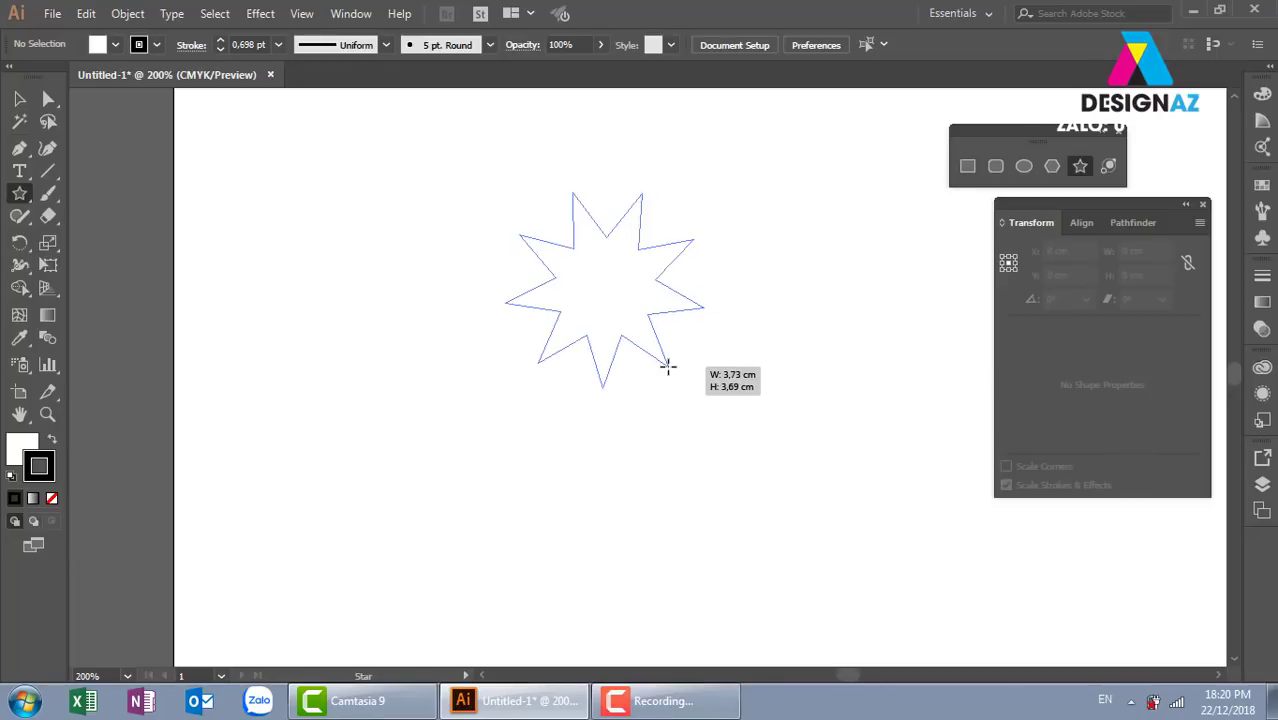
pyautogui.press('Up')
pyautogui.press('Up')
pyautogui.press('Up')
pyautogui.press('Up')
pyautogui.press('Up')
pyautogui.press('Up')
pyautogui.press('Up')
pyautogui.press('Up')
pyautogui.press('Up')
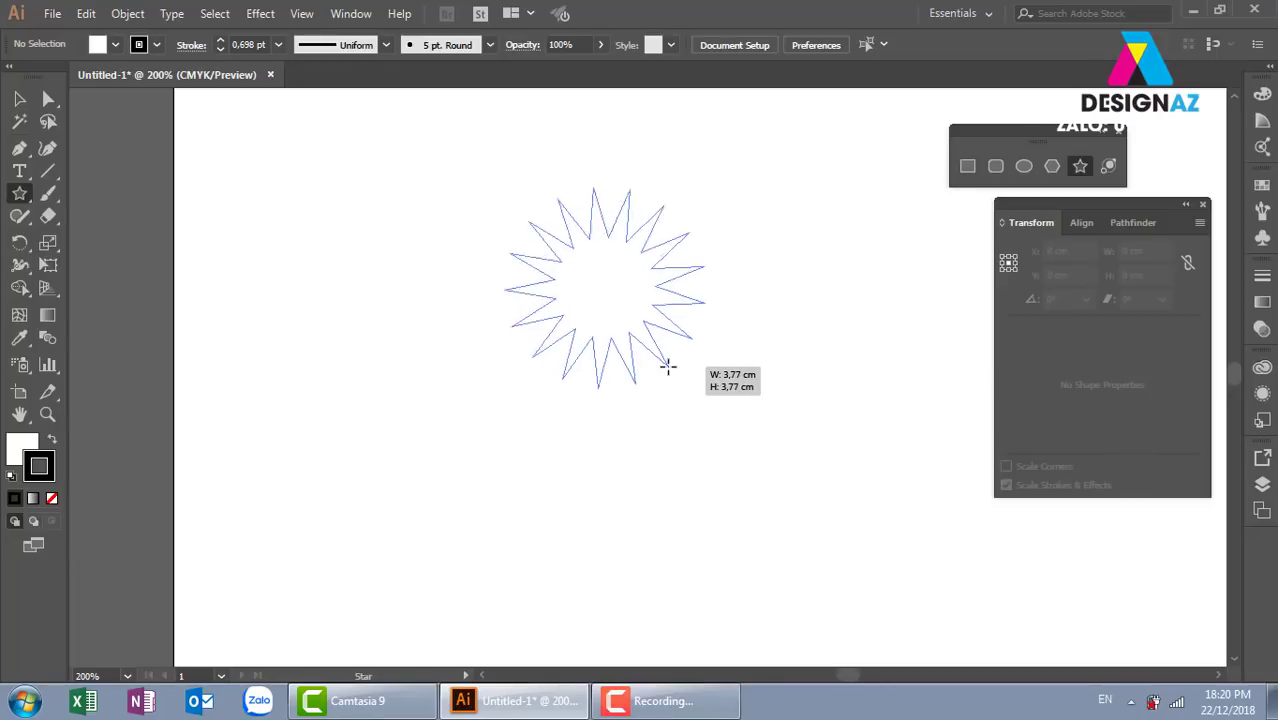
pyautogui.press('Up')
pyautogui.press('Up')
pyautogui.press('Up')
pyautogui.press('Down')
pyautogui.press('Down')
pyautogui.press('Down')
pyautogui.press('Down')
pyautogui.press('Down')
pyautogui.press('Down')
pyautogui.press('Down')
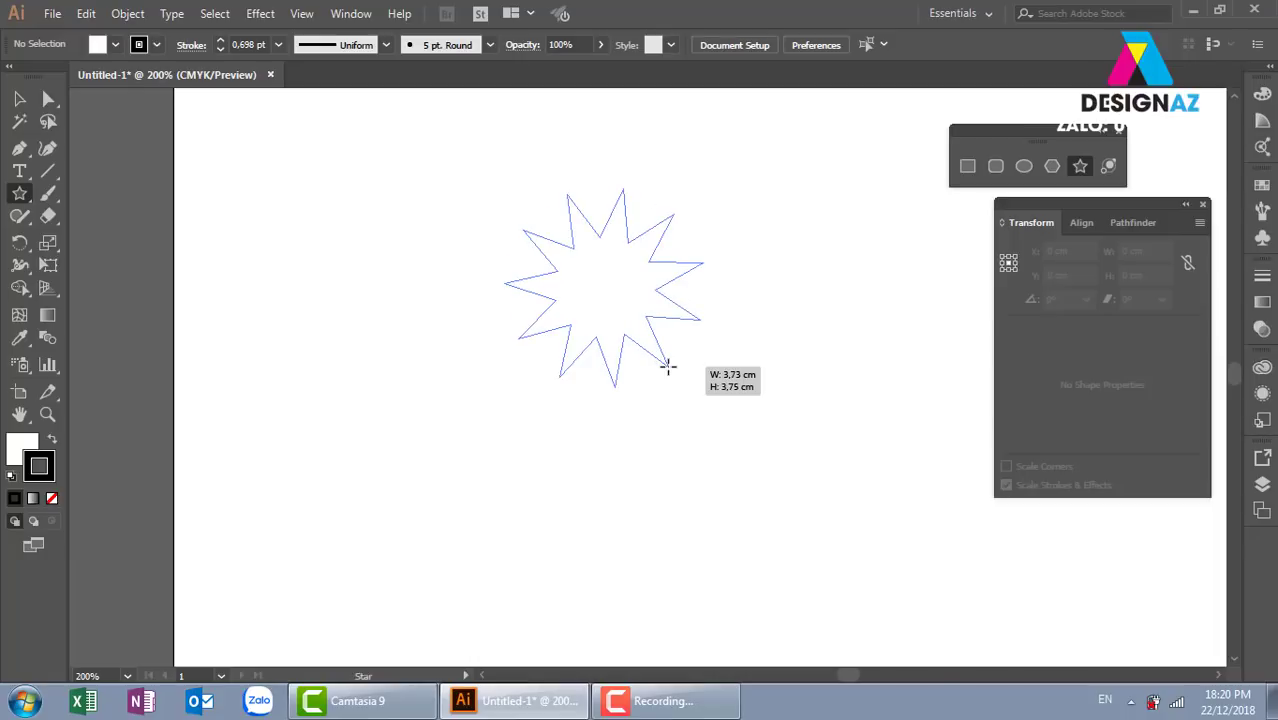
pyautogui.press('Up')
pyautogui.press('Up')
pyautogui.press('Up')
pyautogui.press('Up')
pyautogui.press('Up')
pyautogui.press('Up')
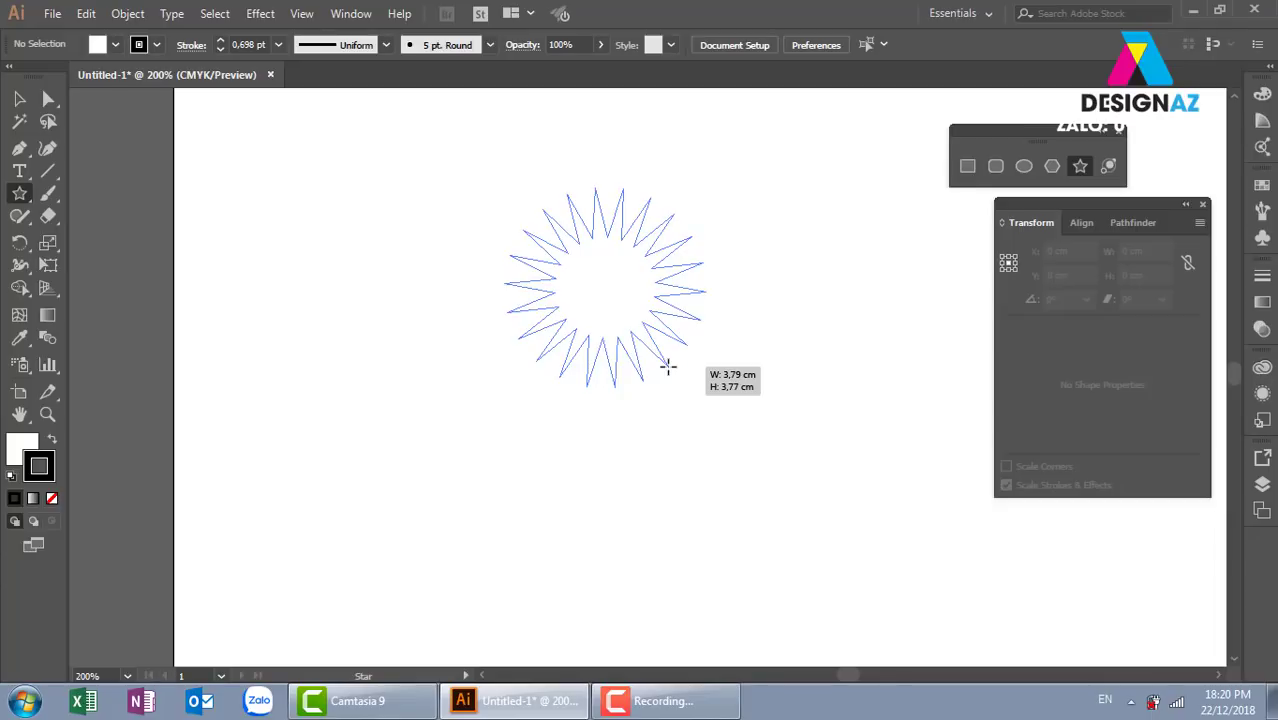
pyautogui.moveTo(668, 367)
pyautogui.mouseDown()
pyautogui.moveTo(649, 336)
pyautogui.moveTo(765, 357)
pyautogui.moveTo(736, 399)
pyautogui.moveTo(776, 427)
pyautogui.moveTo(656, 322)
pyautogui.mouseUp()
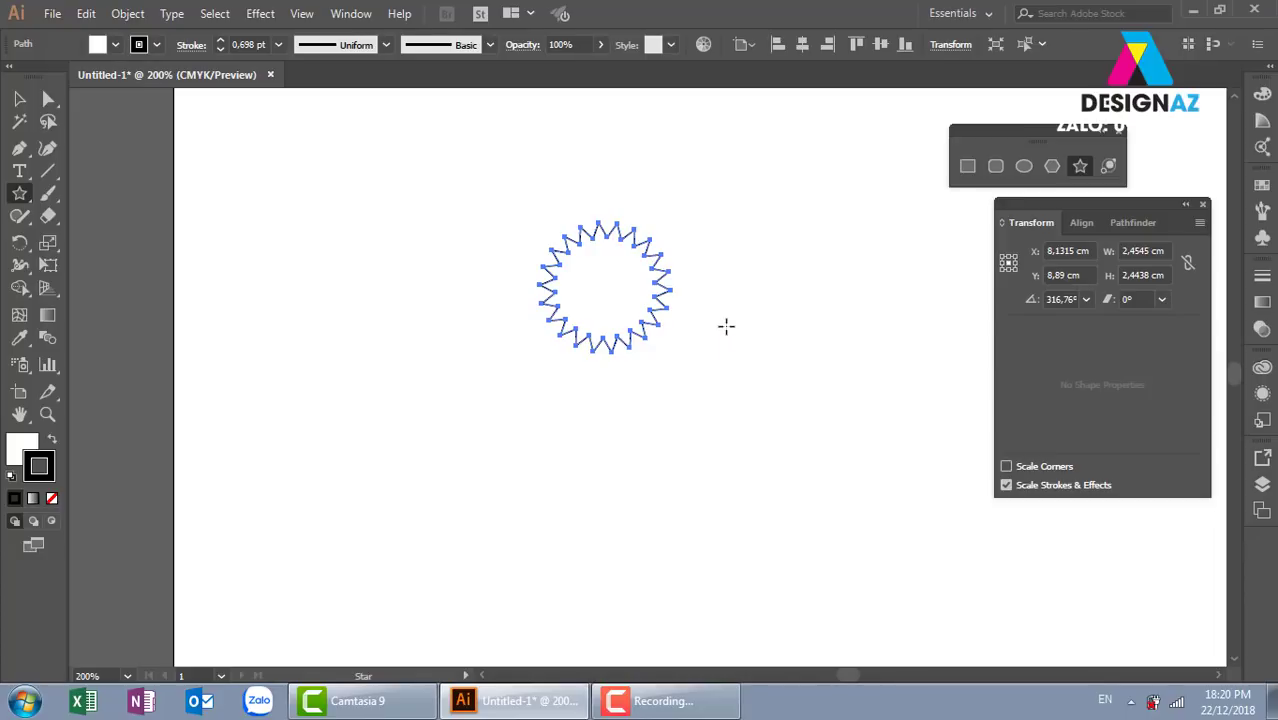
# Step: Delete the trial star and redraw one with five thin, spiky points
pyautogui.press('Delete')
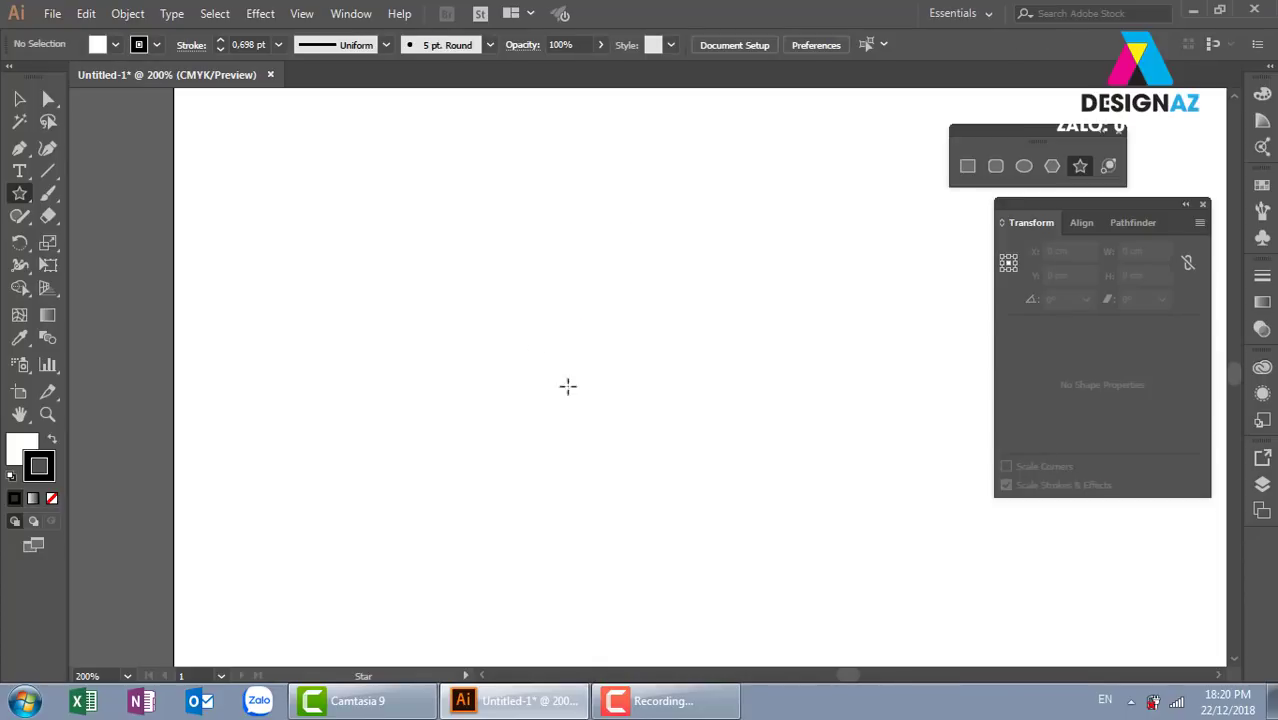
pyautogui.moveTo(551, 305); pyautogui.dragTo(619, 386)
pyautogui.press('Down')
pyautogui.press('Down')
pyautogui.press('Down')
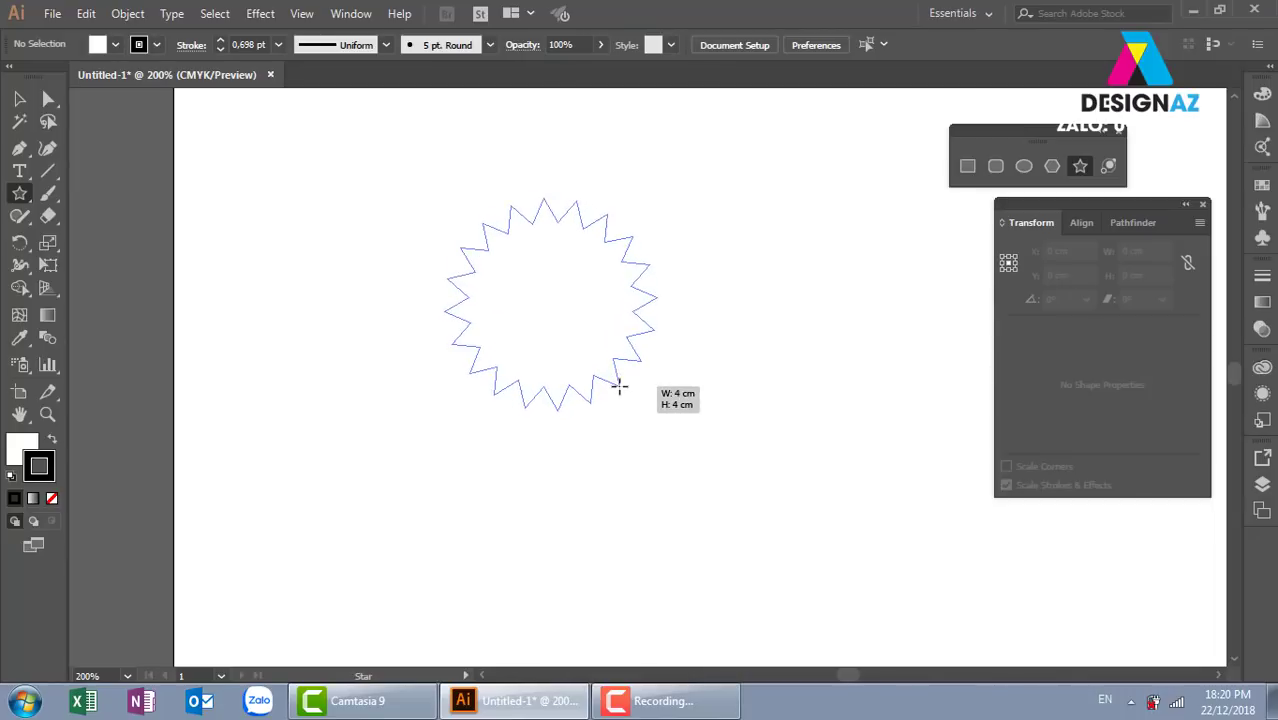
pyautogui.press('Down')
pyautogui.press('Down')
pyautogui.press('Down')
pyautogui.press('Down')
pyautogui.press('Down')
pyautogui.press('Down')
pyautogui.press('Down')
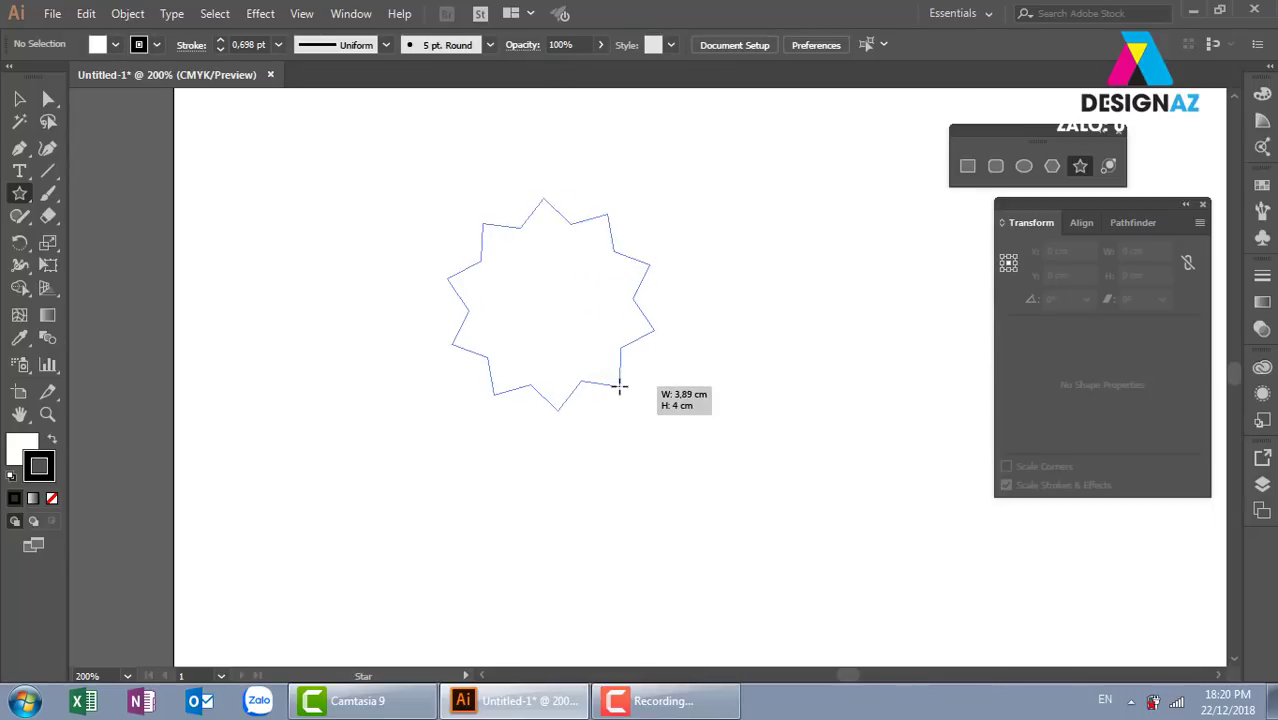
pyautogui.press('Down')
pyautogui.press('Down')
pyautogui.press('Down')
pyautogui.press('Down')
pyautogui.press('Down')
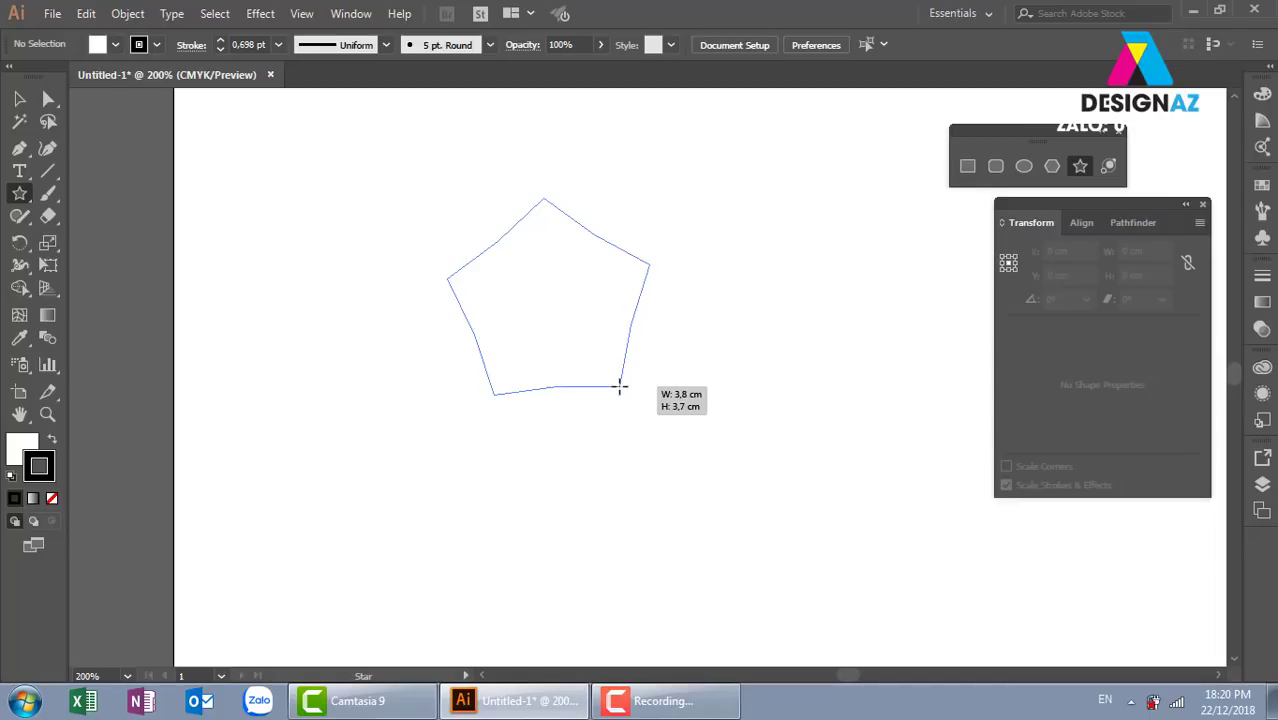
pyautogui.moveTo(620, 386); pyautogui.dragTo(555, 307)
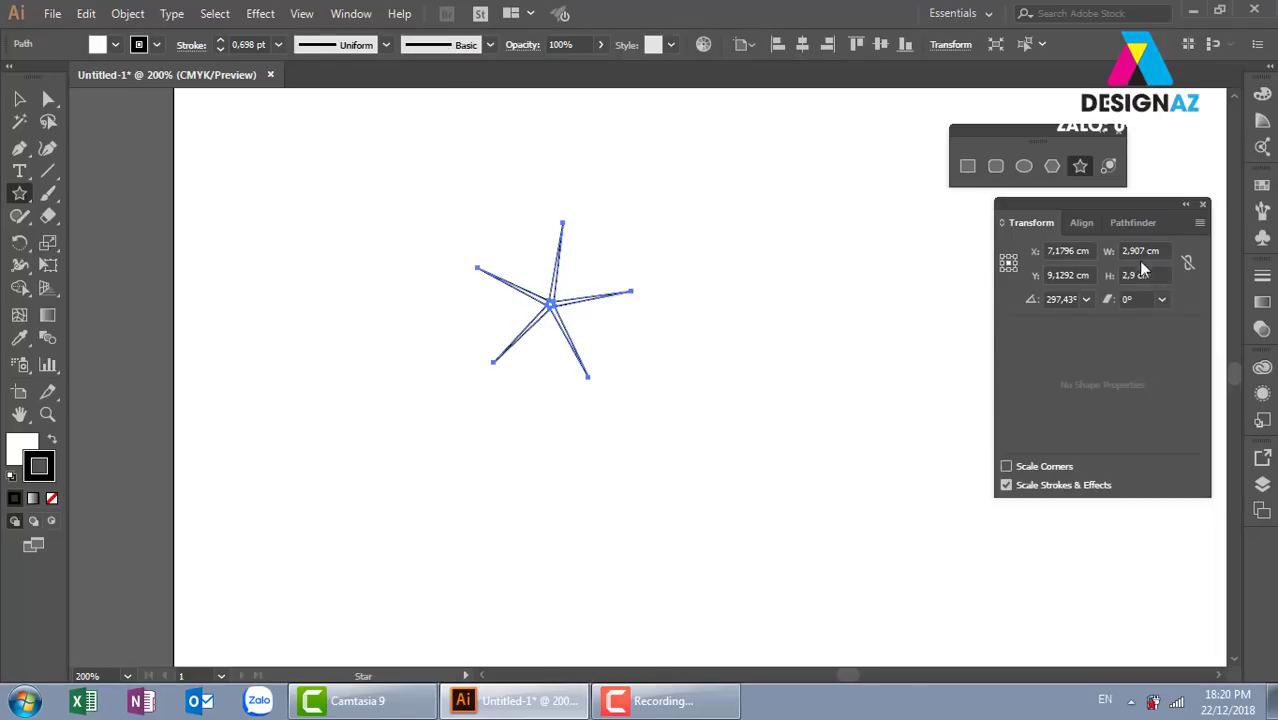
# Step: Swap fill and stroke, fill the star blue from the Swatches panel, then deselect it
pyautogui.click(1262, 186)
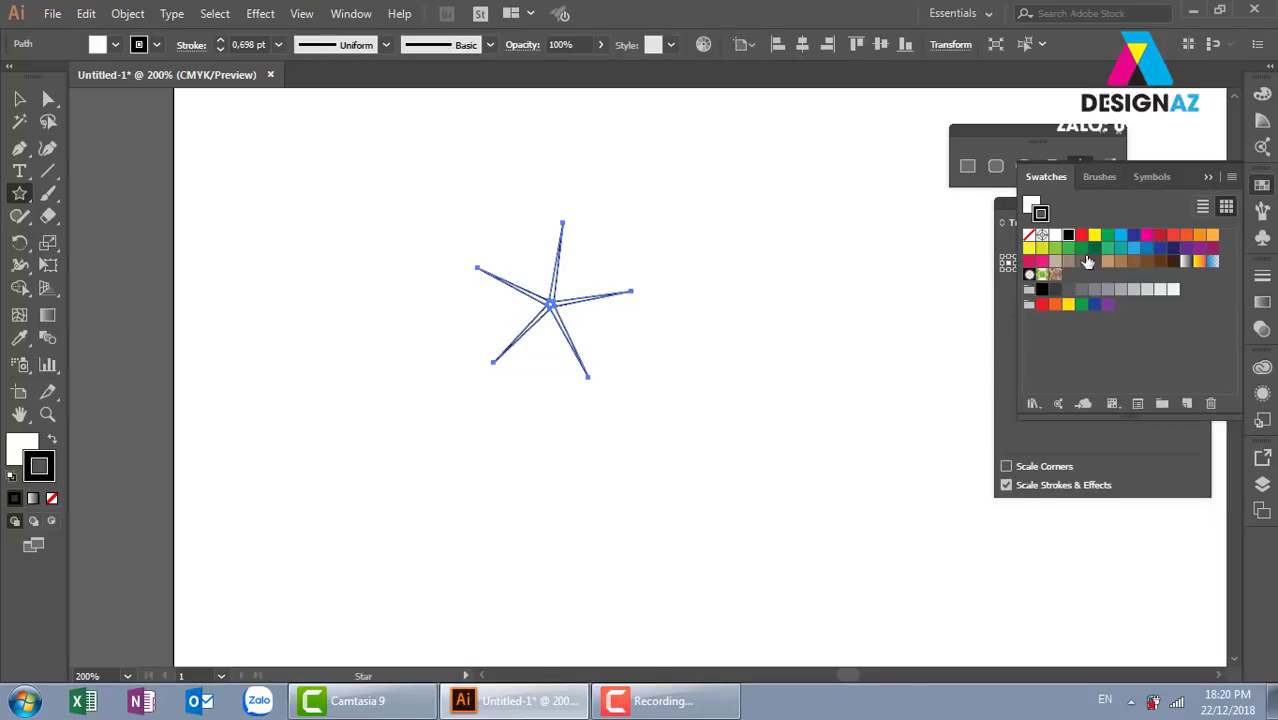
pyautogui.hotkey('shift', 'x')
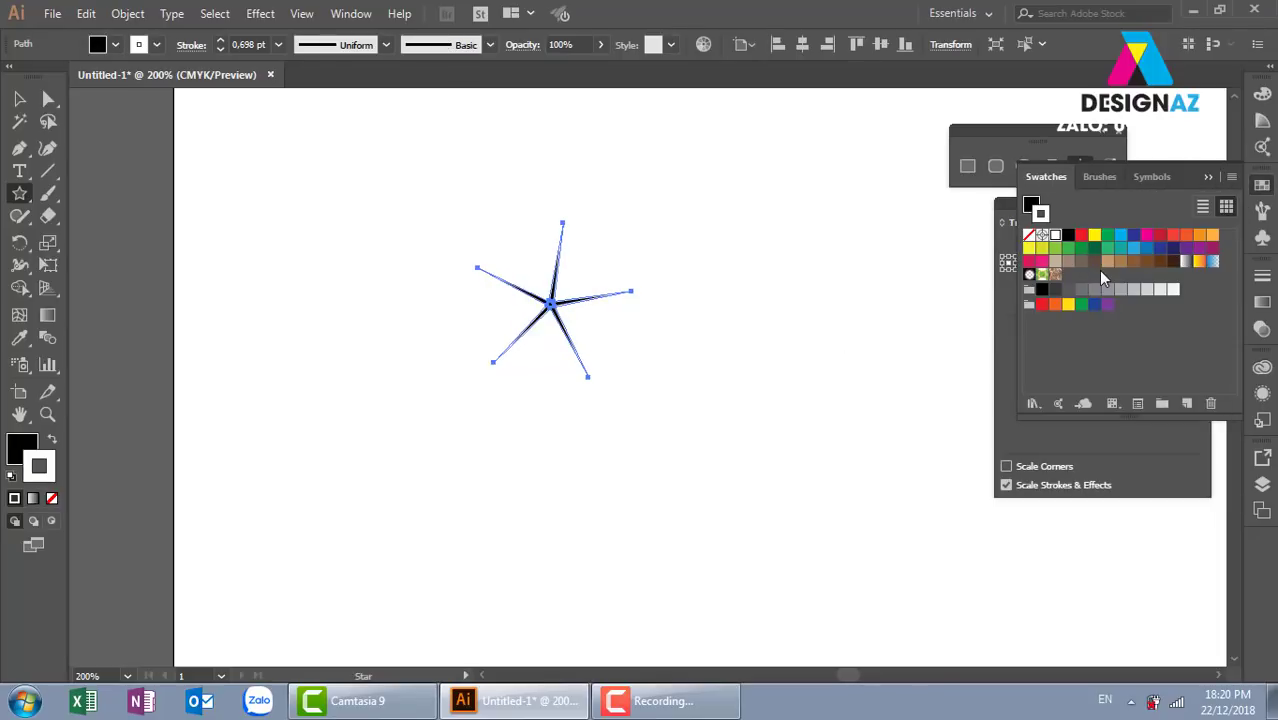
pyautogui.click(1094, 234)
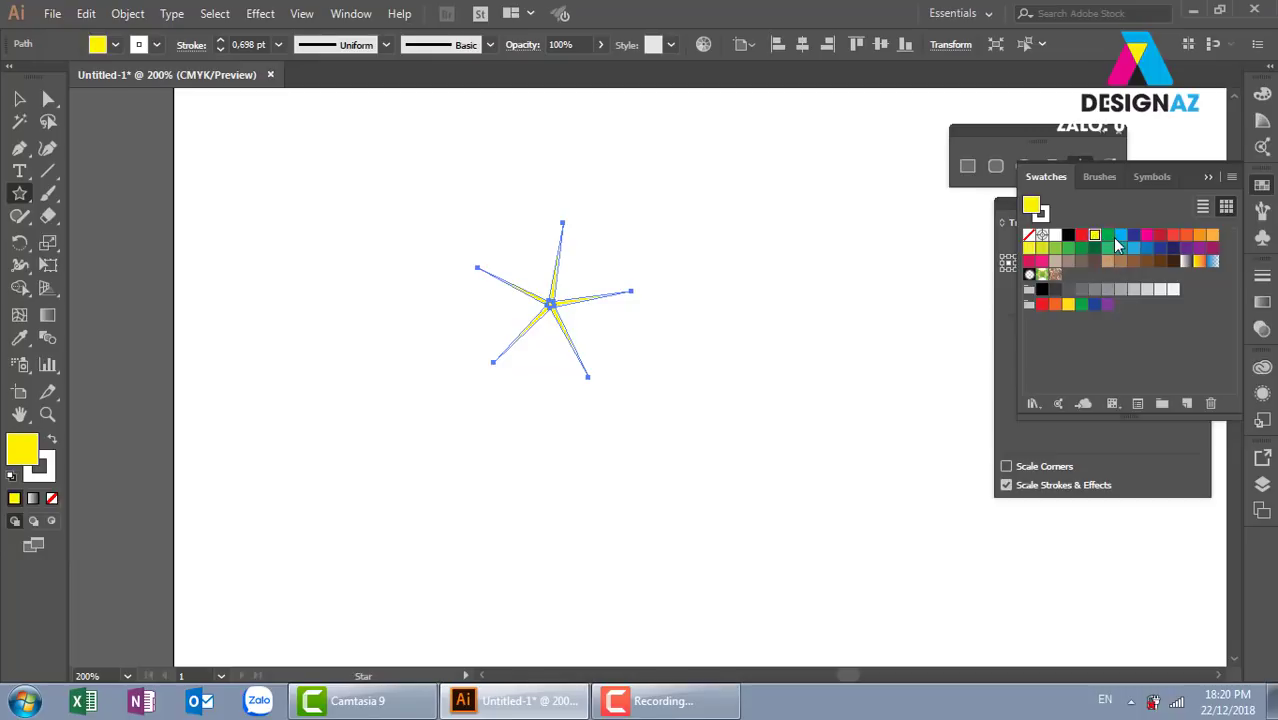
pyautogui.click(1134, 248)
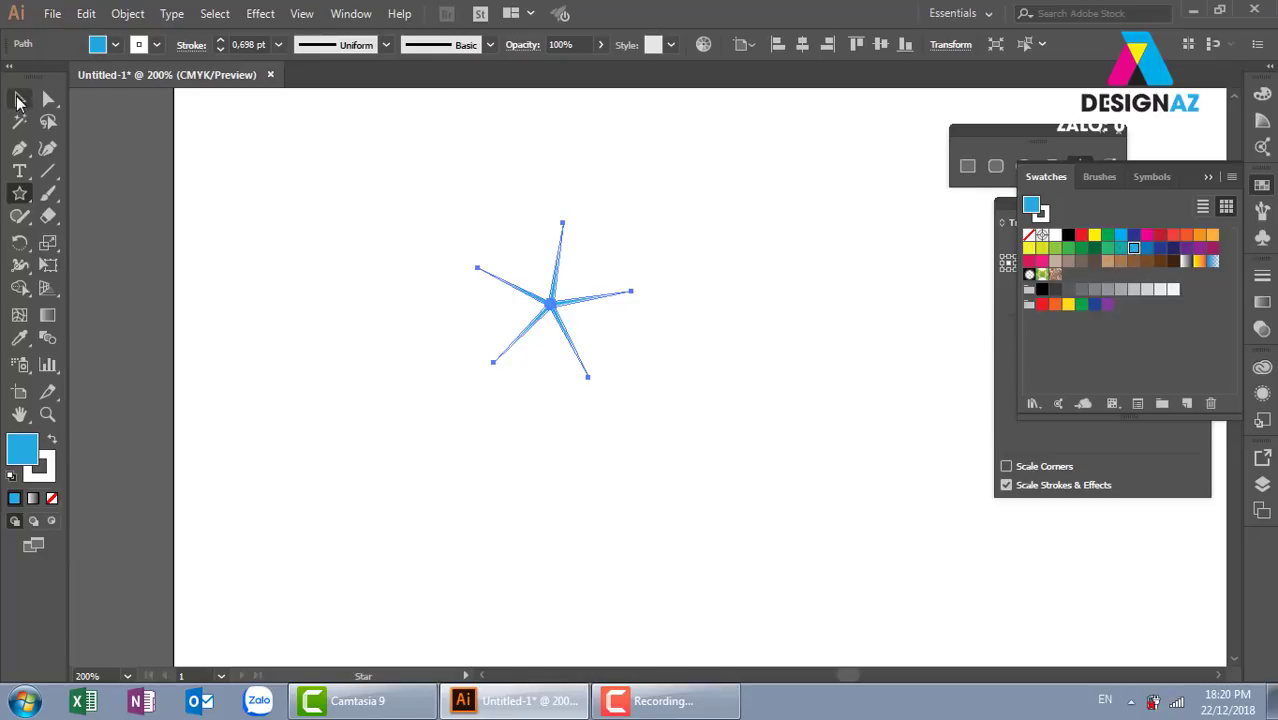
pyautogui.click(18, 100)
pyautogui.click(810, 382)
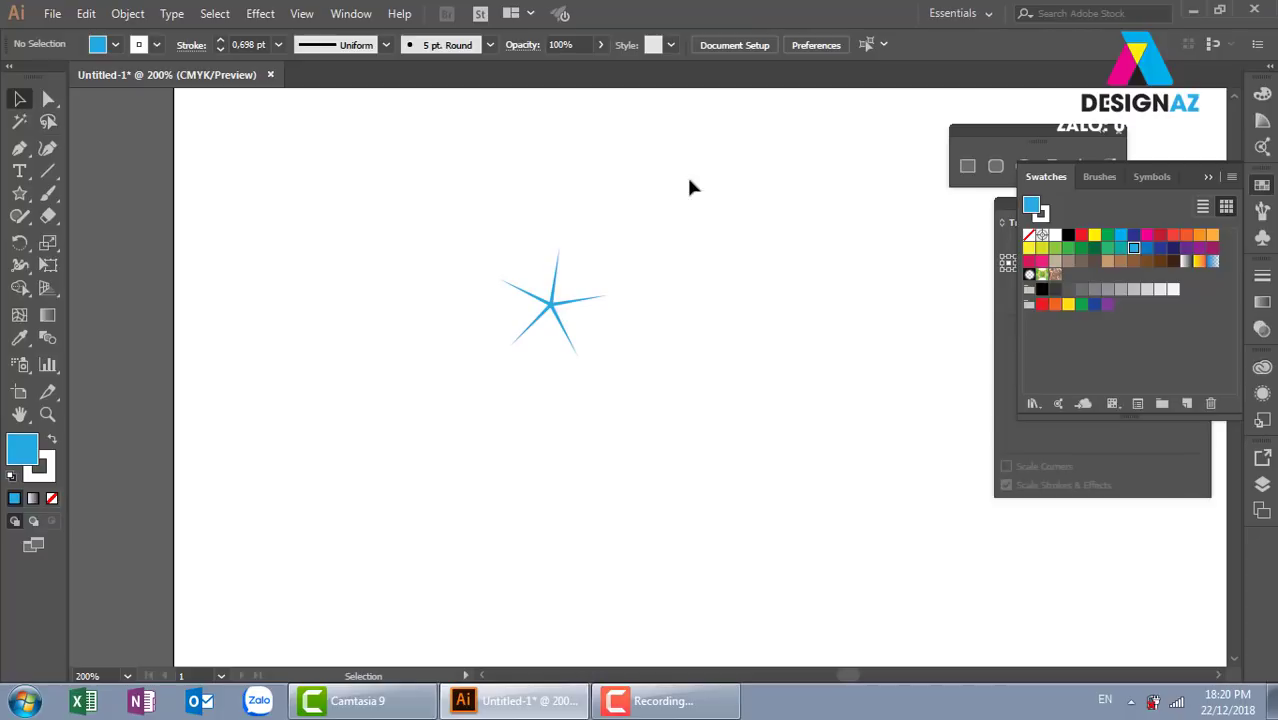
# Step: Replace the blue star with a four-point star with long thin arms
pyautogui.moveTo(688, 178); pyautogui.dragTo(502, 452)
pyautogui.press('Delete')
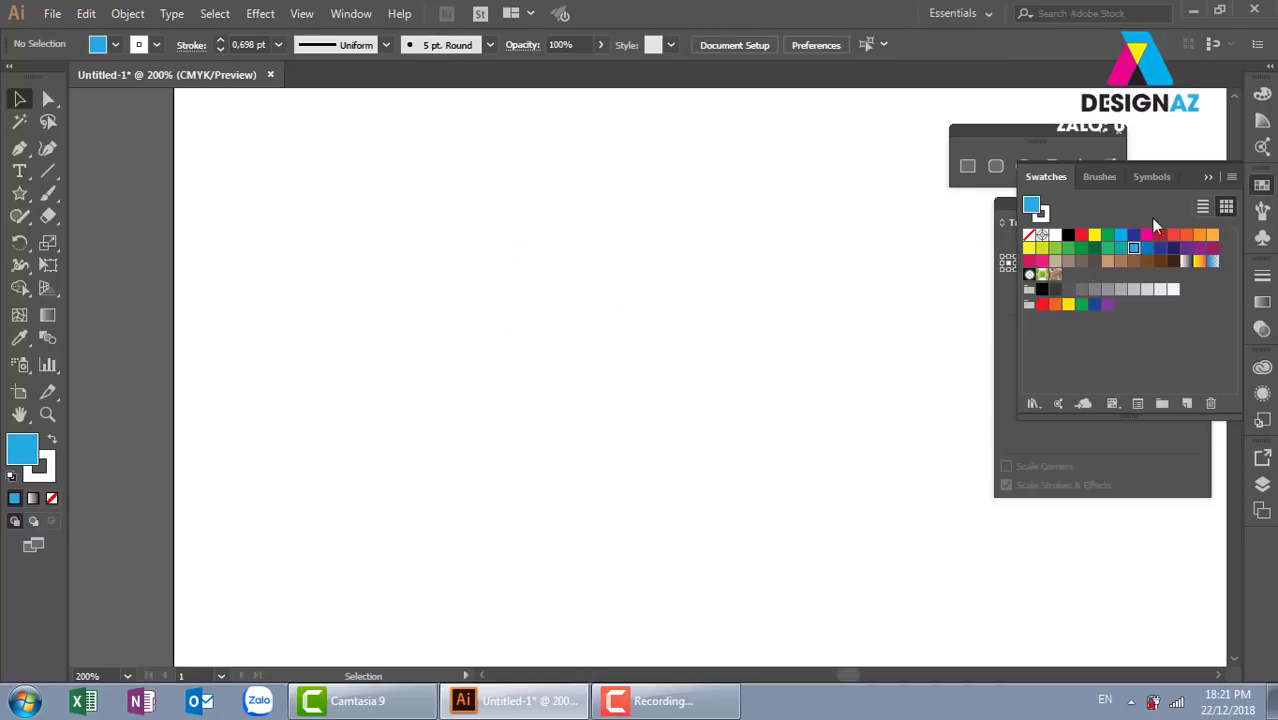
pyautogui.moveTo(1078, 147); pyautogui.dragTo(766, 121)
pyautogui.click(768, 140)
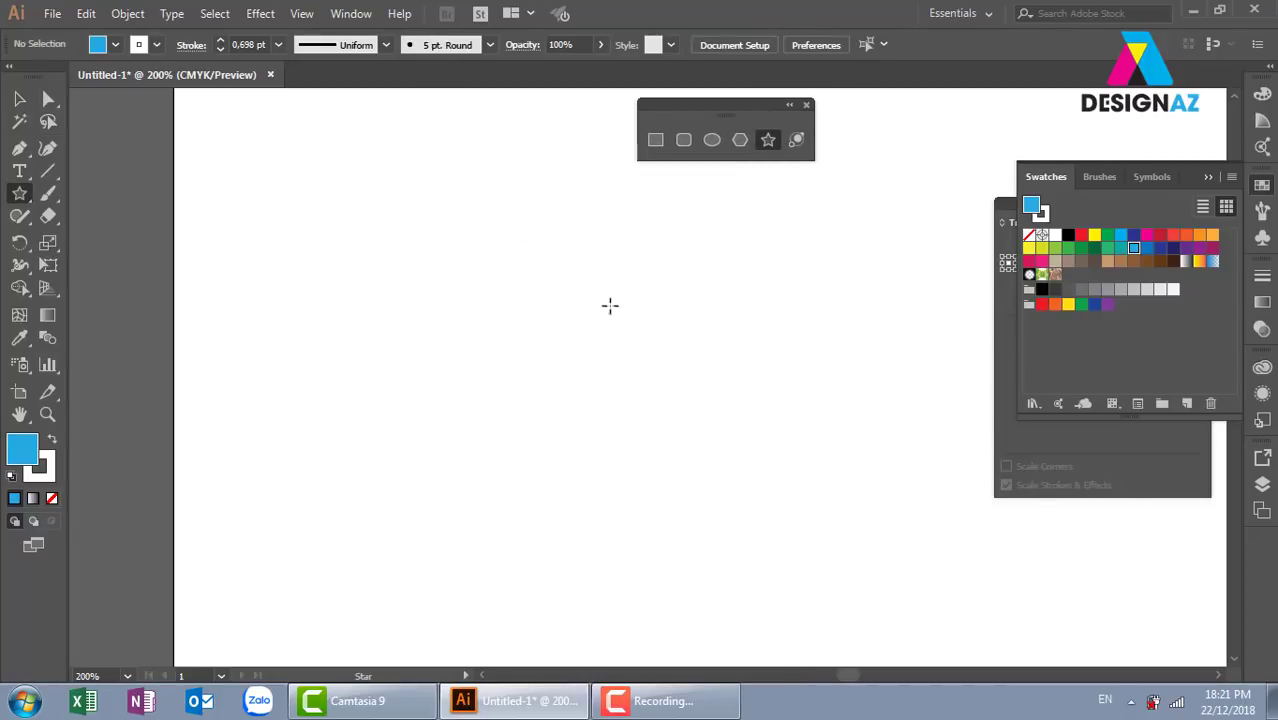
pyautogui.moveTo(565, 312)
pyautogui.mouseDown()
pyautogui.moveTo(604, 343)
pyautogui.moveTo(577, 314)
pyautogui.moveTo(646, 310)
pyautogui.mouseUp()
pyautogui.press('Down')
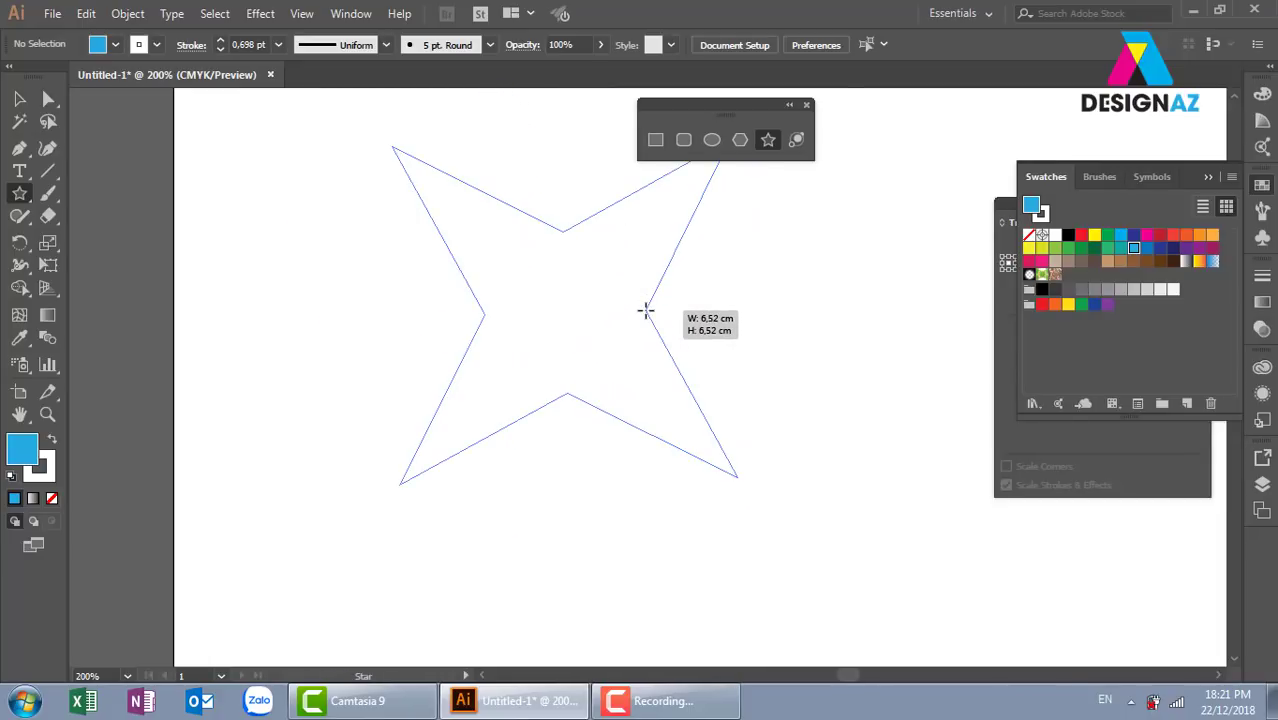
pyautogui.moveTo(645, 310); pyautogui.dragTo(577, 310)
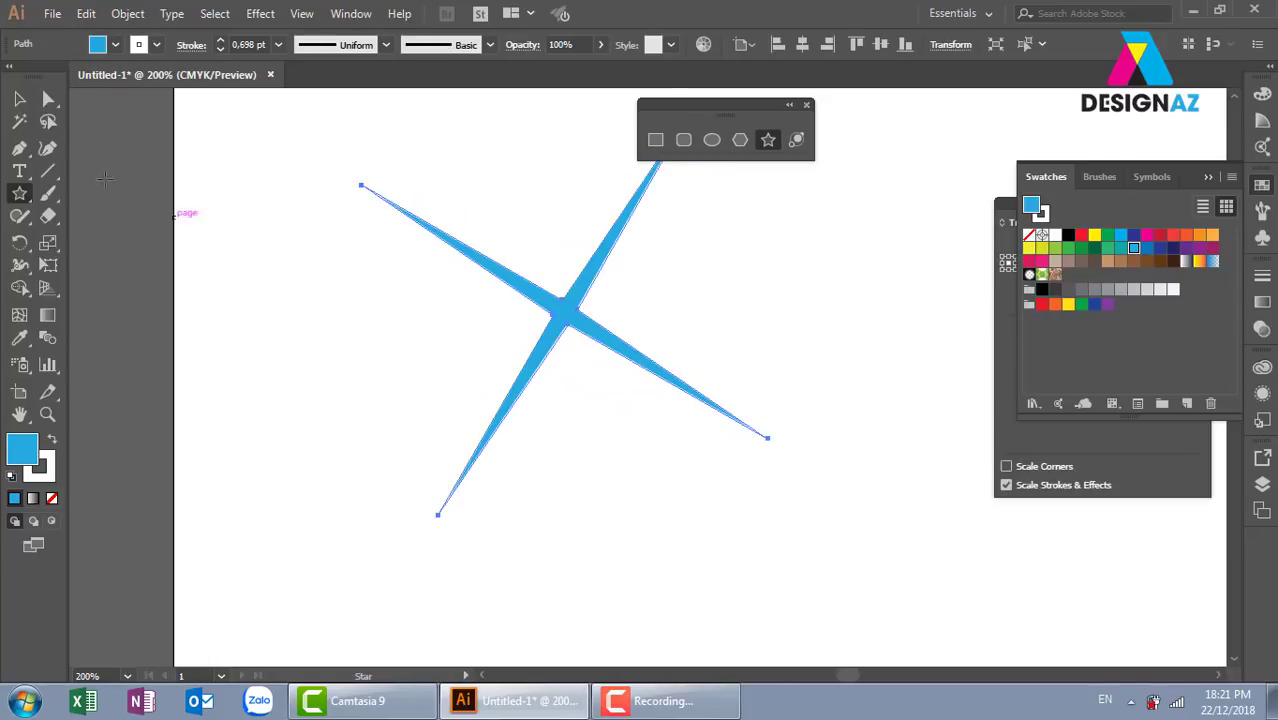
pyautogui.click(19, 99)
pyautogui.click(897, 507)
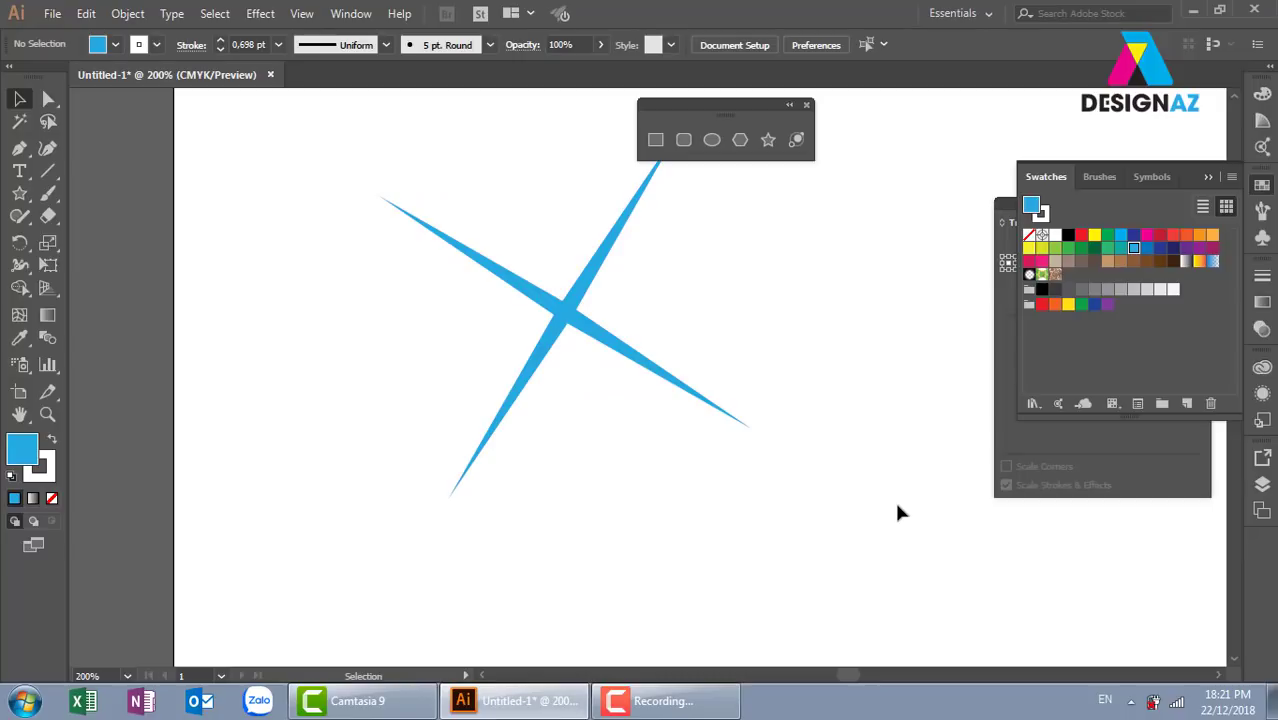
# Step: Add a rotated copy of the four-point star to form an eight-arm burst
pyautogui.click(610, 342)
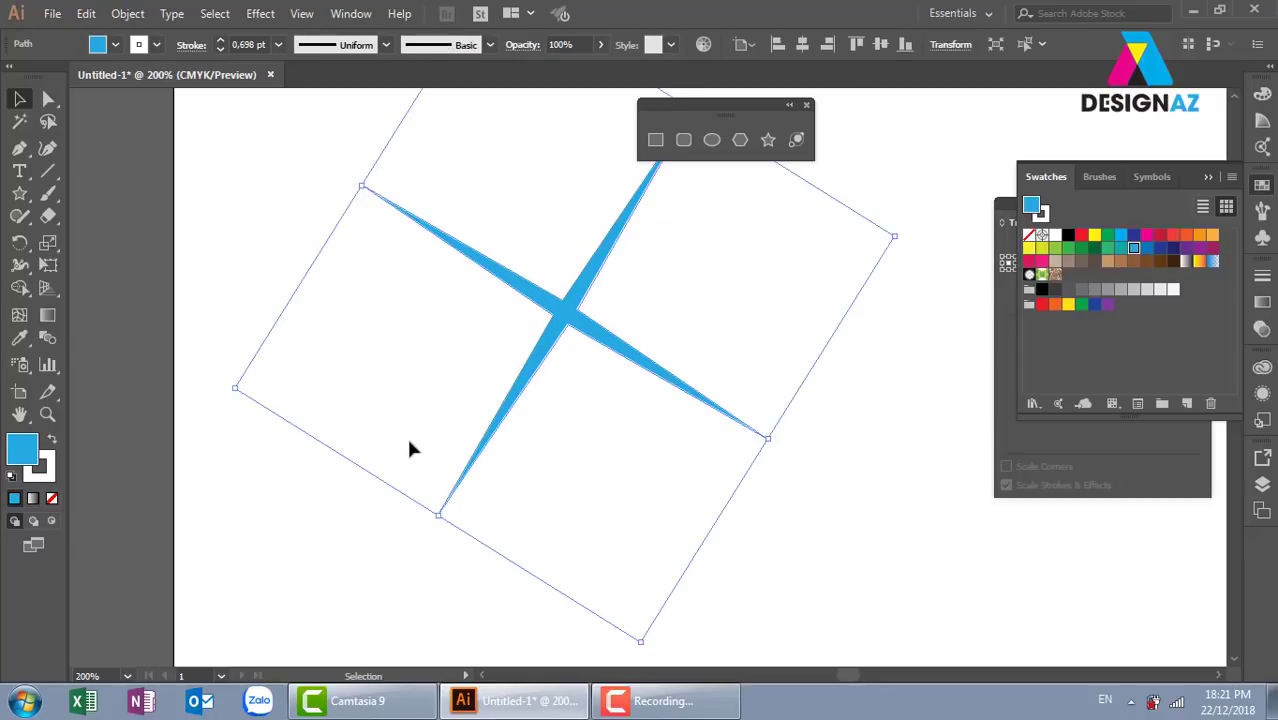
pyautogui.press('ctrl')
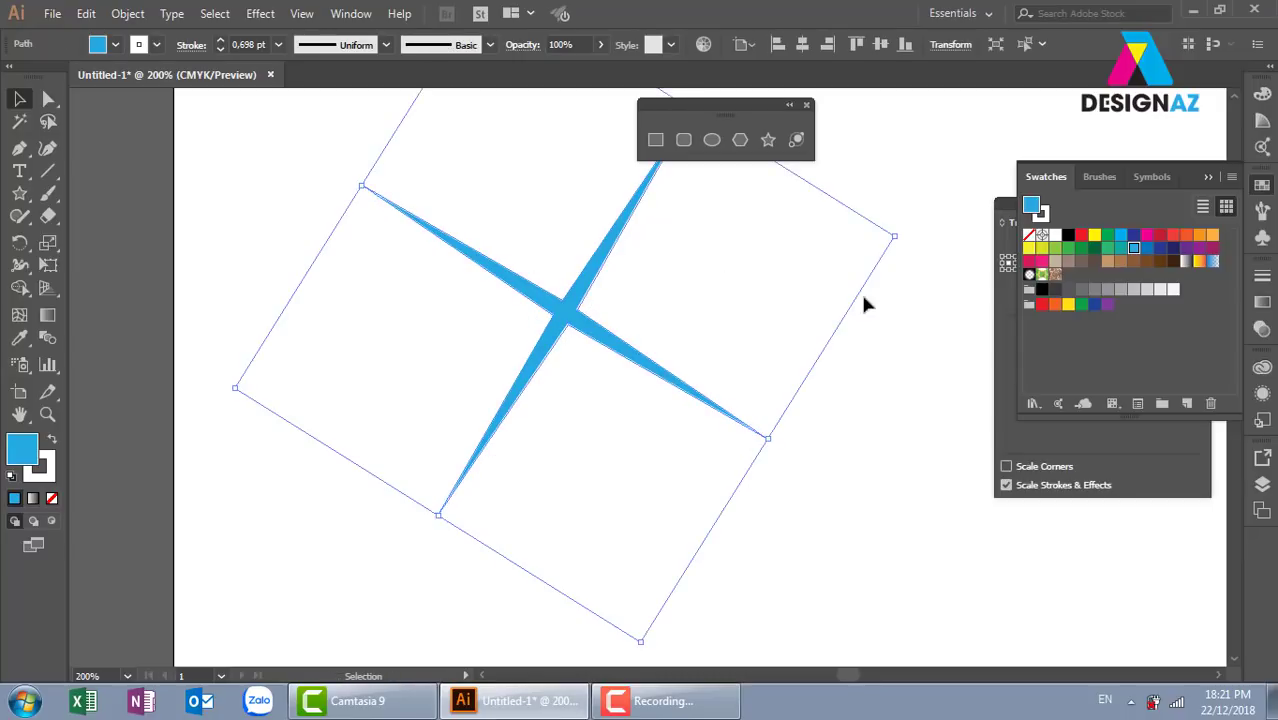
pyautogui.moveTo(903, 238)
pyautogui.mouseDown()
pyautogui.moveTo(866, 507)
pyautogui.moveTo(729, 413)
pyautogui.mouseUp()
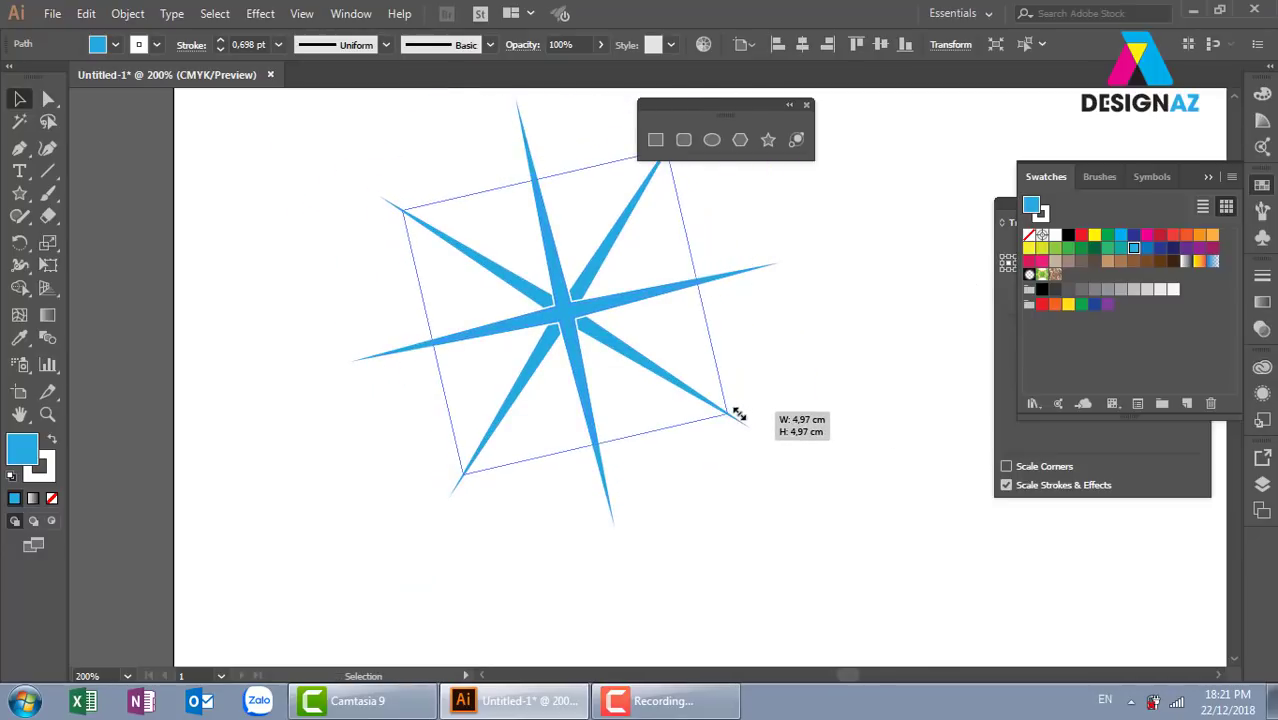
pyautogui.click(795, 455)
# Step: Shrink the star burst around its centre, then delete it
pyautogui.hotkey('ctrl', '1')
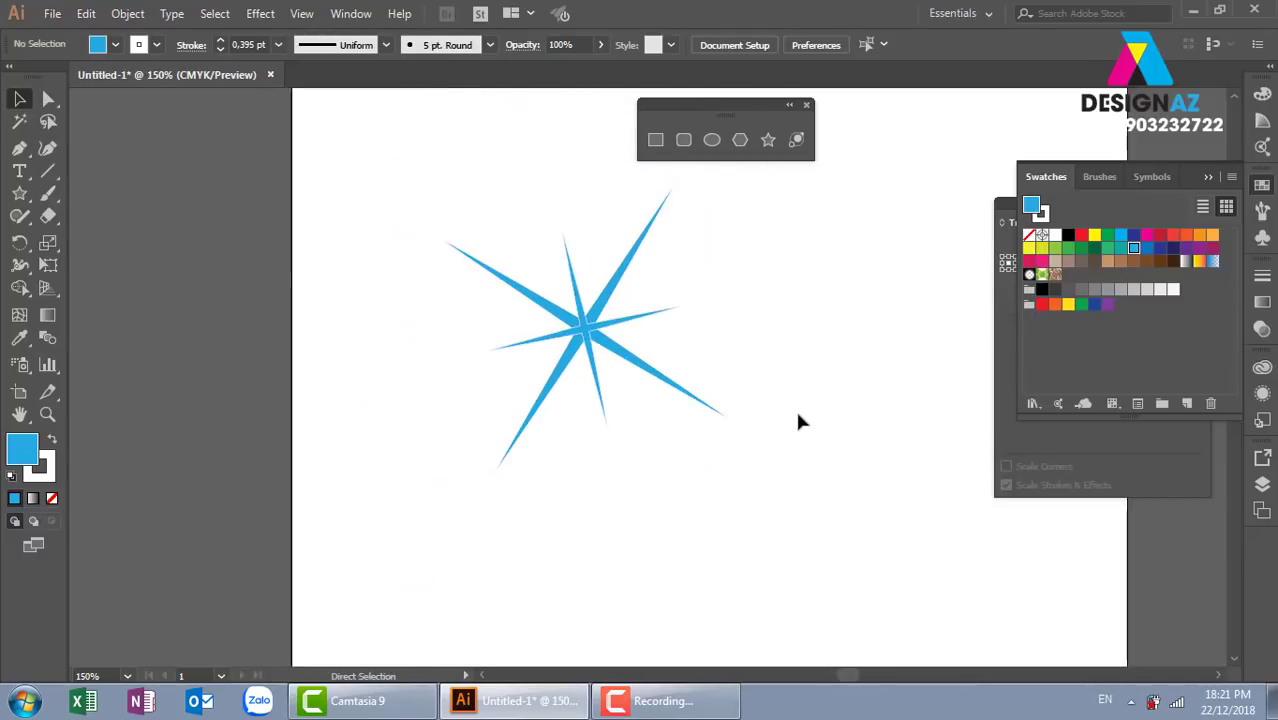
pyautogui.moveTo(786, 315); pyautogui.dragTo(565, 498)
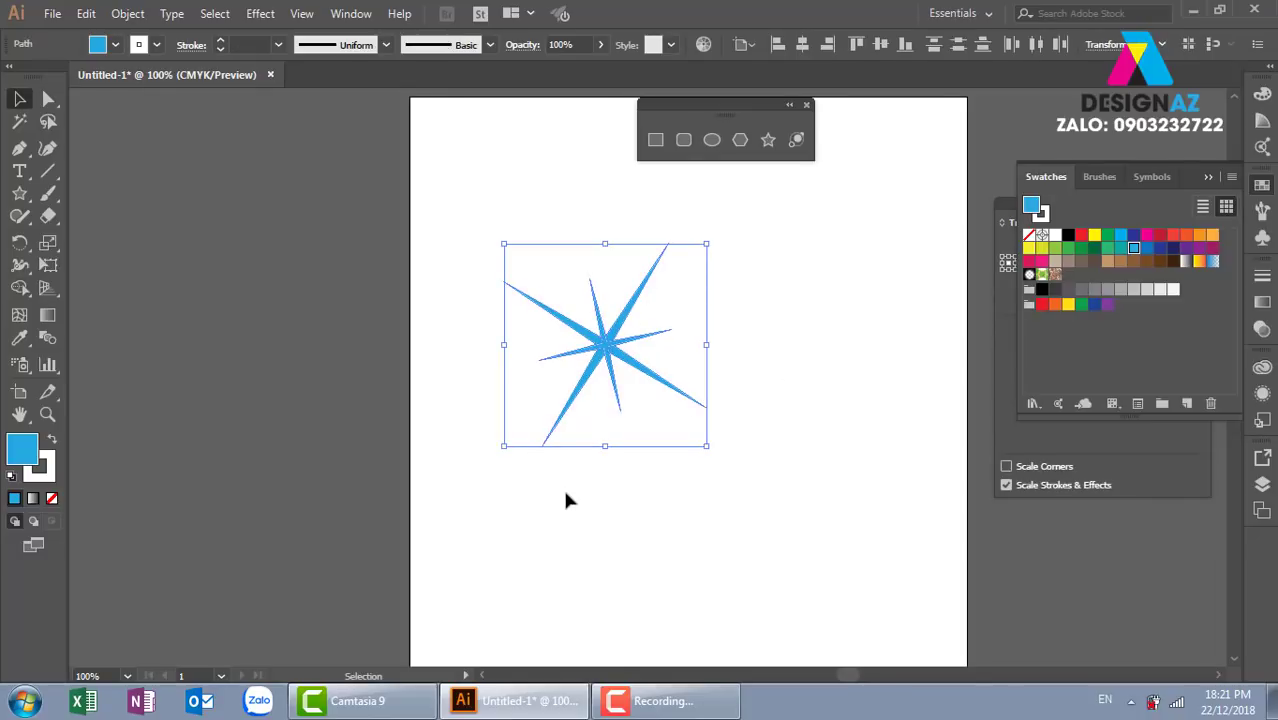
pyautogui.click(700, 556)
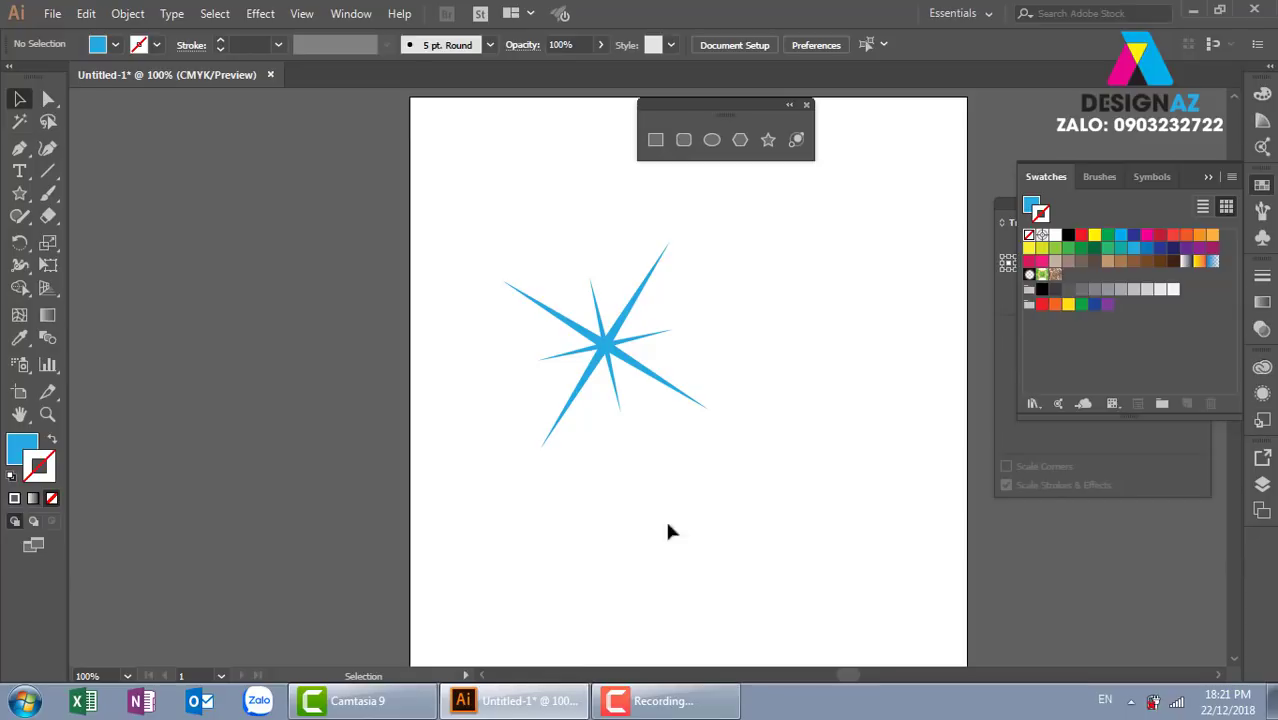
pyautogui.click(665, 385)
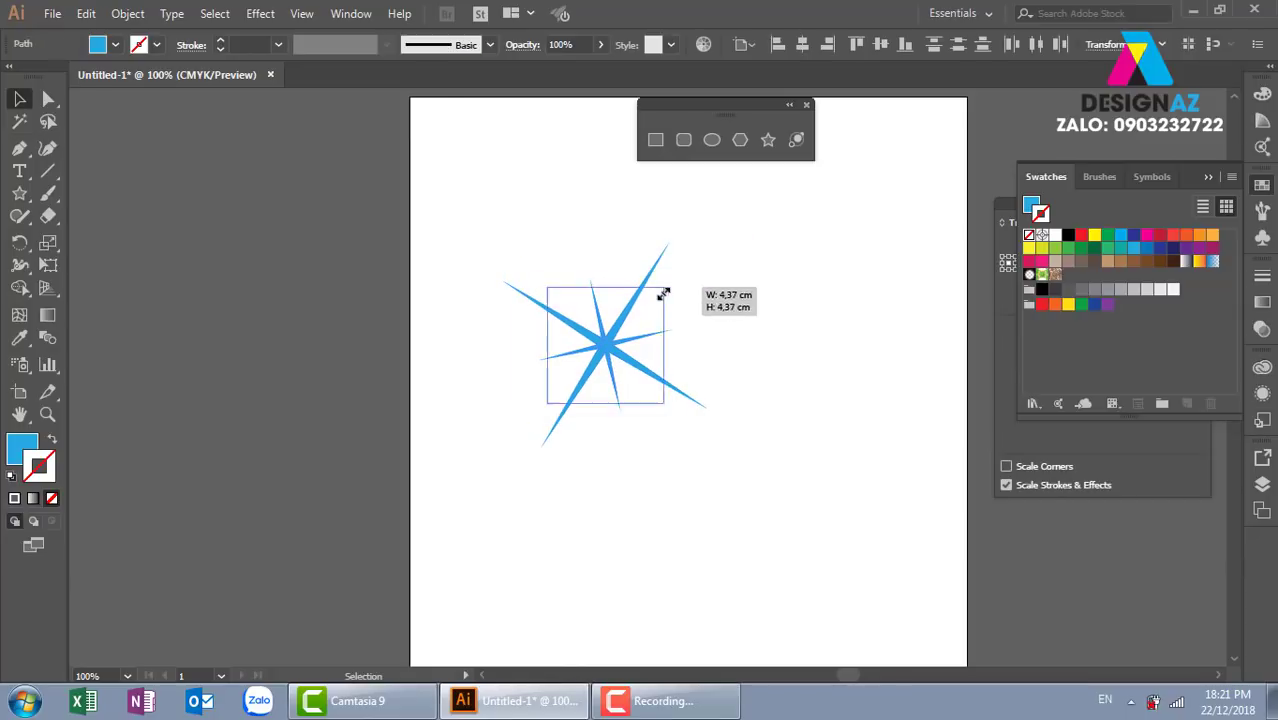
pyautogui.moveTo(707, 247); pyautogui.dragTo(651, 300)
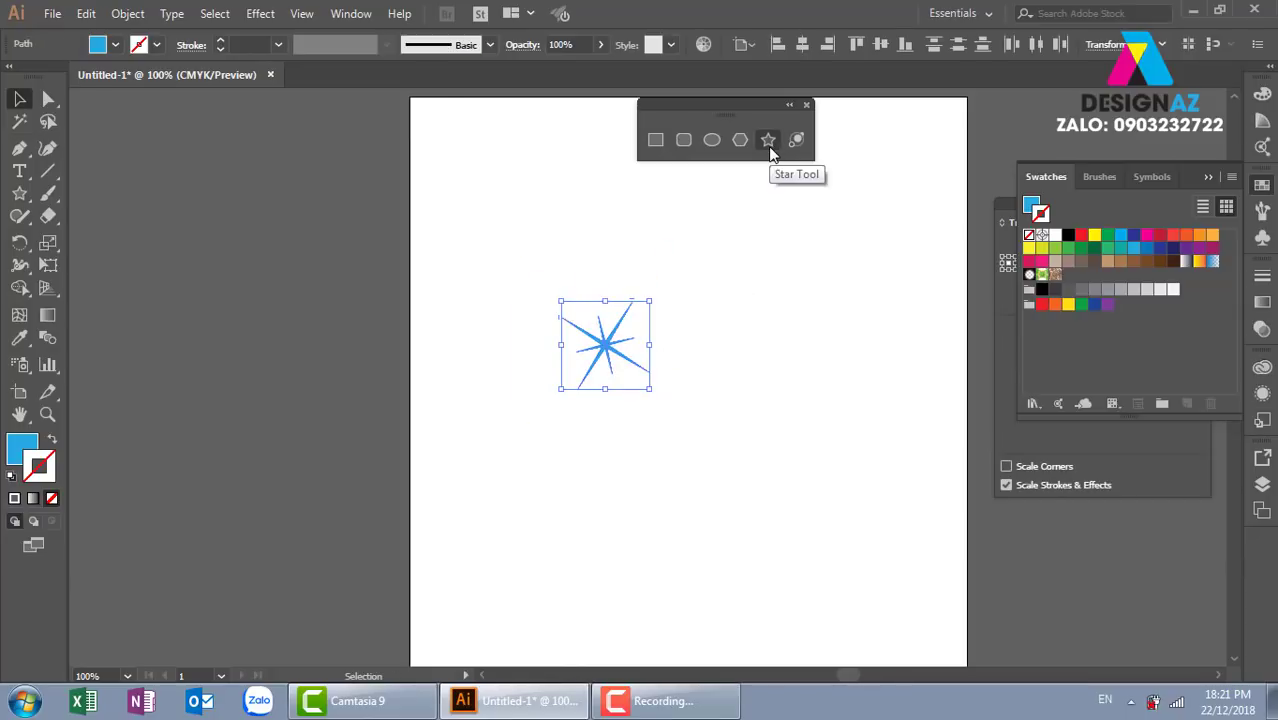
pyautogui.press('Delete')
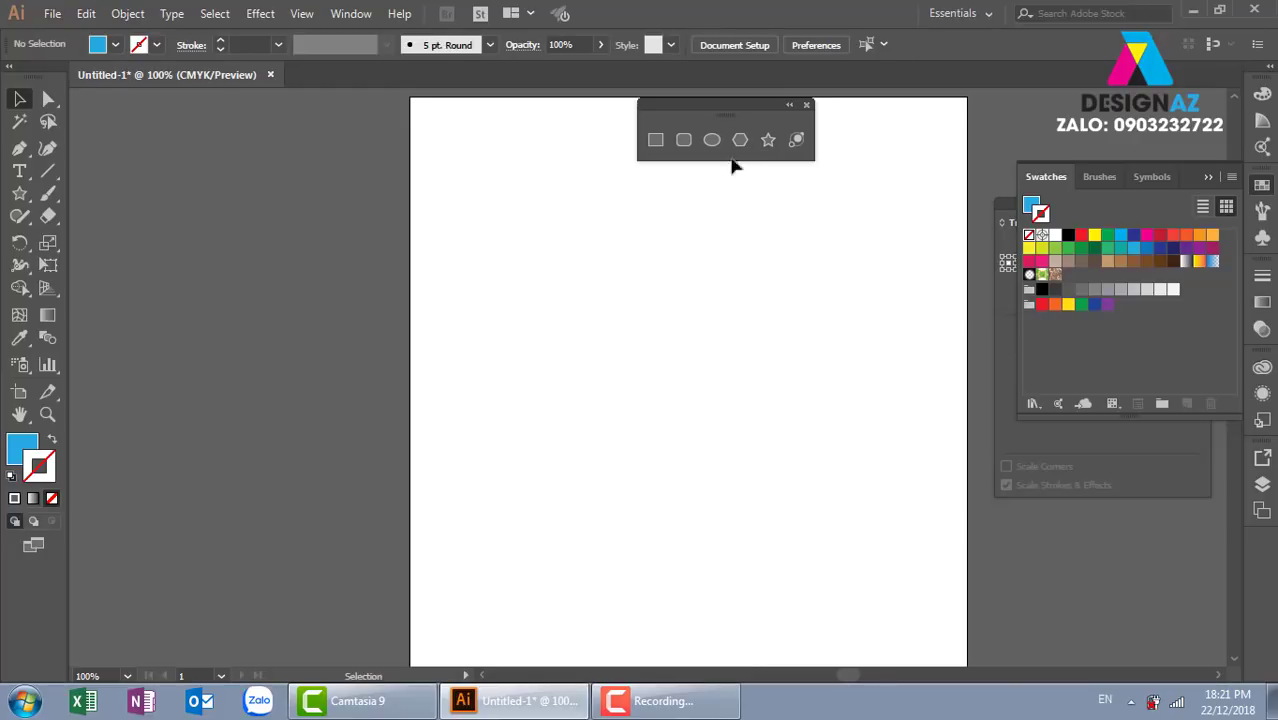
pyautogui.click(767, 140)
pyautogui.moveTo(524, 330); pyautogui.dragTo(583, 349)
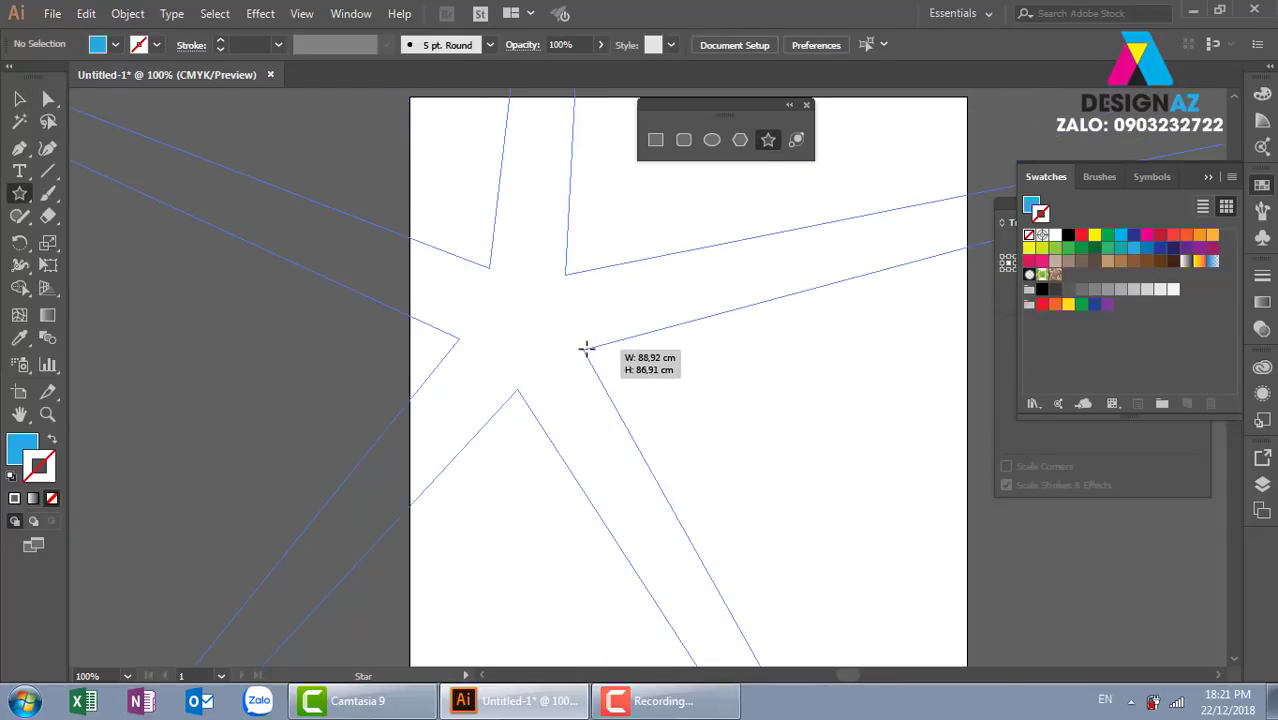
pyautogui.moveTo(583, 349); pyautogui.dragTo(822, 349)
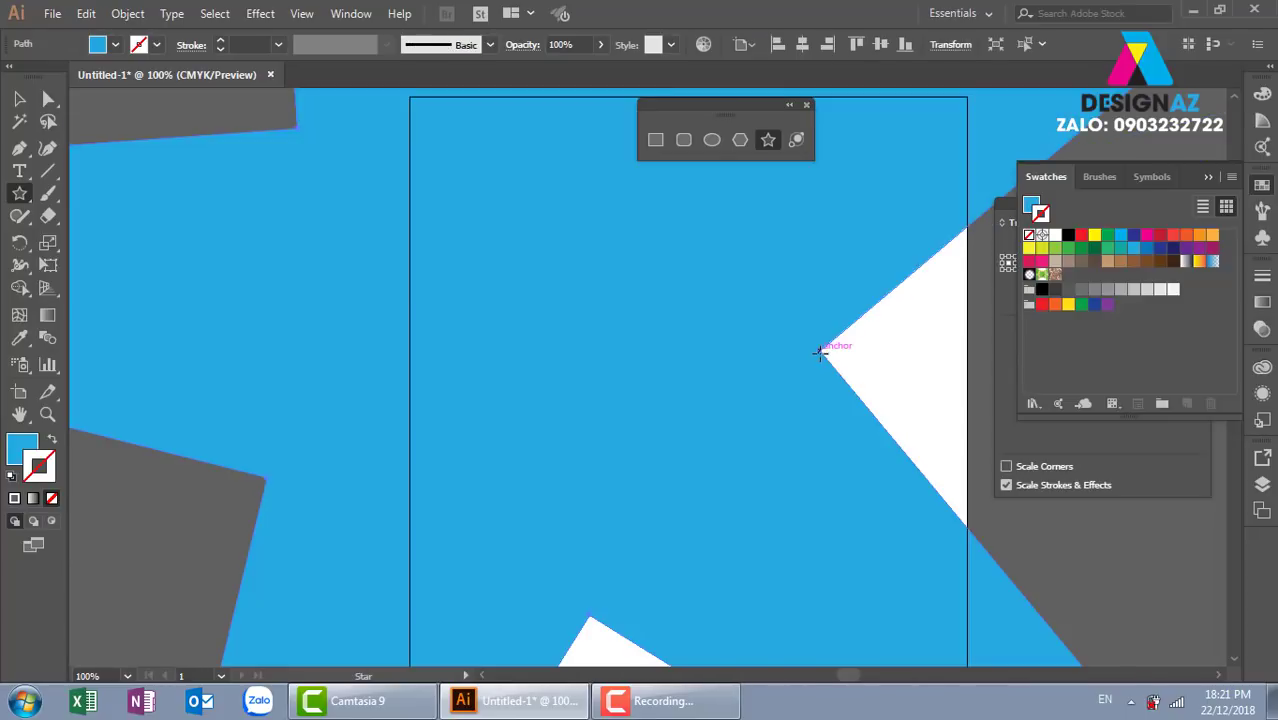
pyautogui.press('Delete')
pyautogui.moveTo(649, 325)
pyautogui.mouseDown()
pyautogui.moveTo(679, 345)
pyautogui.moveTo(708, 337)
pyautogui.mouseUp()
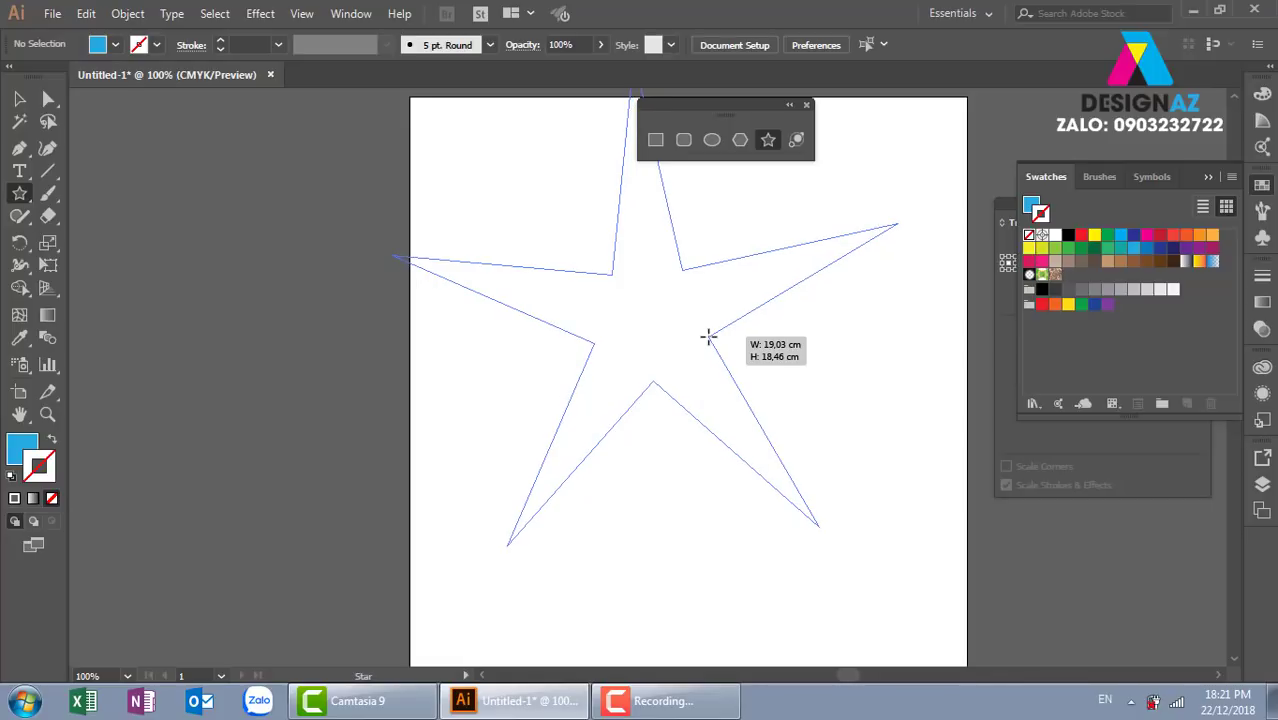
pyautogui.moveTo(708, 337); pyautogui.dragTo(783, 459)
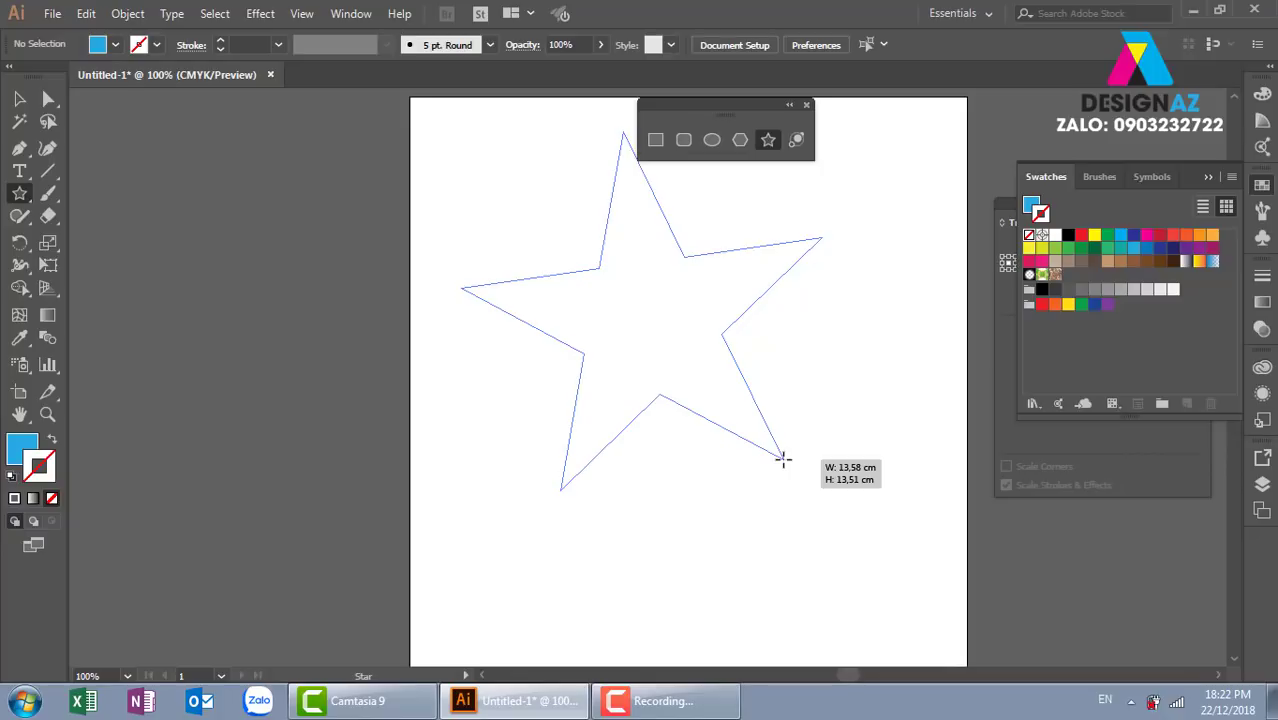
pyautogui.moveTo(783, 459); pyautogui.dragTo(754, 450)
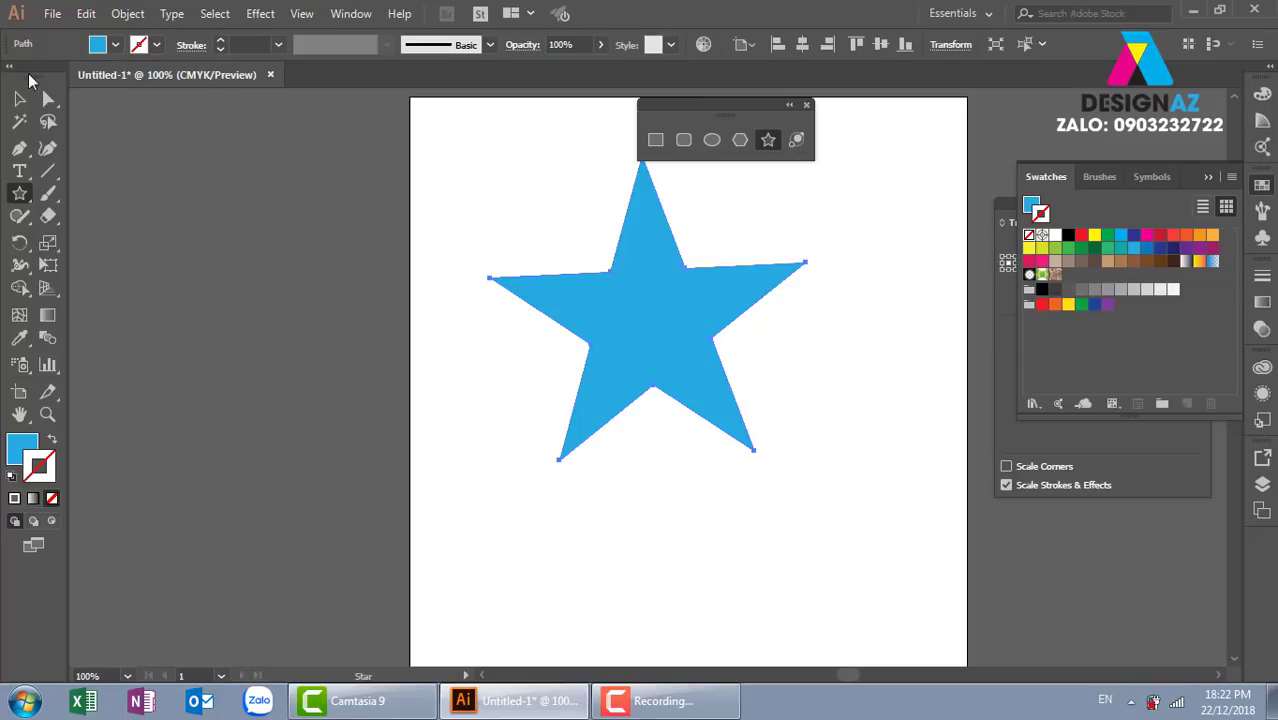
pyautogui.click(21, 98)
pyautogui.press('Delete')
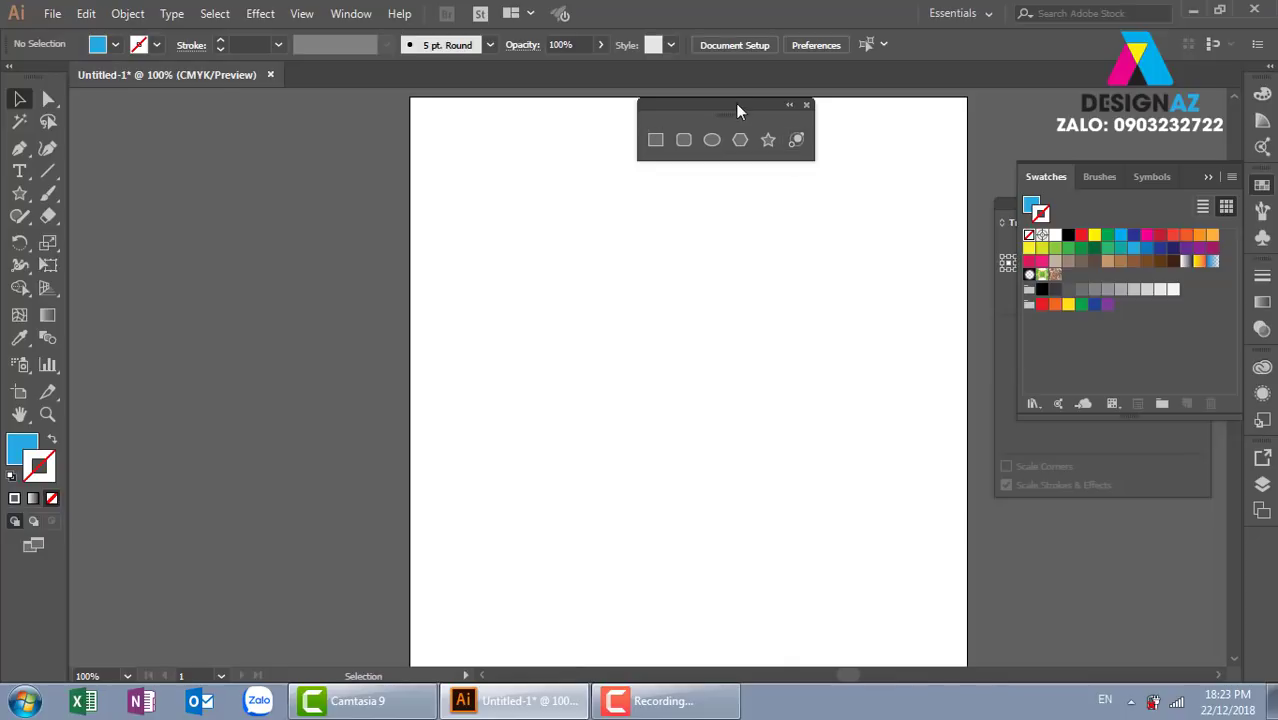
# Step: Move the floating shape tools left of the artboard and pick its Rectangle tool
pyautogui.moveTo(684, 121); pyautogui.dragTo(283, 112)
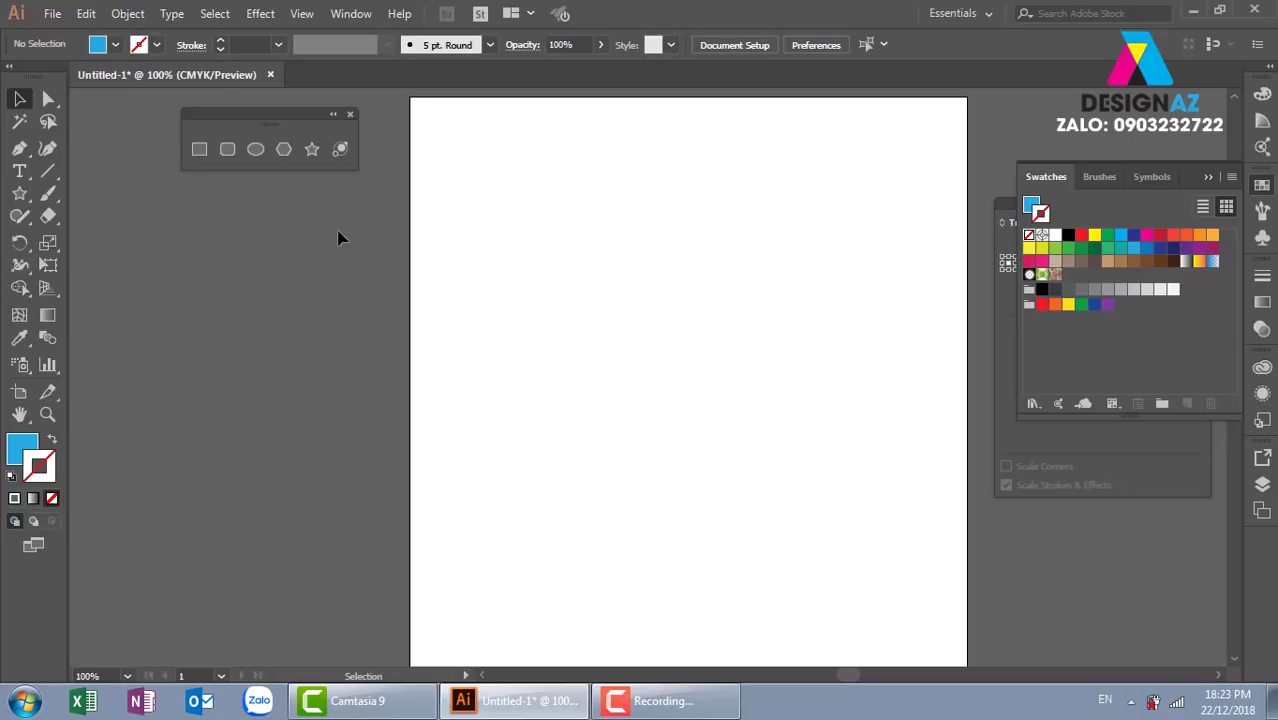
pyautogui.click(206, 153)
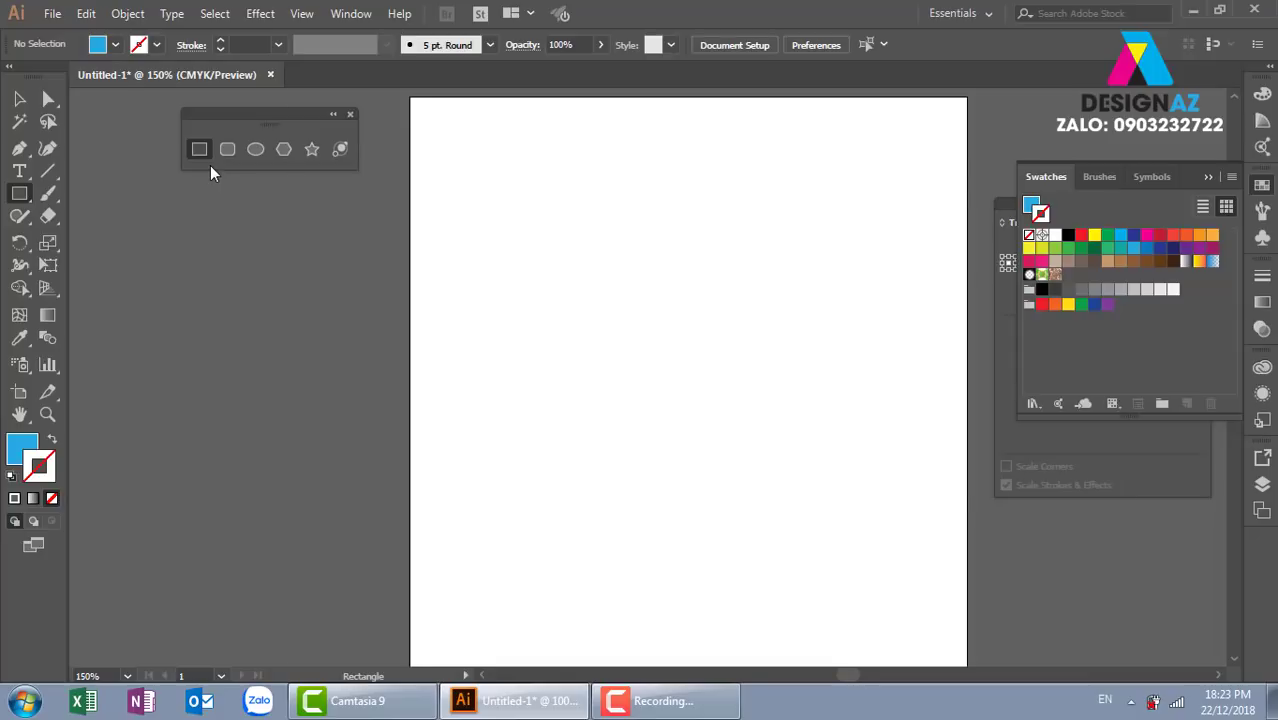
# Step: Remove the wide rectangle's outline and fill it with the teal swatch
pyautogui.hotkey('ctrl', '+')
pyautogui.press('space')
pyautogui.moveTo(287, 259)
pyautogui.mouseDown()
pyautogui.moveTo(824, 446)
pyautogui.moveTo(834, 464)
pyautogui.mouseUp()
pyautogui.press('v')
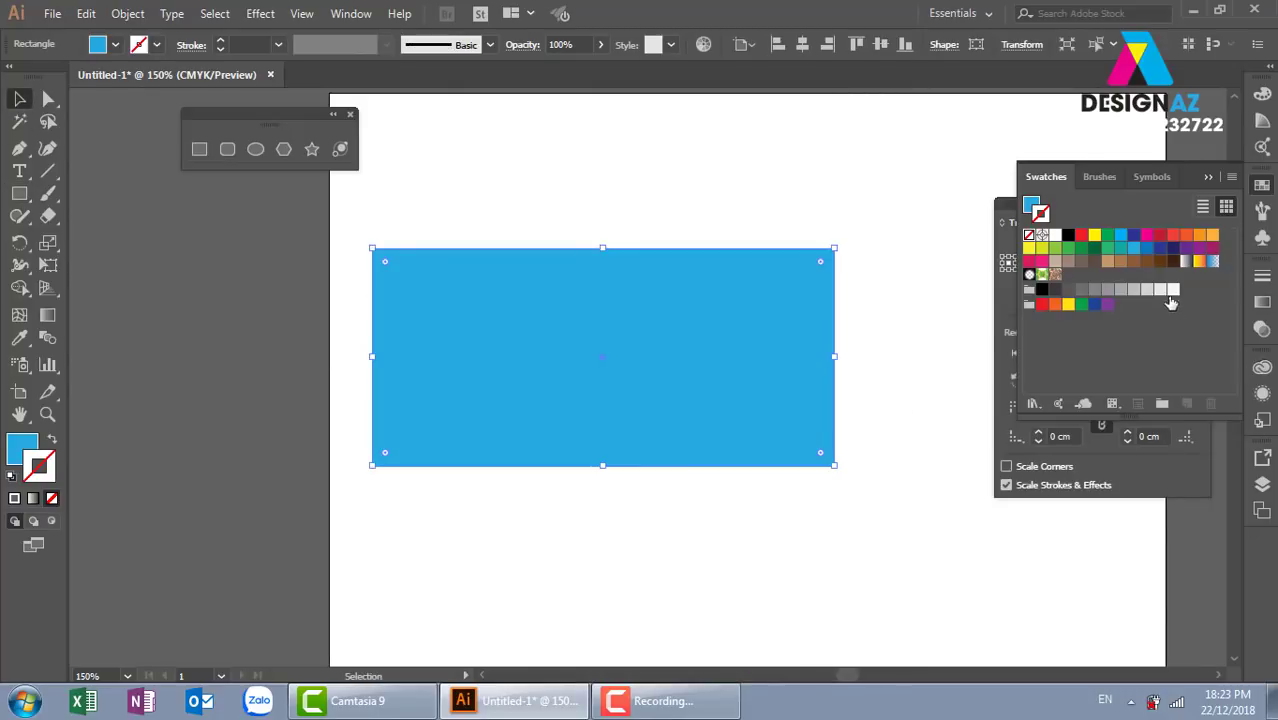
pyautogui.click(1121, 248)
pyautogui.click(806, 203)
pyautogui.click(716, 334)
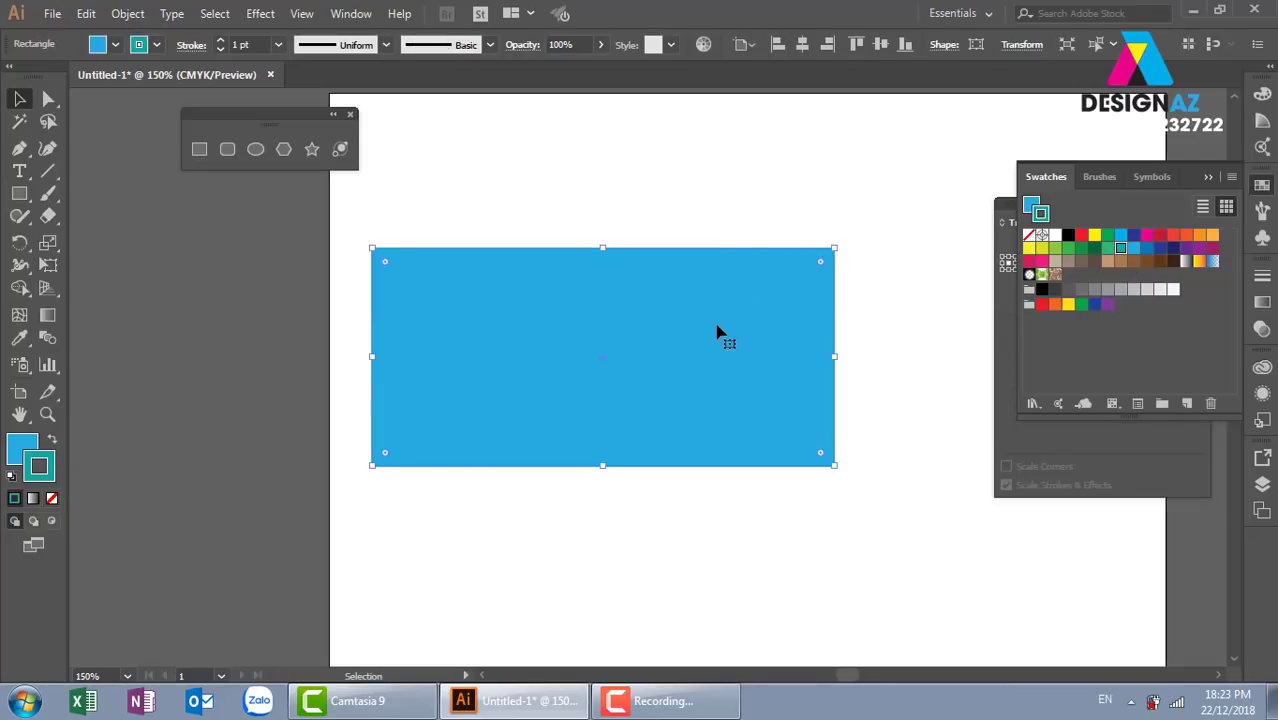
pyautogui.press('/')
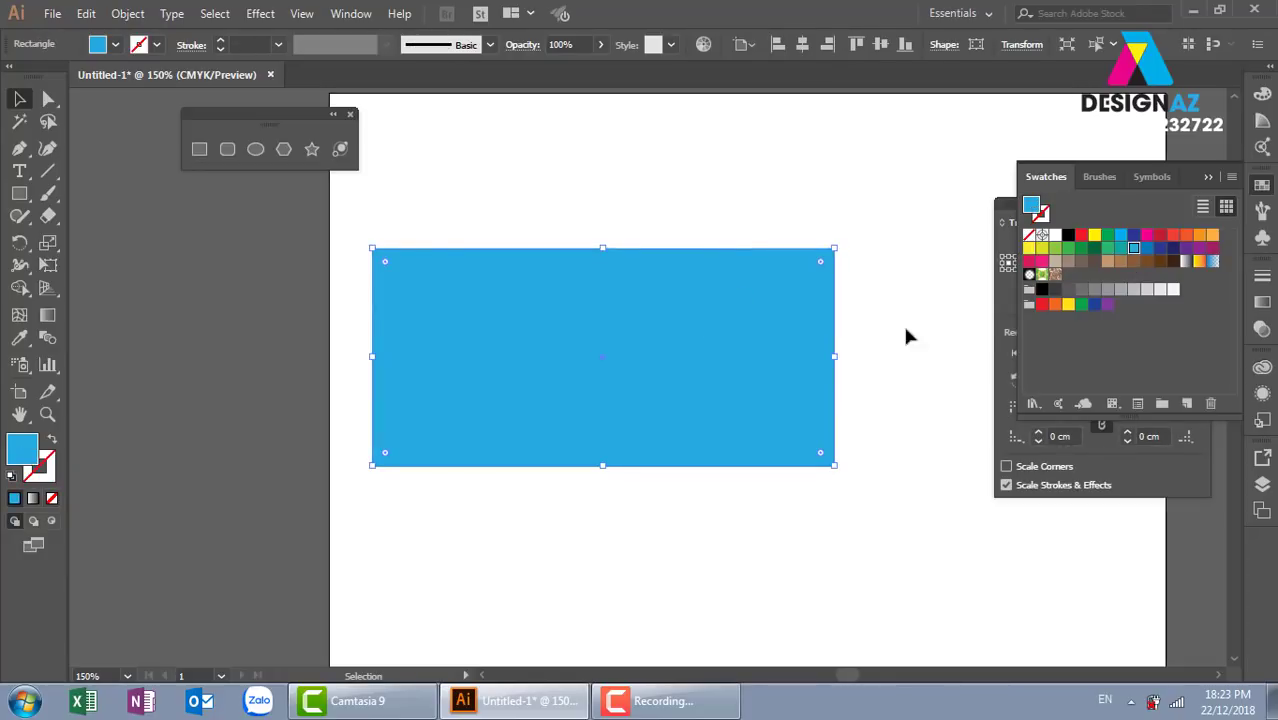
pyautogui.click(1121, 248)
# Step: Zoom the view to 200% on the teal rectangle and reselect it
pyautogui.click(900, 290)
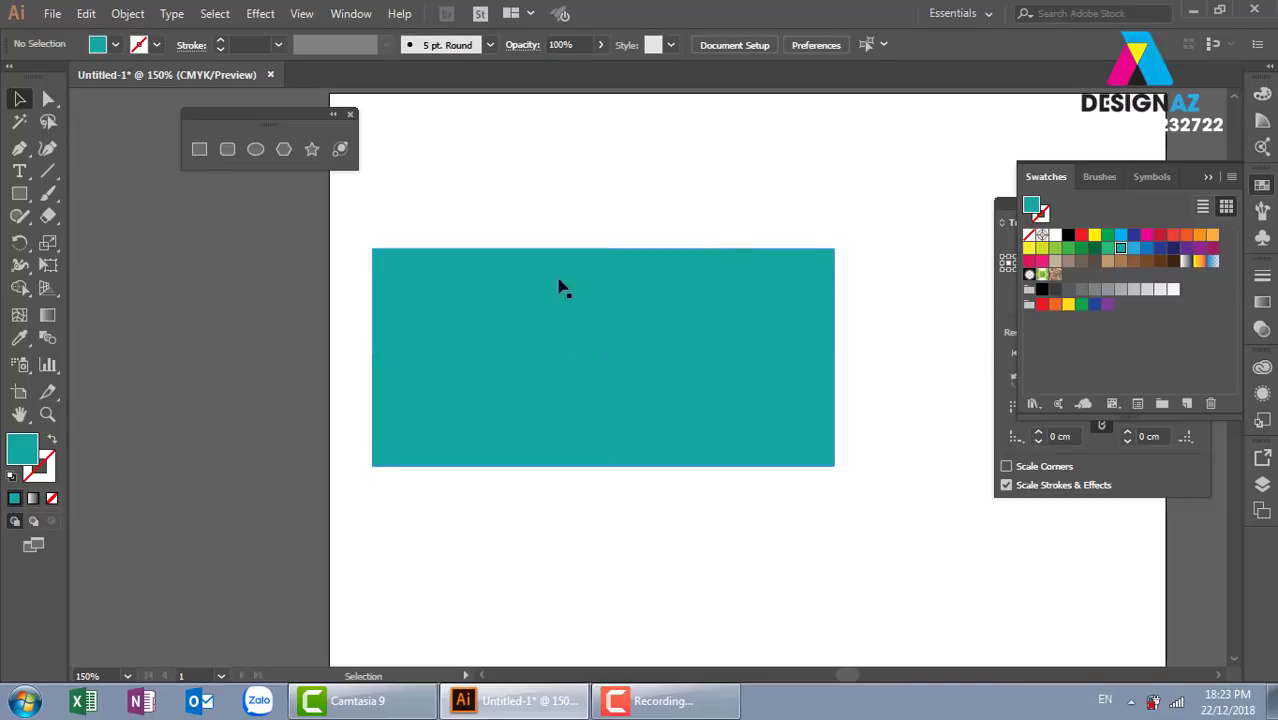
pyautogui.press('z')
pyautogui.moveTo(340, 212); pyautogui.dragTo(940, 515)
pyautogui.moveTo(819, 483); pyautogui.dragTo(789, 484)
pyautogui.hotkey('ctrl', '-')
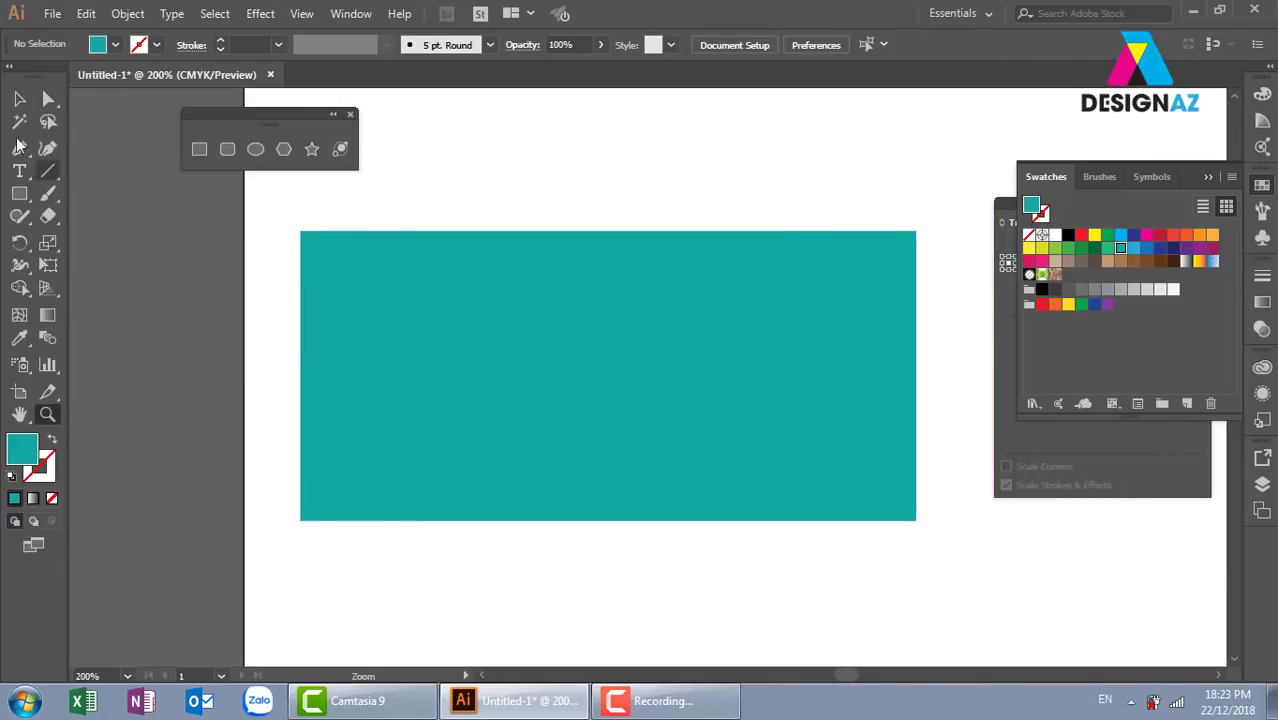
pyautogui.click(19, 99)
pyautogui.click(674, 347)
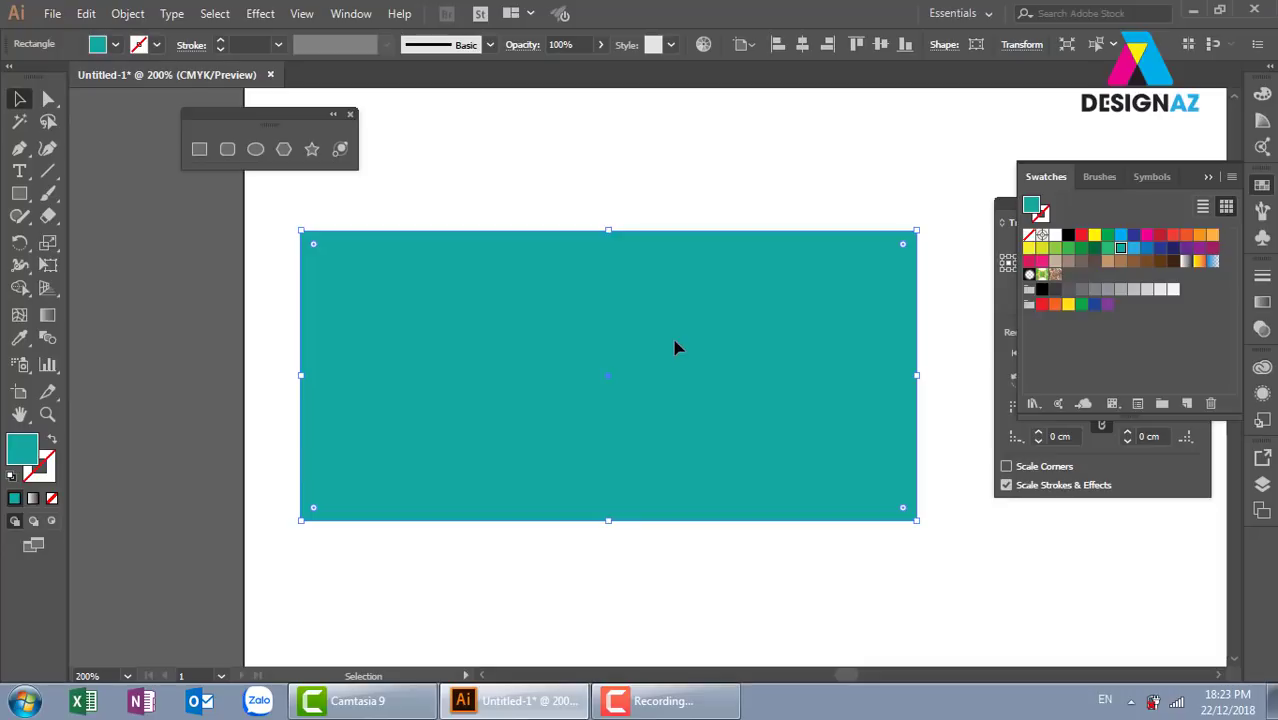
# Step: Split the teal rectangle into 1 row and 3 columns with 0 cm gutter, then pull the right piece aside
pyautogui.click(135, 15)
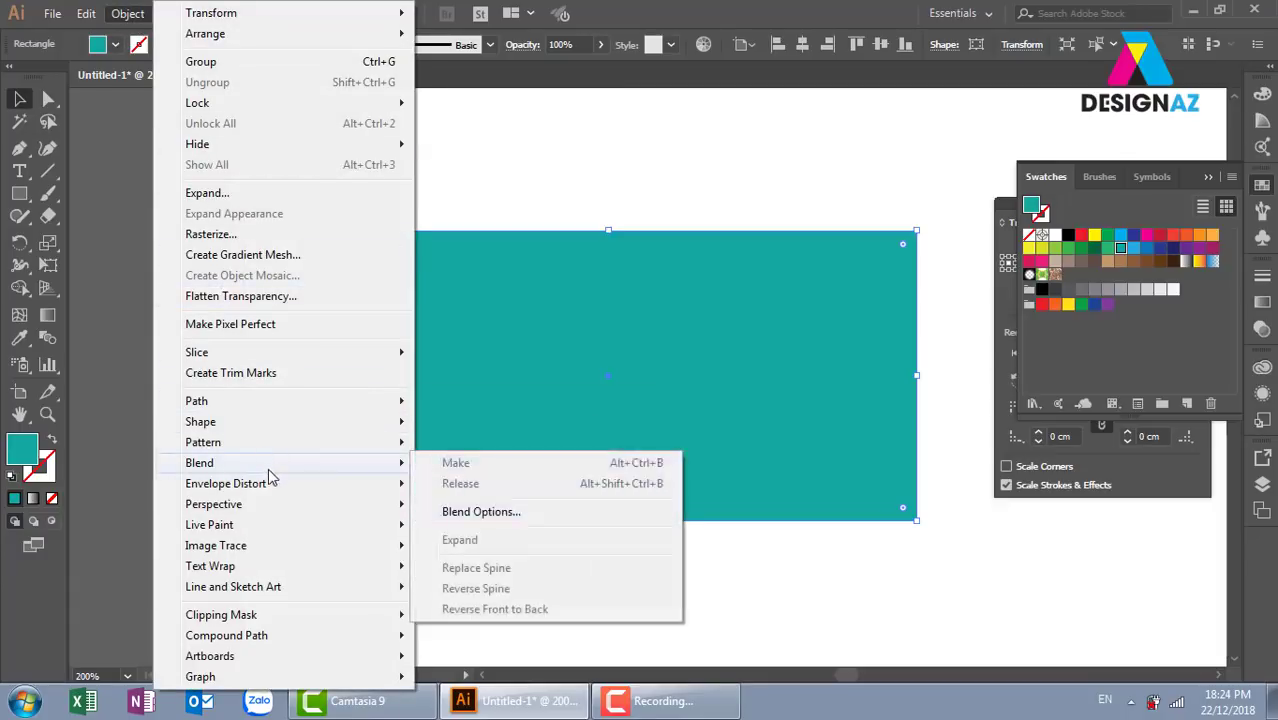
pyautogui.moveTo(196, 401)
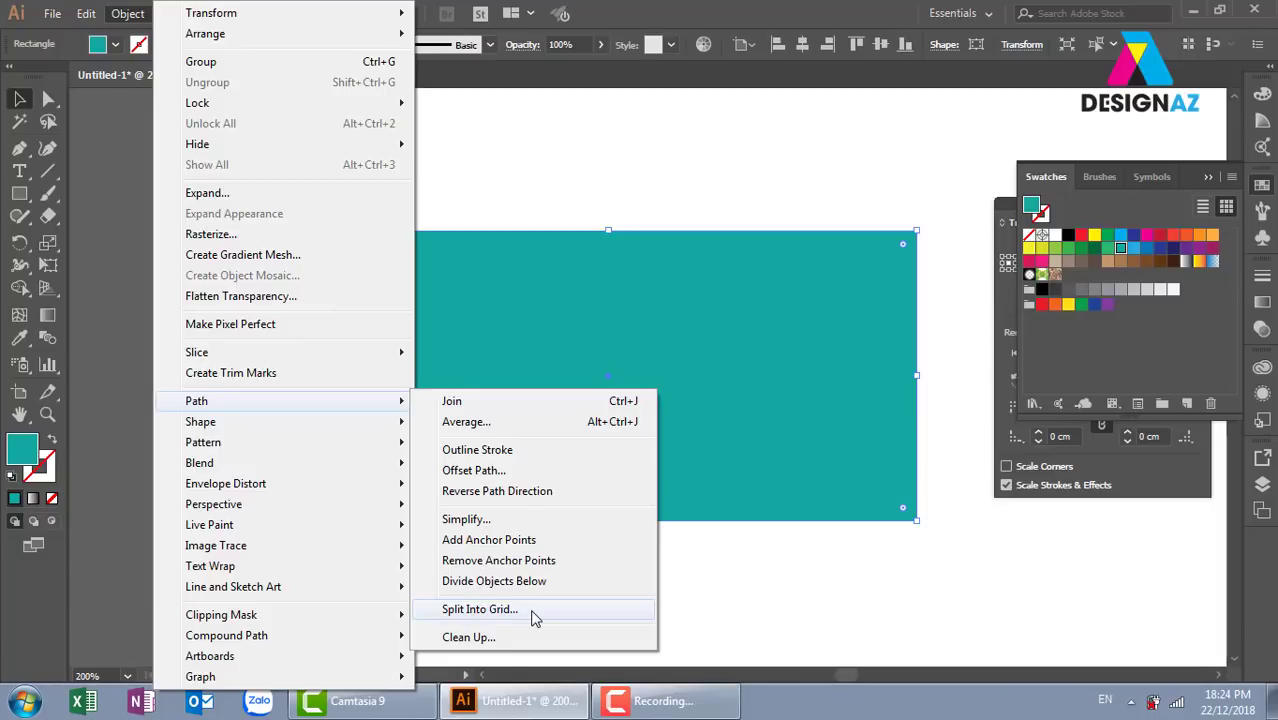
pyautogui.click(535, 612)
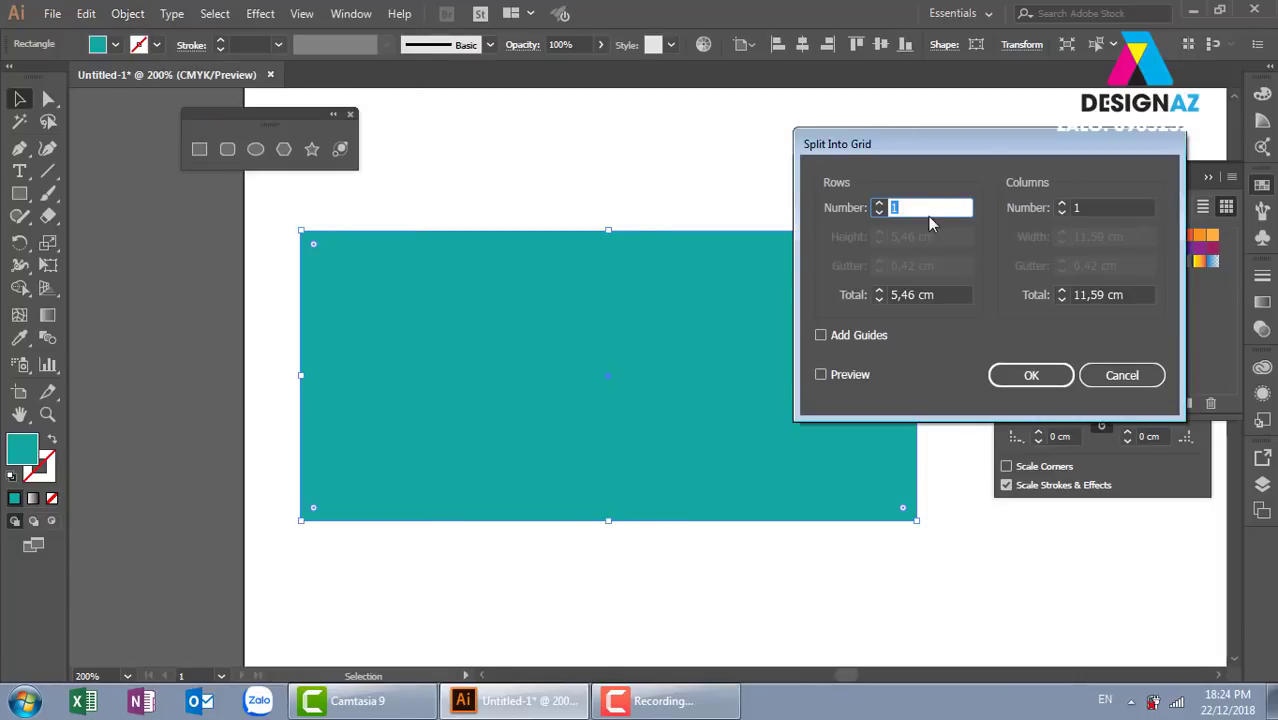
pyautogui.click(845, 375)
pyautogui.click(1065, 204)
pyautogui.click(1065, 204)
pyautogui.write('3')
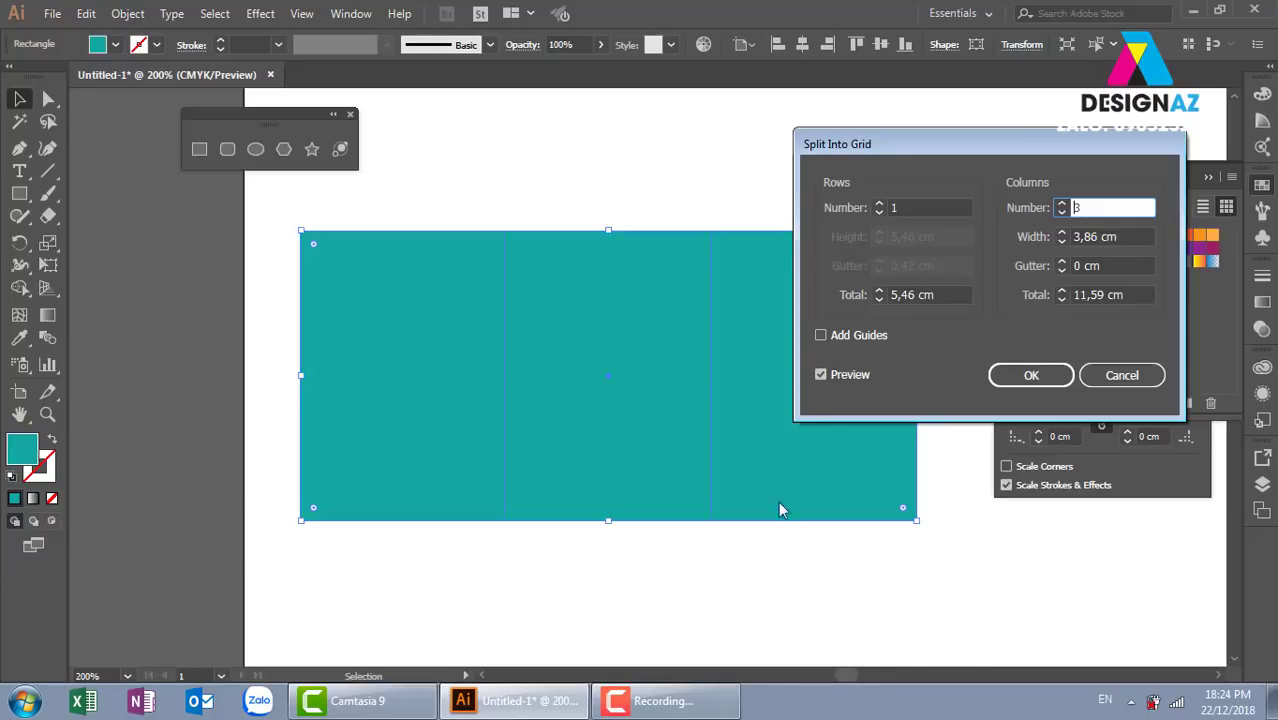
pyautogui.click(1040, 375)
pyautogui.click(855, 210)
pyautogui.moveTo(836, 272); pyautogui.dragTo(859, 217)
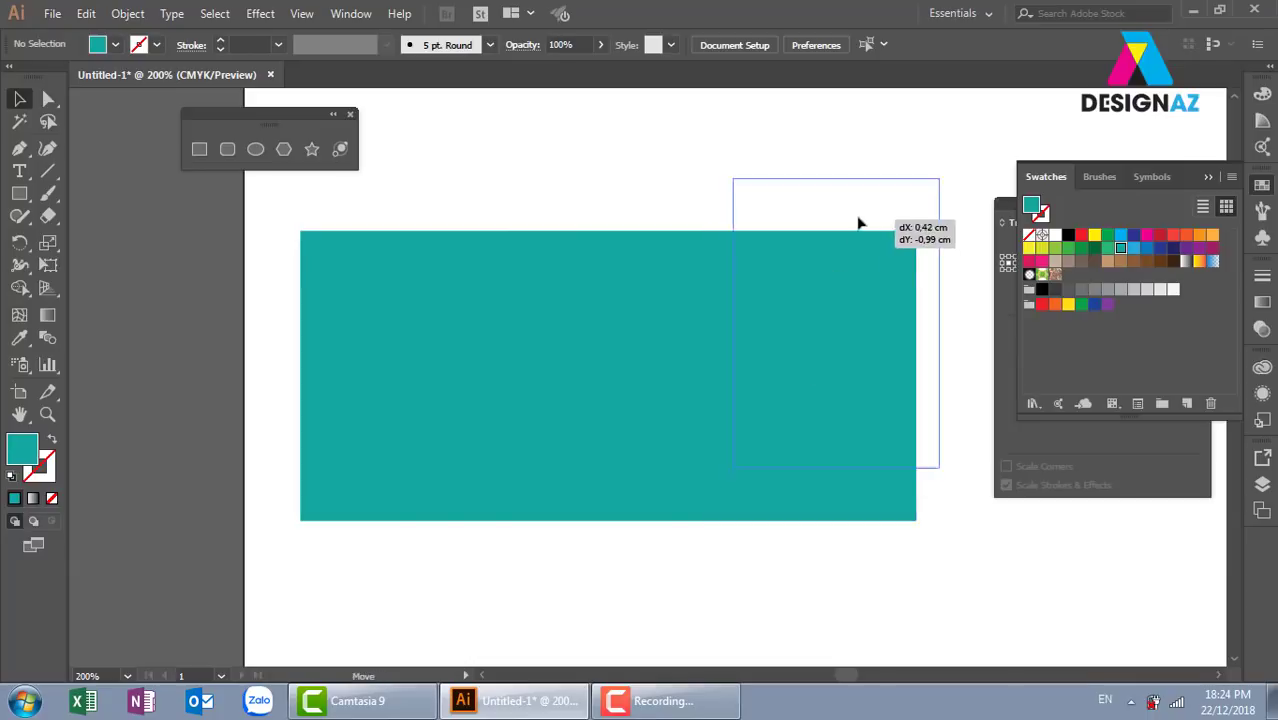
# Step: Pull the middle piece up and the left piece further left, separating all three
pyautogui.moveTo(630, 351); pyautogui.dragTo(630, 283)
pyautogui.moveTo(442, 385); pyautogui.dragTo(390, 393)
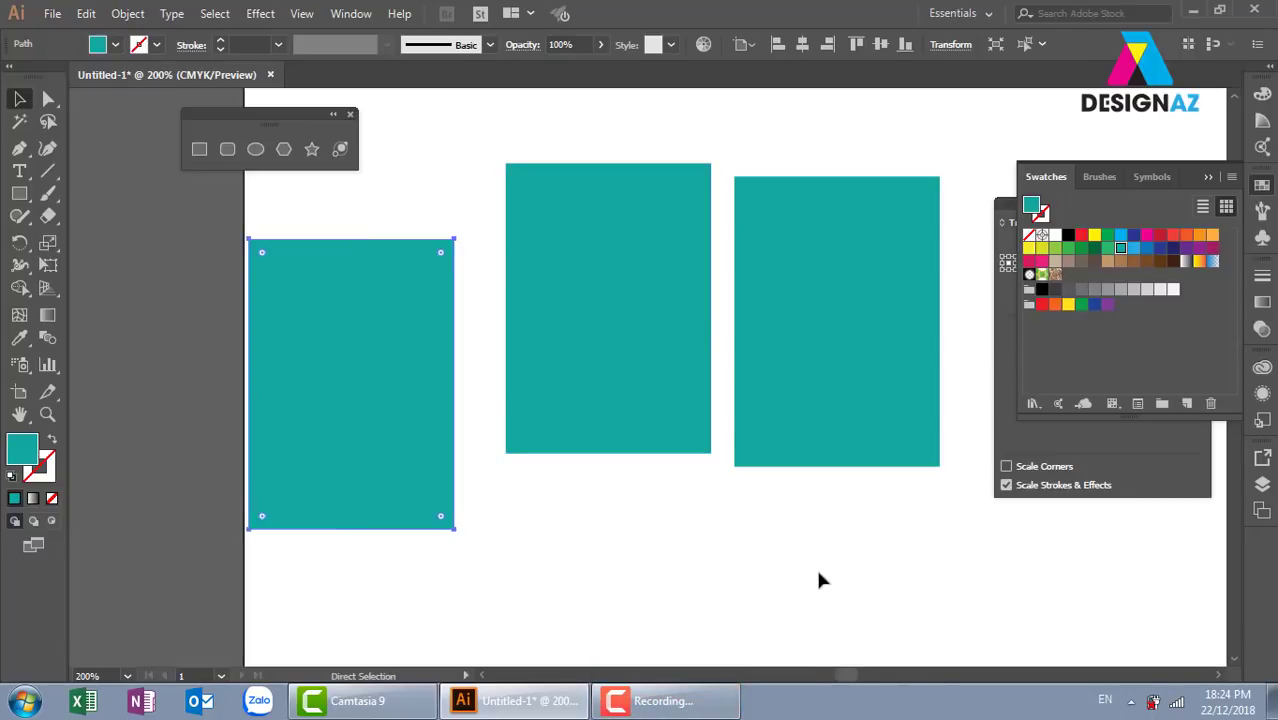
pyautogui.hotkey('ctrl', '-')
pyautogui.hotkey('ctrl', '-')
pyautogui.hotkey('ctrl', '-')
pyautogui.hotkey('ctrl', '-')
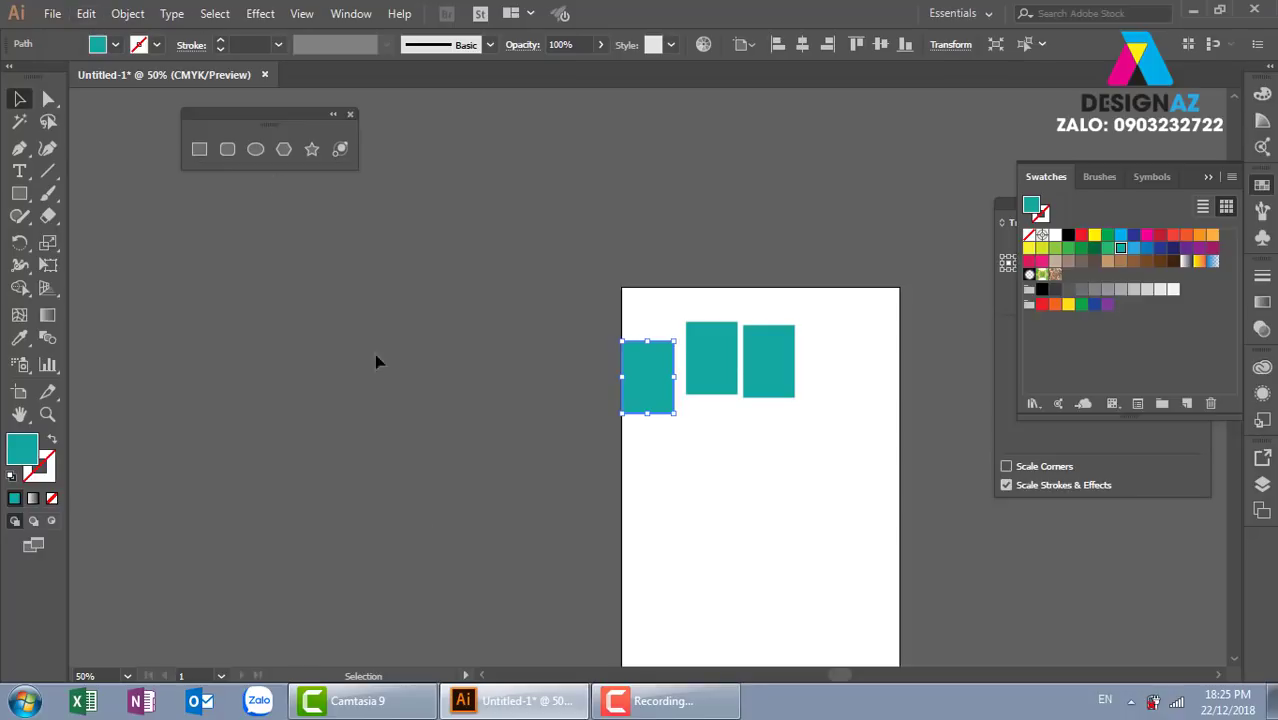
# Step: Marquee-select the three teal pieces and delete them, leaving the artboard blank
pyautogui.moveTo(593, 350); pyautogui.dragTo(907, 476)
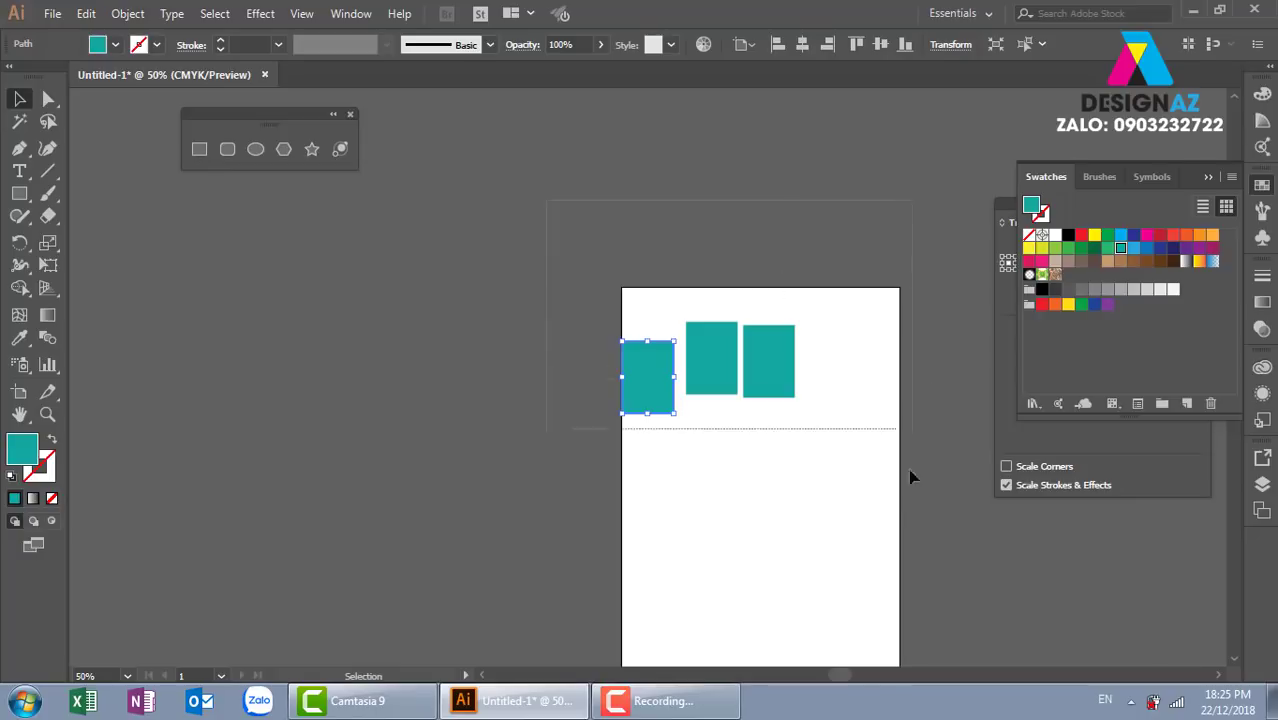
pyautogui.press('Delete')
pyautogui.hotkey('ctrl', '-')
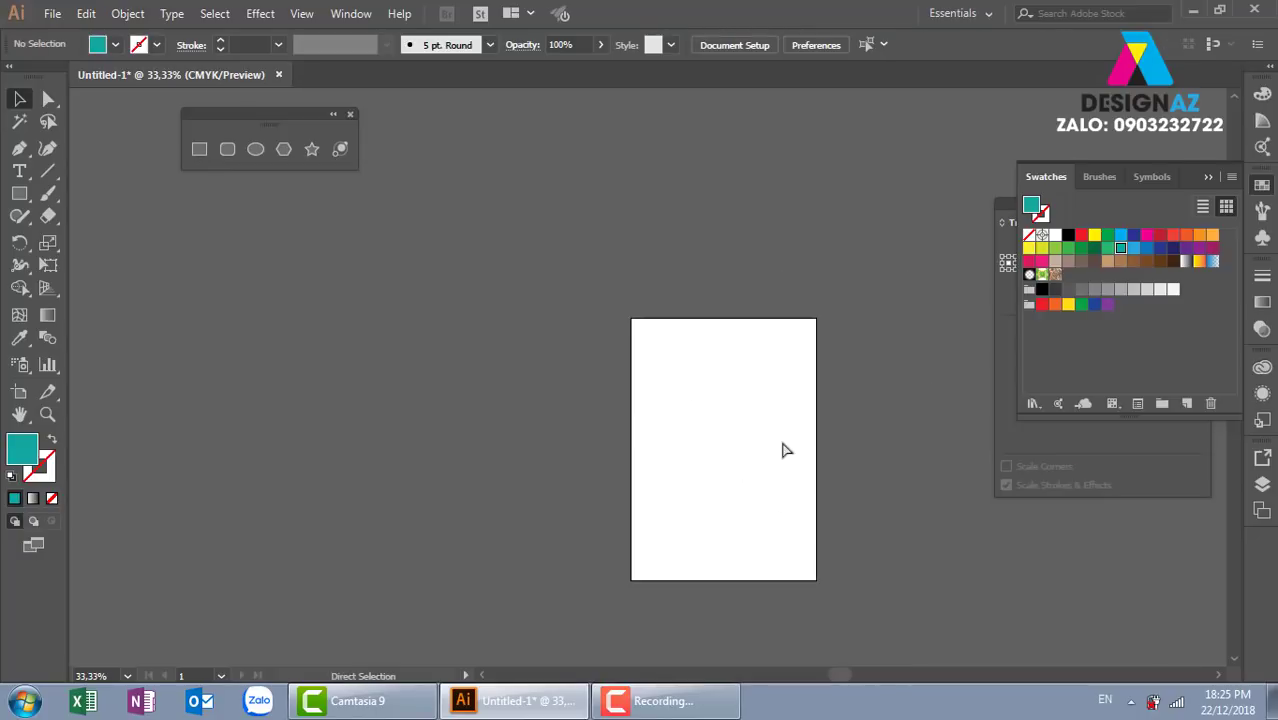
pyautogui.hotkey('ctrl', '=')
# Step: Switch the A4 artboard to Landscape orientation, 29.7 cm by 21 cm, with the Artboard tool
pyautogui.moveTo(787, 531); pyautogui.dragTo(655, 401)
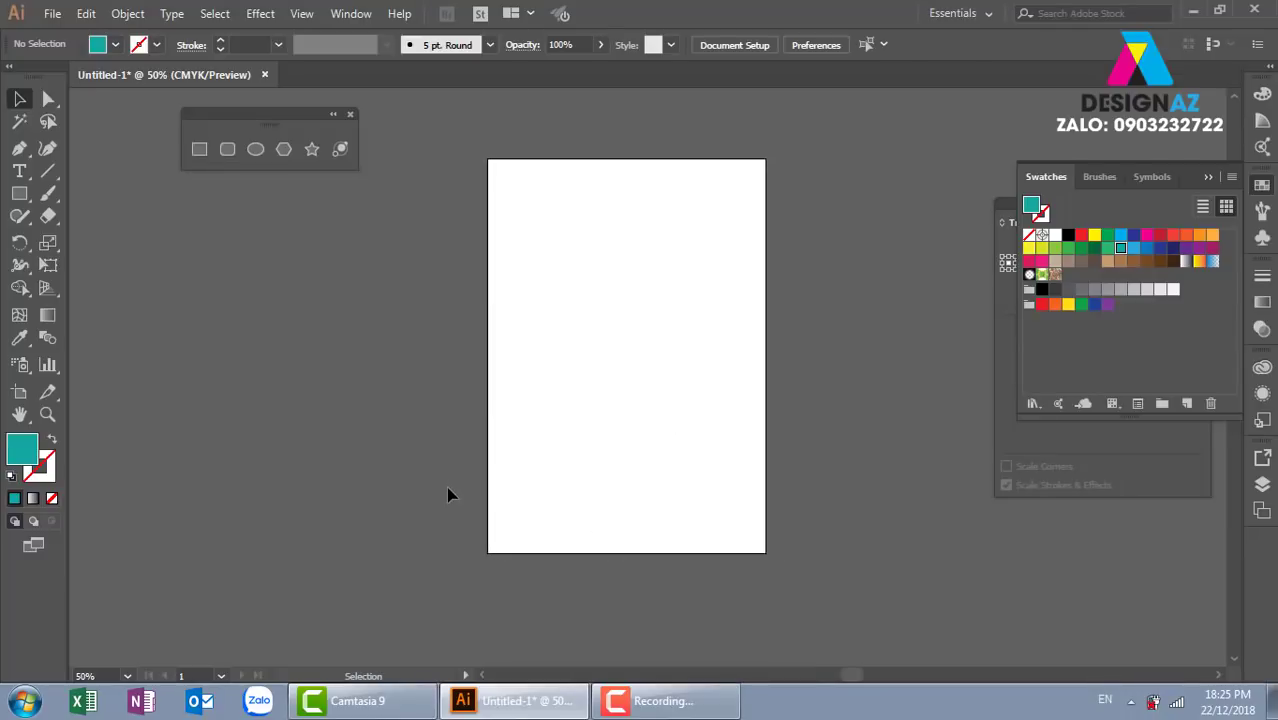
pyautogui.click(19, 393)
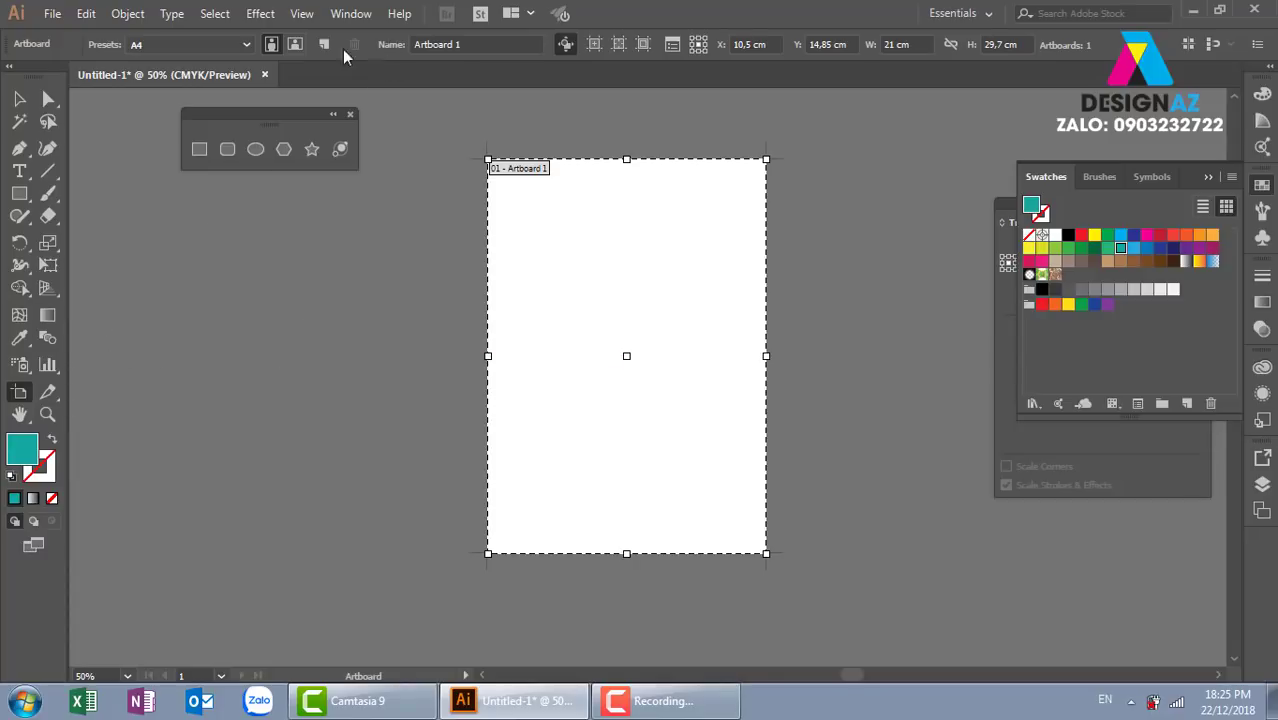
pyautogui.click(296, 44)
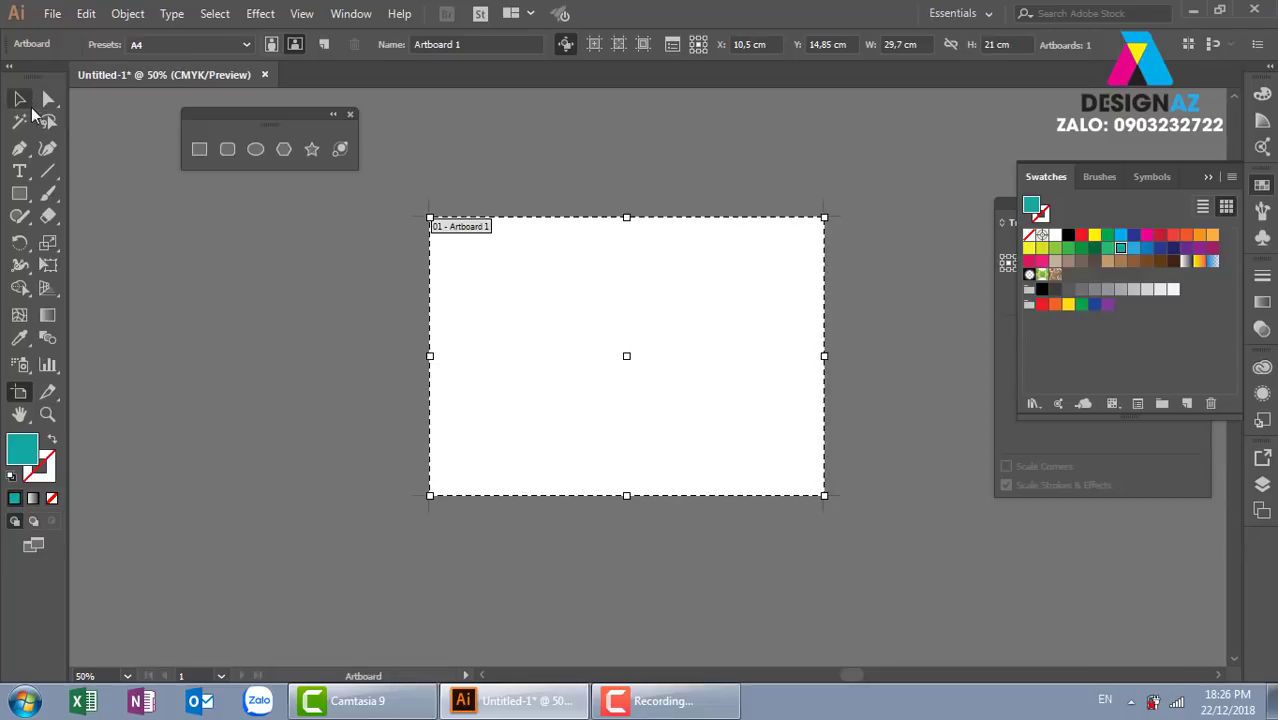
pyautogui.click(19, 100)
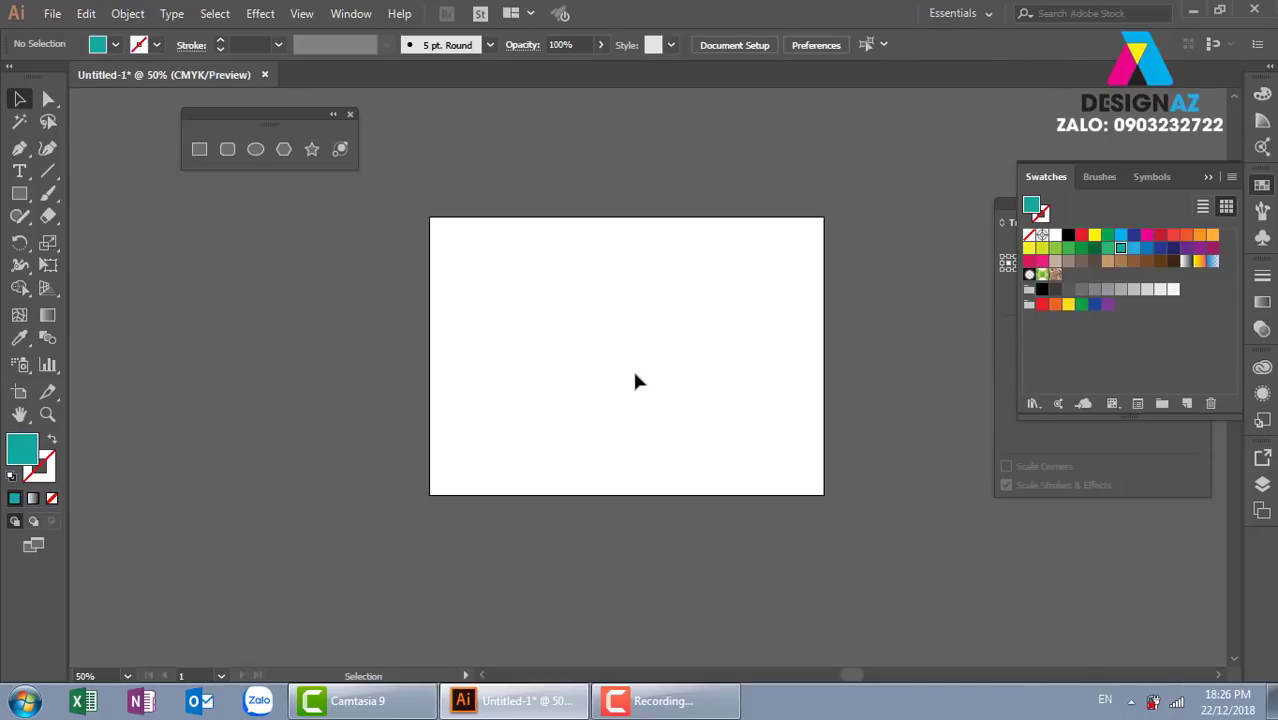
# Step: Draw a teal rectangle on the landscape artboard and position it roughly in the middle
pyautogui.click(199, 149)
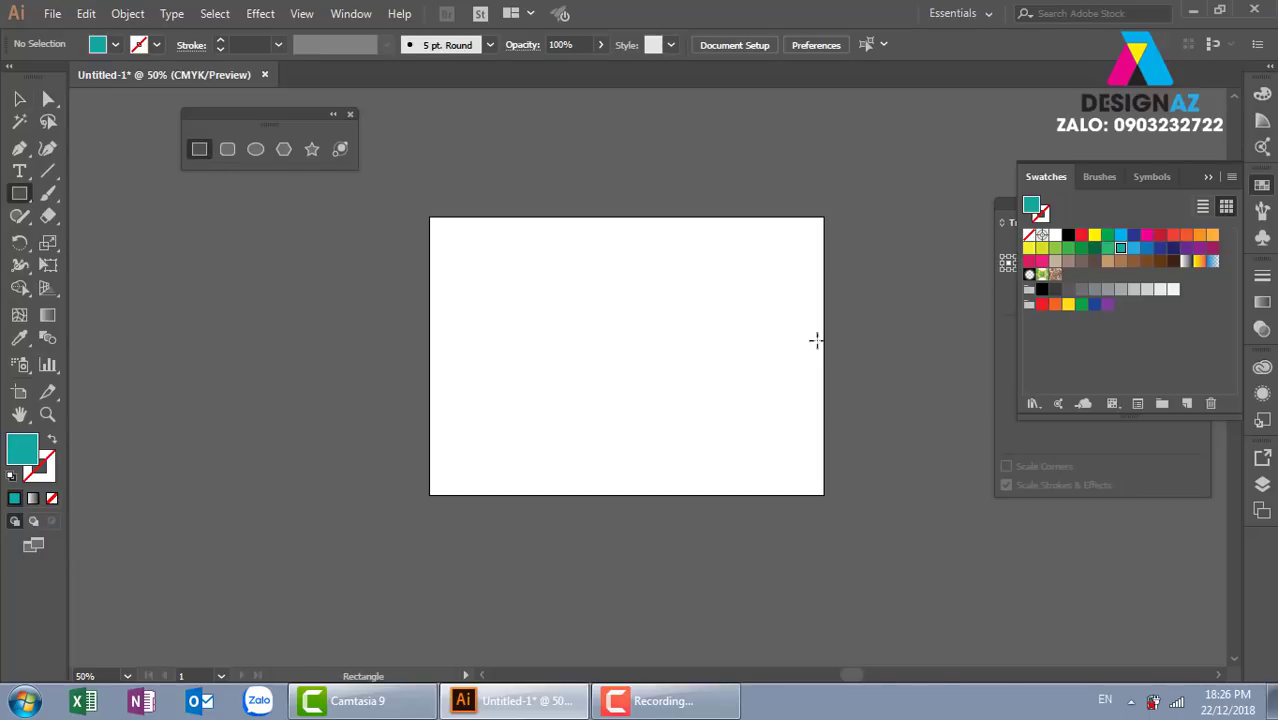
pyautogui.moveTo(470, 230); pyautogui.dragTo(762, 418)
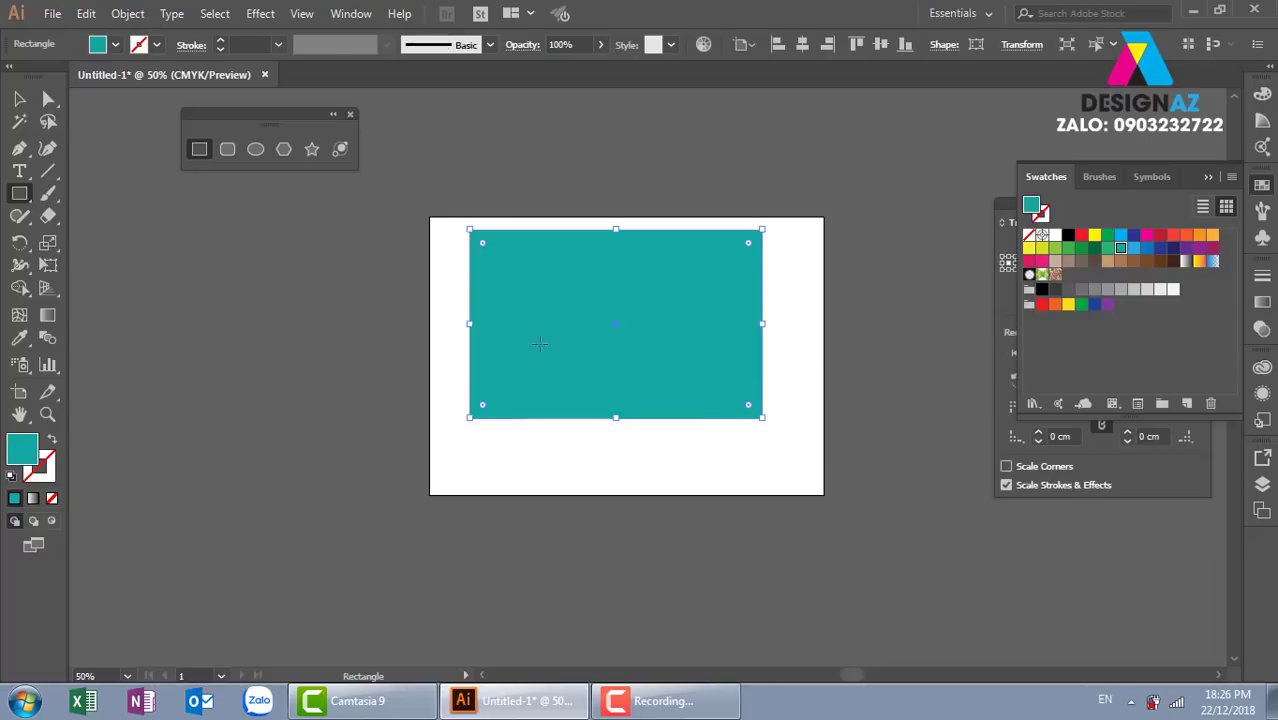
pyautogui.click(25, 101)
pyautogui.moveTo(531, 277)
pyautogui.mouseDown()
pyautogui.moveTo(531, 305)
pyautogui.moveTo(565, 354)
pyautogui.moveTo(611, 348)
pyautogui.mouseUp()
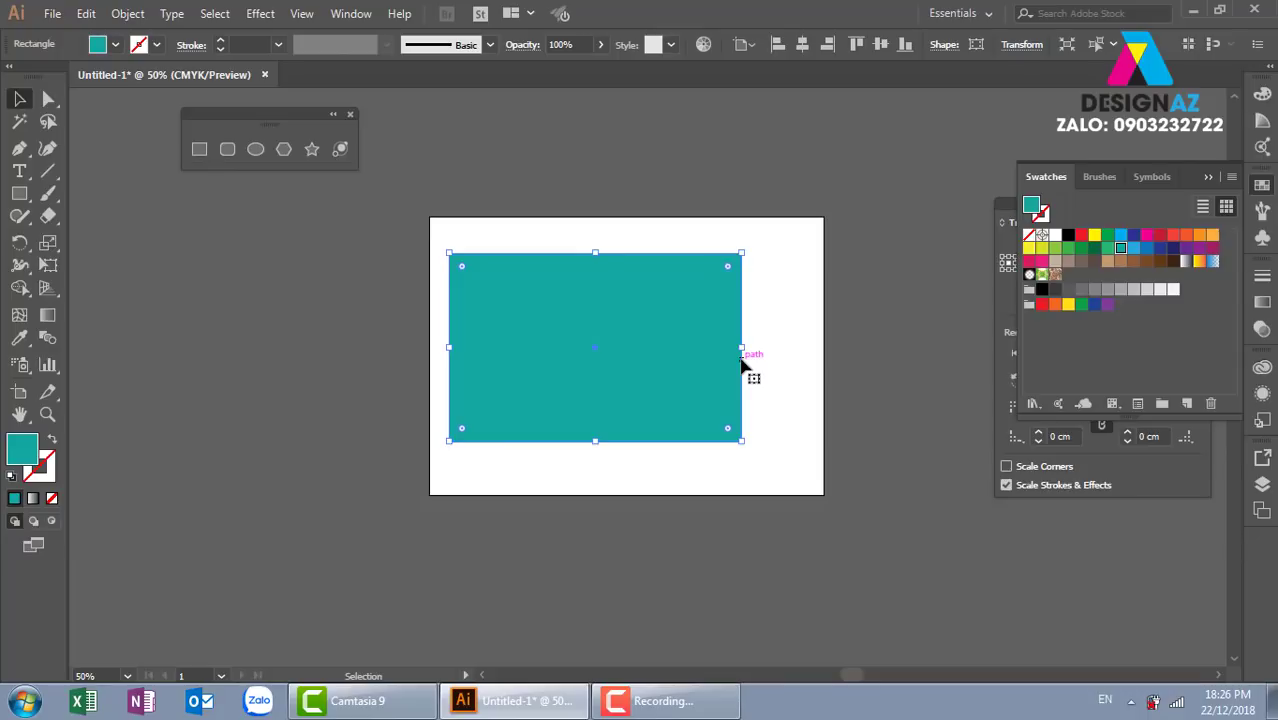
pyautogui.moveTo(557, 348); pyautogui.dragTo(566, 315)
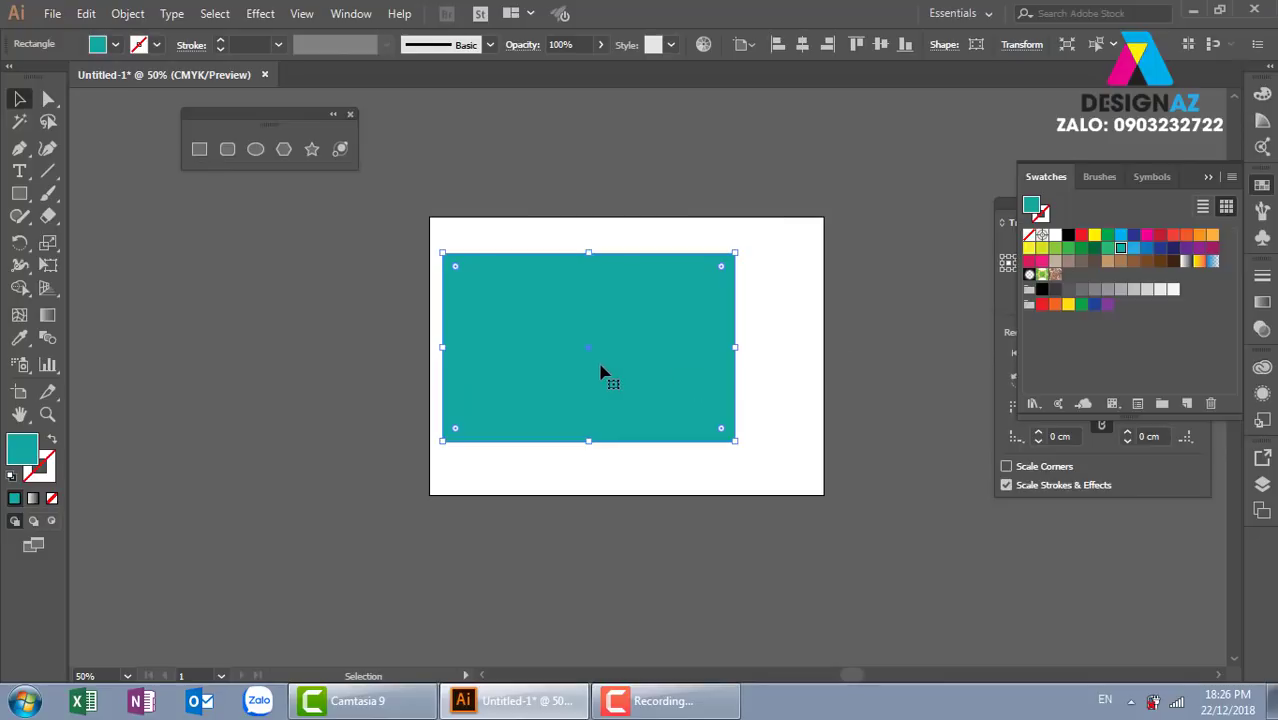
# Step: Align the rectangle's left, right, top and bottom anchor pairs to the matching artboard edges
pyautogui.click(48, 99)
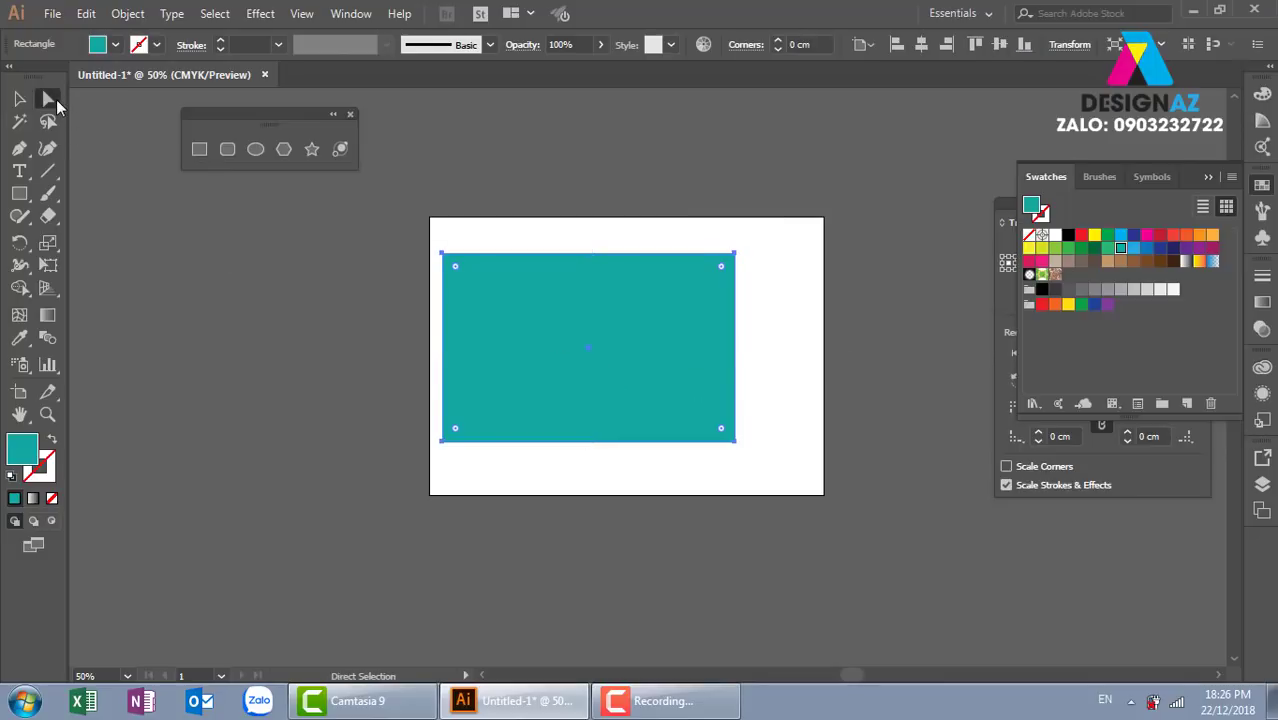
pyautogui.moveTo(438, 216); pyautogui.dragTo(462, 531)
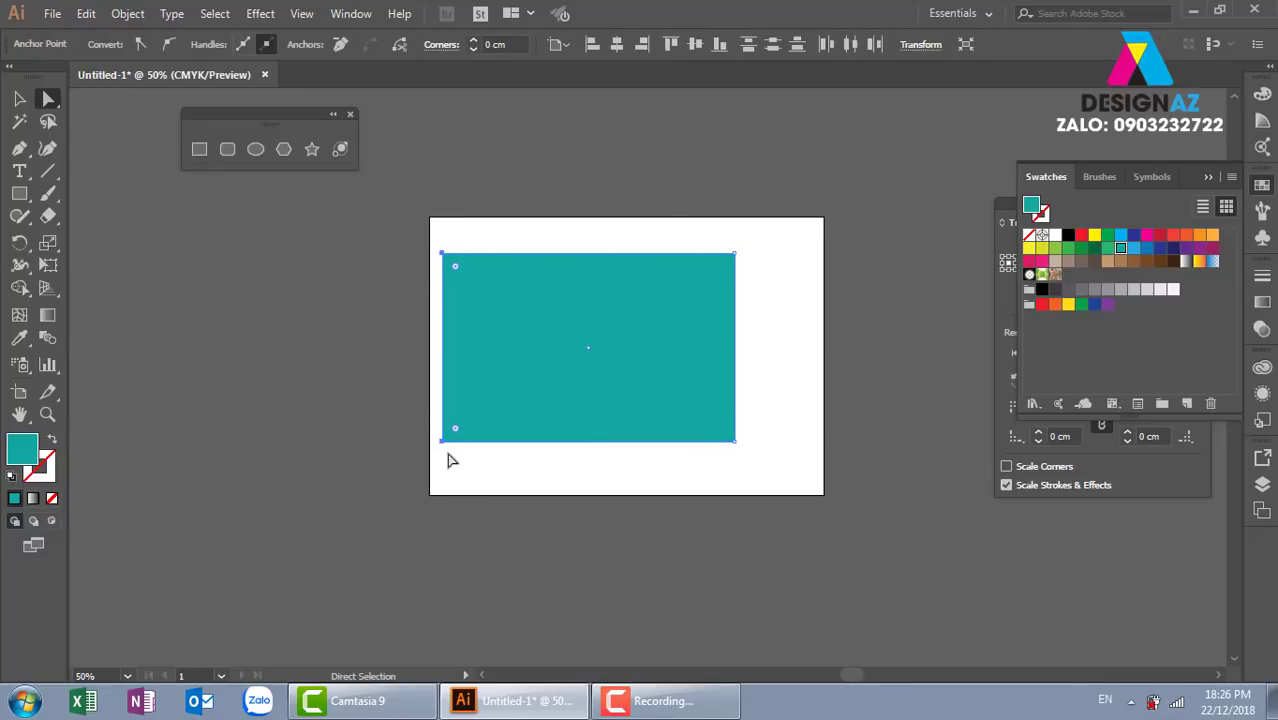
pyautogui.click(592, 45)
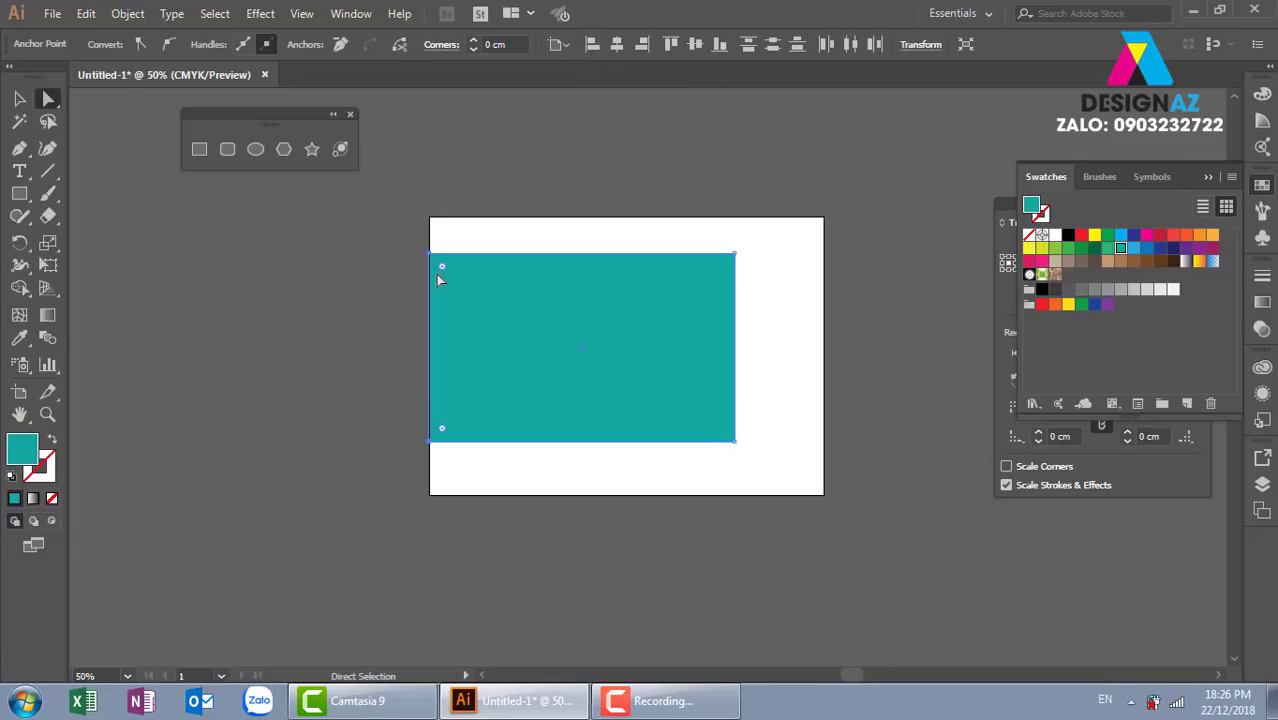
pyautogui.moveTo(690, 222); pyautogui.dragTo(788, 454)
pyautogui.click(642, 45)
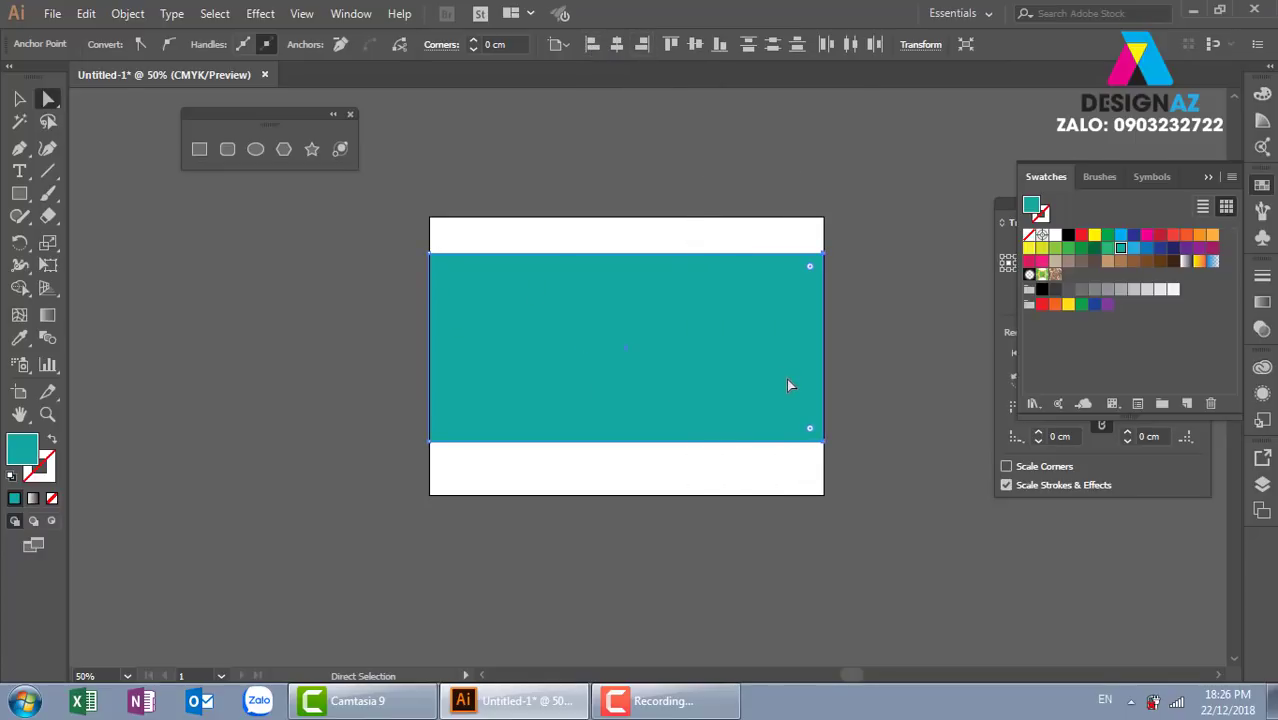
pyautogui.moveTo(468, 242); pyautogui.dragTo(836, 293)
pyautogui.click(670, 45)
pyautogui.moveTo(420, 437); pyautogui.dragTo(856, 462)
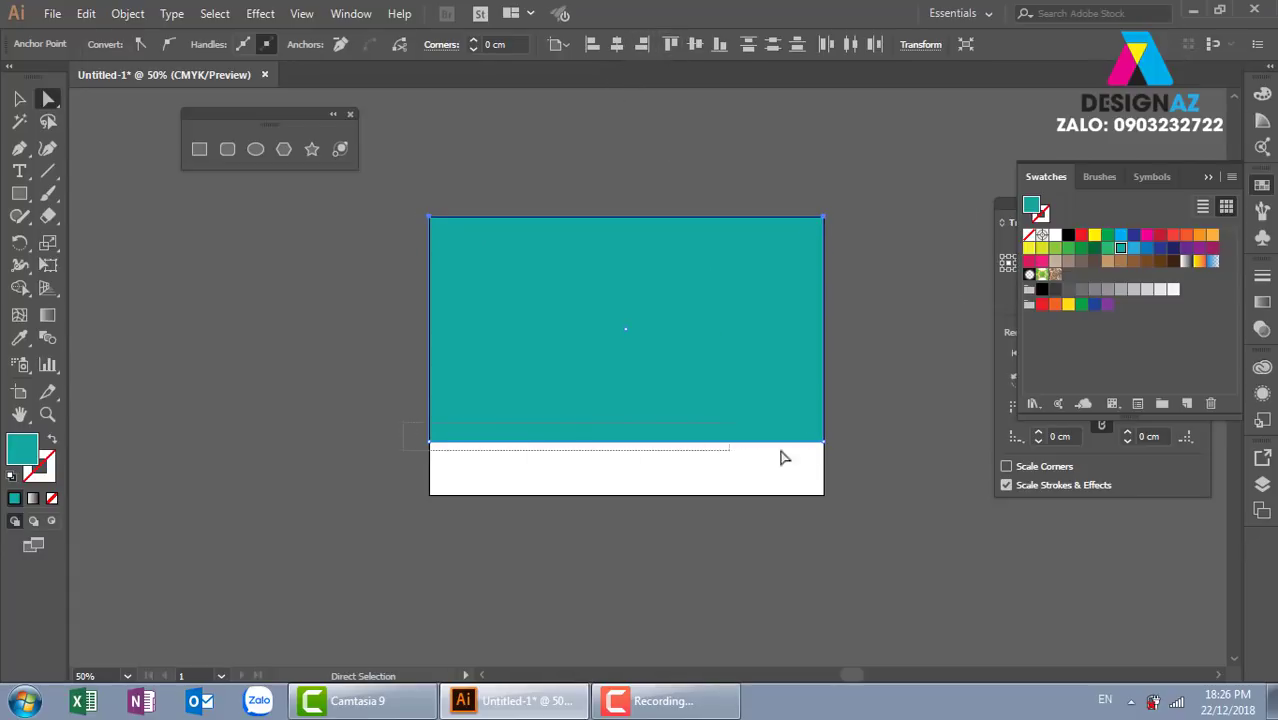
pyautogui.click(718, 45)
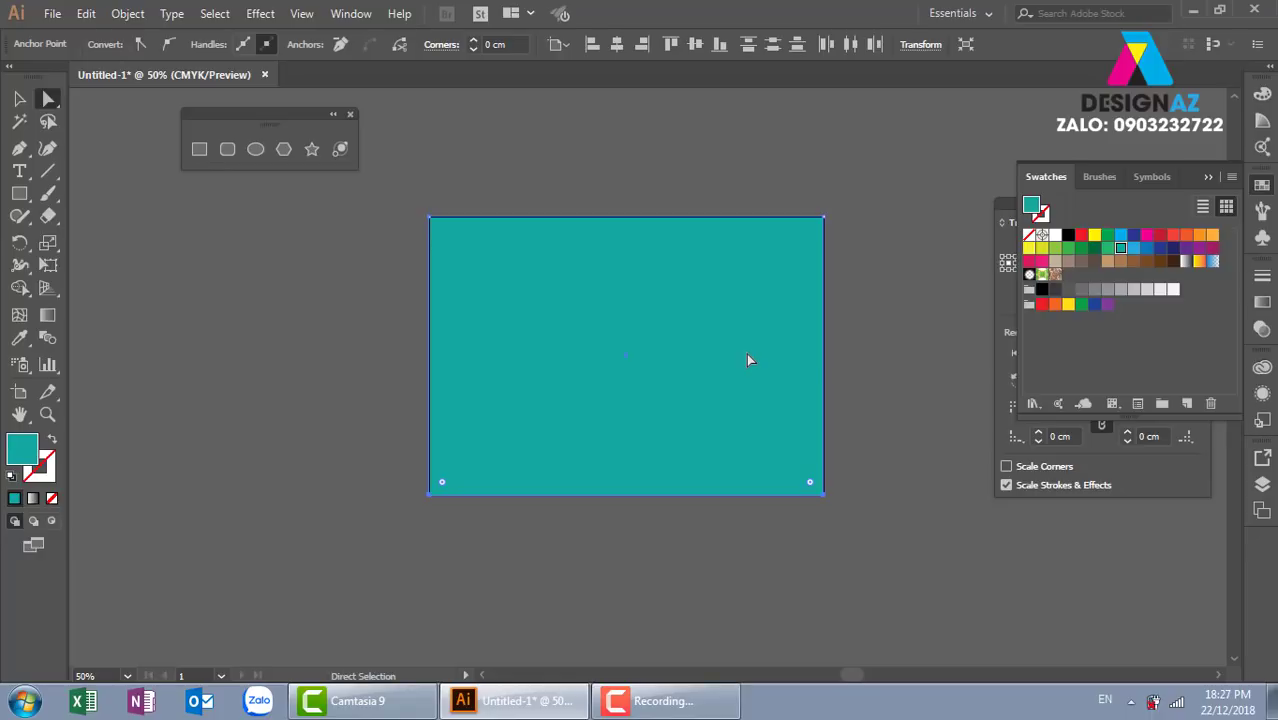
# Step: Move the teal rectangle, then centre it horizontally and vertically on the artboard
pyautogui.click(19, 98)
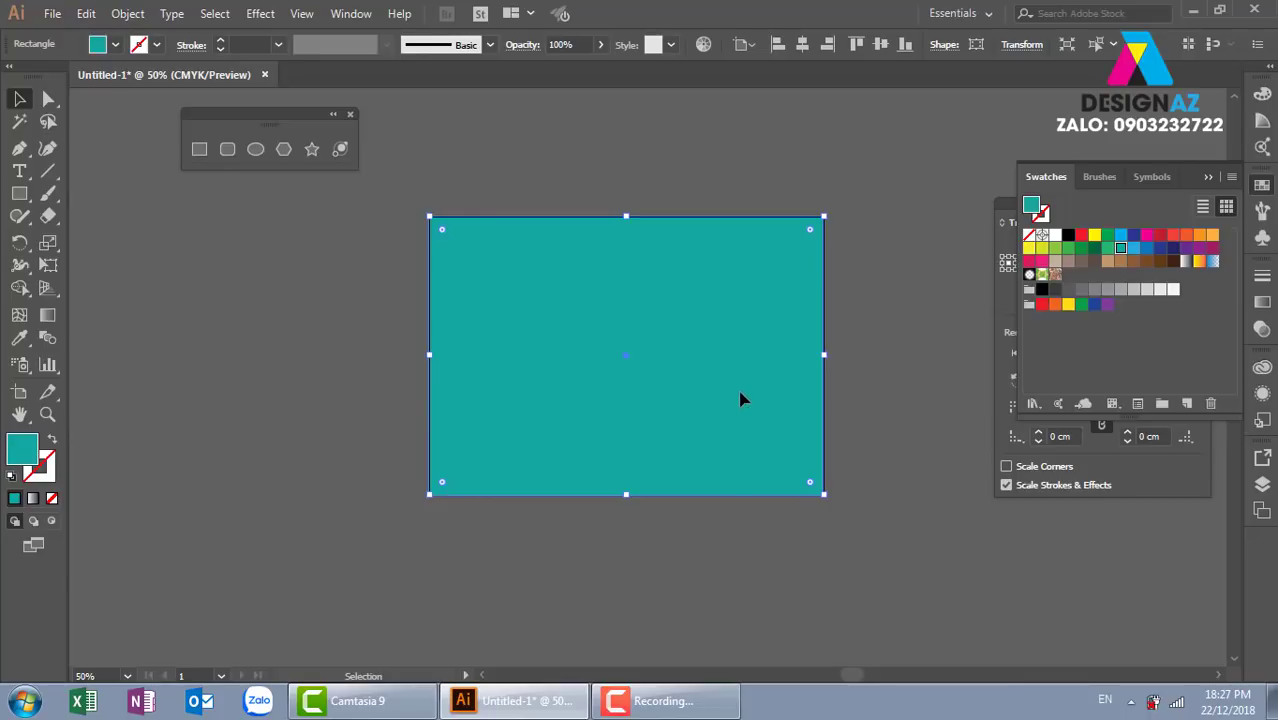
pyautogui.moveTo(750, 390); pyautogui.dragTo(521, 446)
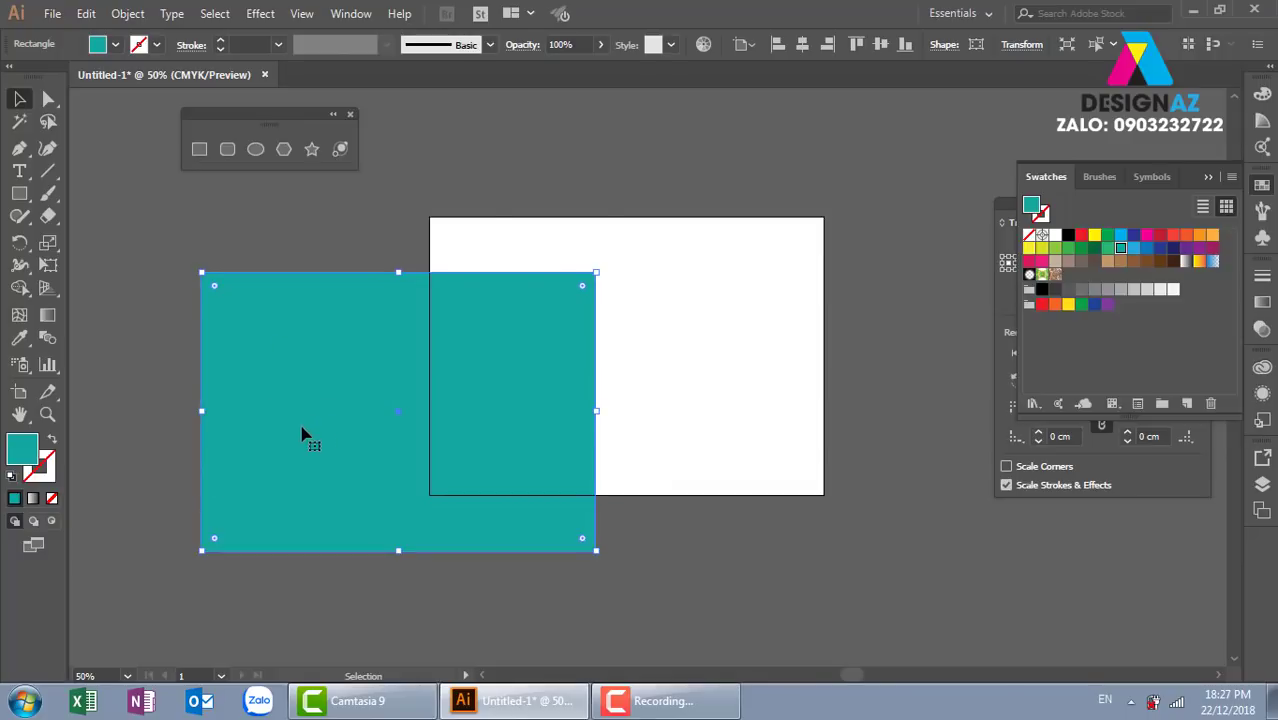
pyautogui.click(801, 45)
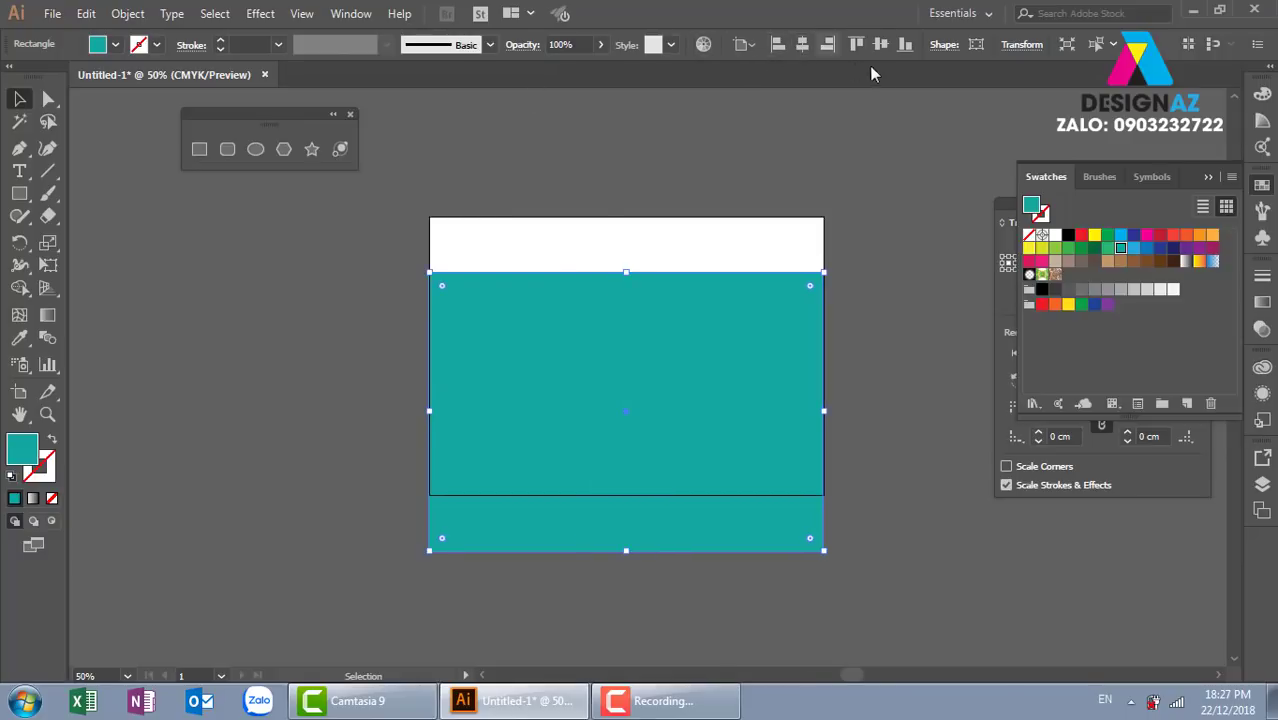
pyautogui.click(880, 45)
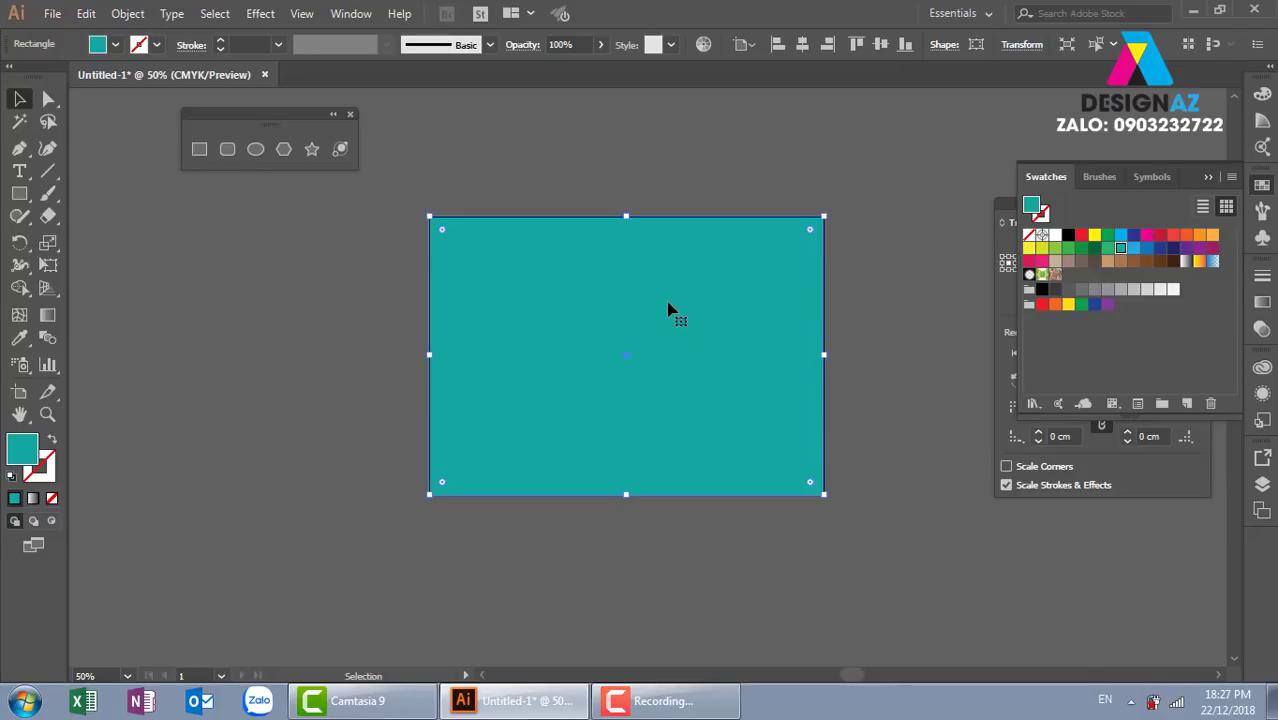
# Step: Bring up the Align panel with Shift+F7, show its full options, and open the Align To menu
pyautogui.press('shift')
pyautogui.hotkey('shift', 'F7')
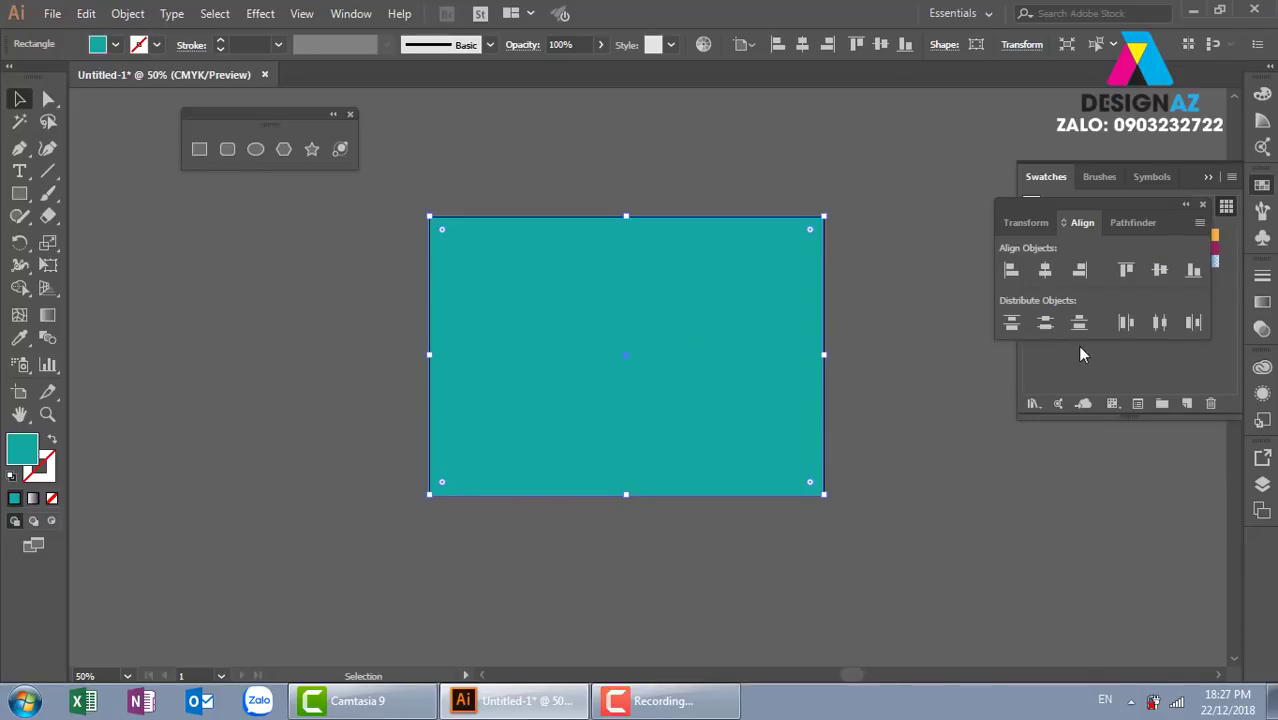
pyautogui.moveTo(1120, 199)
pyautogui.mouseDown()
pyautogui.moveTo(952, 128)
pyautogui.moveTo(969, 122)
pyautogui.mouseUp()
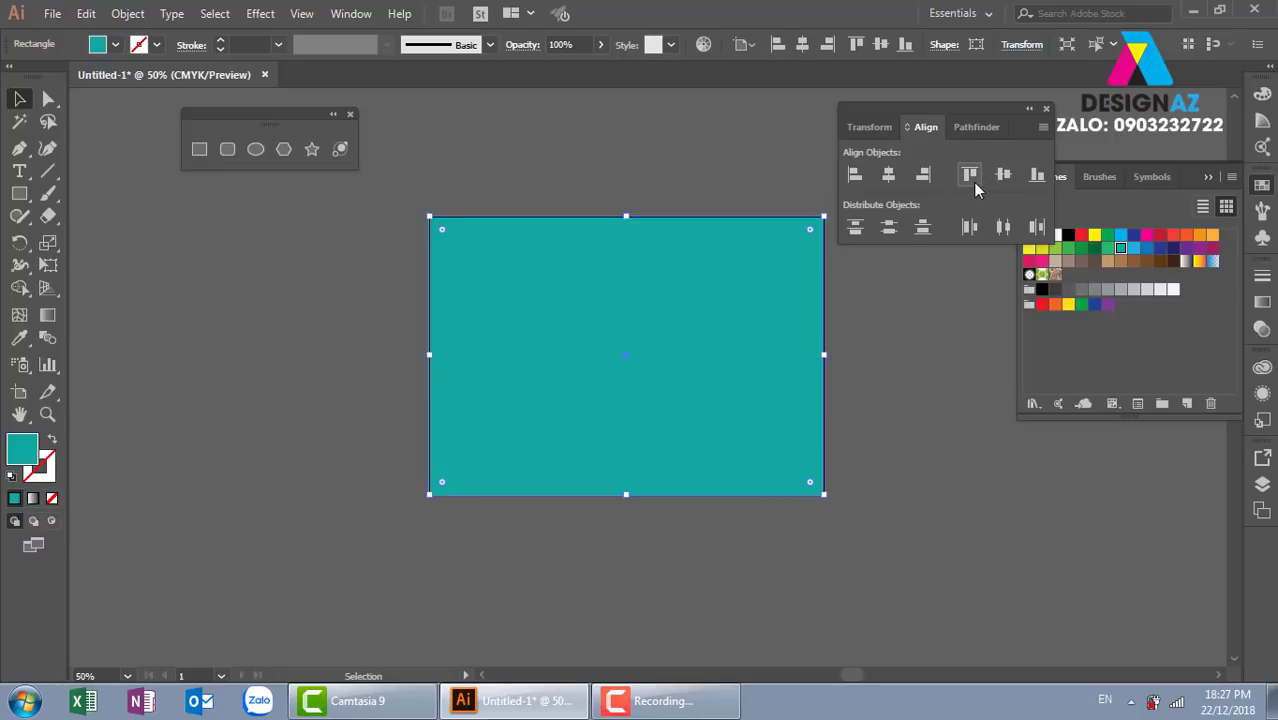
pyautogui.click(1044, 127)
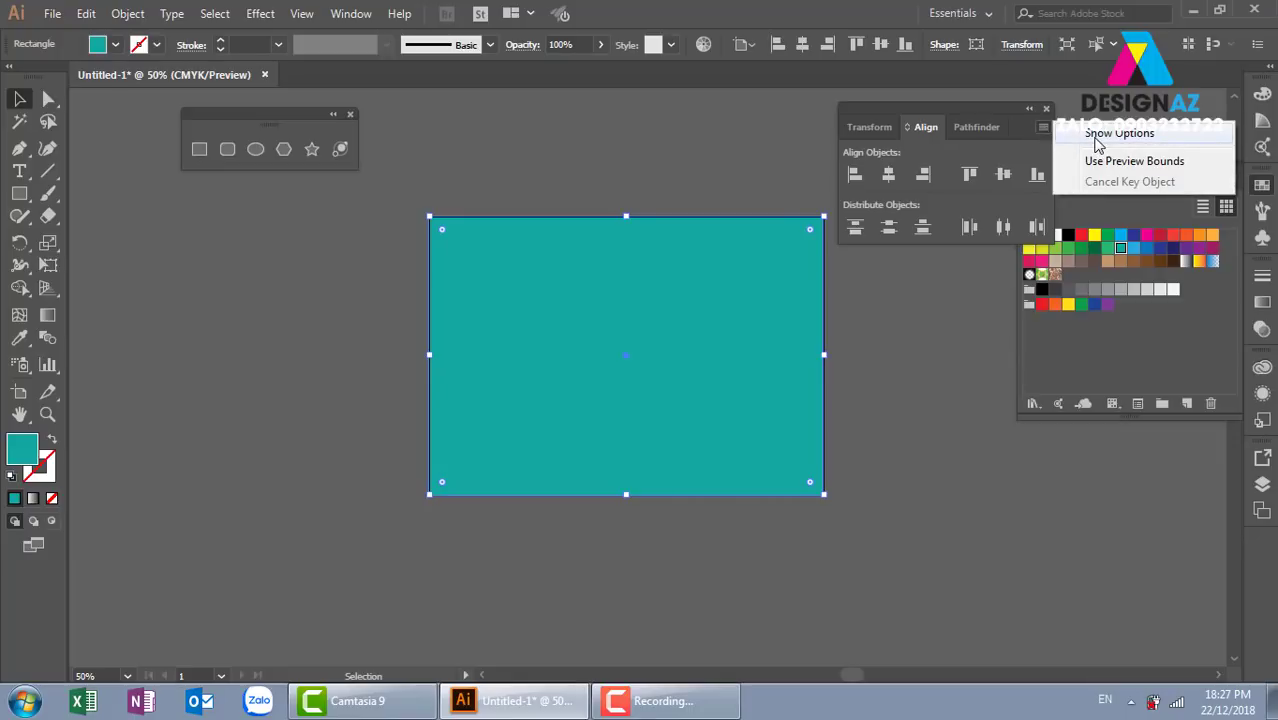
pyautogui.click(1118, 133)
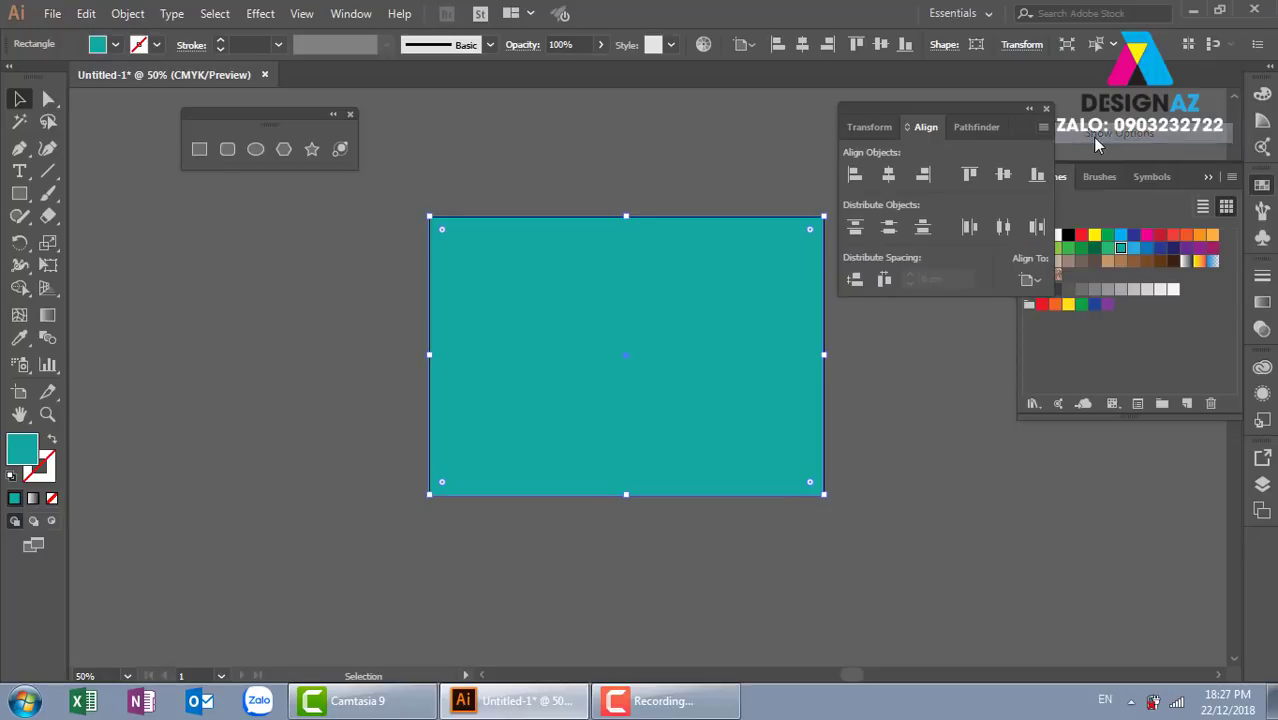
pyautogui.click(1036, 282)
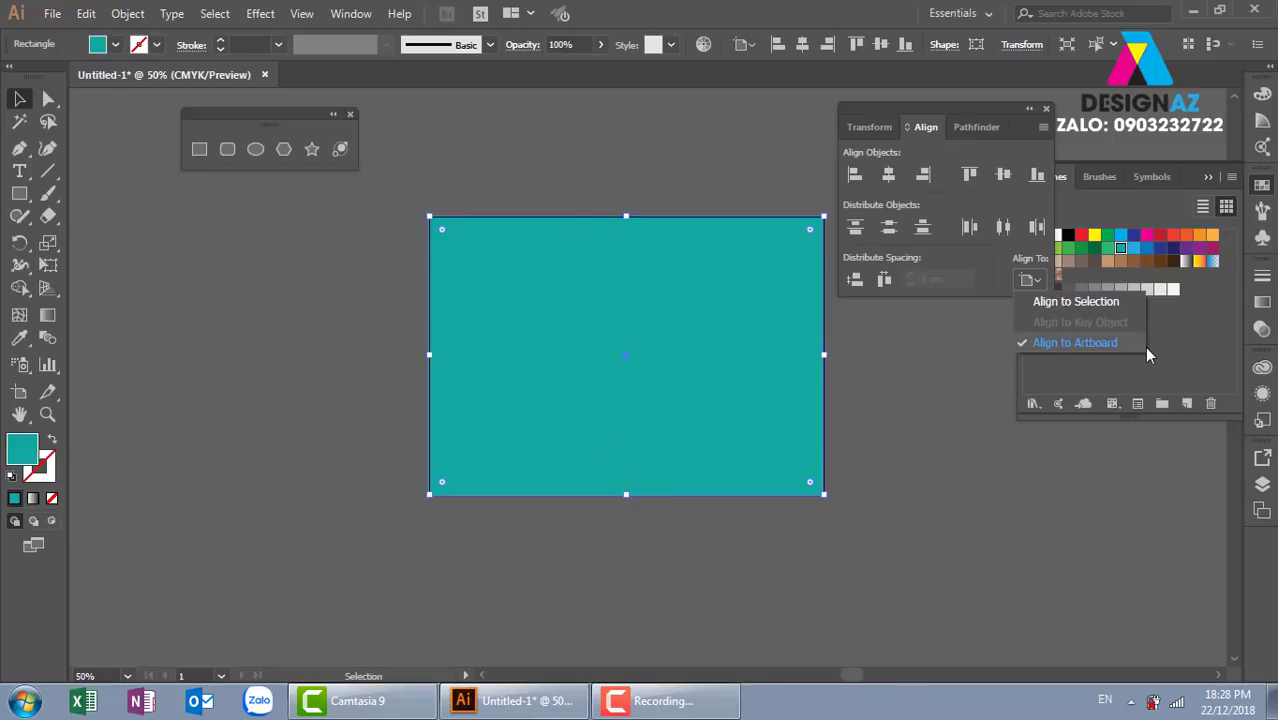
# Step: Shrink the rectangle, set Align To to Artboard, and snap its left anchors to the artboard's left edge
pyautogui.click(1095, 302)
pyautogui.moveTo(655, 340)
pyautogui.mouseDown()
pyautogui.moveTo(705, 414)
pyautogui.moveTo(611, 420)
pyautogui.mouseUp()
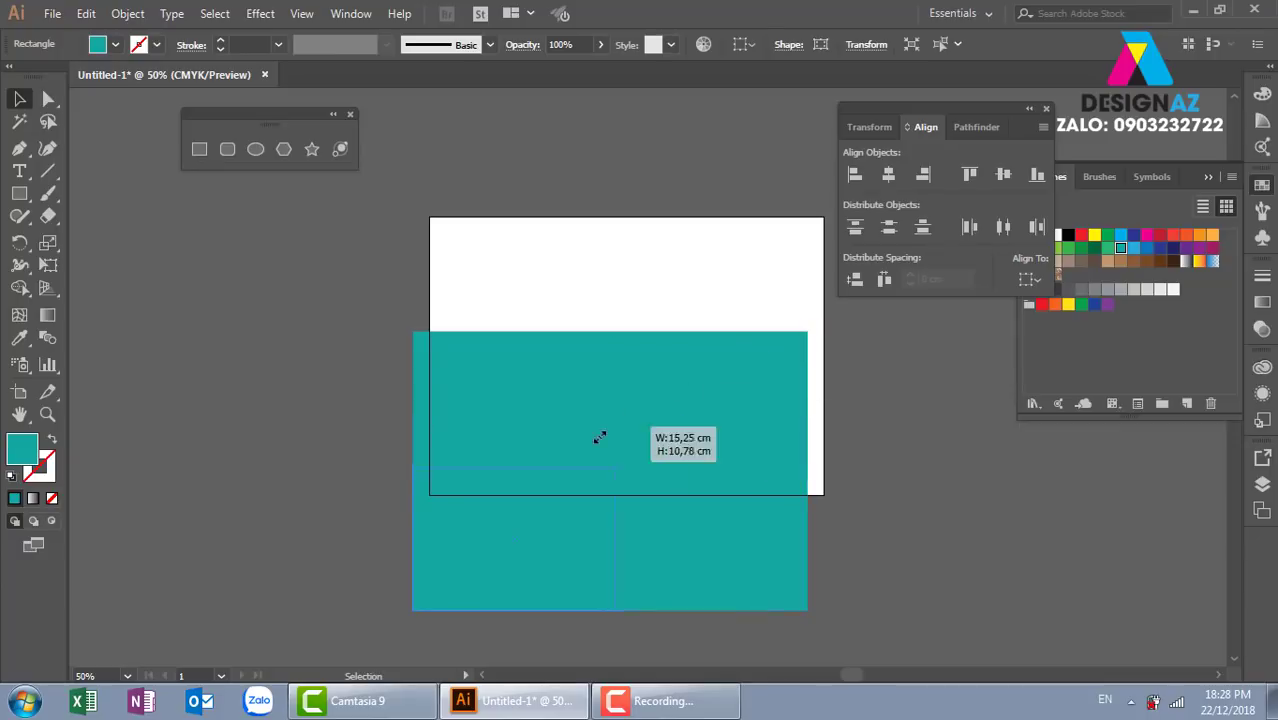
pyautogui.moveTo(808, 340)
pyautogui.mouseDown()
pyautogui.moveTo(596, 481)
pyautogui.moveTo(673, 368)
pyautogui.mouseUp()
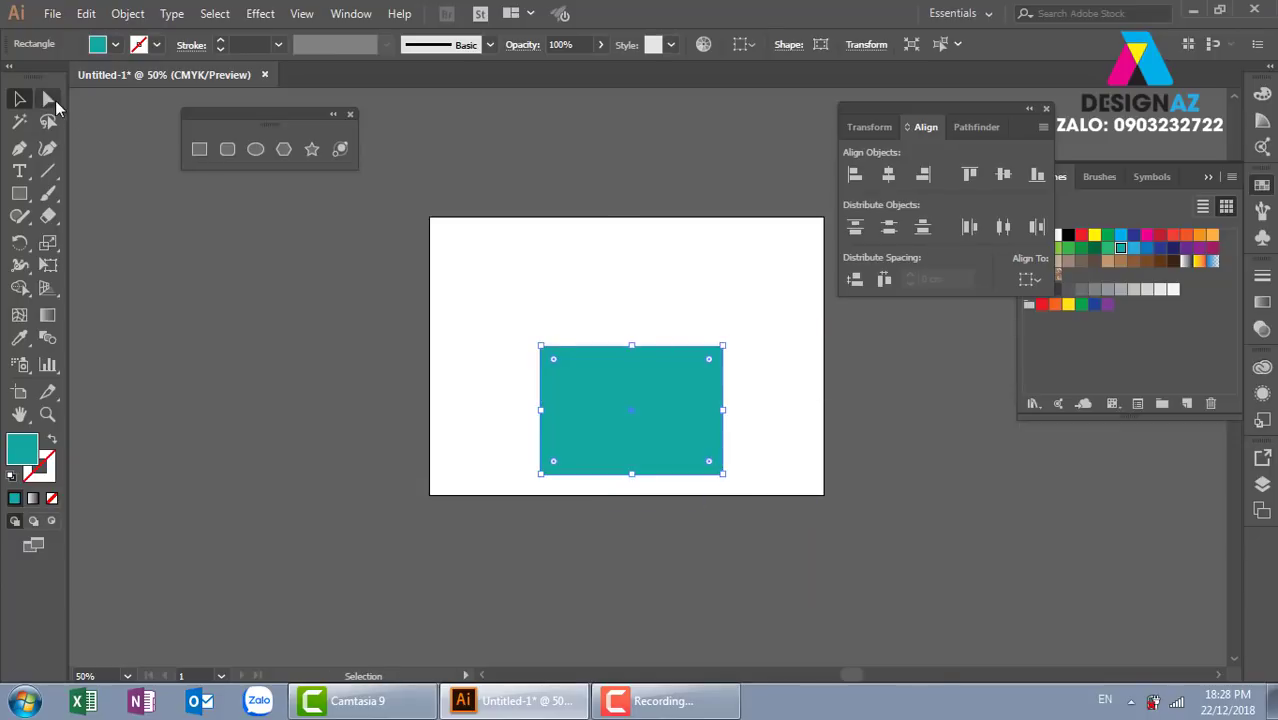
pyautogui.click(48, 98)
pyautogui.moveTo(507, 302); pyautogui.dragTo(566, 534)
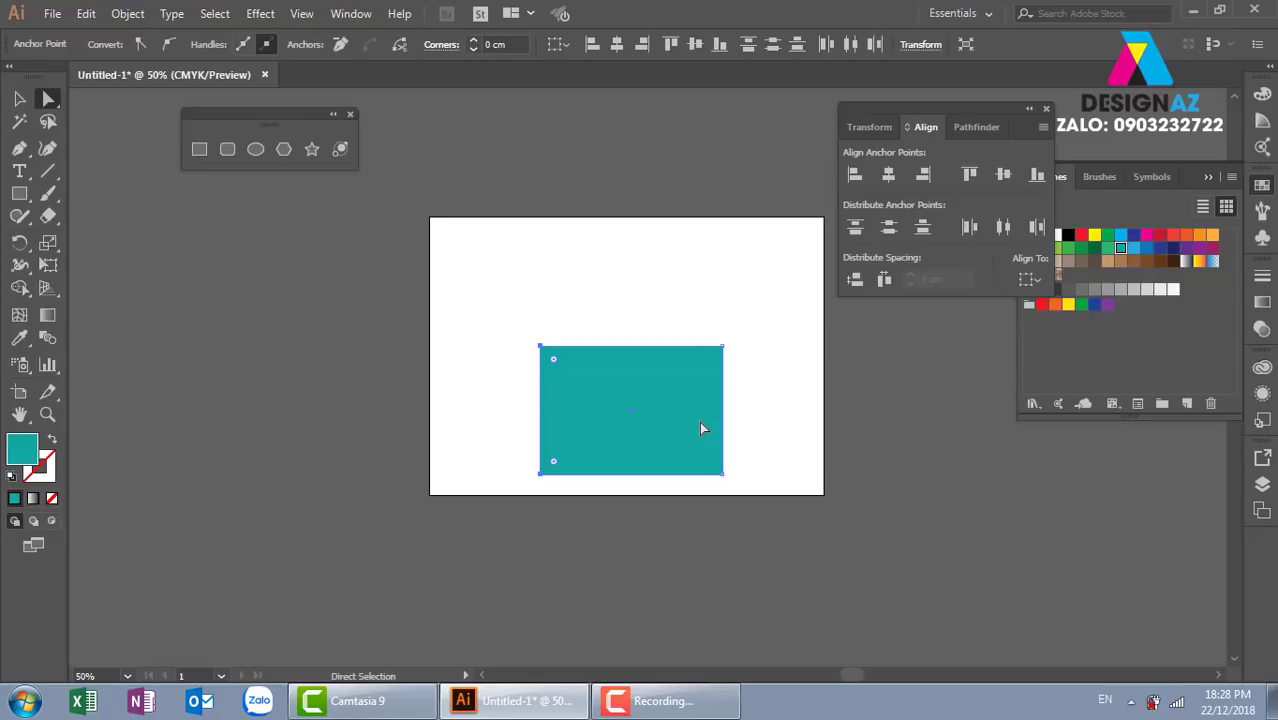
pyautogui.click(1030, 279)
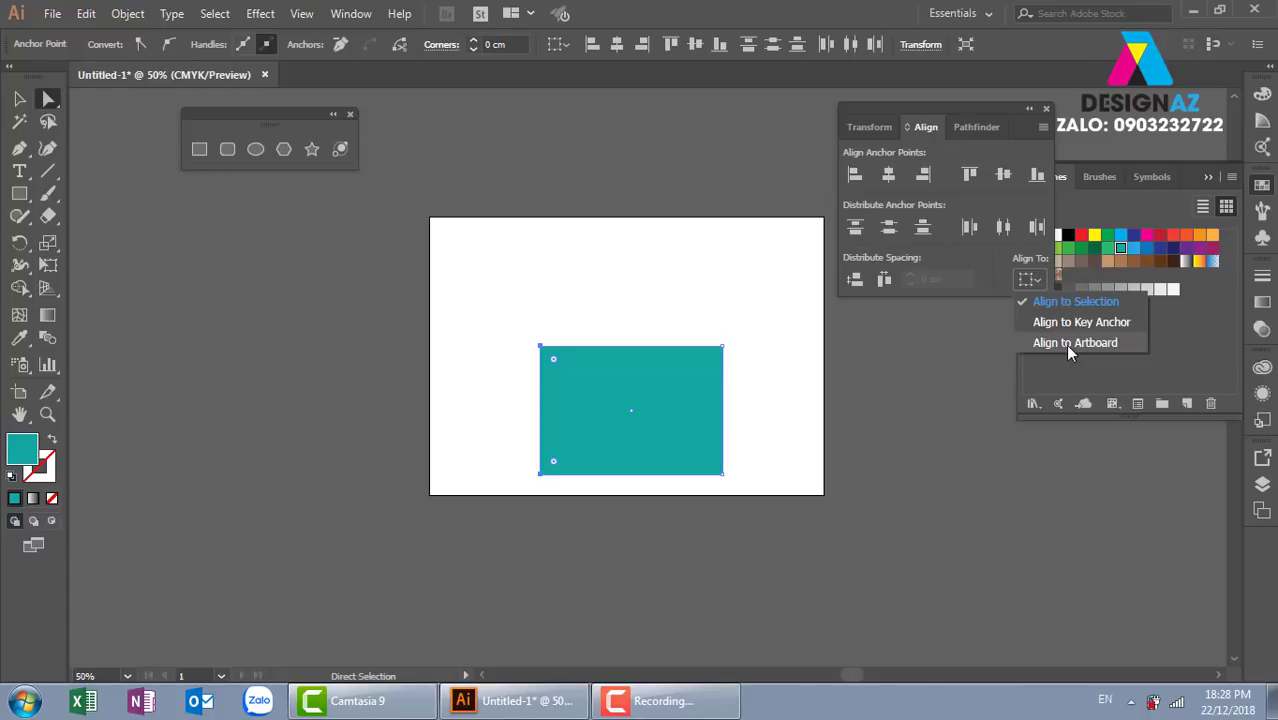
pyautogui.click(1066, 344)
pyautogui.moveTo(522, 305); pyautogui.dragTo(558, 535)
# Step: Snap the right, top and bottom anchors to the artboard edges, then reselect the full rectangle
pyautogui.moveTo(656, 266); pyautogui.dragTo(764, 486)
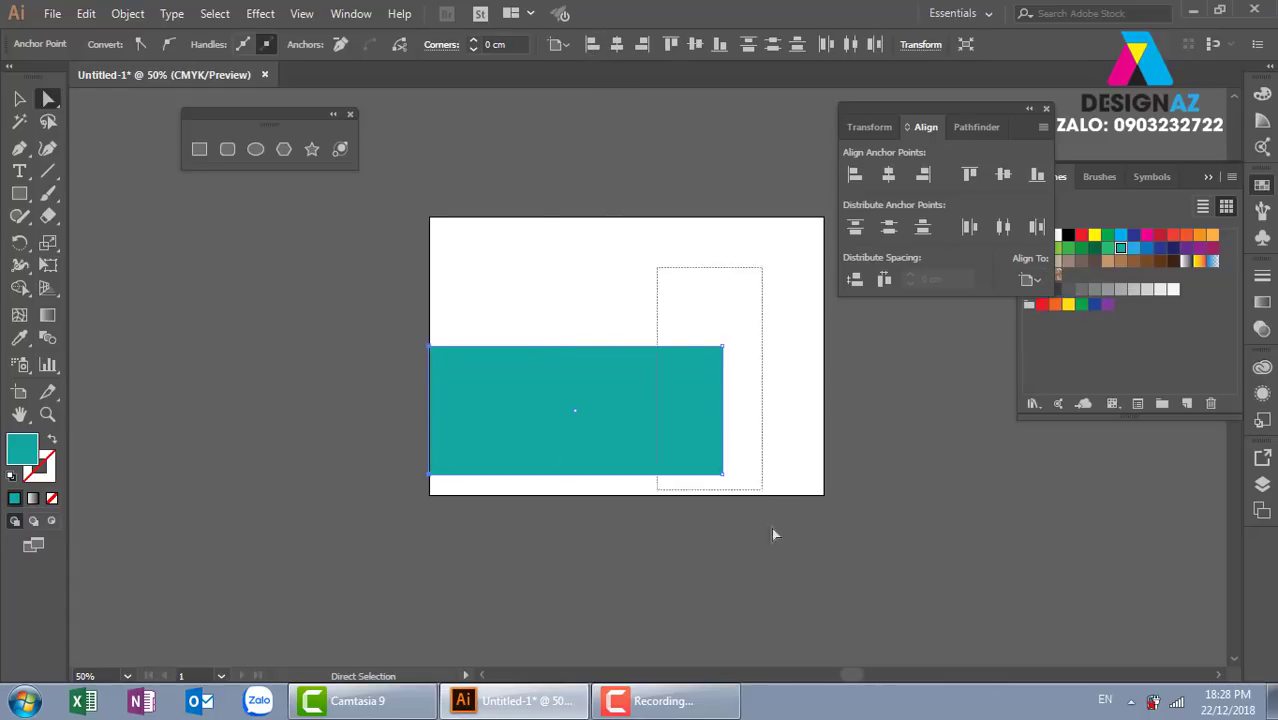
pyautogui.click(643, 47)
pyautogui.moveTo(456, 285); pyautogui.dragTo(874, 371)
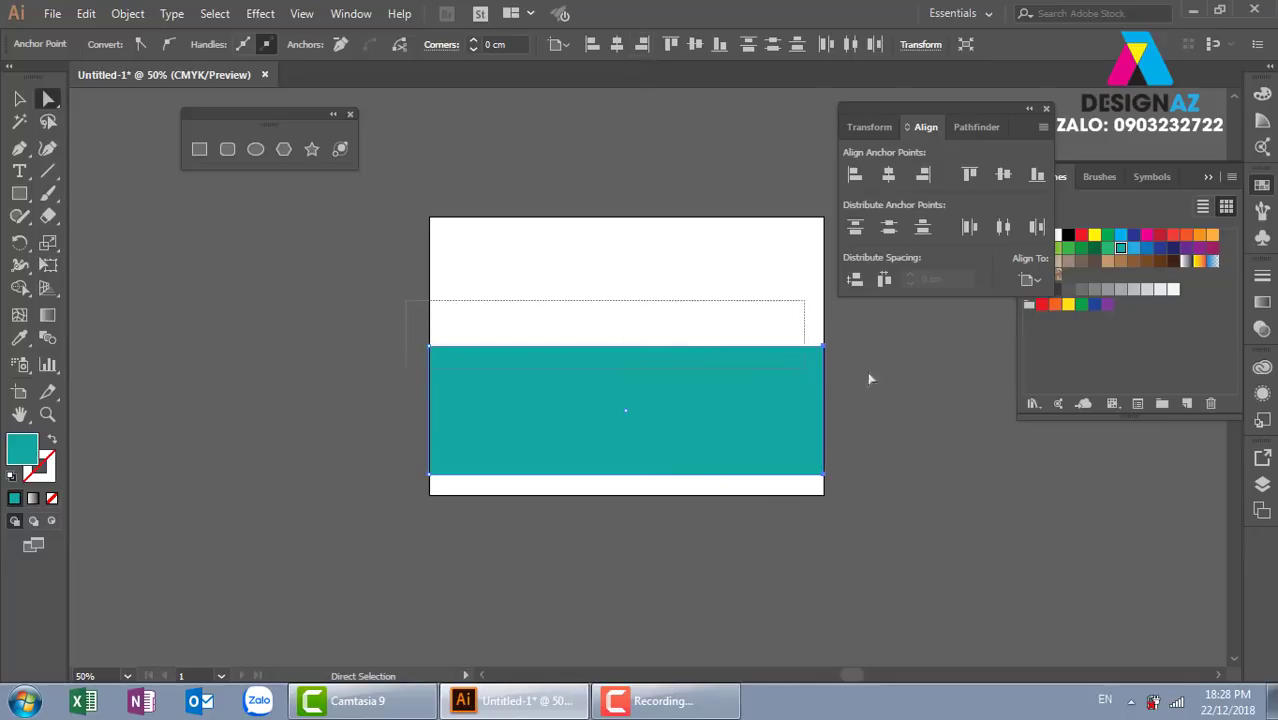
pyautogui.click(671, 46)
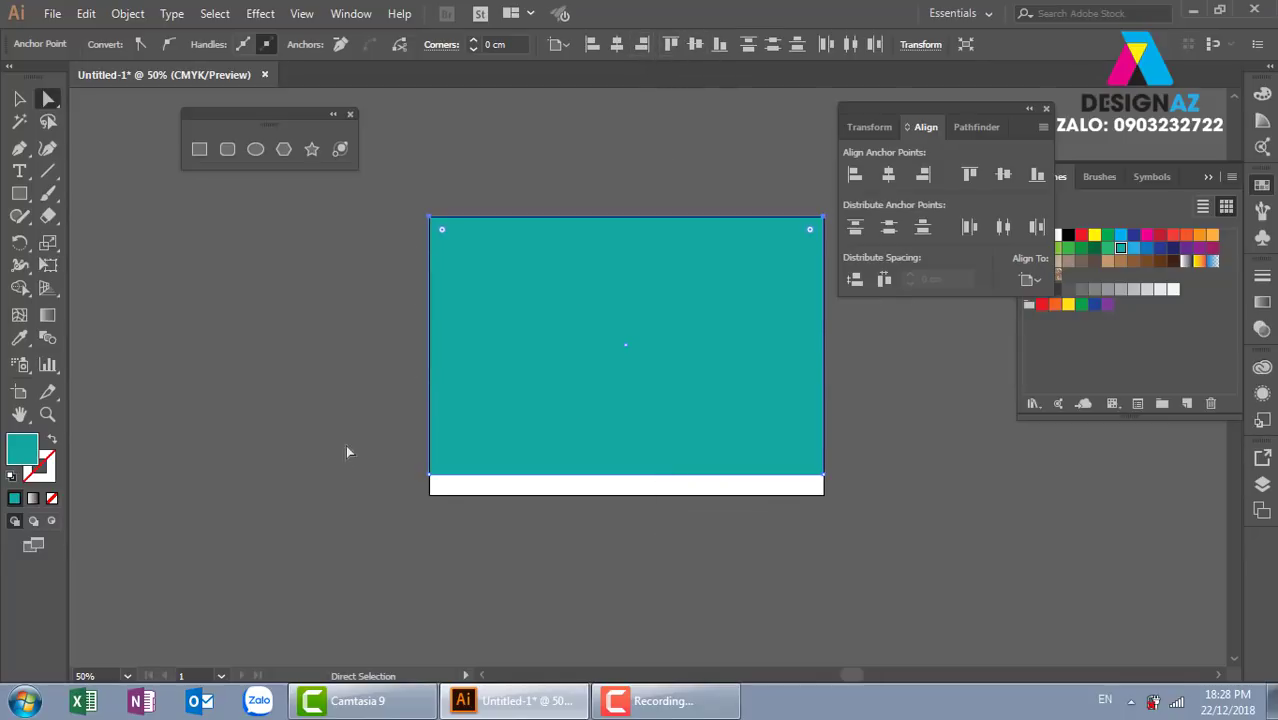
pyautogui.moveTo(345, 444); pyautogui.dragTo(897, 484)
pyautogui.click(719, 44)
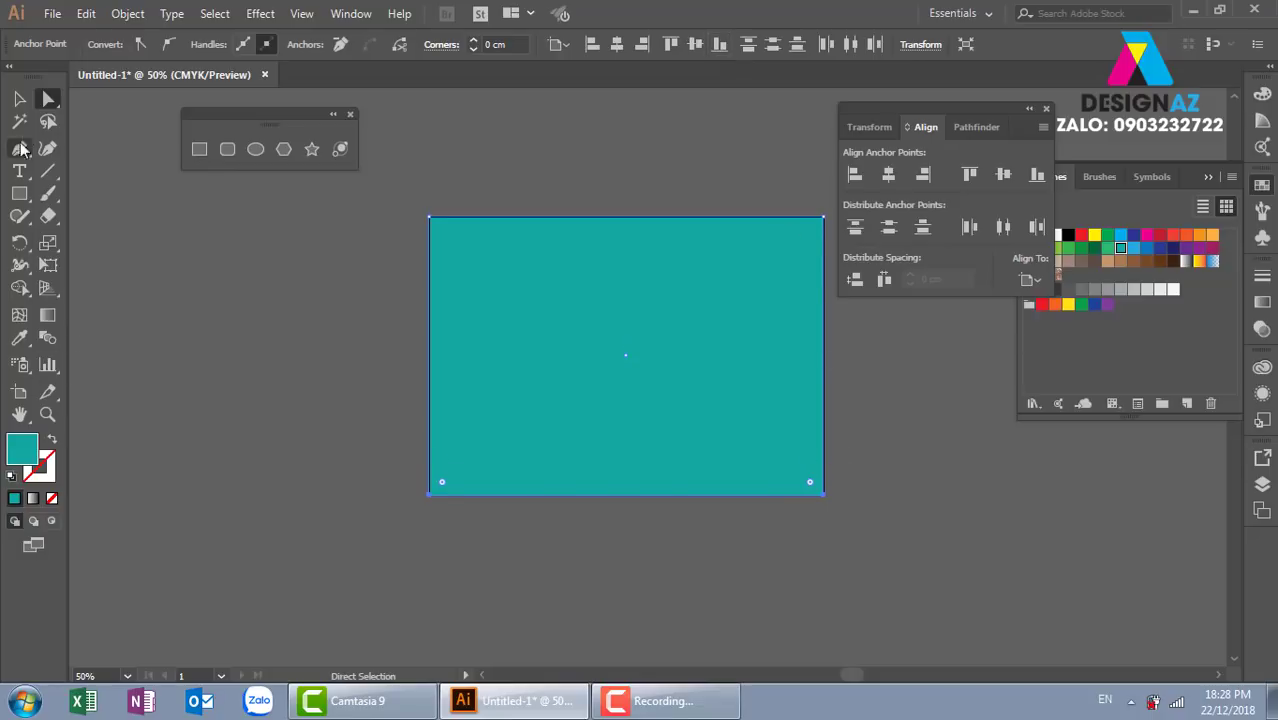
pyautogui.click(19, 98)
pyautogui.click(655, 188)
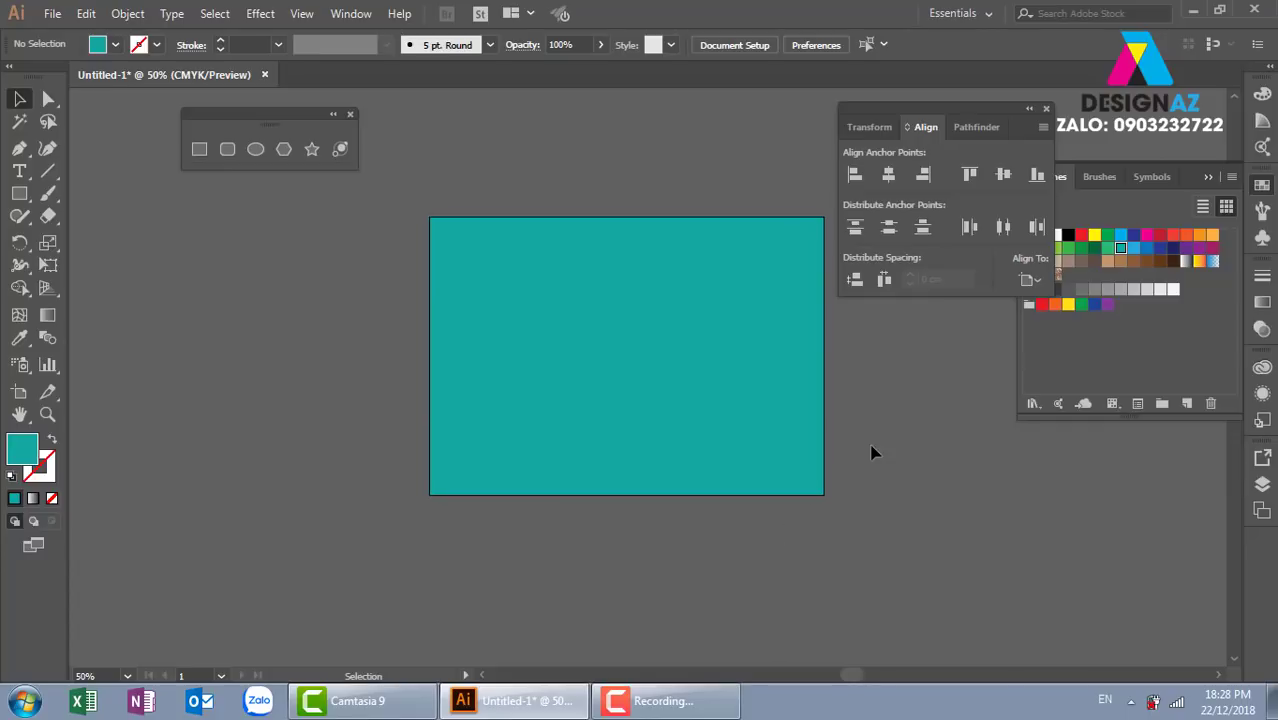
pyautogui.click(742, 389)
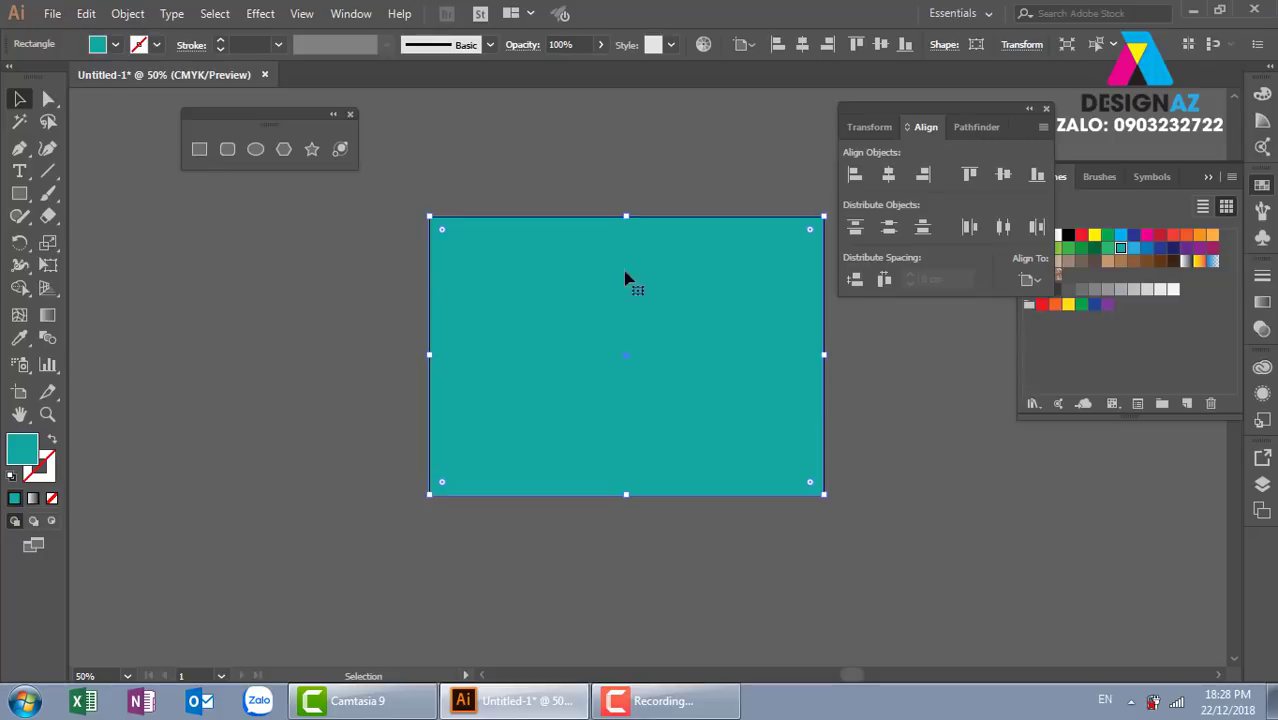
# Step: Split the full-artboard teal rectangle into a grid of 3 columns
pyautogui.click(145, 18)
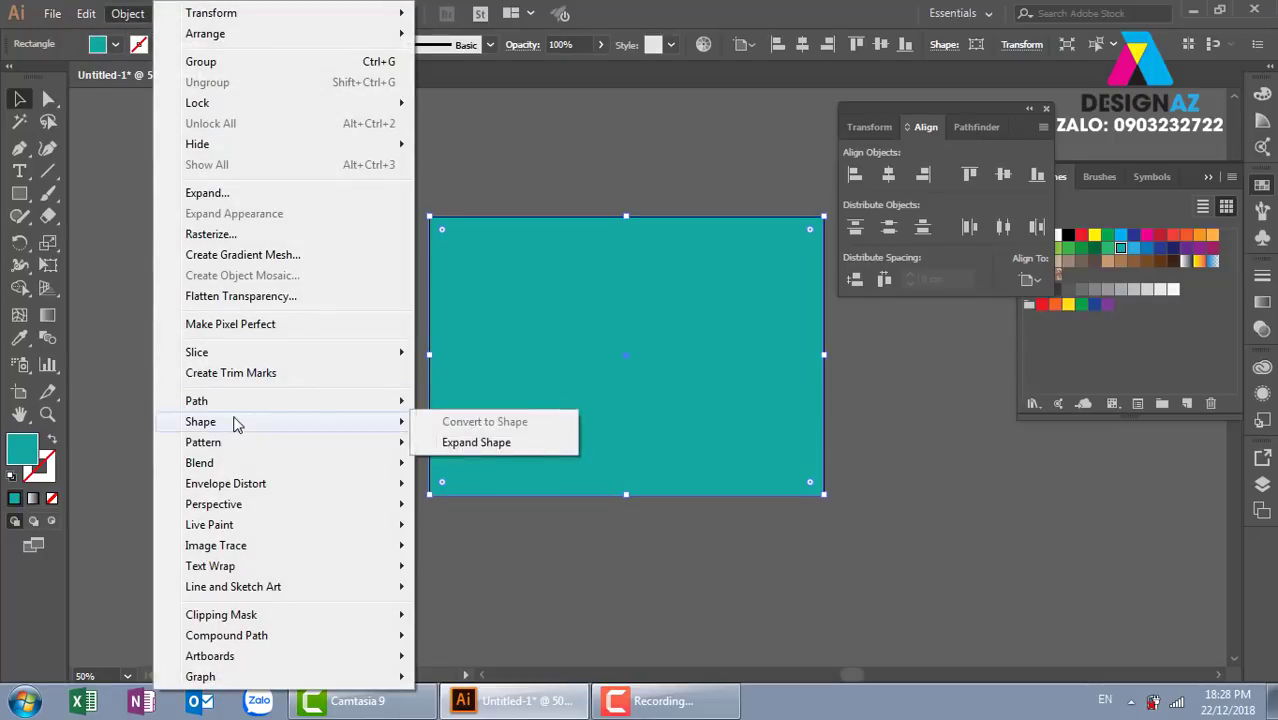
pyautogui.moveTo(196, 401)
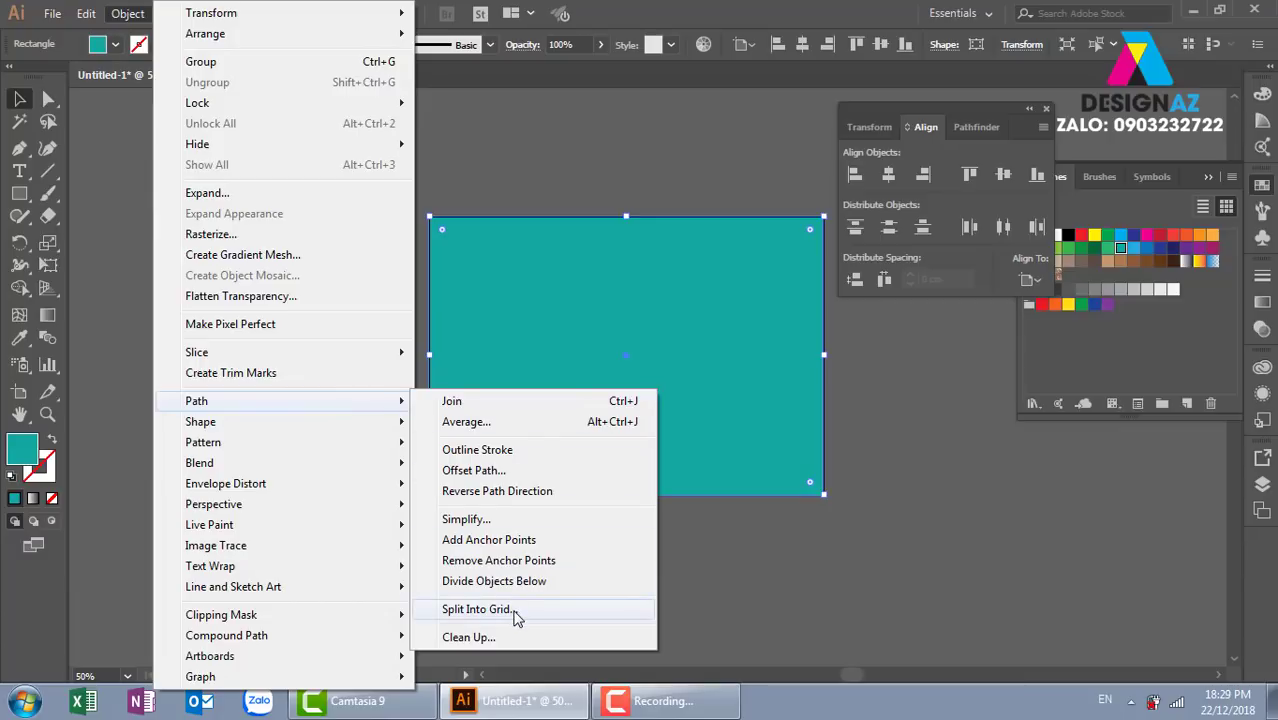
pyautogui.click(478, 609)
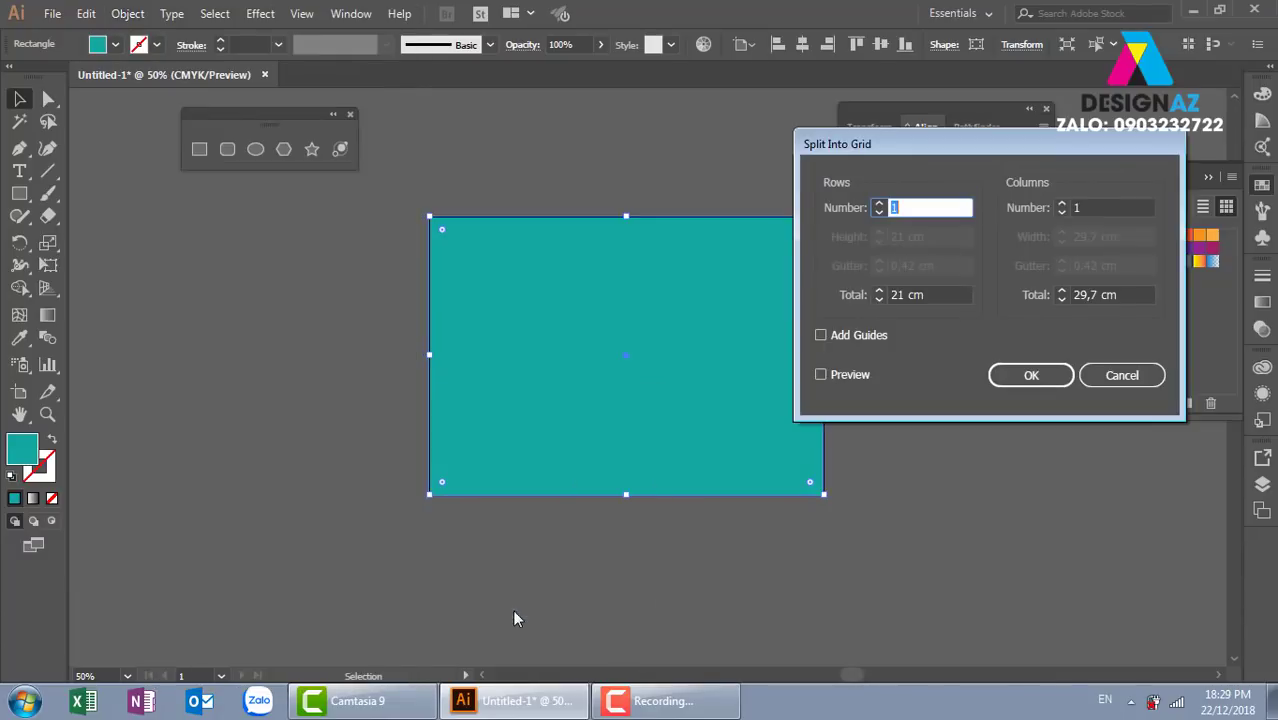
pyautogui.click(820, 374)
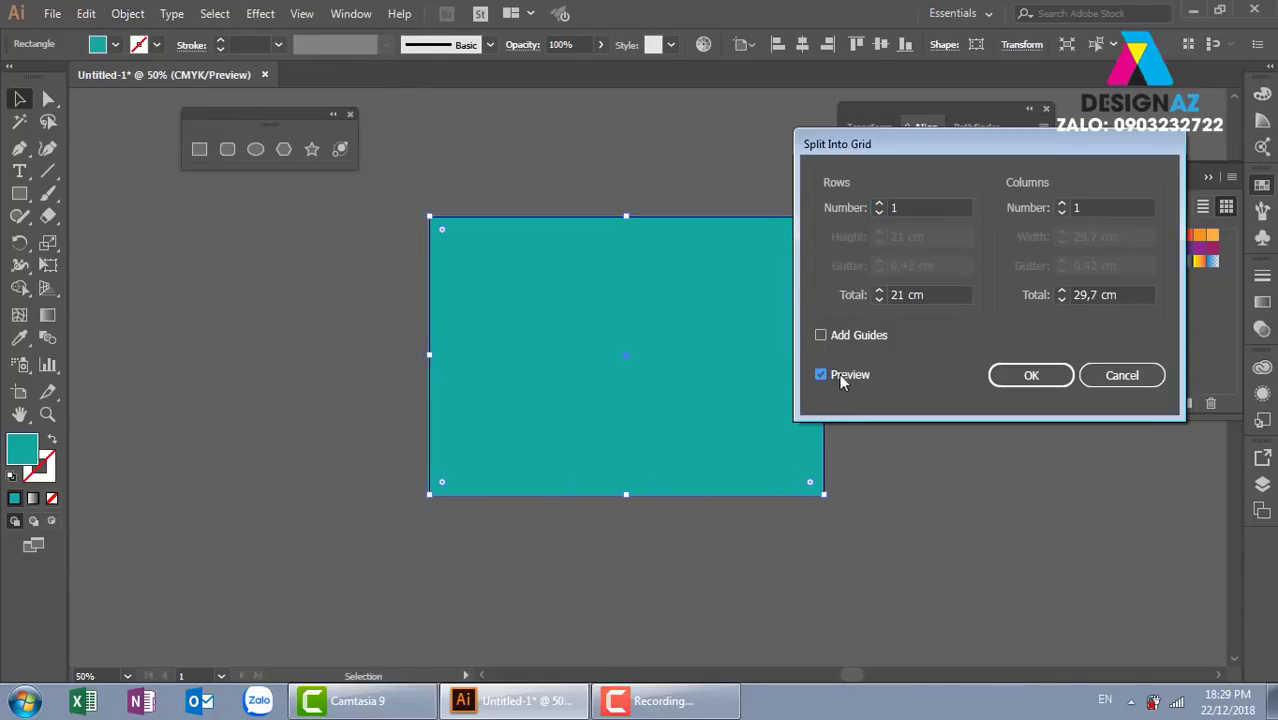
pyautogui.click(1063, 203)
pyautogui.write('3')
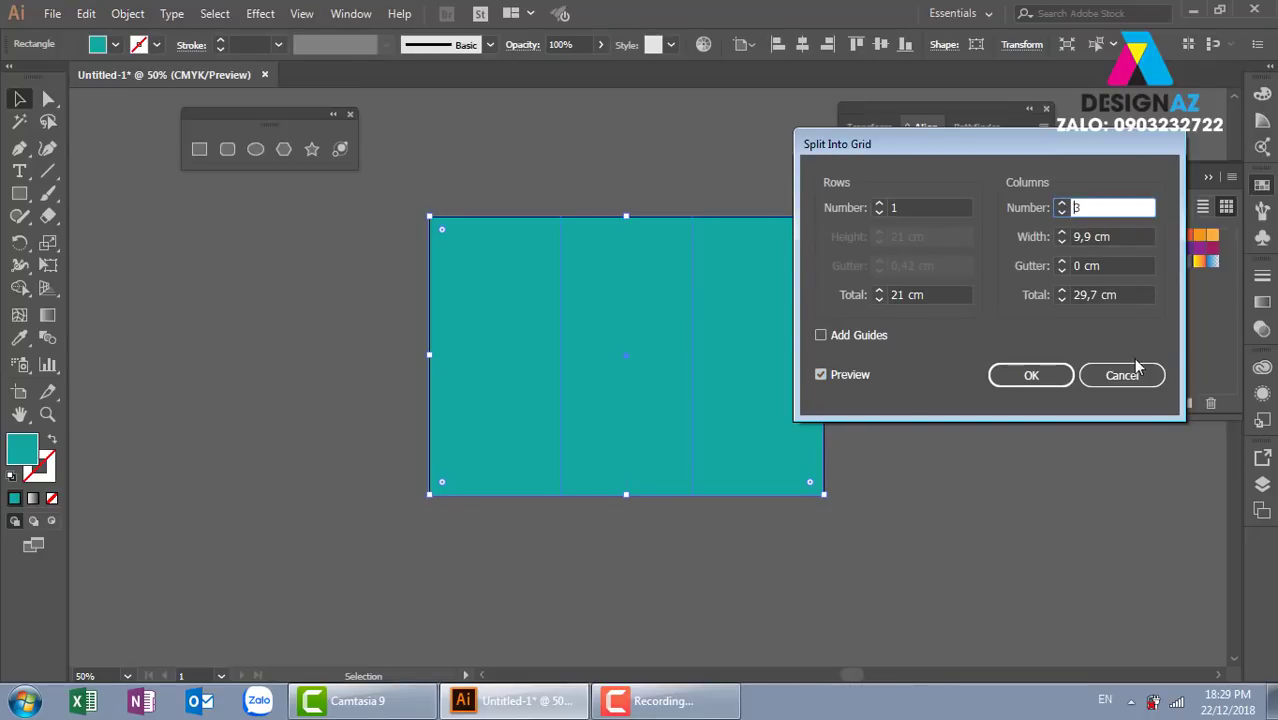
pyautogui.click(1052, 377)
# Step: Drag the three columns apart, then undo the moves
pyautogui.click(987, 489)
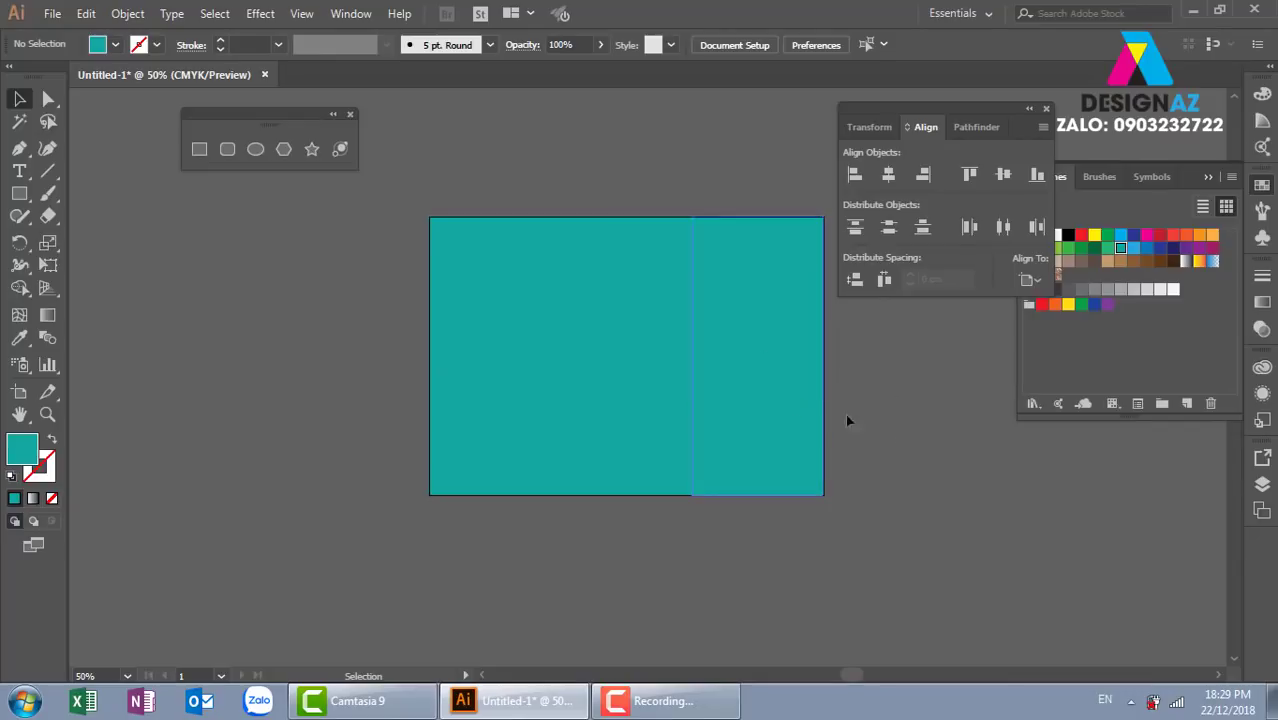
pyautogui.moveTo(846, 419); pyautogui.dragTo(950, 461)
pyautogui.moveTo(653, 405); pyautogui.dragTo(681, 338)
pyautogui.moveTo(540, 425); pyautogui.dragTo(519, 434)
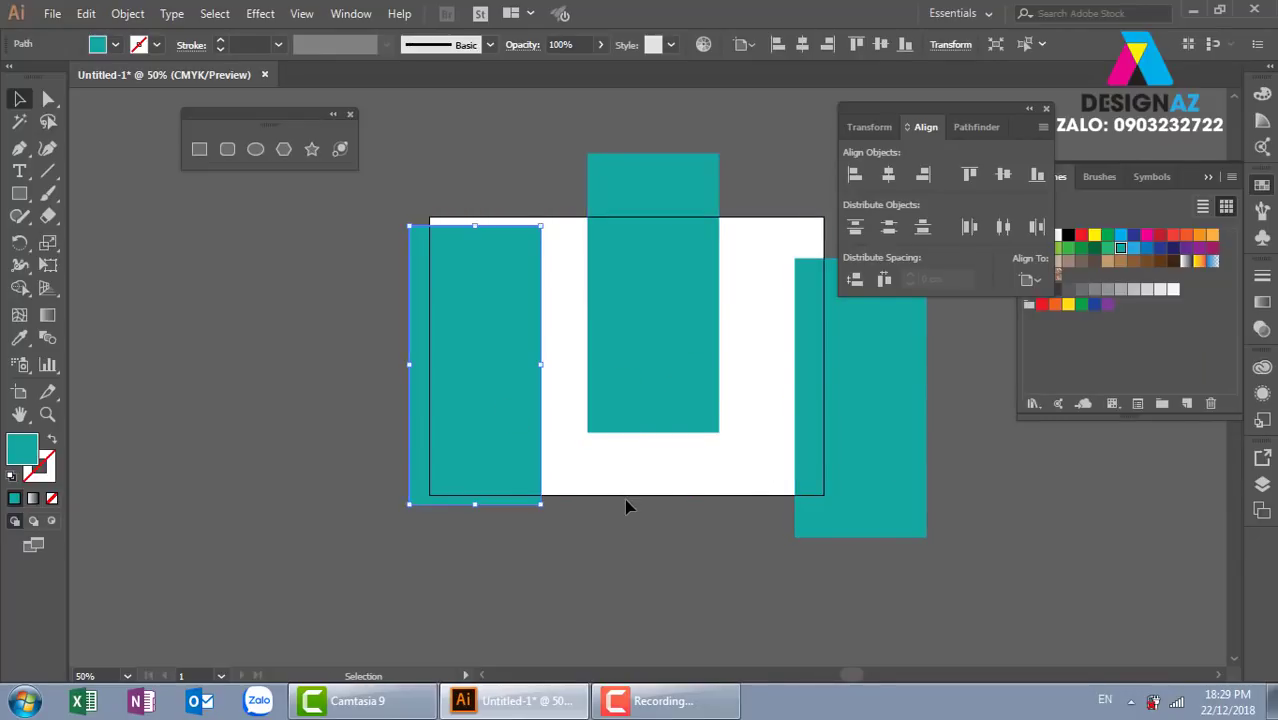
pyautogui.hotkey('ctrl', 'z')
pyautogui.hotkey('ctrl', 'z')
pyautogui.hotkey('ctrl', 'z')
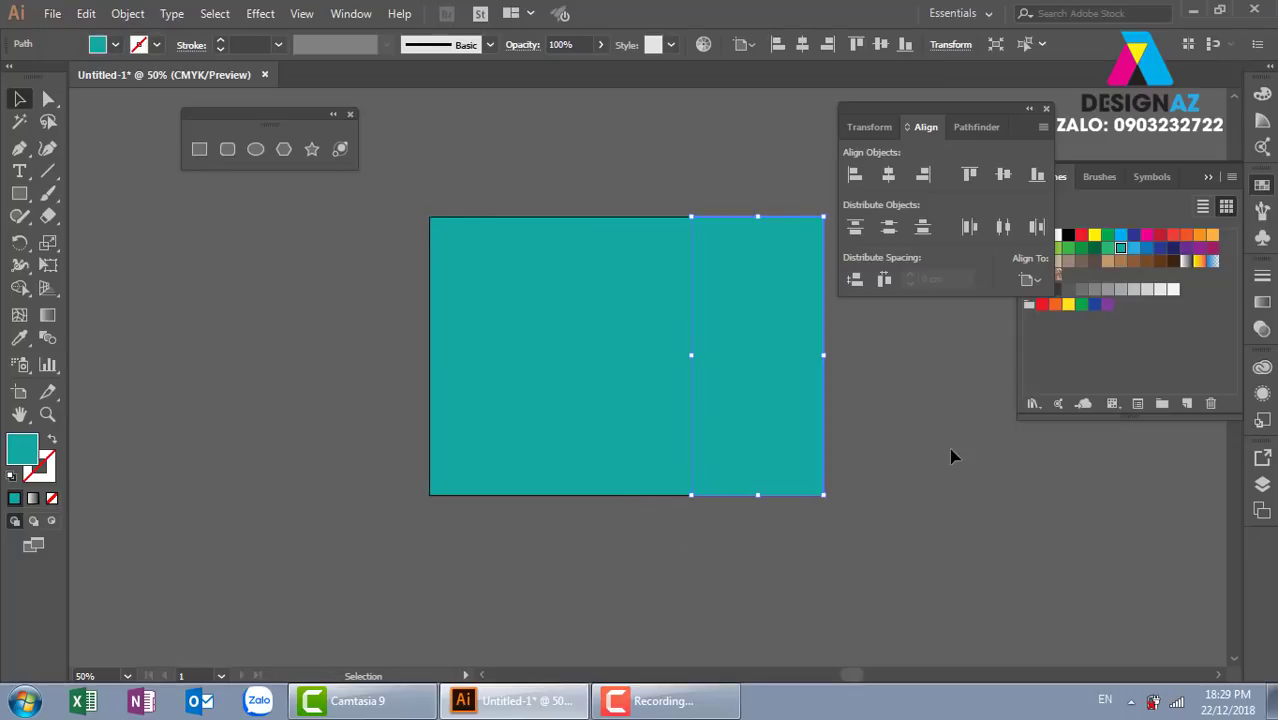
# Step: Select the split rectangle and drag a copy directly below the artboard
pyautogui.click(880, 456)
pyautogui.moveTo(642, 505); pyautogui.dragTo(592, 391)
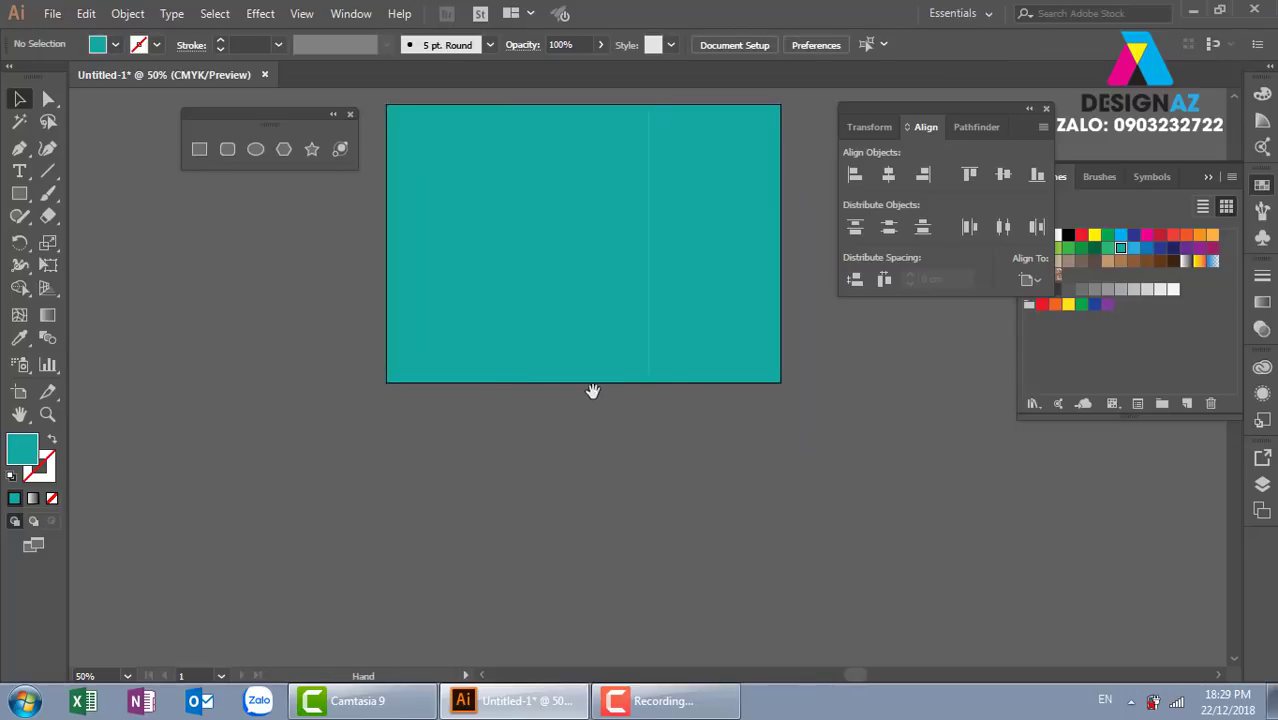
pyautogui.moveTo(368, 462); pyautogui.dragTo(826, 272)
pyautogui.moveTo(710, 151); pyautogui.dragTo(702, 434)
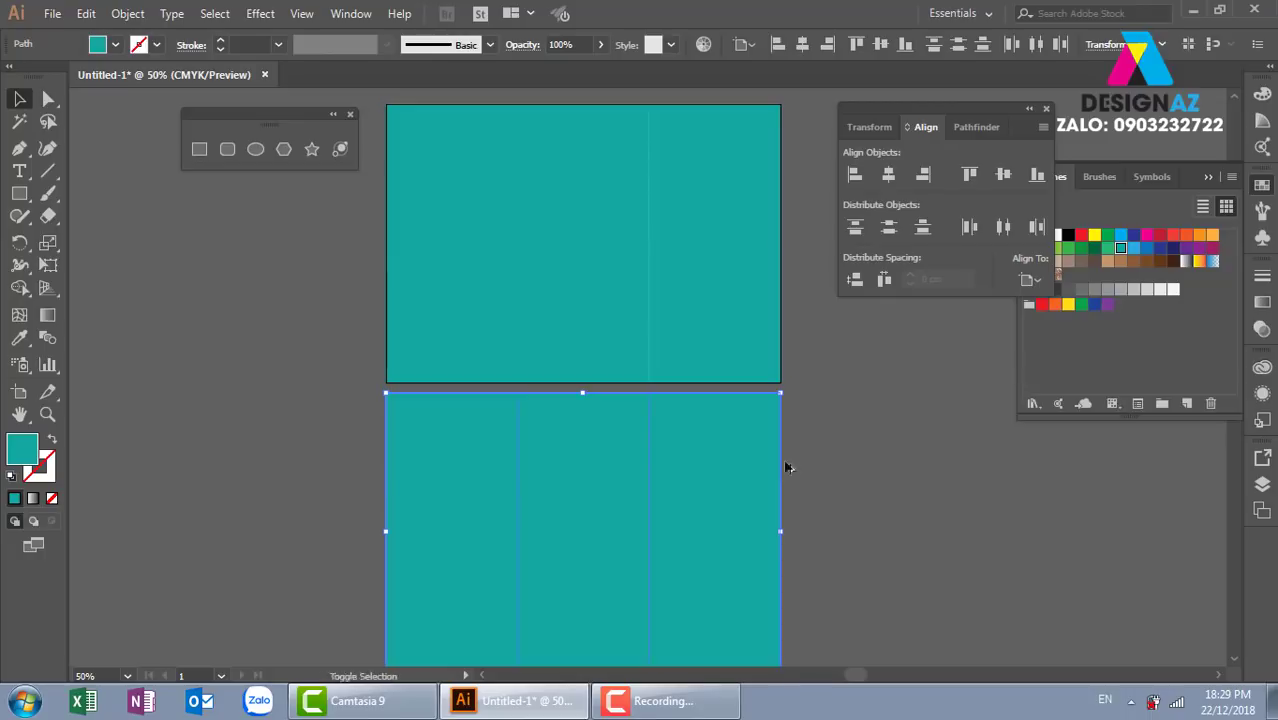
# Step: Undo the copy and the split, then delete the teal rectangle to leave the artboard blank
pyautogui.click(863, 476)
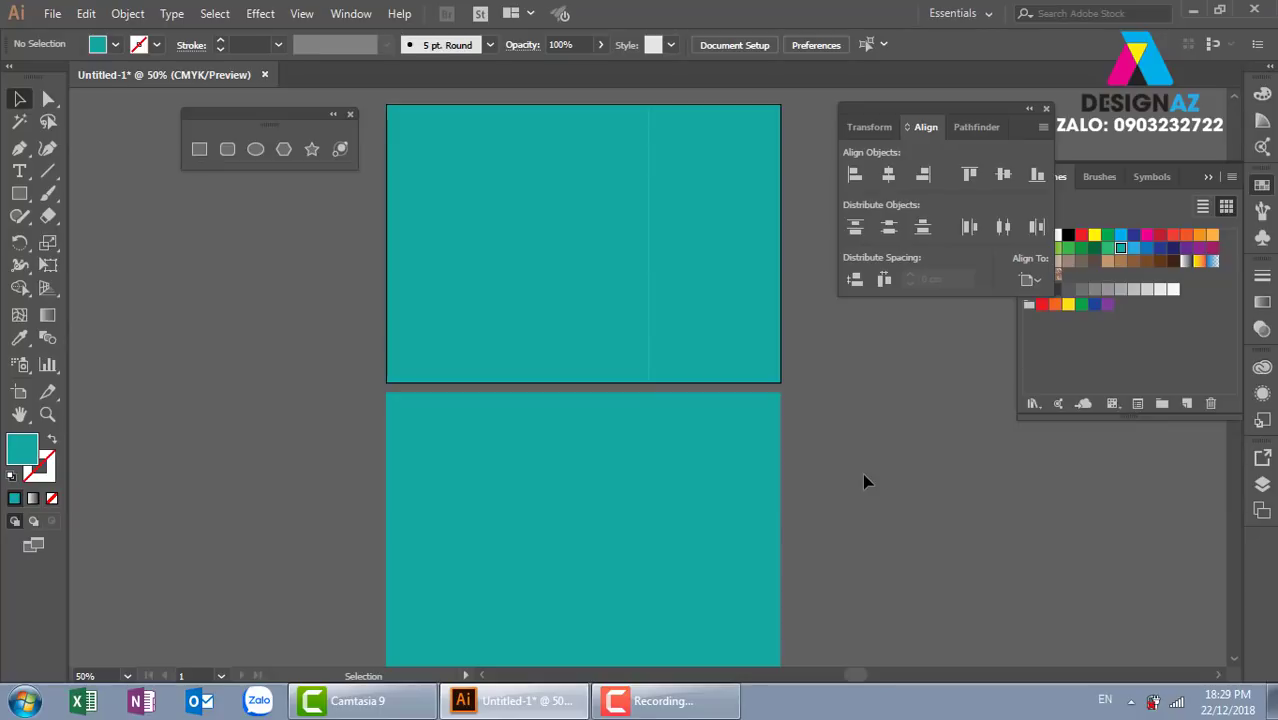
pyautogui.hotkey('ctrl', 'z')
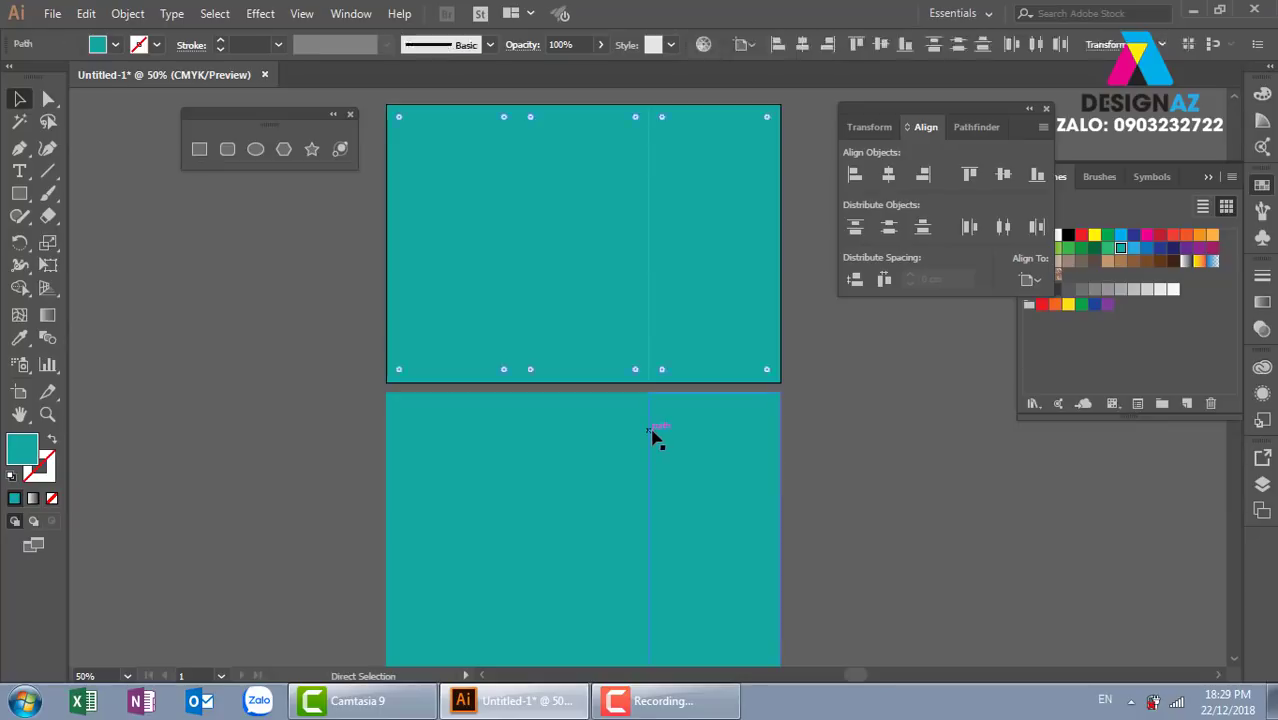
pyautogui.hotkey('ctrl', 'z')
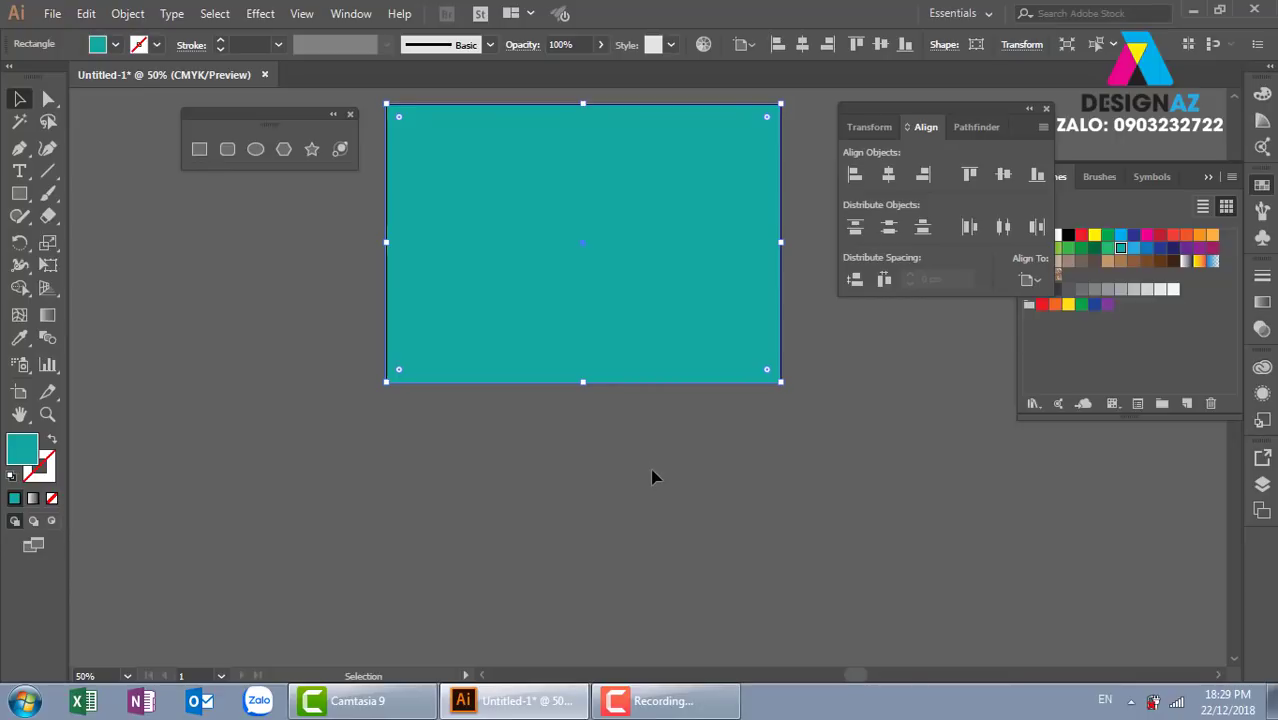
pyautogui.press('Delete')
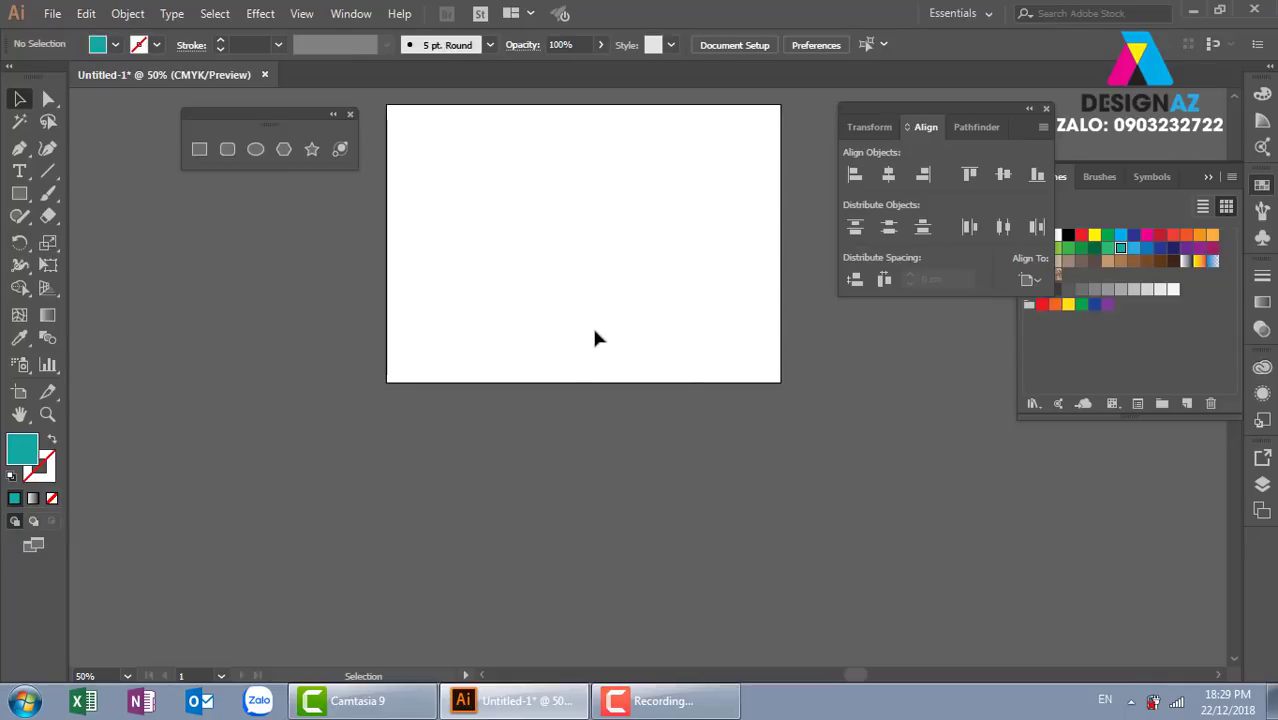
pyautogui.click(19, 394)
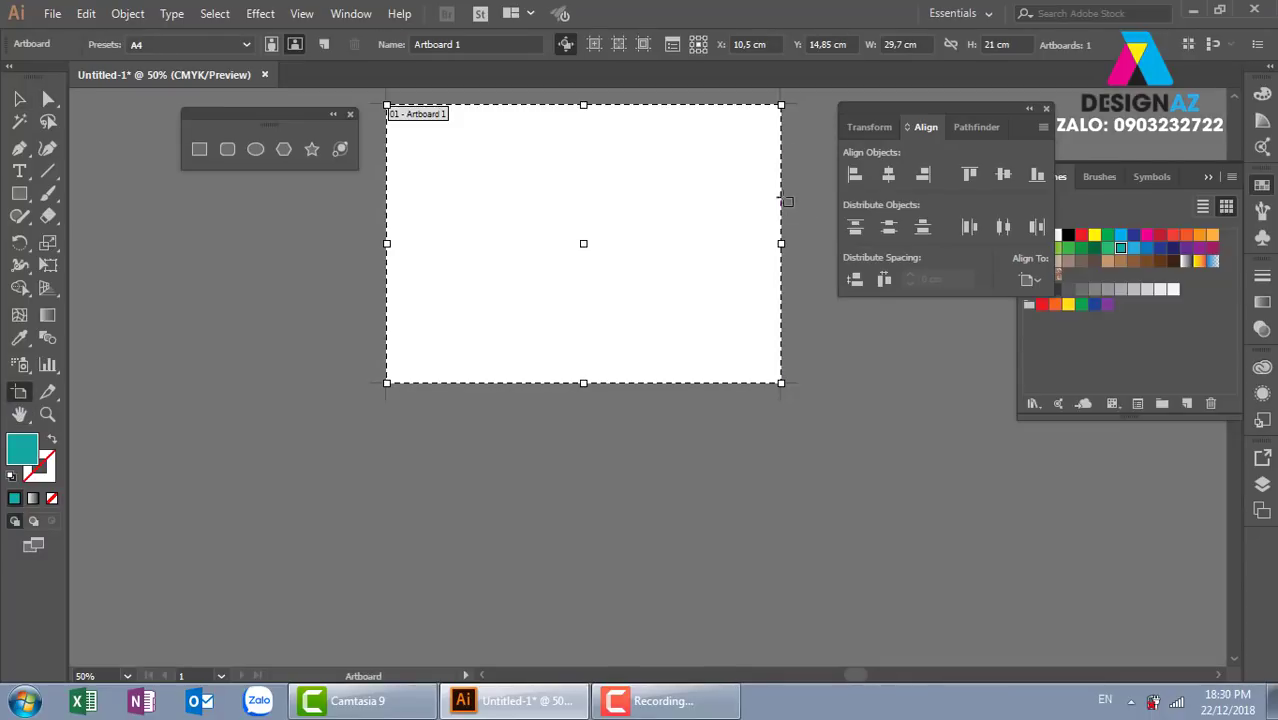
pyautogui.click(273, 46)
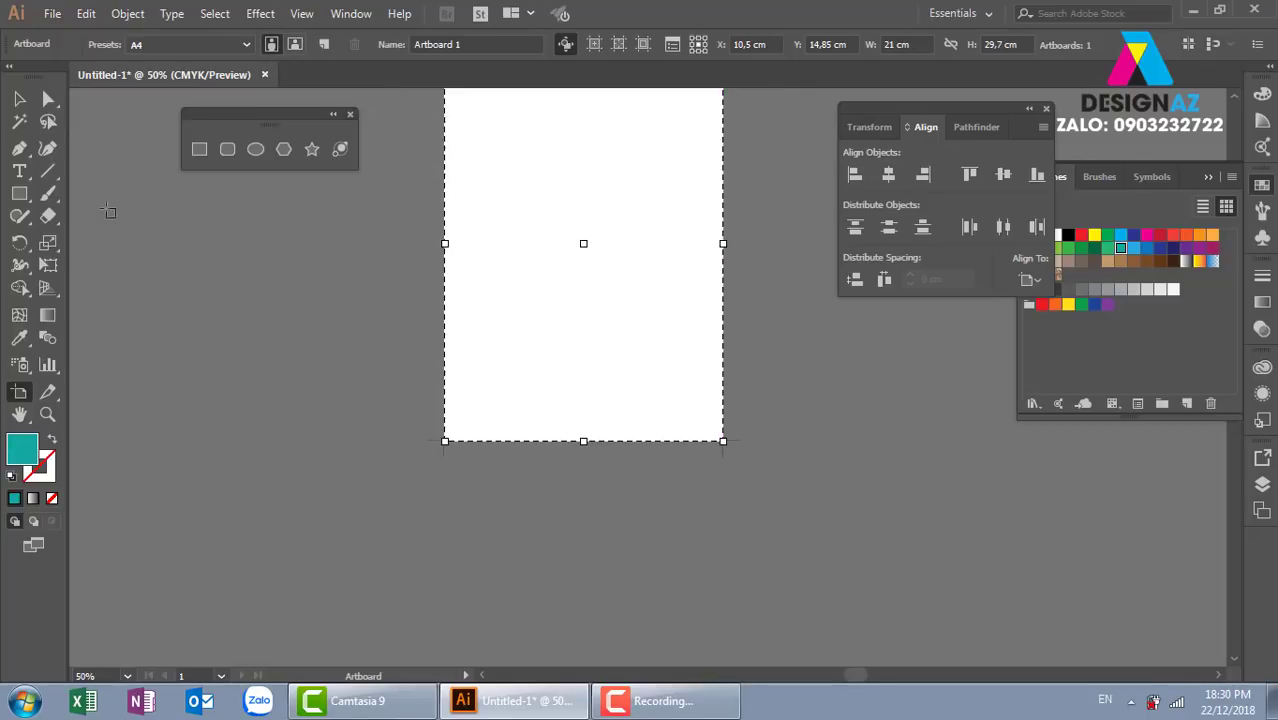
pyautogui.click(19, 98)
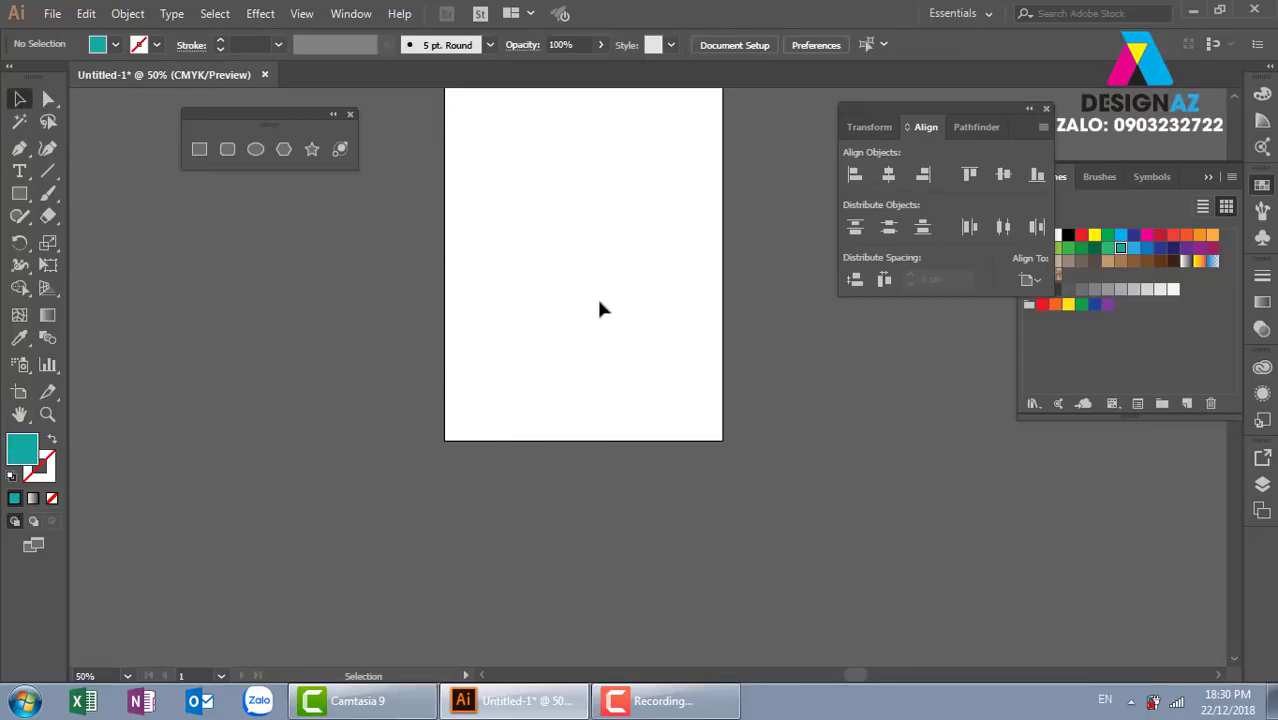
pyautogui.moveTo(590, 258); pyautogui.dragTo(597, 365)
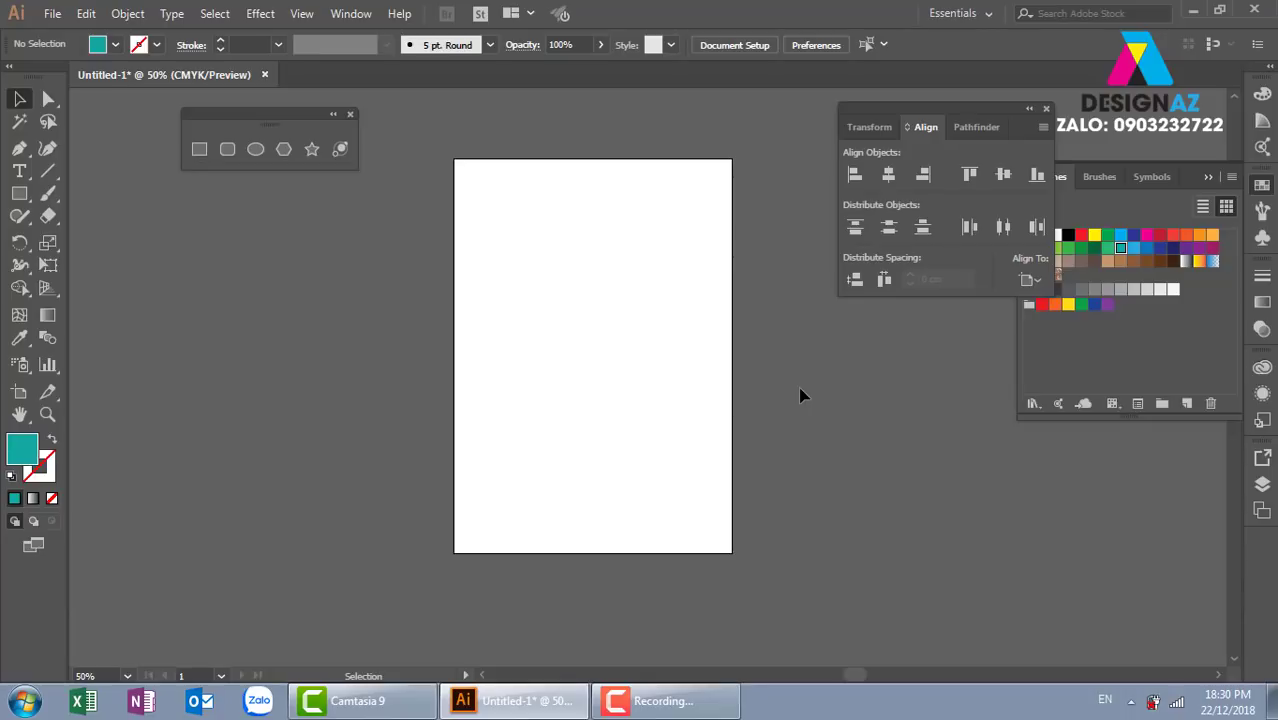
# Step: Draw a rough teal rectangle on the portrait artboard
pyautogui.click(199, 150)
pyautogui.moveTo(511, 230); pyautogui.dragTo(659, 443)
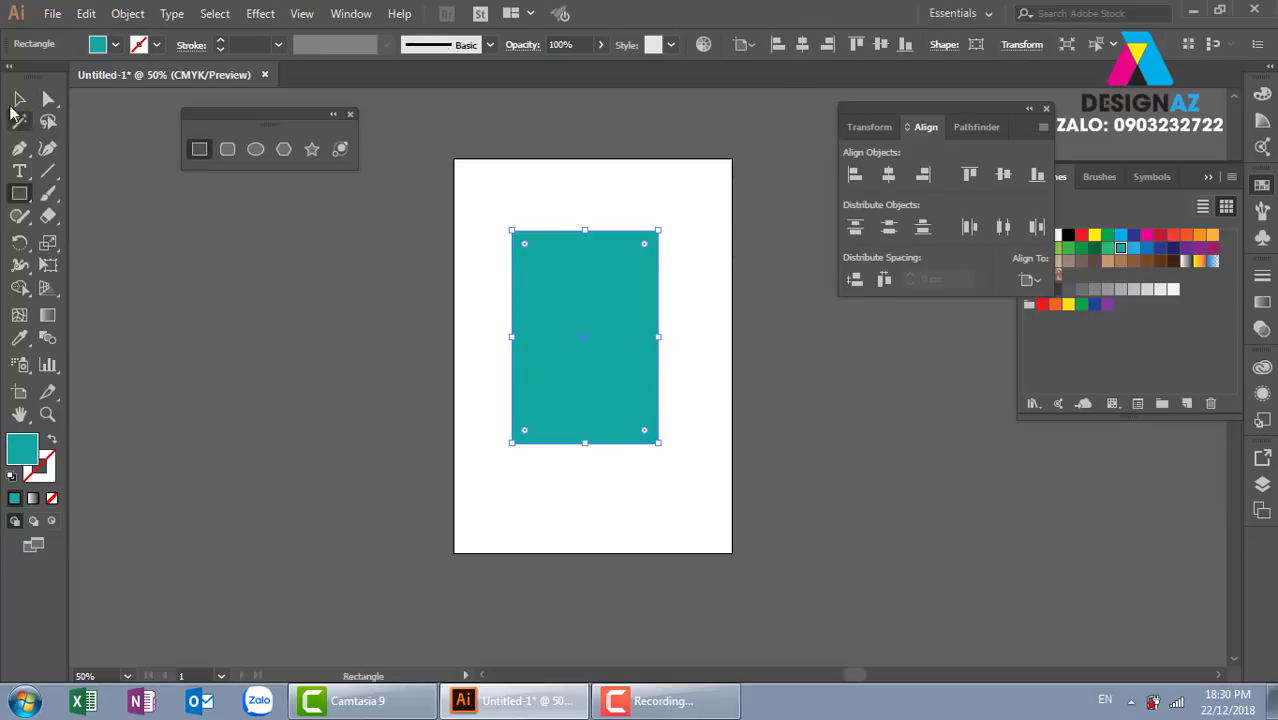
pyautogui.click(18, 100)
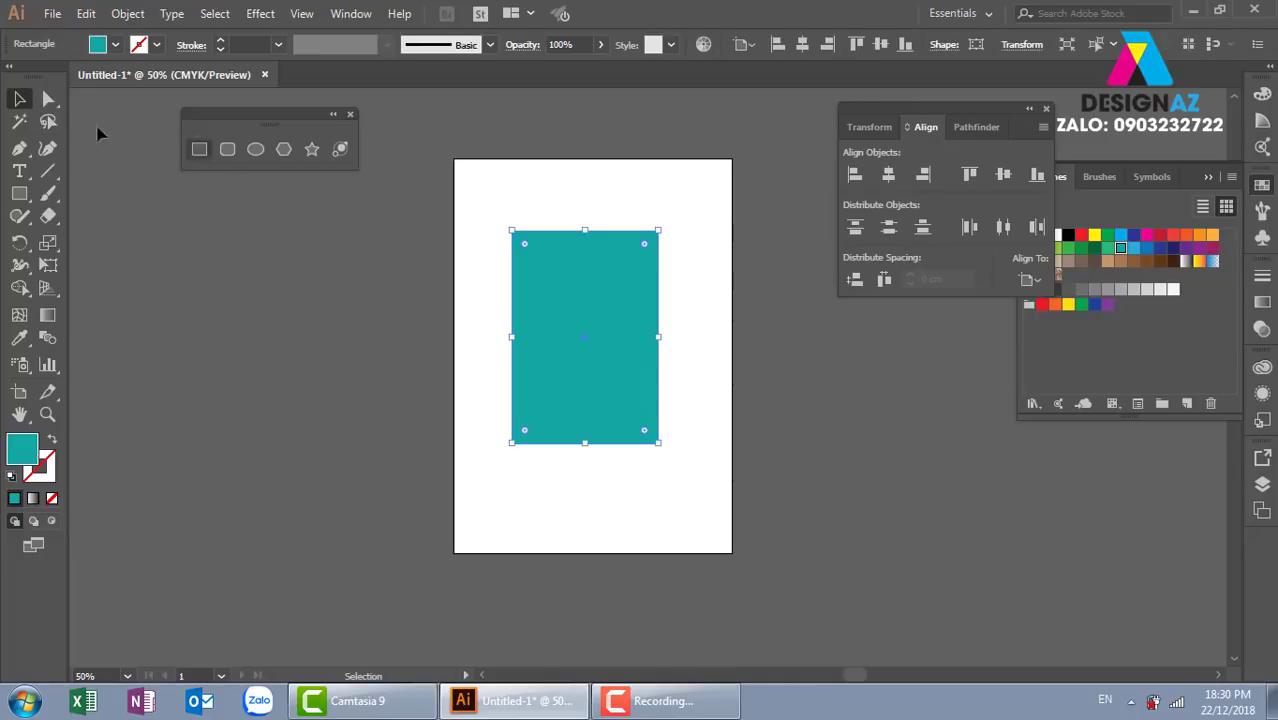
pyautogui.click(48, 98)
# Step: Align the rectangle's top, left, right and bottom anchors to the matching artboard edges
pyautogui.moveTo(471, 212); pyautogui.dragTo(740, 268)
pyautogui.click(666, 47)
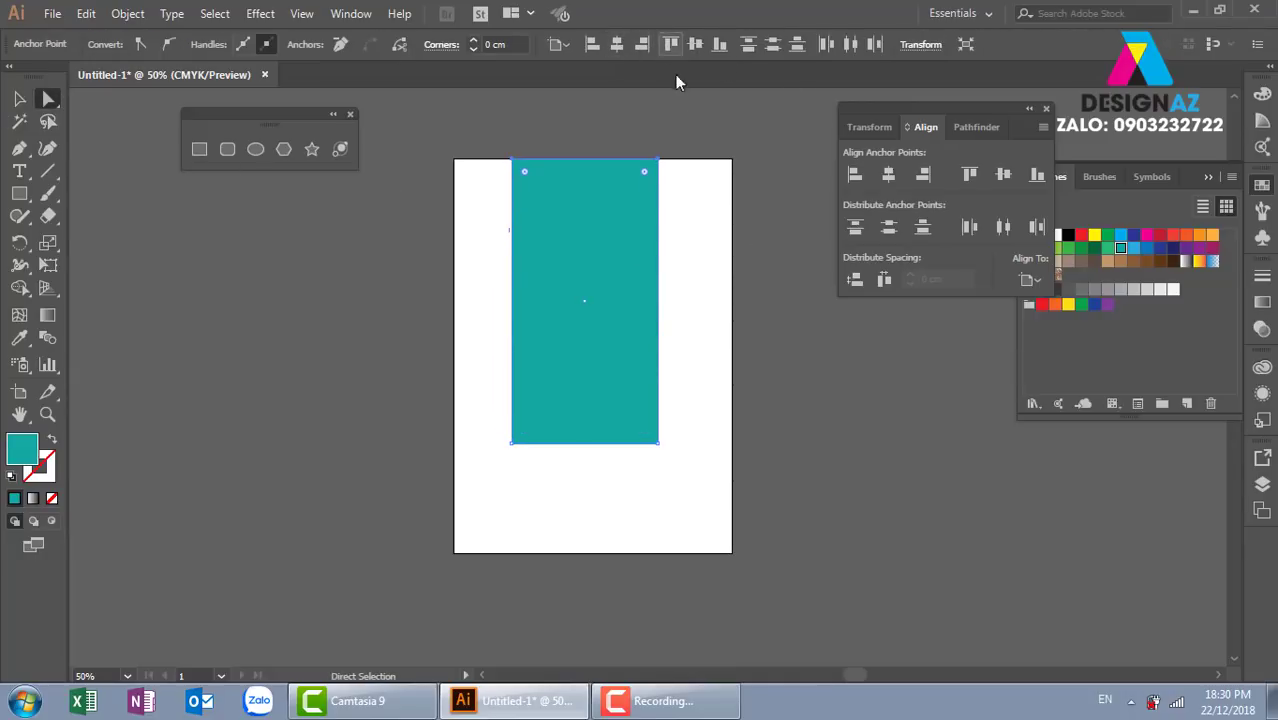
pyautogui.moveTo(482, 150); pyautogui.dragTo(556, 487)
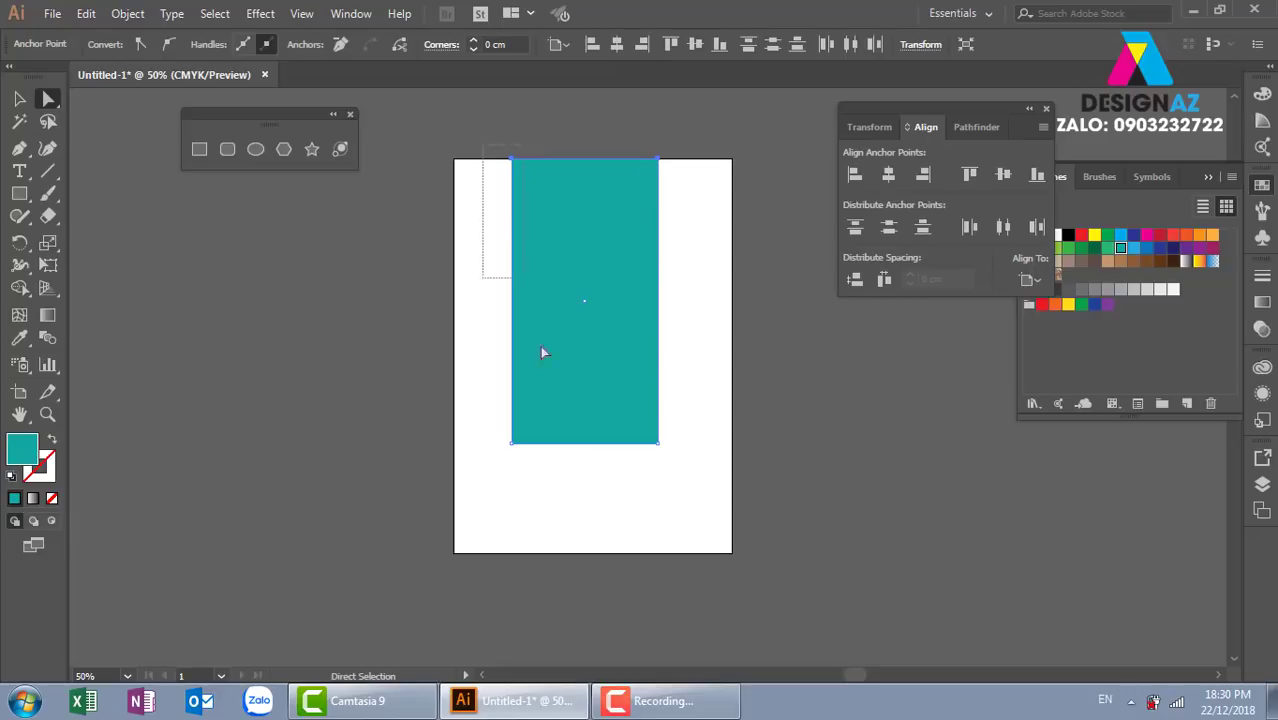
pyautogui.click(592, 44)
pyautogui.moveTo(613, 146); pyautogui.dragTo(697, 508)
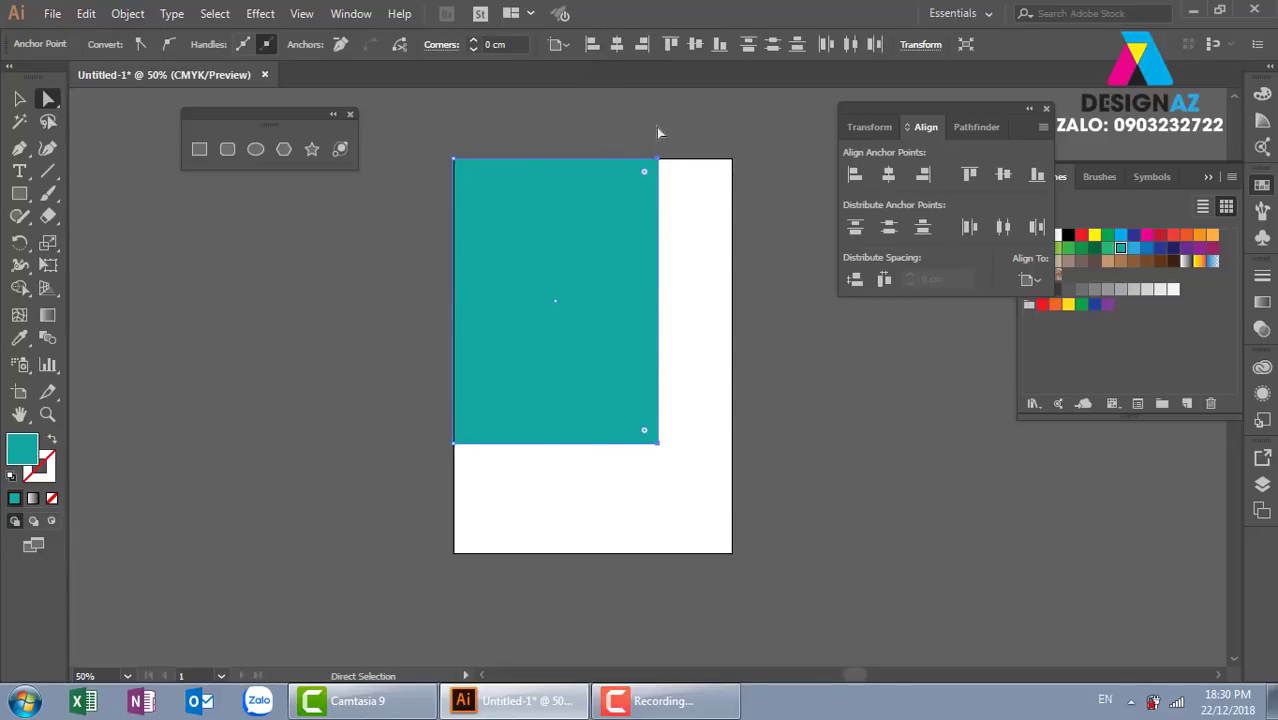
pyautogui.click(645, 47)
pyautogui.moveTo(396, 406); pyautogui.dragTo(780, 446)
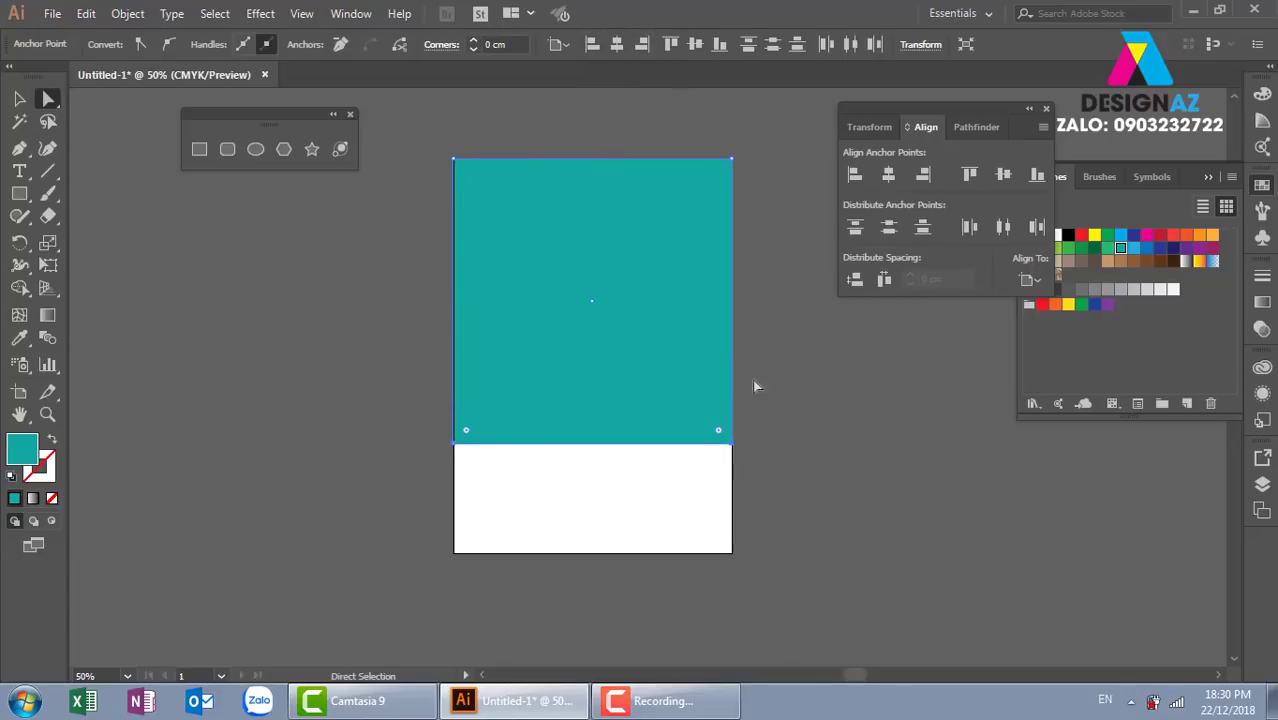
pyautogui.click(718, 44)
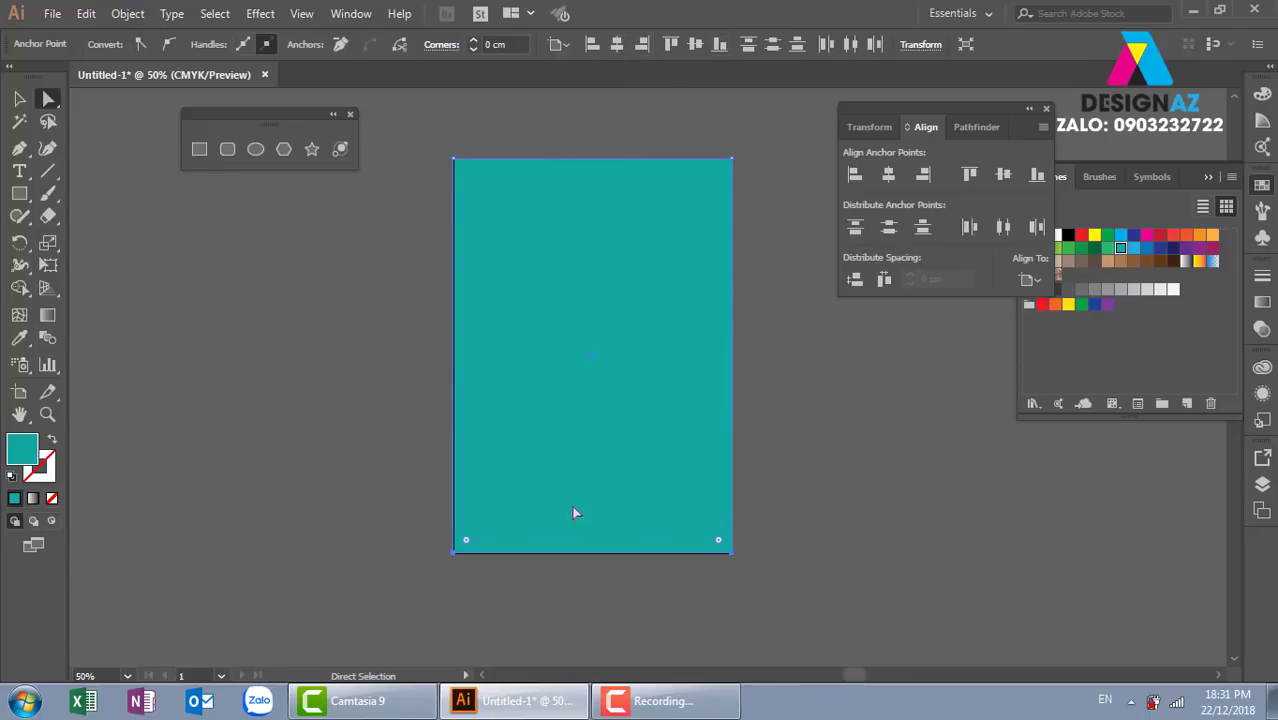
# Step: Select the full-page teal rectangle as a single object
pyautogui.press('v')
pyautogui.click(580, 180)
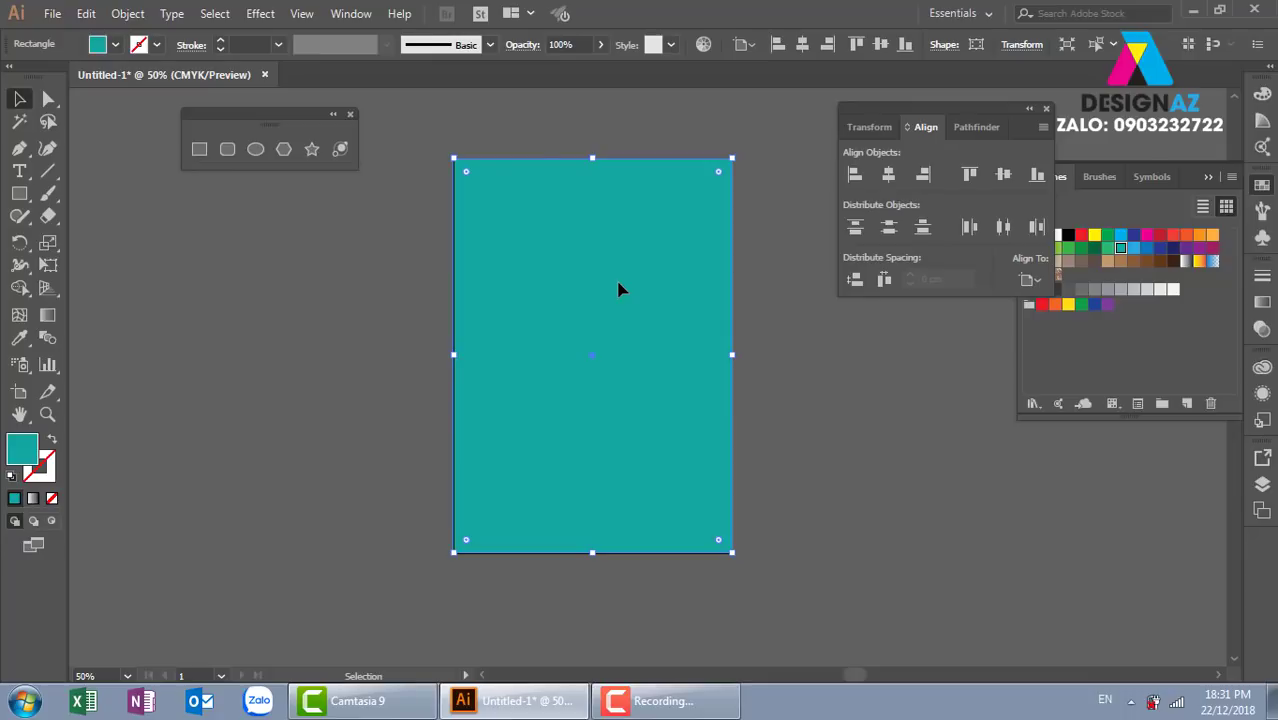
pyautogui.keyDown('shift'); pyautogui.click(630, 194); pyautogui.keyUp('shift')
pyautogui.click(636, 240)
pyautogui.click(799, 393)
pyautogui.click(665, 402)
# Step: Apply a gradient fill and set its end stop to a very dark teal
pyautogui.click(1264, 306)
pyautogui.click(1183, 398)
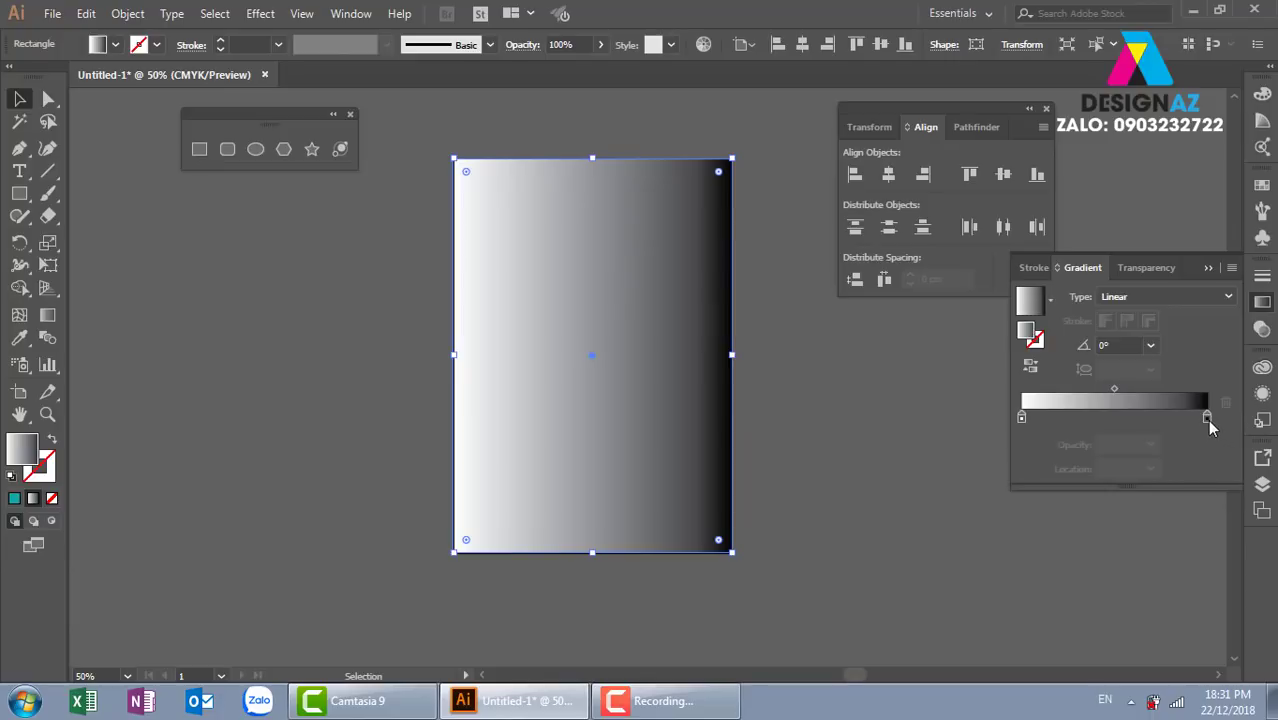
pyautogui.click(1207, 418)
pyautogui.doubleClick(22, 450)
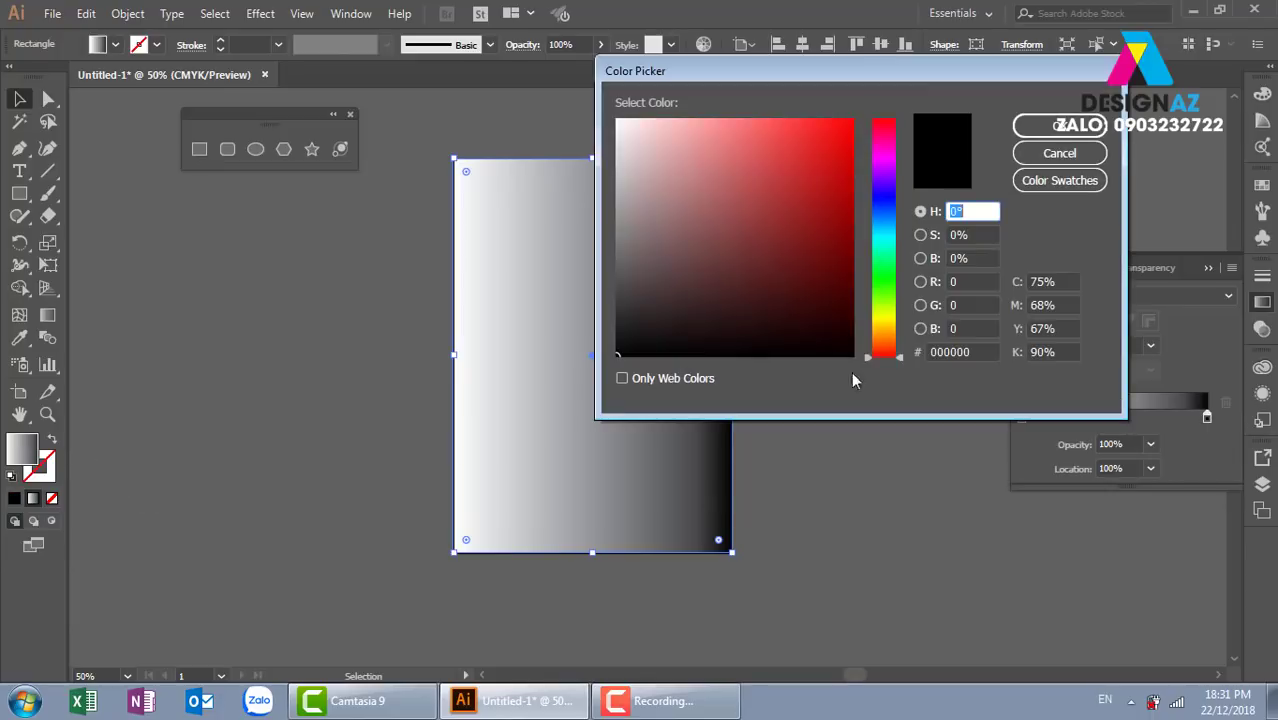
pyautogui.moveTo(880, 218); pyautogui.dragTo(881, 243)
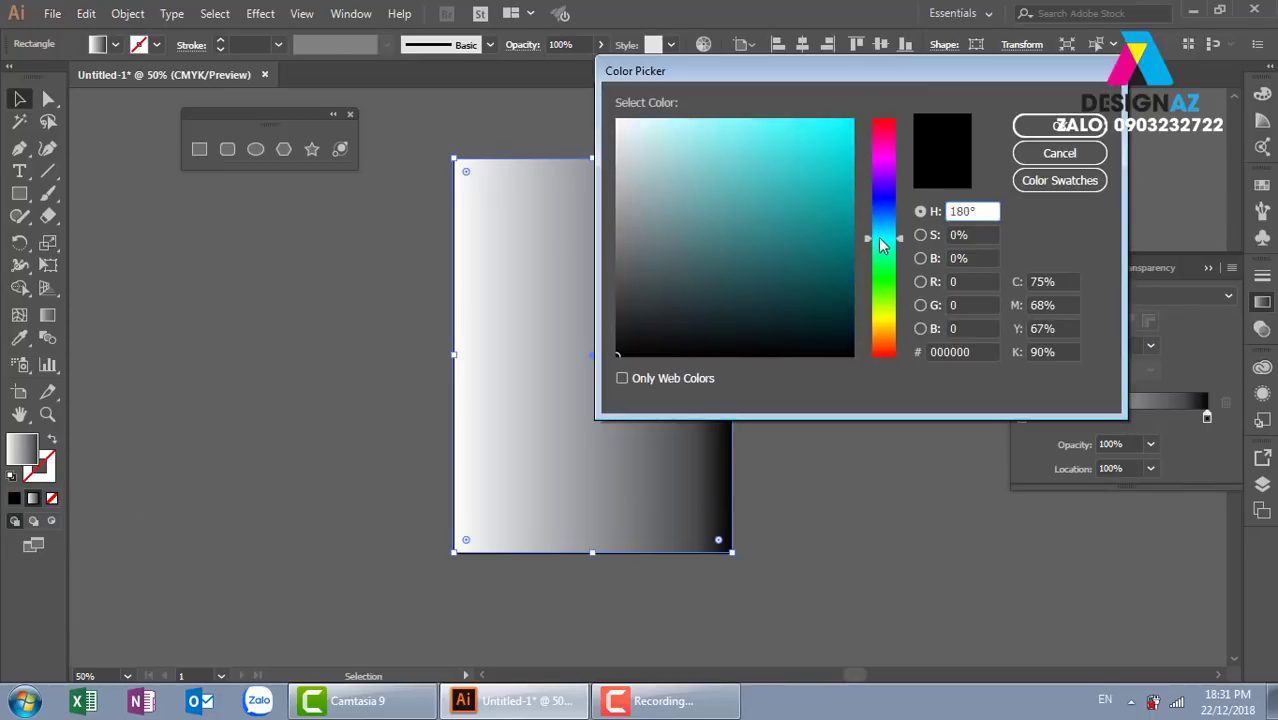
pyautogui.click(849, 330)
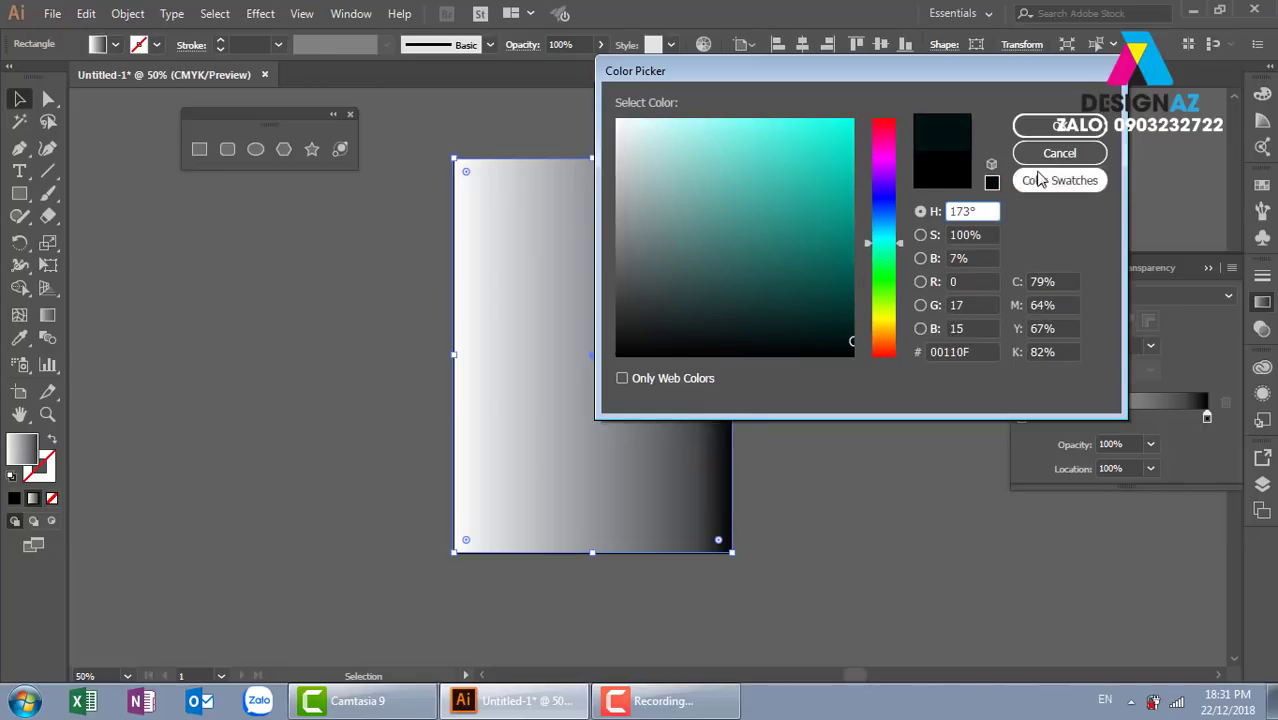
pyautogui.click(1058, 125)
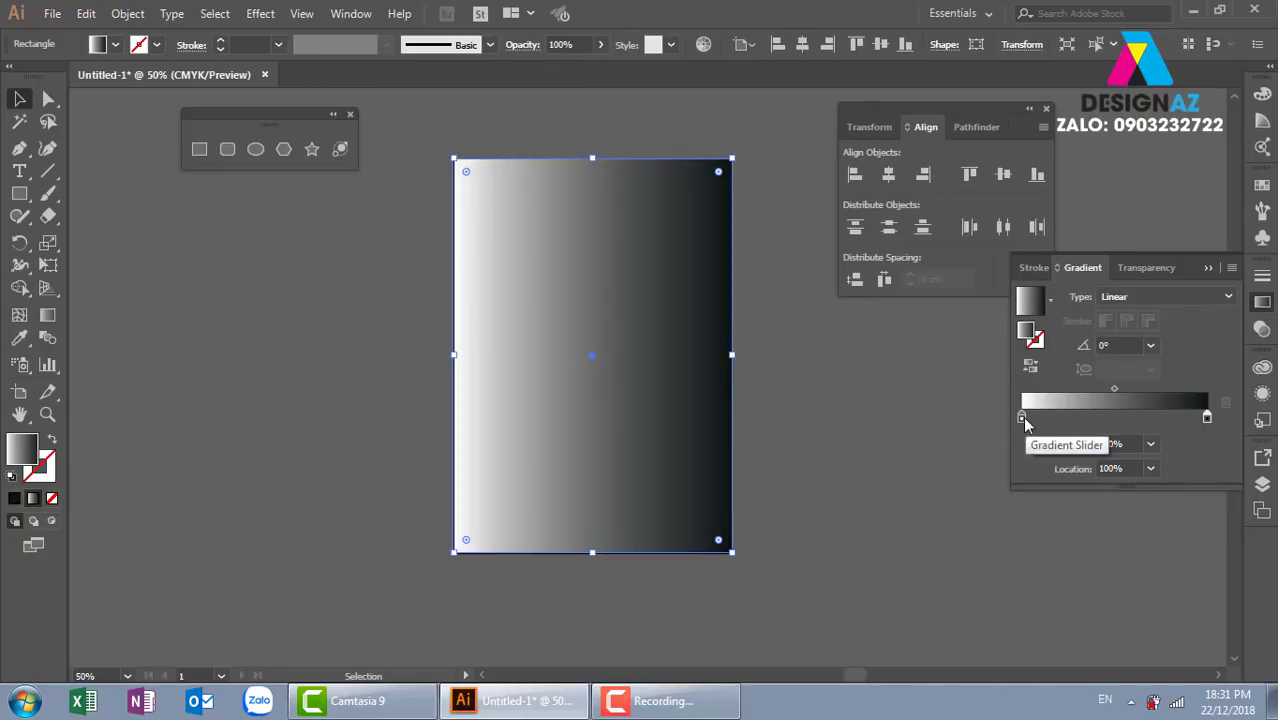
# Step: Set the start stop to dark teal 002621 and change the gradient type to Radial
pyautogui.click(1021, 418)
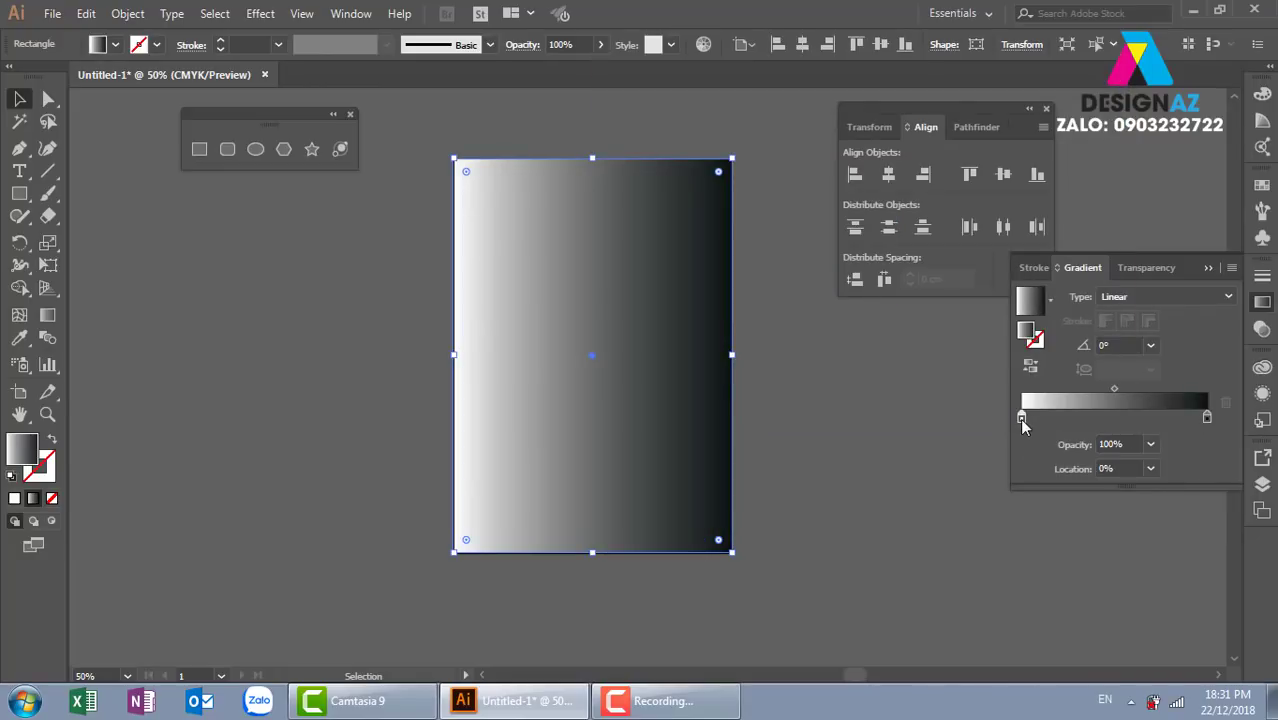
pyautogui.doubleClick(22, 450)
pyautogui.moveTo(893, 258); pyautogui.dragTo(886, 243)
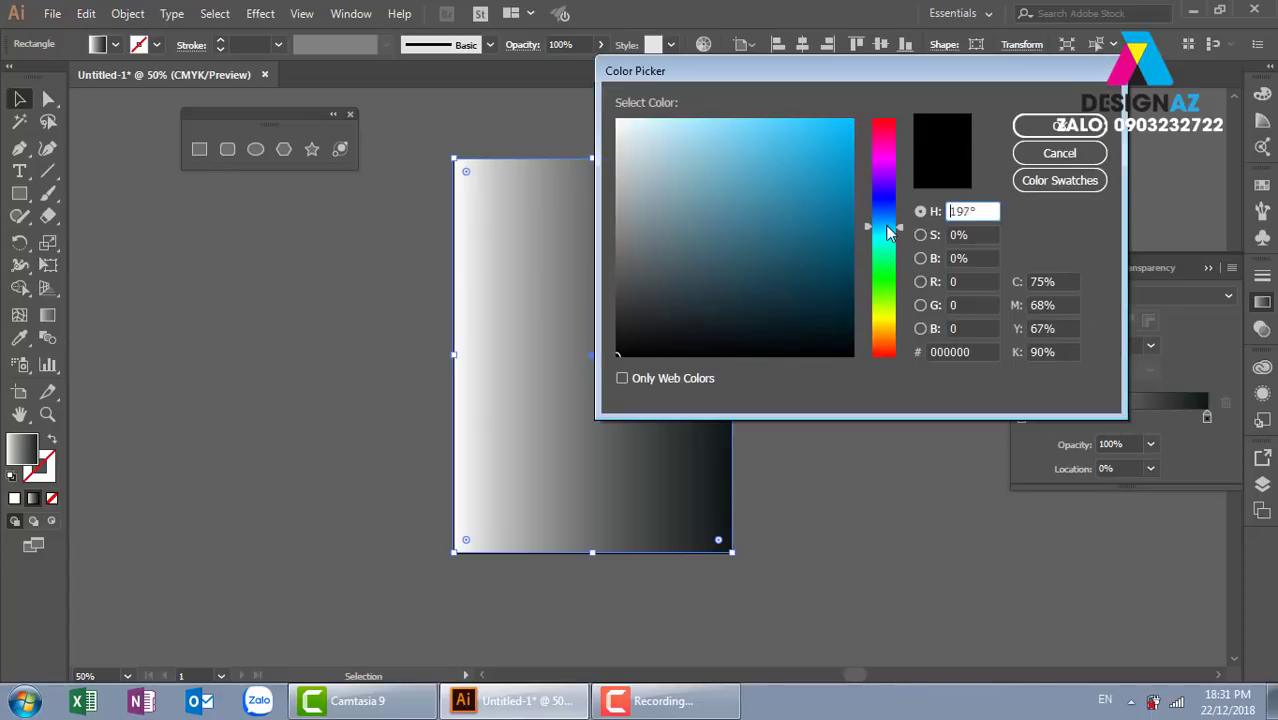
pyautogui.moveTo(854, 312); pyautogui.dragTo(856, 315)
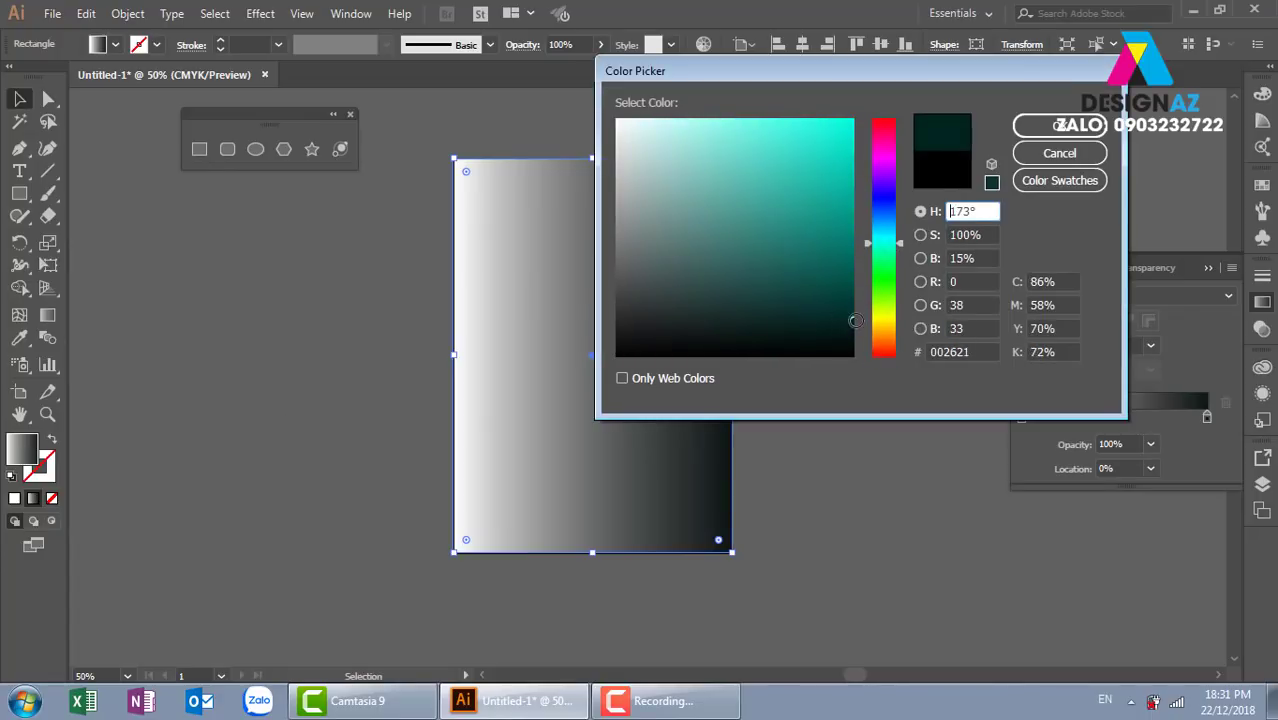
pyautogui.click(1060, 125)
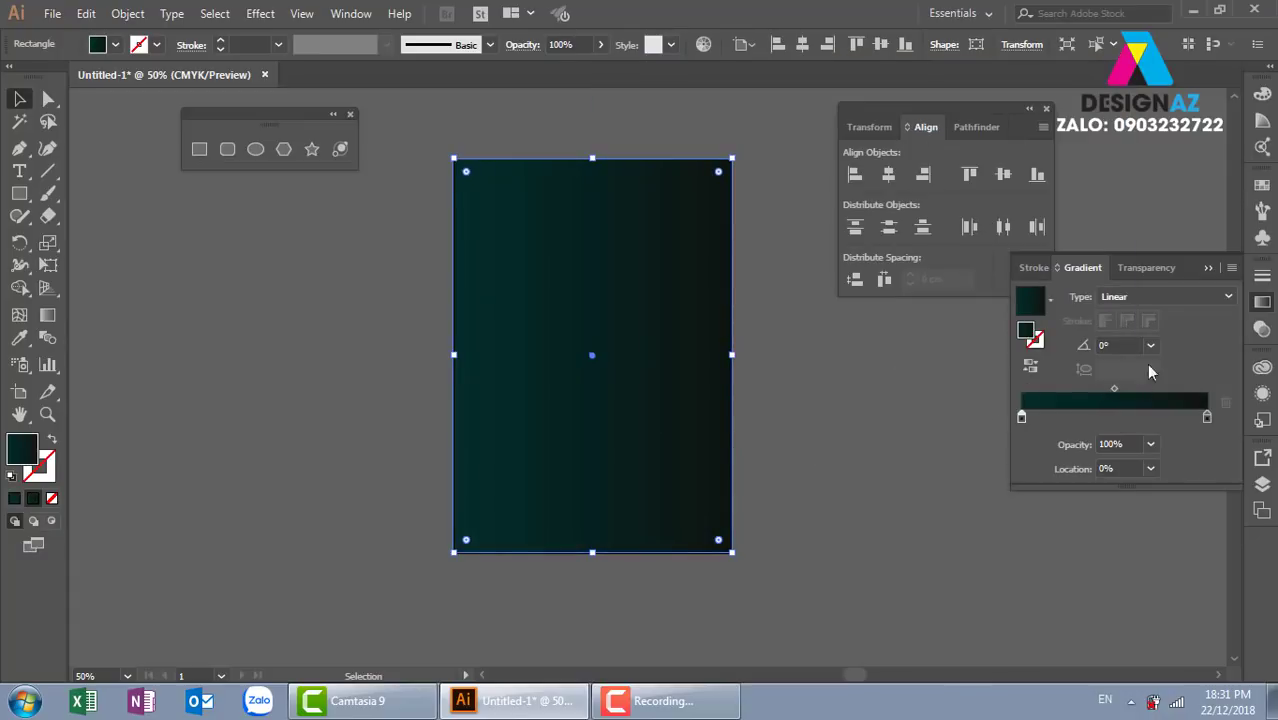
pyautogui.click(1162, 300)
pyautogui.click(1152, 337)
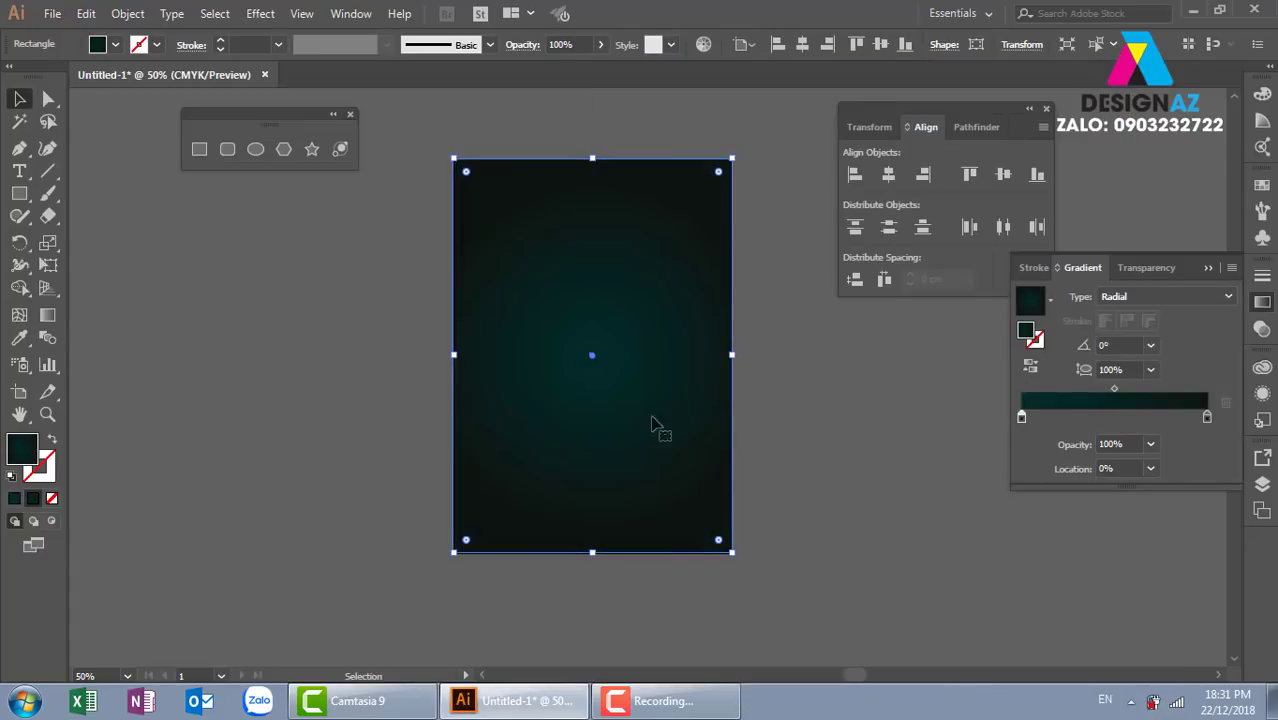
pyautogui.click(875, 425)
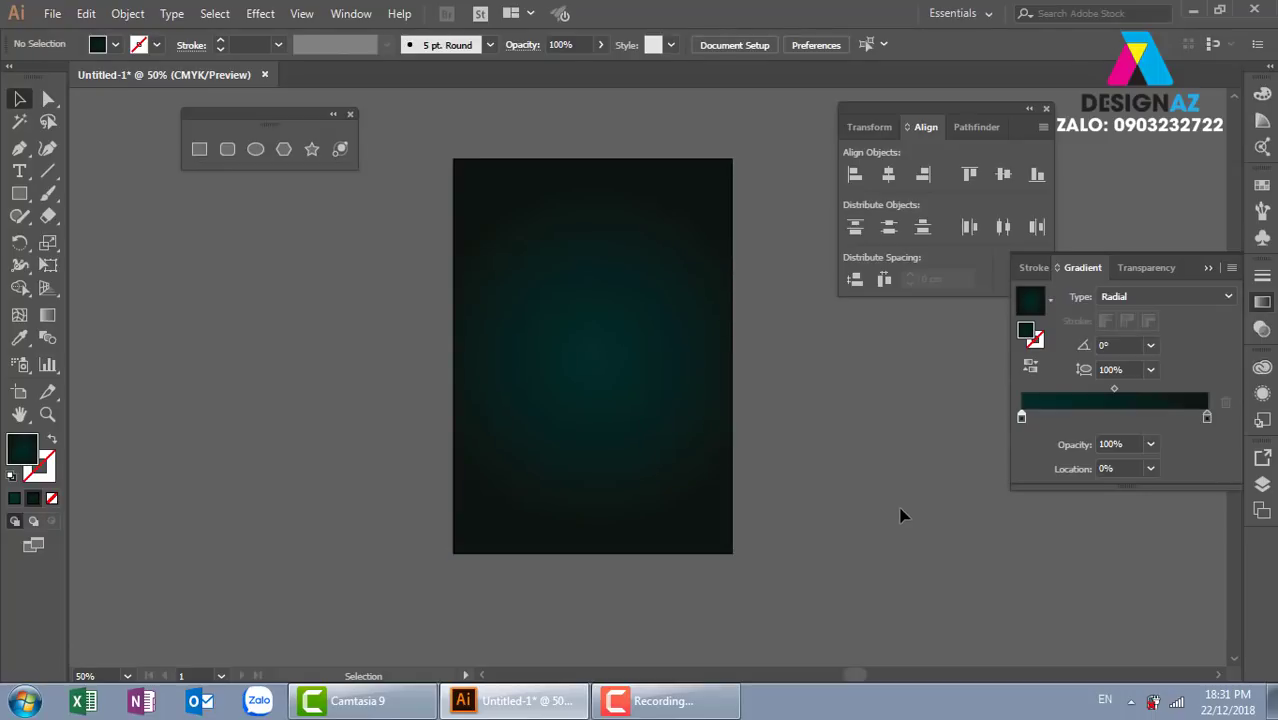
# Step: Zoom to 66.67% and draw a small square on the pasteboard left of the artboard
pyautogui.hotkey('ctrl', '+')
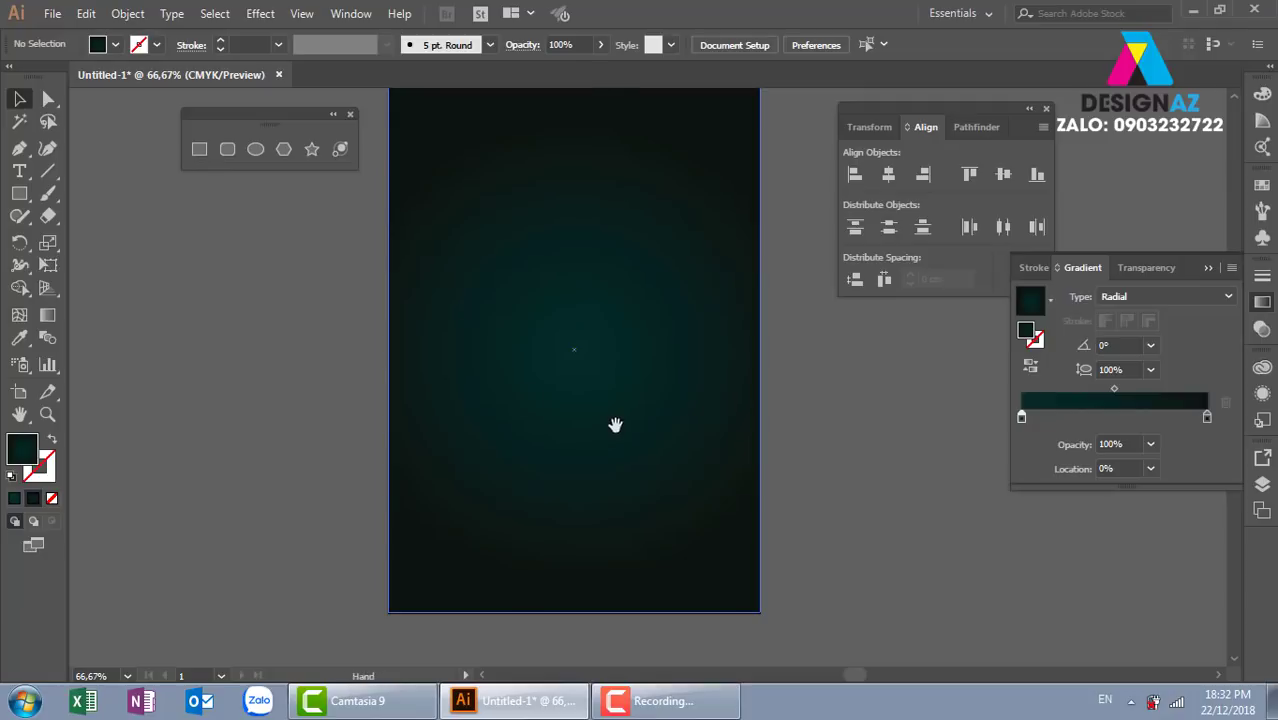
pyautogui.moveTo(534, 257); pyautogui.dragTo(574, 330)
pyautogui.click(19, 194)
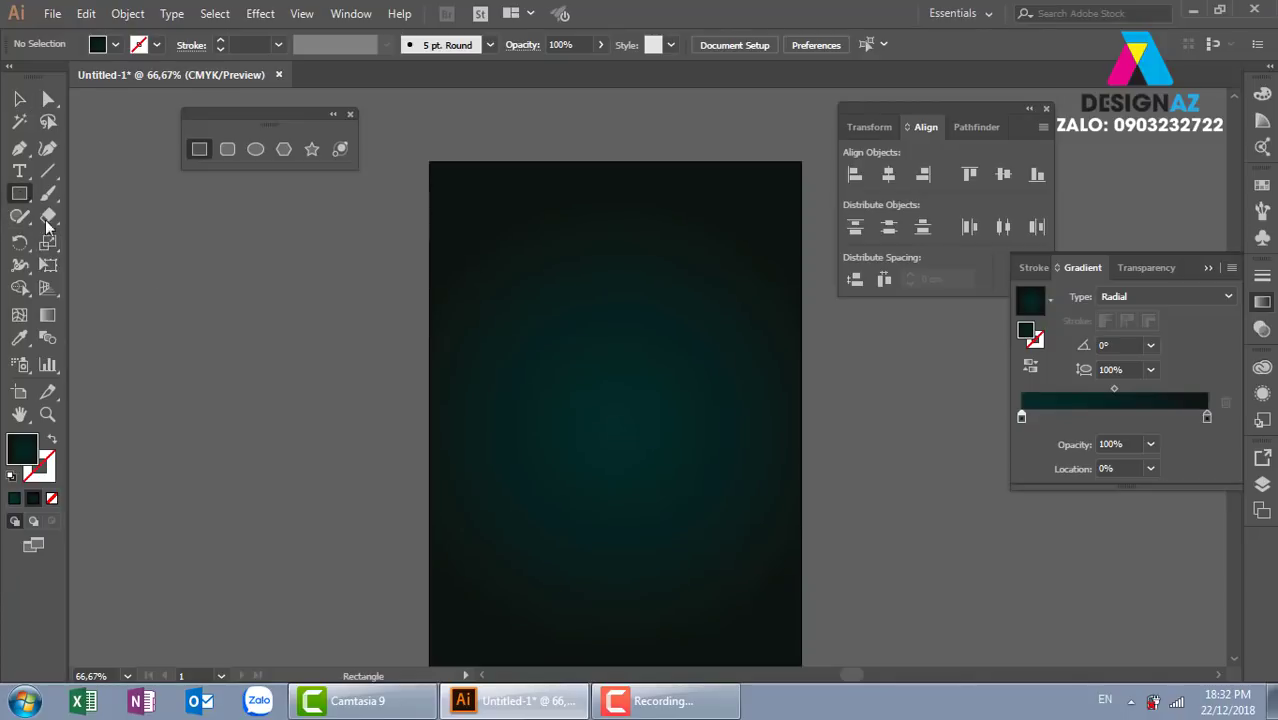
pyautogui.moveTo(222, 297); pyautogui.dragTo(272, 345)
pyautogui.click(19, 98)
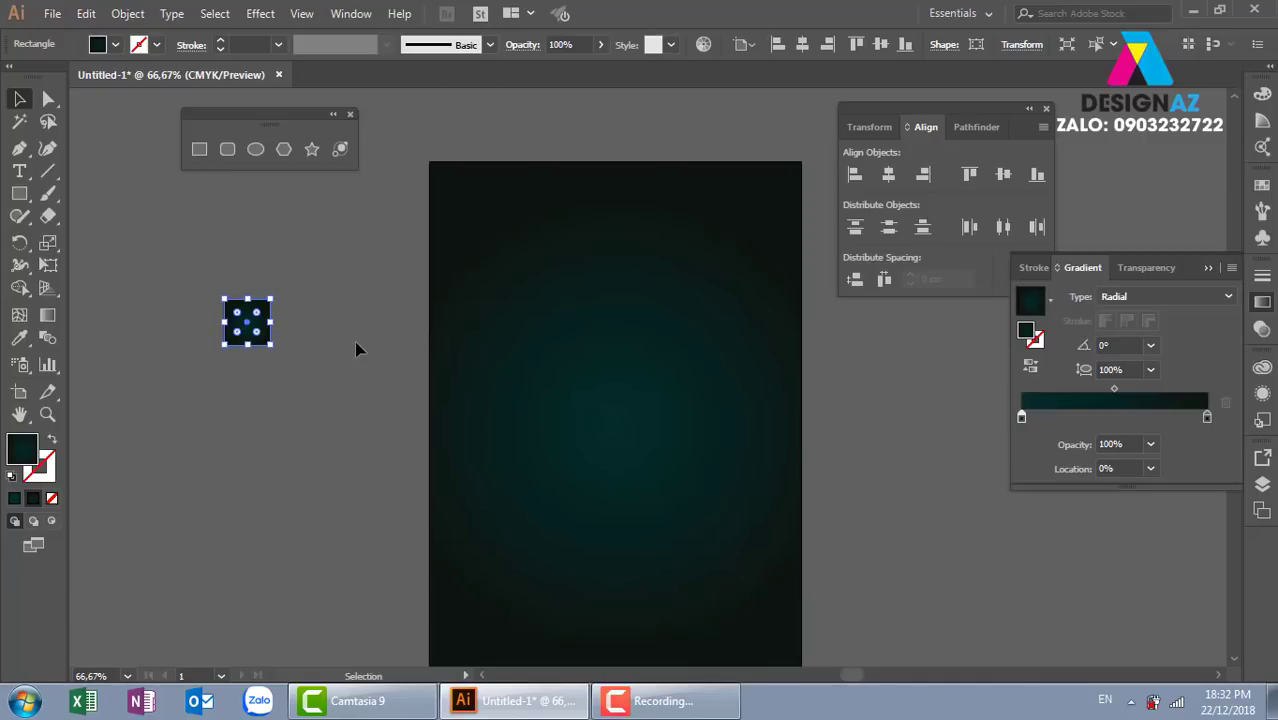
# Step: Fill the small square with orange from the swatches
pyautogui.click(270, 446)
pyautogui.click(252, 322)
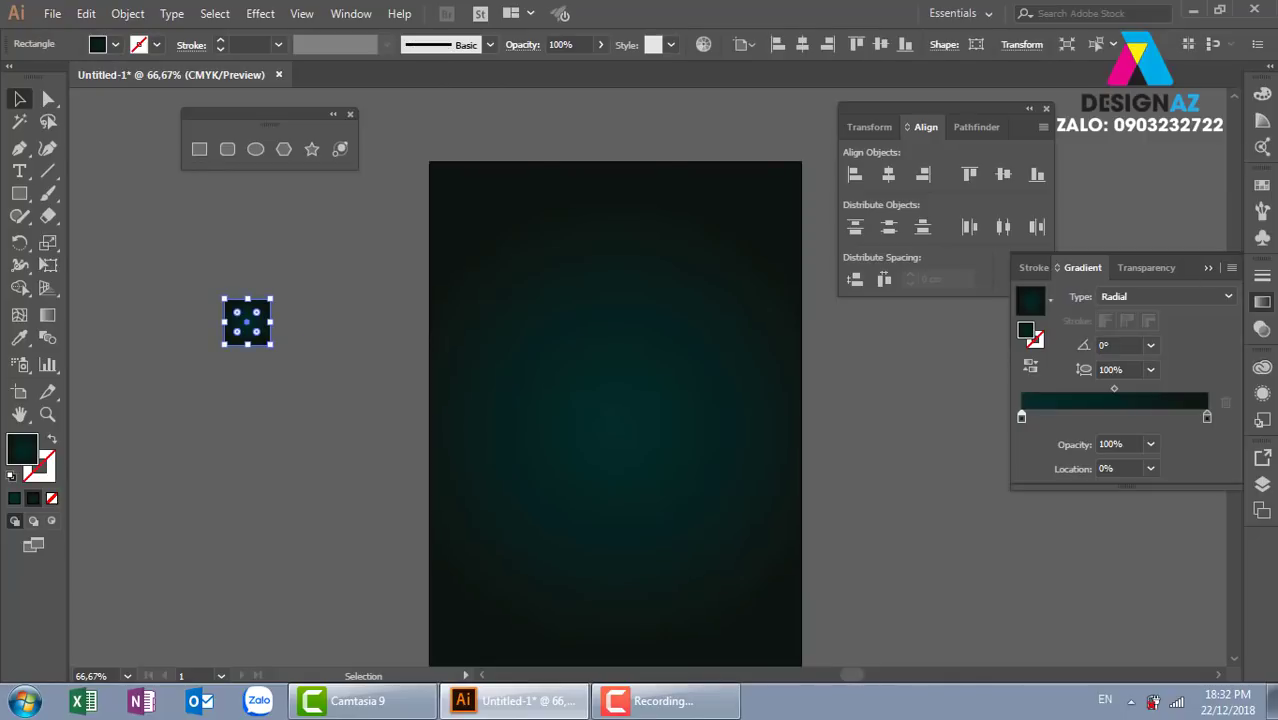
pyautogui.click(1262, 186)
pyautogui.click(1199, 234)
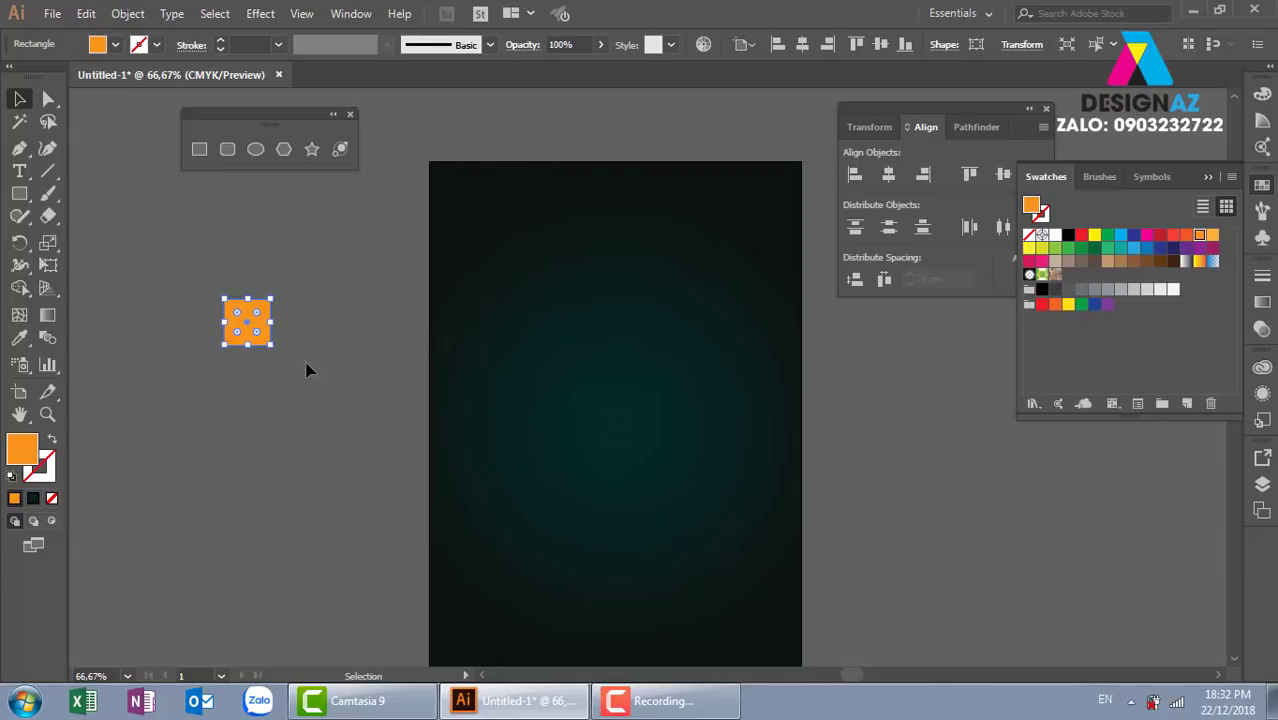
pyautogui.click(337, 390)
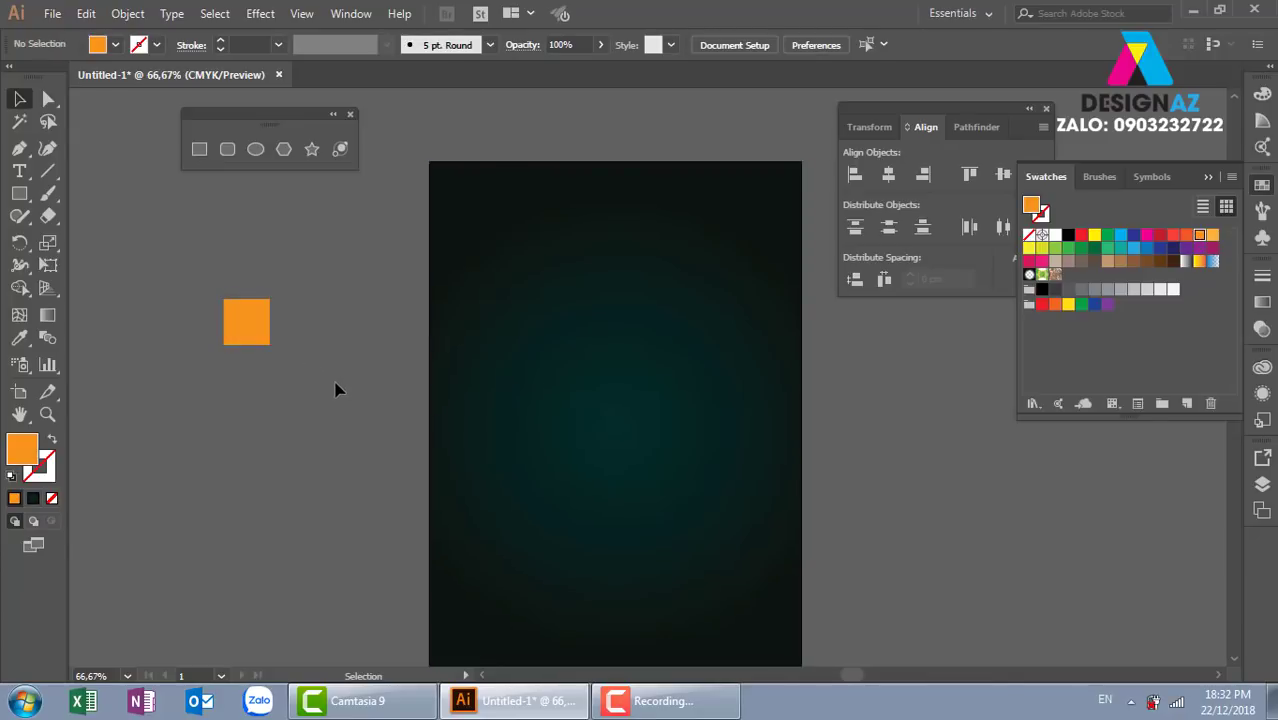
pyautogui.click(242, 336)
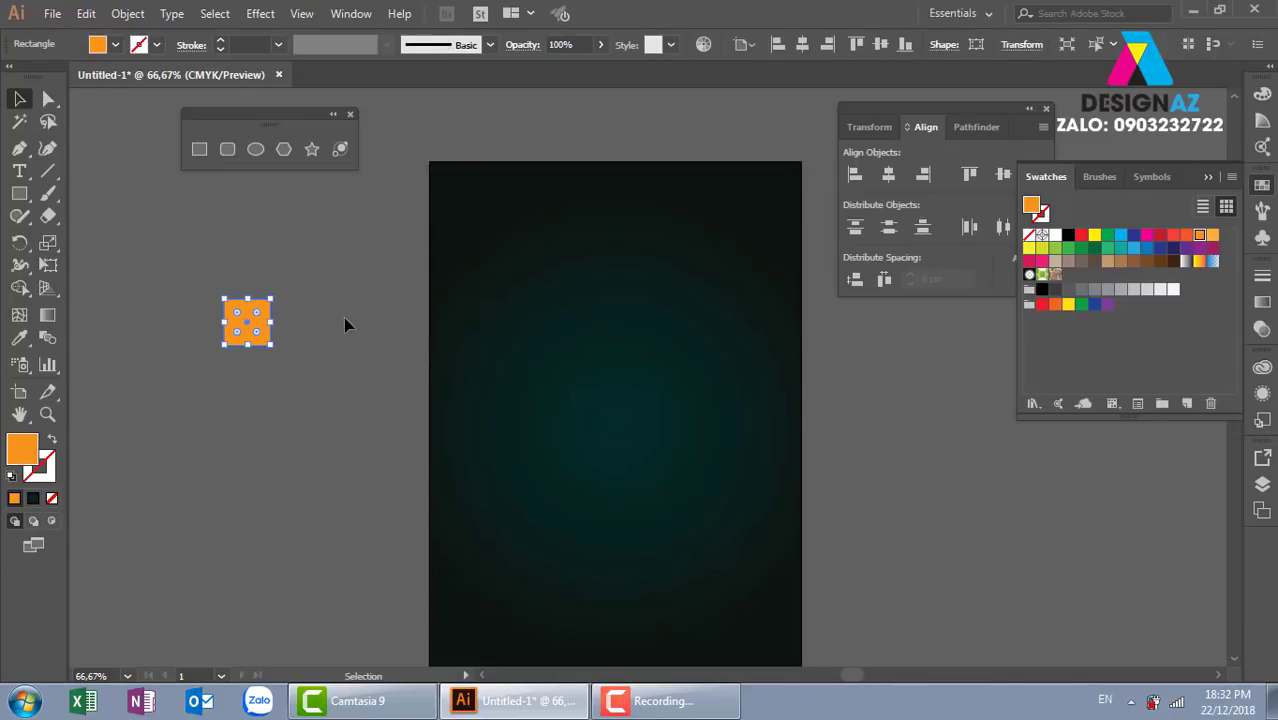
# Step: Align the orange square to the dark background's top-left corner
pyautogui.click(343, 380)
pyautogui.click(265, 340)
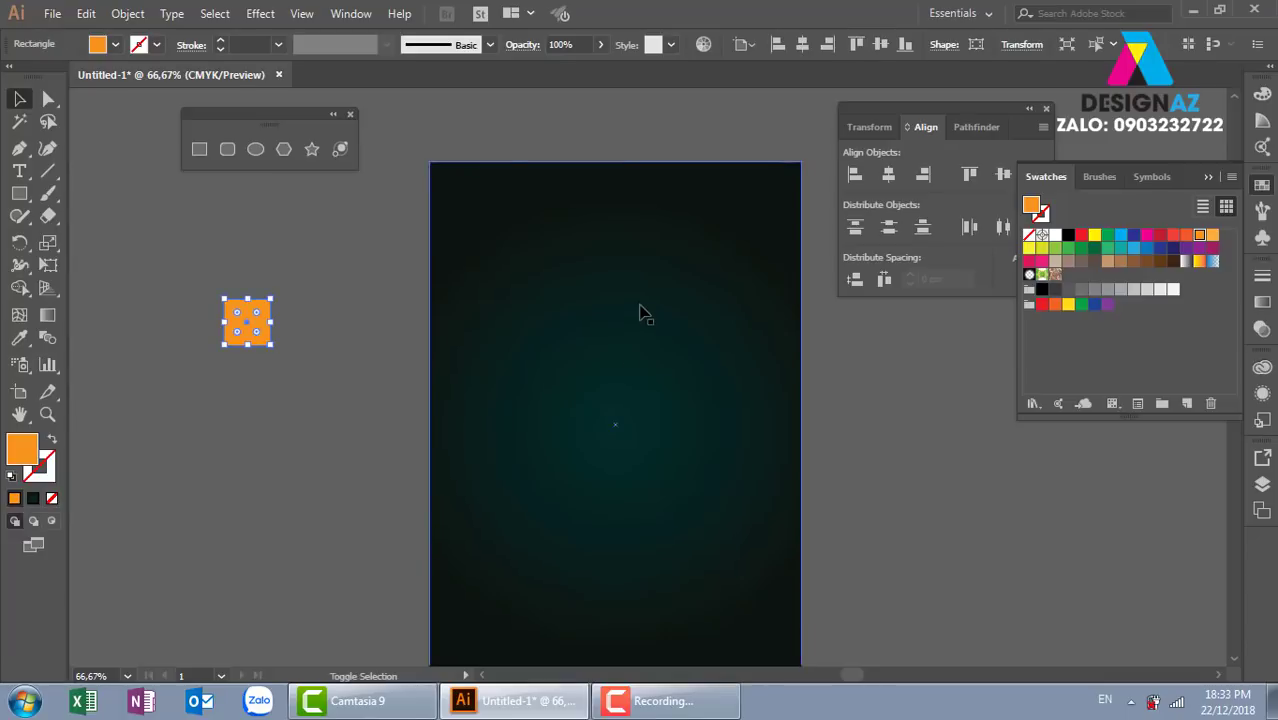
pyautogui.keyDown('shift'); pyautogui.click(675, 417); pyautogui.keyUp('shift')
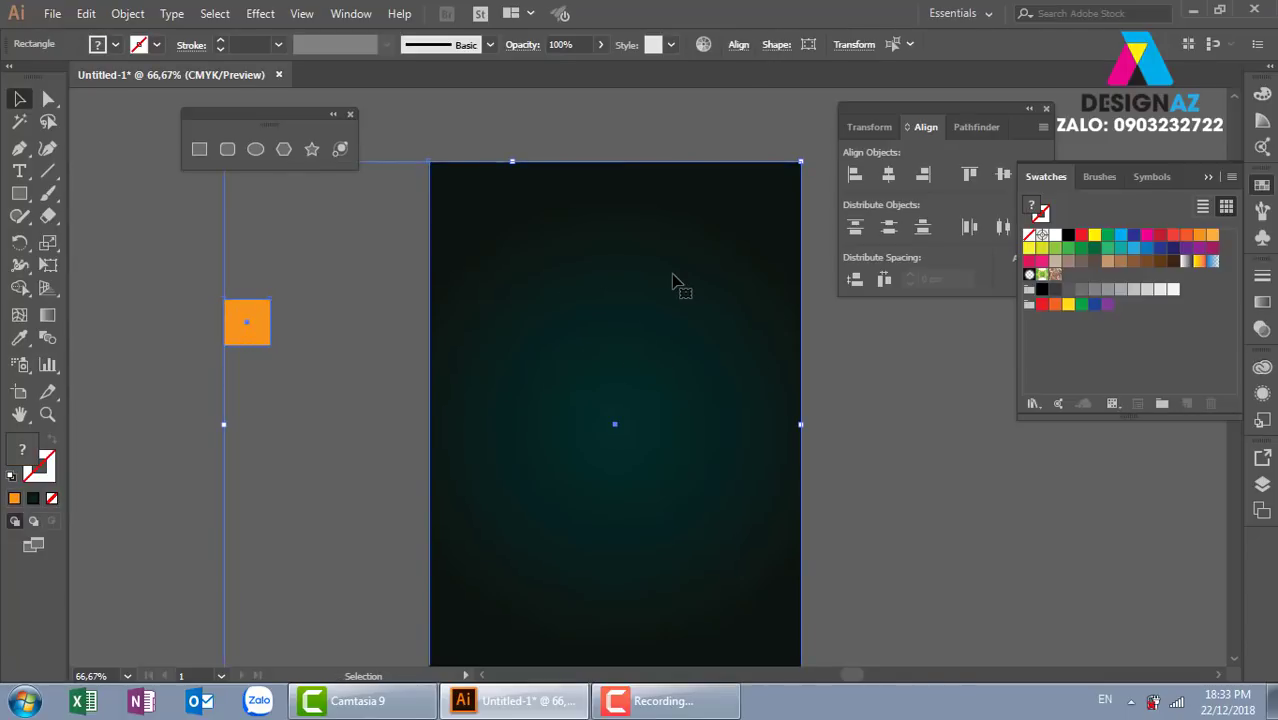
pyautogui.click(969, 174)
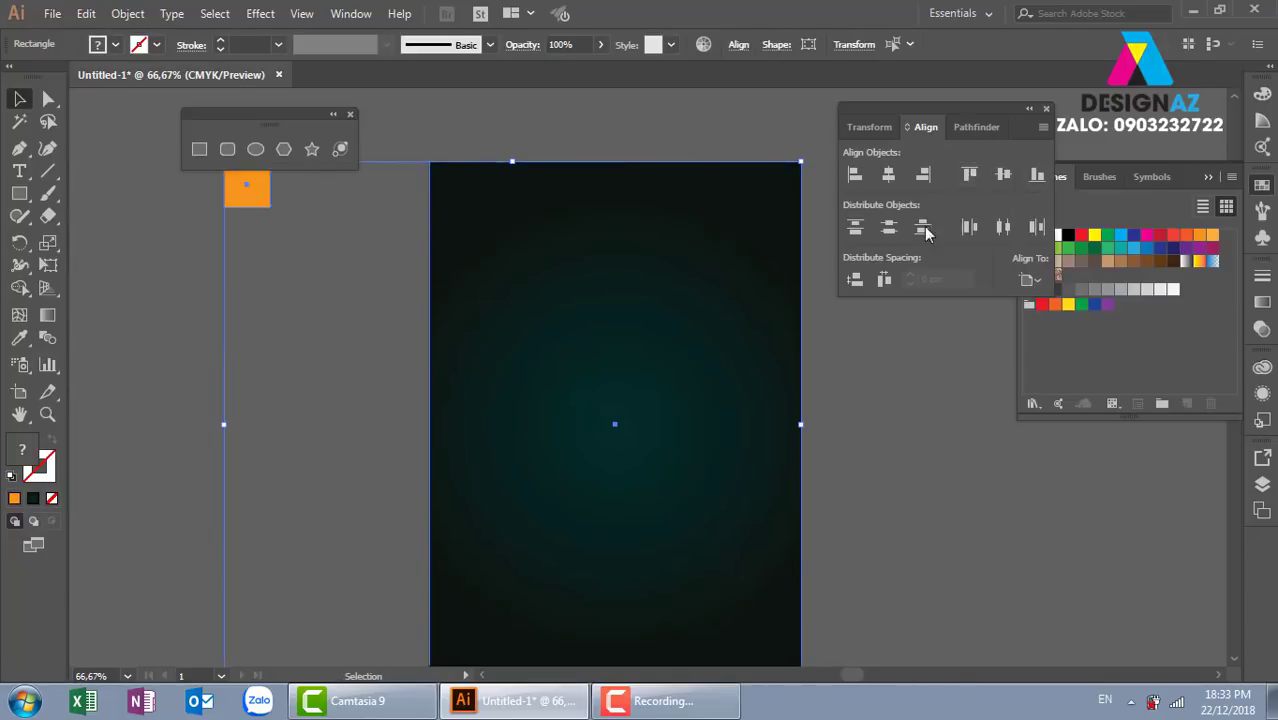
pyautogui.click(854, 174)
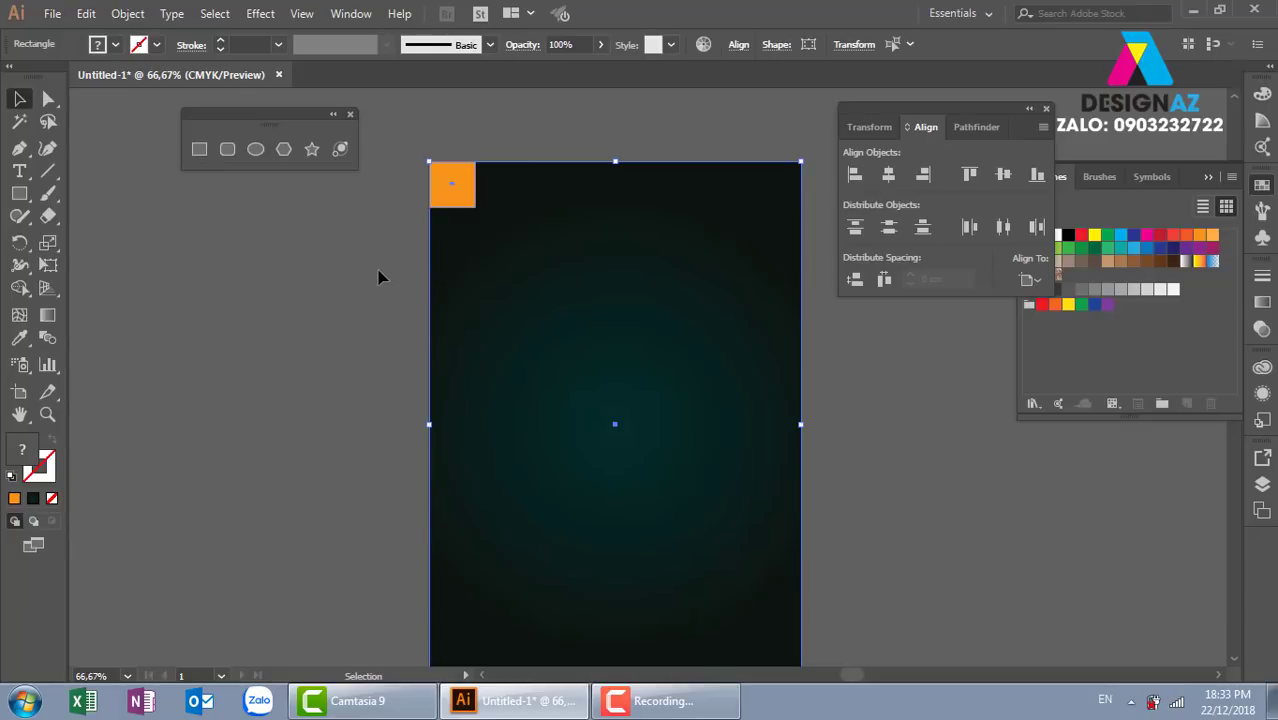
# Step: Align an orange square to the background's right edge and select the top-right copy
pyautogui.click(568, 148)
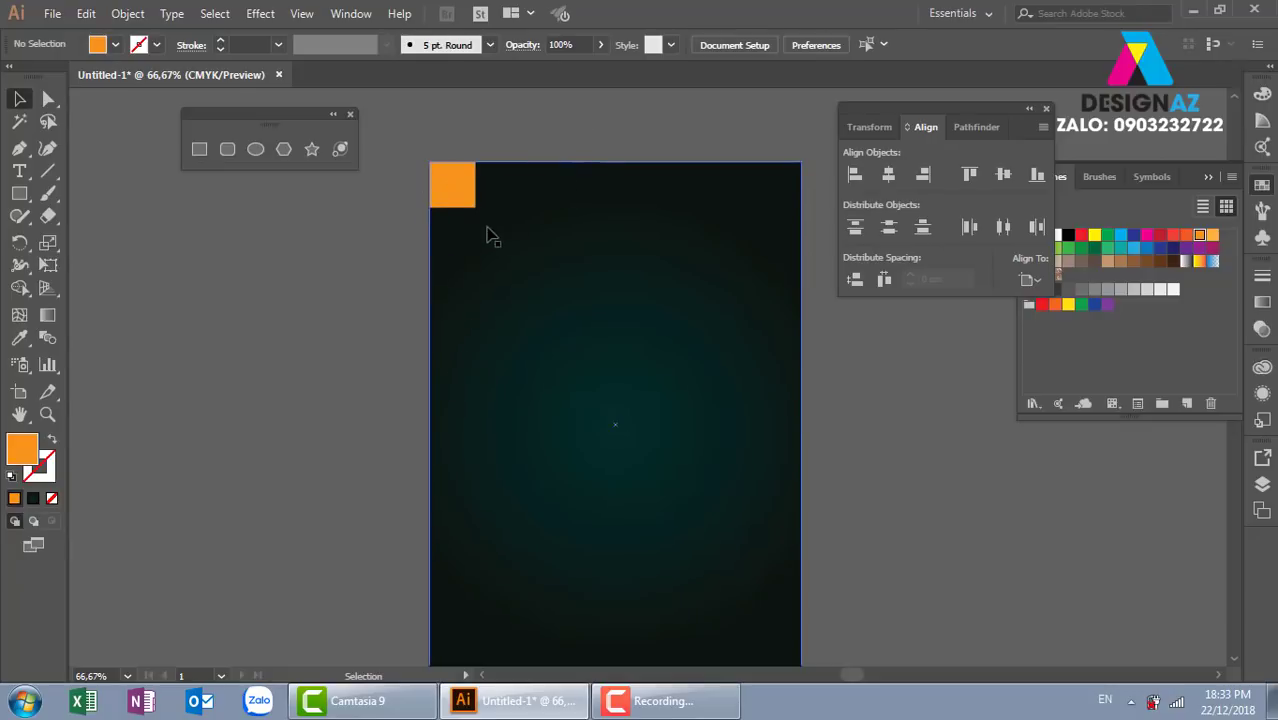
pyautogui.click(453, 184)
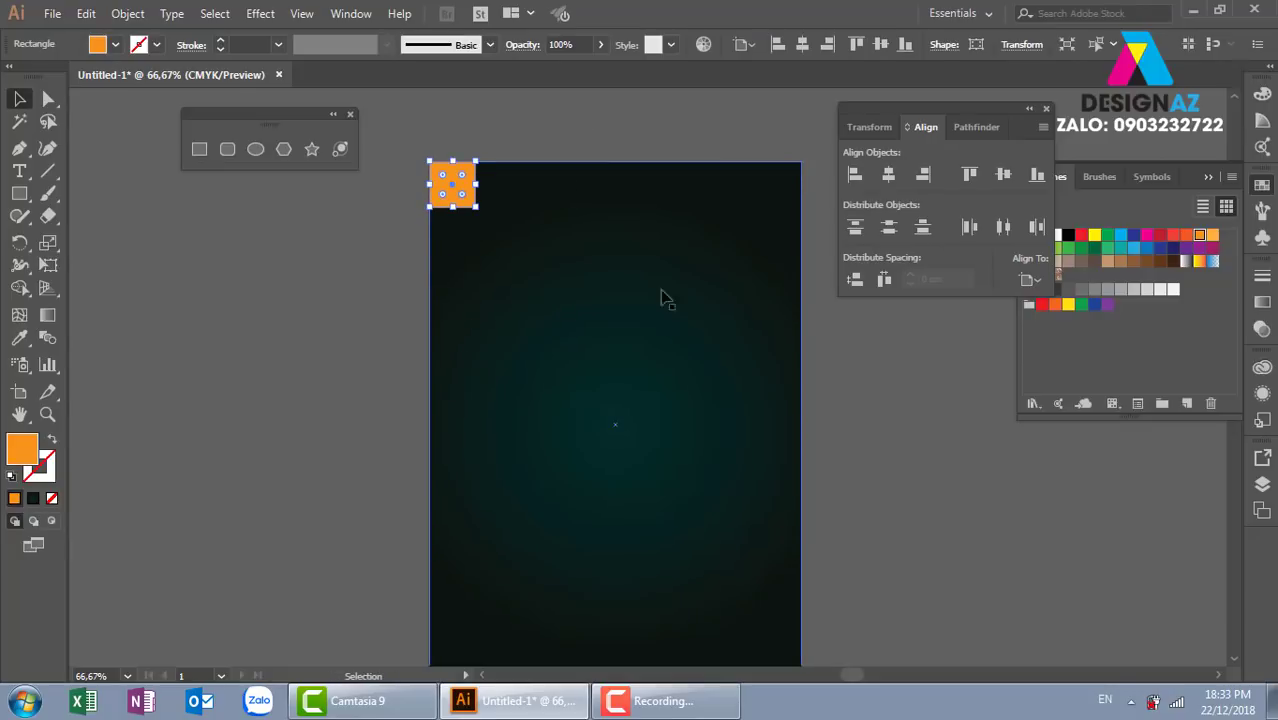
pyautogui.press('v')
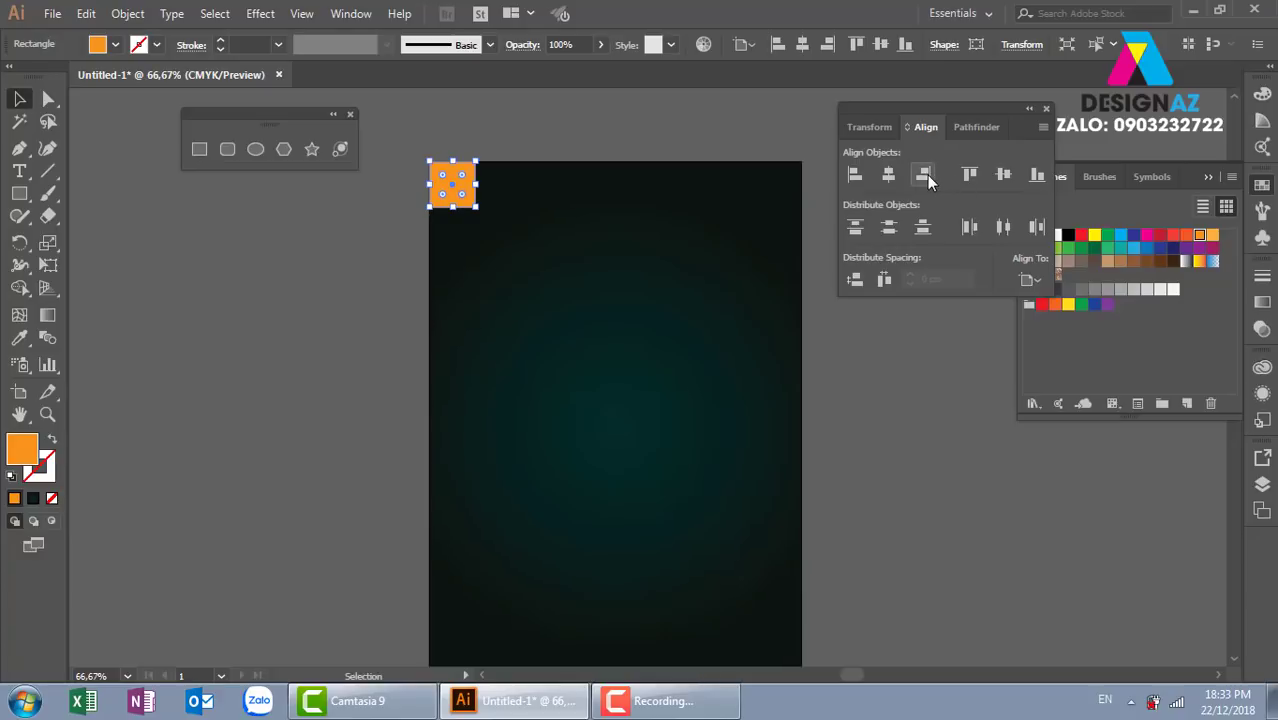
pyautogui.click(925, 175)
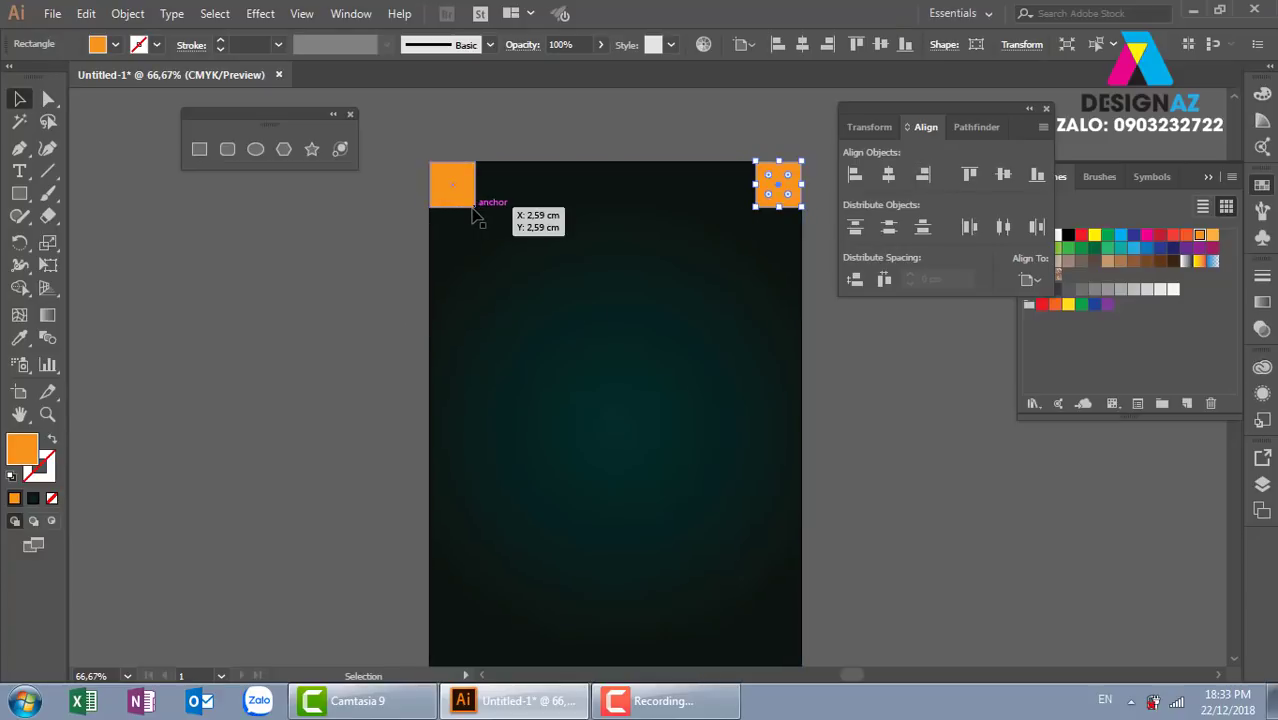
pyautogui.click(712, 131)
pyautogui.click(775, 183)
# Step: Delete the top-right copy and resize the remaining square to 1,27 × 1,27 cm
pyautogui.press('Delete')
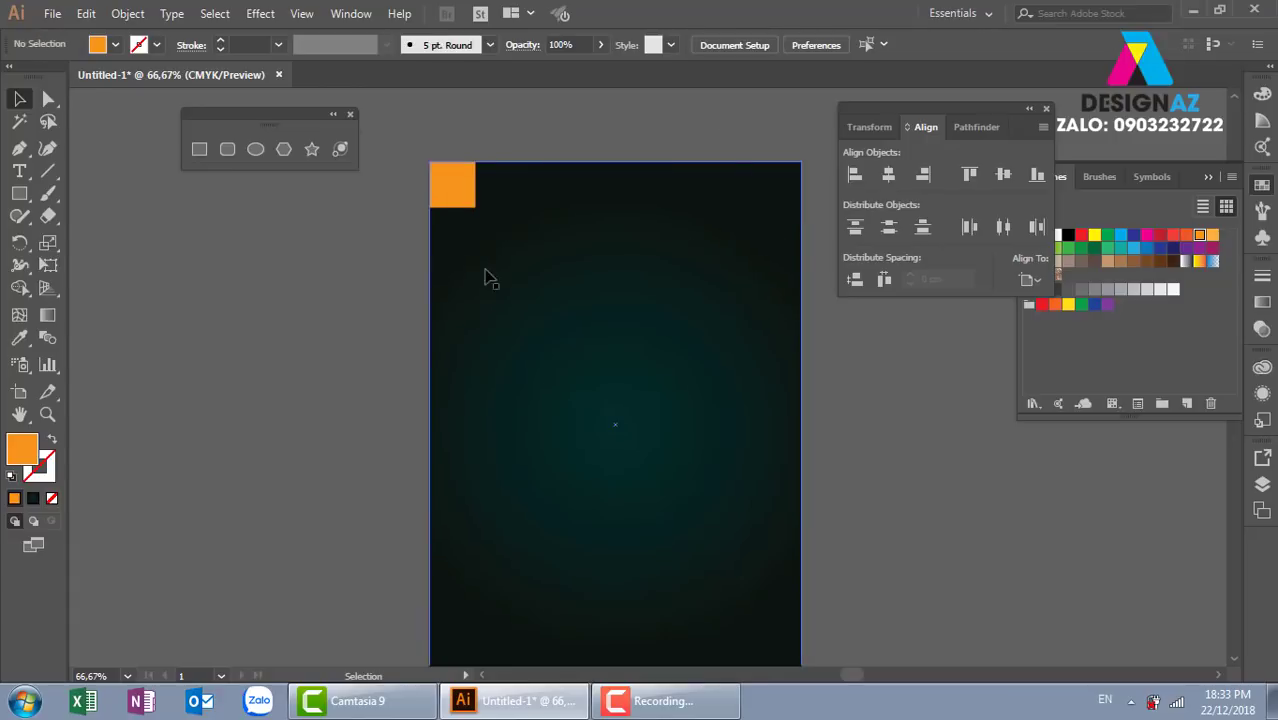
pyautogui.click(455, 203)
pyautogui.click(1022, 45)
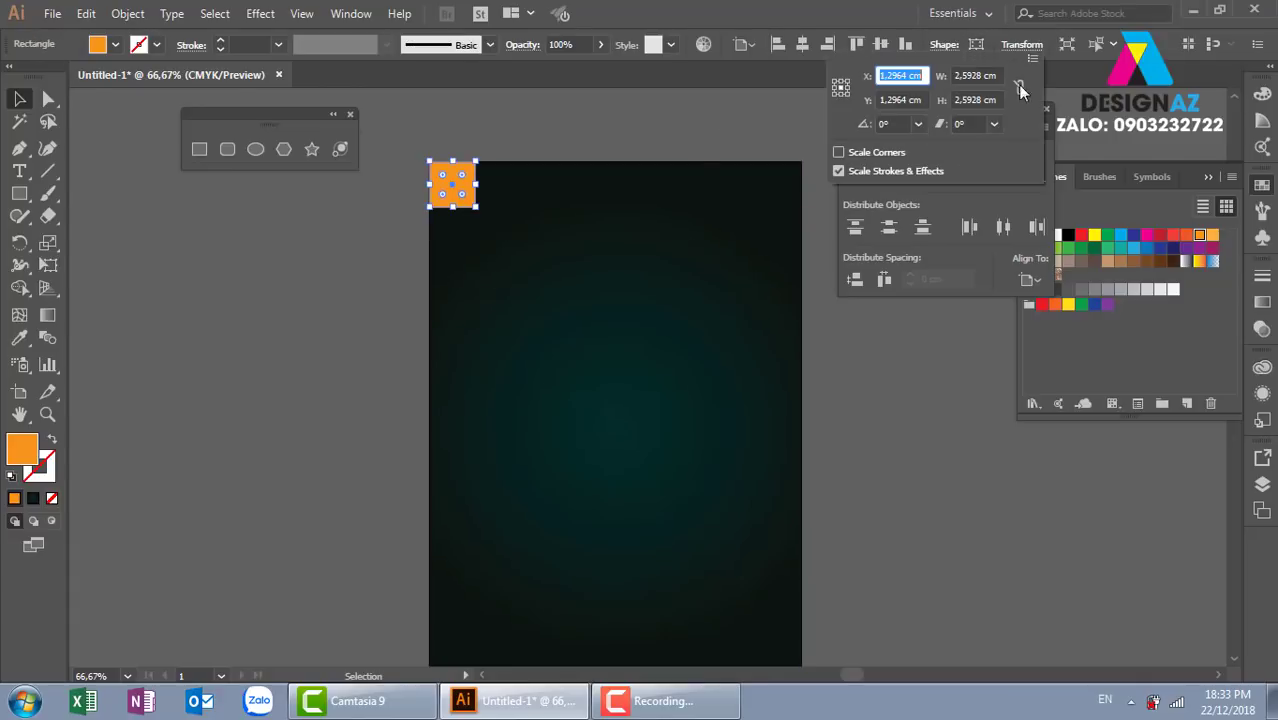
pyautogui.click(957, 75)
pyautogui.doubleClick(956, 75)
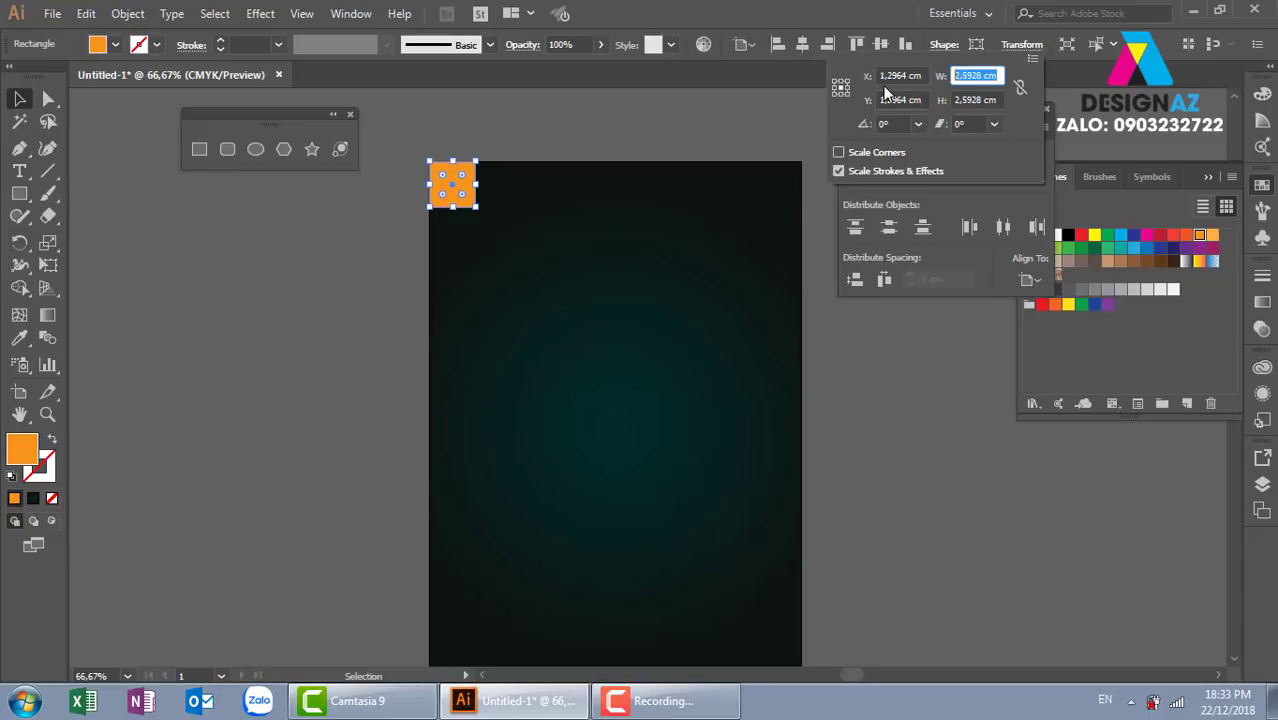
pyautogui.write('1,2')
pyautogui.write('7')
pyautogui.press('Return')
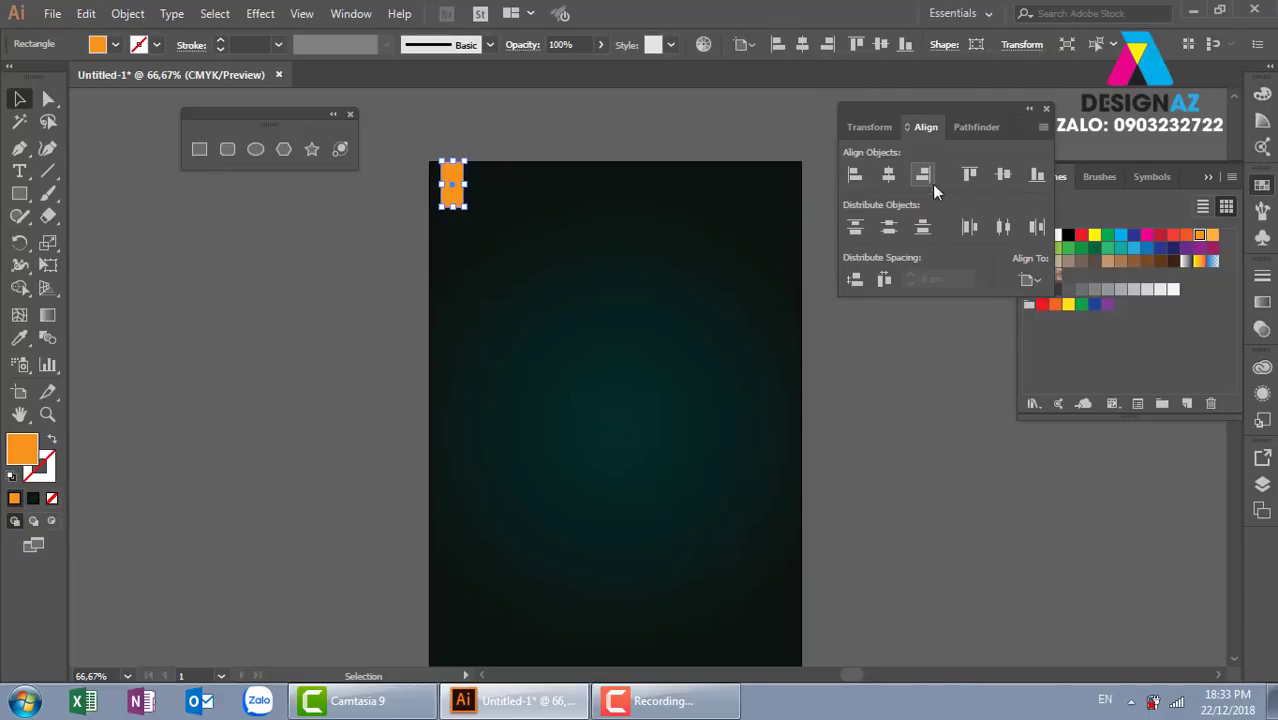
pyautogui.click(1021, 44)
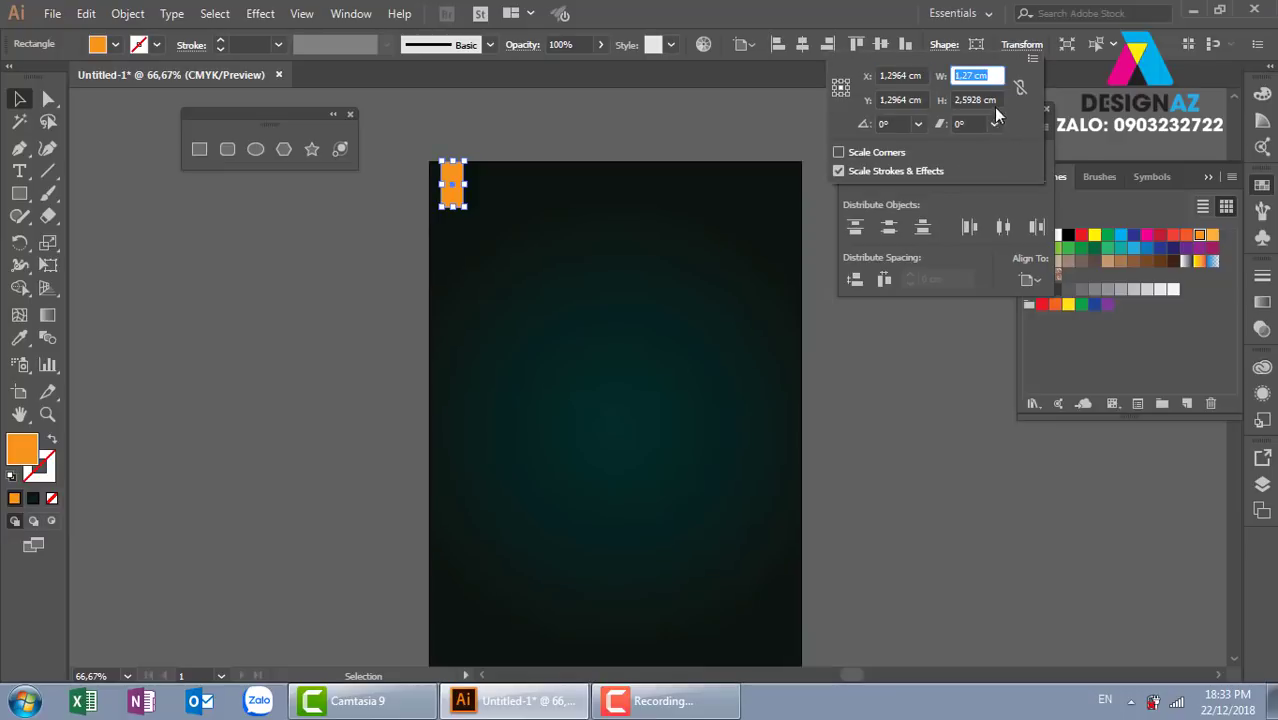
pyautogui.click(990, 104)
pyautogui.write('1,27')
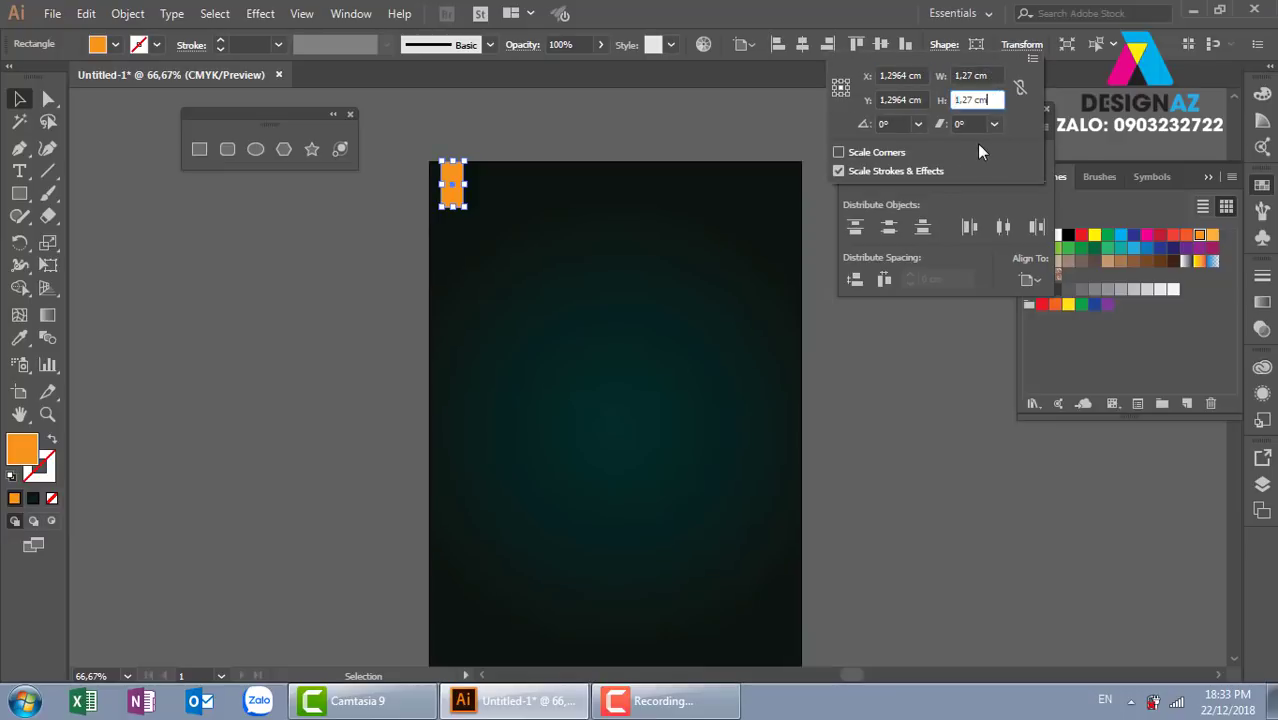
pyautogui.press('Return')
# Step: Align the resized square flush with the background's left and top edges
pyautogui.click(500, 140)
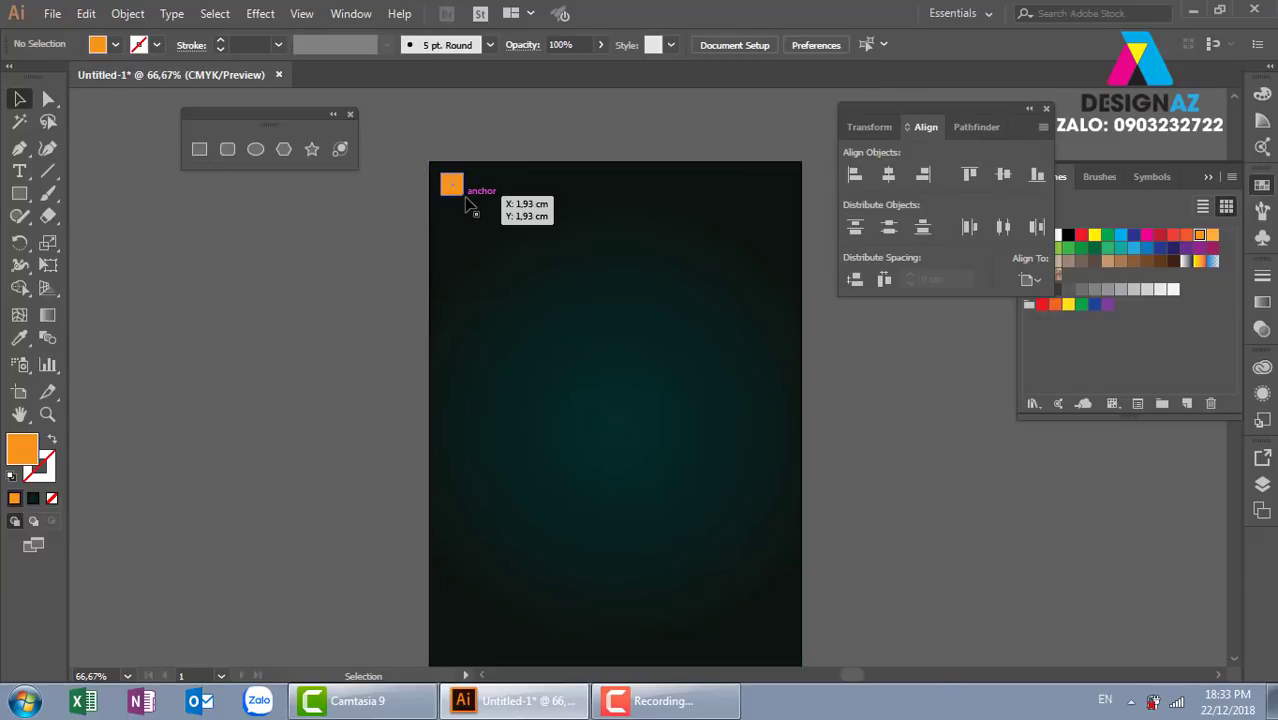
pyautogui.click(450, 183)
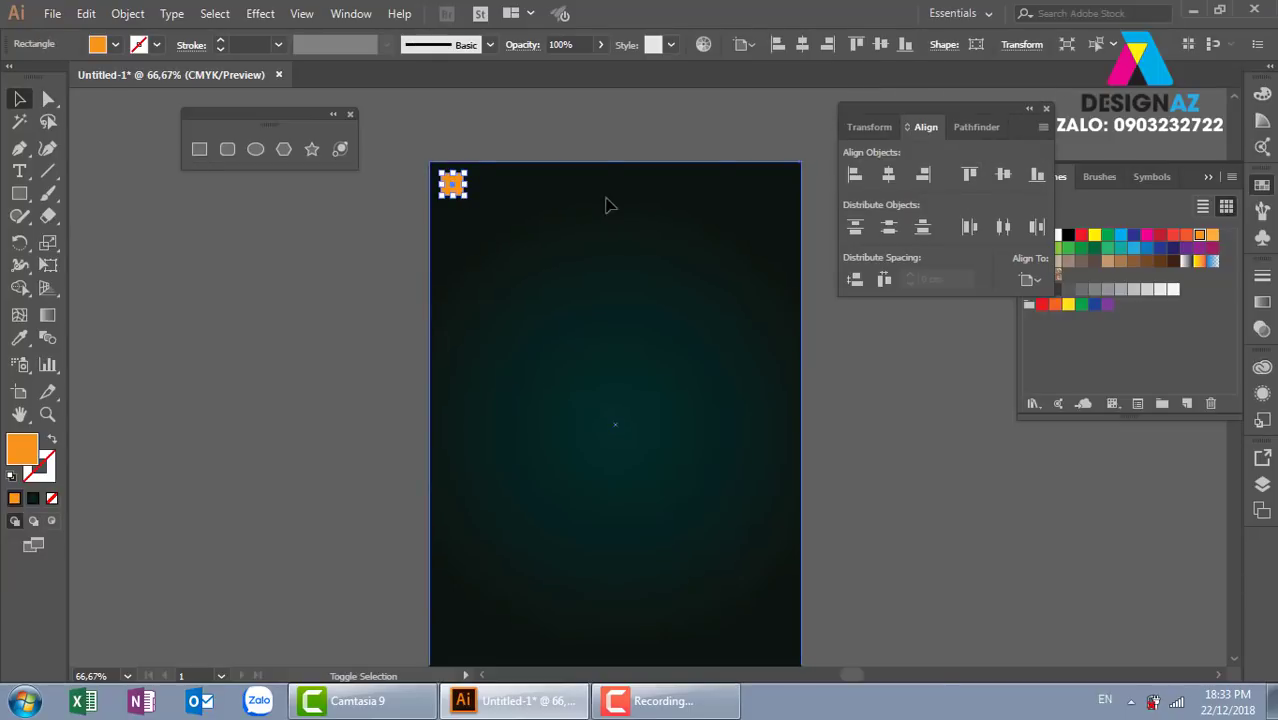
pyautogui.keyDown('shift'); pyautogui.click(605, 206); pyautogui.keyUp('shift')
pyautogui.click(855, 174)
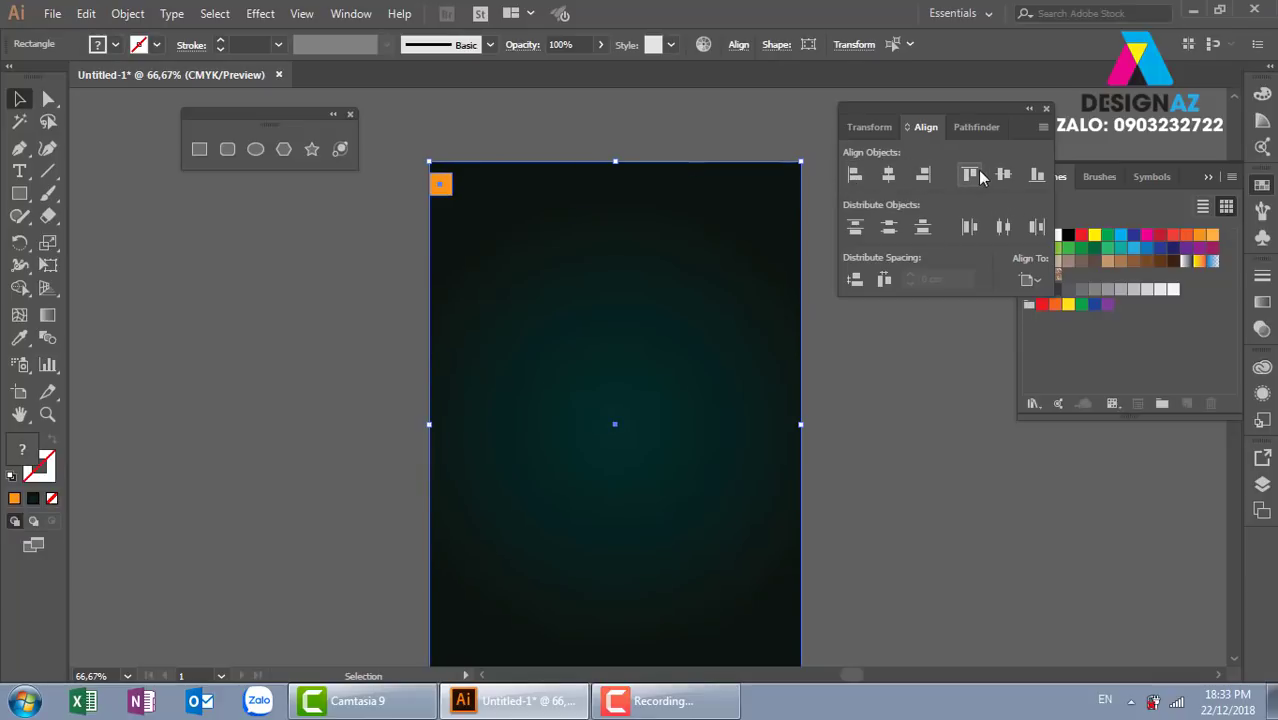
pyautogui.click(969, 174)
pyautogui.click(572, 131)
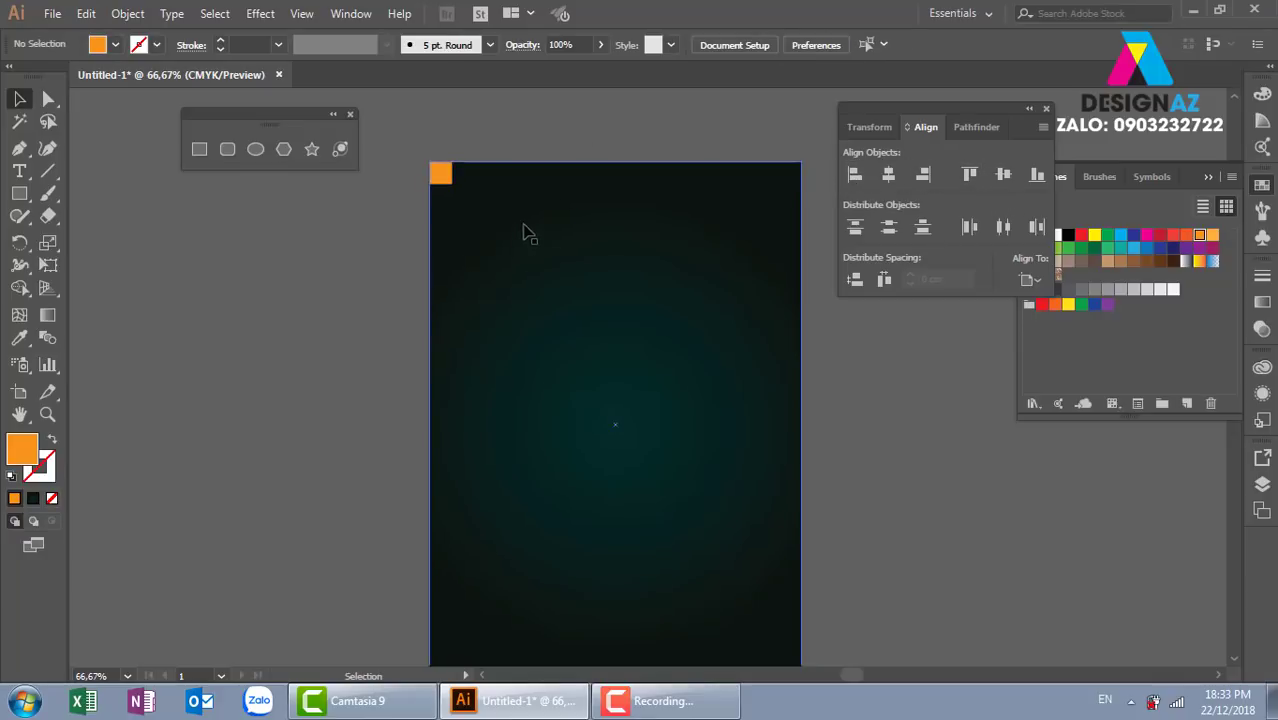
pyautogui.hotkey('ctrl', 'a')
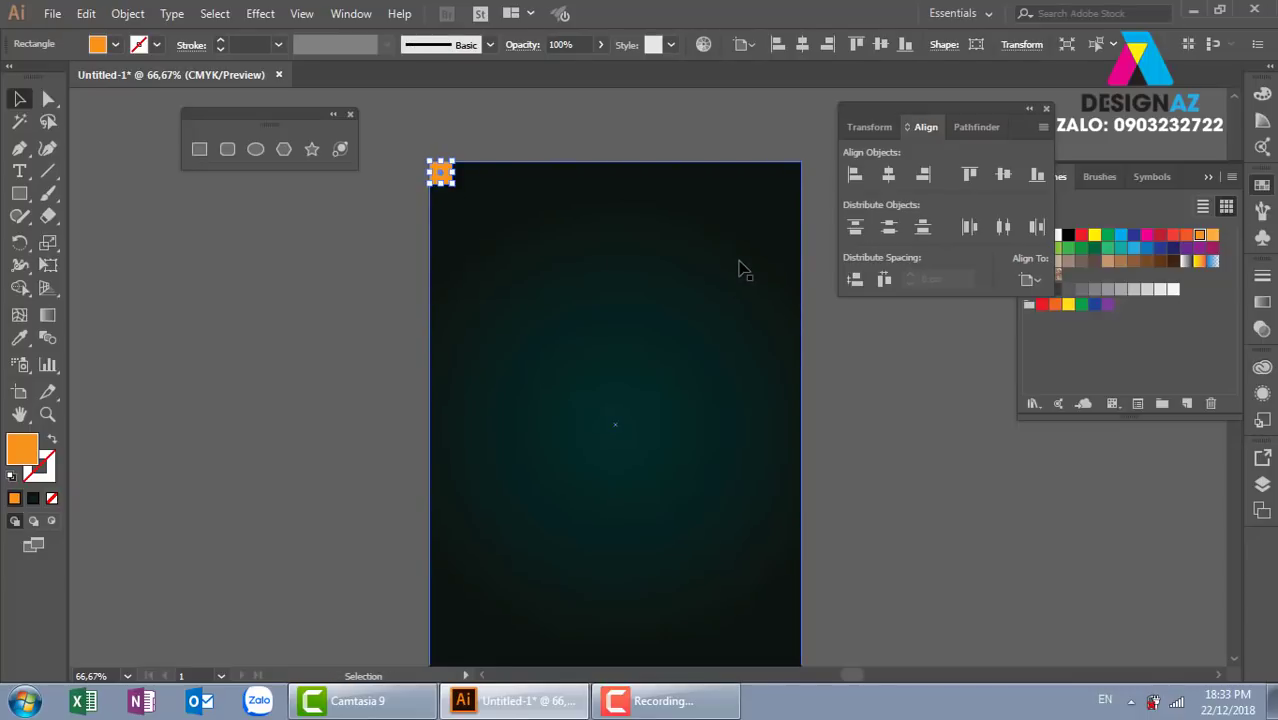
# Step: Move a square copy to the top-right corner and select both top squares
pyautogui.click(923, 173)
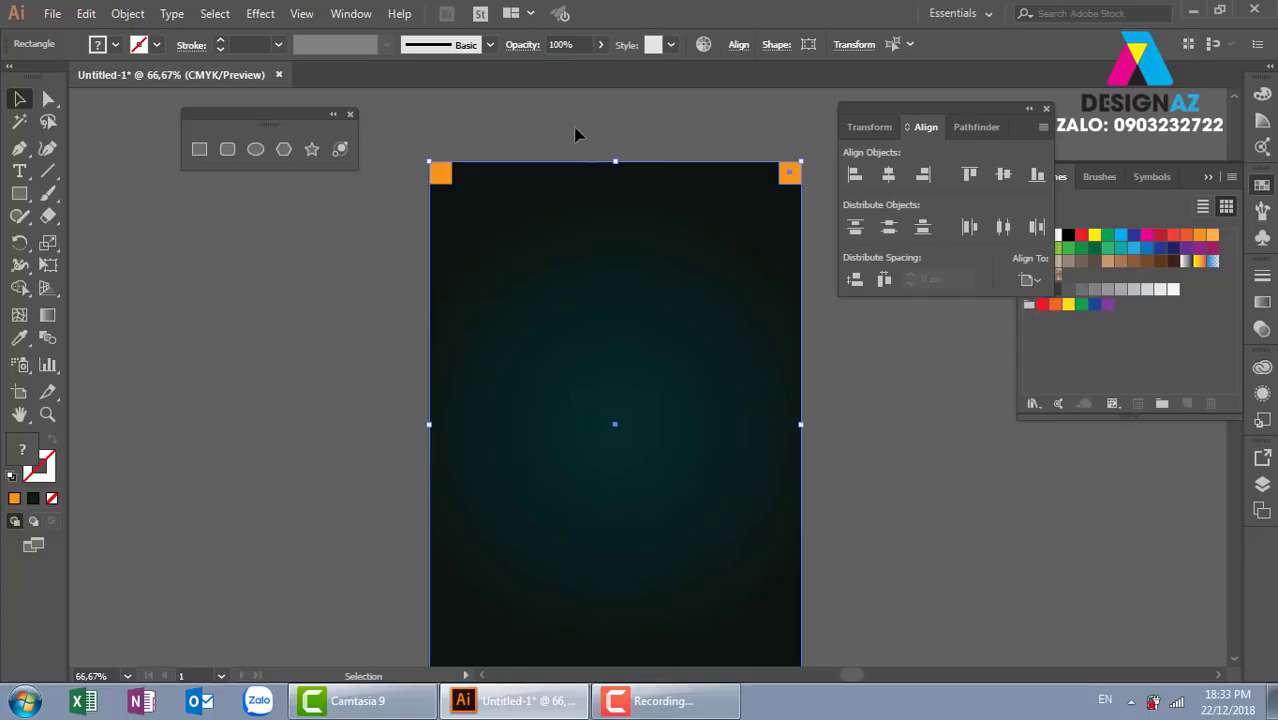
pyautogui.click(441, 174)
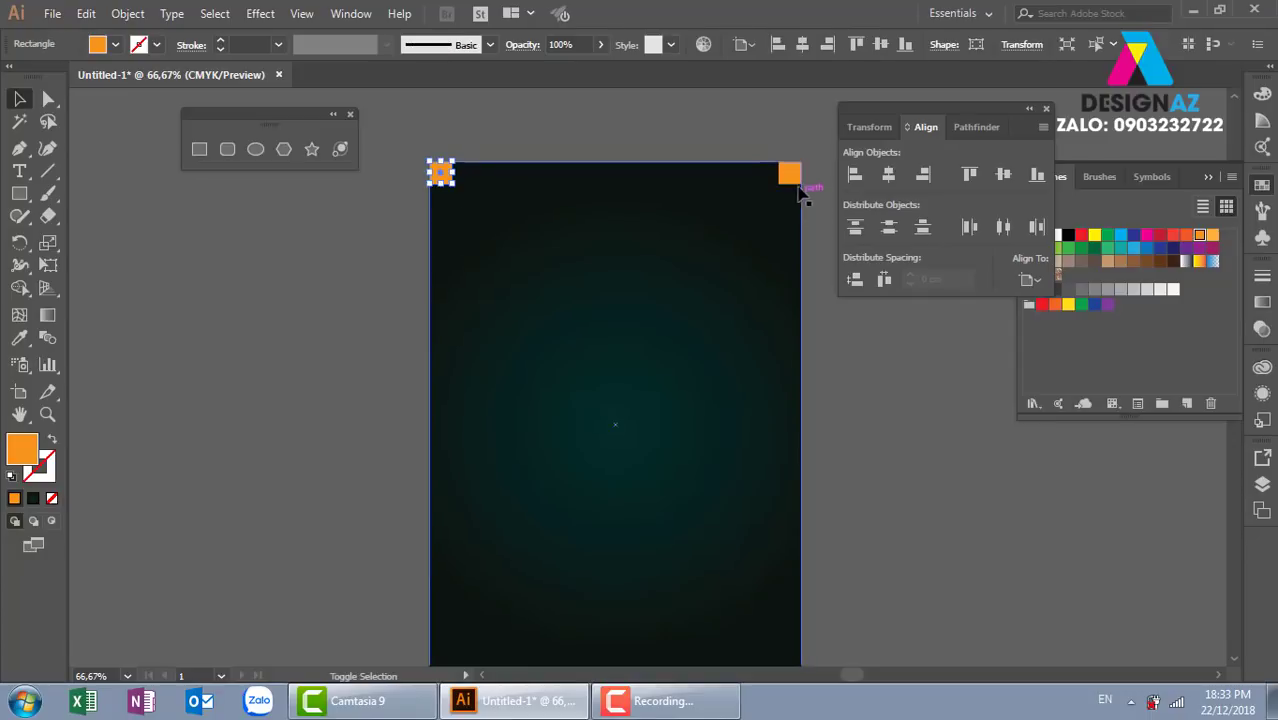
pyautogui.keyDown('shift'); pyautogui.click(790, 174); pyautogui.keyUp('shift')
pyautogui.click(797, 243)
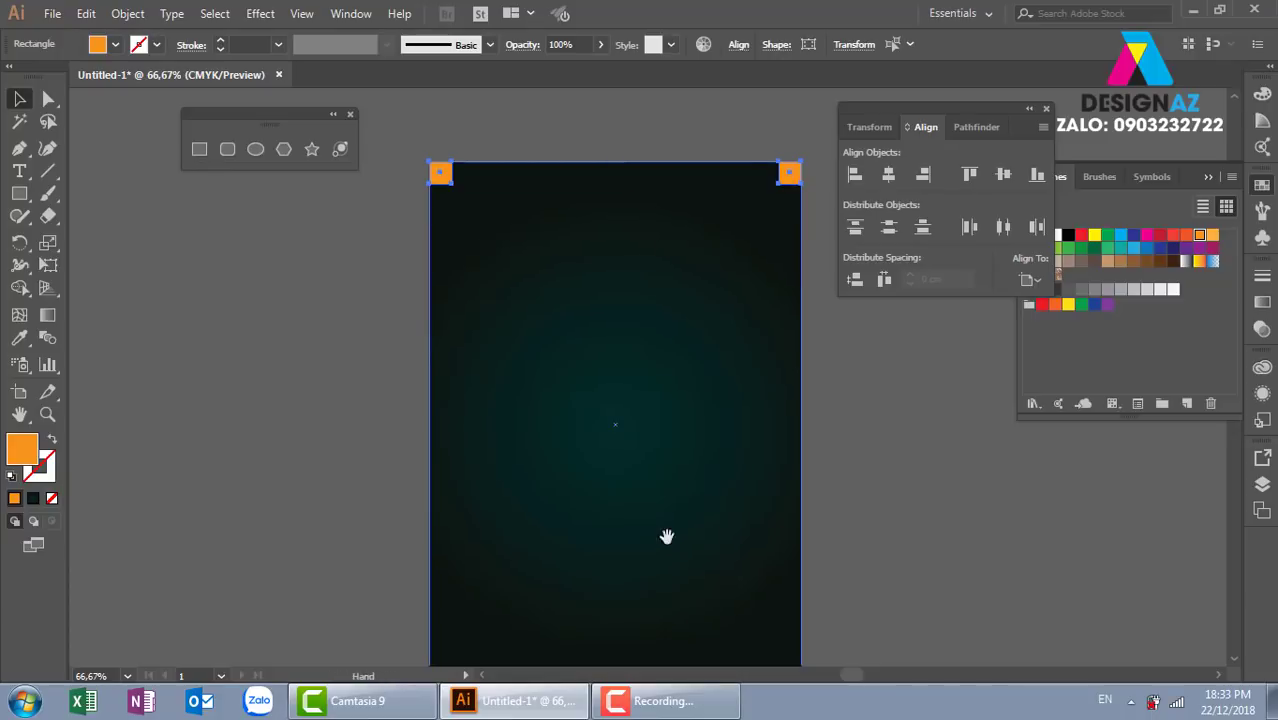
# Step: Align copies of the squares to the background's bottom-left and bottom-right corners
pyautogui.moveTo(665, 534); pyautogui.dragTo(665, 330)
pyautogui.click(679, 360)
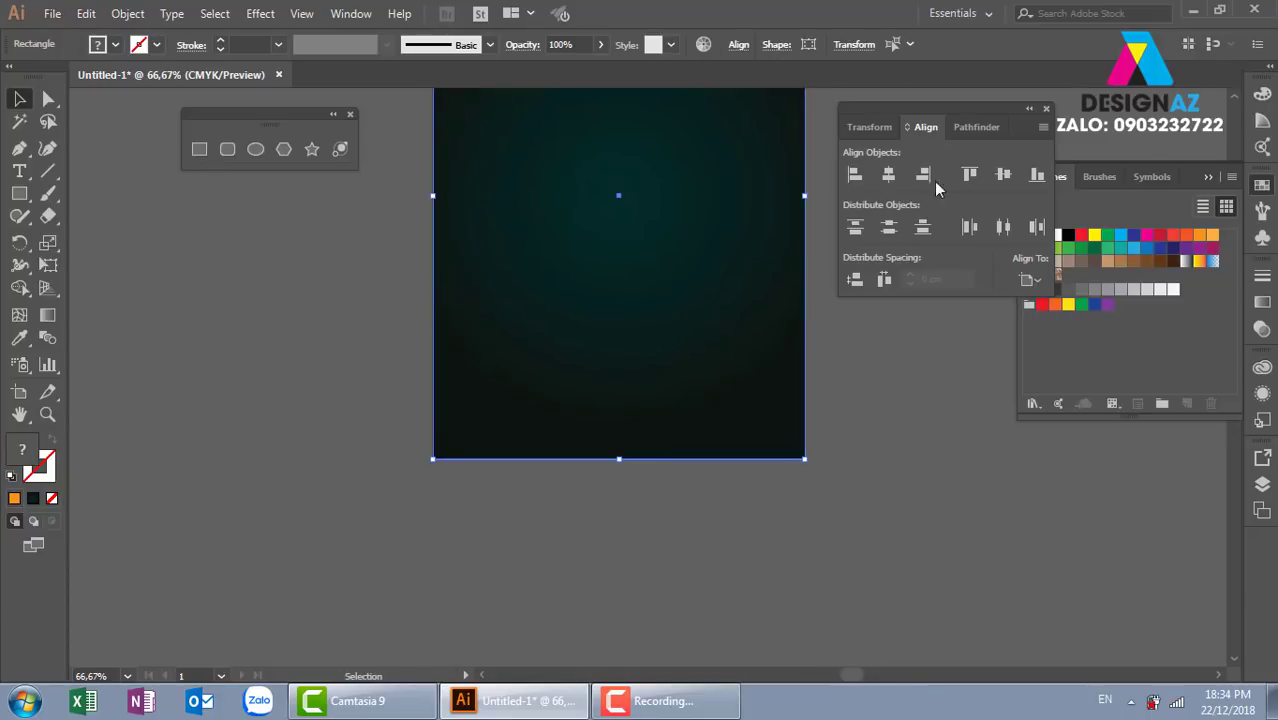
pyautogui.click(1036, 176)
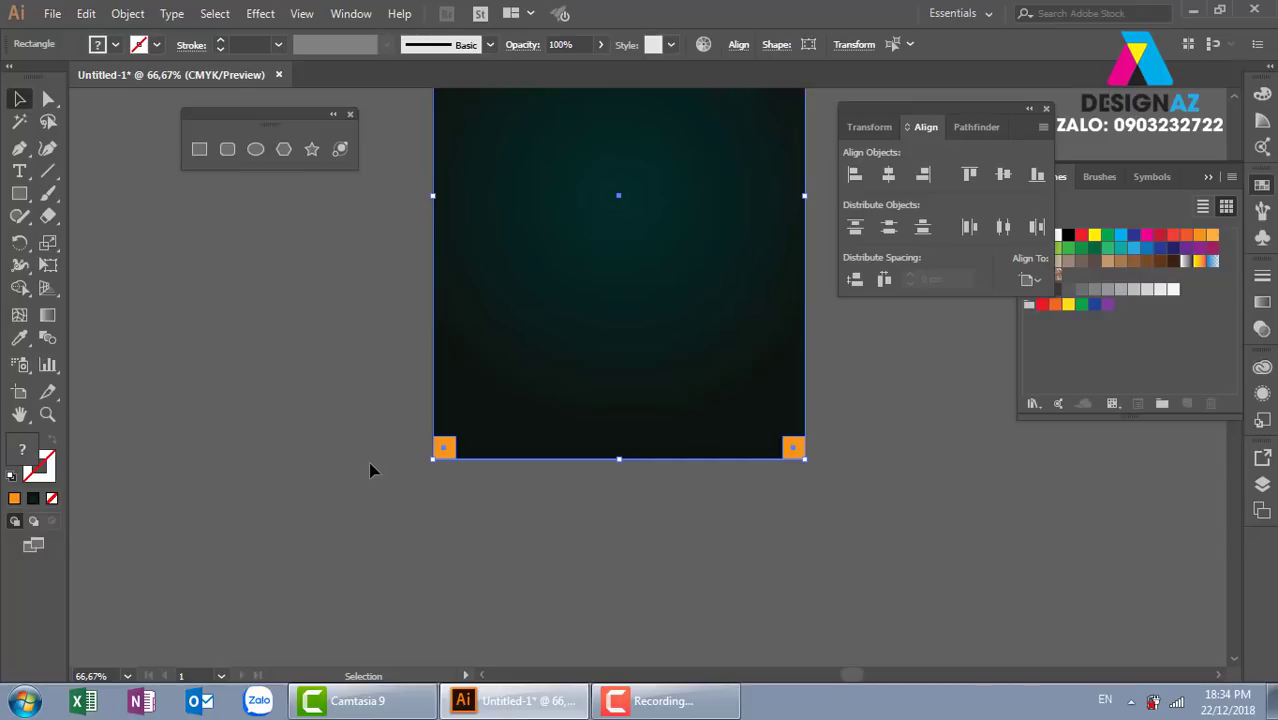
pyautogui.moveTo(402, 505); pyautogui.dragTo(532, 550)
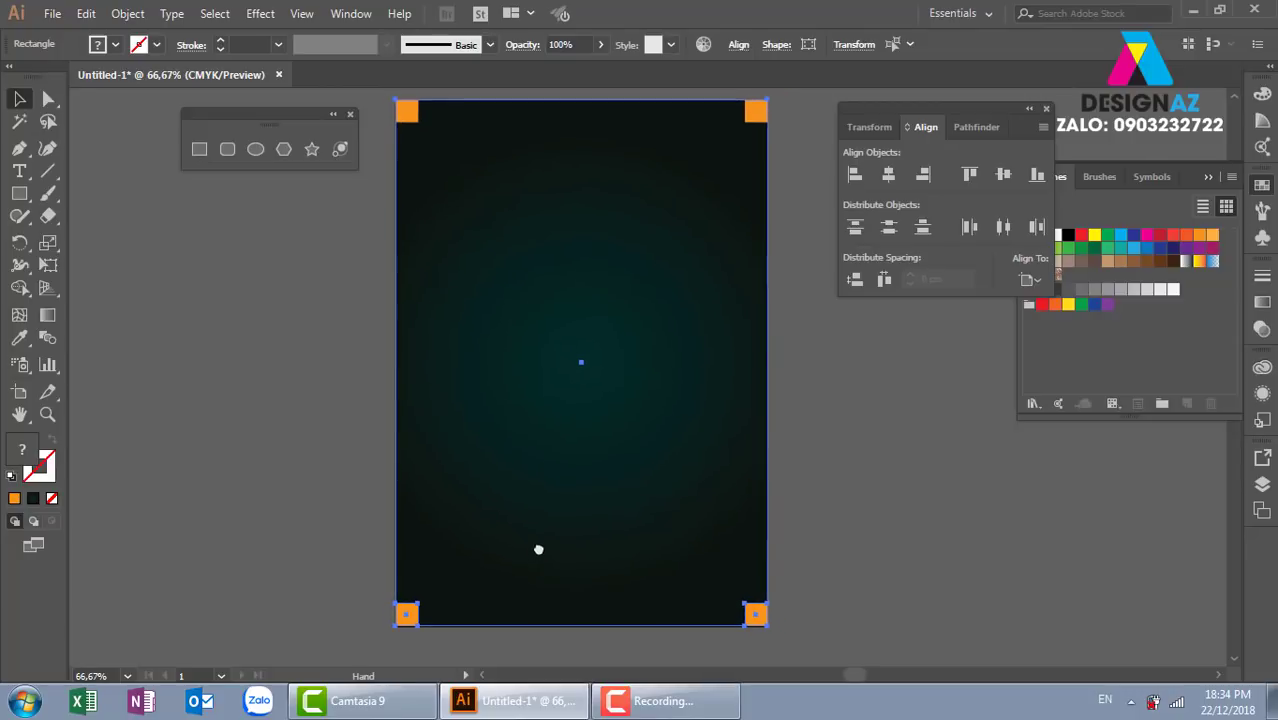
pyautogui.click(289, 252)
# Step: Draw a large orange rectangle spanning from the top-left to bottom-right corner squares
pyautogui.click(205, 150)
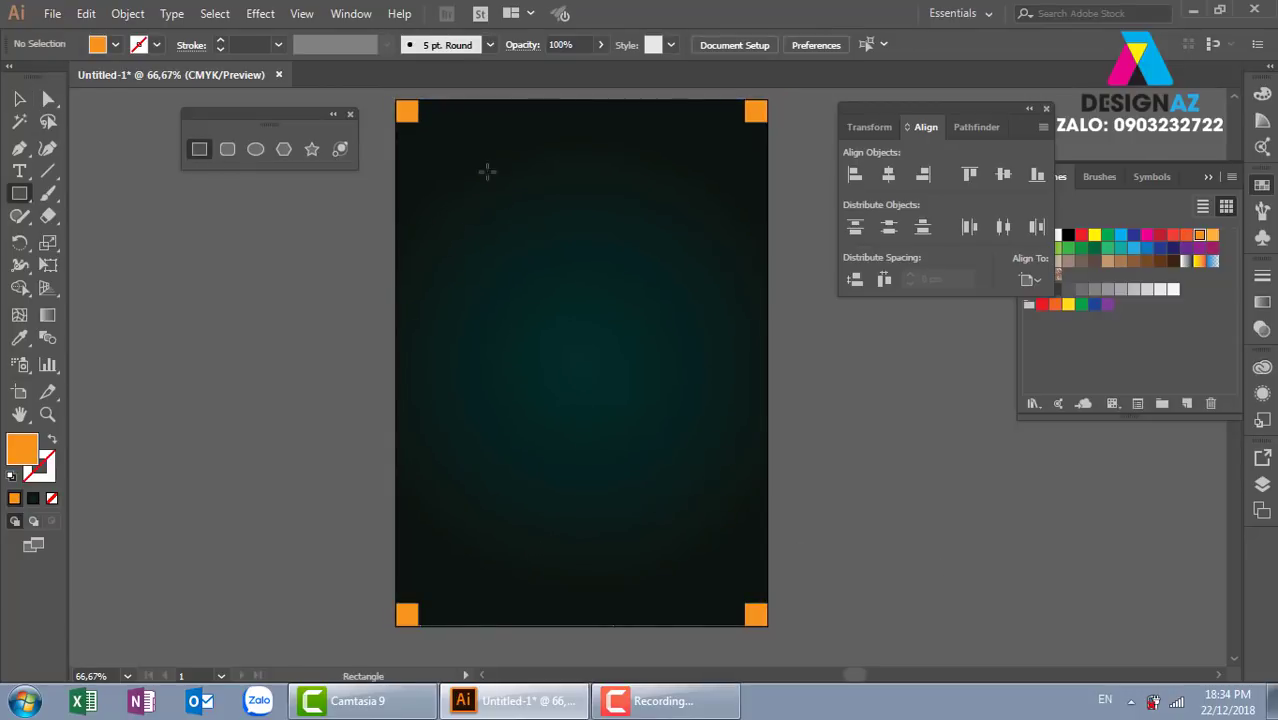
pyautogui.moveTo(419, 121); pyautogui.dragTo(745, 604)
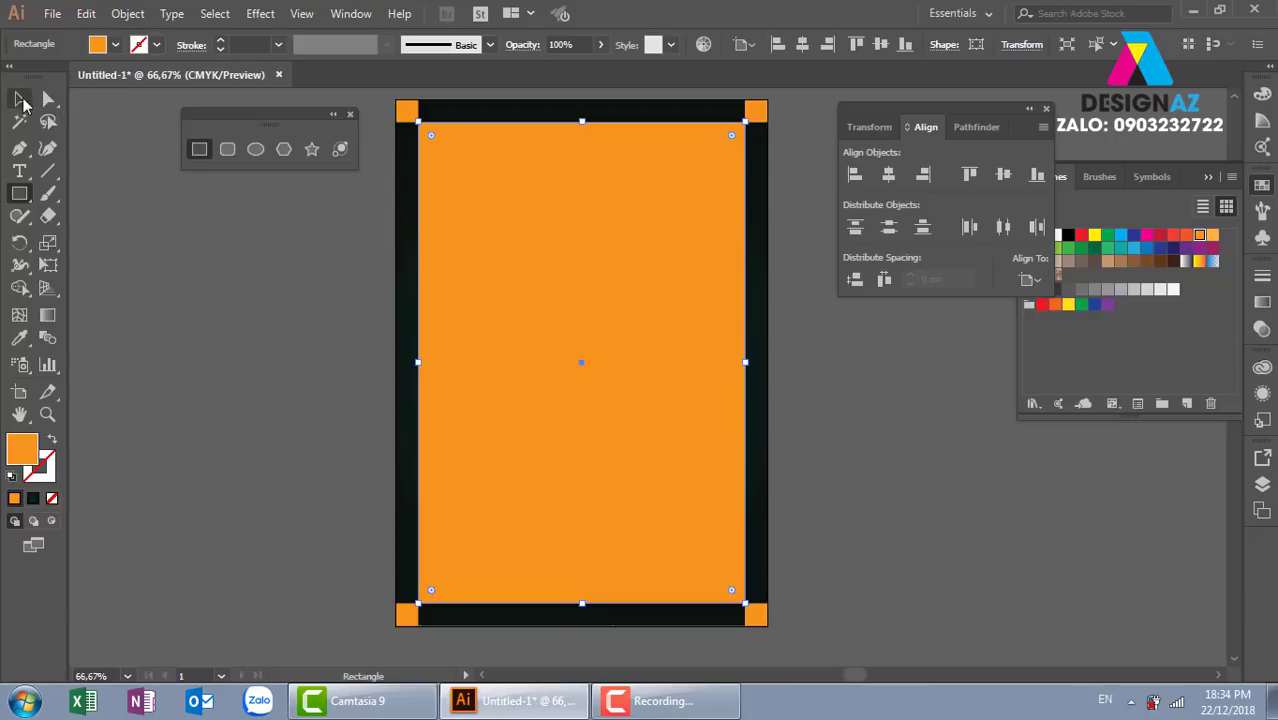
pyautogui.click(19, 98)
pyautogui.click(279, 312)
pyautogui.click(685, 334)
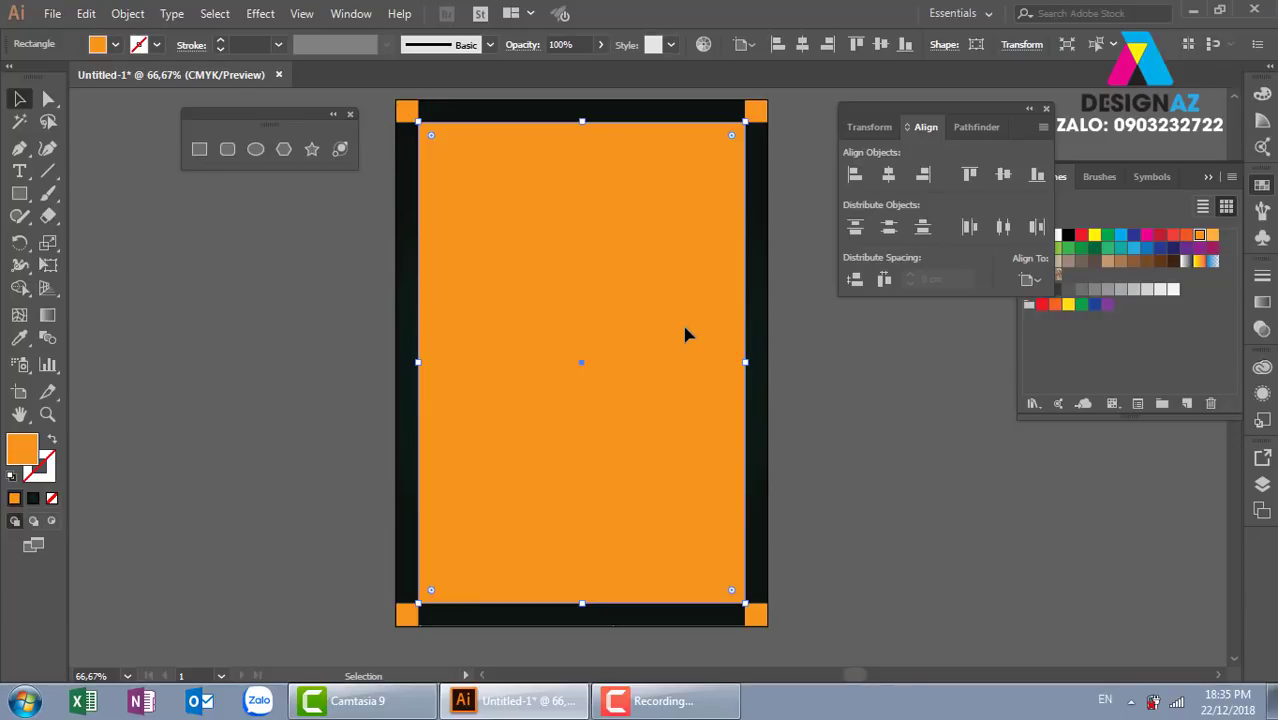
# Step: Split the orange rectangle into a grid of 3 columns with a 0.5 cm gutter, previewing first
pyautogui.click(122, 20)
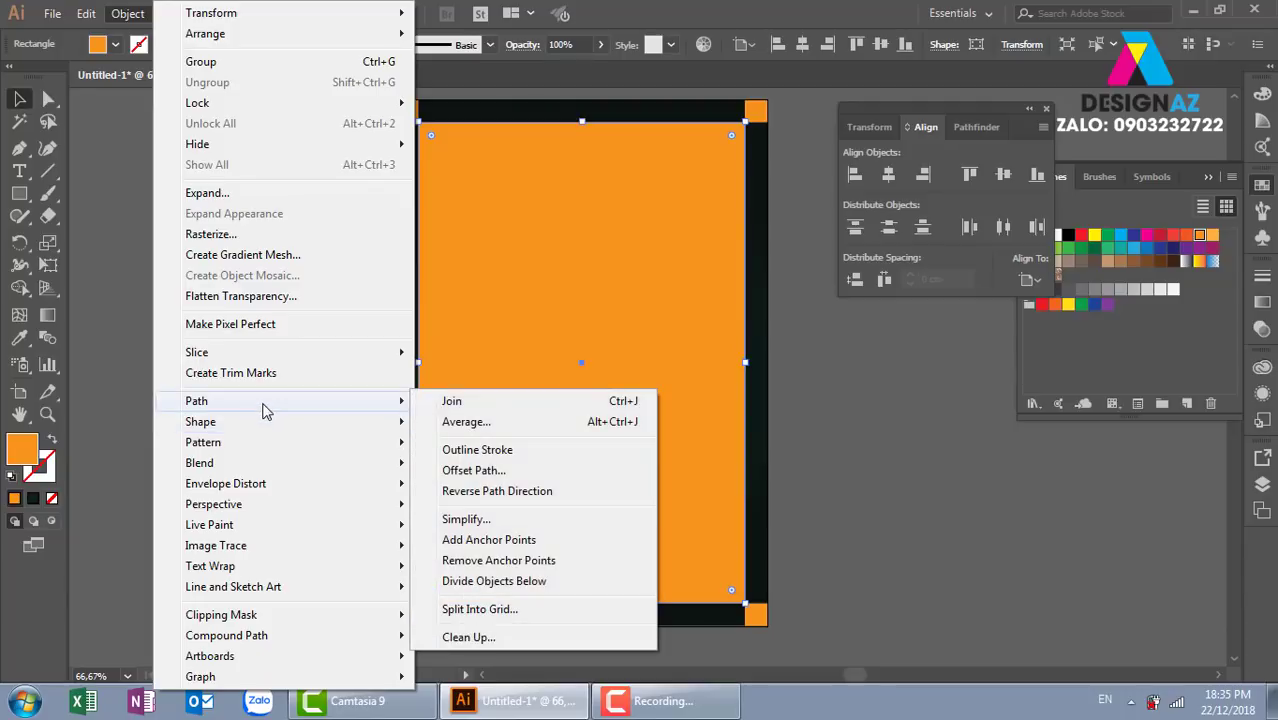
pyautogui.moveTo(197, 401)
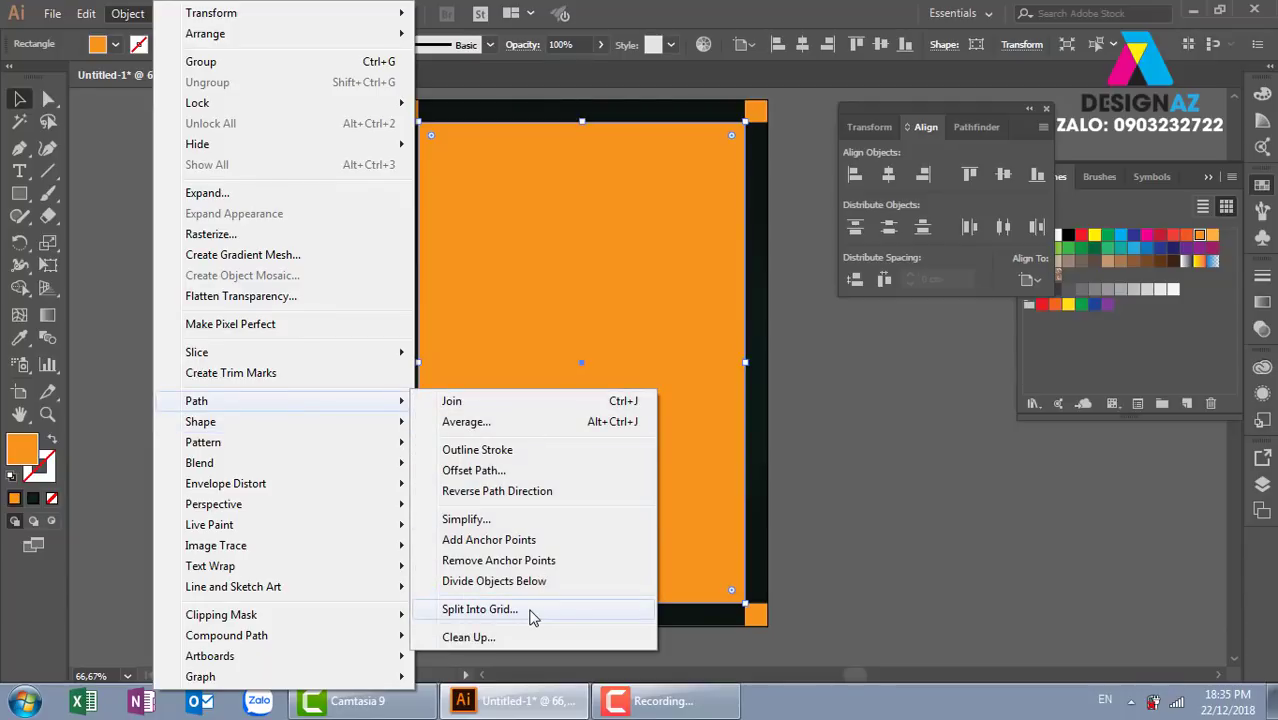
pyautogui.click(530, 610)
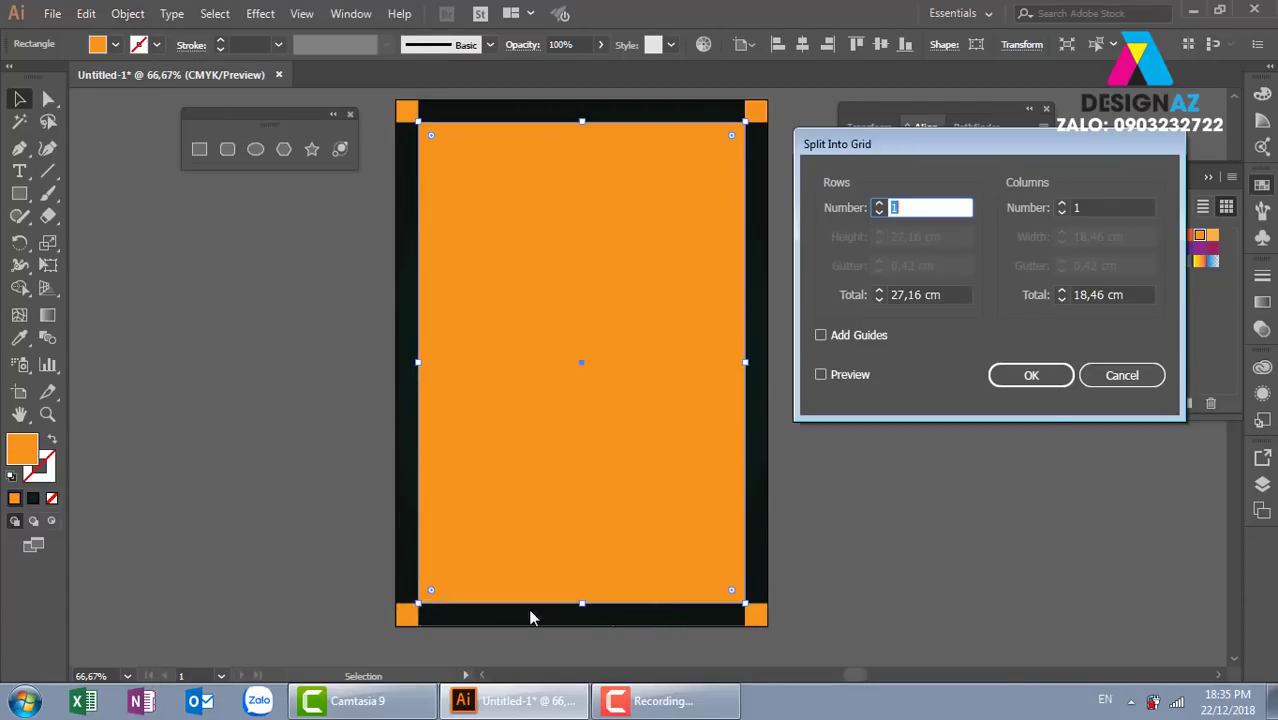
pyautogui.click(1066, 207)
pyautogui.write('3')
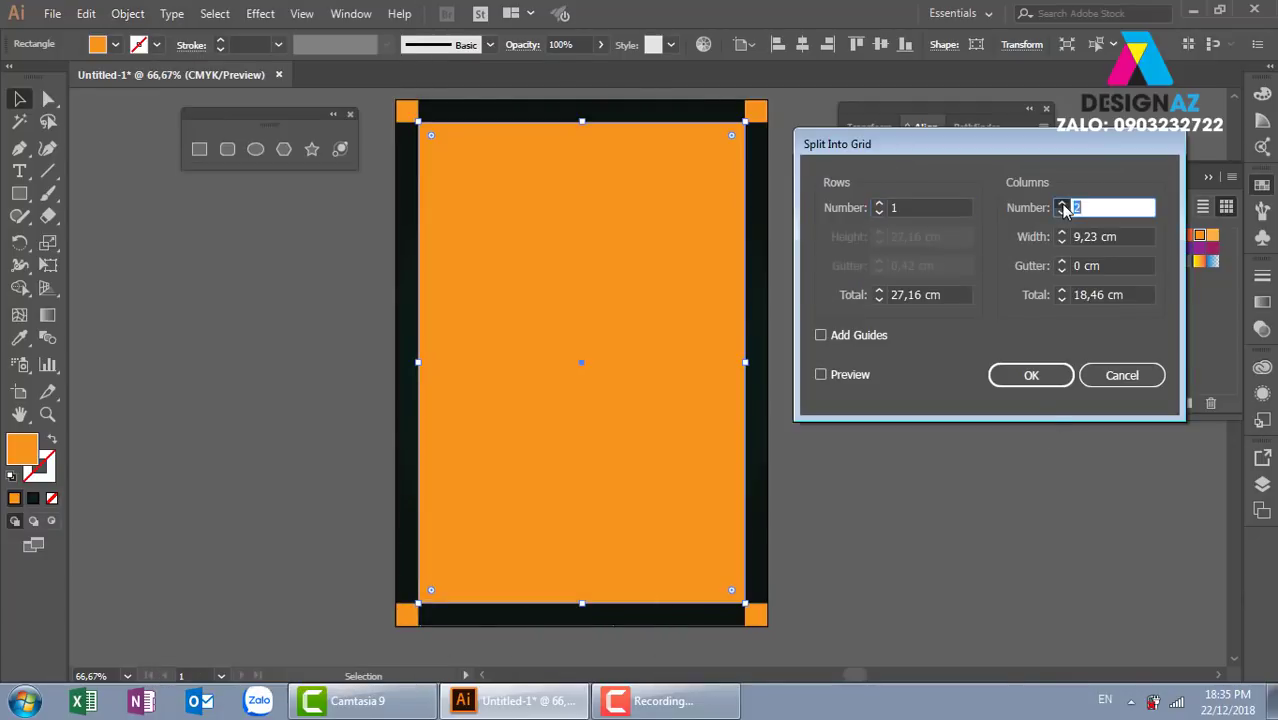
pyautogui.click(821, 374)
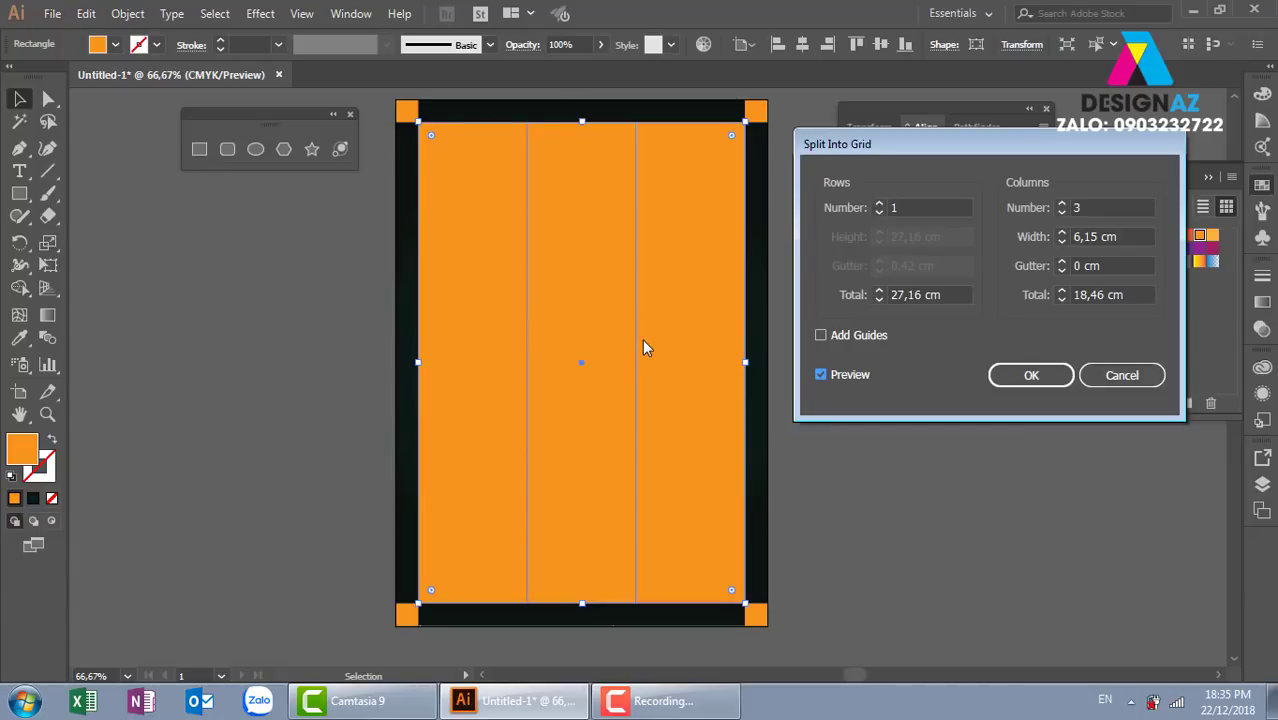
pyautogui.click(1063, 262)
pyautogui.click(1063, 262)
pyautogui.click(1063, 262)
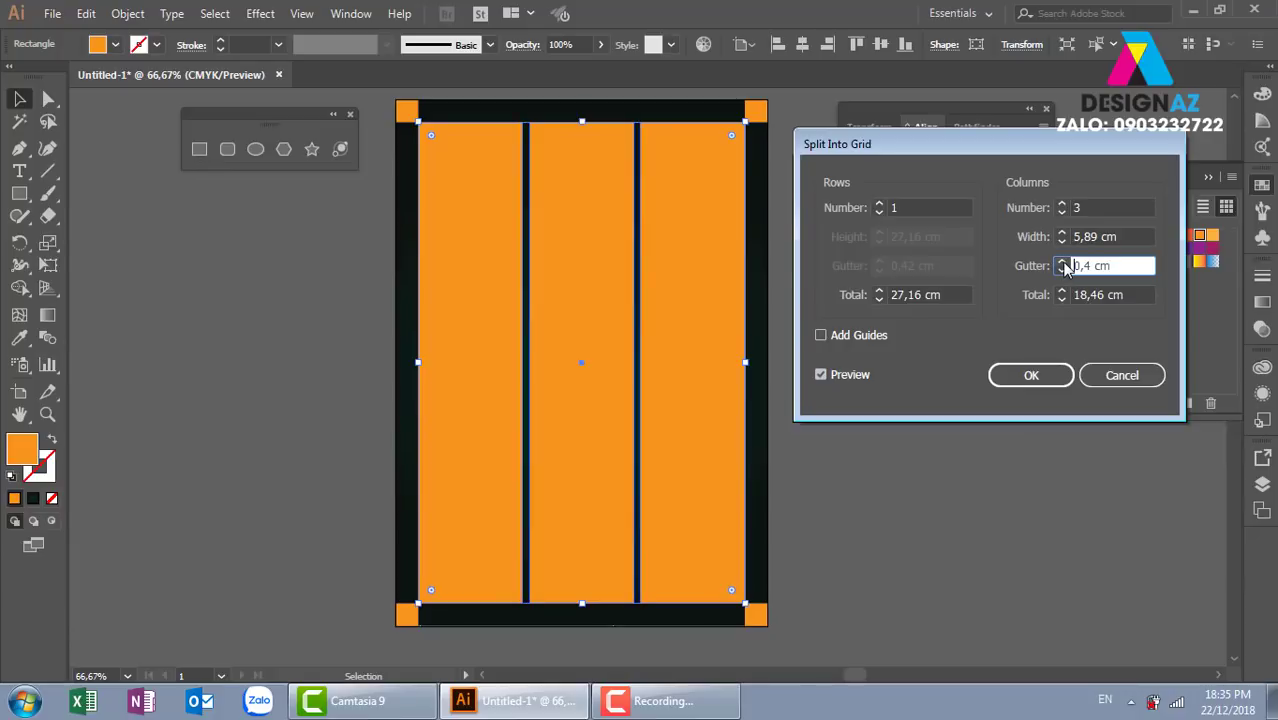
pyautogui.click(1063, 262)
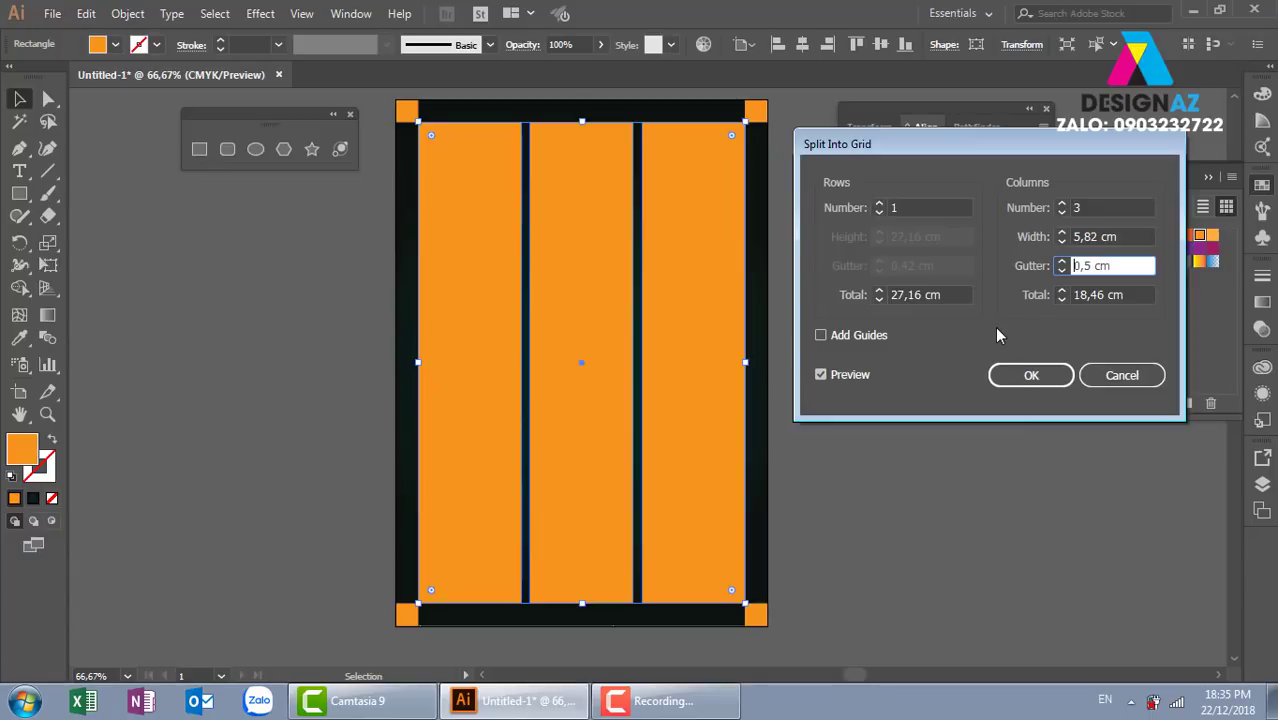
pyautogui.click(1044, 378)
# Step: Select all the orange columns and corner squares at once with the Magic Wand
pyautogui.click(995, 536)
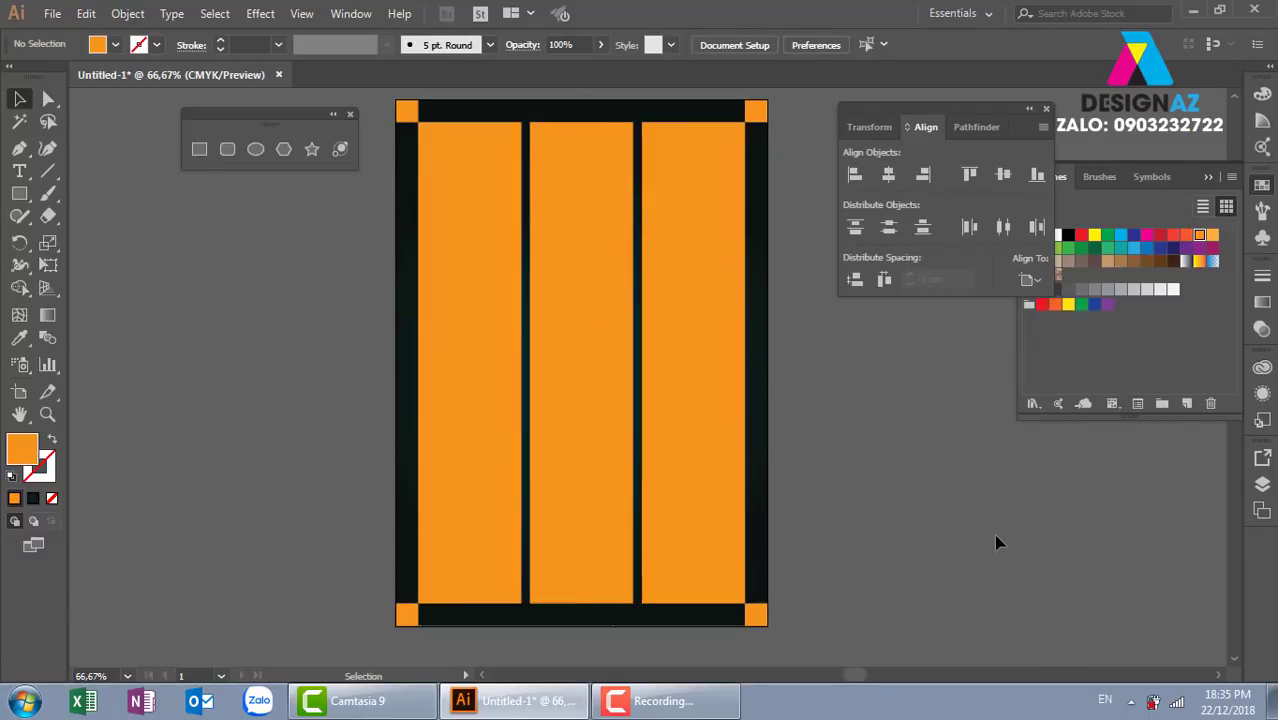
pyautogui.hotkey('ctrl', '-')
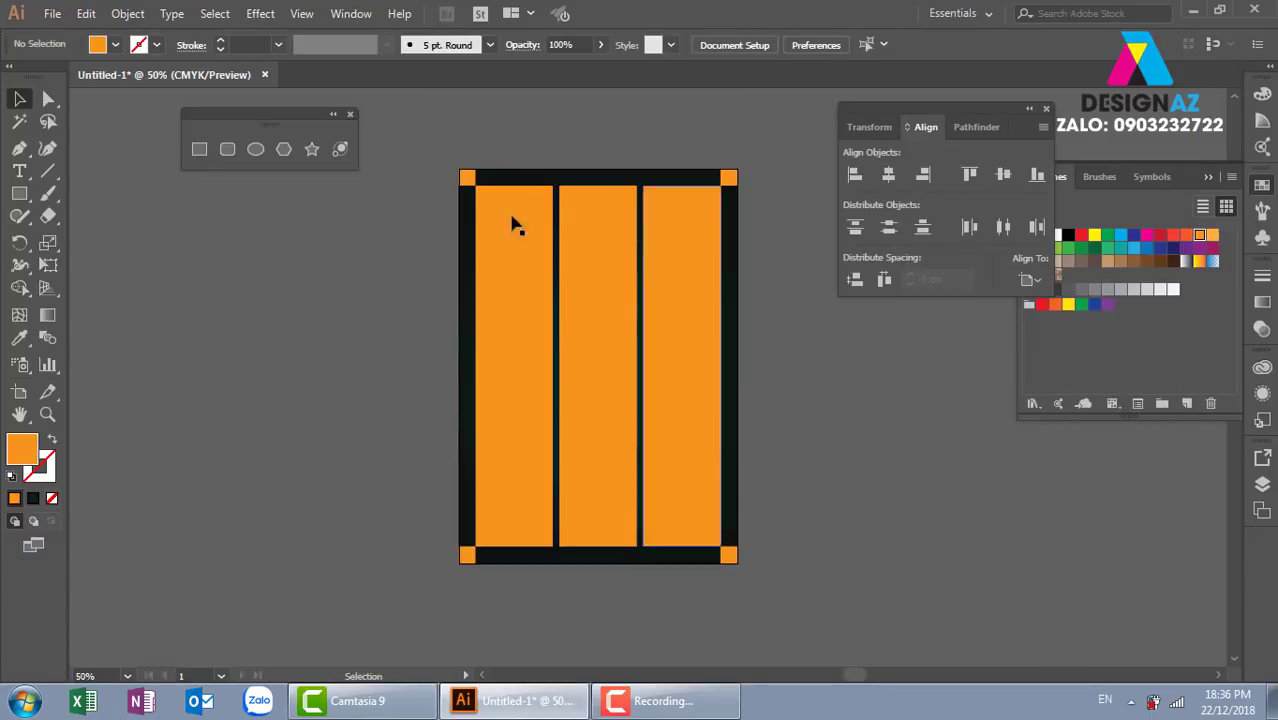
pyautogui.hotkey('ctrl', '+')
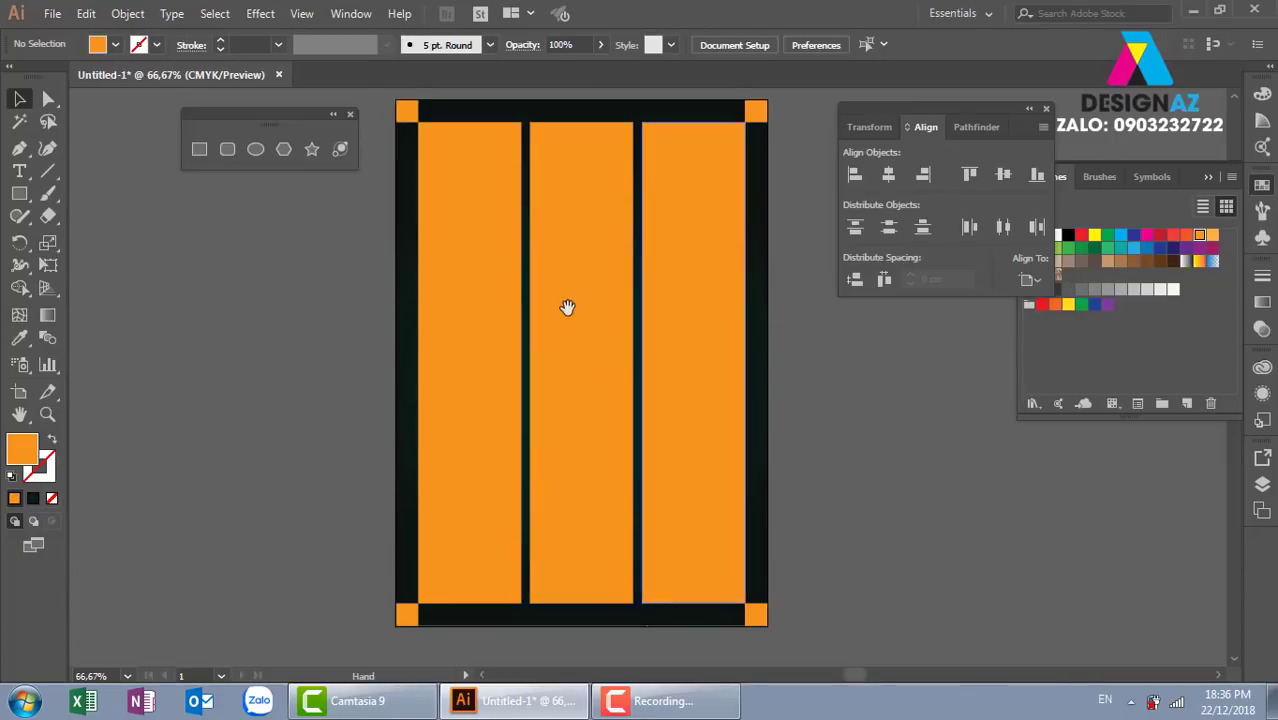
pyautogui.moveTo(565, 305)
pyautogui.mouseDown()
pyautogui.moveTo(559, 357)
pyautogui.moveTo(588, 332)
pyautogui.mouseUp()
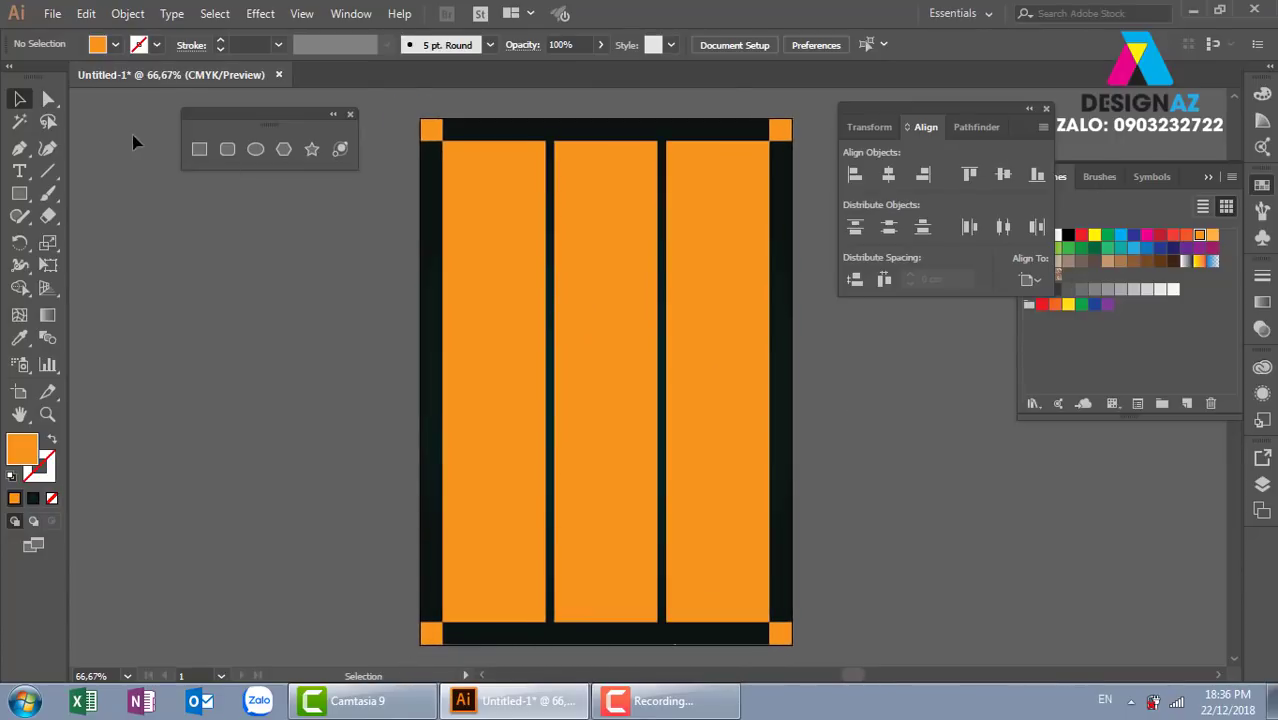
pyautogui.click(19, 121)
pyautogui.click(447, 135)
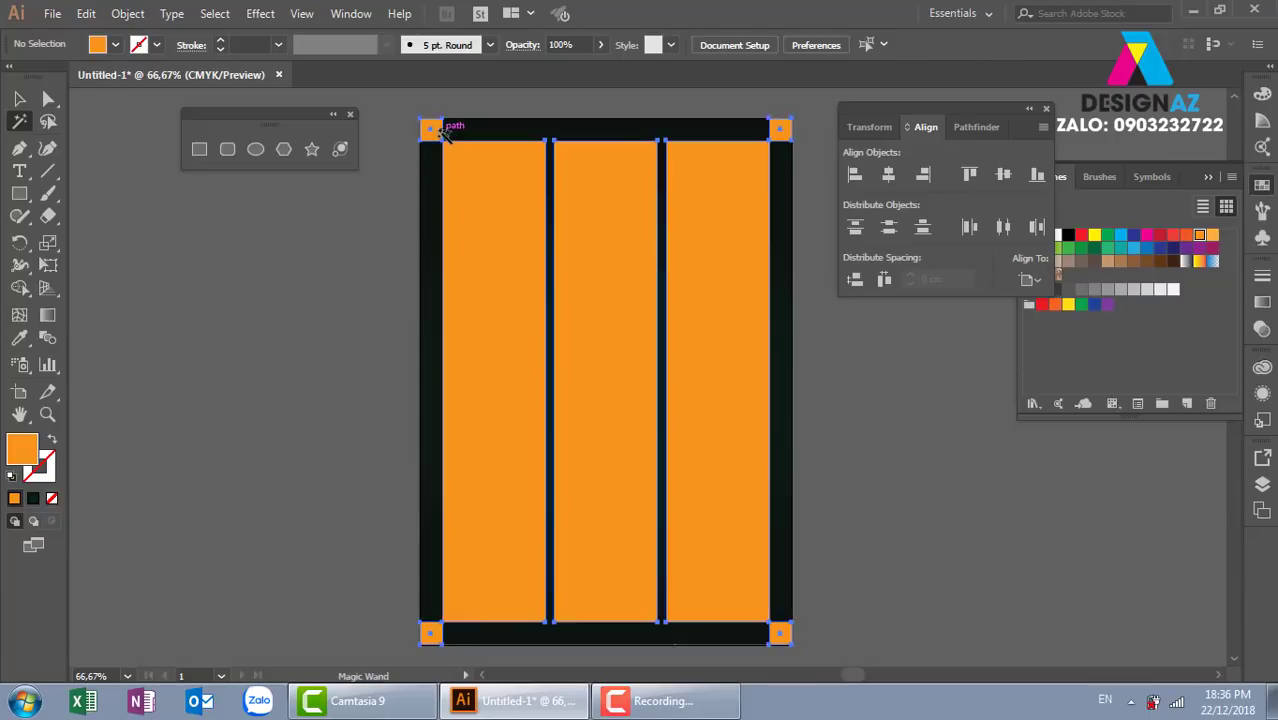
# Step: Try moving the orange shapes left off the poster, then undo the move
pyautogui.click(21, 100)
pyautogui.moveTo(510, 312); pyautogui.dragTo(194, 342)
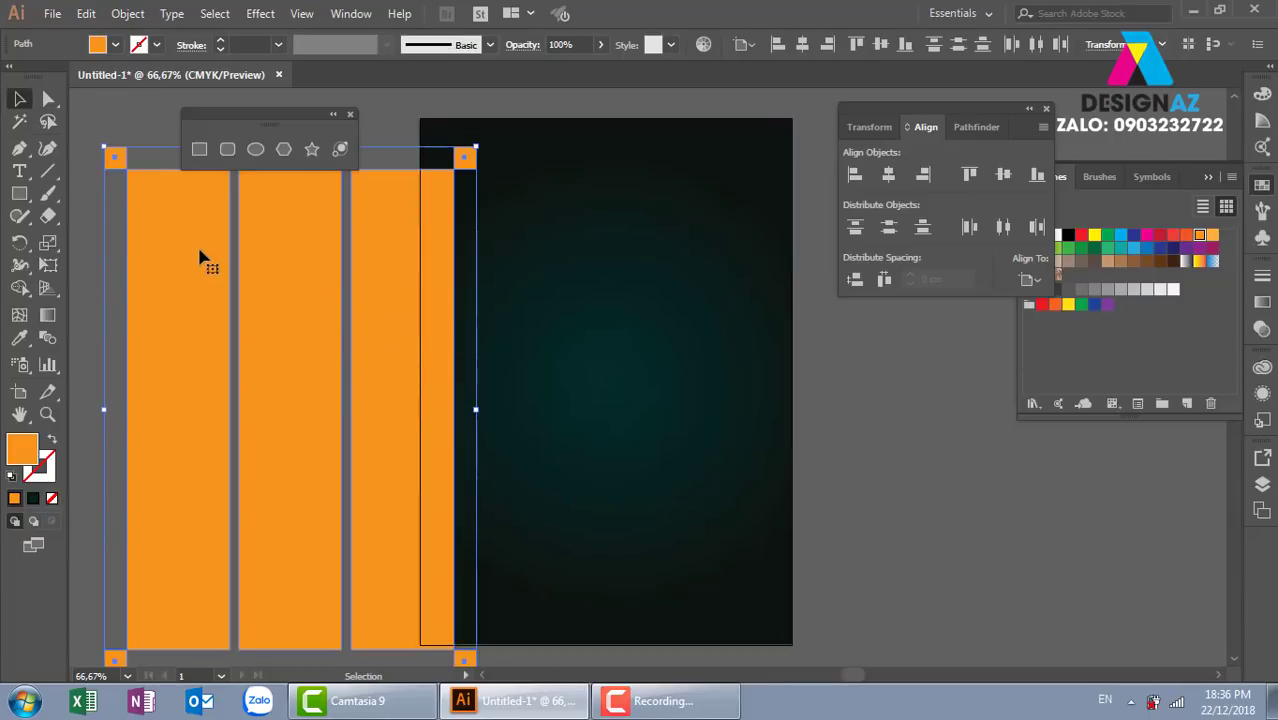
pyautogui.press('a')
pyautogui.hotkey('ctrl', 'z')
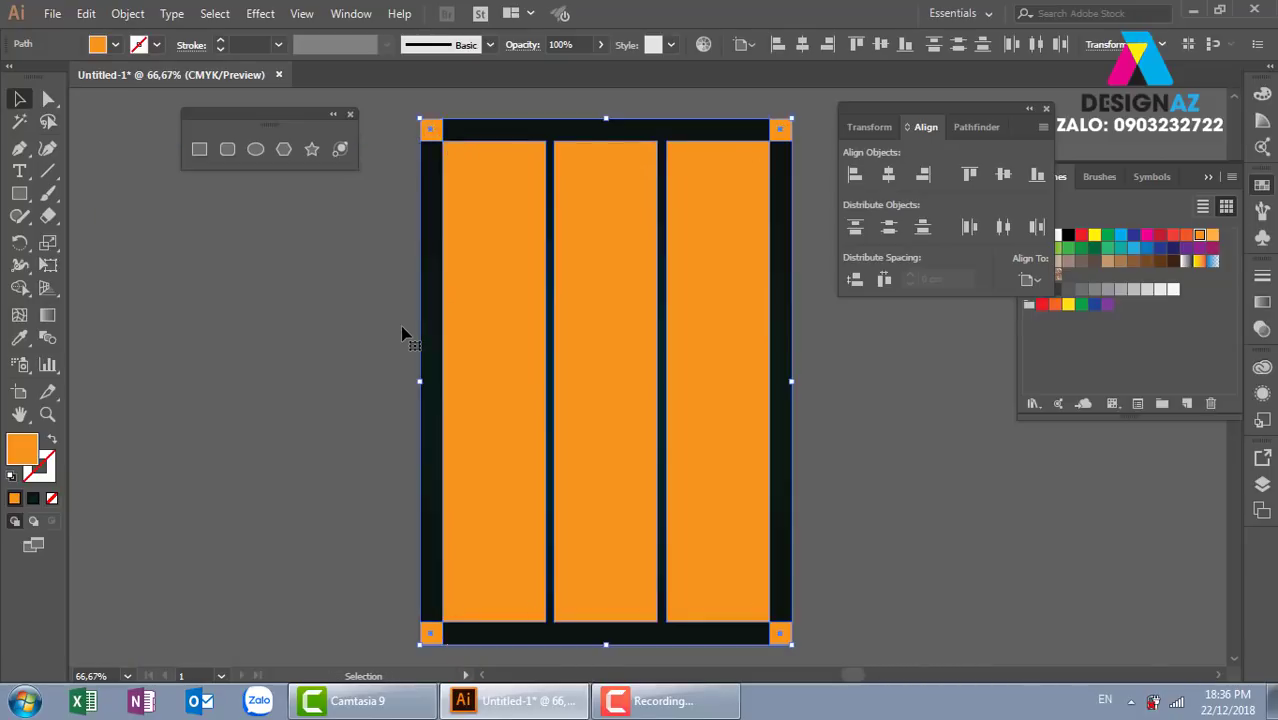
pyautogui.press('v')
# Step: Lower the orange shapes' opacity to 26% so they read as dark brown
pyautogui.hotkey('ctrl', '-')
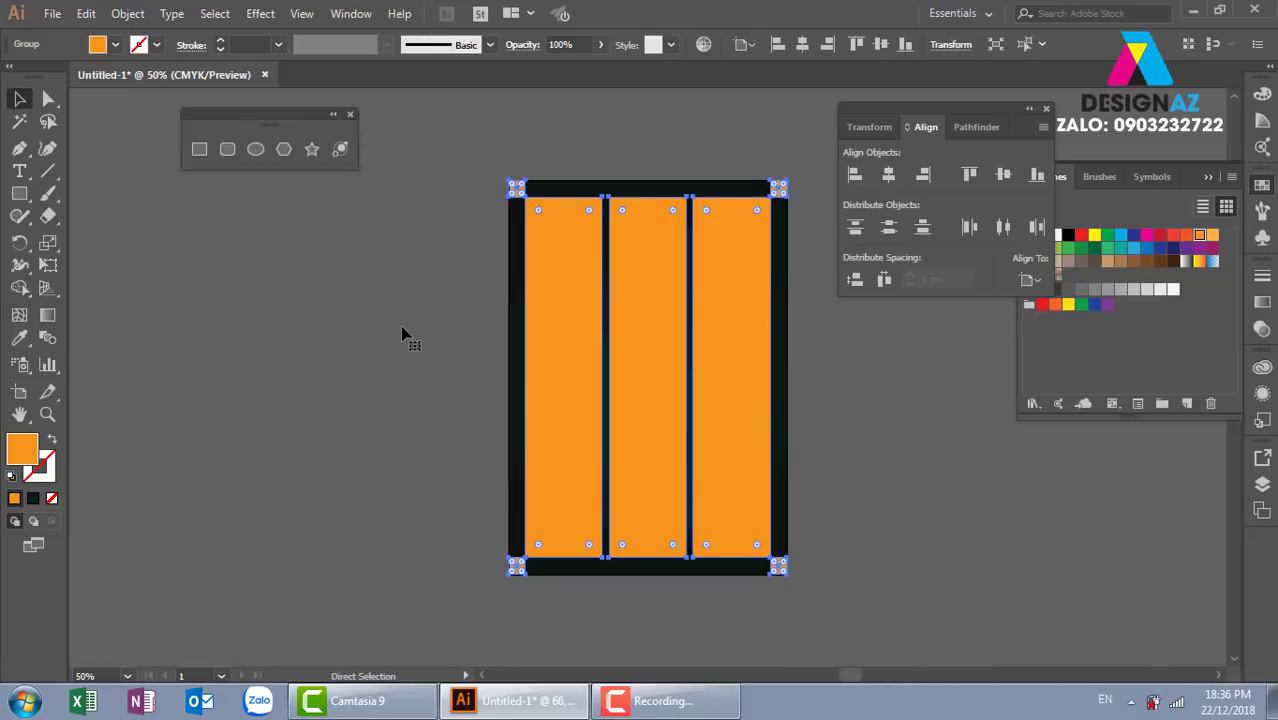
pyautogui.click(600, 44)
pyautogui.moveTo(582, 71); pyautogui.dragTo(547, 68)
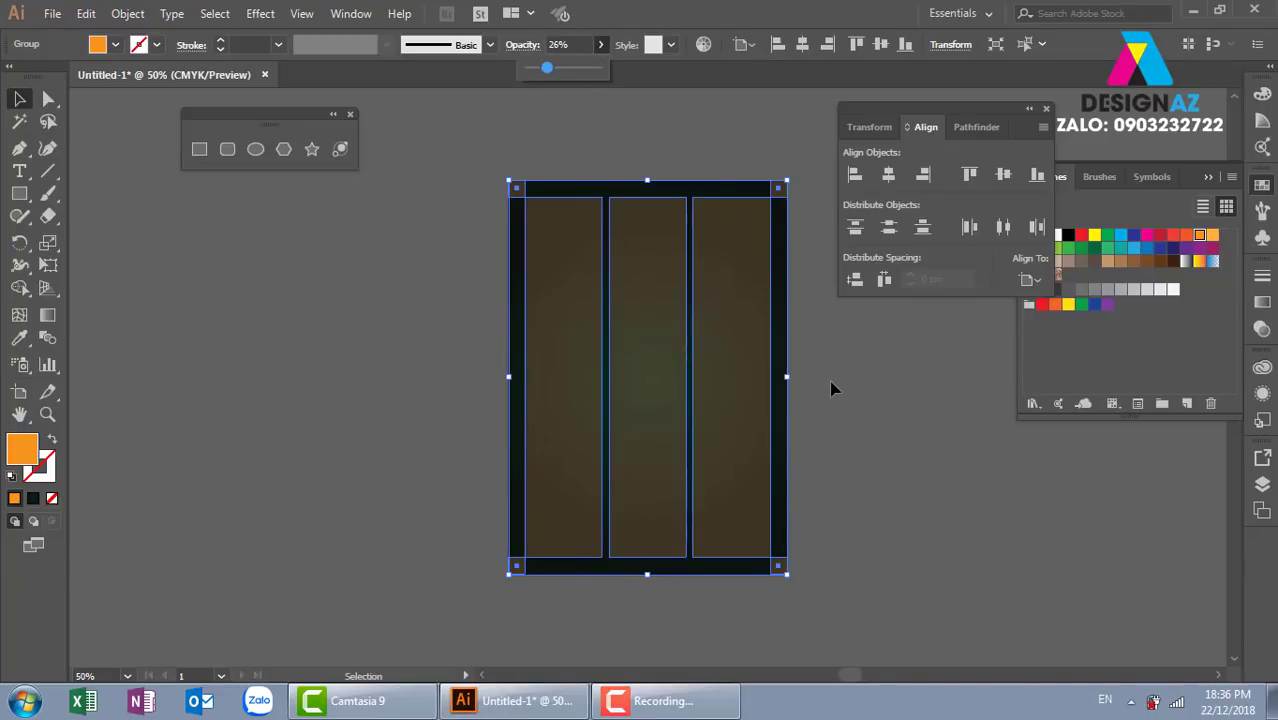
pyautogui.click(875, 470)
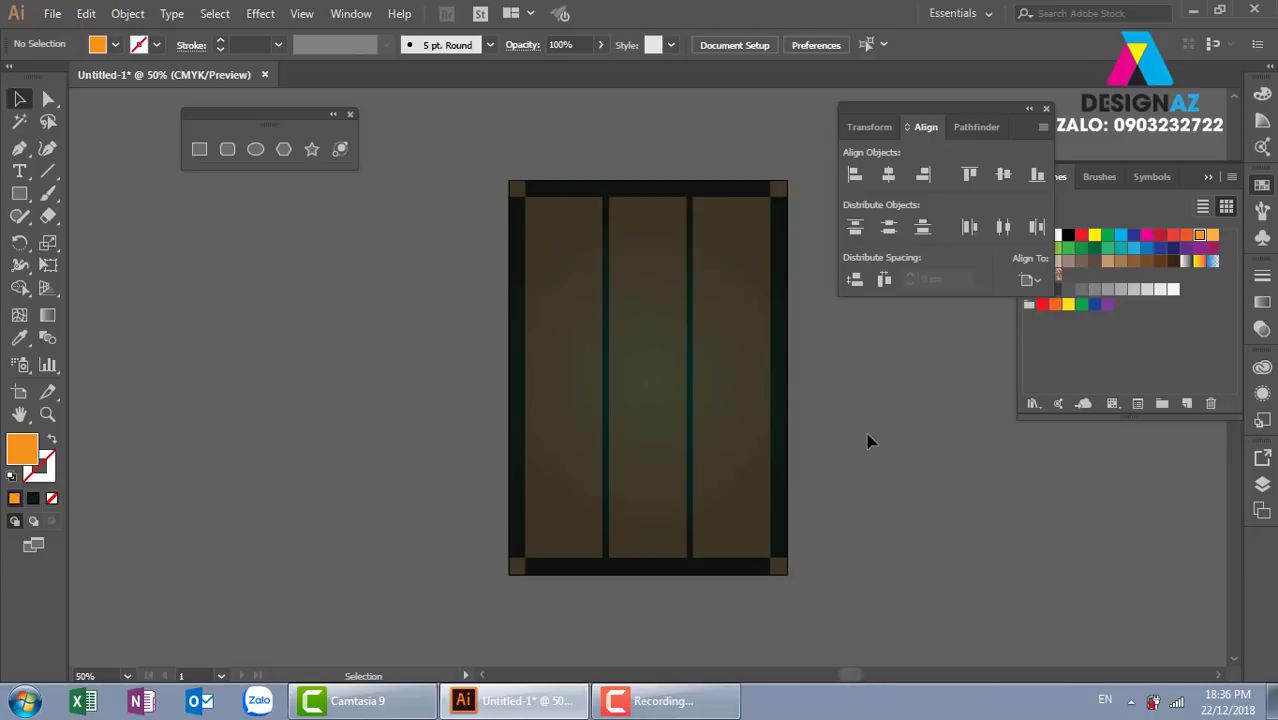
pyautogui.hotkey('ctrl', '=')
pyautogui.moveTo(887, 502)
pyautogui.mouseDown()
pyautogui.moveTo(799, 473)
pyautogui.moveTo(809, 469)
pyautogui.mouseUp()
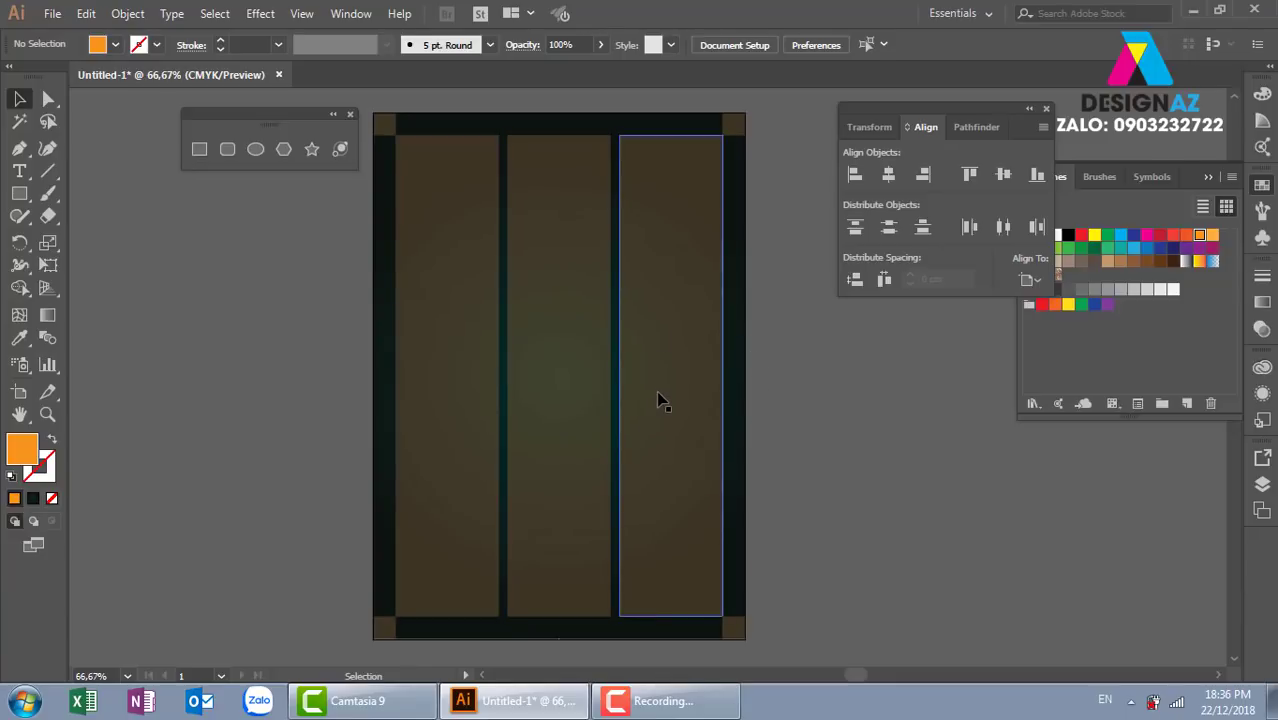
# Step: In the Place dialog, find the tờ giơi klong folder on Local Disk (D:) by searching 'to'
pyautogui.click(55, 18)
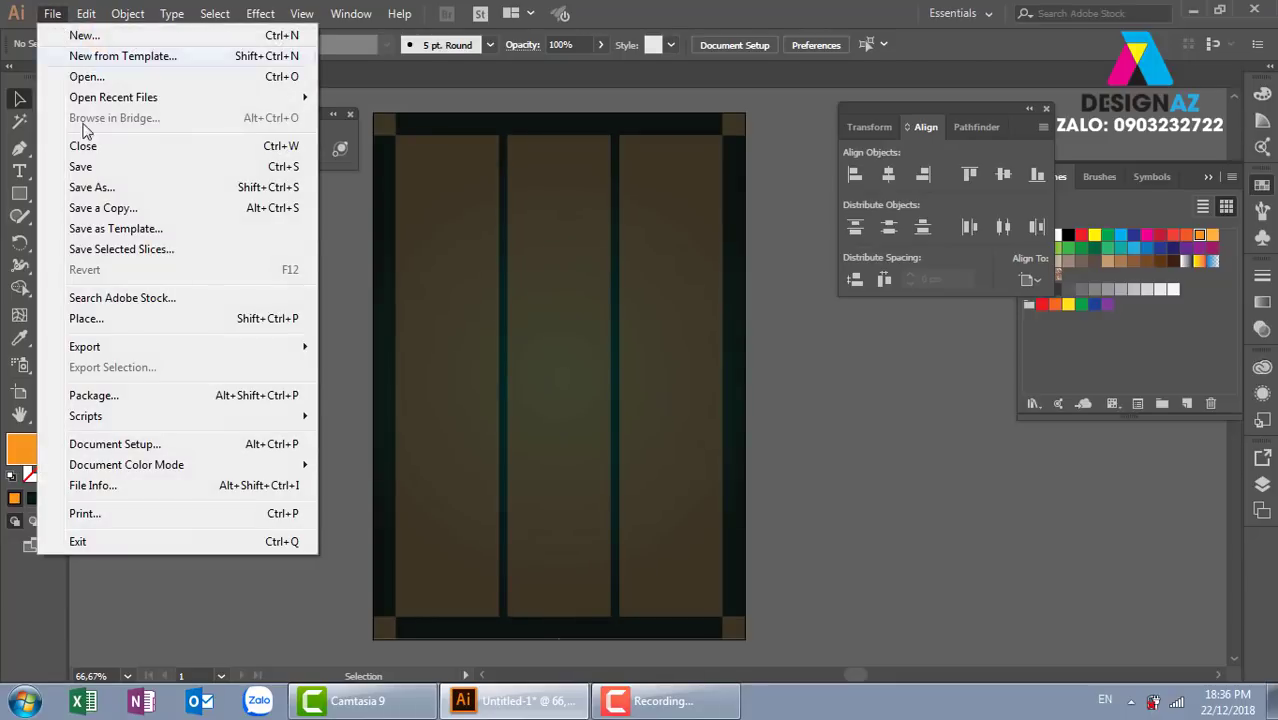
pyautogui.click(200, 318)
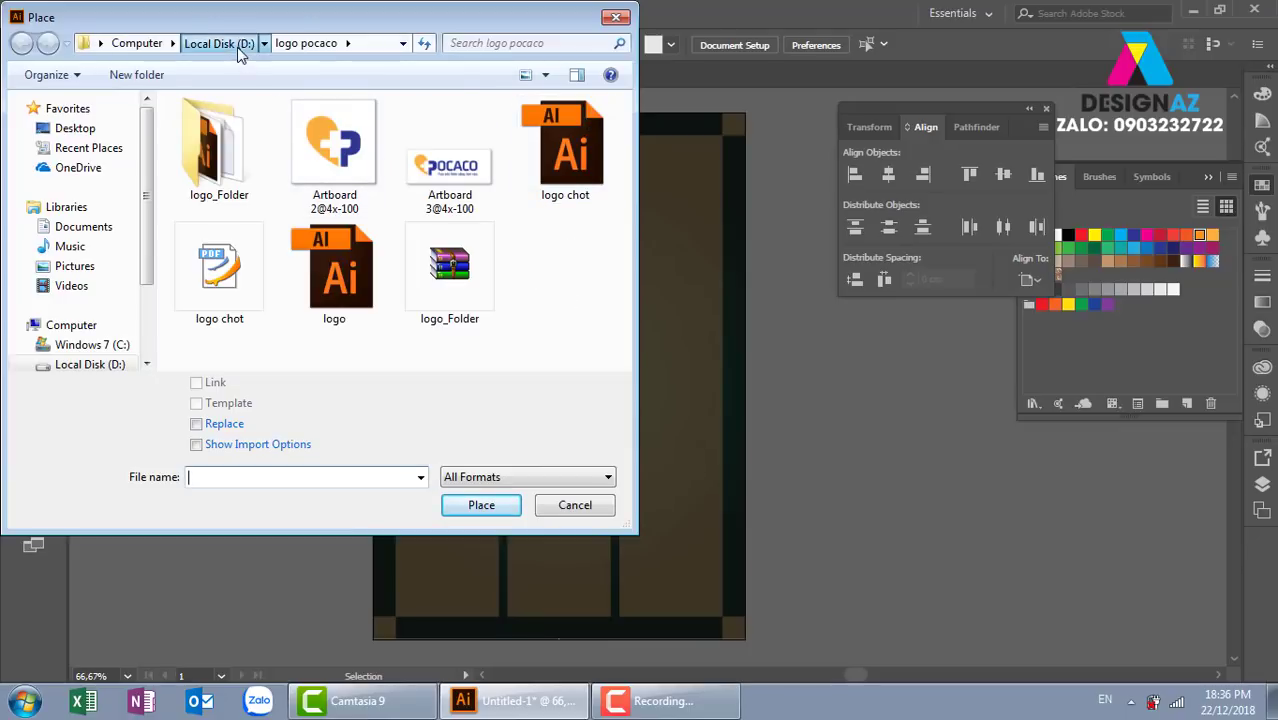
pyautogui.click(225, 43)
pyautogui.click(493, 44)
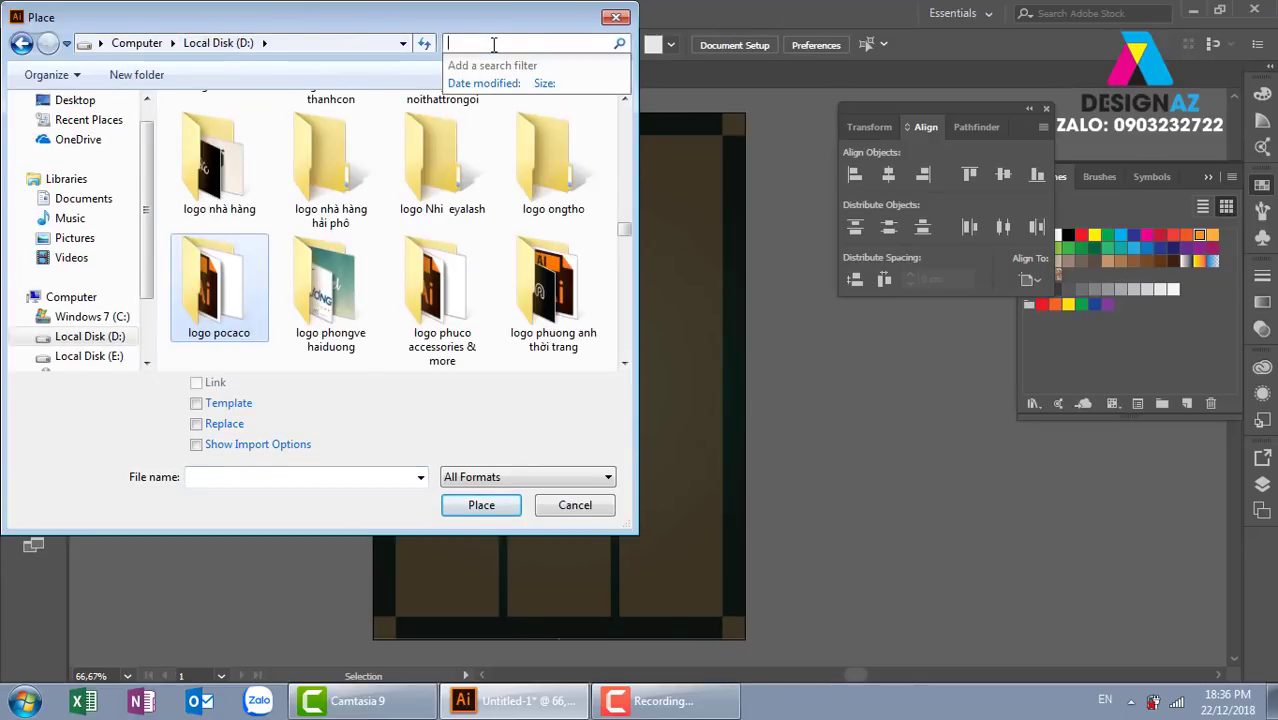
pyautogui.write('lto')
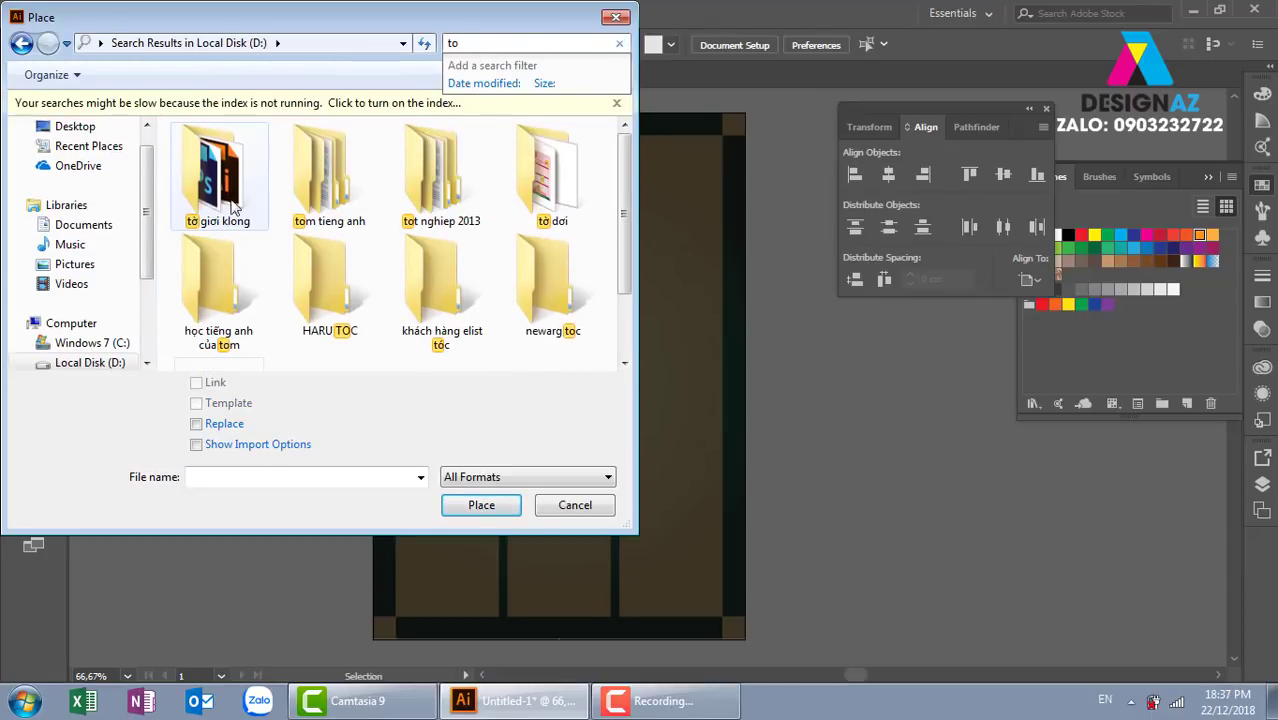
pyautogui.doubleClick(222, 180)
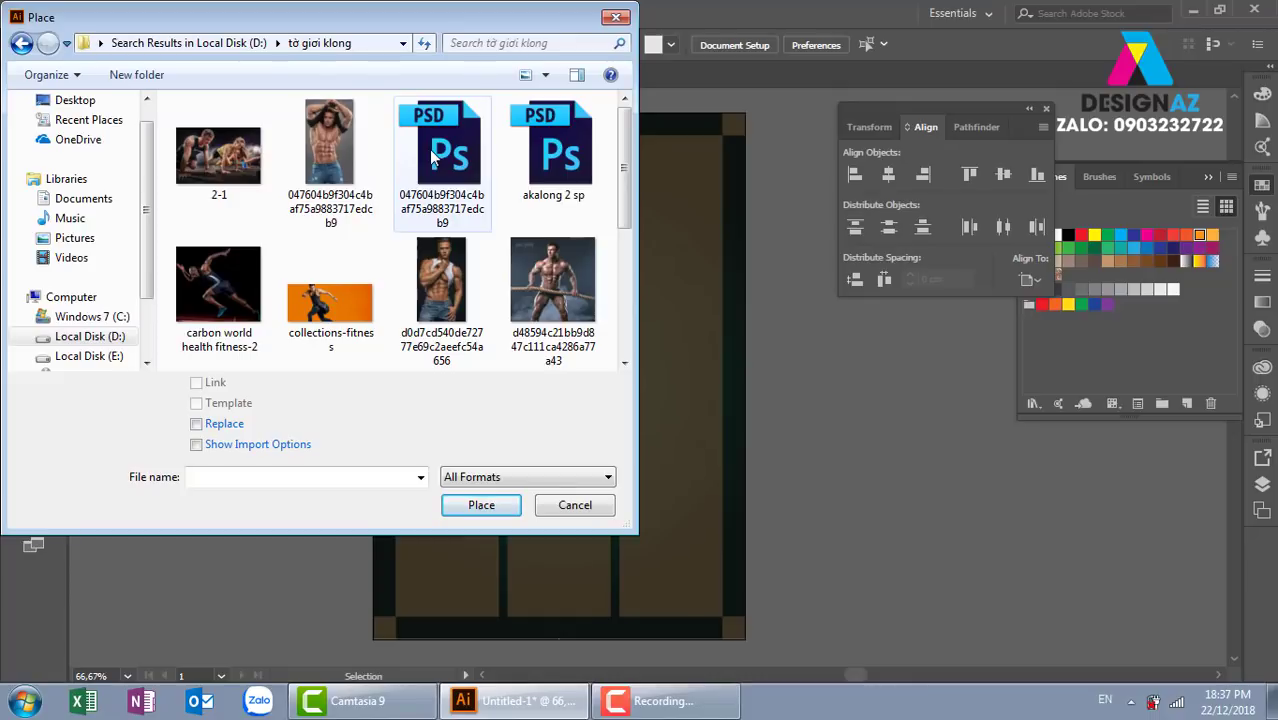
# Step: Place the shirtless muscular man photo, sized to fill the poster's height
pyautogui.click(475, 510)
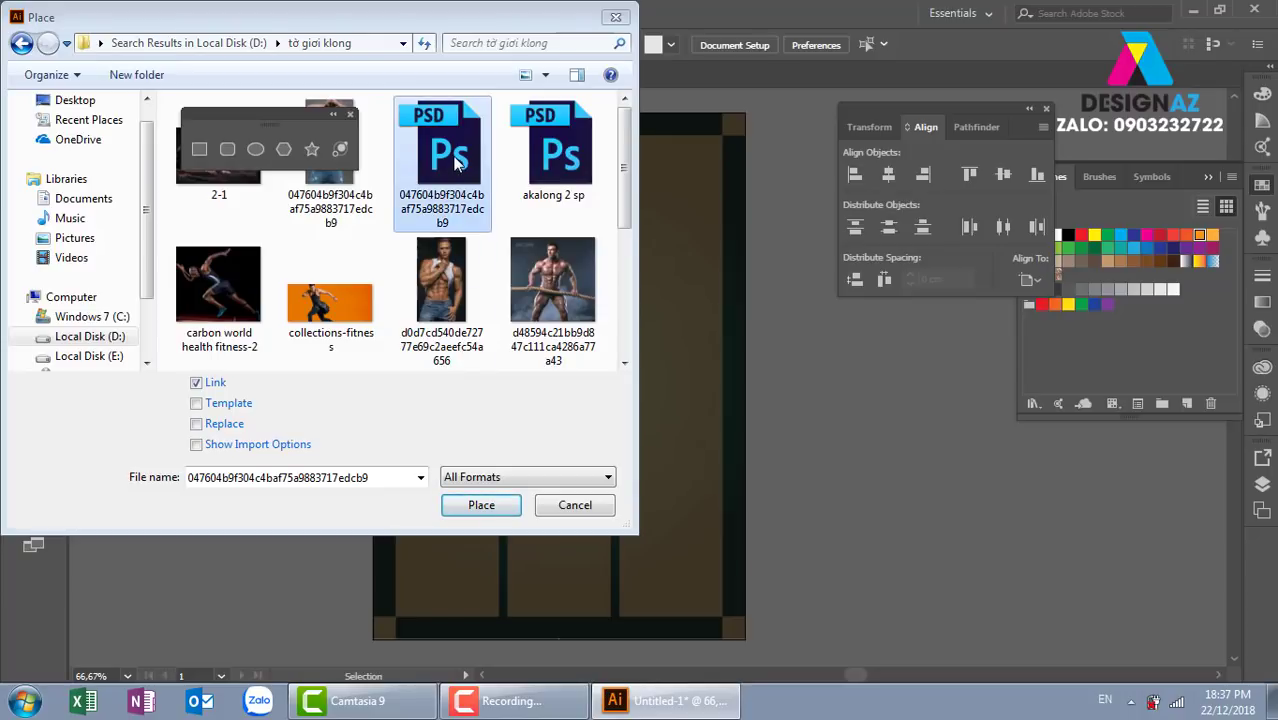
pyautogui.click(506, 508)
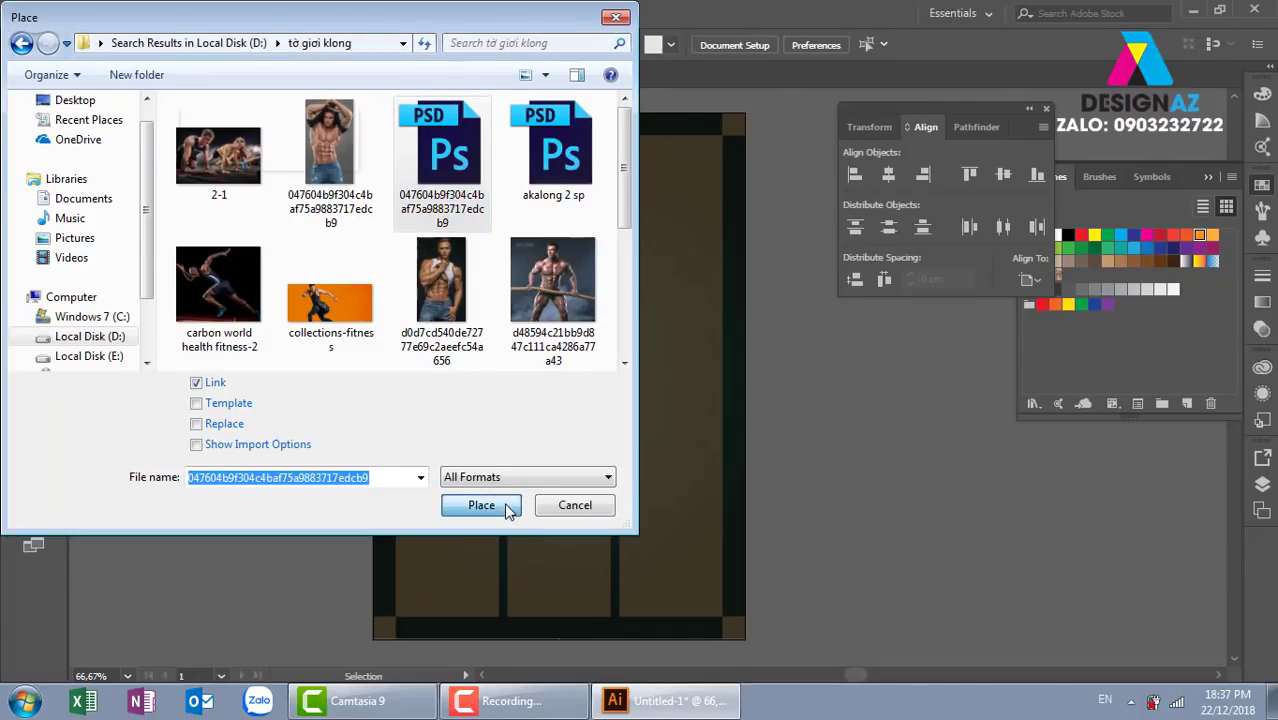
pyautogui.click(506, 508)
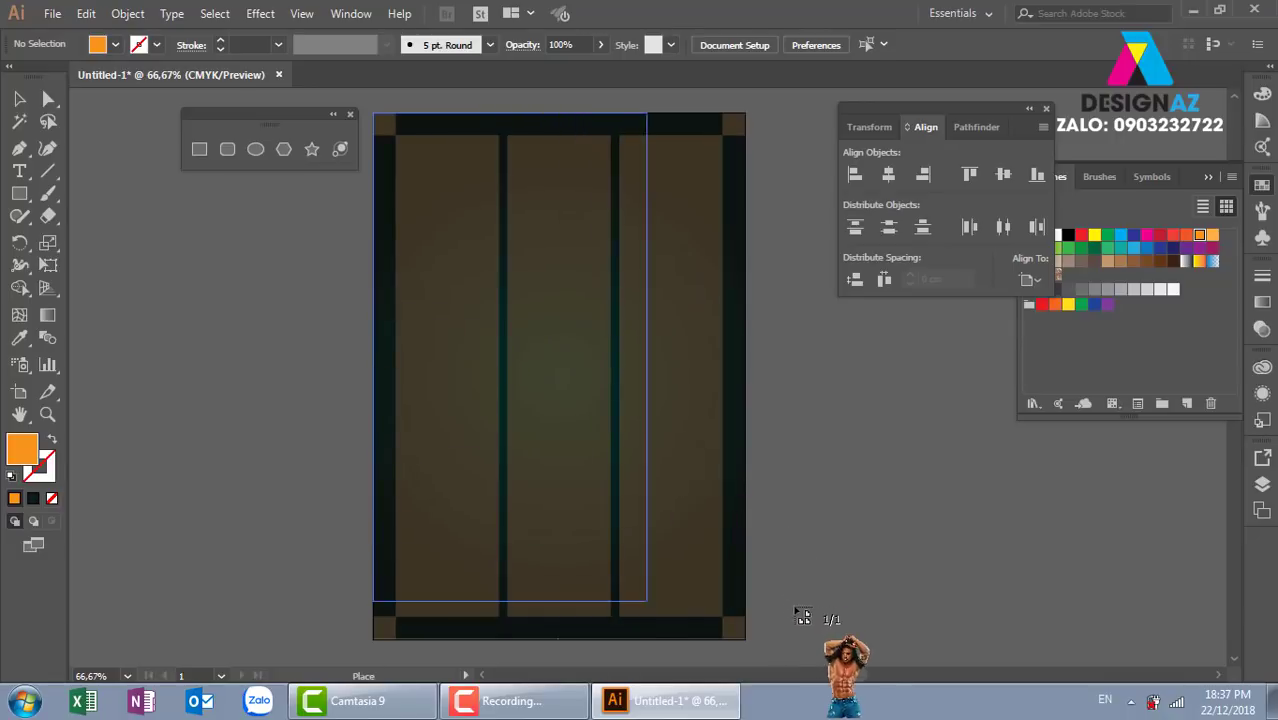
pyautogui.moveTo(800, 613); pyautogui.dragTo(825, 643)
pyautogui.click(834, 538)
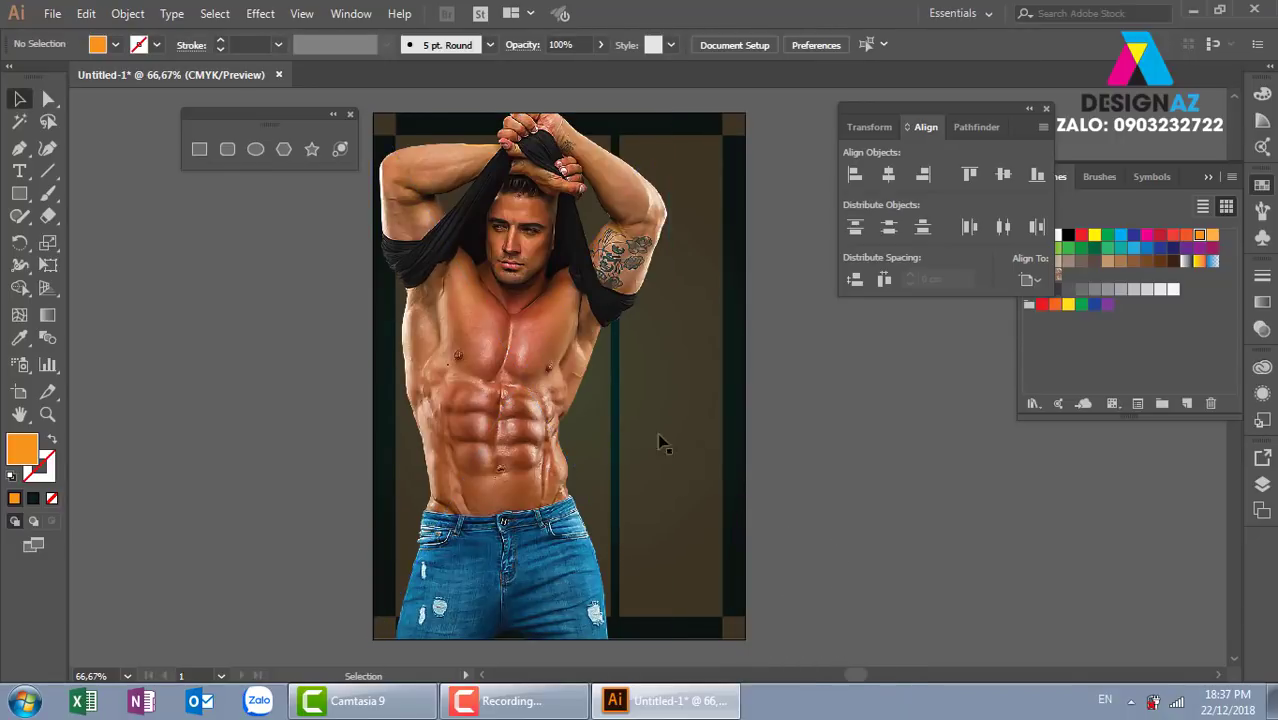
# Step: Shift the photo slightly right on the poster and recentre the view
pyautogui.click(567, 415)
pyautogui.moveTo(499, 428)
pyautogui.mouseDown()
pyautogui.moveTo(544, 427)
pyautogui.moveTo(562, 462)
pyautogui.mouseUp()
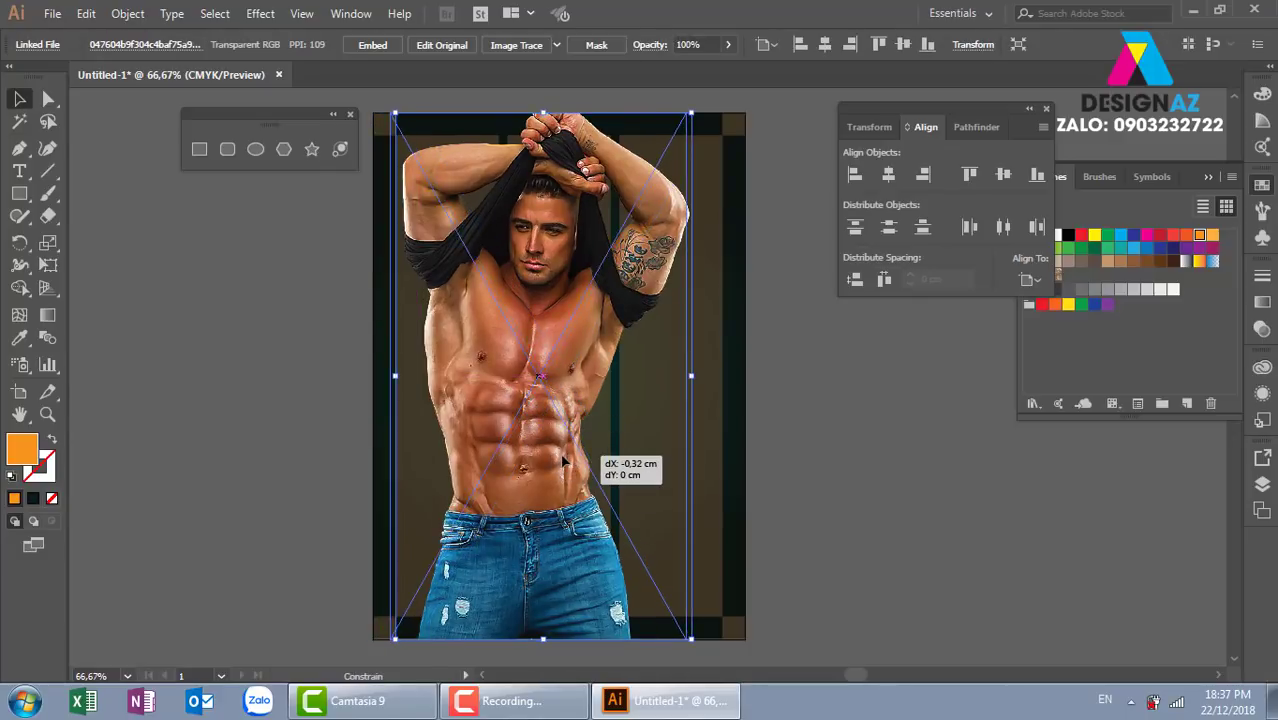
pyautogui.click(826, 473)
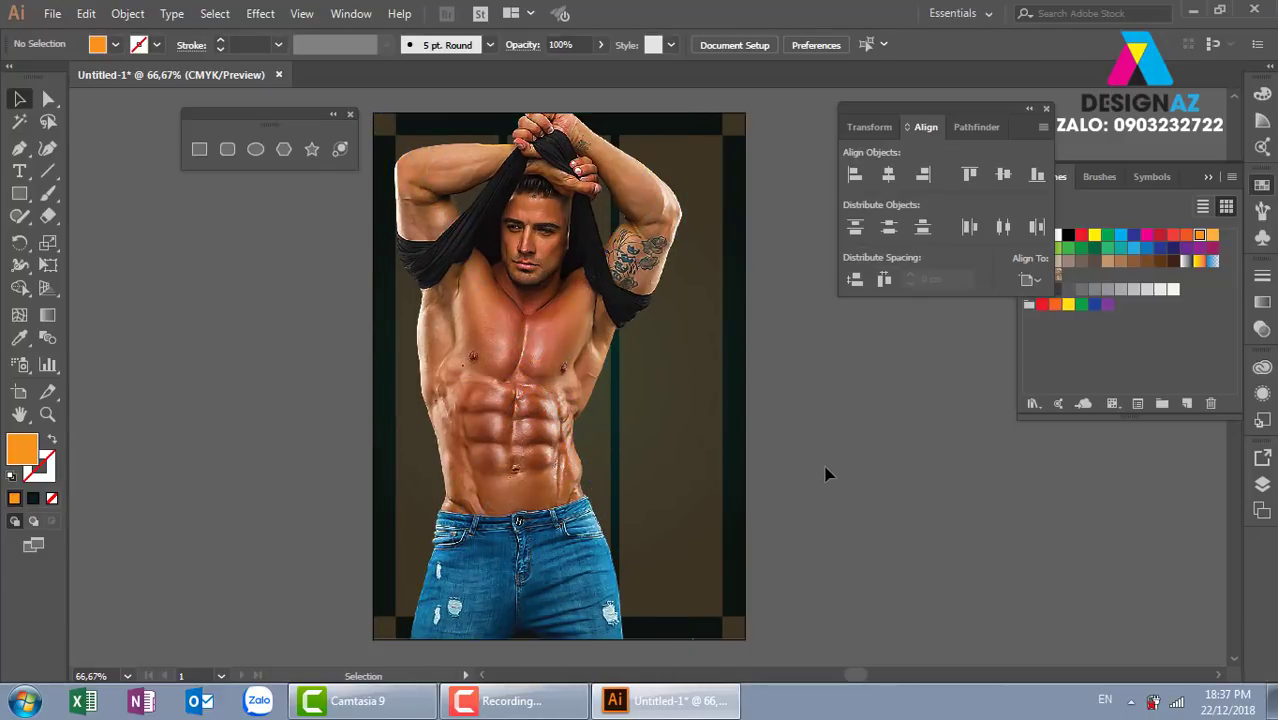
pyautogui.hotkey('ctrl', '1')
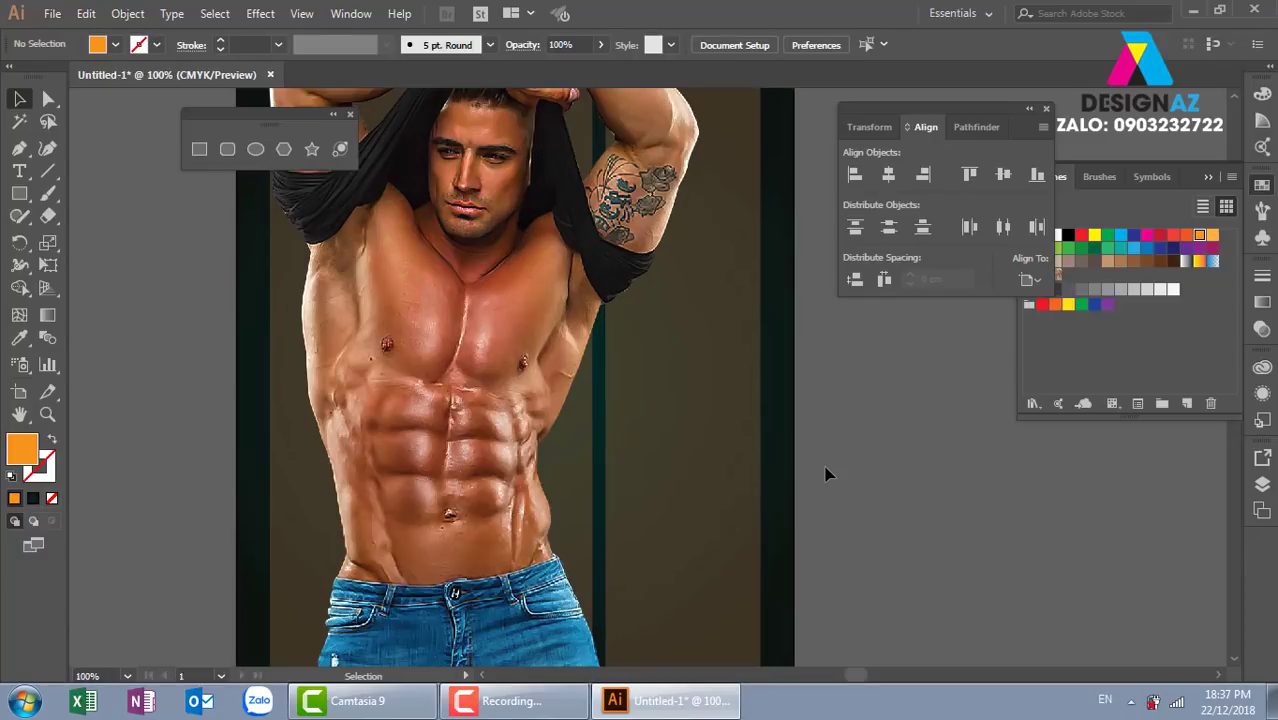
pyautogui.moveTo(536, 488)
pyautogui.mouseDown()
pyautogui.moveTo(567, 527)
pyautogui.moveTo(645, 487)
pyautogui.mouseUp()
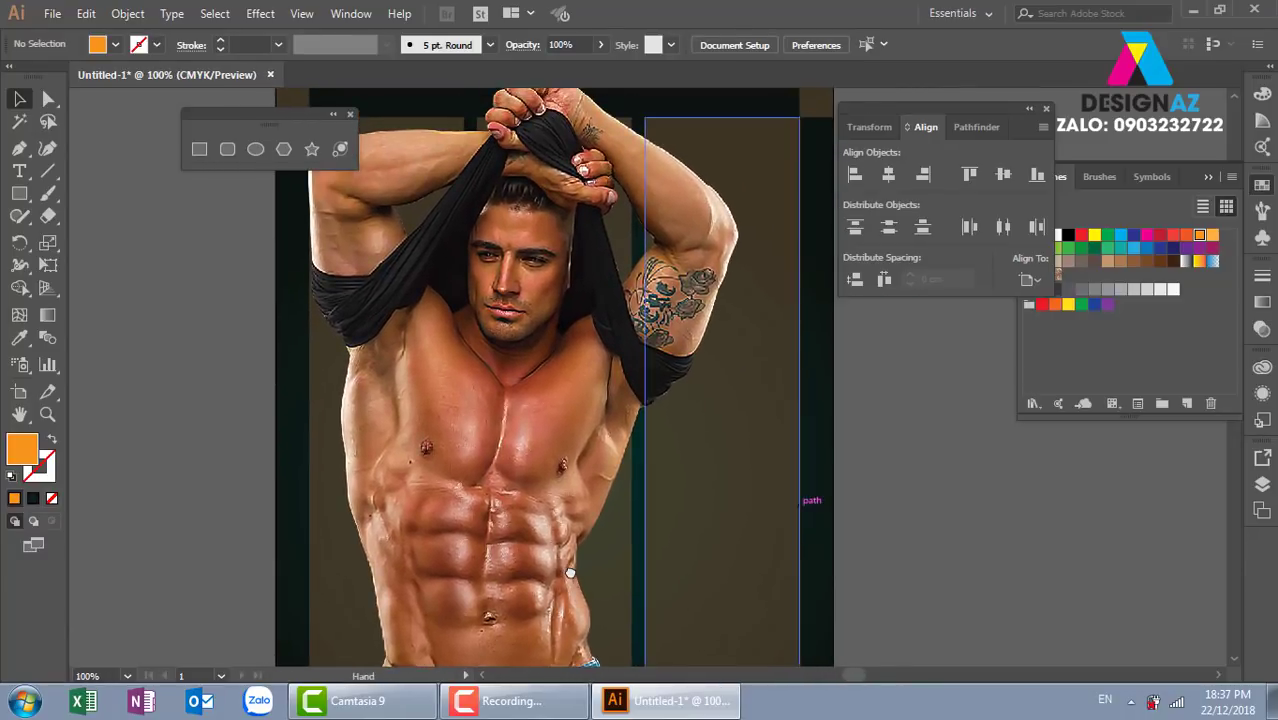
pyautogui.hotkey('ctrl', '-')
pyautogui.hotkey('ctrl', '-')
pyautogui.moveTo(760, 600); pyautogui.dragTo(745, 545)
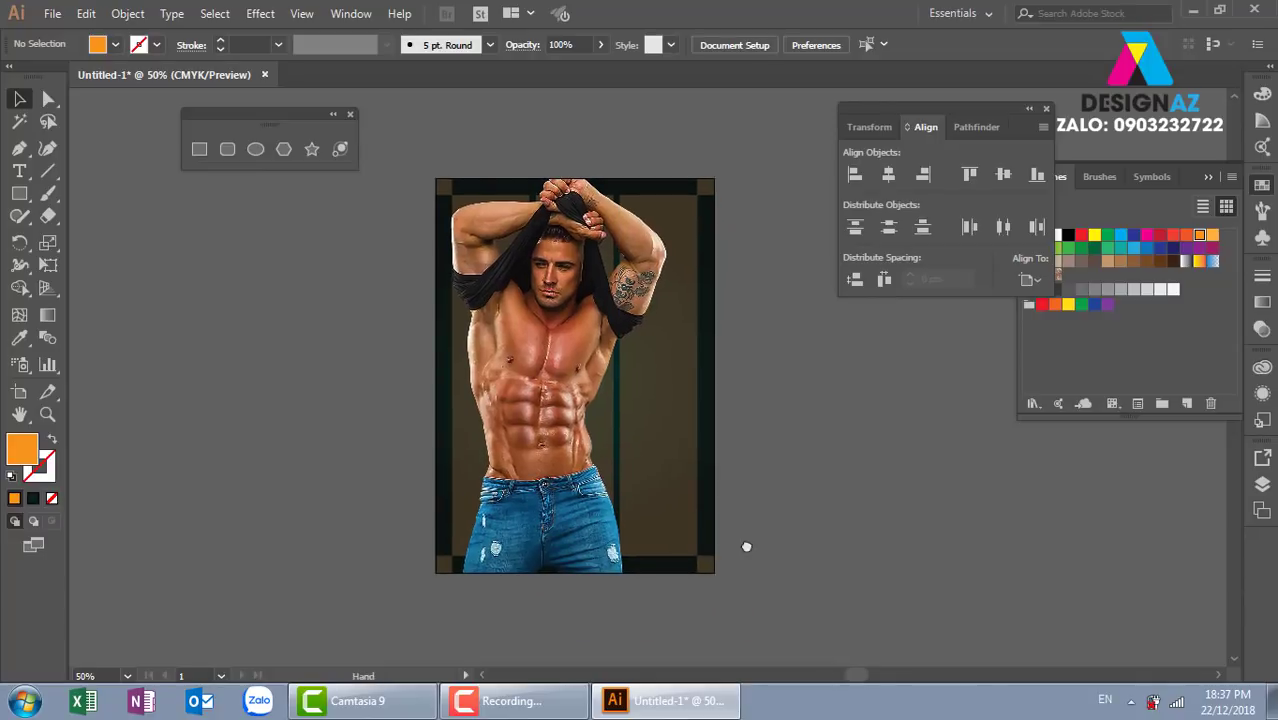
# Step: Shrink the dark rectangle into a bottom strip and fill it orange
pyautogui.click(713, 400)
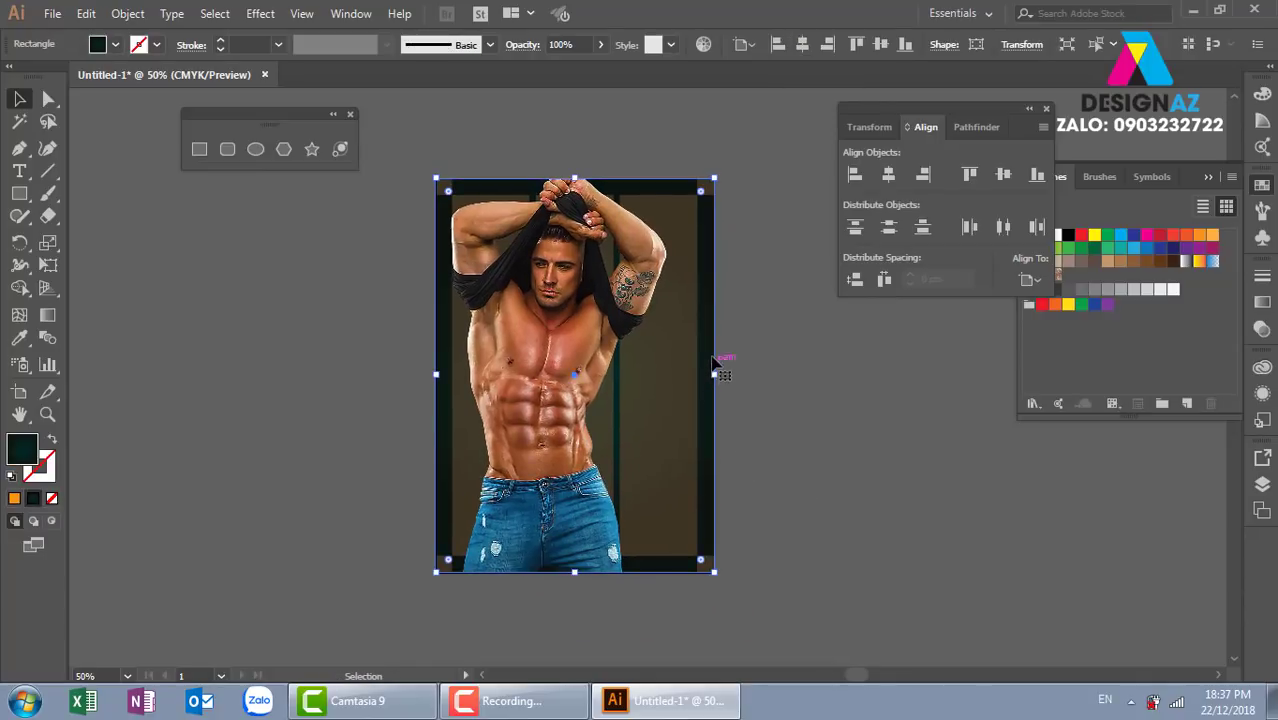
pyautogui.moveTo(574, 179); pyautogui.dragTo(563, 526)
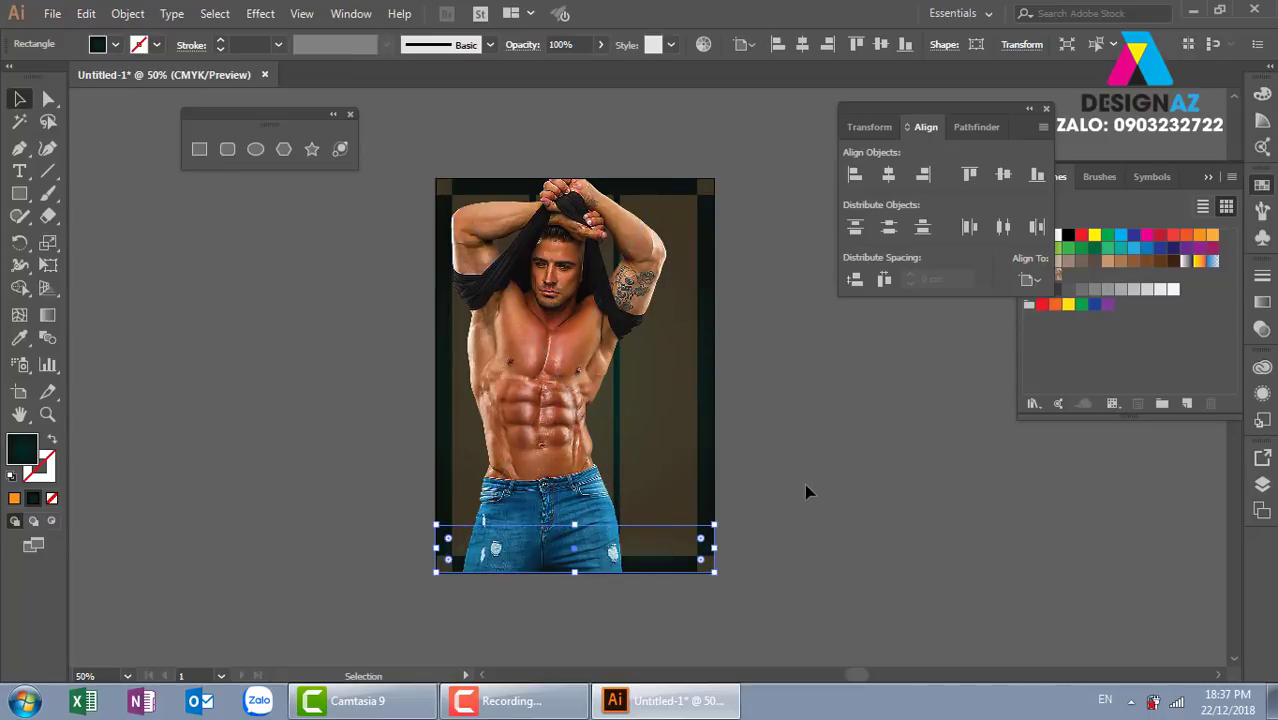
pyautogui.click(1187, 235)
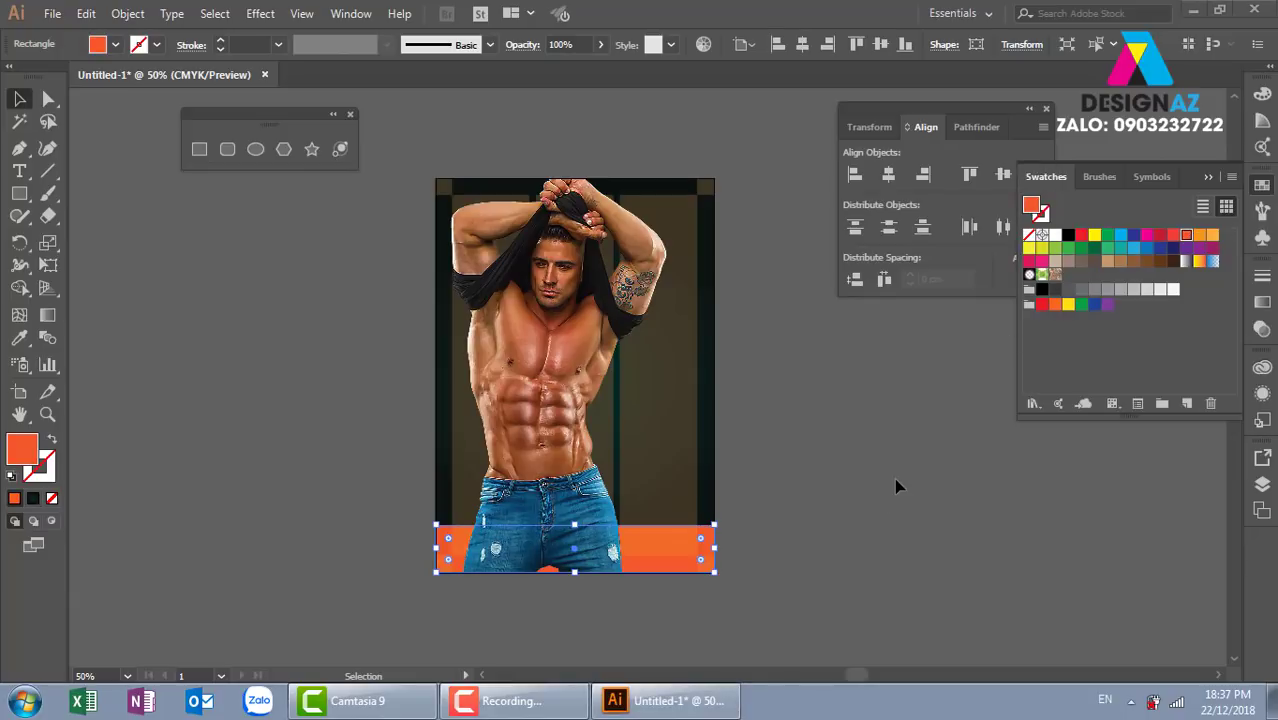
pyautogui.click(785, 518)
pyautogui.moveTo(716, 528)
pyautogui.mouseDown()
pyautogui.moveTo(738, 497)
pyautogui.moveTo(756, 508)
pyautogui.mouseUp()
pyautogui.hotkey('ctrl', 'z')
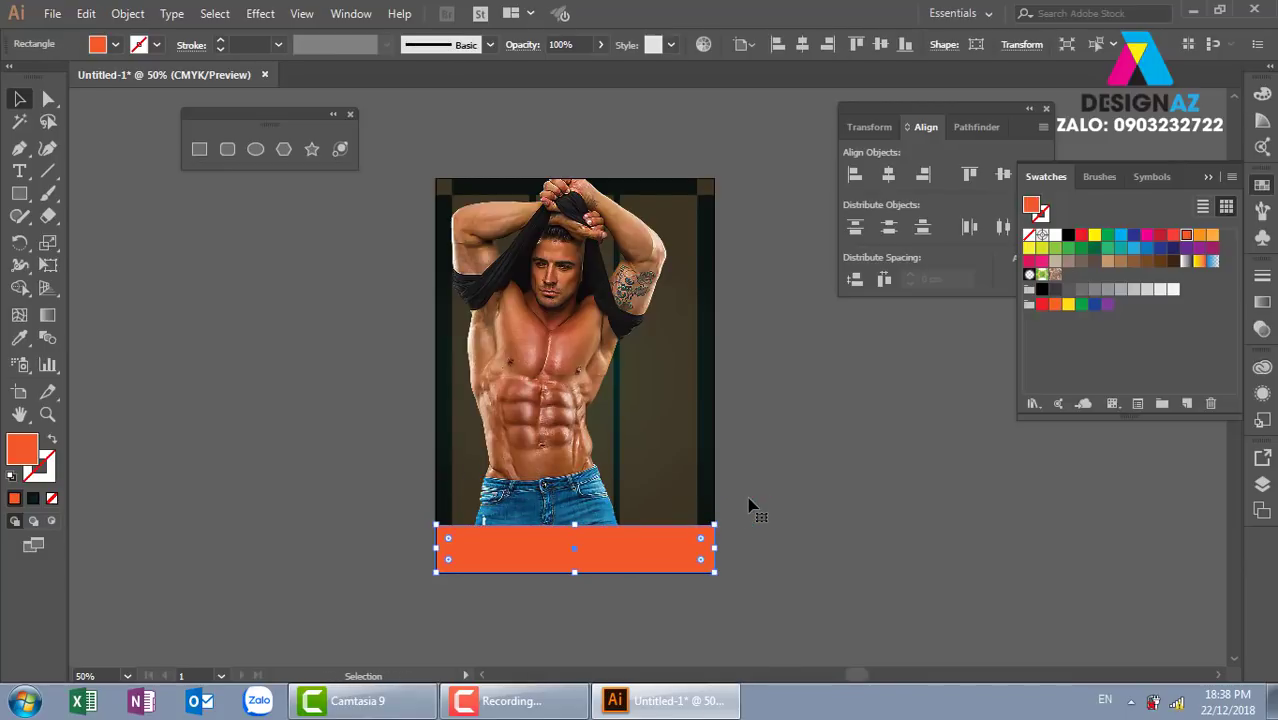
# Step: Zoom to 100% on the orange strip and select it with Direct Selection
pyautogui.click(775, 512)
pyautogui.hotkey('ctrl', '+')
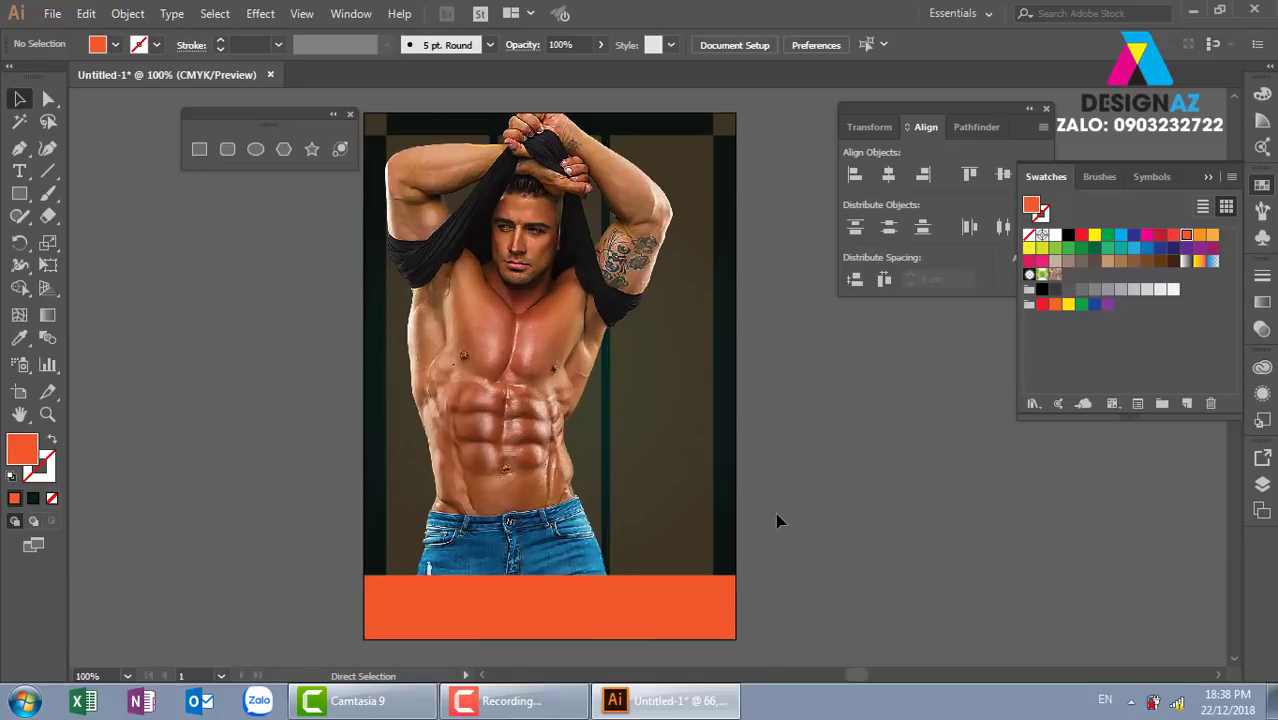
pyautogui.hotkey('ctrl', '+')
pyautogui.moveTo(603, 530); pyautogui.dragTo(668, 292)
pyautogui.click(713, 456)
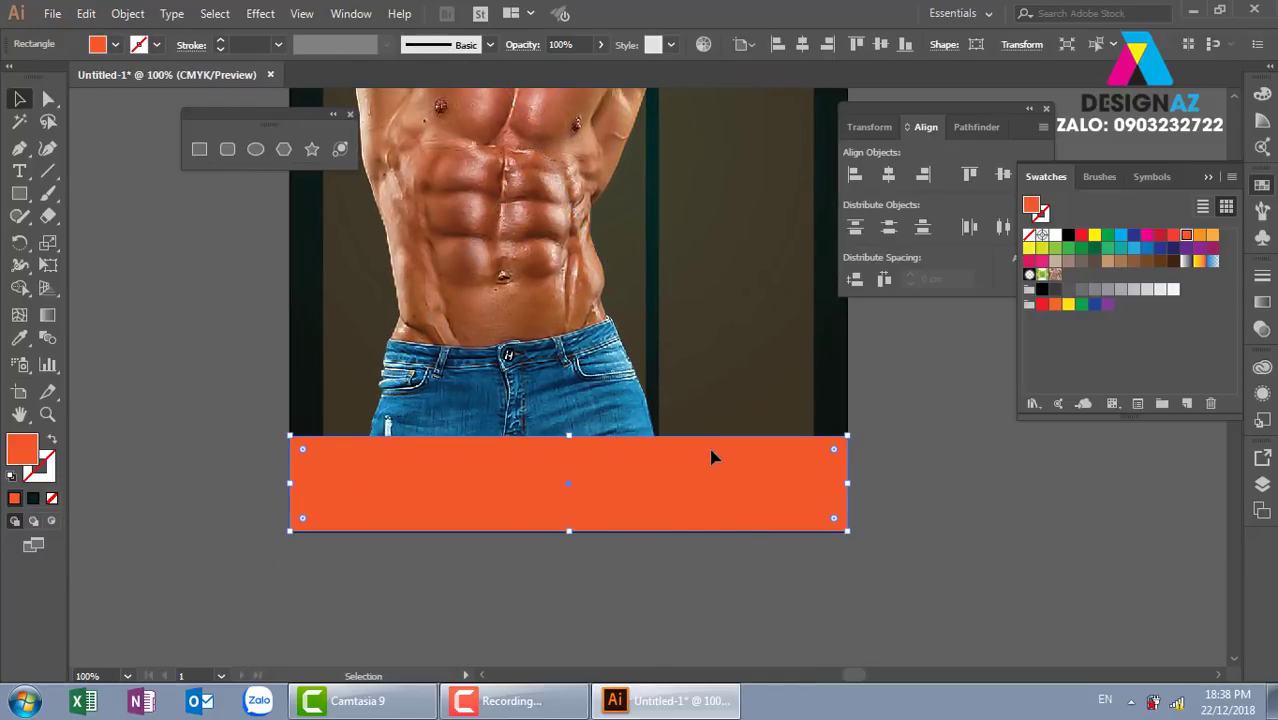
pyautogui.click(48, 98)
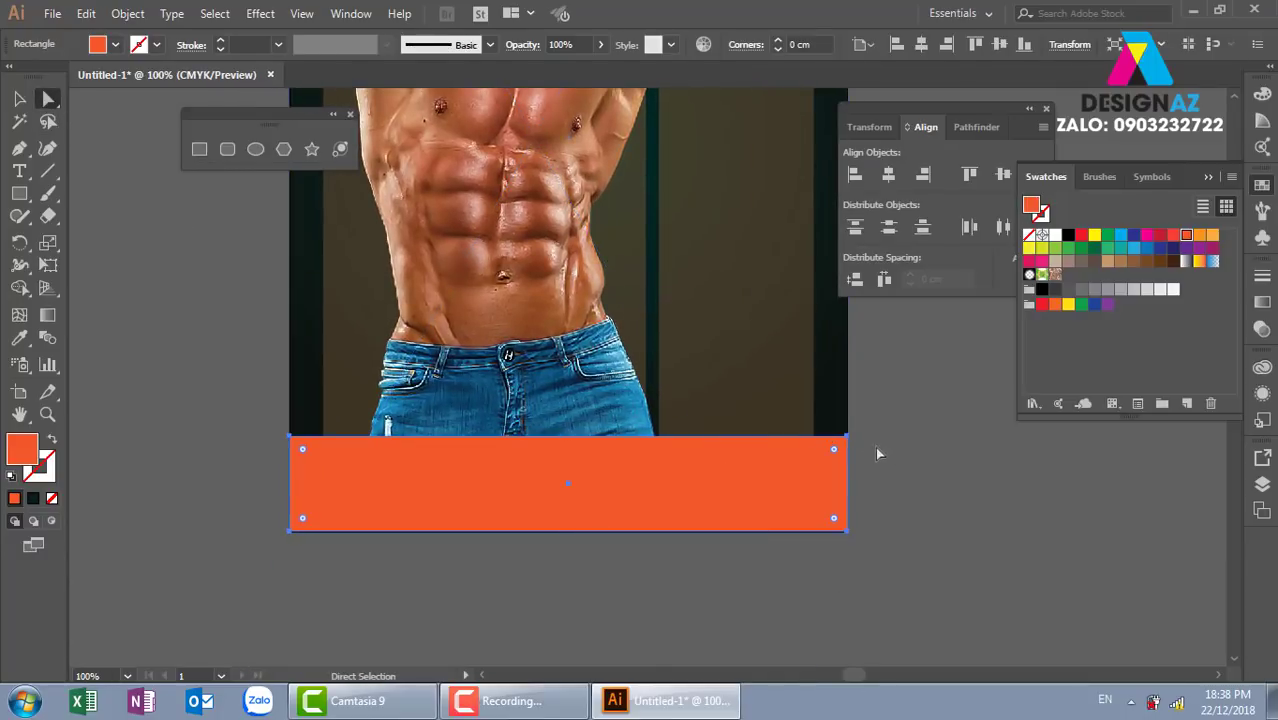
# Step: Raise the orange strip's top-right anchor so its top edge slopes upward
pyautogui.moveTo(853, 443); pyautogui.dragTo(843, 366)
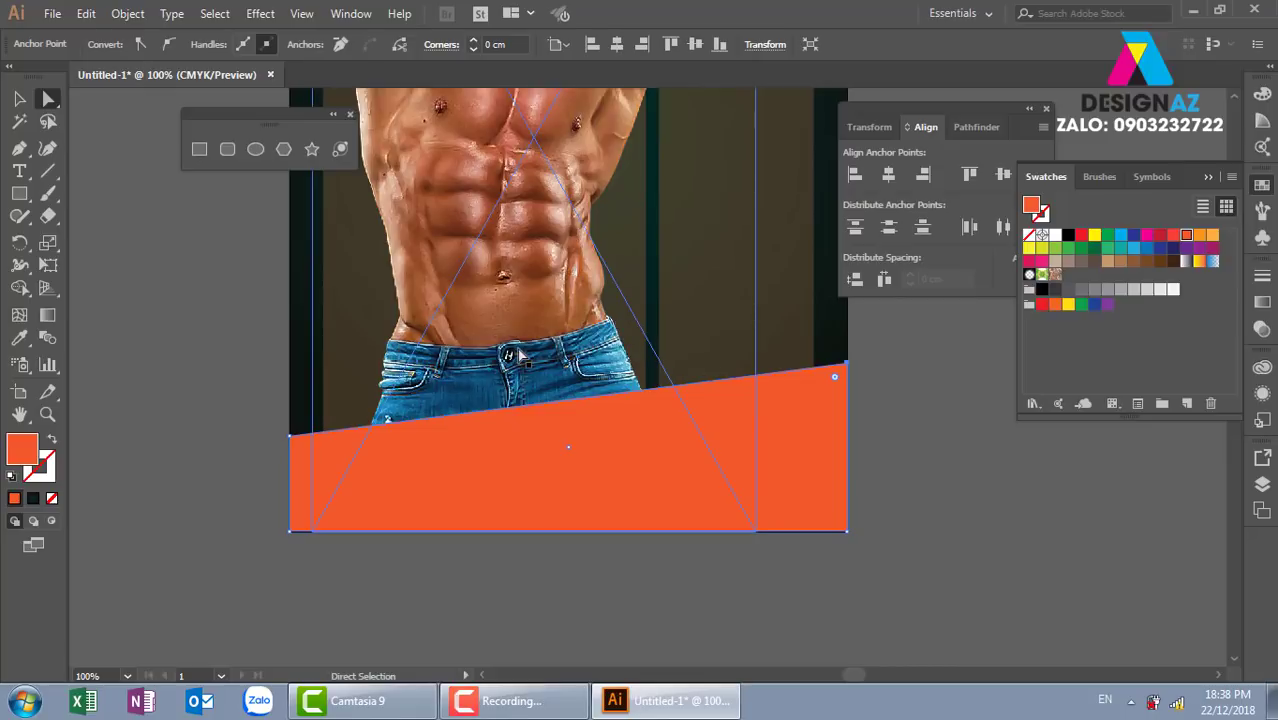
pyautogui.press('v')
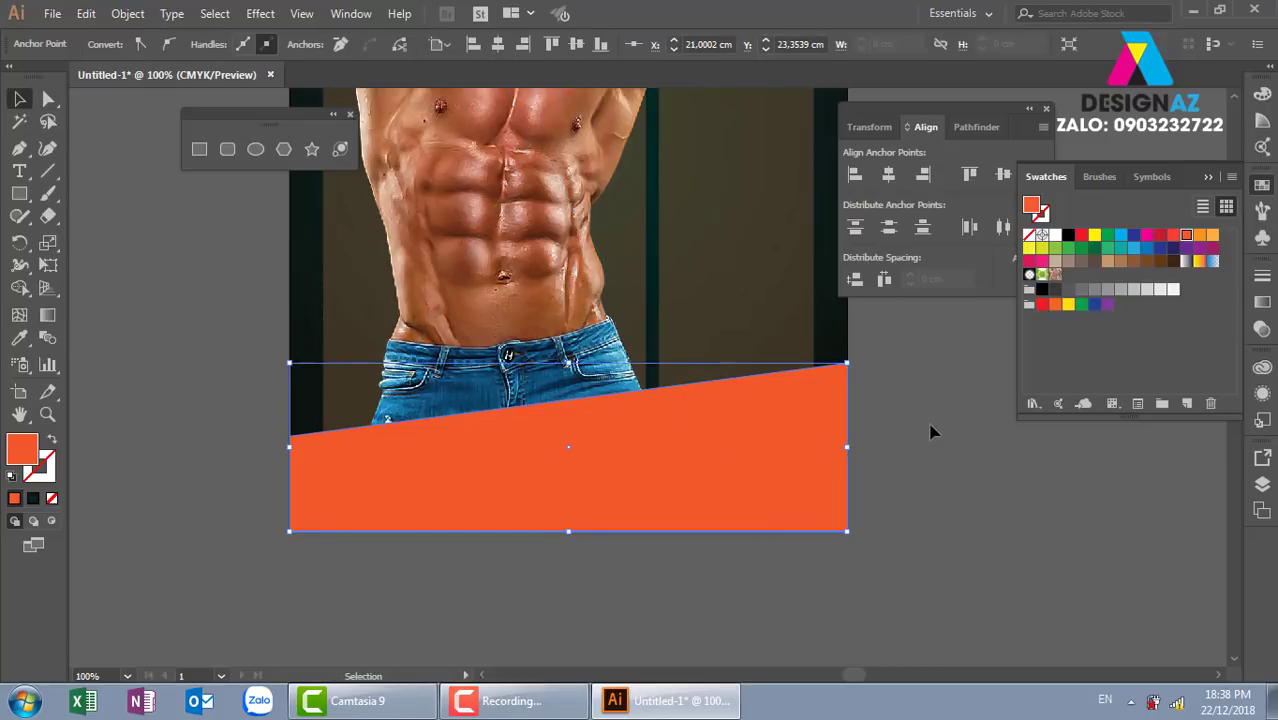
pyautogui.click(753, 457)
pyautogui.click(972, 459)
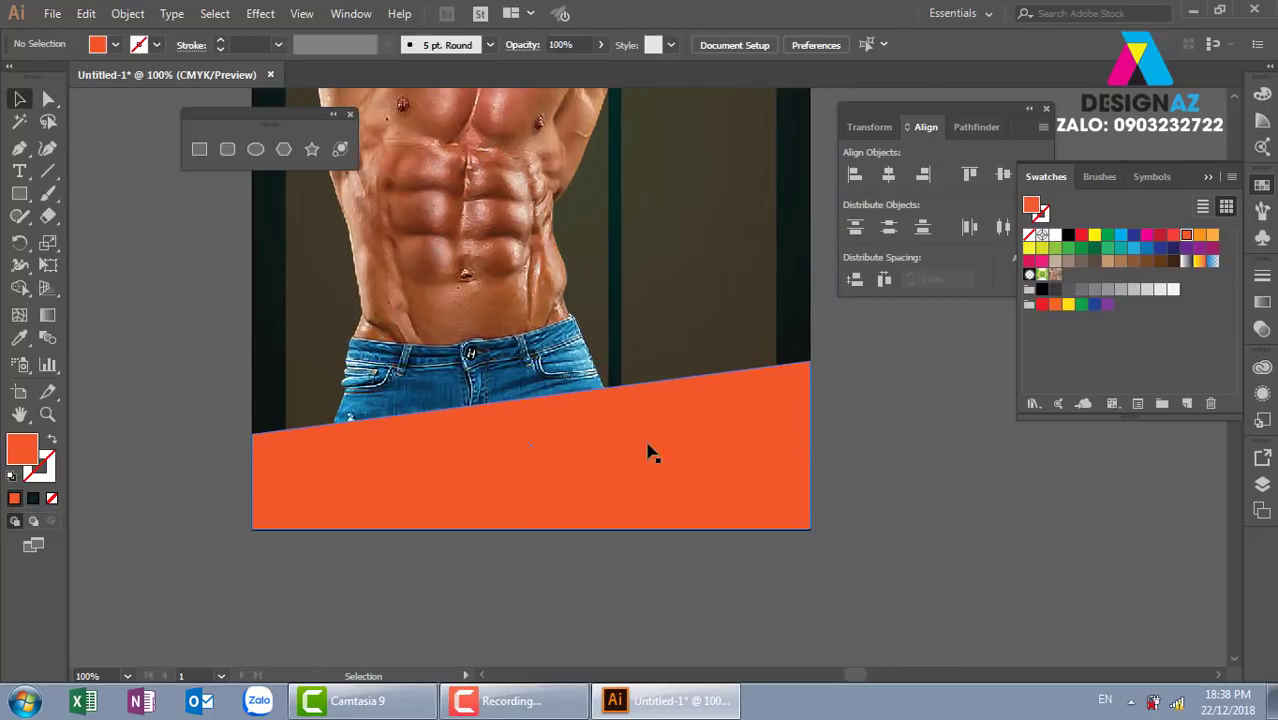
pyautogui.moveTo(650, 447); pyautogui.dragTo(678, 469)
pyautogui.click(787, 475)
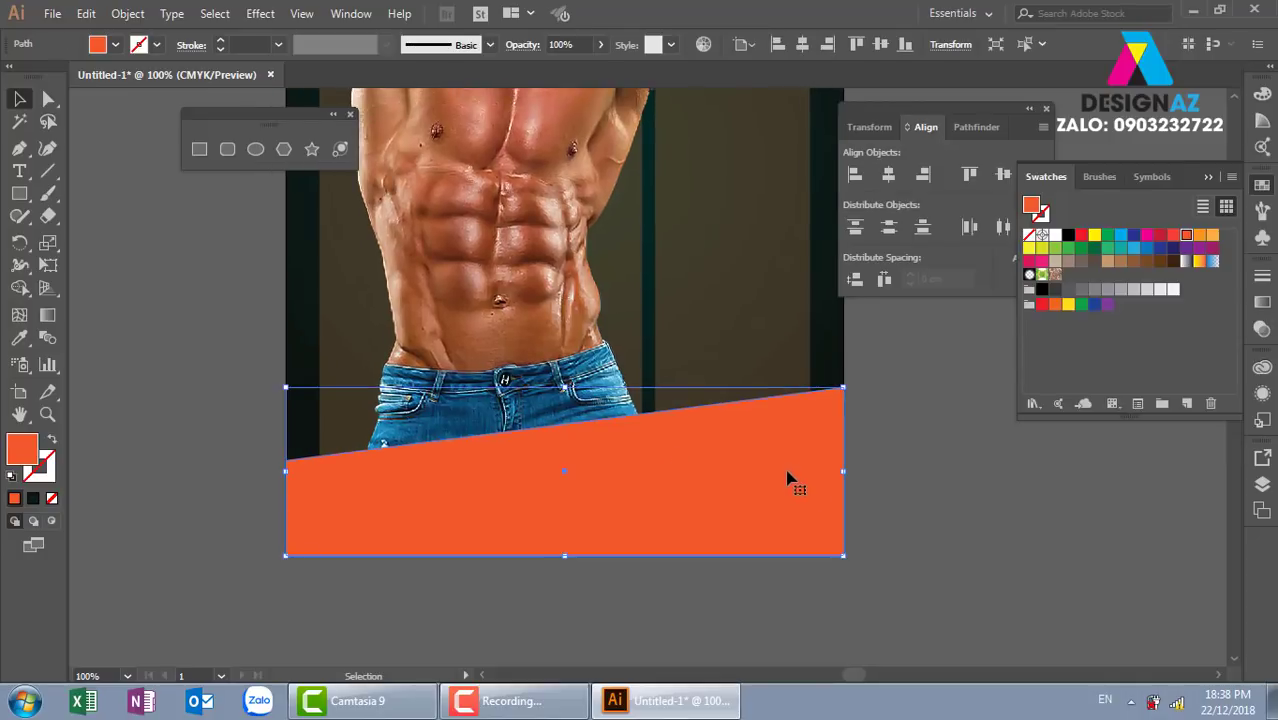
# Step: Make a mirrored copy of the slanted shape, fill it red, and send it behind
pyautogui.press('a')
pyautogui.press('v')
pyautogui.press('o')
pyautogui.moveTo(832, 479); pyautogui.dragTo(463, 420)
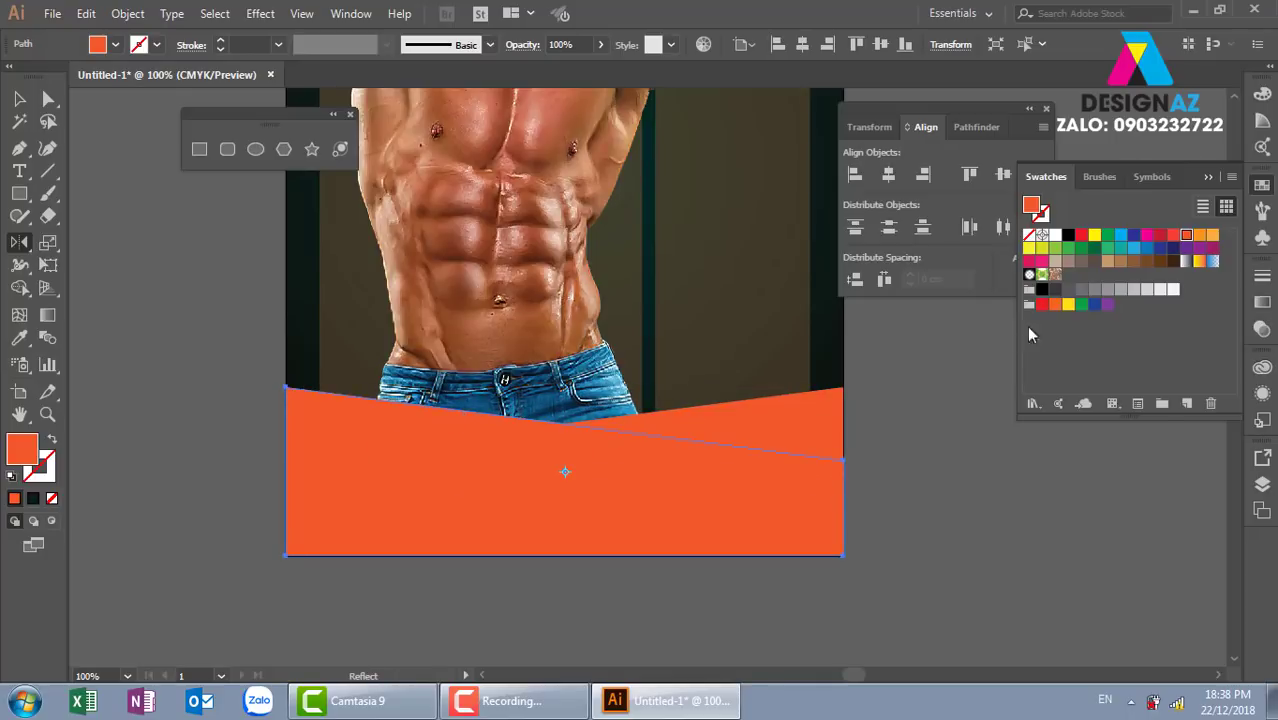
pyautogui.click(1158, 236)
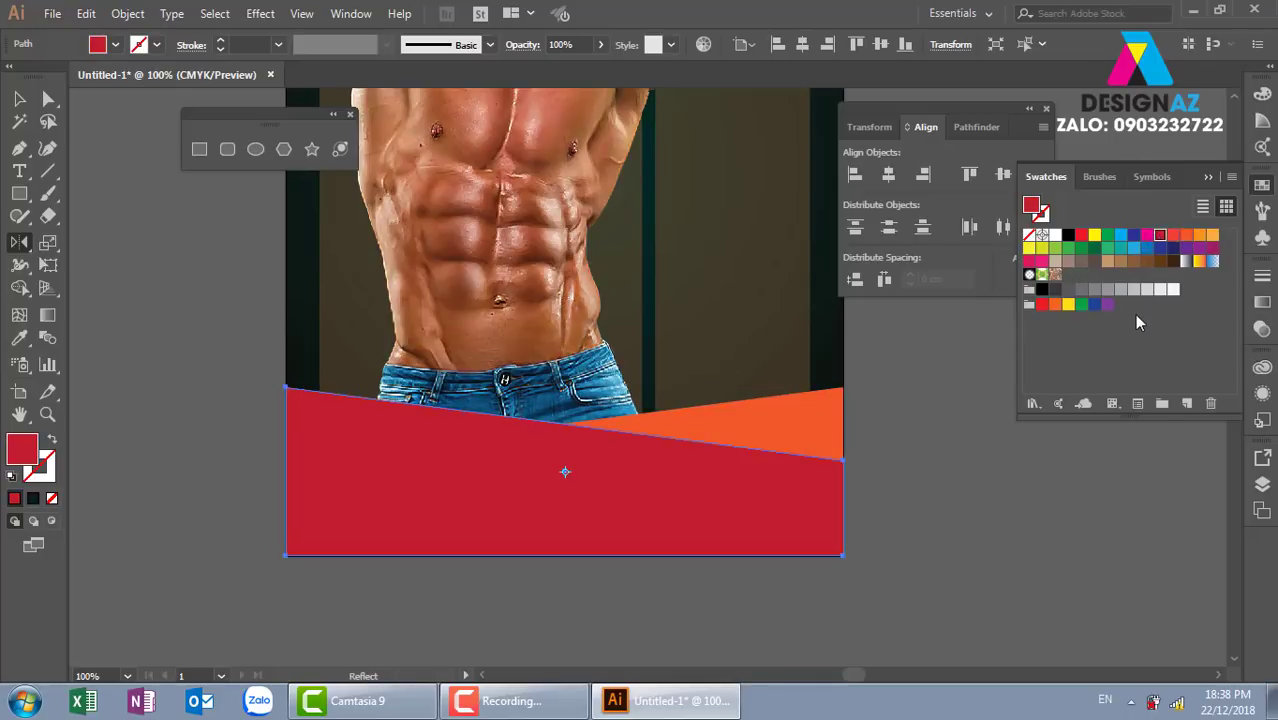
pyautogui.hotkey('ctrl', '[')
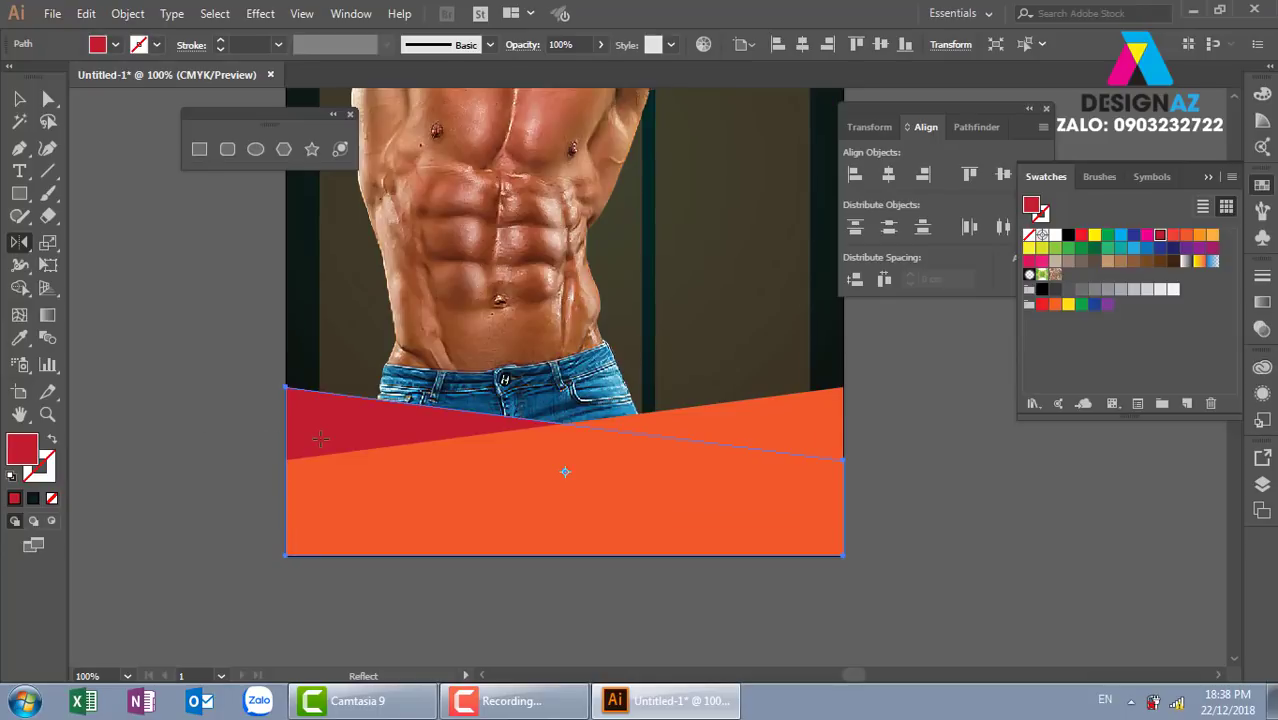
# Step: Change the red copy's fill to the dark red 911F00
pyautogui.click(19, 98)
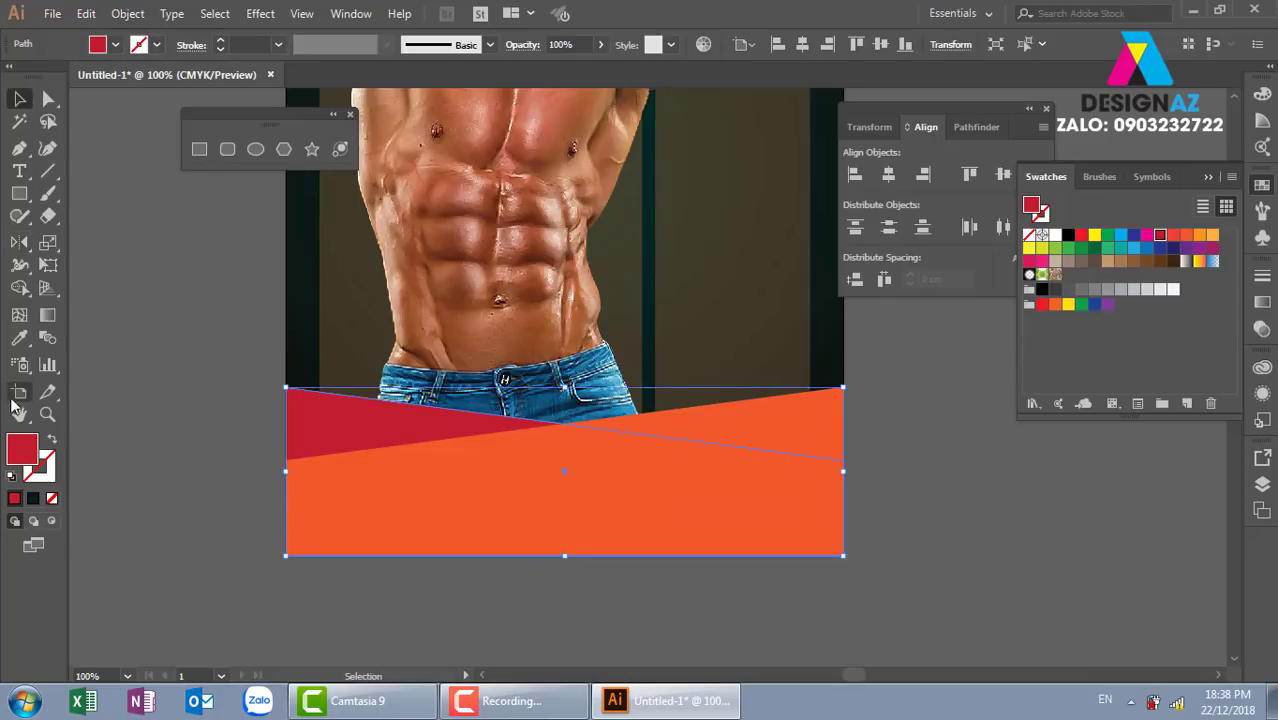
pyautogui.doubleClick(22, 448)
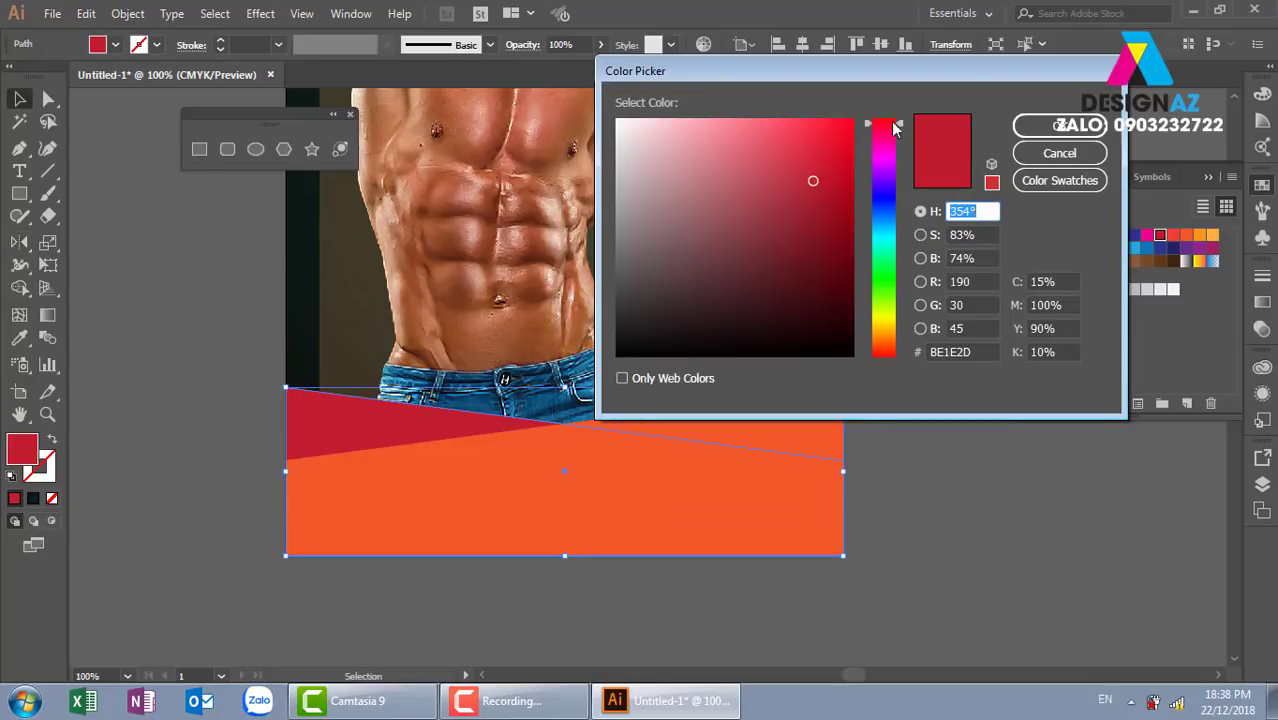
pyautogui.moveTo(896, 124)
pyautogui.mouseDown()
pyautogui.moveTo(896, 364)
pyautogui.moveTo(896, 349)
pyautogui.mouseUp()
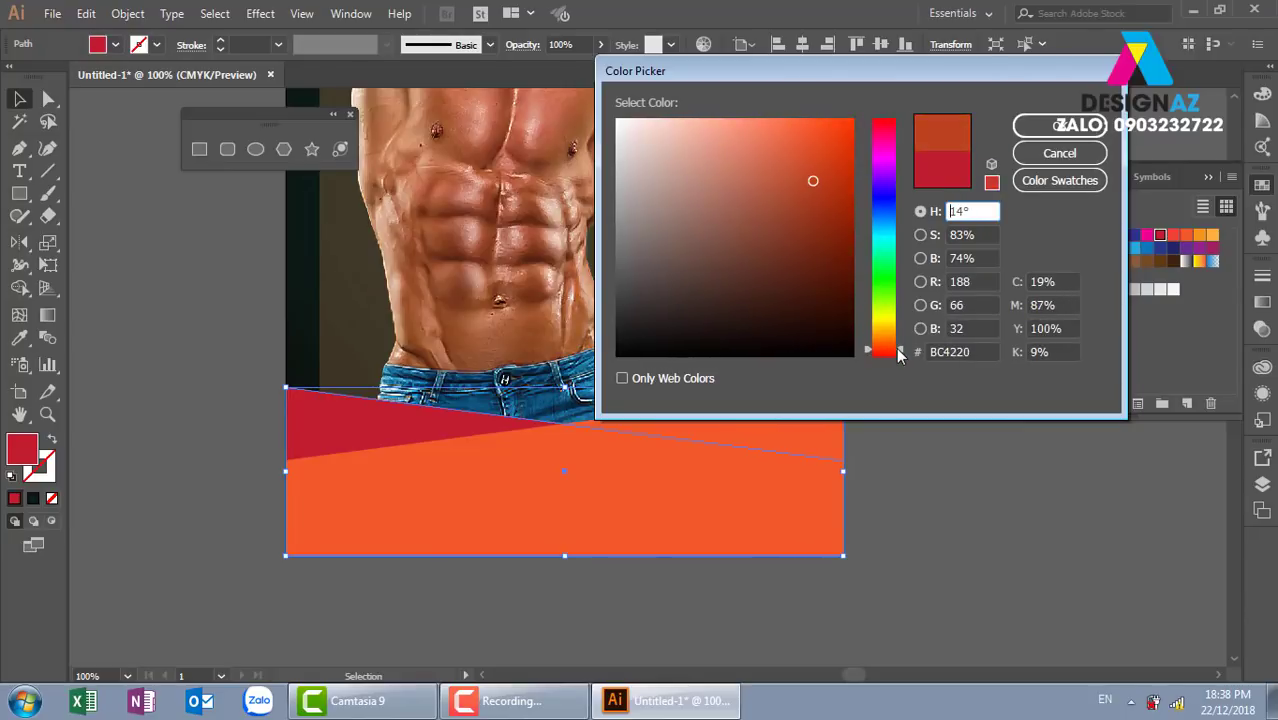
pyautogui.click(852, 237)
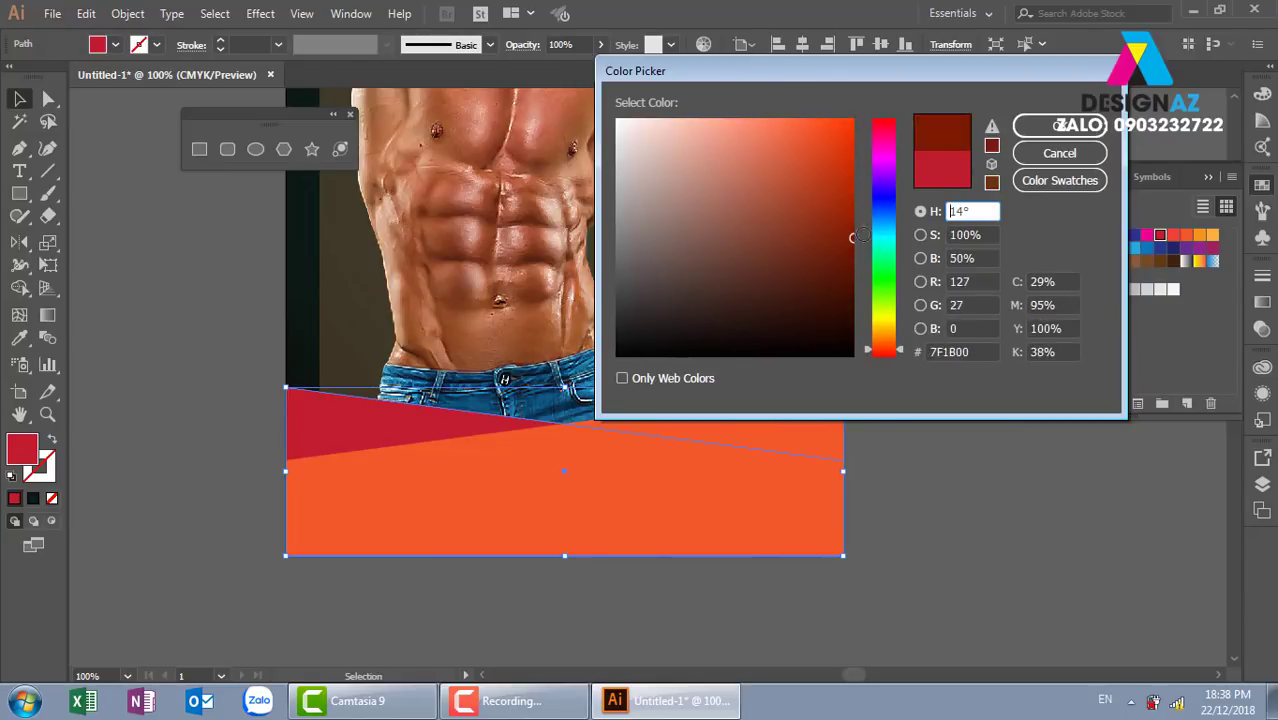
pyautogui.click(1057, 125)
# Step: Deselect and zoom out to view the whole poster
pyautogui.click(947, 571)
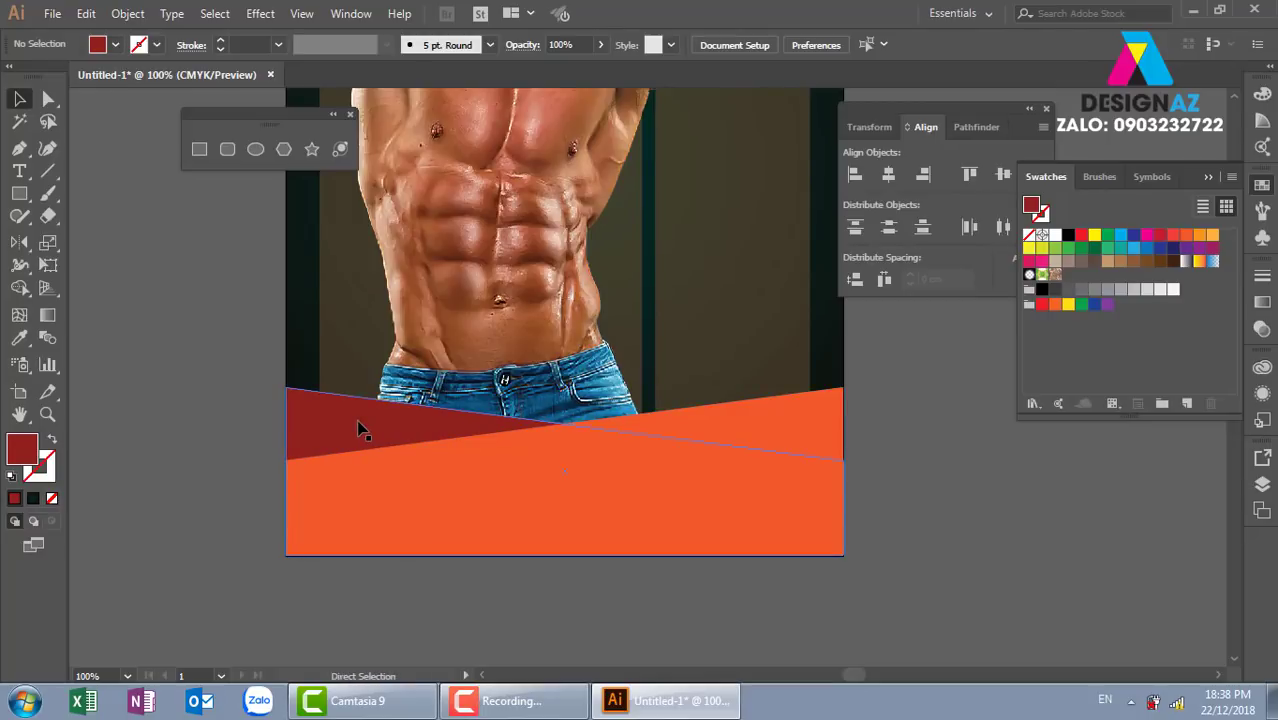
pyautogui.hotkey('ctrl', '-')
pyautogui.hotkey('ctrl', '-')
pyautogui.moveTo(630, 440); pyautogui.dragTo(606, 533)
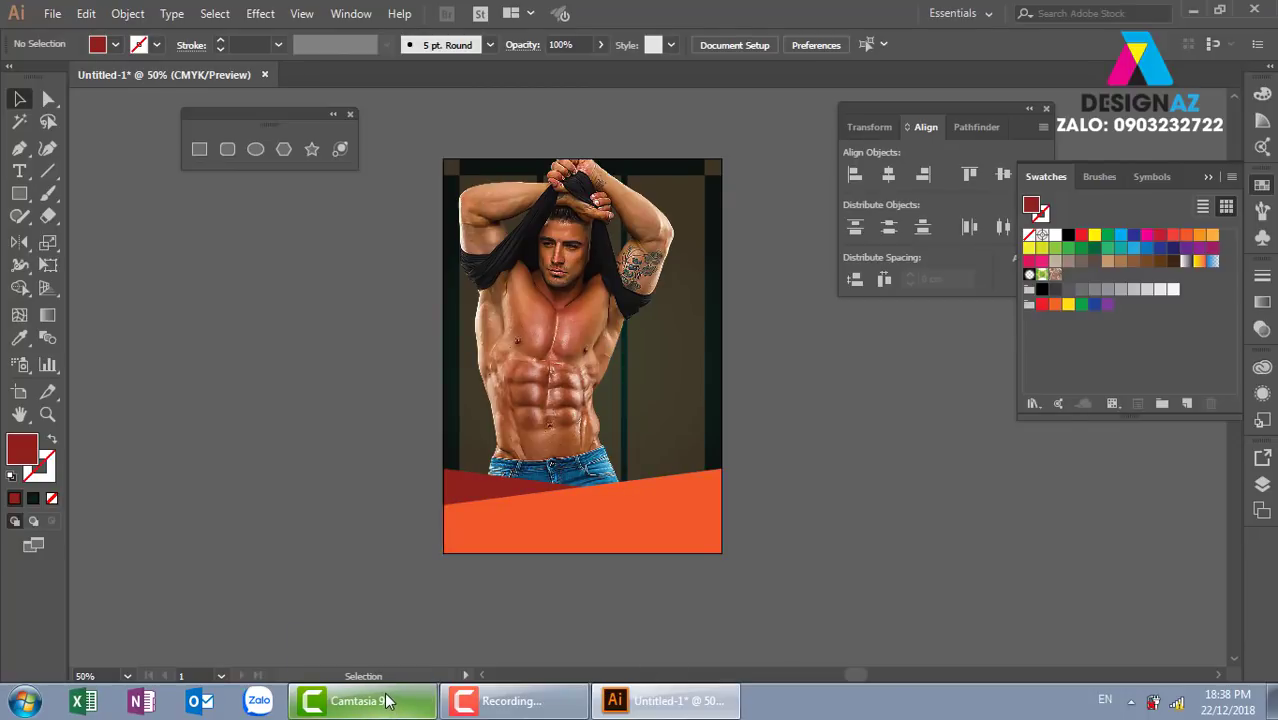
pyautogui.press('super+e')
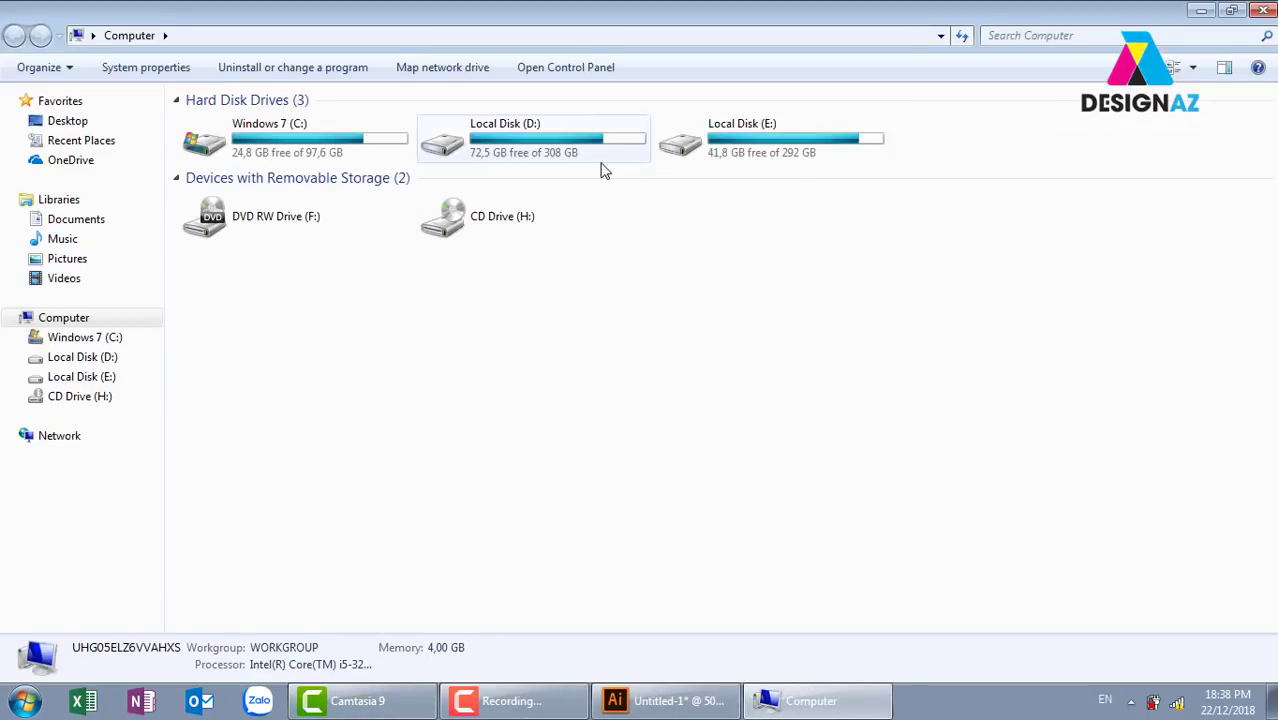
# Step: Open the tờ giơi klong folder on drive D via a 'to' search, then show the desktop
pyautogui.doubleClick(577, 134)
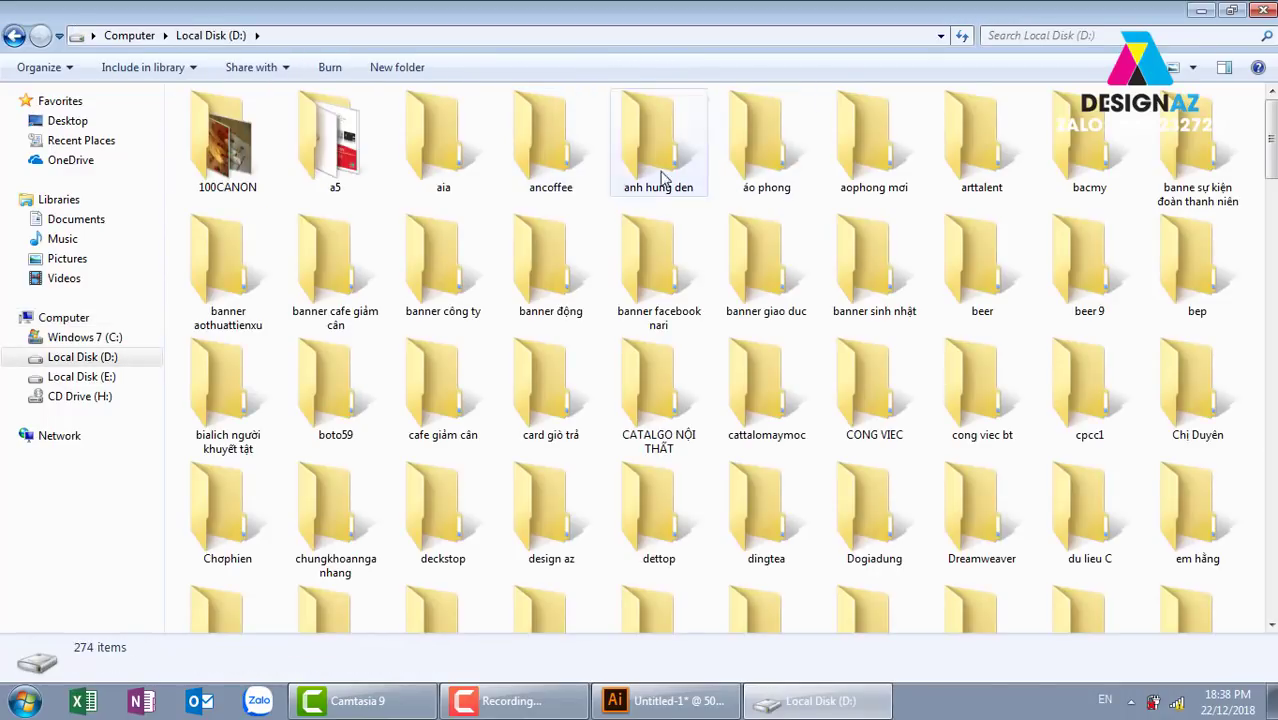
pyautogui.click(1052, 35)
pyautogui.write('to')
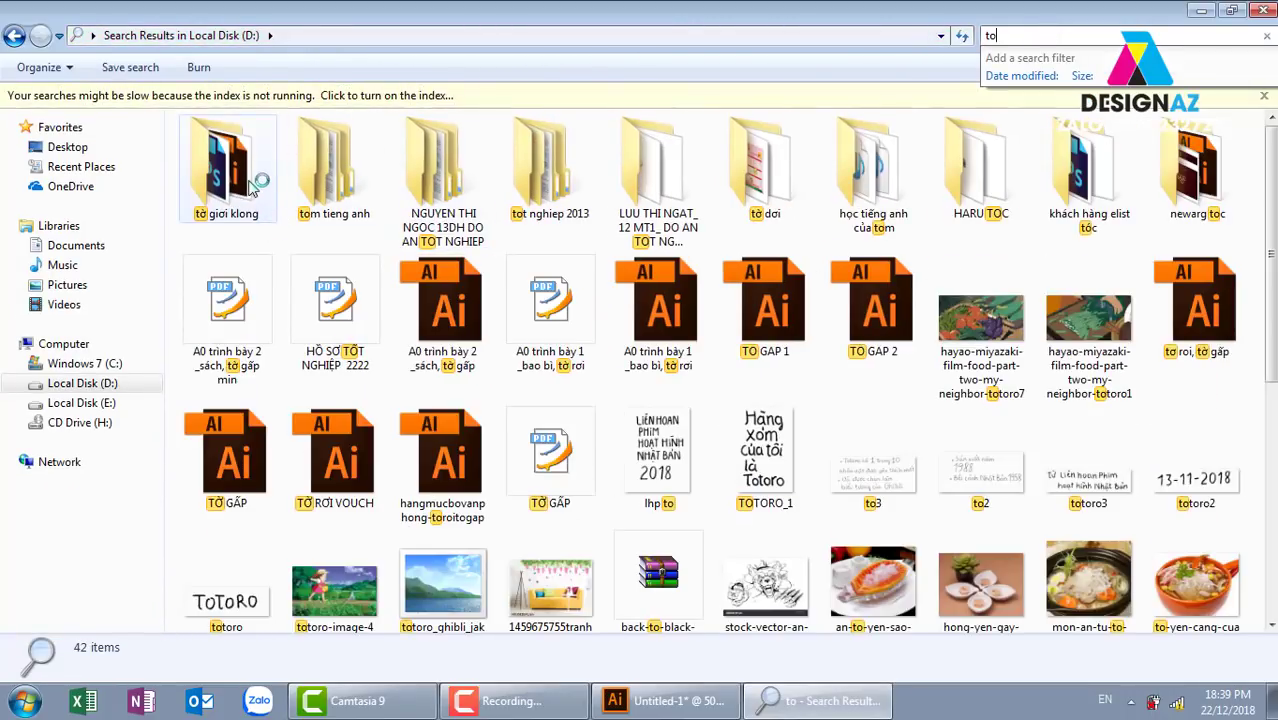
pyautogui.doubleClick(250, 186)
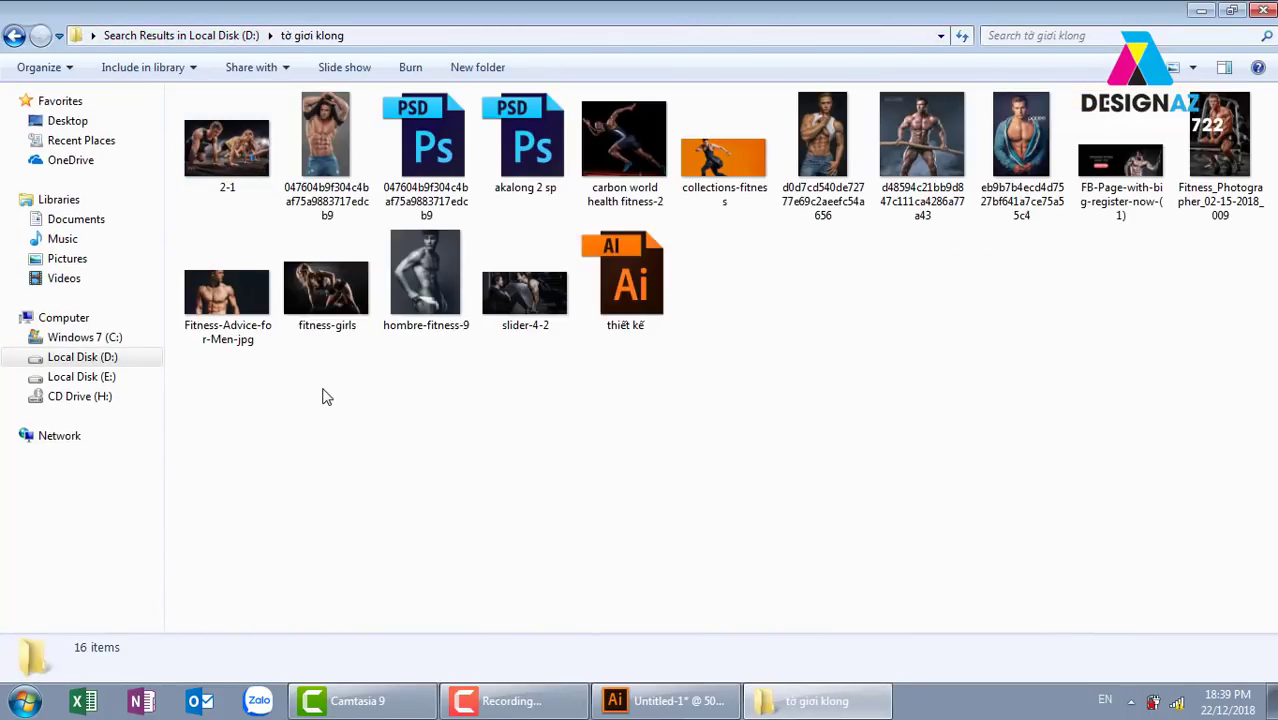
pyautogui.press('super+d')
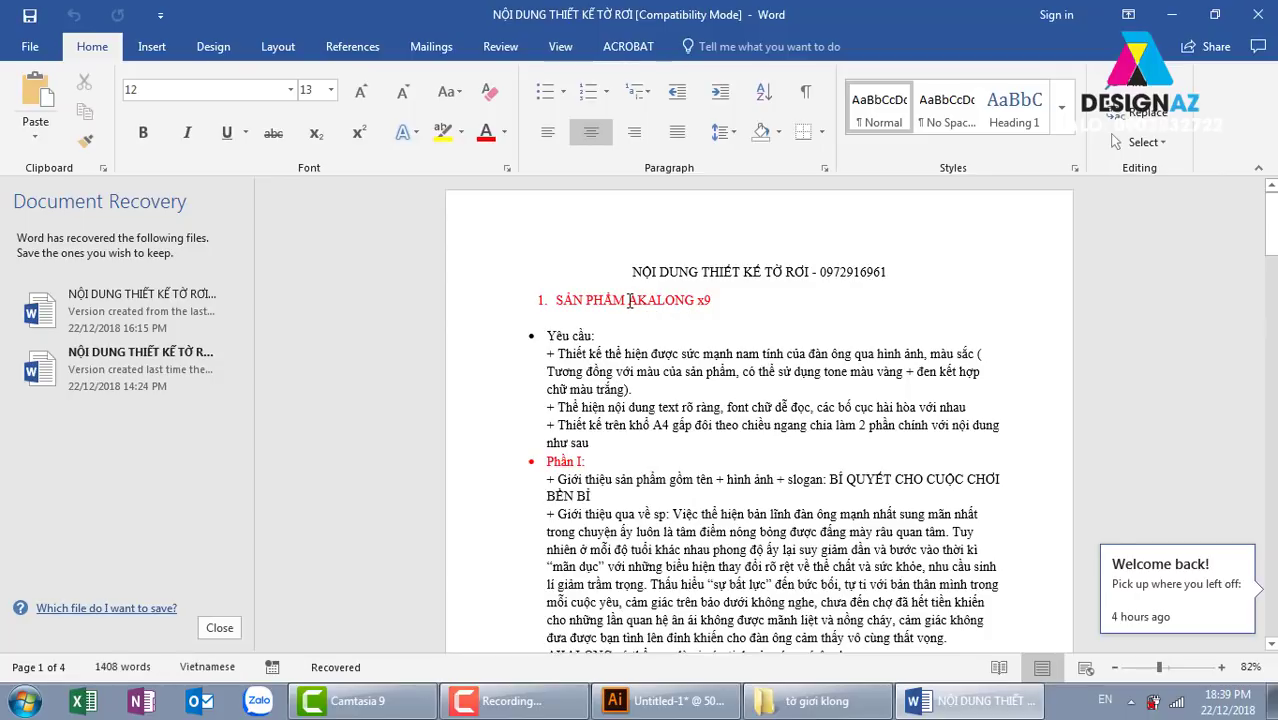
# Step: Copy 'AKALONG x9' from the Word brief's heading and return to Illustrator
pyautogui.moveTo(629, 300); pyautogui.dragTo(714, 310)
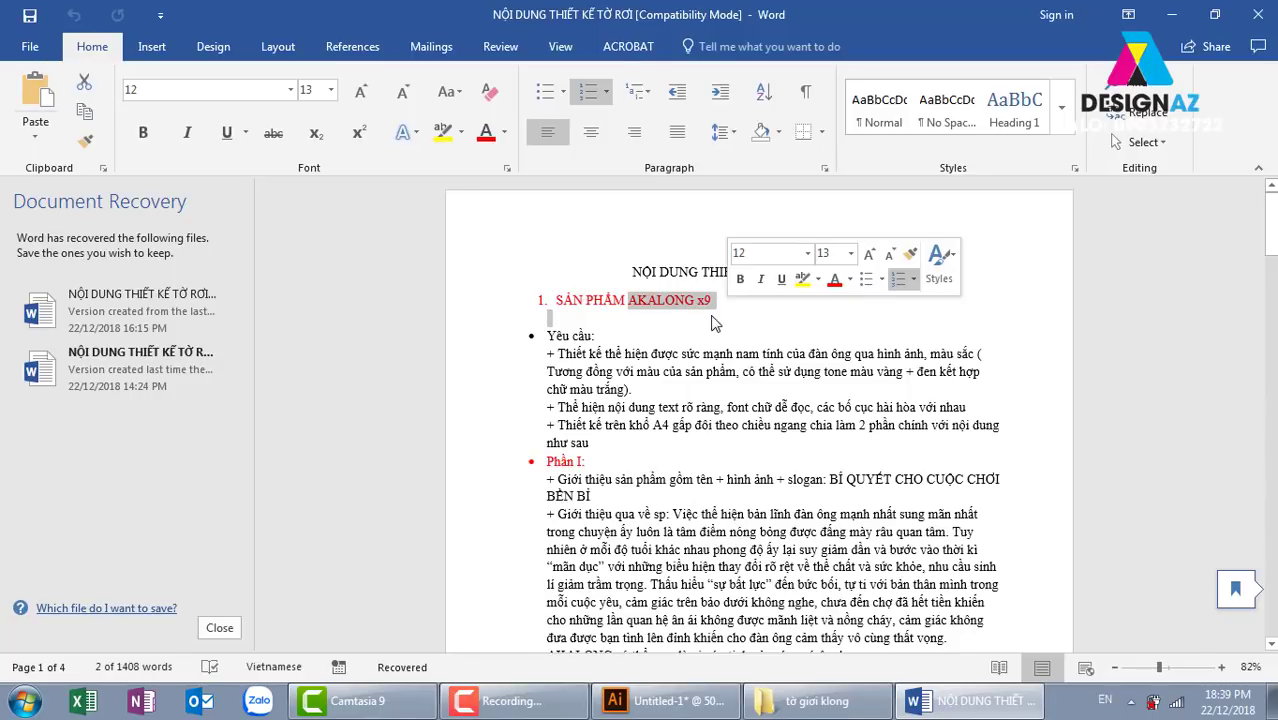
pyautogui.hotkey('ctrl', 'c')
pyautogui.click(664, 701)
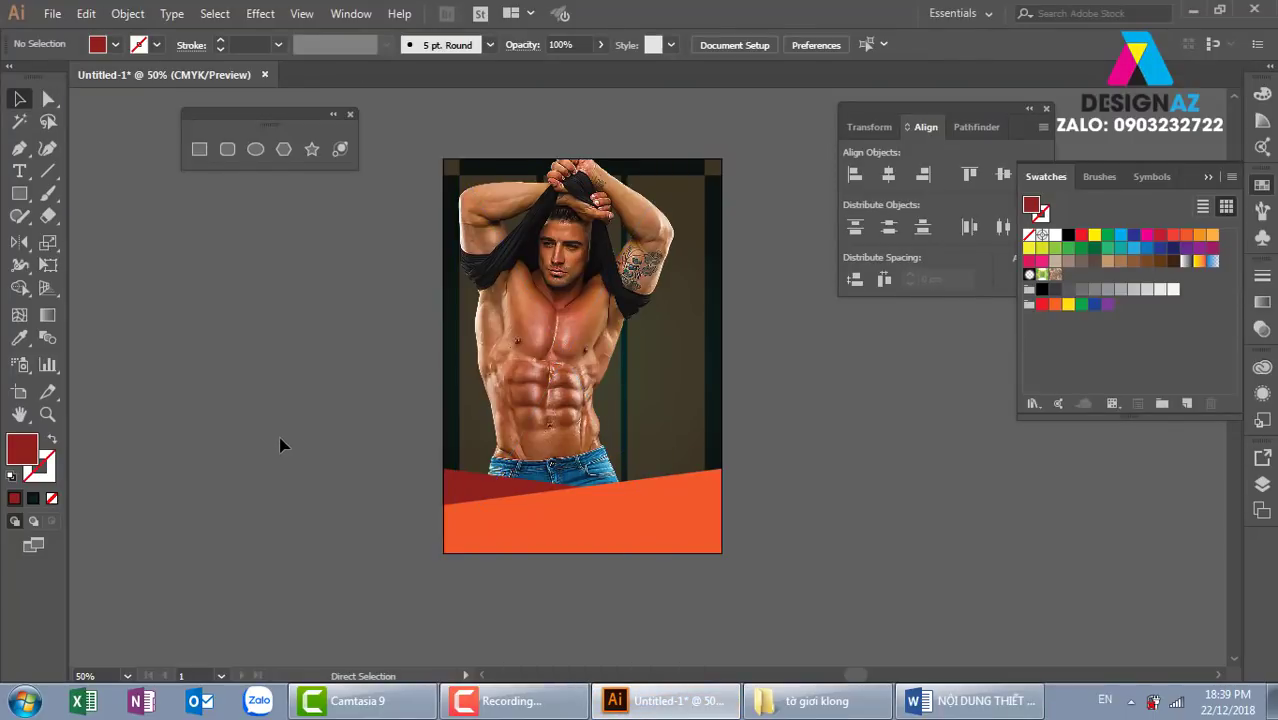
# Step: Add the AKALONG x9 text left of the poster and enlarge it
pyautogui.hotkey('ctrl', '+')
pyautogui.moveTo(217, 371); pyautogui.dragTo(330, 484)
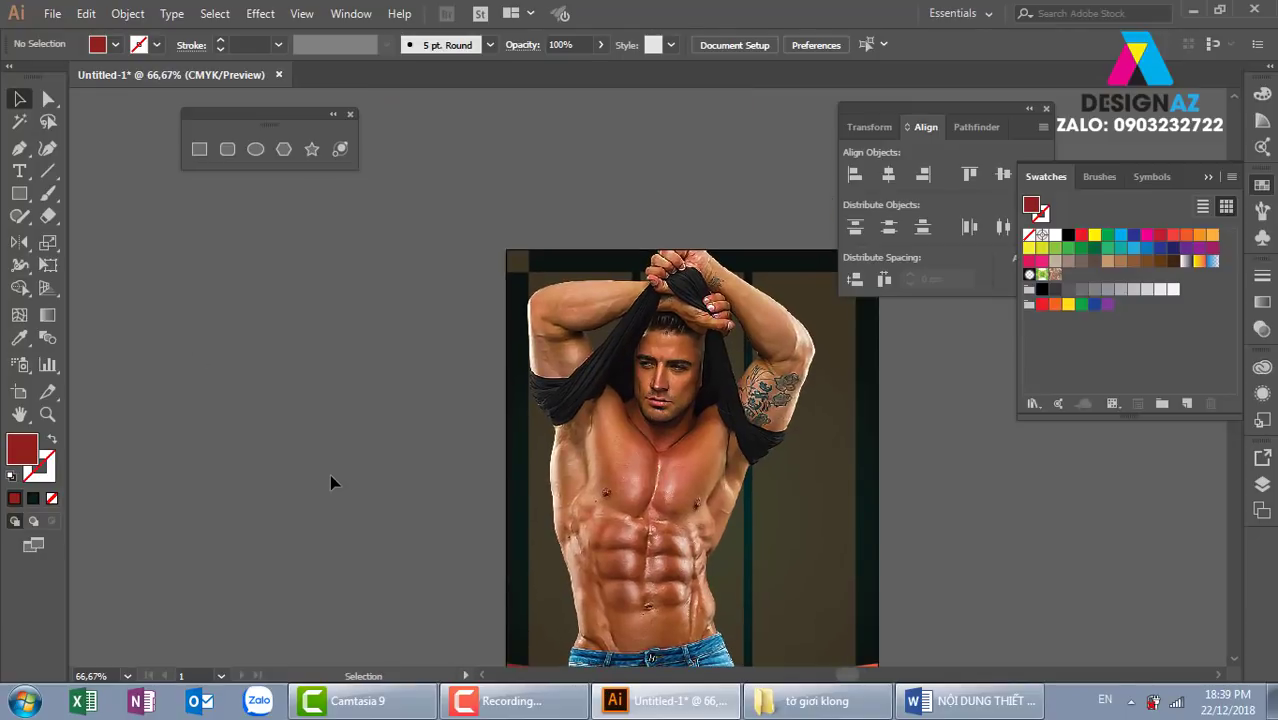
pyautogui.press('t')
pyautogui.click(262, 404)
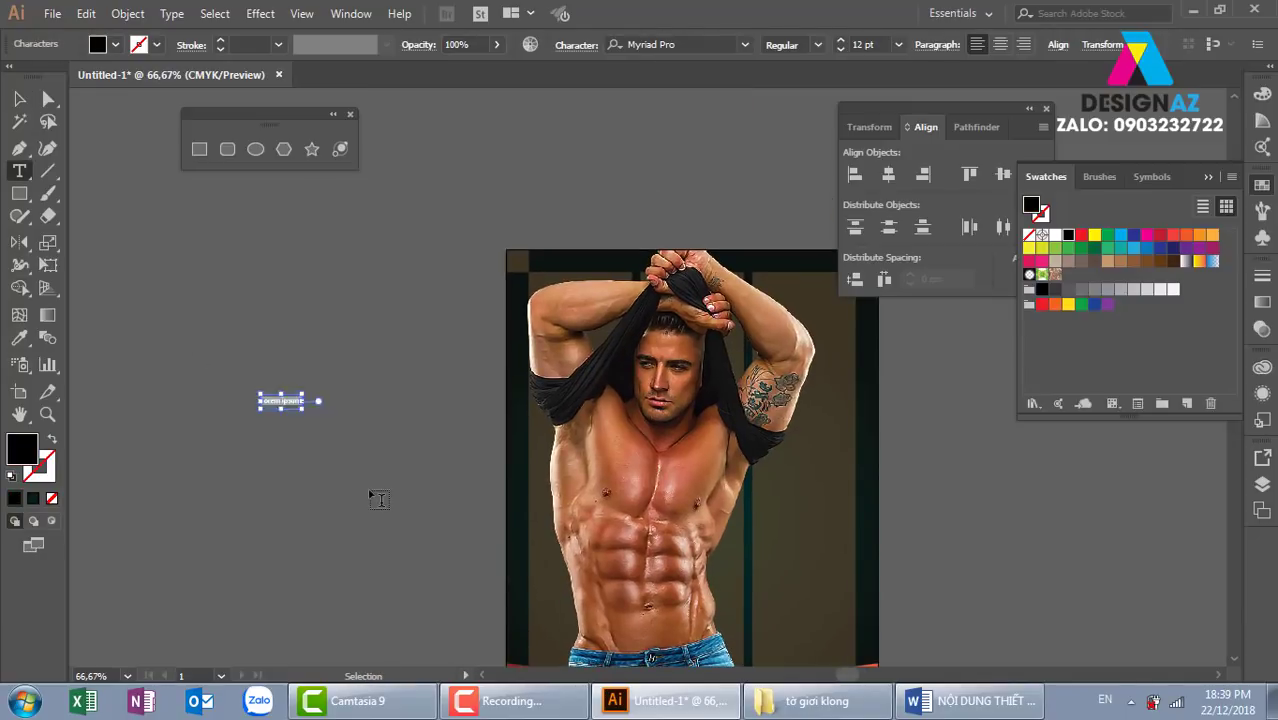
pyautogui.write('AKALONG.v9')
pyautogui.click(19, 98)
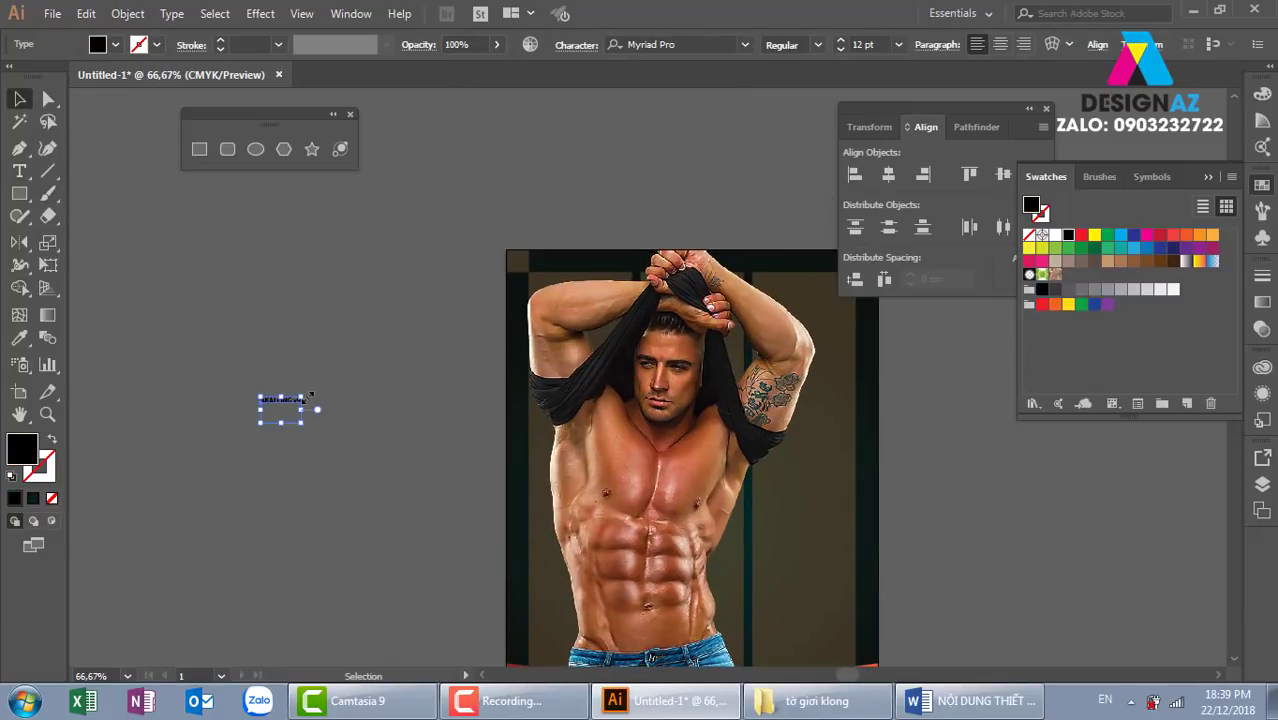
pyautogui.moveTo(302, 398); pyautogui.dragTo(471, 272)
pyautogui.hotkey('ctrl', '+')
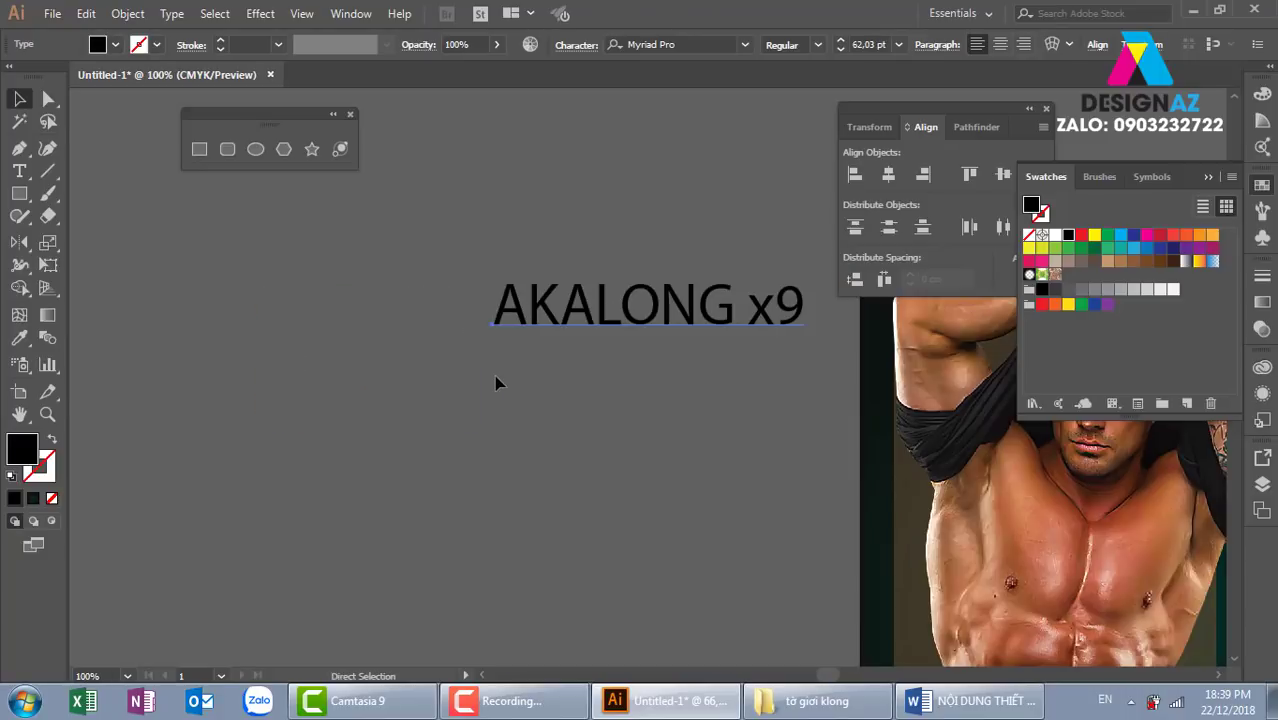
pyautogui.moveTo(780, 440); pyautogui.dragTo(562, 516)
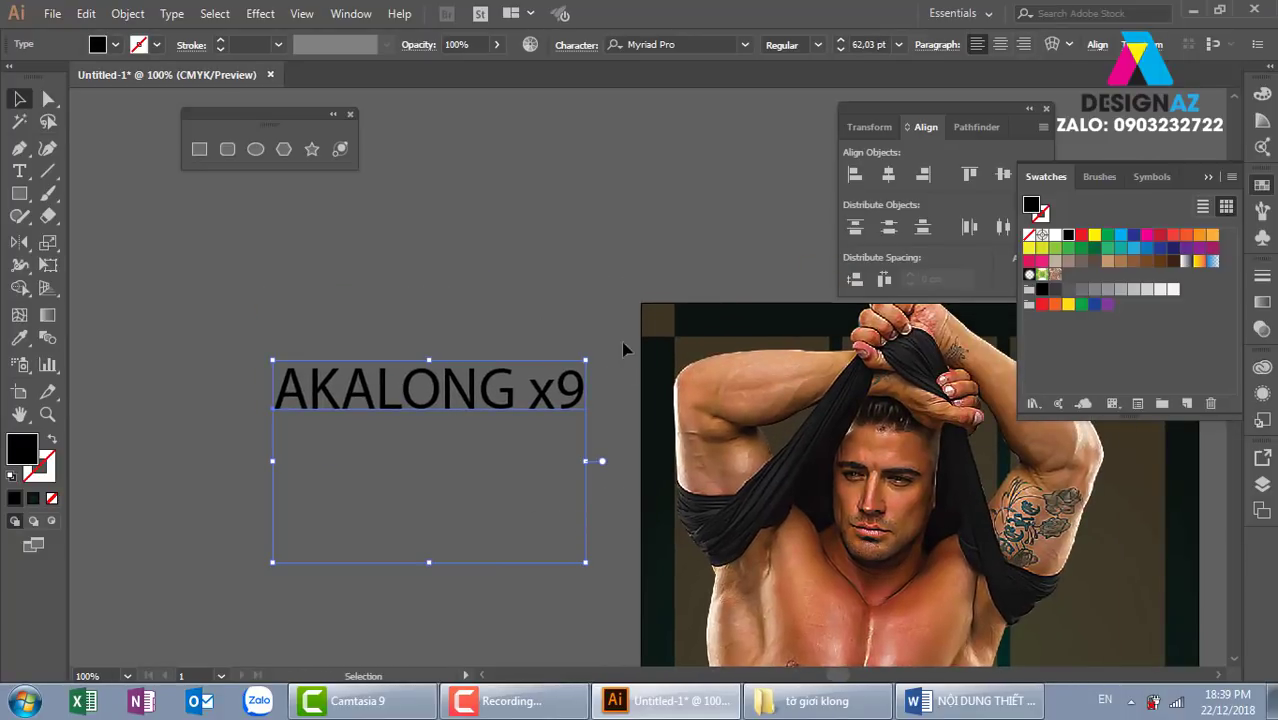
# Step: Delete 'x9' from the text so it reads only AKALONG
pyautogui.doubleClick(556, 402)
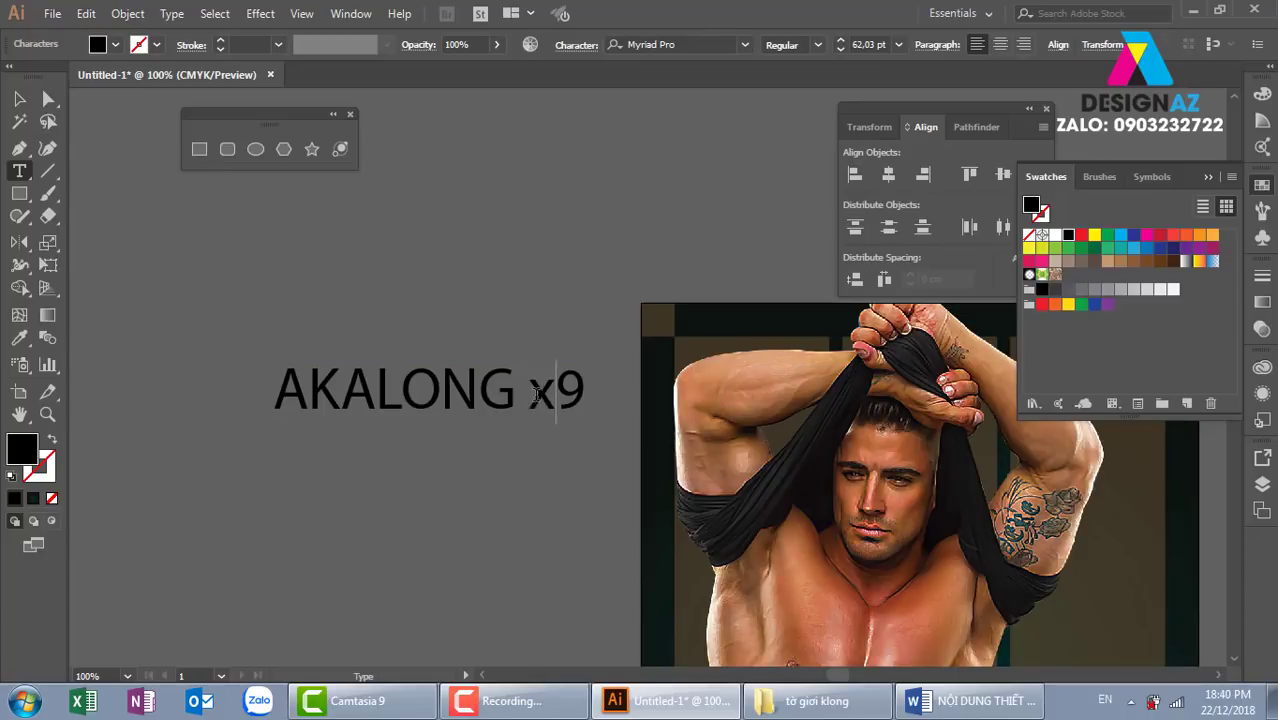
pyautogui.tripleClick(538, 393)
pyautogui.click(551, 392)
pyautogui.doubleClick(552, 386)
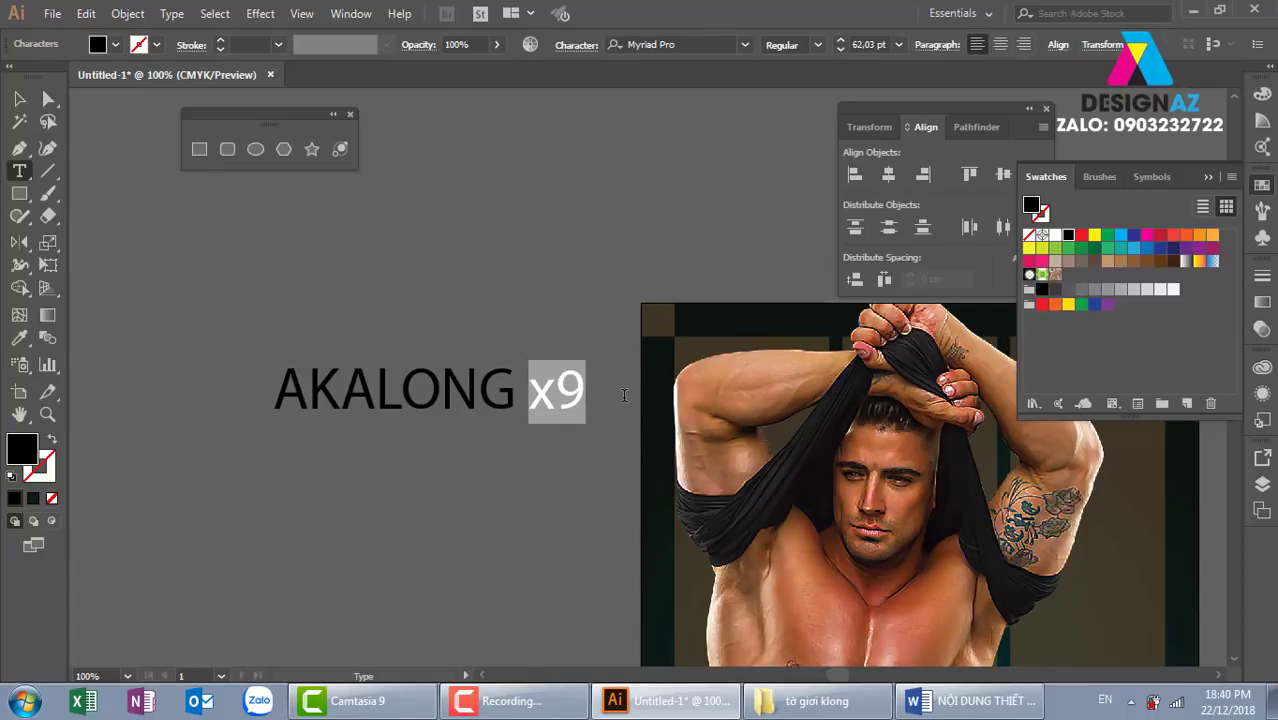
pyautogui.press('BackSpace')
pyautogui.click(19, 98)
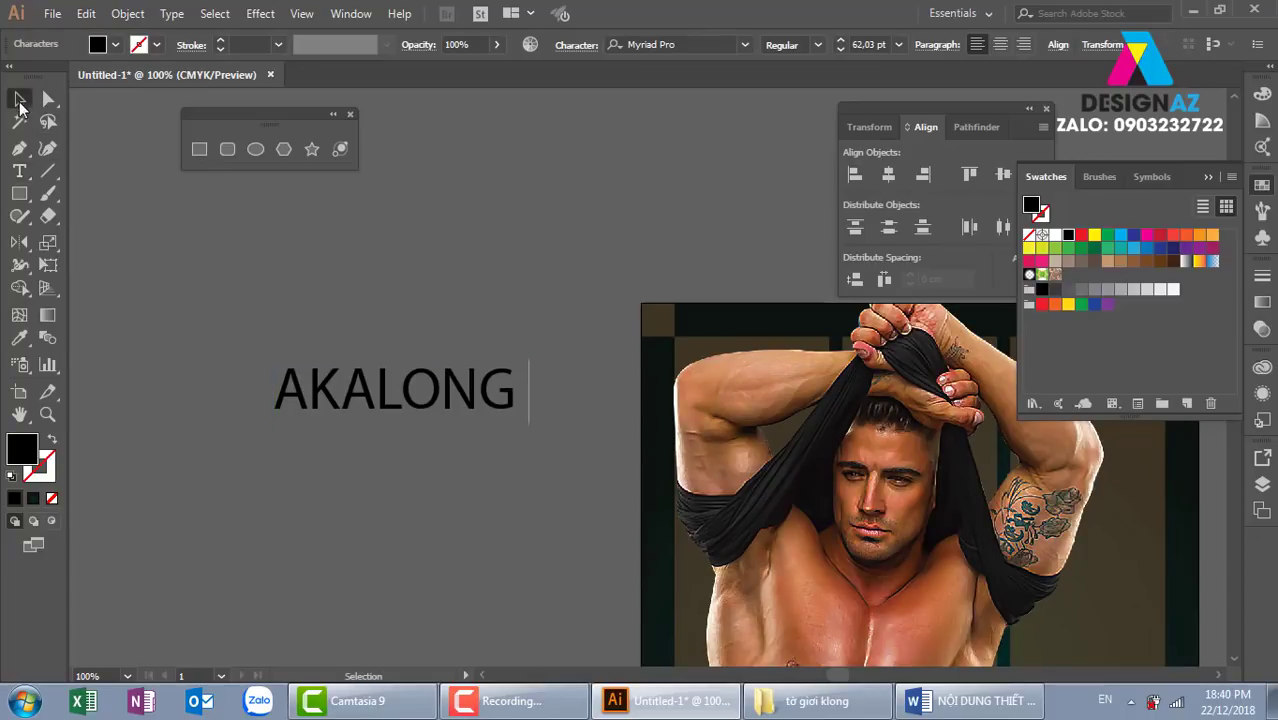
pyautogui.click(485, 257)
# Step: Type 'x9' as a separate text object above AKALONG
pyautogui.press('t')
pyautogui.click(446, 204)
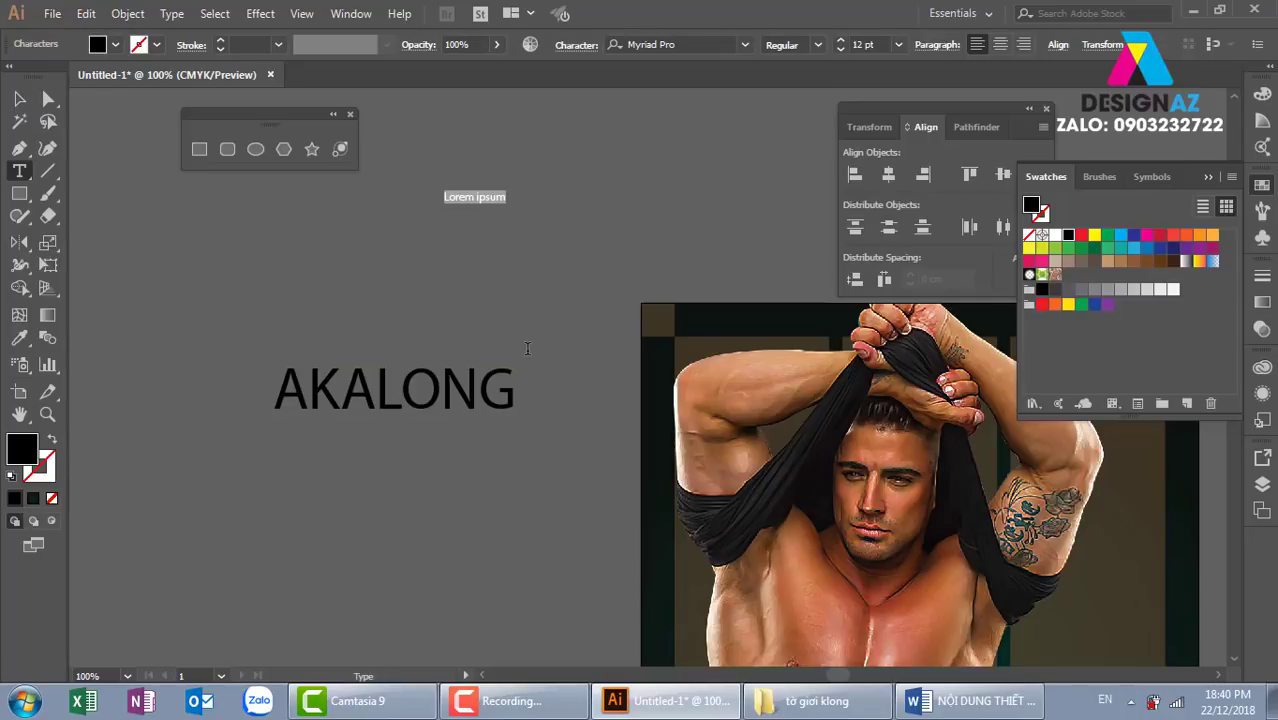
pyautogui.write('x9')
pyautogui.click(19, 98)
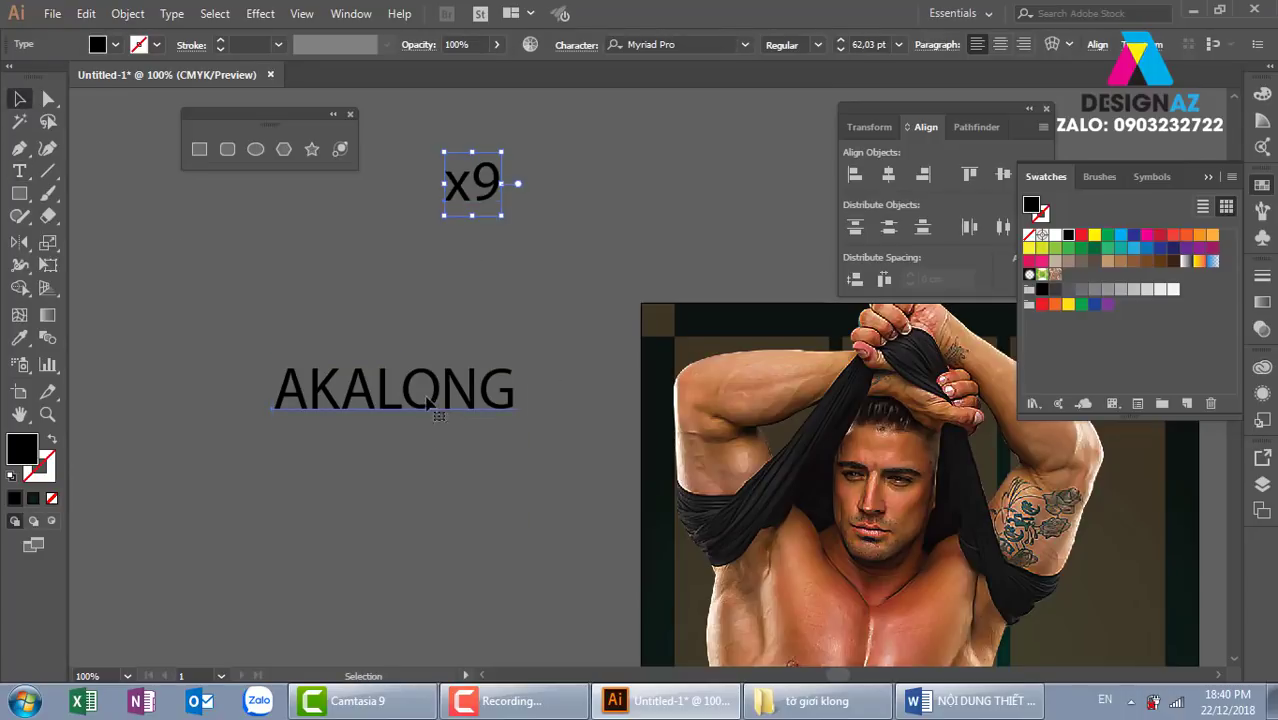
pyautogui.click(425, 405)
pyautogui.moveTo(434, 556)
pyautogui.mouseDown()
pyautogui.moveTo(415, 545)
pyautogui.moveTo(385, 458)
pyautogui.mouseUp()
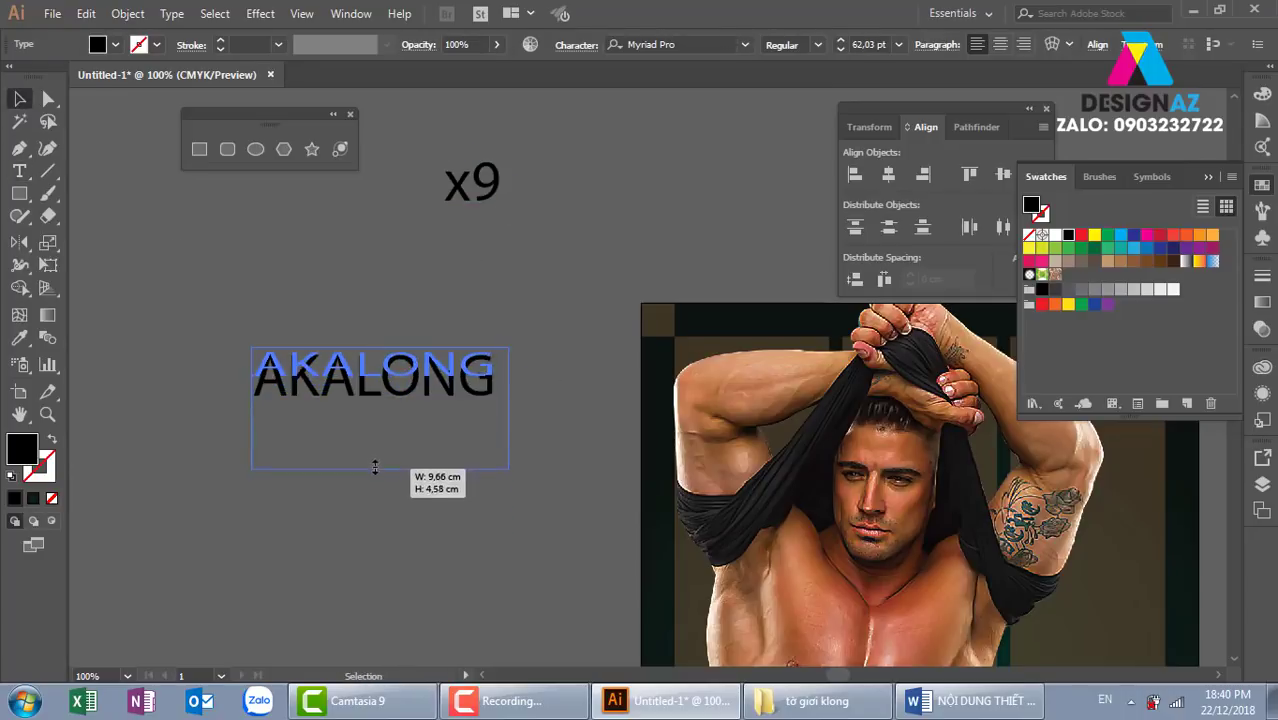
pyautogui.hotkey('ctrl', 'z')
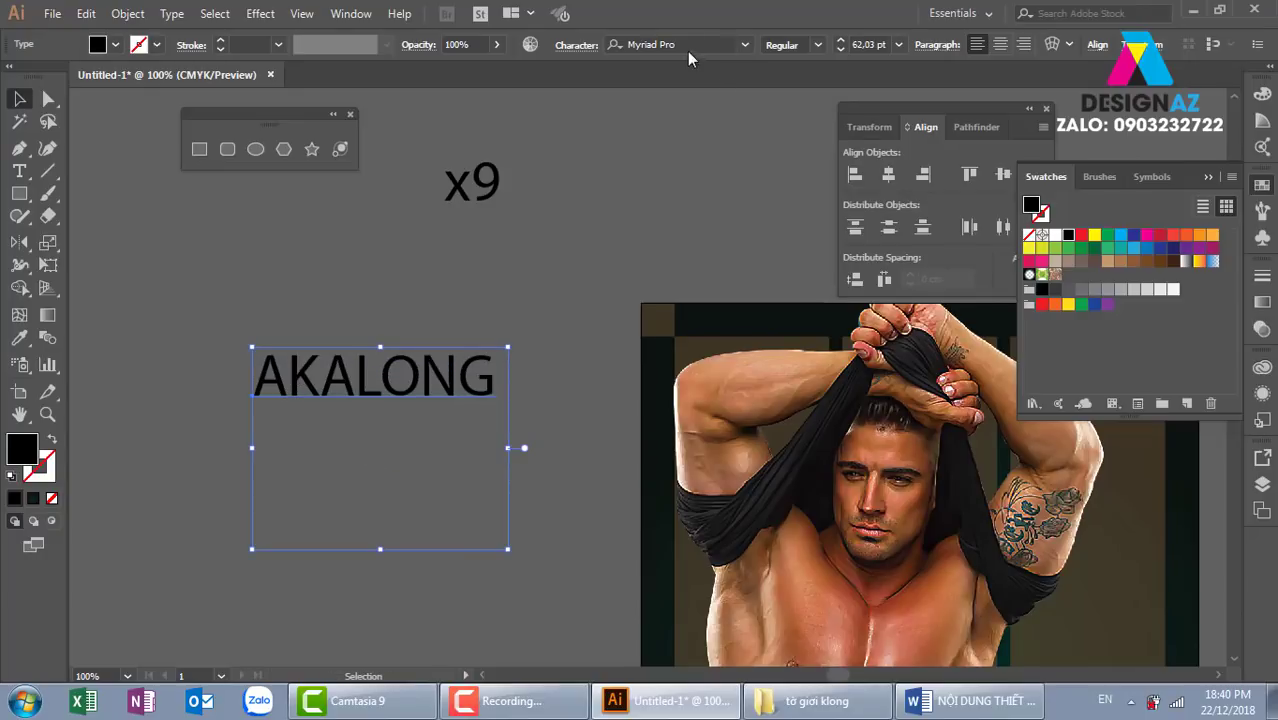
# Step: Filter the font family by 'ut' and apply the first UTM font to AKALONG
pyautogui.click(689, 44)
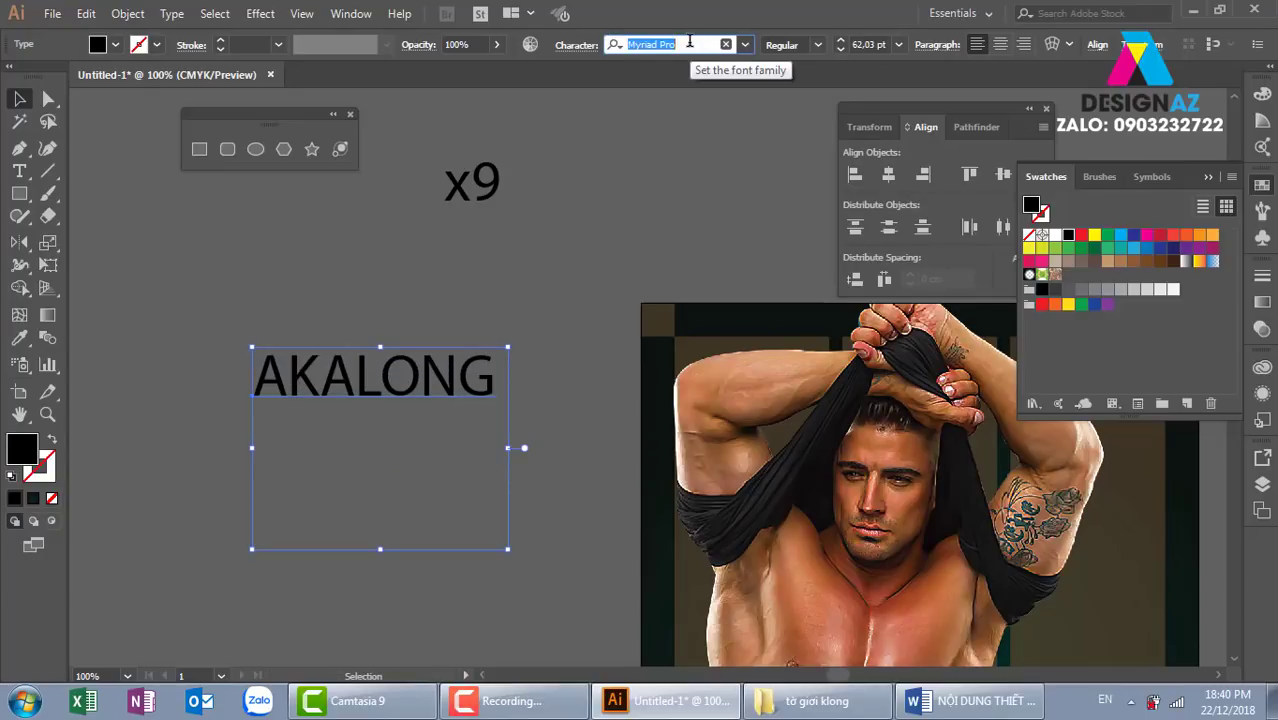
pyautogui.write('ut')
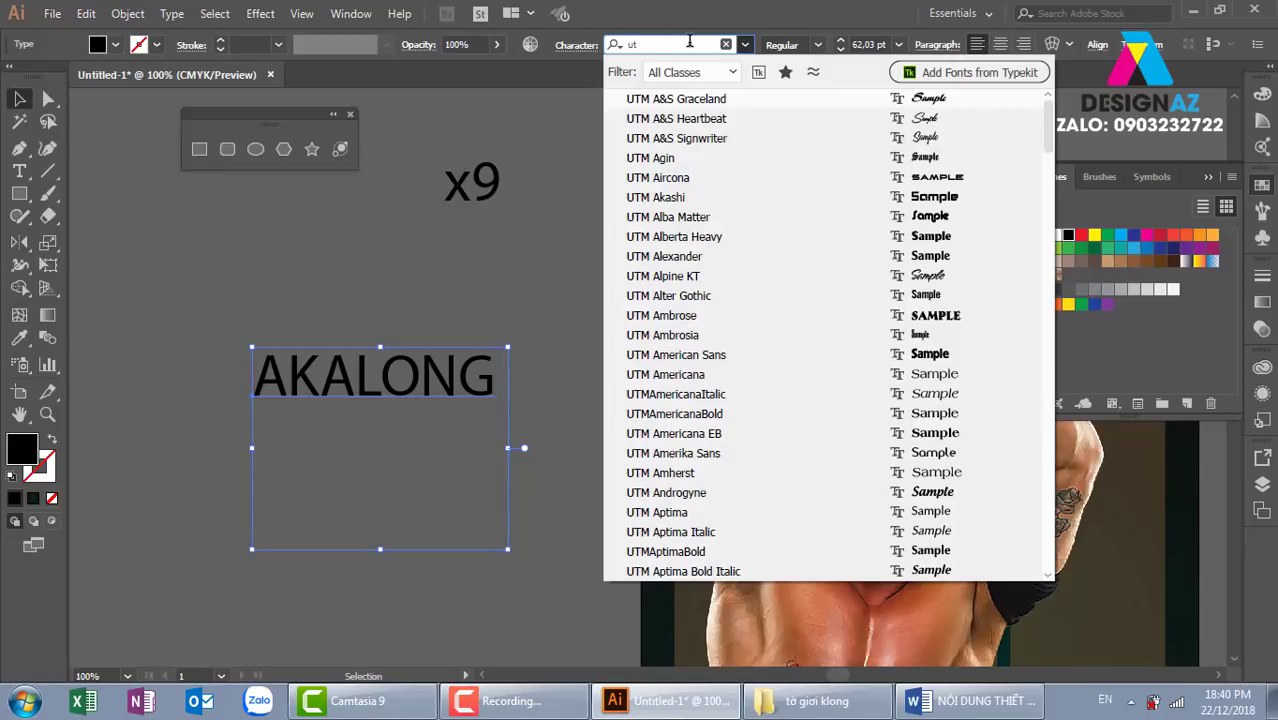
pyautogui.press('Return')
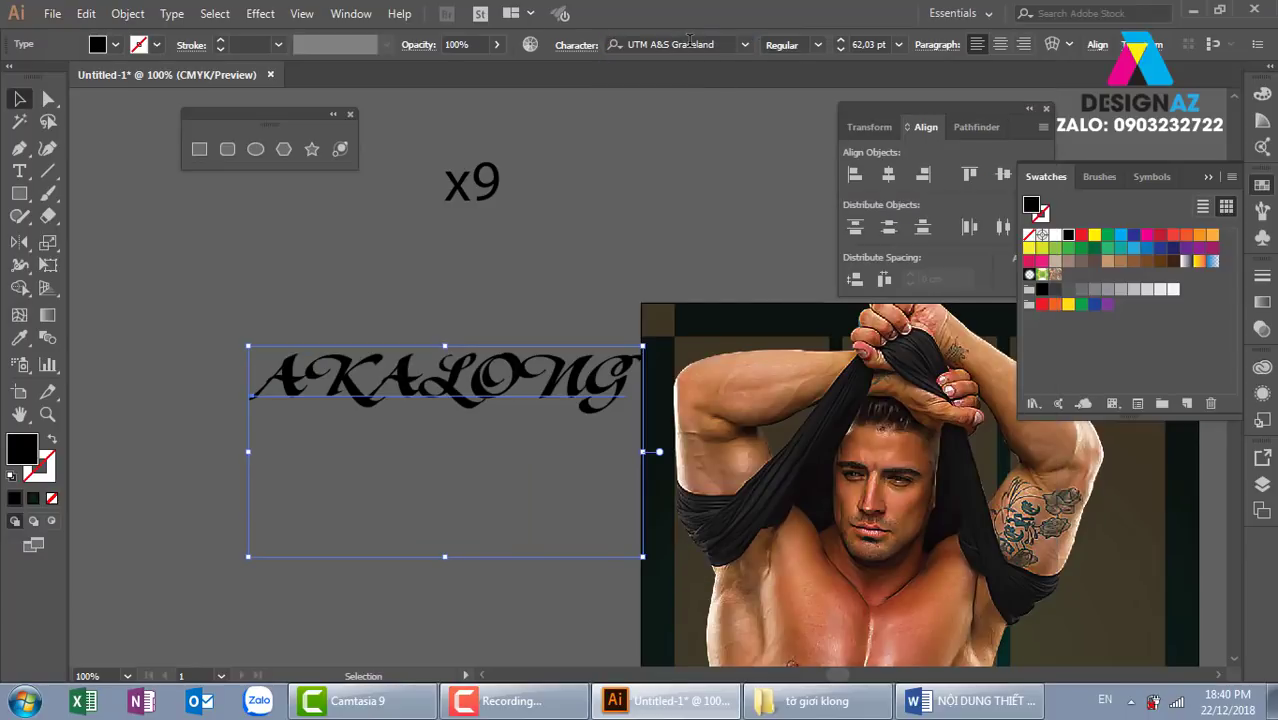
pyautogui.click(715, 44)
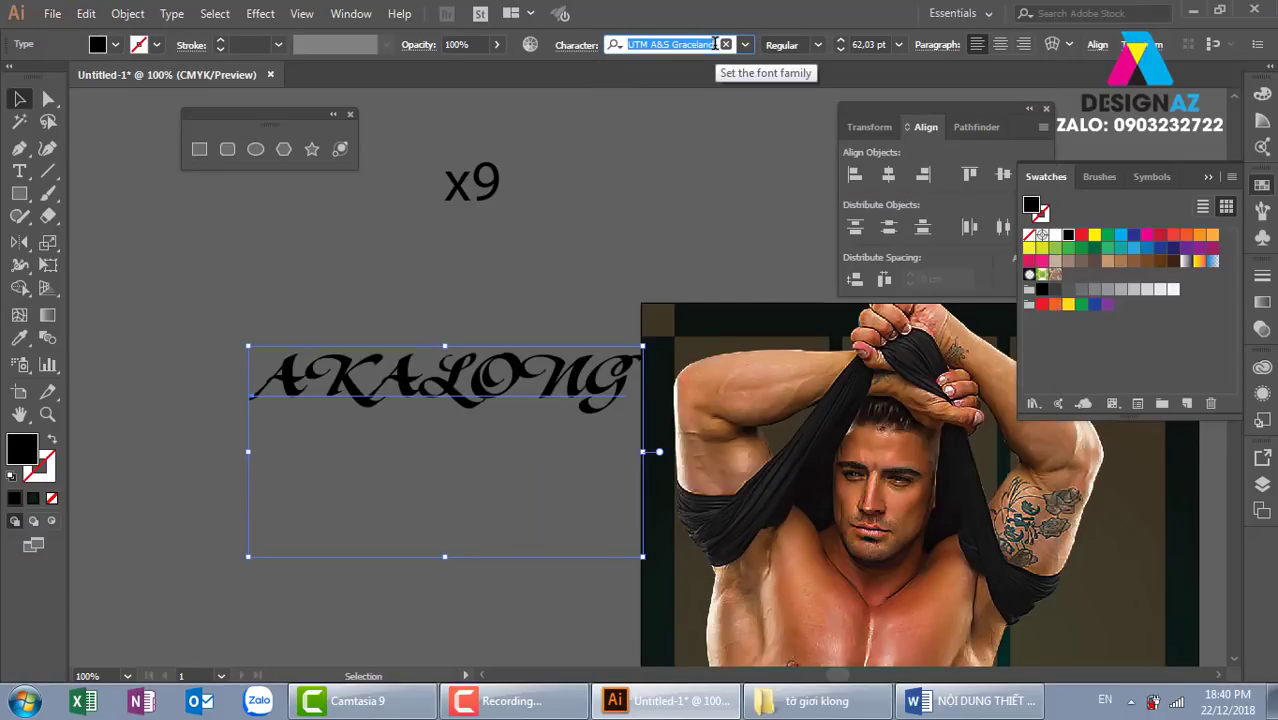
# Step: Step through the UTM fonts on AKALONG, settling on UTM Bitsumishi Pro
pyautogui.press('Down')
pyautogui.press('Down')
pyautogui.press('Down')
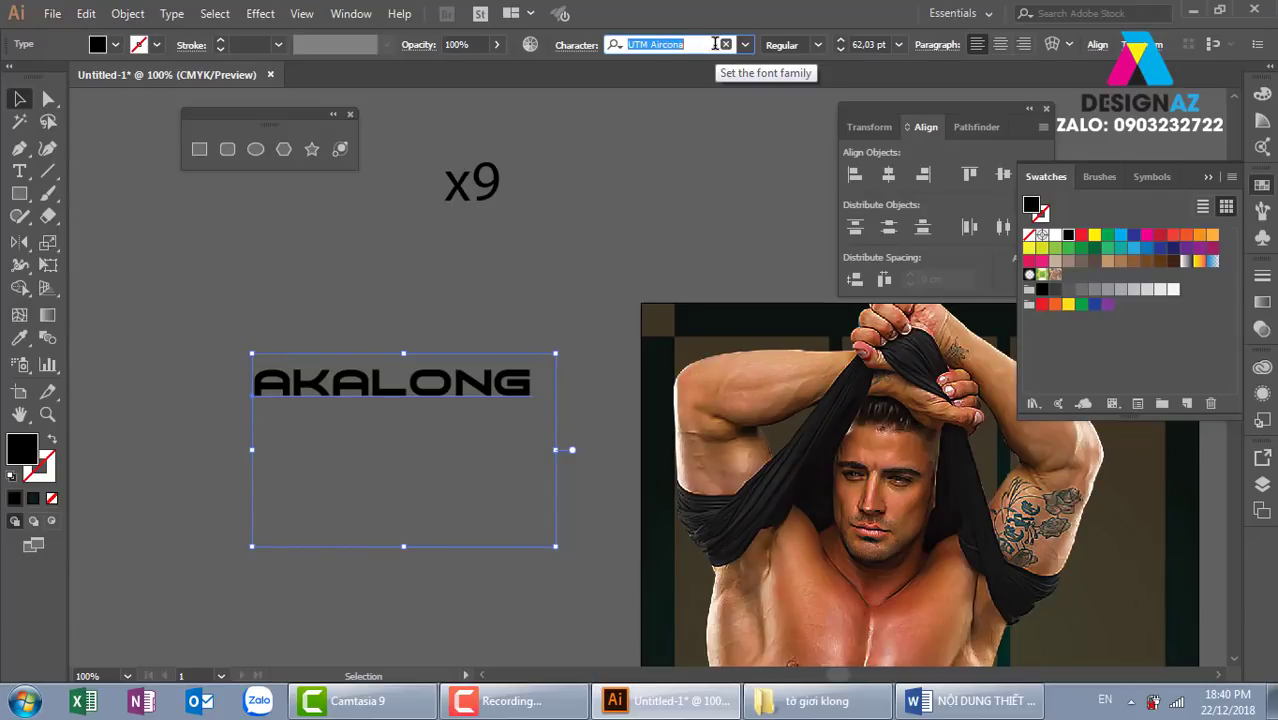
pyautogui.press('Down')
pyautogui.press('Down')
pyautogui.press('Down')
pyautogui.press('Down')
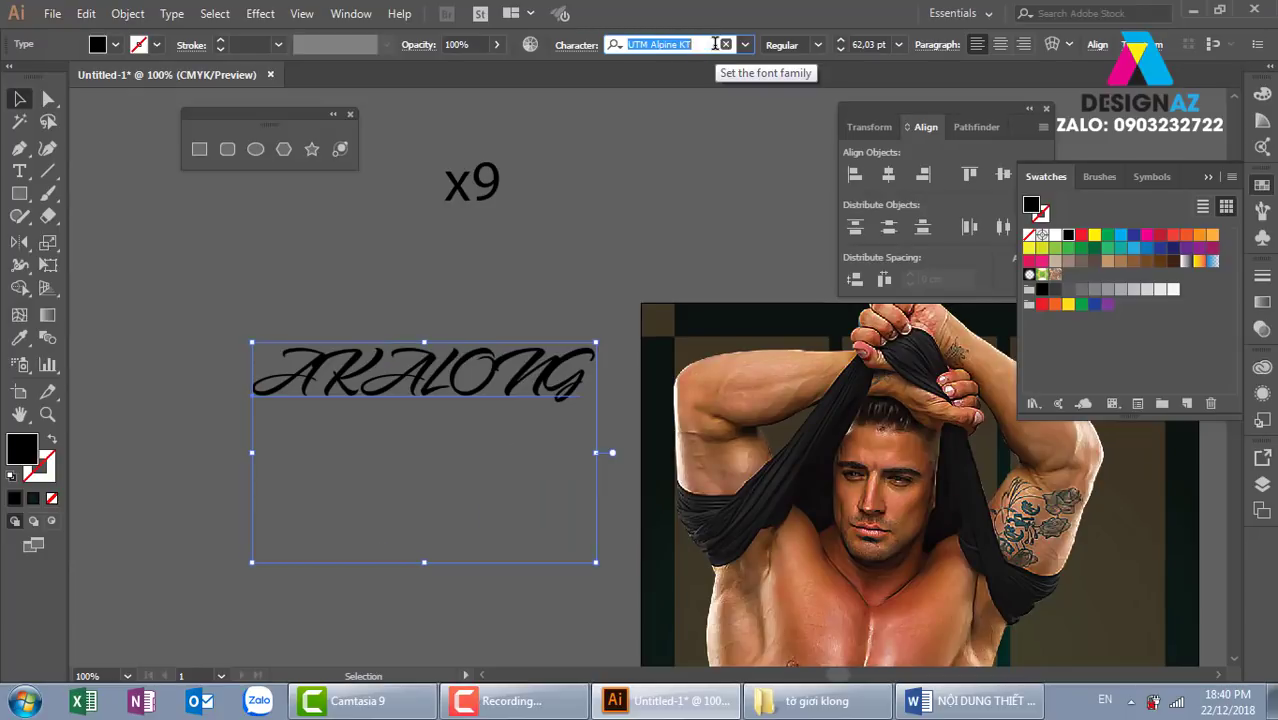
pyautogui.press('Down')
pyautogui.press('Down')
pyautogui.press('Down')
pyautogui.press('Down')
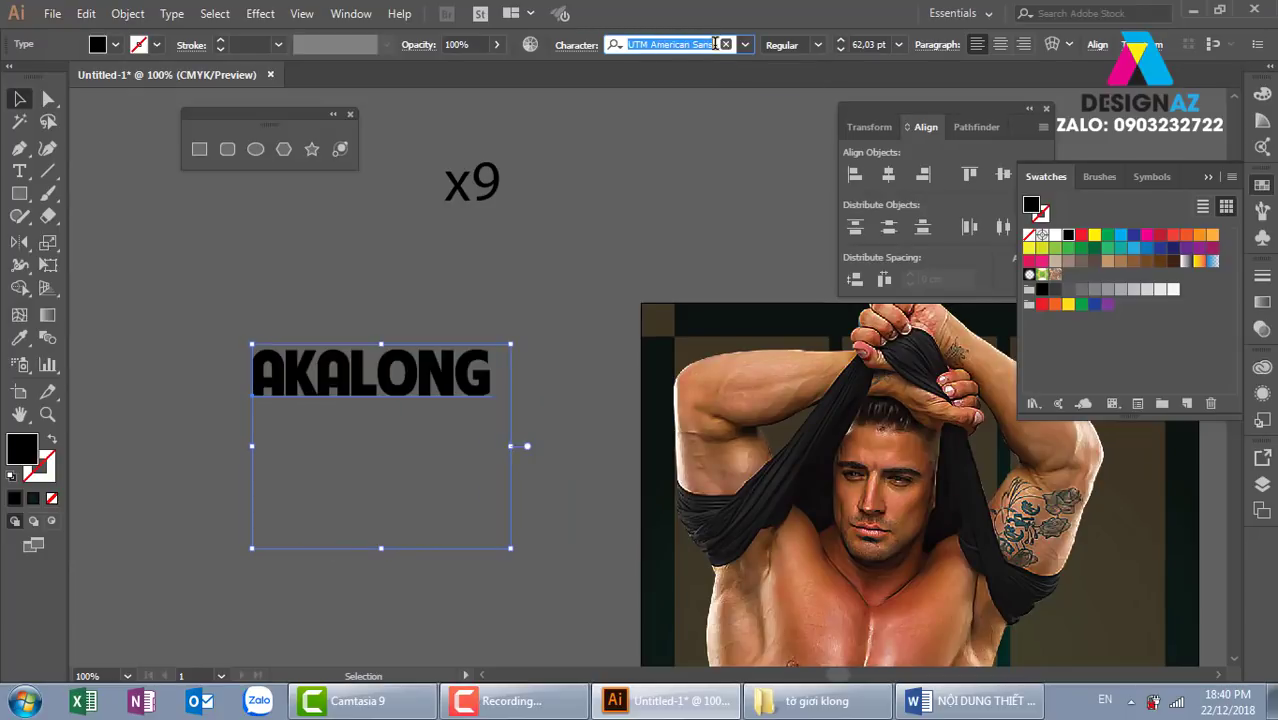
pyautogui.press('Down')
pyautogui.press('Down')
pyautogui.press('Down')
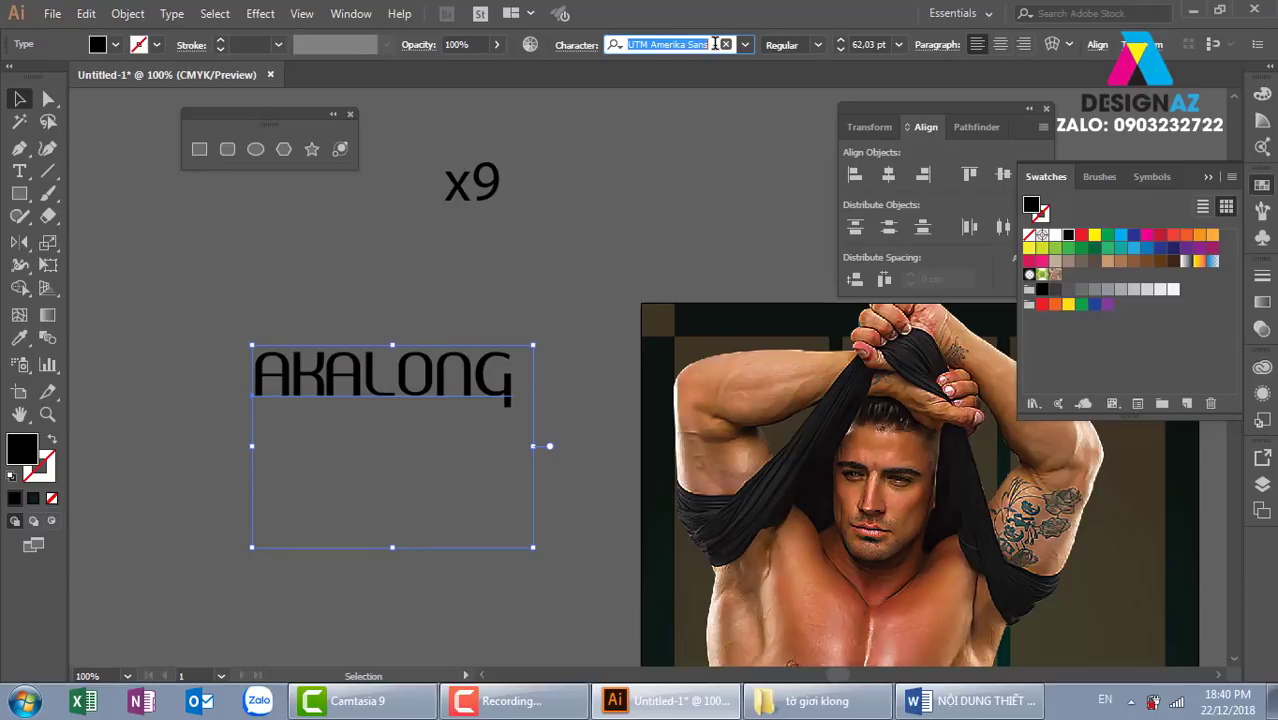
pyautogui.press('Down')
pyautogui.press('Down')
pyautogui.press('Down')
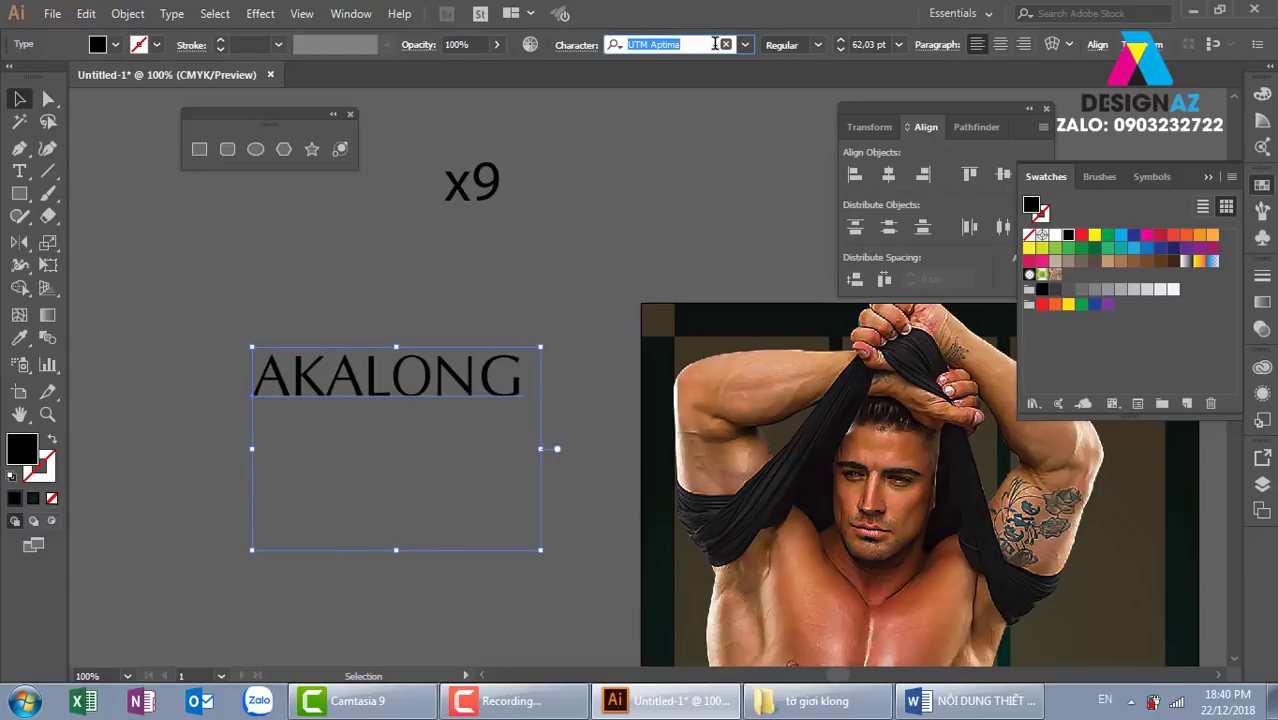
pyautogui.press('Down')
pyautogui.press('Down')
pyautogui.press('Down')
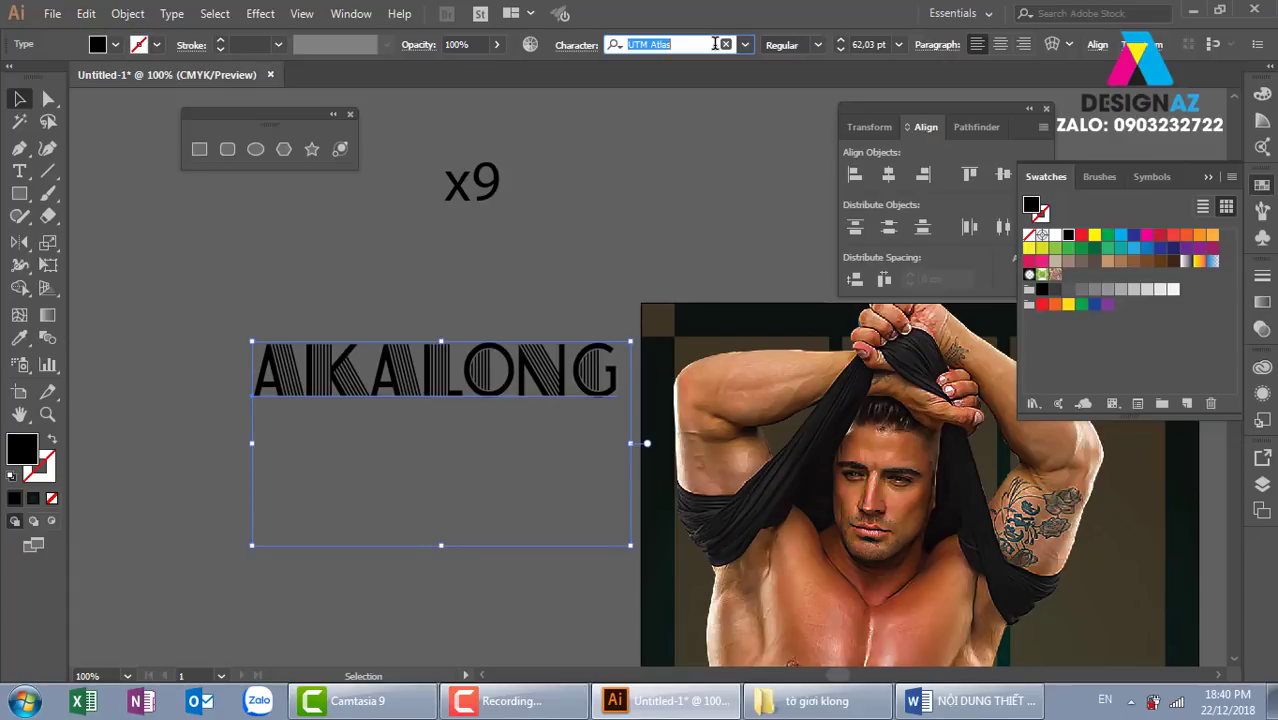
pyautogui.press('Down')
pyautogui.press('Down')
pyautogui.press('Down')
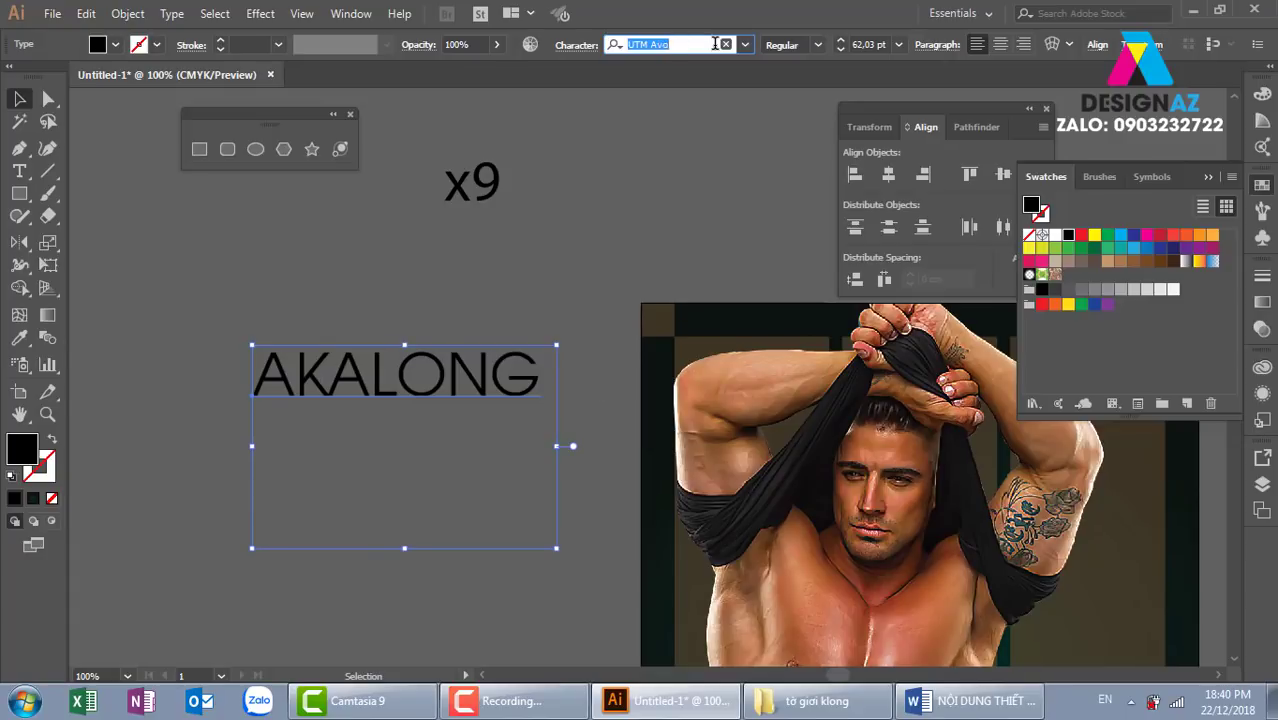
pyautogui.press('Down')
pyautogui.press('Down')
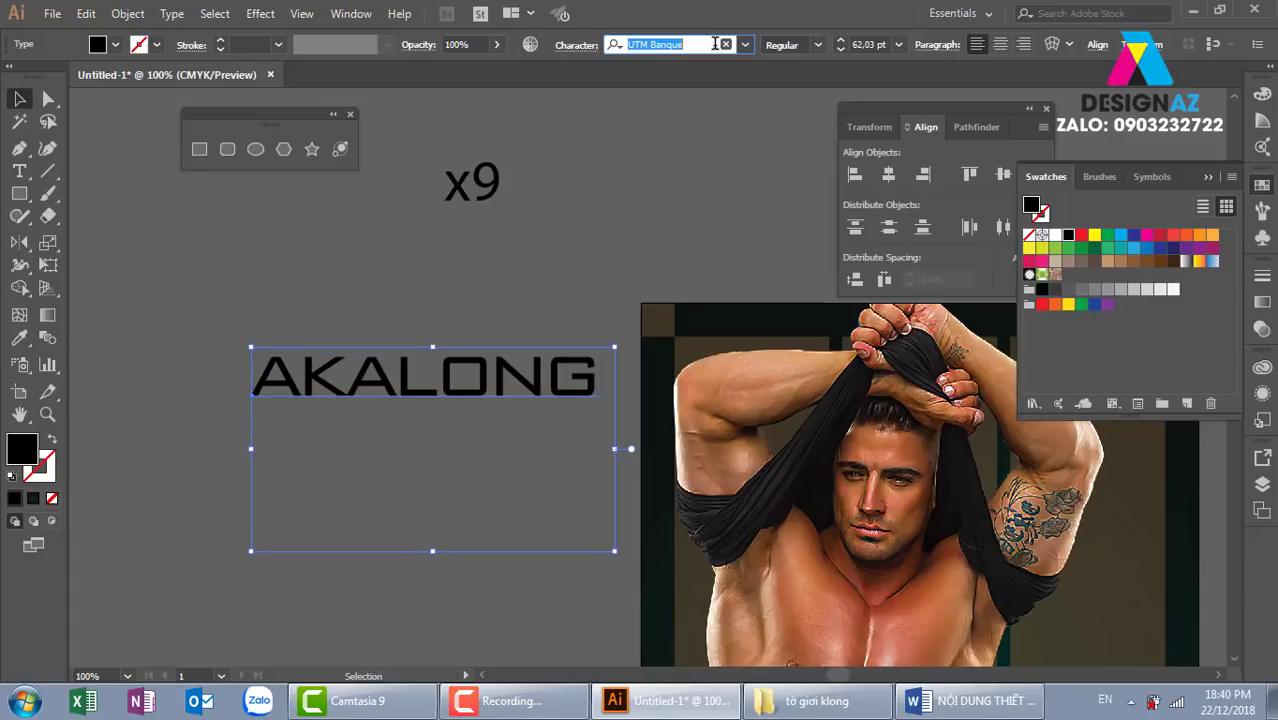
pyautogui.press('Down')
pyautogui.press('Down')
pyautogui.press('Down')
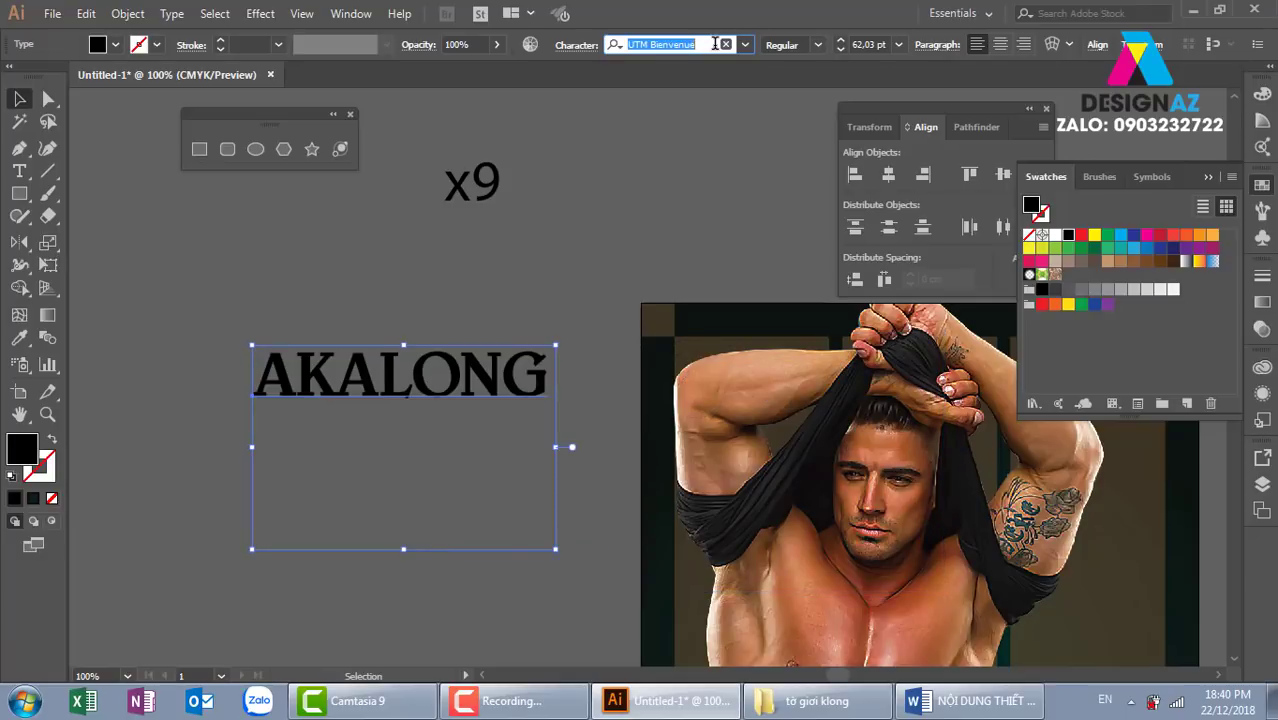
pyautogui.press('Down')
pyautogui.press('Down')
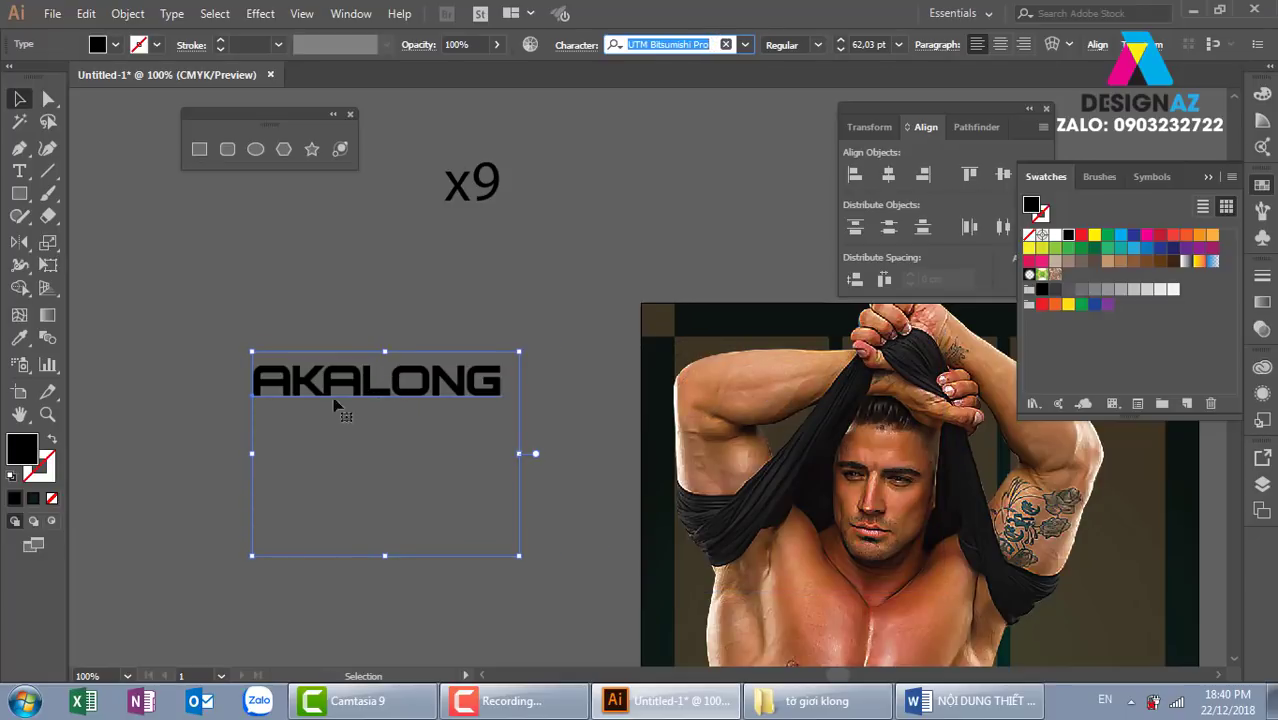
pyautogui.doubleClick(508, 396)
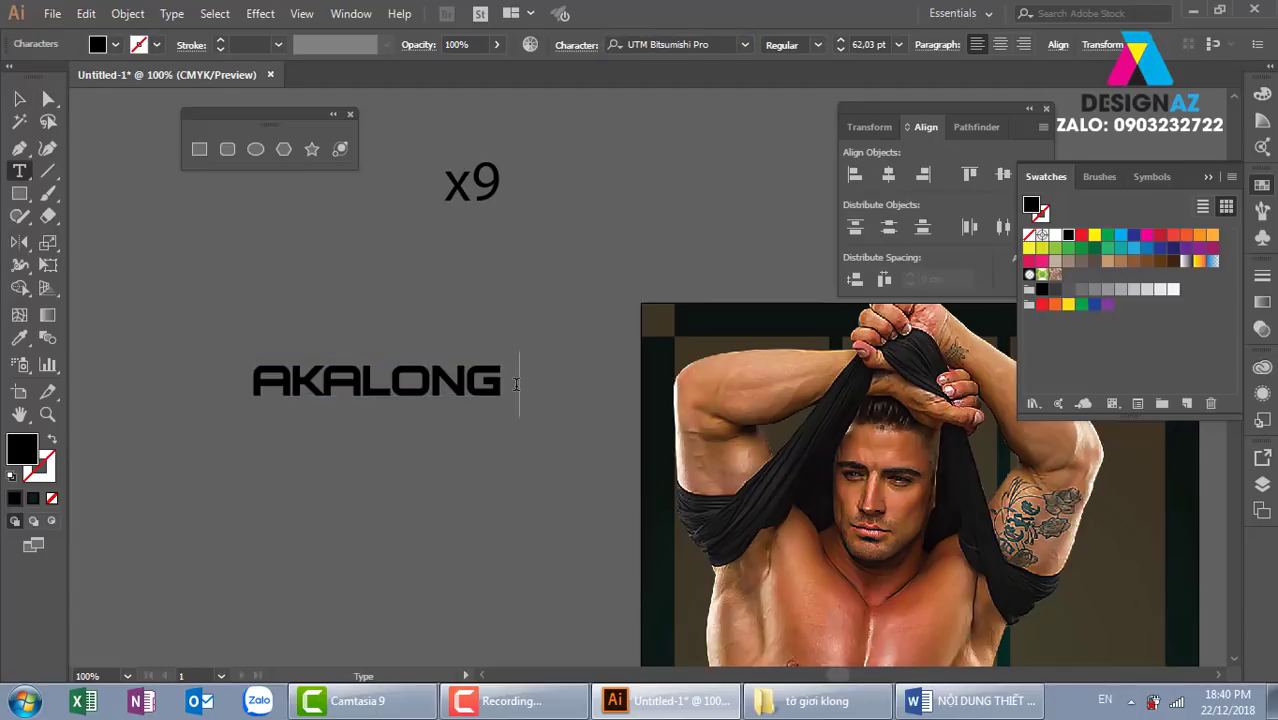
# Step: Reposition the AKALONG text to the left, beside the photo
pyautogui.click(19, 98)
pyautogui.moveTo(378, 385); pyautogui.dragTo(506, 397)
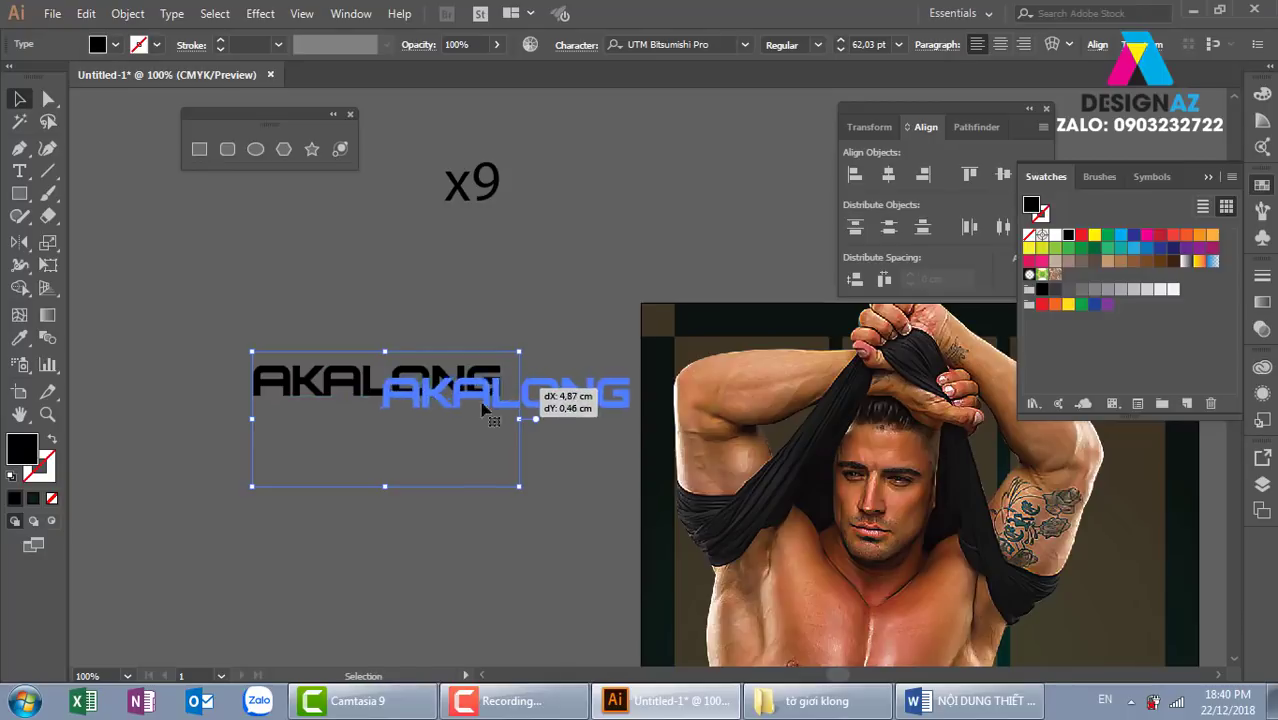
pyautogui.hotkey('ctrl', '-')
pyautogui.hscroll(5, 542, 477)
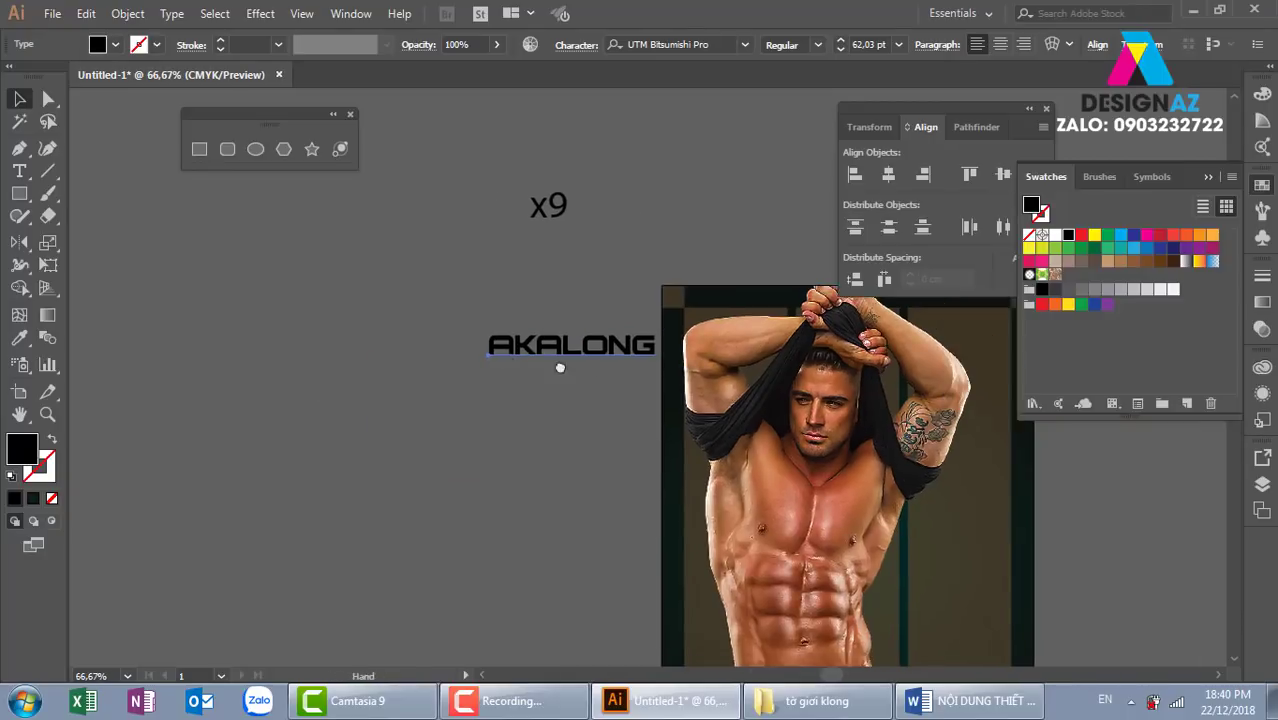
pyautogui.moveTo(503, 337); pyautogui.dragTo(368, 312)
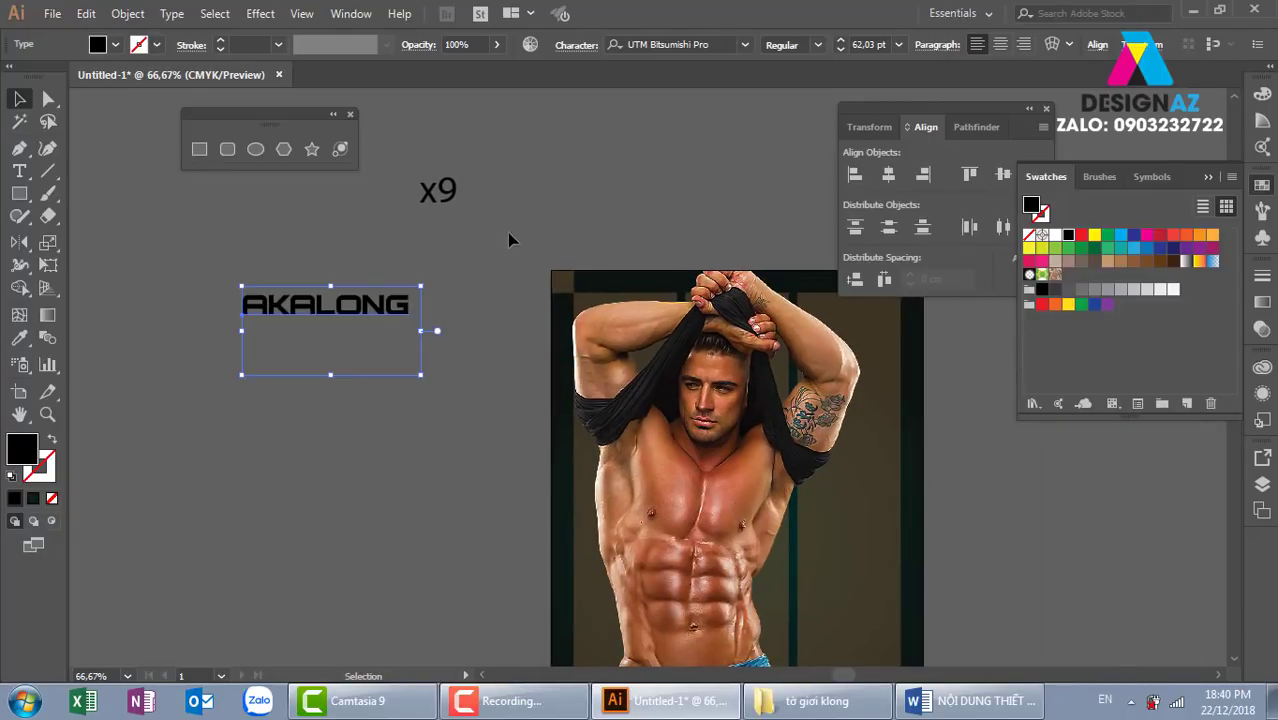
pyautogui.click(490, 288)
# Step: Give the x9 text AKALONG's bold UTM Bitsumishi Pro font using the Eyedropper
pyautogui.click(436, 204)
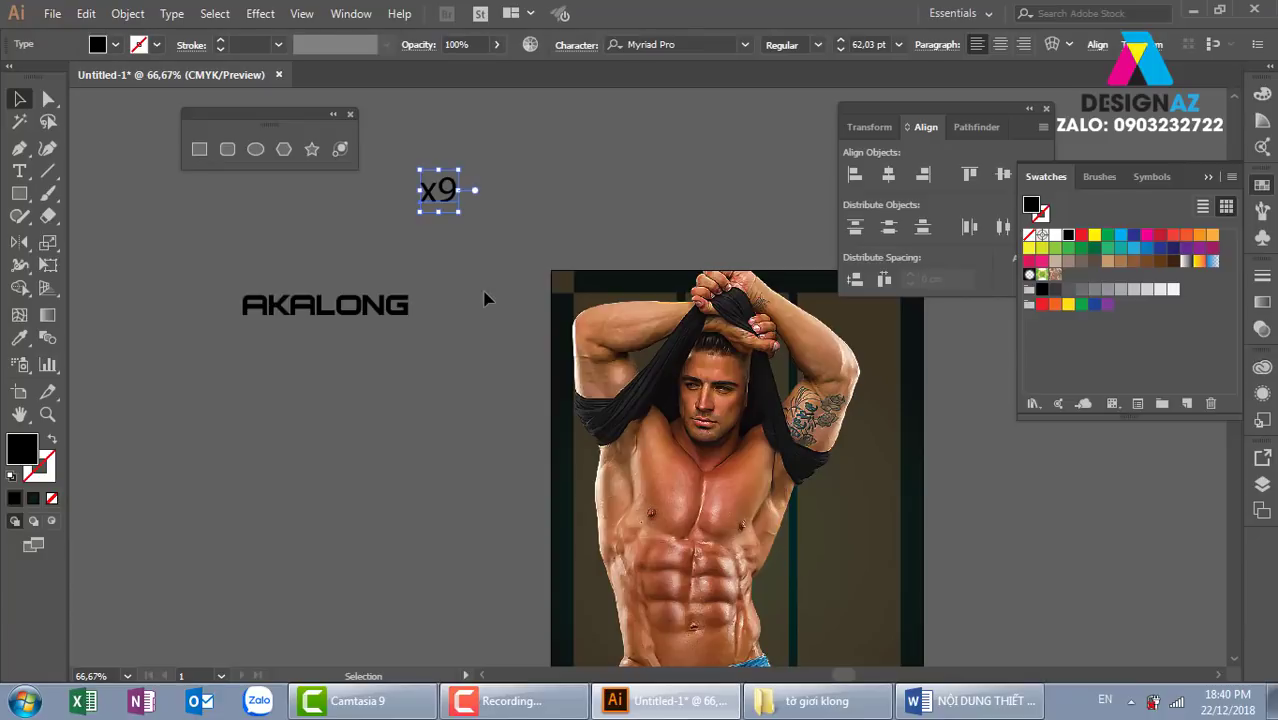
pyautogui.press('i')
pyautogui.click(396, 305)
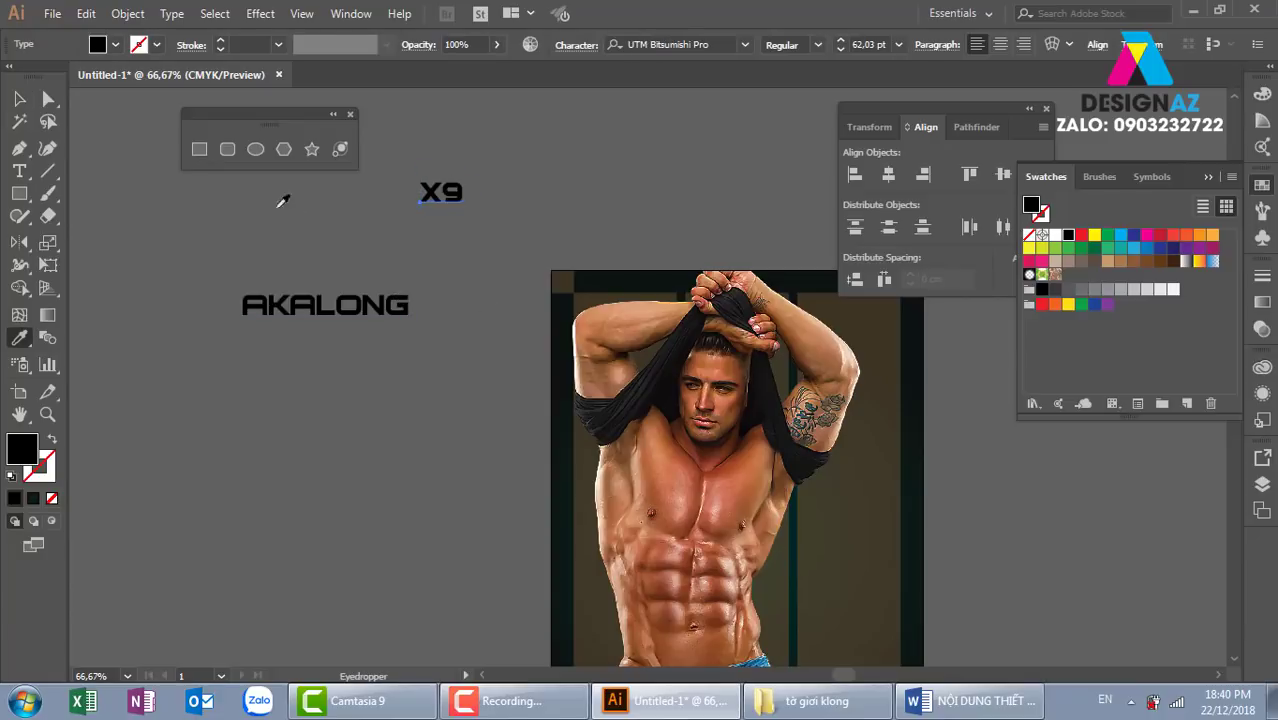
pyautogui.click(18, 100)
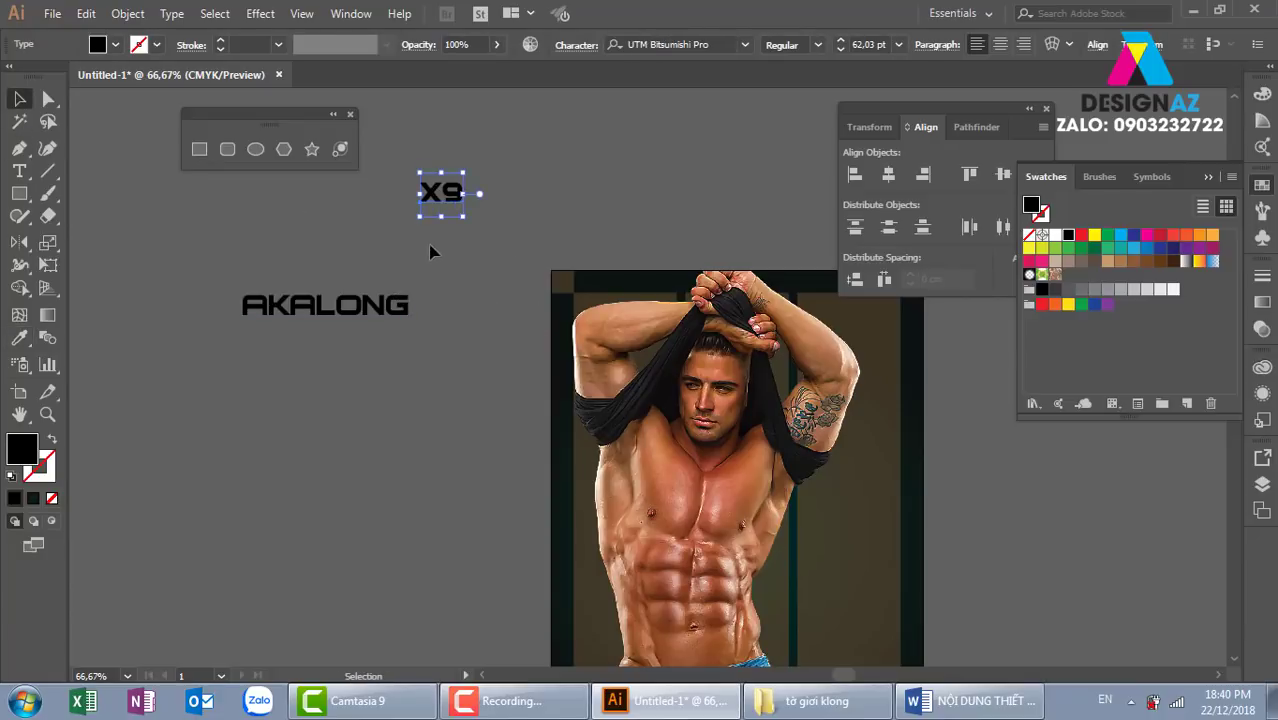
pyautogui.click(413, 331)
# Step: Enlarge X9 and stack it snugly beneath AKALONG
pyautogui.moveTo(379, 323); pyautogui.dragTo(430, 301)
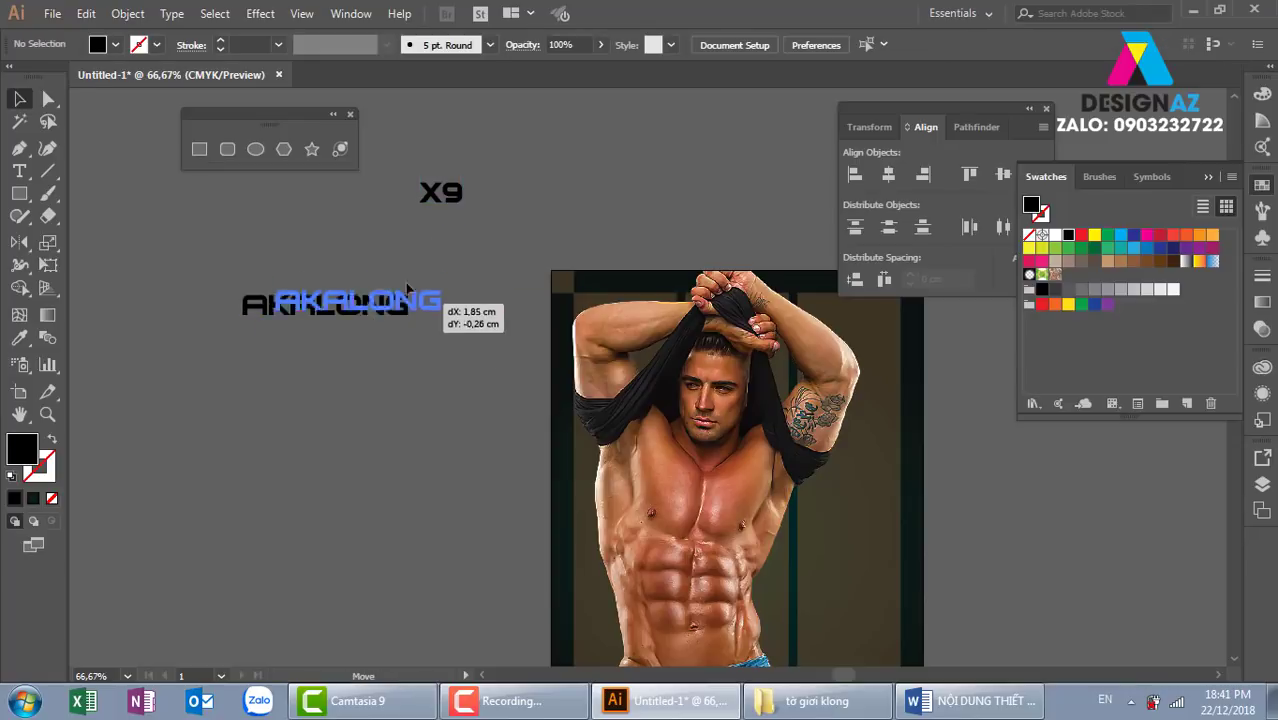
pyautogui.click(478, 236)
pyautogui.moveTo(462, 200)
pyautogui.mouseDown()
pyautogui.moveTo(343, 312)
pyautogui.moveTo(513, 462)
pyautogui.moveTo(500, 455)
pyautogui.mouseUp()
pyautogui.moveTo(432, 368); pyautogui.dragTo(432, 340)
pyautogui.click(513, 243)
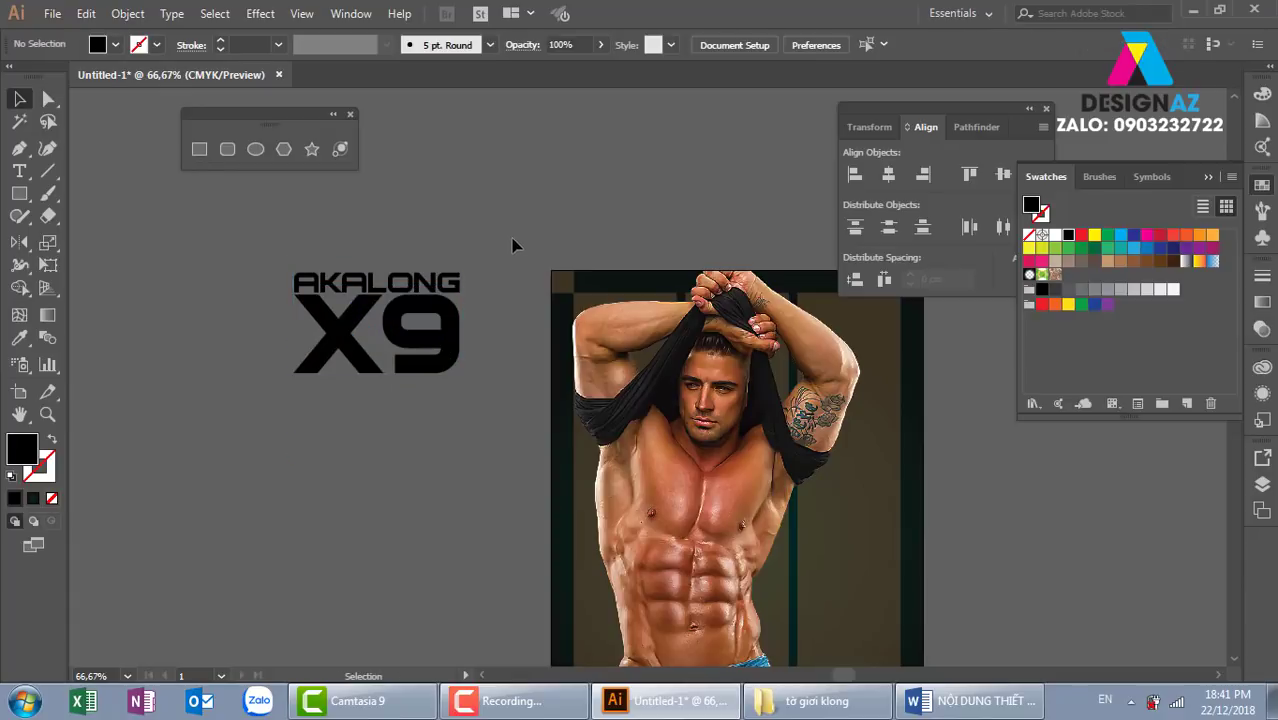
# Step: Fill the AKALONG X9 title white
pyautogui.hotkey('ctrl', '+')
pyautogui.moveTo(365, 442); pyautogui.dragTo(530, 457)
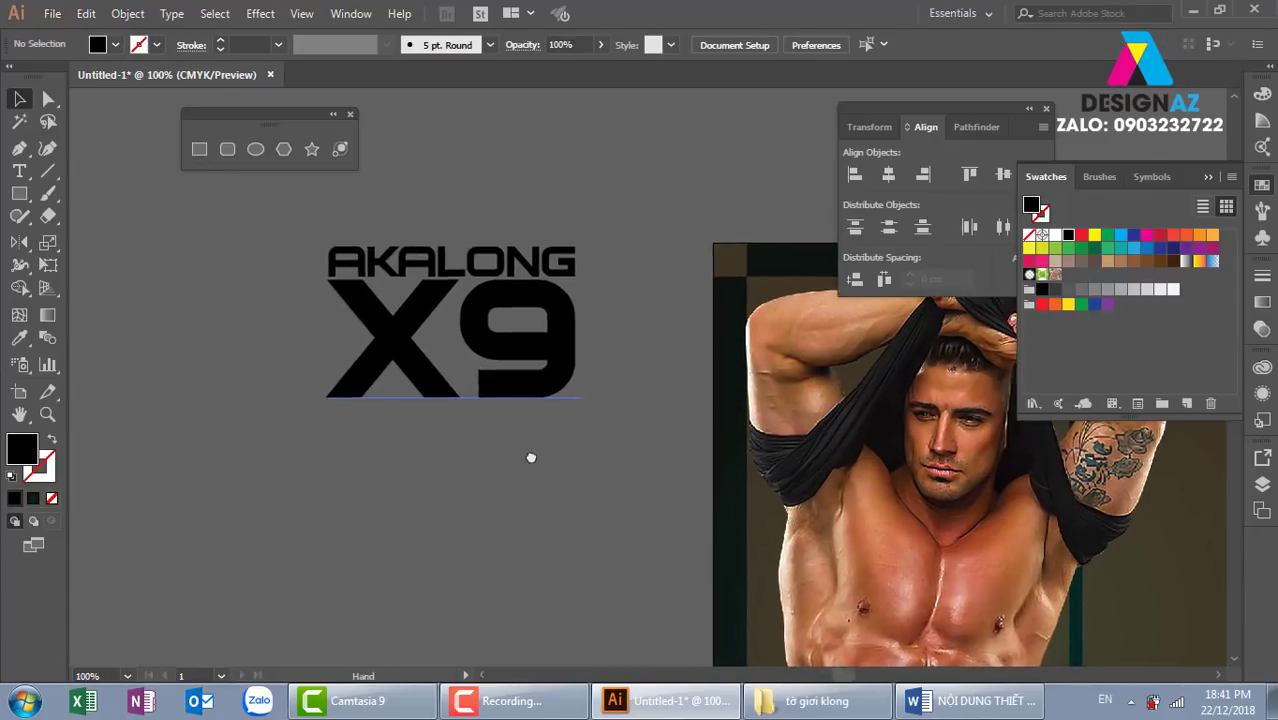
pyautogui.click(586, 254)
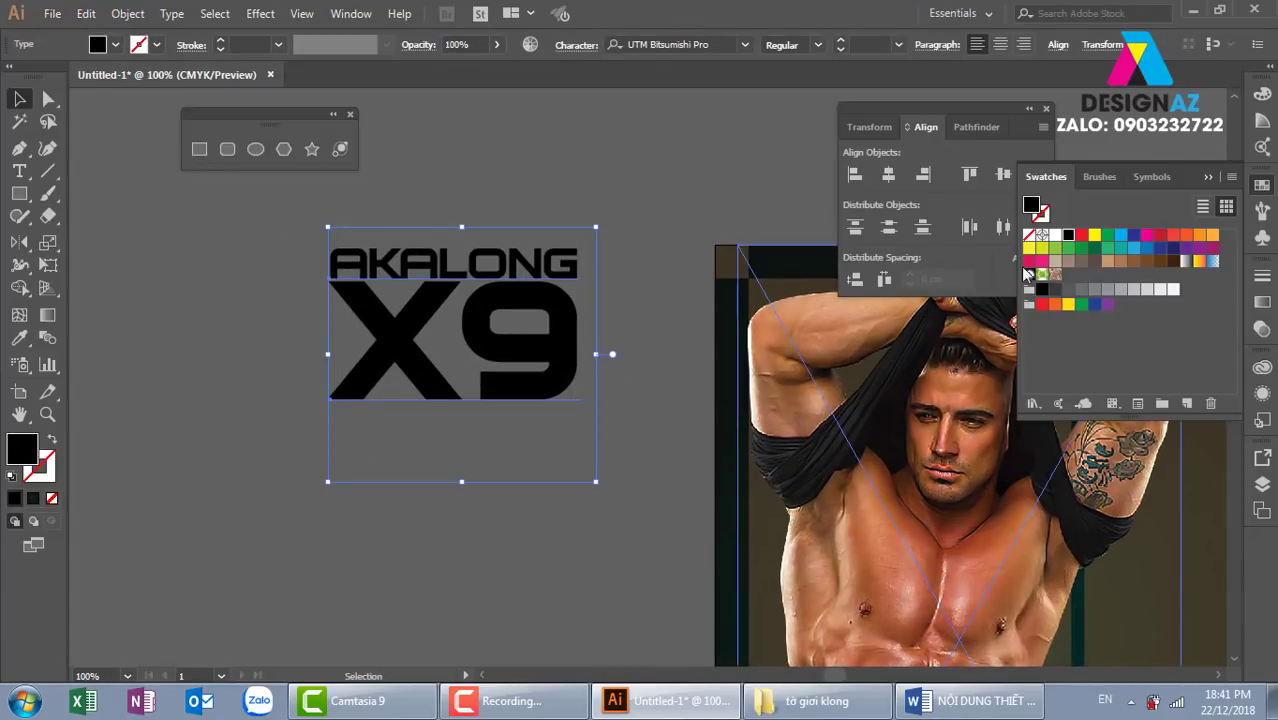
pyautogui.click(1055, 234)
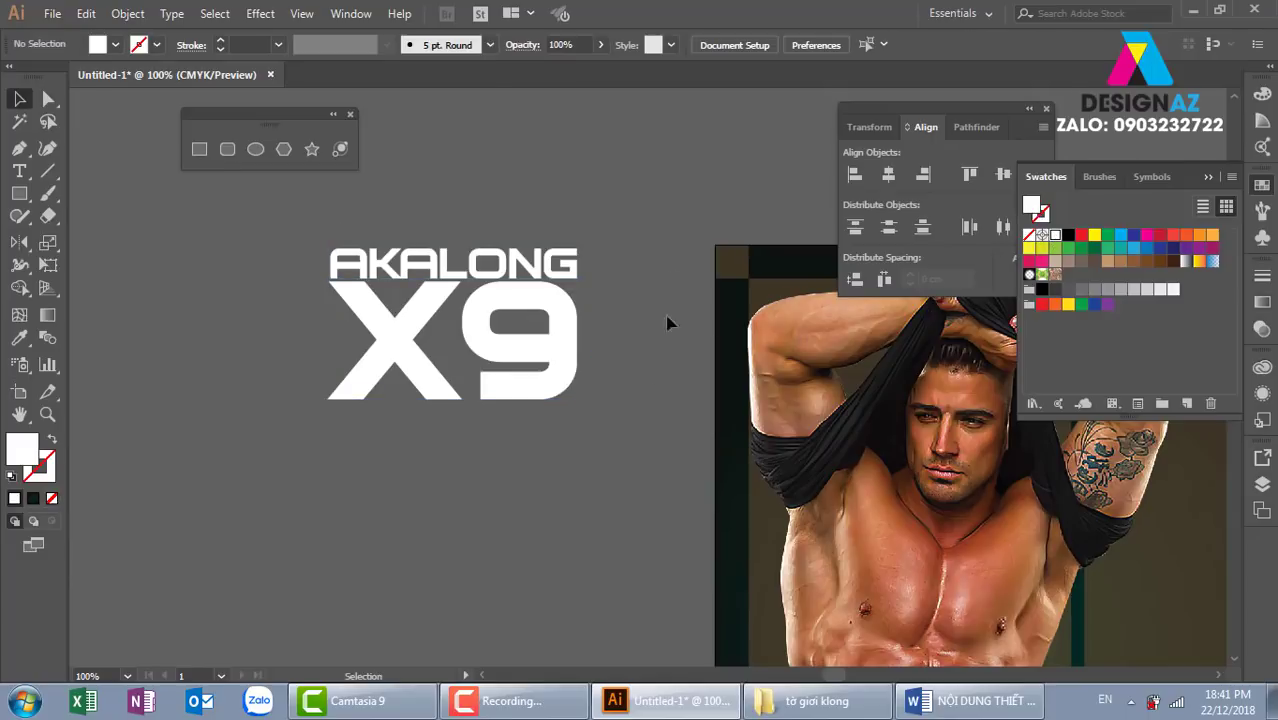
# Step: Convert the AKALONG X9 text to outlines and move the lettering aside
pyautogui.moveTo(638, 398); pyautogui.dragTo(590, 414)
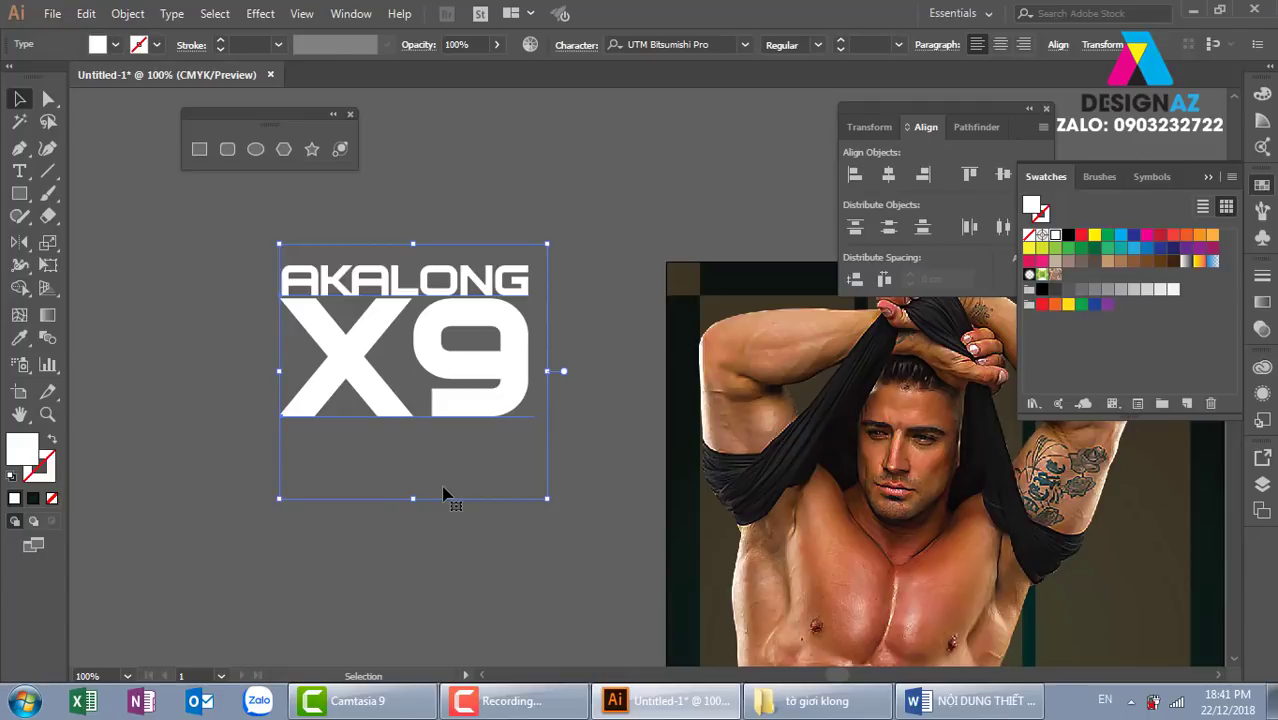
pyautogui.hotkey('ctrl', 'shift', 'o')
pyautogui.hotkey('ctrl', '-')
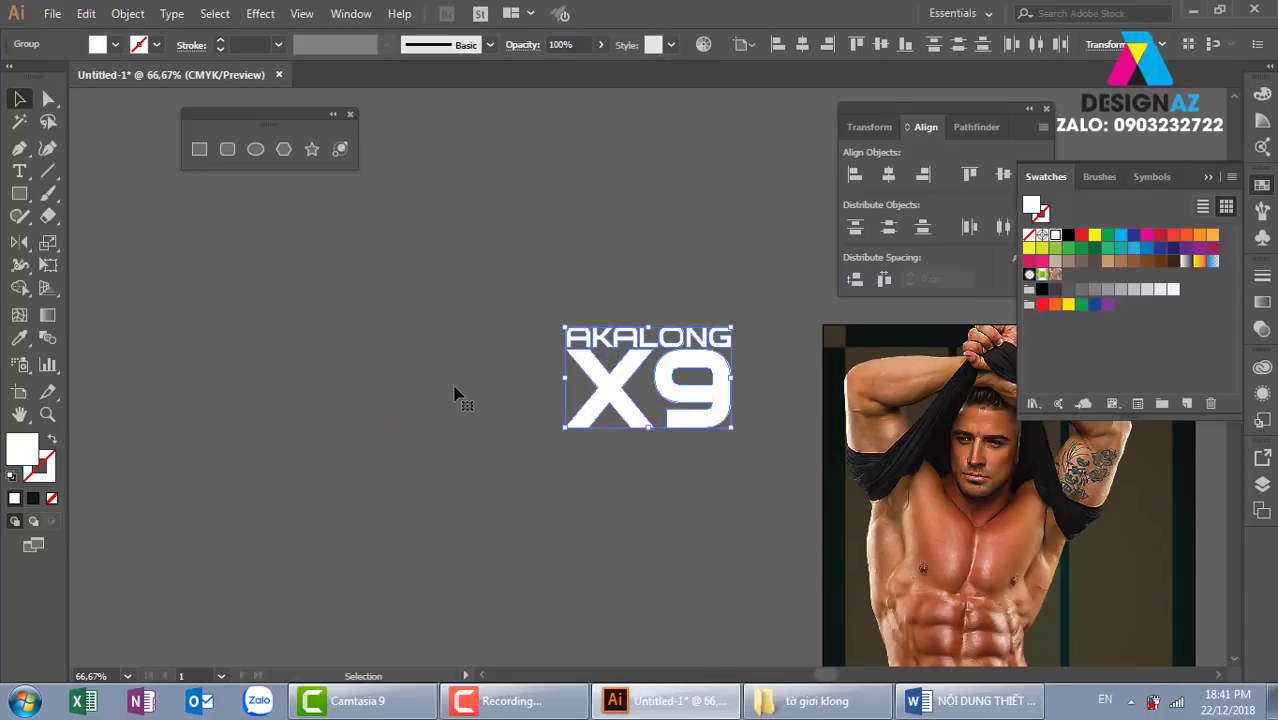
pyautogui.moveTo(685, 465); pyautogui.dragTo(411, 312)
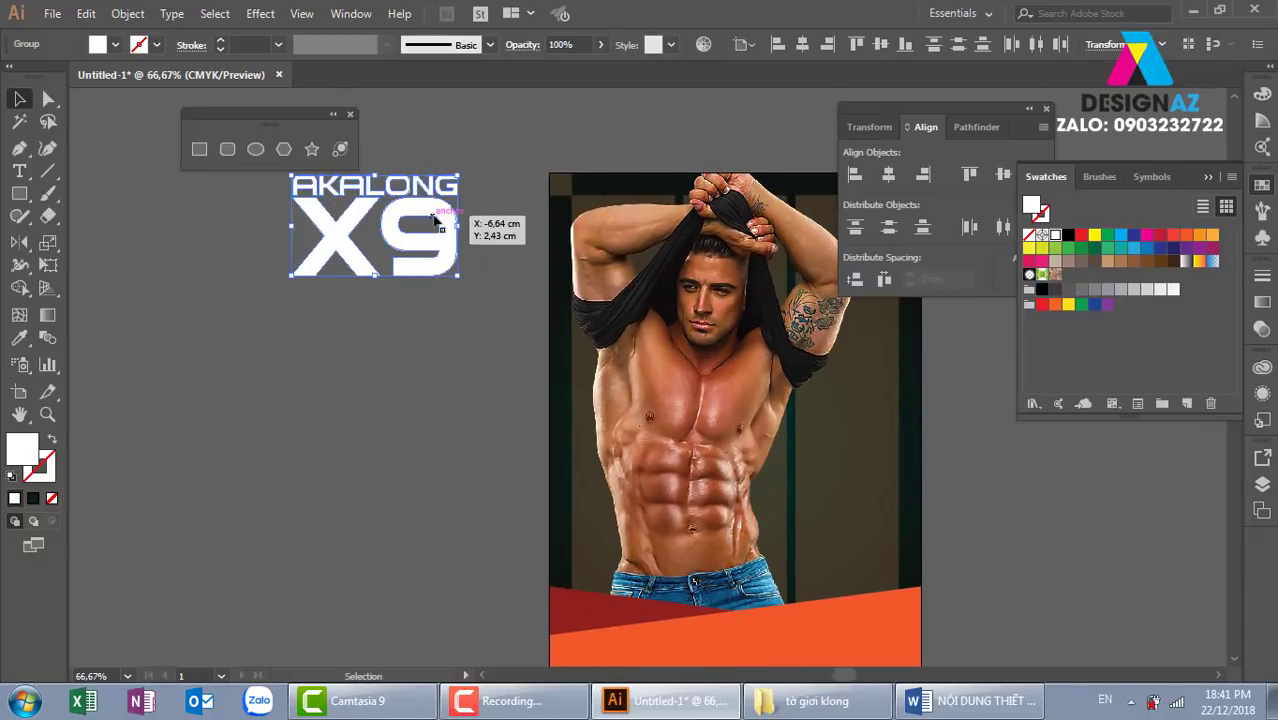
pyautogui.moveTo(433, 215)
pyautogui.mouseDown()
pyautogui.moveTo(282, 260)
pyautogui.moveTo(350, 447)
pyautogui.mouseUp()
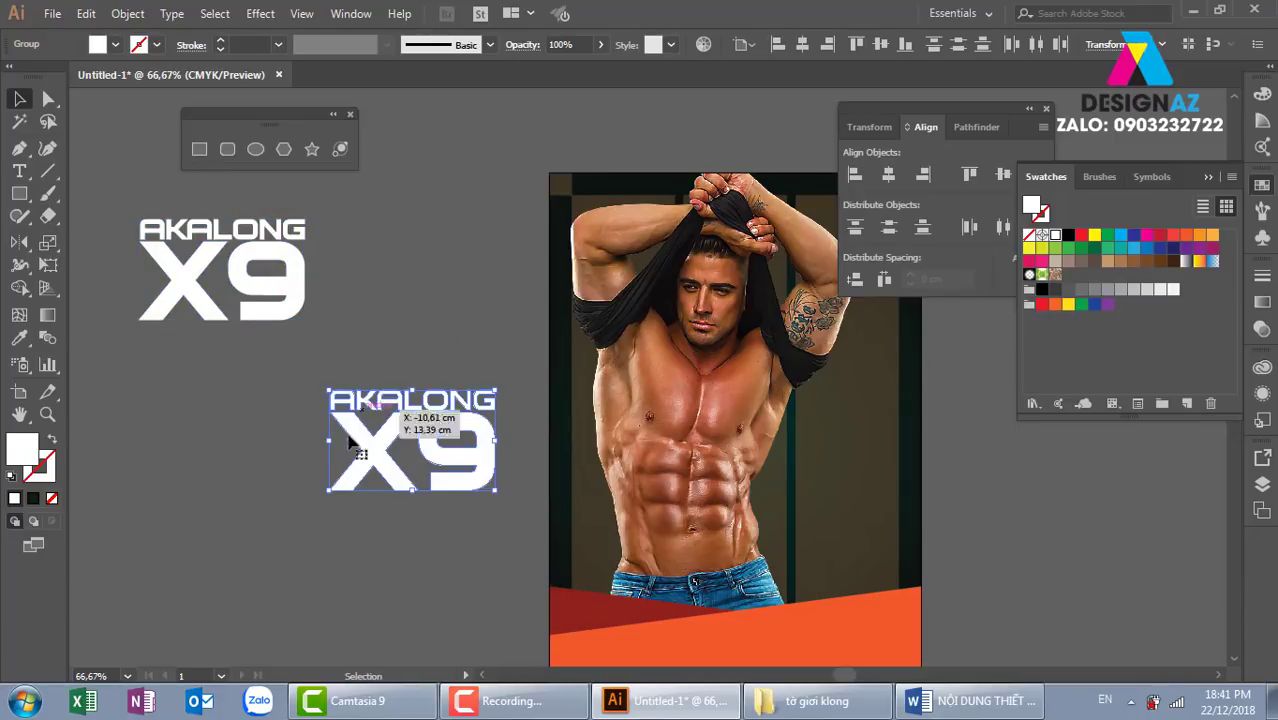
# Step: Place a copy of the lettering over the abs and scale it down to fit
pyautogui.moveTo(436, 425)
pyautogui.mouseDown()
pyautogui.moveTo(714, 497)
pyautogui.moveTo(706, 490)
pyautogui.moveTo(727, 537)
pyautogui.mouseUp()
pyautogui.hotkey('ctrl', '+')
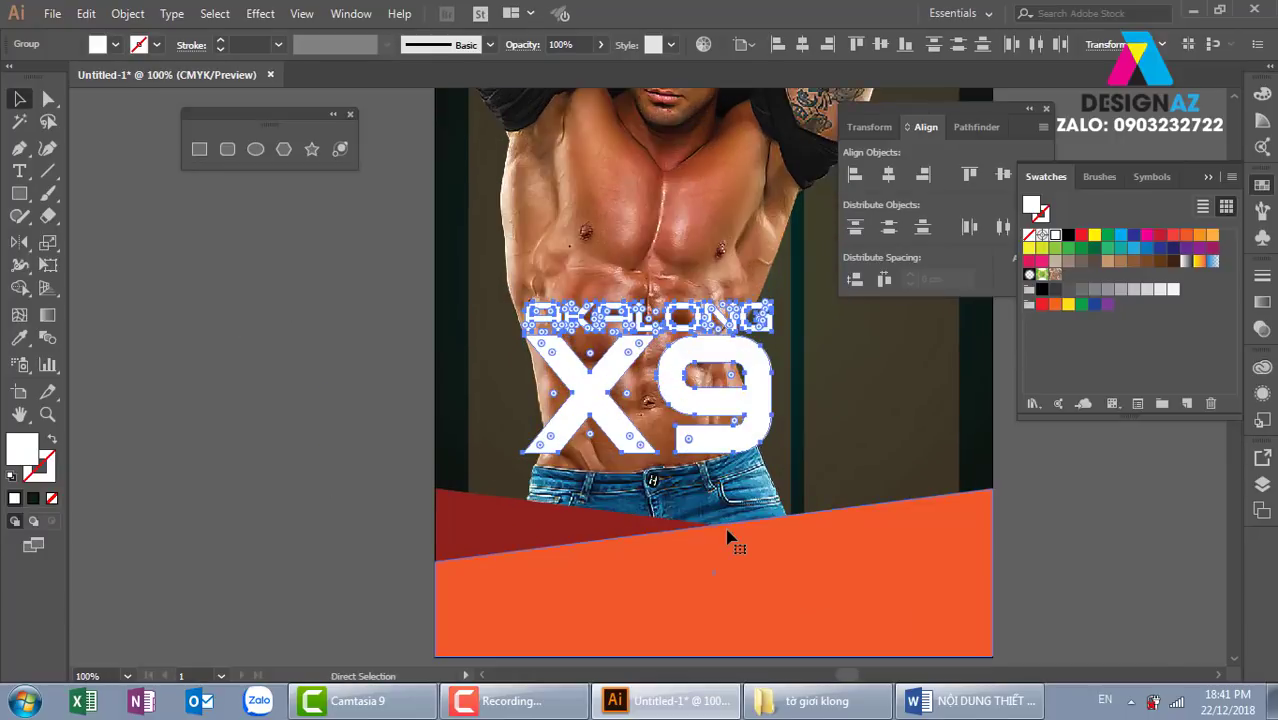
pyautogui.hotkey('ctrl', '+')
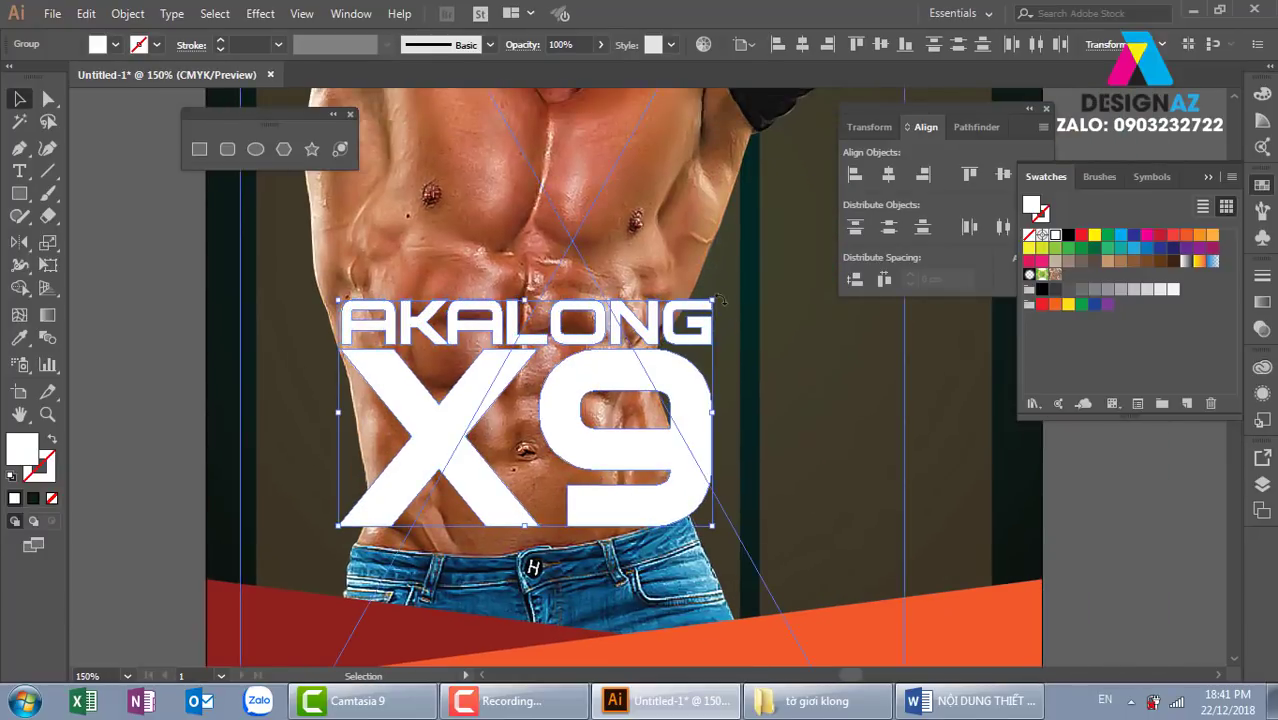
pyautogui.moveTo(712, 300); pyautogui.dragTo(672, 318)
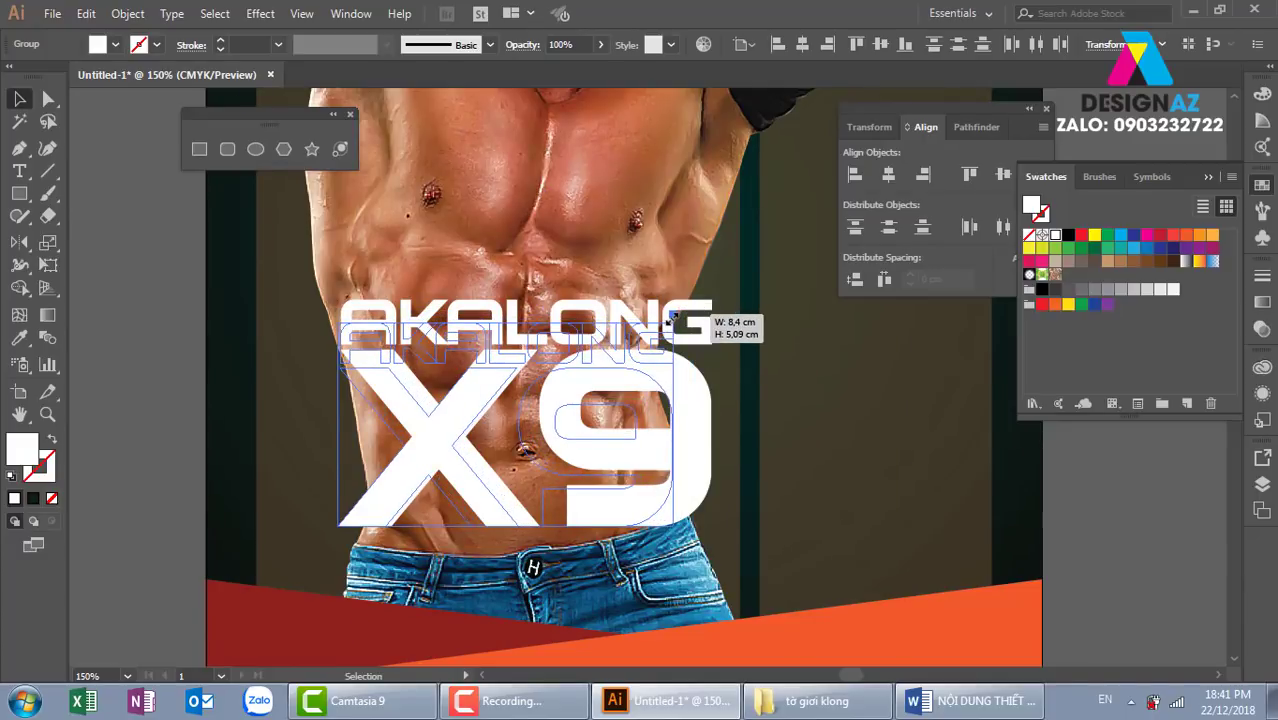
pyautogui.moveTo(340, 325); pyautogui.dragTo(360, 336)
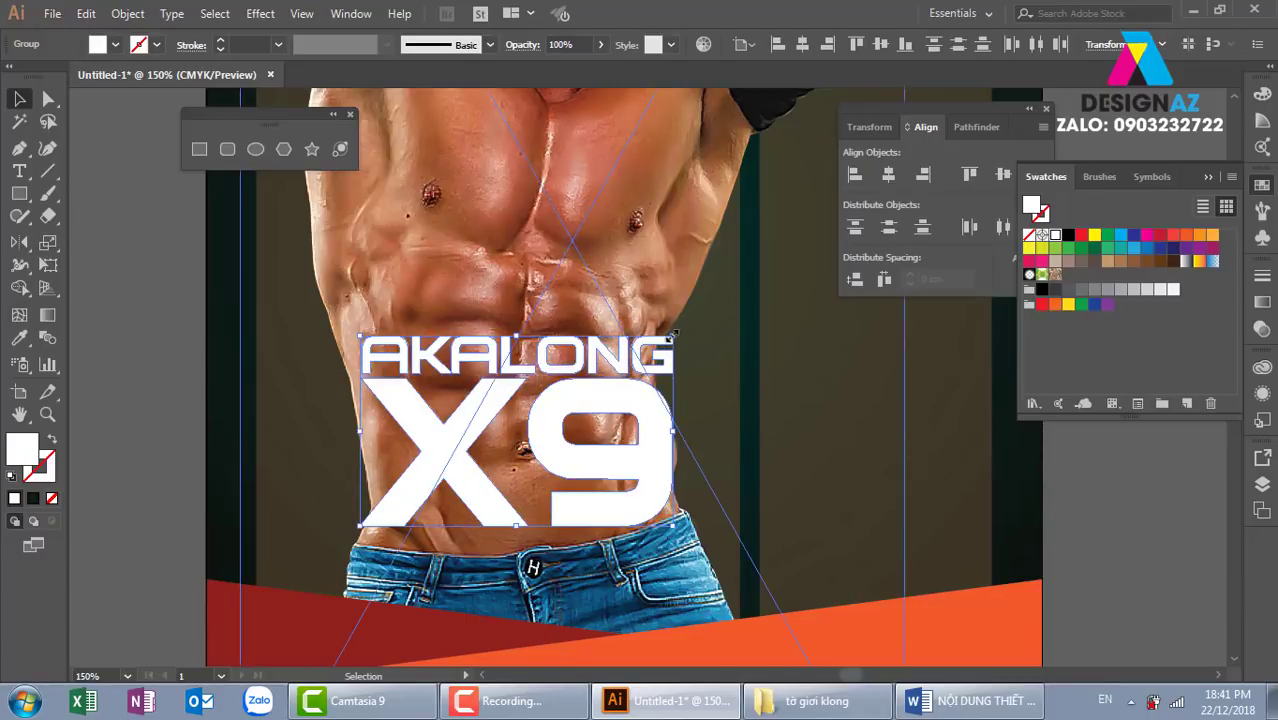
pyautogui.moveTo(673, 336); pyautogui.dragTo(653, 348)
pyautogui.moveTo(645, 468); pyautogui.dragTo(651, 460)
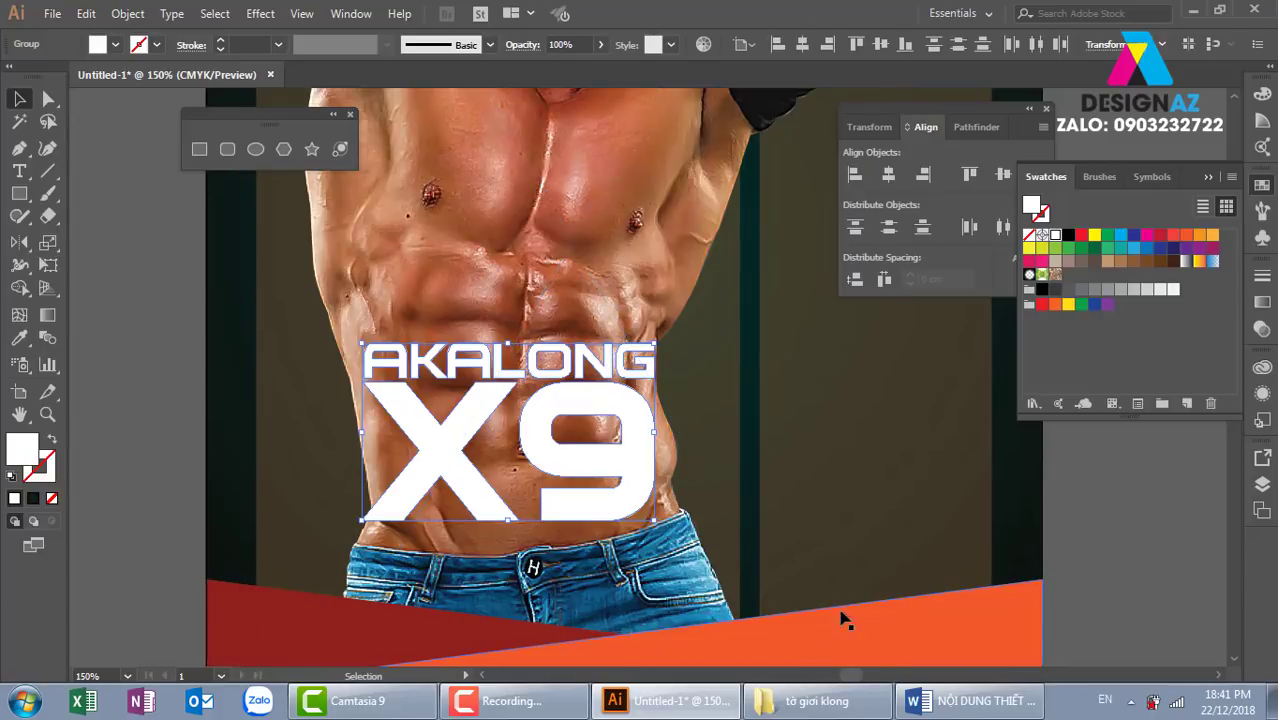
pyautogui.click(55, 250)
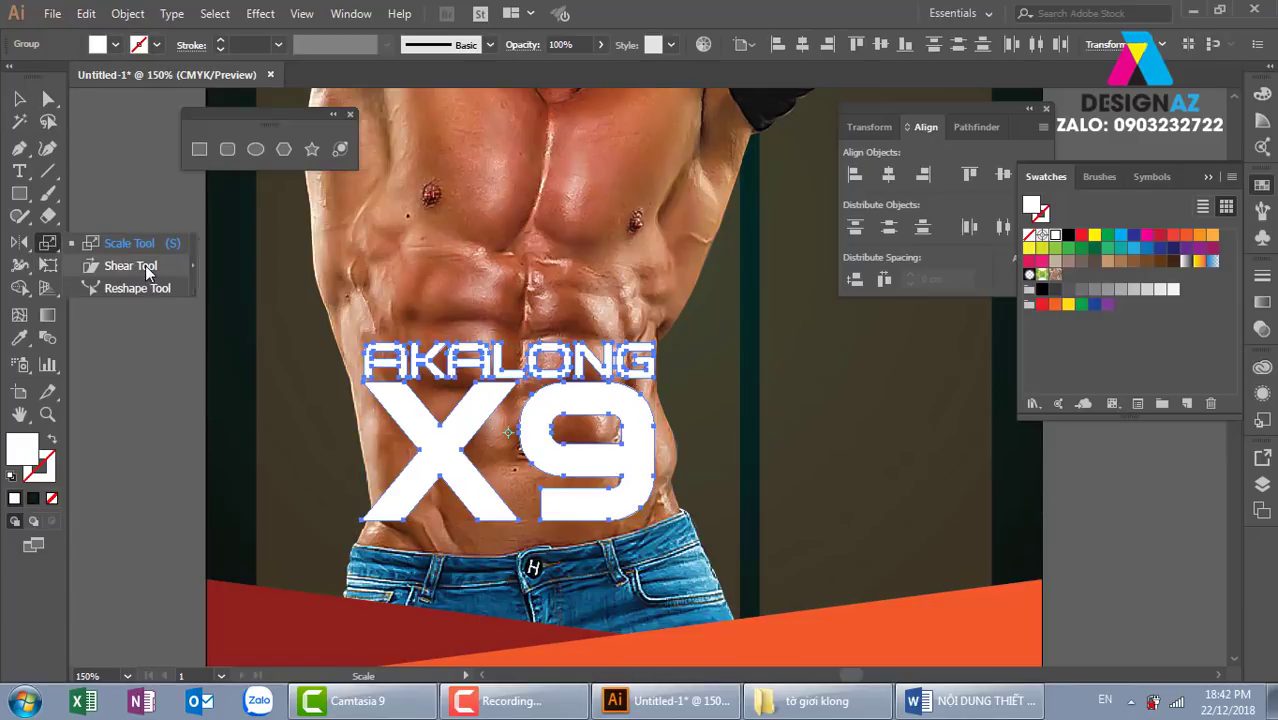
# Step: Shear the AKALONG X9 lettering into an upward slant, then enlarge it slightly and nudge it left
pyautogui.click(145, 265)
pyautogui.moveTo(687, 445); pyautogui.dragTo(686, 437)
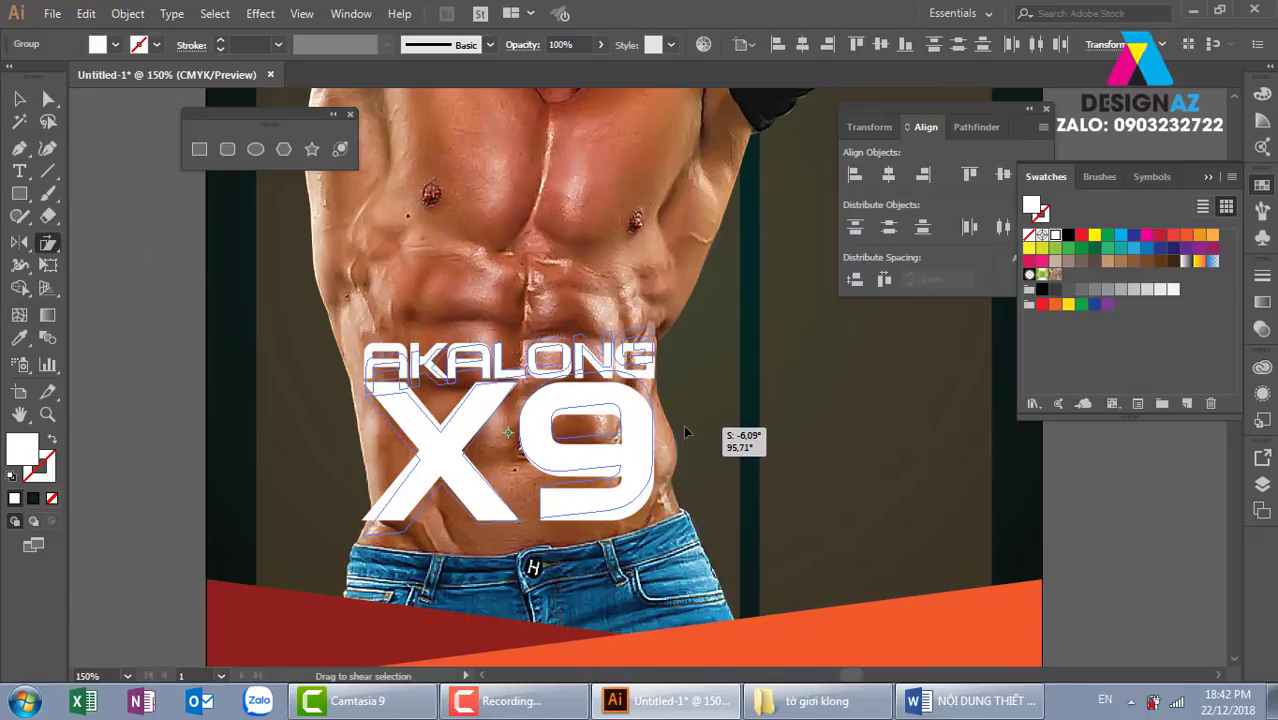
pyautogui.moveTo(686, 437); pyautogui.dragTo(686, 440)
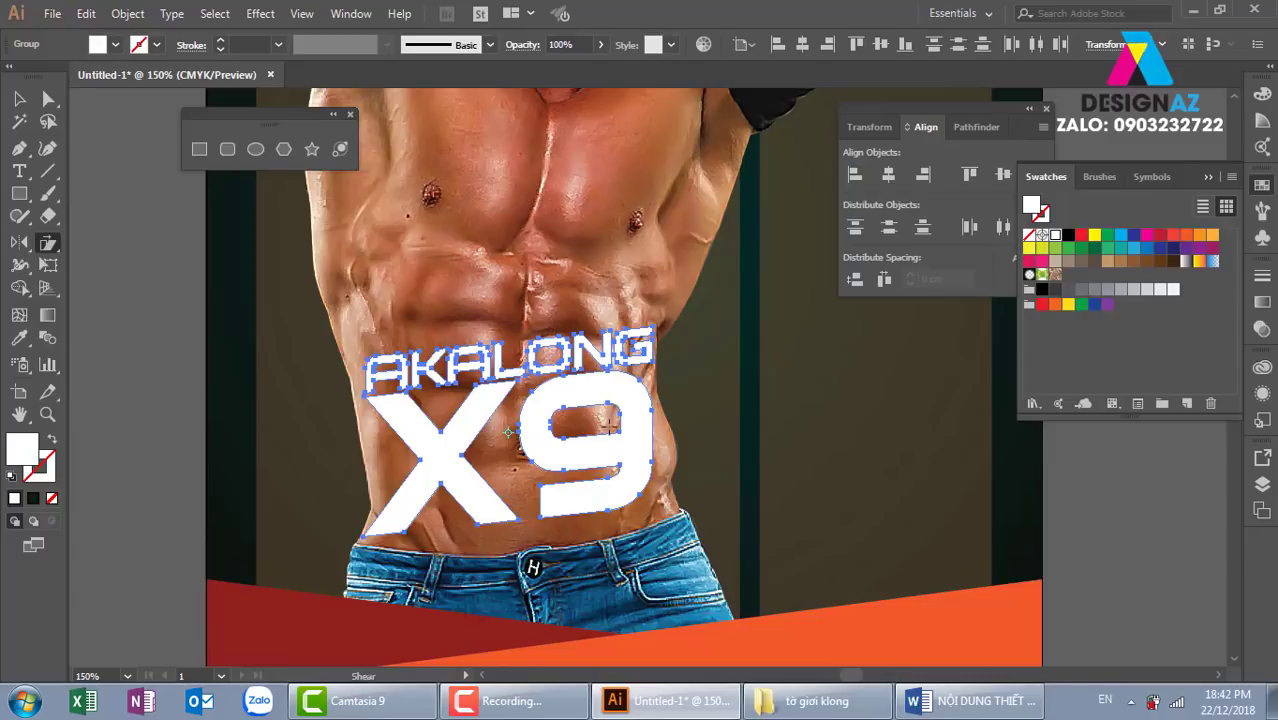
pyautogui.click(19, 99)
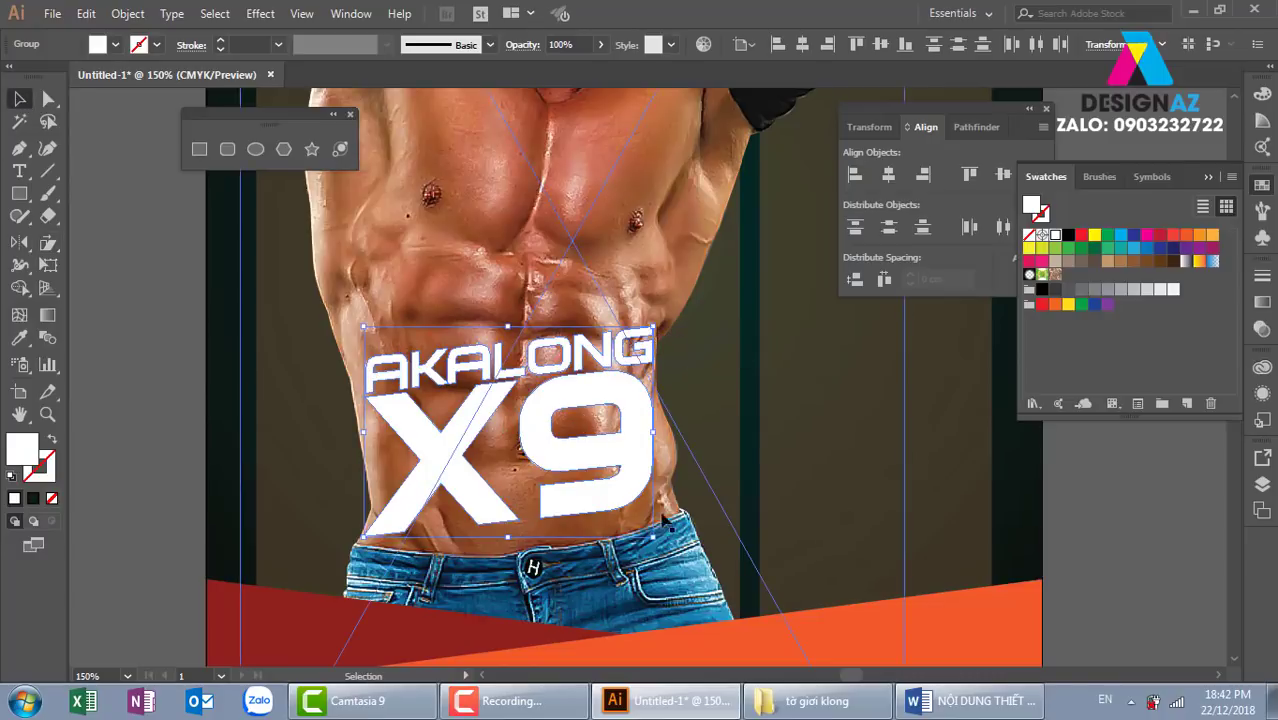
pyautogui.moveTo(655, 538); pyautogui.dragTo(668, 549)
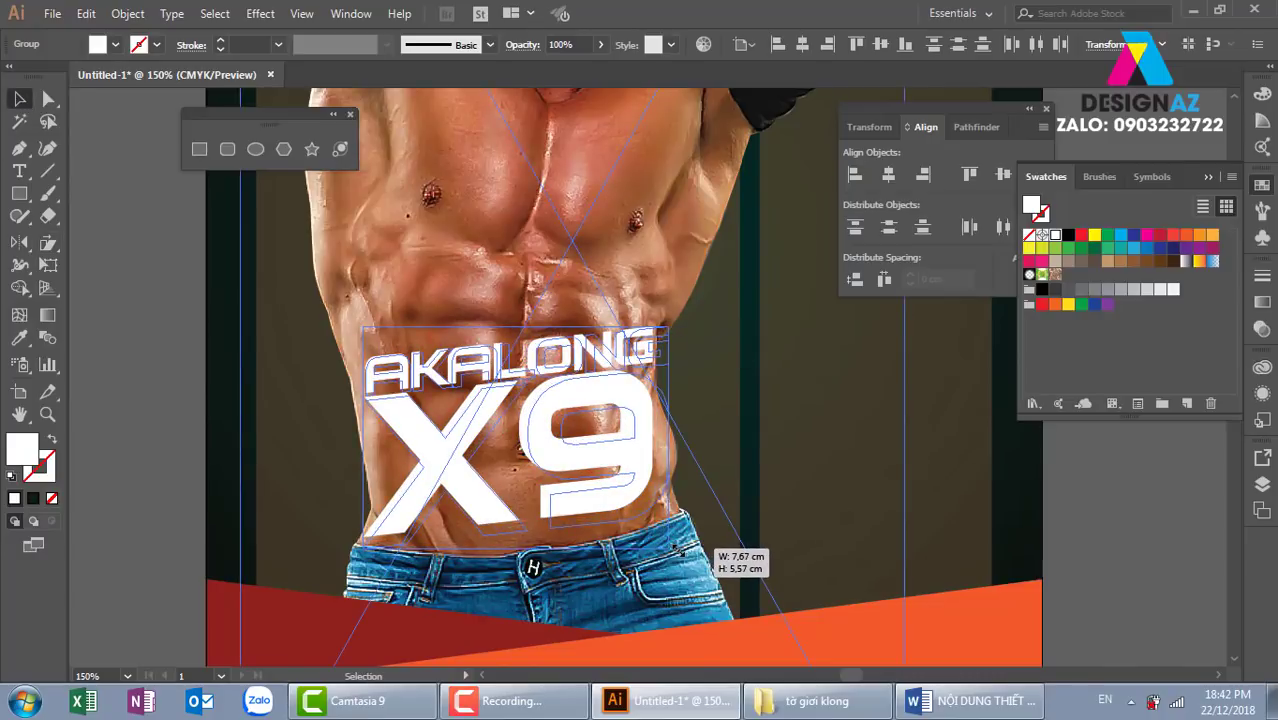
pyautogui.moveTo(639, 416); pyautogui.dragTo(616, 416)
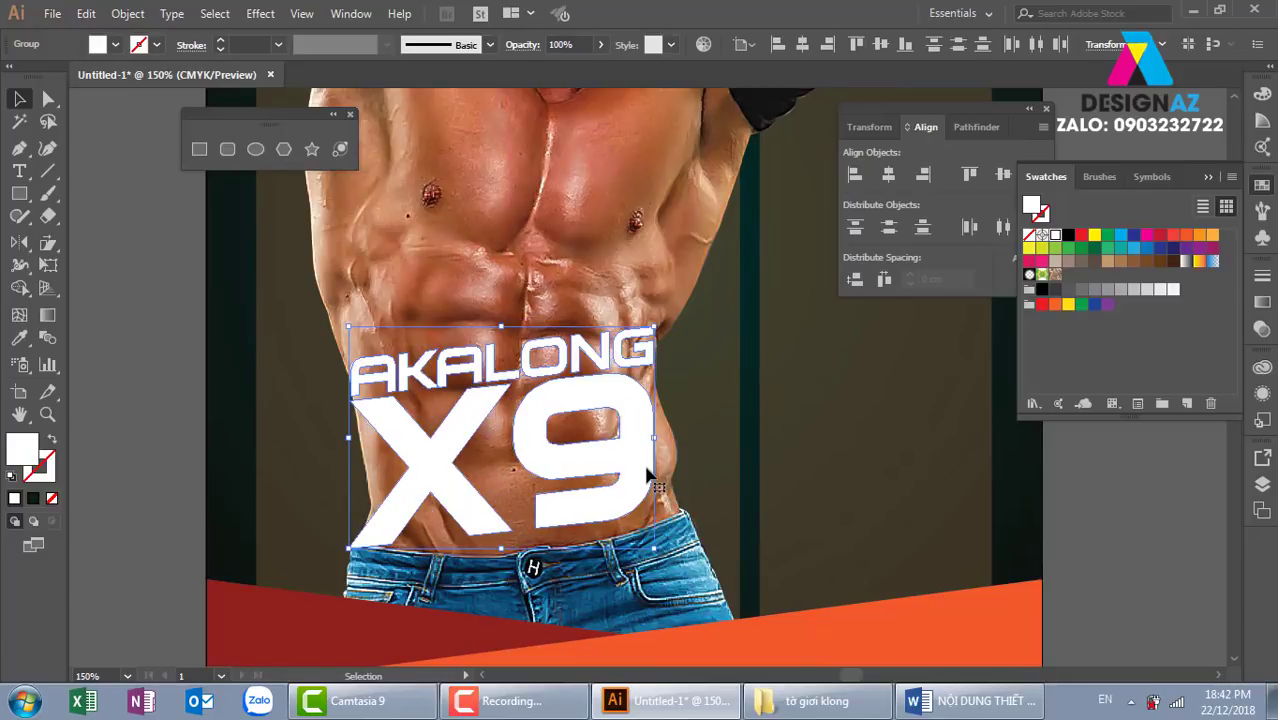
pyautogui.hotkey('ctrl', '-')
pyautogui.hotkey('ctrl', '-')
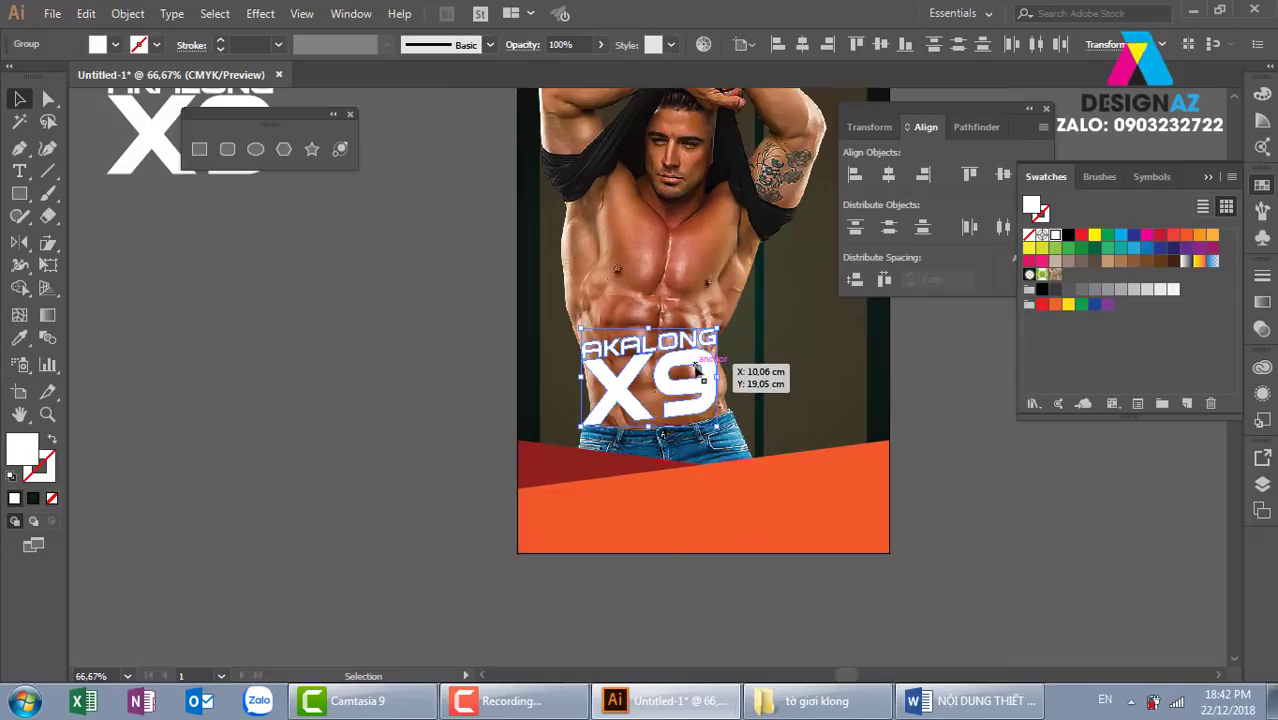
pyautogui.hscroll(2, 800, 400)
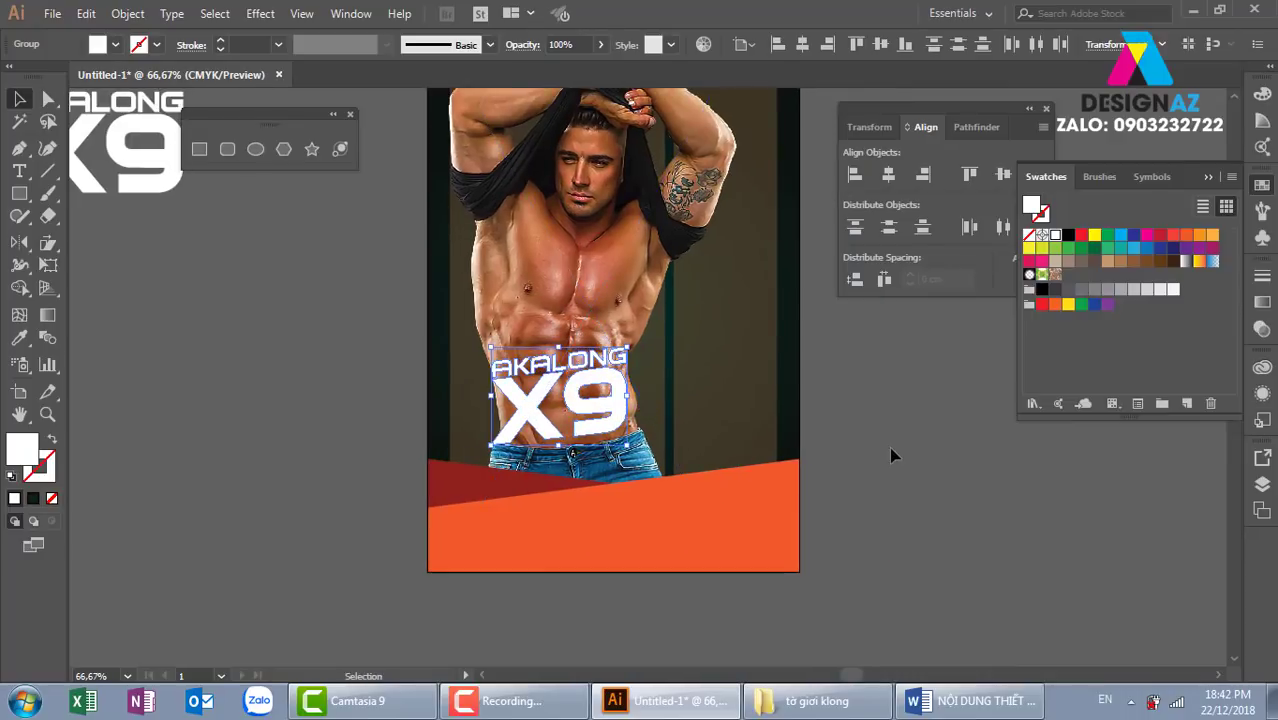
# Step: Delete the translucent stripe group over the photo
pyautogui.click(570, 290)
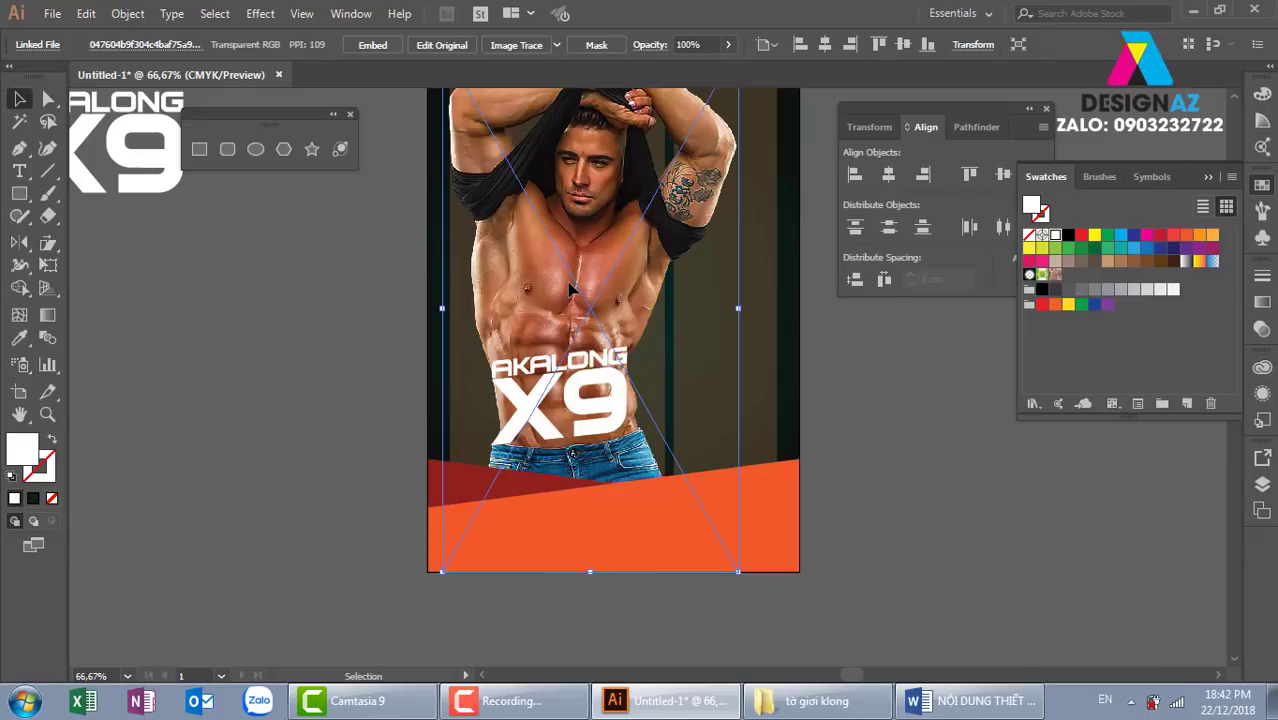
pyautogui.click(764, 309)
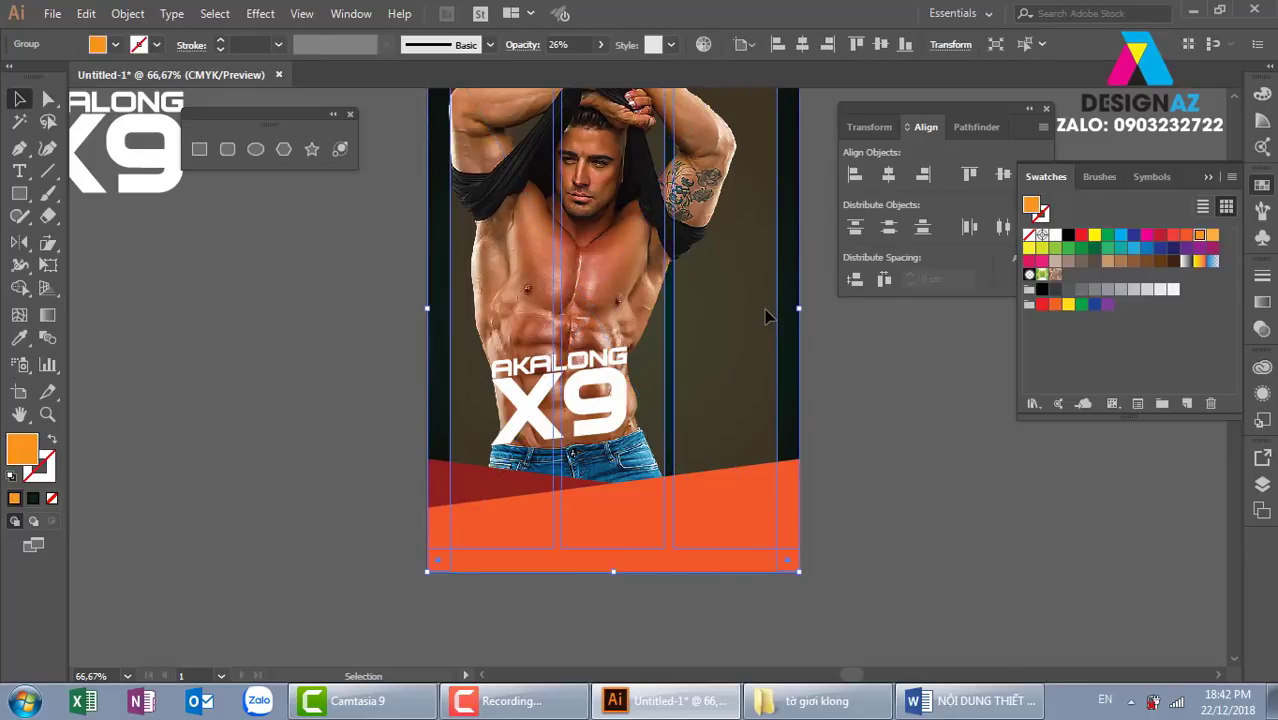
pyautogui.press('Delete')
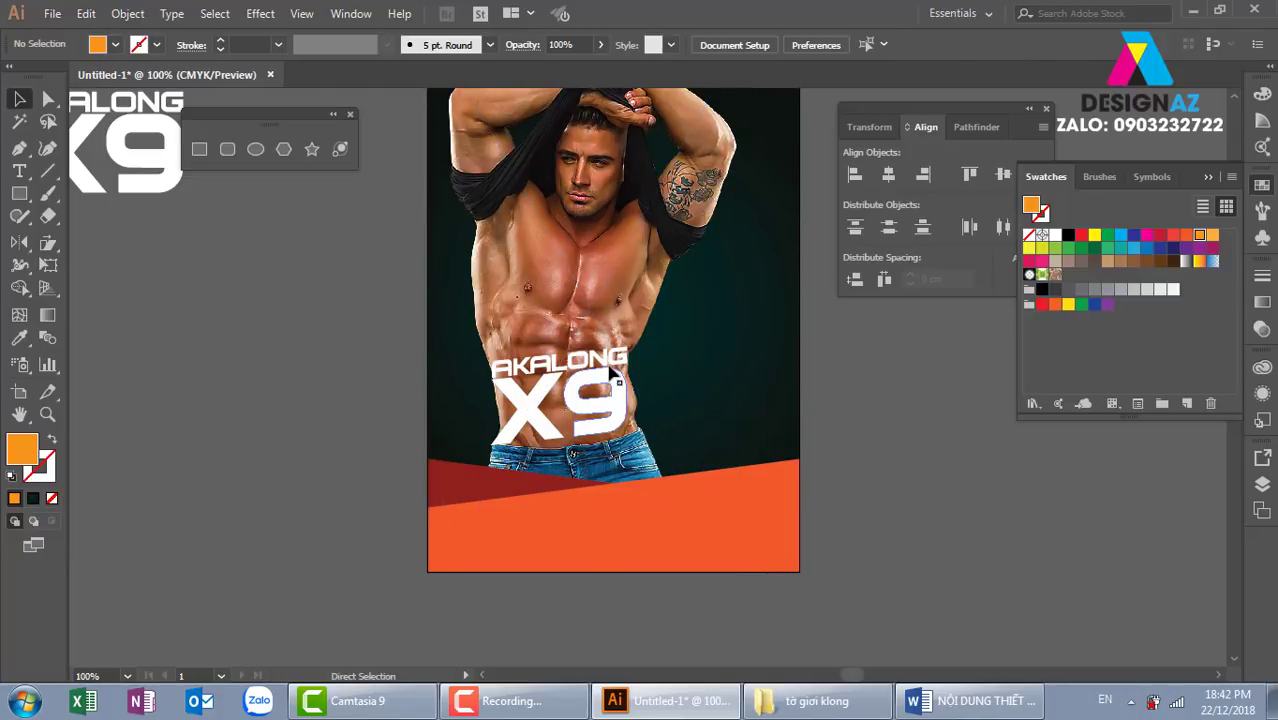
# Step: Add an opacity mask to the man's photo with Clip turned off
pyautogui.hotkey('ctrl', '+')
pyautogui.click(613, 432)
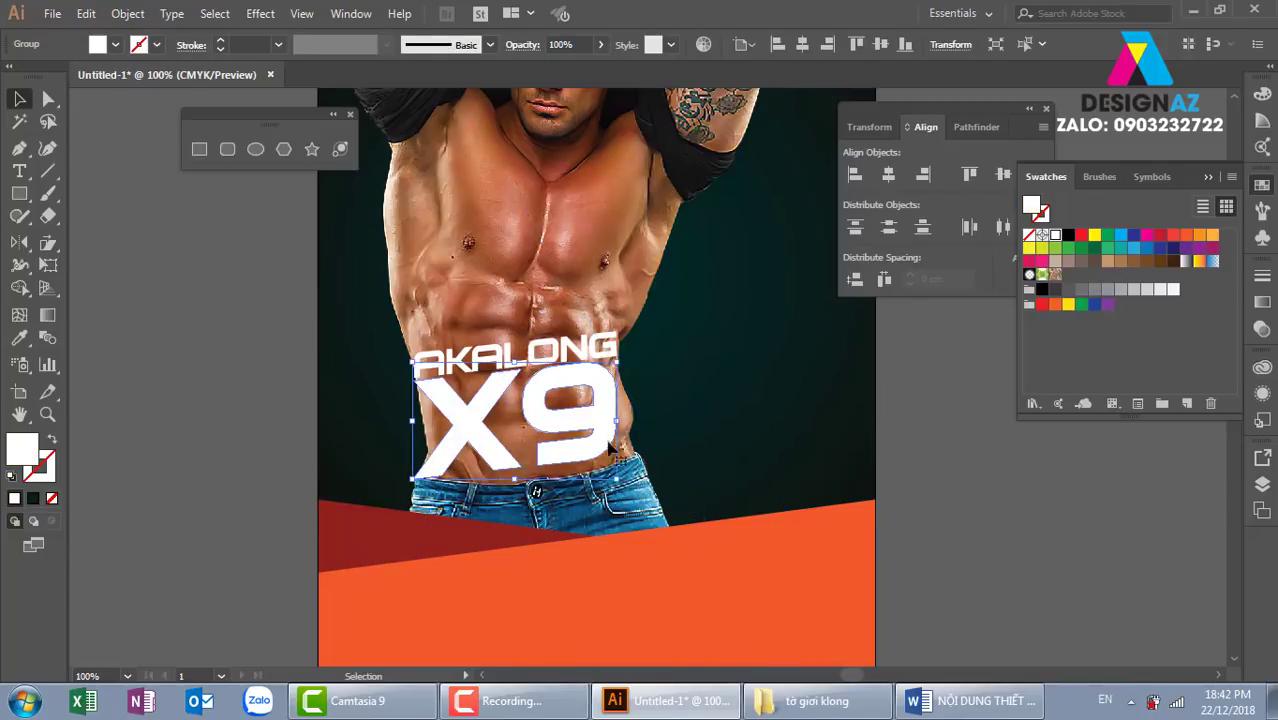
pyautogui.click(1051, 490)
pyautogui.click(602, 234)
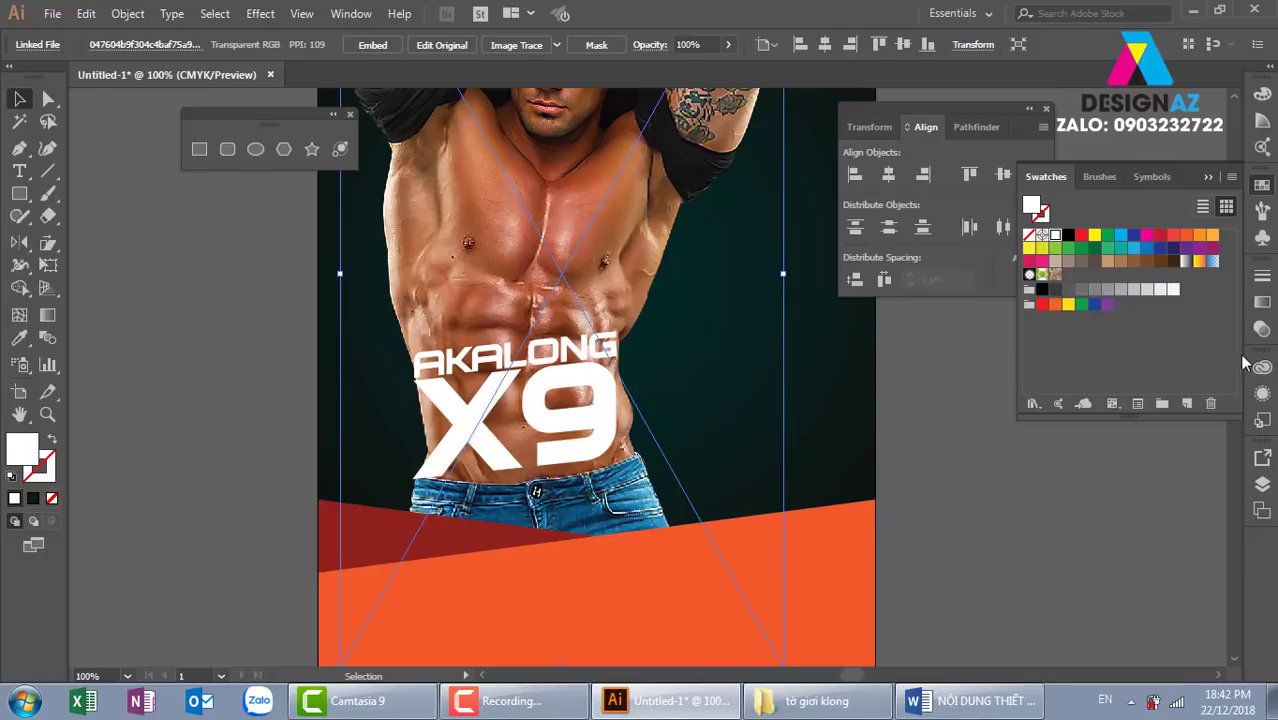
pyautogui.click(1262, 329)
pyautogui.click(1130, 347)
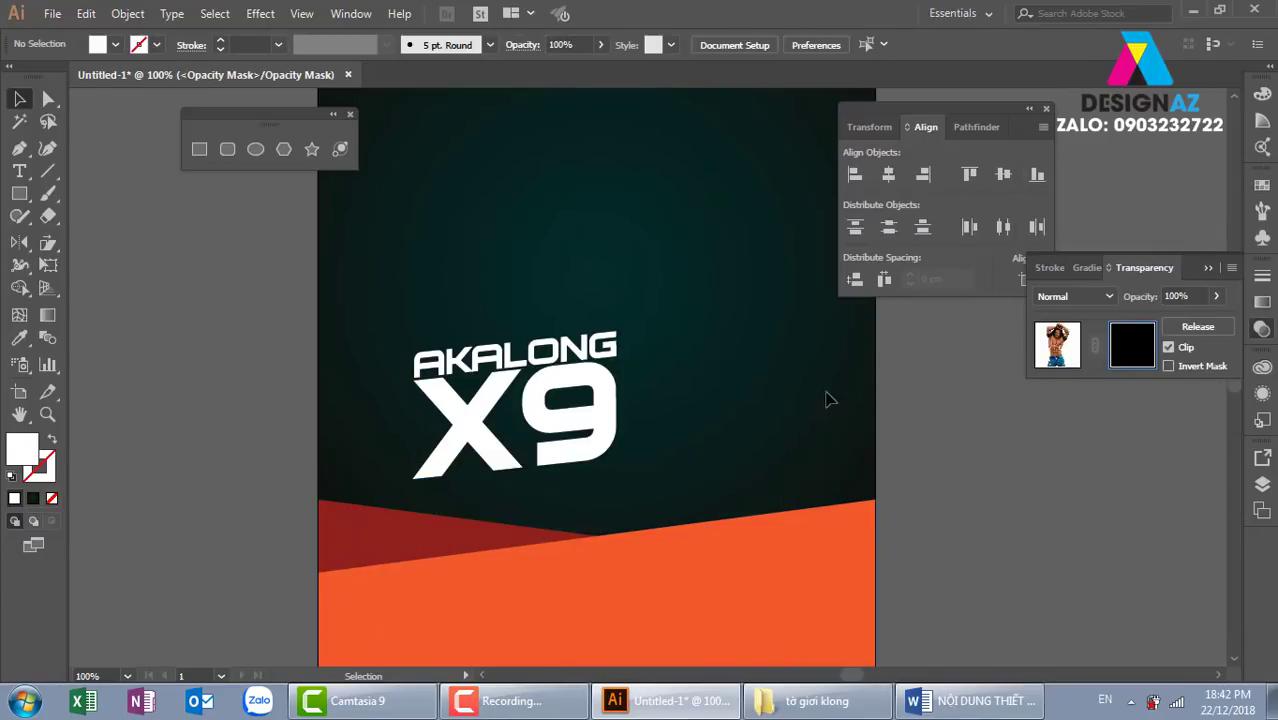
pyautogui.click(1168, 347)
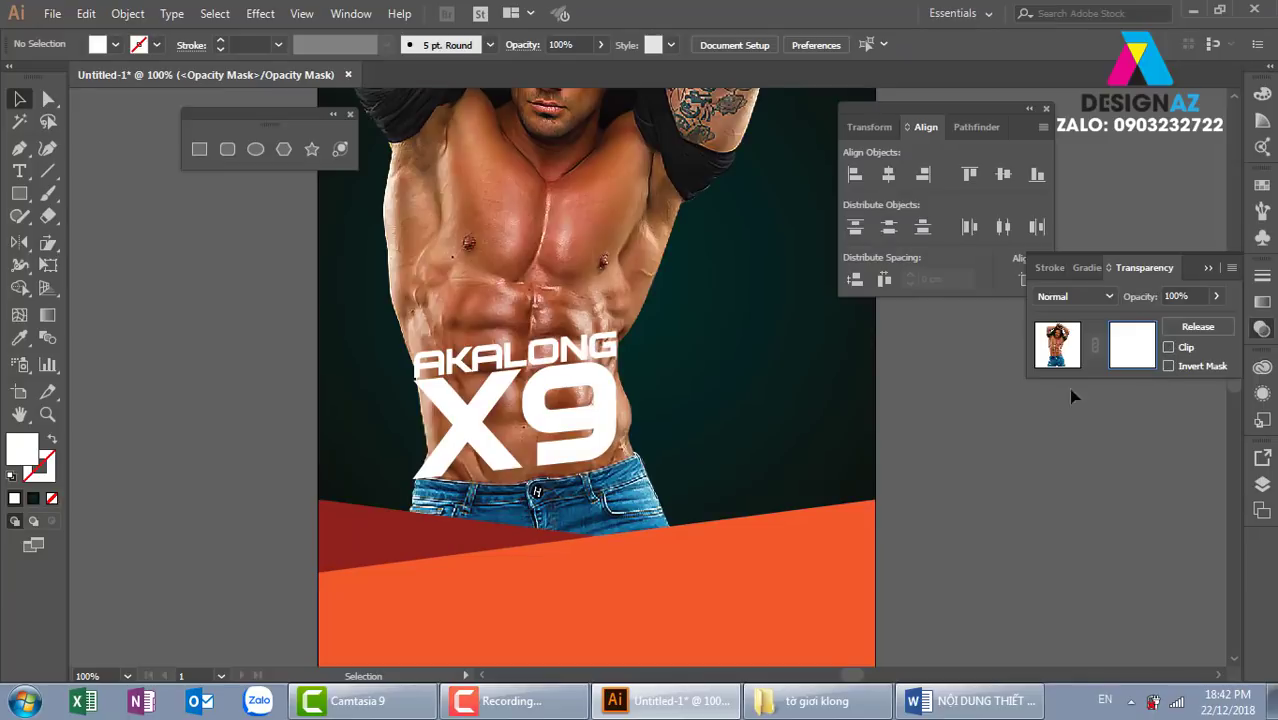
pyautogui.scroll(1, 590, 365)
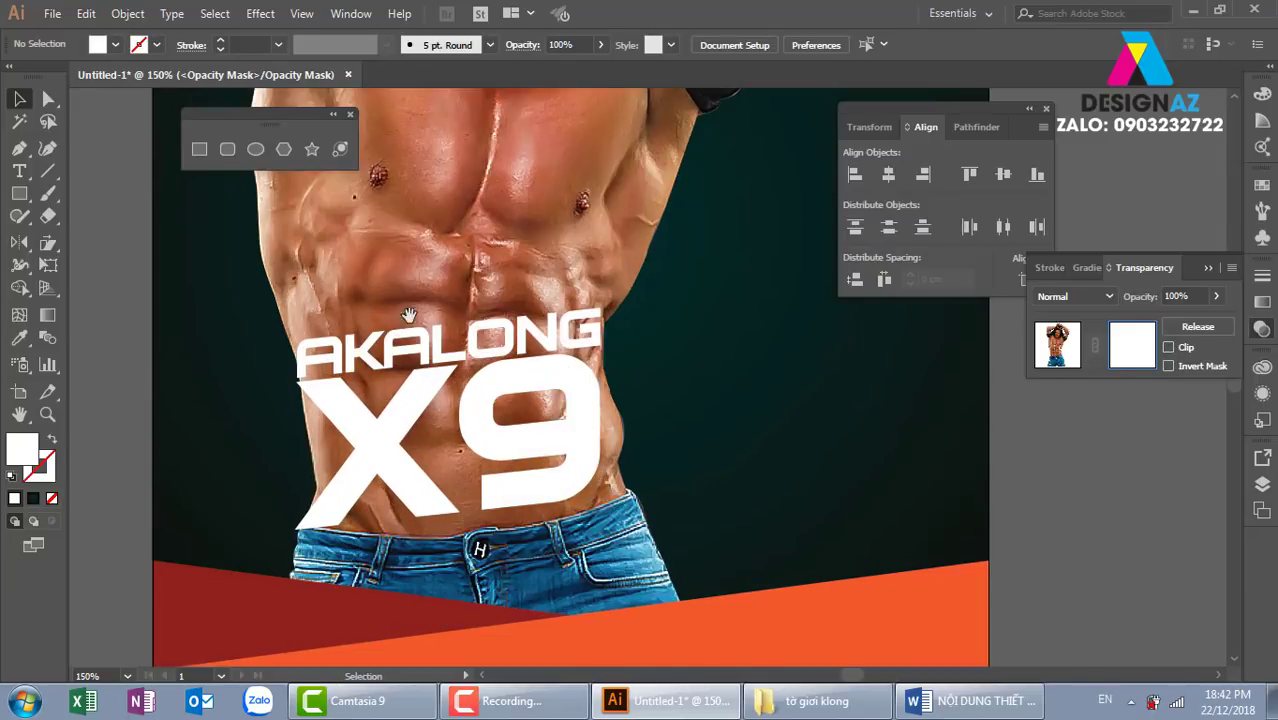
pyautogui.scroll(1, 630, 380)
# Step: Trace a curved pen path across the torso down to the jeans waistband
pyautogui.press('p')
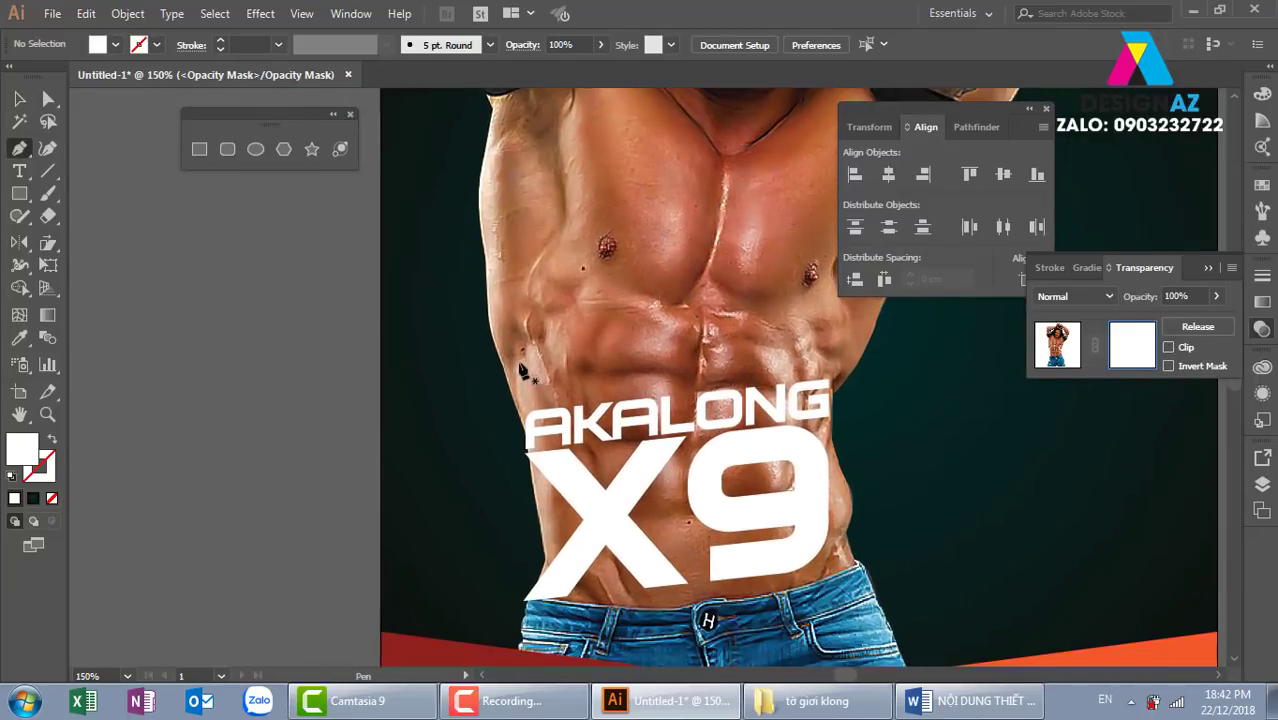
pyautogui.click(490, 333)
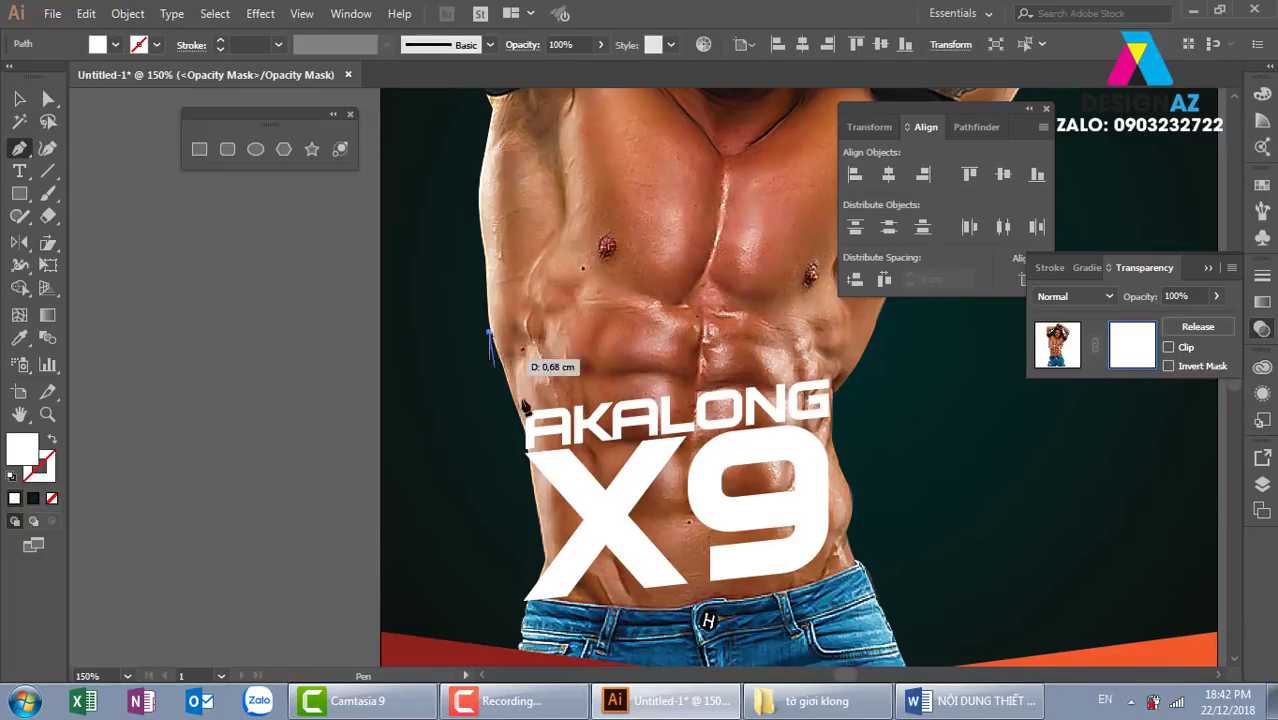
pyautogui.moveTo(585, 372)
pyautogui.mouseDown()
pyautogui.moveTo(668, 362)
pyautogui.moveTo(708, 418)
pyautogui.moveTo(742, 358)
pyautogui.mouseUp()
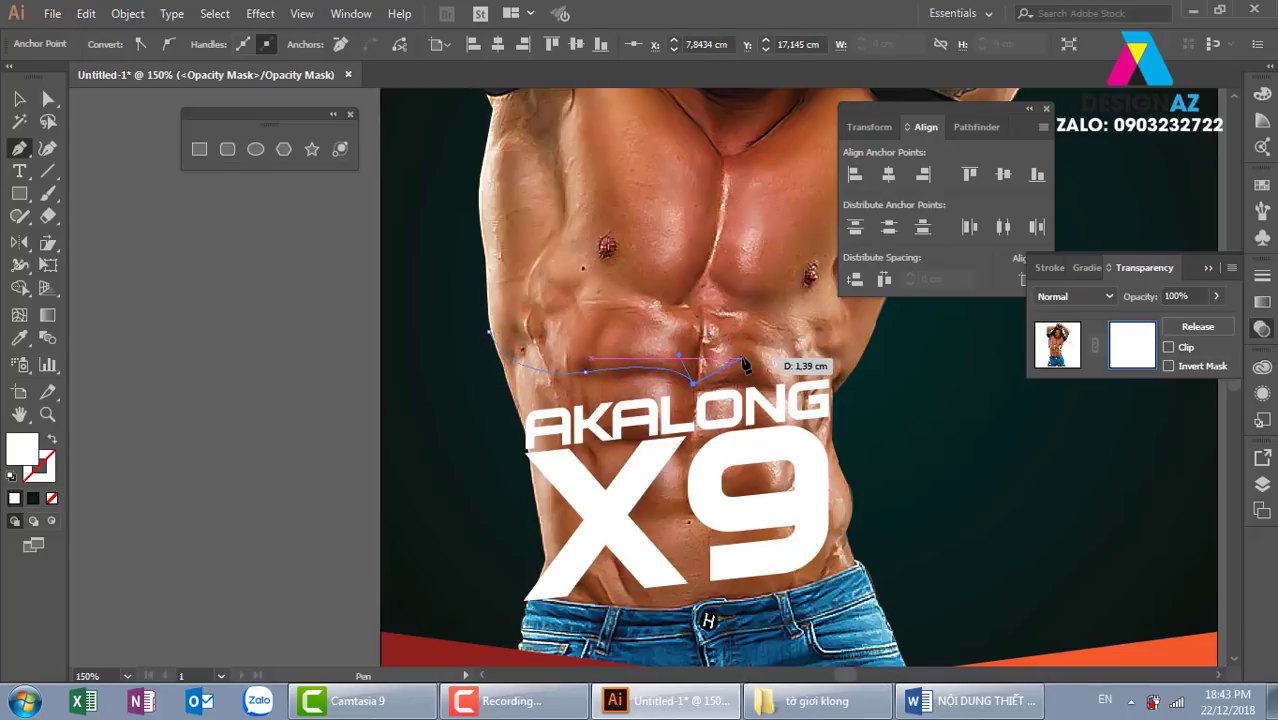
pyautogui.moveTo(742, 358)
pyautogui.mouseDown()
pyautogui.moveTo(866, 362)
pyautogui.moveTo(740, 335)
pyautogui.moveTo(713, 591)
pyautogui.mouseUp()
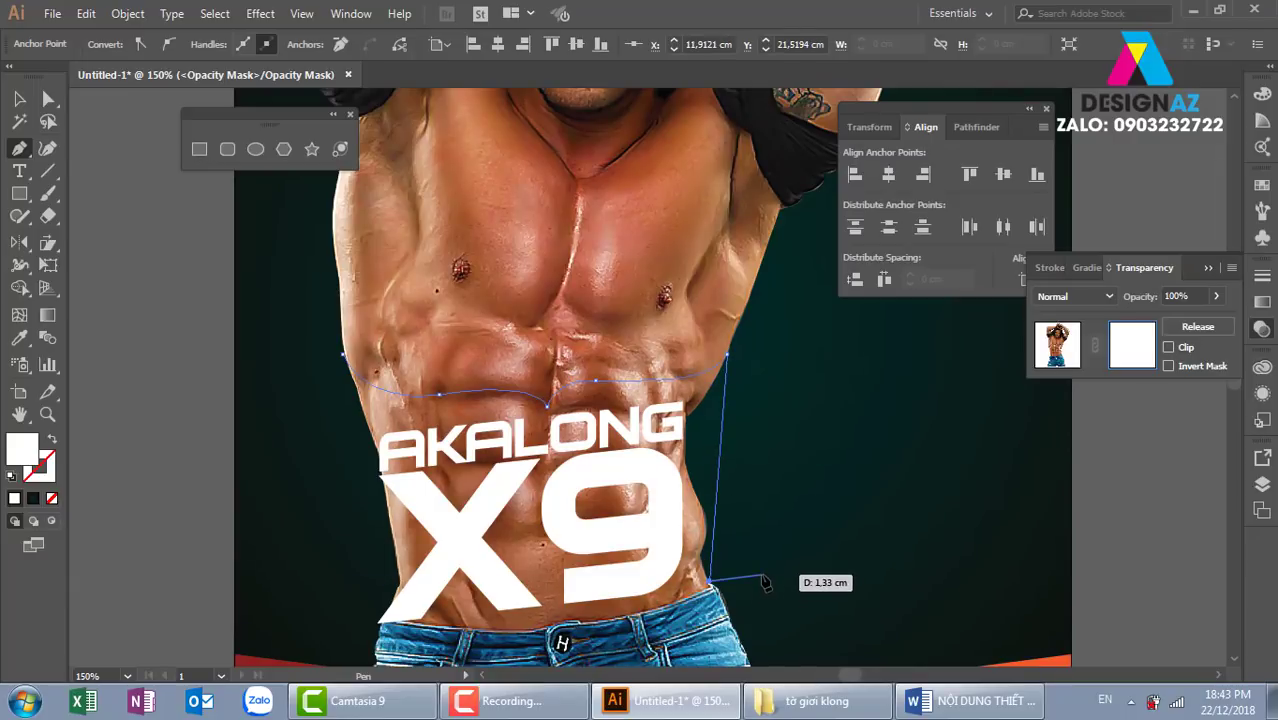
pyautogui.scroll(2, 770, 578)
pyautogui.moveTo(627, 451); pyautogui.dragTo(682, 411)
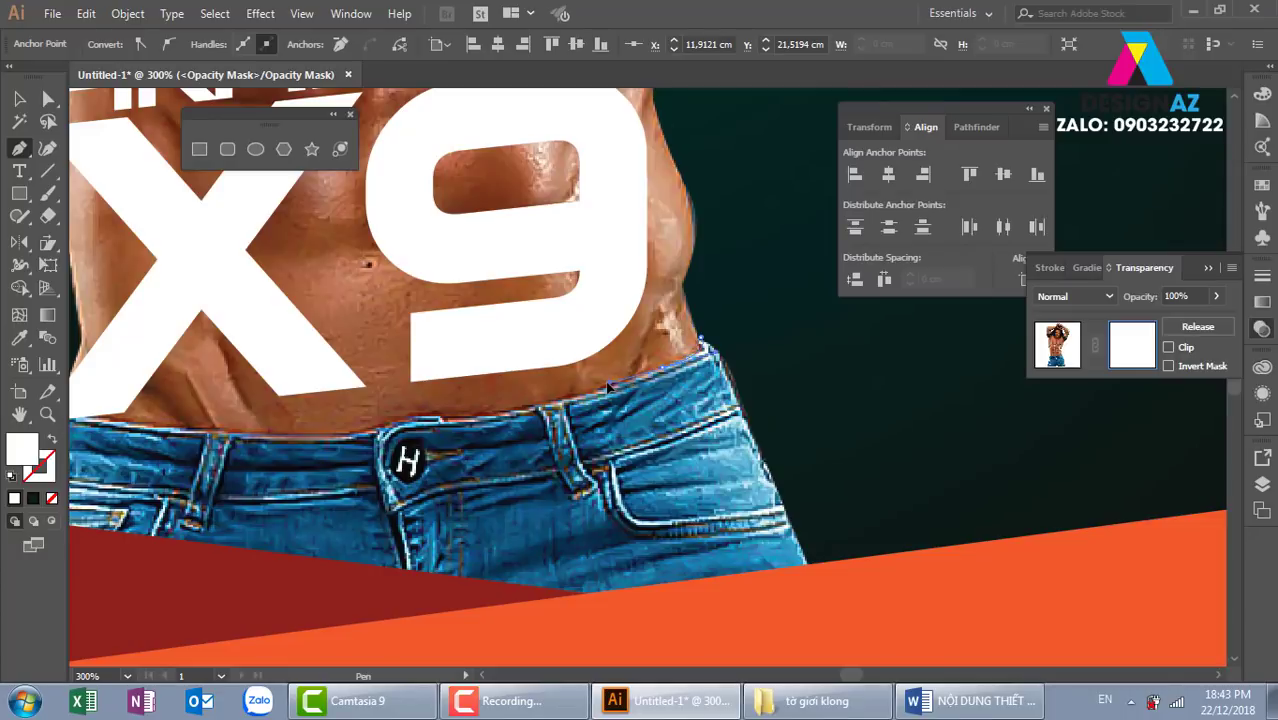
pyautogui.moveTo(700, 345); pyautogui.dragTo(390, 440)
pyautogui.click(385, 436)
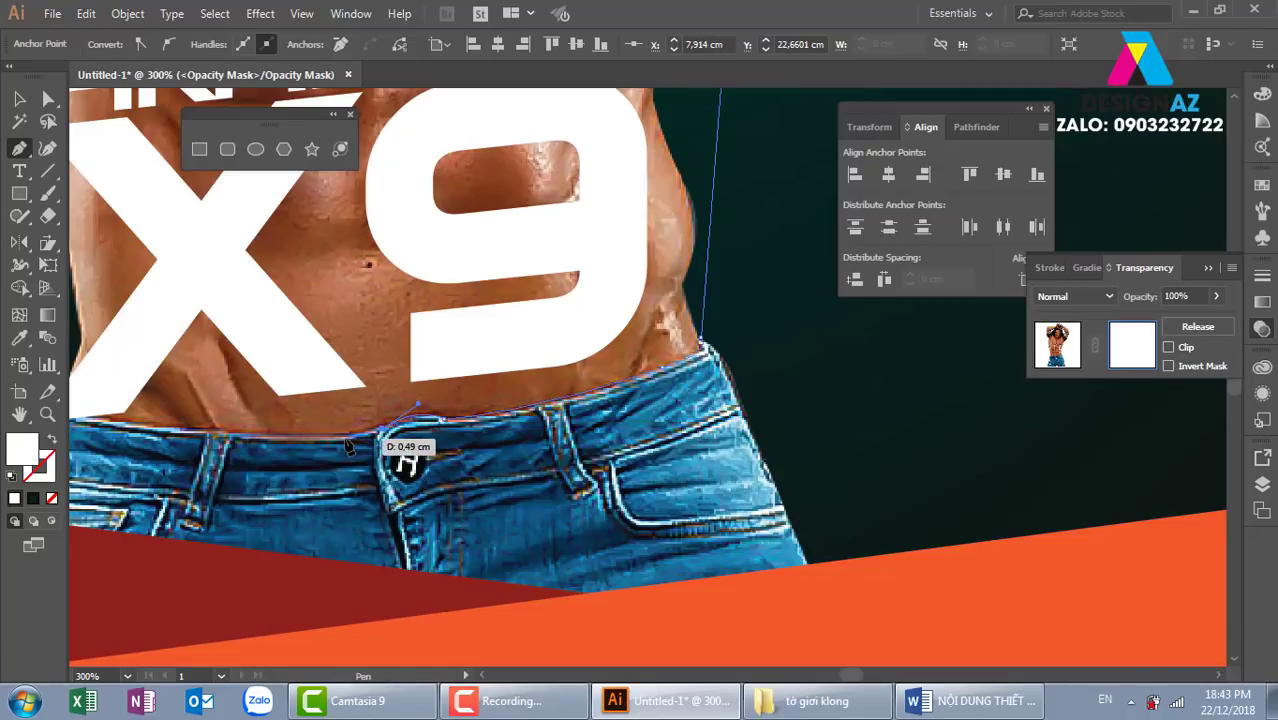
# Step: Continue the outline up the left flank and close it at the first anchor
pyautogui.moveTo(193, 426); pyautogui.dragTo(710, 443)
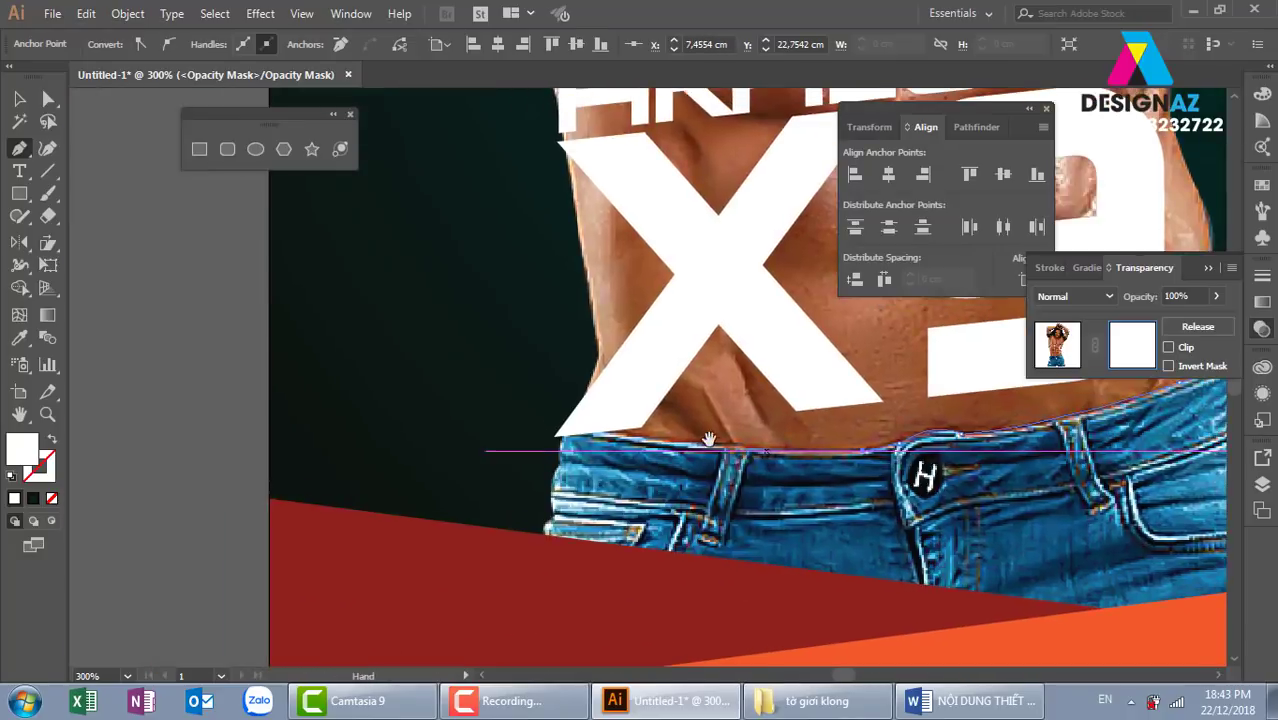
pyautogui.click(567, 428)
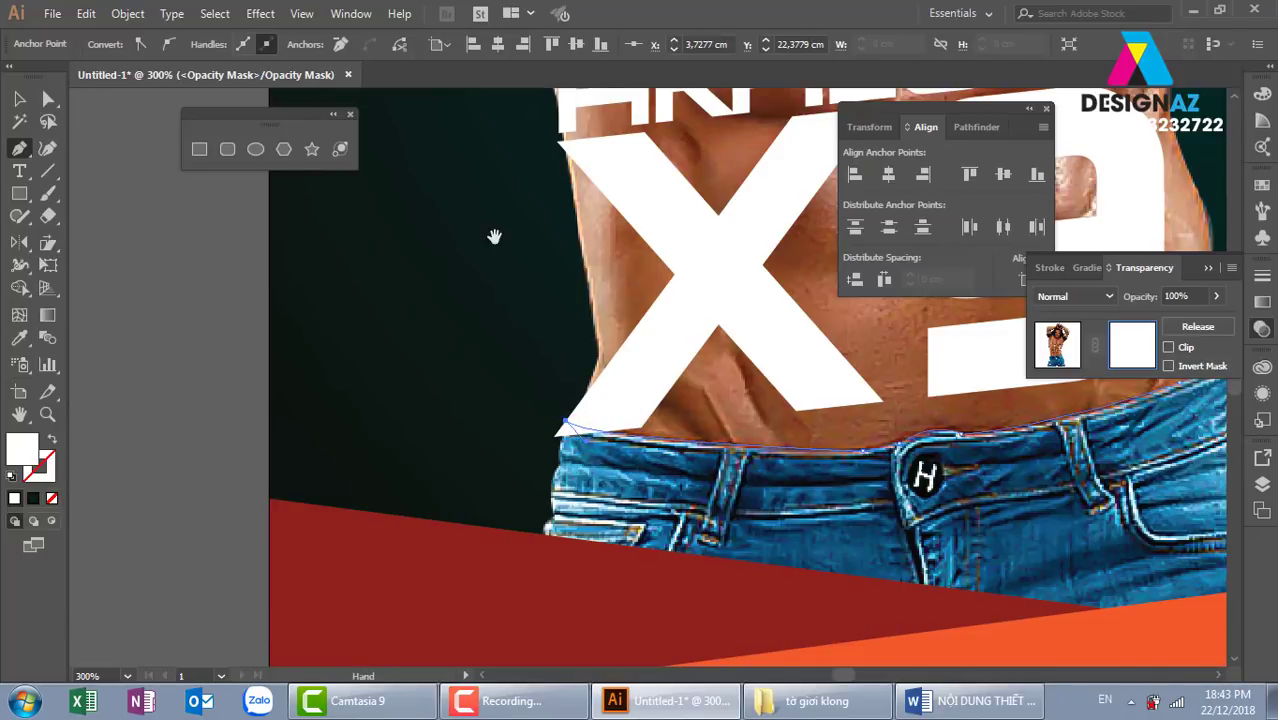
pyautogui.moveTo(493, 237); pyautogui.dragTo(462, 456)
pyautogui.click(428, 383)
pyautogui.click(420, 262)
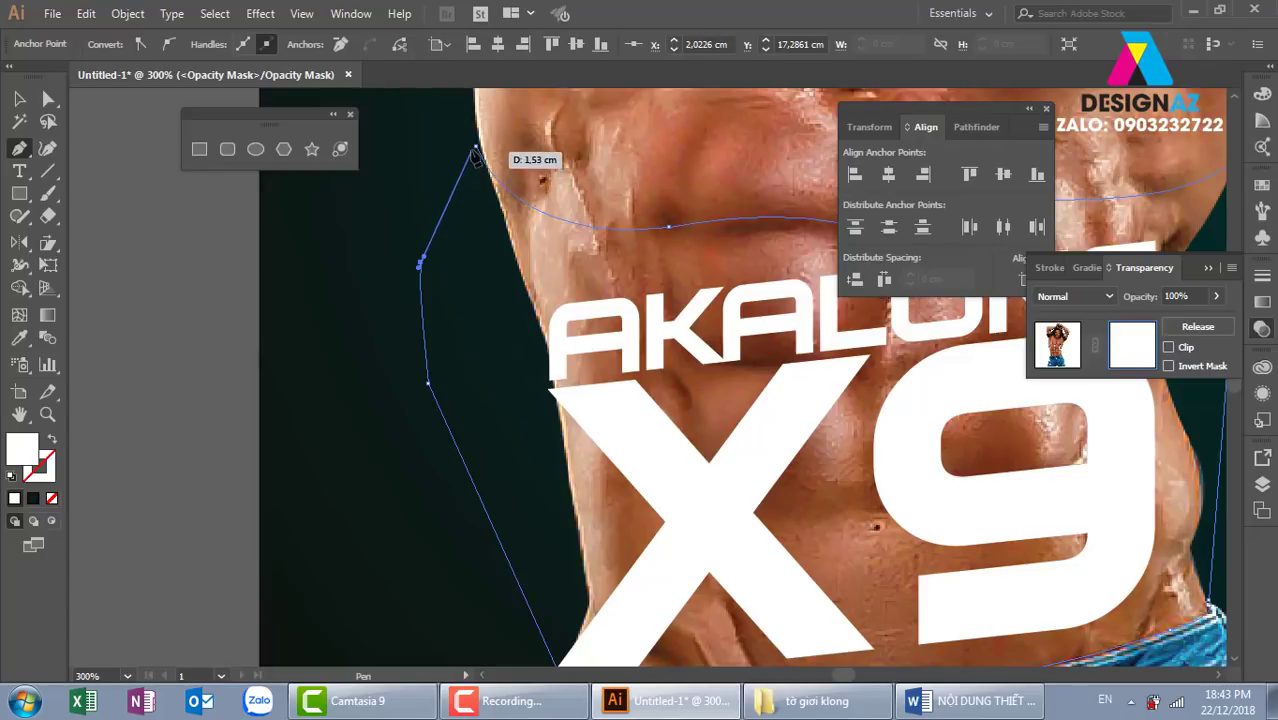
pyautogui.click(477, 146)
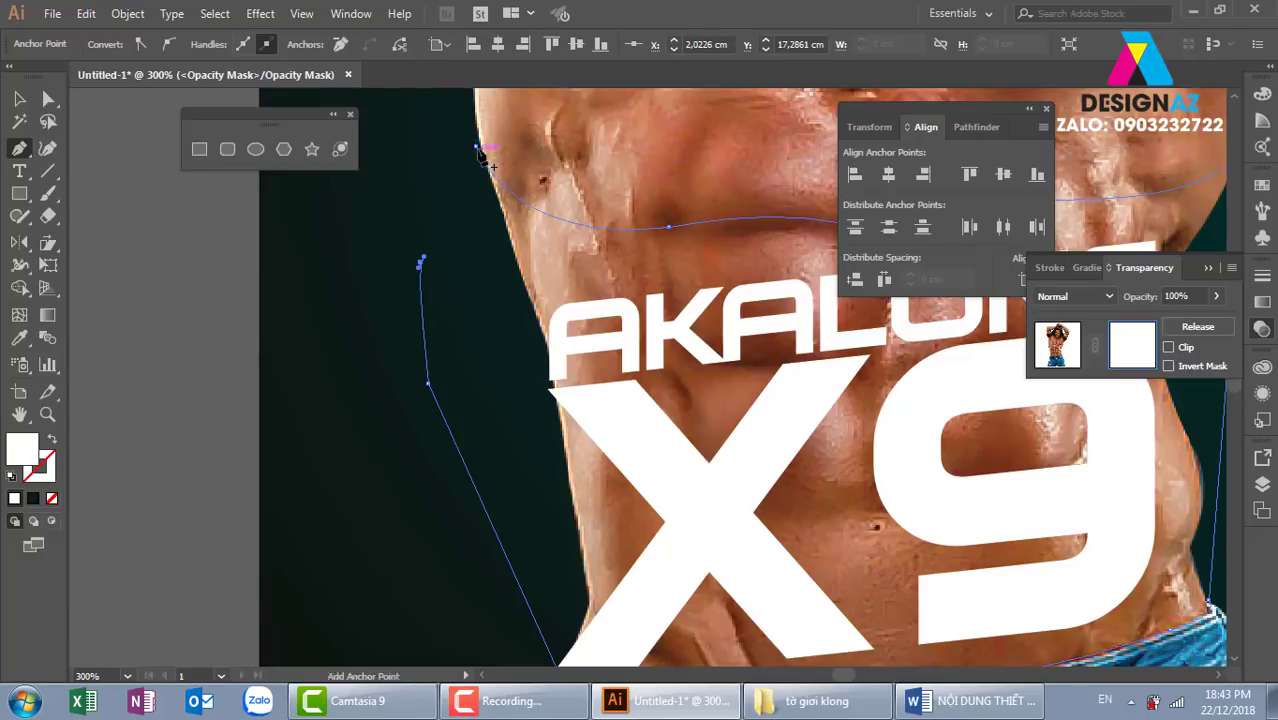
pyautogui.hotkey('ctrl', '-')
pyautogui.hotkey('ctrl', '-')
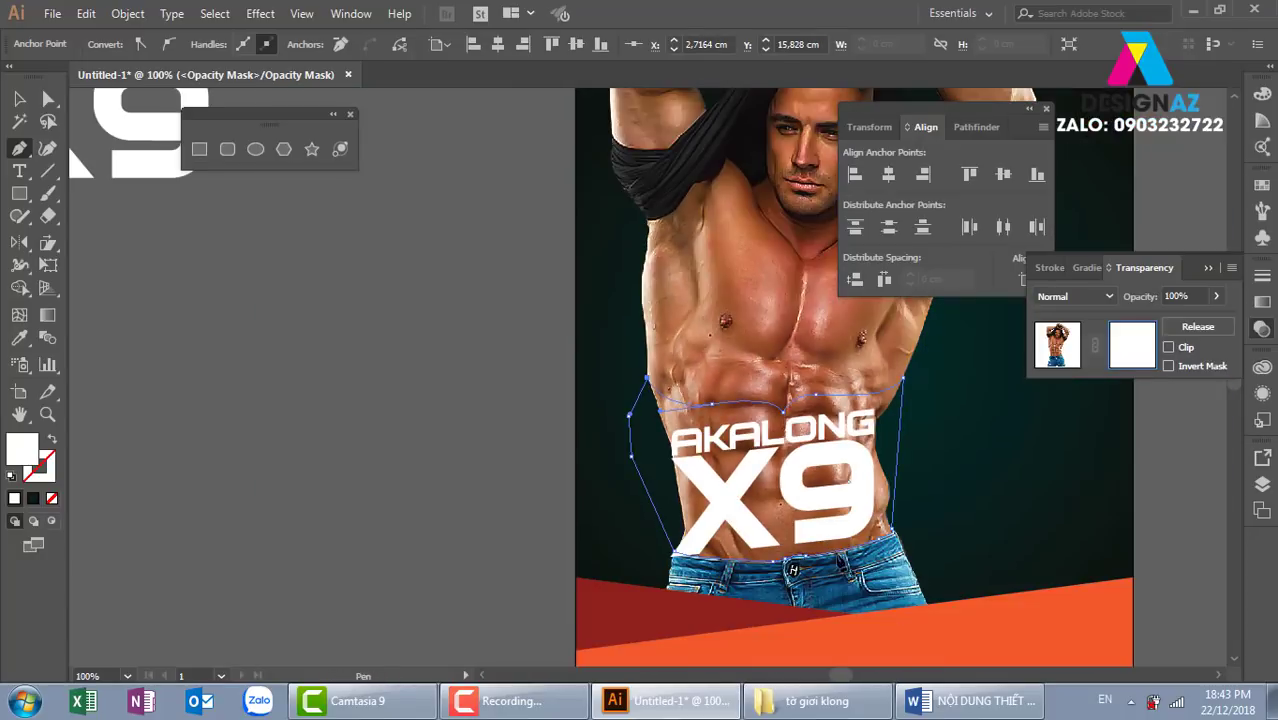
pyautogui.moveTo(941, 537); pyautogui.dragTo(801, 492)
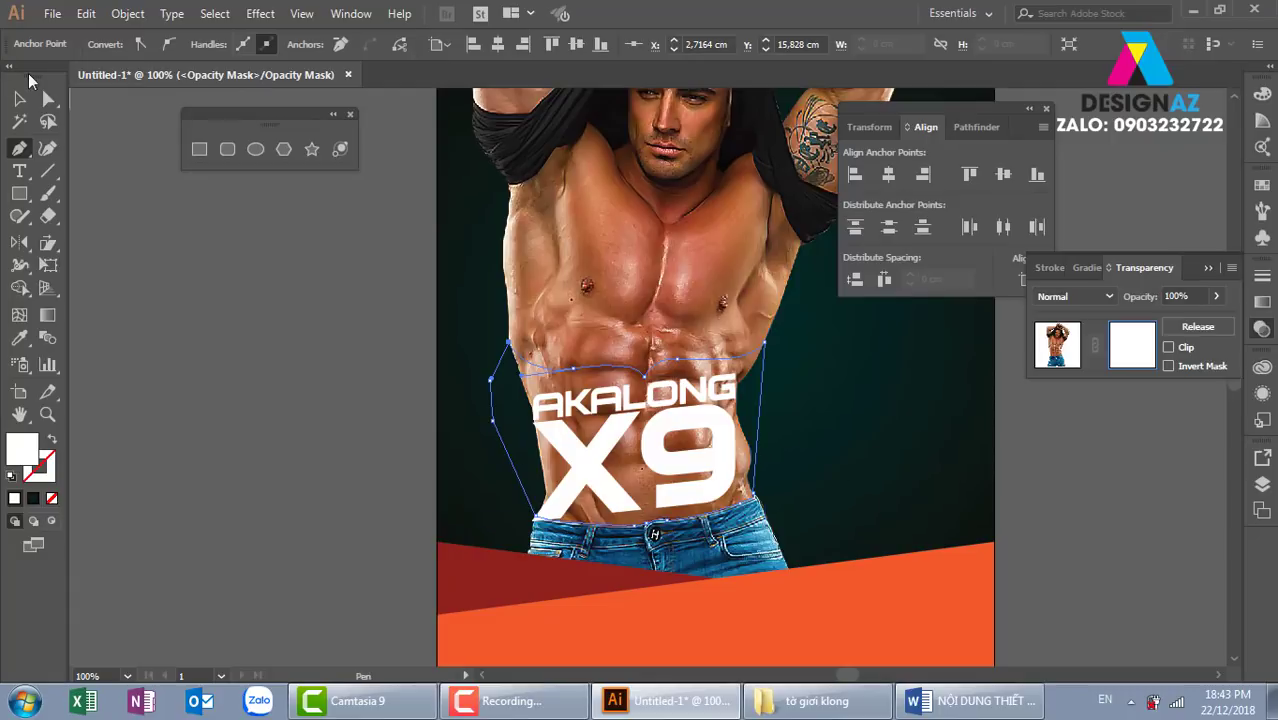
pyautogui.press('v')
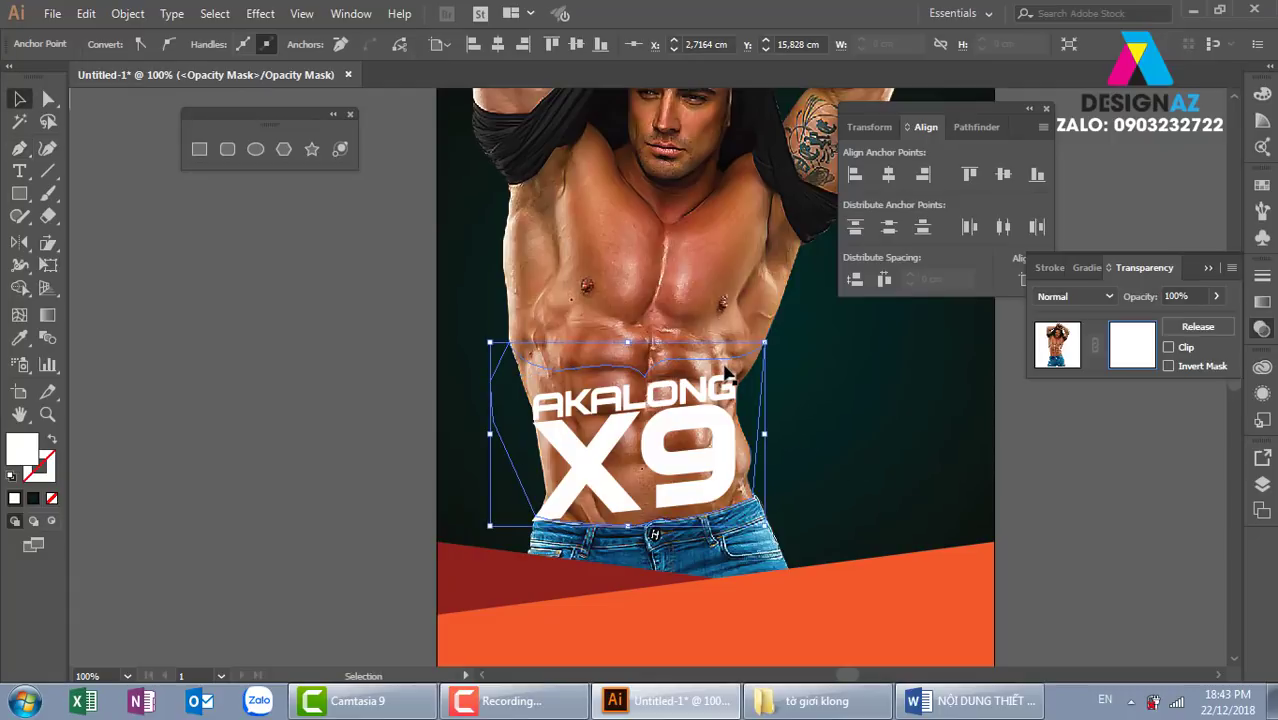
# Step: Fill the abdomen mask path black and exit mask editing
pyautogui.click(1262, 185)
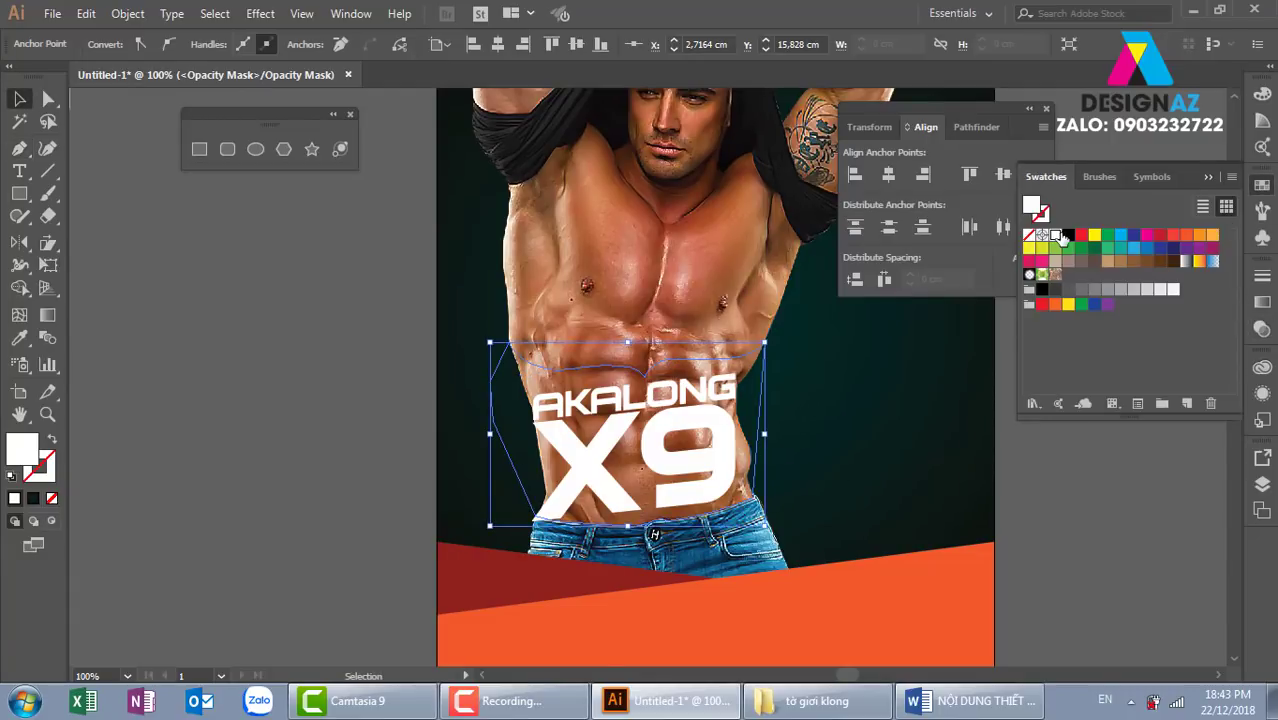
pyautogui.click(1067, 235)
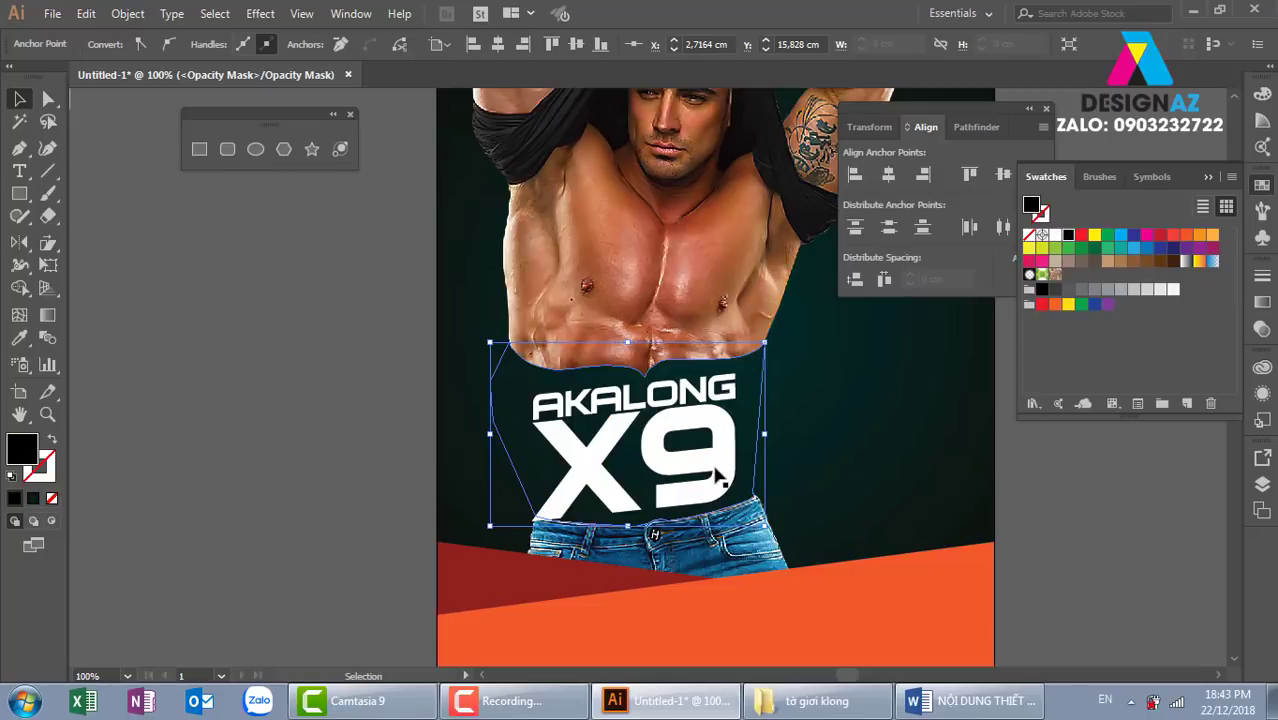
pyautogui.click(1262, 329)
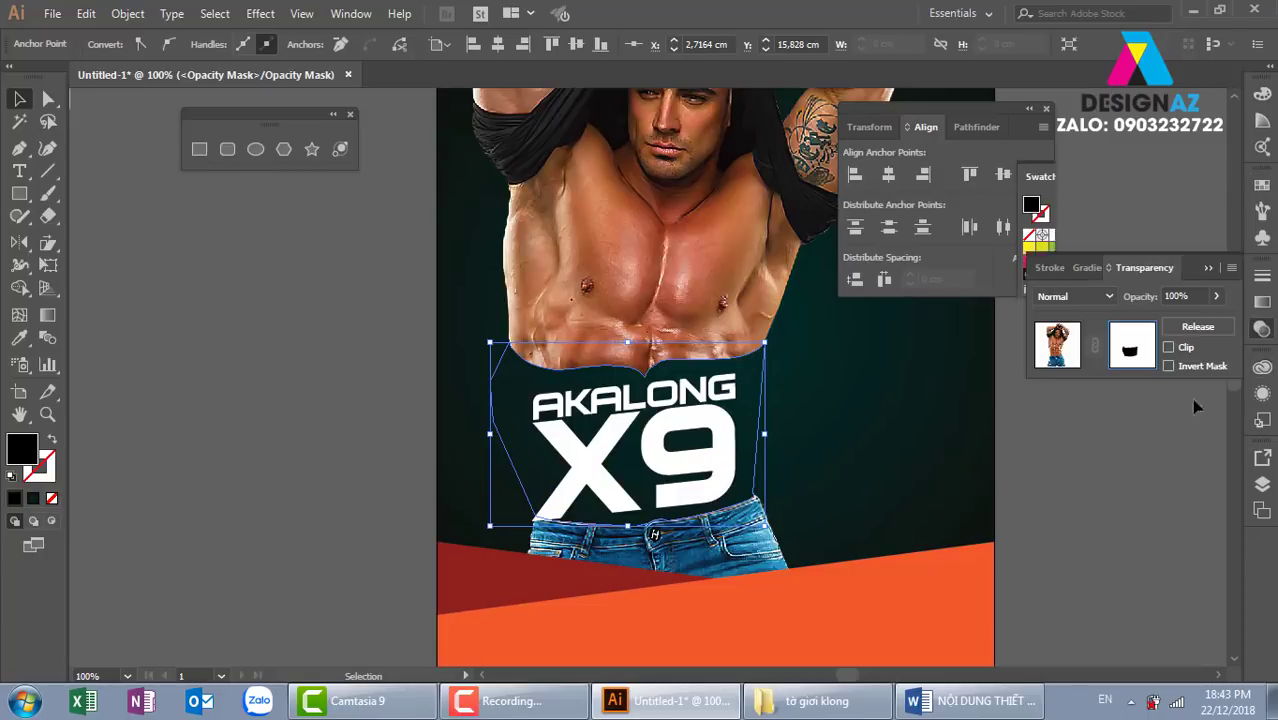
pyautogui.click(1057, 345)
pyautogui.click(1150, 580)
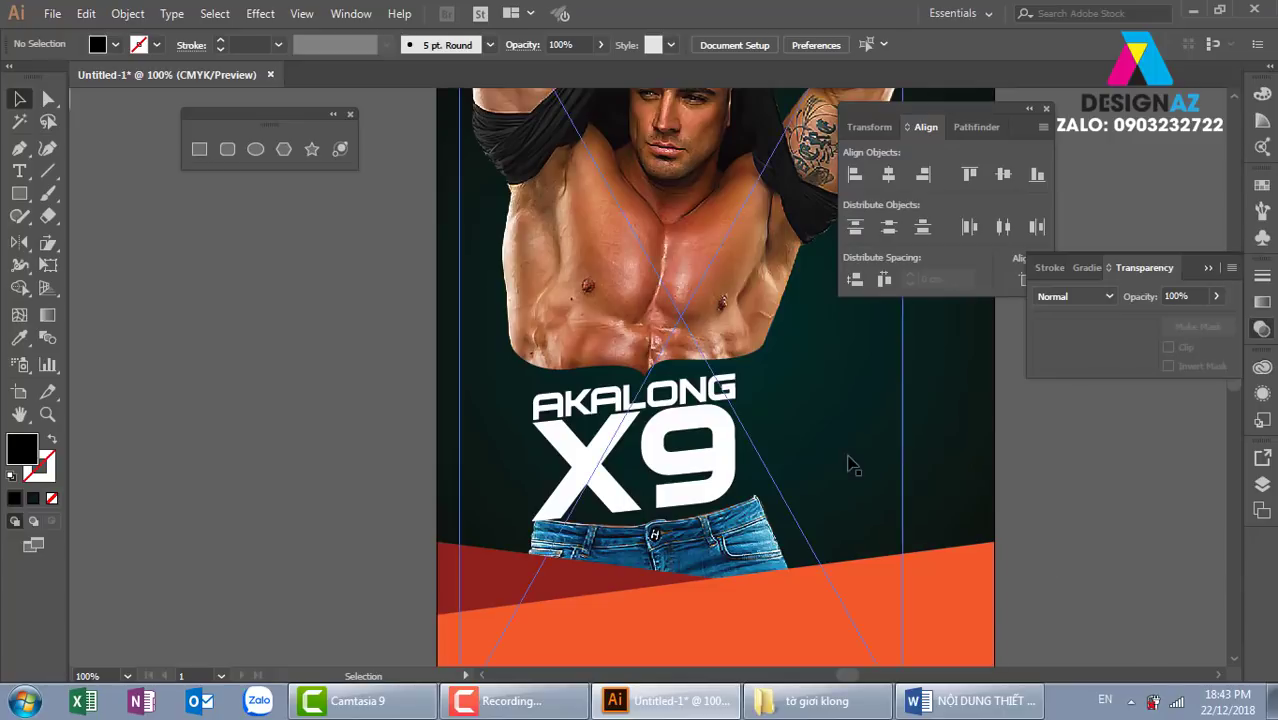
# Step: Cut the AKALONG X9 group and paste it in place inside the photo's opacity mask
pyautogui.click(733, 459)
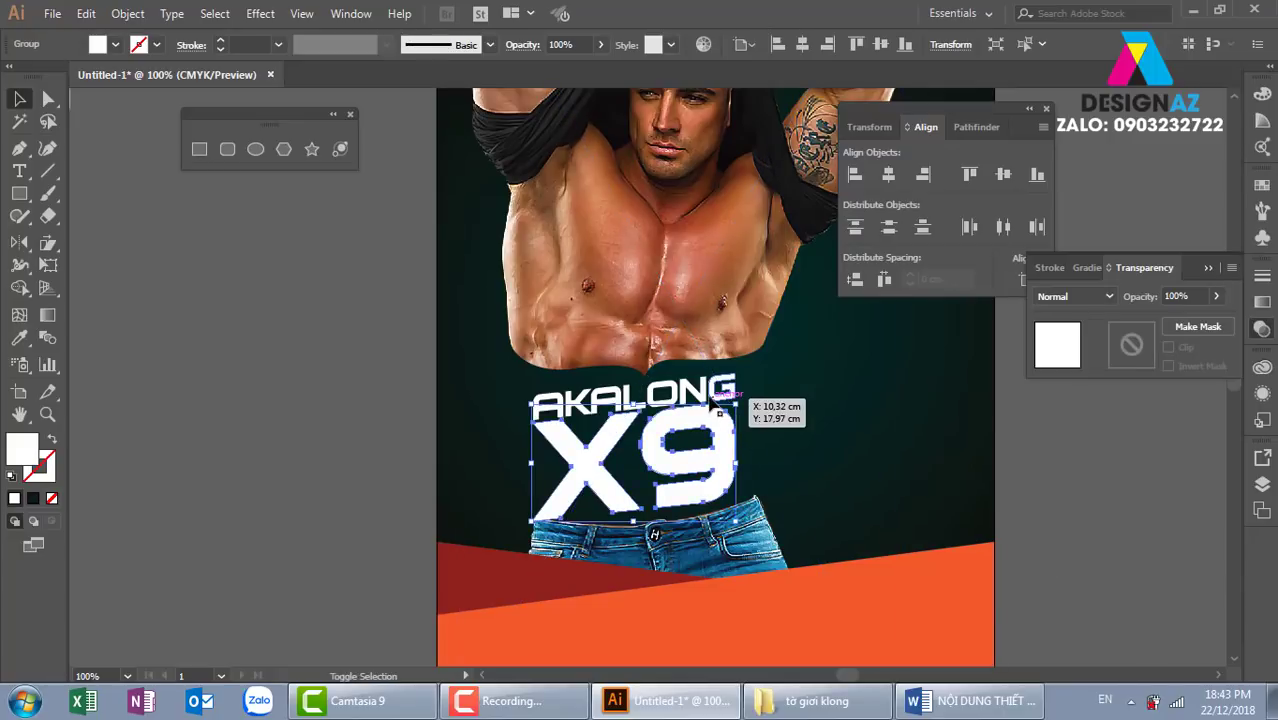
pyautogui.moveTo(706, 397); pyautogui.dragTo(726, 466)
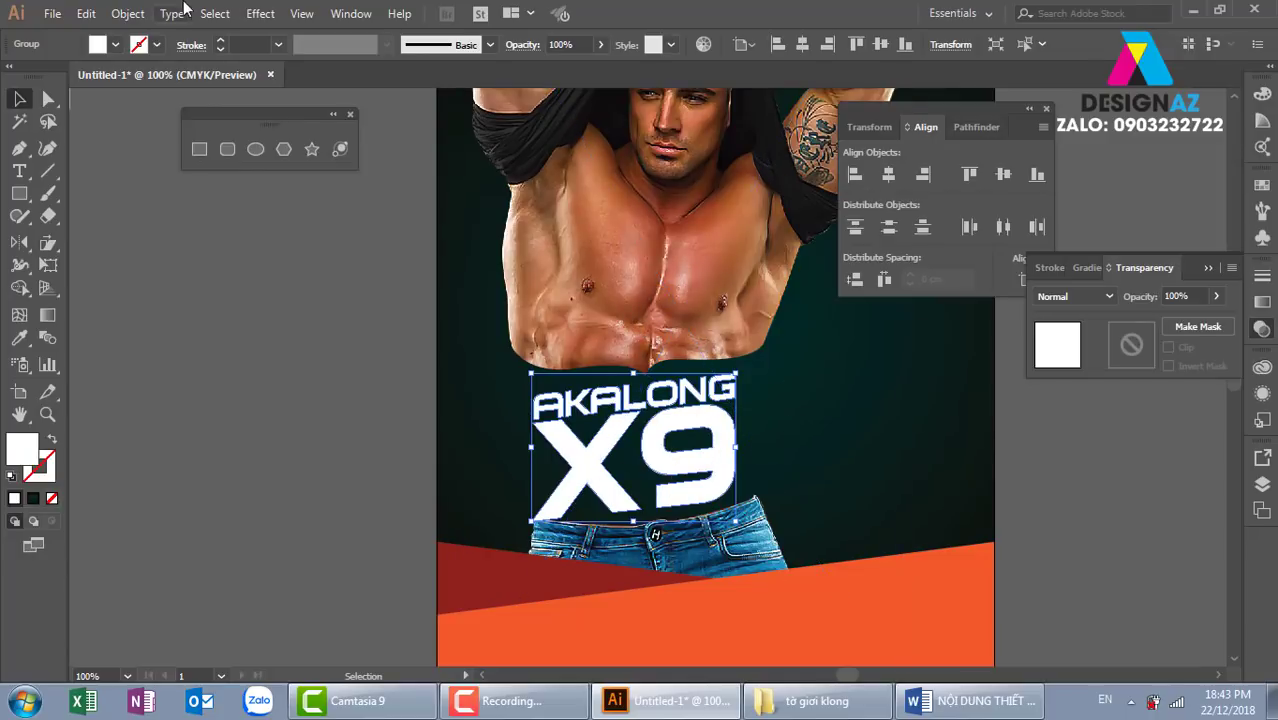
pyautogui.click(86, 14)
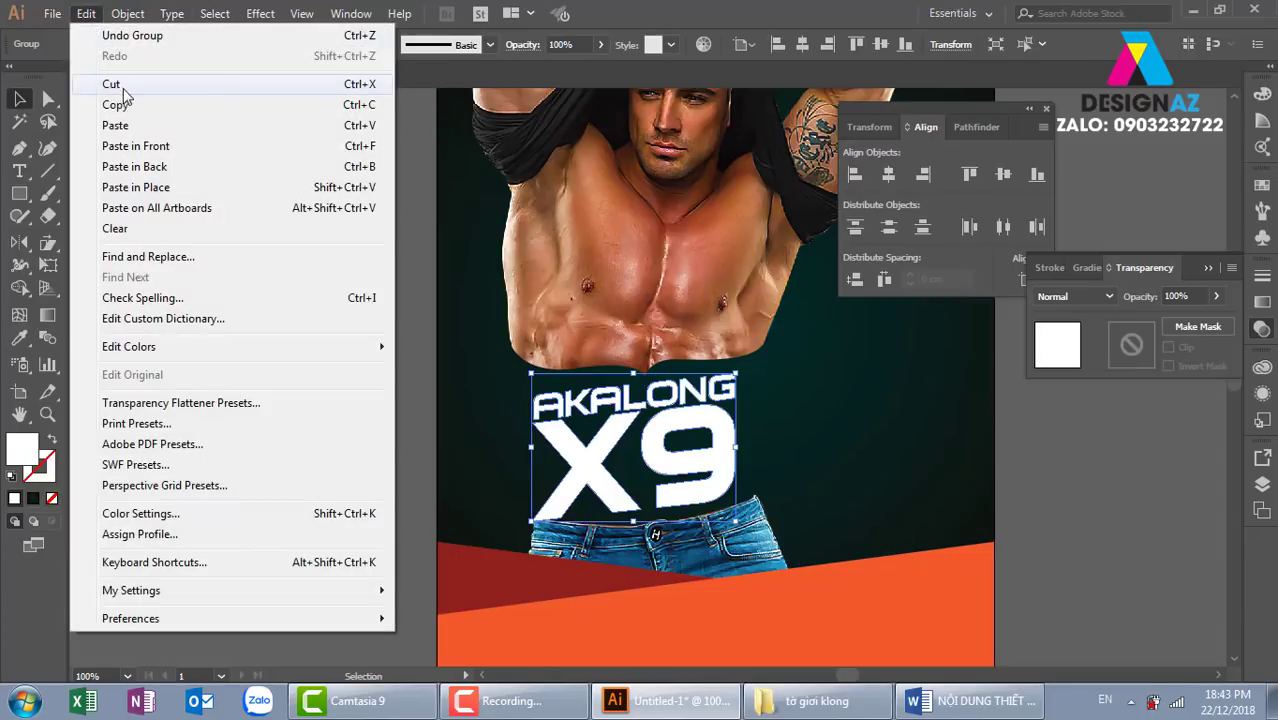
pyautogui.click(118, 86)
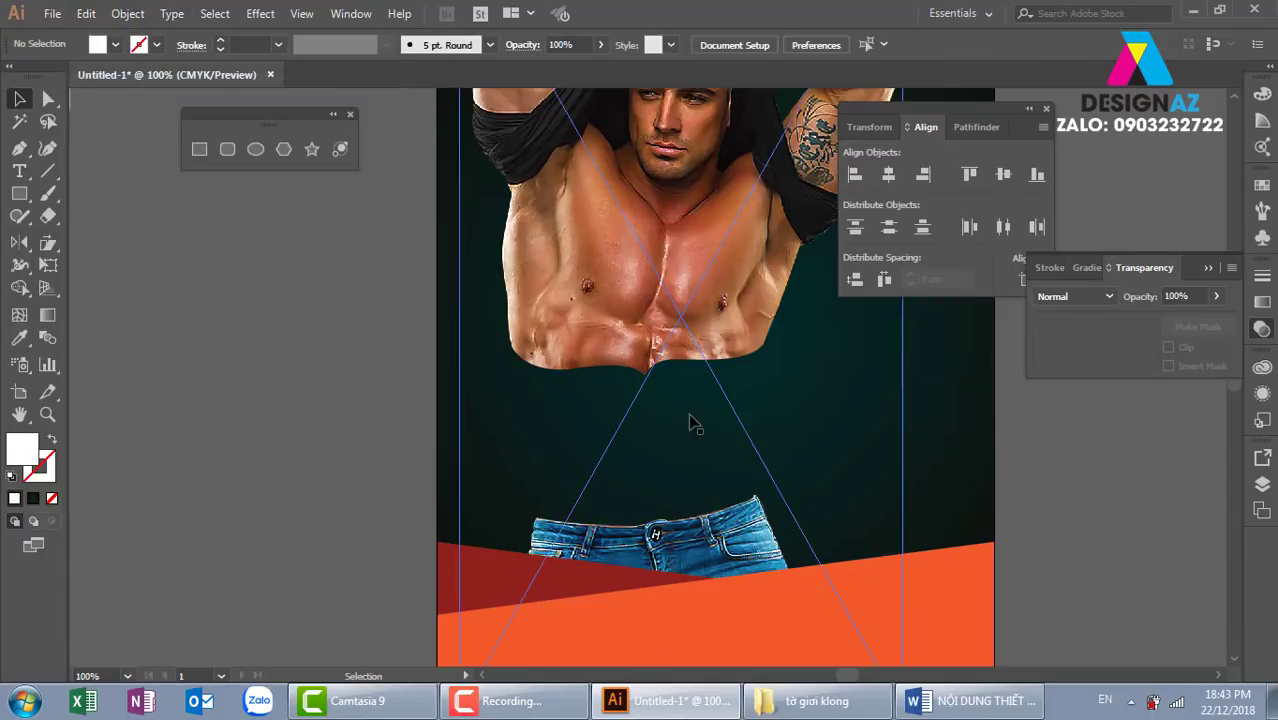
pyautogui.click(702, 264)
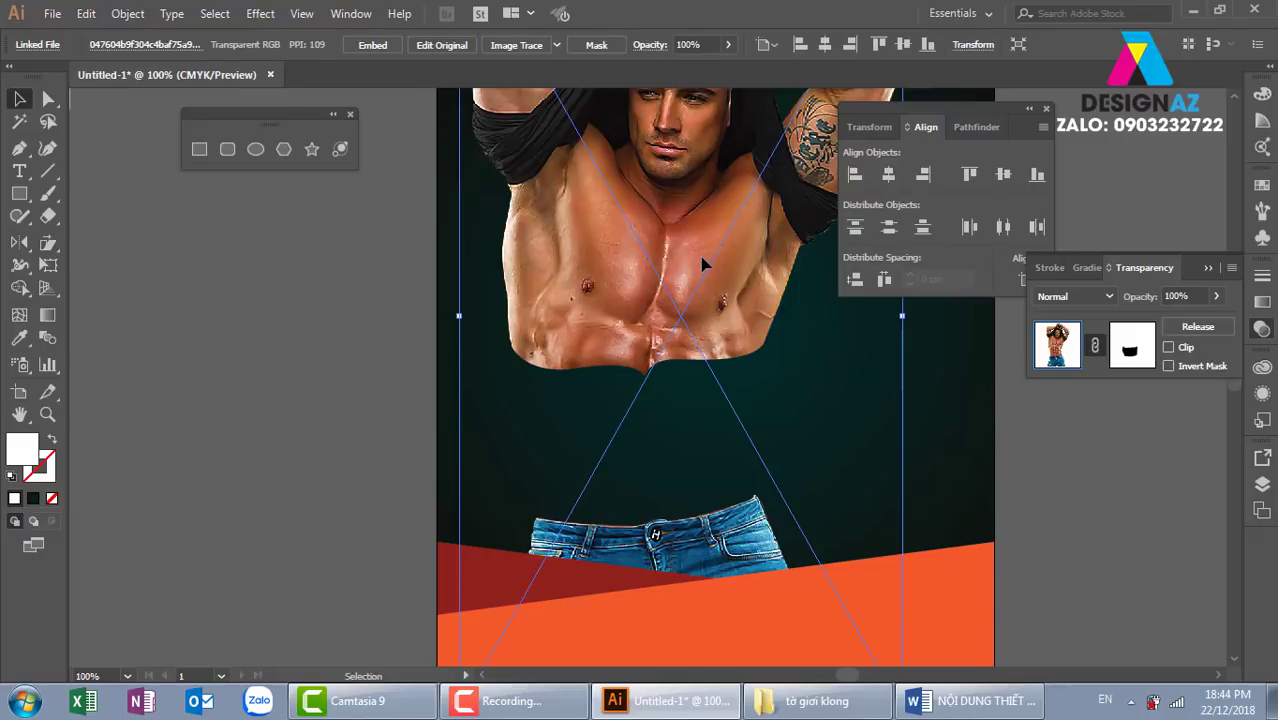
pyautogui.click(1140, 352)
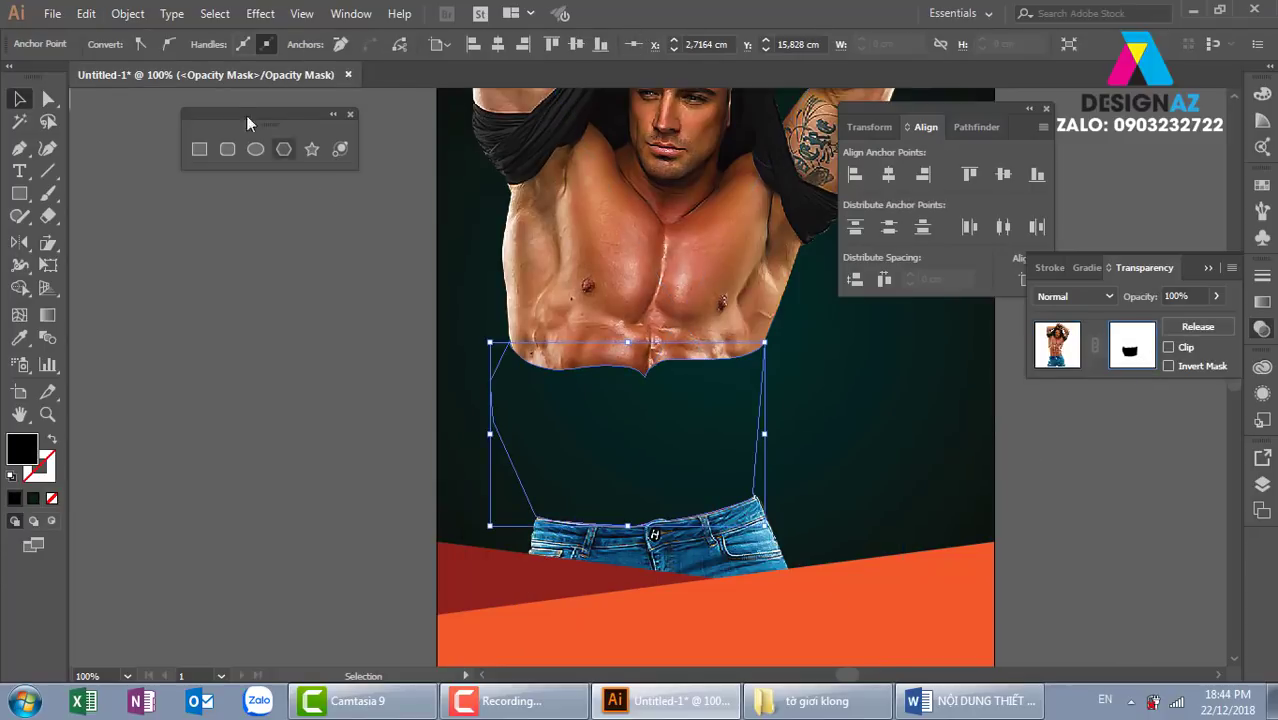
pyautogui.click(87, 14)
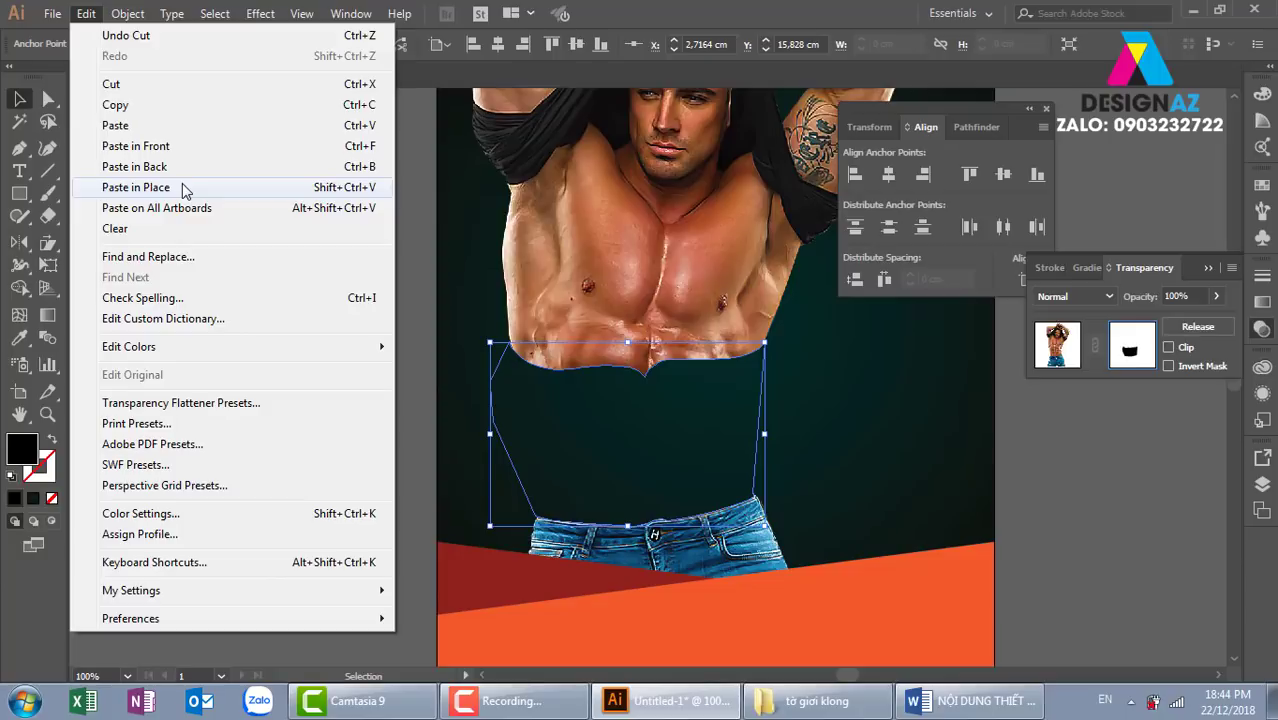
pyautogui.click(135, 187)
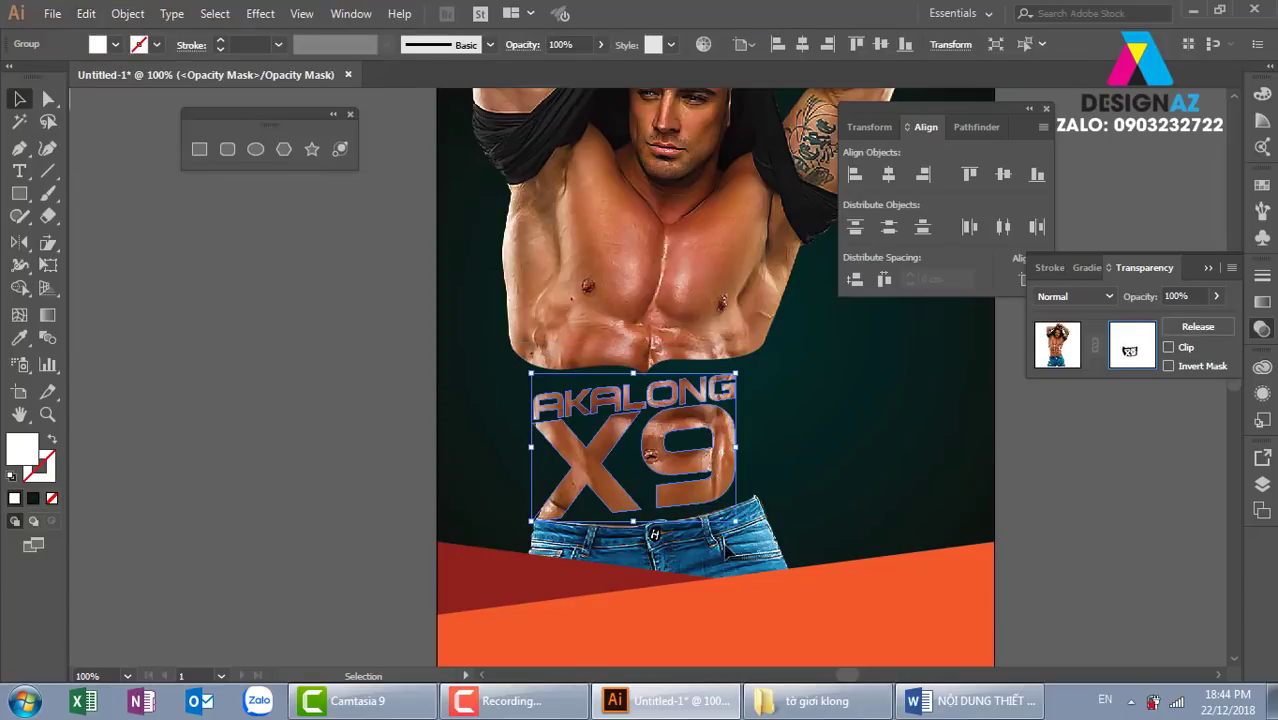
pyautogui.click(1085, 495)
pyautogui.hotkey('ctrl', '-')
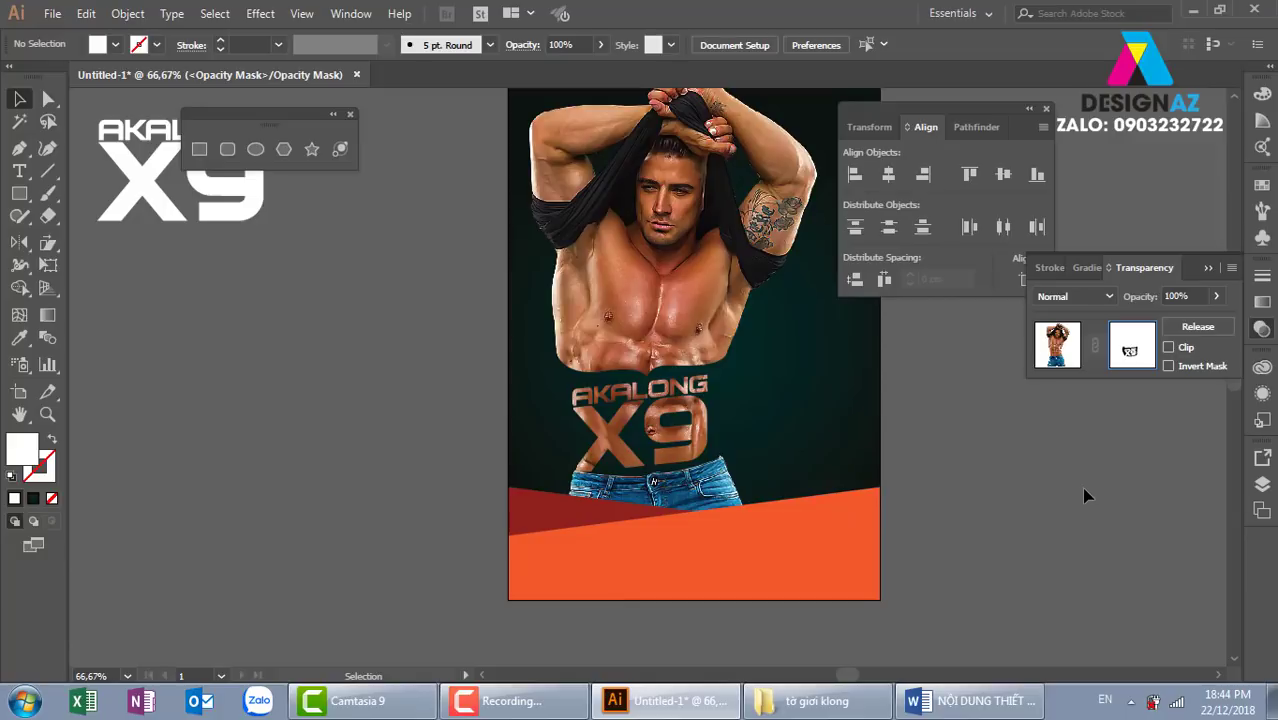
pyautogui.click(708, 450)
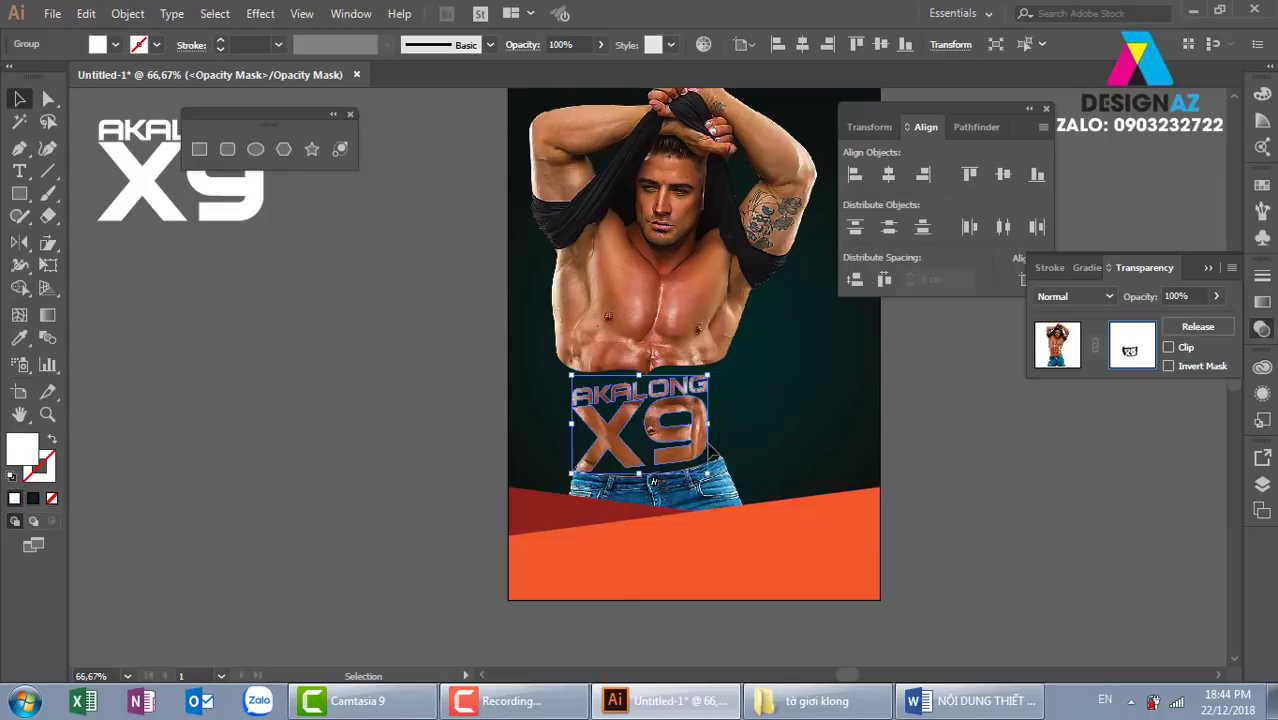
pyautogui.click(381, 414)
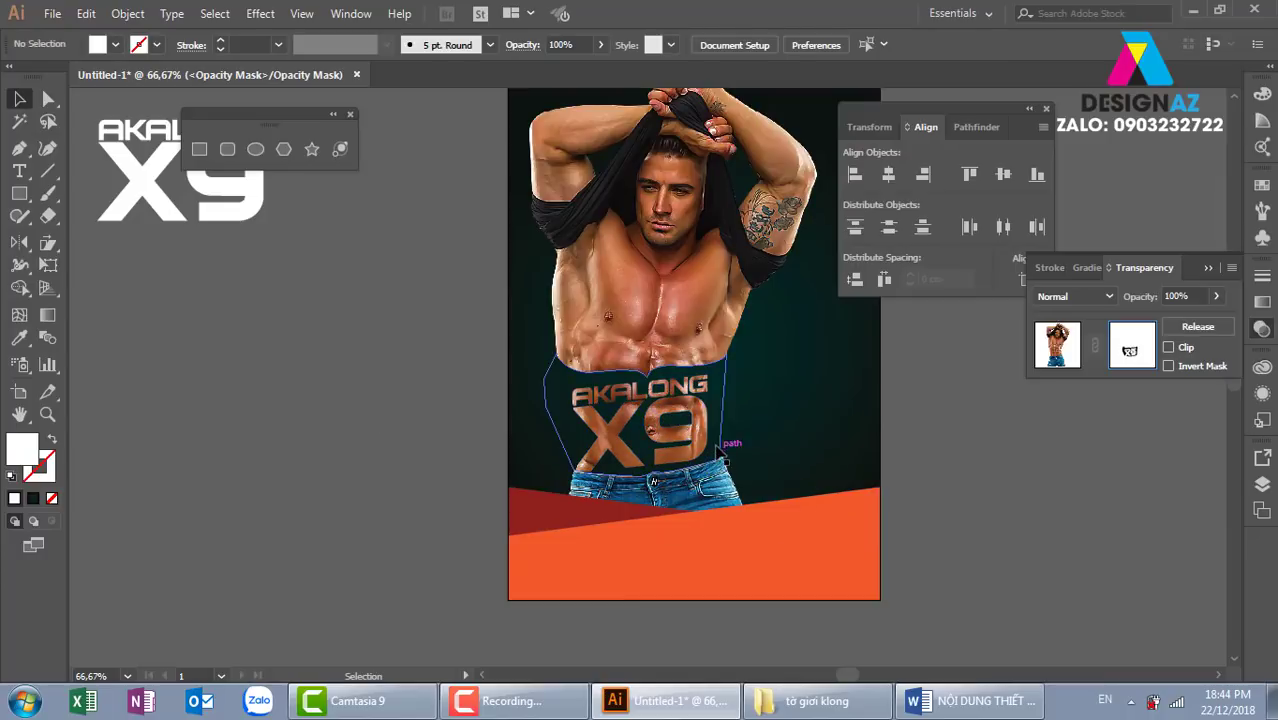
pyautogui.click(708, 450)
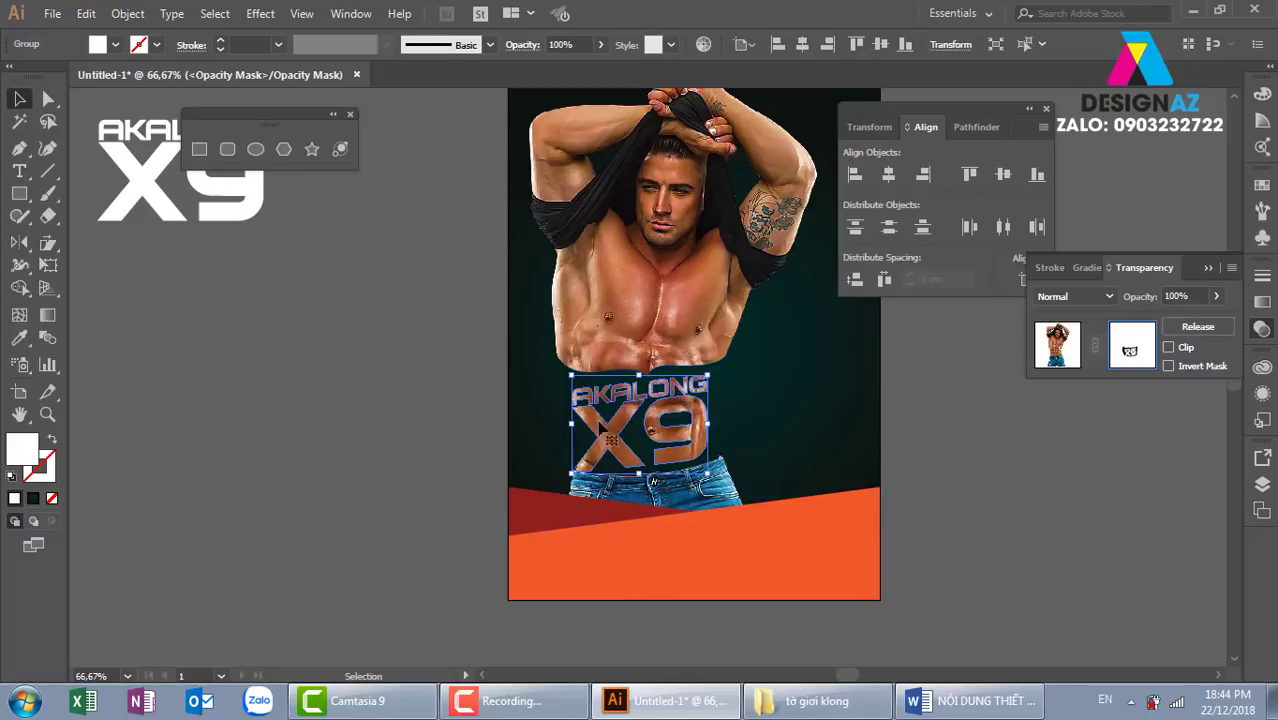
pyautogui.moveTo(603, 426); pyautogui.dragTo(655, 433)
pyautogui.hotkey('ctrl', '+')
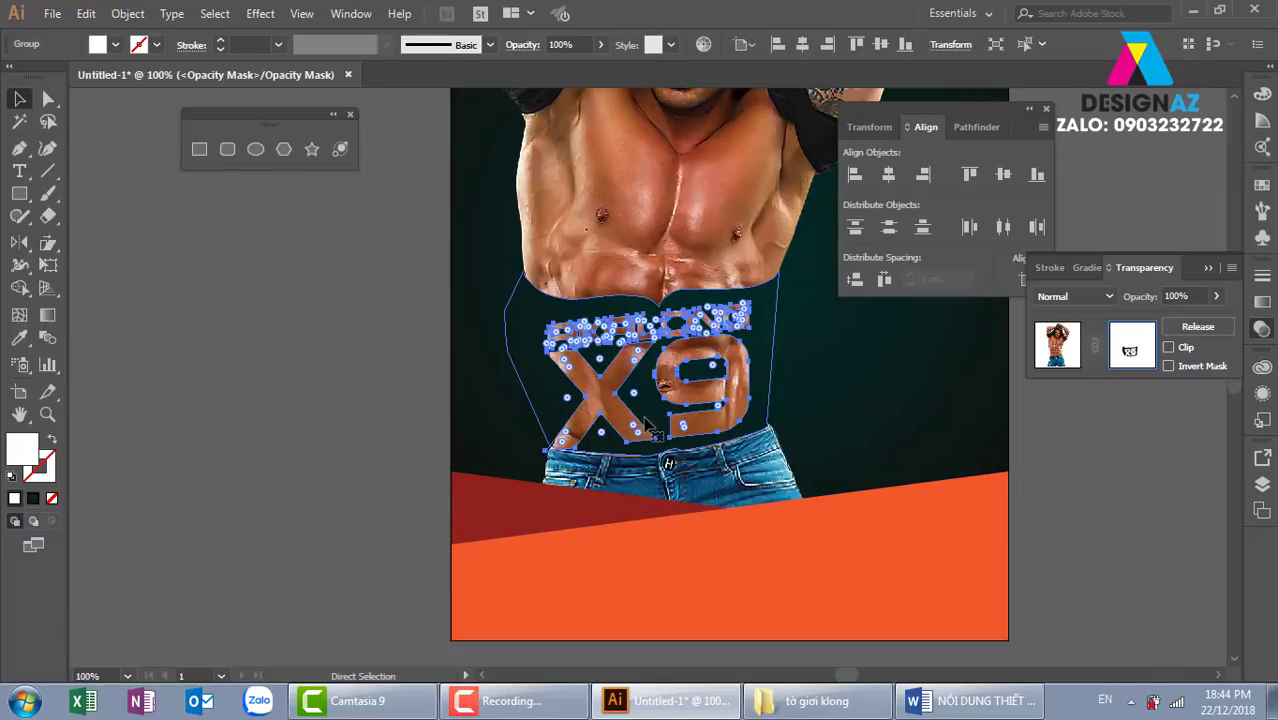
pyautogui.hotkey('ctrl', '+')
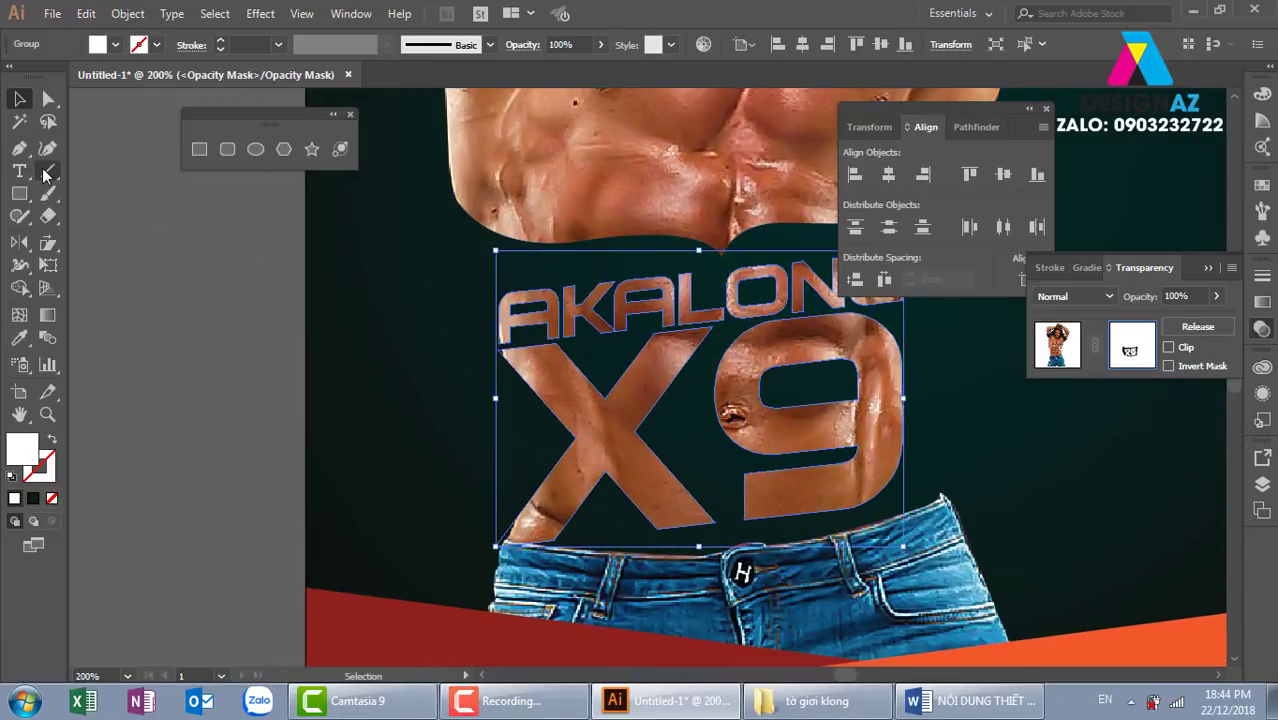
# Step: Draw two straight lines, then swap colours to a white stroke with no fill
pyautogui.click(46, 172)
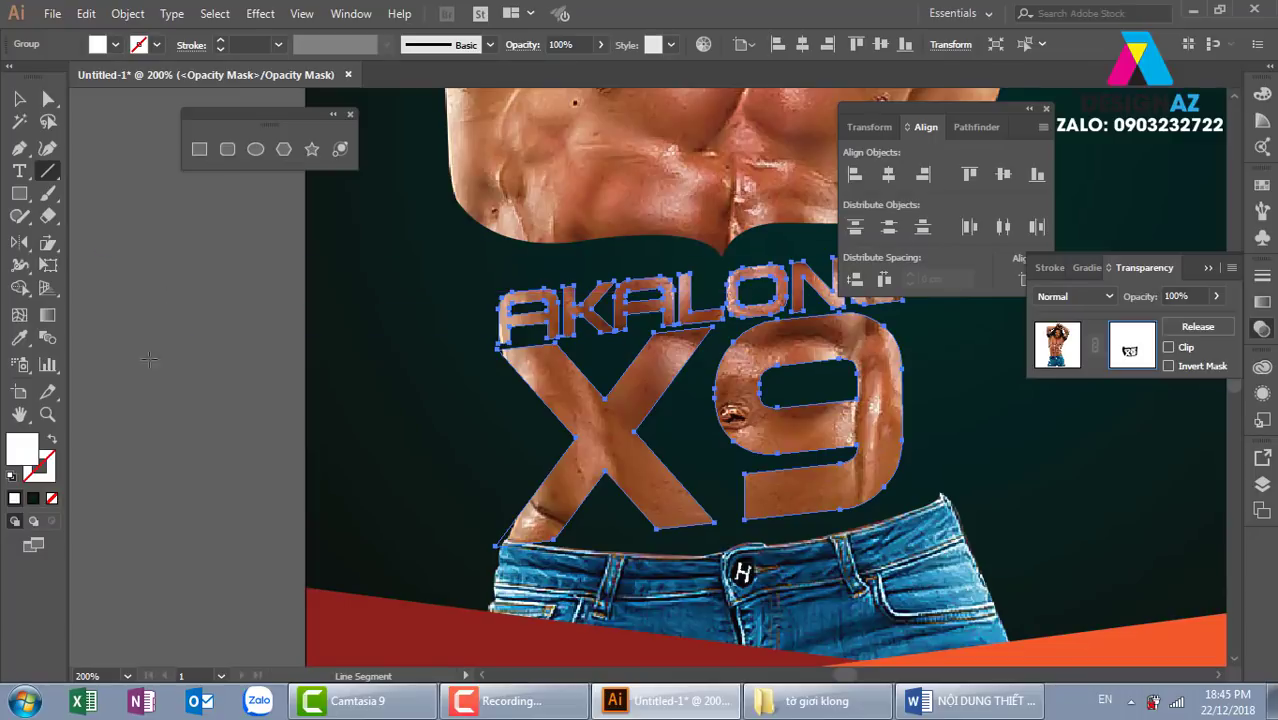
pyautogui.moveTo(72, 250); pyautogui.dragTo(838, 250)
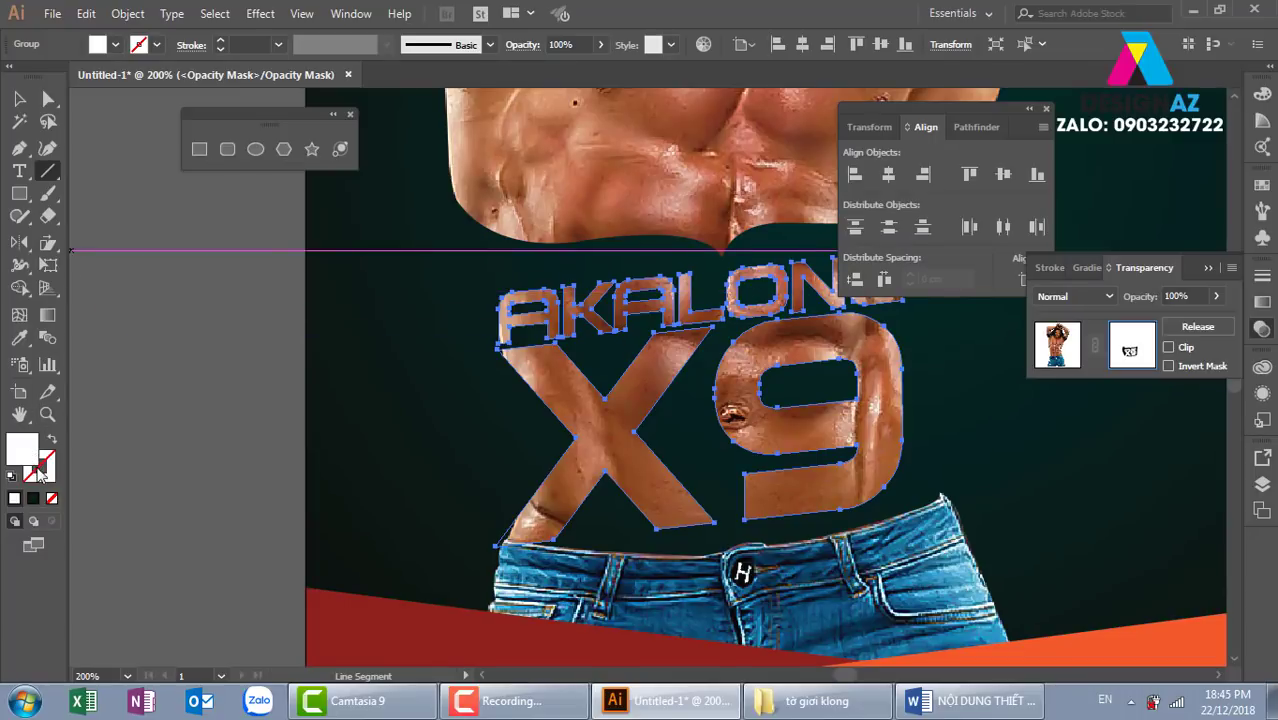
pyautogui.moveTo(84, 273); pyautogui.dragTo(720, 273)
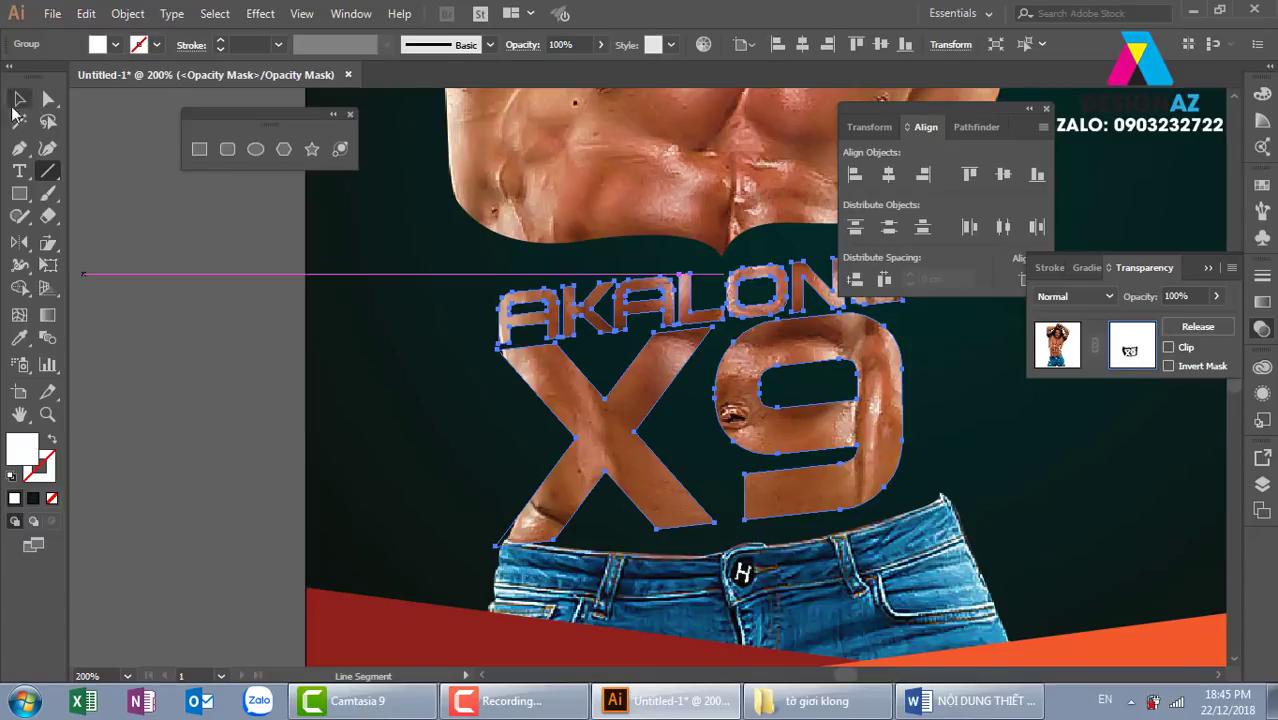
pyautogui.click(14, 106)
pyautogui.click(150, 300)
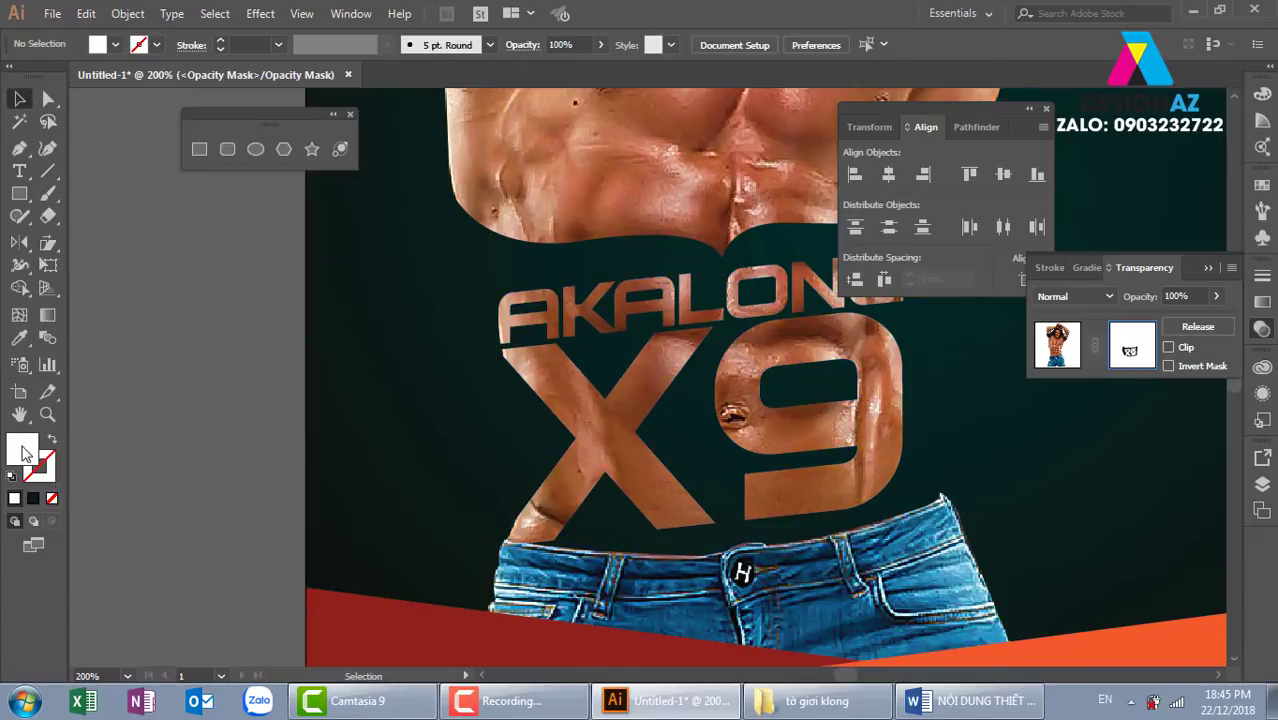
pyautogui.hotkey('shift', 'x')
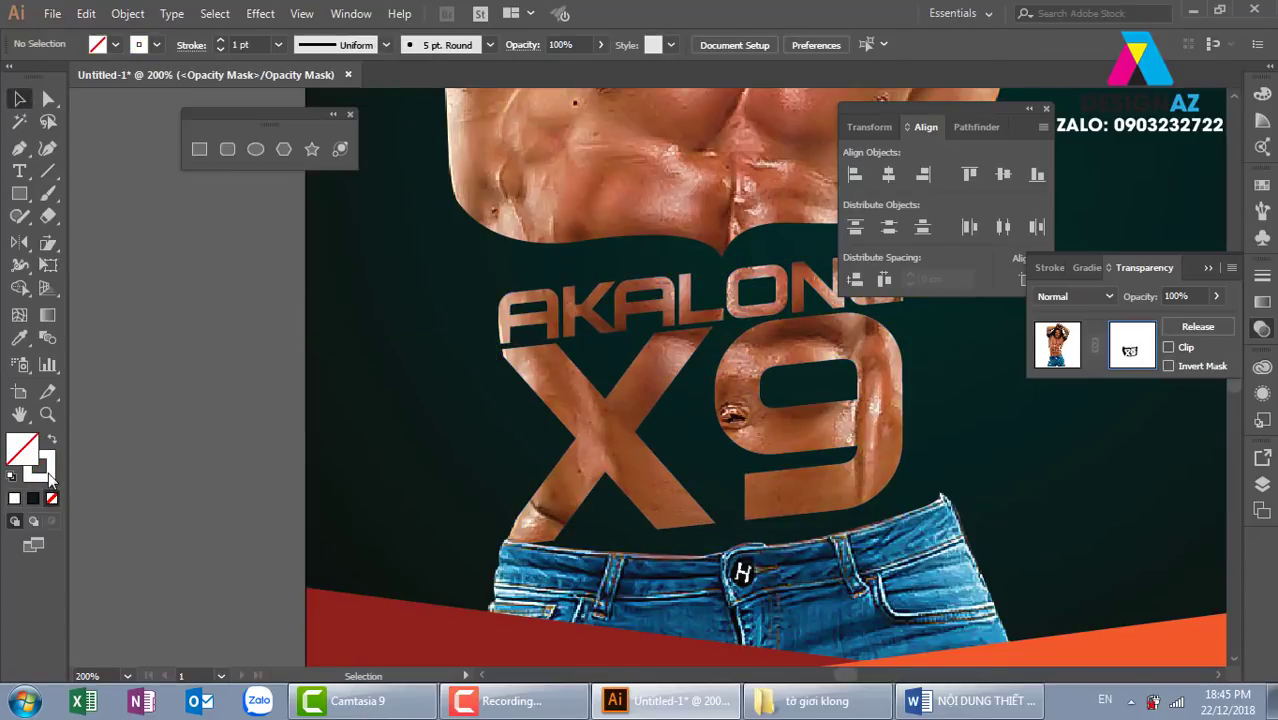
# Step: Draw a diagonal line from the dark band toward the X with a 5 pt stroke
pyautogui.click(48, 170)
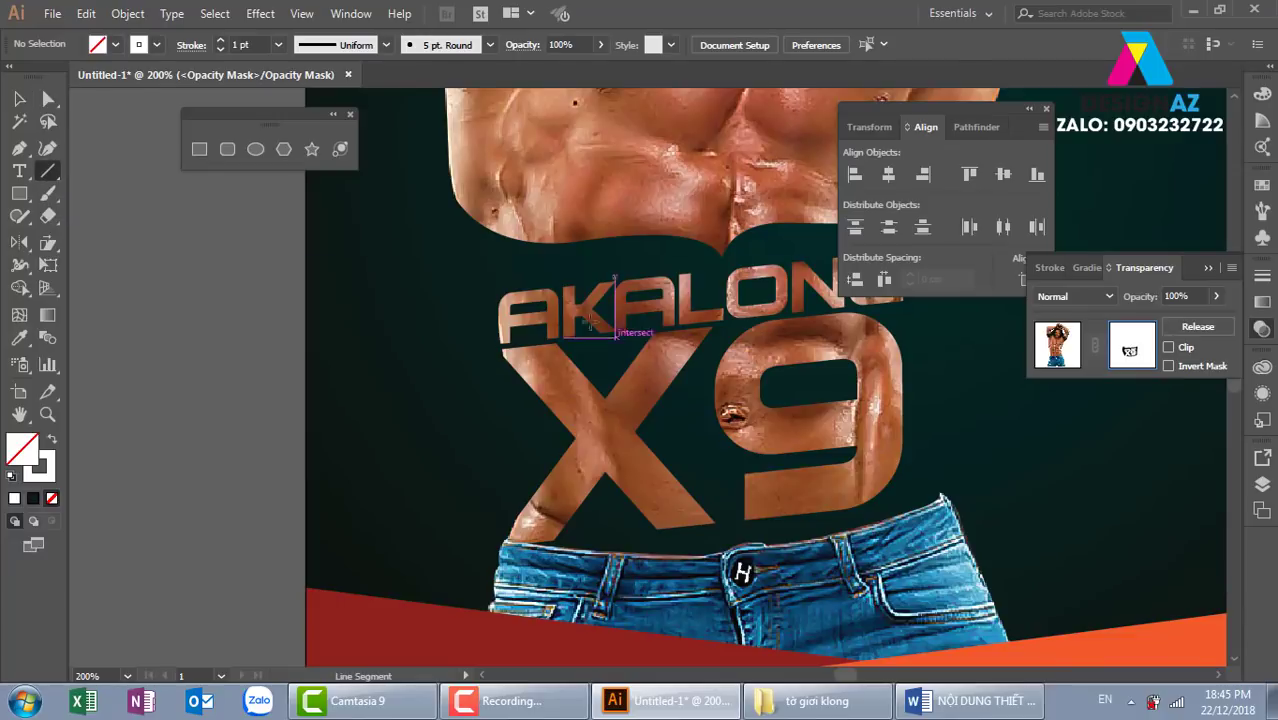
pyautogui.moveTo(449, 186)
pyautogui.mouseDown()
pyautogui.moveTo(557, 337)
pyautogui.moveTo(605, 380)
pyautogui.mouseUp()
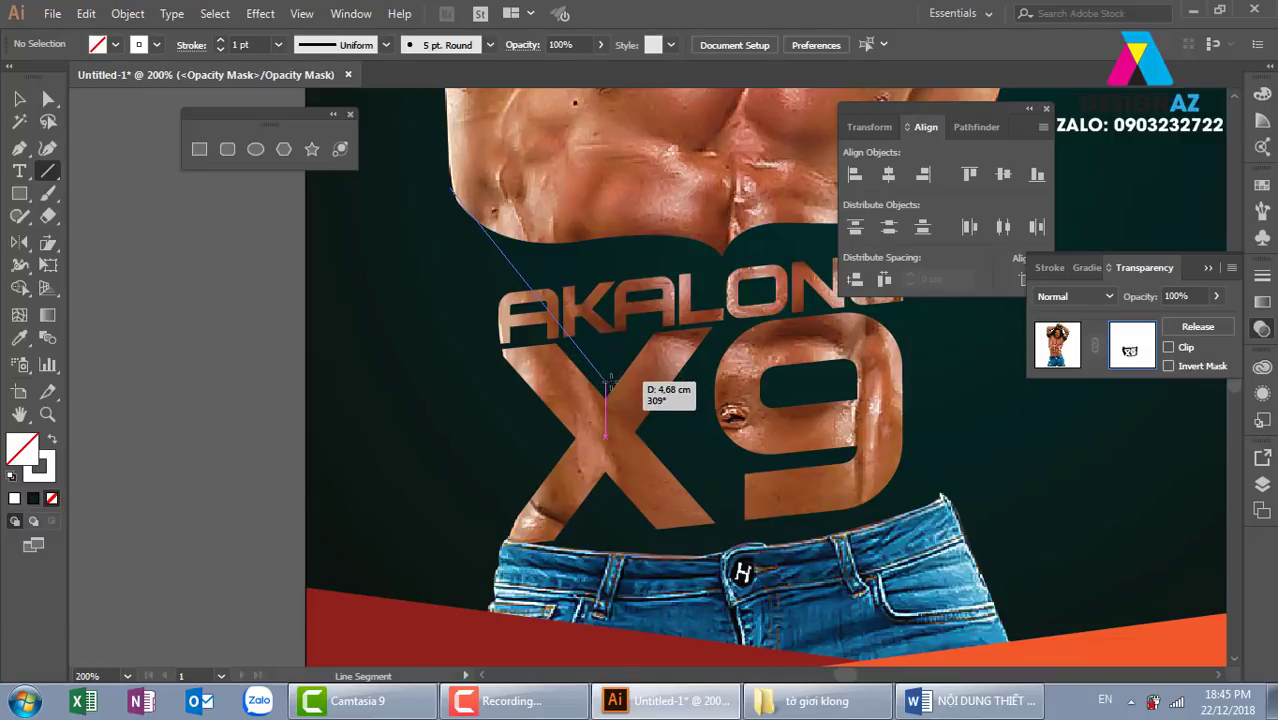
pyautogui.moveTo(606, 383); pyautogui.dragTo(605, 380)
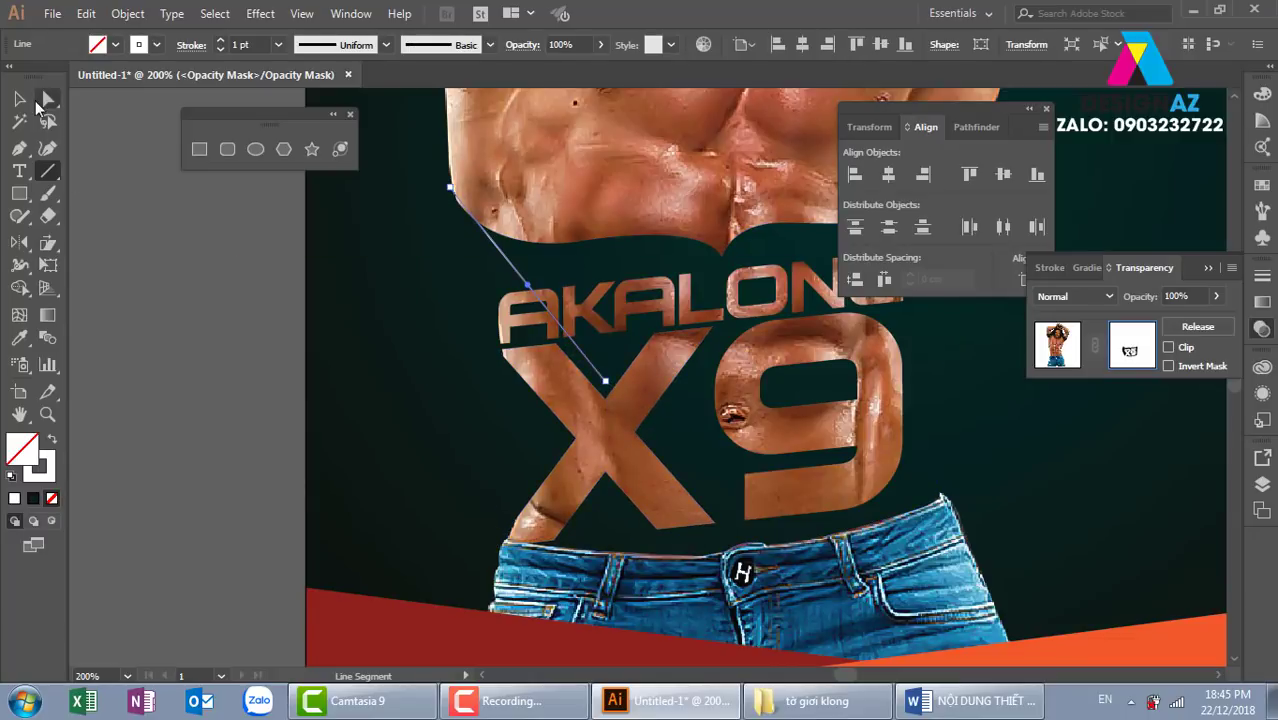
pyautogui.click(19, 98)
pyautogui.click(254, 489)
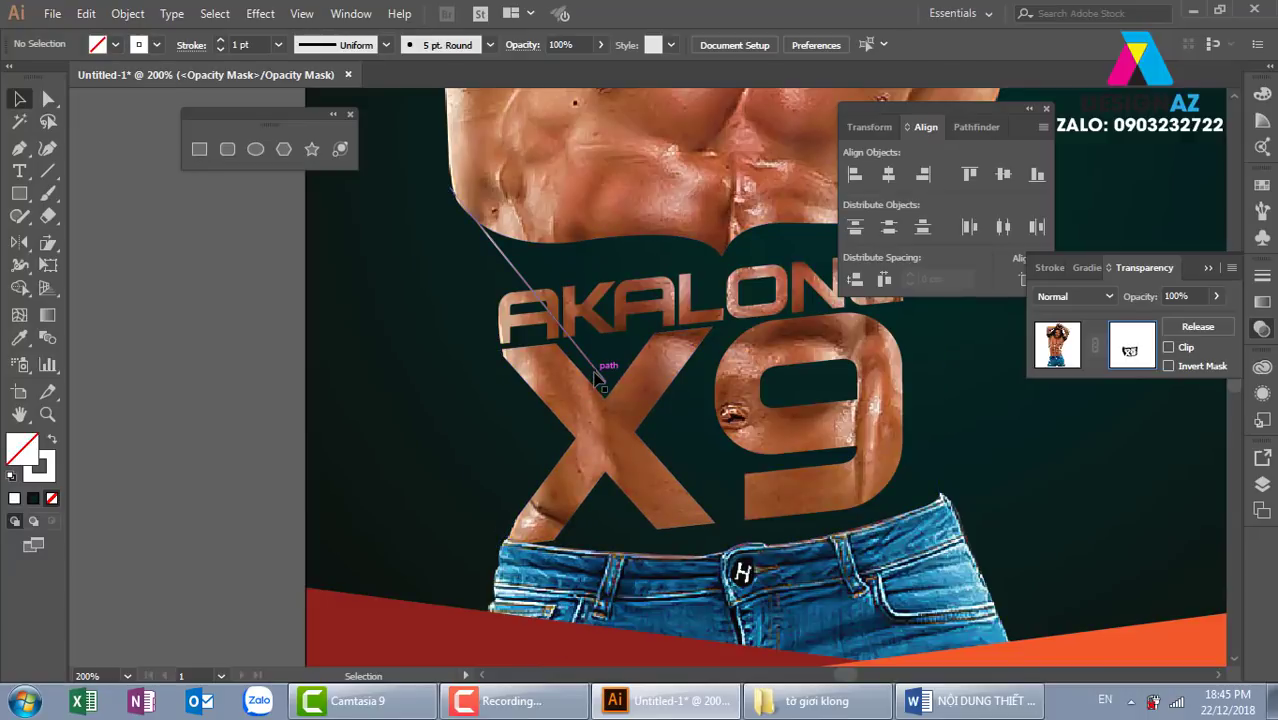
pyautogui.click(482, 220)
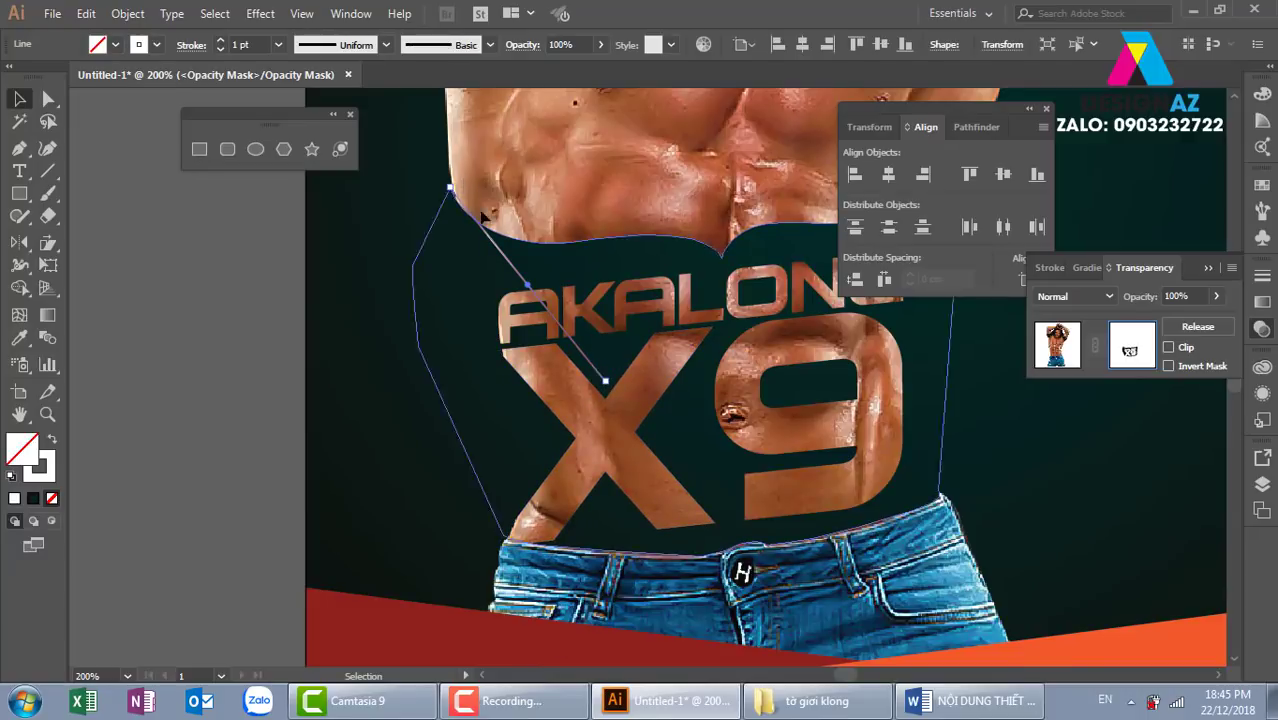
pyautogui.click(279, 45)
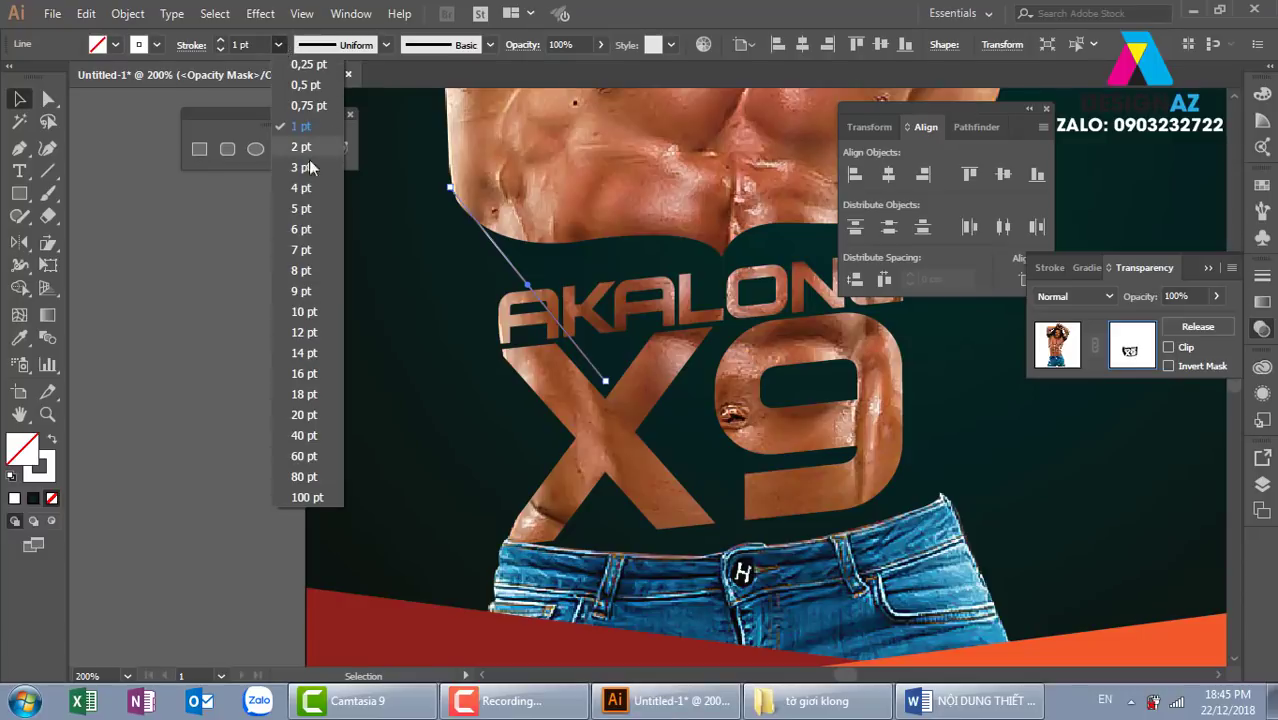
pyautogui.click(308, 211)
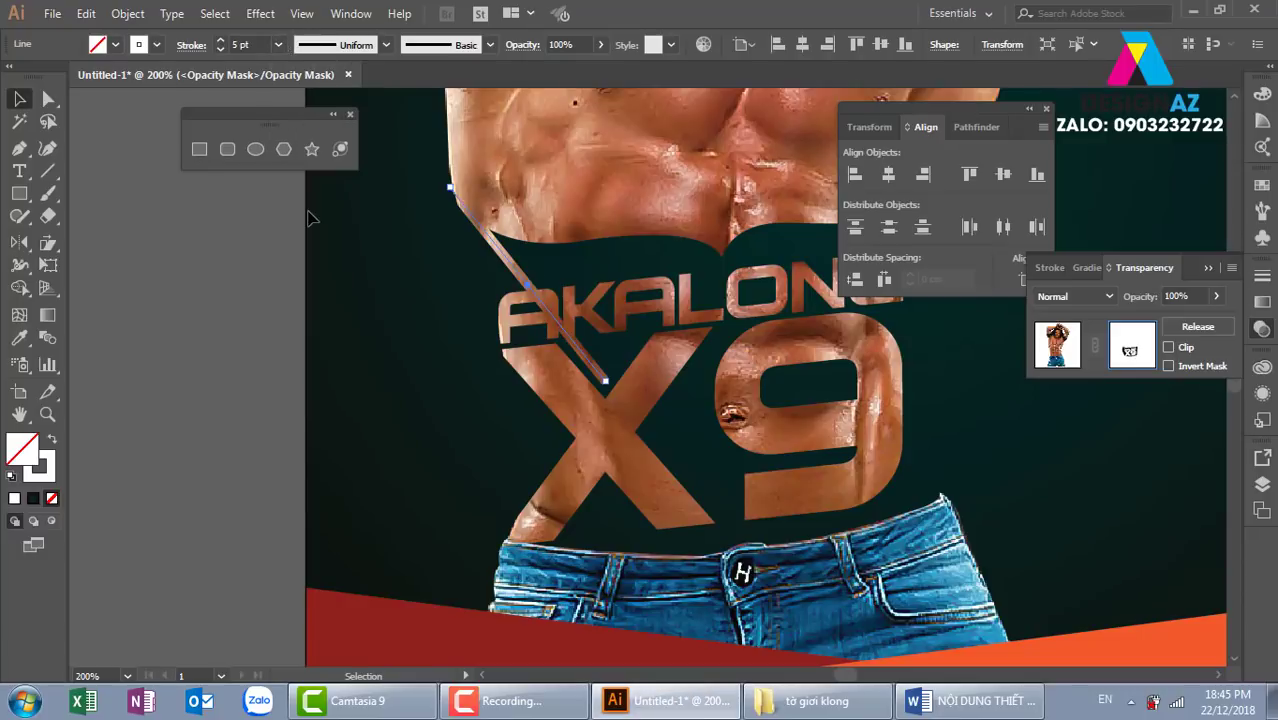
pyautogui.click(168, 245)
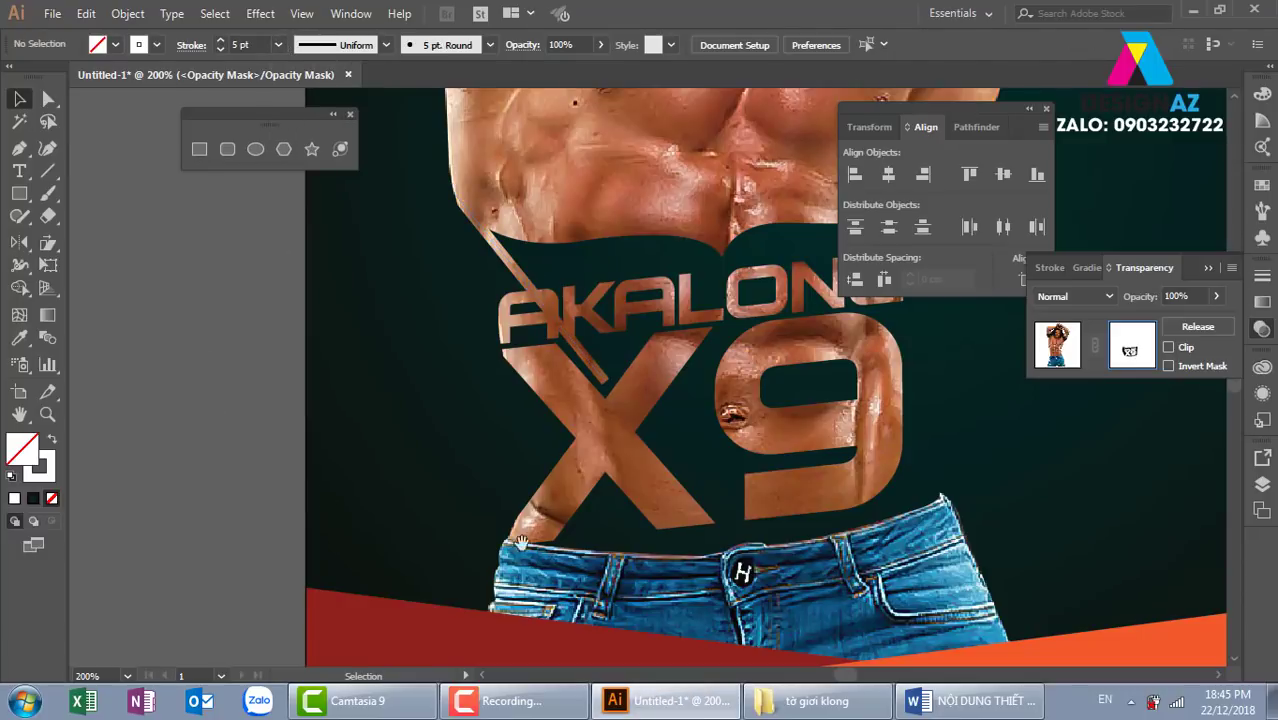
pyautogui.moveTo(520, 543); pyautogui.dragTo(415, 486)
# Step: Draw several short slanted lines beside the X
pyautogui.click(47, 171)
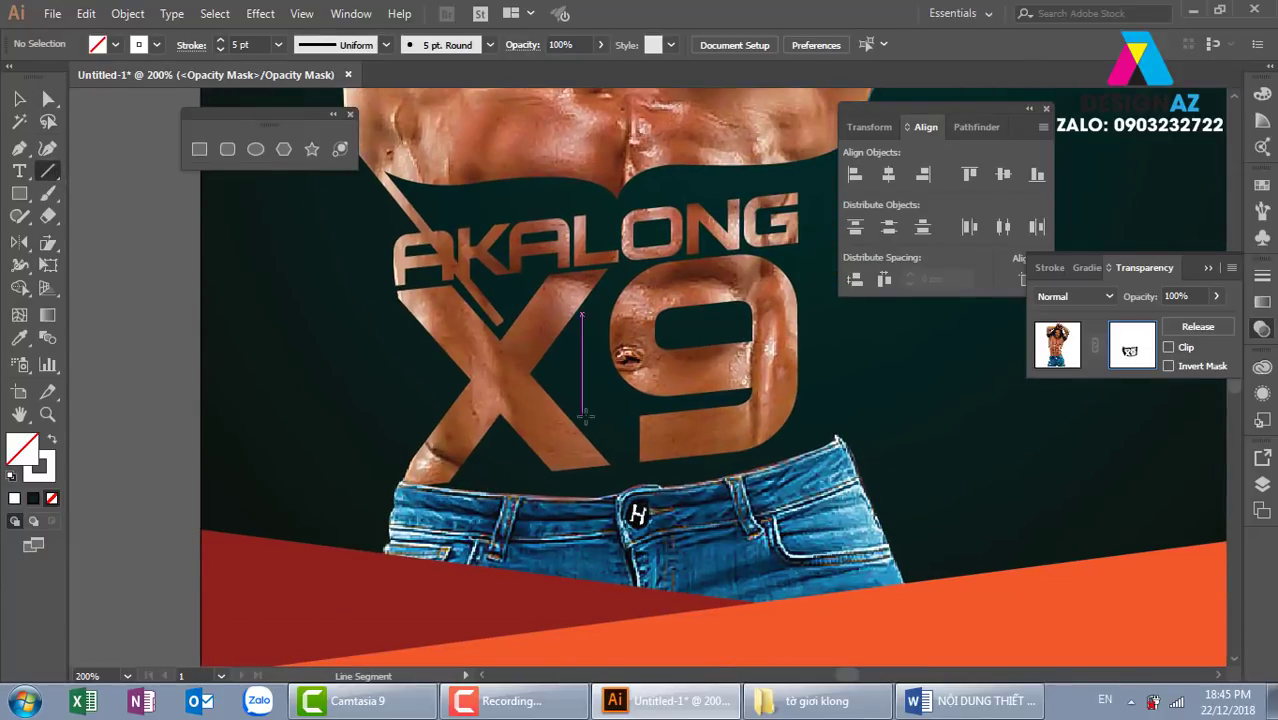
pyautogui.moveTo(561, 390); pyautogui.dragTo(660, 512)
pyautogui.moveTo(872, 408); pyautogui.dragTo(709, 433)
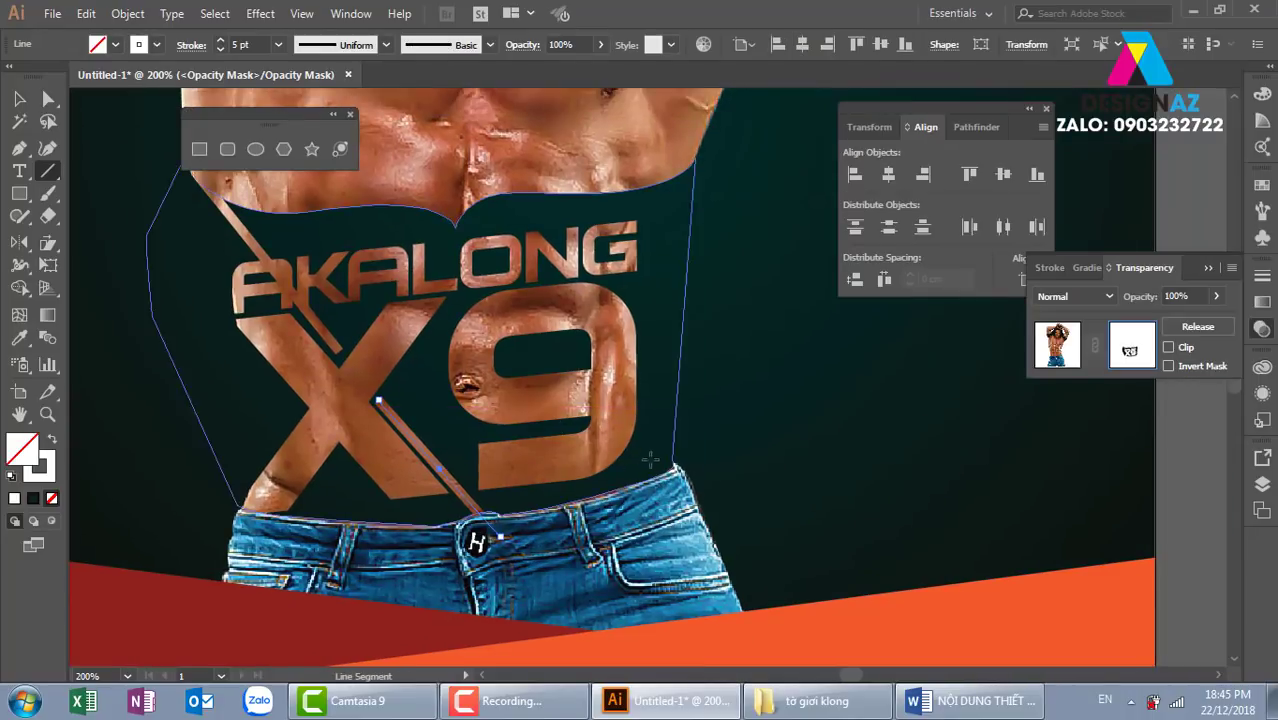
pyautogui.moveTo(604, 446); pyautogui.dragTo(648, 492)
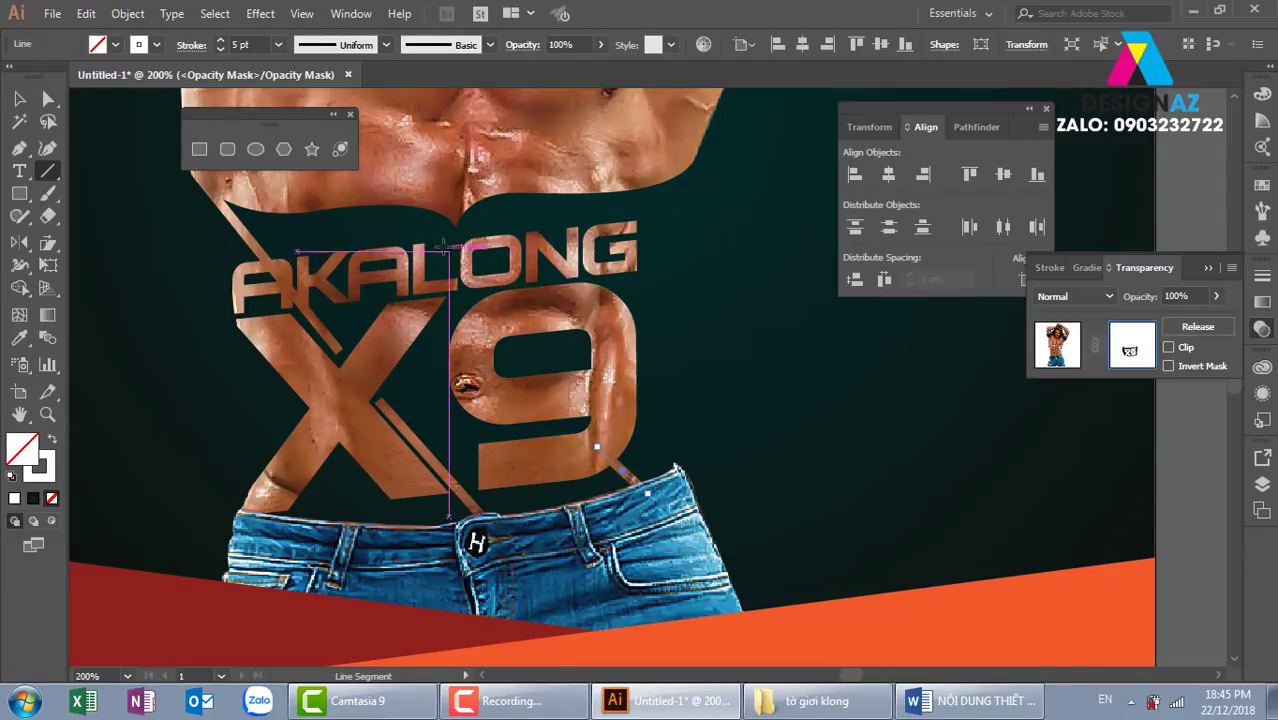
pyautogui.moveTo(380, 205); pyautogui.dragTo(419, 244)
pyautogui.press('v')
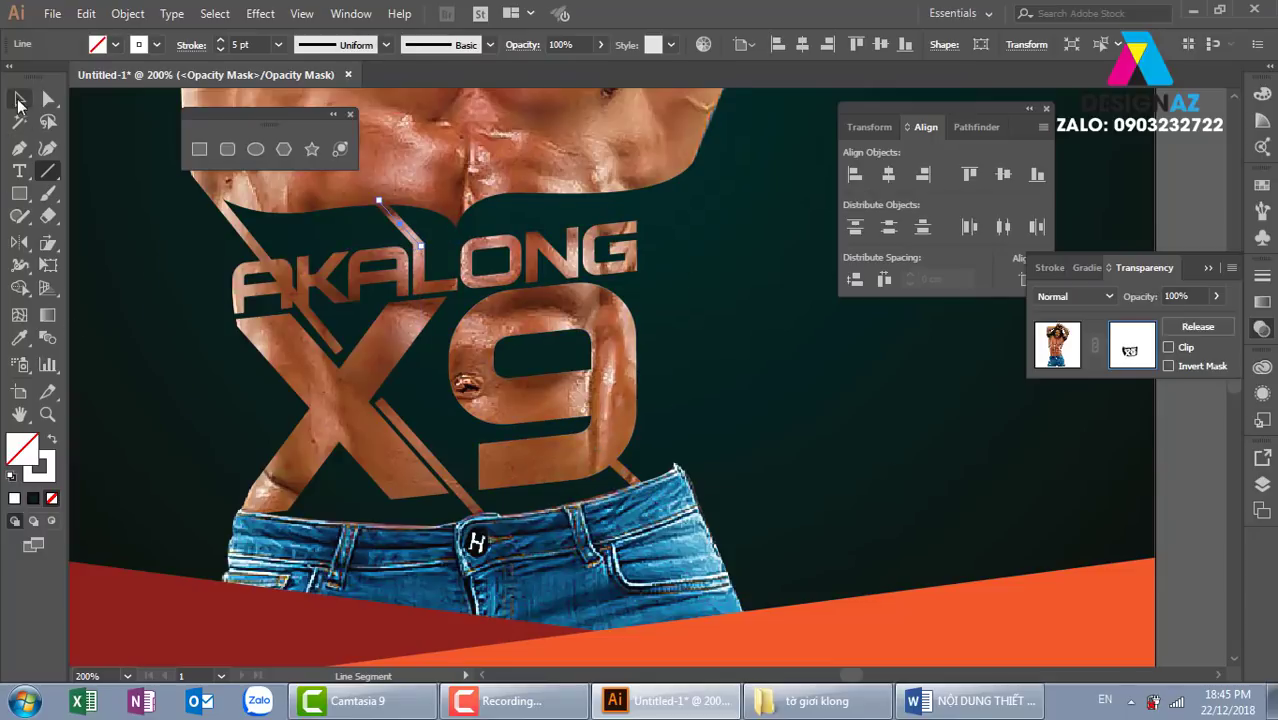
# Step: Add more lines alongside the X's lower leg, giving the last a 3 pt stroke
pyautogui.moveTo(331, 430); pyautogui.dragTo(487, 395)
pyautogui.press('\\')
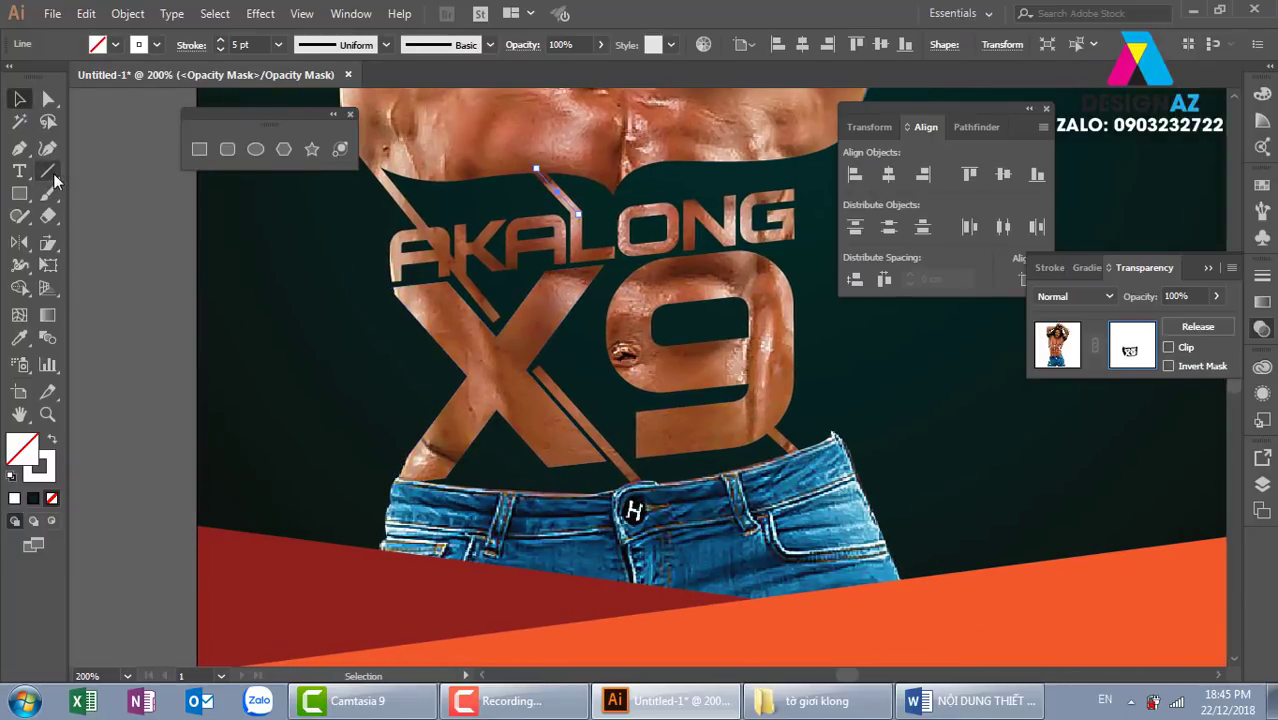
pyautogui.moveTo(450, 375); pyautogui.dragTo(392, 451)
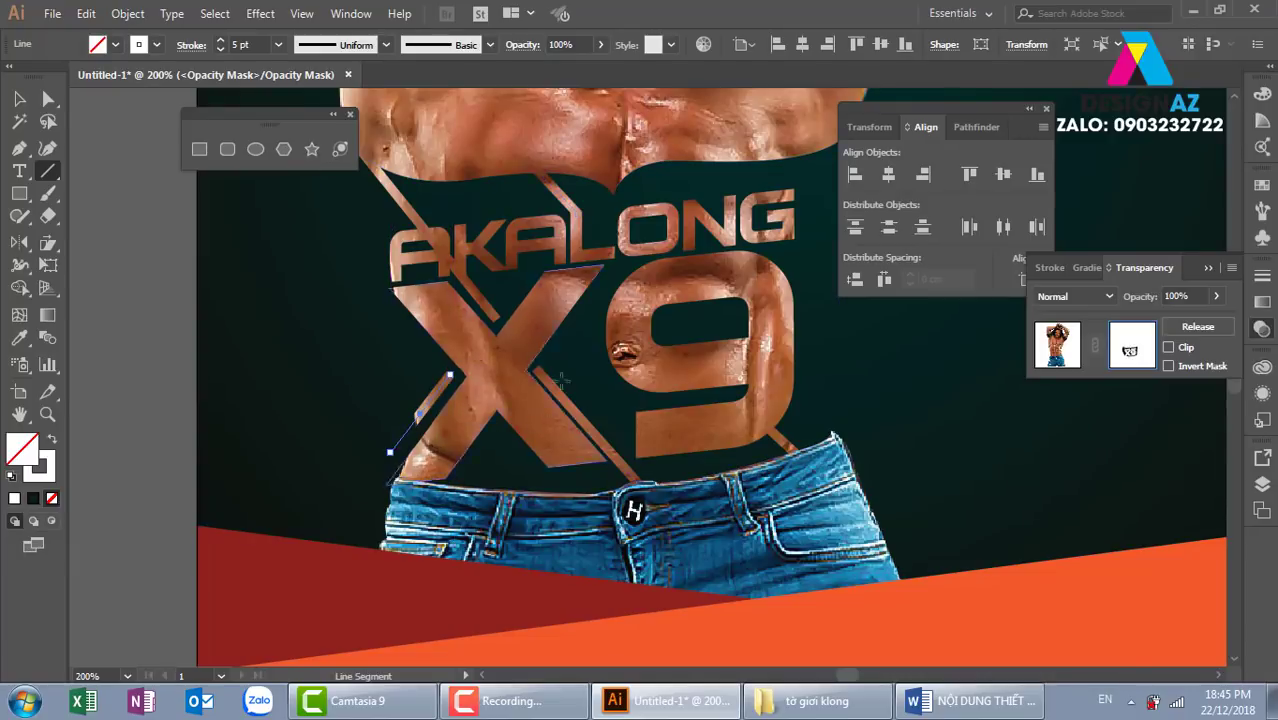
pyautogui.moveTo(682, 304)
pyautogui.mouseDown()
pyautogui.moveTo(607, 384)
pyautogui.moveTo(492, 421)
pyautogui.mouseUp()
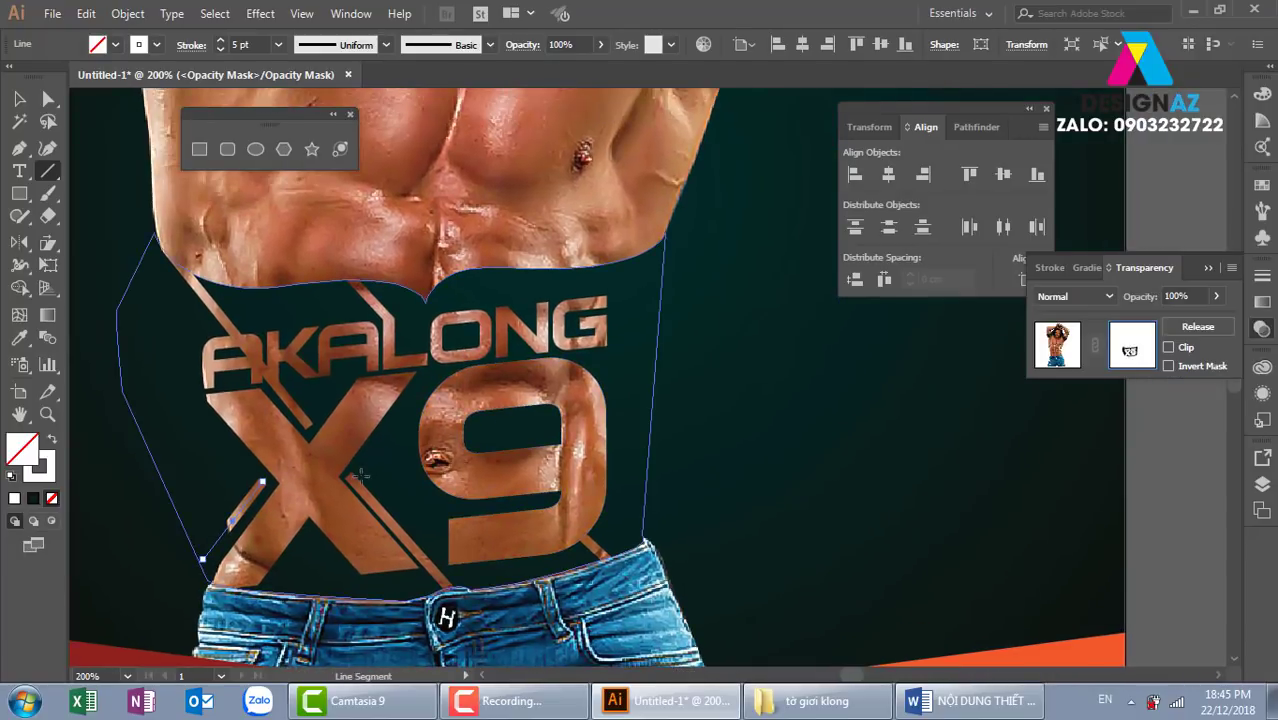
pyautogui.moveTo(399, 430); pyautogui.dragTo(408, 428)
pyautogui.moveTo(359, 472); pyautogui.dragTo(435, 358)
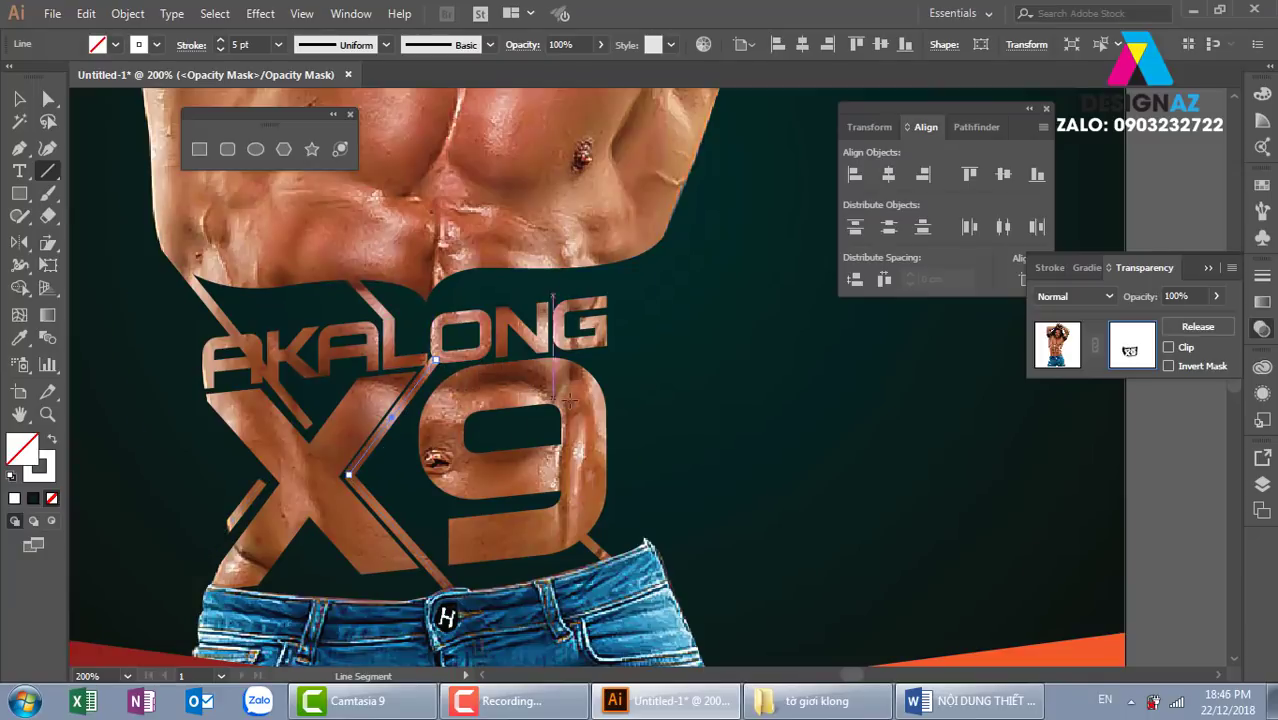
pyautogui.click(19, 98)
pyautogui.click(278, 44)
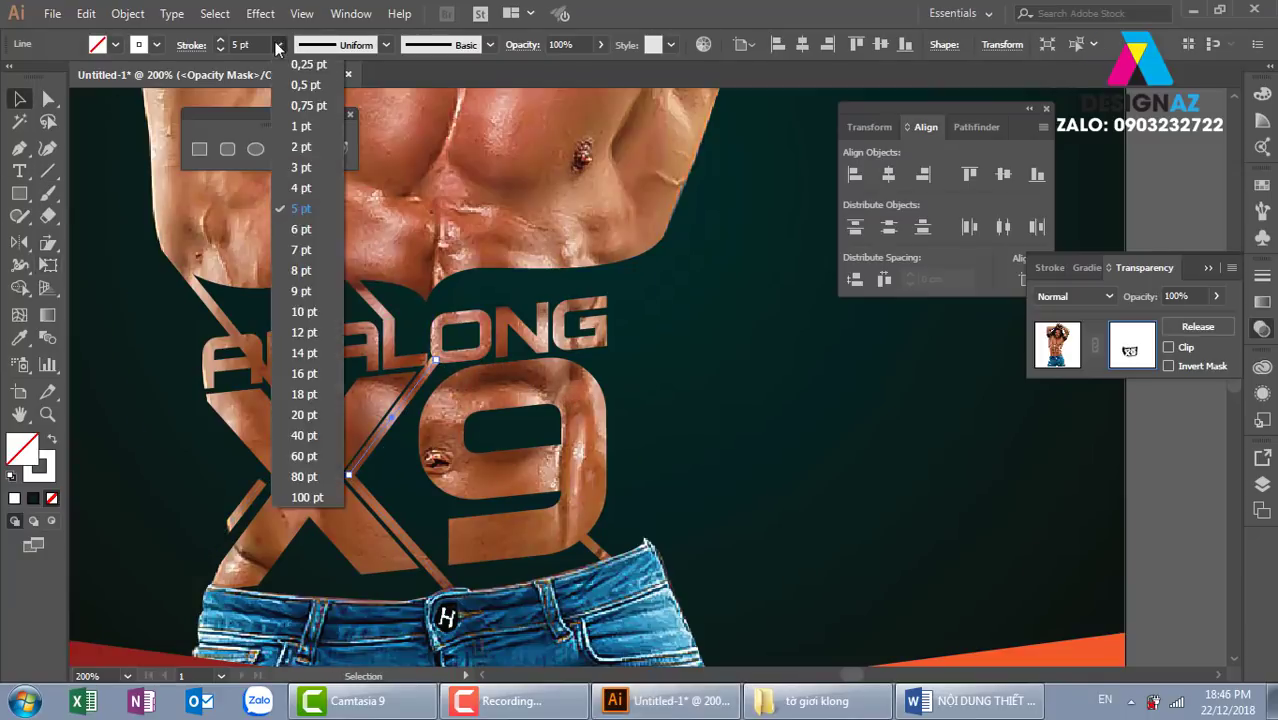
pyautogui.click(306, 173)
pyautogui.click(776, 456)
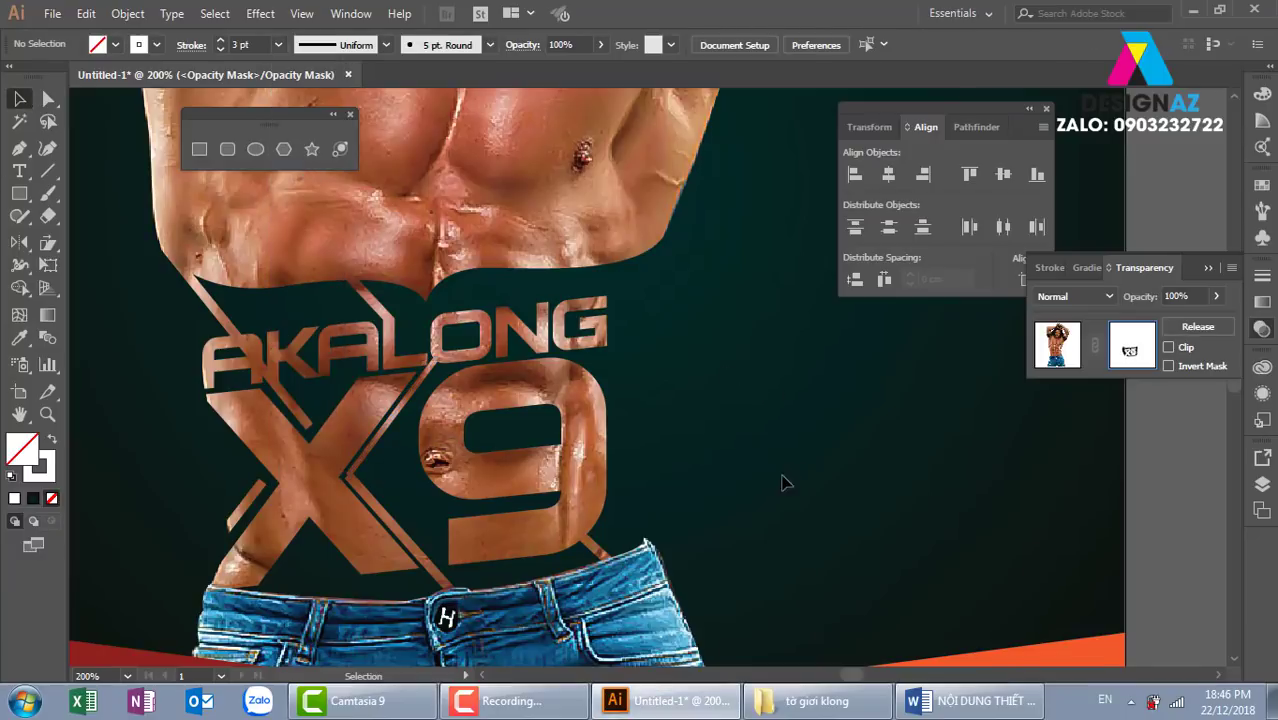
pyautogui.hotkey('ctrl', '-')
pyautogui.hotkey('ctrl', '-')
pyautogui.hotkey('ctrl', '-')
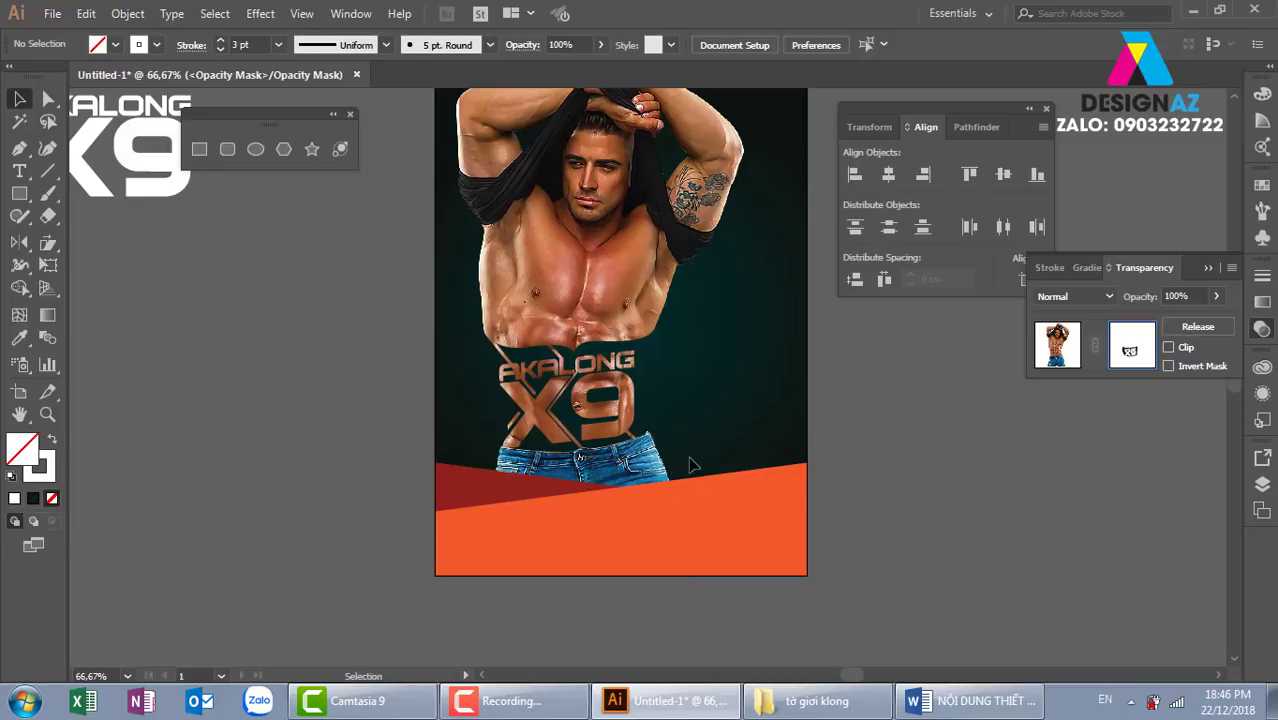
# Step: Exit mask editing, paste a copy of the AKALONG X9 lettering in front, and fill it black
pyautogui.moveTo(628, 418)
pyautogui.mouseDown()
pyautogui.moveTo(762, 392)
pyautogui.moveTo(807, 465)
pyautogui.mouseUp()
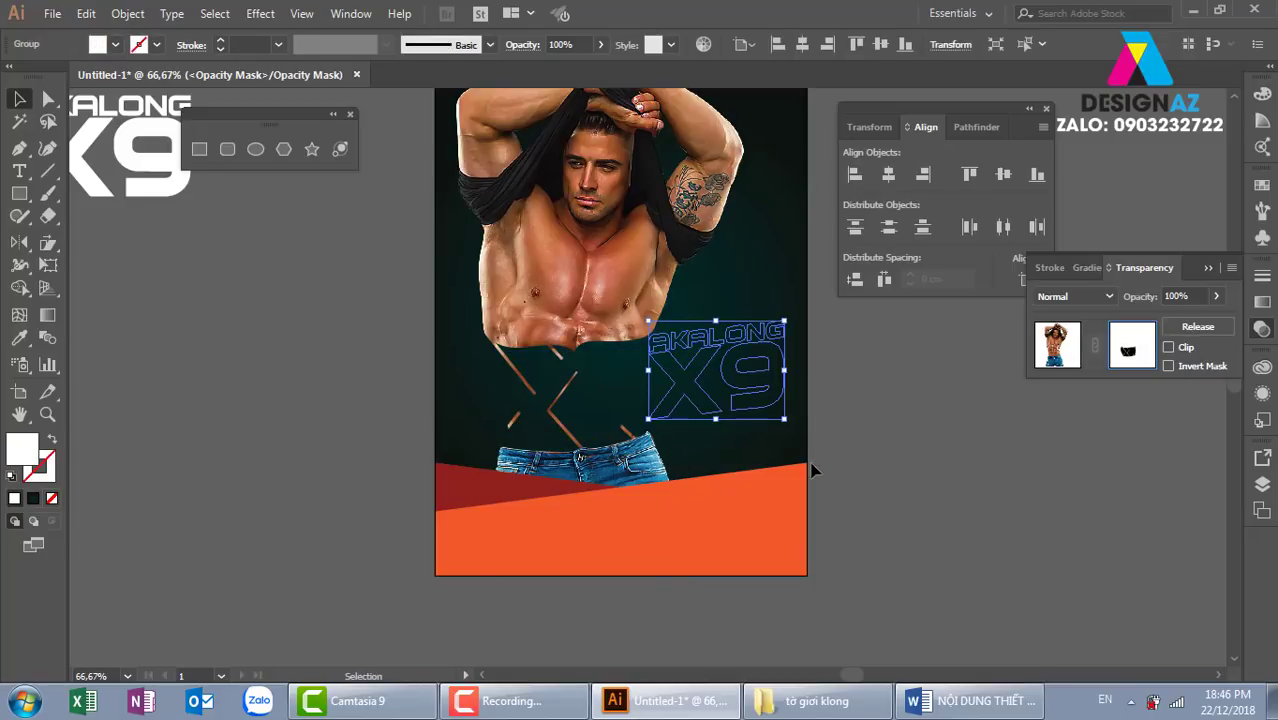
pyautogui.hotkey('ctrl', 'z')
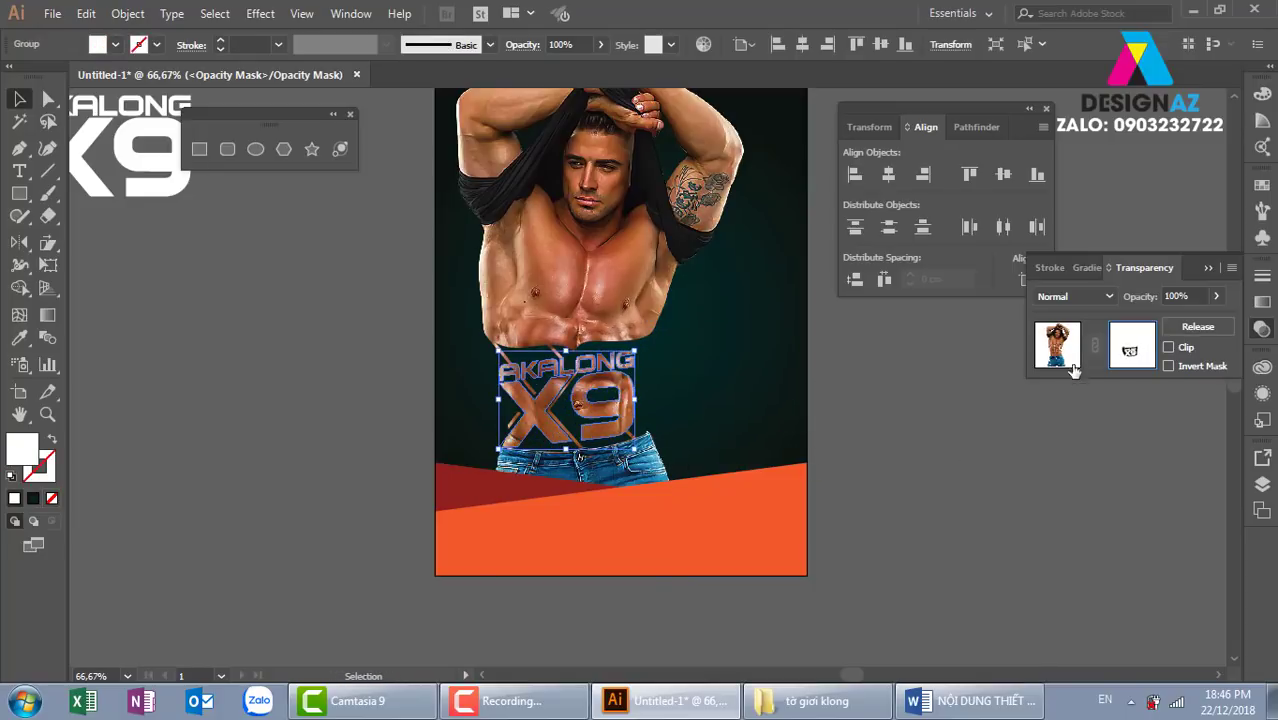
pyautogui.click(1060, 350)
pyautogui.click(880, 520)
pyautogui.hotkey('ctrl', 'v')
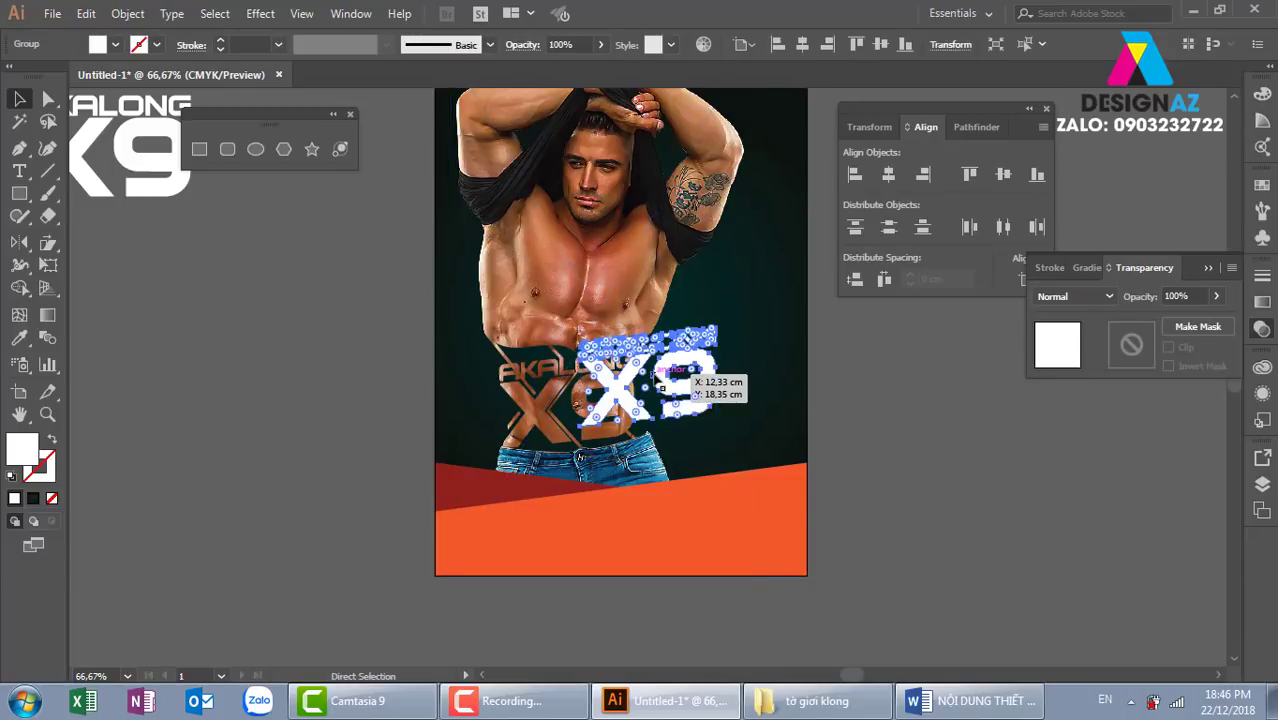
pyautogui.hotkey('ctrl', '+')
pyautogui.hotkey('ctrl', '+')
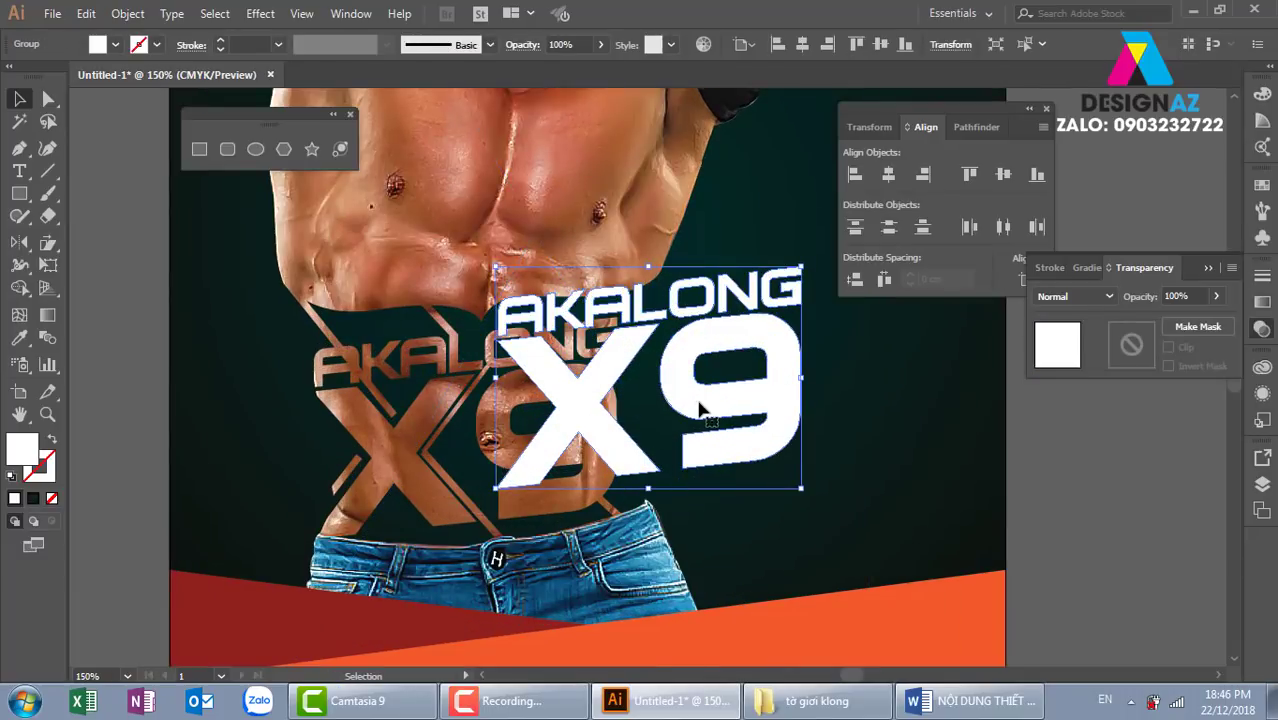
pyautogui.click(1262, 185)
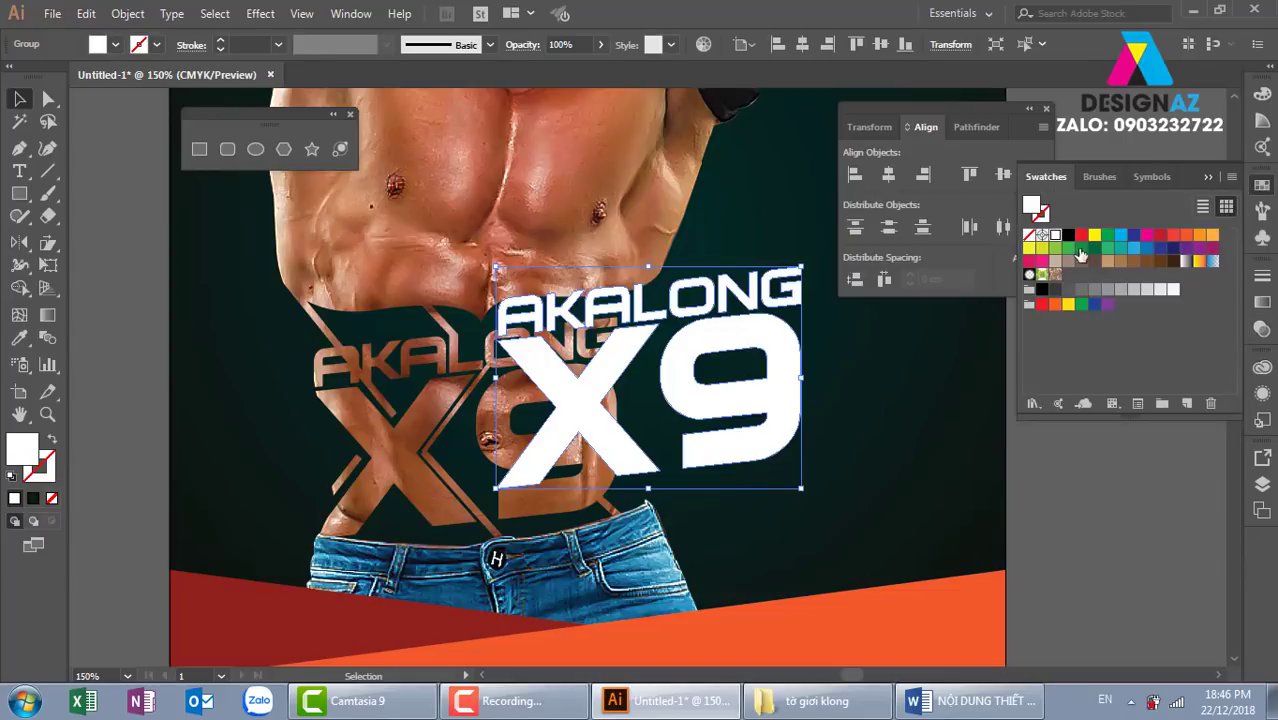
pyautogui.click(1068, 235)
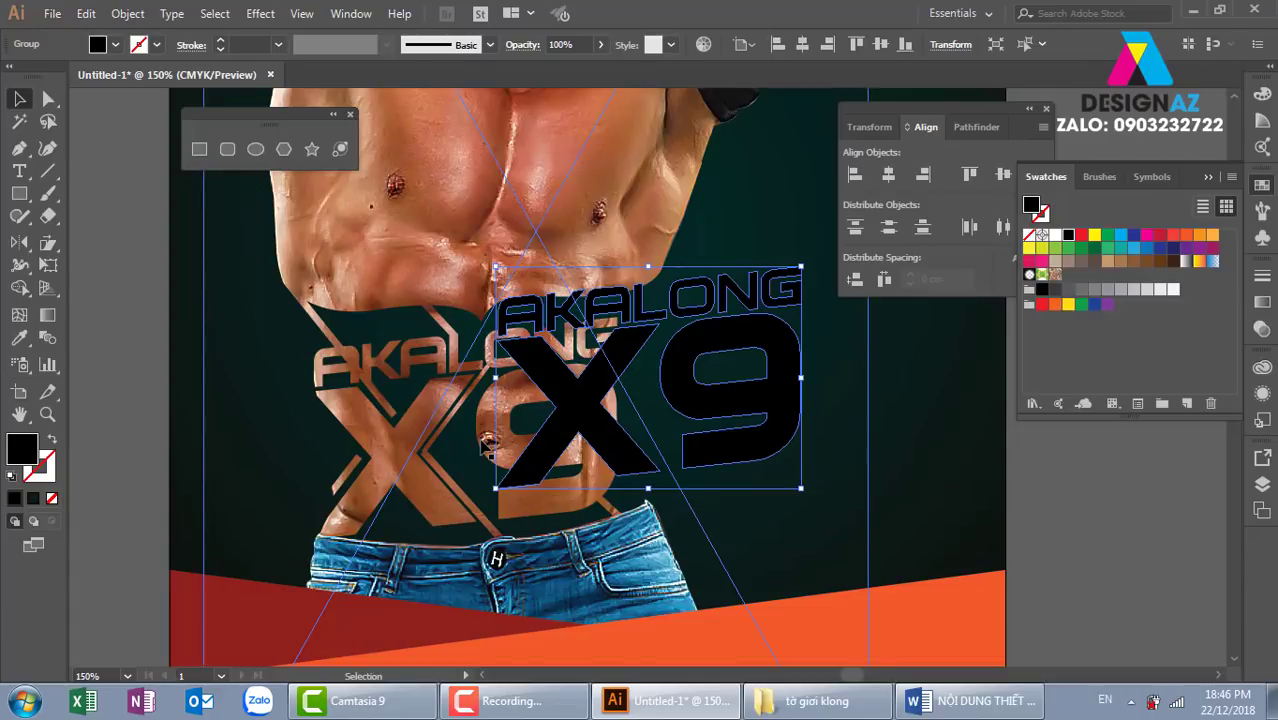
pyautogui.click(262, 14)
pyautogui.moveTo(290, 327)
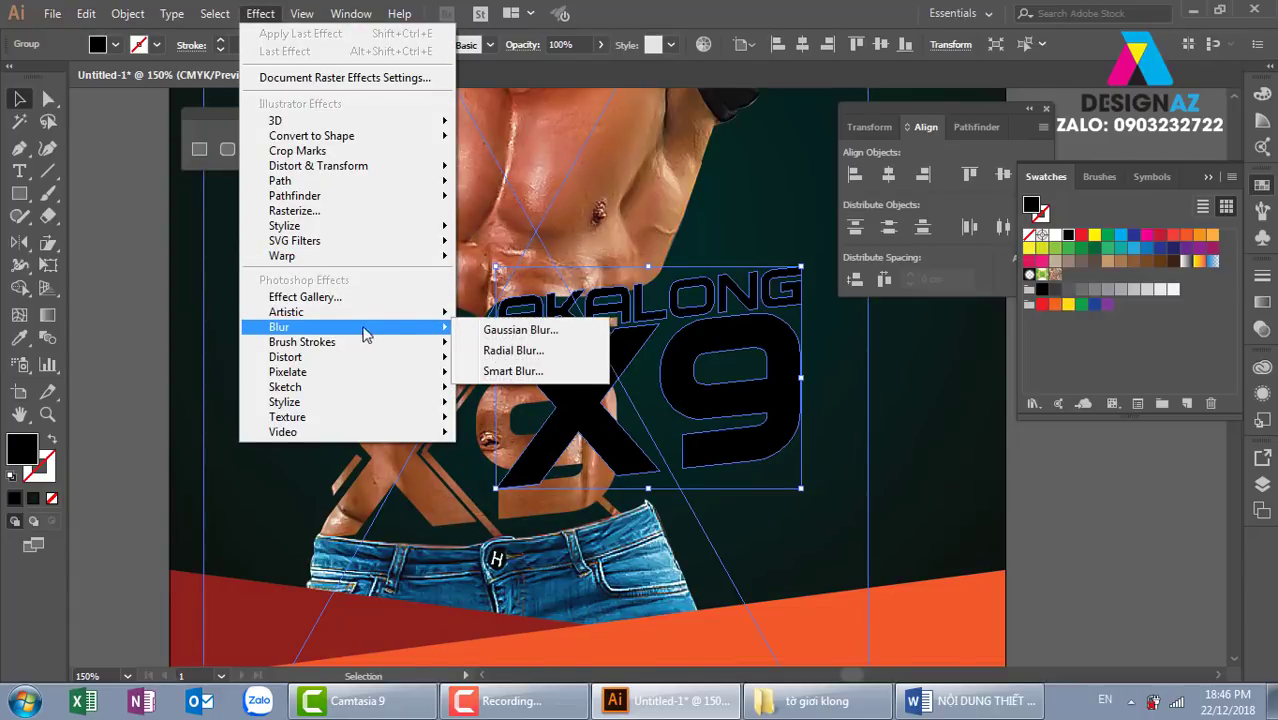
# Step: Apply an 8.4 px Gaussian Blur to the black lettering copy
pyautogui.click(501, 332)
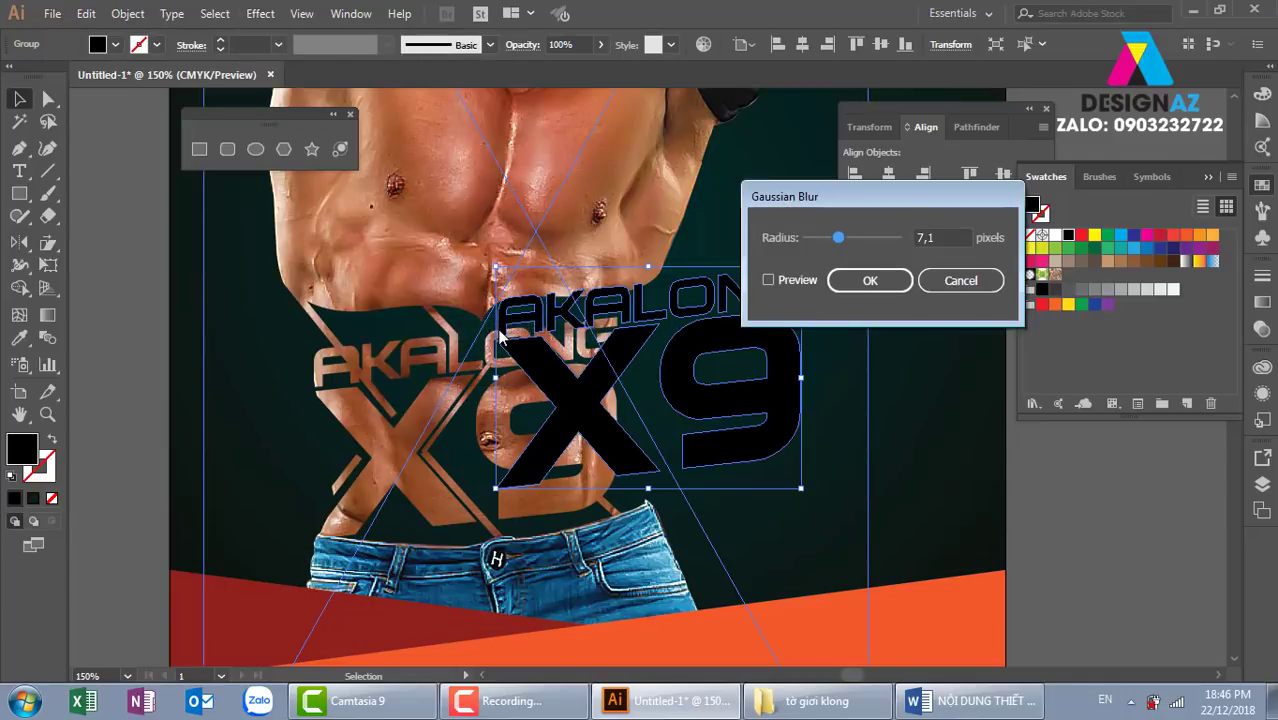
pyautogui.click(768, 281)
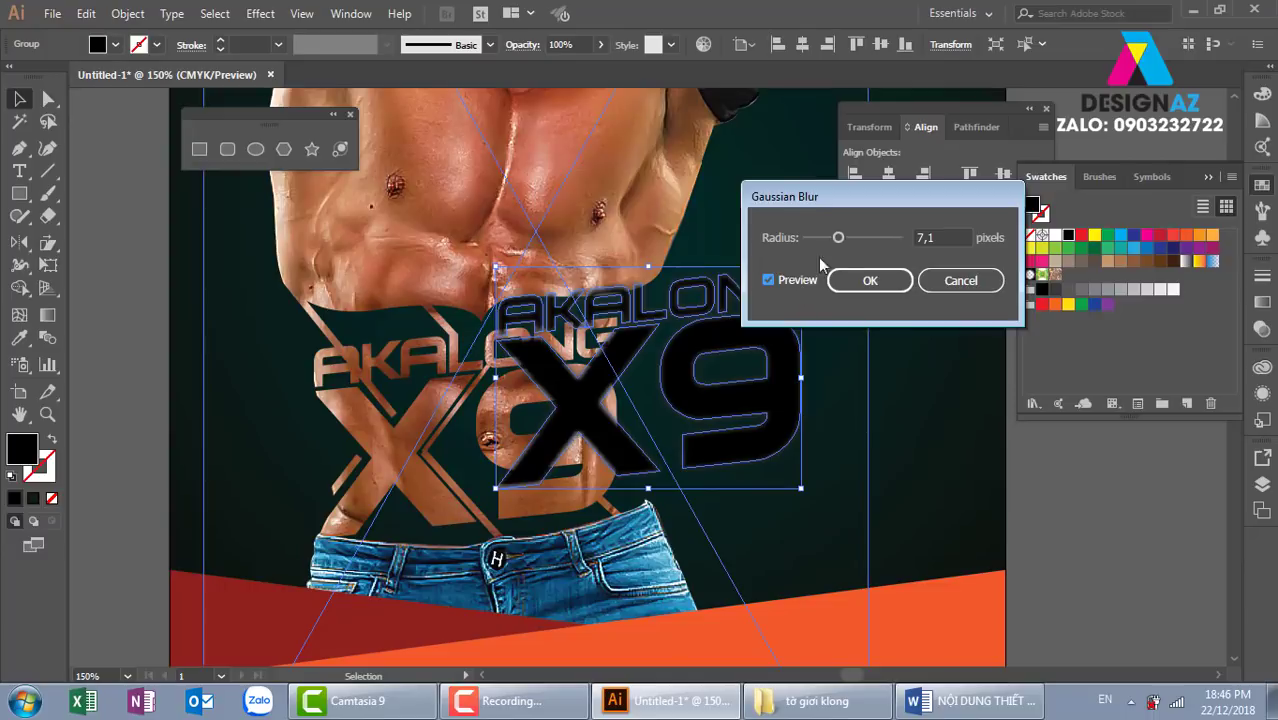
pyautogui.moveTo(838, 238); pyautogui.dragTo(844, 240)
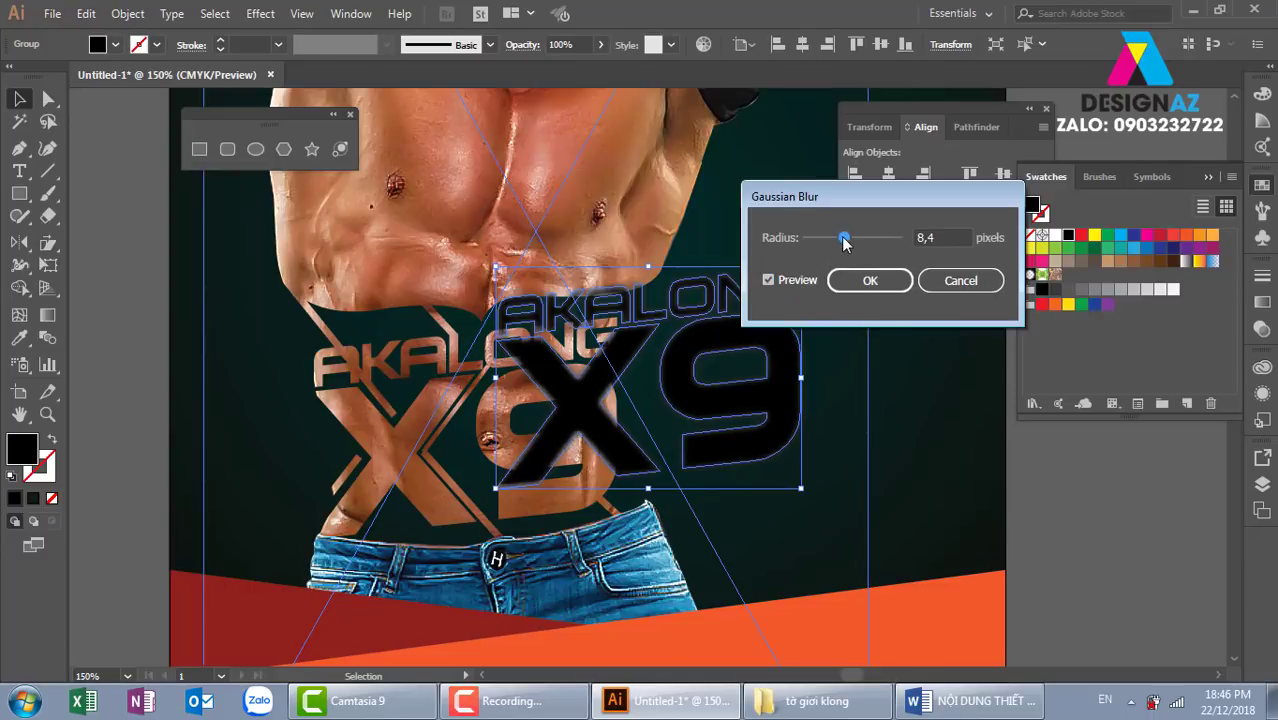
pyautogui.click(854, 285)
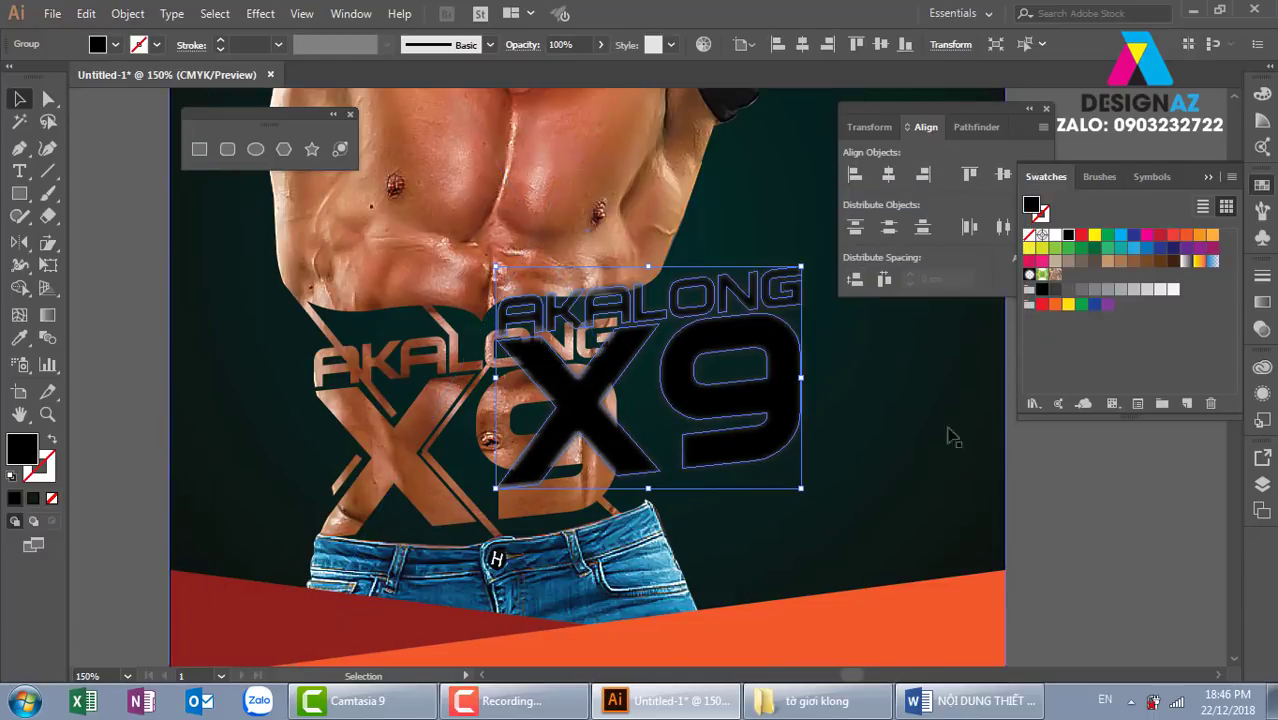
pyautogui.click(1052, 469)
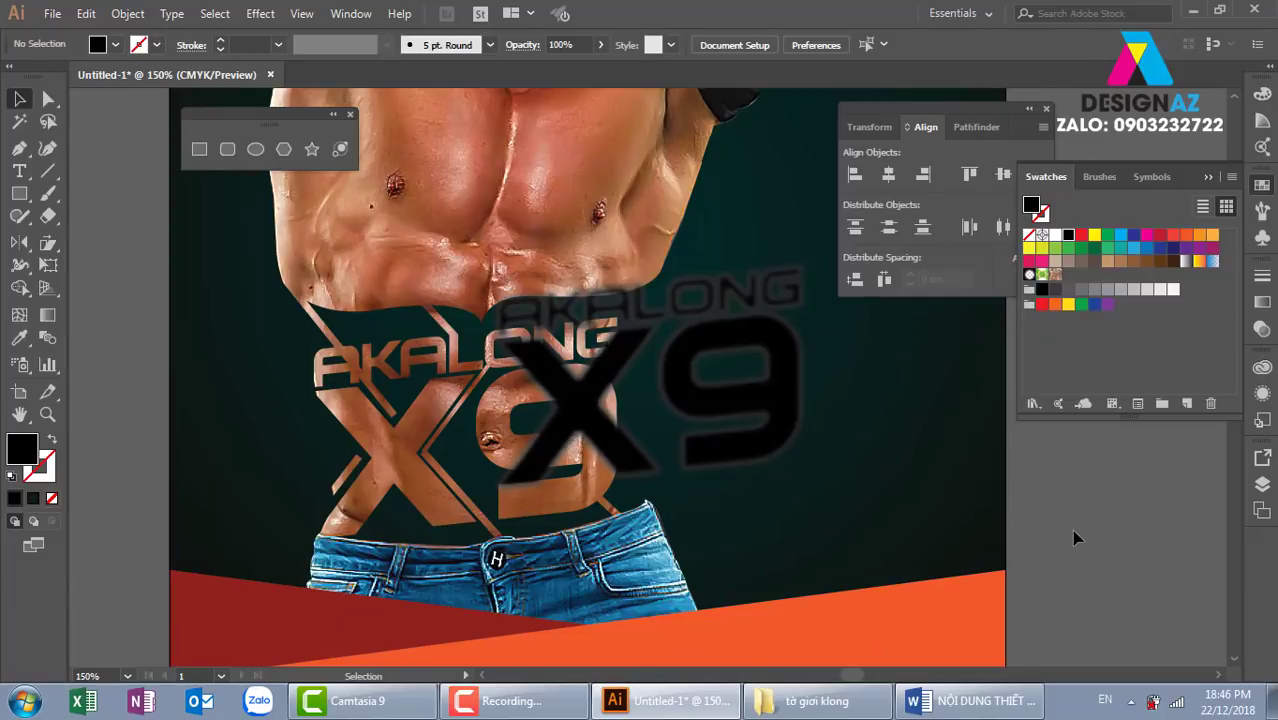
# Step: Set the blurred lettering's blend mode to Multiply and shift it down-left
pyautogui.click(776, 458)
pyautogui.click(1264, 330)
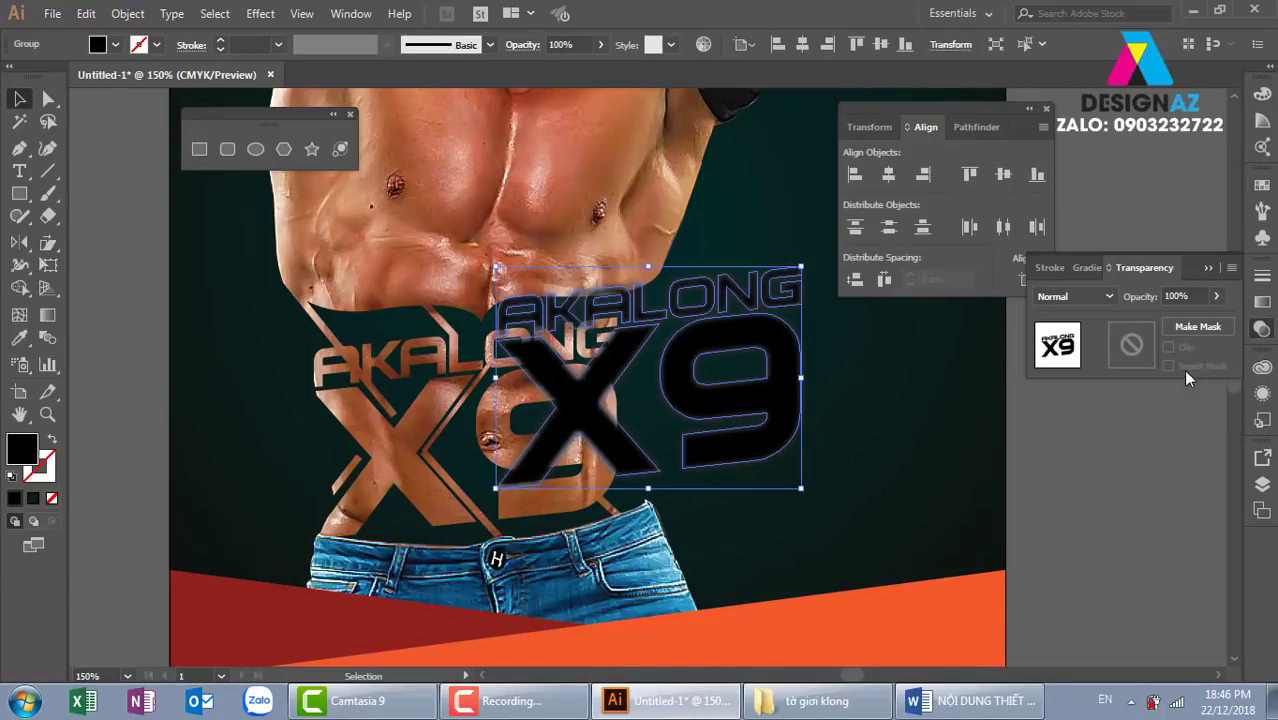
pyautogui.click(1091, 294)
pyautogui.click(1071, 362)
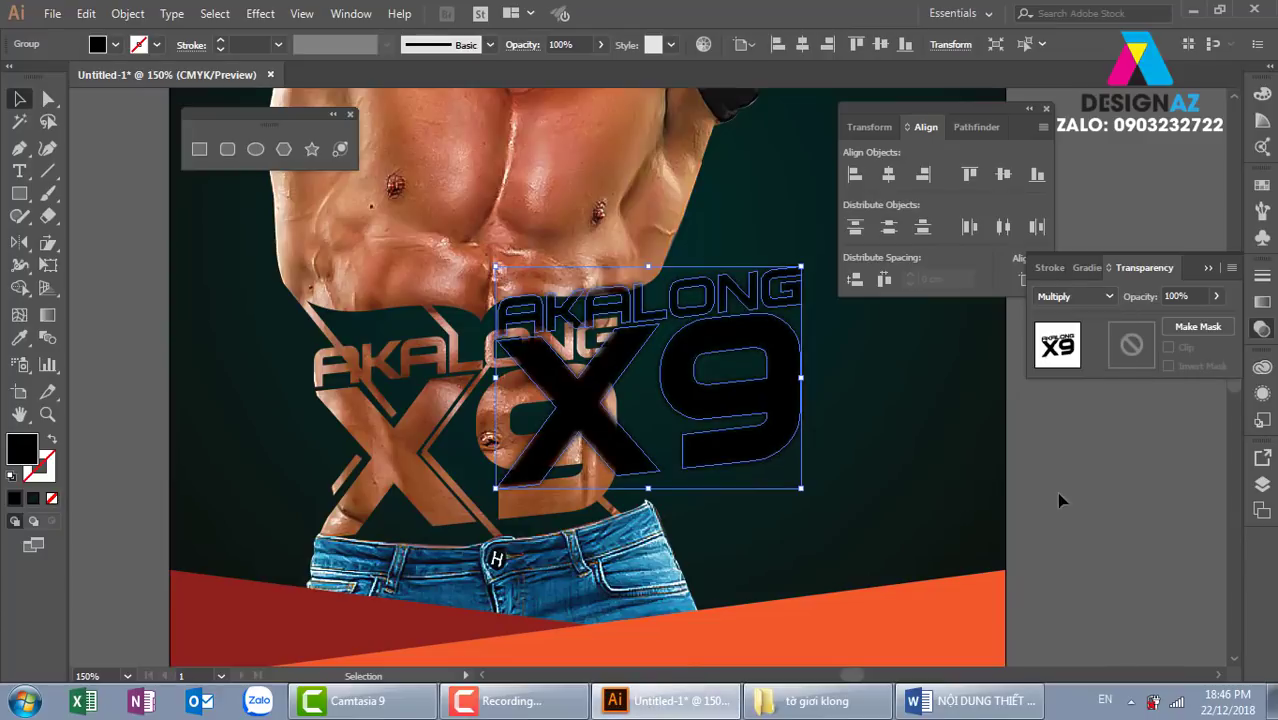
pyautogui.click(1156, 551)
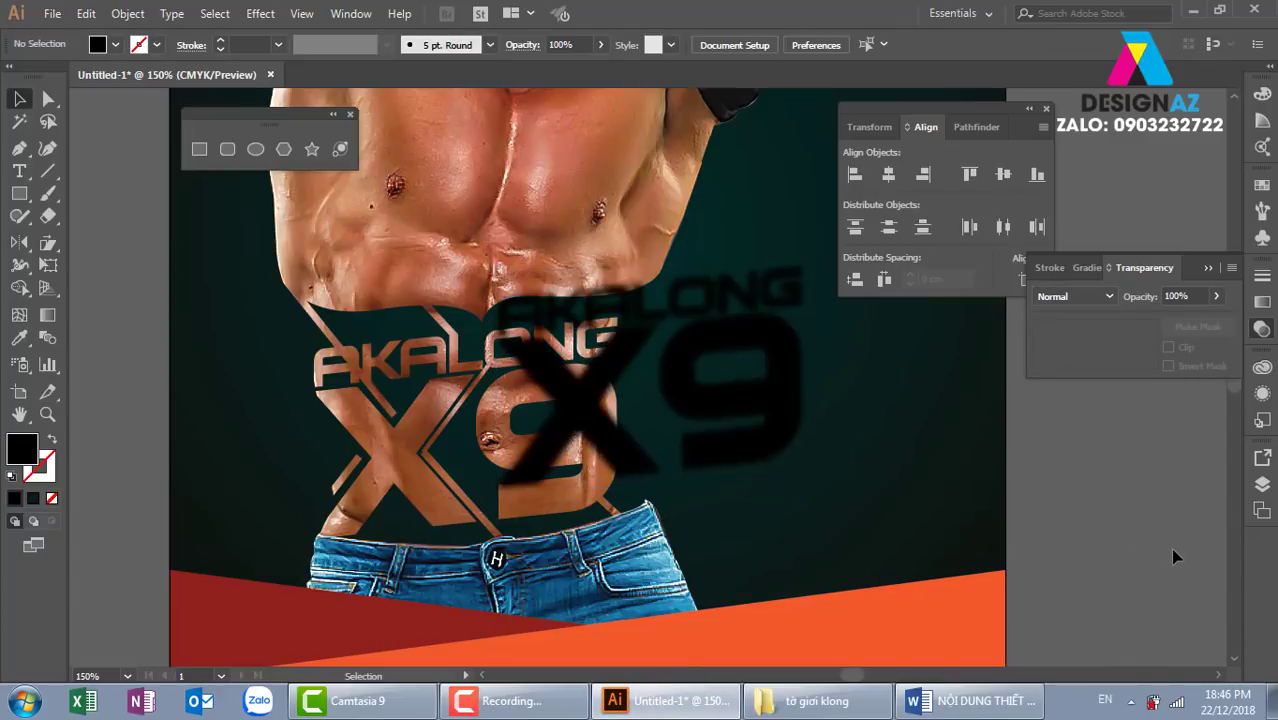
pyautogui.moveTo(778, 410); pyautogui.dragTo(600, 468)
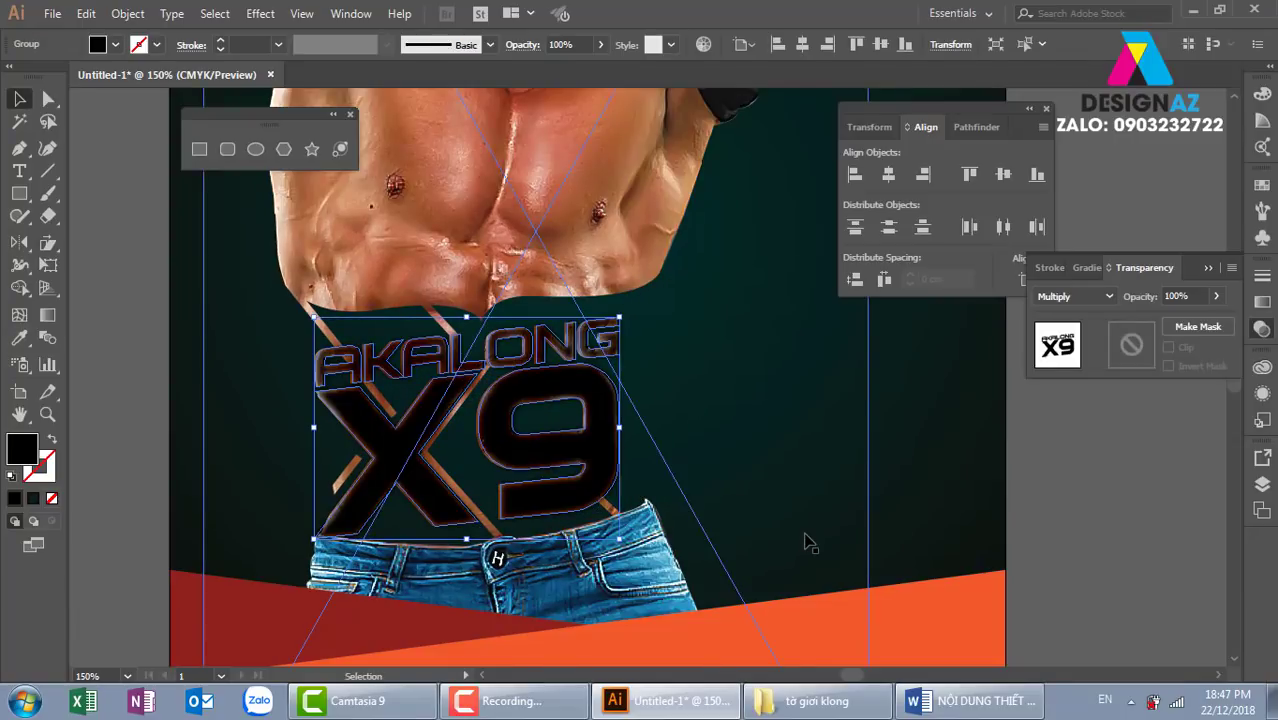
# Step: Let the abs skin show through the AKALONG X9 lettering, nudge it down-right, then fit the whole poster in view
pyautogui.press('a')
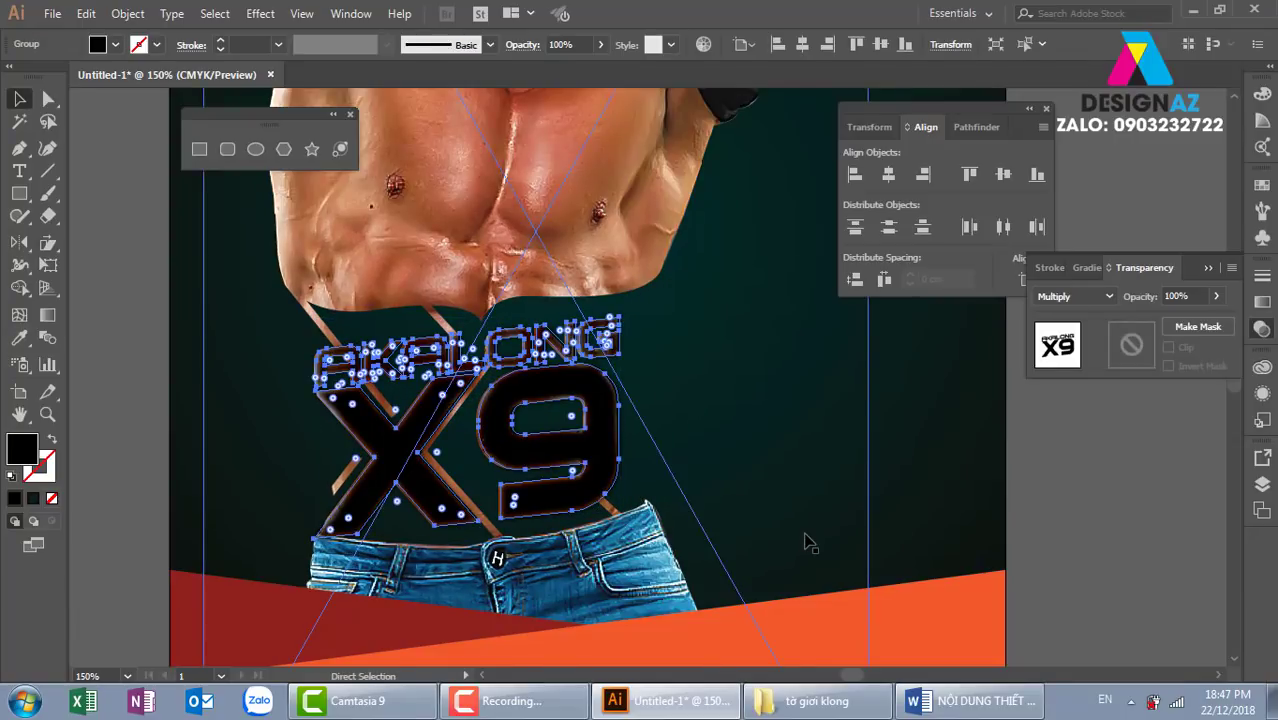
pyautogui.press('v')
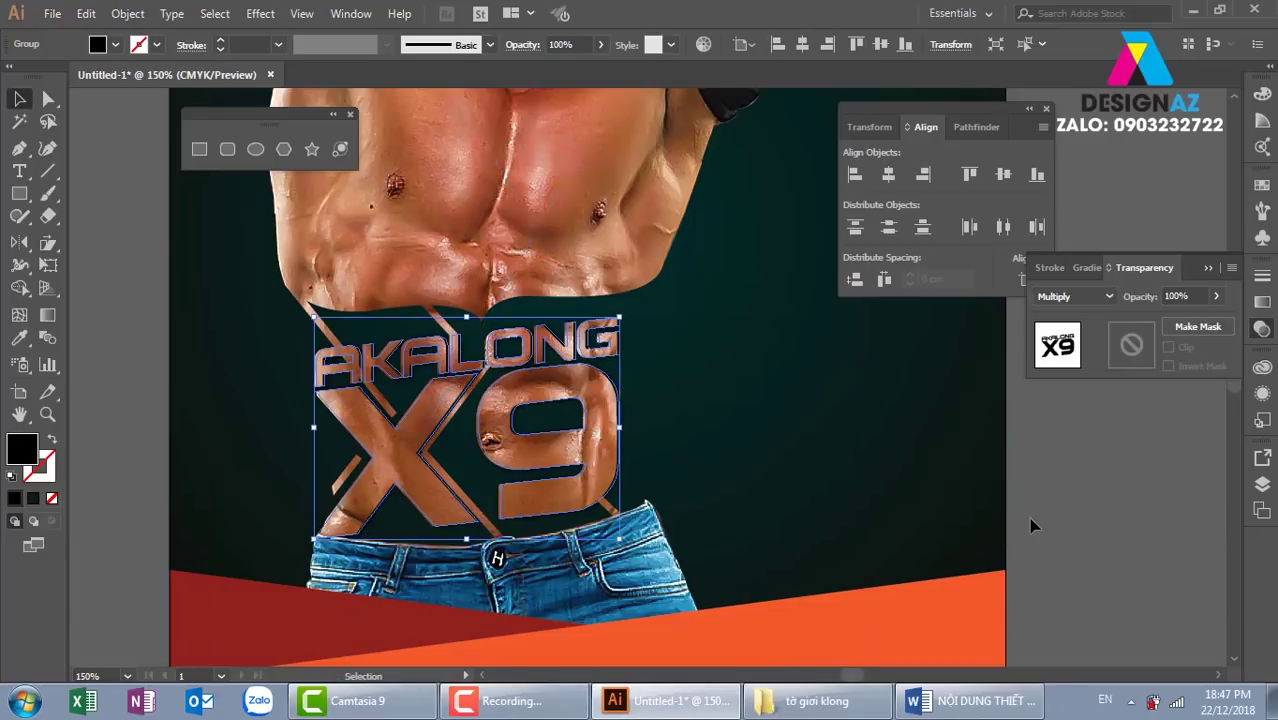
pyautogui.press('Right')
pyautogui.press('Down')
pyautogui.press('Down')
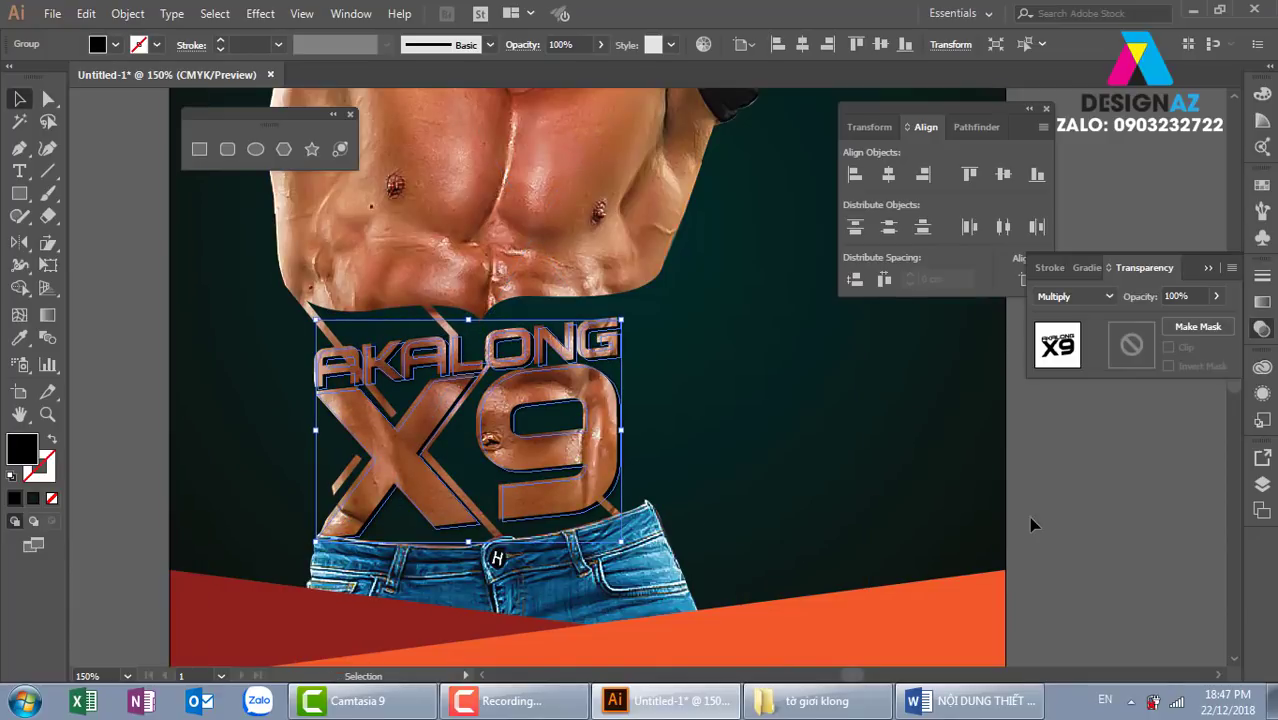
pyautogui.click(1118, 531)
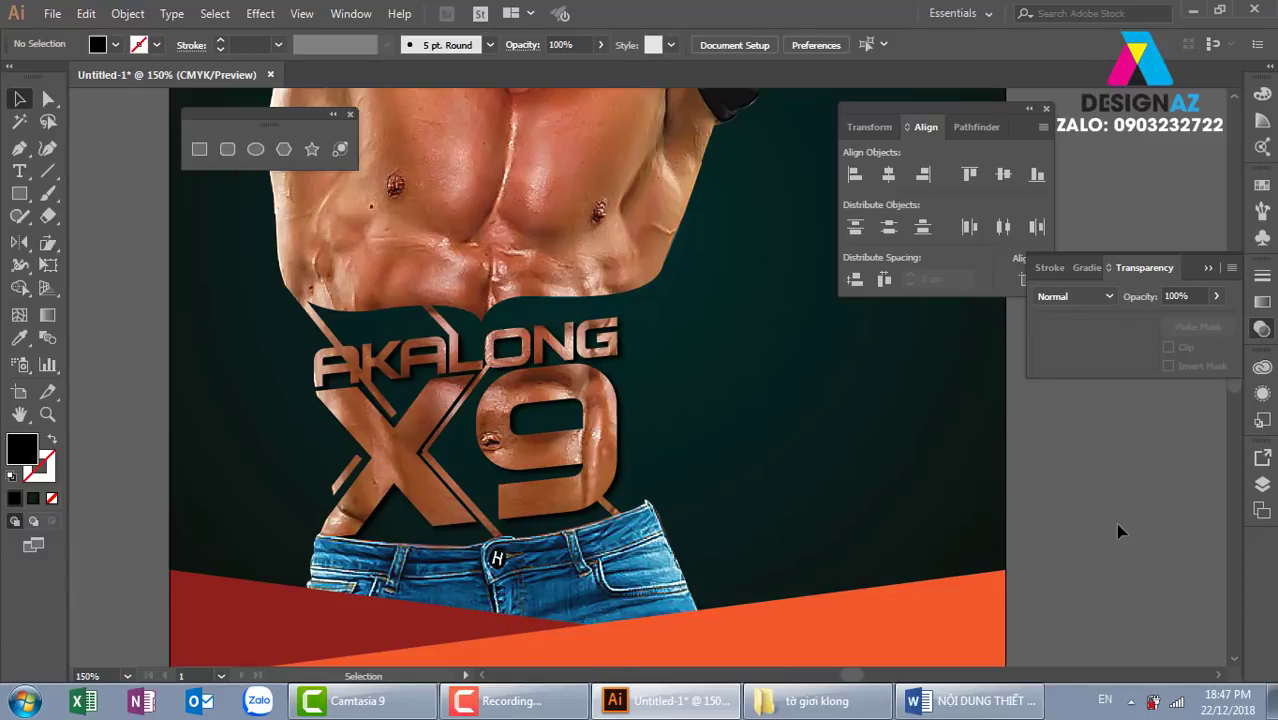
pyautogui.hotkey('ctrl', '0')
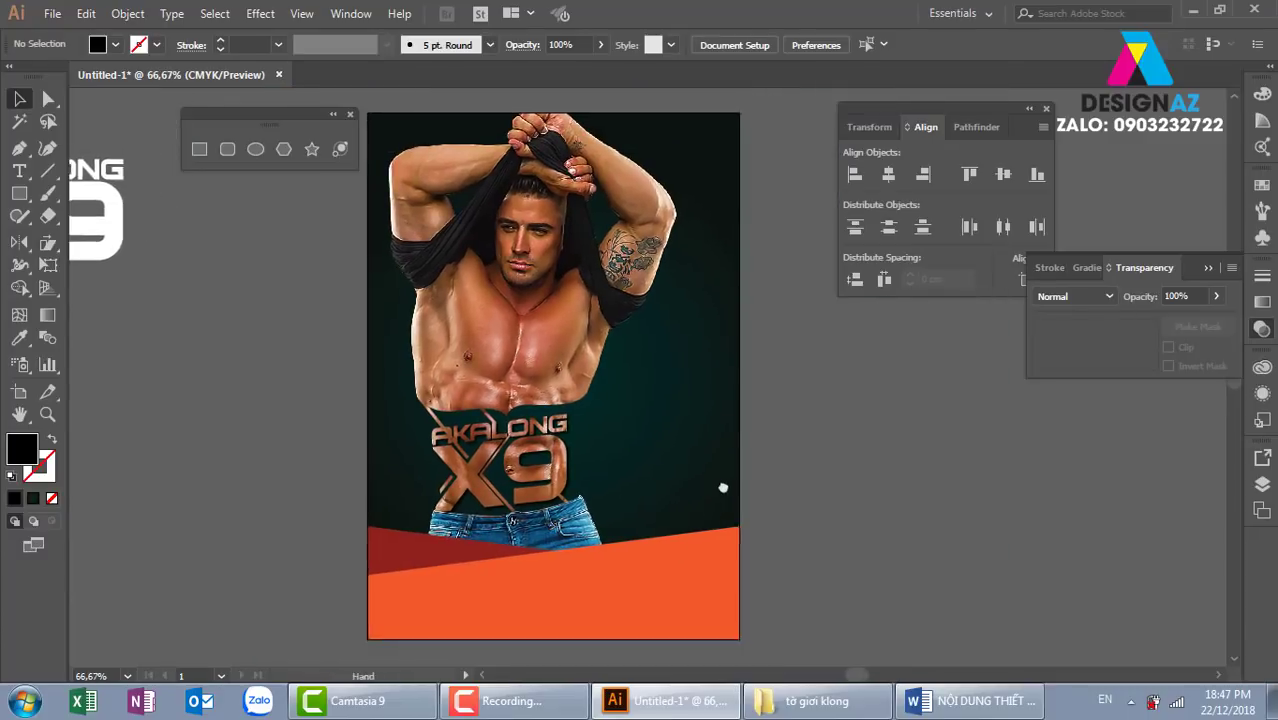
pyautogui.moveTo(722, 487); pyautogui.dragTo(682, 508)
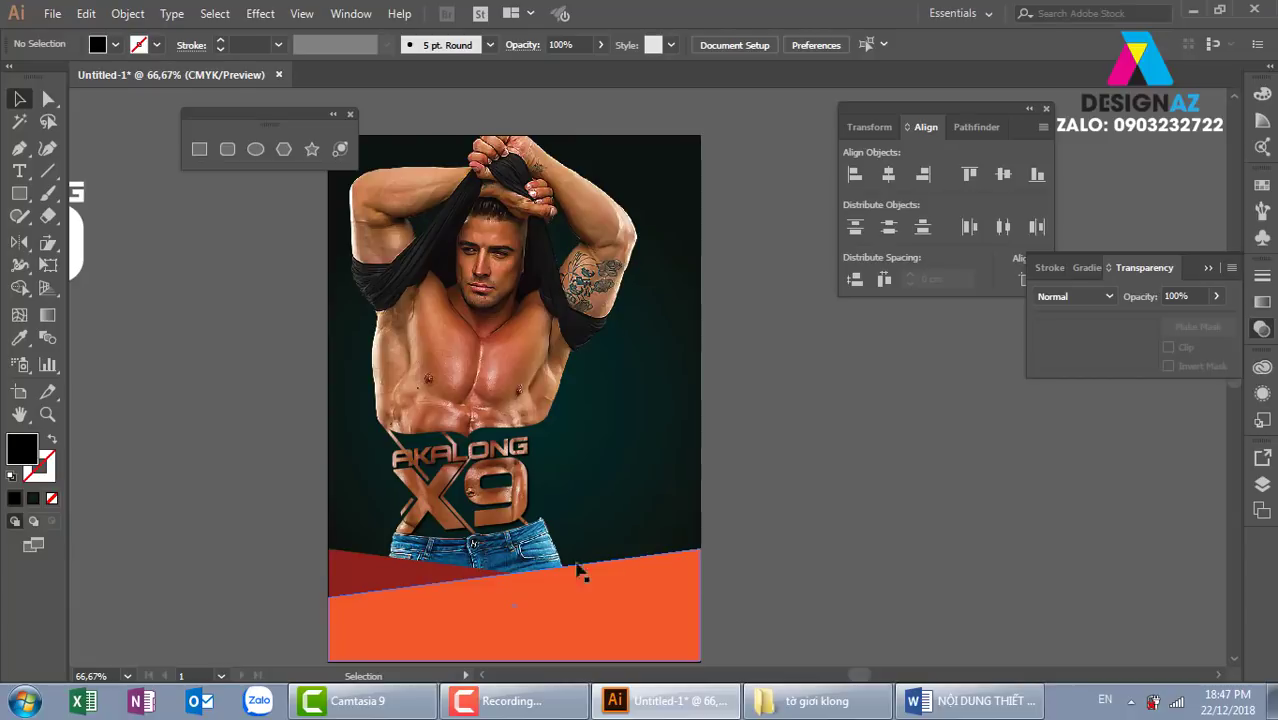
# Step: Copy 'vị cứu tinh của các quý ông' from Phần I of the Word brief, then go back to Illustrator
pyautogui.click(950, 700)
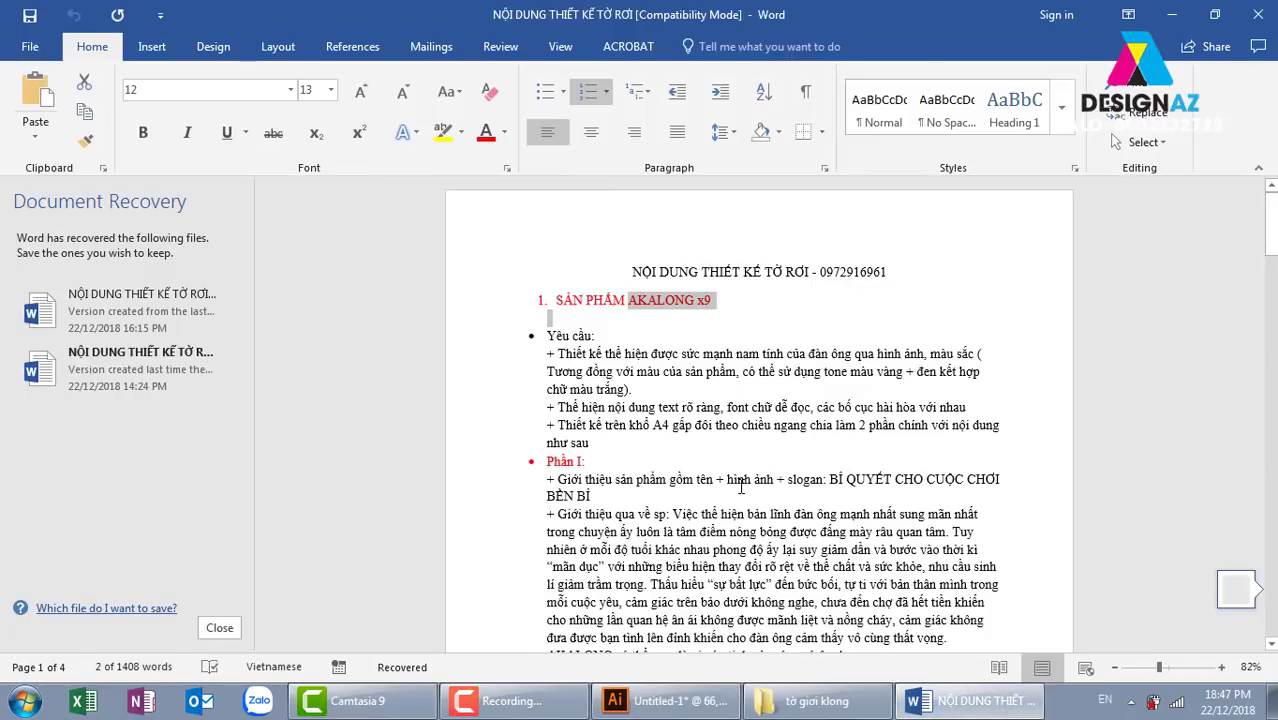
pyautogui.scroll(-2, 741, 487)
pyautogui.scroll(-4, 741, 487)
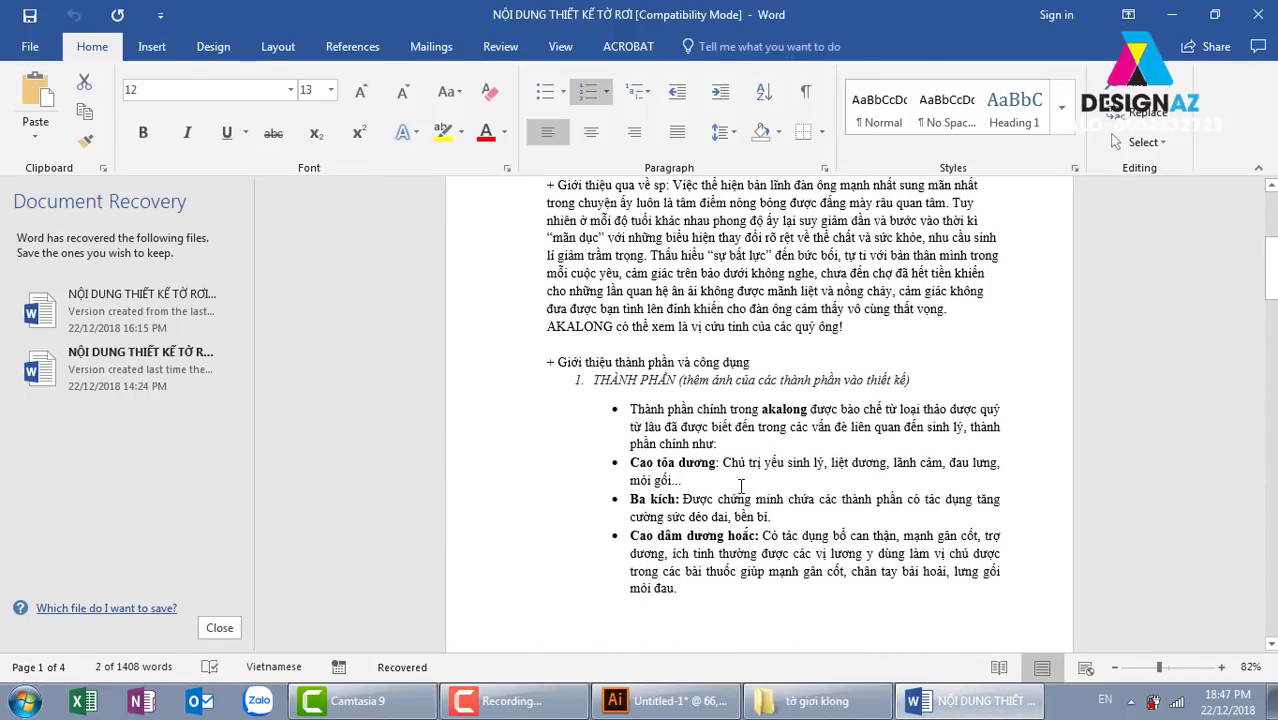
pyautogui.scroll(3, 741, 487)
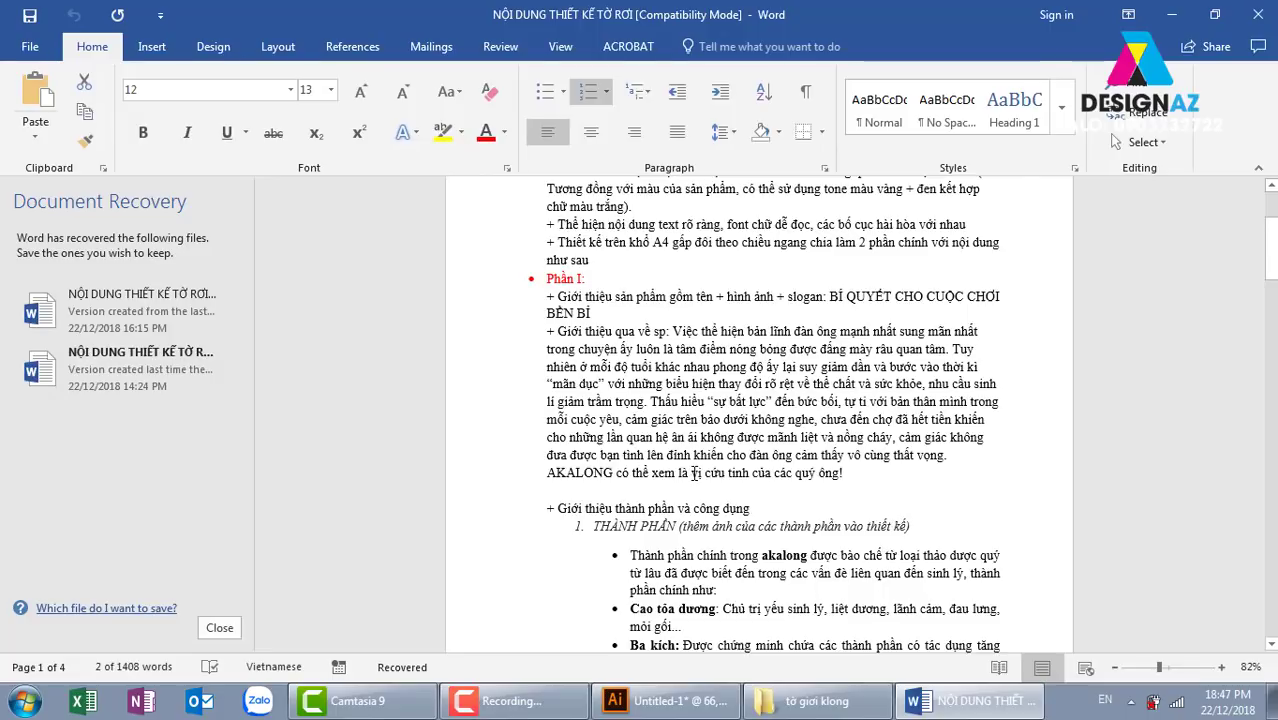
pyautogui.moveTo(692, 474); pyautogui.dragTo(830, 474)
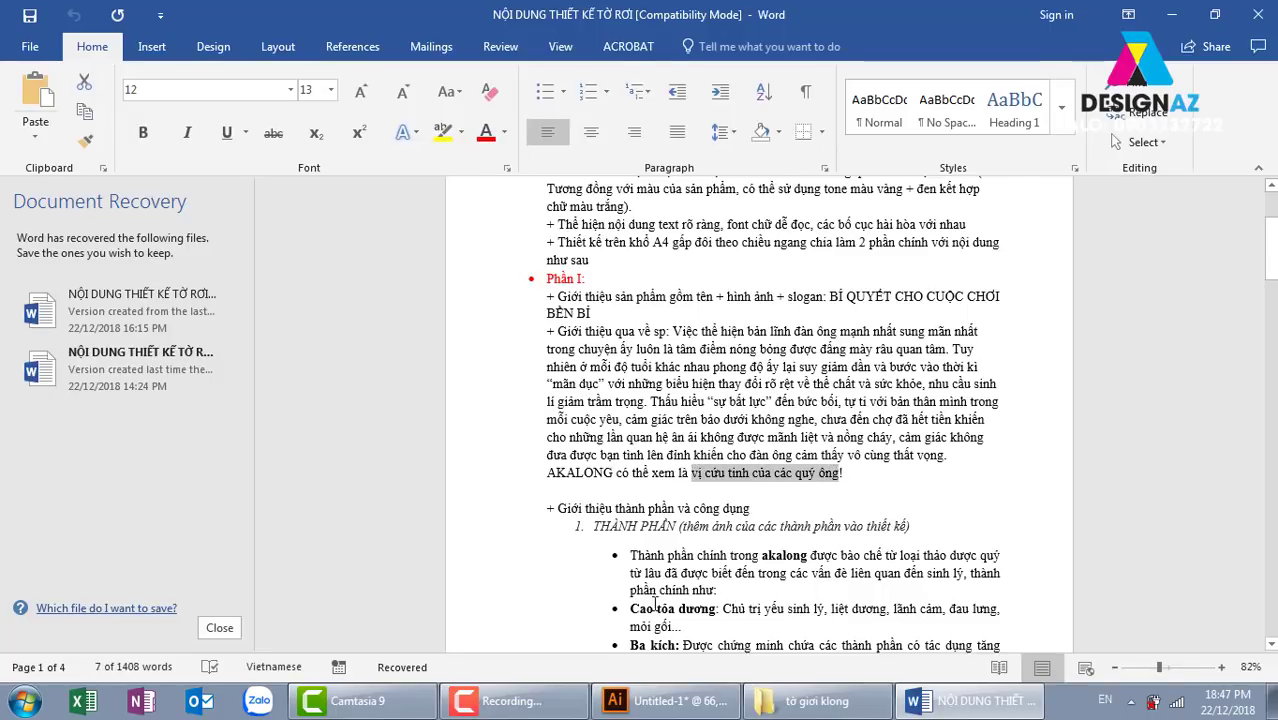
pyautogui.click(665, 700)
# Step: Paste the slogan 'VỊ CỨU TINH CỦA CÁC QUÝ ÔNG' as new text and move it toward the footer
pyautogui.moveTo(257, 460); pyautogui.dragTo(472, 447)
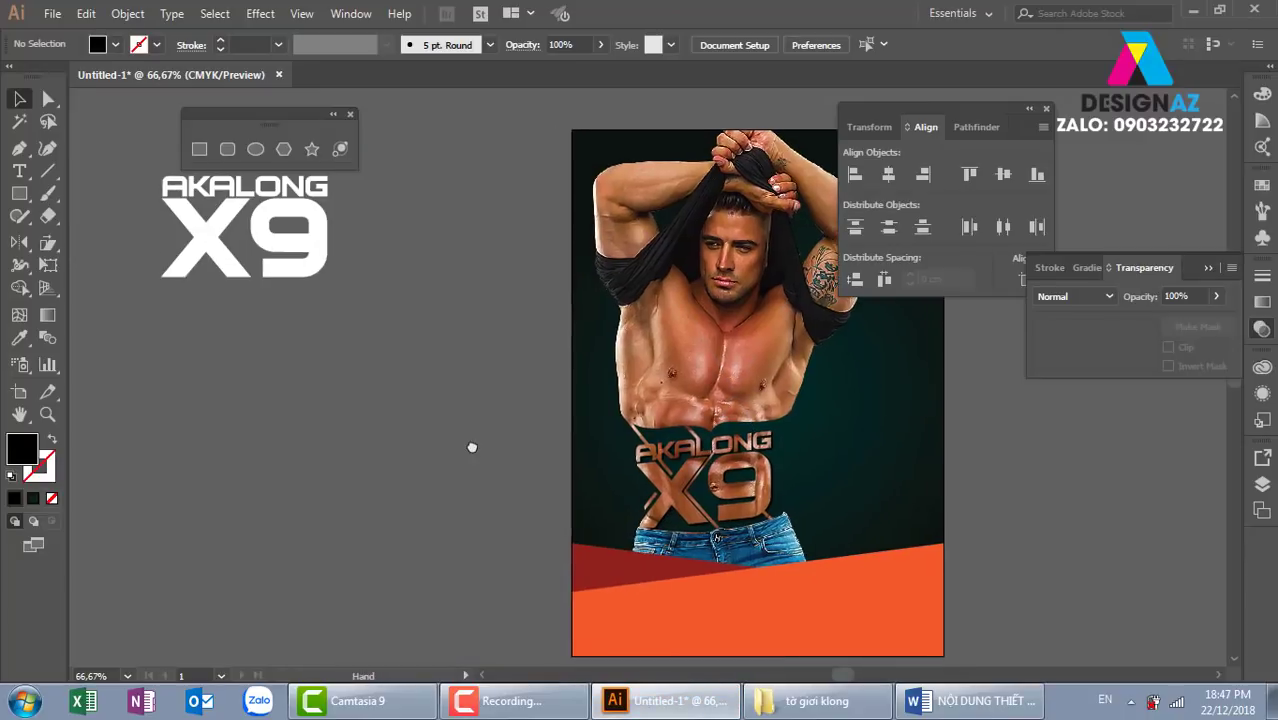
pyautogui.press('t')
pyautogui.click(294, 471)
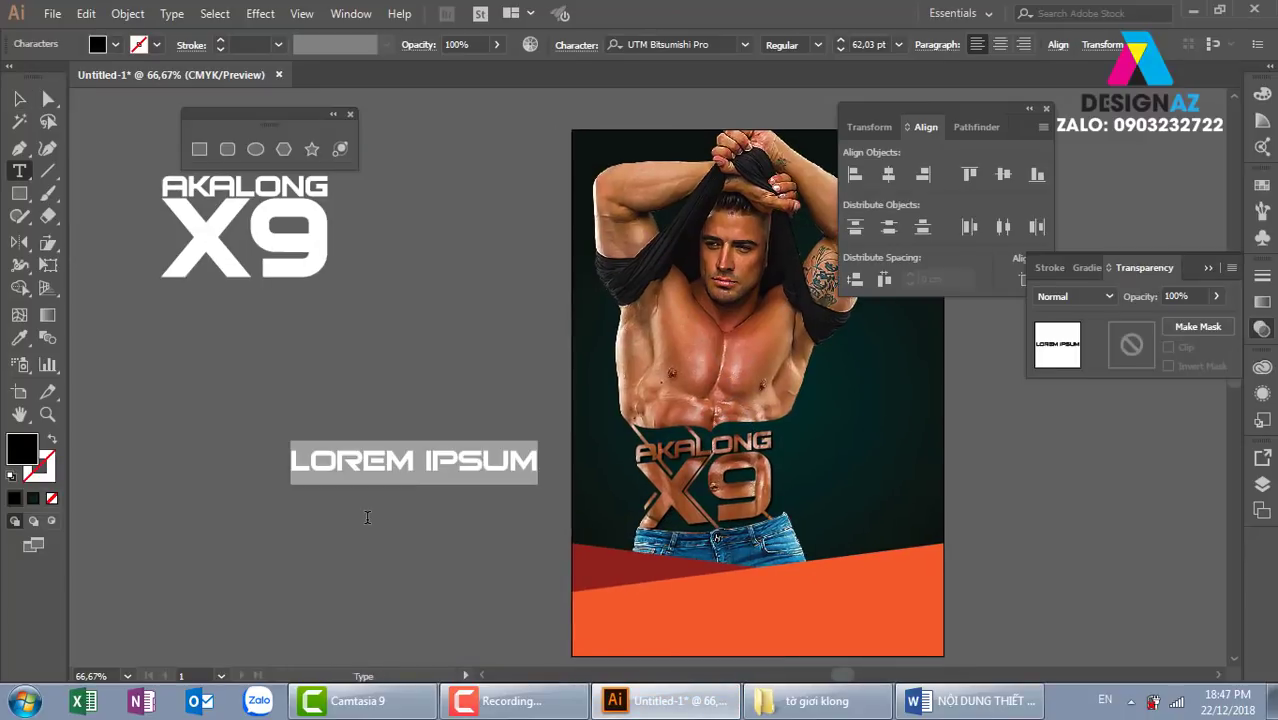
pyautogui.hotkey('ctrl', 'v')
pyautogui.press('Escape')
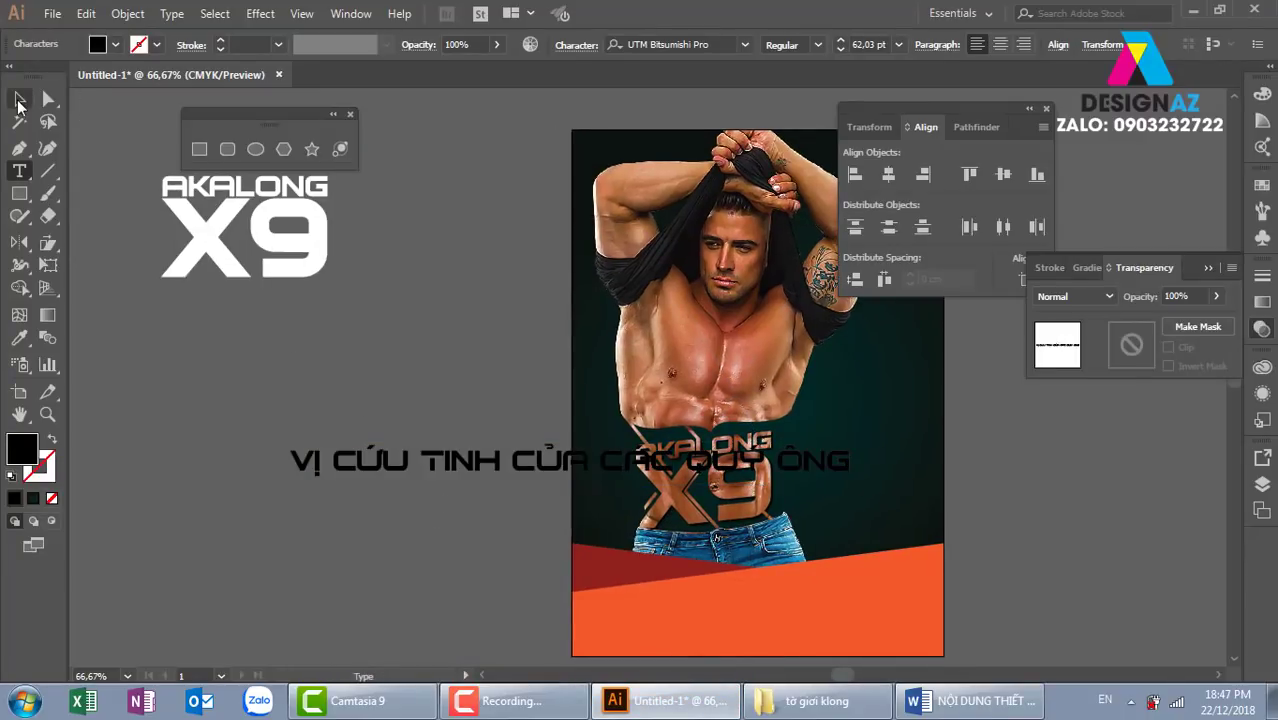
pyautogui.moveTo(469, 489); pyautogui.dragTo(389, 411)
pyautogui.moveTo(673, 403); pyautogui.dragTo(895, 588)
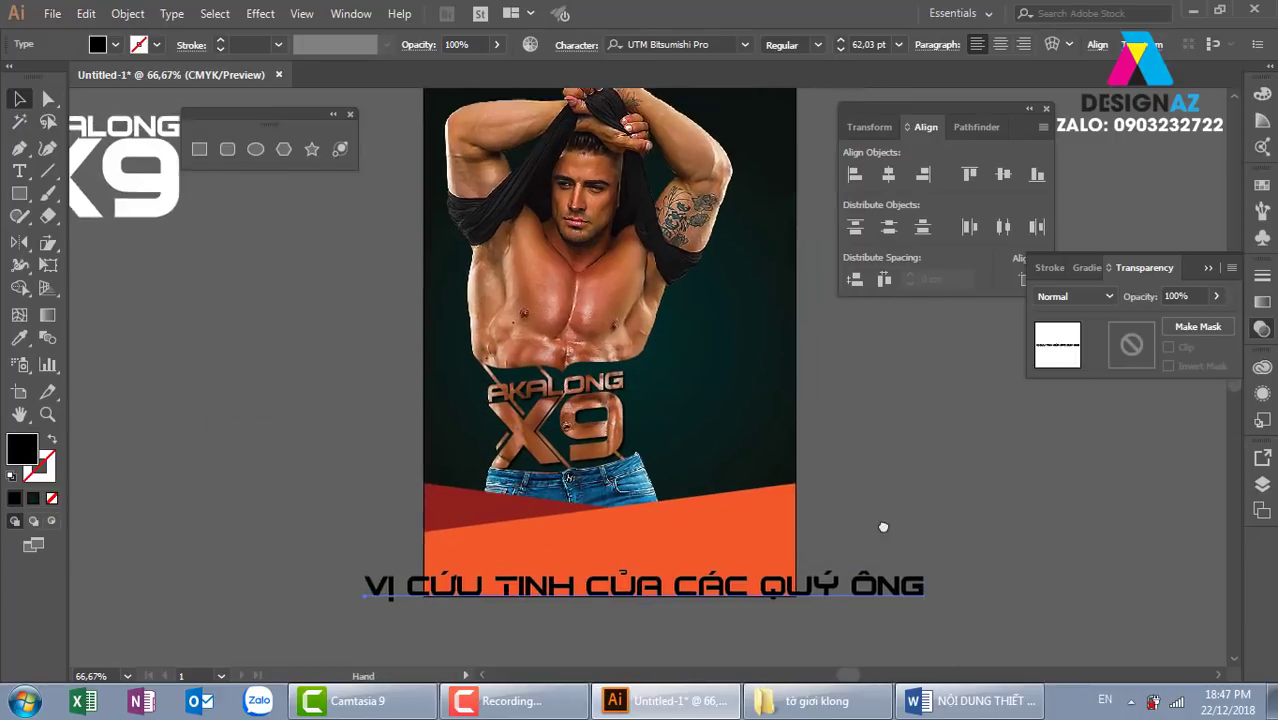
# Step: Reveal the hidden translucent orange stripe overlay
pyautogui.moveTo(967, 511); pyautogui.dragTo(876, 551)
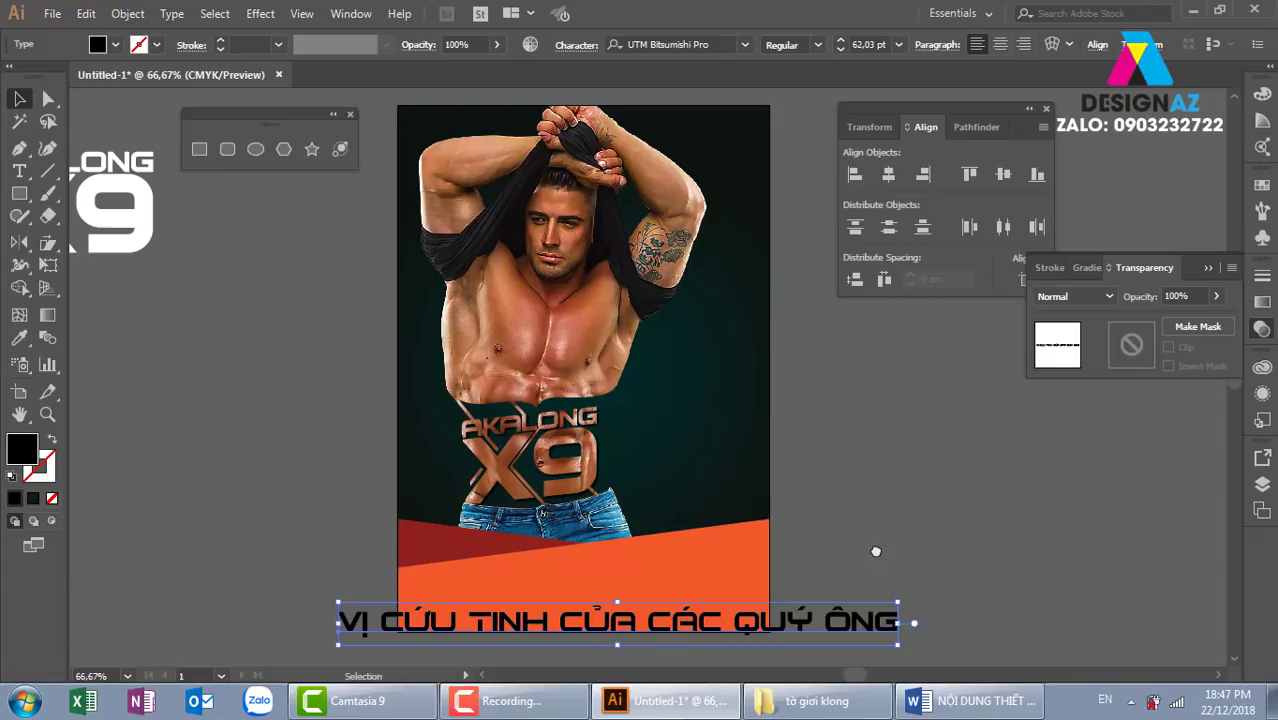
pyautogui.press('a')
pyautogui.hotkey('ctrl', 'f')
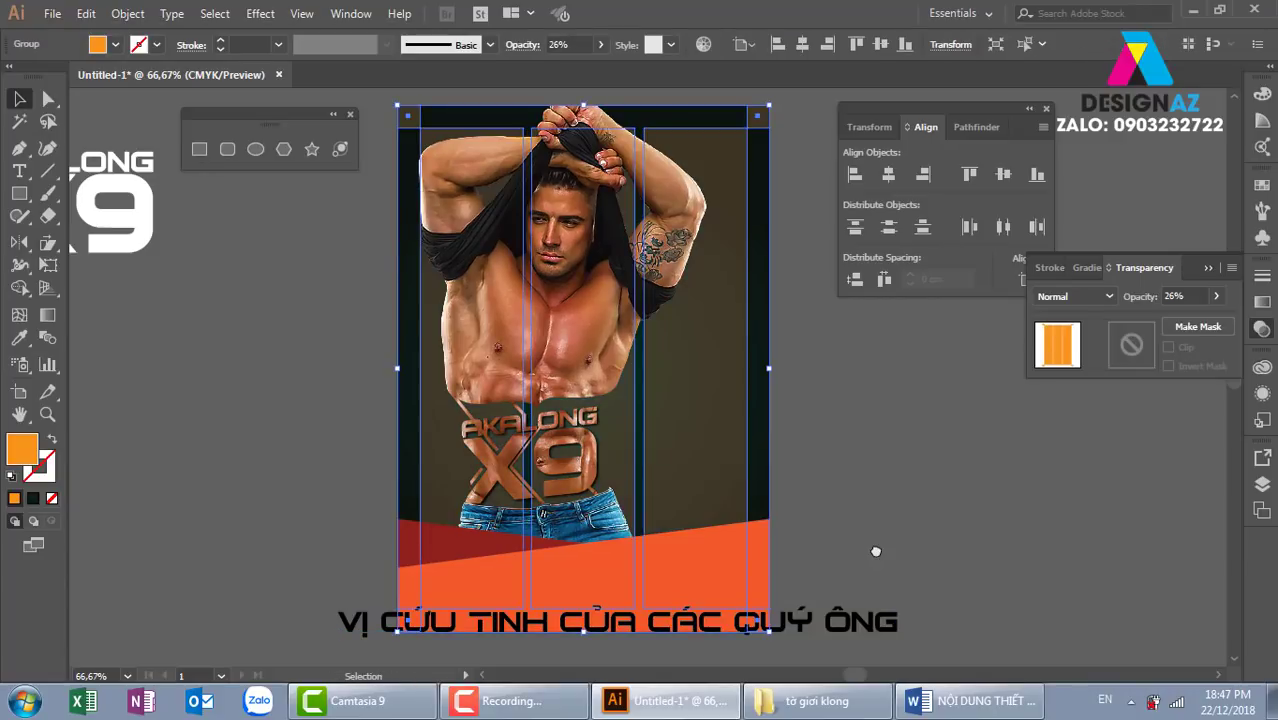
pyautogui.click(935, 592)
# Step: Place the slogan on the orange footer band, shrink it to fit, and make it white
pyautogui.moveTo(855, 620)
pyautogui.mouseDown()
pyautogui.moveTo(937, 523)
pyautogui.moveTo(750, 522)
pyautogui.mouseUp()
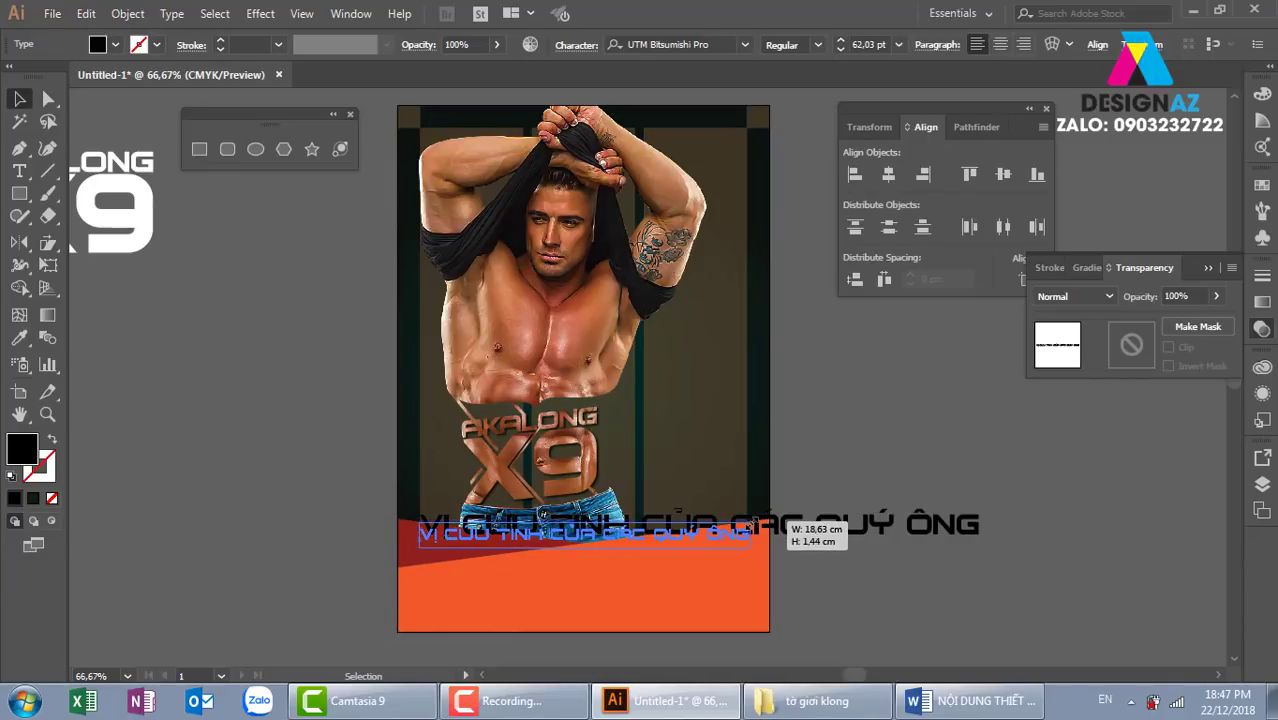
pyautogui.moveTo(686, 534); pyautogui.dragTo(684, 590)
pyautogui.click(1262, 185)
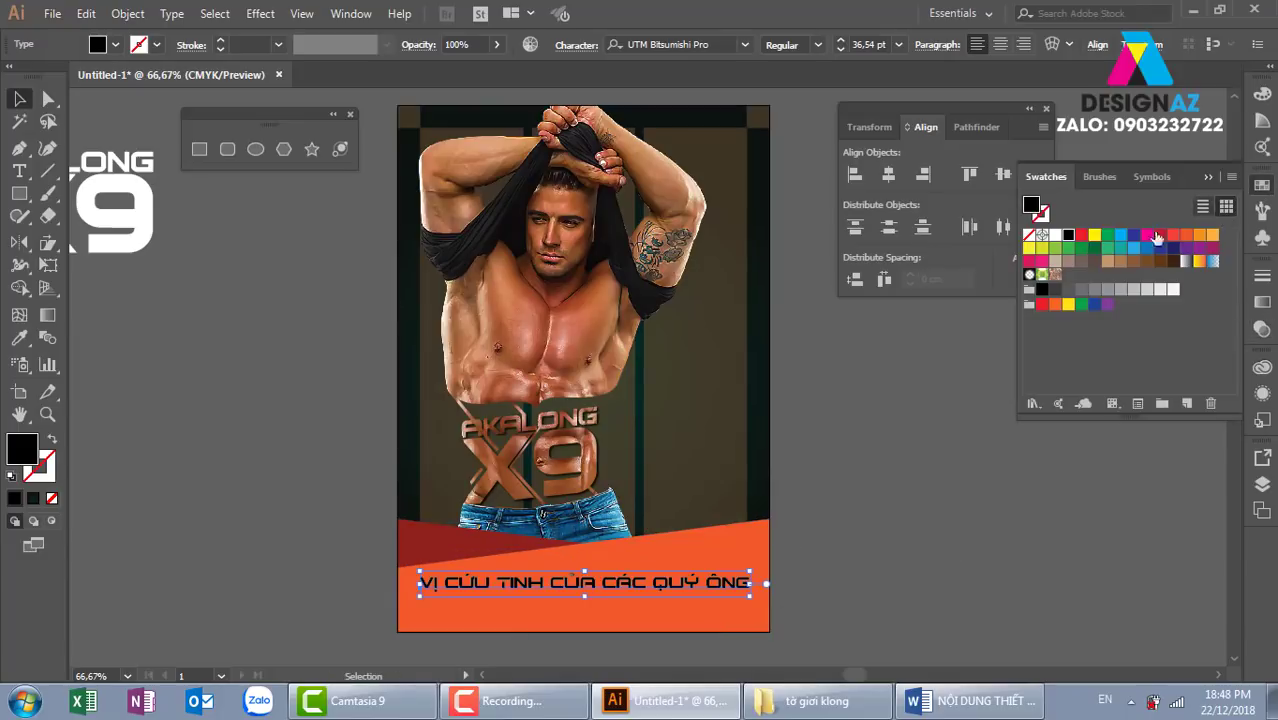
pyautogui.click(1055, 235)
pyautogui.click(877, 596)
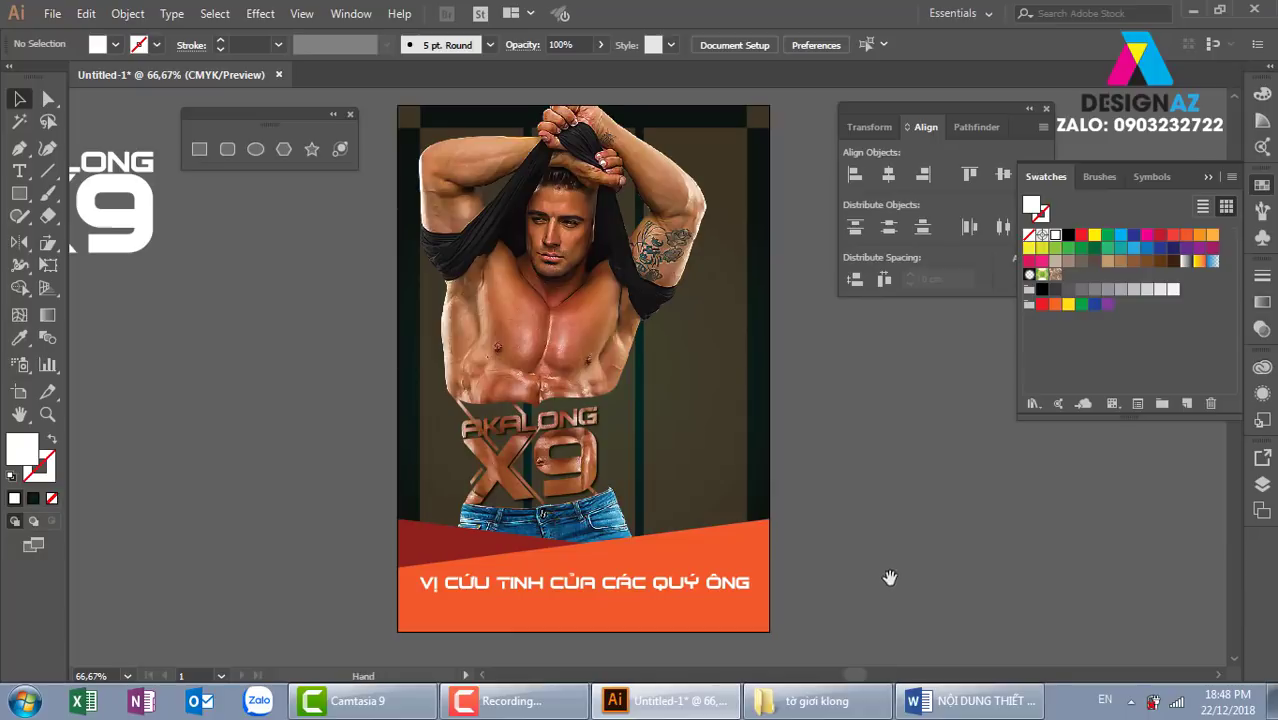
pyautogui.scroll(-1, 867, 548)
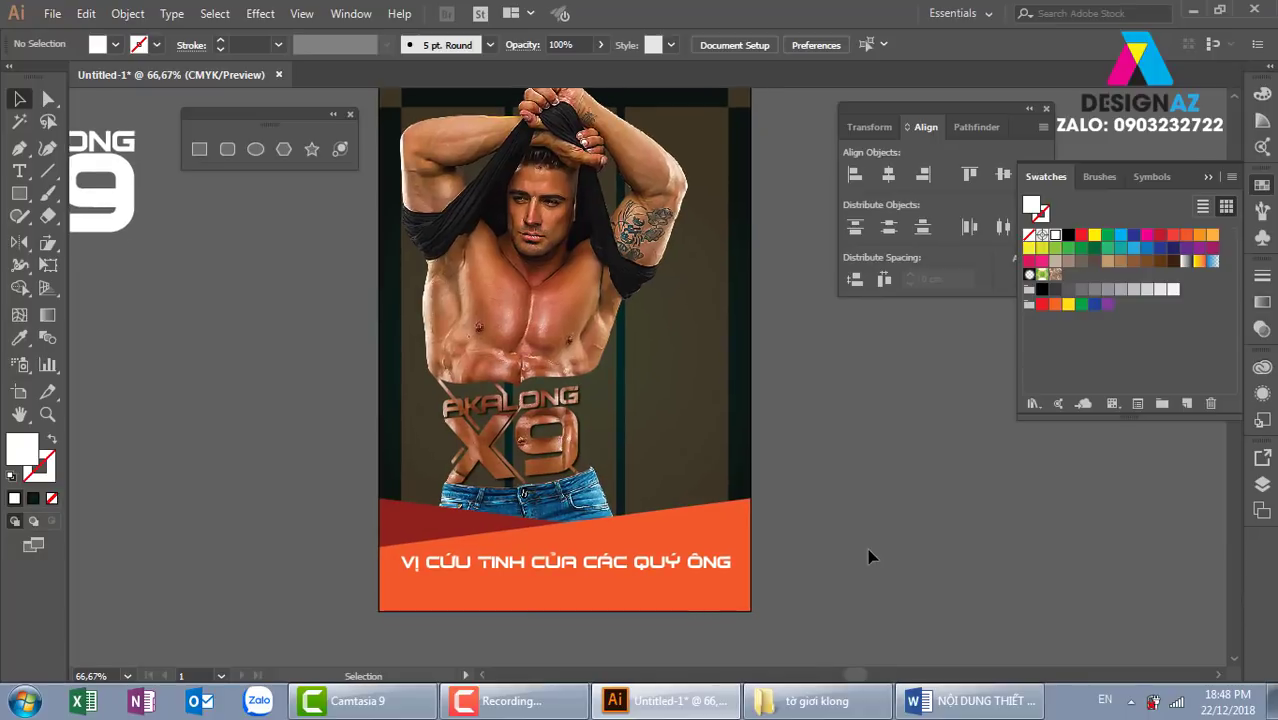
# Step: Copy the 'Sản phẩm AKALONG…' distributor and address lines from page 2 of the Word brief
pyautogui.click(945, 701)
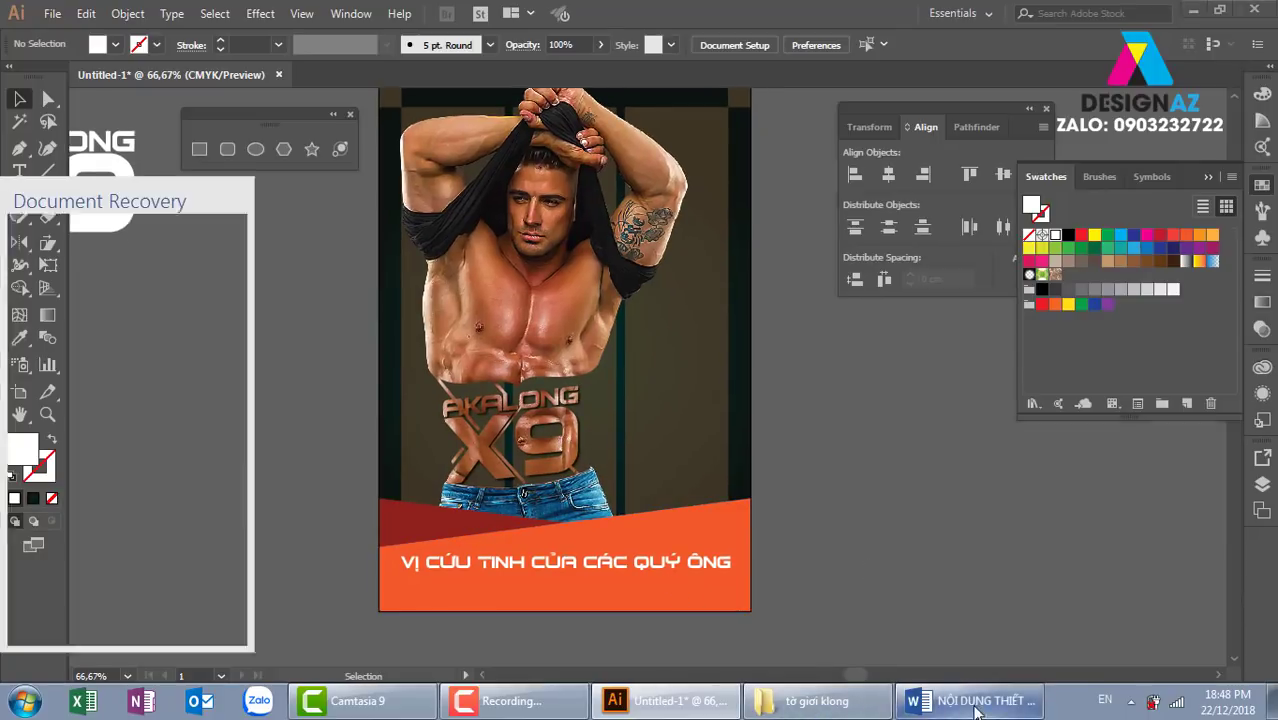
pyautogui.moveTo(1274, 248); pyautogui.dragTo(1272, 385)
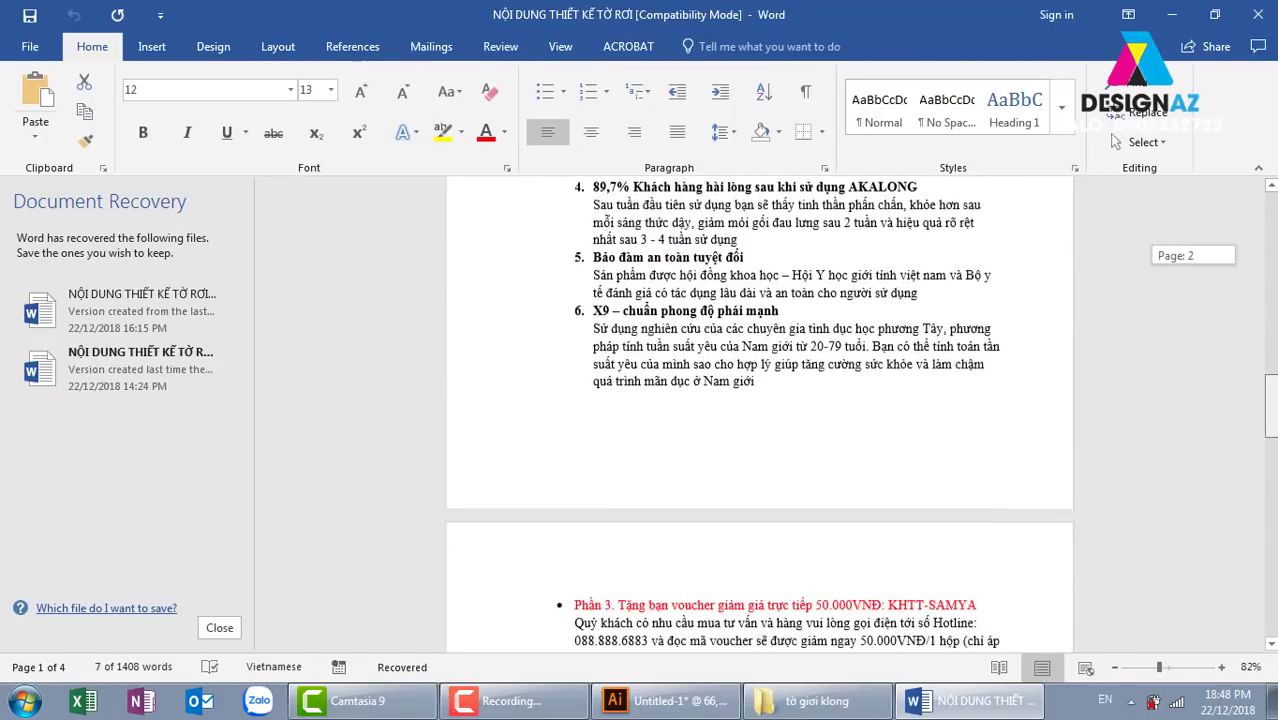
pyautogui.moveTo(1272, 385); pyautogui.dragTo(1272, 435)
pyautogui.click(587, 469)
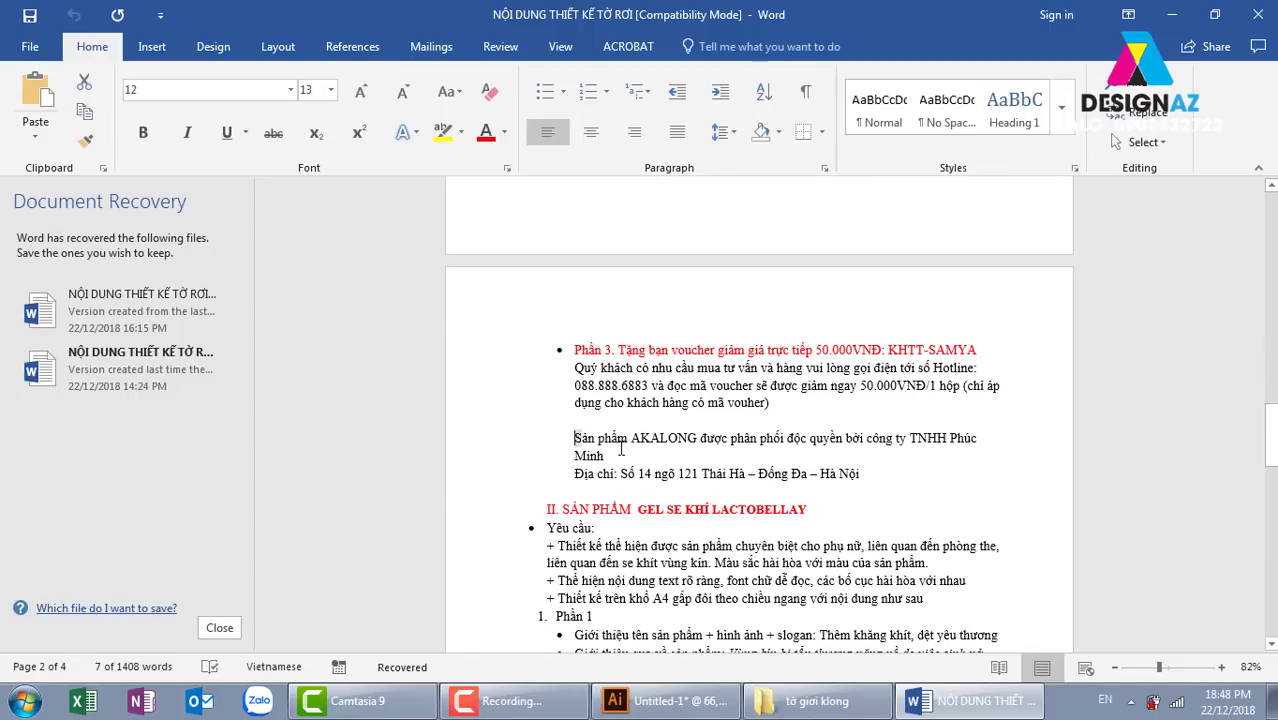
pyautogui.moveTo(620, 449); pyautogui.dragTo(862, 474)
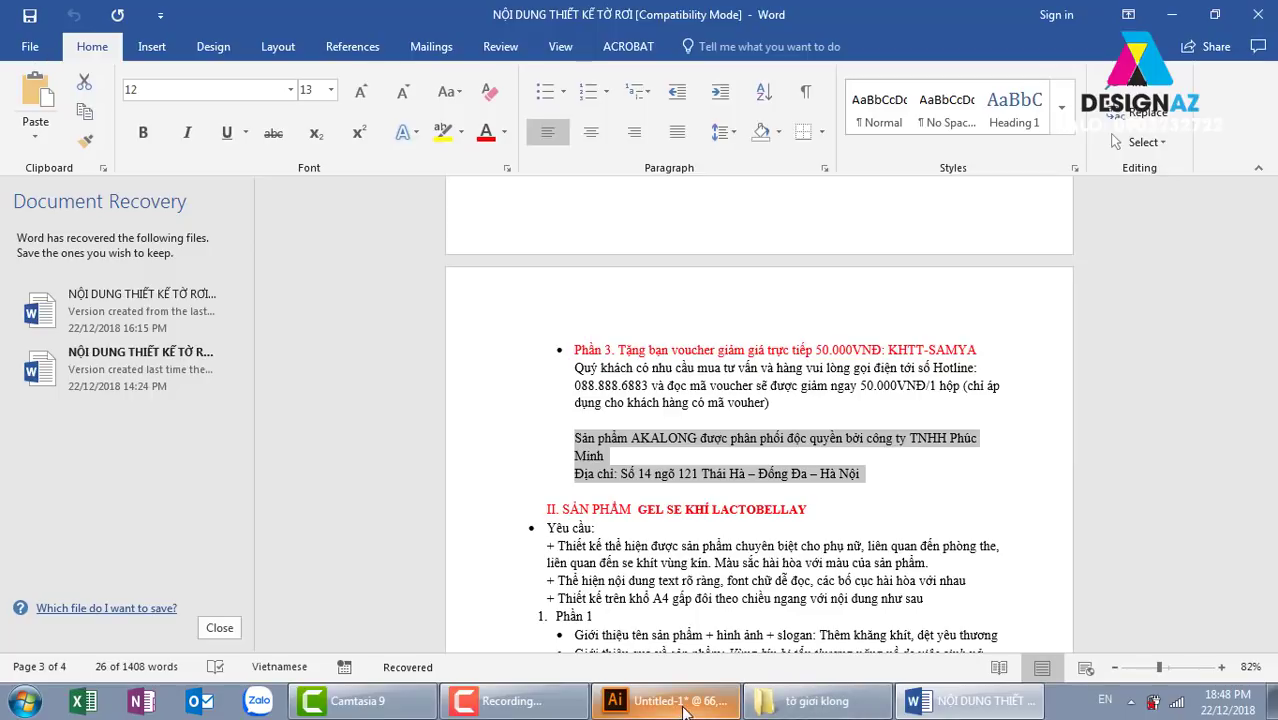
pyautogui.click(660, 701)
# Step: Paste the distributor and address lines as a new text object and move it lower
pyautogui.press('t')
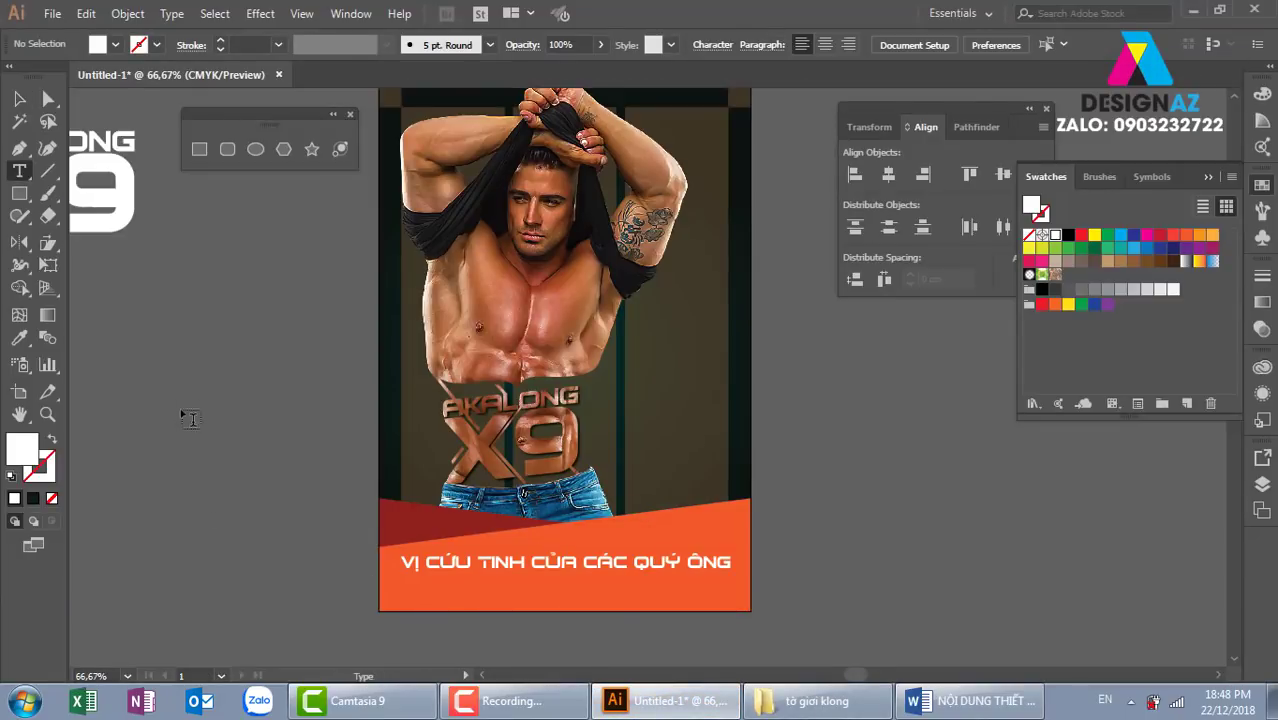
pyautogui.click(178, 395)
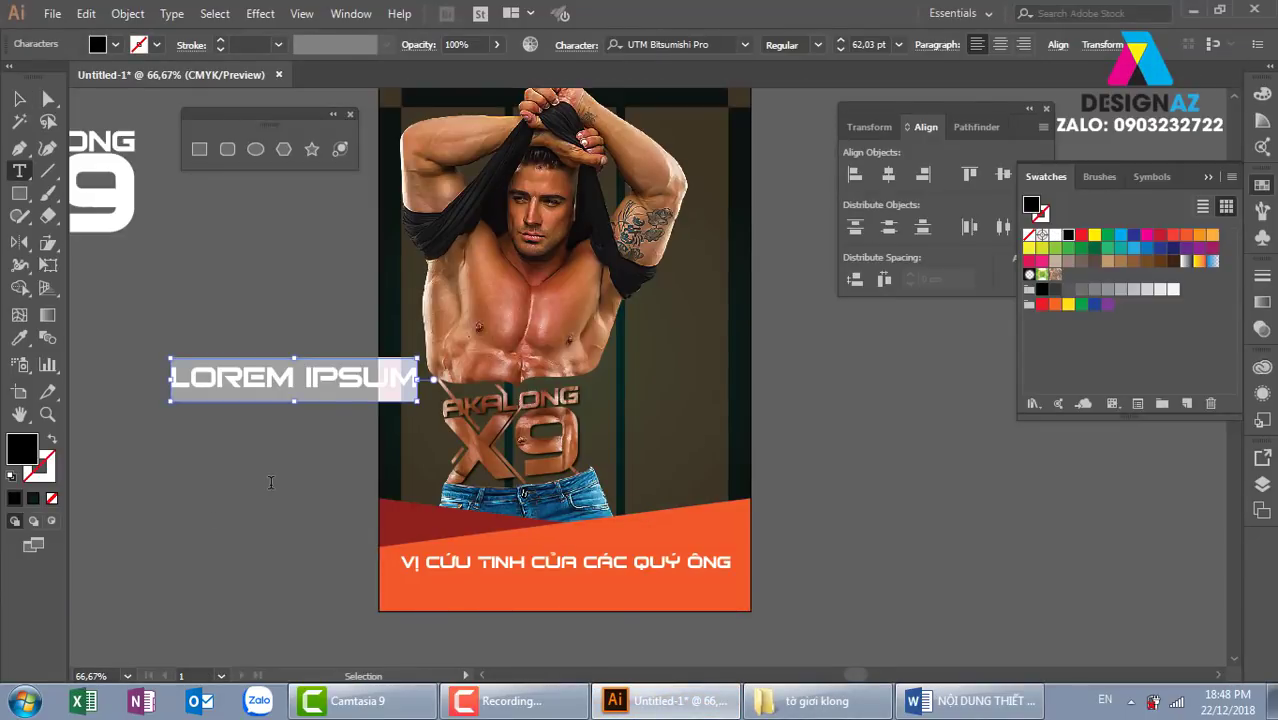
pyautogui.hotkey('ctrl', 'v')
pyautogui.click(19, 98)
pyautogui.moveTo(780, 380); pyautogui.dragTo(786, 576)
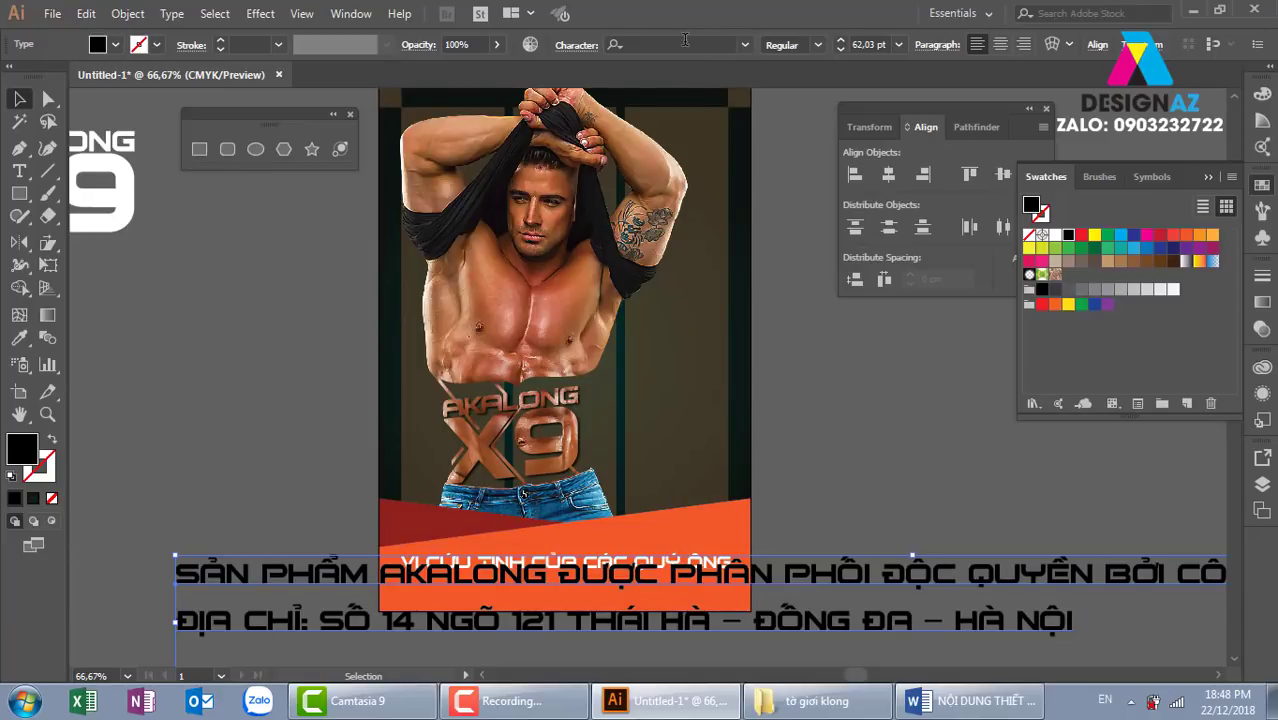
# Step: Set the text to Roboto Condensed at 9 pt and move it into the orange footer
pyautogui.click(685, 40)
pyautogui.write('ro')
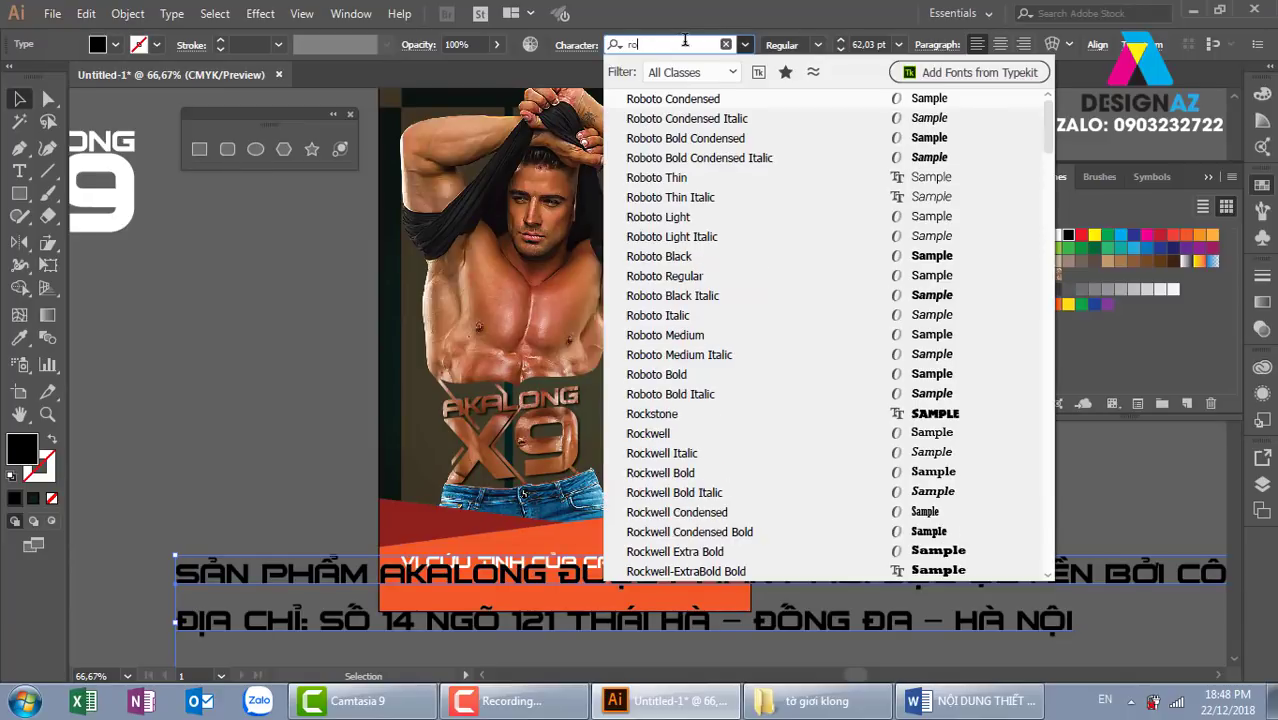
pyautogui.press('Return')
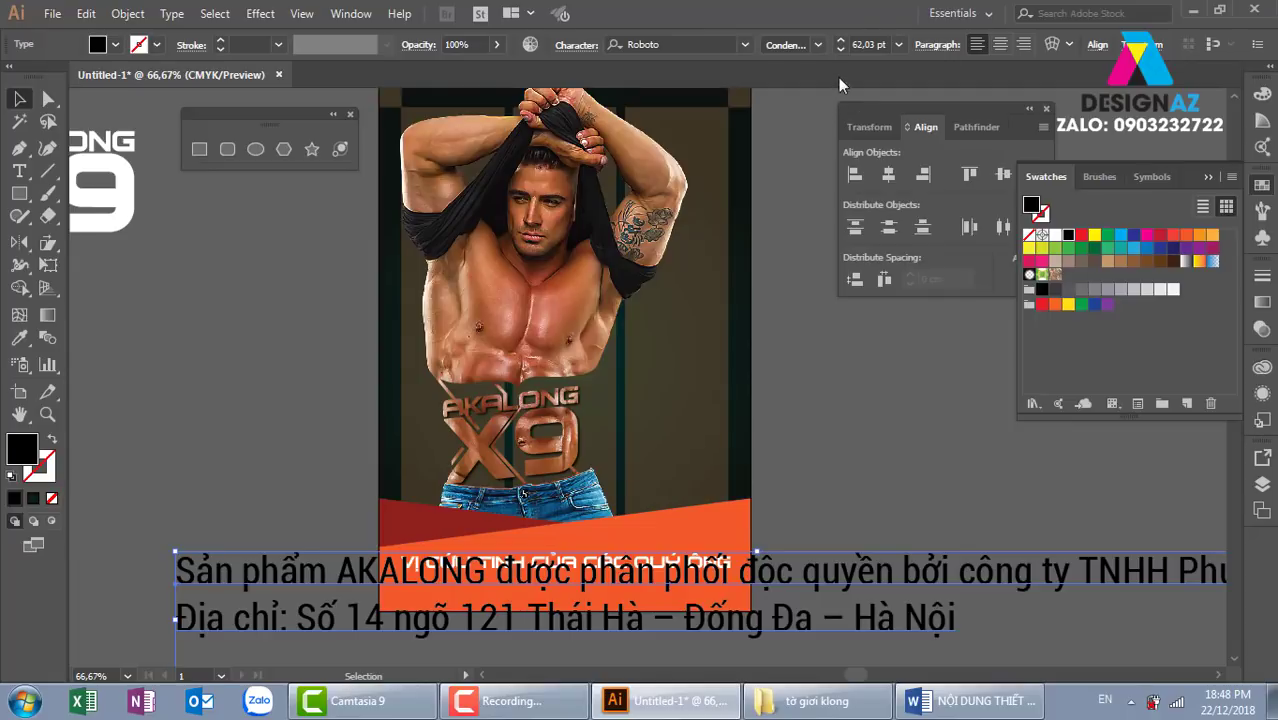
pyautogui.click(901, 44)
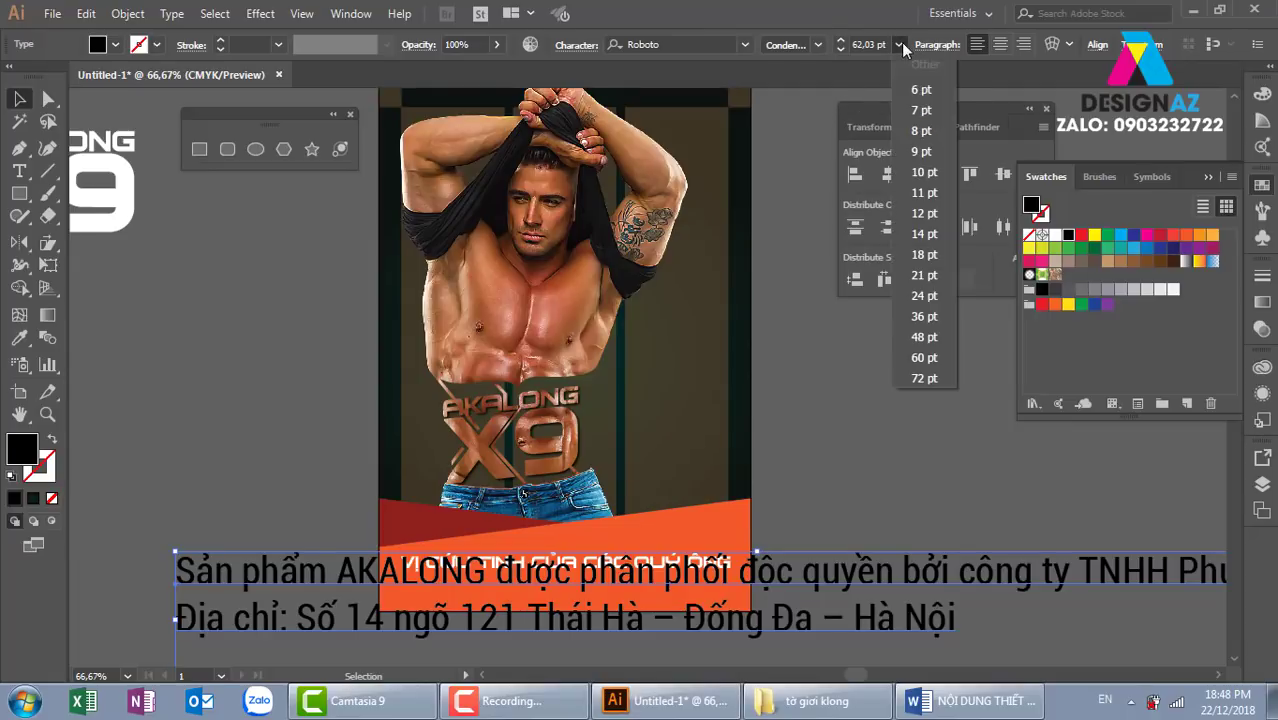
pyautogui.click(921, 163)
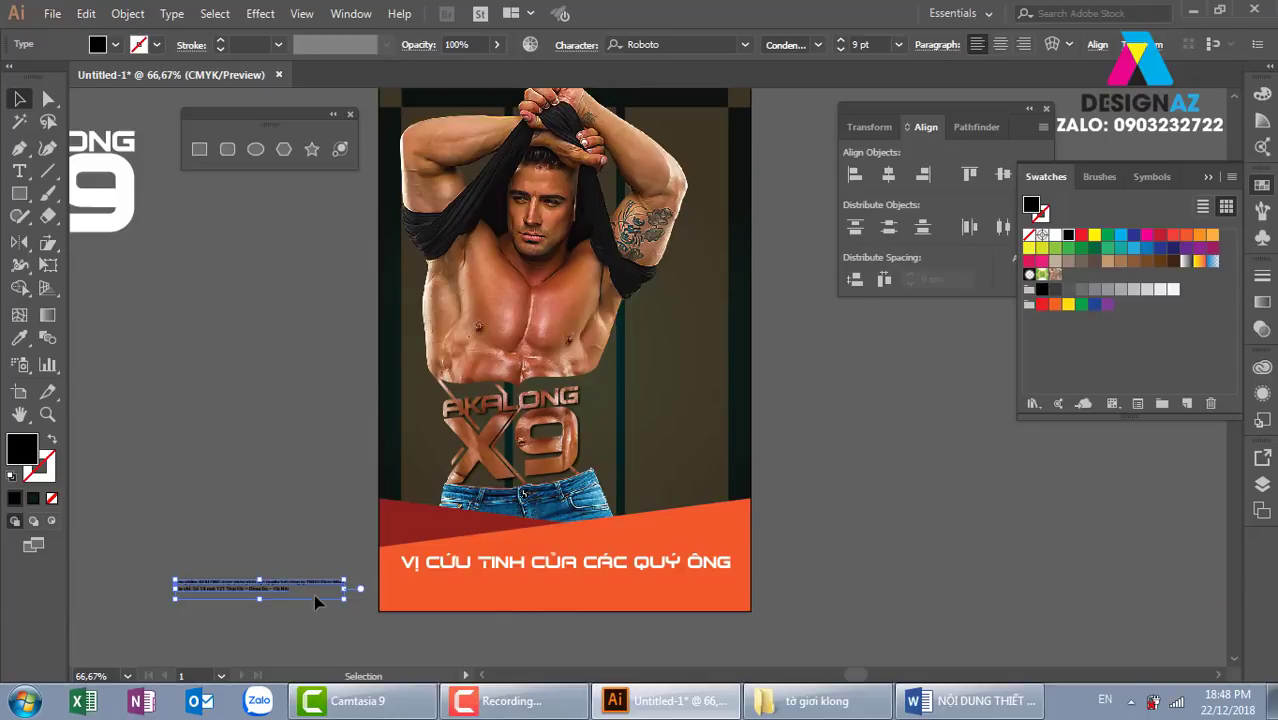
pyautogui.moveTo(312, 590); pyautogui.dragTo(612, 590)
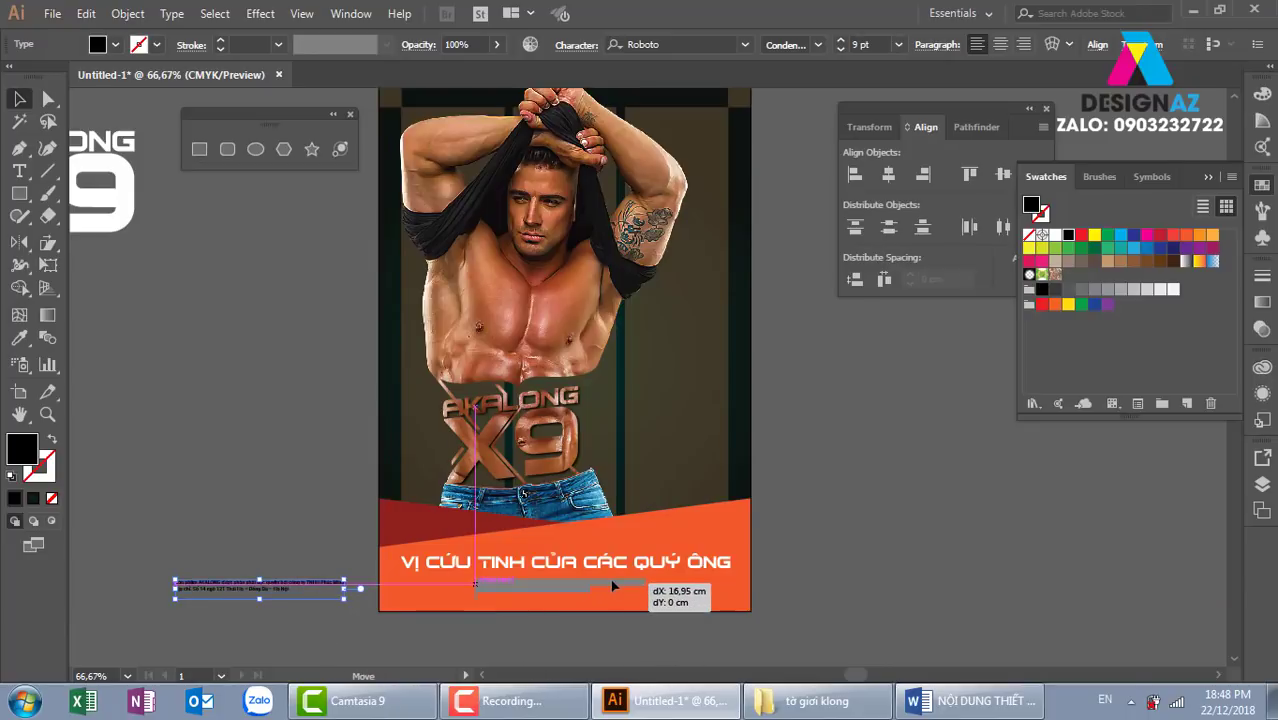
# Step: Make the two-line info text white, 12 pt and centre-aligned
pyautogui.click(768, 590)
pyautogui.press('z')
pyautogui.moveTo(850, 580); pyautogui.dragTo(900, 580)
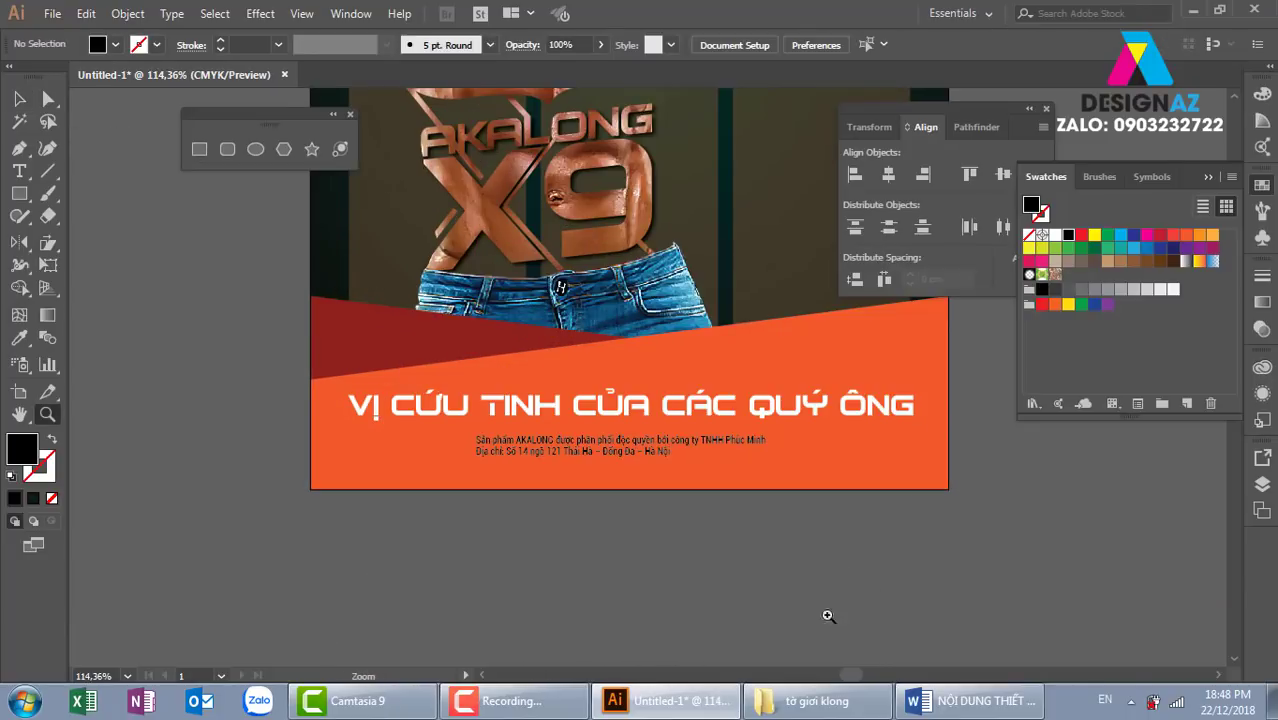
pyautogui.moveTo(581, 584); pyautogui.dragTo(631, 552)
pyautogui.press('v')
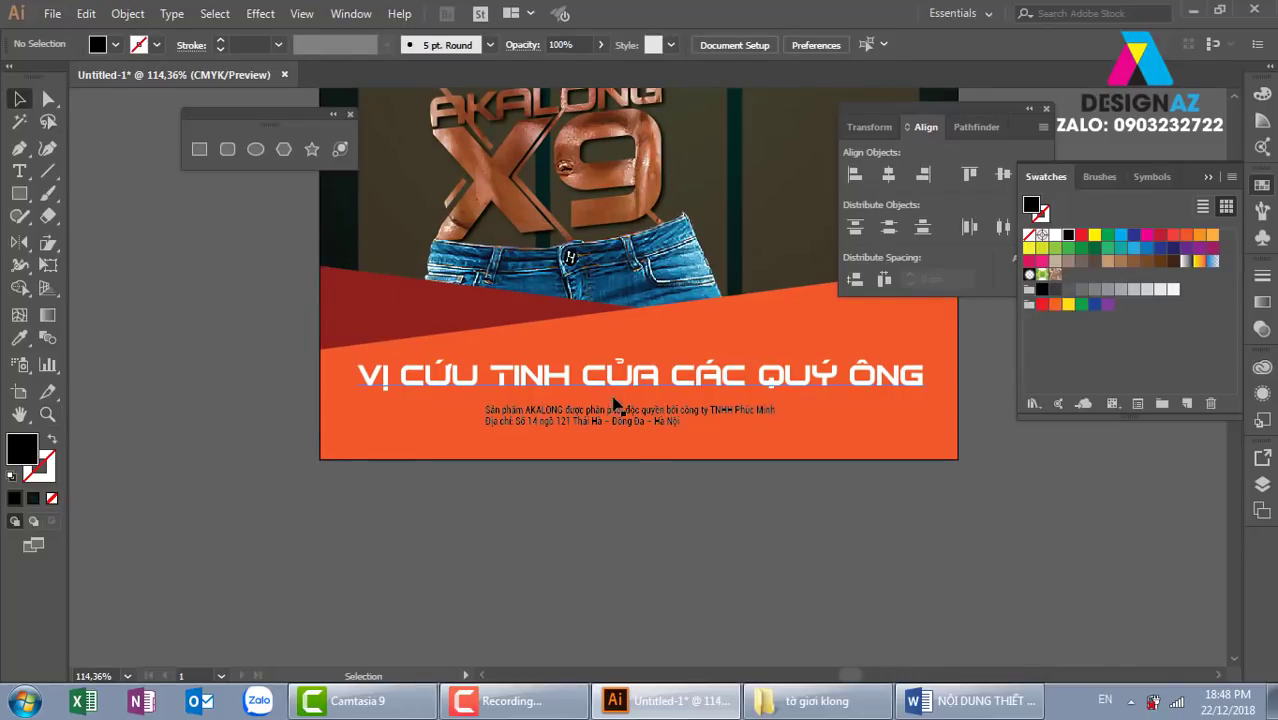
pyautogui.click(622, 418)
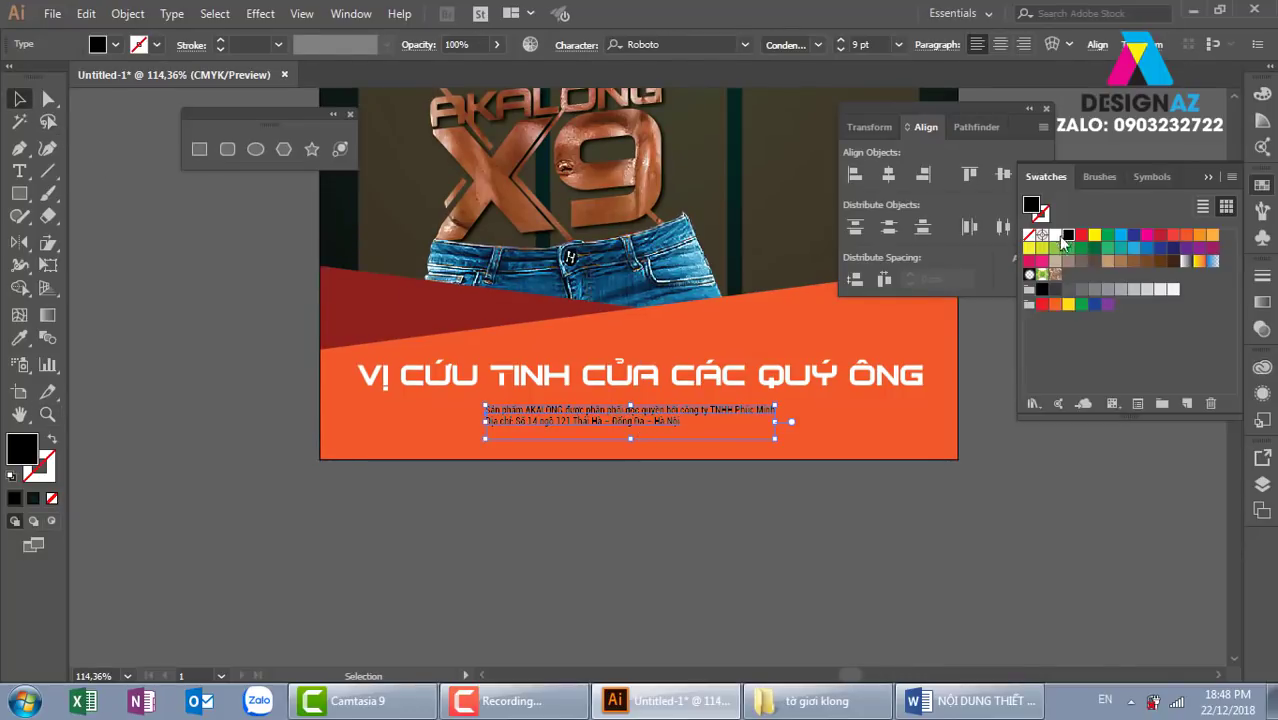
pyautogui.click(1058, 236)
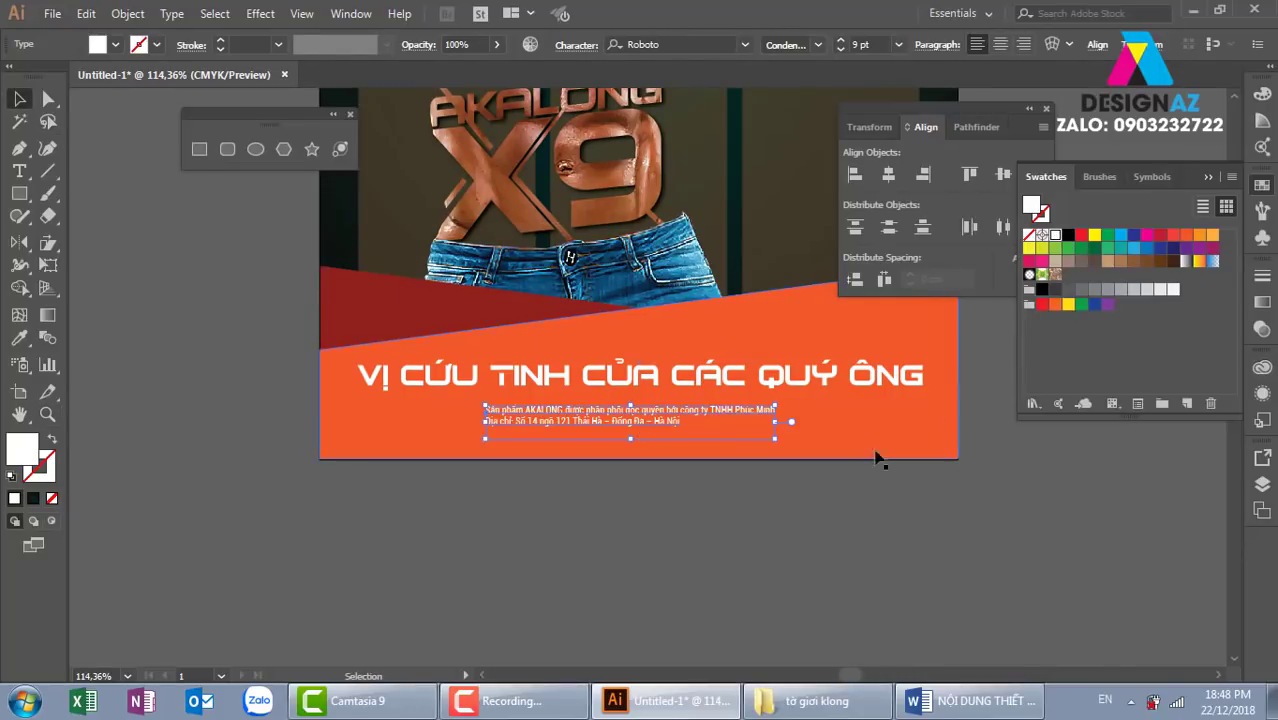
pyautogui.click(898, 44)
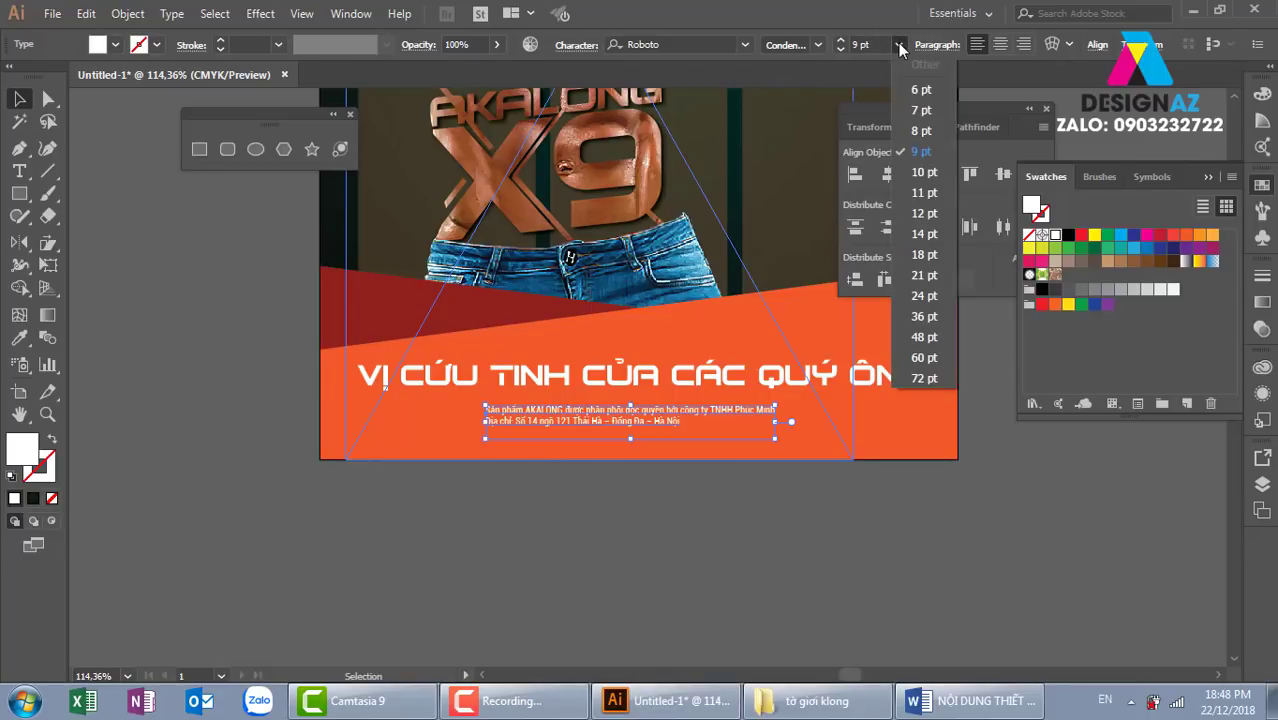
pyautogui.click(925, 213)
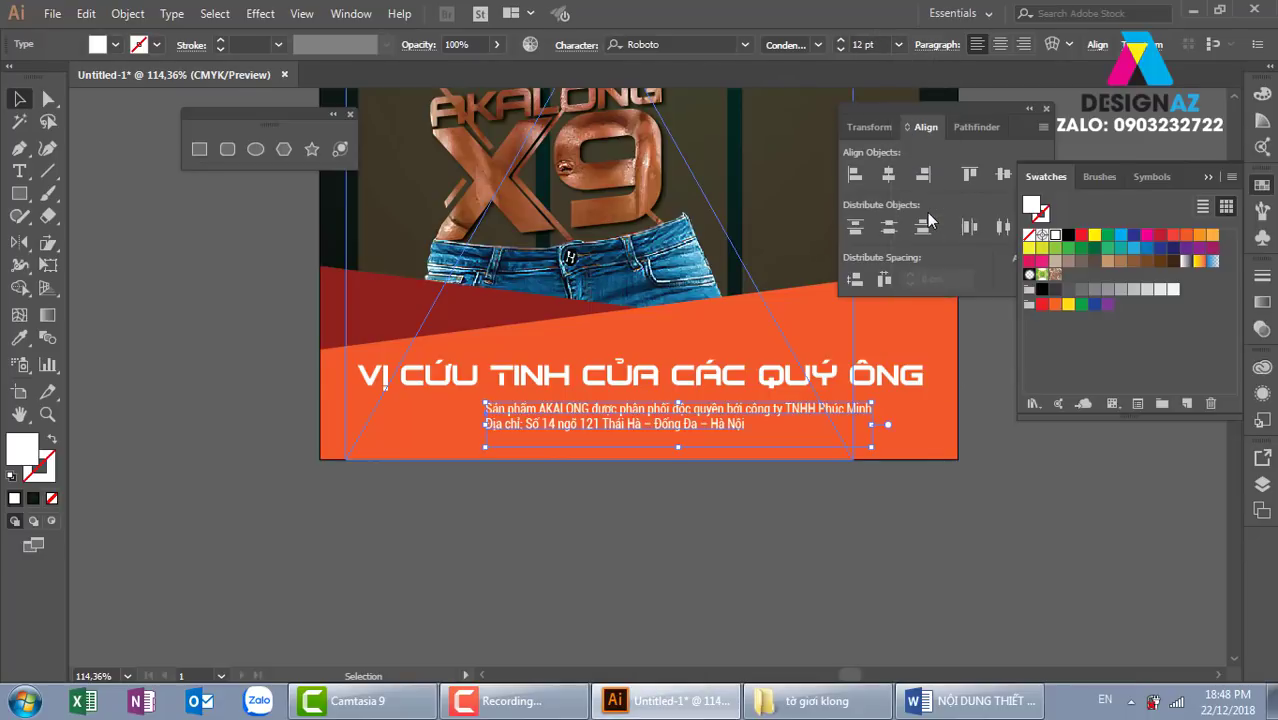
pyautogui.click(1000, 44)
# Step: Centre the info text horizontally on the orange footer shape, then zoom out to the whole poster
pyautogui.click(625, 480)
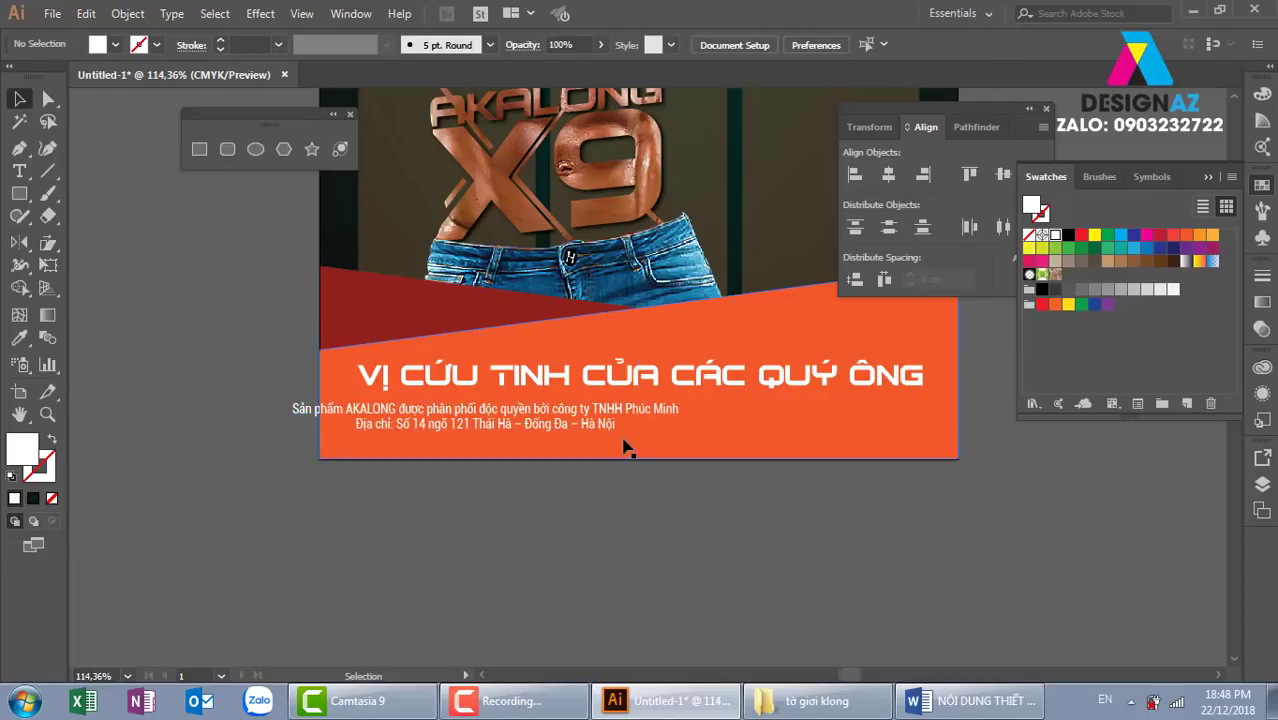
pyautogui.click(612, 420)
pyautogui.keyDown('shift'); pyautogui.click(855, 438); pyautogui.keyUp('shift')
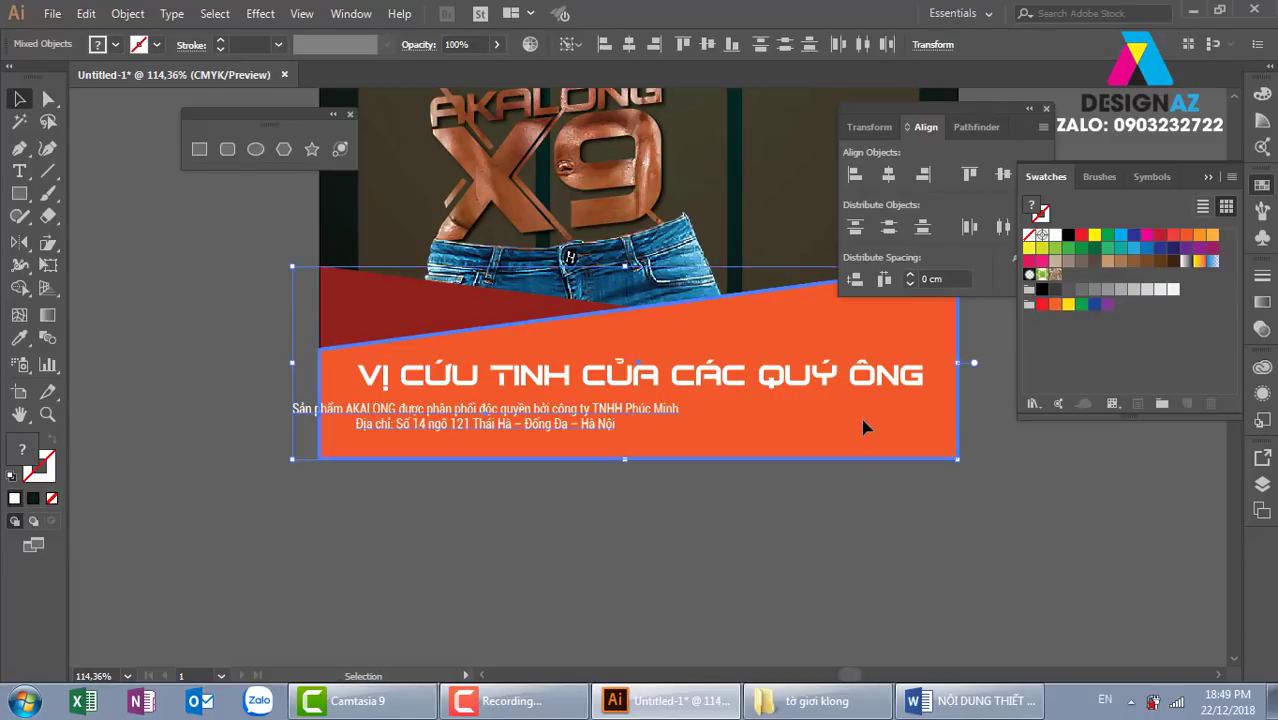
pyautogui.click(891, 176)
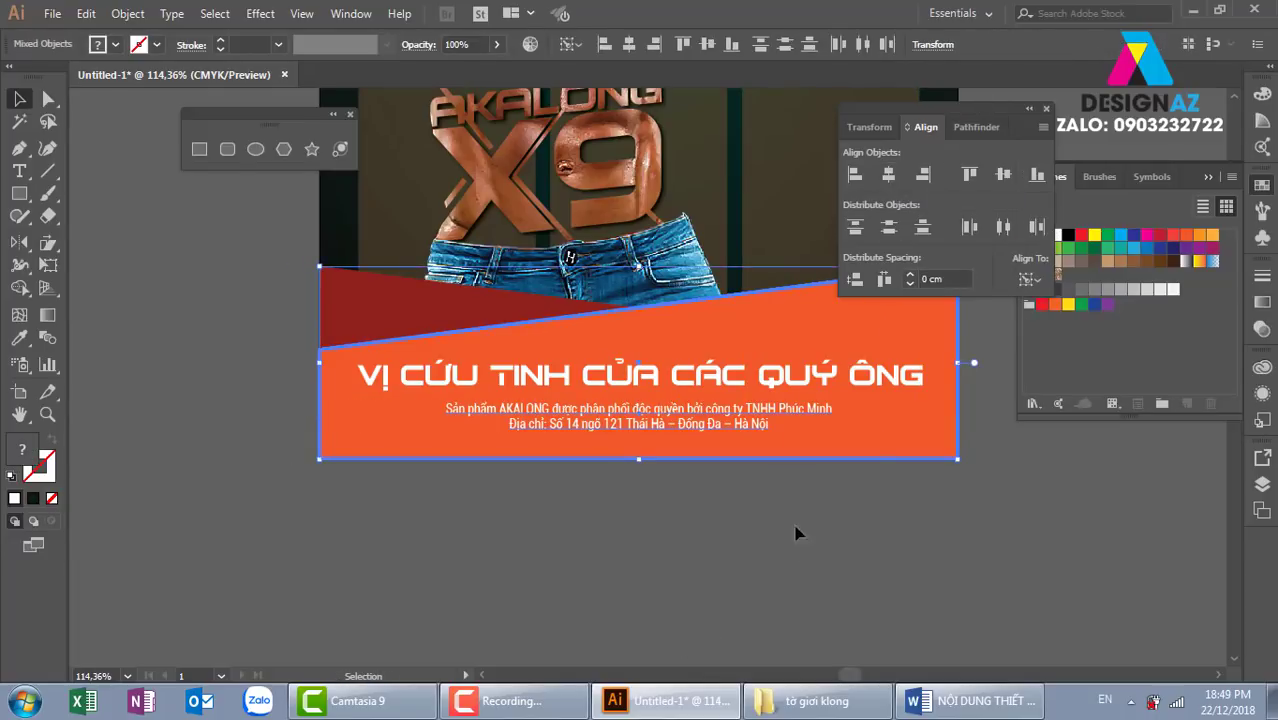
pyautogui.click(805, 558)
pyautogui.moveTo(866, 560); pyautogui.dragTo(751, 578)
pyautogui.hotkey('ctrl', '-')
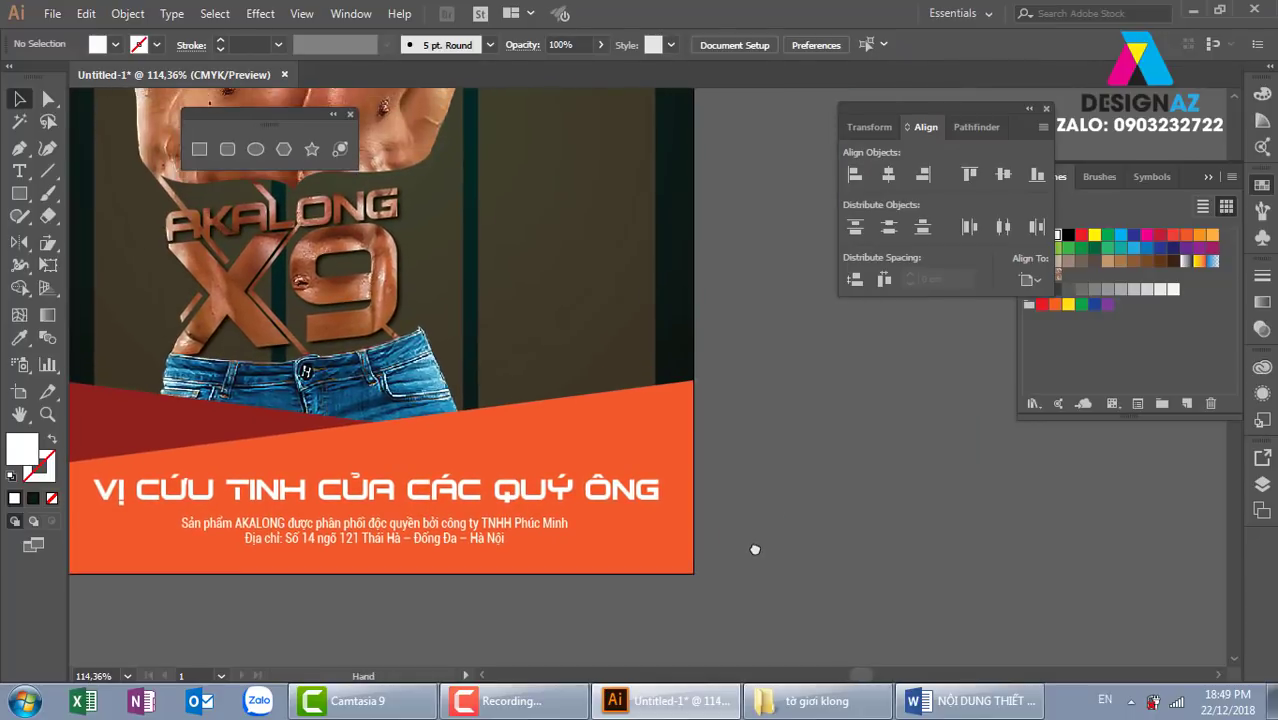
pyautogui.hotkey('ctrl', '-')
pyautogui.moveTo(741, 435); pyautogui.dragTo(864, 502)
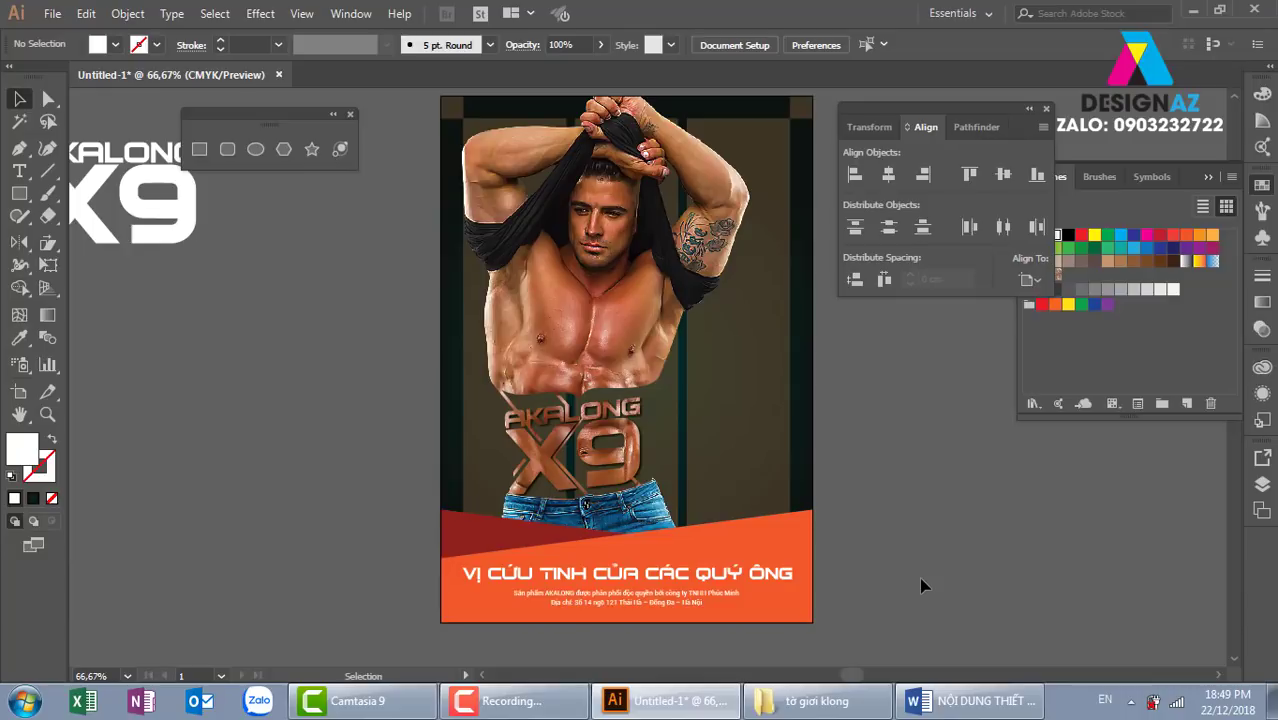
# Step: Nudge the orange footer up and sample the background's dark green for the strip along its top
pyautogui.hotkey('ctrl', '+')
pyautogui.moveTo(779, 592); pyautogui.dragTo(756, 462)
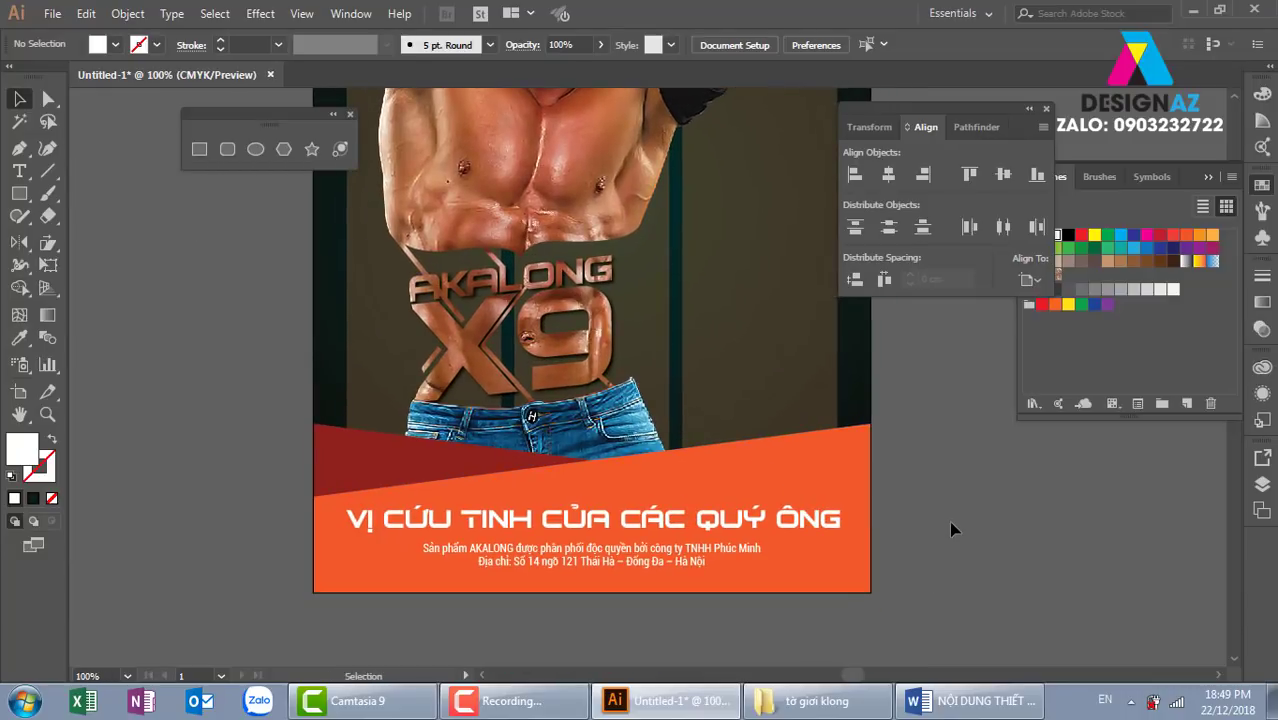
pyautogui.click(819, 440)
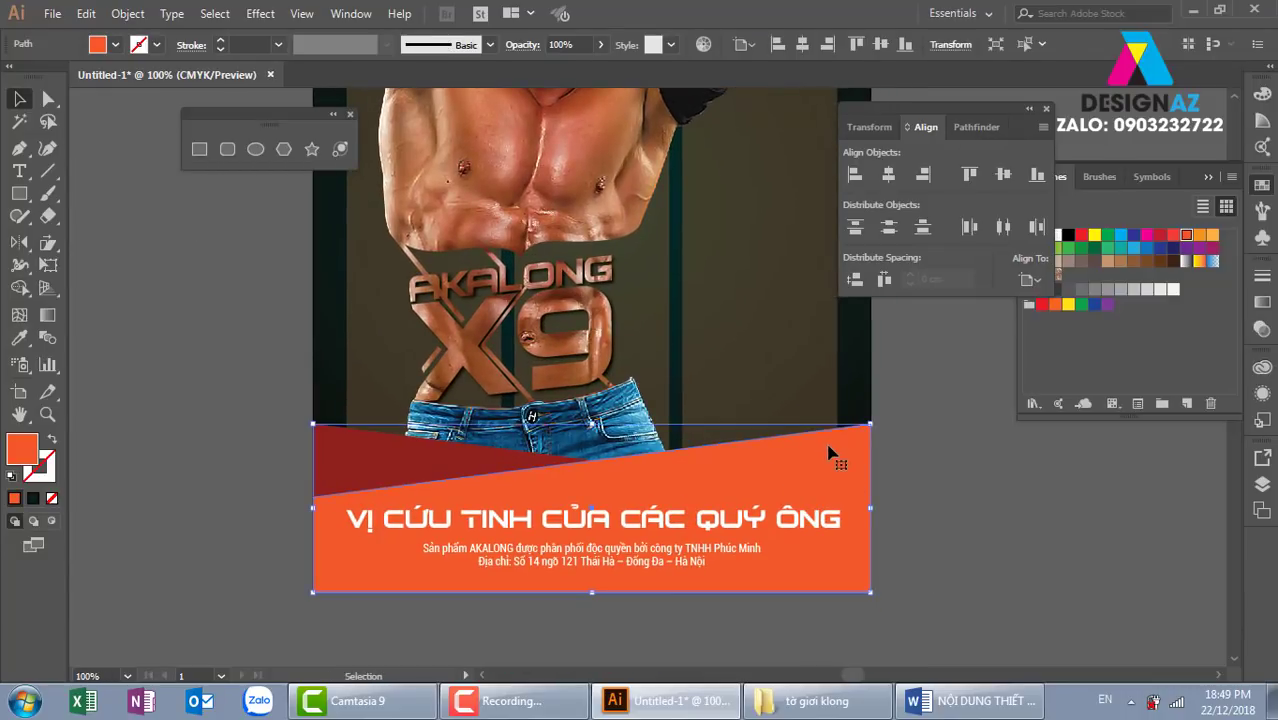
pyautogui.press('a')
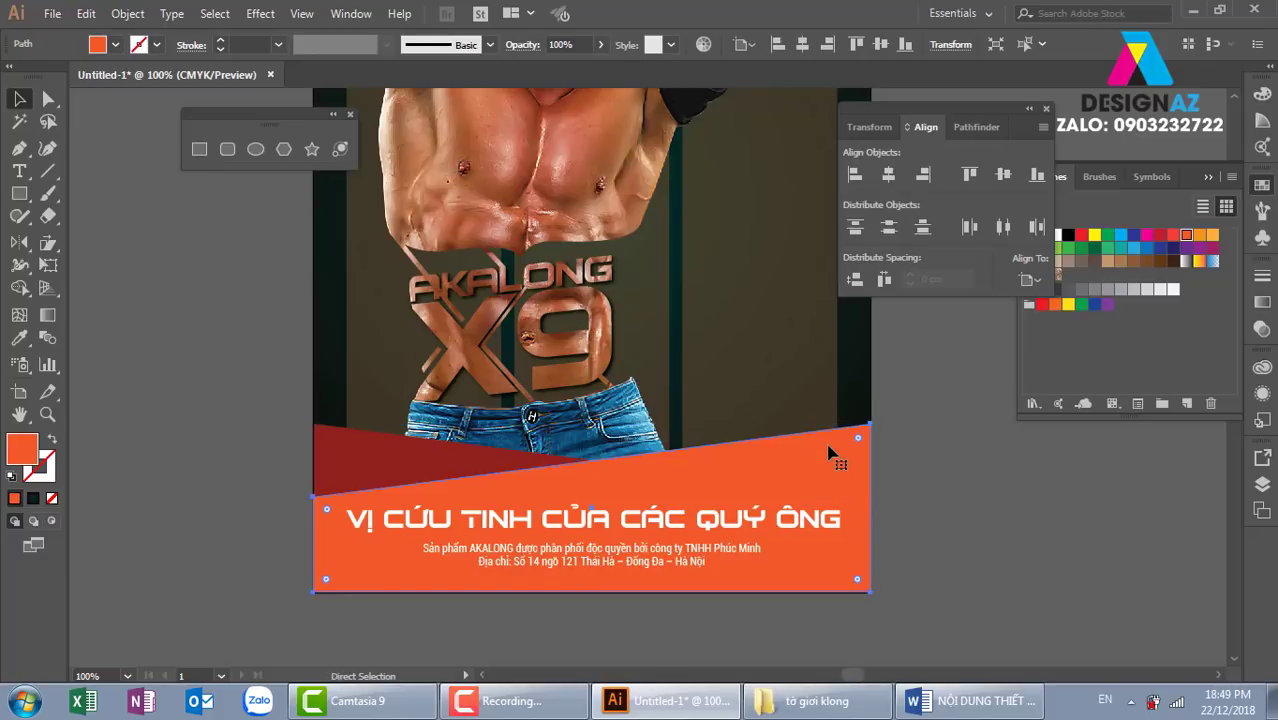
pyautogui.press('v')
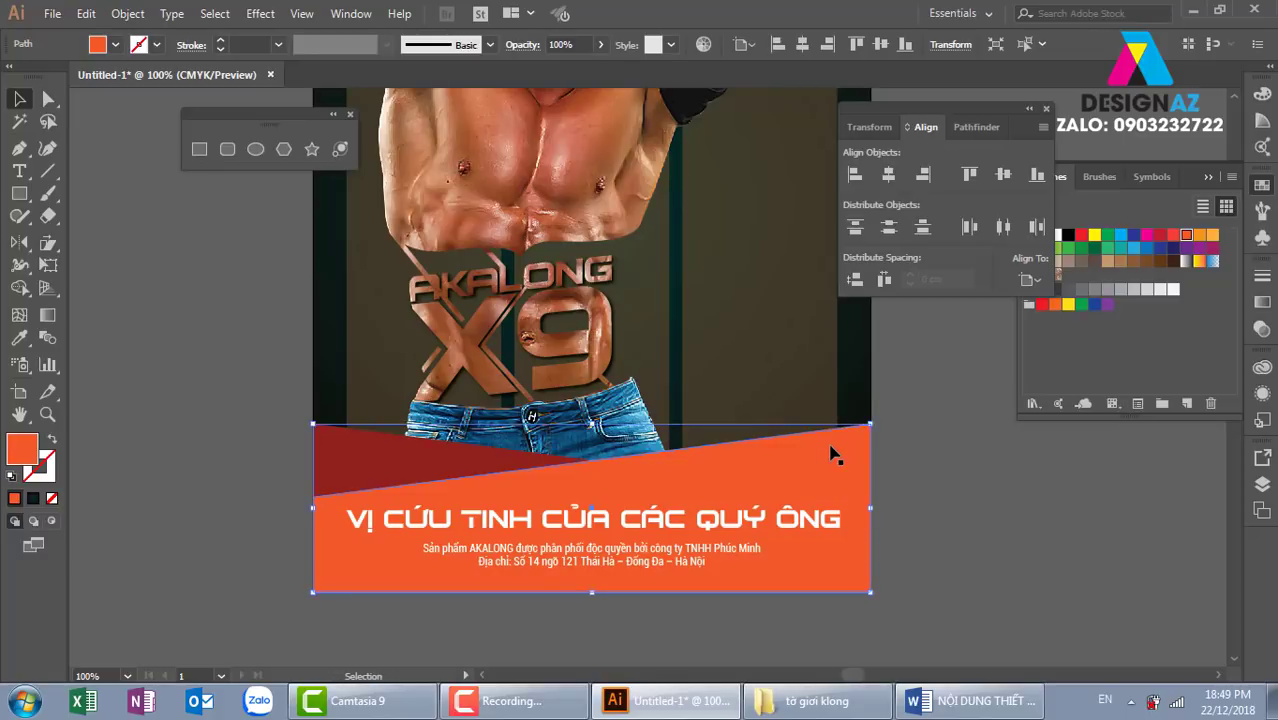
pyautogui.hotkey('shift', 'Up')
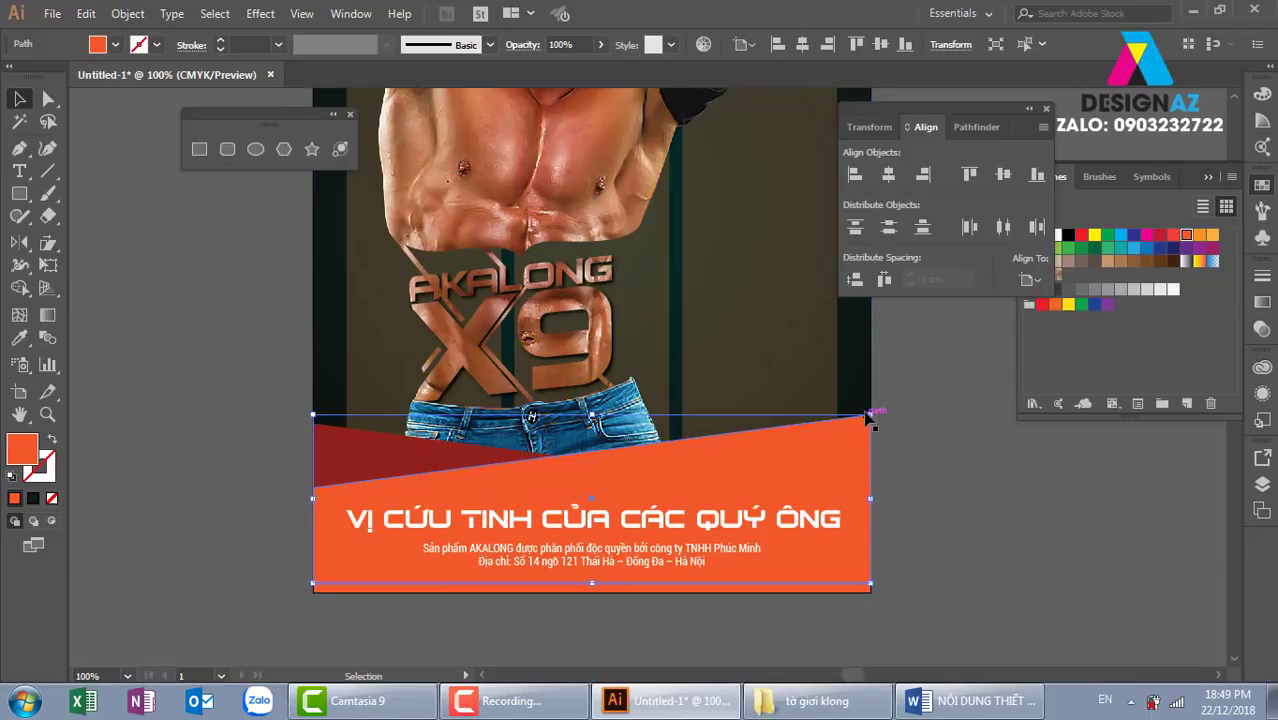
pyautogui.moveTo(857, 432); pyautogui.dragTo(755, 461)
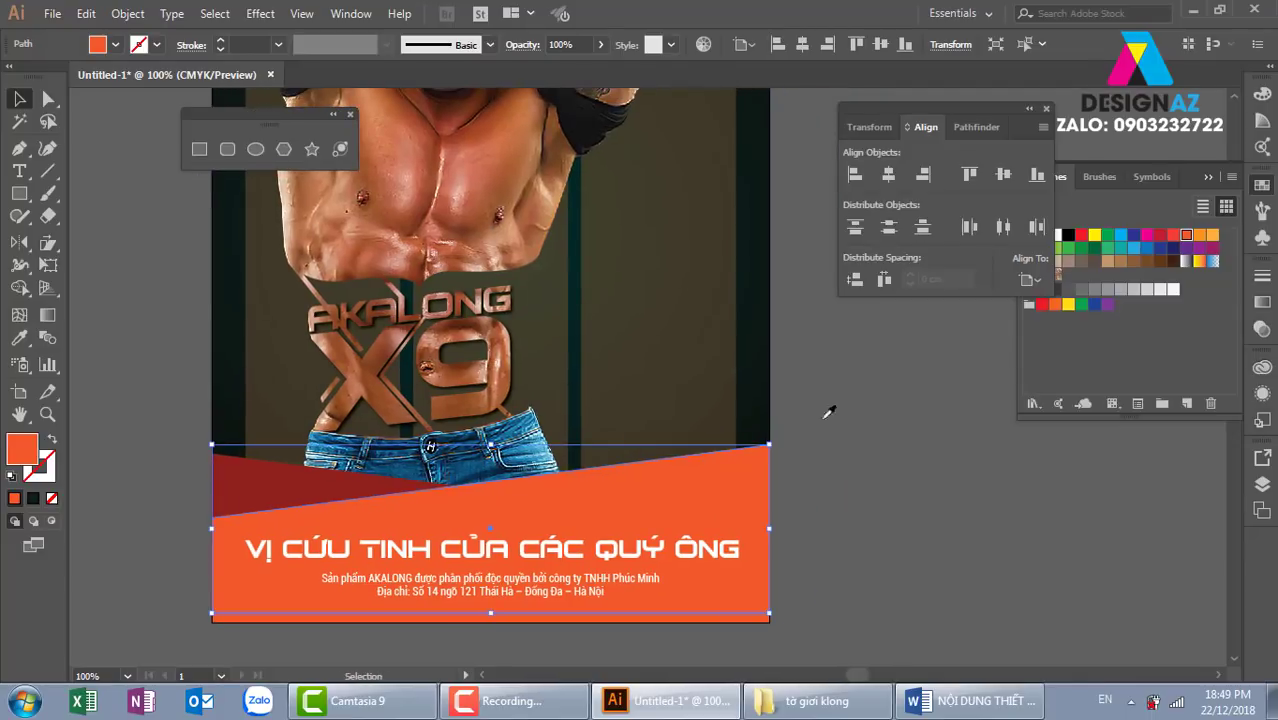
pyautogui.press('i')
pyautogui.click(766, 362)
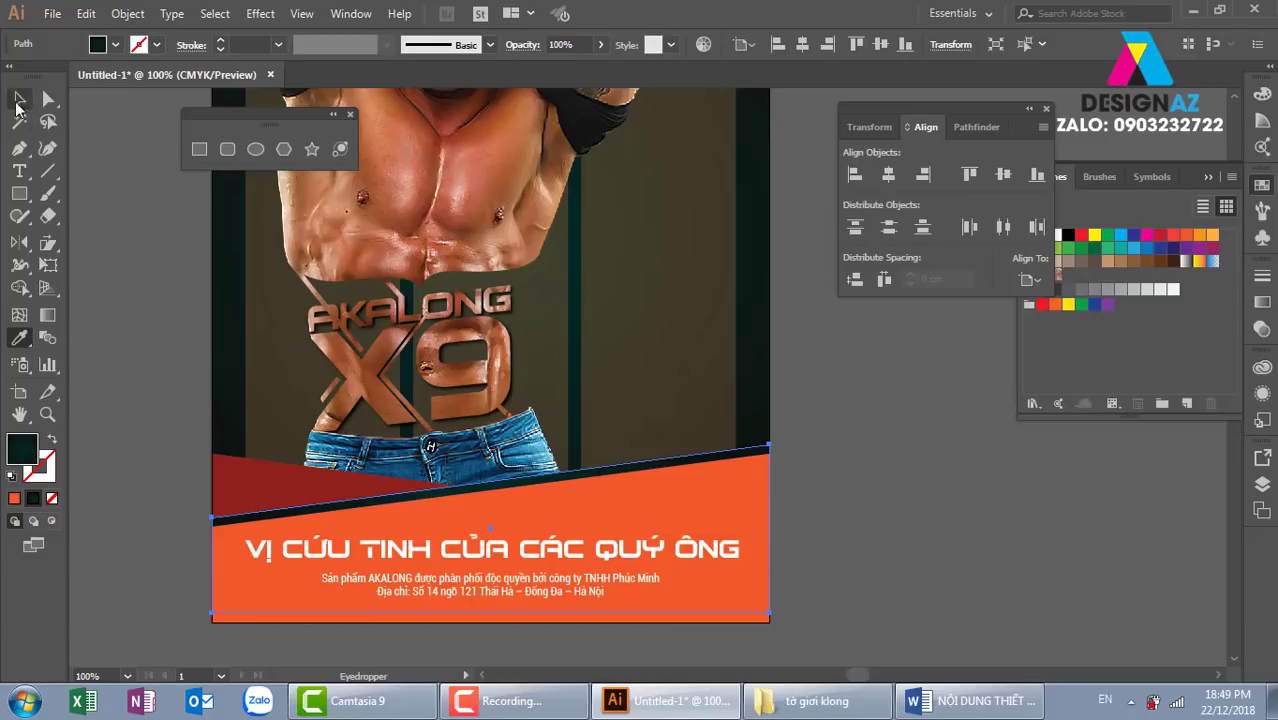
pyautogui.click(17, 100)
# Step: Delete the faint vertical stripe overlay group
pyautogui.click(878, 540)
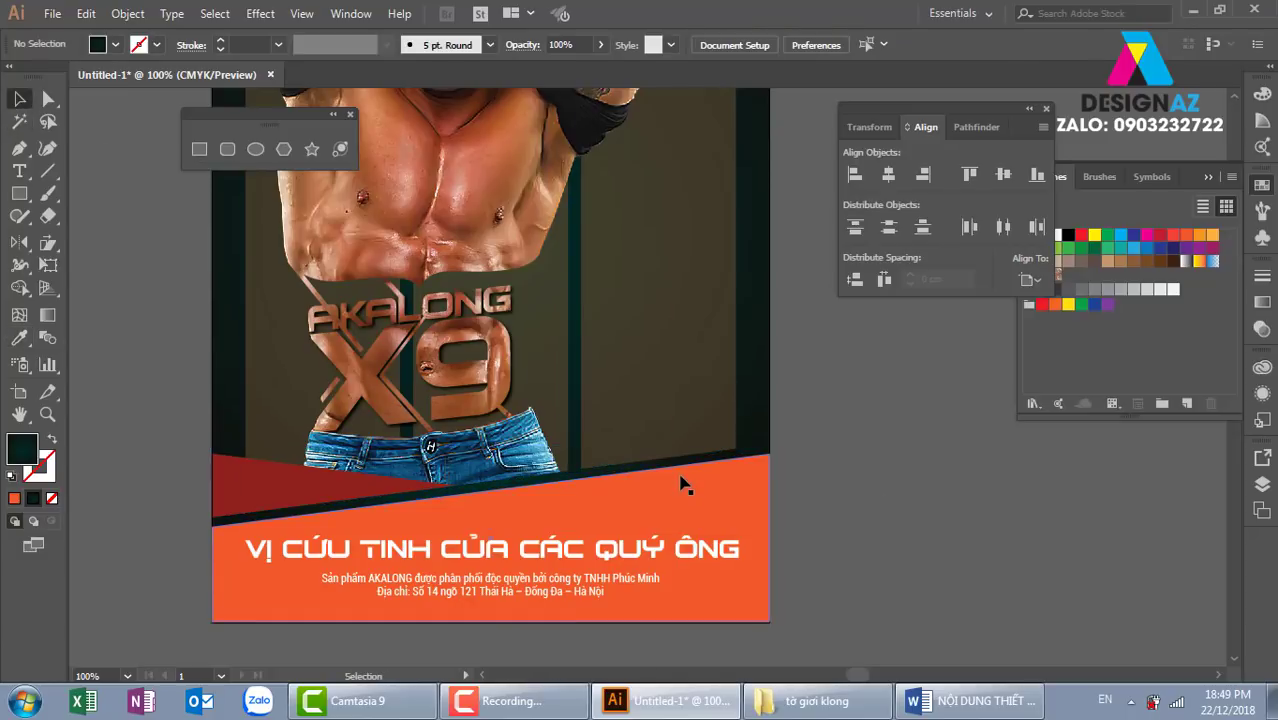
pyautogui.click(680, 358)
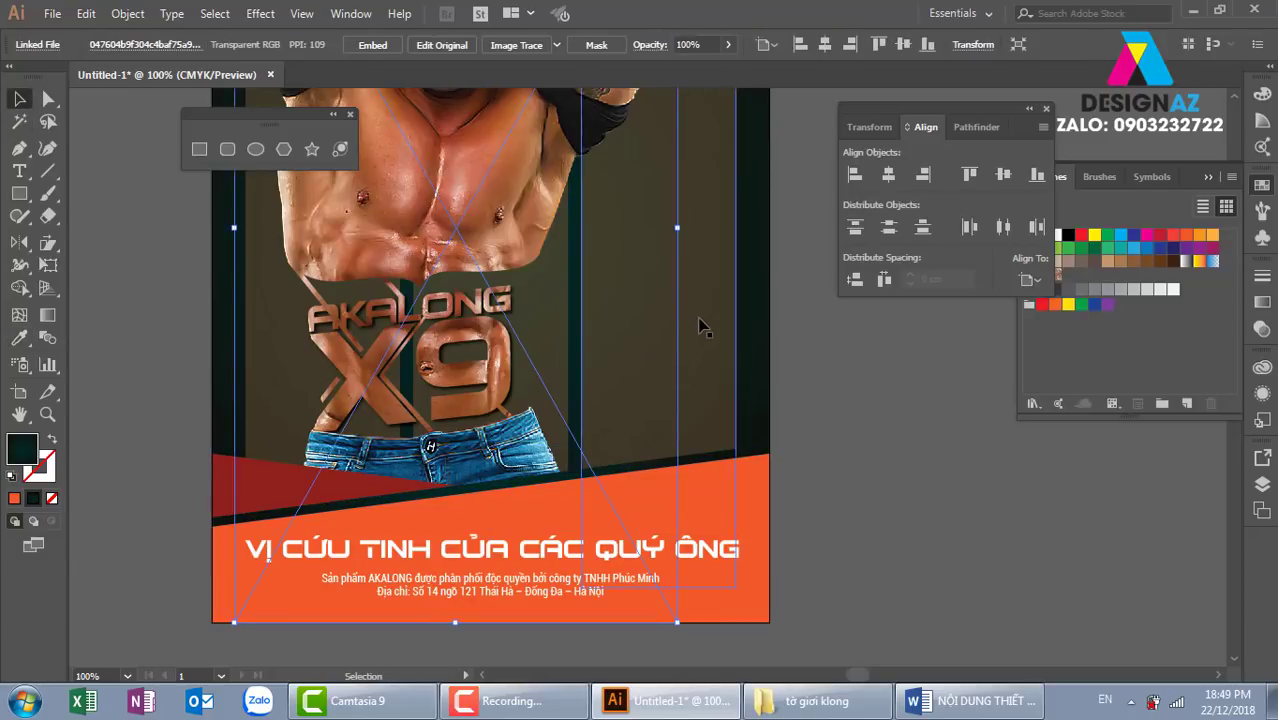
pyautogui.press('Delete')
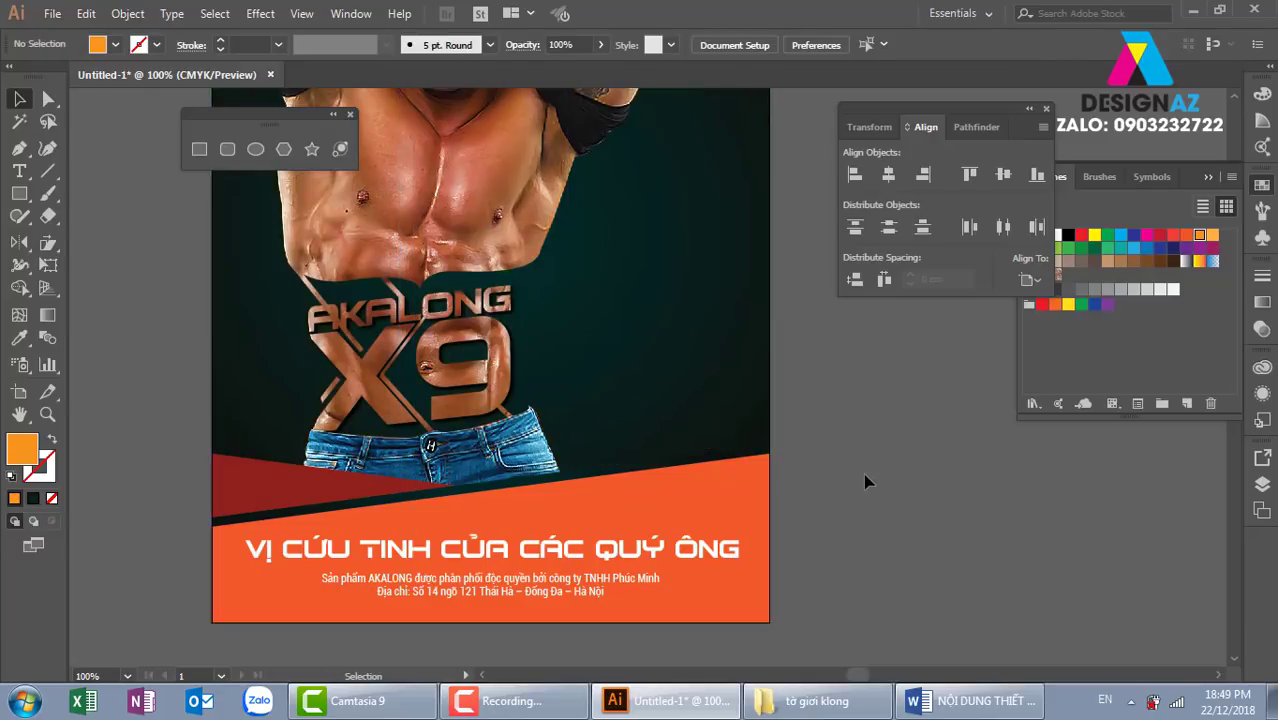
pyautogui.hotkey('ctrl', '-')
pyautogui.hotkey('ctrl', '-')
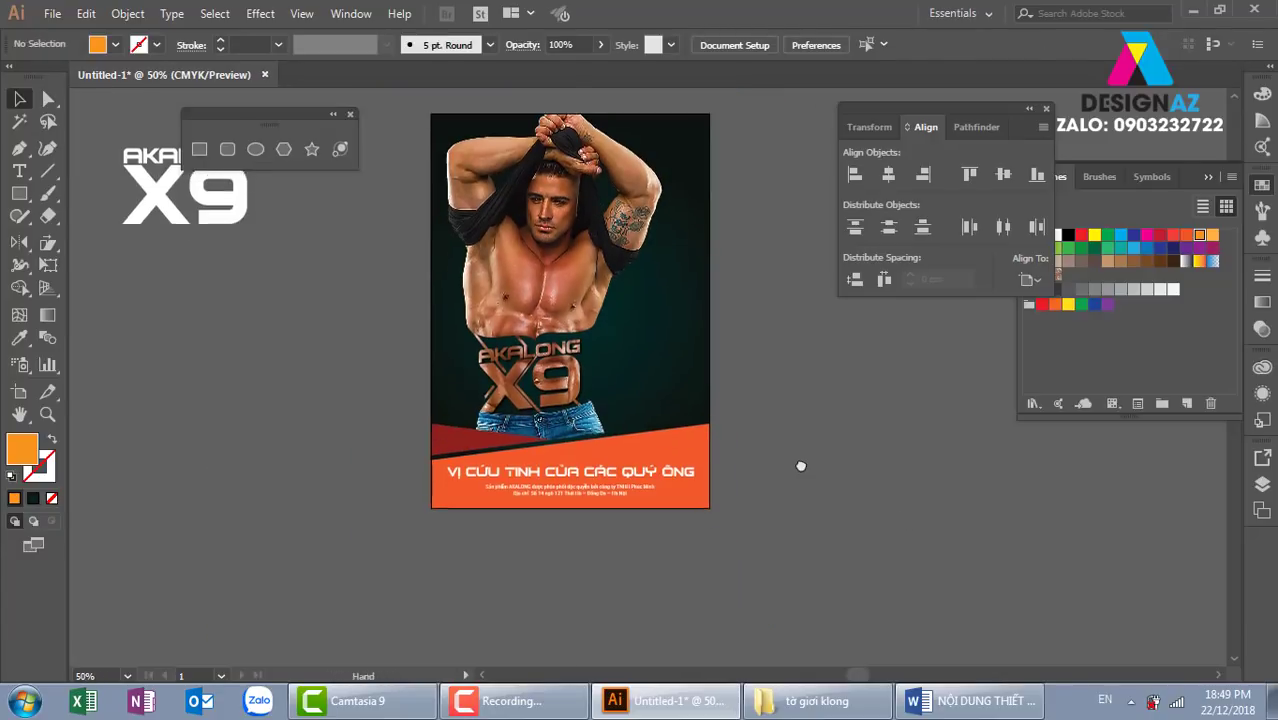
# Step: Nudge the man's photo slightly right with Shift+Right
pyautogui.scroll(1, 800, 465)
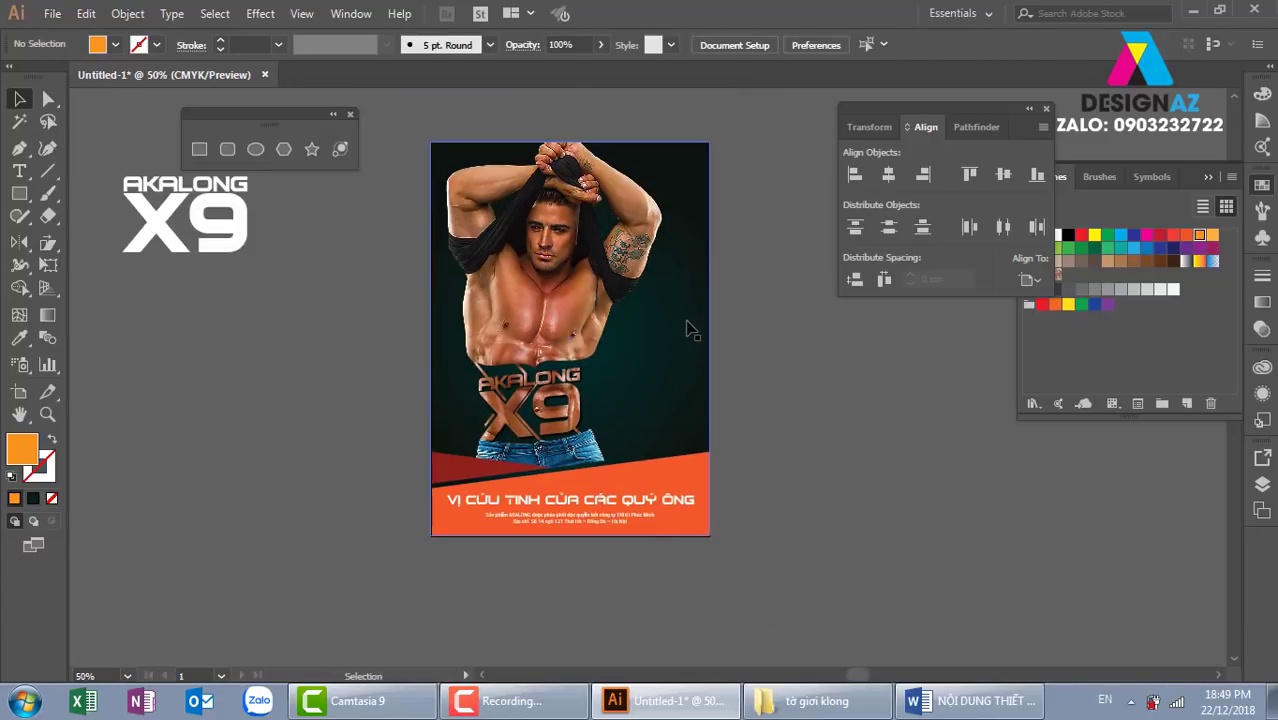
pyautogui.click(567, 414)
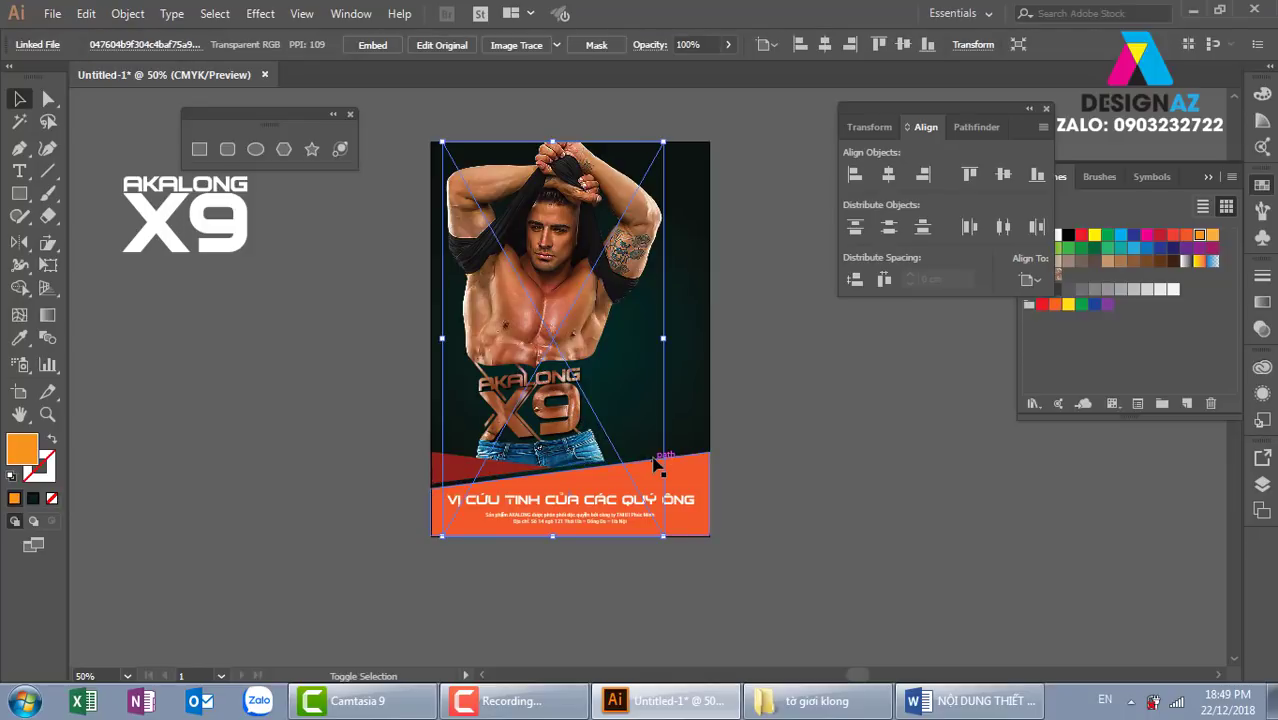
pyautogui.hotkey('shift', 'Right')
pyautogui.hotkey('shift', 'Right')
pyautogui.hotkey('shift', 'Right')
pyautogui.hotkey('shift', 'Right')
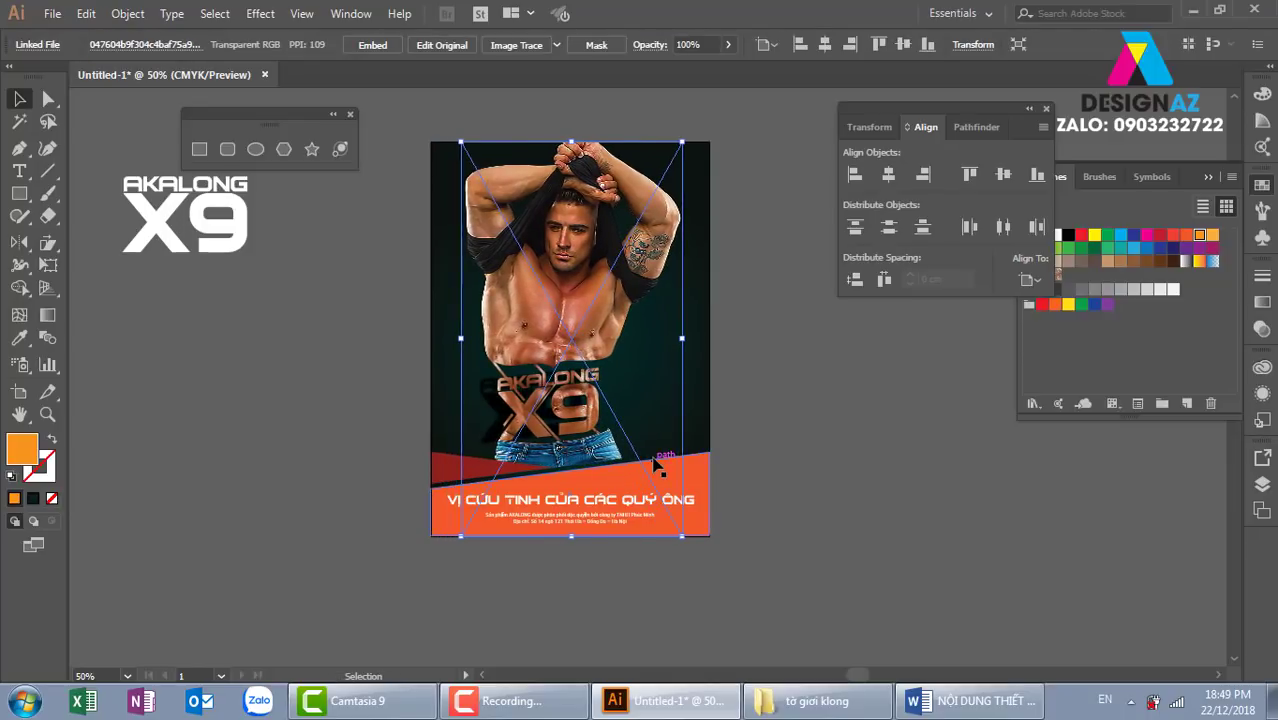
pyautogui.click(810, 446)
# Step: Drag the AKALONG X9 logo group back into place over the abs
pyautogui.hotkey('ctrl', '+')
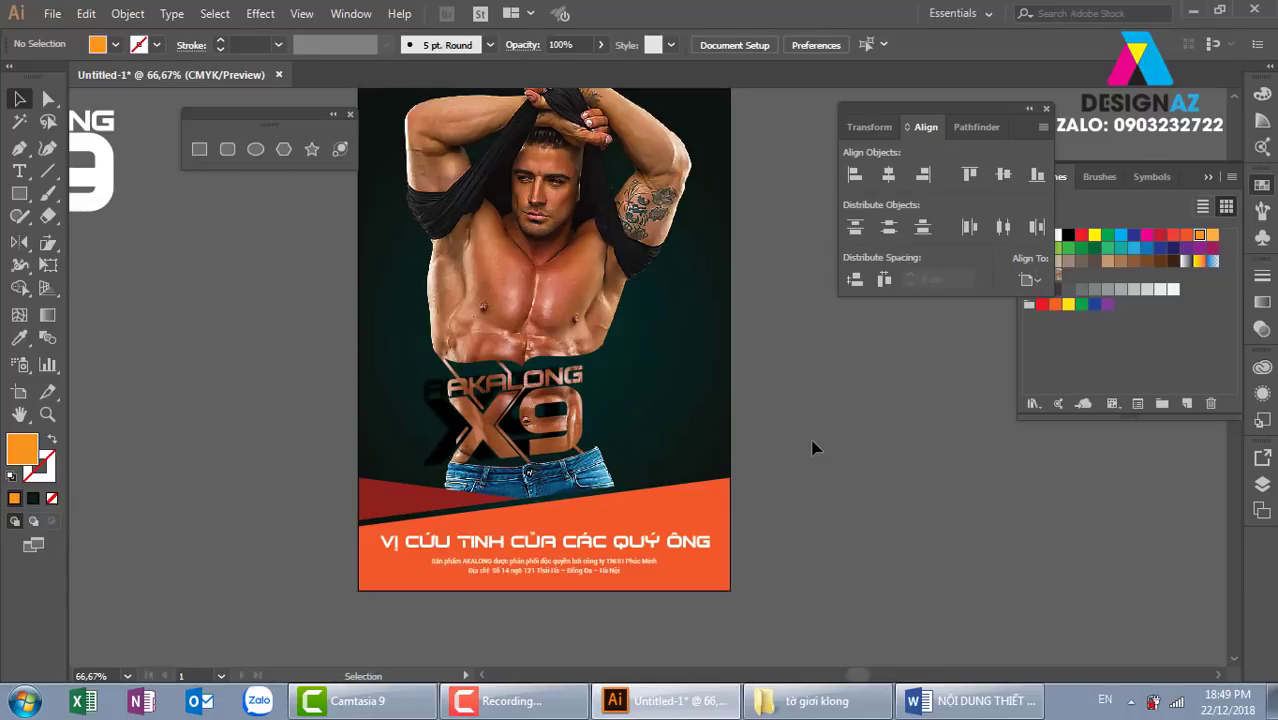
pyautogui.scroll(1, 600, 460)
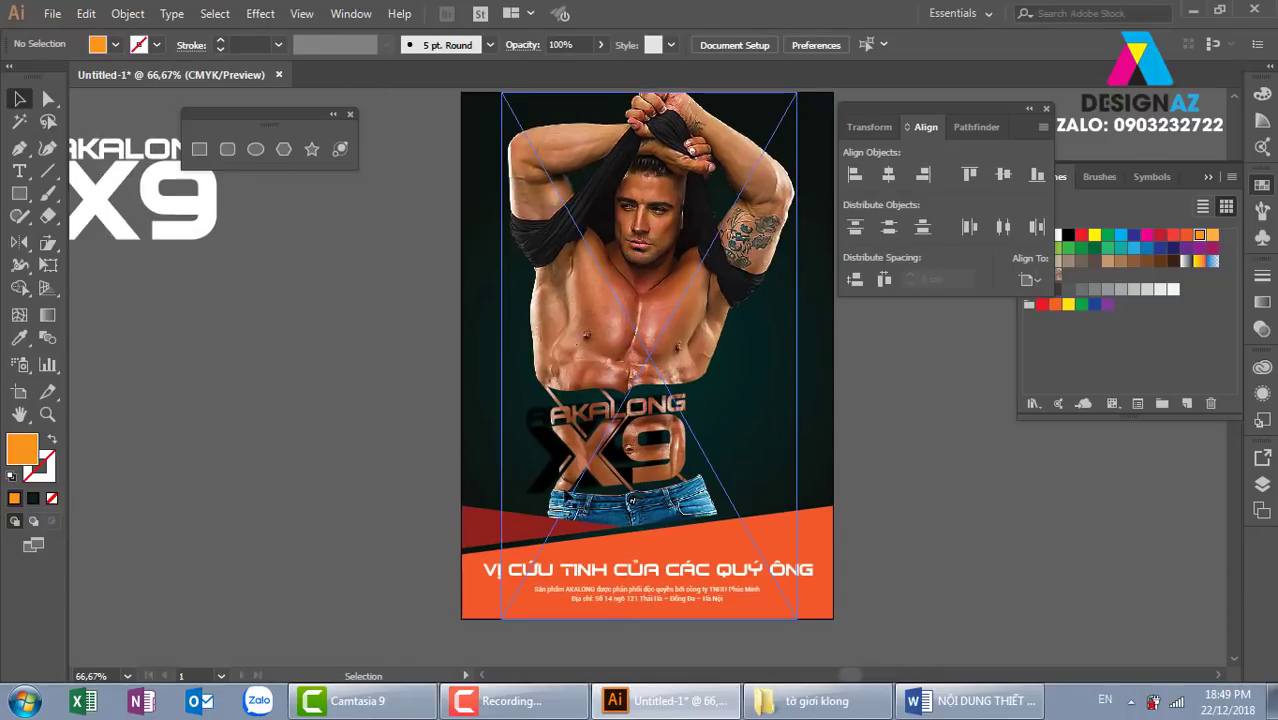
pyautogui.click(528, 434)
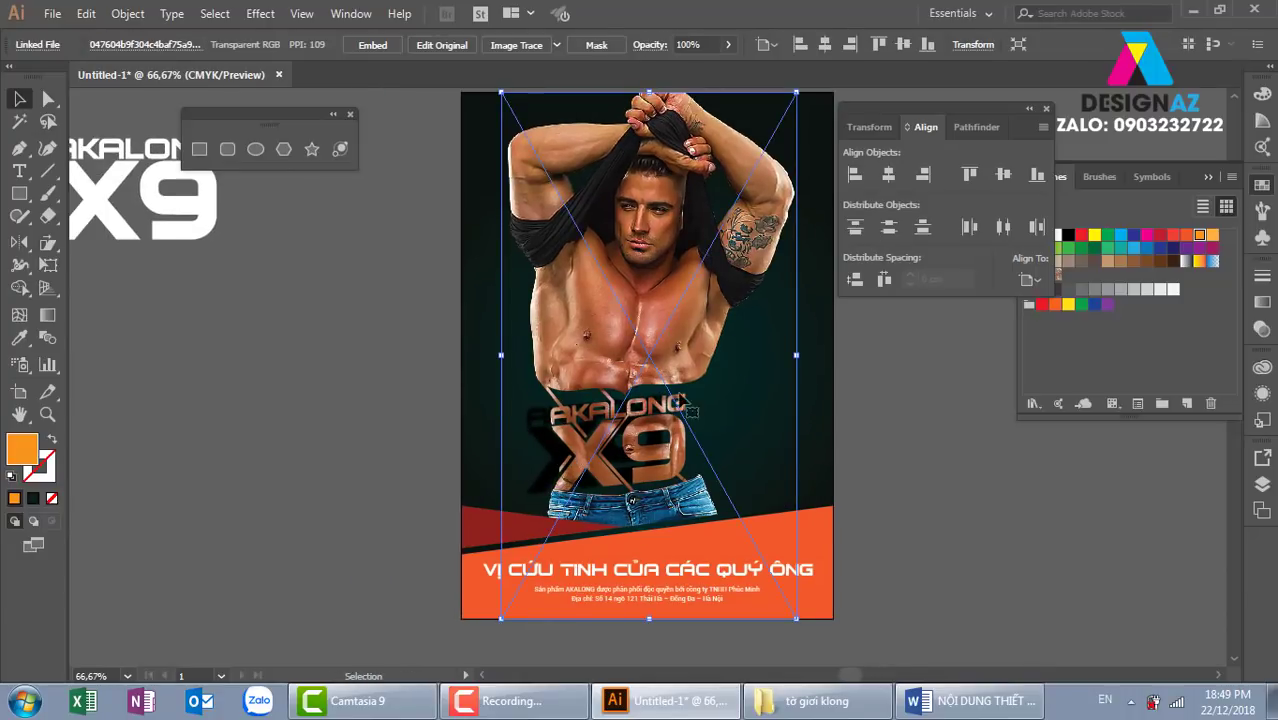
pyautogui.hotkey('ctrl', 'shift', 'a')
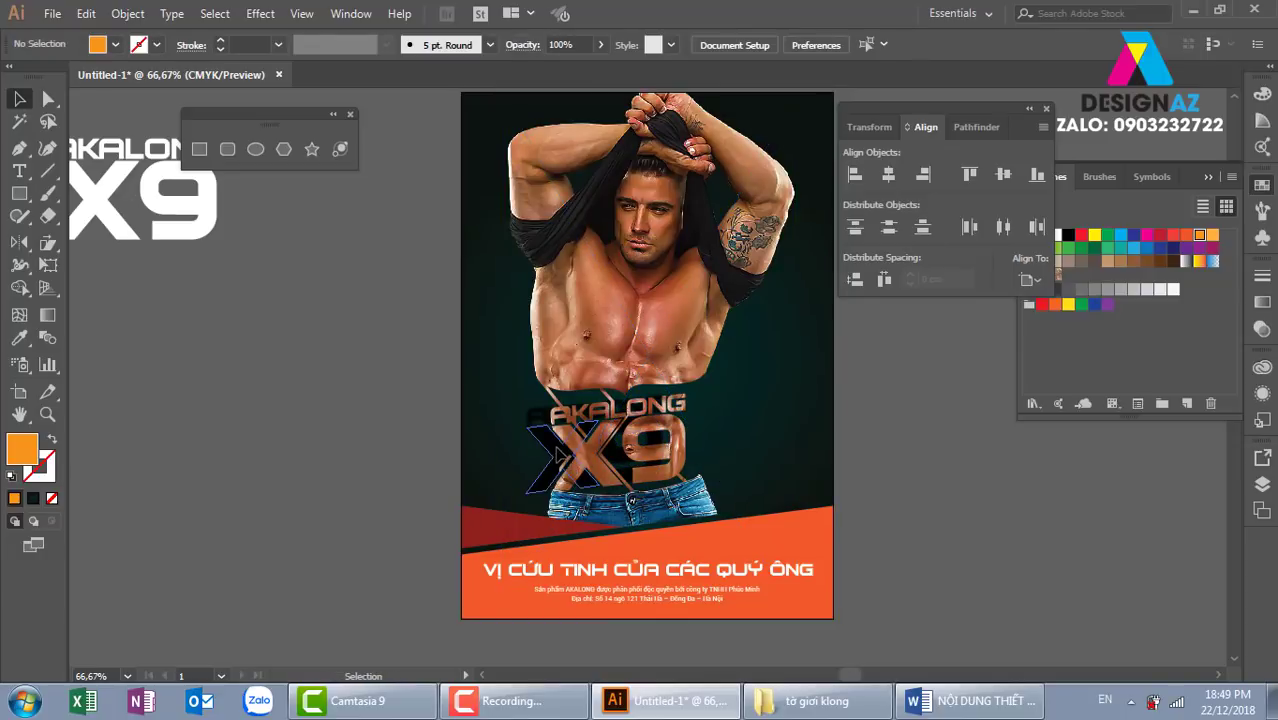
pyautogui.click(557, 452)
pyautogui.moveTo(686, 492); pyautogui.dragTo(683, 505)
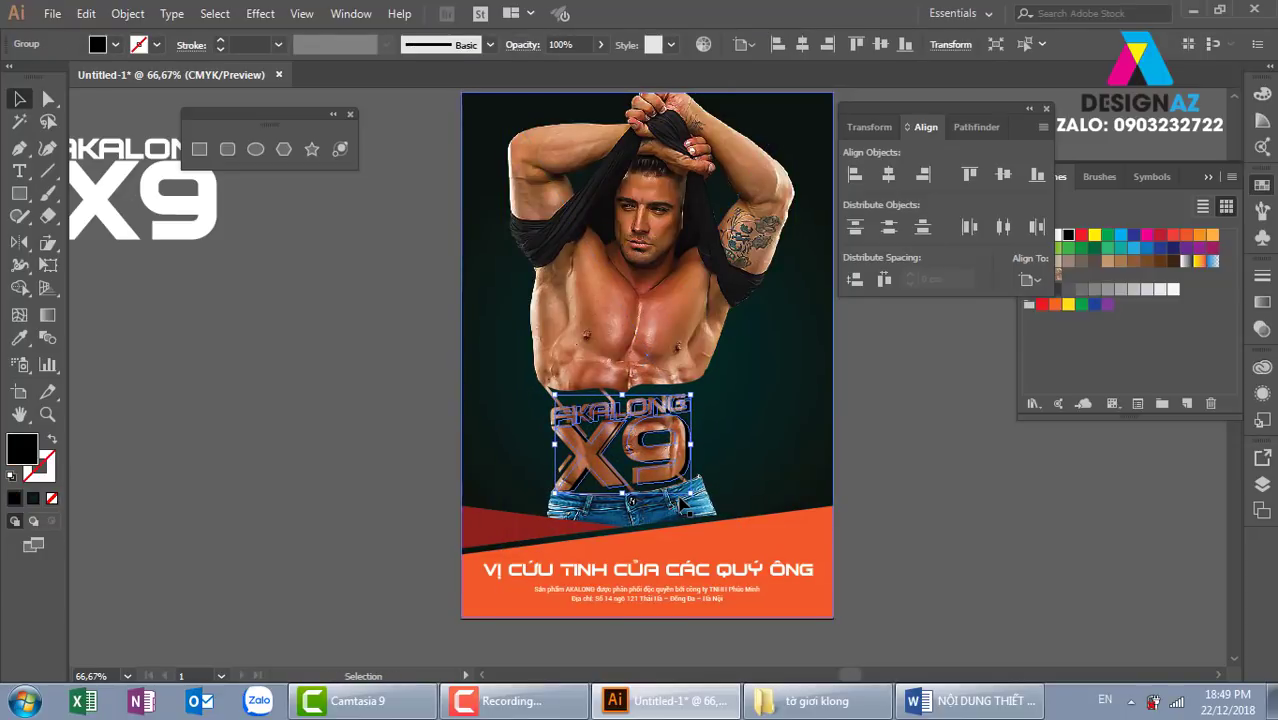
pyautogui.click(884, 471)
pyautogui.moveTo(886, 492); pyautogui.dragTo(785, 476)
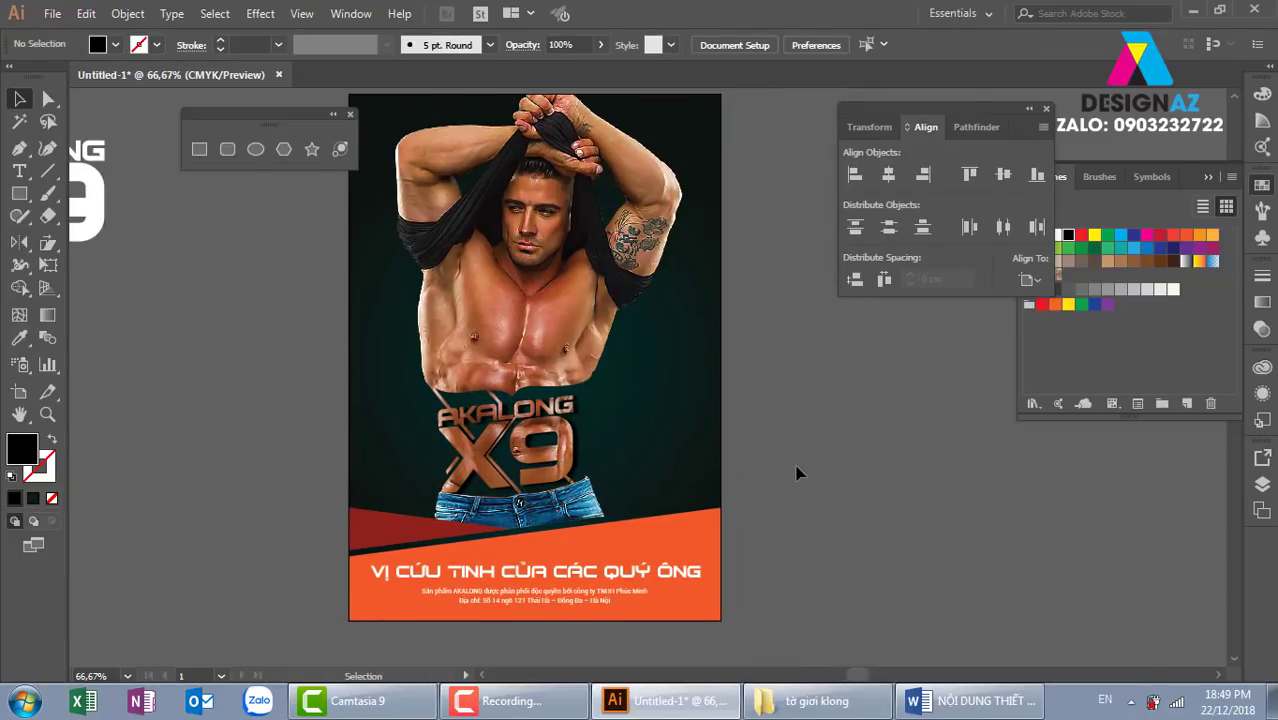
pyautogui.hotkey('ctrl', '-')
pyautogui.hscroll(2, 775, 473)
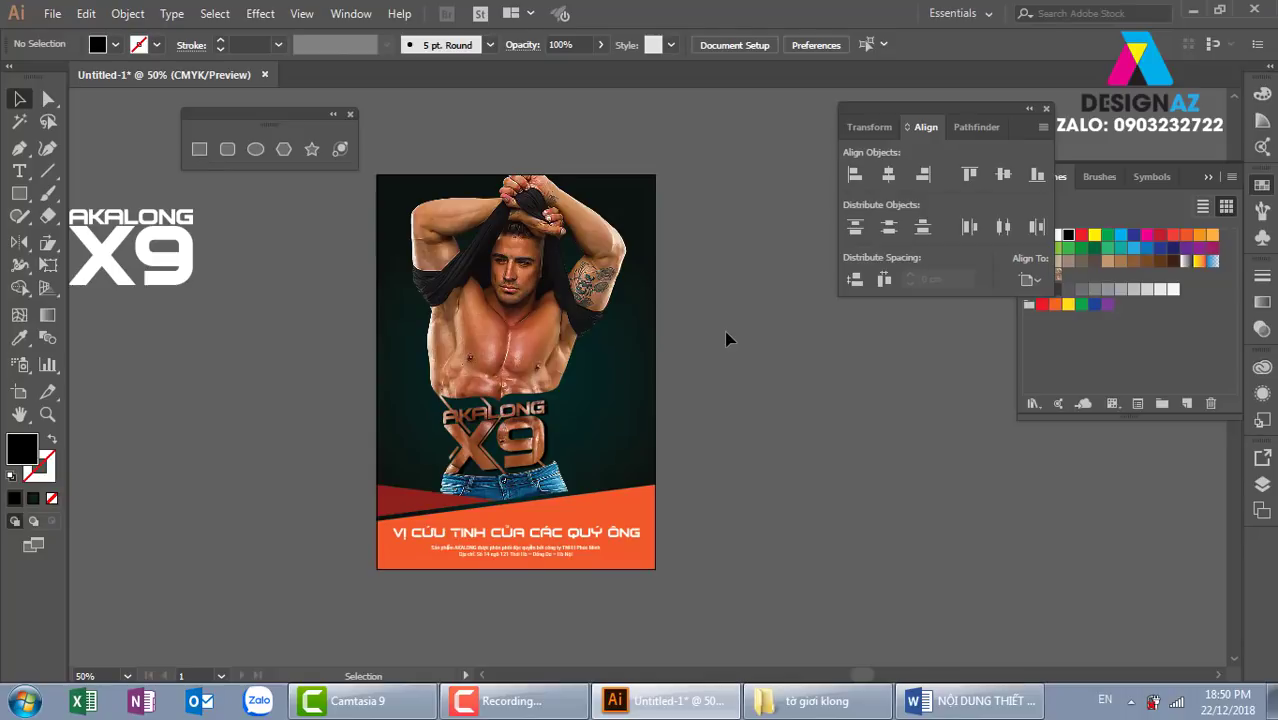
pyautogui.click(913, 698)
pyautogui.scroll(4, 783, 437)
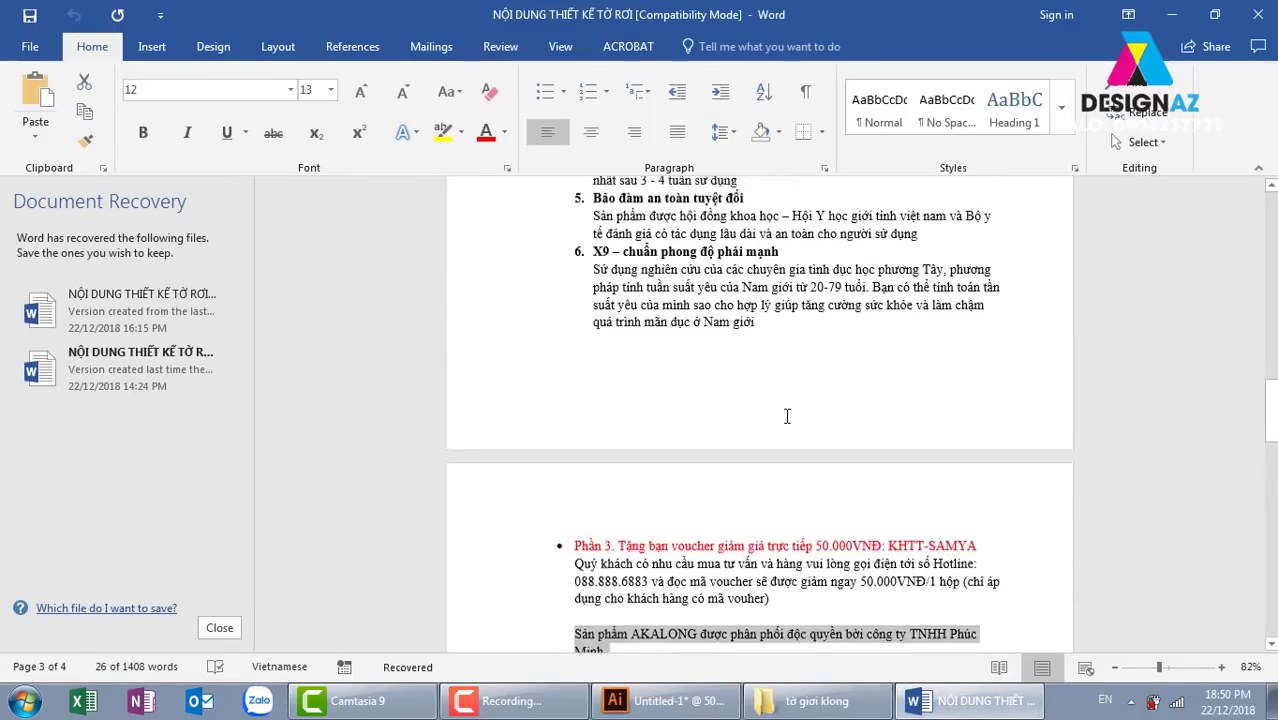
pyautogui.scroll(10, 784, 430)
pyautogui.scroll(4, 785, 425)
pyautogui.scroll(5, 787, 416)
pyautogui.scroll(-8, 787, 416)
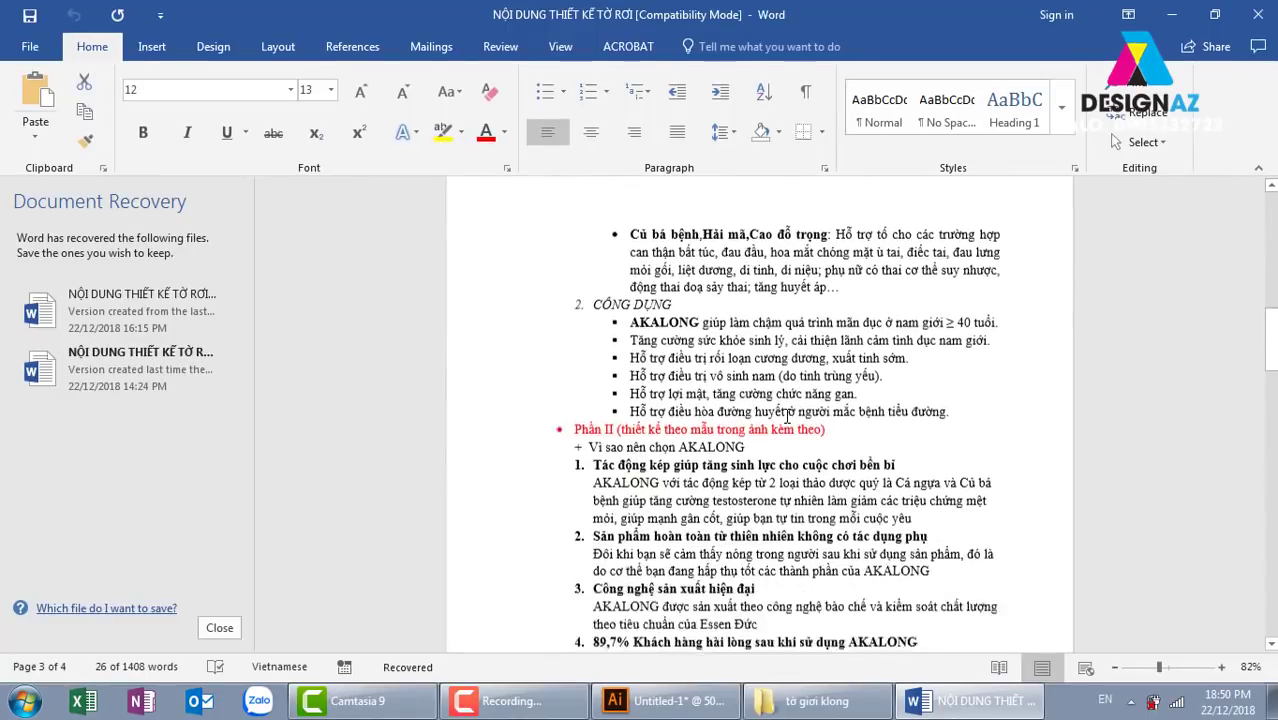
pyautogui.click(665, 700)
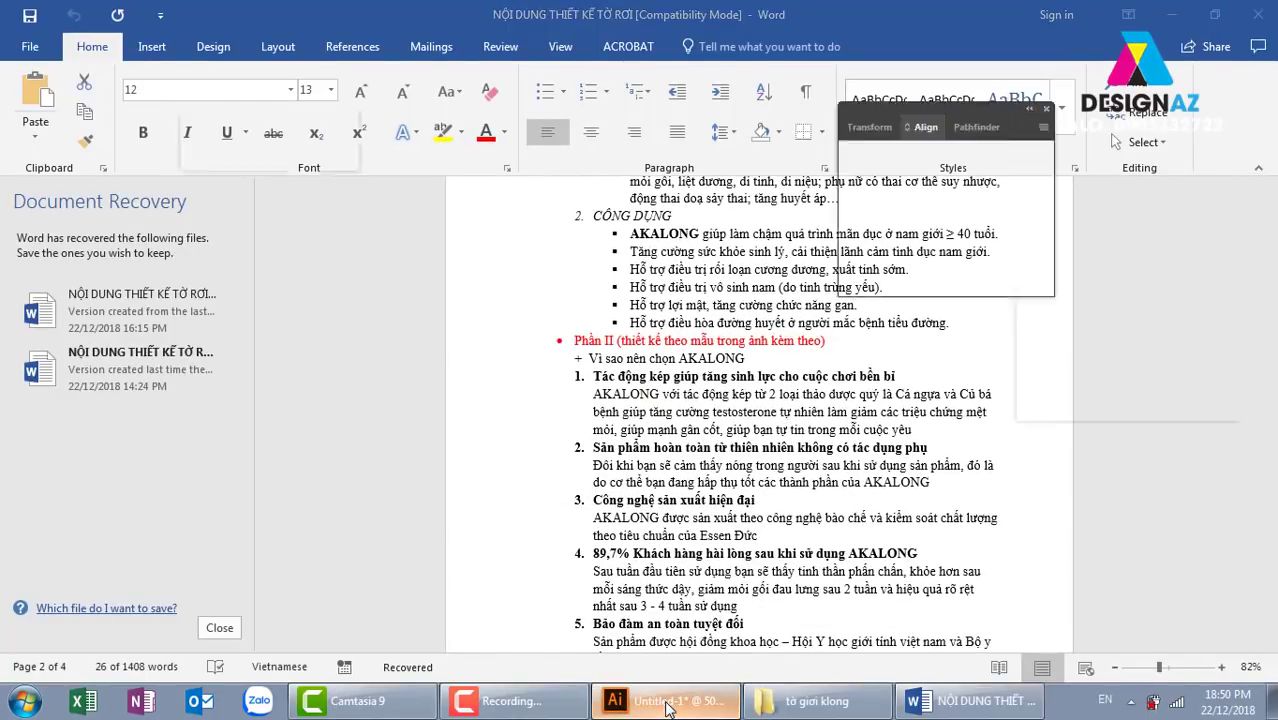
# Step: Shift the man's photo slightly to the left
pyautogui.hscroll(-2, 574, 514)
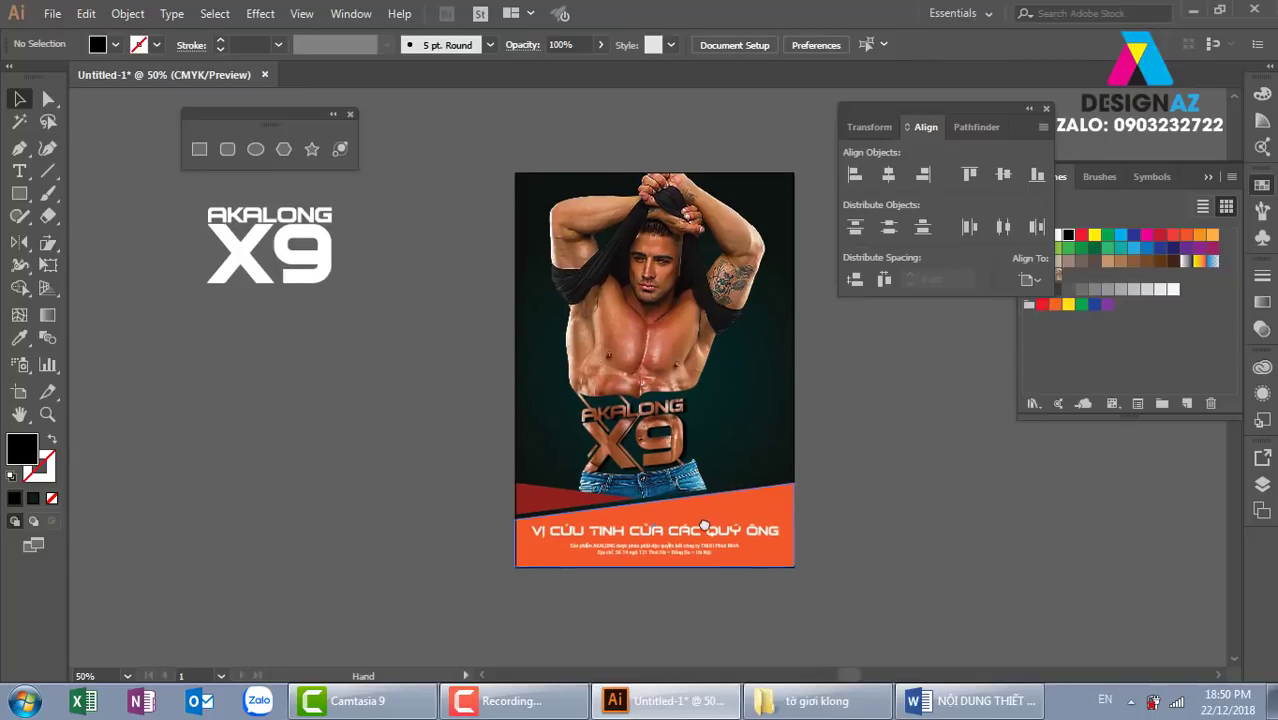
pyautogui.hscroll(-1, 620, 513)
pyautogui.click(640, 420)
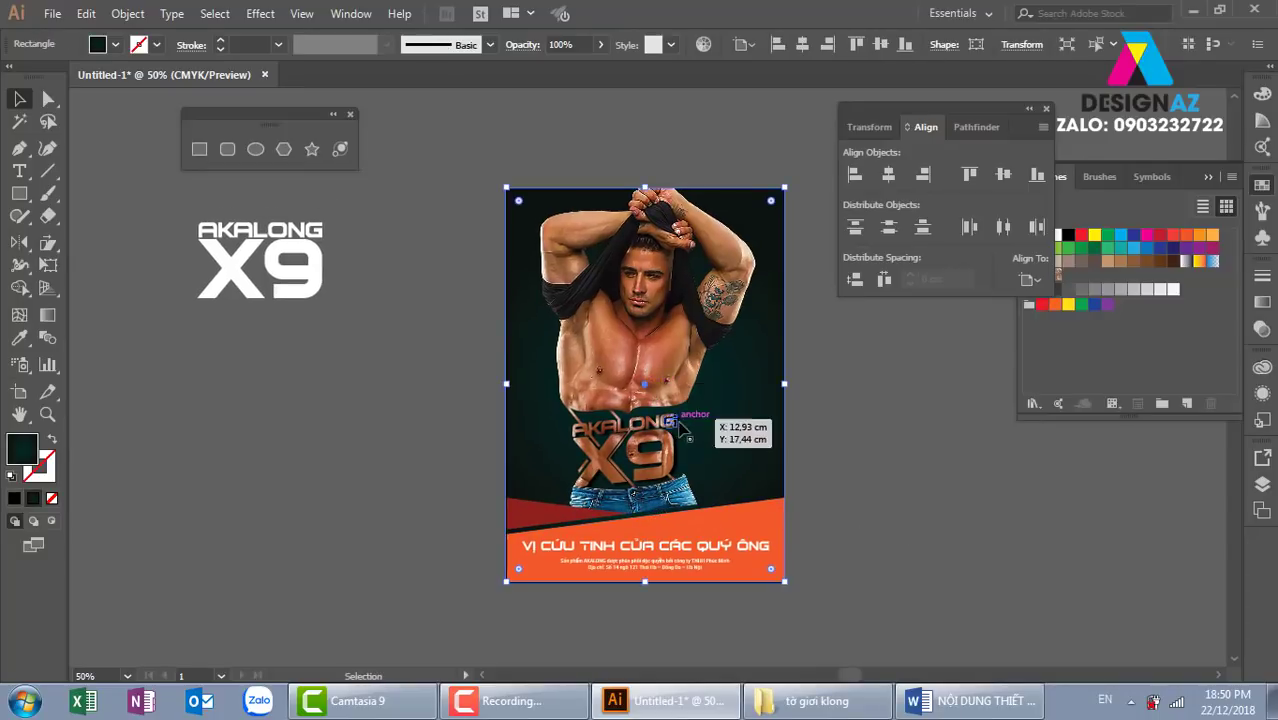
pyautogui.moveTo(657, 355); pyautogui.dragTo(644, 372)
pyautogui.click(881, 422)
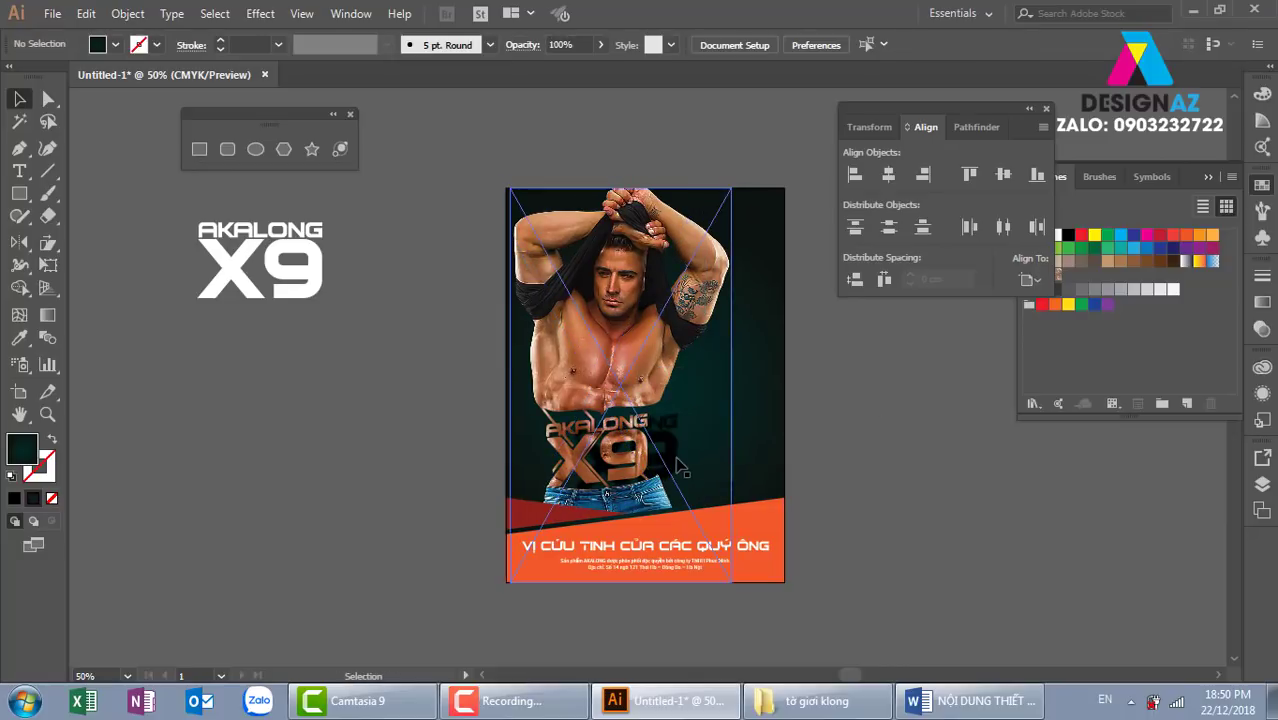
pyautogui.press('ctrl')
pyautogui.keyDown('ctrl'); pyautogui.click(612, 358); pyautogui.keyUp('ctrl')
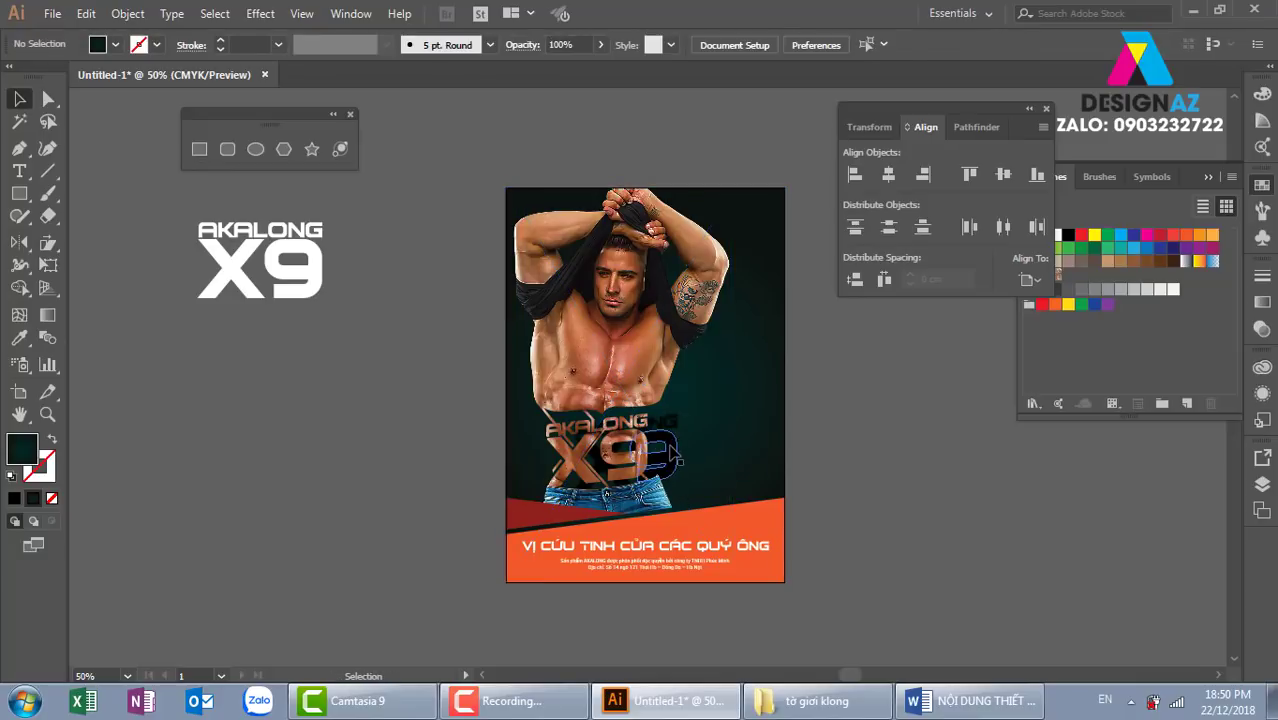
# Step: Reposition the AKALONG X9 logo group so it sits over the abs again
pyautogui.click(675, 455)
pyautogui.hotkey('ctrl', 'z')
pyautogui.hotkey('ctrl', 'z')
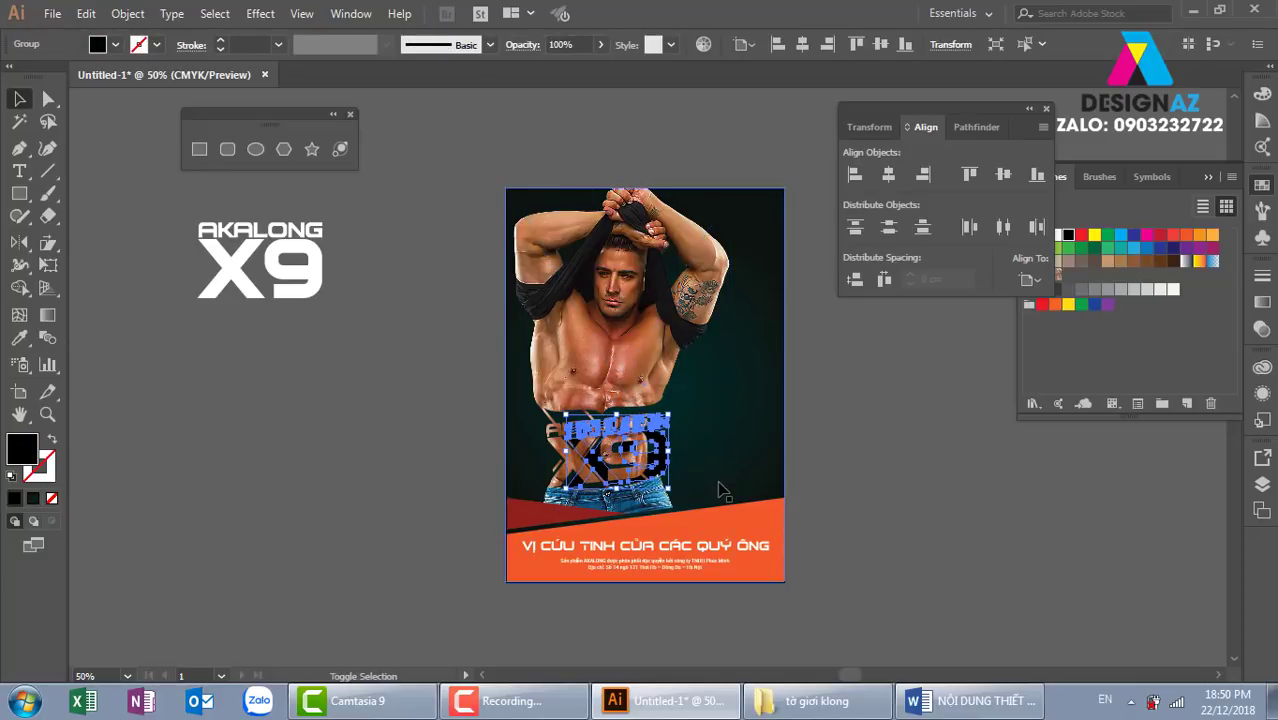
pyautogui.hotkey('ctrl', 'z')
pyautogui.hotkey('ctrl', 'z')
pyautogui.hotkey('ctrl', 'z')
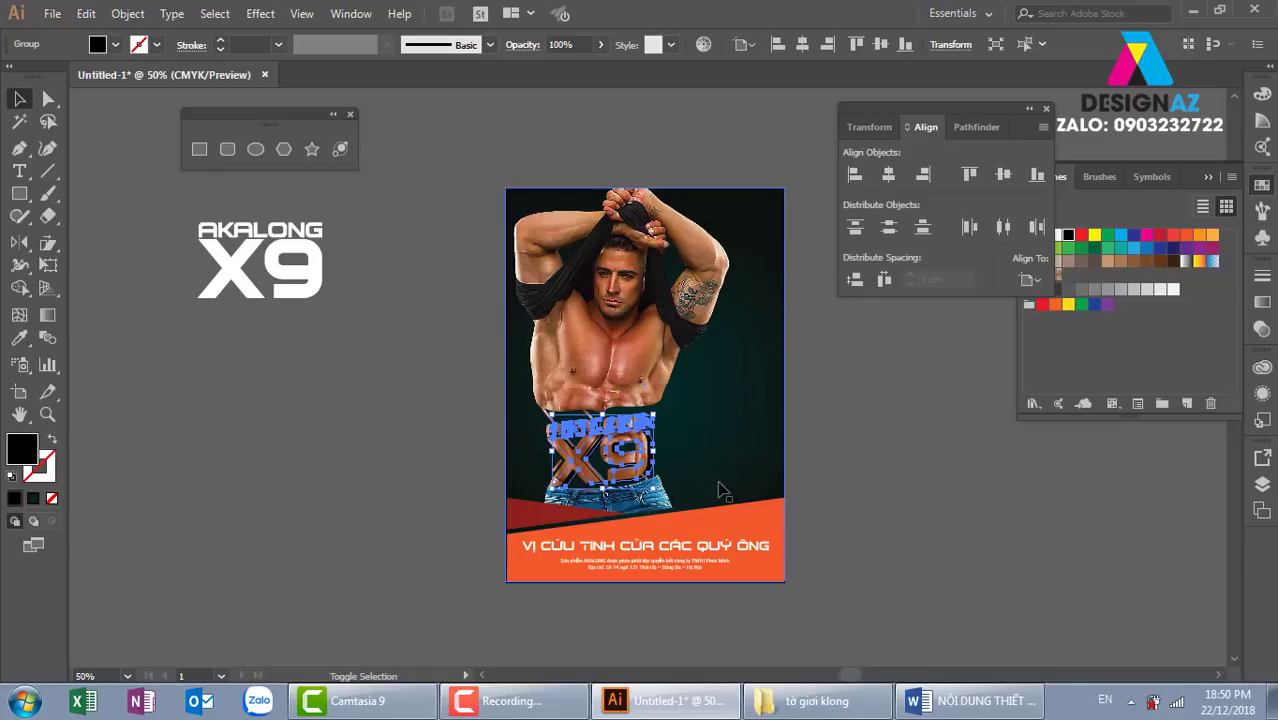
pyautogui.hotkey('ctrl', 'z')
pyautogui.hotkey('ctrl', 'z')
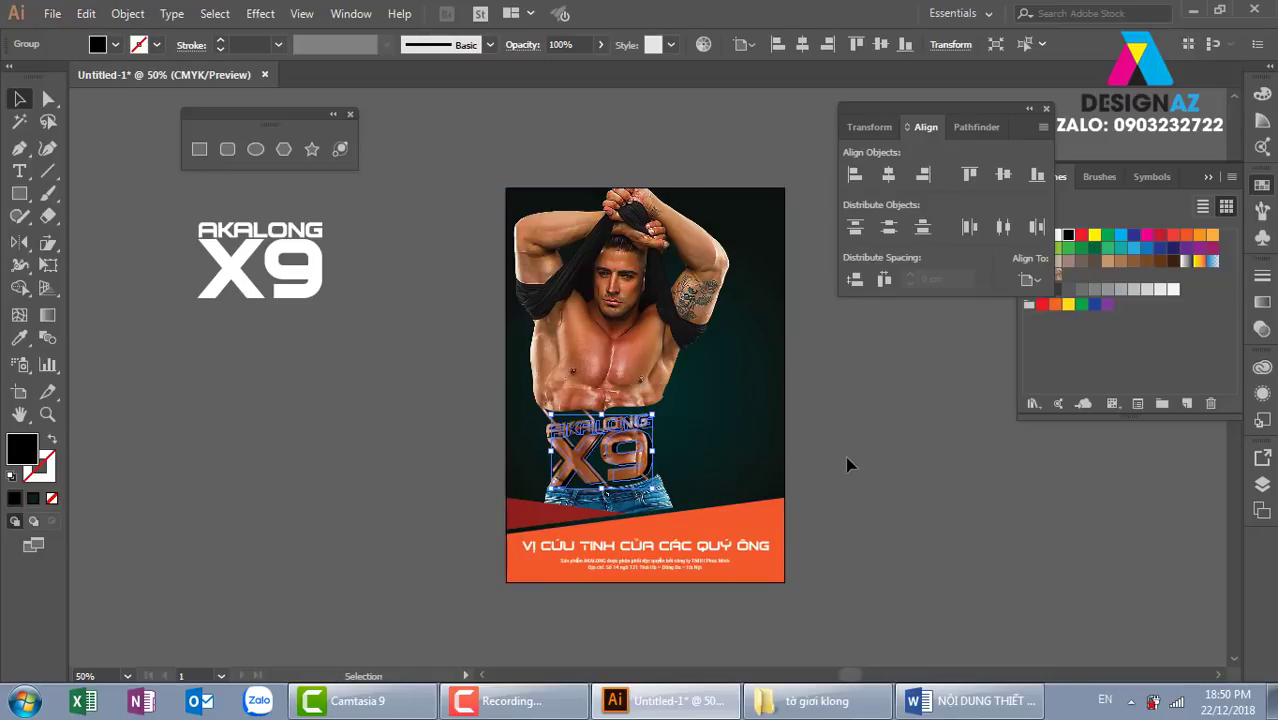
pyautogui.click(886, 520)
pyautogui.scroll(1, 886, 520)
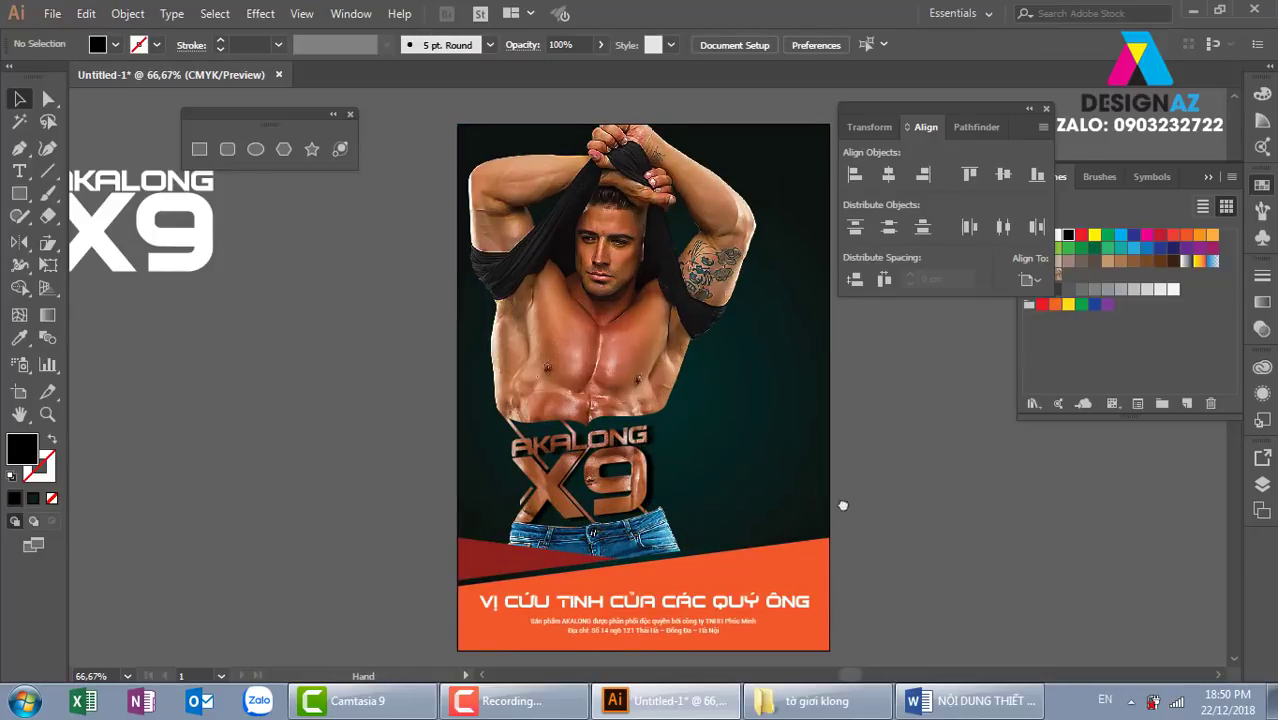
pyautogui.scroll(1, 843, 505)
pyautogui.click(590, 482)
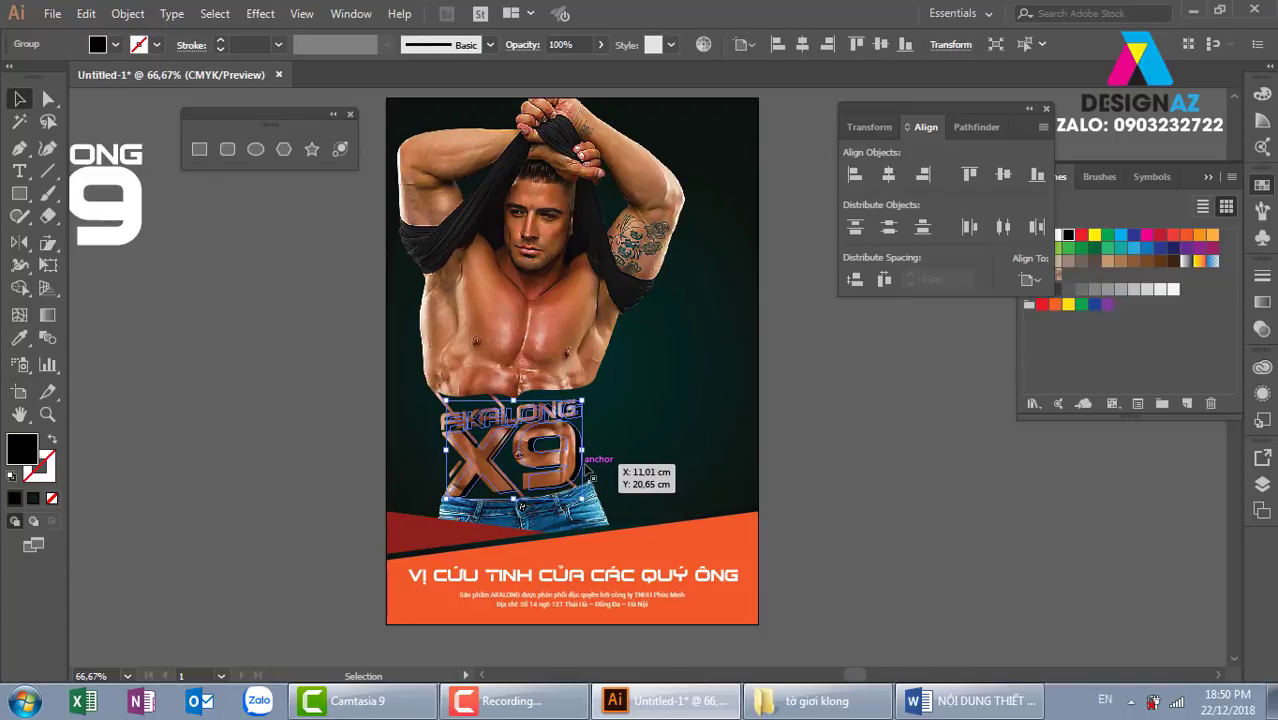
pyautogui.click(52, 13)
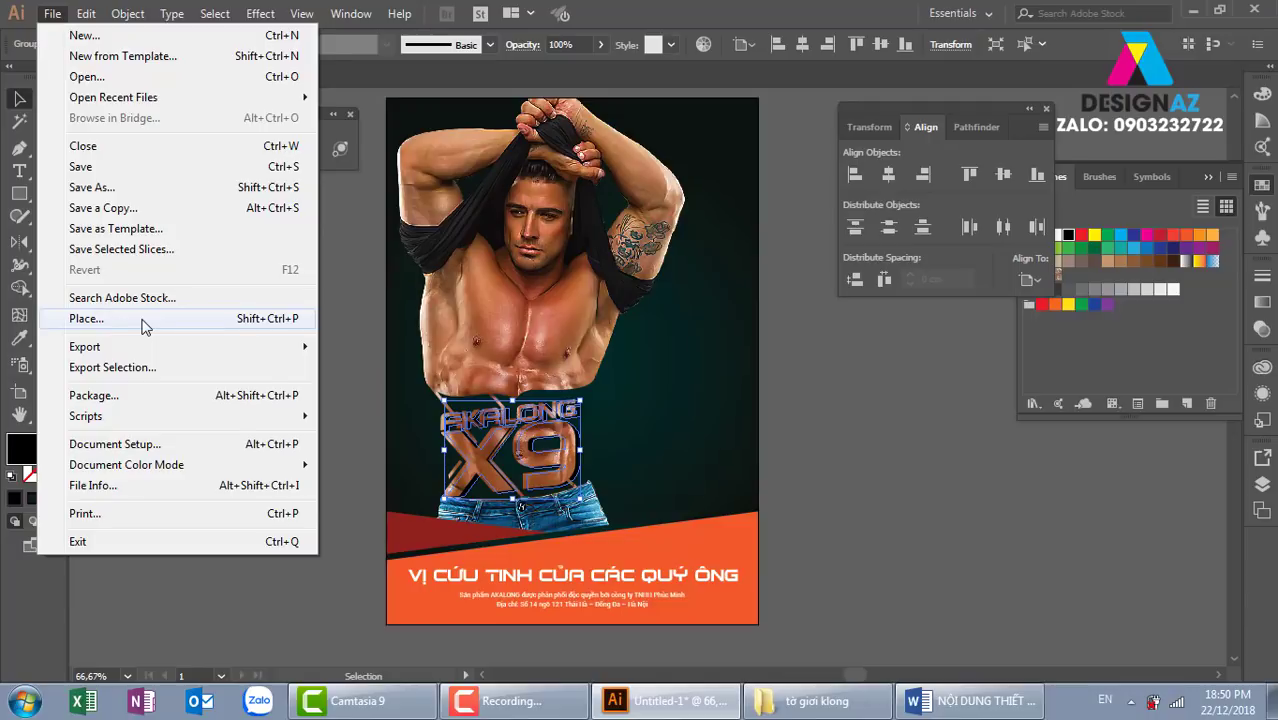
# Step: Place the akalong 2 sp image onto the poster's right side
pyautogui.click(144, 322)
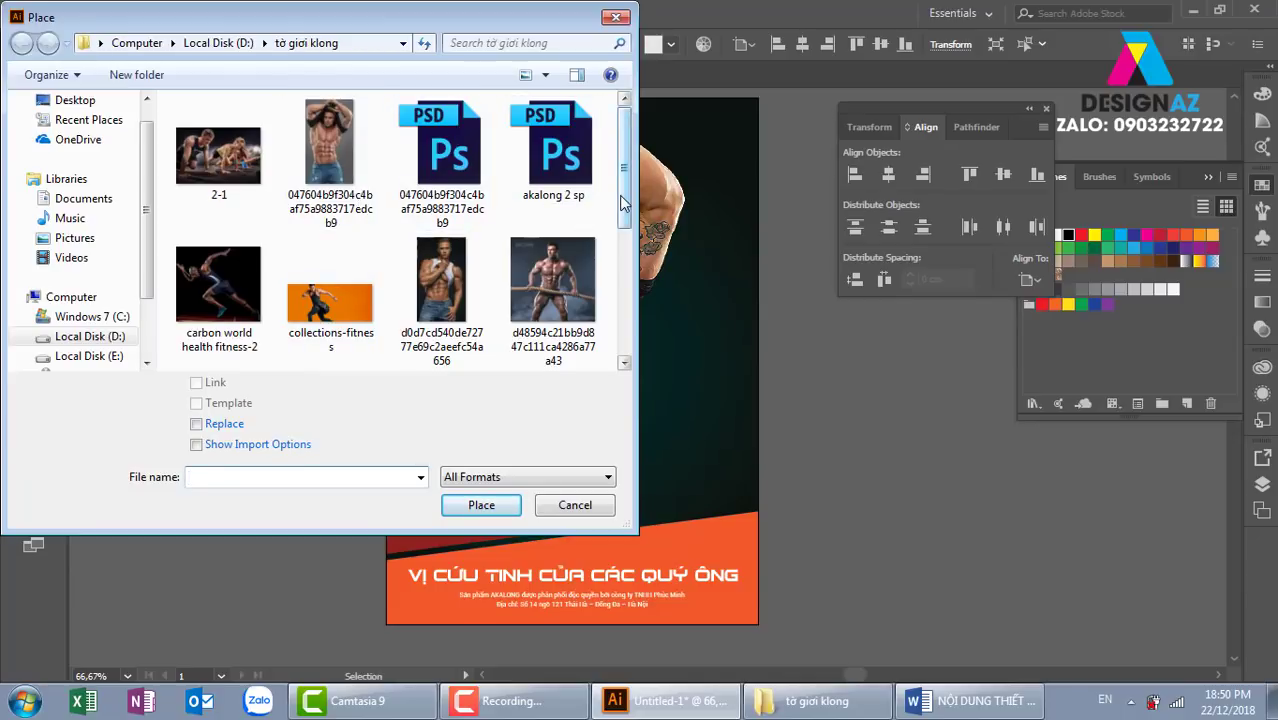
pyautogui.click(543, 168)
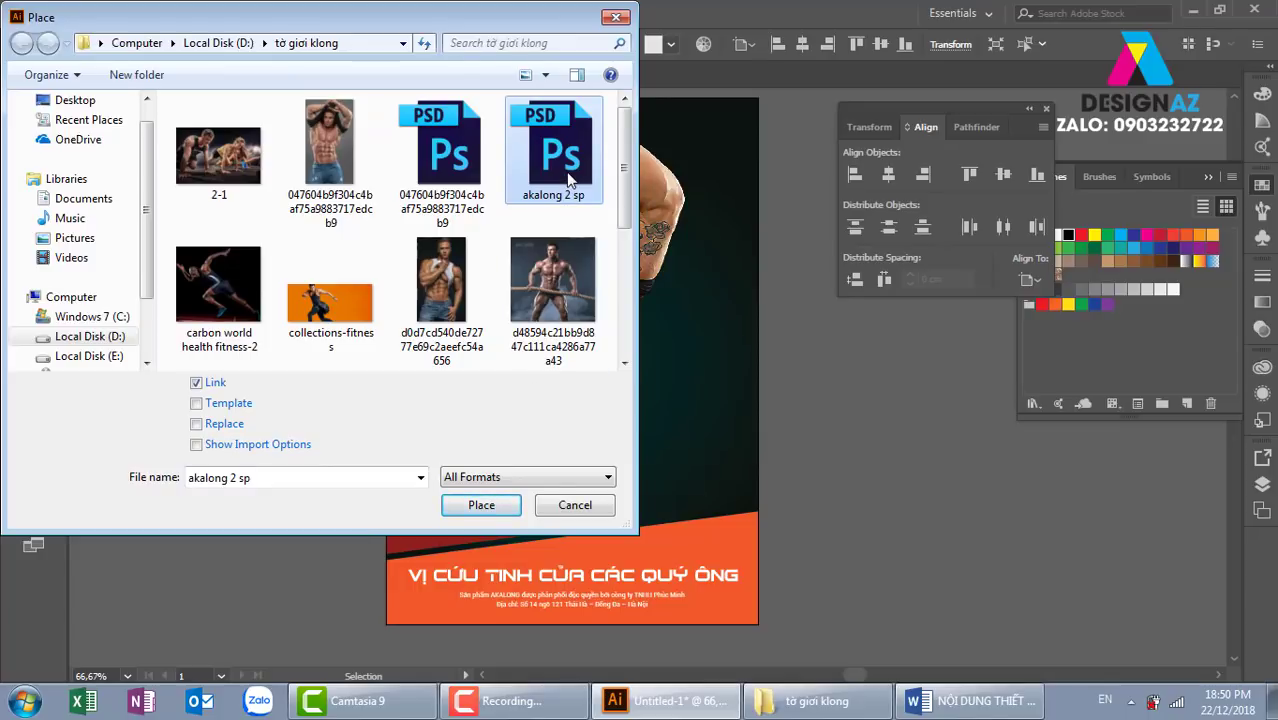
pyautogui.click(510, 500)
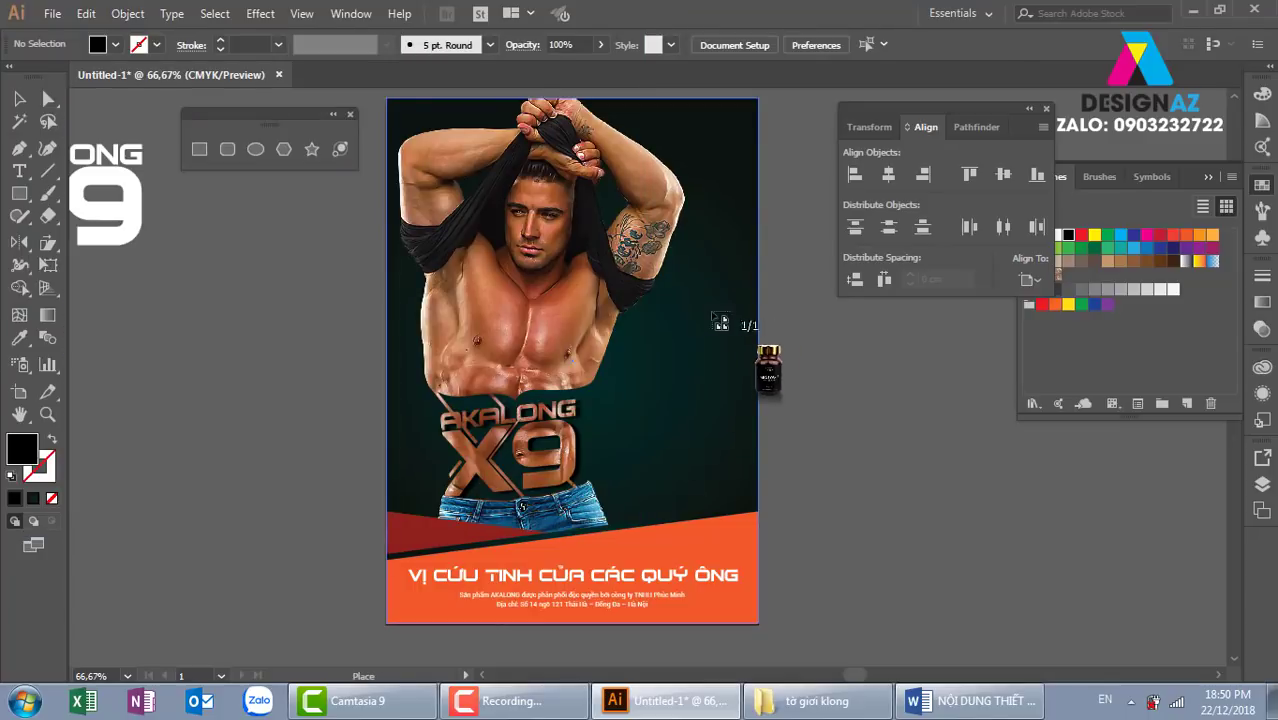
pyautogui.moveTo(637, 327); pyautogui.dragTo(748, 484)
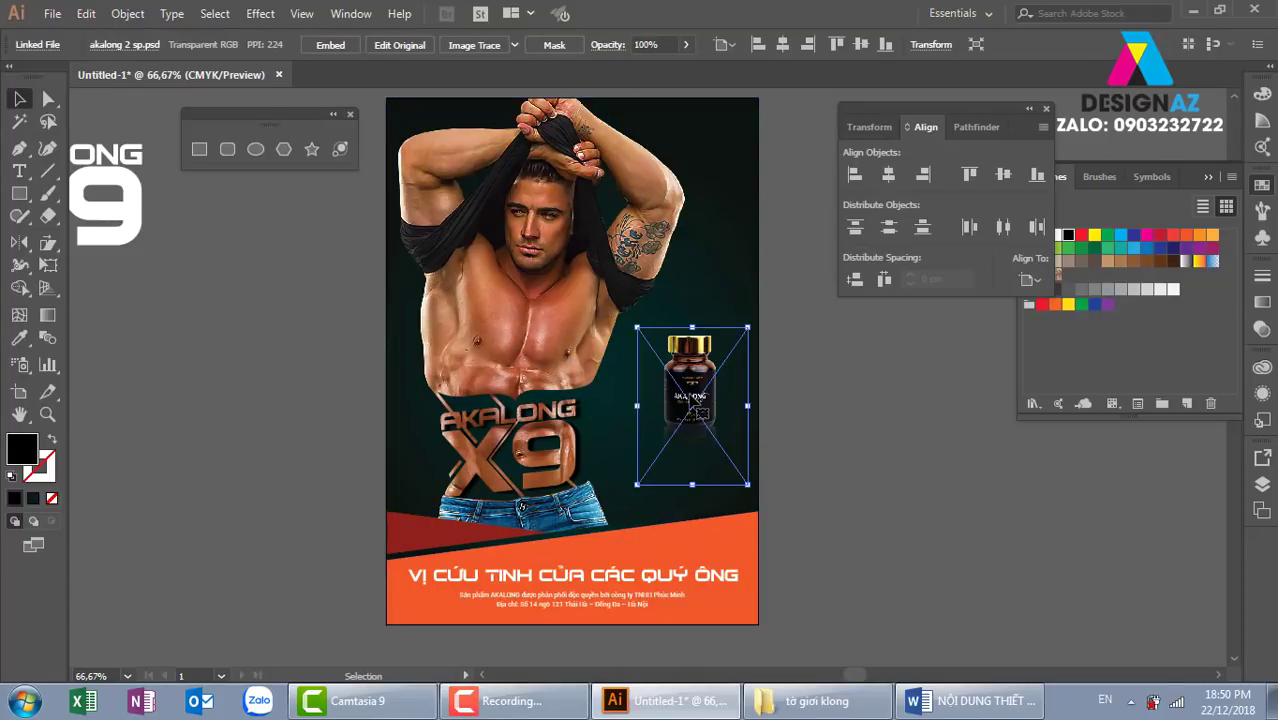
# Step: Enlarge the bottle image and move it down toward the orange footer
pyautogui.moveTo(637, 484); pyautogui.dragTo(601, 530)
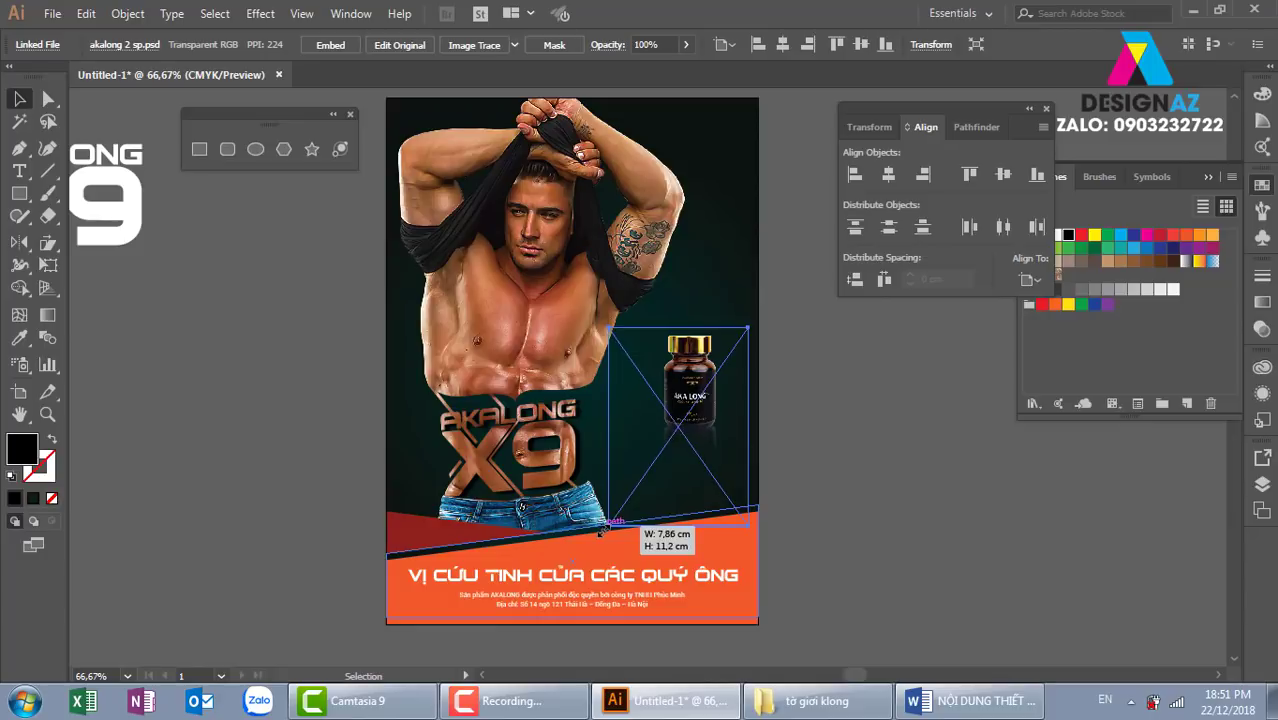
pyautogui.moveTo(672, 409)
pyautogui.mouseDown()
pyautogui.moveTo(672, 512)
pyautogui.moveTo(672, 494)
pyautogui.mouseUp()
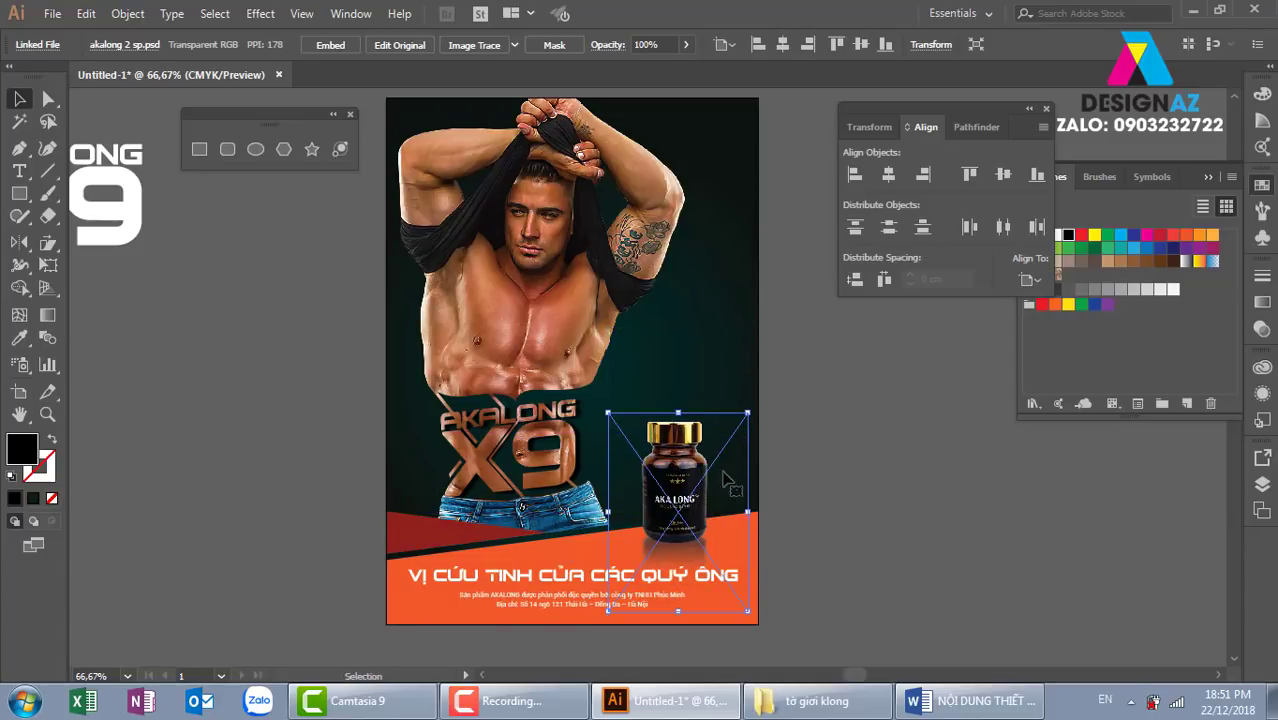
pyautogui.moveTo(748, 412); pyautogui.dragTo(757, 398)
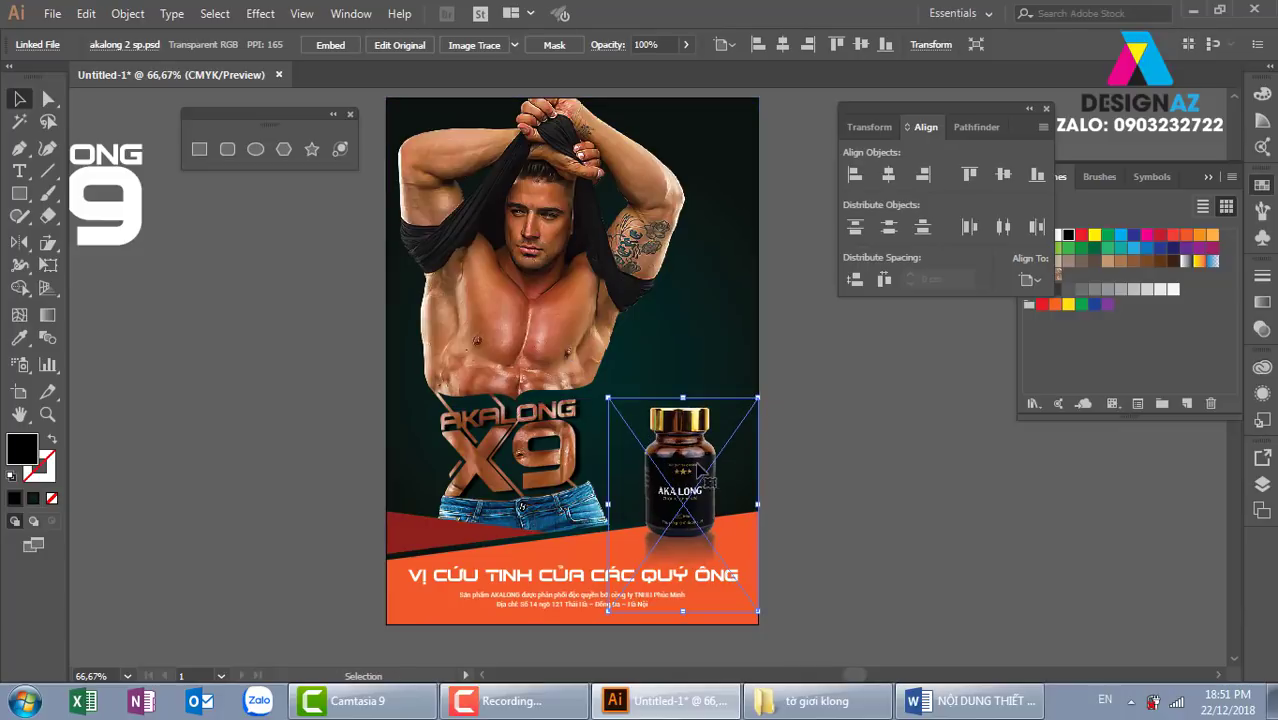
pyautogui.moveTo(707, 483); pyautogui.dragTo(725, 470)
pyautogui.click(878, 483)
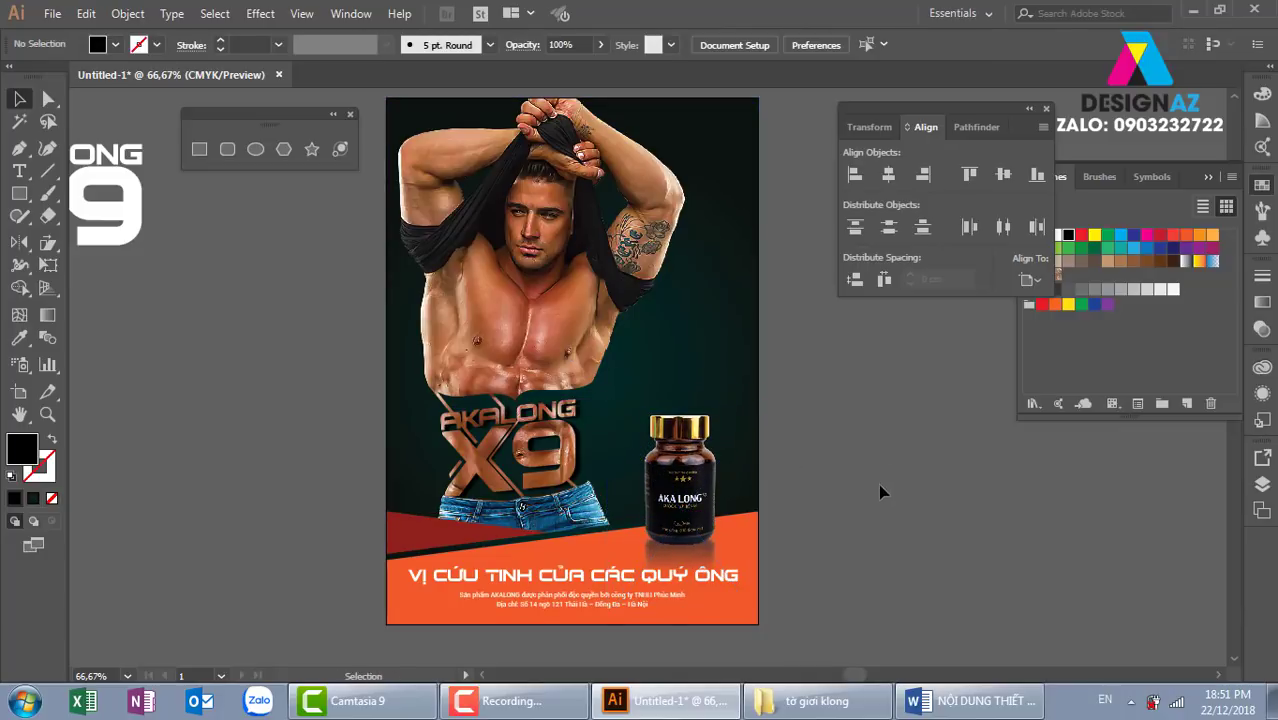
pyautogui.moveTo(878, 483); pyautogui.dragTo(899, 517)
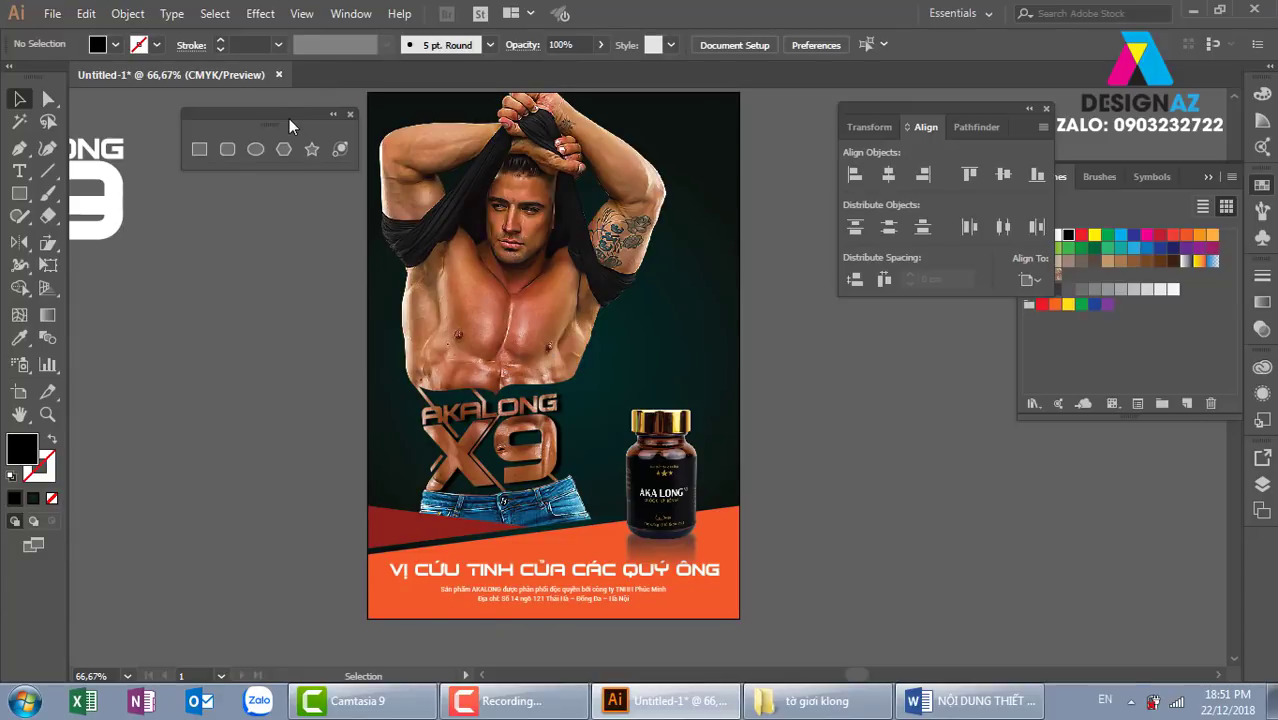
# Step: Close the floating shapes panel and enlarge the bottle further, settling it at the lower right
pyautogui.moveTo(289, 118); pyautogui.dragTo(250, 119)
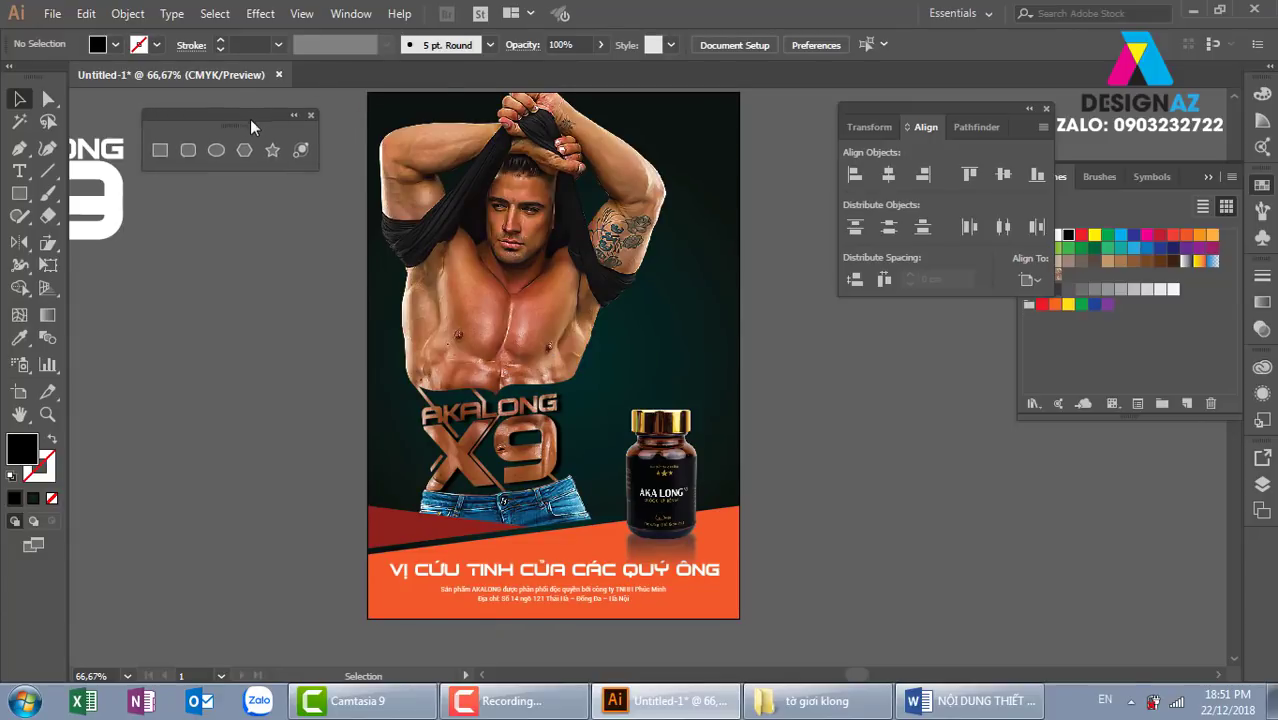
pyautogui.click(310, 115)
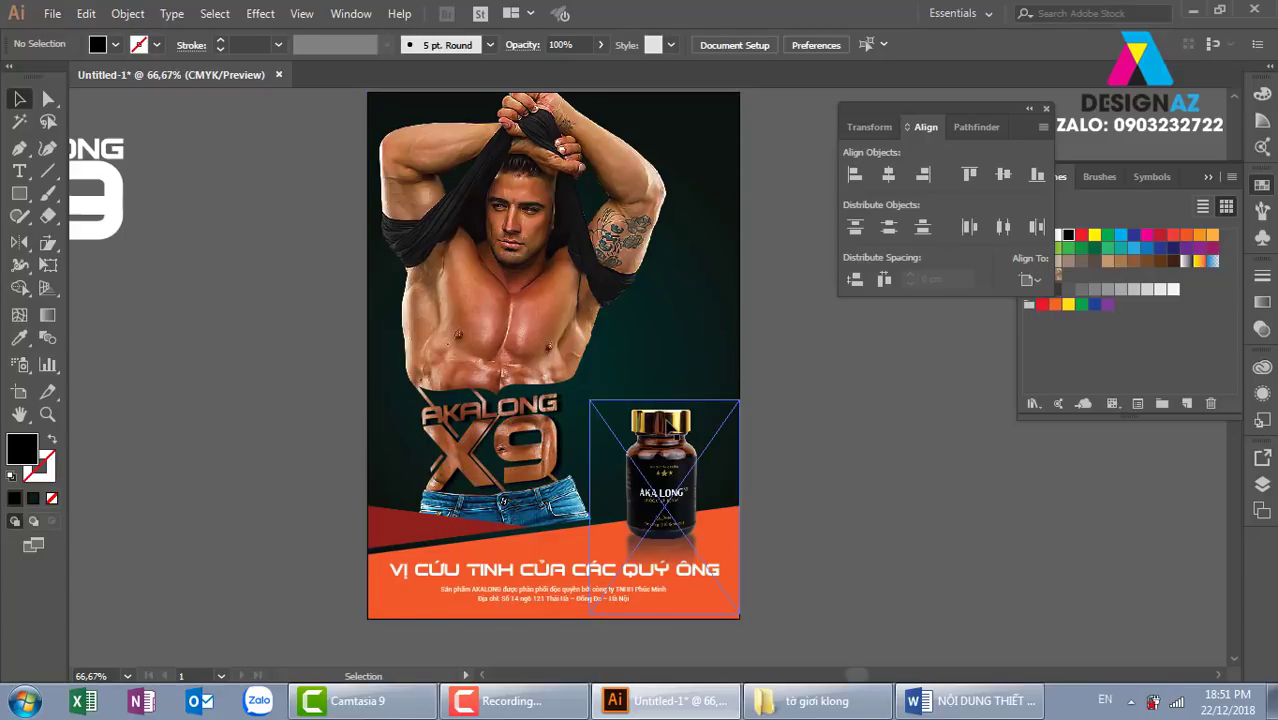
pyautogui.click(652, 430)
pyautogui.moveTo(591, 401); pyautogui.dragTo(566, 370)
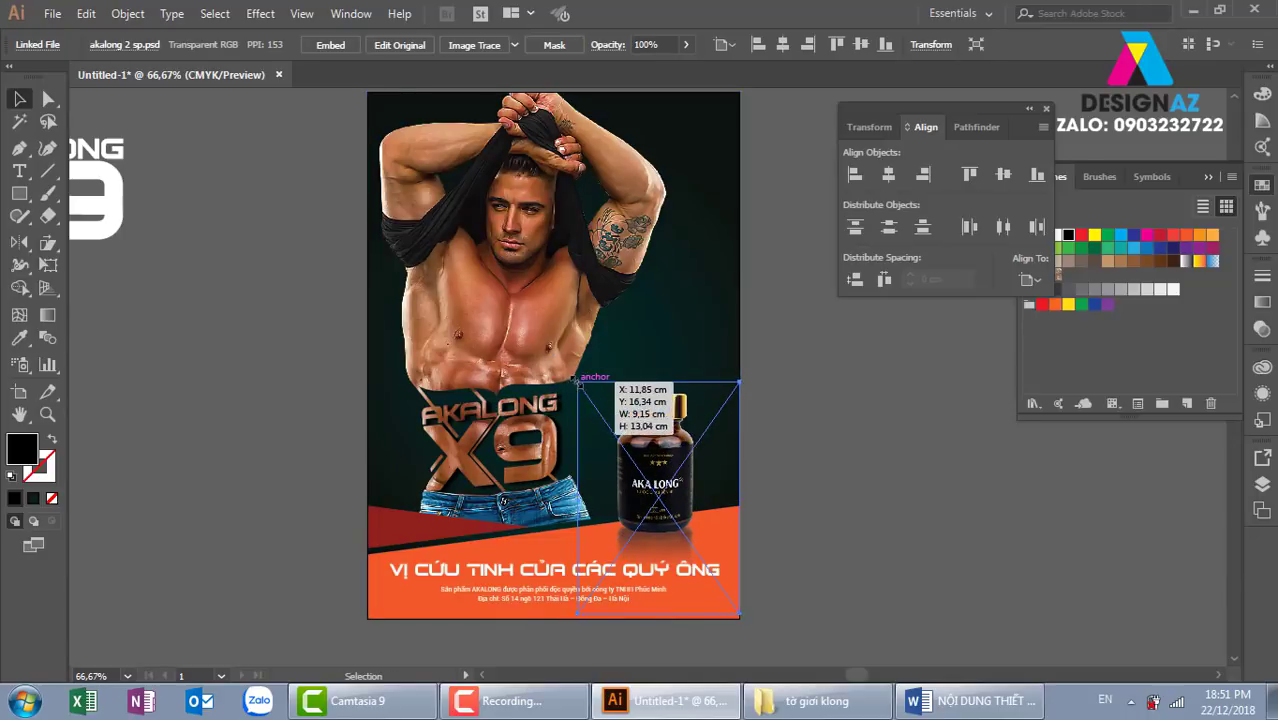
pyautogui.moveTo(648, 422); pyautogui.dragTo(648, 430)
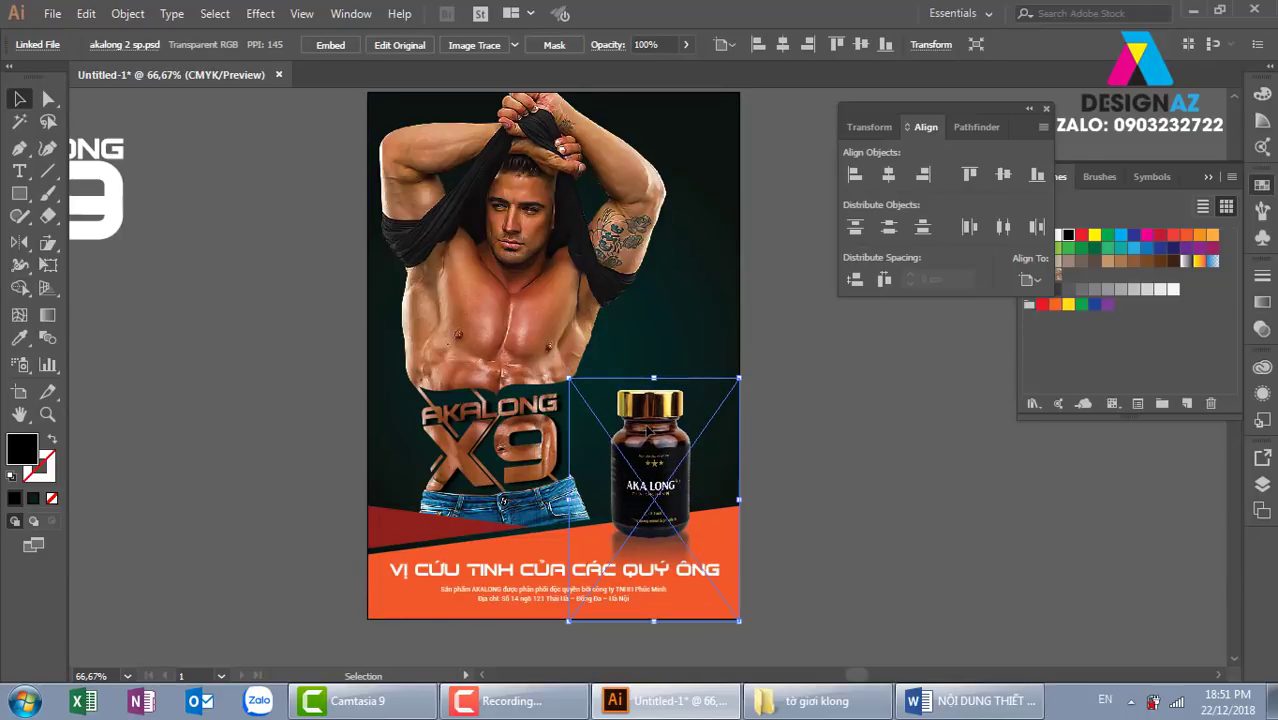
pyautogui.click(833, 458)
pyautogui.moveTo(777, 526); pyautogui.dragTo(856, 513)
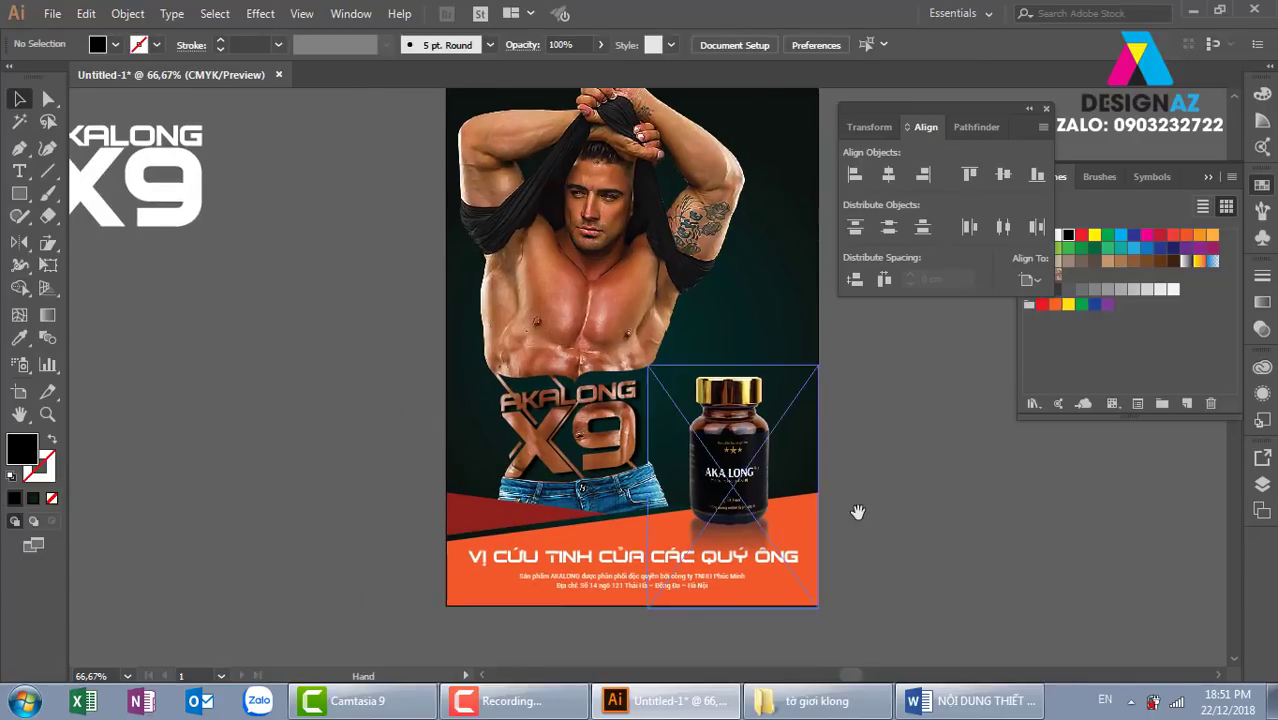
pyautogui.hotkey('ctrl', '=')
pyautogui.scroll(-2, 850, 560)
pyautogui.click(866, 556)
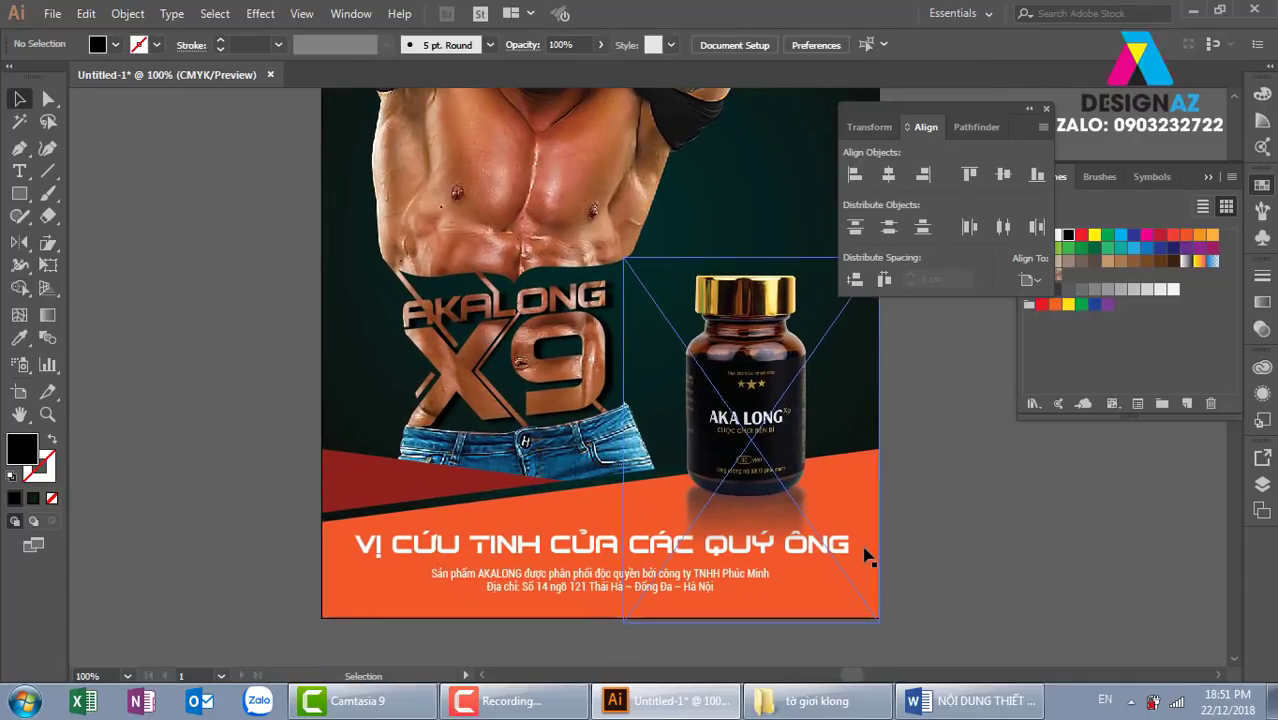
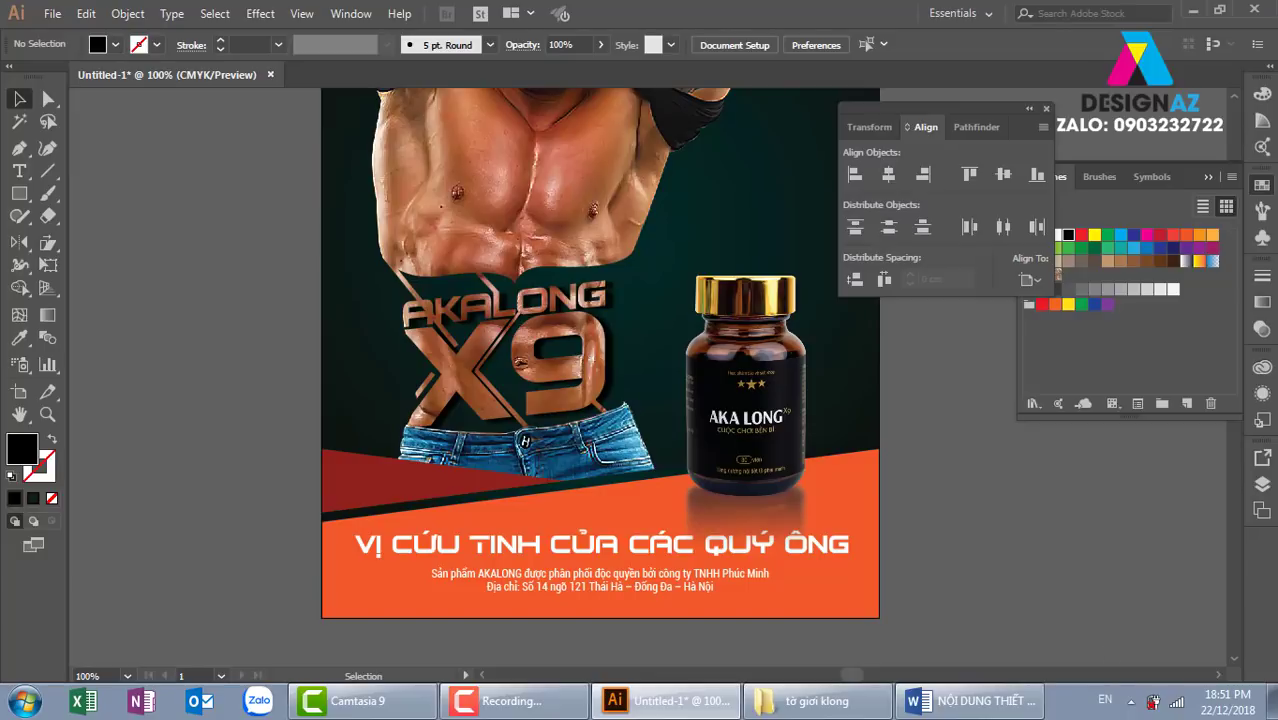
# Step: Search drive D for 'iam' and open Golden-squares-collection.zip in the thiết kế banner mỹ phẩm folder
pyautogui.click(873, 705)
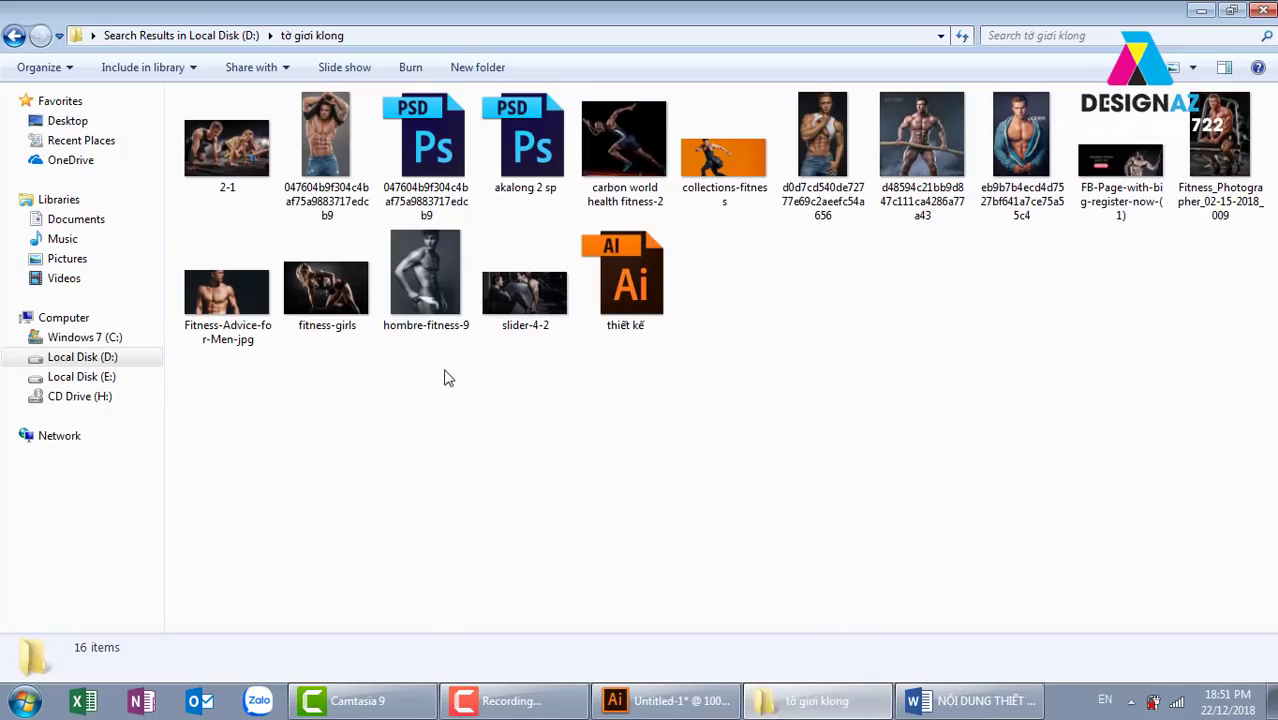
pyautogui.click(106, 358)
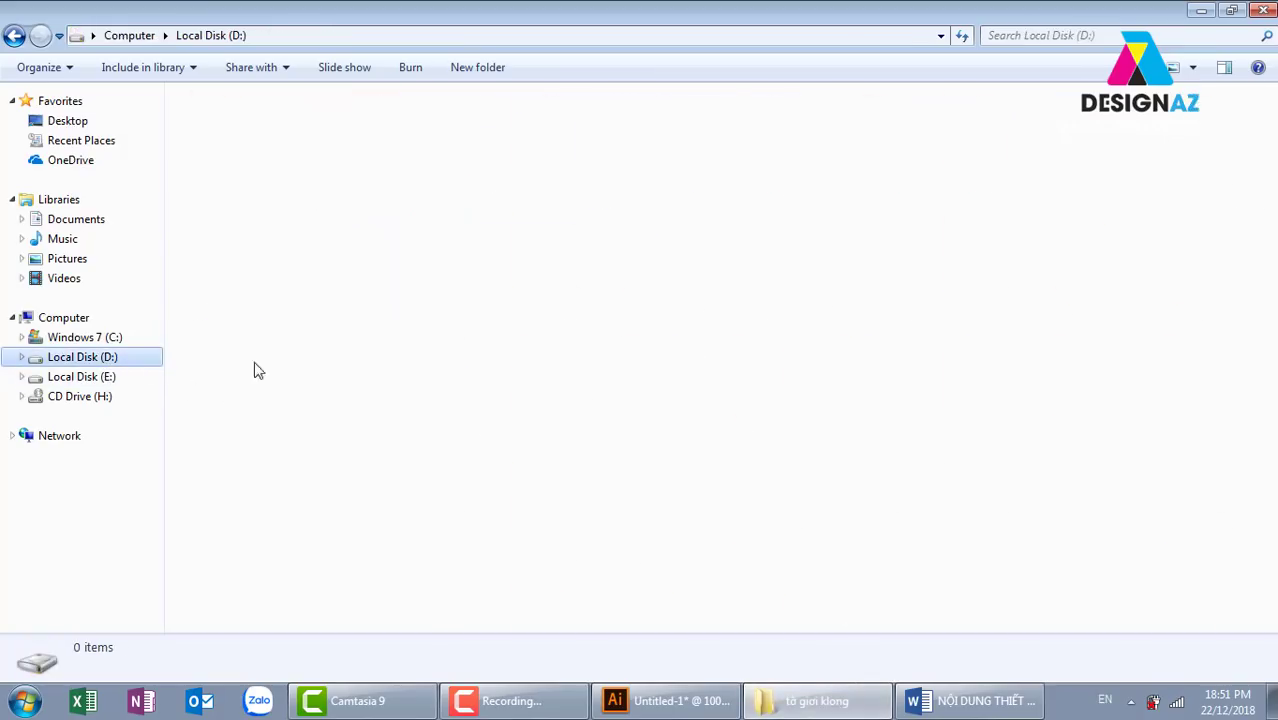
pyautogui.click(1065, 36)
pyautogui.write('g')
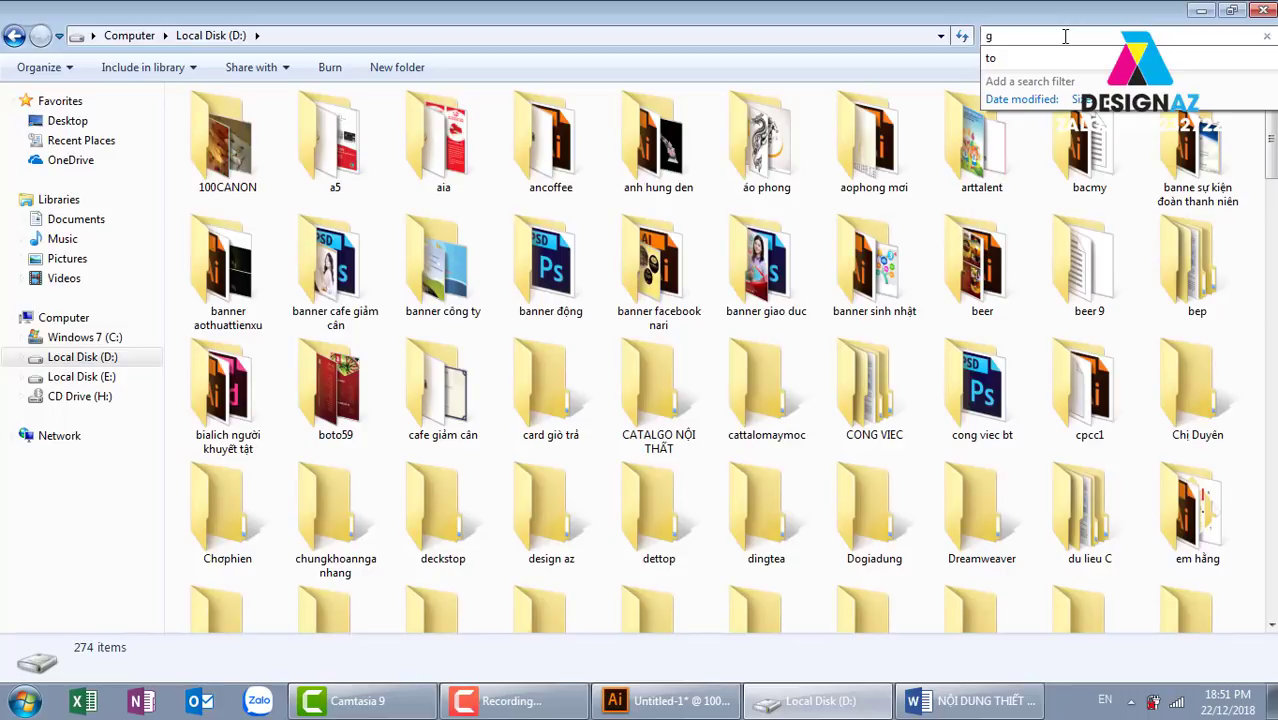
pyautogui.write('iam')
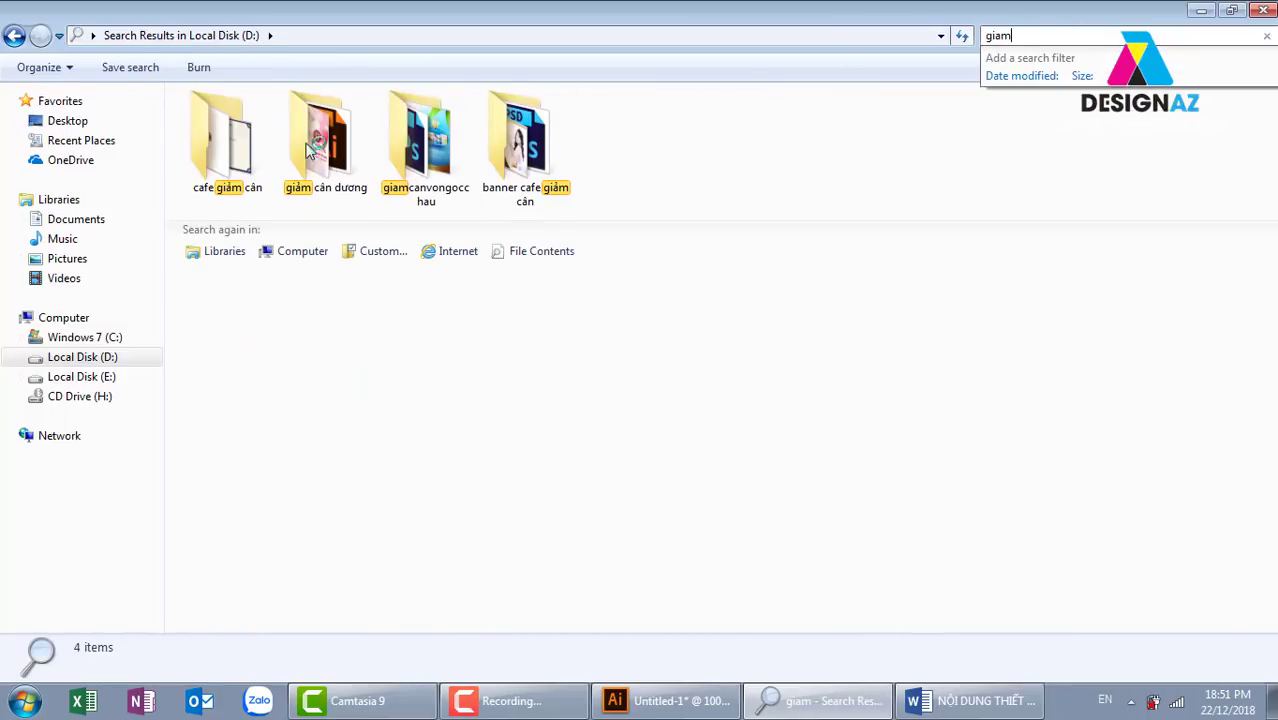
pyautogui.click(235, 188)
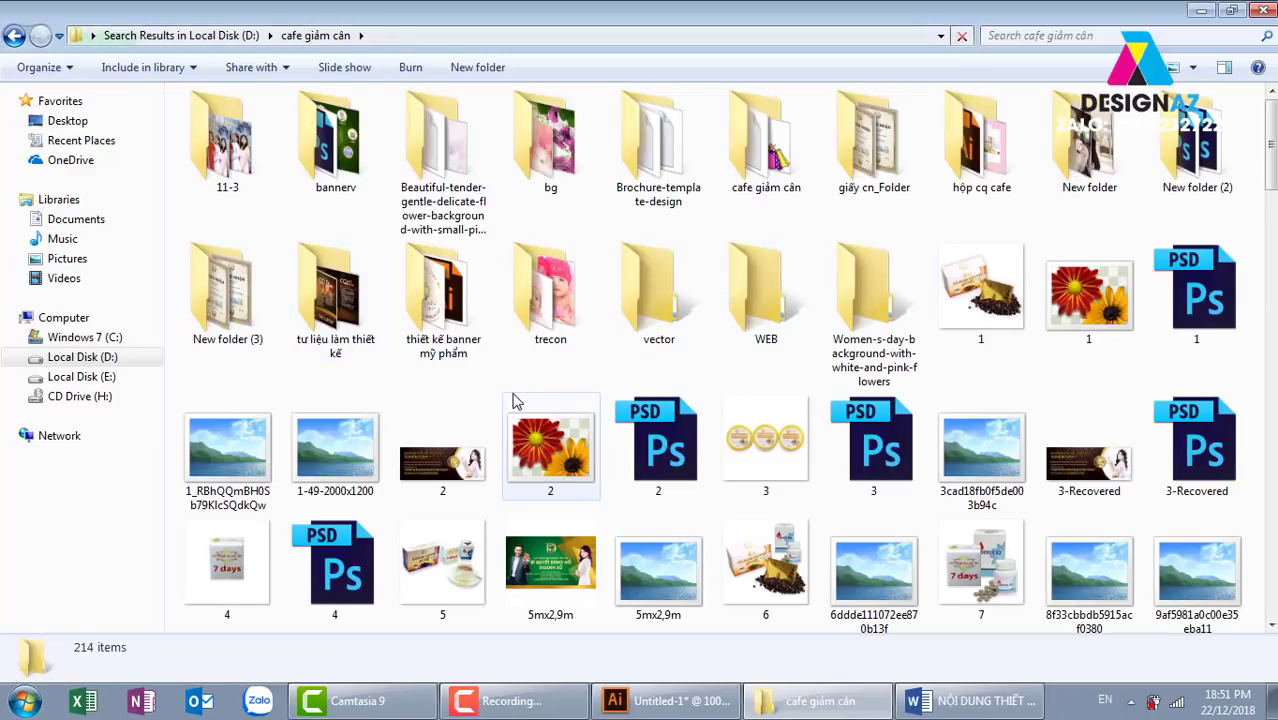
pyautogui.click(457, 320)
pyautogui.doubleClick(457, 320)
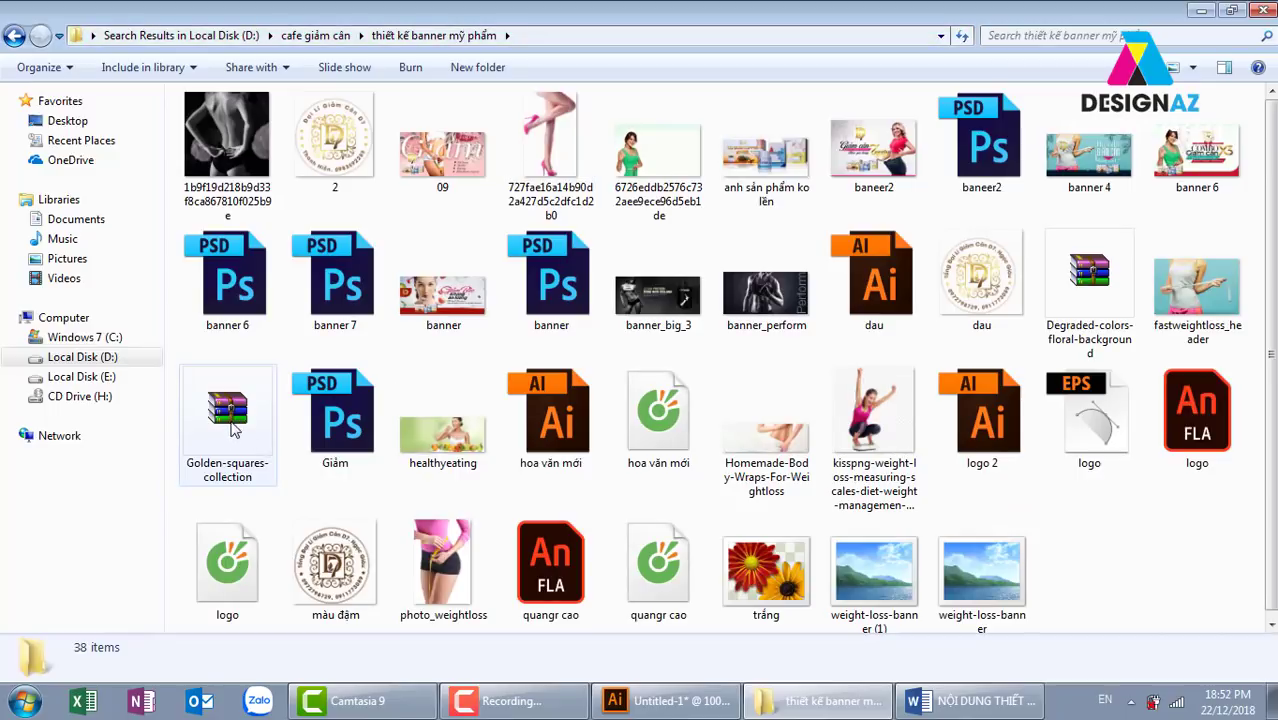
pyautogui.click(232, 428)
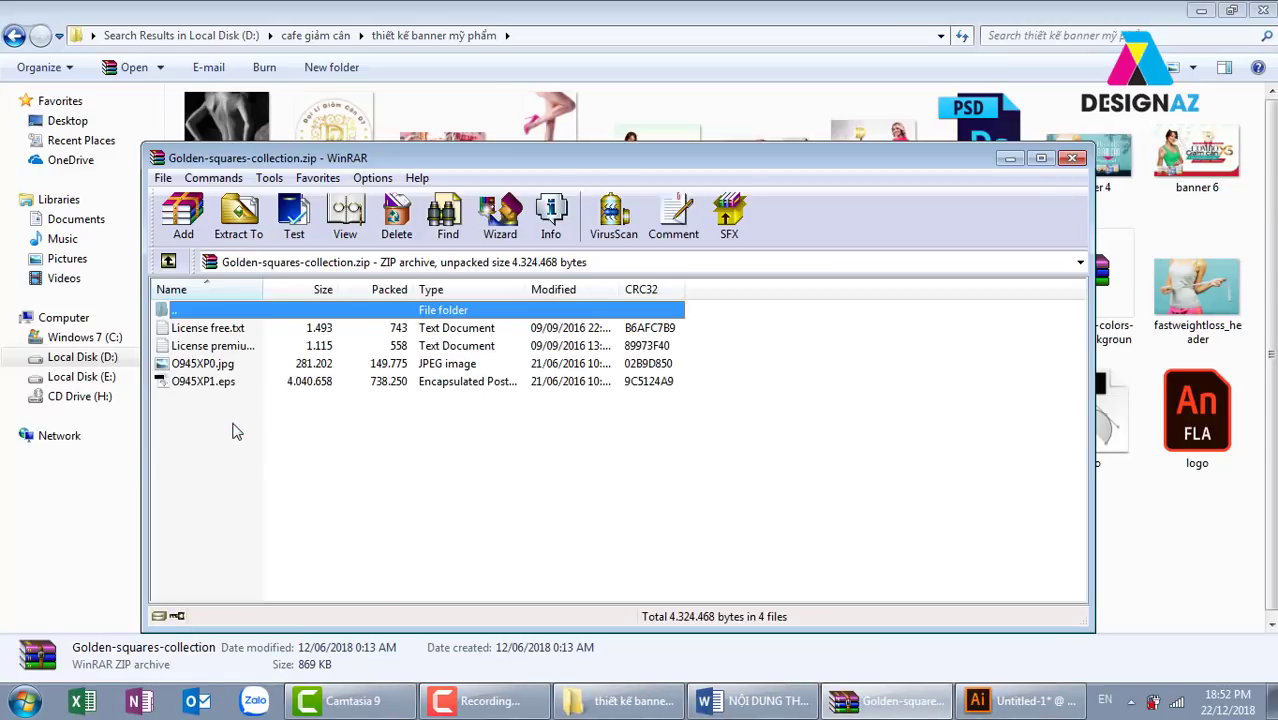
# Step: Open O945XP1.eps from the WinRAR archive list
pyautogui.click(216, 382)
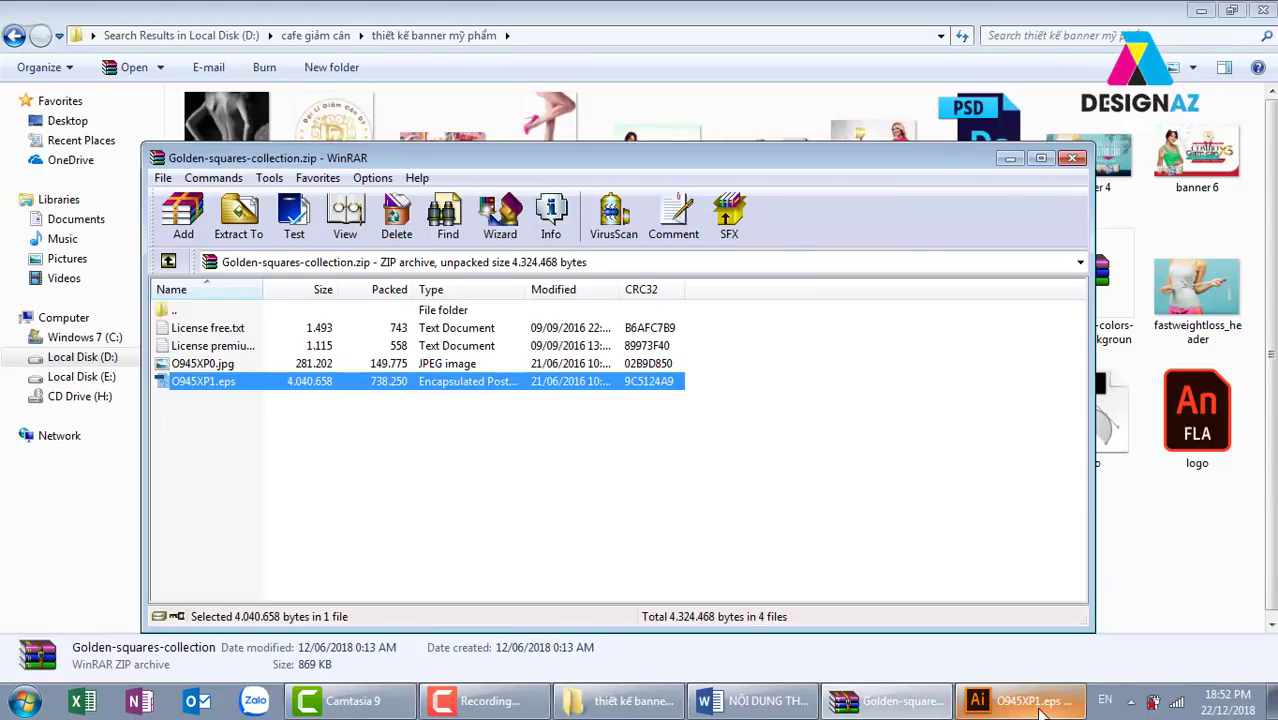
# Step: Copy the middle gold gradient square in row 3 of the O945XP1.eps sheet
pyautogui.click(1015, 700)
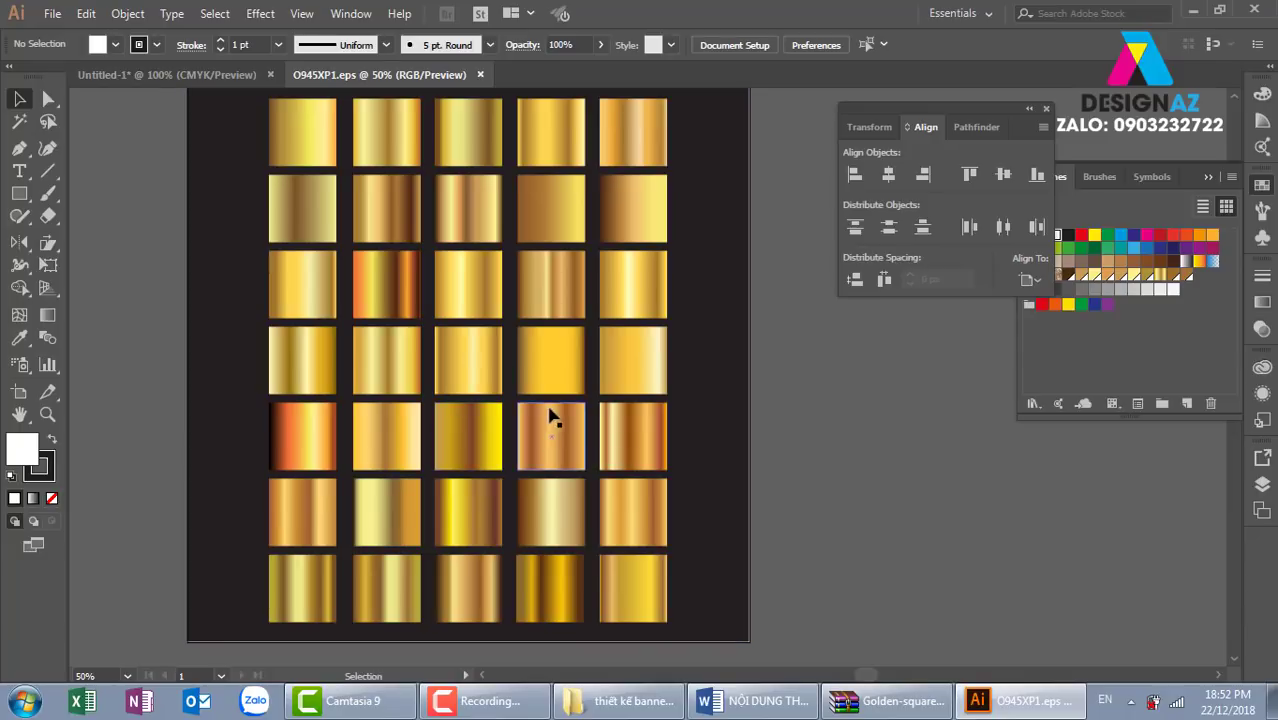
pyautogui.moveTo(569, 432); pyautogui.dragTo(613, 493)
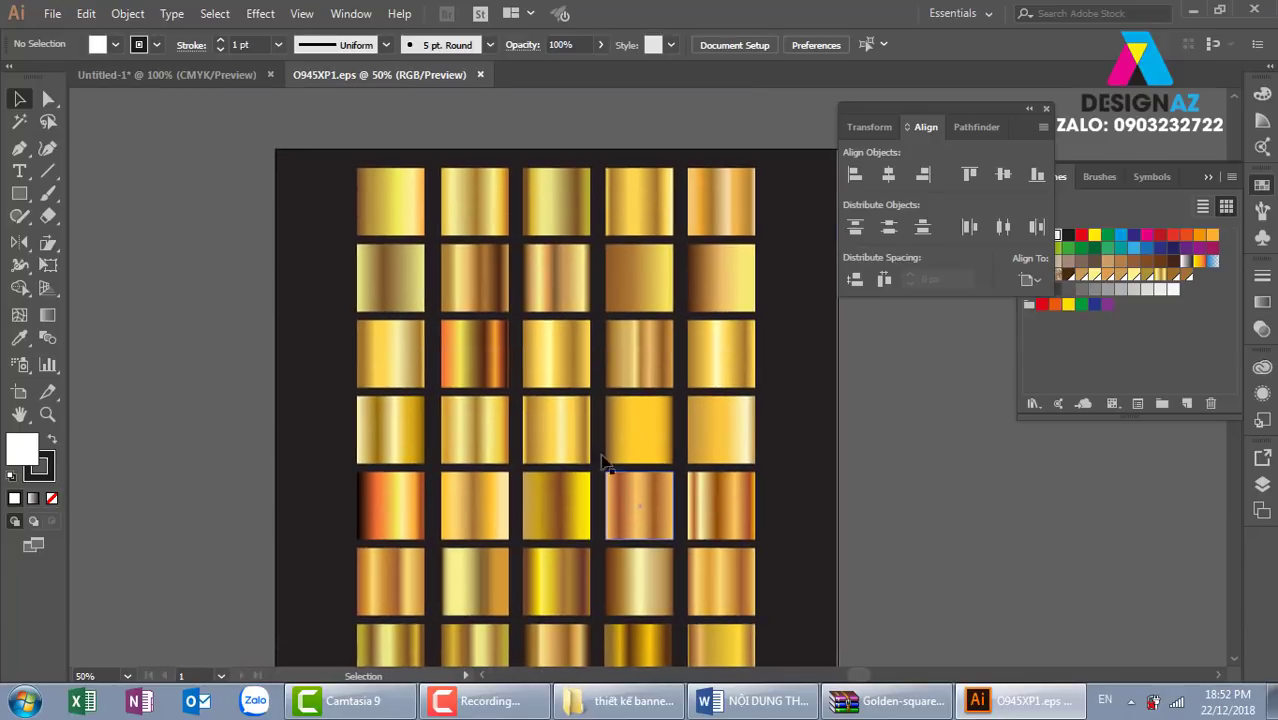
pyautogui.click(568, 363)
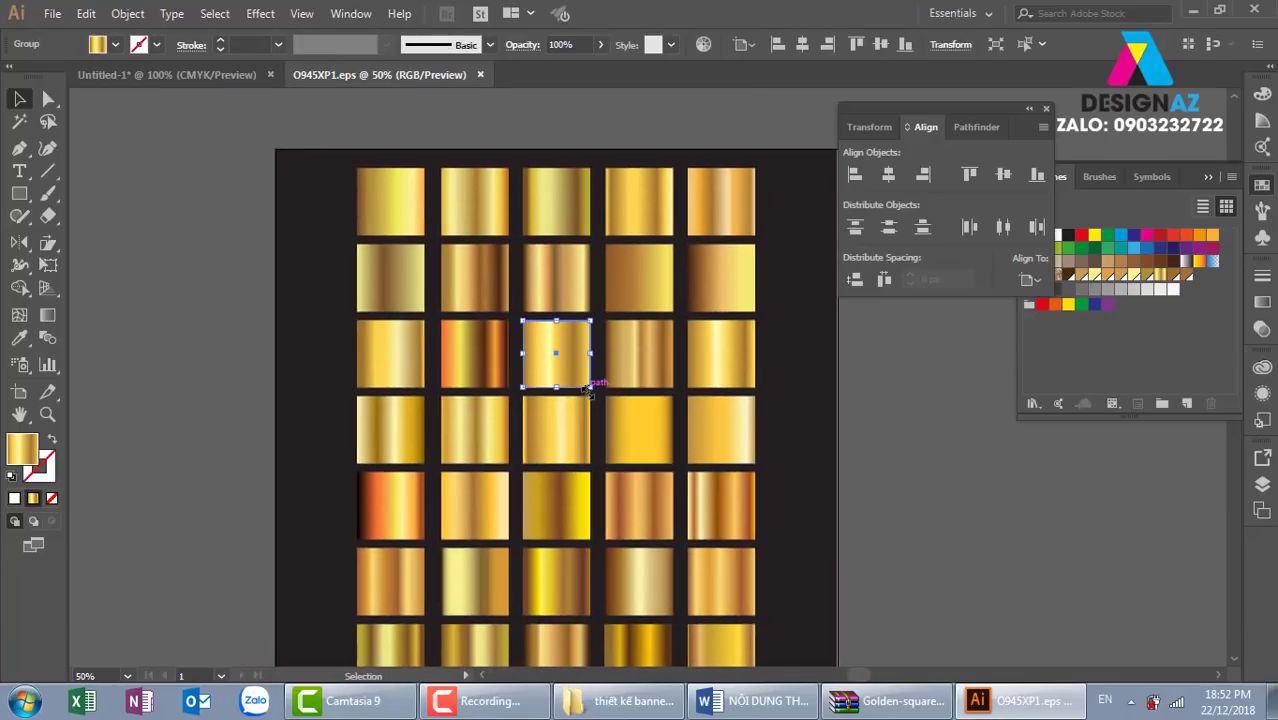
pyautogui.press('a')
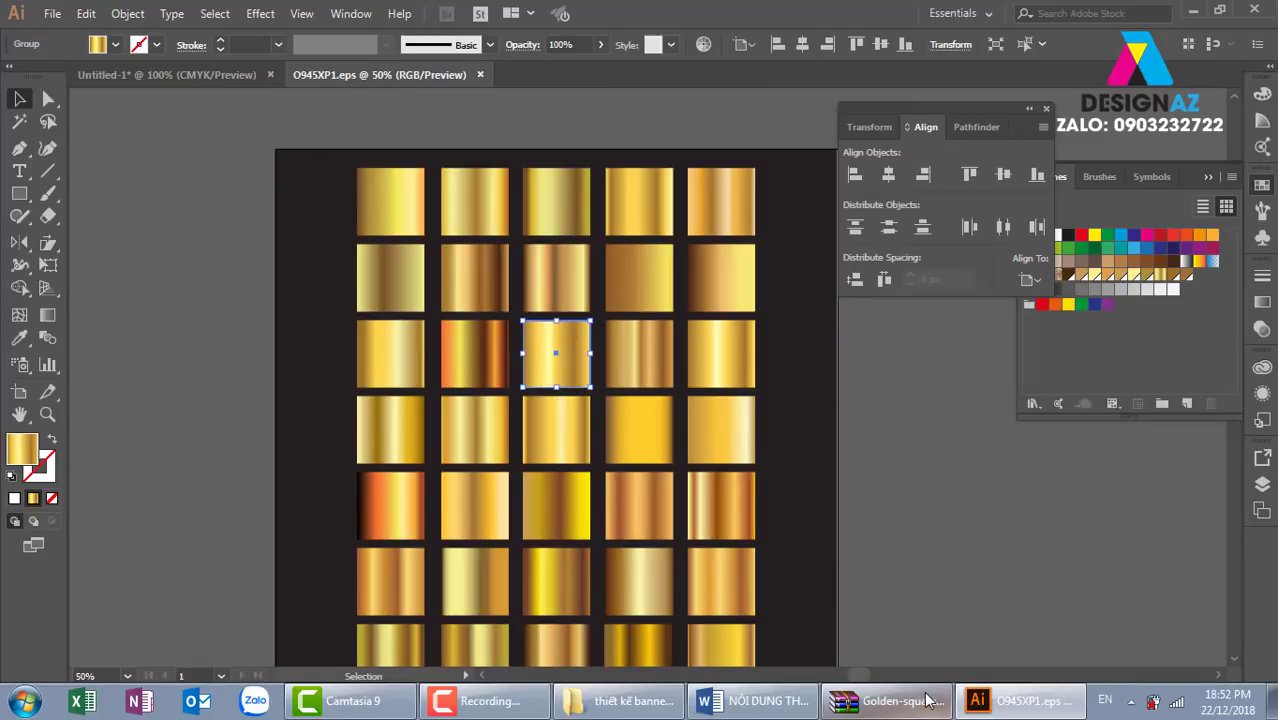
pyautogui.click(885, 700)
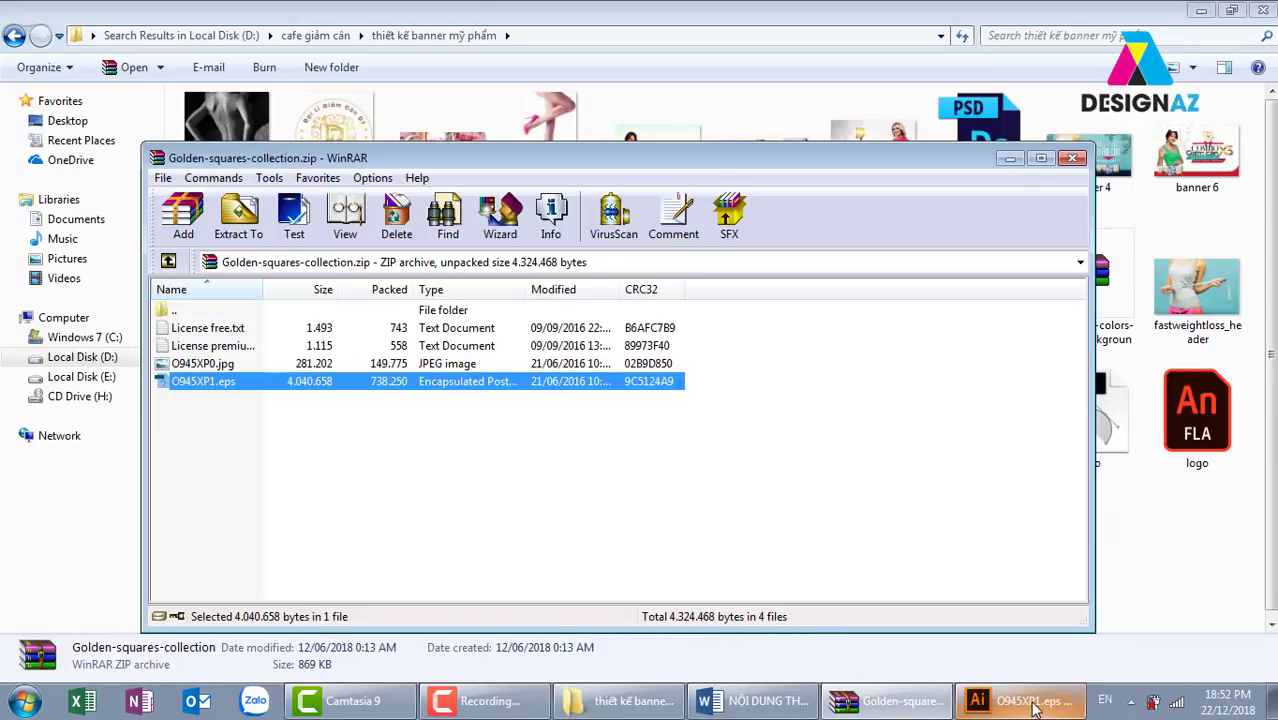
pyautogui.click(1015, 700)
# Step: Paste the gold square into the AKALONG poster document, left of the artboard
pyautogui.click(203, 74)
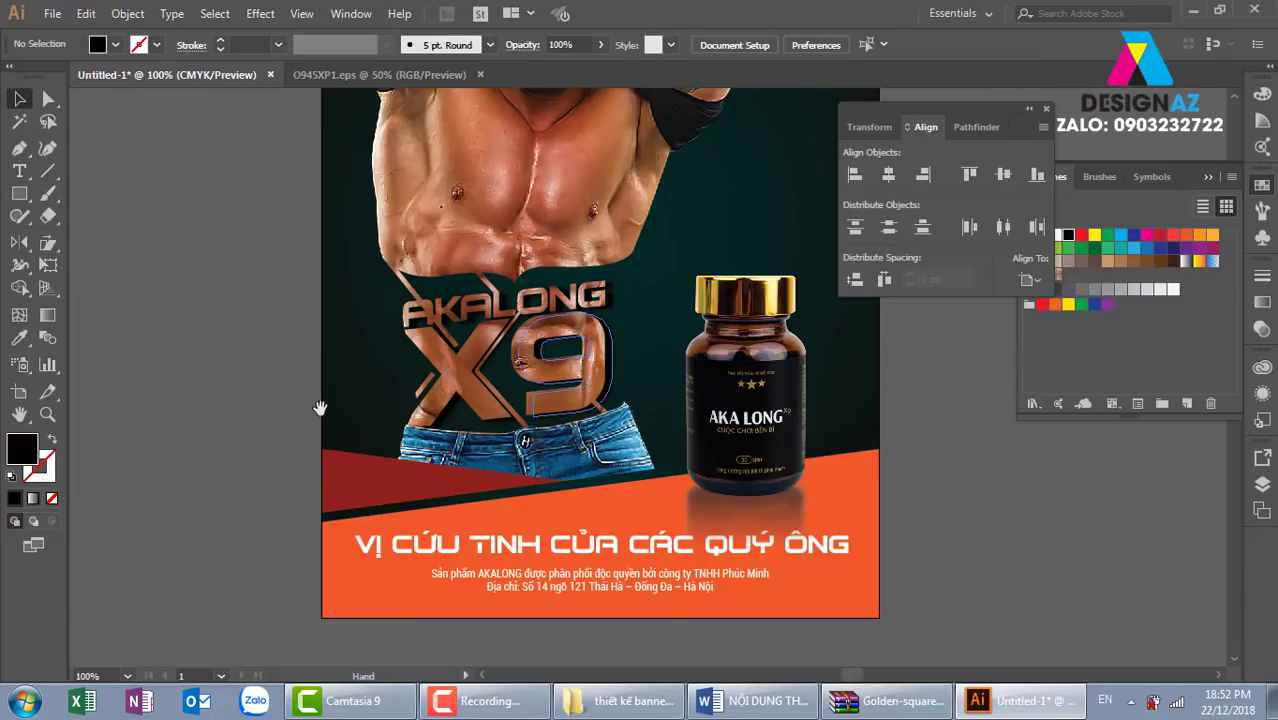
pyautogui.hotkey('ctrl', 'v')
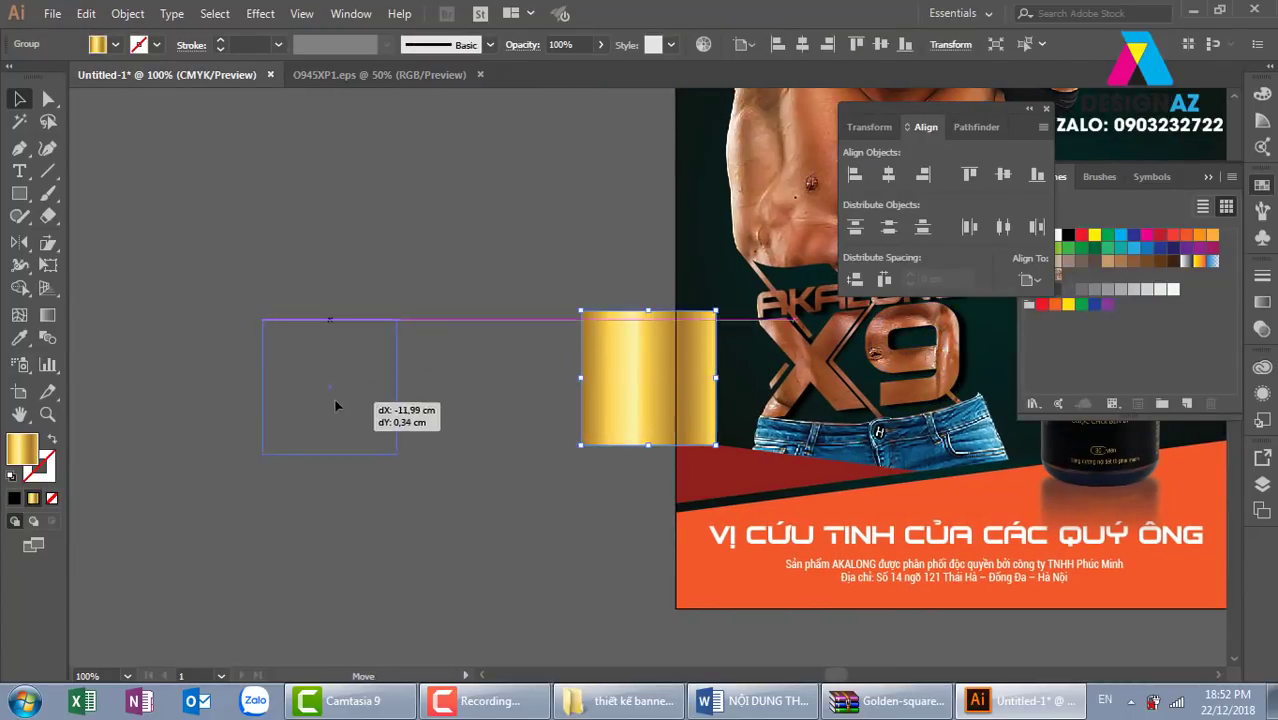
pyautogui.moveTo(655, 406); pyautogui.dragTo(325, 412)
pyautogui.hscroll(2, 448, 440)
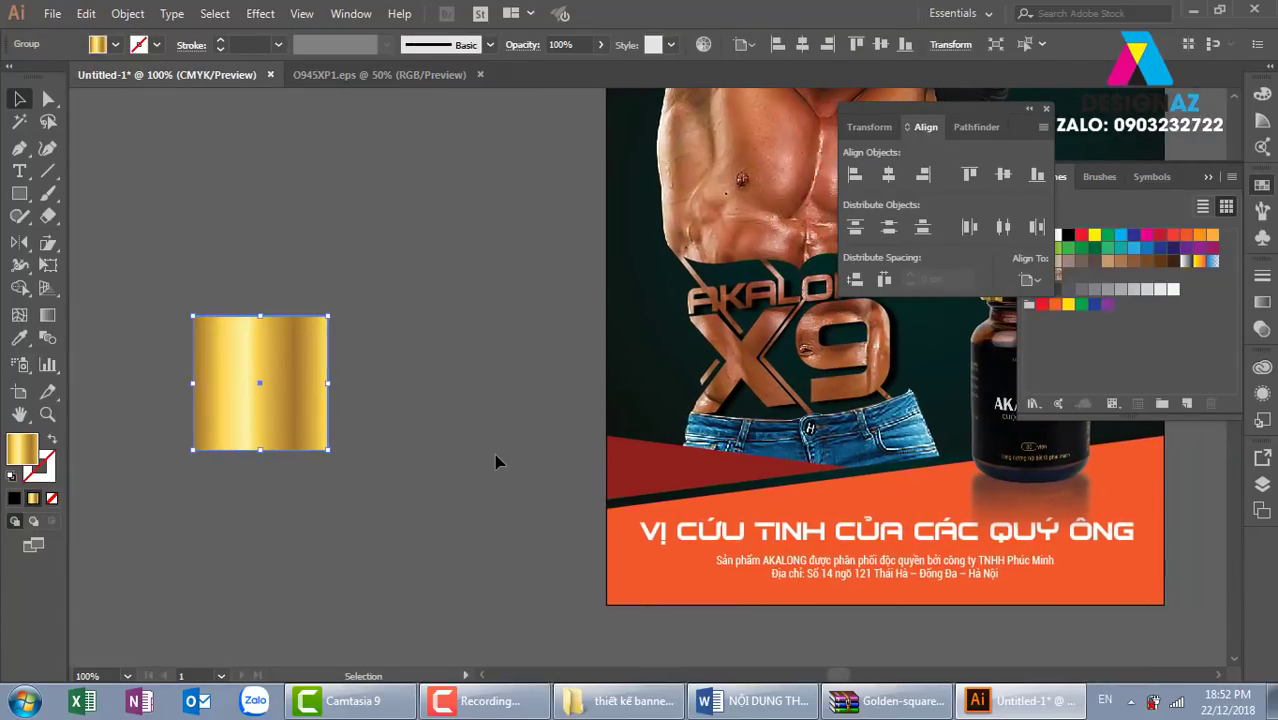
pyautogui.moveTo(589, 514)
pyautogui.mouseDown()
pyautogui.moveTo(451, 516)
pyautogui.moveTo(470, 521)
pyautogui.mouseUp()
pyautogui.scroll(1, 451, 400)
pyautogui.hscroll(-1, 451, 400)
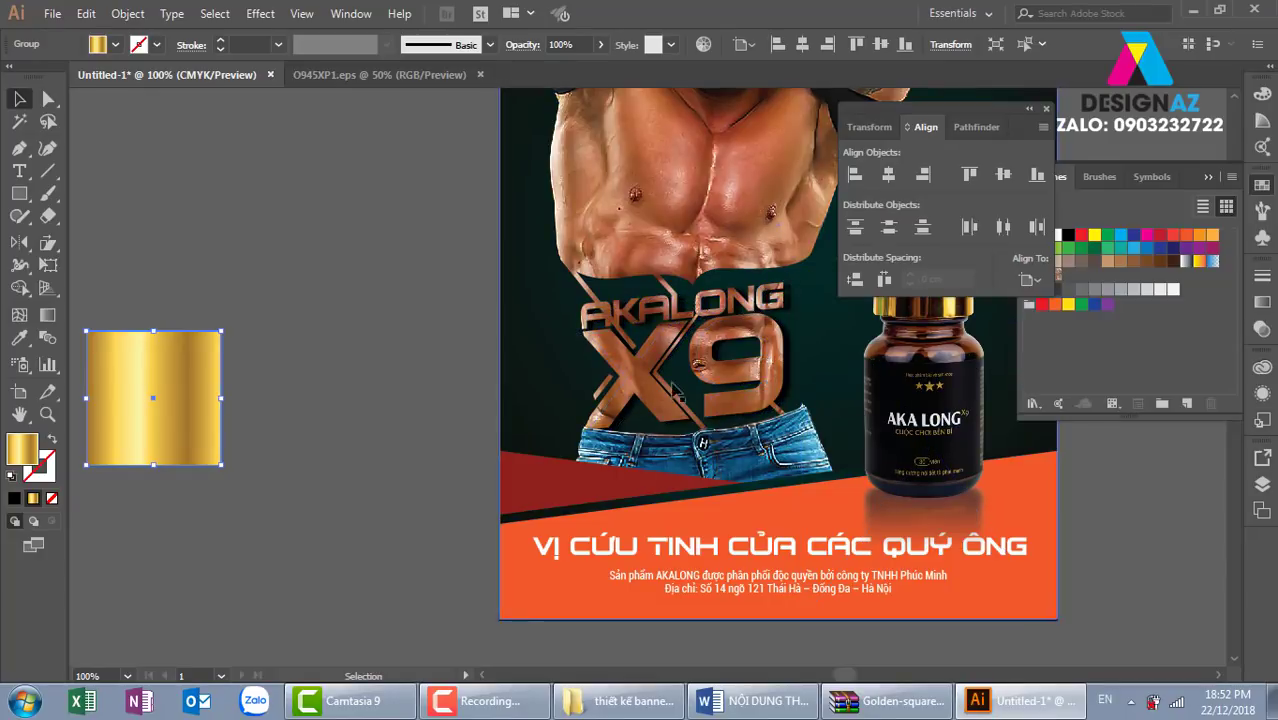
# Step: Edit the man photo's opacity mask in Transparency and select the AKALONG X9 lettering
pyautogui.click(708, 245)
pyautogui.click(820, 330)
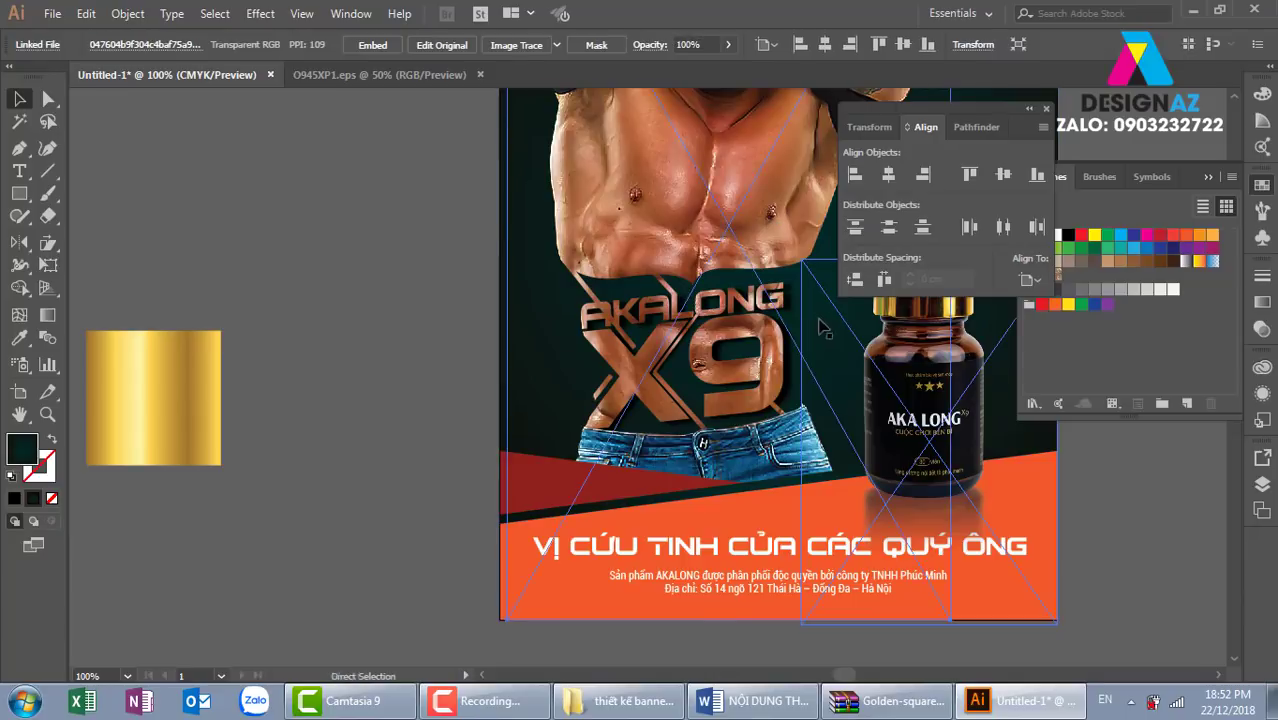
pyautogui.click(352, 292)
pyautogui.click(800, 209)
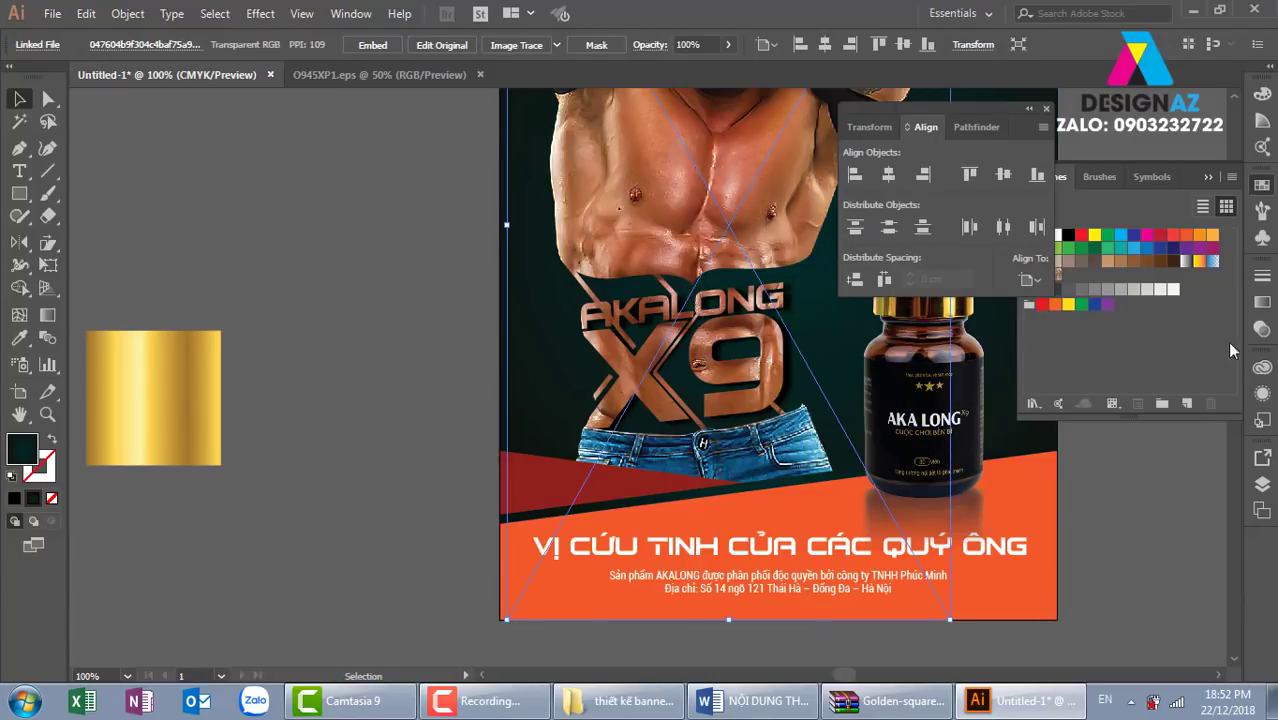
pyautogui.click(1261, 328)
pyautogui.click(1132, 345)
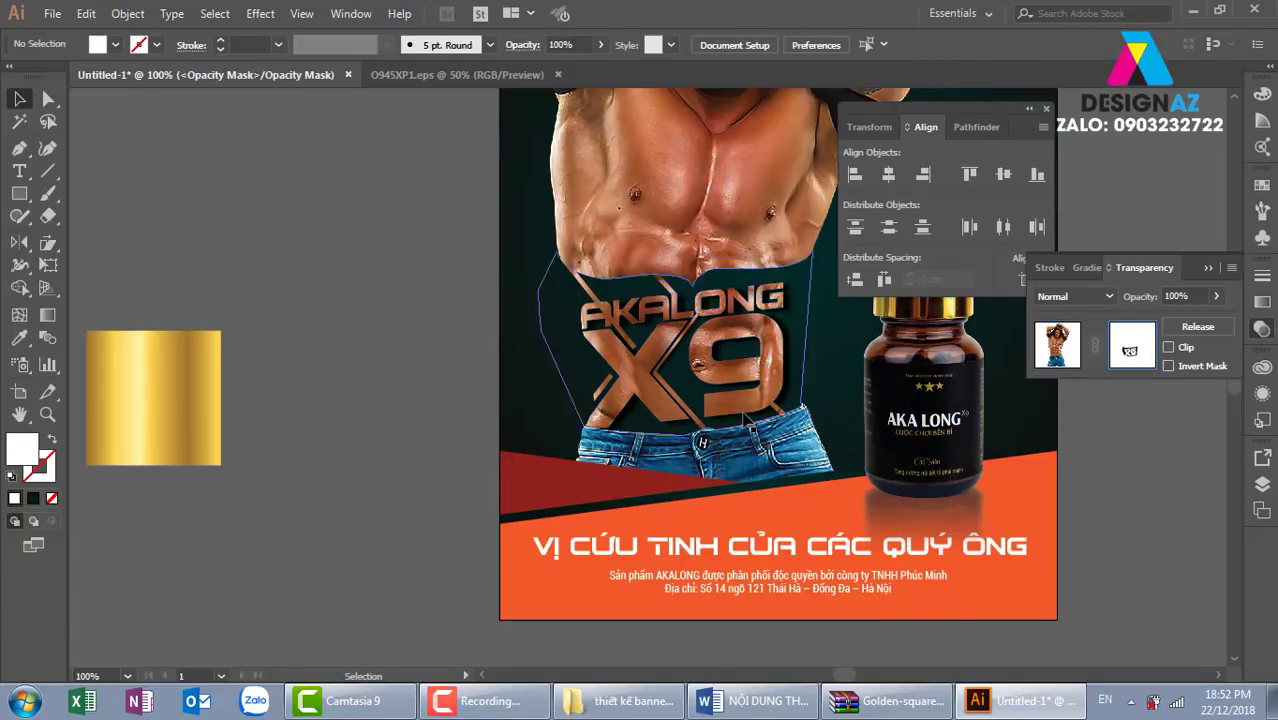
pyautogui.click(712, 405)
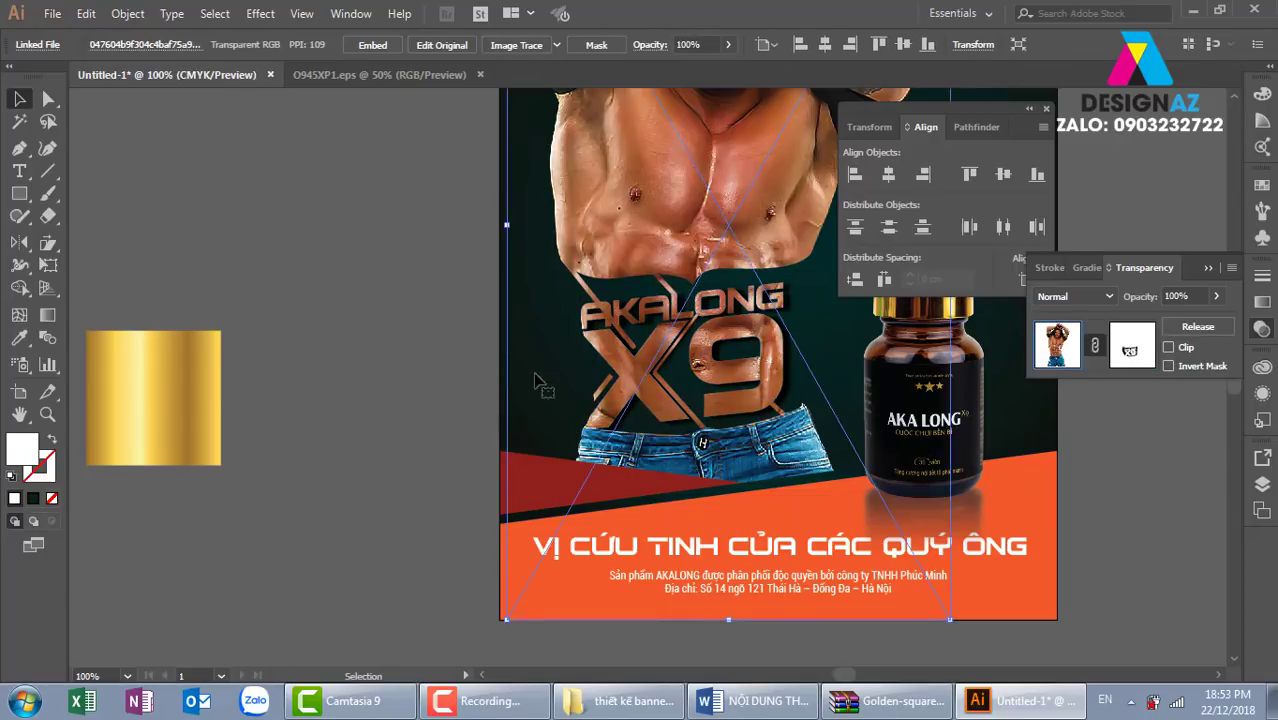
pyautogui.hscroll(-2, 585, 362)
pyautogui.hscroll(-3, 656, 369)
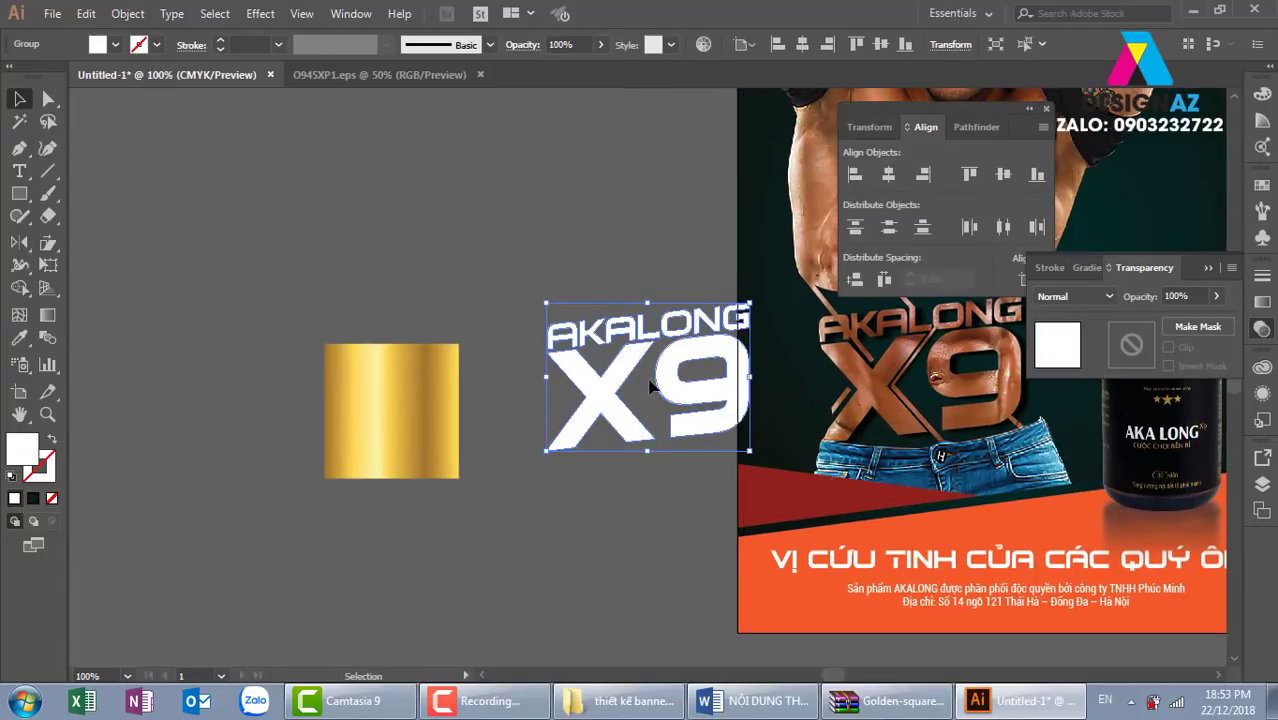
# Step: Move the white AKALONG X9 copy above the gold square and swap its fill to a 2 pt stroke
pyautogui.moveTo(626, 390); pyautogui.dragTo(441, 196)
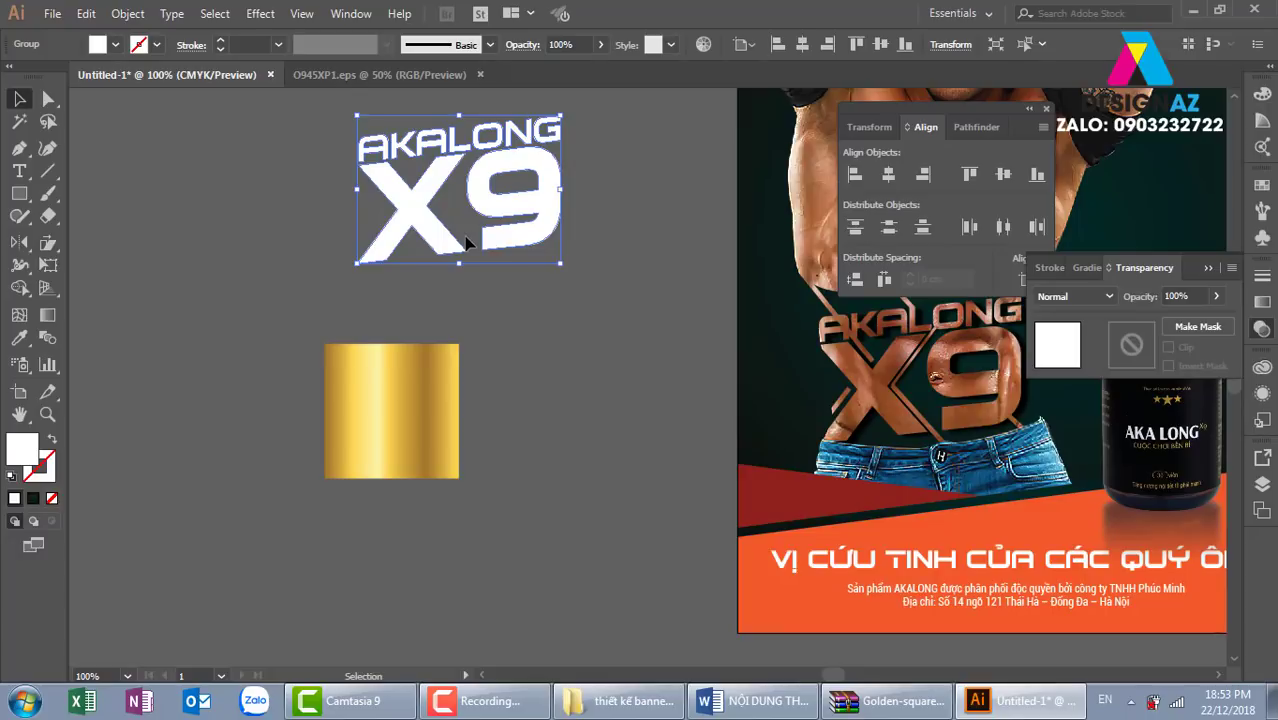
pyautogui.scroll(1, 598, 305)
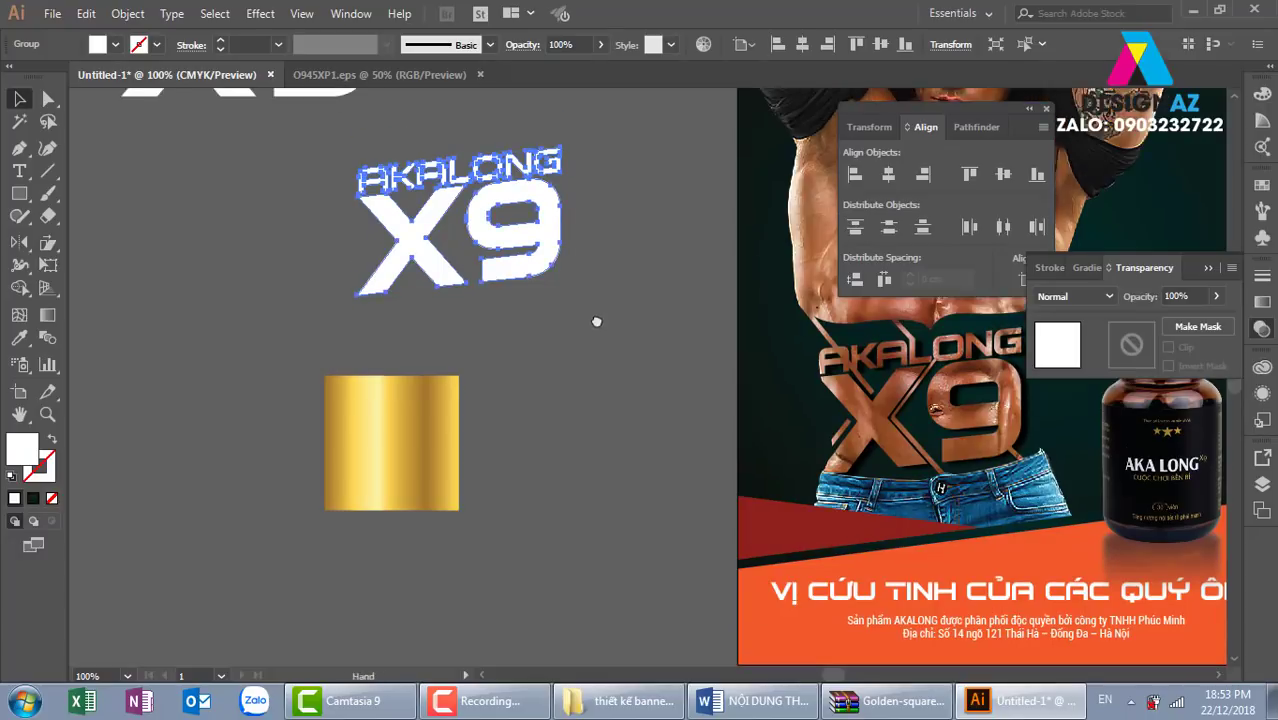
pyautogui.moveTo(540, 258); pyautogui.dragTo(673, 392)
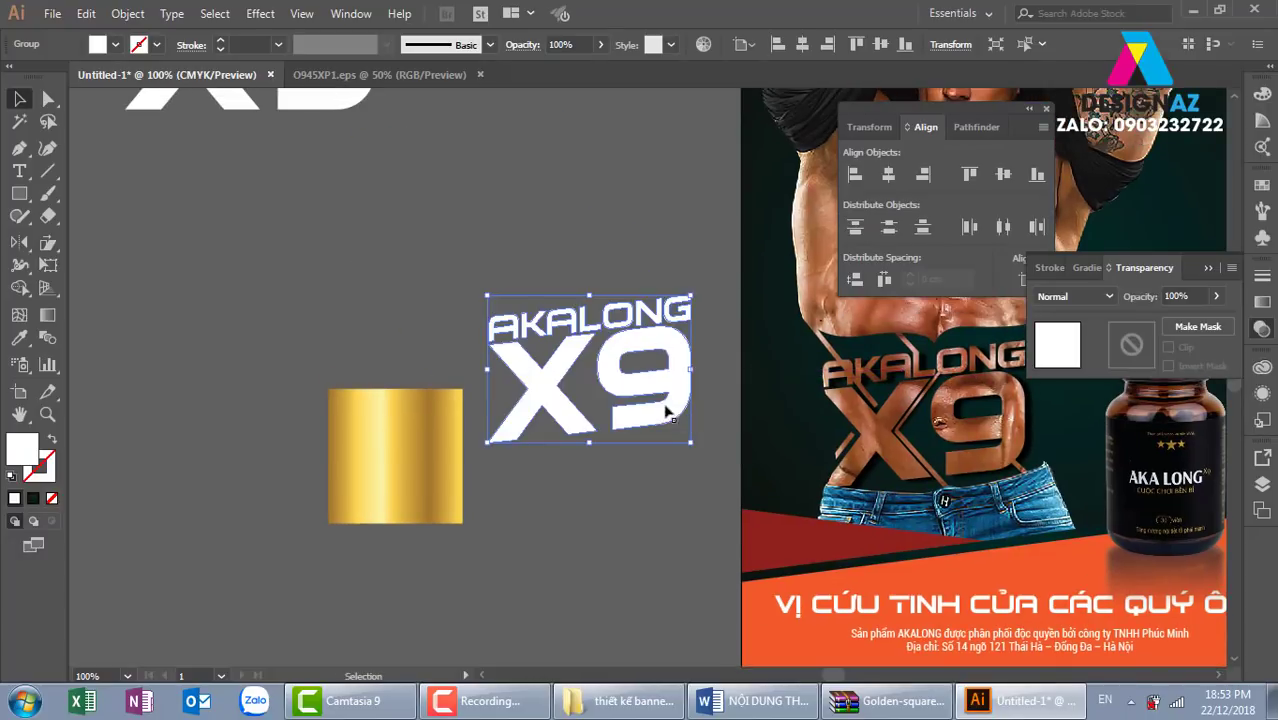
pyautogui.hotkey('shift', 'x')
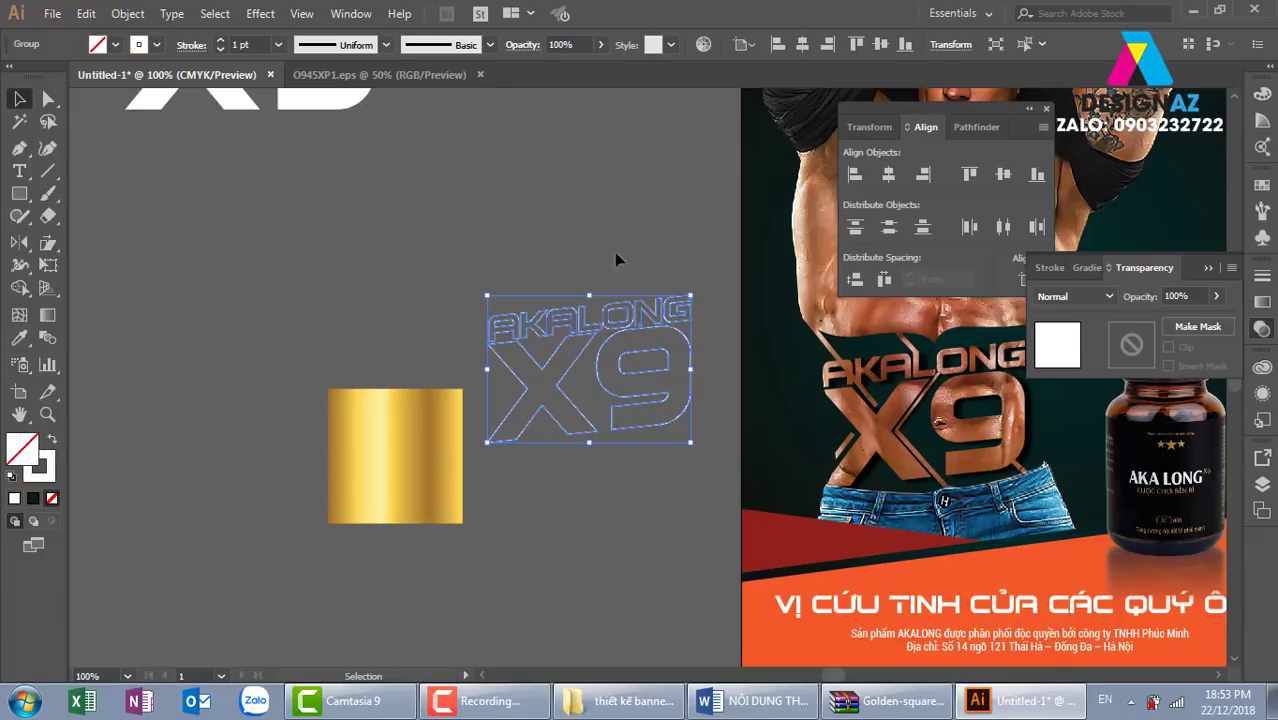
pyautogui.click(668, 457)
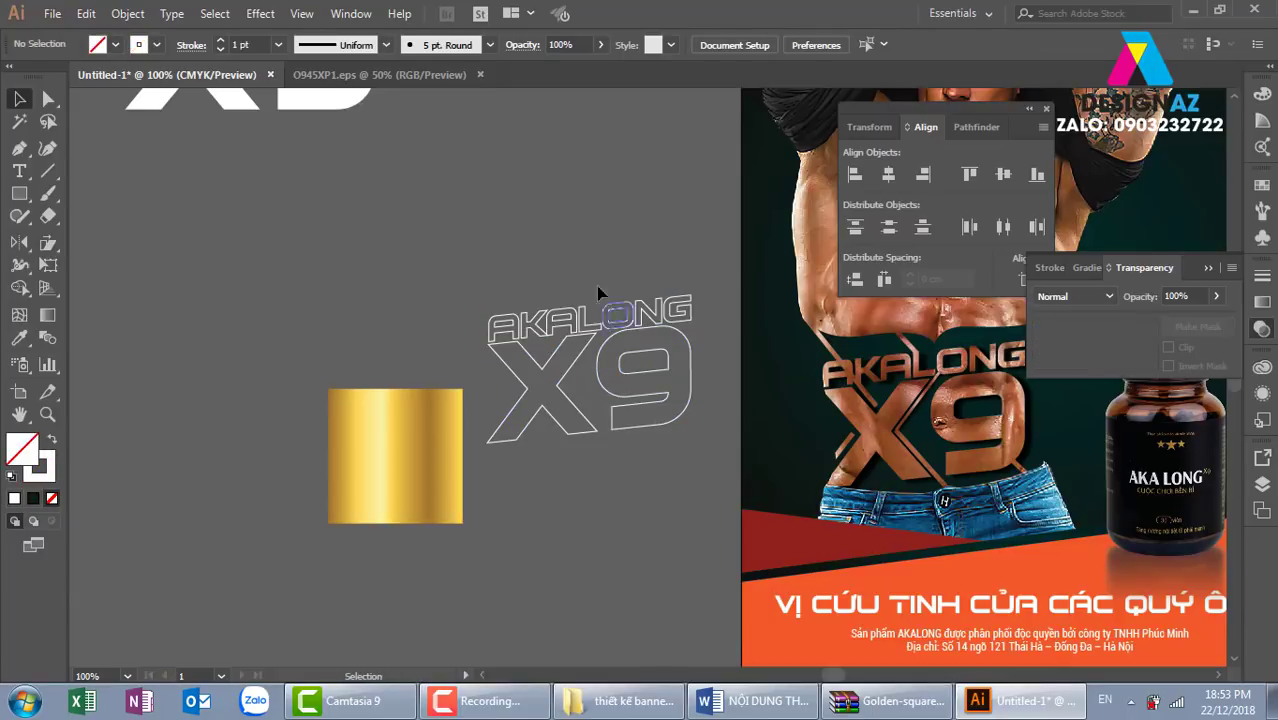
pyautogui.moveTo(600, 286); pyautogui.dragTo(685, 462)
pyautogui.click(278, 45)
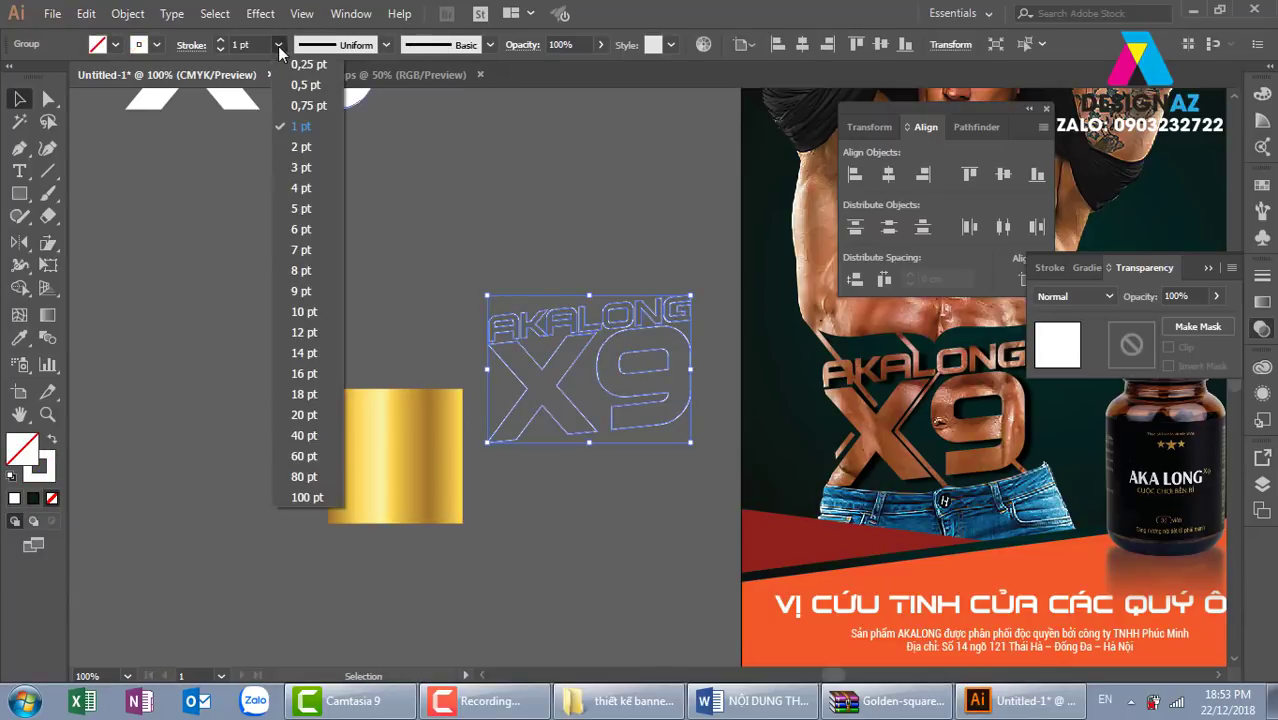
pyautogui.click(305, 152)
# Step: Zoom in on the AKALONG X9 outline, reduce its stroke to 1 pt, and reselect the group
pyautogui.click(622, 245)
pyautogui.press('z')
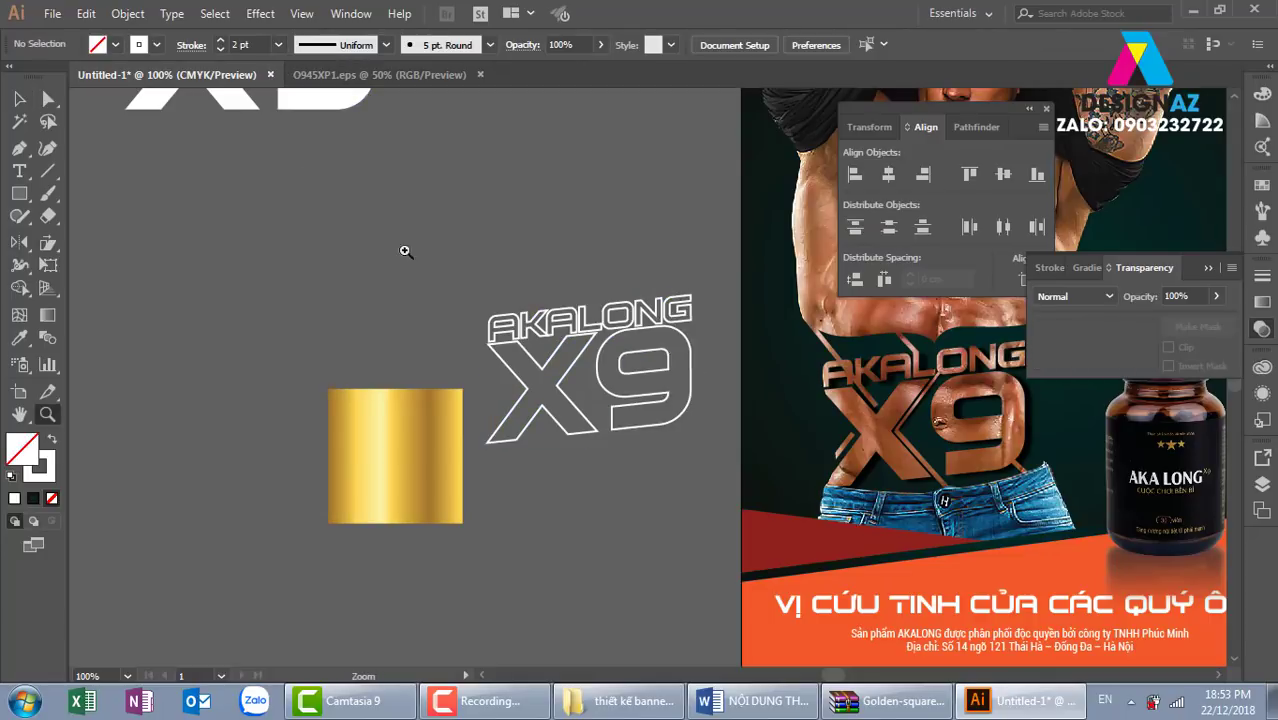
pyautogui.moveTo(594, 385); pyautogui.dragTo(775, 516)
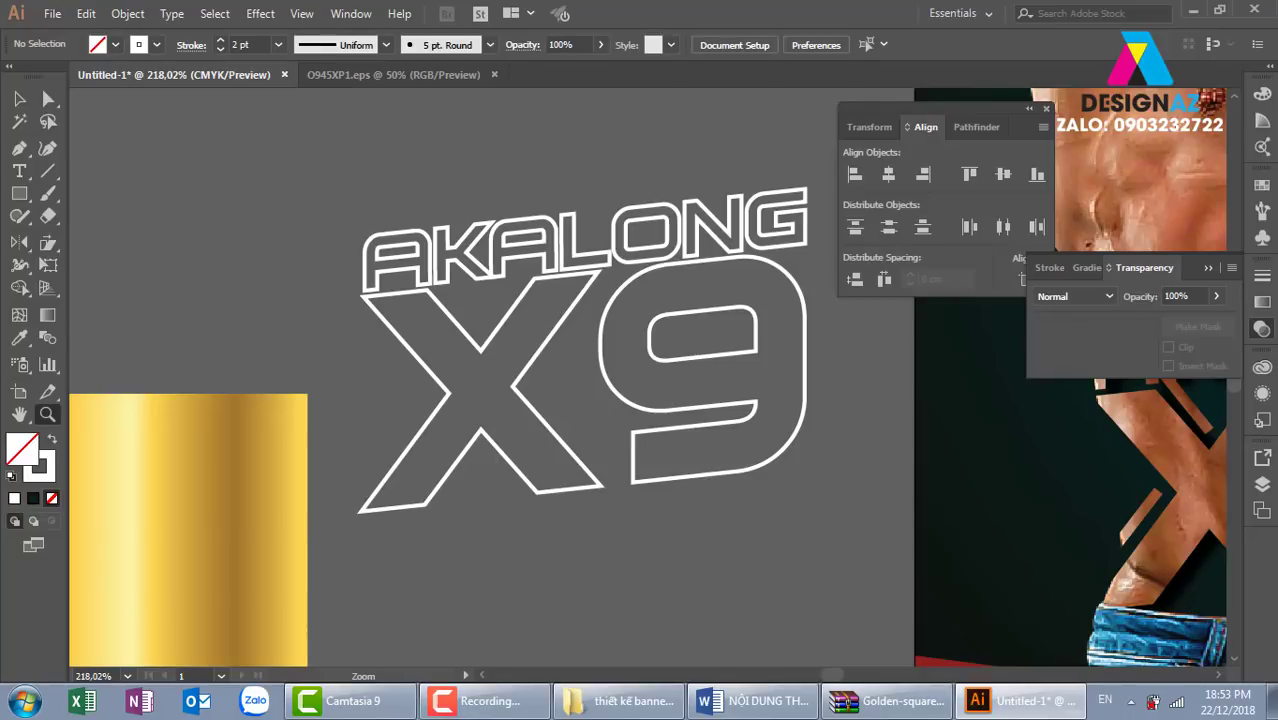
pyautogui.click(19, 98)
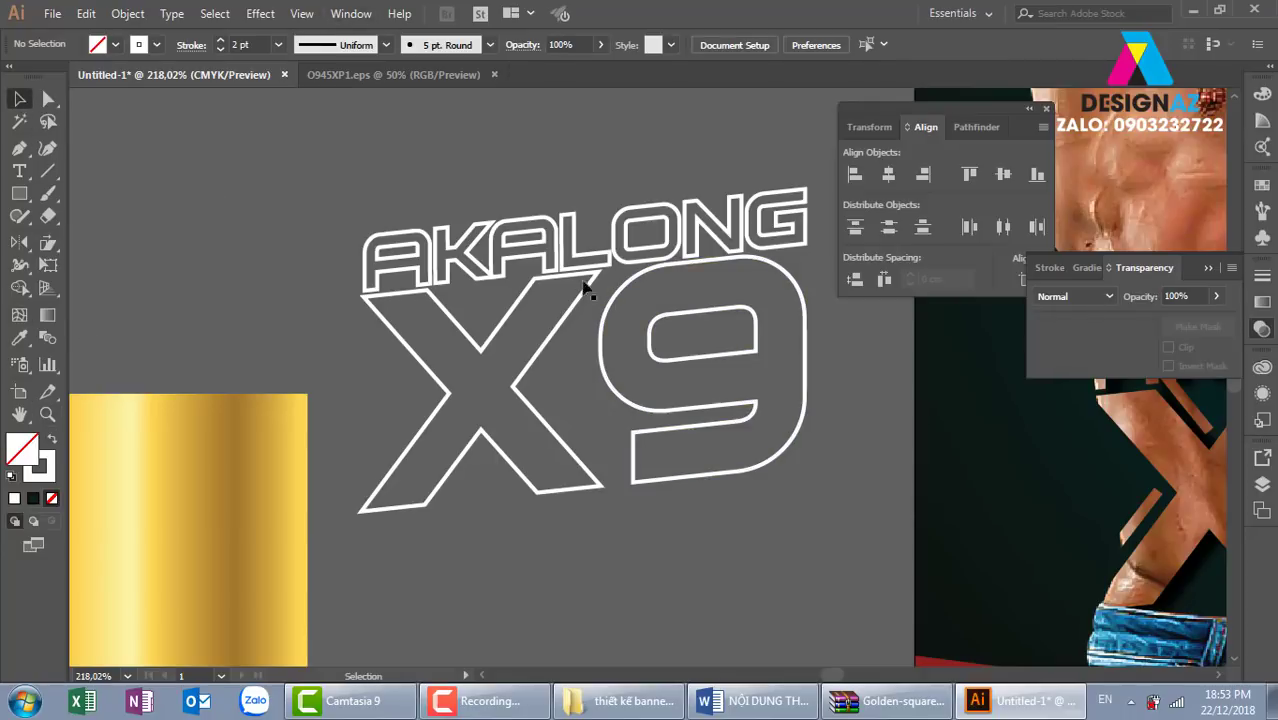
pyautogui.click(574, 272)
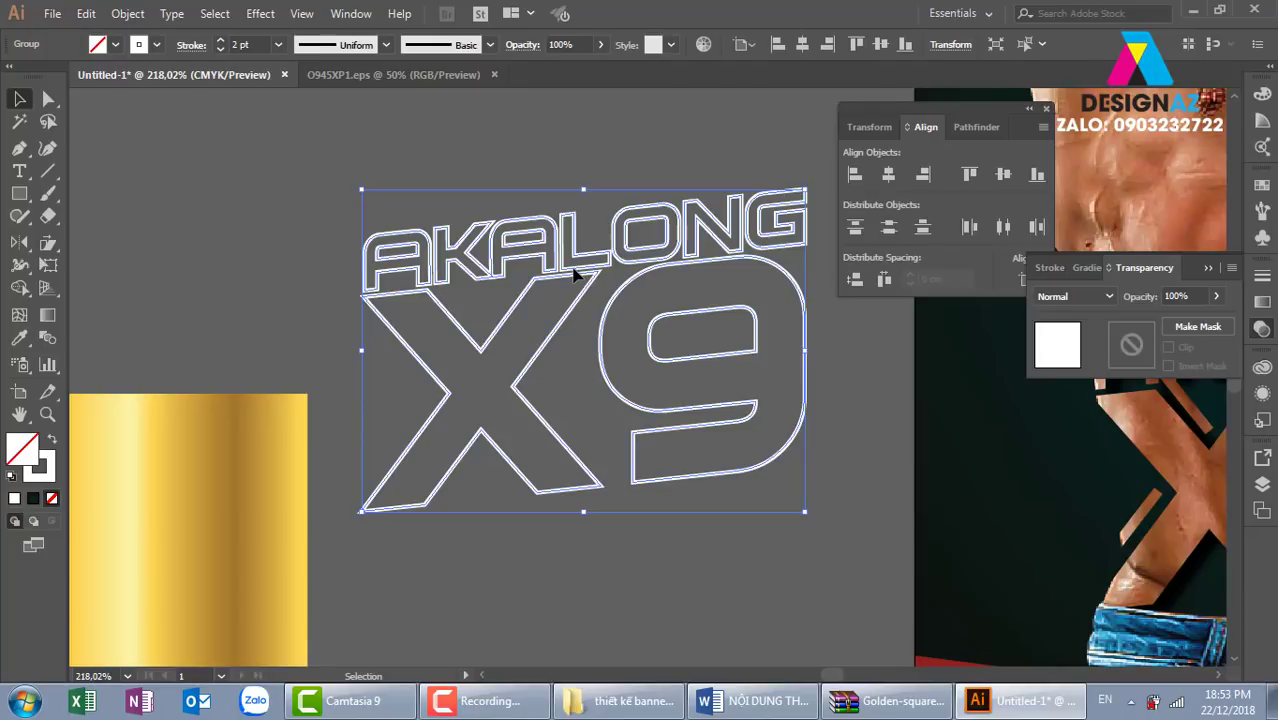
pyautogui.click(278, 44)
pyautogui.click(300, 126)
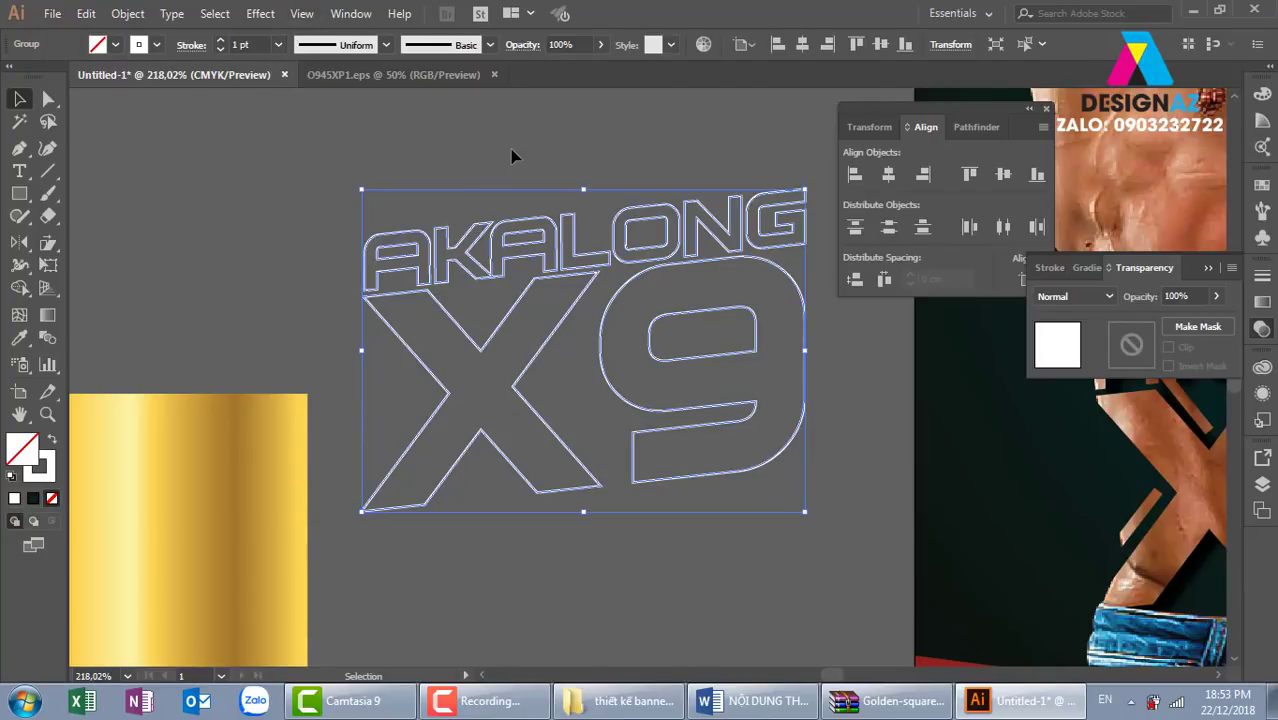
pyautogui.click(511, 156)
pyautogui.click(690, 479)
pyautogui.click(128, 14)
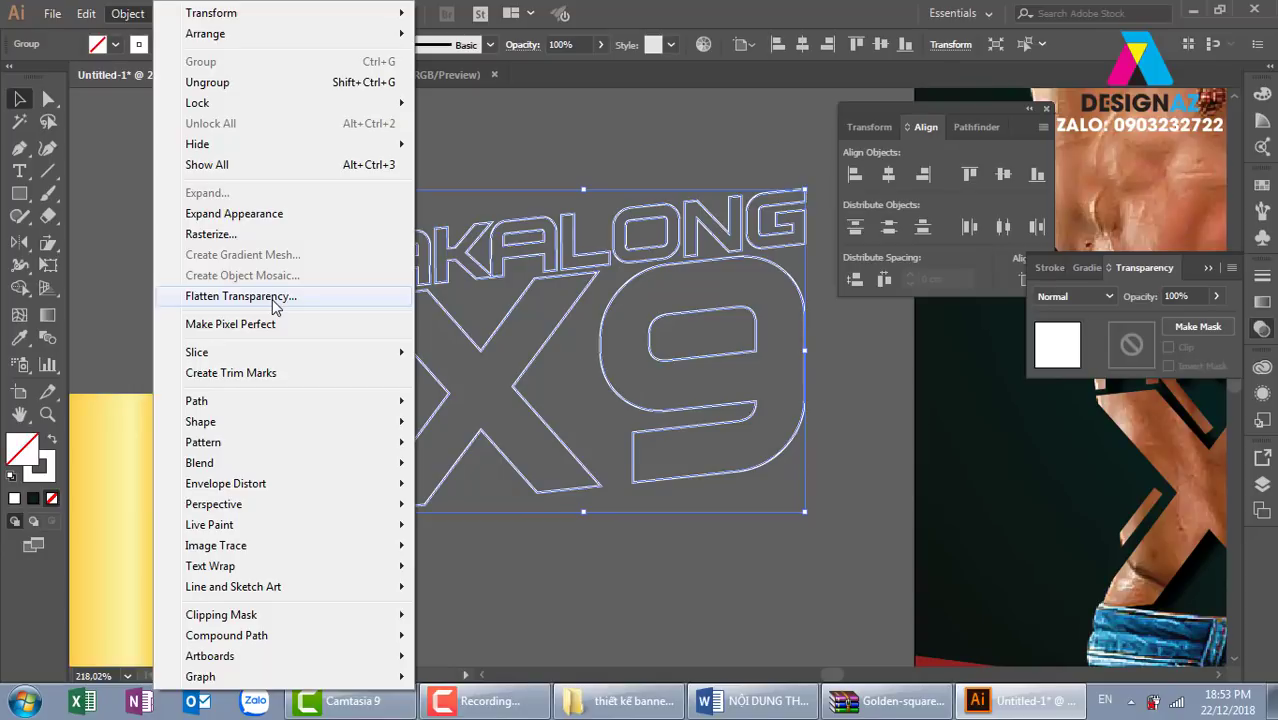
# Step: Flatten the AKALONG X9 outlines' transparency with Preserve Alpha Transparency checked
pyautogui.click(272, 298)
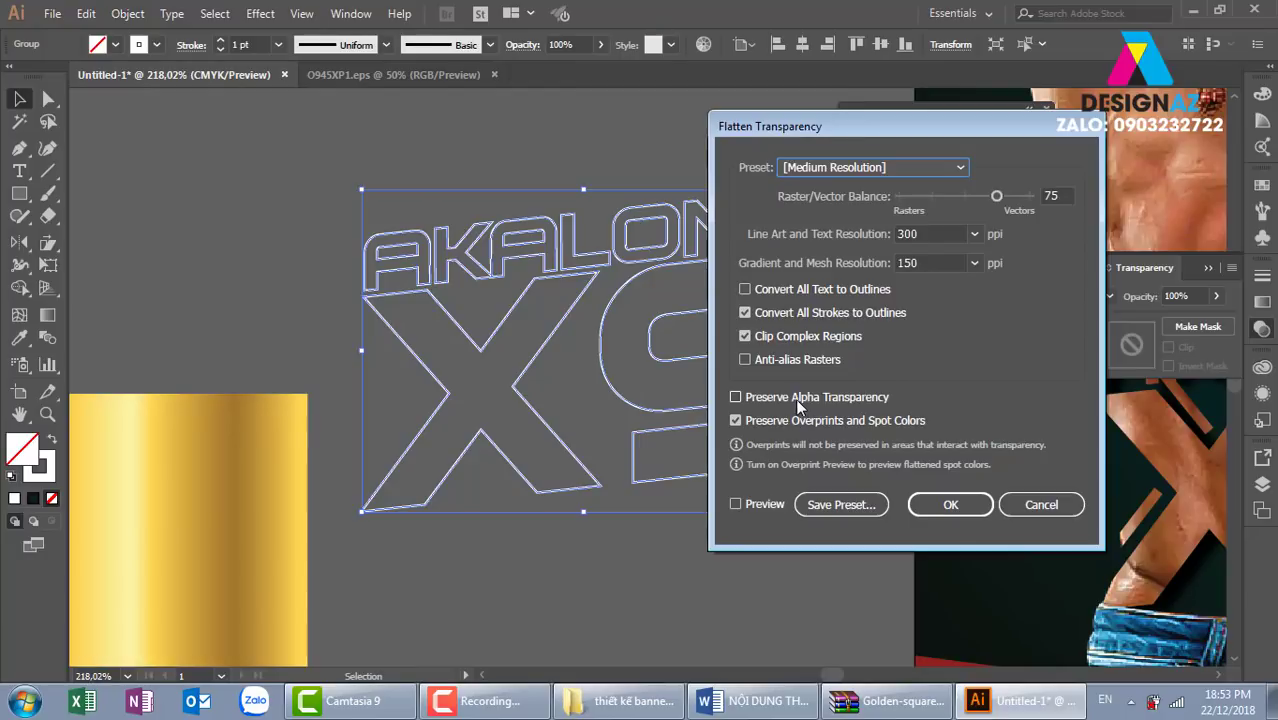
pyautogui.click(795, 398)
pyautogui.click(950, 504)
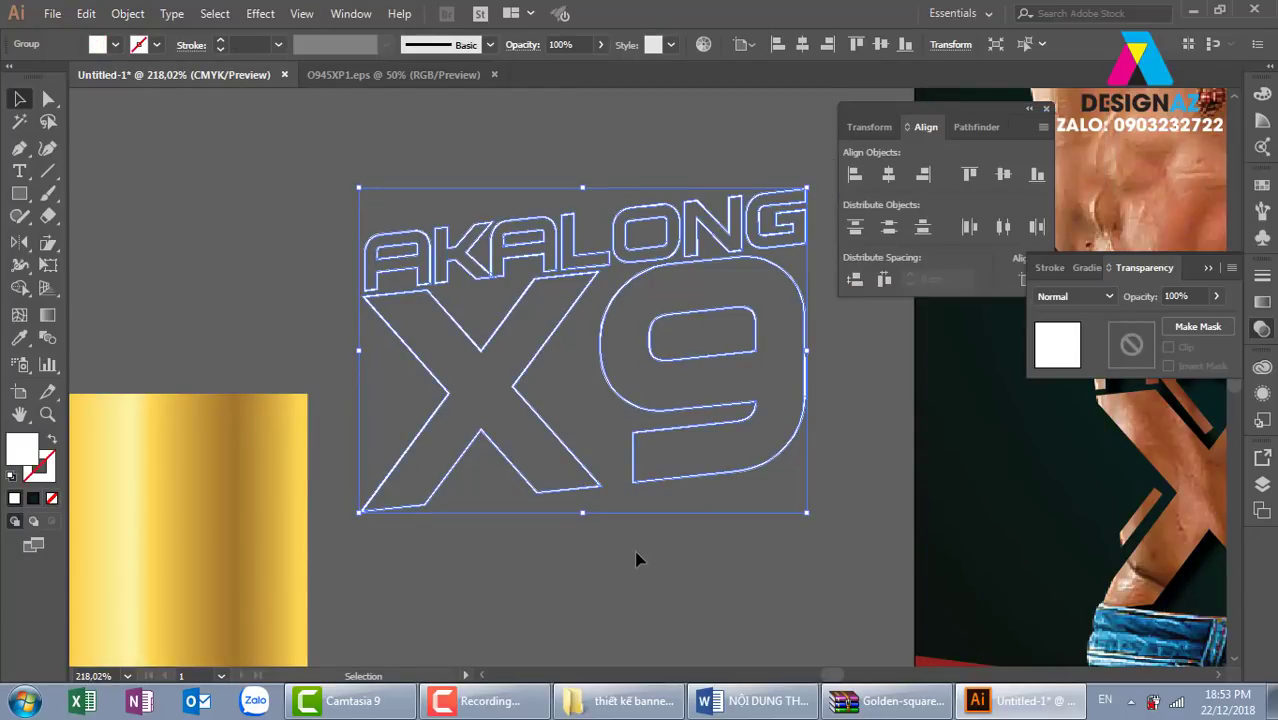
# Step: Fill the flattened lettering with the gold square's gradient using the Eyedropper
pyautogui.press('i')
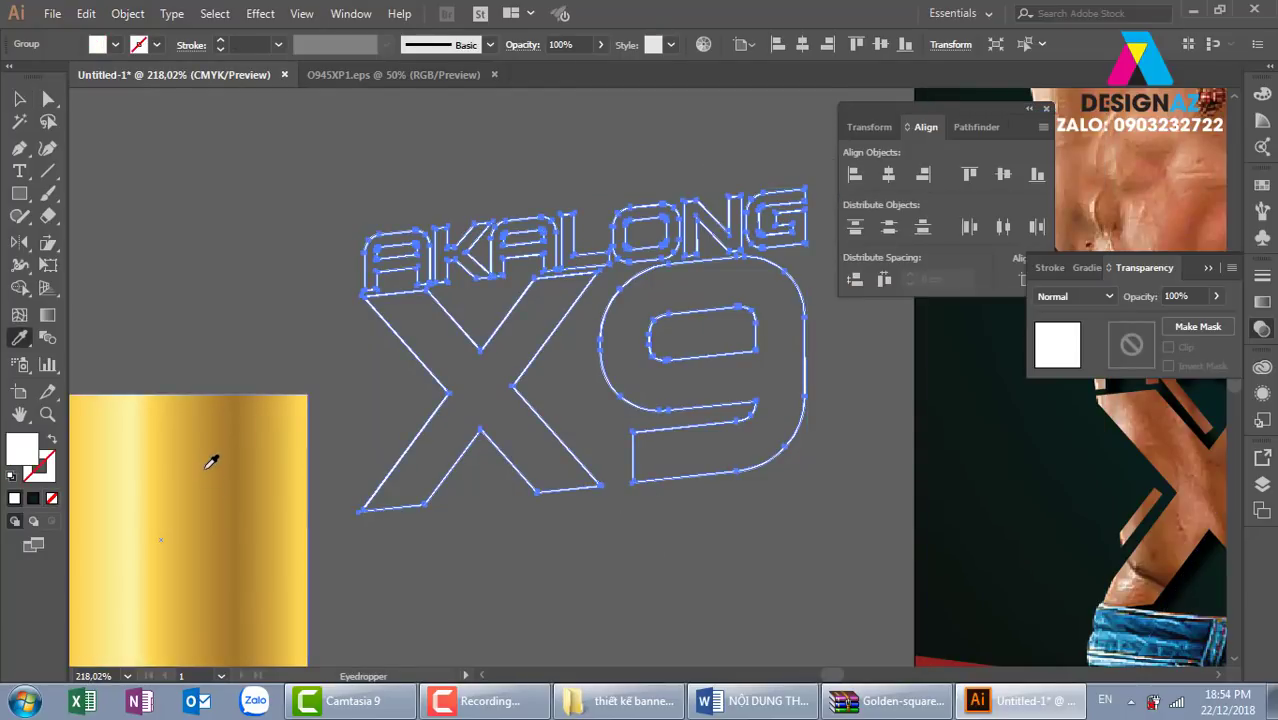
pyautogui.click(215, 460)
pyautogui.click(19, 98)
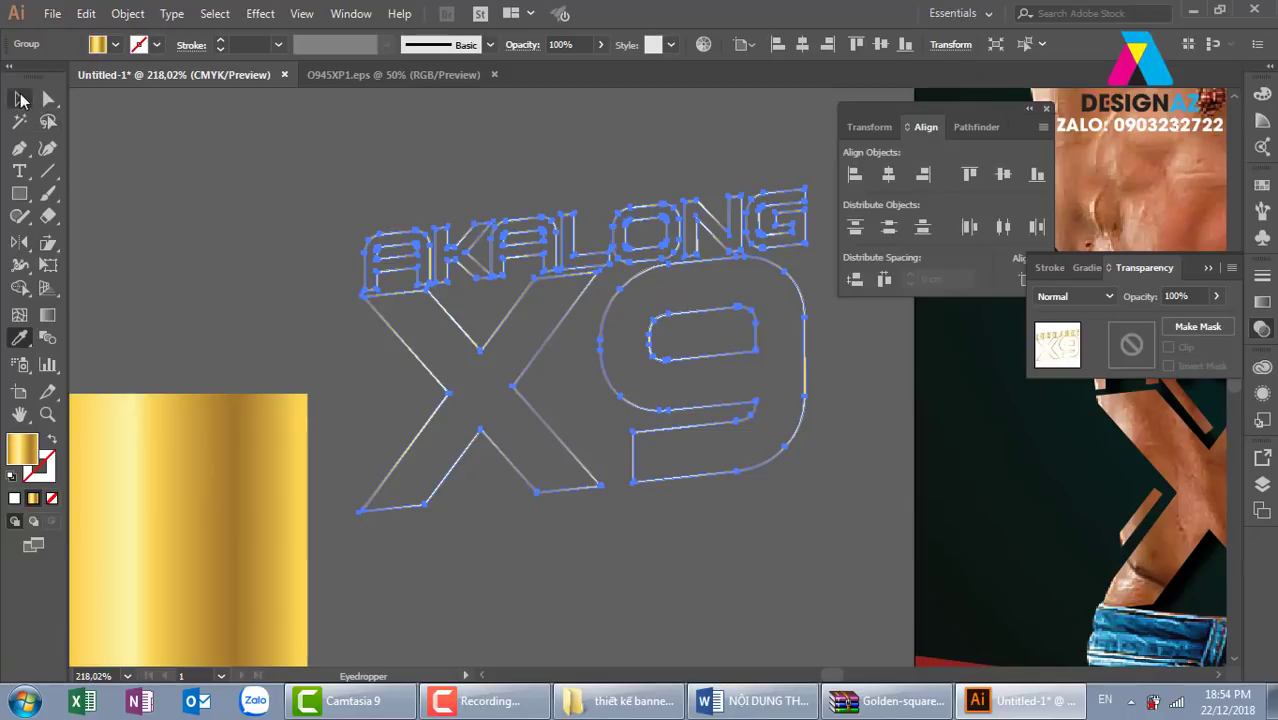
pyautogui.click(183, 220)
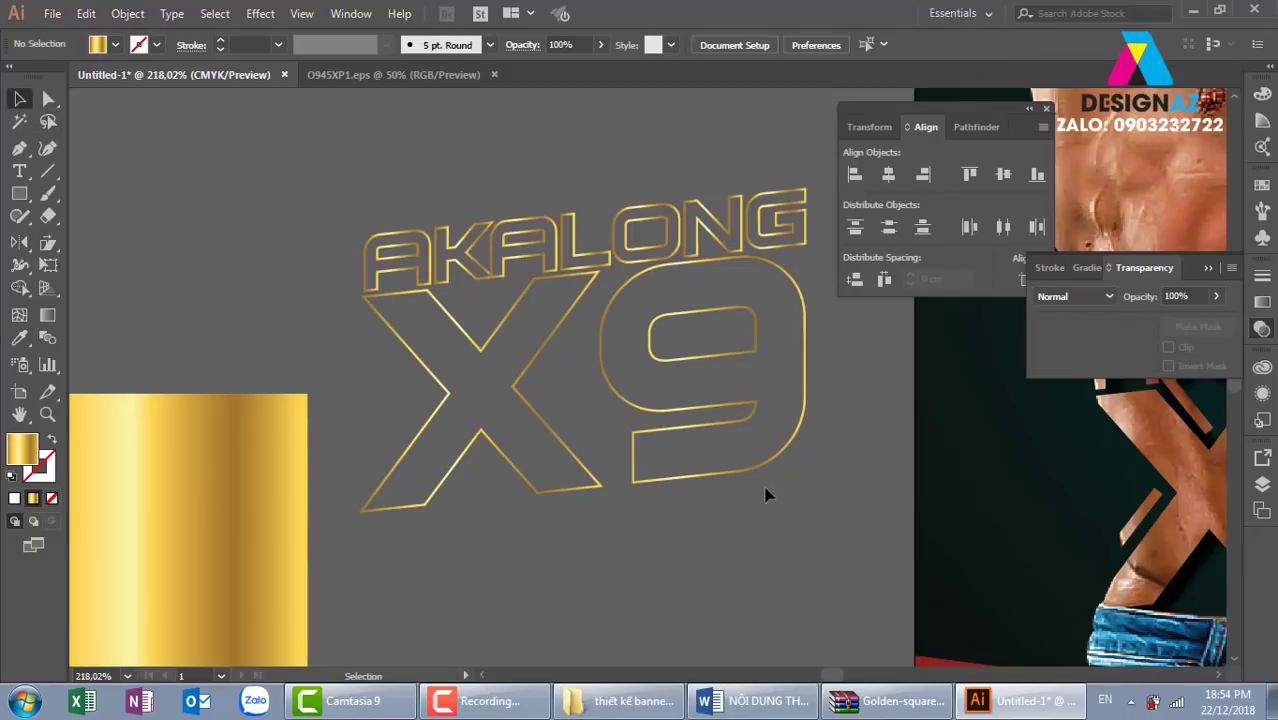
pyautogui.hotkey('ctrl', '-')
pyautogui.hotkey('ctrl', '-')
pyautogui.hotkey('ctrl', '-')
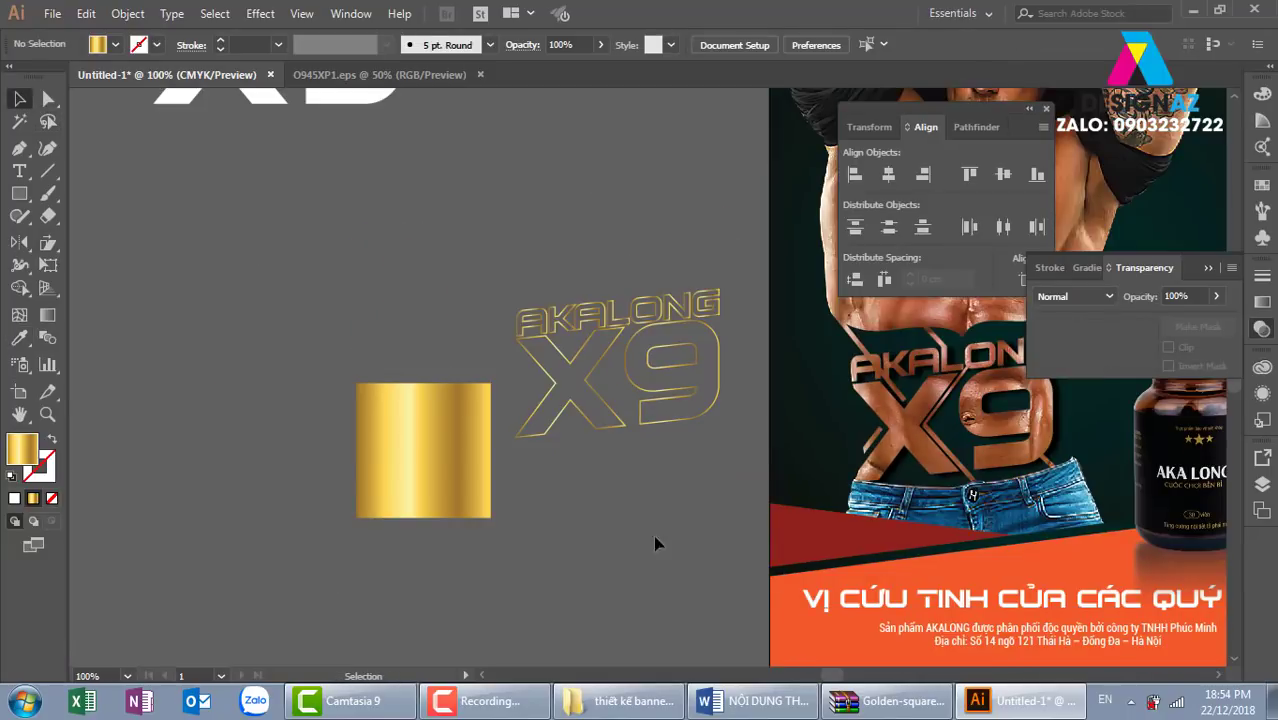
# Step: Drag the gold AKALONG X9 outlines onto the poster's copper logo and zoom in to align them
pyautogui.hscroll(5, 653, 535)
pyautogui.moveTo(310, 287); pyautogui.dragTo(445, 509)
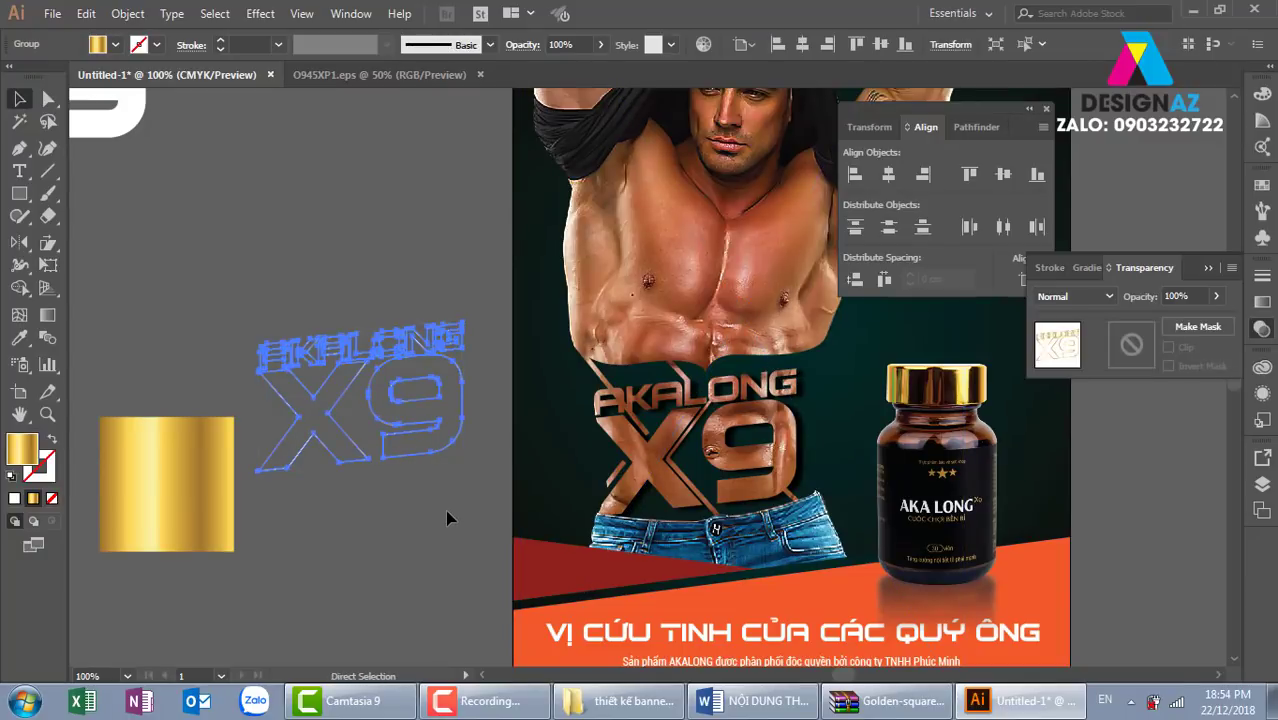
pyautogui.moveTo(417, 368); pyautogui.dragTo(750, 404)
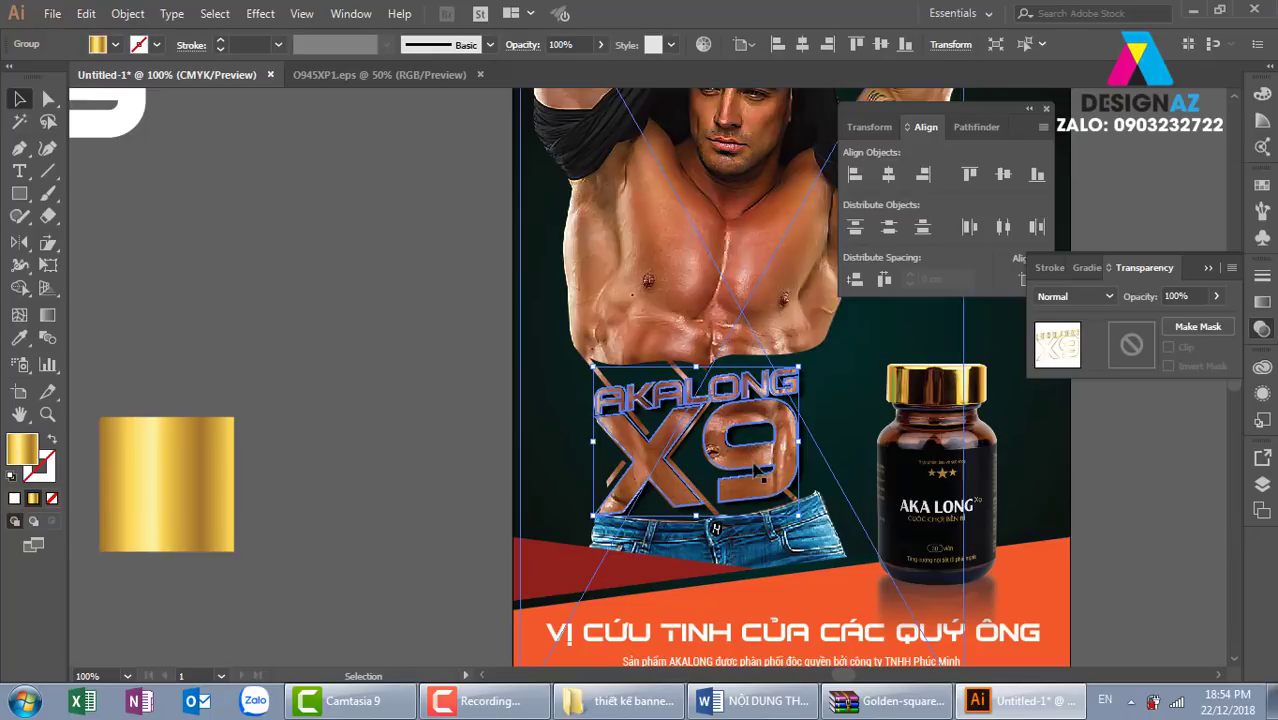
pyautogui.press('z')
pyautogui.moveTo(778, 472); pyautogui.dragTo(894, 520)
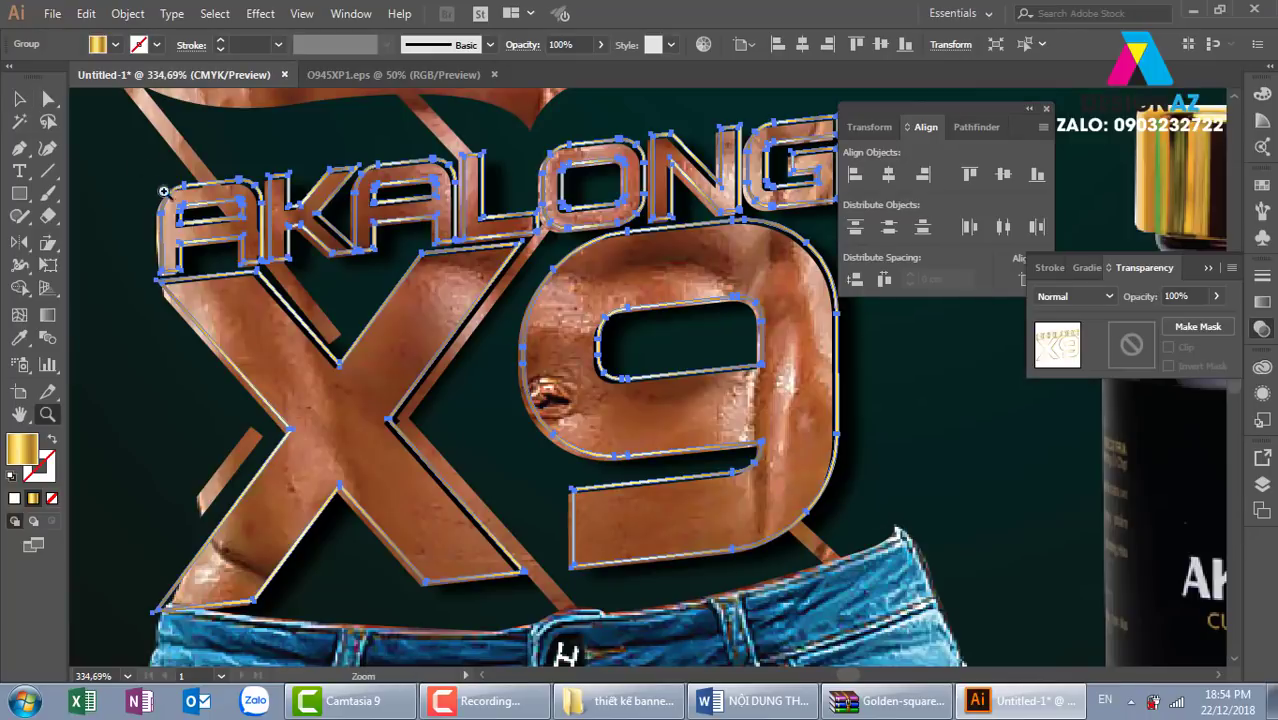
pyautogui.moveTo(155, 175)
pyautogui.mouseDown()
pyautogui.moveTo(451, 393)
pyautogui.moveTo(400, 429)
pyautogui.mouseUp()
pyautogui.click(19, 98)
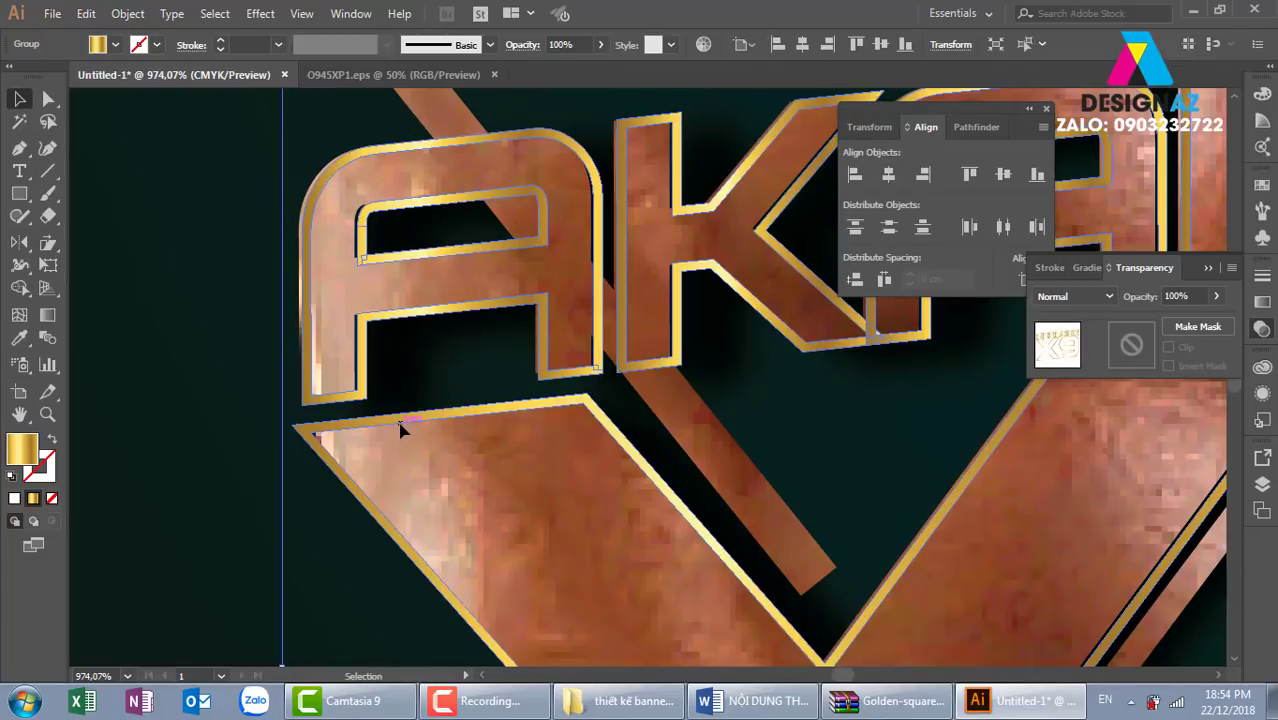
pyautogui.hscroll(1, 400, 429)
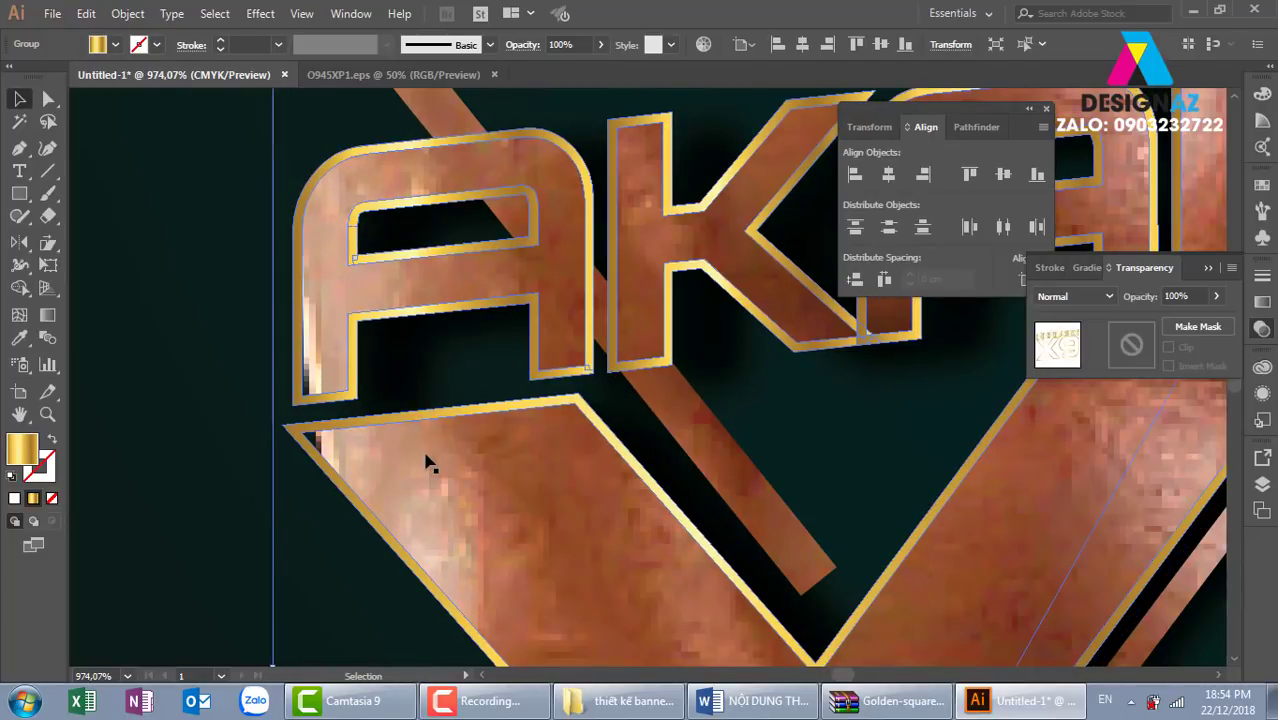
# Step: Deselect, zoom out and pan to centre the whole poster with its gold-edged logo
pyautogui.keyDown('alt'); pyautogui.scroll(-3, 426, 458); pyautogui.keyUp('alt')
pyautogui.keyDown('alt'); pyautogui.scroll(-3, 427, 455); pyautogui.keyUp('alt')
pyautogui.keyDown('alt'); pyautogui.scroll(-2, 427, 455); pyautogui.keyUp('alt')
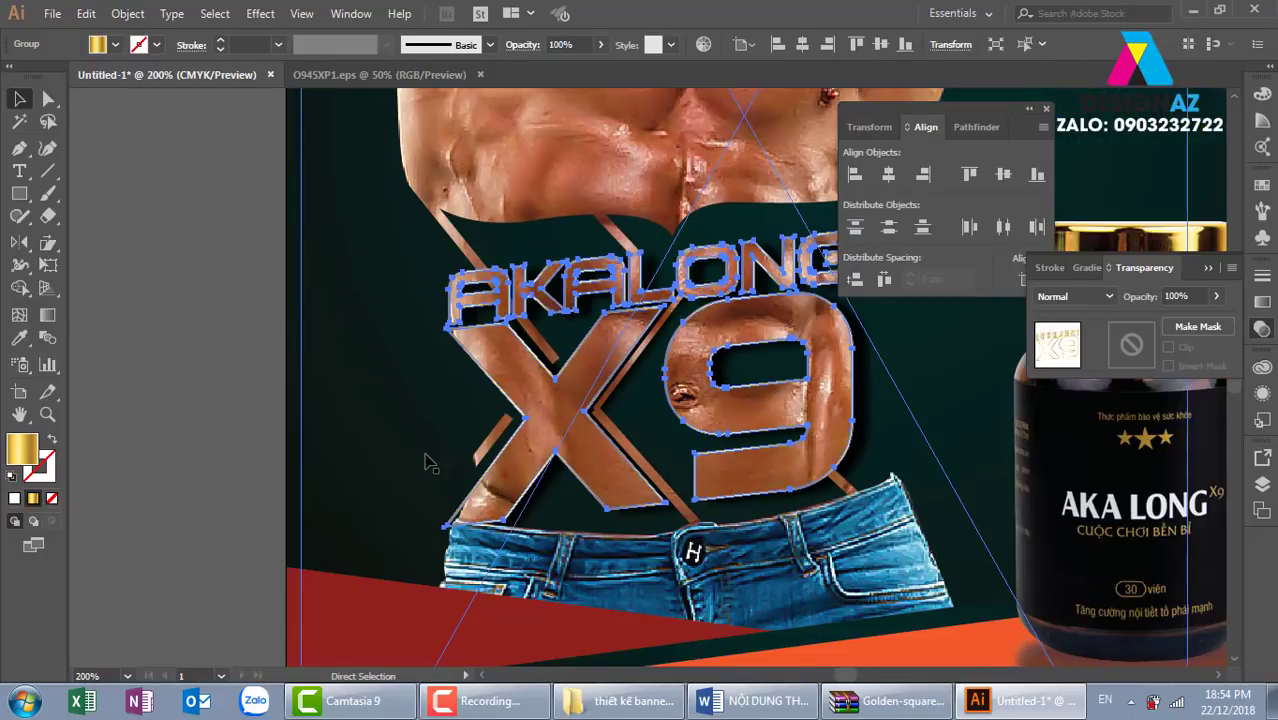
pyautogui.click(240, 380)
pyautogui.moveTo(336, 516); pyautogui.dragTo(283, 496)
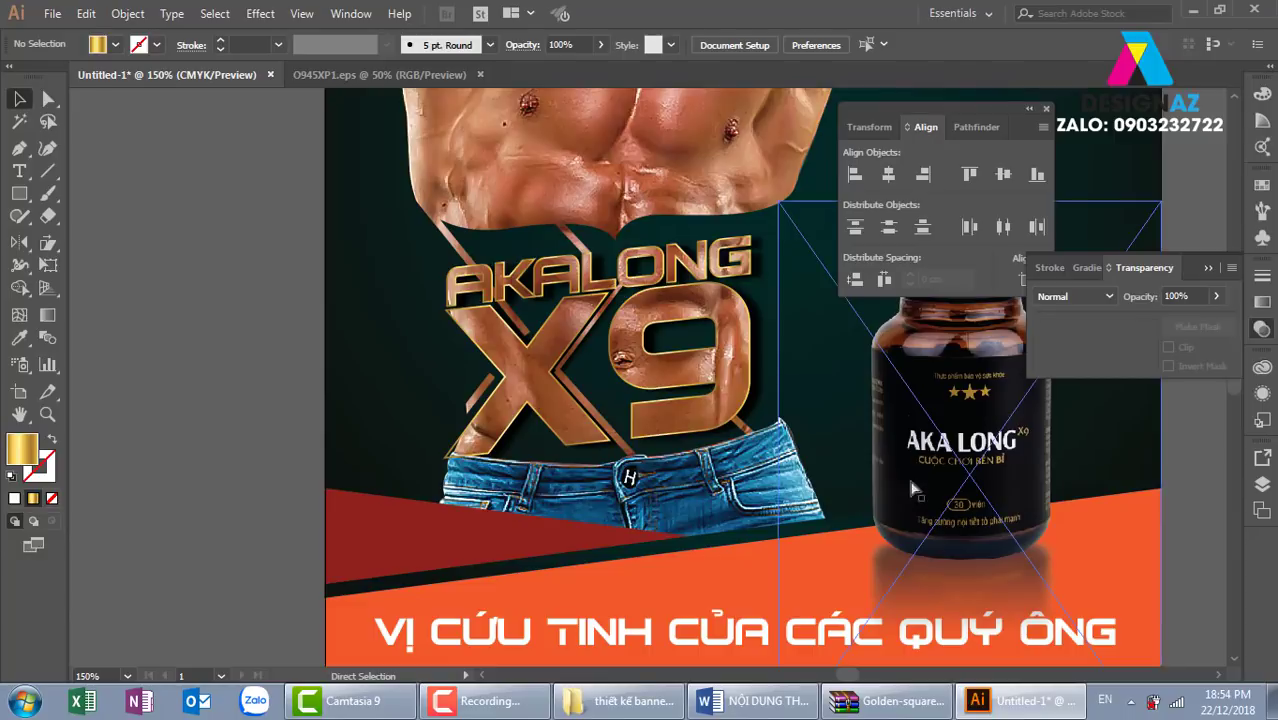
pyautogui.keyDown('alt'); pyautogui.scroll(-2, 925, 510); pyautogui.keyUp('alt')
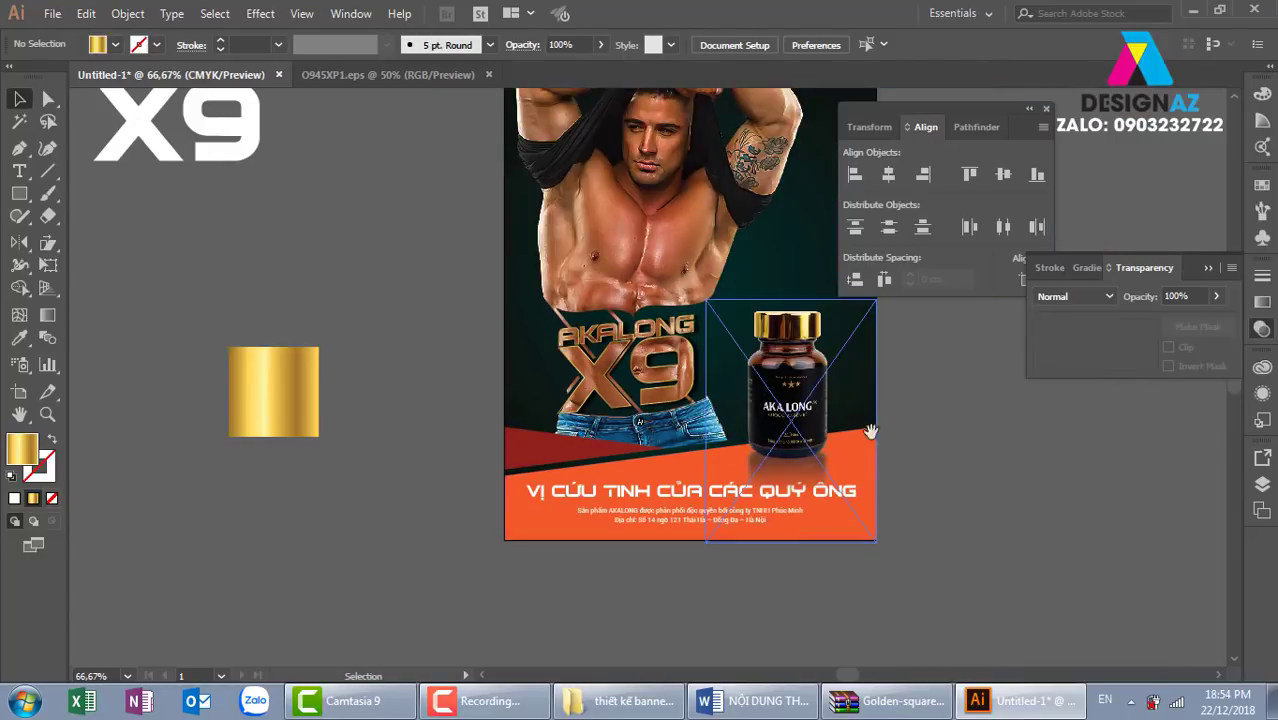
pyautogui.moveTo(885, 450)
pyautogui.mouseDown()
pyautogui.moveTo(795, 537)
pyautogui.moveTo(709, 558)
pyautogui.mouseUp()
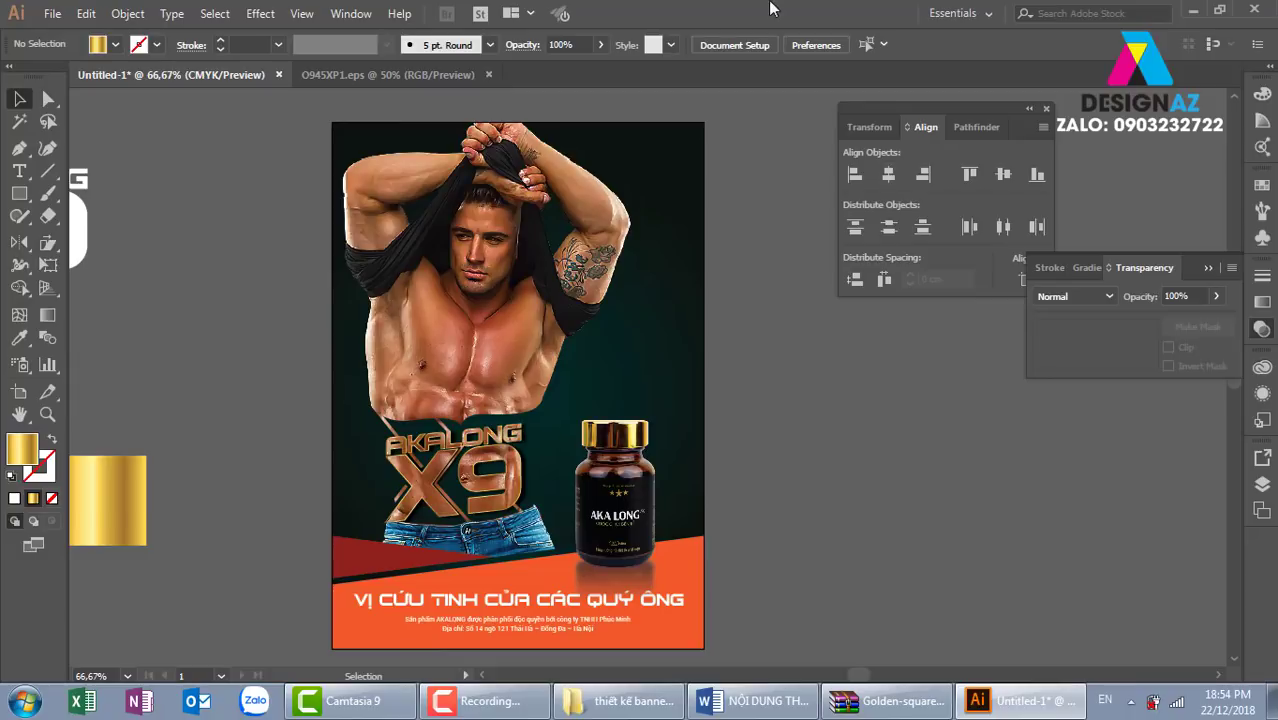
# Step: Start placing an image and browse drive E: to the thuvienanh folder
pyautogui.click(52, 13)
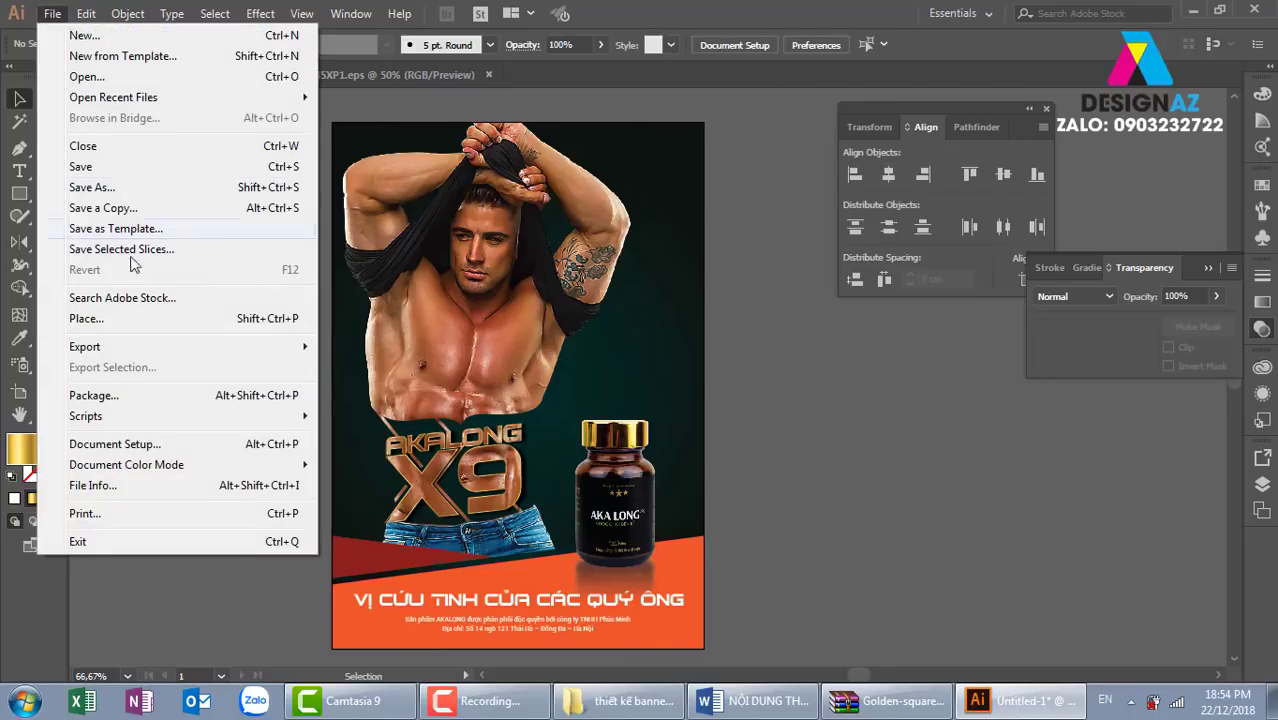
pyautogui.click(86, 318)
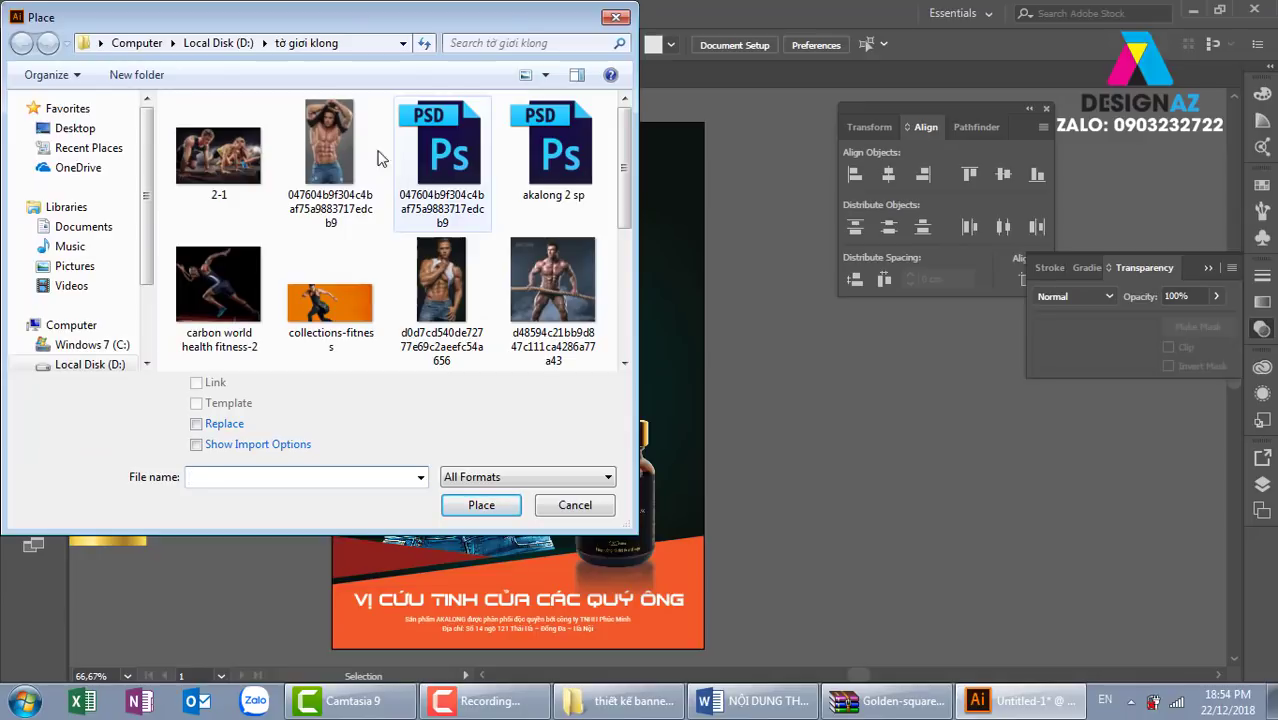
pyautogui.scroll(-1, 143, 272)
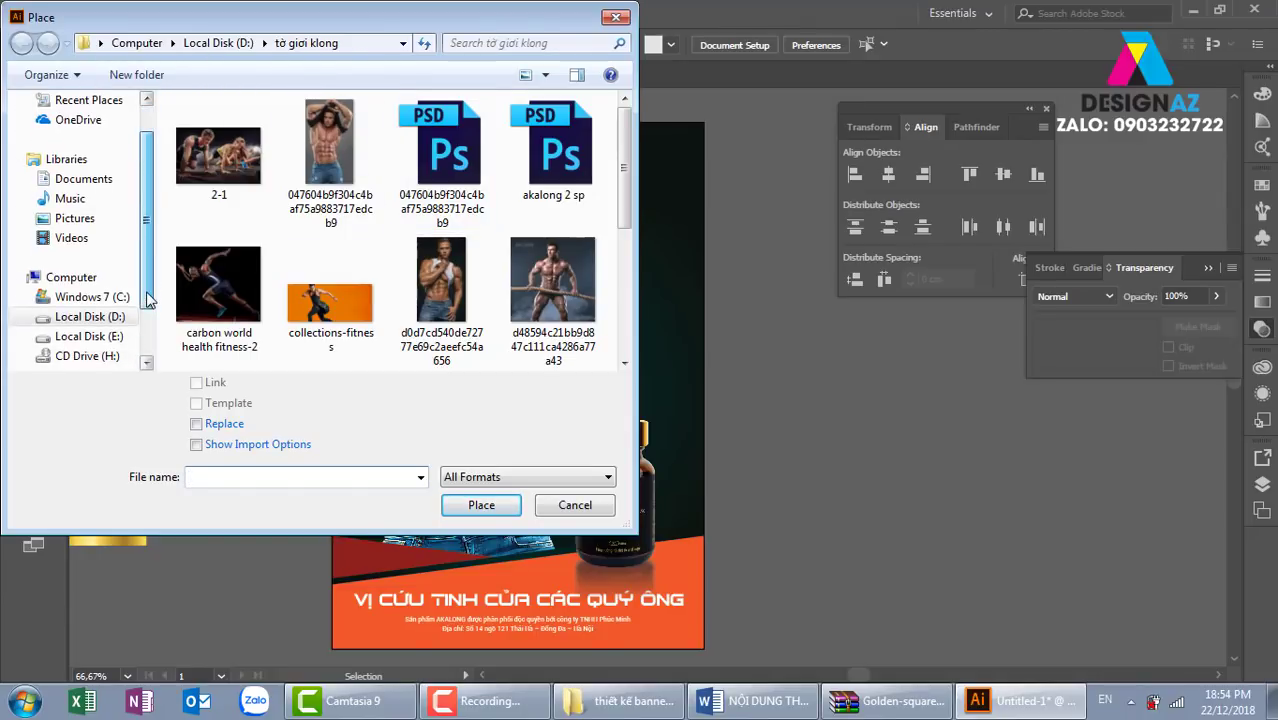
pyautogui.click(89, 336)
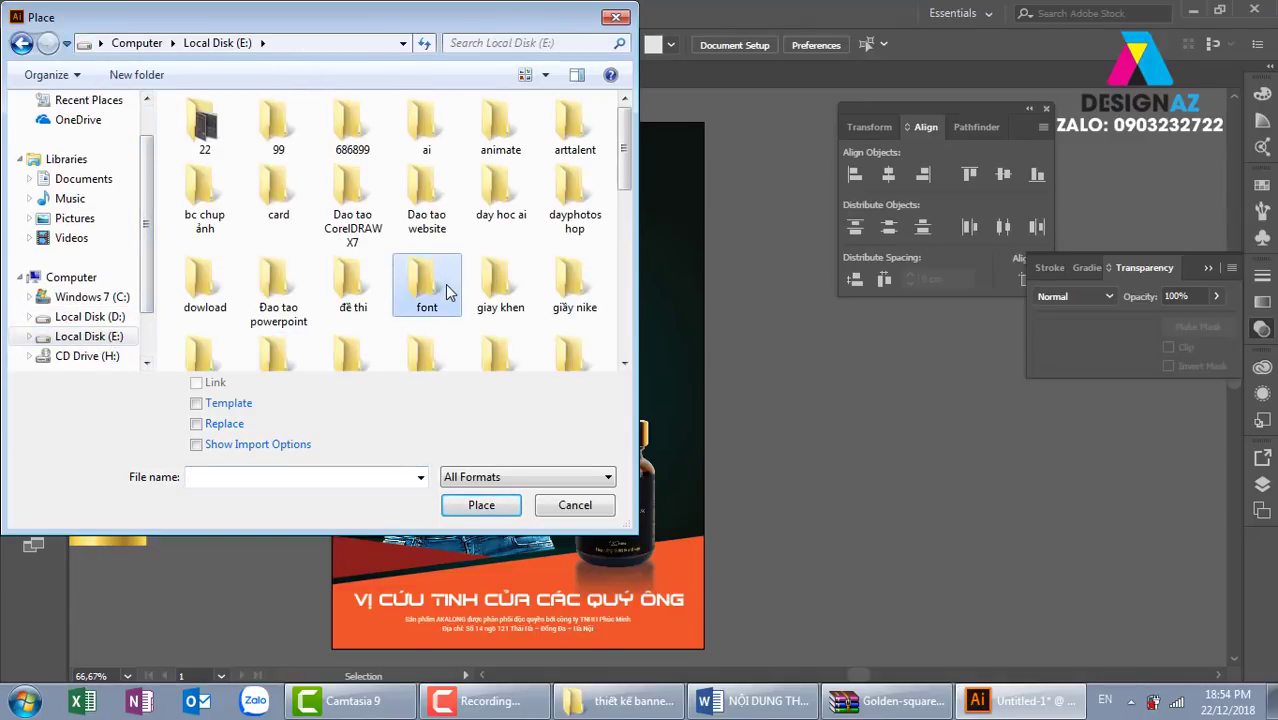
pyautogui.press('t')
pyautogui.press('h')
pyautogui.press('u')
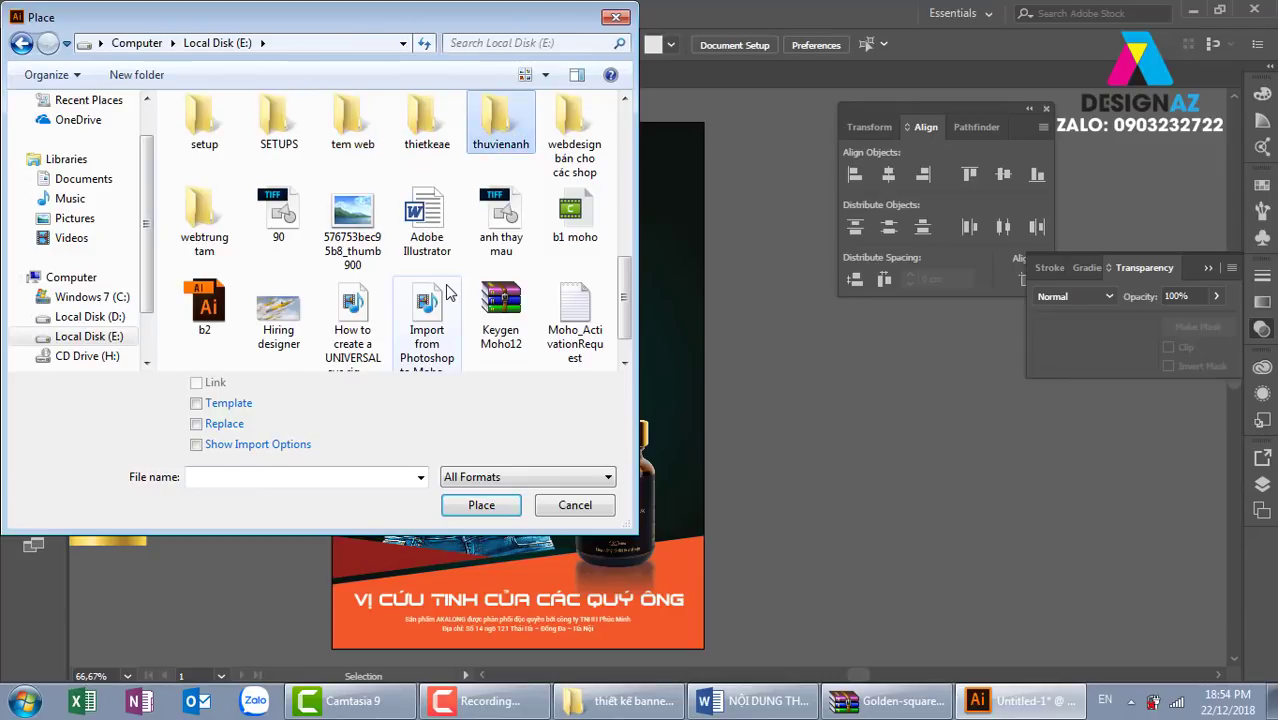
pyautogui.press('Return')
# Step: Choose artsfon.com-69638 from Backgroud > texture and load it for placing
pyautogui.moveTo(622, 112); pyautogui.dragTo(622, 120)
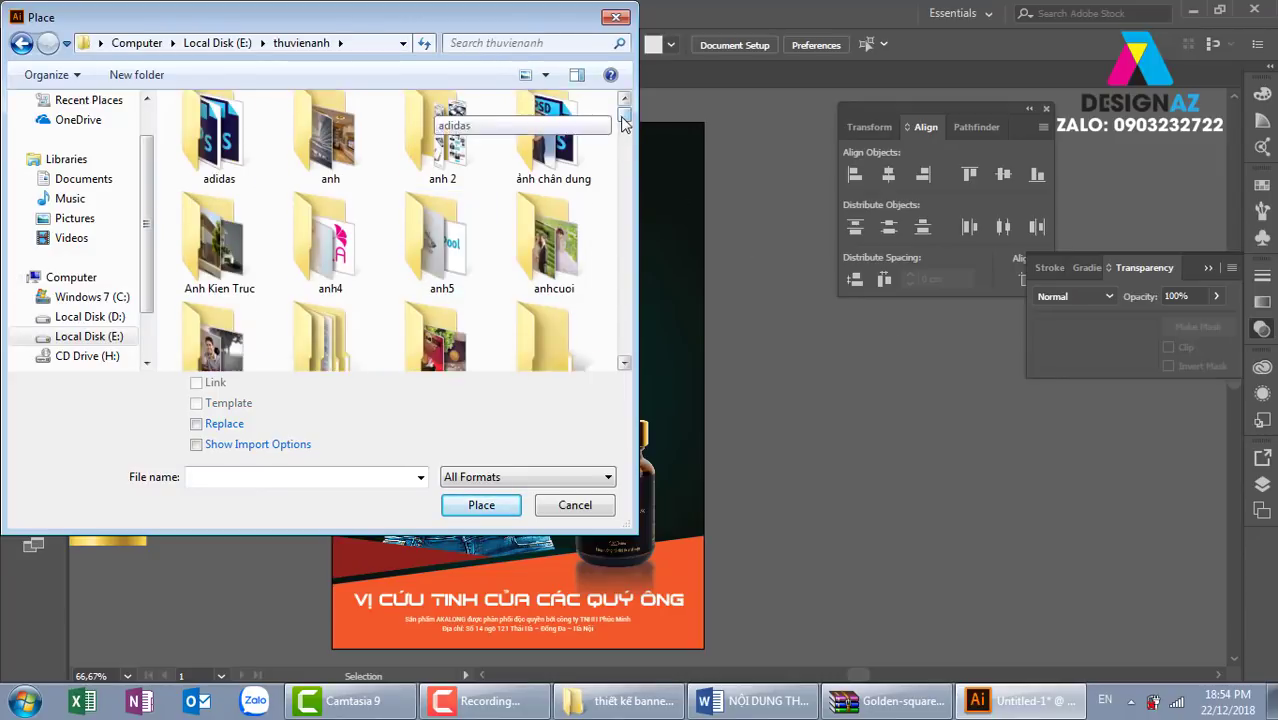
pyautogui.scroll(-2, 622, 120)
pyautogui.scroll(-1, 622, 120)
pyautogui.scroll(3, 613, 137)
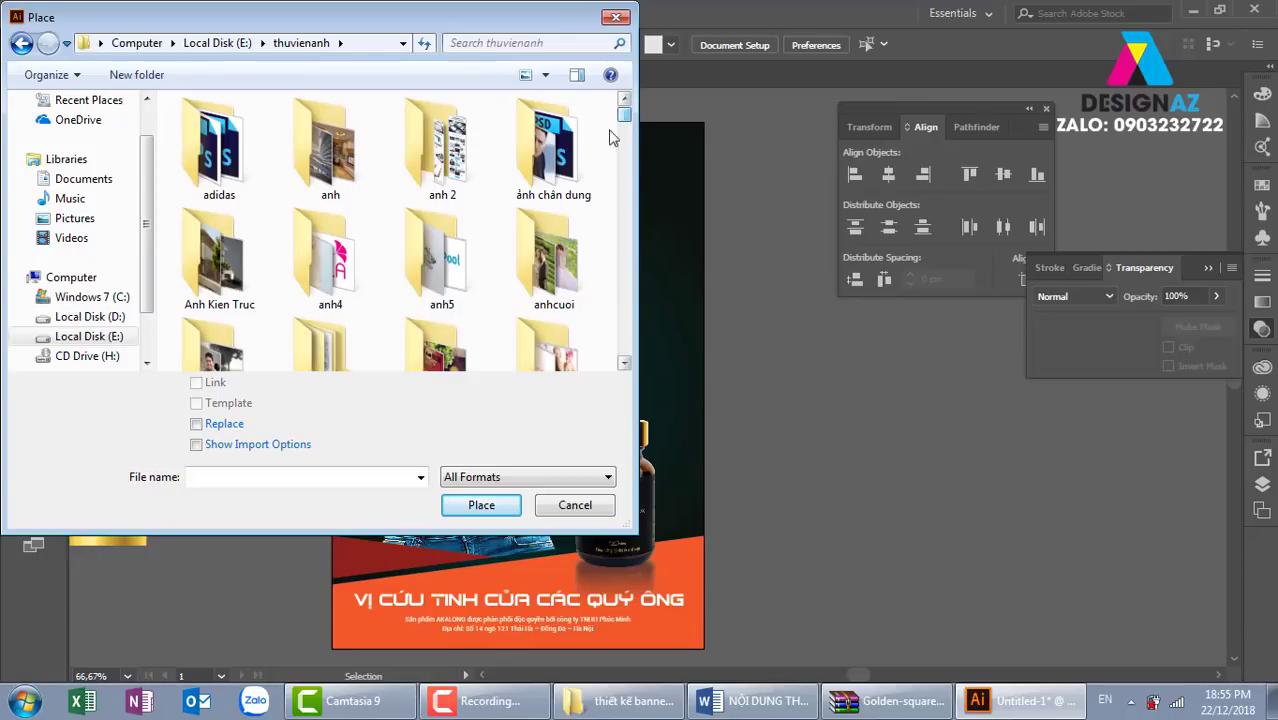
pyautogui.scroll(-2, 455, 170)
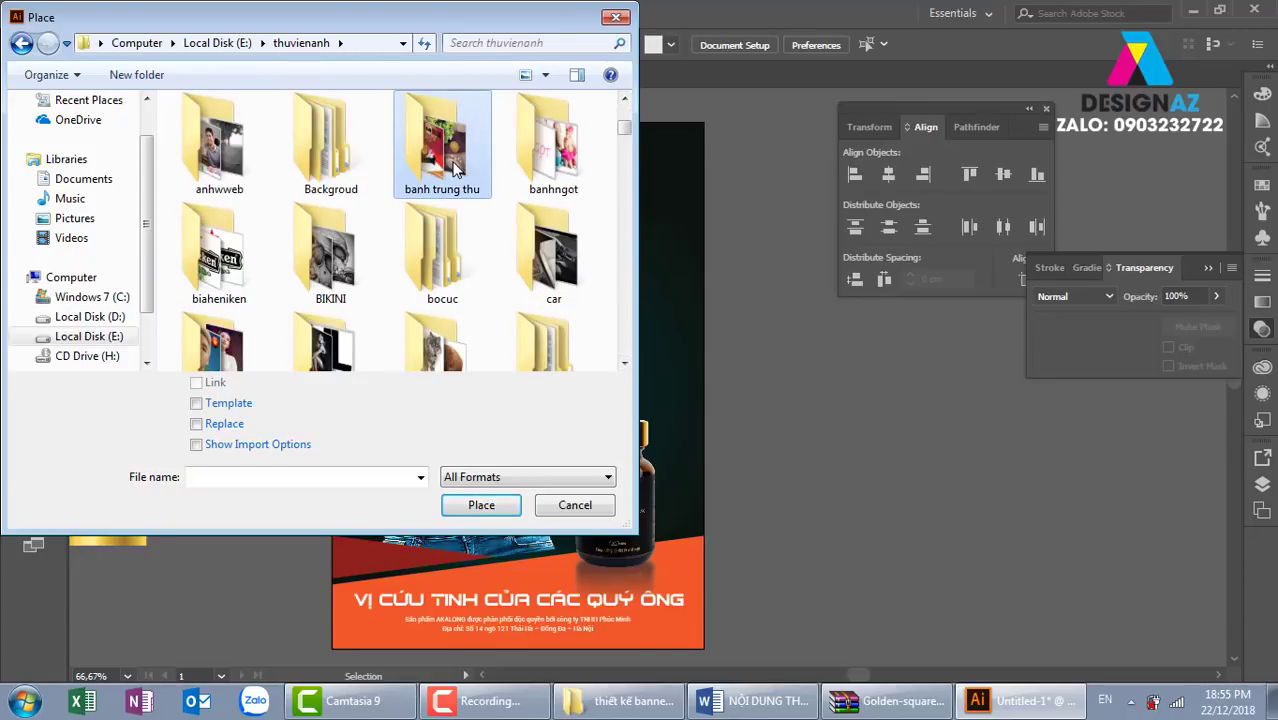
pyautogui.press('Right')
pyautogui.press('Right')
pyautogui.press('Right')
pyautogui.press('Right')
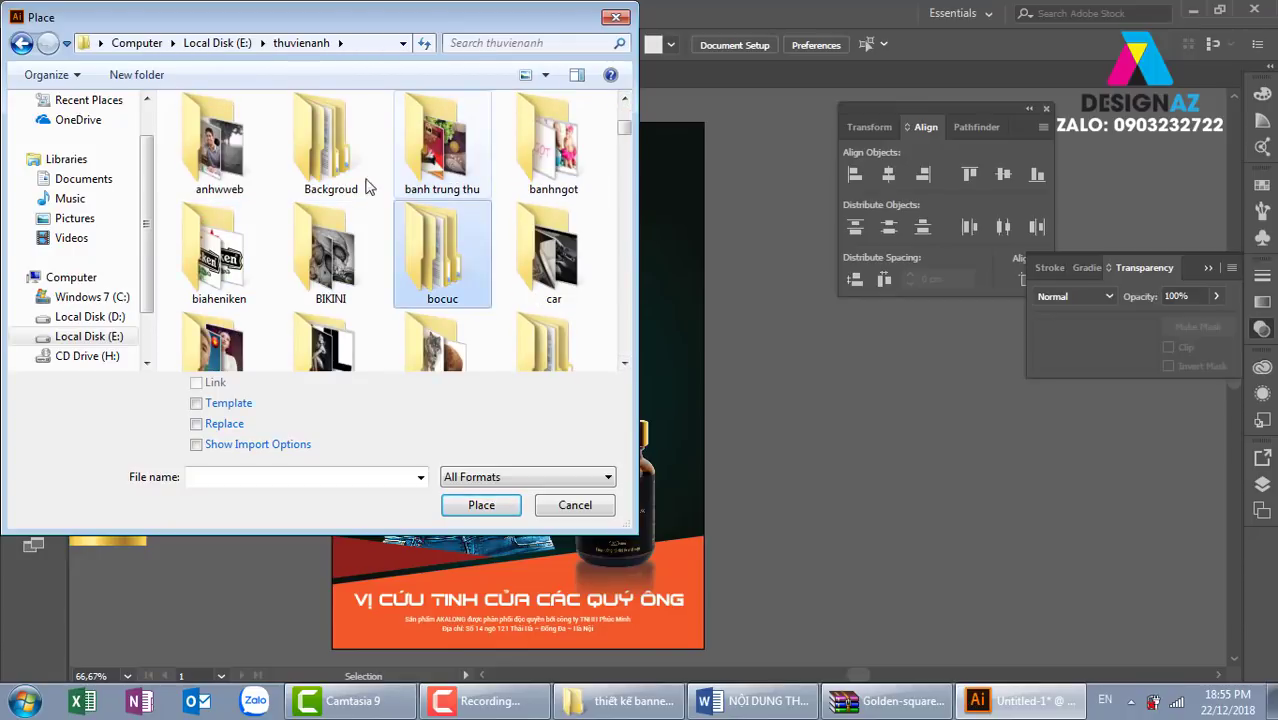
pyautogui.doubleClick(366, 186)
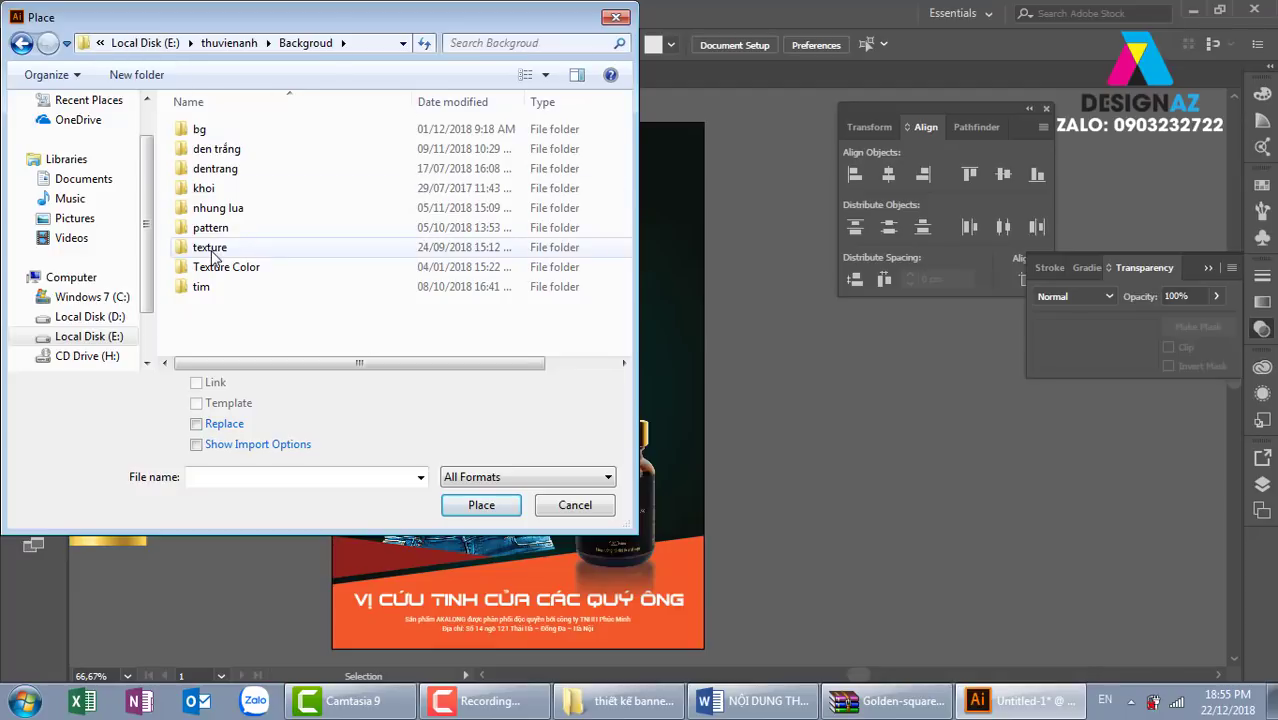
pyautogui.doubleClick(215, 250)
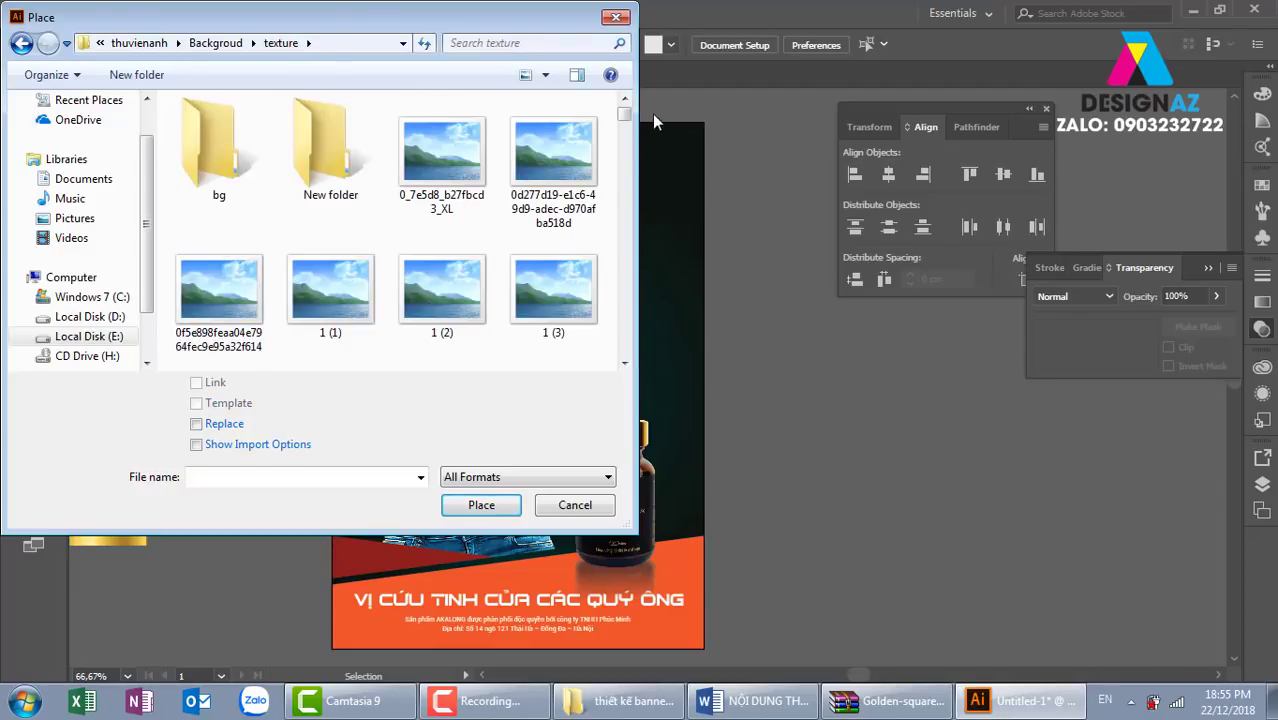
pyautogui.moveTo(624, 116); pyautogui.dragTo(636, 135)
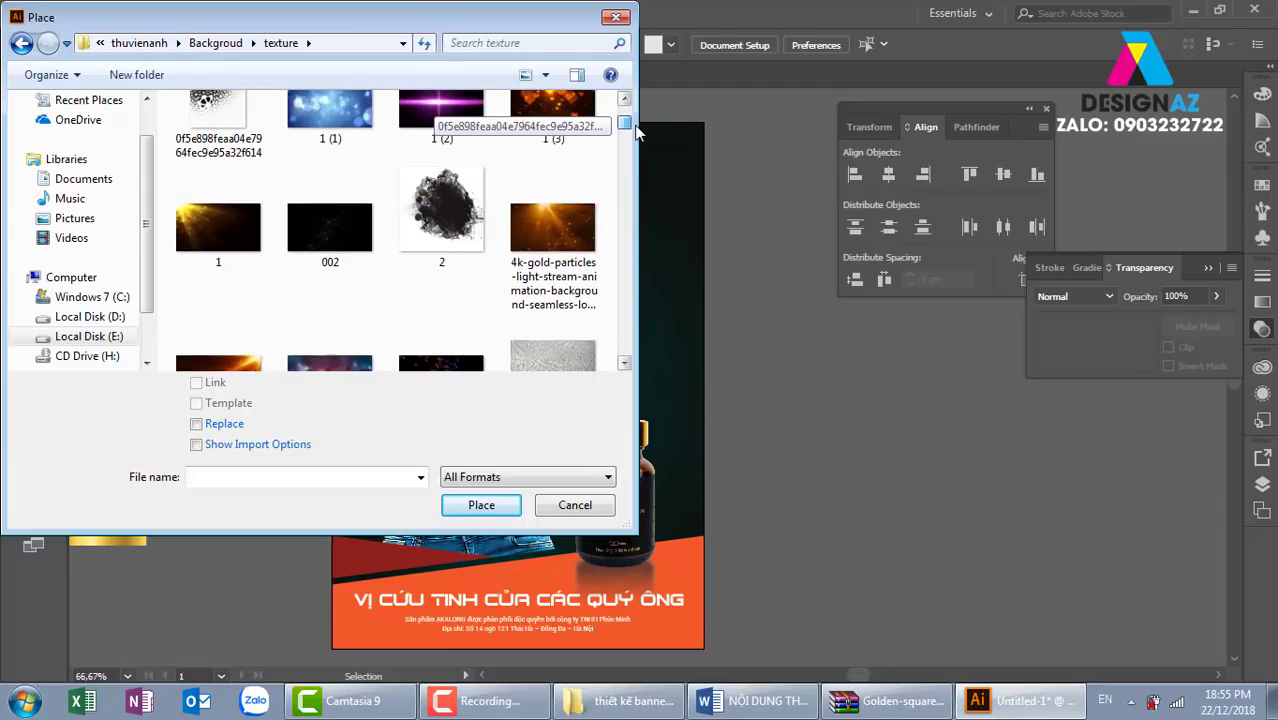
pyautogui.moveTo(638, 127); pyautogui.dragTo(664, 183)
pyautogui.click(330, 185)
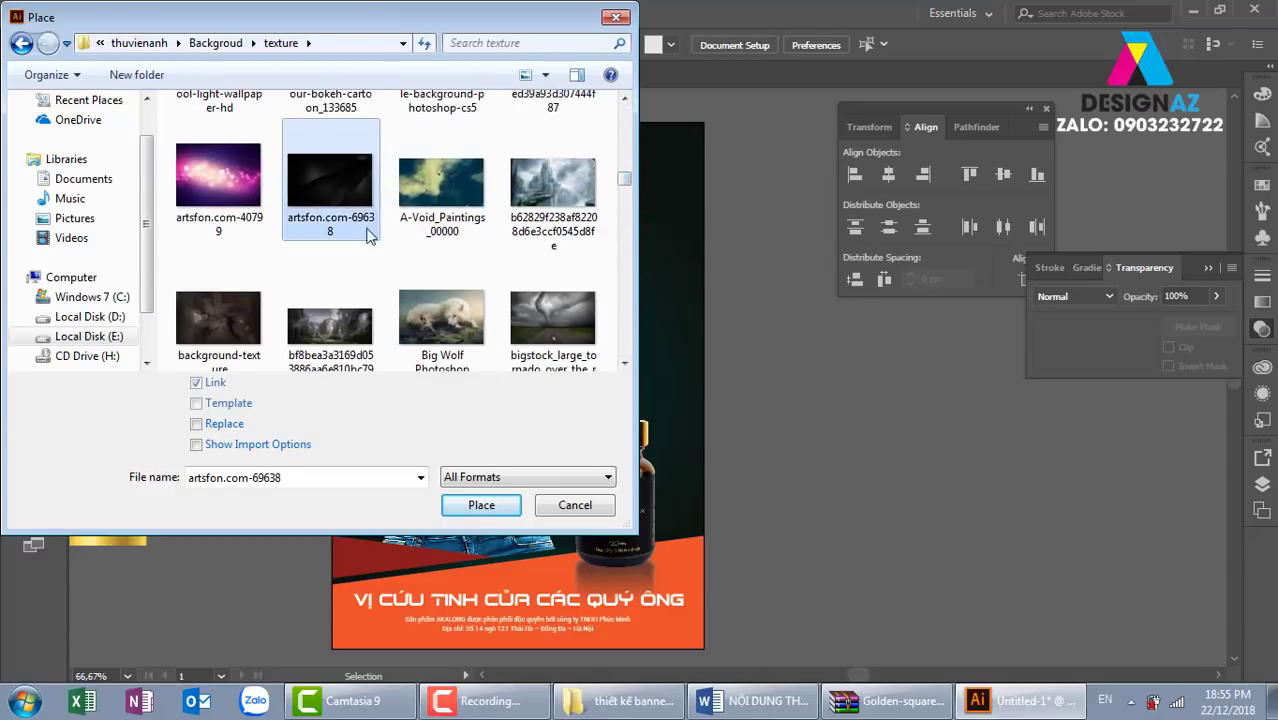
pyautogui.click(479, 505)
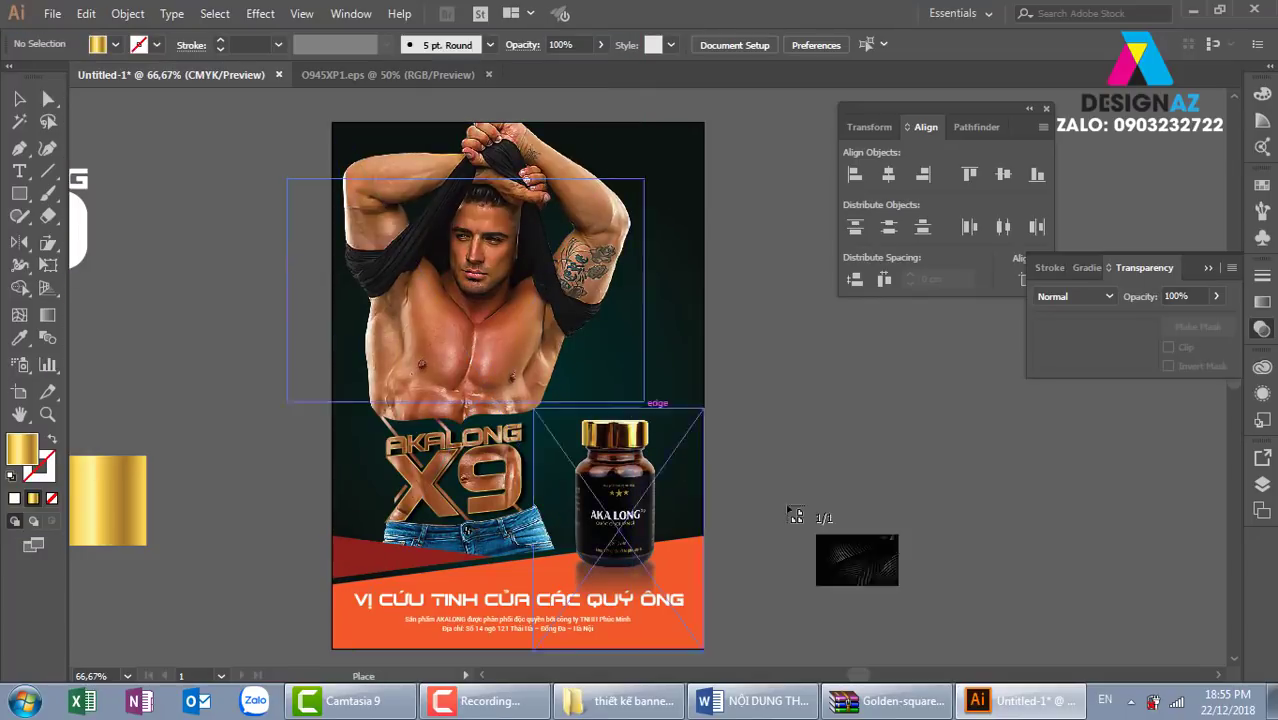
# Step: Place the texture, rotate it 90° to portrait and stretch it over the whole artboard
pyautogui.click(770, 515)
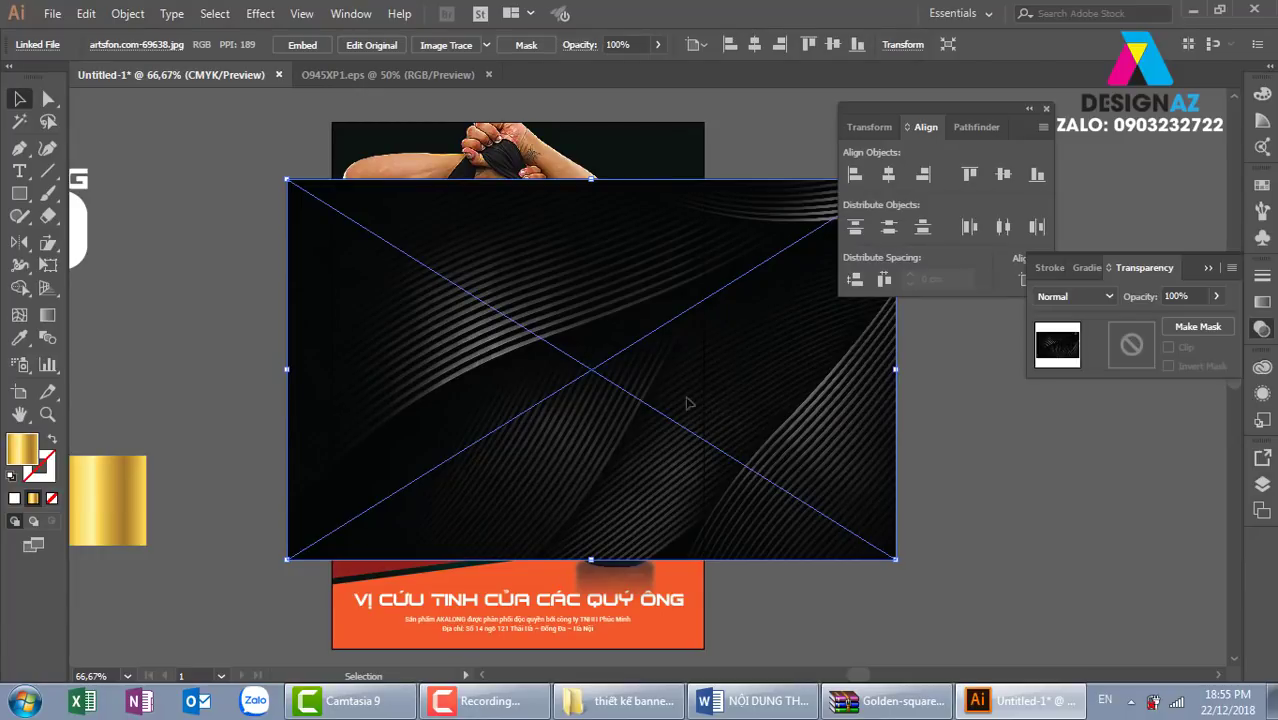
pyautogui.moveTo(687, 402); pyautogui.dragTo(593, 392)
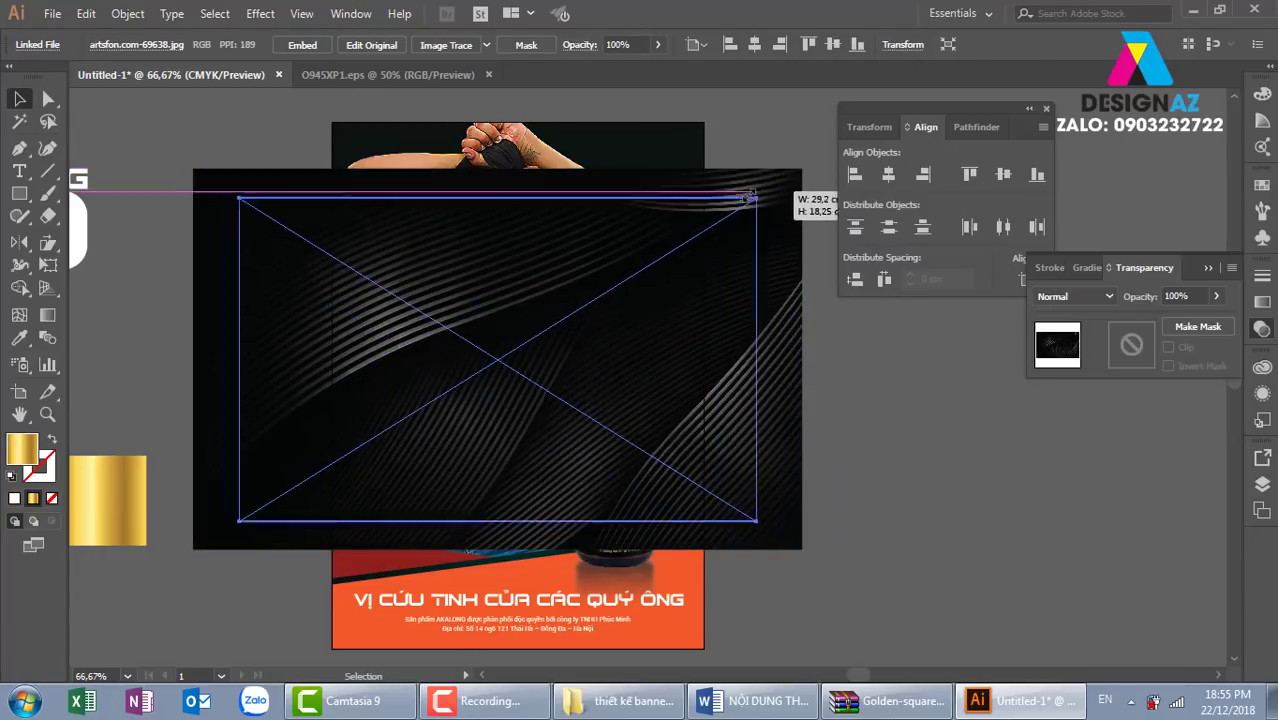
pyautogui.moveTo(801, 170); pyautogui.dragTo(744, 204)
pyautogui.moveTo(649, 298); pyautogui.dragTo(680, 288)
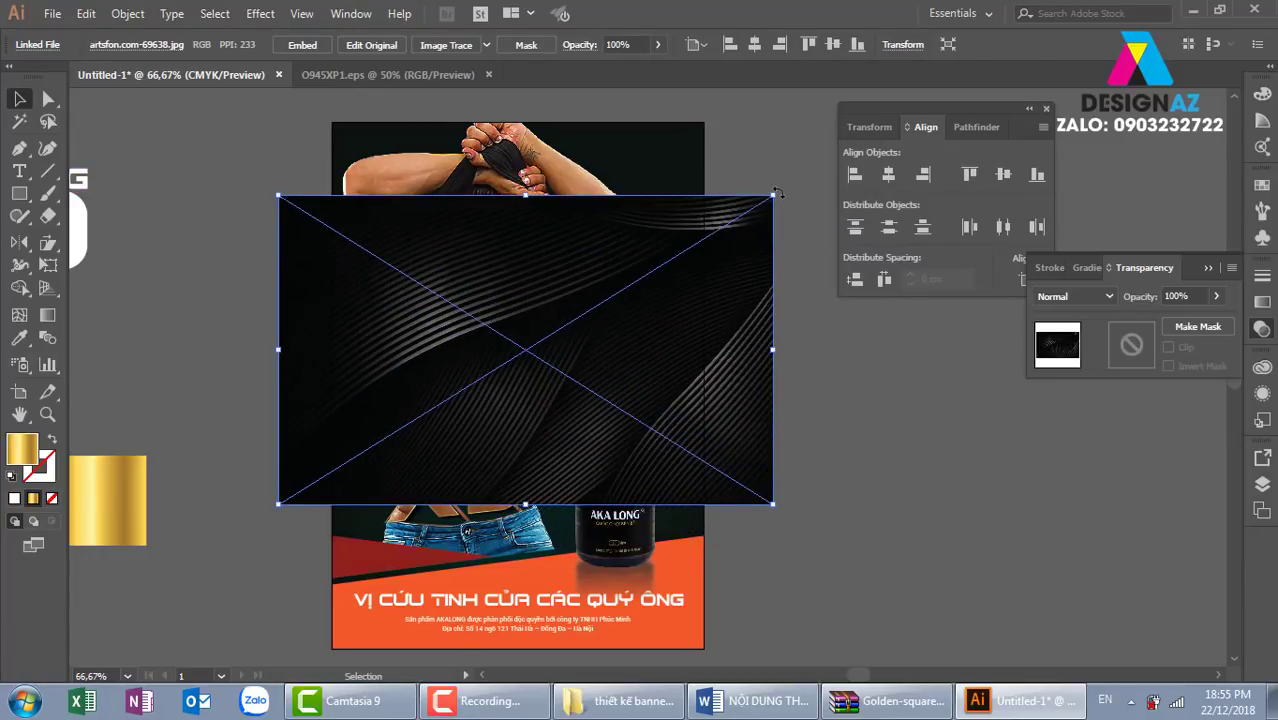
pyautogui.moveTo(779, 190); pyautogui.dragTo(615, 478)
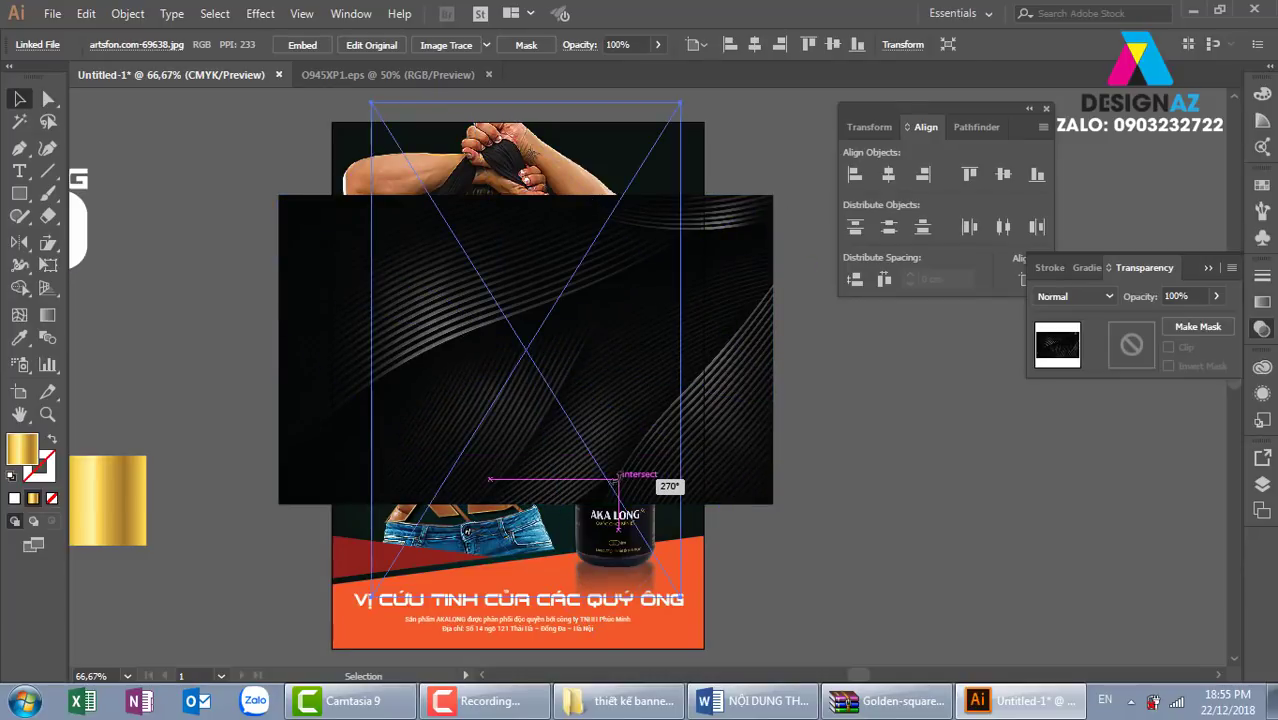
pyautogui.moveTo(568, 232); pyautogui.dragTo(527, 252)
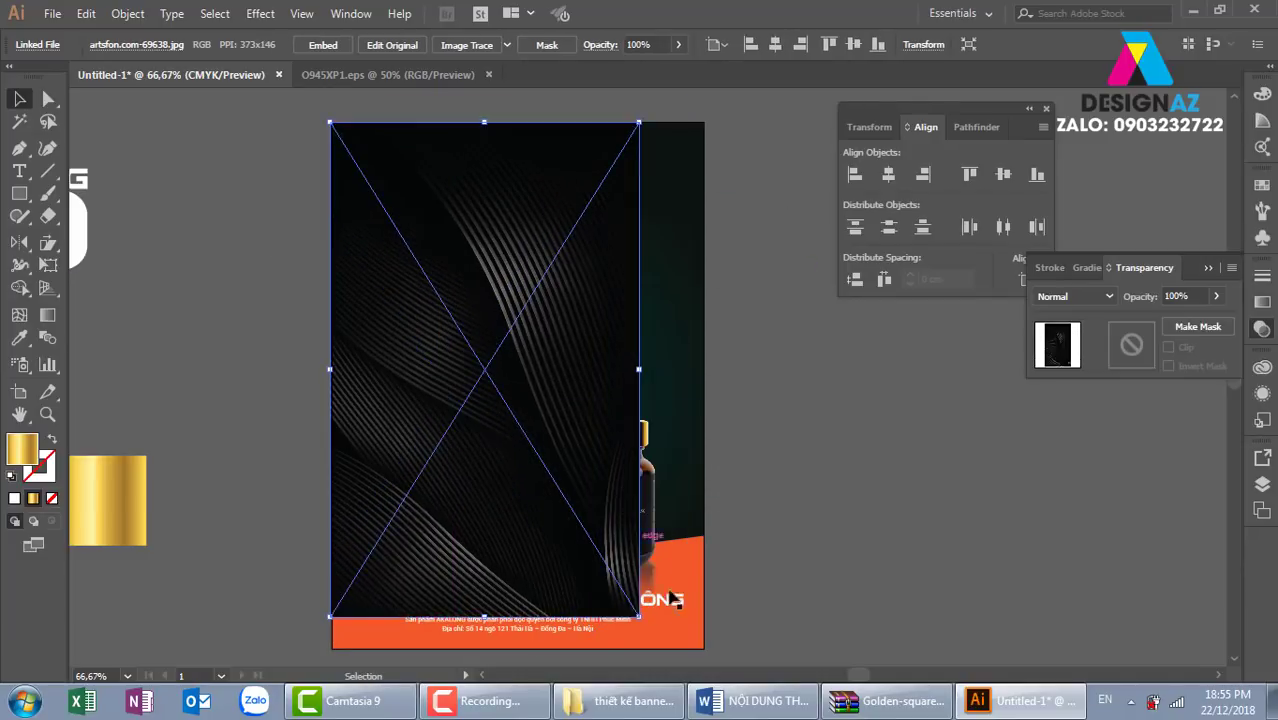
pyautogui.moveTo(638, 369); pyautogui.dragTo(704, 369)
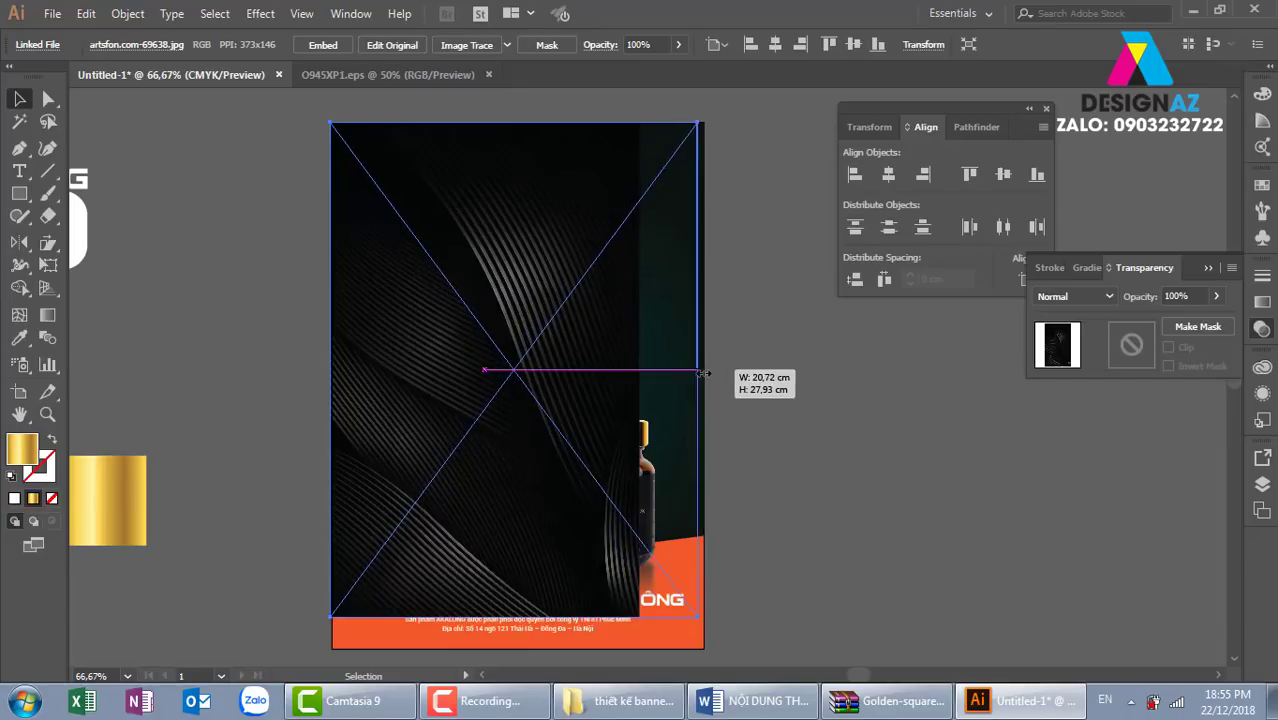
pyautogui.moveTo(518, 617); pyautogui.dragTo(523, 648)
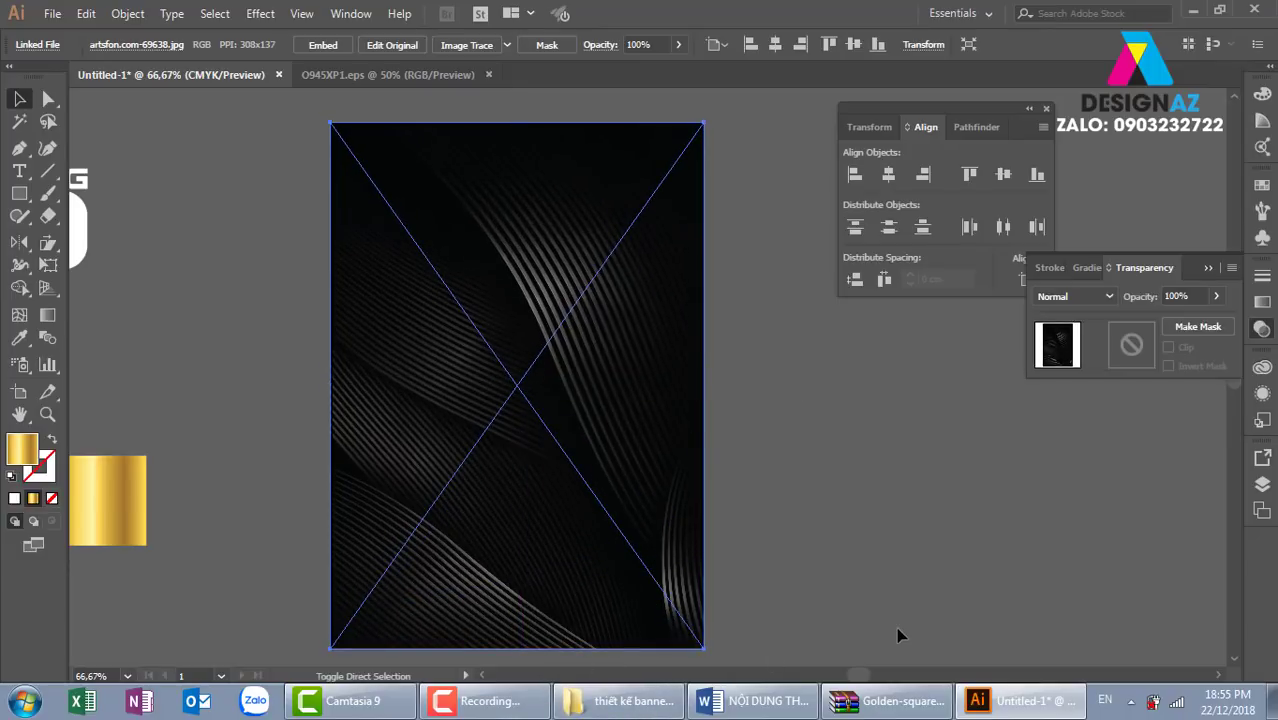
# Step: Send the texture to the back and delete the teal background rectangle
pyautogui.hotkey('ctrl', 'shift', '[')
pyautogui.click(908, 458)
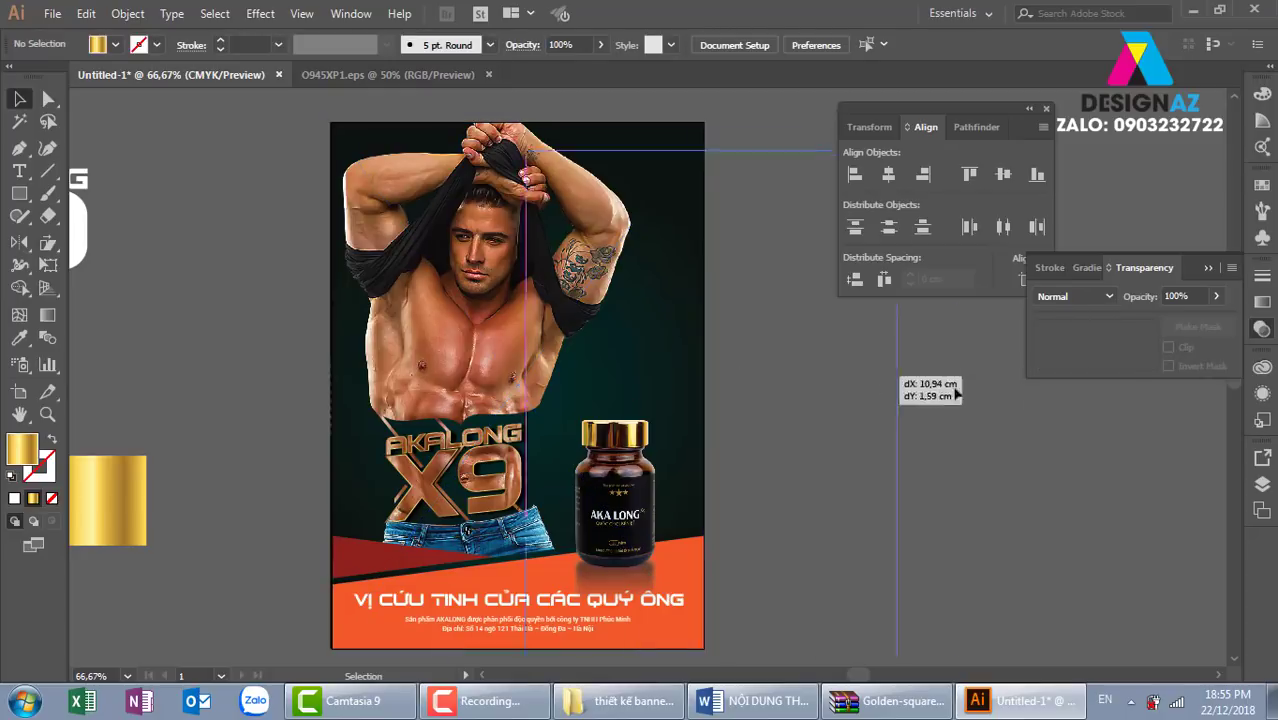
pyautogui.moveTo(700, 385); pyautogui.dragTo(1052, 460)
pyautogui.press('Delete')
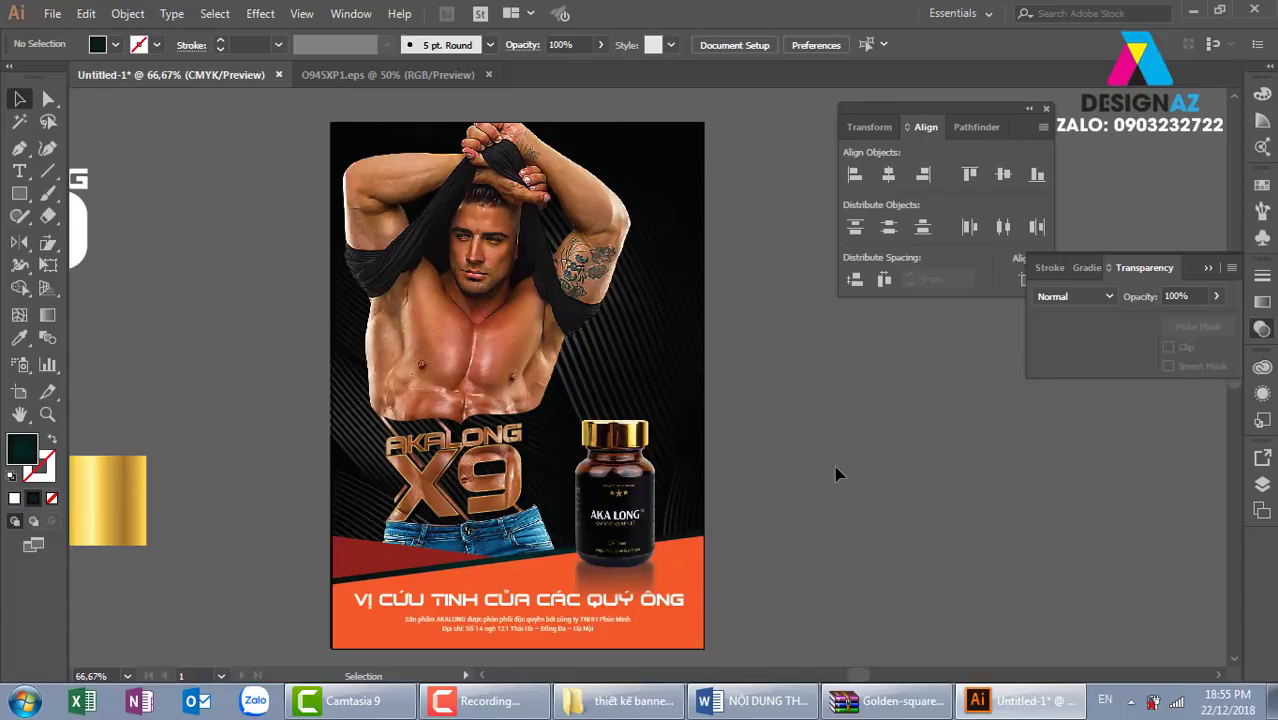
# Step: Zoom out on the poster, select the white AKALONG X9 logo, and browse the recent files list
pyautogui.hotkey('ctrl', '-')
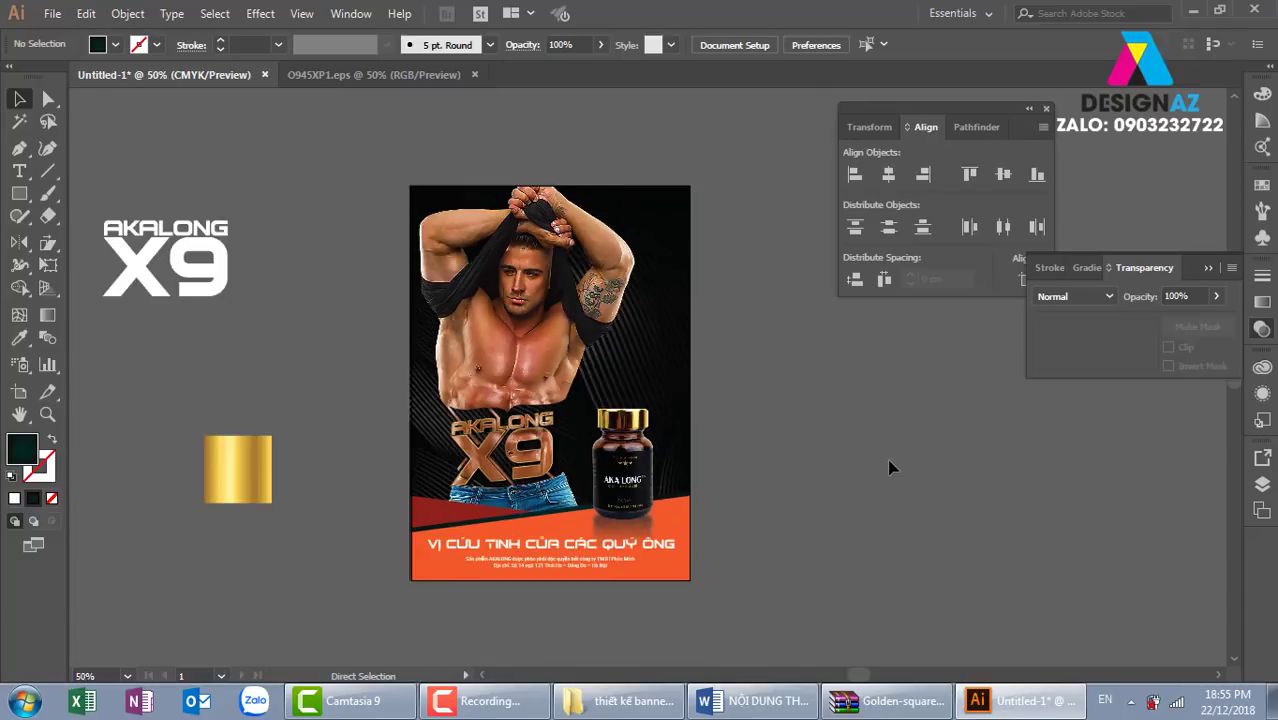
pyautogui.hotkey('ctrl', '-')
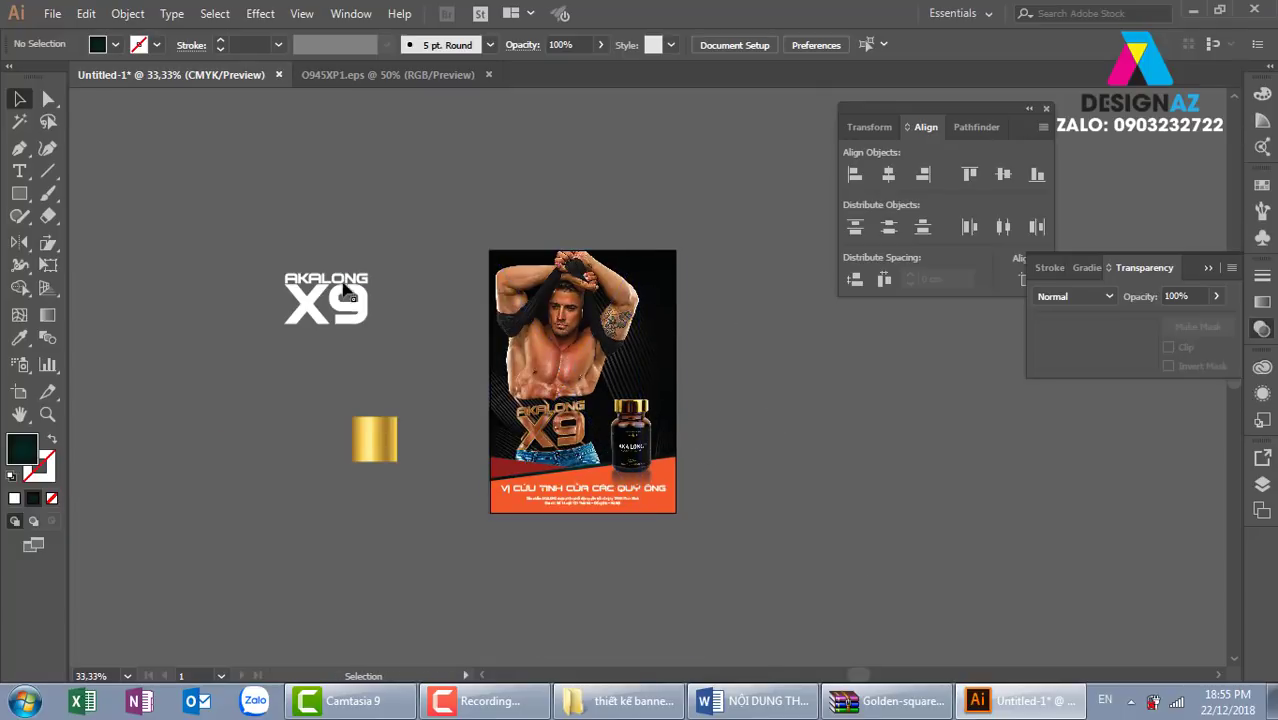
pyautogui.click(390, 351)
pyautogui.keyDown('shift'); pyautogui.click(570, 300); pyautogui.keyUp('shift')
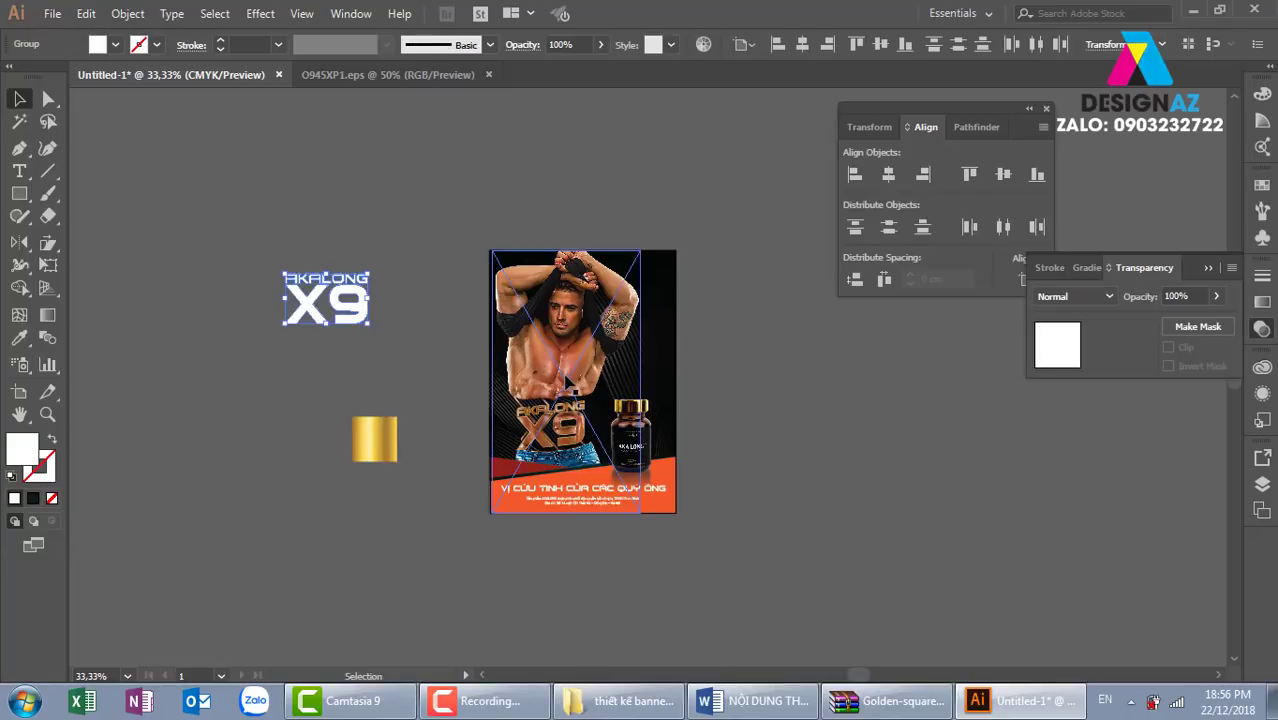
pyautogui.click(52, 13)
pyautogui.moveTo(113, 97)
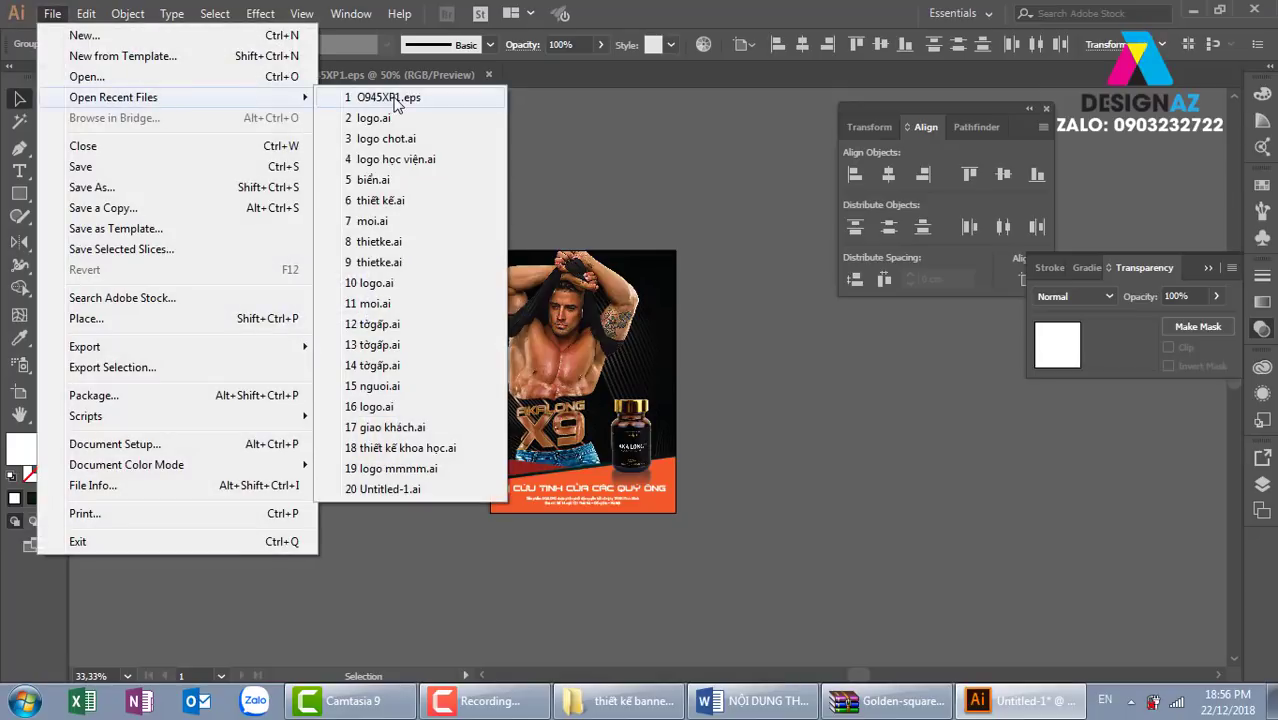
pyautogui.click(602, 160)
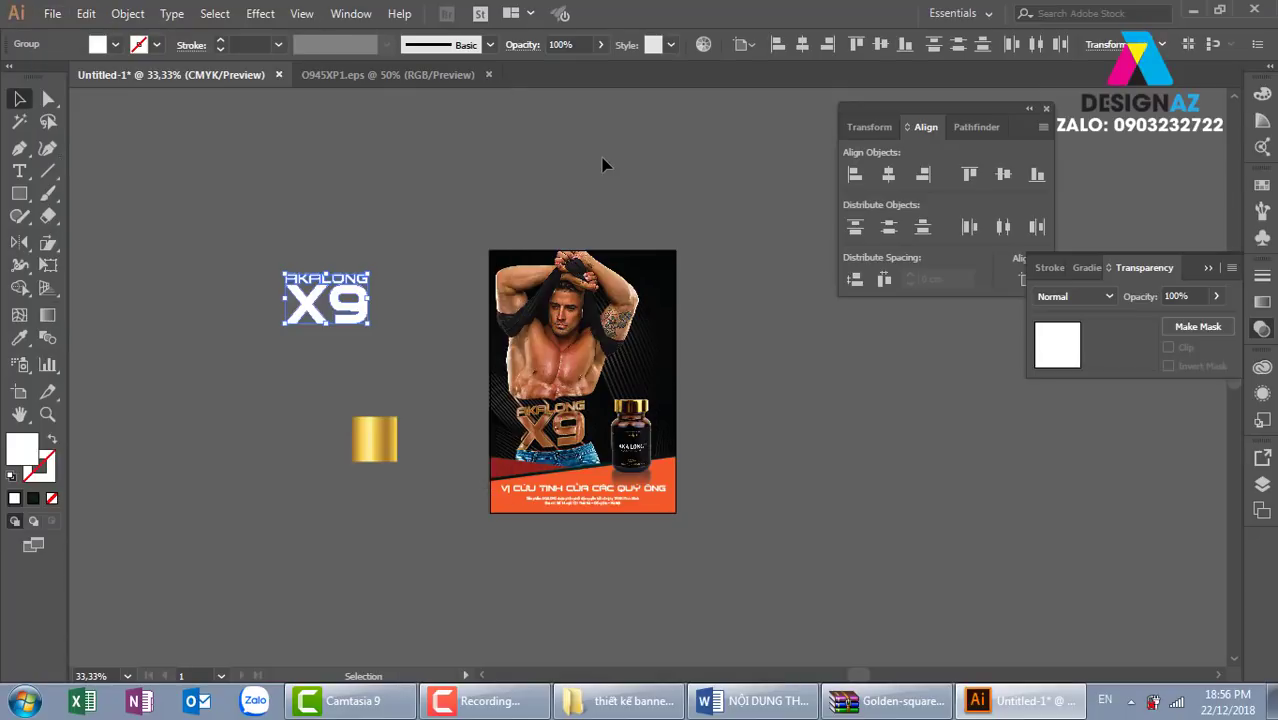
# Step: Open thiết kế.ai from the tờ giới klong folder on Local Disk (D:)
pyautogui.hotkey('ctrl', 'o')
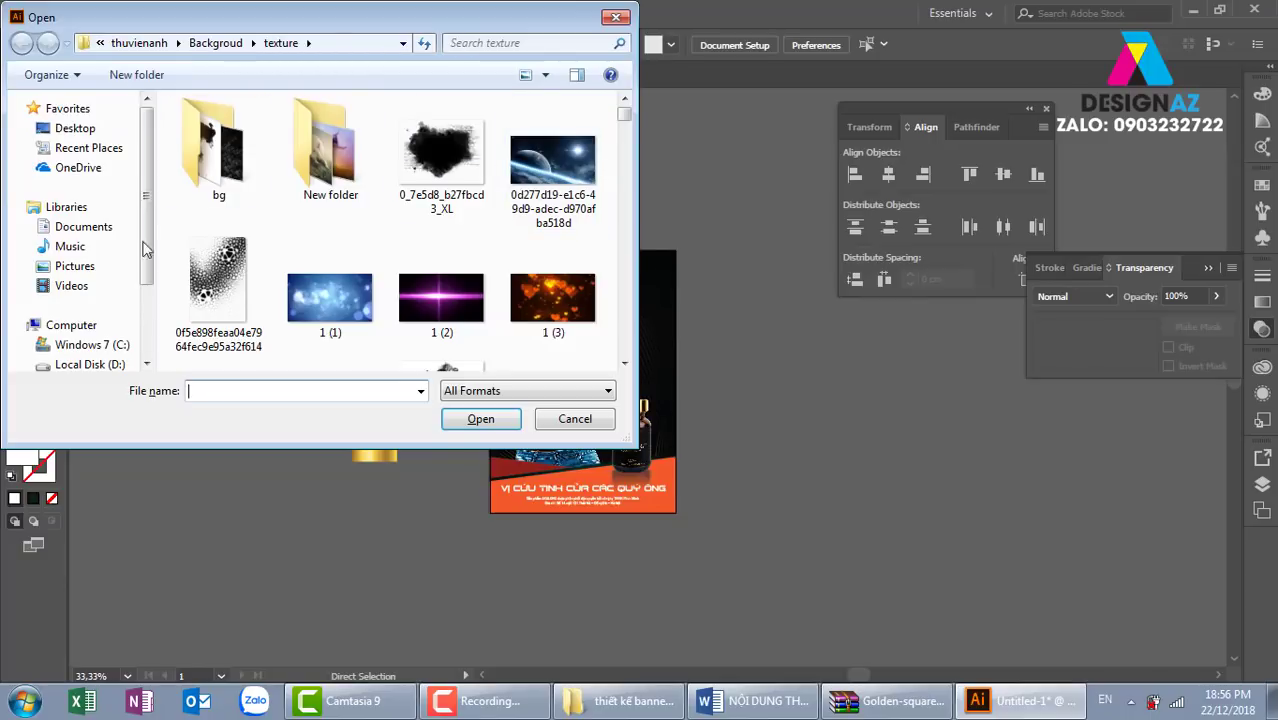
pyautogui.click(90, 365)
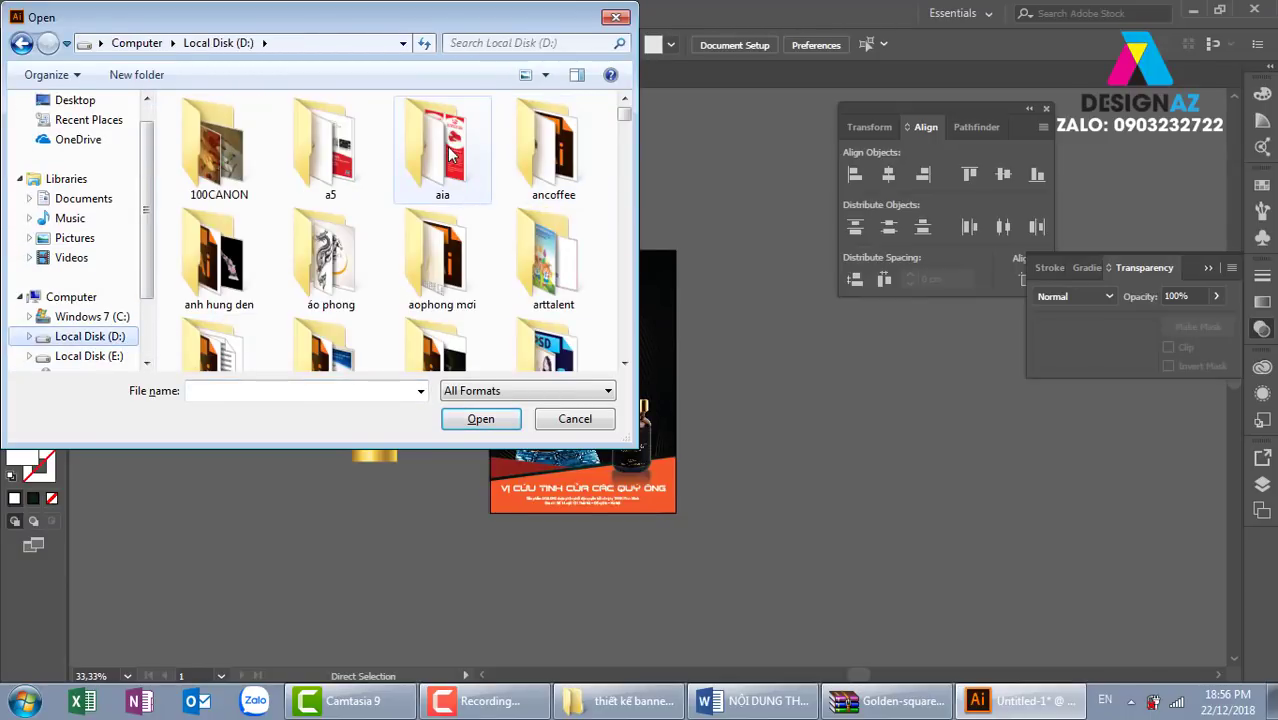
pyautogui.click(512, 42)
pyautogui.write('to')
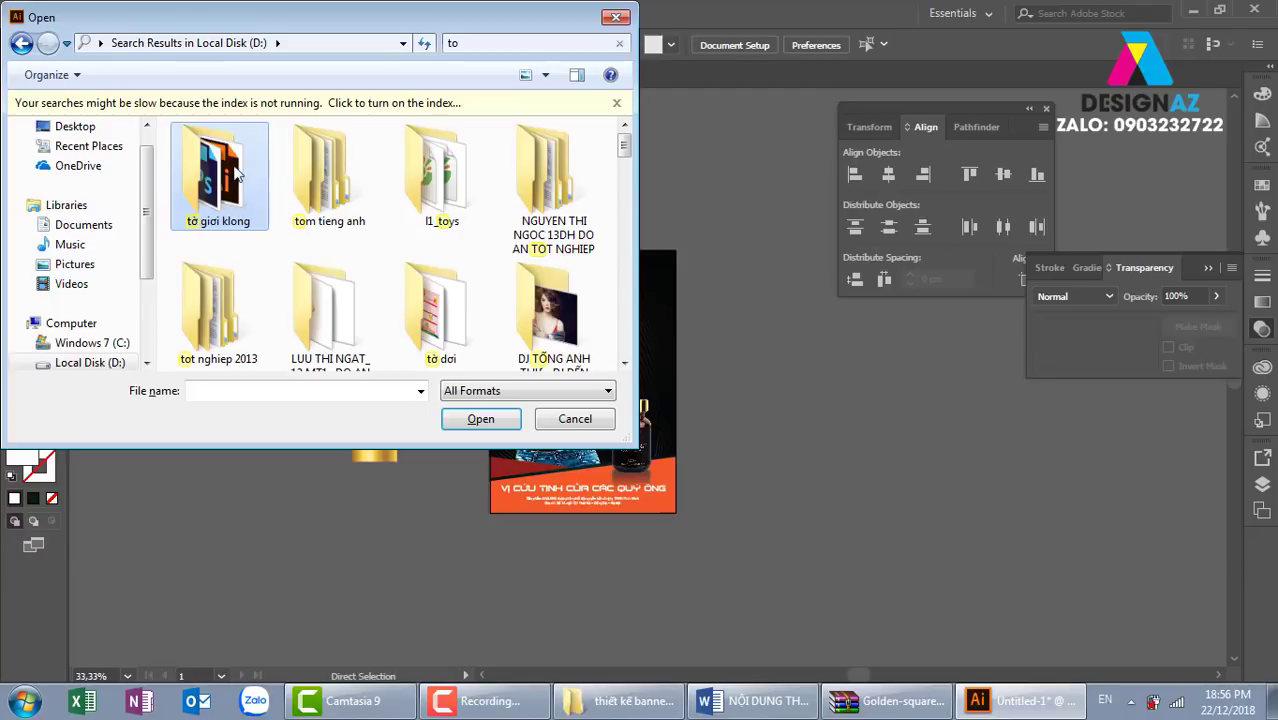
pyautogui.doubleClick(231, 194)
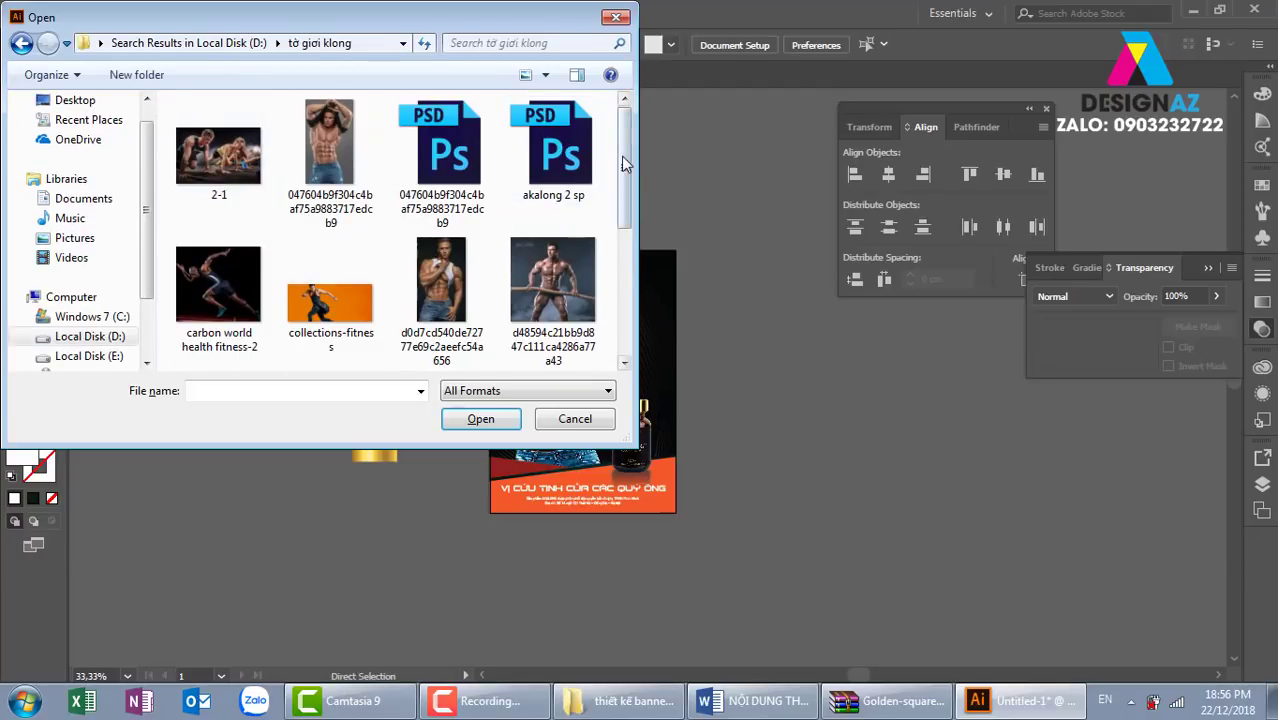
pyautogui.scroll(-2, 605, 215)
pyautogui.scroll(-1, 610, 225)
pyautogui.click(574, 320)
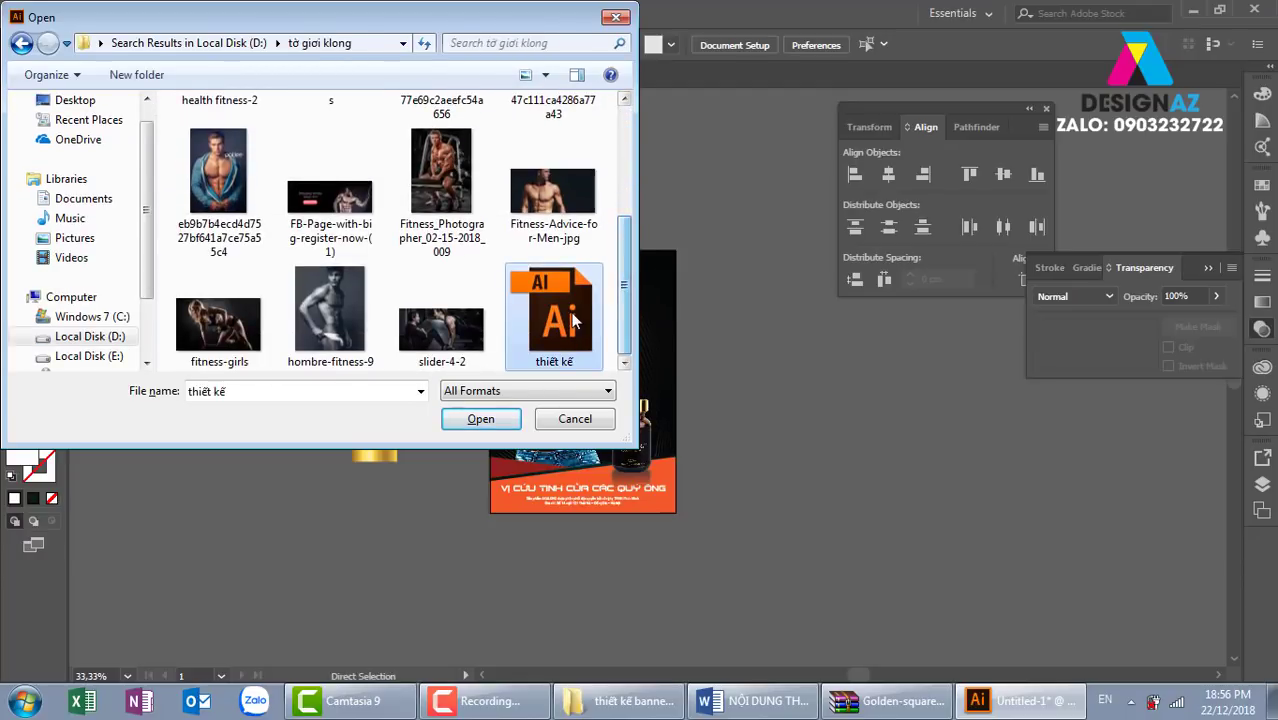
pyautogui.click(481, 419)
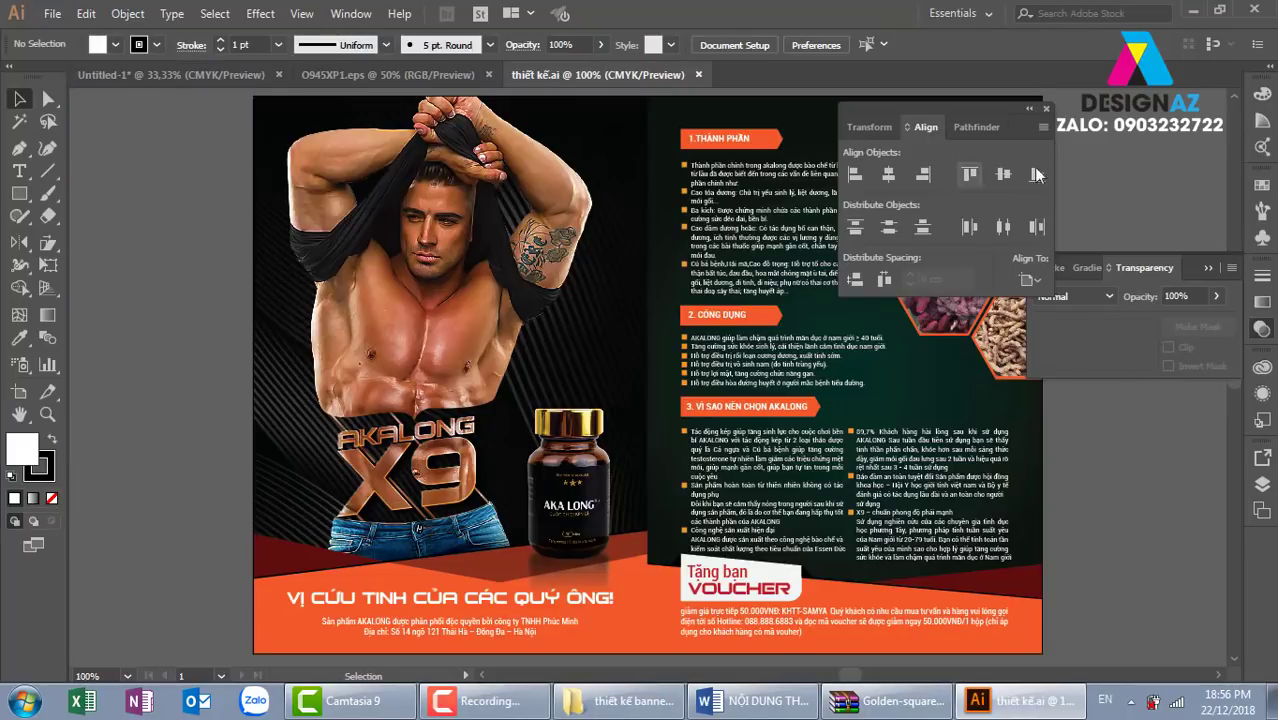
# Step: Close the Align and Transparency panels and fit the whole brochure in the window
pyautogui.click(1045, 109)
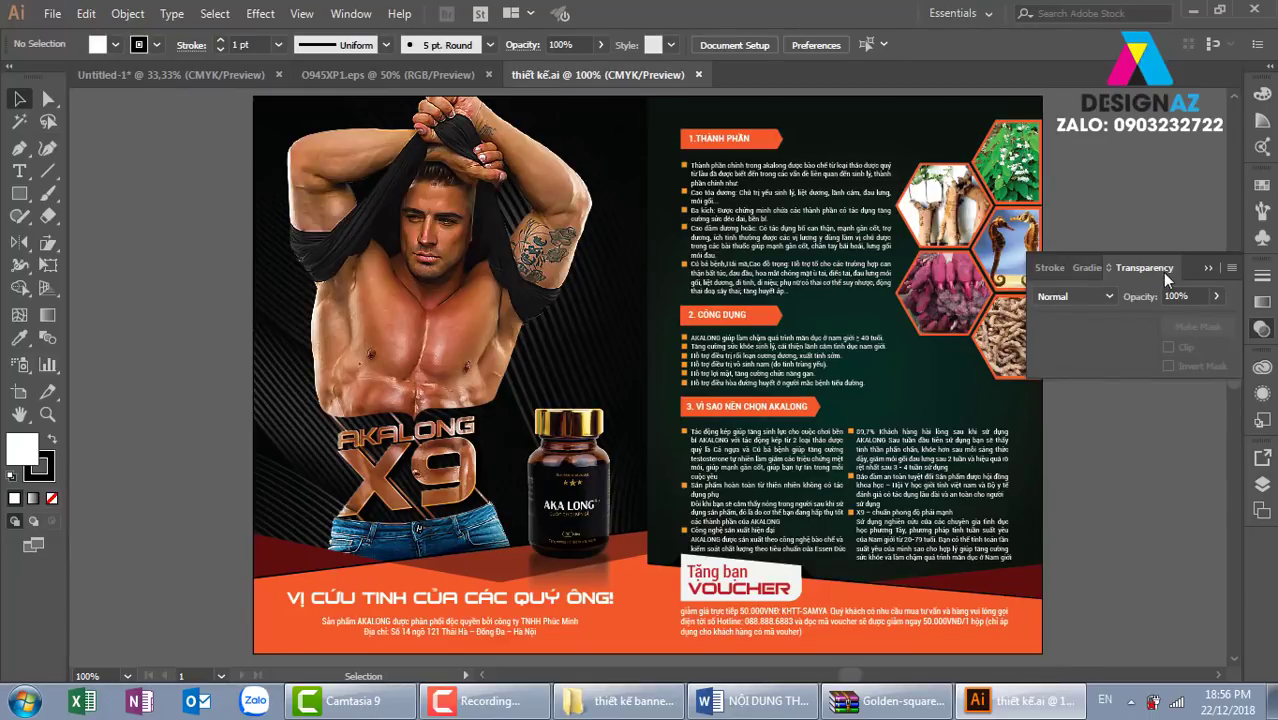
pyautogui.click(1208, 268)
pyautogui.moveTo(558, 523)
pyautogui.mouseDown()
pyautogui.moveTo(712, 512)
pyautogui.moveTo(633, 494)
pyautogui.mouseUp()
pyautogui.moveTo(251, 348); pyautogui.dragTo(665, 348)
pyautogui.moveTo(428, 181); pyautogui.dragTo(362, 342)
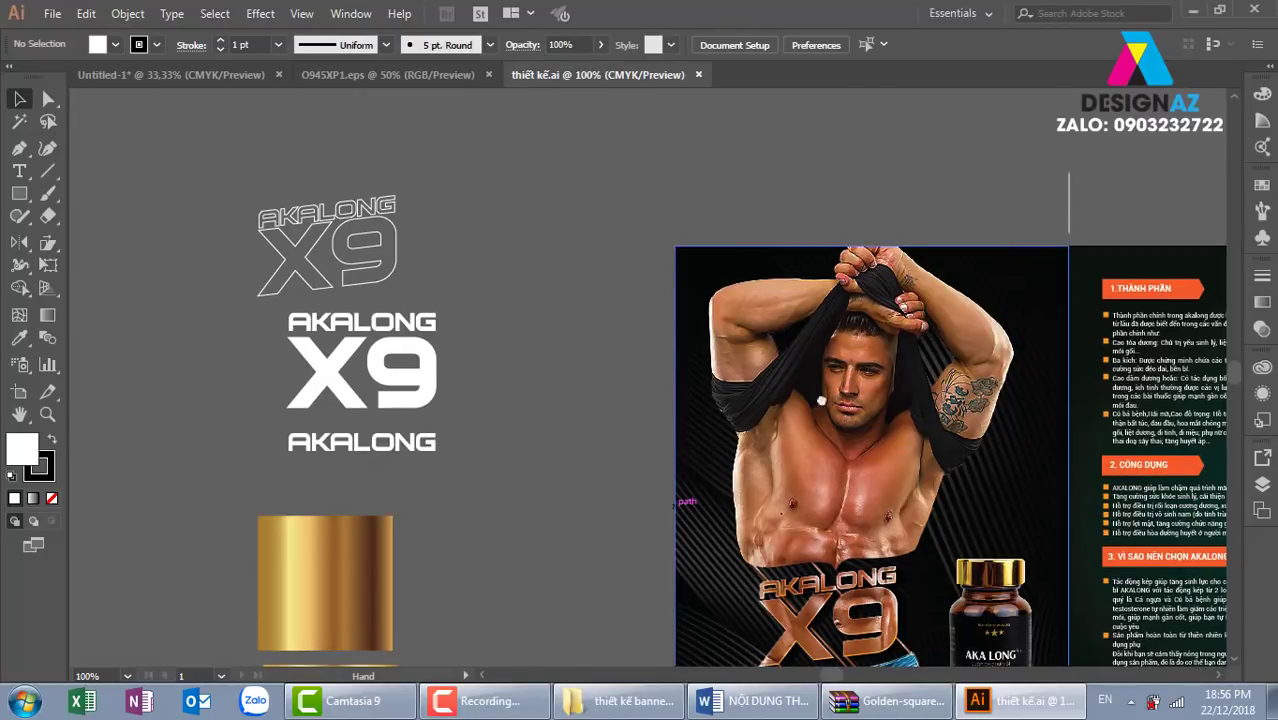
pyautogui.hotkey('ctrl', '1')
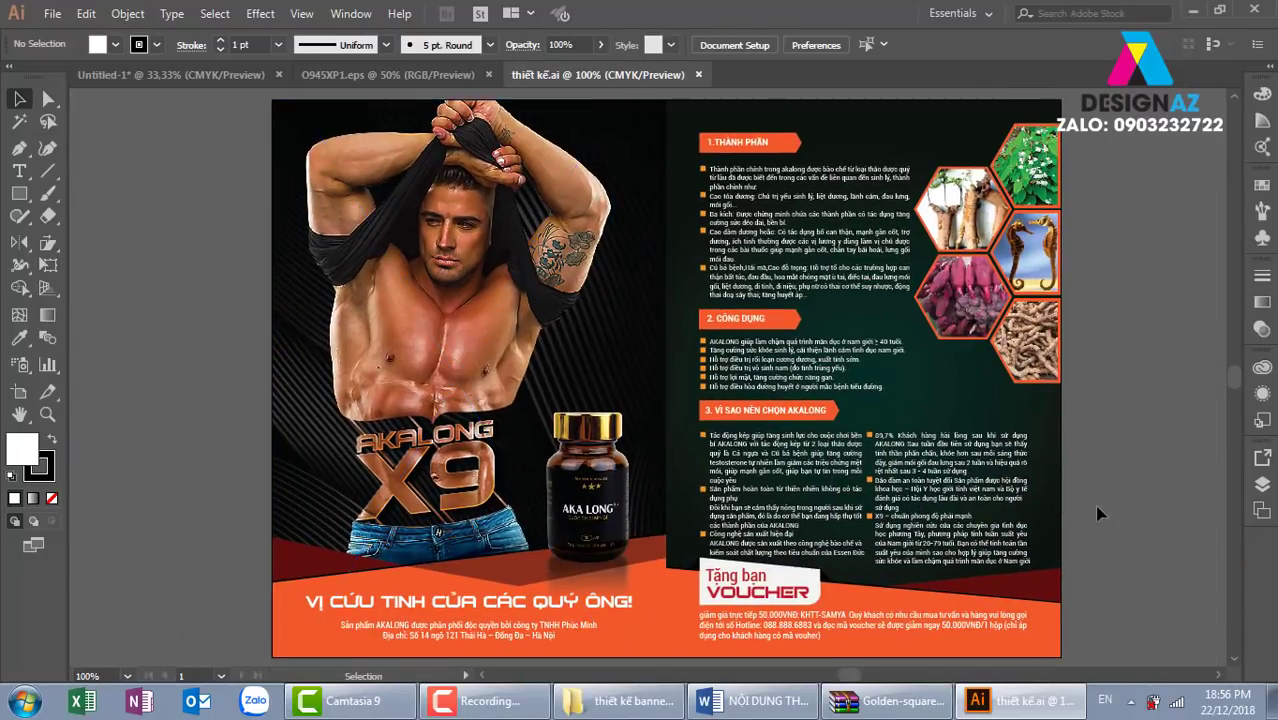
# Step: Zoom in on the man and the text block, then zoom back out to the full spread
pyautogui.press('z')
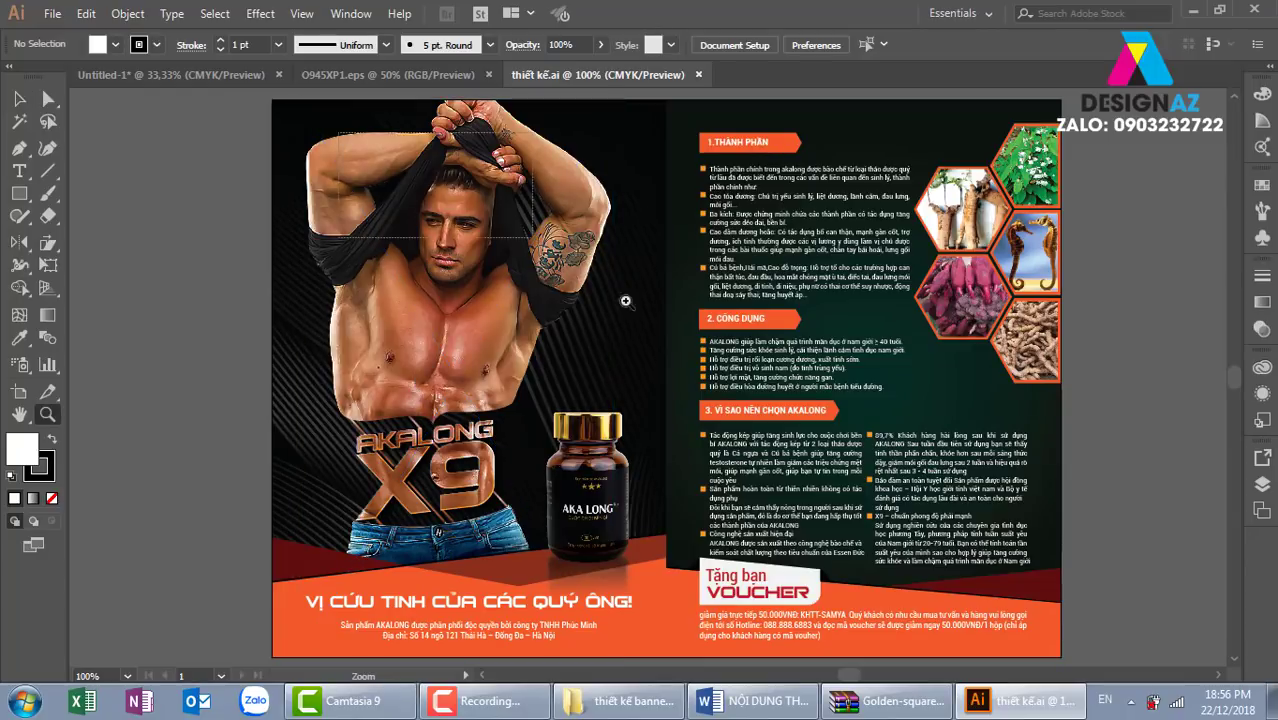
pyautogui.moveTo(625, 300); pyautogui.dragTo(717, 479)
pyautogui.moveTo(721, 543)
pyautogui.mouseDown()
pyautogui.moveTo(709, 503)
pyautogui.moveTo(716, 323)
pyautogui.mouseUp()
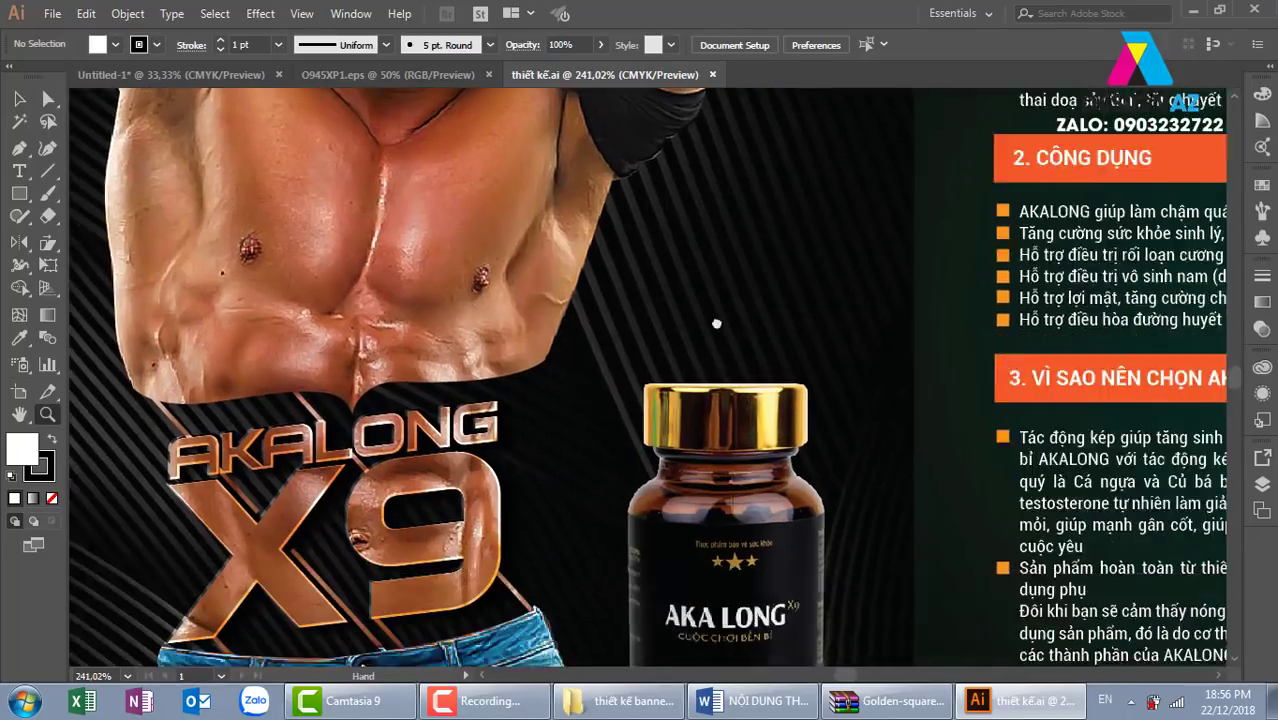
pyautogui.scroll(-2, 716, 323)
pyautogui.hscroll(5, 895, 422)
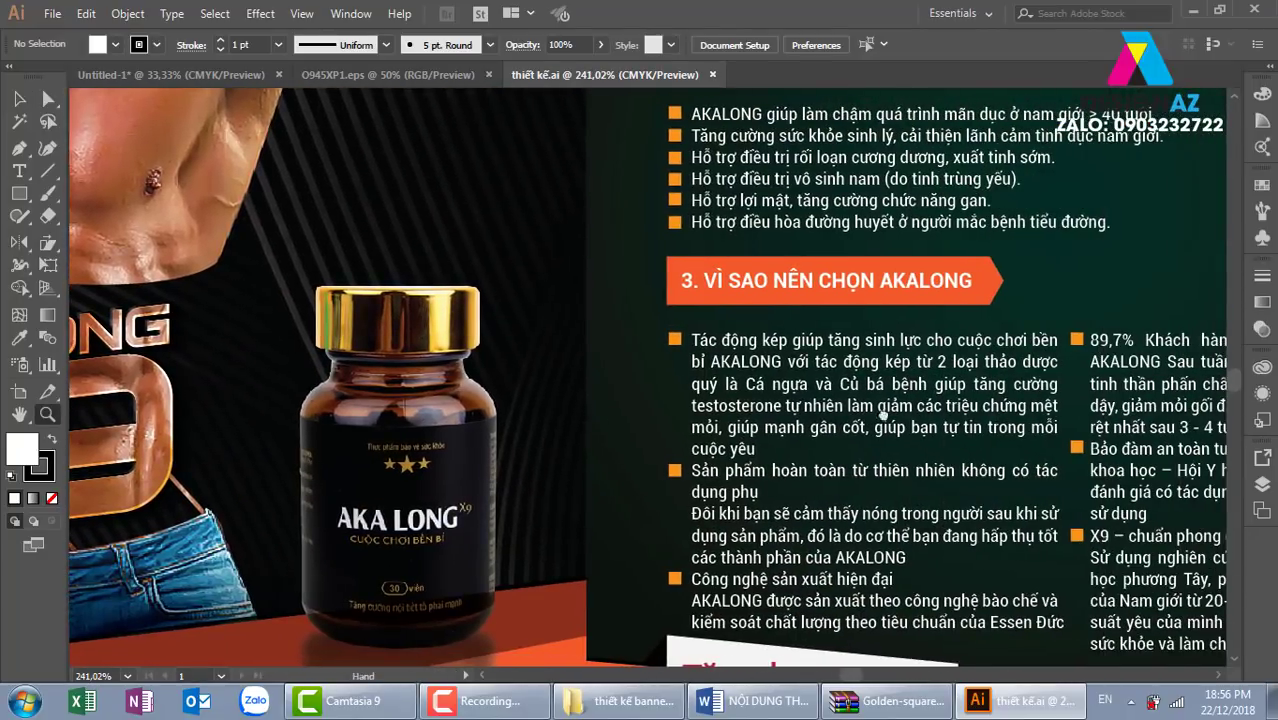
pyautogui.hotkey('ctrl', '-')
pyautogui.hotkey('ctrl', '-')
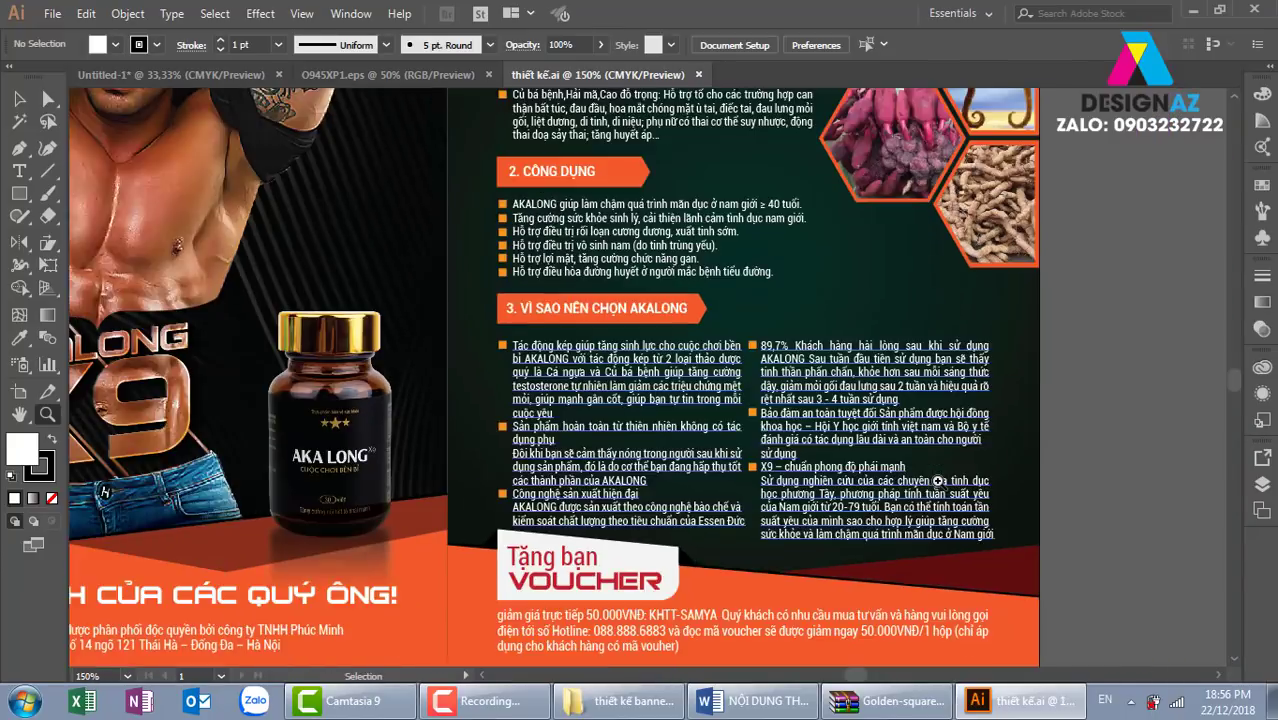
pyautogui.hotkey('ctrl', '-')
pyautogui.hotkey('ctrl', '-')
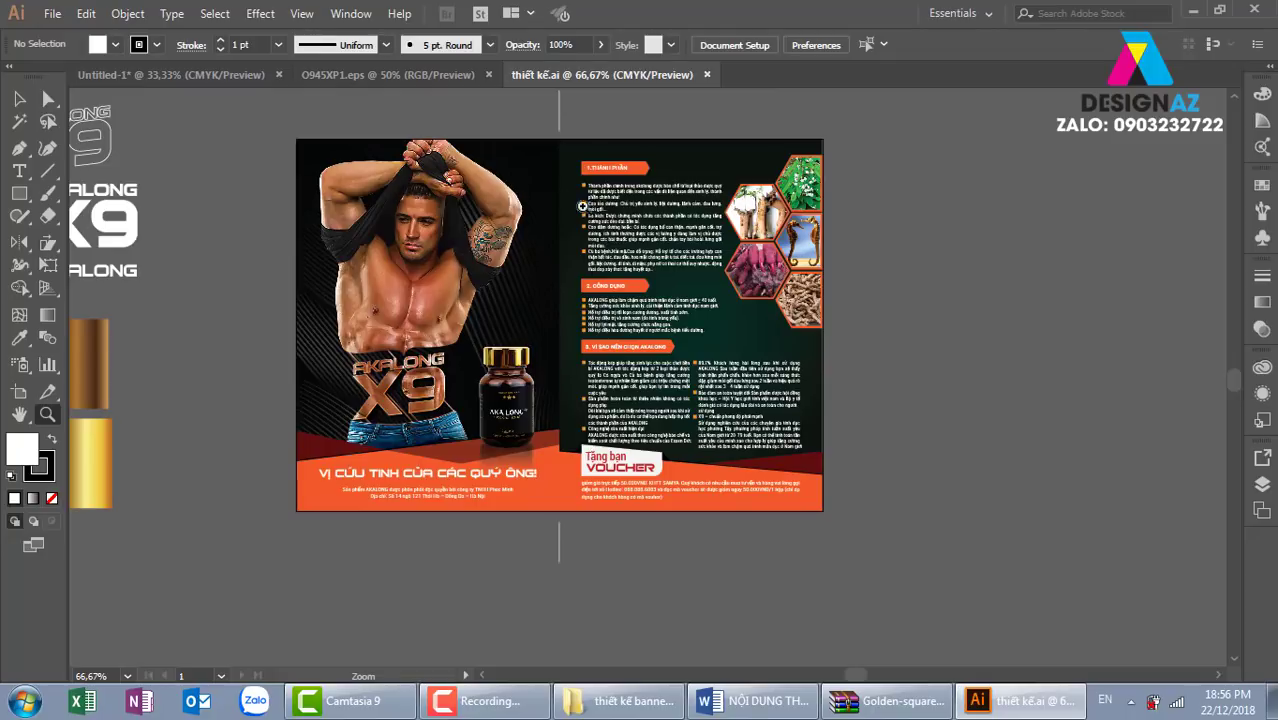
# Step: Compare the gold swatch and poster tabs, then close the thiết kế.ai brochure tab
pyautogui.click(388, 80)
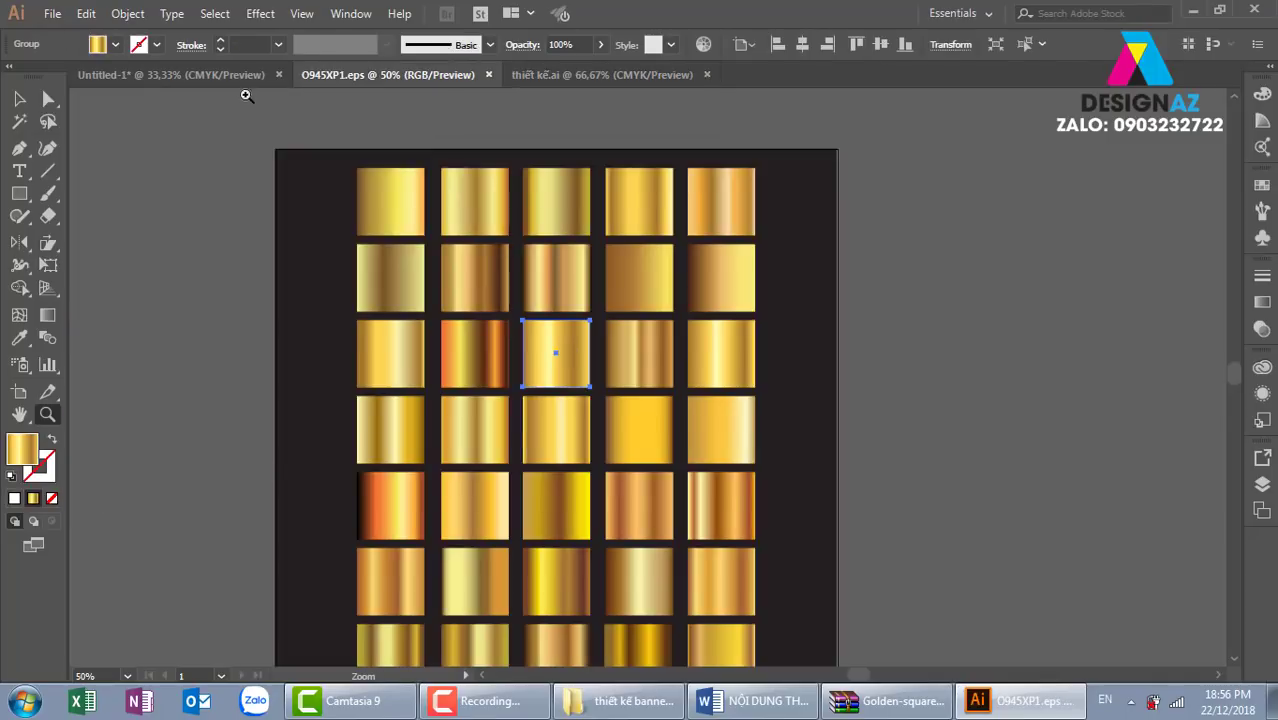
pyautogui.click(200, 75)
pyautogui.moveTo(469, 205); pyautogui.dragTo(685, 537)
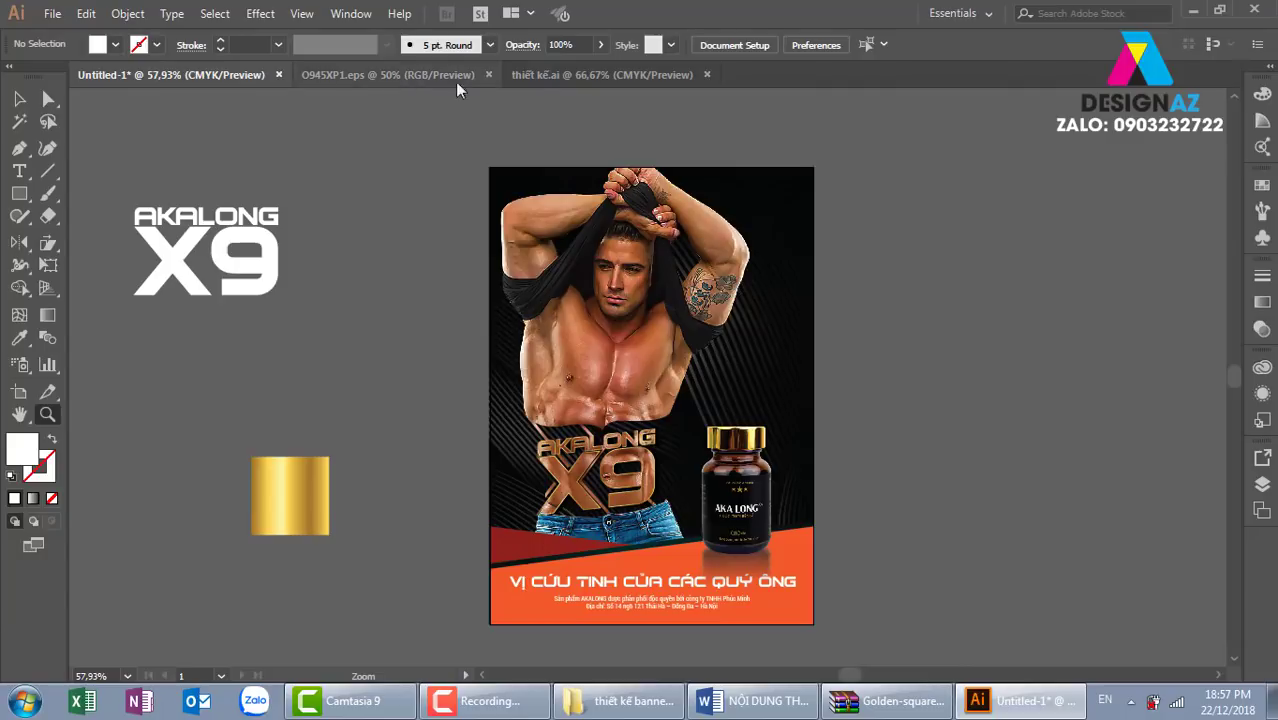
pyautogui.click(600, 75)
pyautogui.click(707, 75)
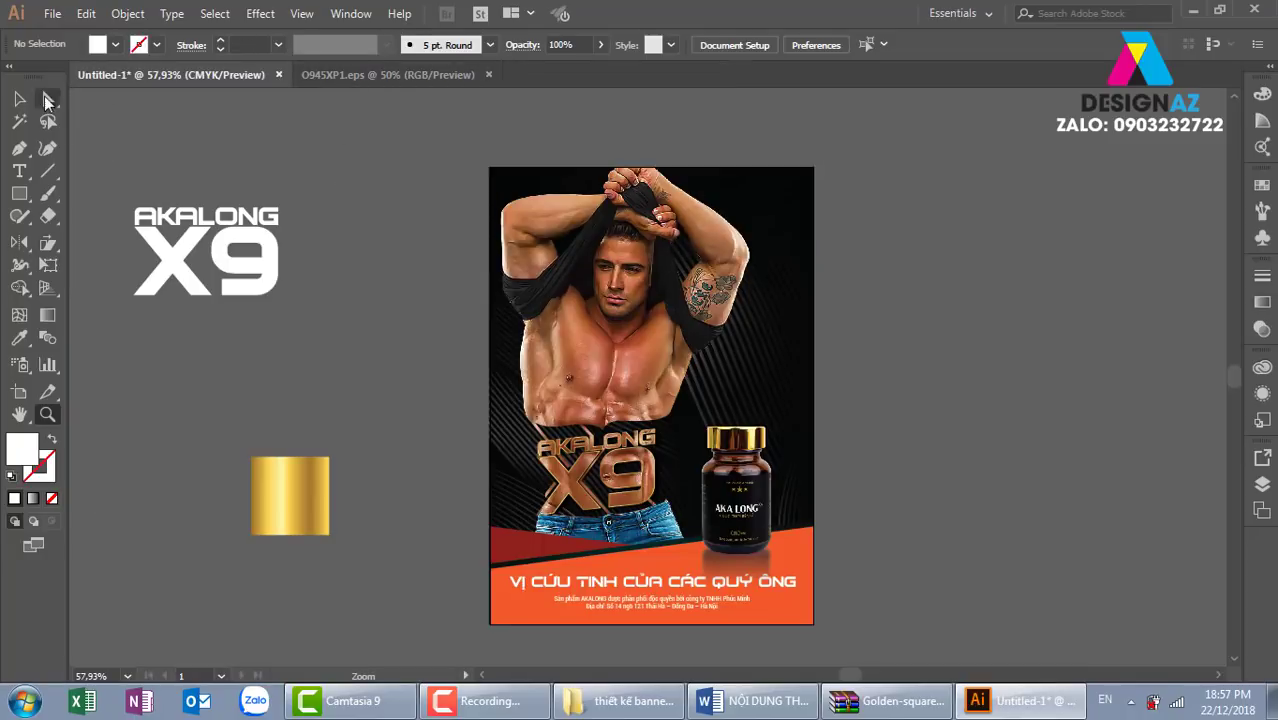
pyautogui.click(382, 77)
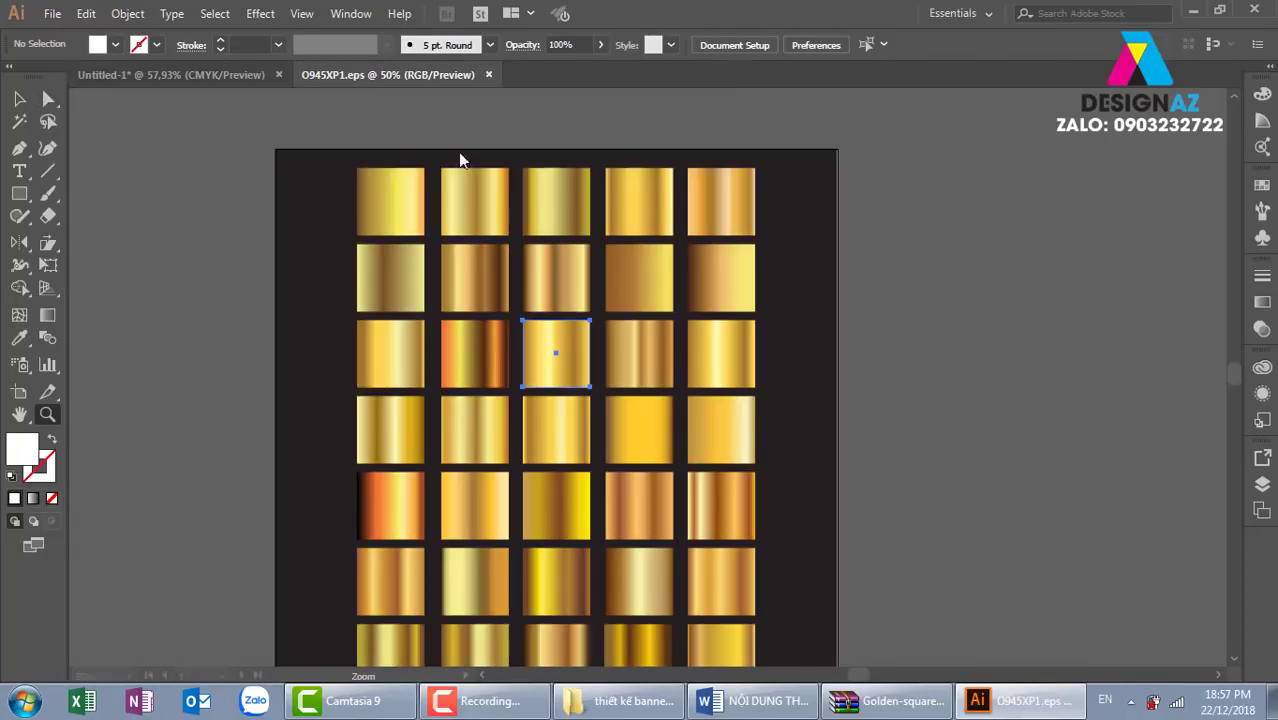
pyautogui.click(230, 77)
# Step: Draw a test white square to the right of the poster
pyautogui.press('m')
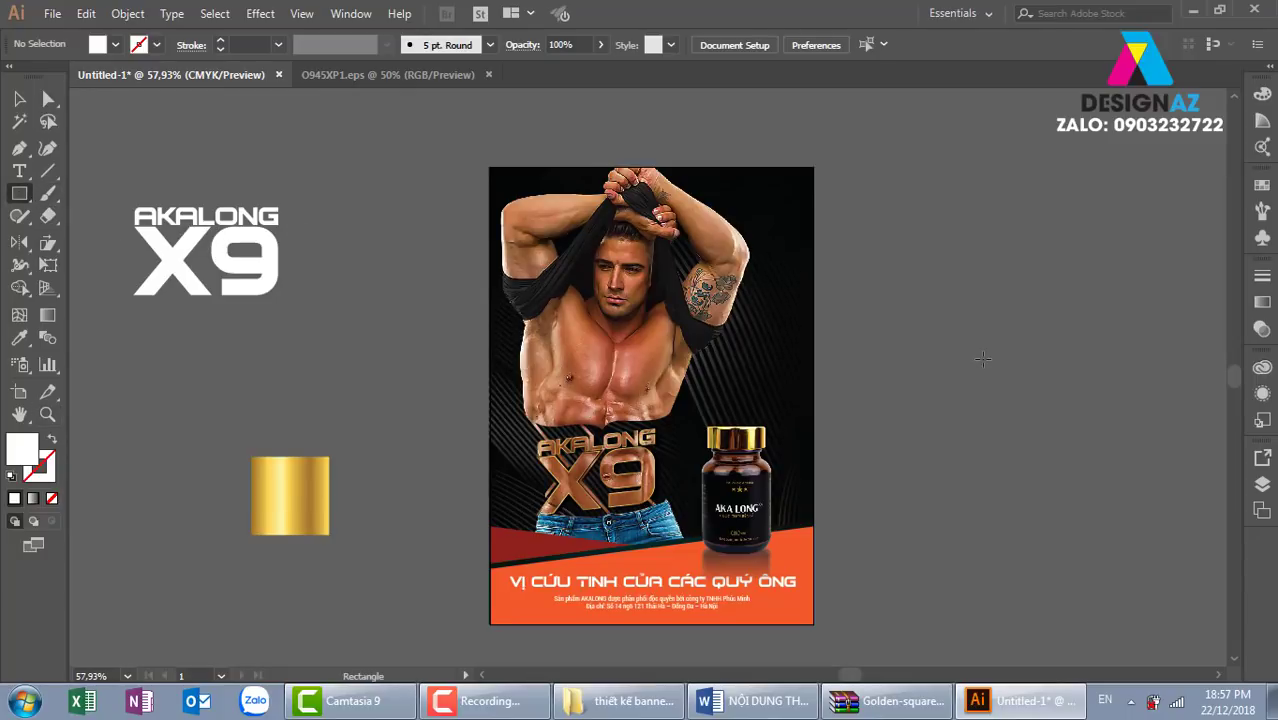
pyautogui.hotkey('ctrl', '+')
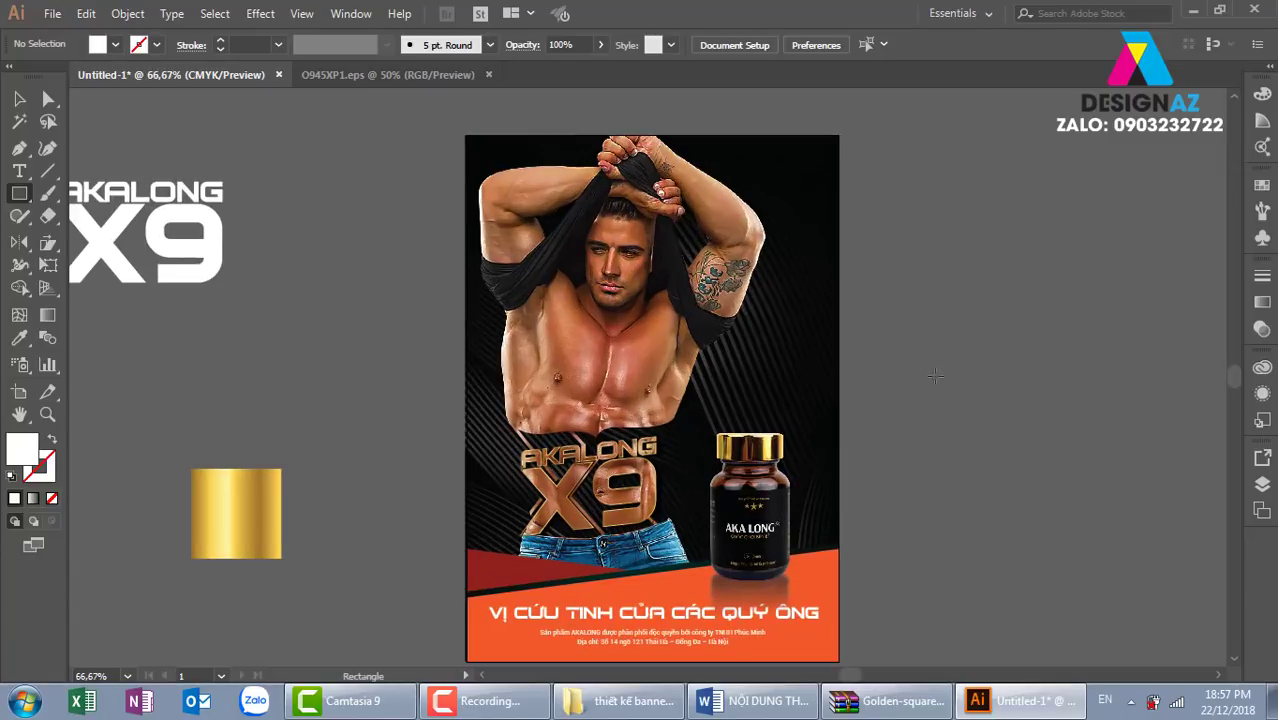
pyautogui.hscroll(2, 950, 340)
pyautogui.hscroll(1, 876, 349)
pyautogui.moveTo(822, 208); pyautogui.dragTo(1033, 417)
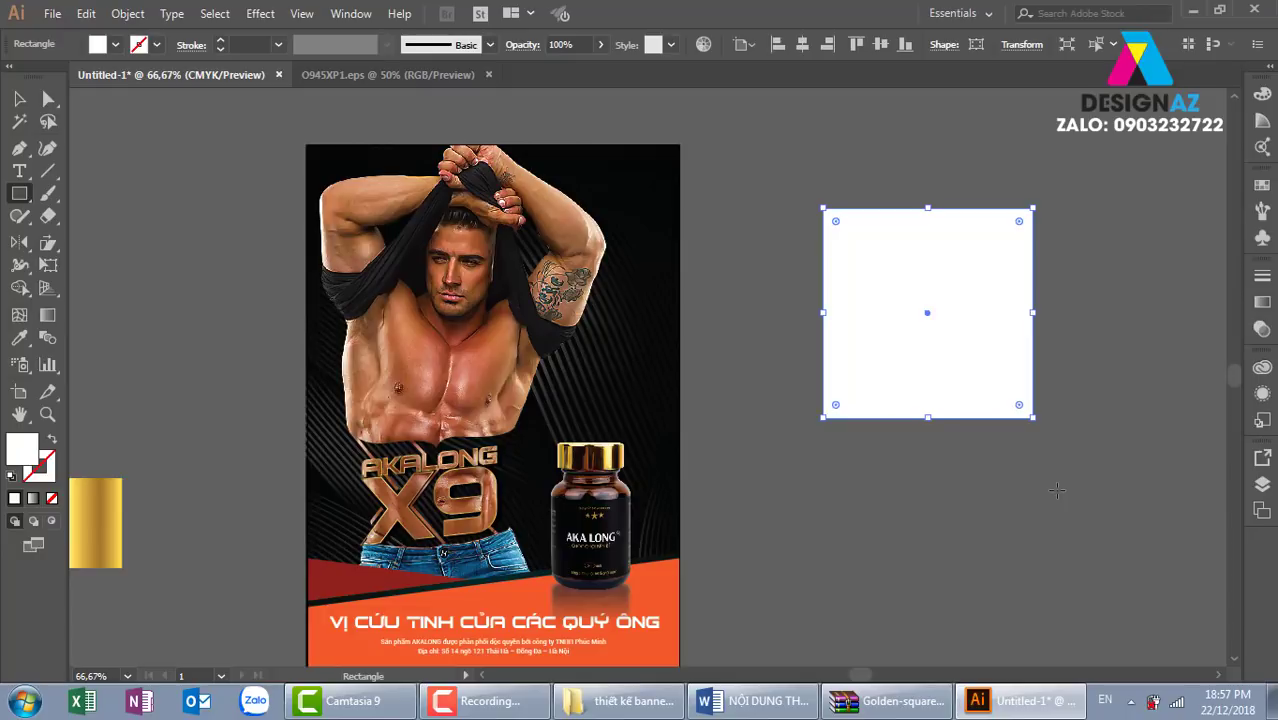
# Step: Move the background photo, then undo back to a plain dark teal backdrop without stripes
pyautogui.click(19, 98)
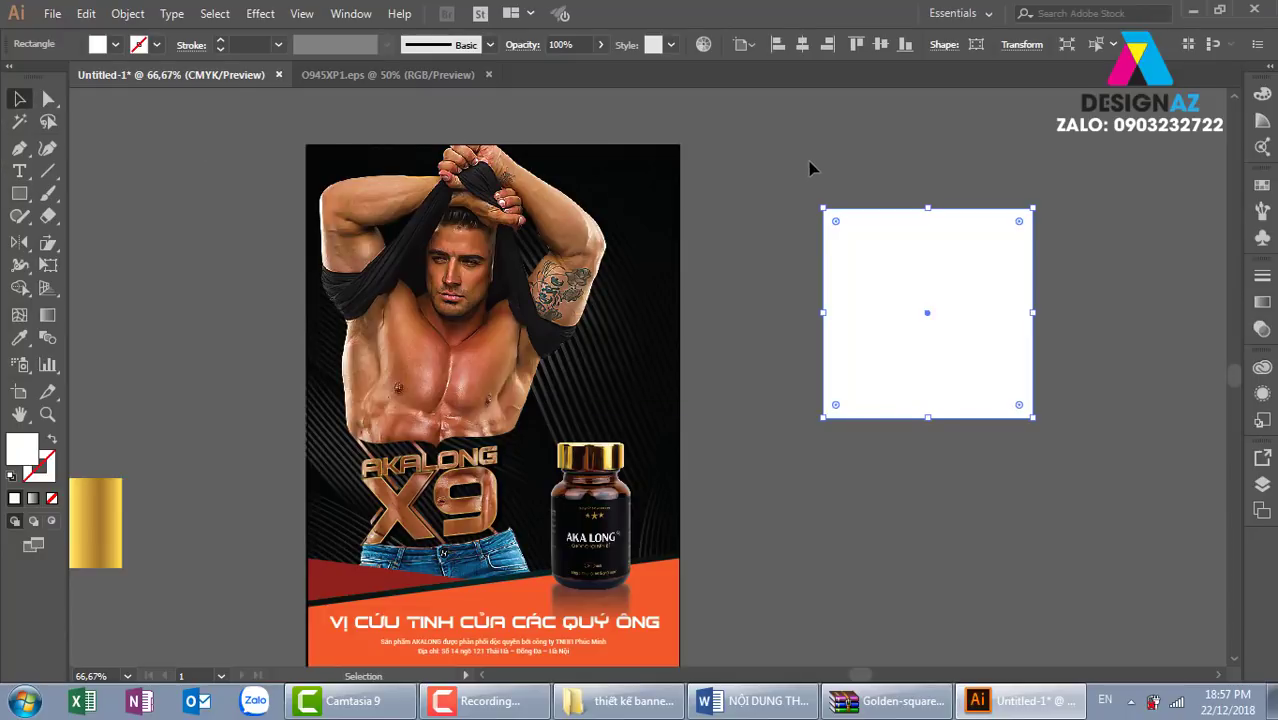
pyautogui.click(810, 168)
pyautogui.moveTo(650, 336); pyautogui.dragTo(713, 338)
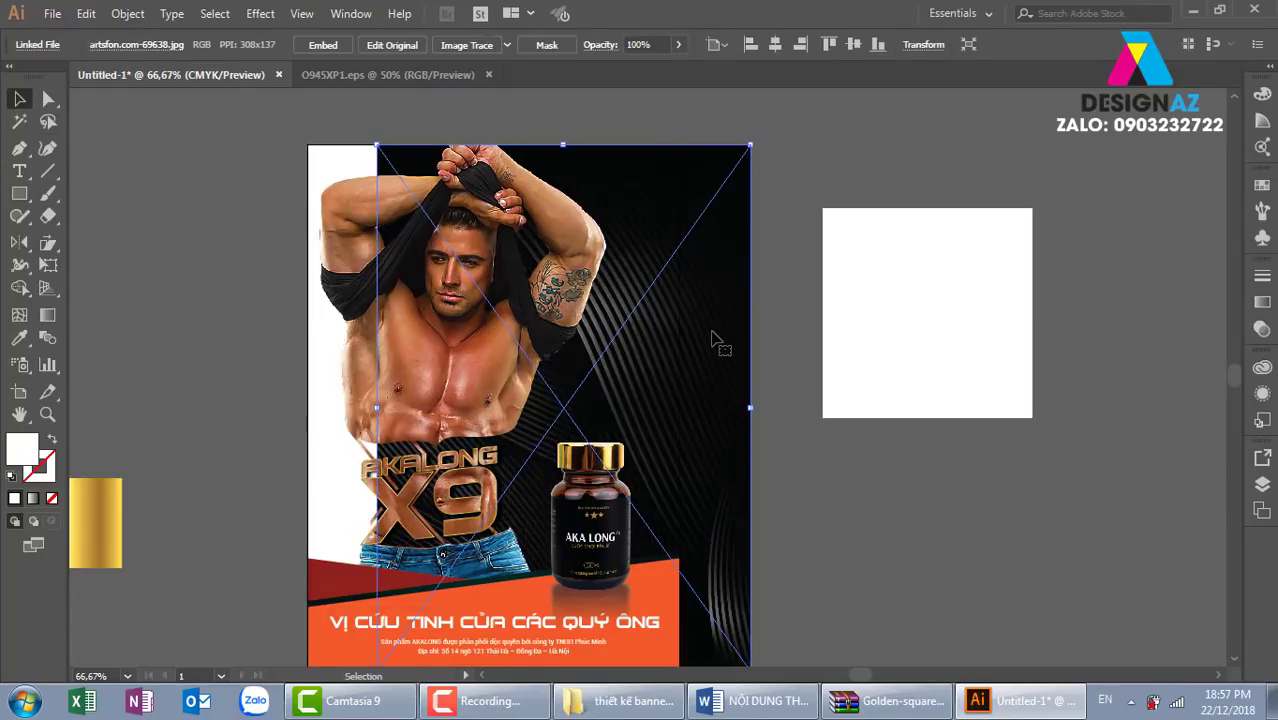
pyautogui.hotkey('ctrl', 'z')
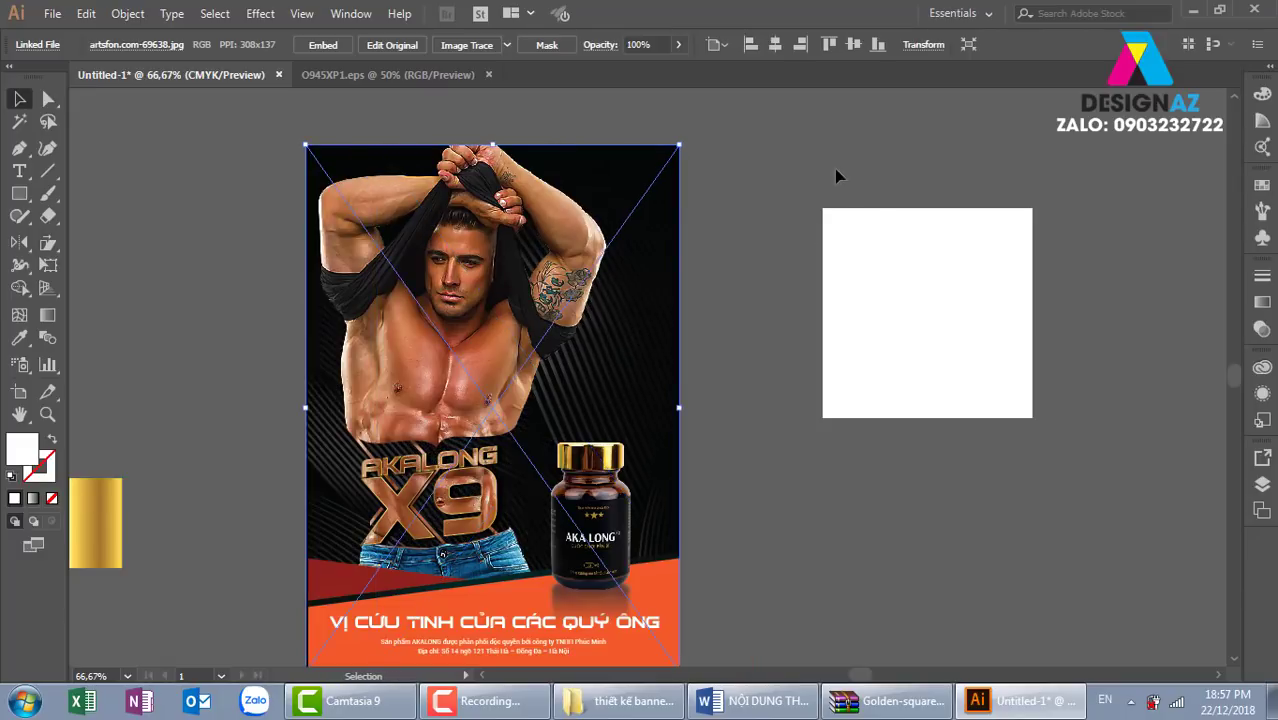
pyautogui.click(906, 246)
pyautogui.click(710, 248)
pyautogui.hotkey('ctrl', 'z')
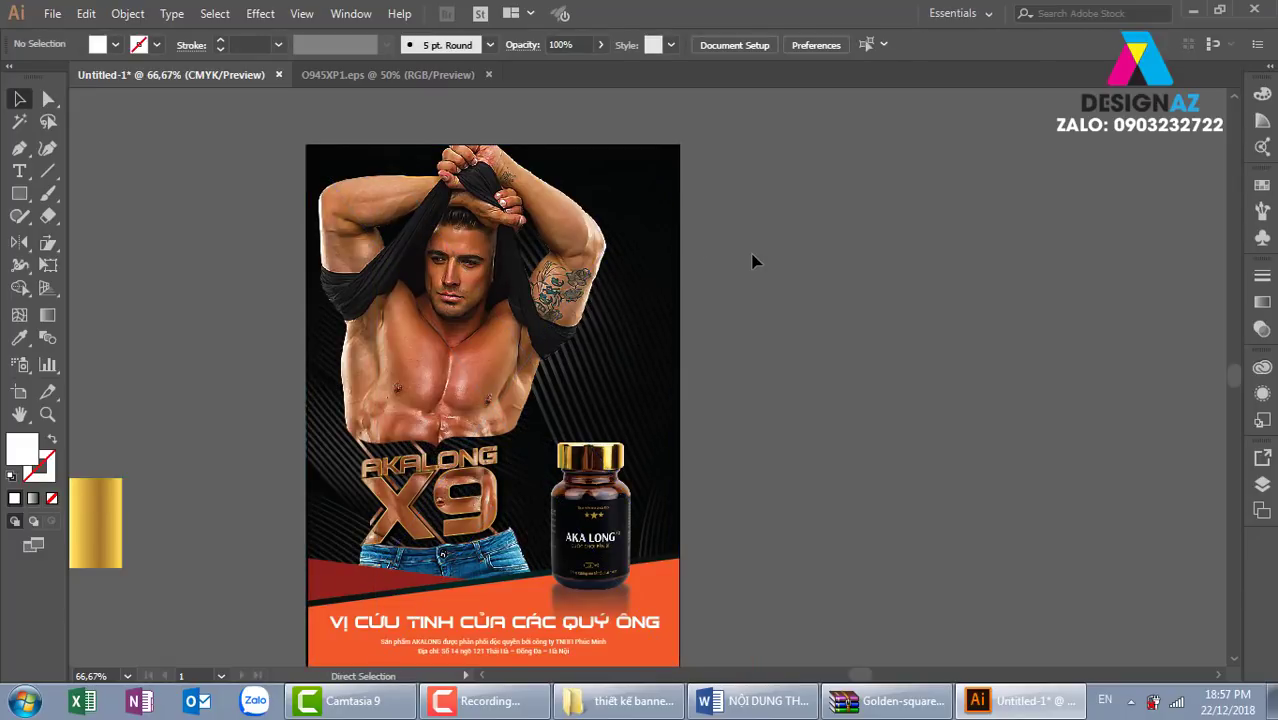
pyautogui.hotkey('ctrl', 'z')
pyautogui.hotkey('ctrl', 'z')
pyautogui.hotkey('ctrl', 'z')
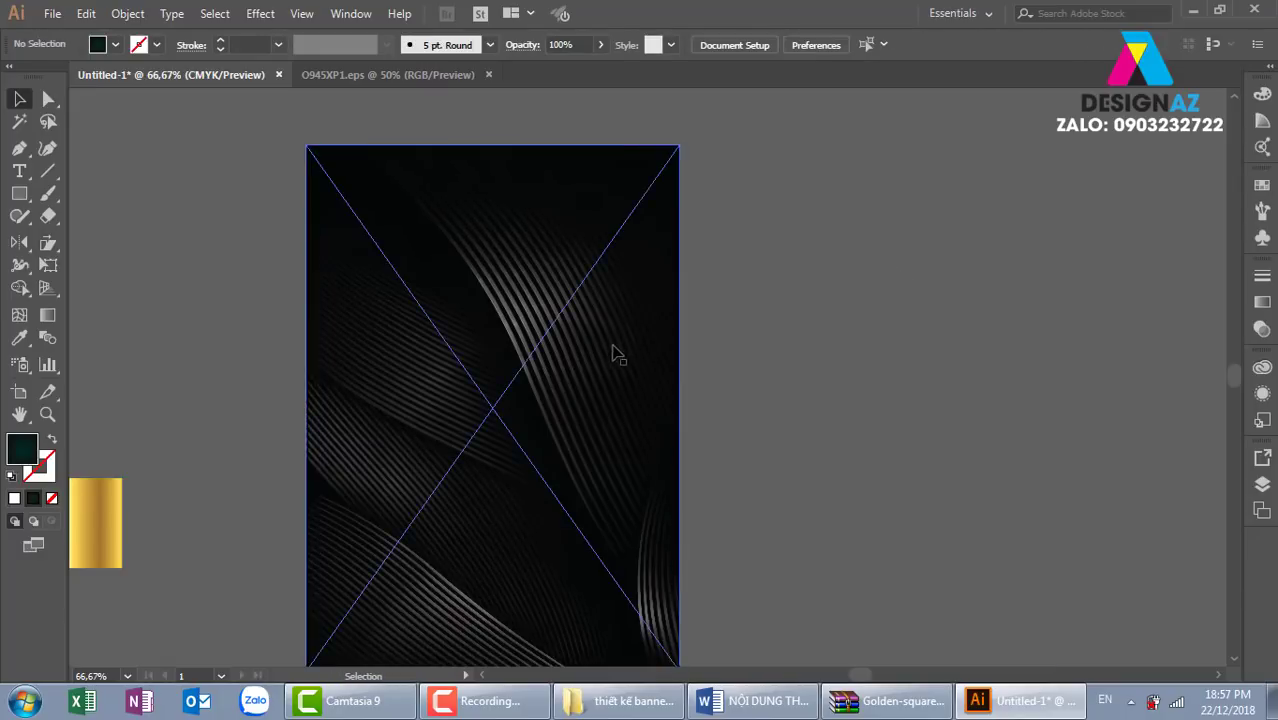
pyautogui.hotkey('ctrl', 'z')
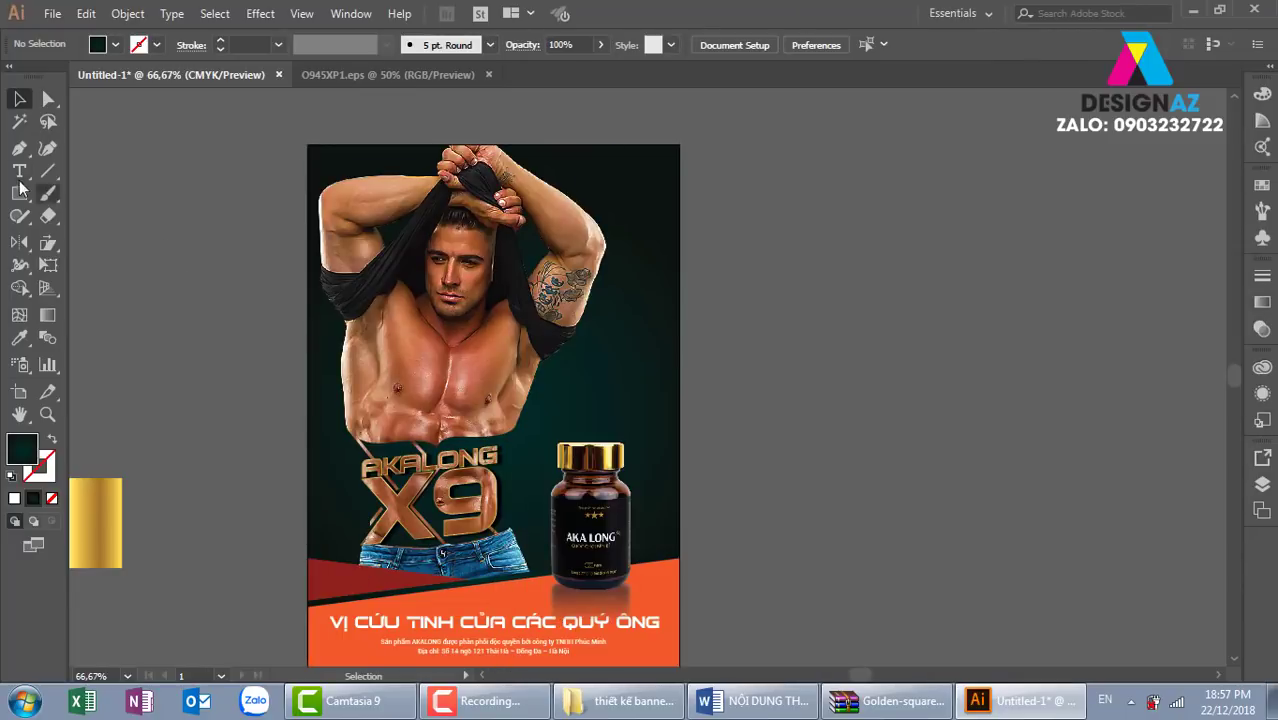
pyautogui.click(22, 195)
# Step: Draw a square to the right of the poster and fill it white
pyautogui.moveTo(755, 203); pyautogui.dragTo(1008, 455)
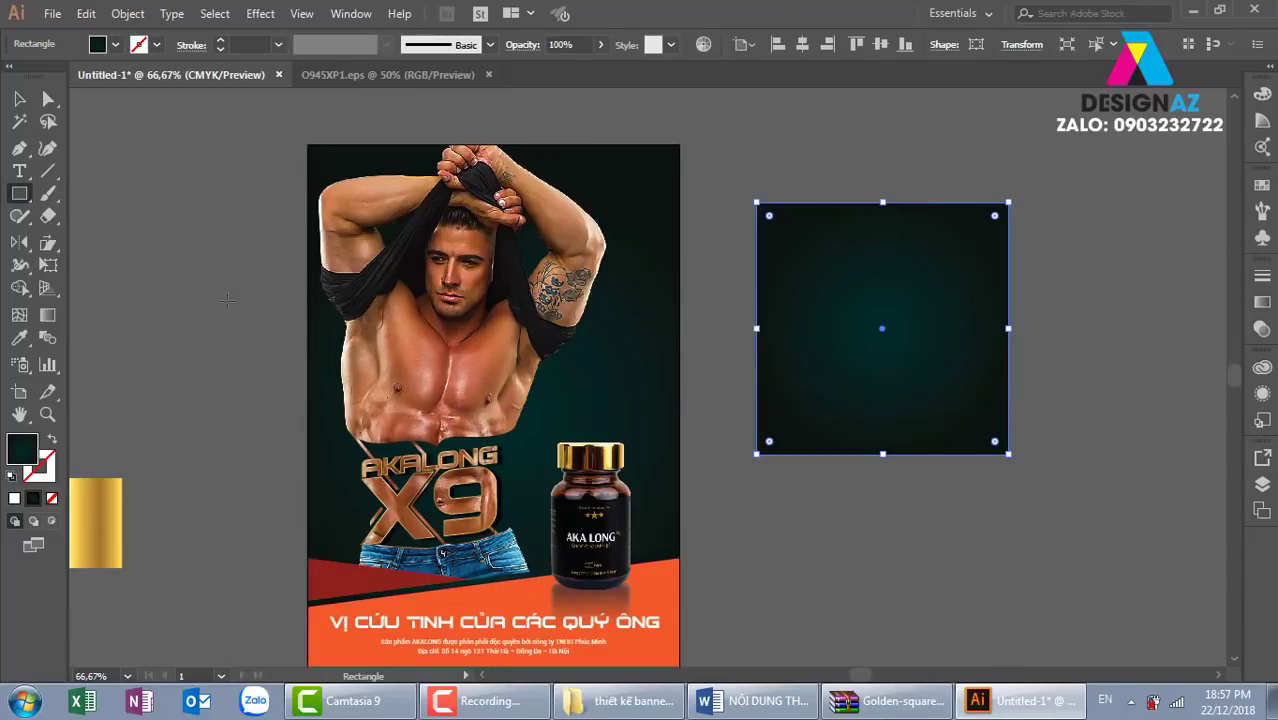
pyautogui.click(20, 100)
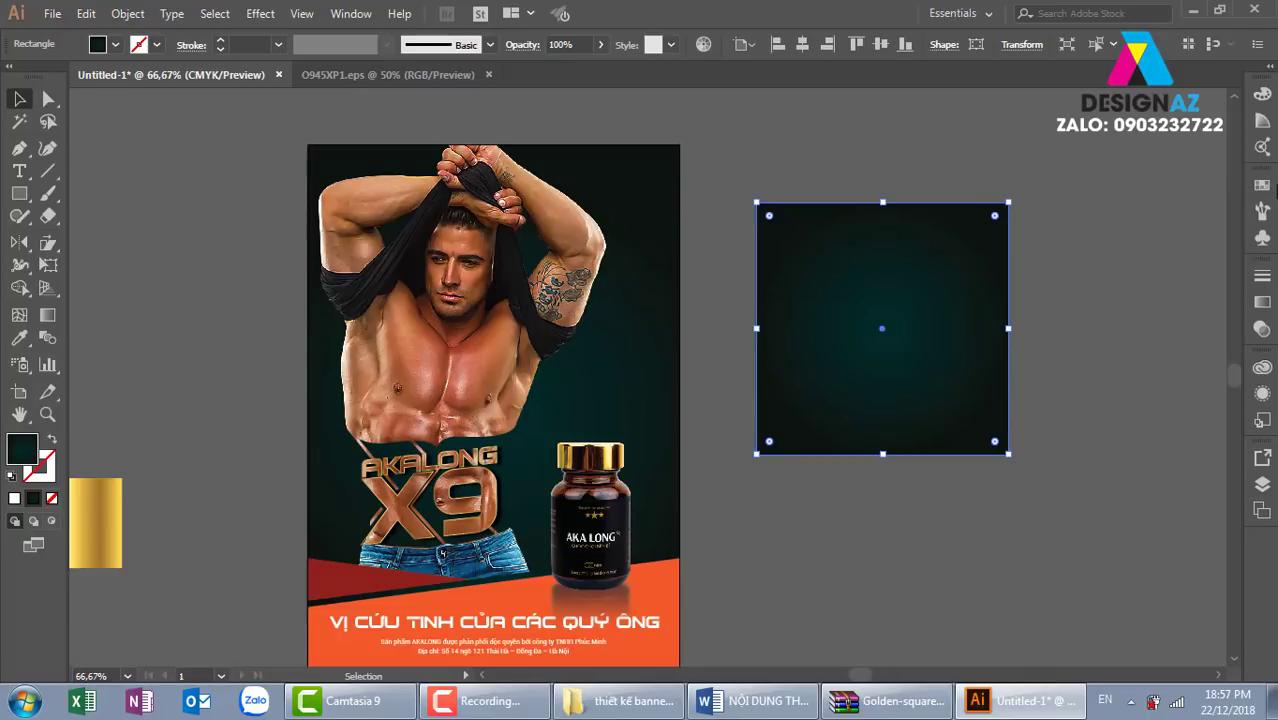
pyautogui.click(1262, 185)
pyautogui.click(1055, 235)
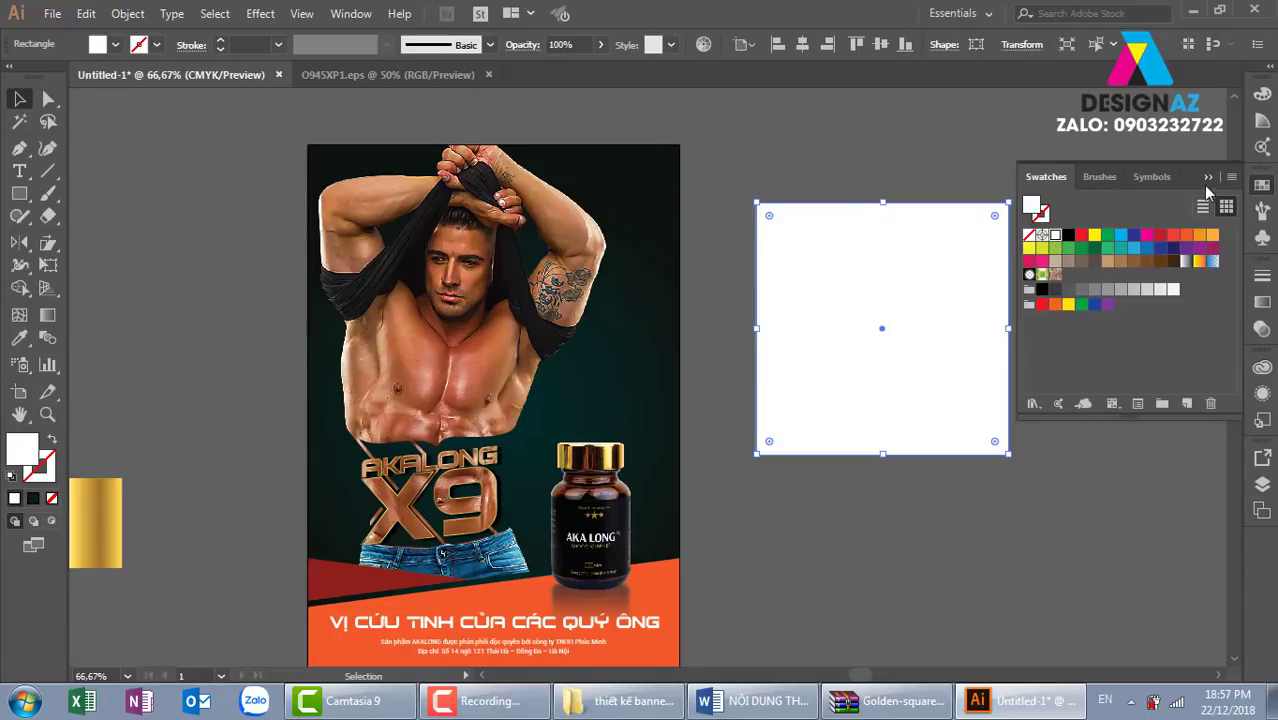
pyautogui.click(1080, 349)
pyautogui.click(855, 349)
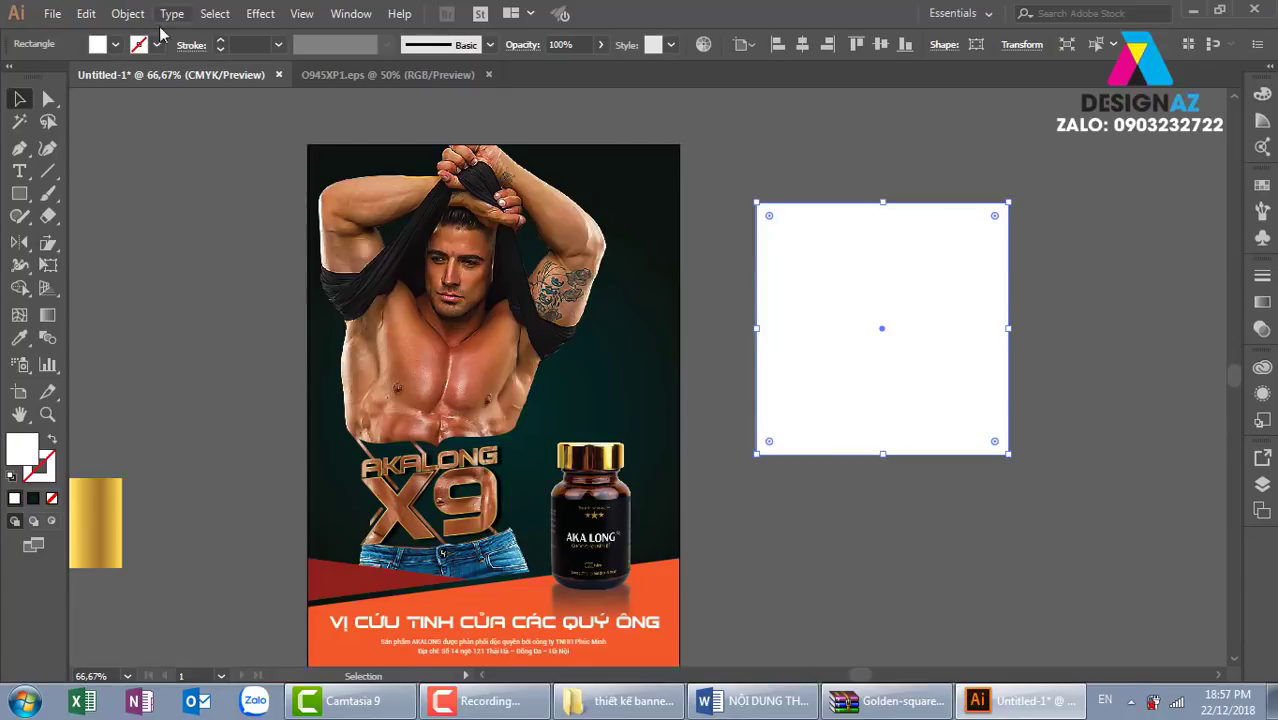
# Step: Split the square into a grid of 6 rows and 6 columns with 0 gutter
pyautogui.click(128, 14)
pyautogui.moveTo(197, 401)
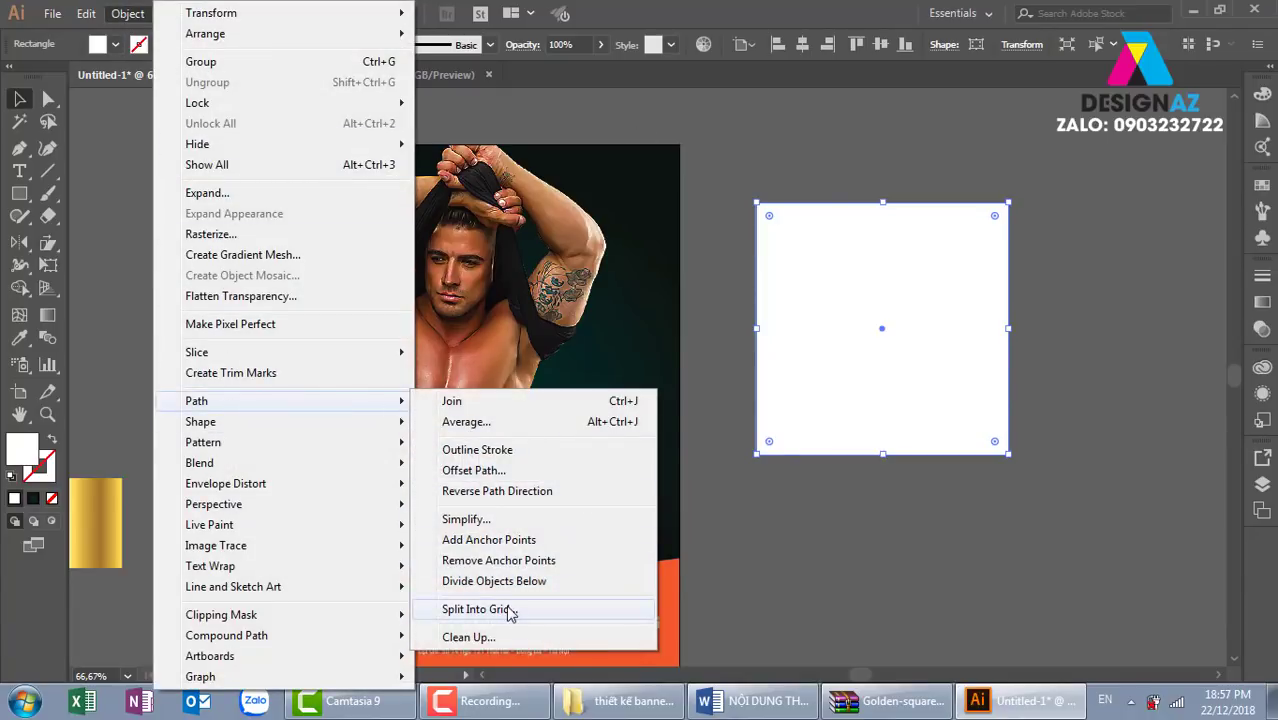
pyautogui.click(506, 608)
pyautogui.click(850, 374)
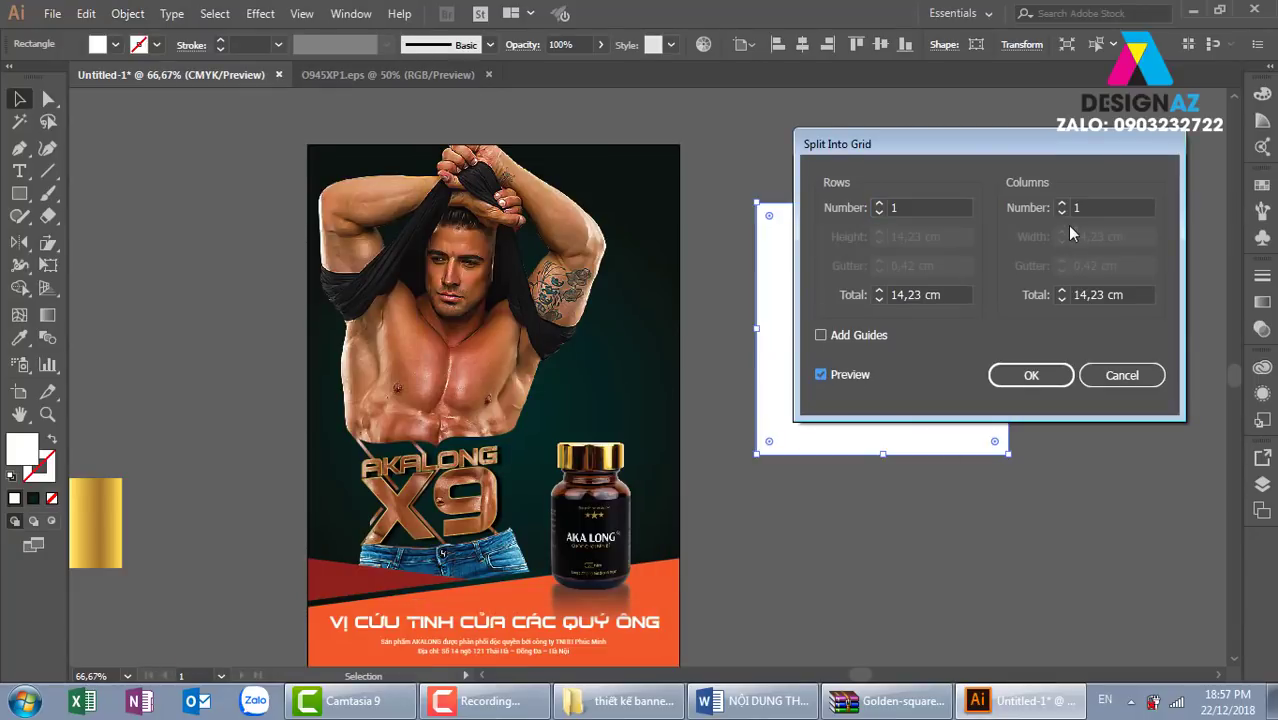
pyautogui.click(1062, 205)
pyautogui.click(1062, 205)
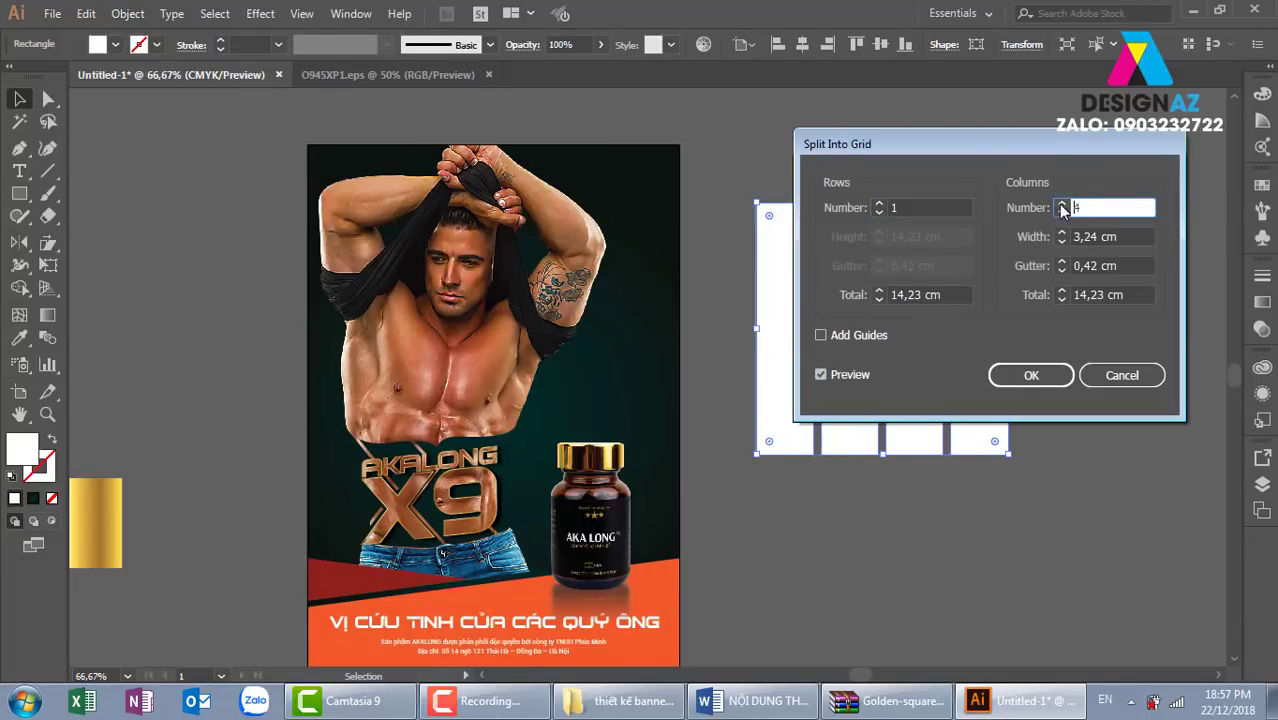
pyautogui.moveTo(1050, 152); pyautogui.dragTo(614, 338)
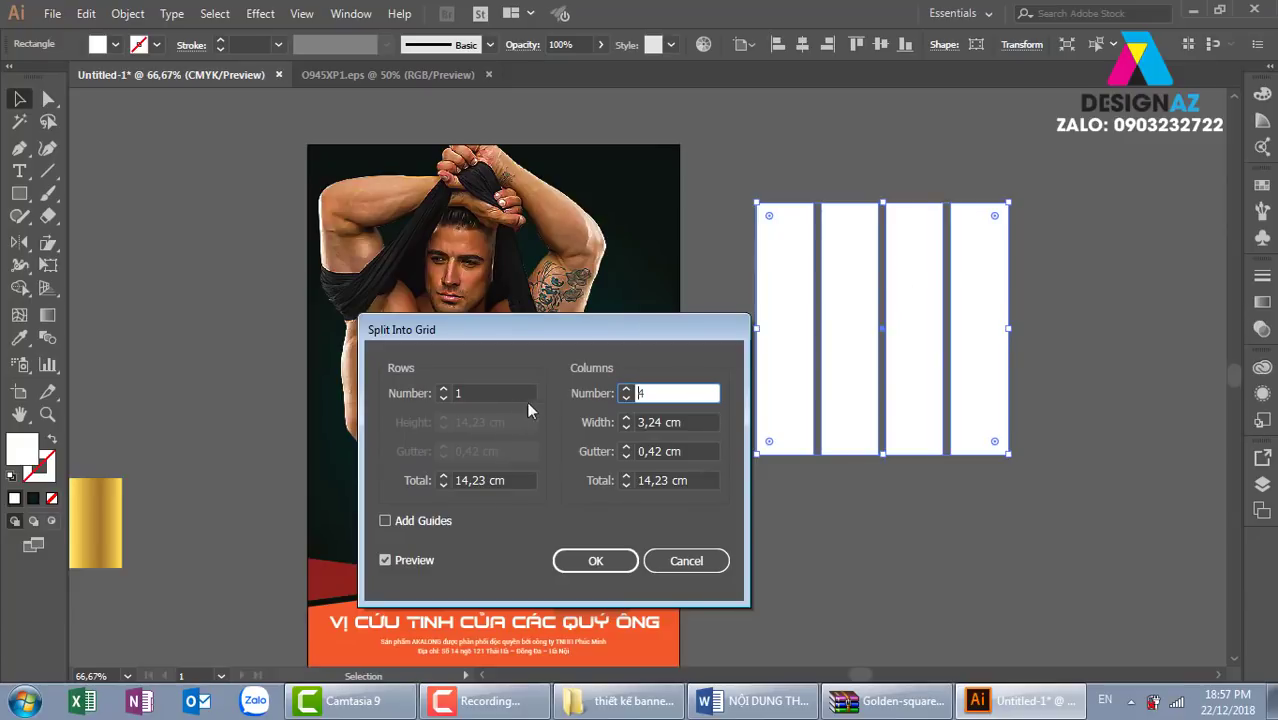
pyautogui.click(444, 389)
pyautogui.click(444, 389)
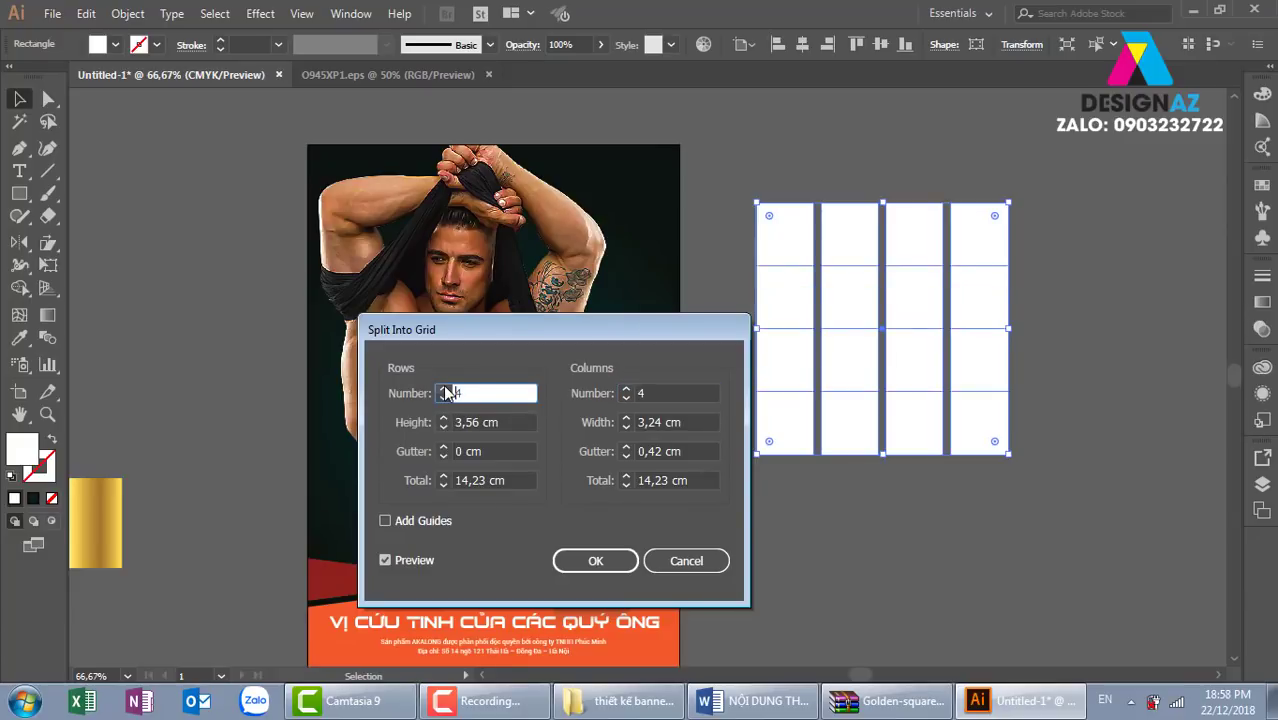
pyautogui.click(444, 389)
pyautogui.click(444, 389)
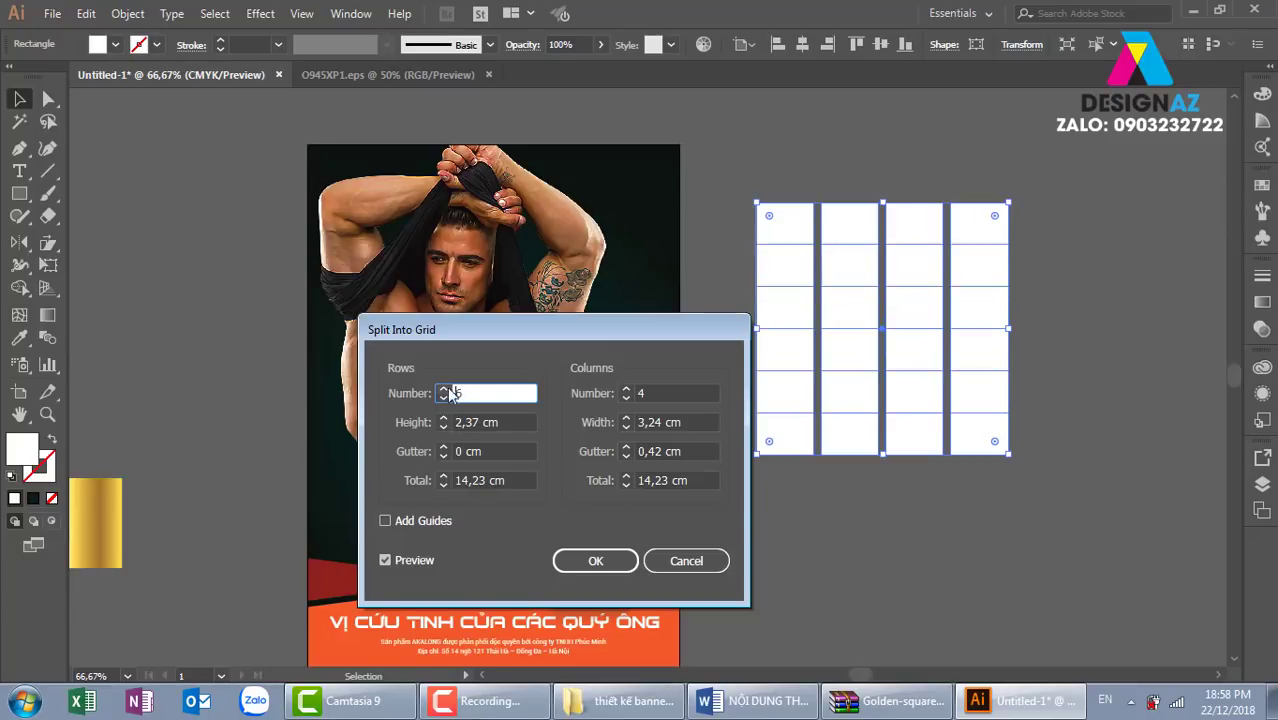
pyautogui.click(626, 389)
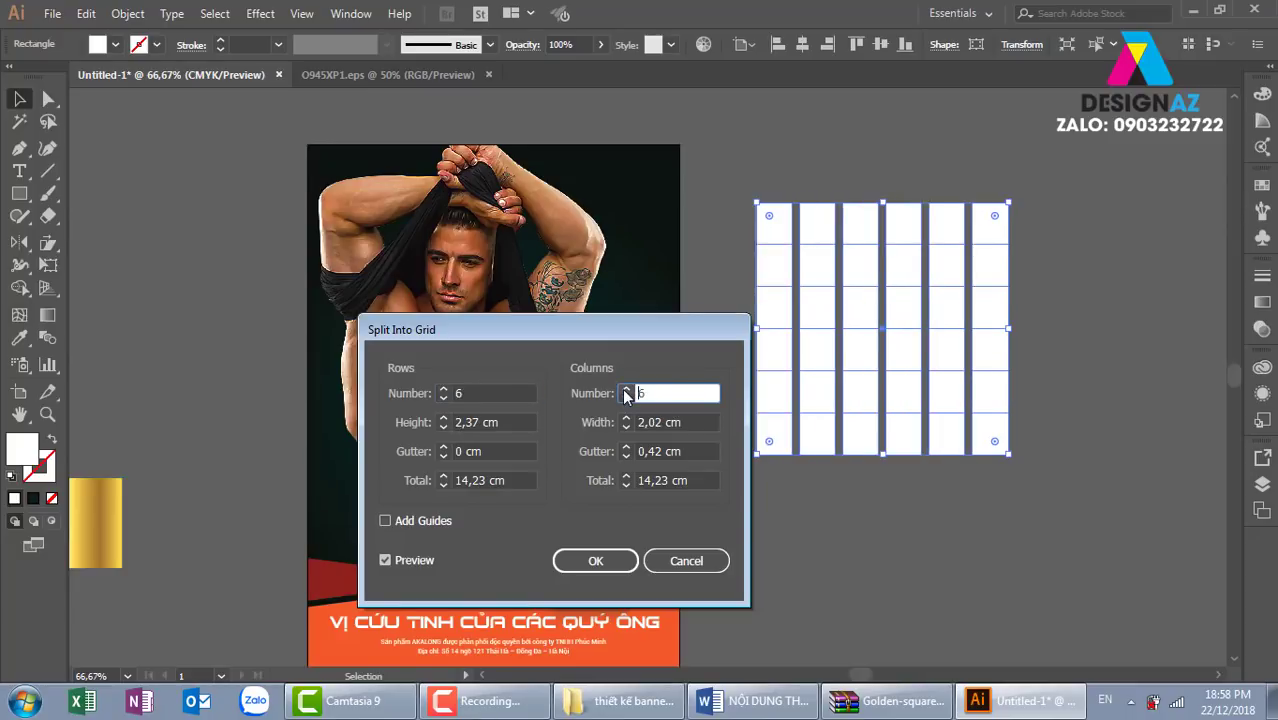
pyautogui.click(700, 451)
pyautogui.write('0')
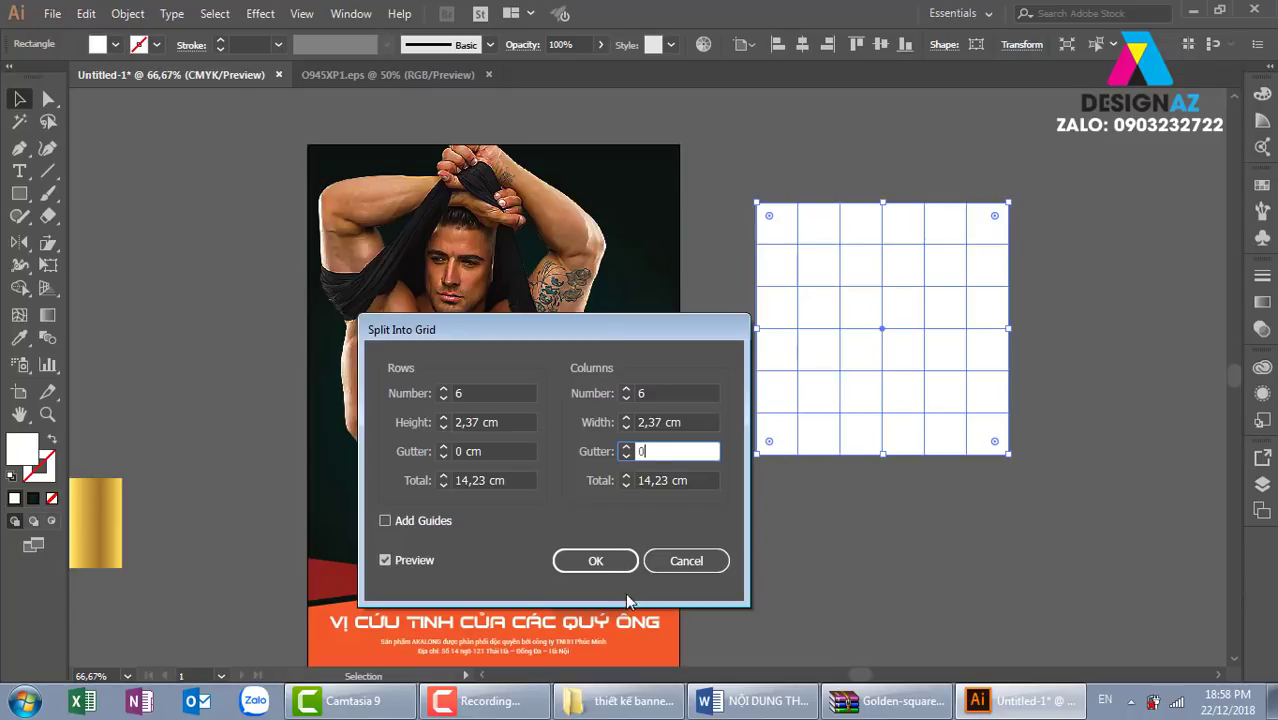
pyautogui.click(595, 560)
# Step: Give the four top-left grid cells 80% opacity
pyautogui.click(885, 500)
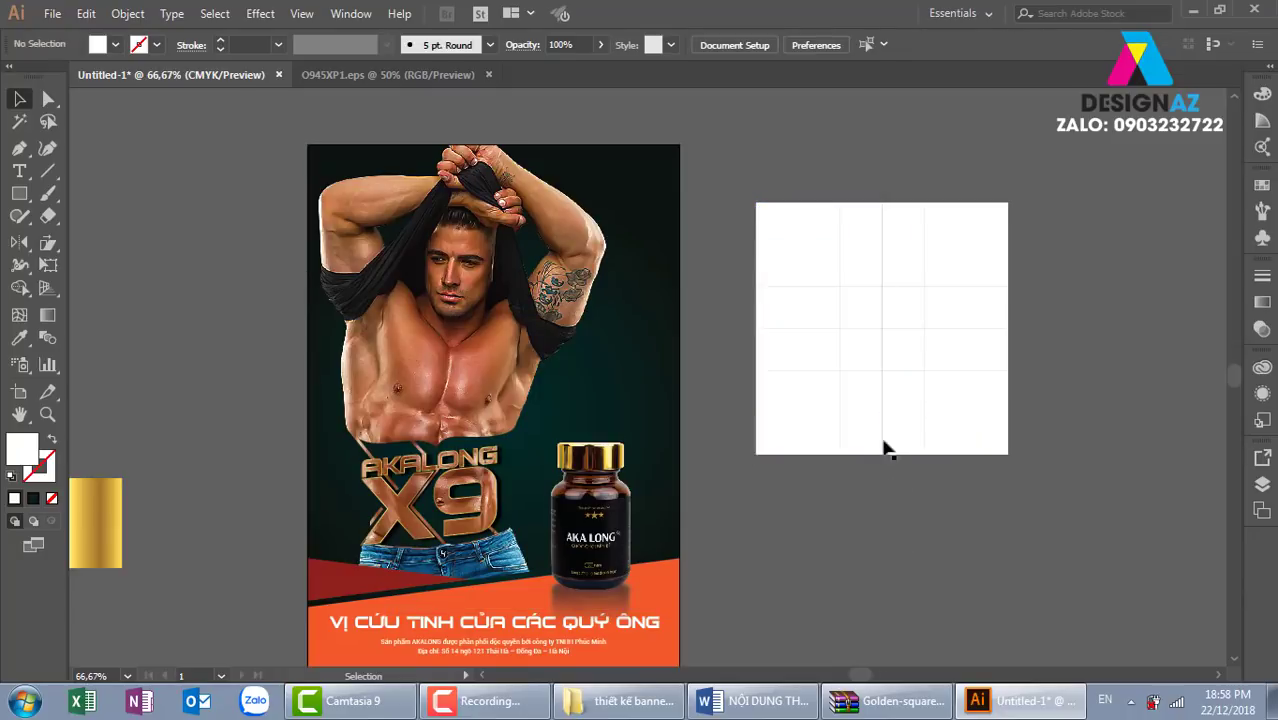
pyautogui.click(782, 220)
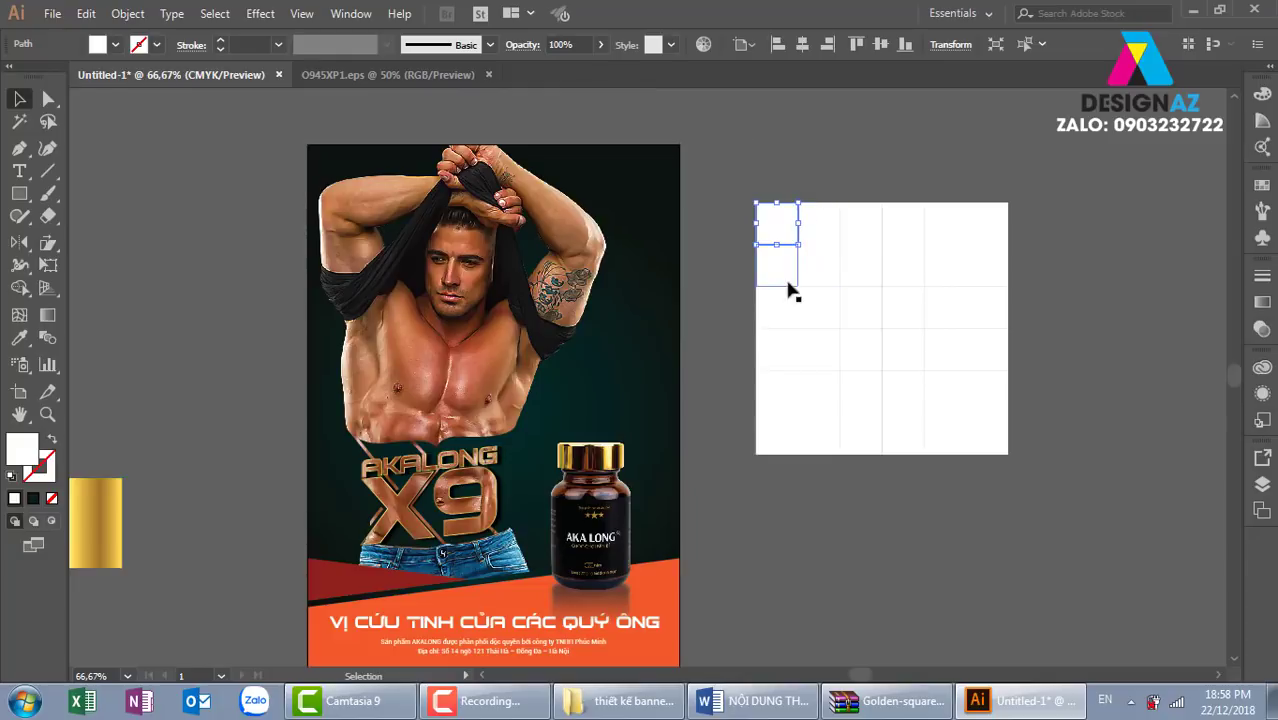
pyautogui.hotkey('ctrl', 'shift', 'a')
pyautogui.moveTo(828, 228); pyautogui.dragTo(785, 277)
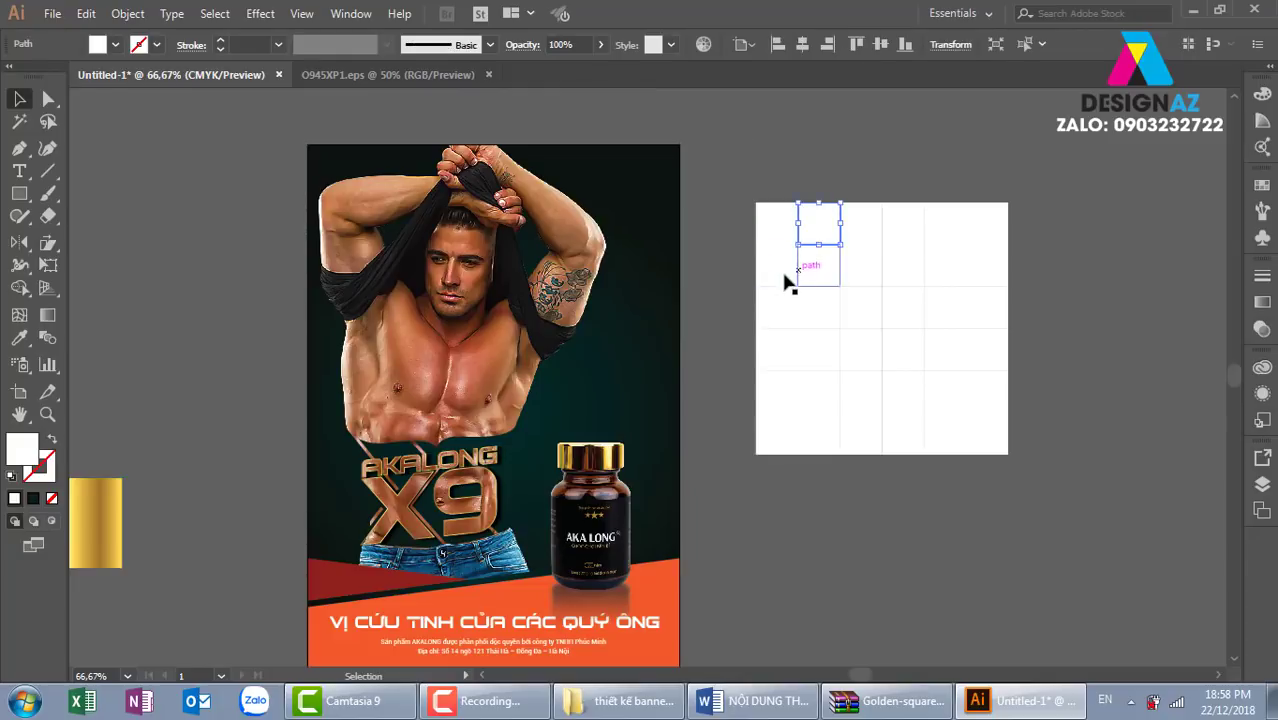
pyautogui.click(586, 44)
pyautogui.write('80')
pyautogui.press('Return')
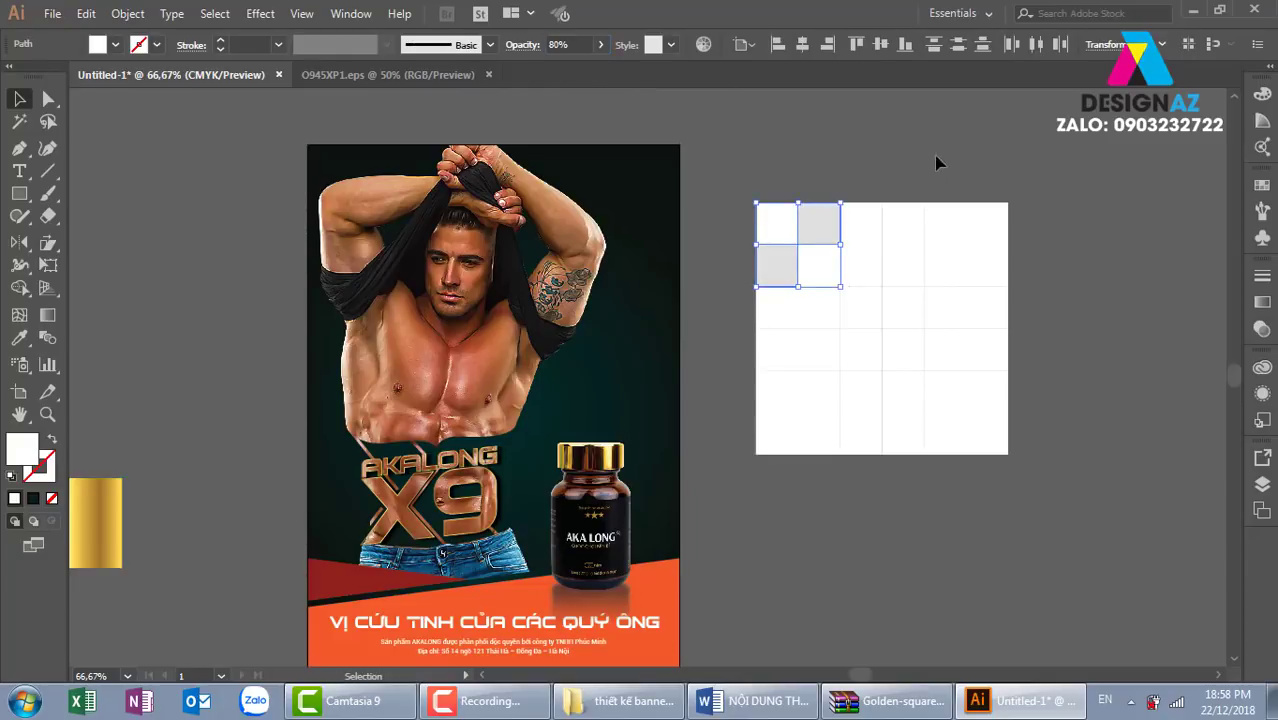
# Step: Set the next diagonal of three cells to 60% opacity
pyautogui.click(940, 160)
pyautogui.click(872, 228)
pyautogui.keyDown('shift'); pyautogui.click(828, 265); pyautogui.keyUp('shift')
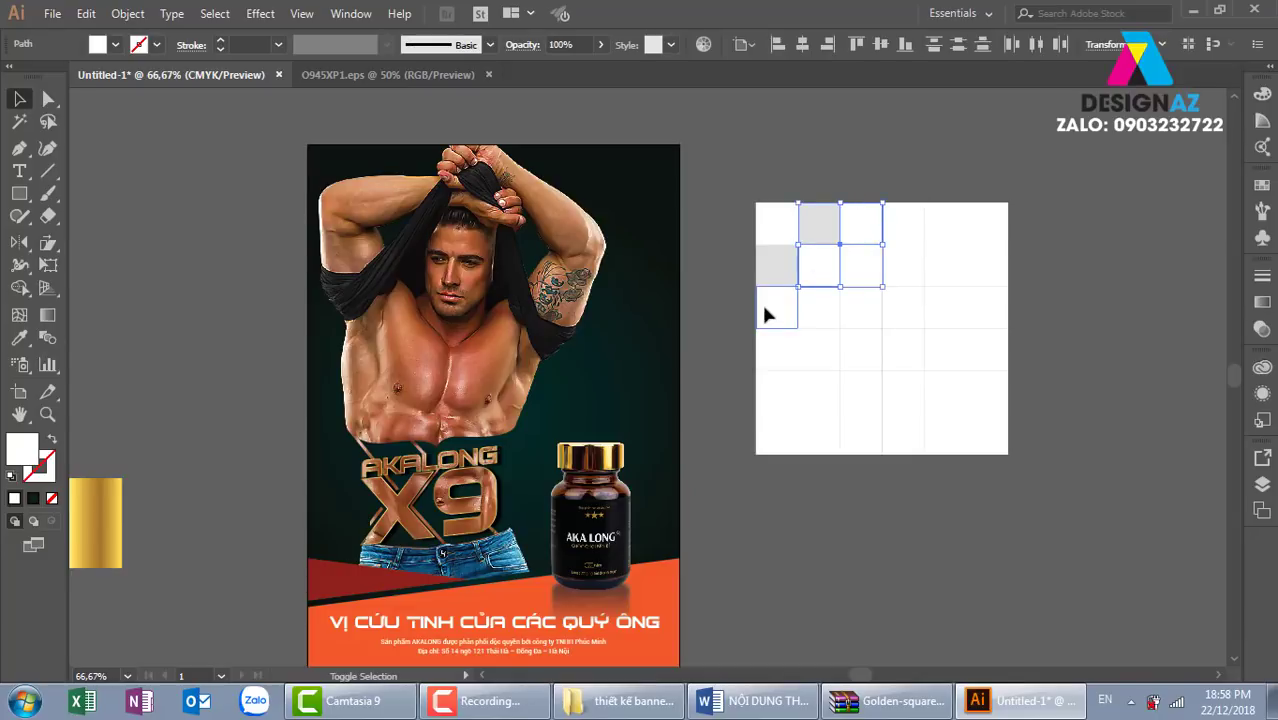
pyautogui.keyDown('shift'); pyautogui.click(763, 305); pyautogui.keyUp('shift')
pyautogui.click(566, 45)
pyautogui.write('6')
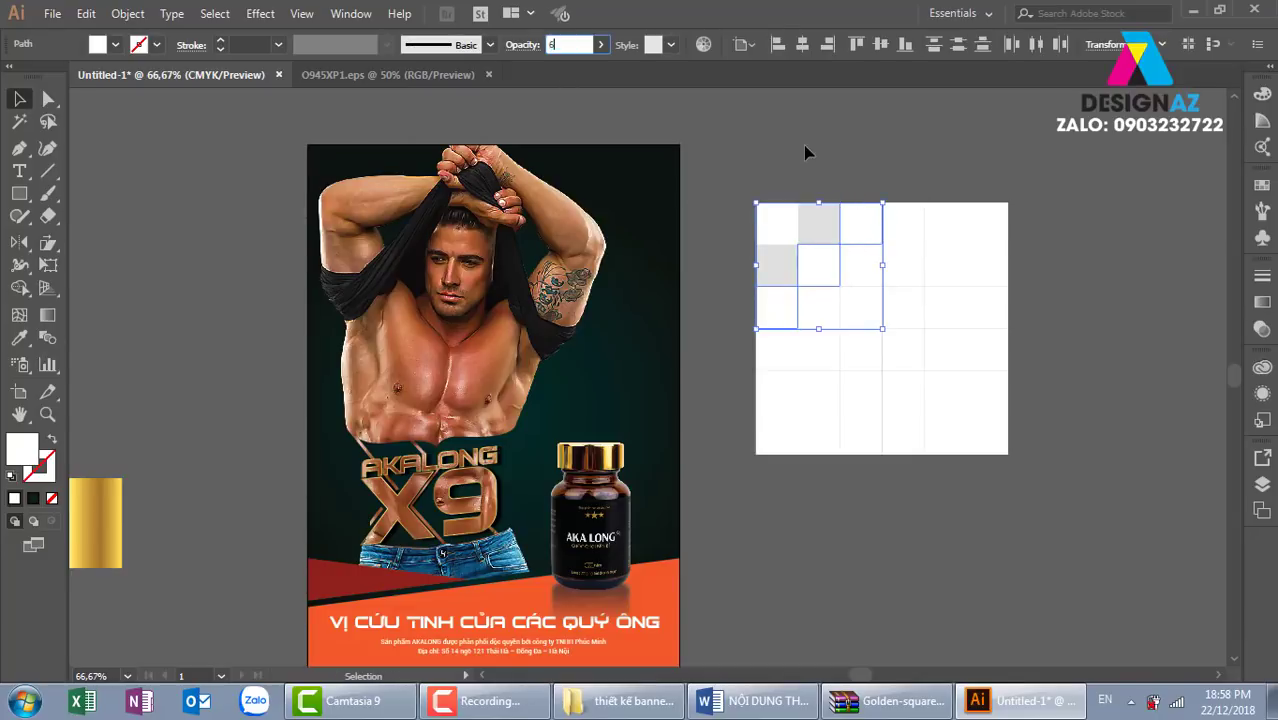
pyautogui.write('0')
pyautogui.press('Return')
# Step: Set the following four-cell diagonal to 40% opacity
pyautogui.click(1020, 242)
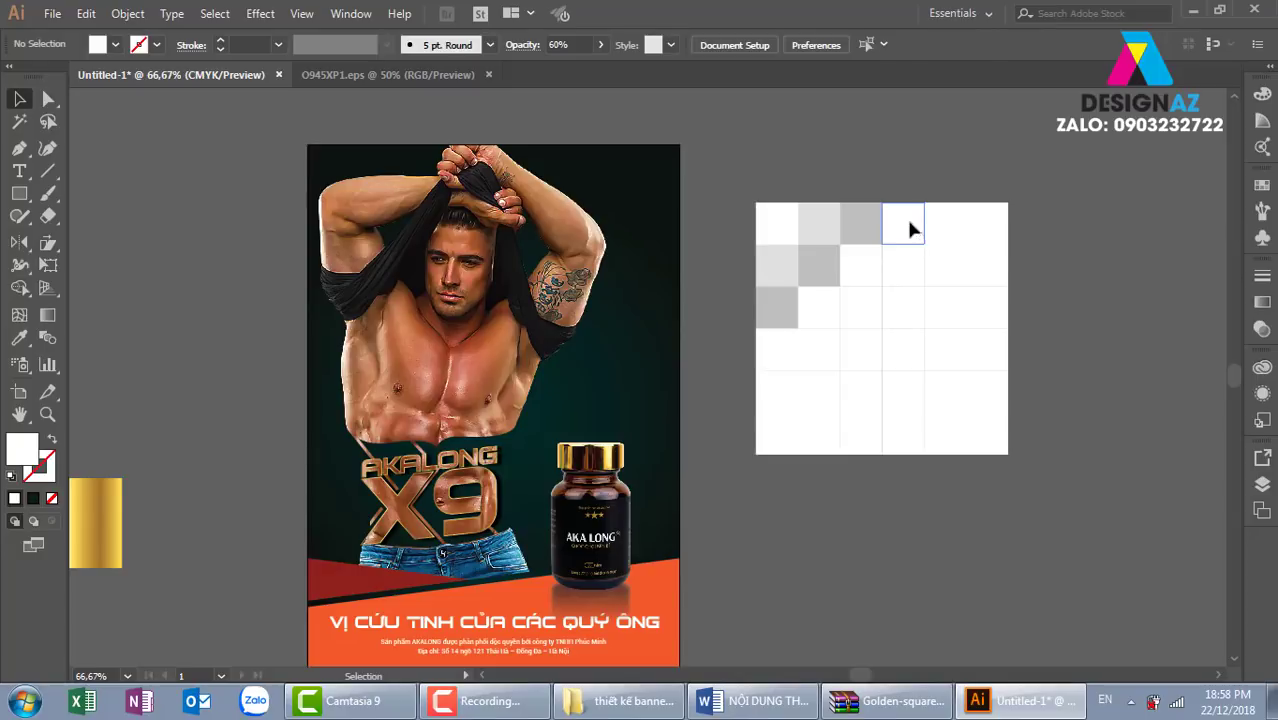
pyautogui.click(905, 228)
pyautogui.keyDown('shift'); pyautogui.click(866, 268); pyautogui.keyUp('shift')
pyautogui.keyDown('shift'); pyautogui.click(813, 312); pyautogui.keyUp('shift')
pyautogui.keyDown('shift'); pyautogui.click(785, 352); pyautogui.keyUp('shift')
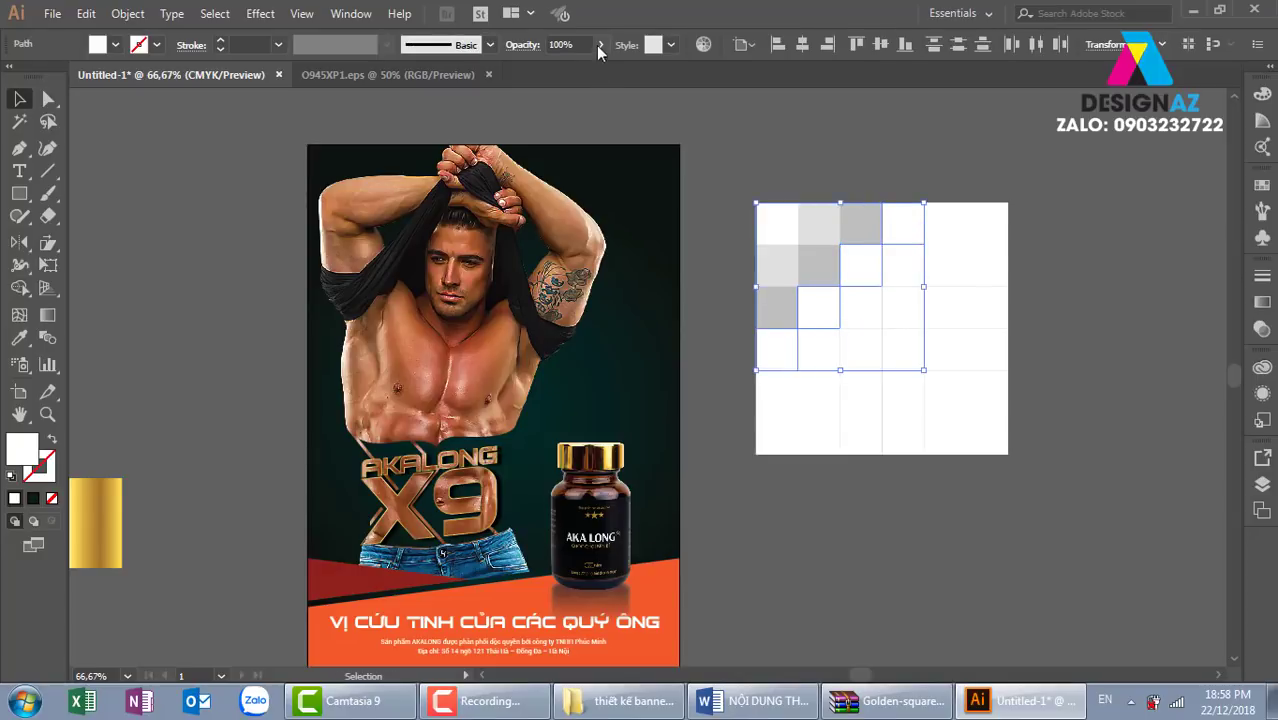
pyautogui.click(578, 42)
pyautogui.write('0')
pyautogui.press('Return')
# Step: Set the next diagonal band of cells to 20% opacity
pyautogui.moveTo(800, 225); pyautogui.dragTo(842, 225)
pyautogui.click(978, 165)
pyautogui.click(941, 222)
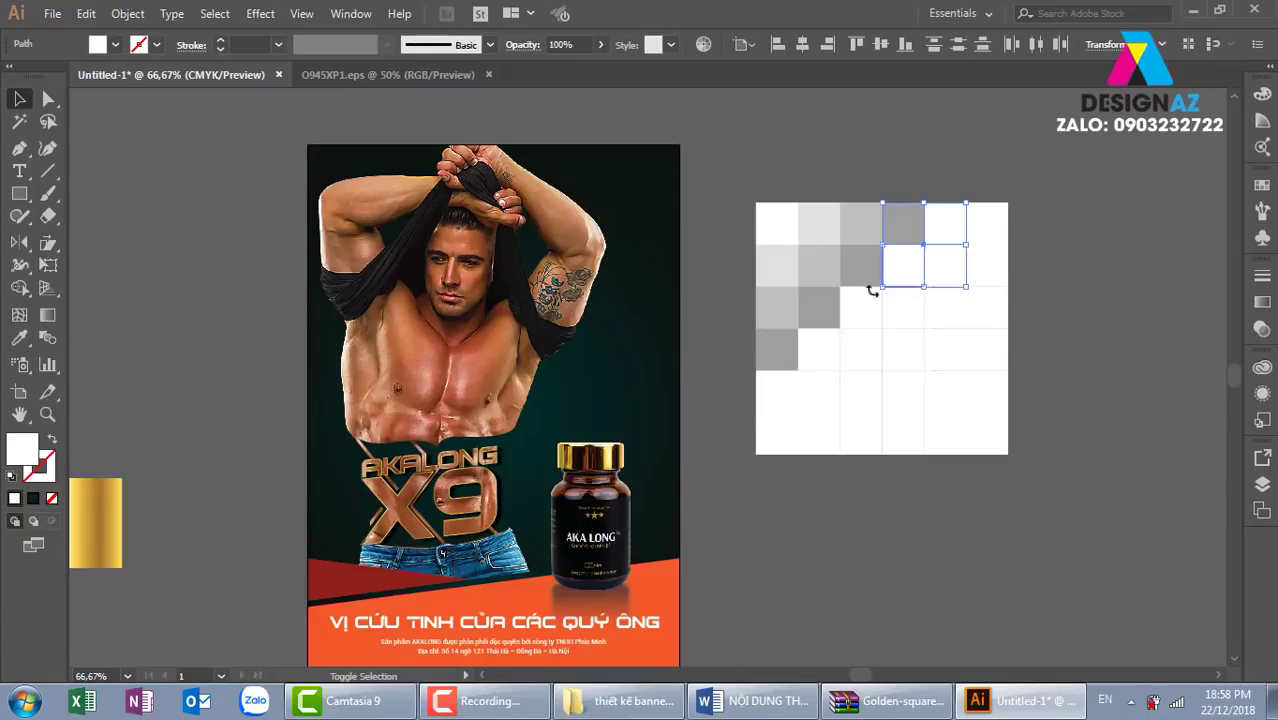
pyautogui.moveTo(872, 290); pyautogui.dragTo(748, 441)
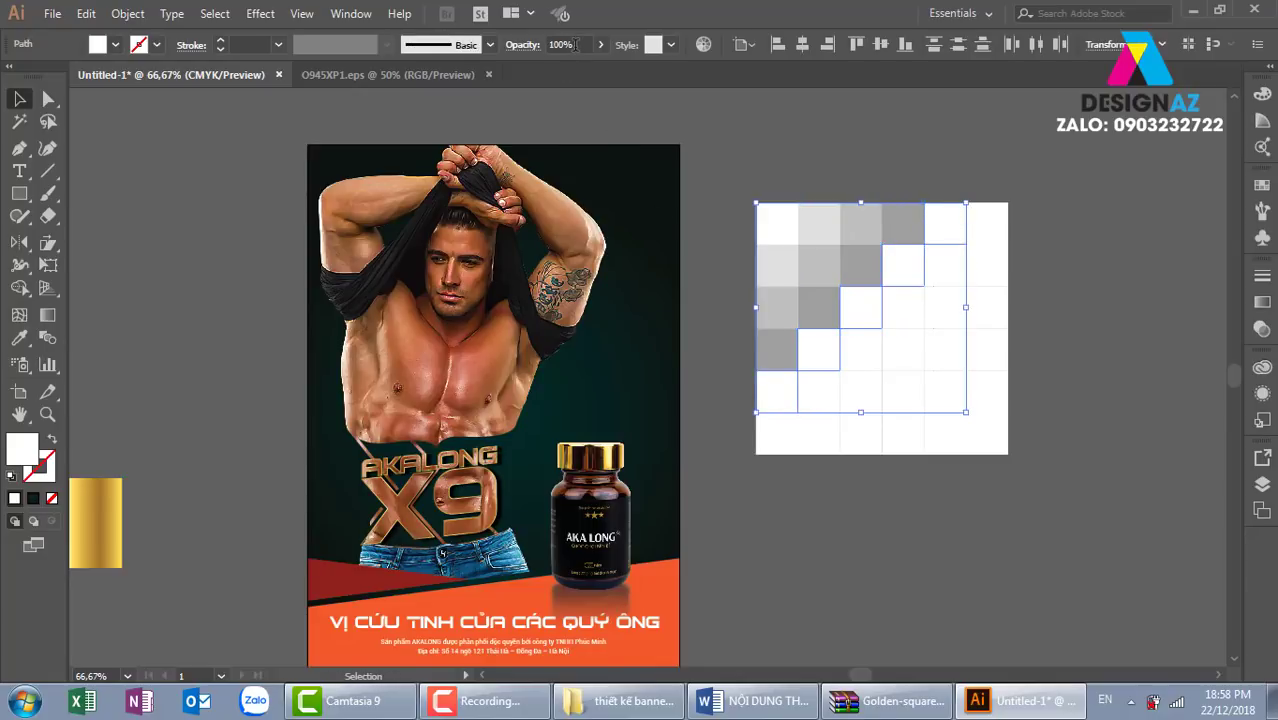
pyautogui.click(576, 45)
pyautogui.write('20')
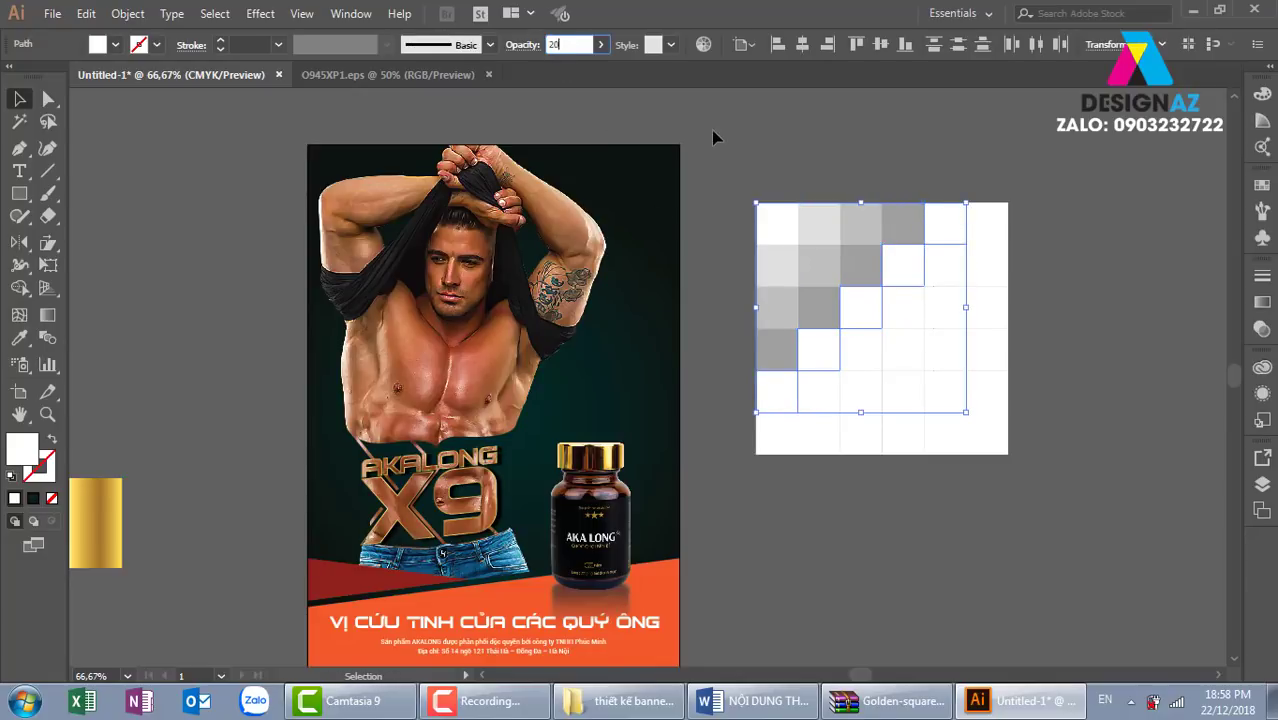
pyautogui.press('Return')
# Step: Set the six cells of the next diagonal to 10% opacity
pyautogui.click(1032, 217)
pyautogui.click(985, 230)
pyautogui.keyDown('shift'); pyautogui.click(942, 268); pyautogui.keyUp('shift')
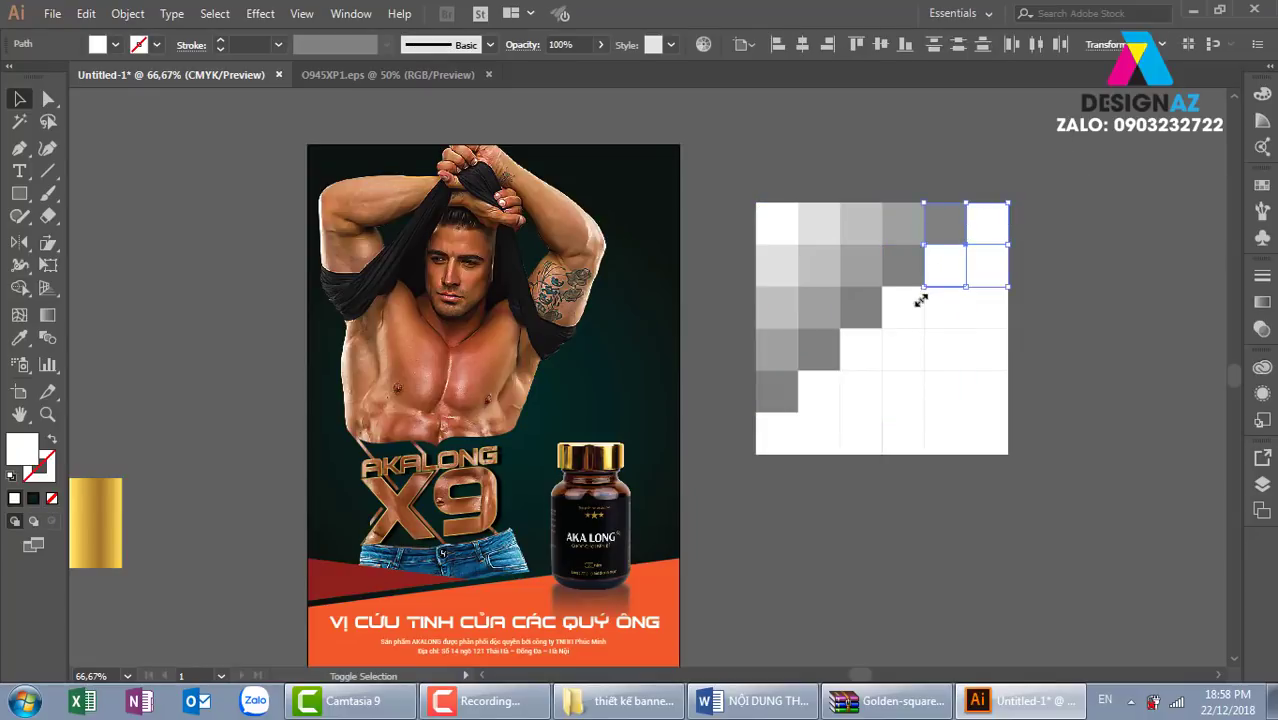
pyautogui.keyDown('shift'); pyautogui.click(900, 303); pyautogui.keyUp('shift')
pyautogui.keyDown('shift'); pyautogui.click(868, 352); pyautogui.keyUp('shift')
pyautogui.keyDown('shift'); pyautogui.click(815, 392); pyautogui.keyUp('shift')
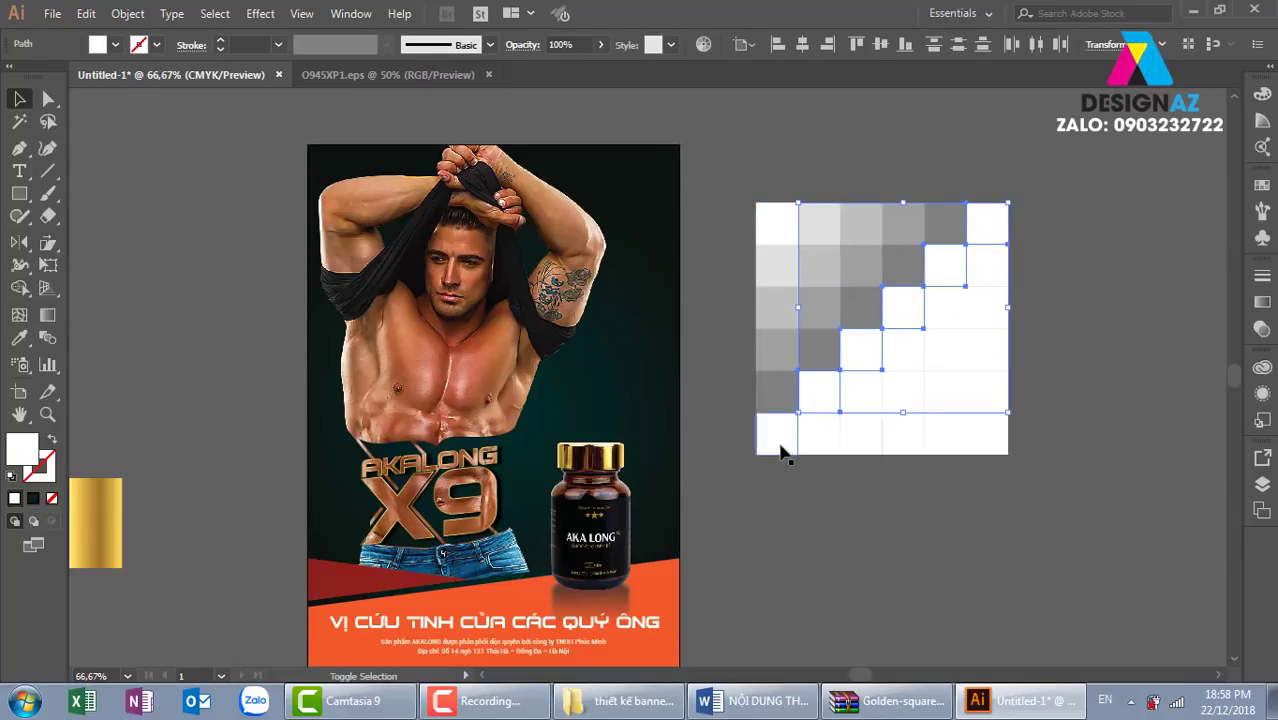
pyautogui.keyDown('shift'); pyautogui.click(782, 445); pyautogui.keyUp('shift')
pyautogui.click(578, 44)
pyautogui.write('1')
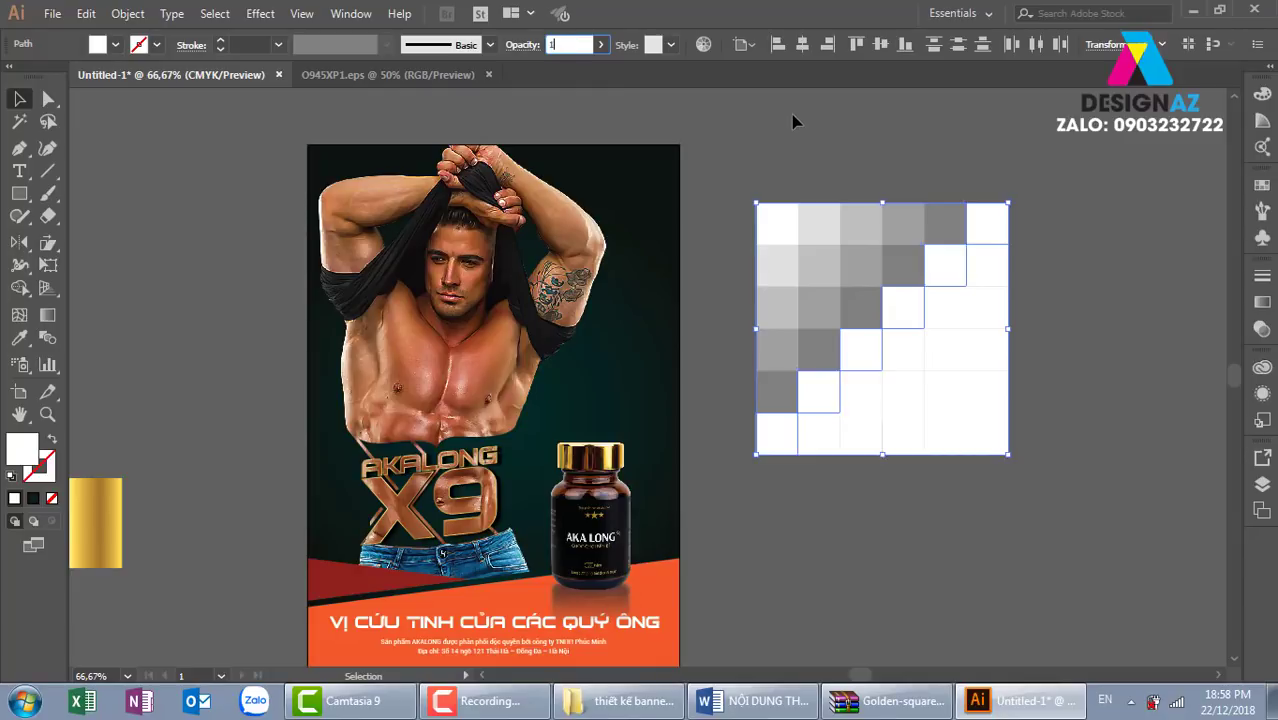
pyautogui.write('0')
pyautogui.press('Return')
# Step: Delete all remaining unshaded white cells on the lower-right side
pyautogui.click(1150, 259)
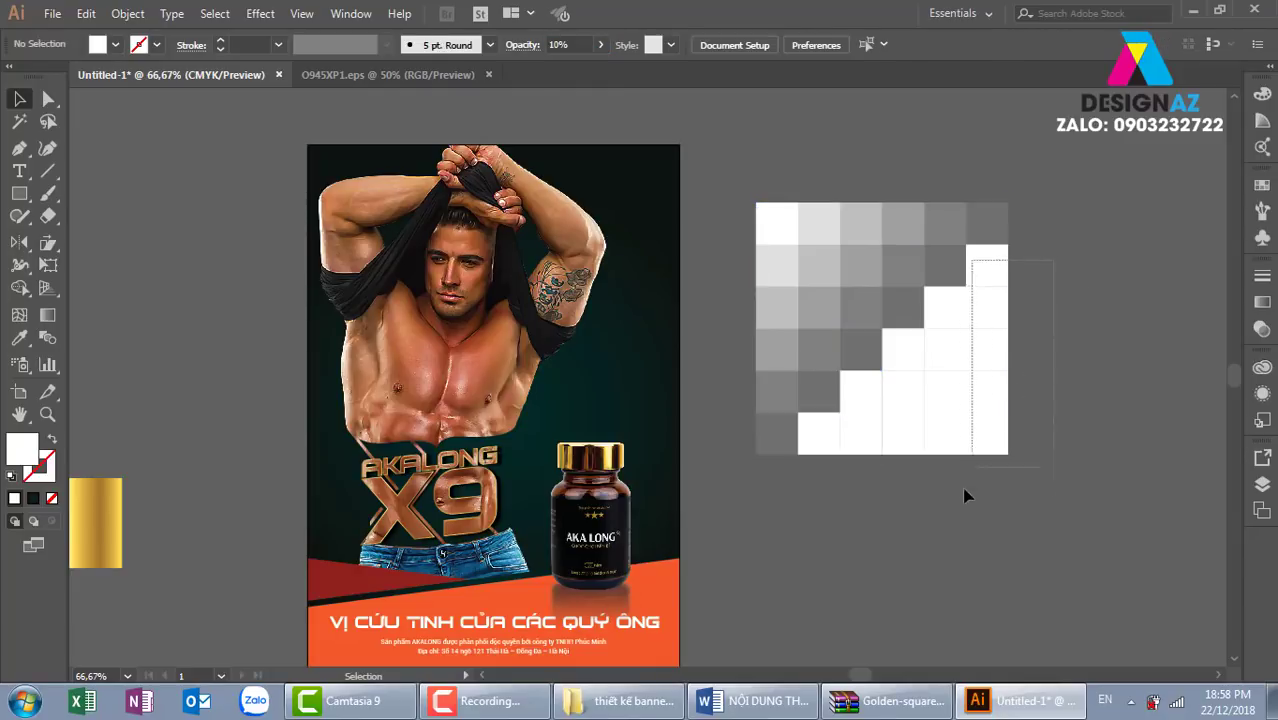
pyautogui.moveTo(1045, 248); pyautogui.dragTo(967, 496)
pyautogui.click(1060, 360)
pyautogui.moveTo(1000, 266); pyautogui.dragTo(988, 474)
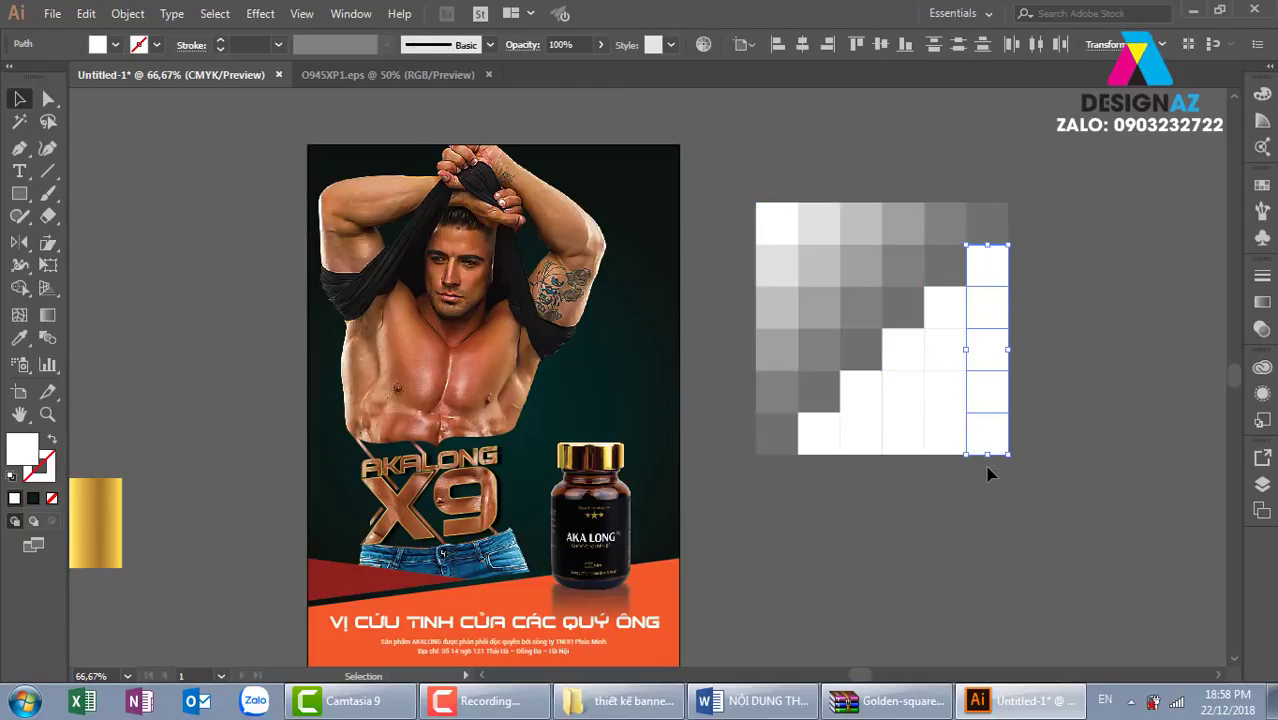
pyautogui.press('Delete')
pyautogui.moveTo(987, 335); pyautogui.dragTo(950, 485)
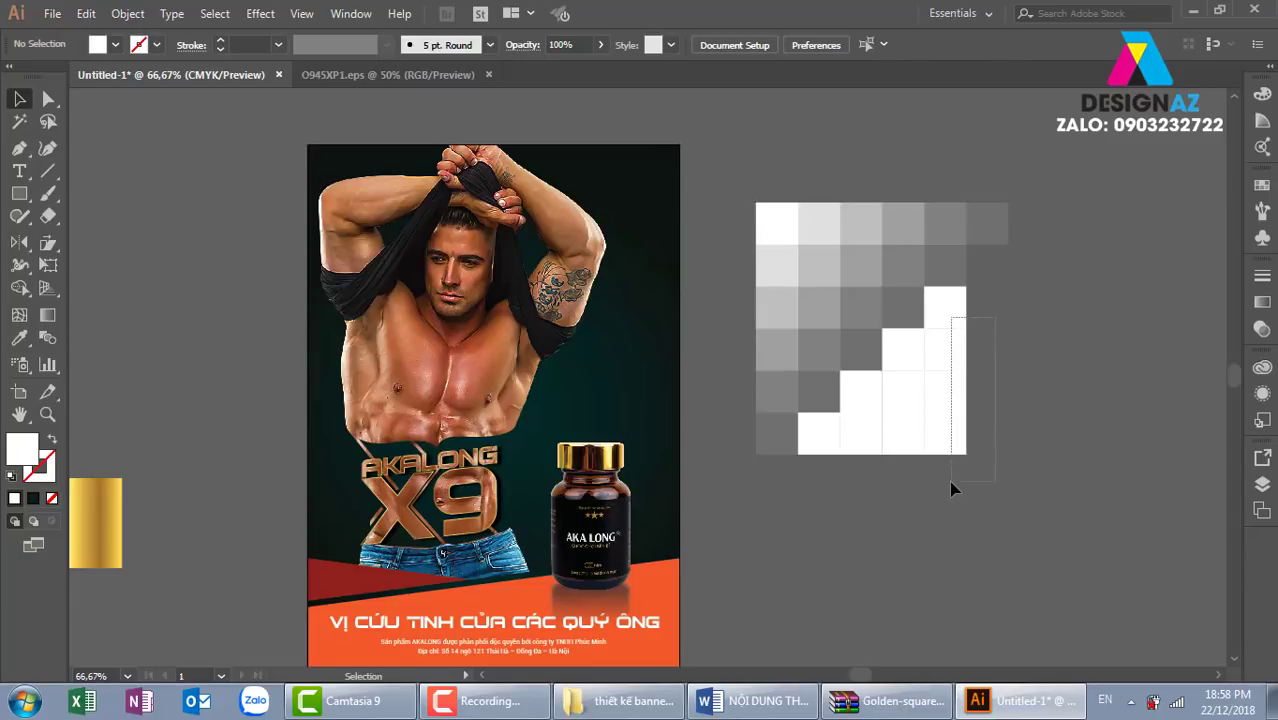
pyautogui.press('Delete')
pyautogui.moveTo(922, 430); pyautogui.dragTo(905, 345)
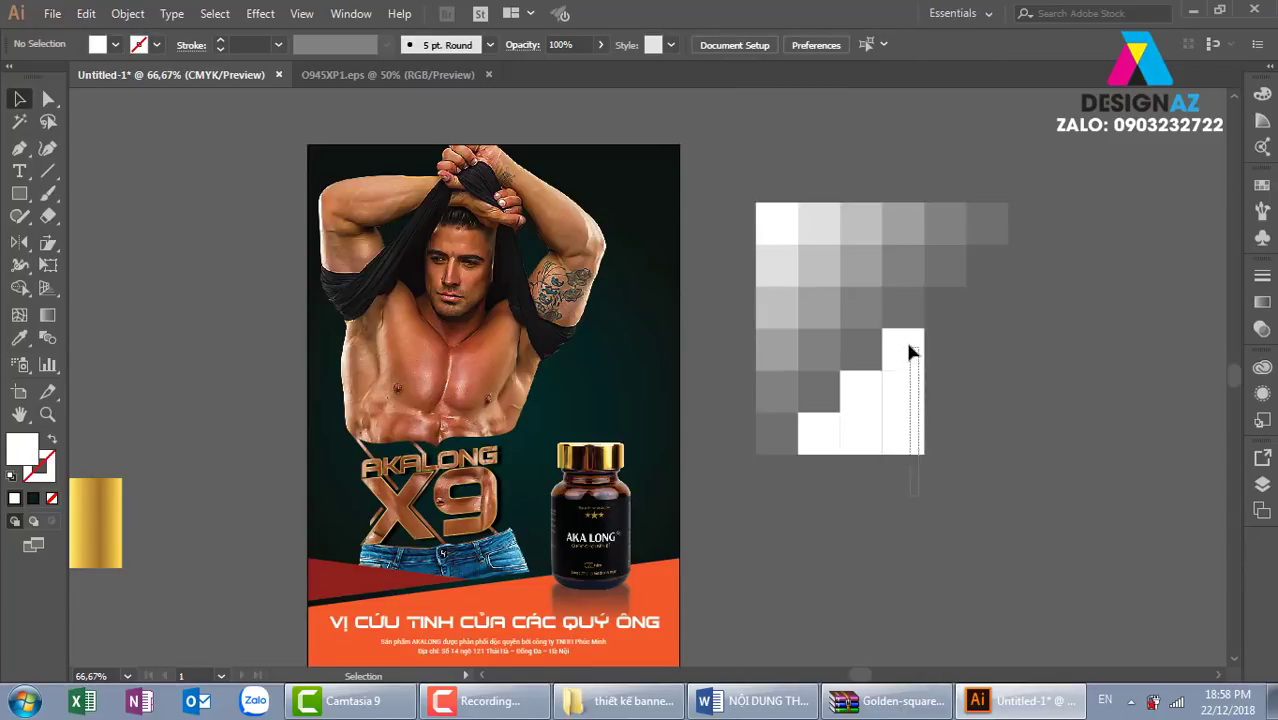
pyautogui.press('Delete')
pyautogui.moveTo(866, 421); pyautogui.dragTo(864, 406)
pyautogui.press('Delete')
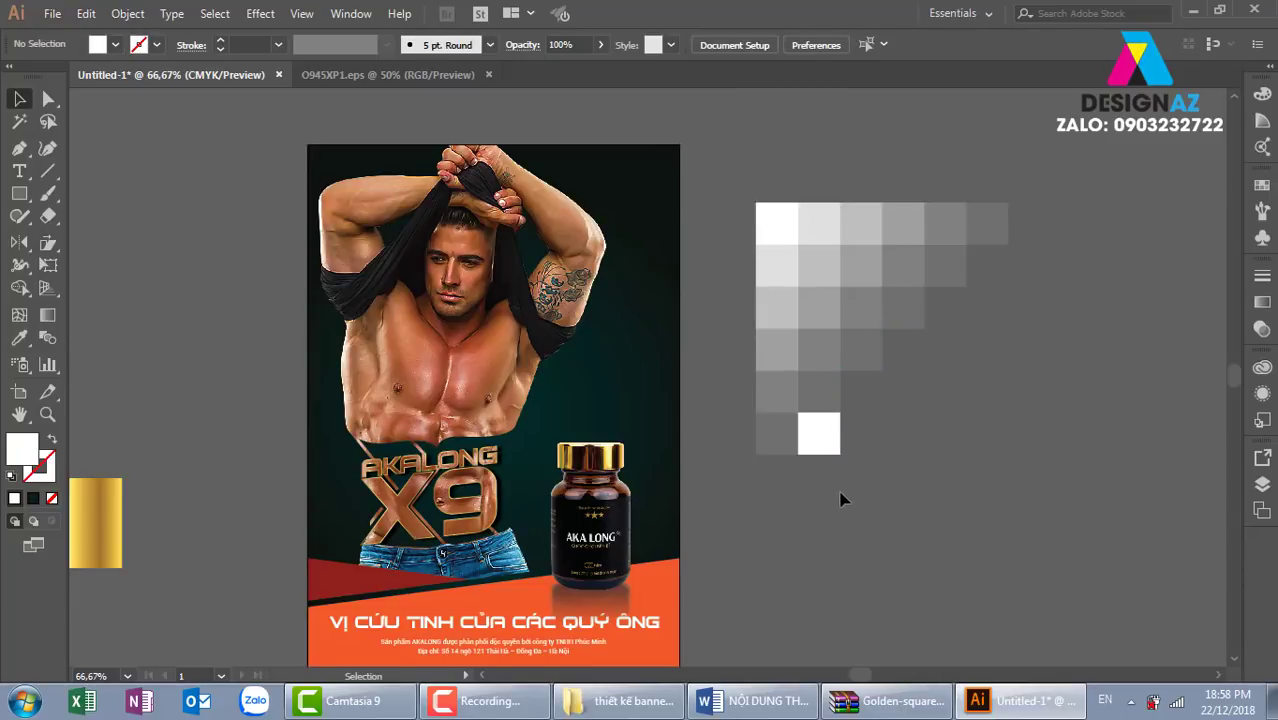
pyautogui.moveTo(842, 496); pyautogui.dragTo(819, 434)
pyautogui.press('Delete')
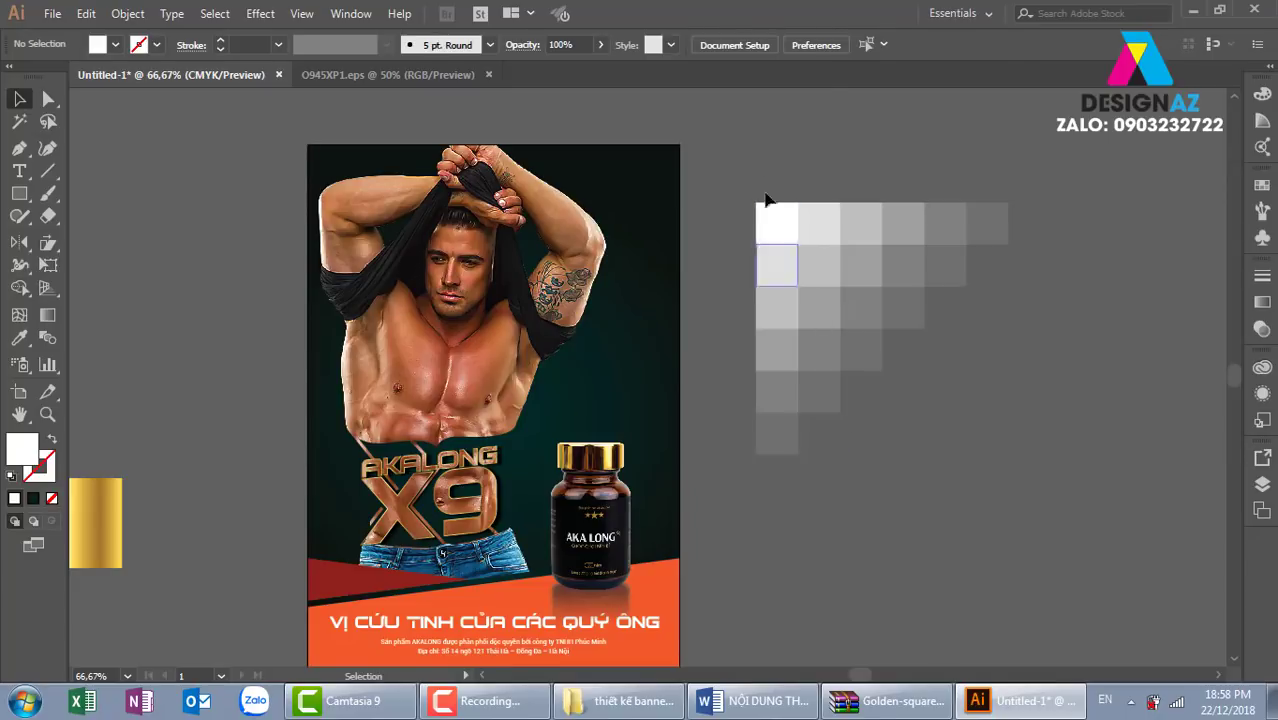
# Step: Group the grey staircase cells and nudge the group up and left
pyautogui.moveTo(716, 162)
pyautogui.mouseDown()
pyautogui.moveTo(1035, 521)
pyautogui.moveTo(950, 436)
pyautogui.mouseUp()
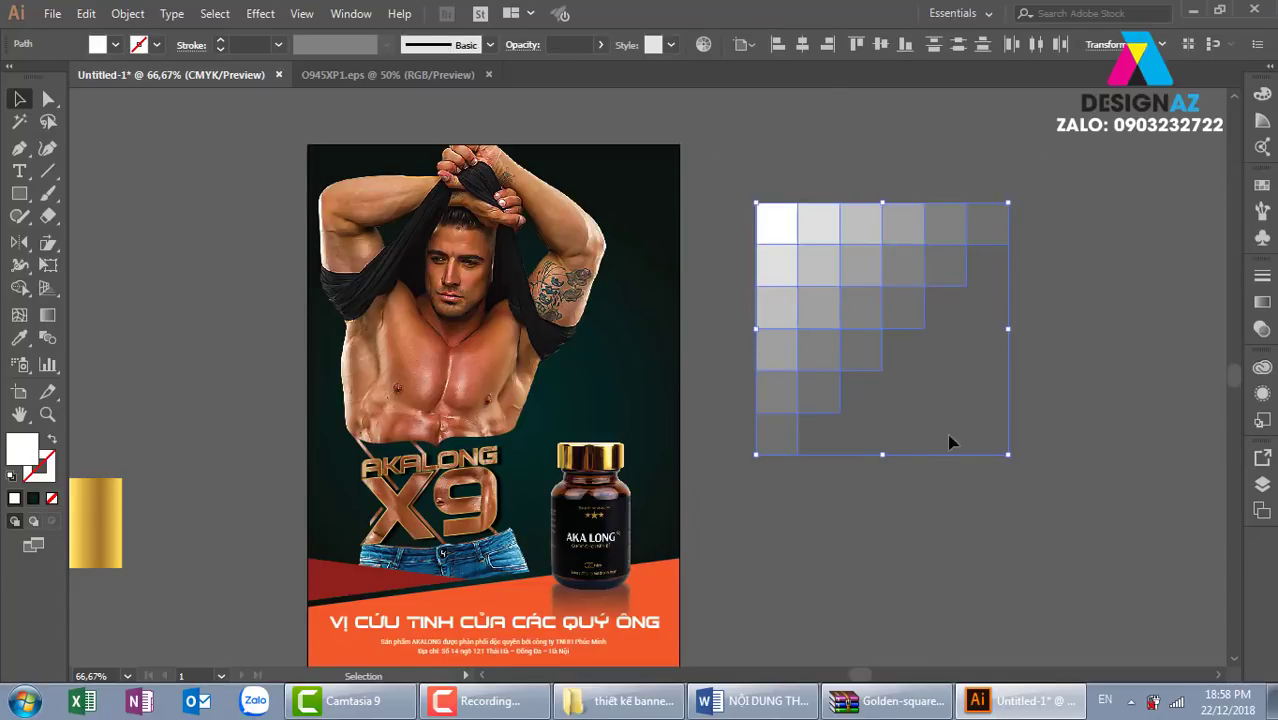
pyautogui.hotkey('ctrl', 'g')
pyautogui.moveTo(869, 283)
pyautogui.mouseDown()
pyautogui.moveTo(884, 290)
pyautogui.moveTo(812, 222)
pyautogui.mouseUp()
# Step: Flip the staircase group horizontally using the Transform panel's Flip Horizontal
pyautogui.press('o')
pyautogui.moveTo(956, 263); pyautogui.dragTo(845, 352)
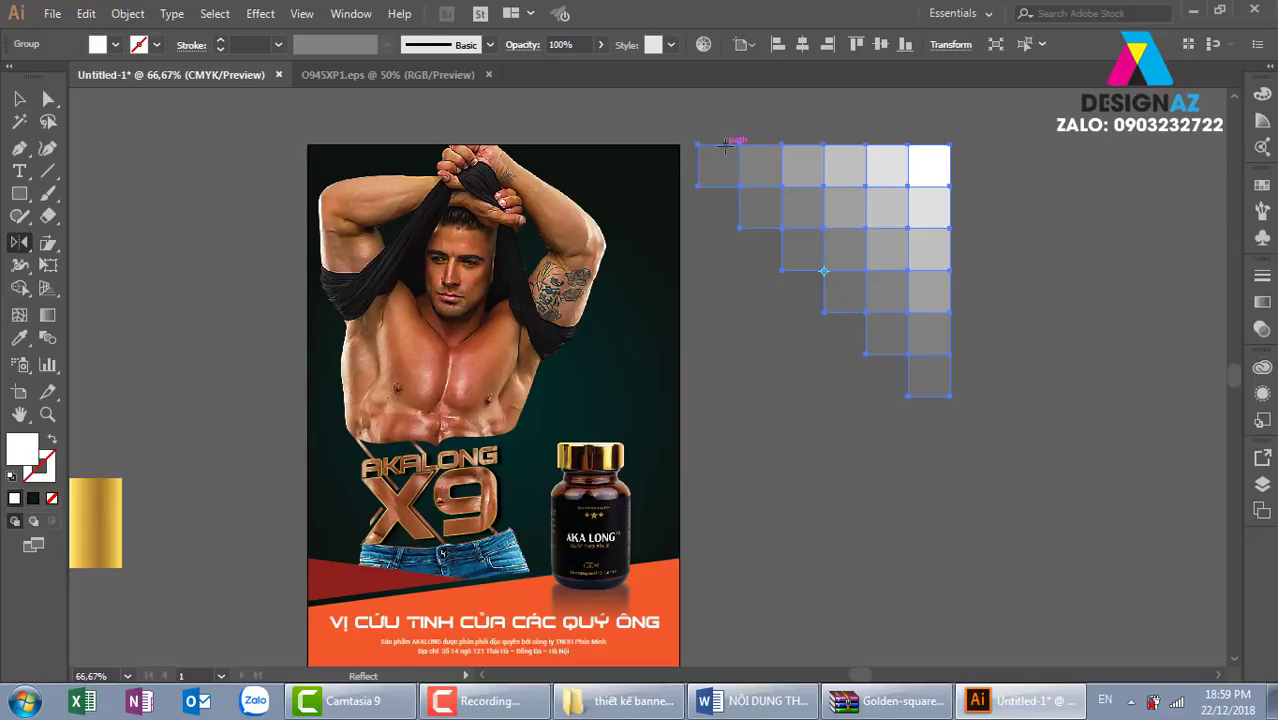
pyautogui.moveTo(726, 145); pyautogui.dragTo(726, 148)
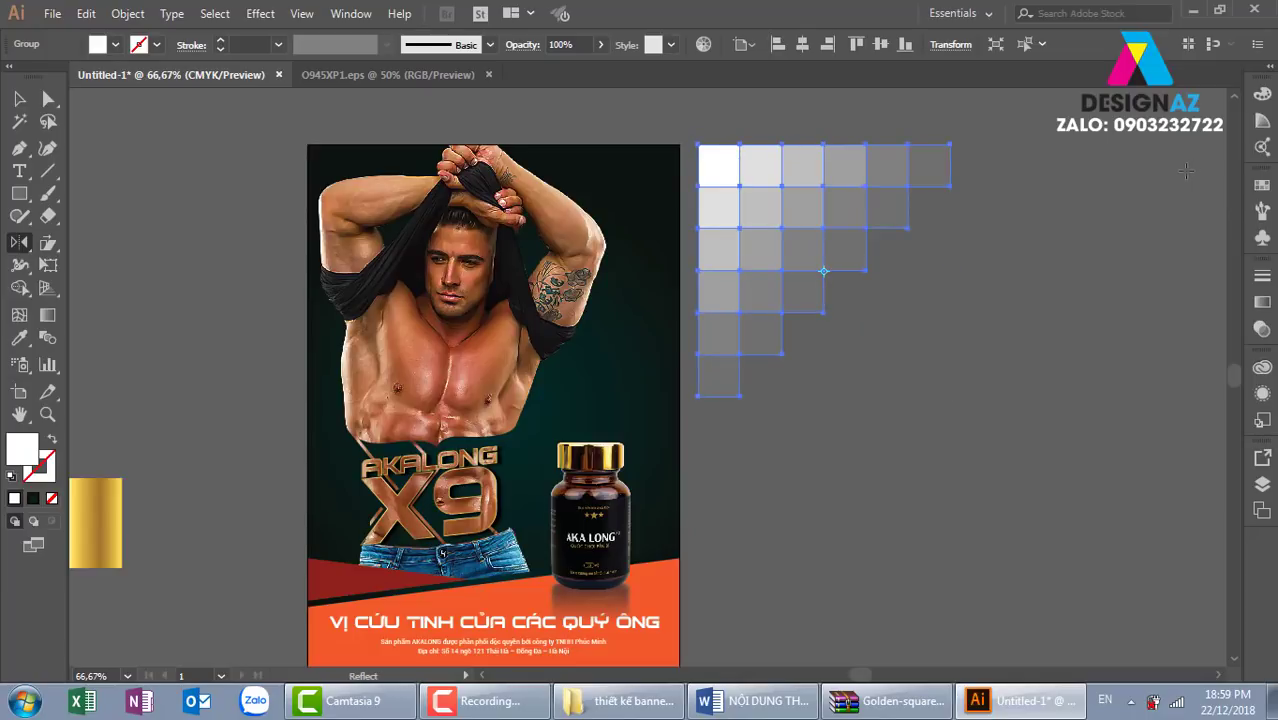
pyautogui.hotkey('shift', 'F7')
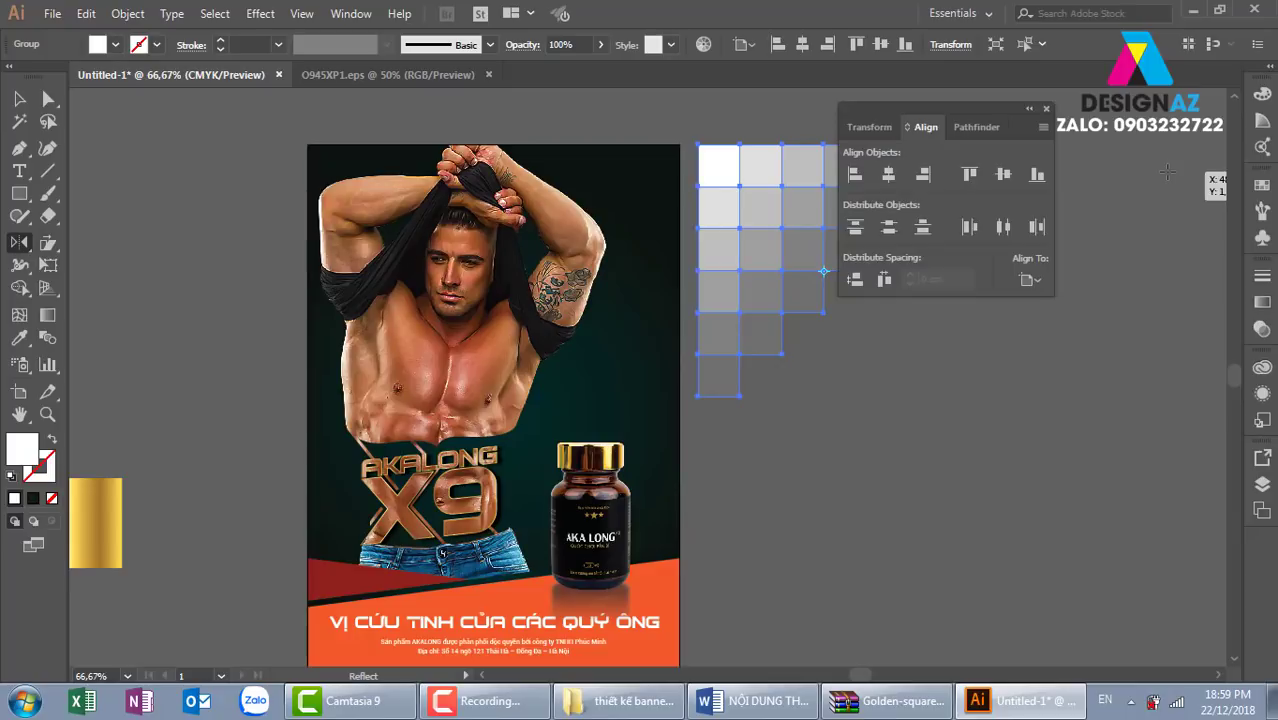
pyautogui.click(872, 127)
pyautogui.click(1043, 128)
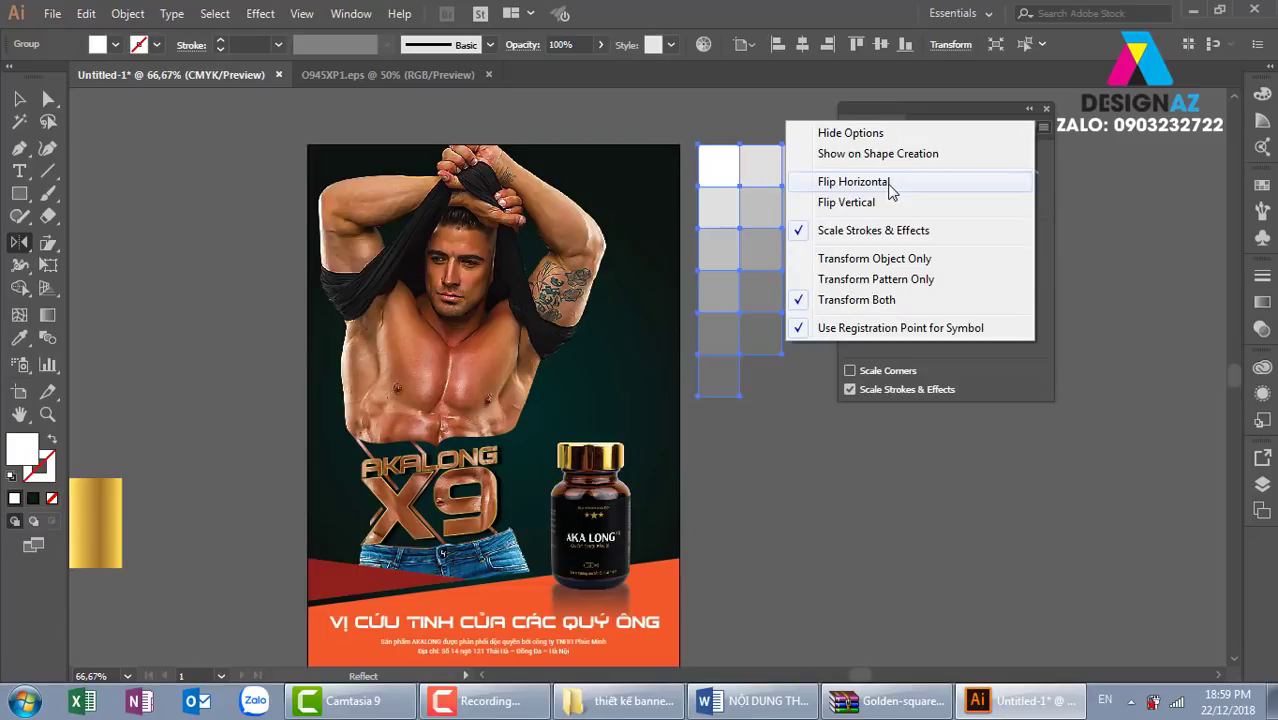
pyautogui.click(853, 182)
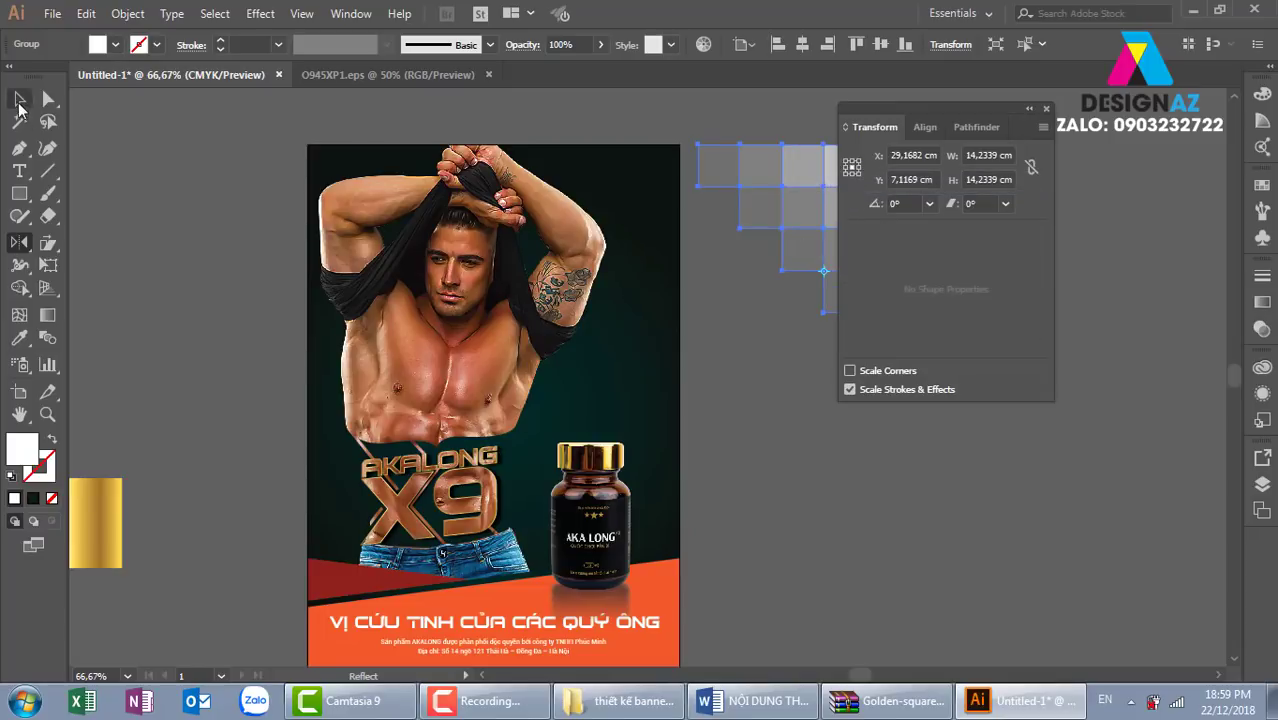
# Step: Drag the staircase group left onto the poster's top-right corner
pyautogui.press('v')
pyautogui.click(1045, 108)
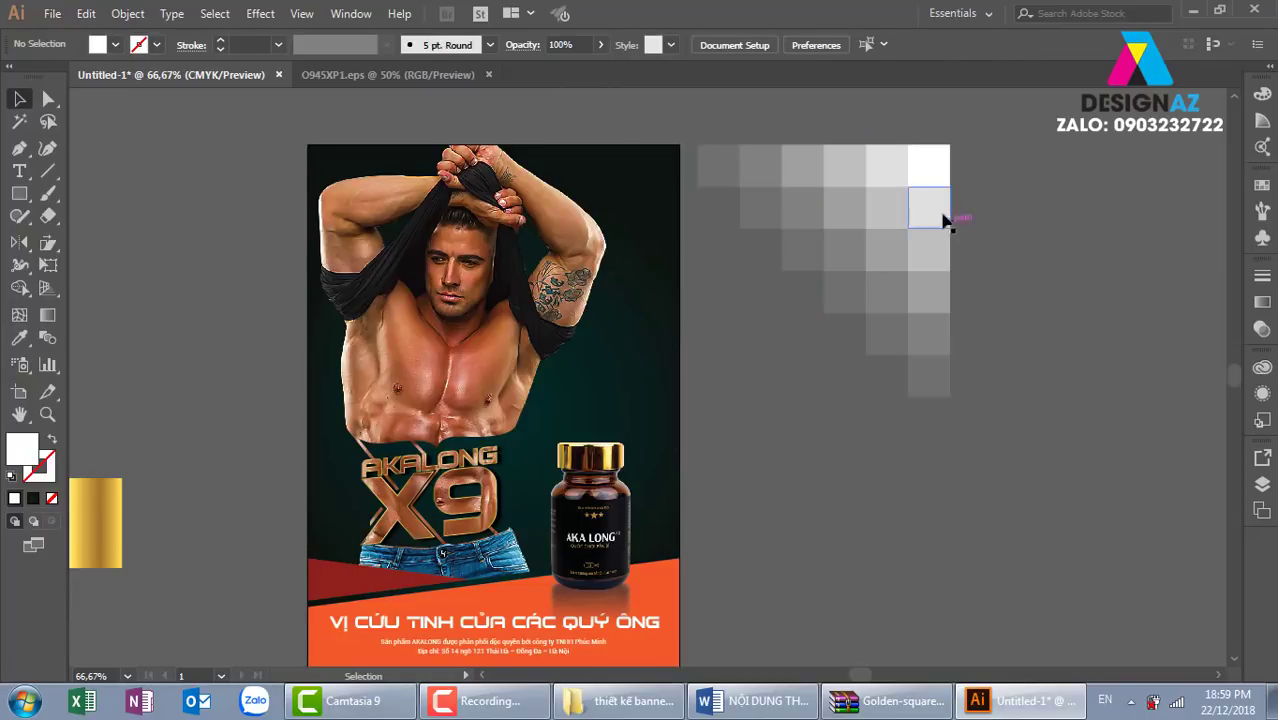
pyautogui.moveTo(920, 185)
pyautogui.mouseDown()
pyautogui.moveTo(627, 206)
pyautogui.moveTo(646, 192)
pyautogui.mouseUp()
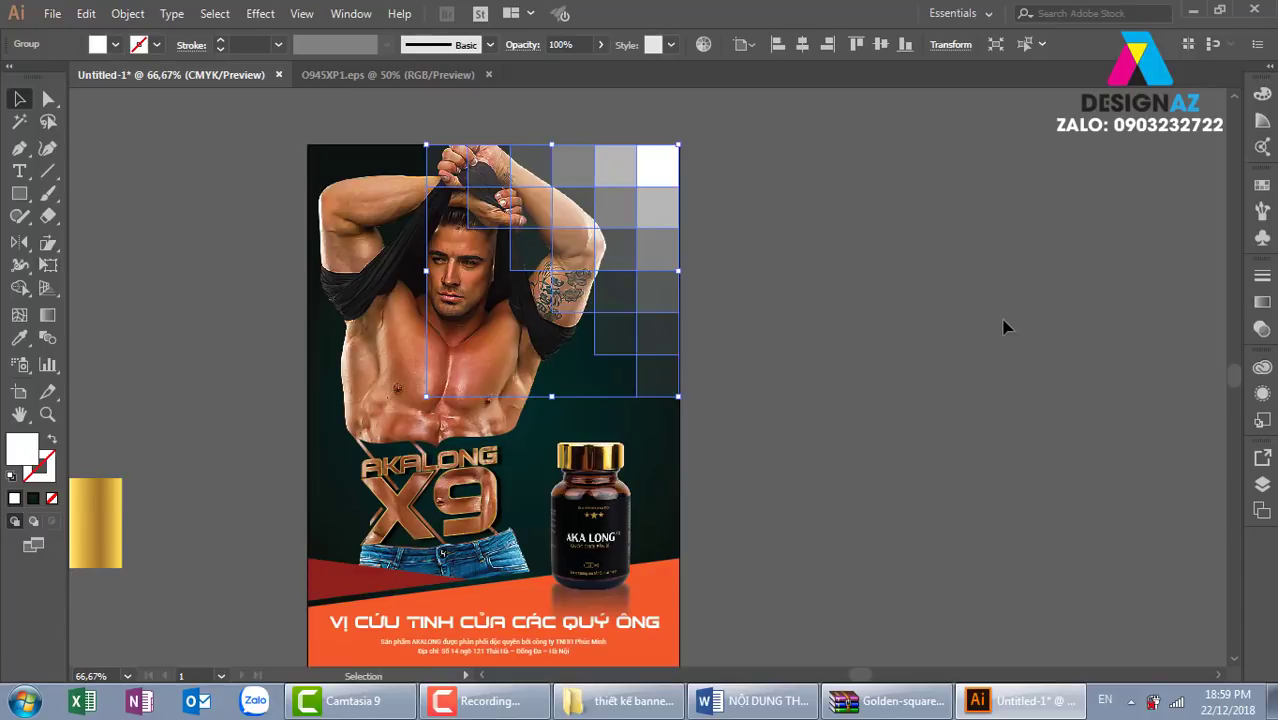
pyautogui.click(968, 441)
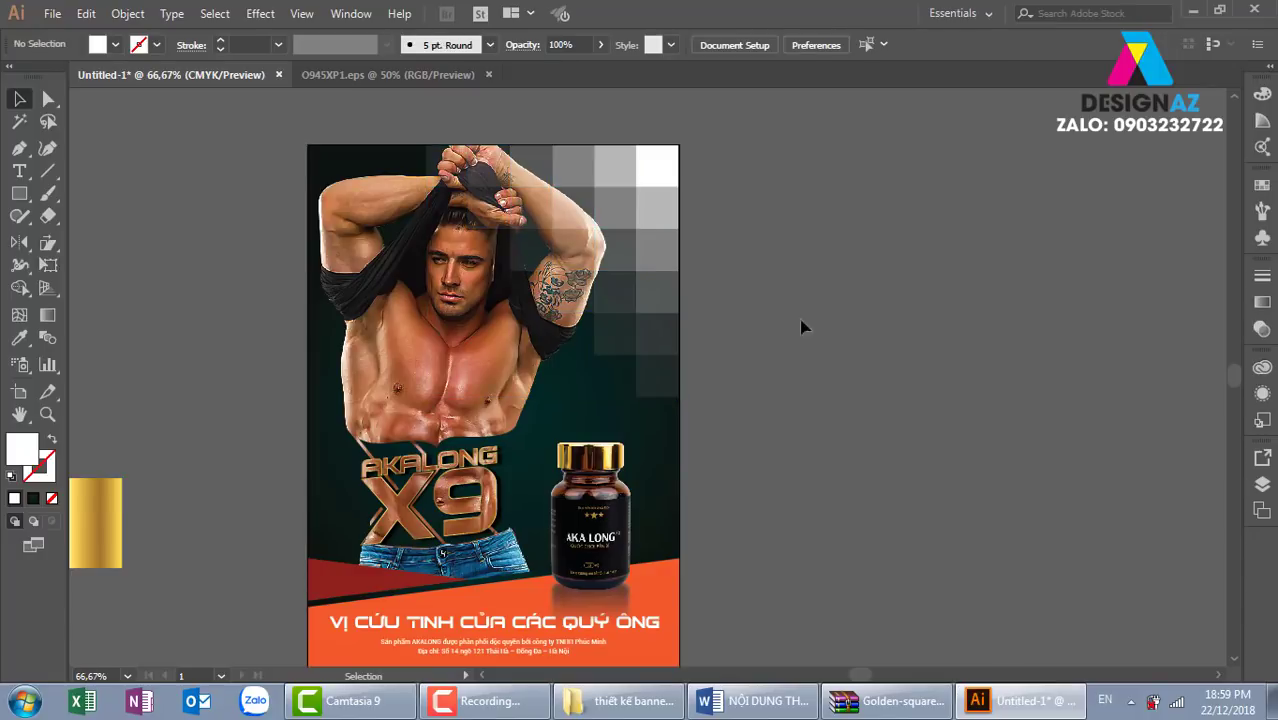
pyautogui.click(652, 230)
pyautogui.click(1262, 330)
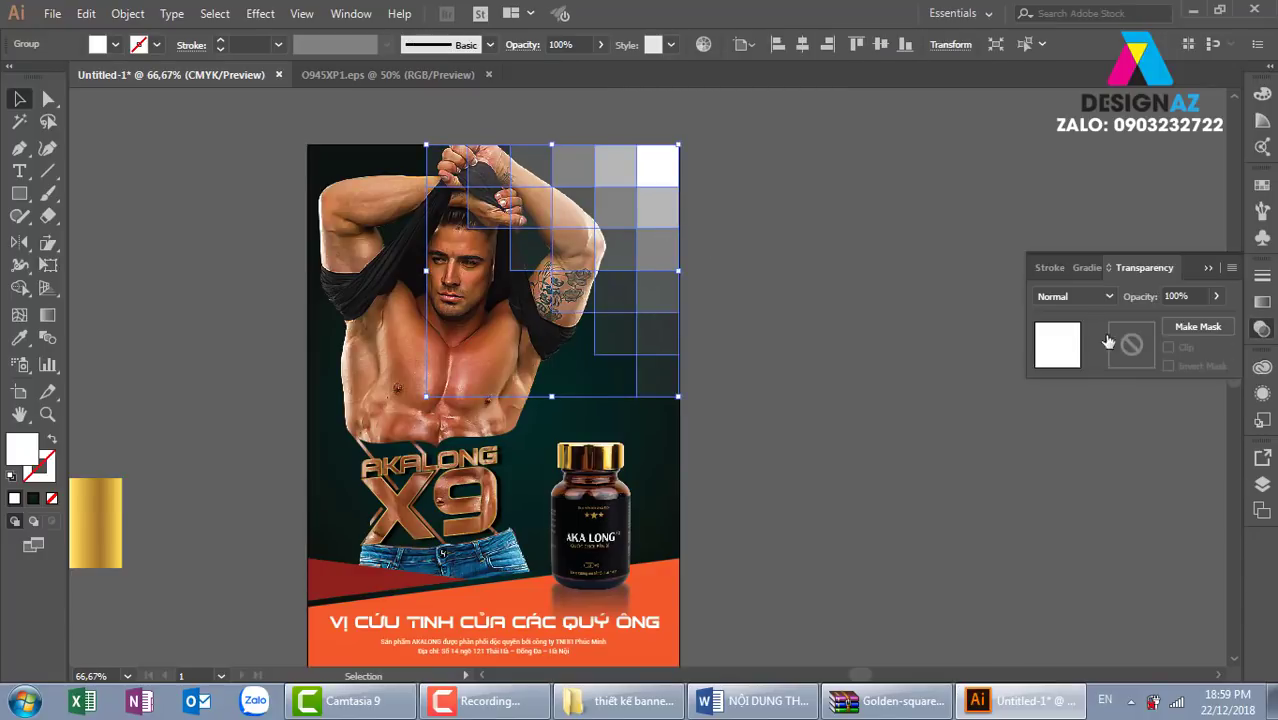
pyautogui.click(1081, 295)
pyautogui.click(1070, 475)
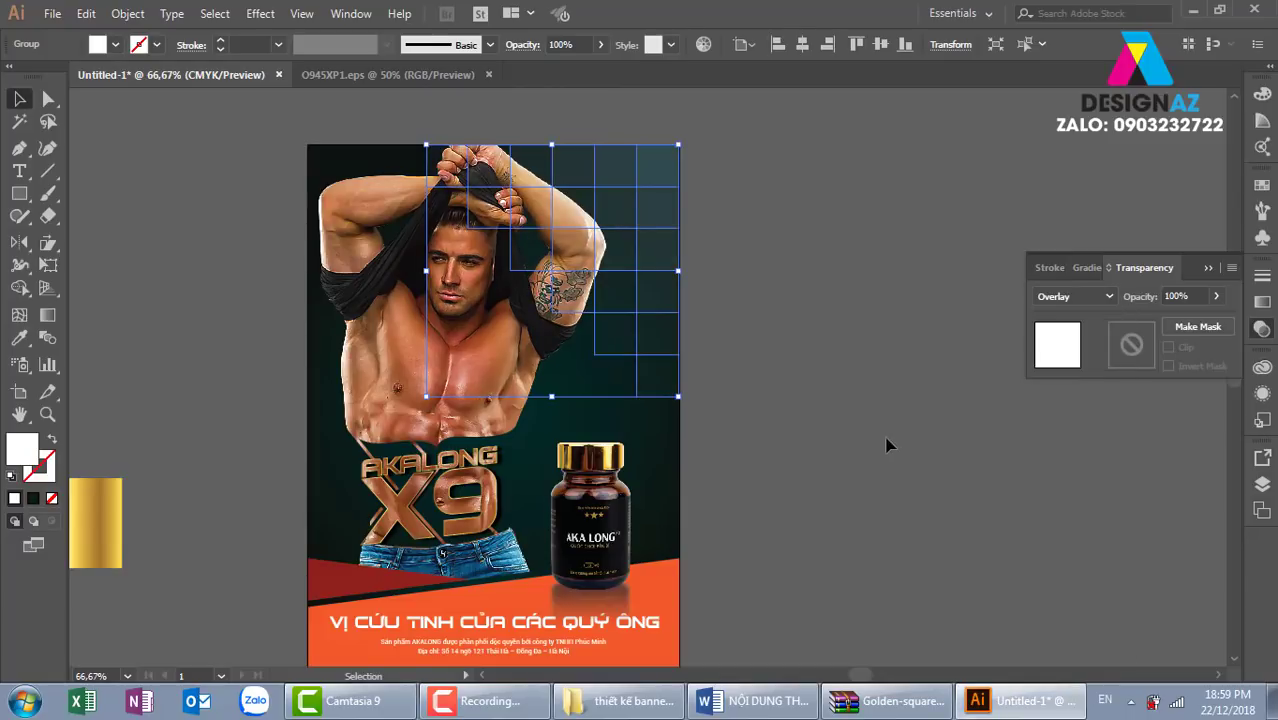
pyautogui.click(889, 449)
pyautogui.press('z')
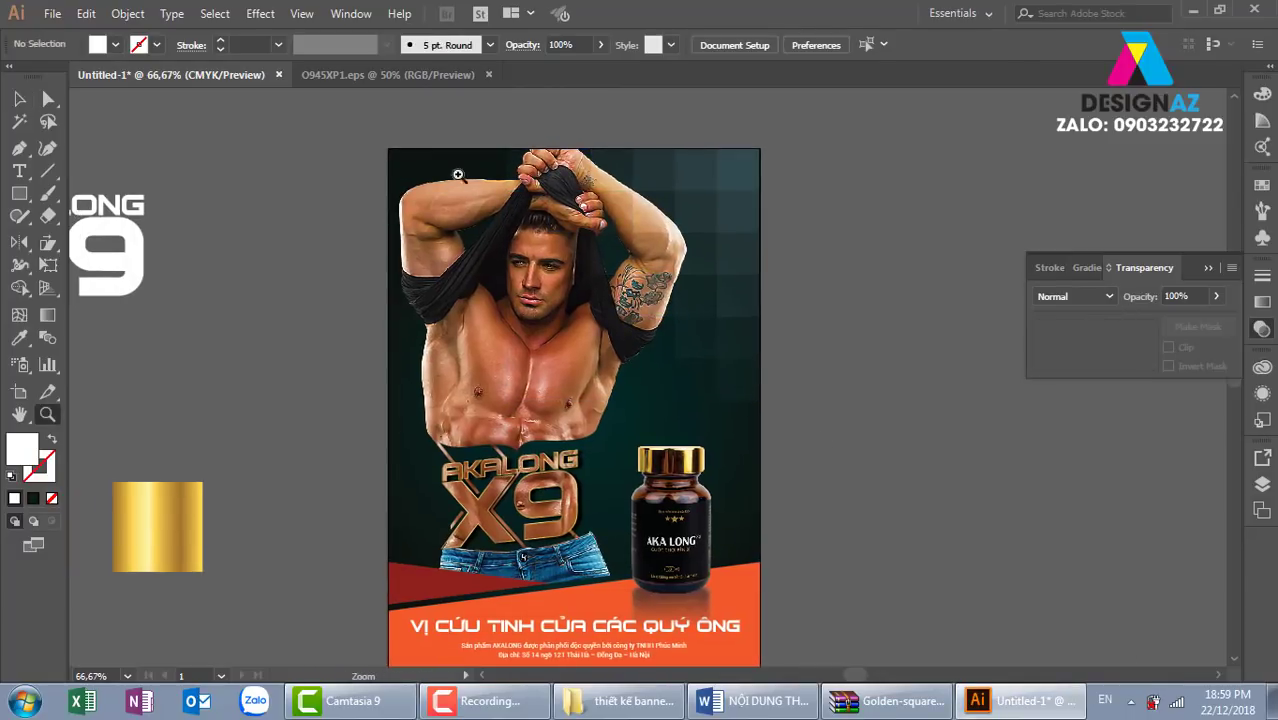
pyautogui.moveTo(807, 422); pyautogui.dragTo(925, 519)
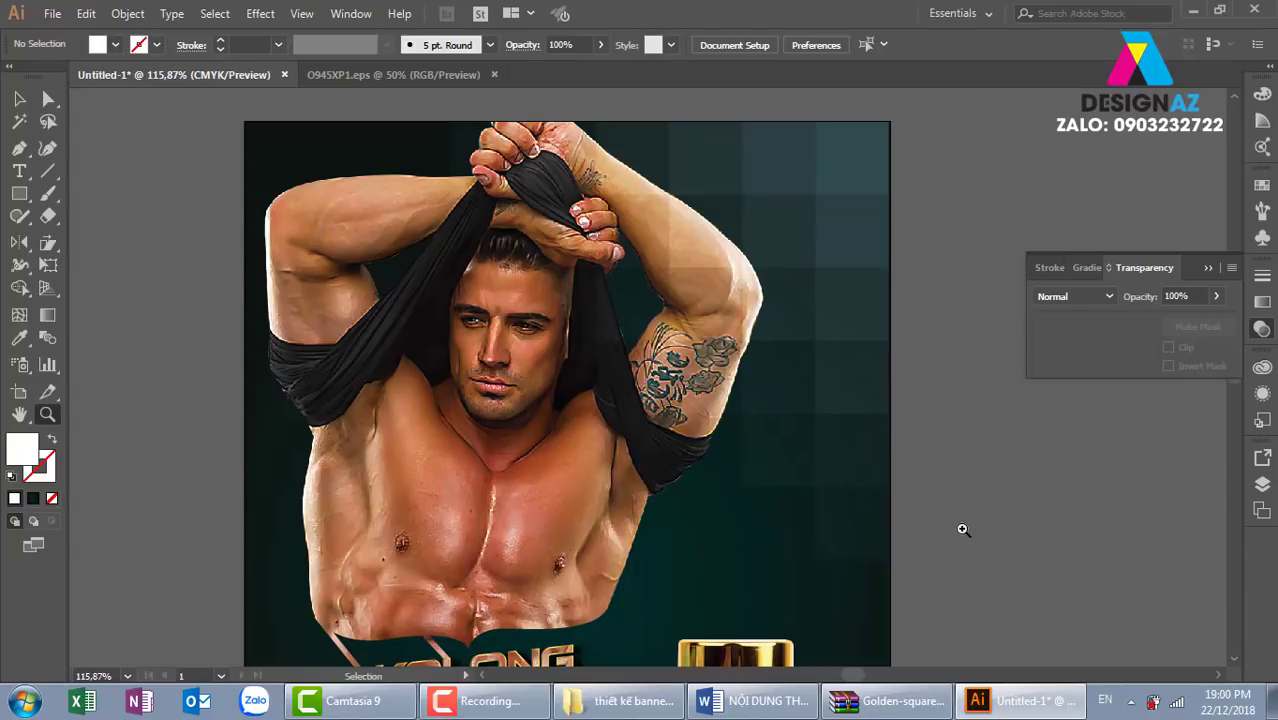
pyautogui.hotkey('ctrl', '-')
pyautogui.hotkey('ctrl', '-')
pyautogui.hotkey('ctrl', '-')
pyautogui.press('v')
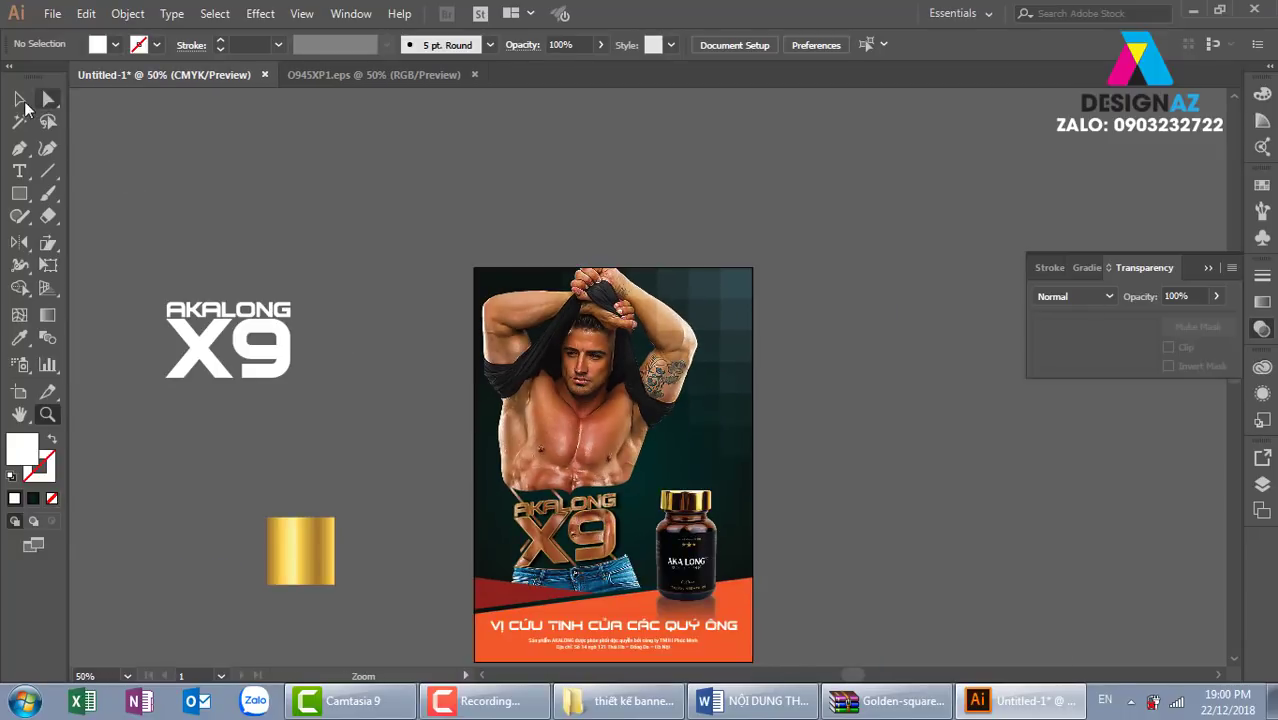
pyautogui.click(734, 342)
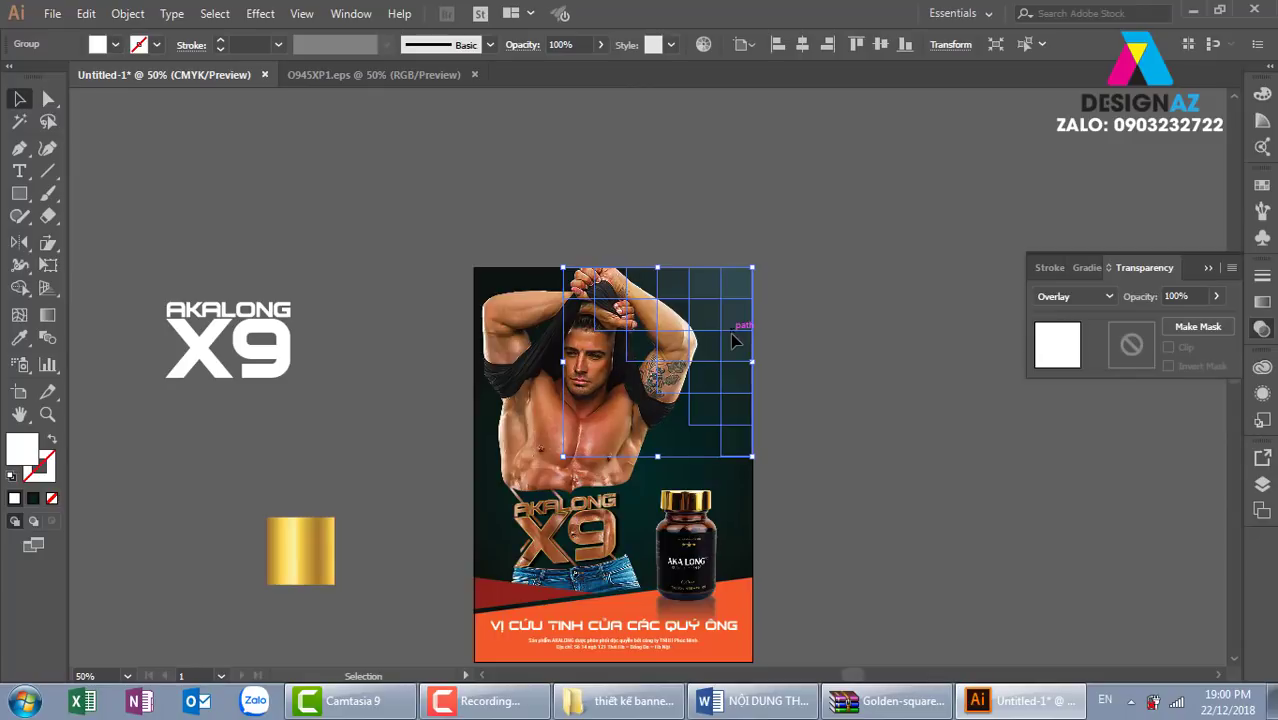
pyautogui.click(790, 494)
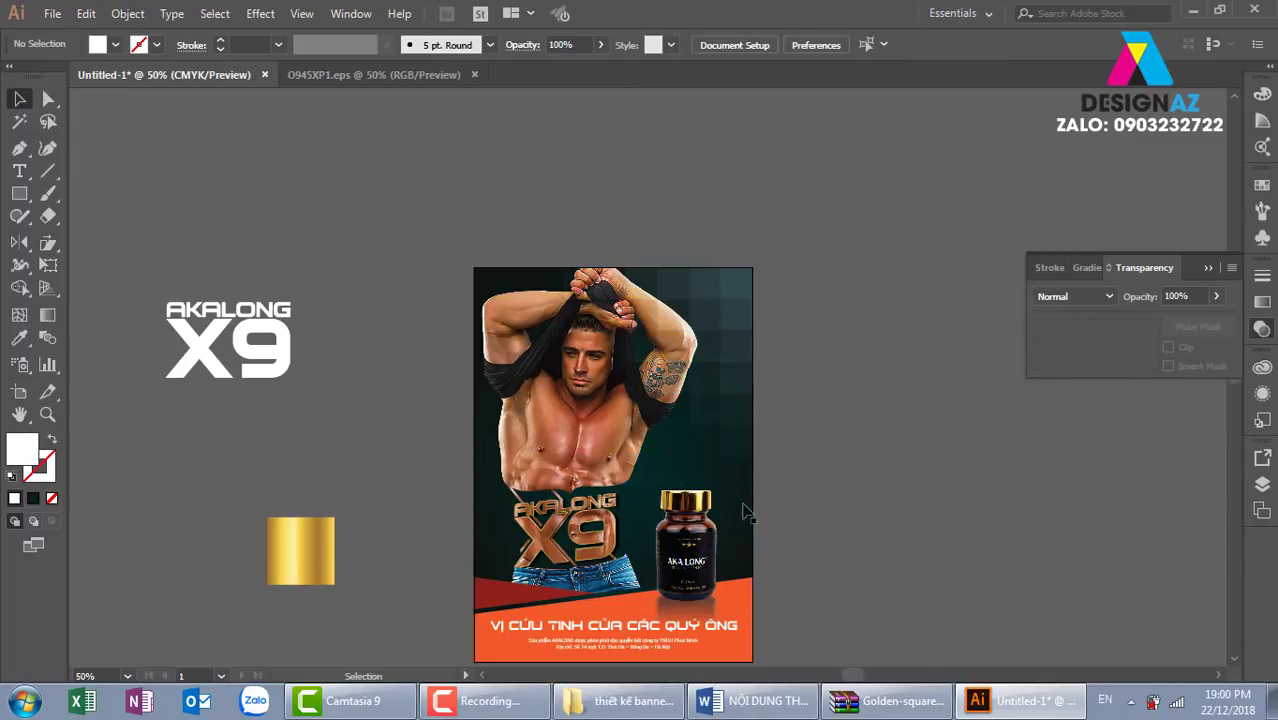
# Step: Duplicate the dark teal gradient background, rotate it landscape and stretch it wider beside the poster
pyautogui.moveTo(745, 485); pyautogui.dragTo(1073, 485)
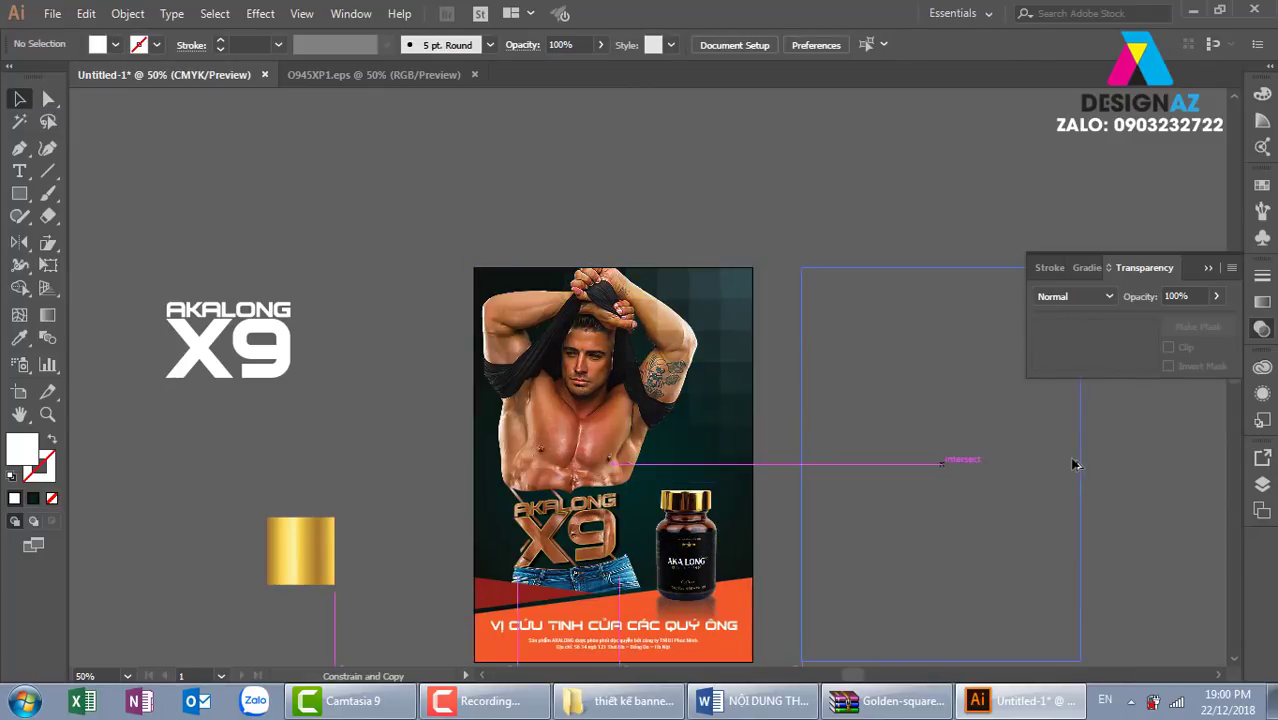
pyautogui.hscroll(3, 1148, 495)
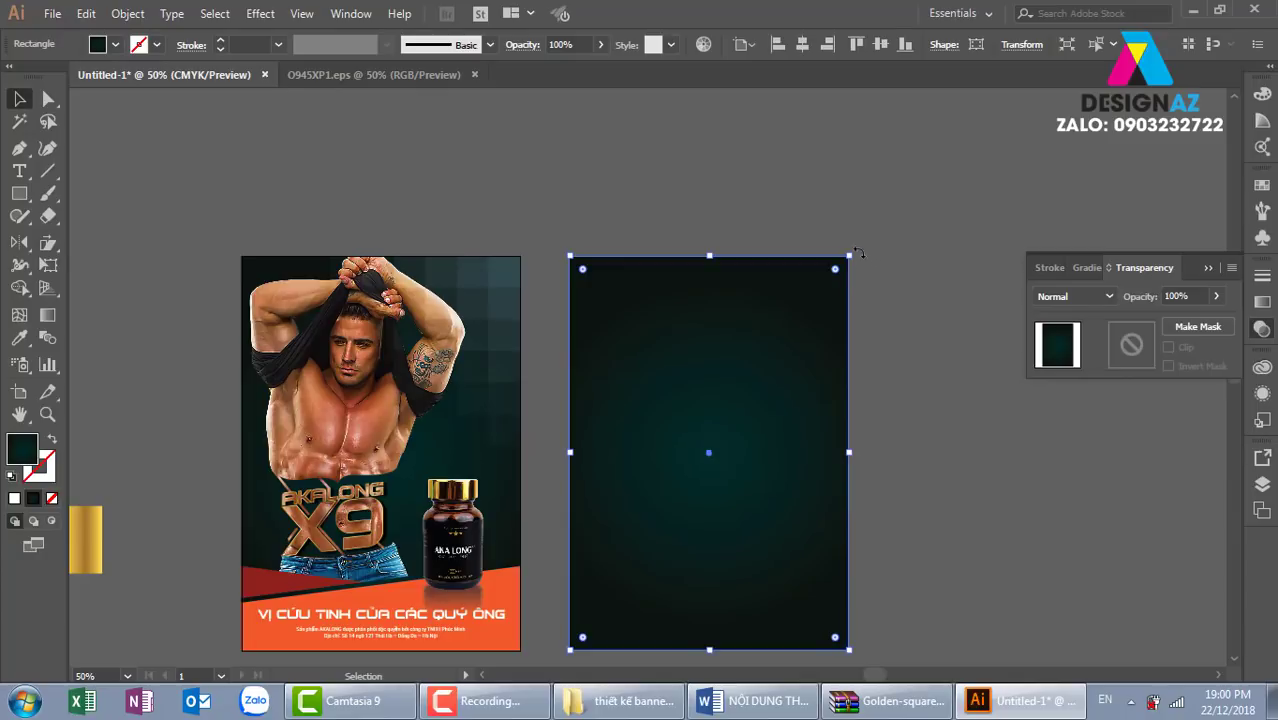
pyautogui.moveTo(857, 253); pyautogui.dragTo(600, 368)
pyautogui.moveTo(662, 451)
pyautogui.mouseDown()
pyautogui.moveTo(728, 433)
pyautogui.moveTo(685, 398)
pyautogui.mouseUp()
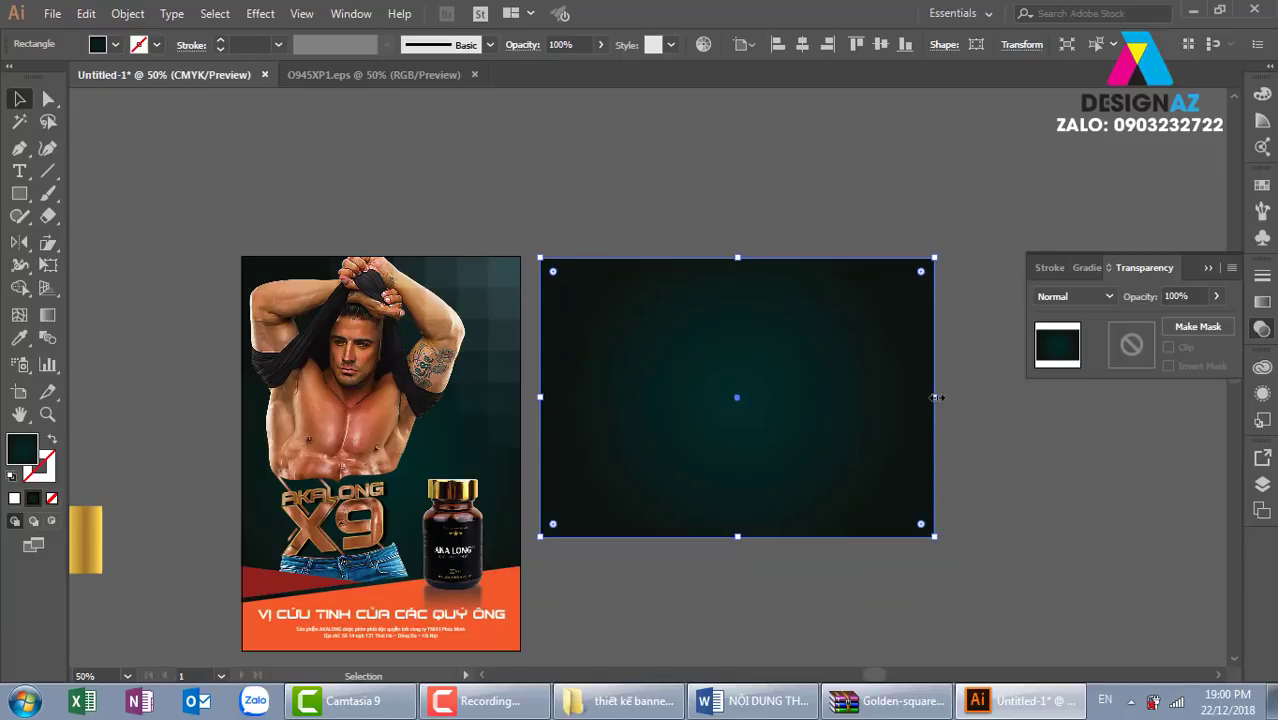
pyautogui.moveTo(935, 397); pyautogui.dragTo(1015, 397)
pyautogui.click(737, 224)
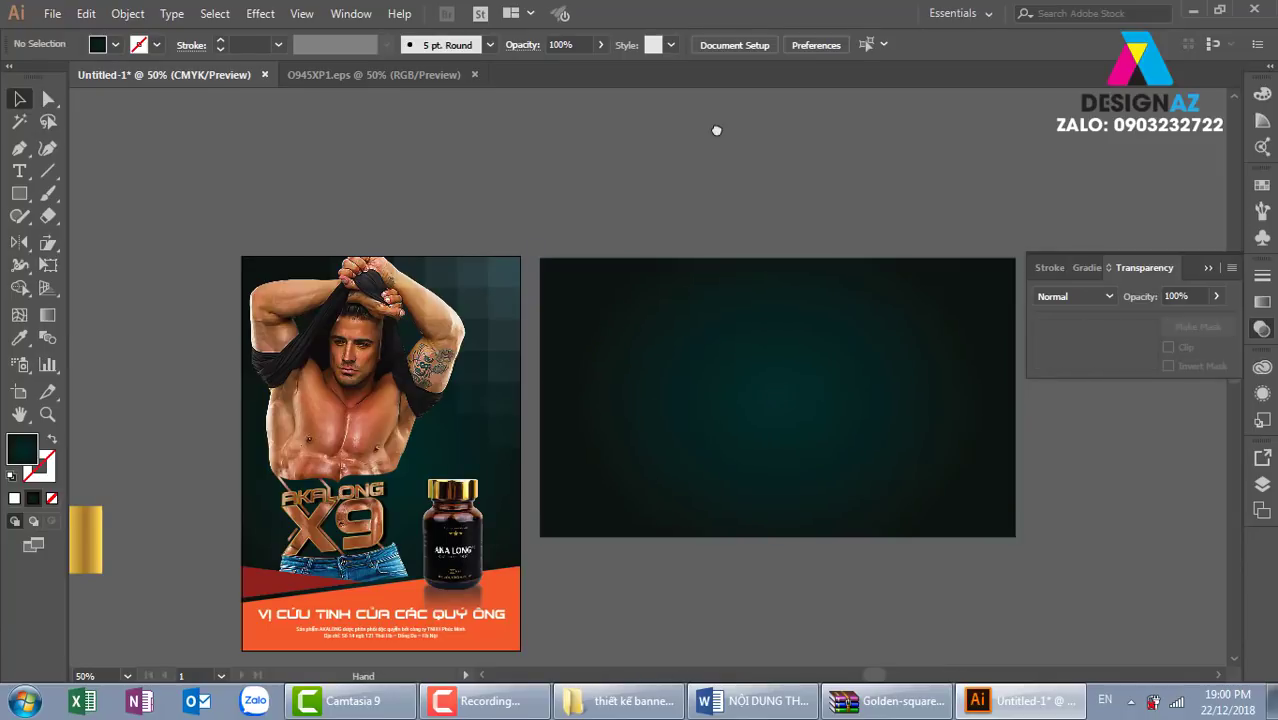
pyautogui.moveTo(716, 130); pyautogui.dragTo(750, 85)
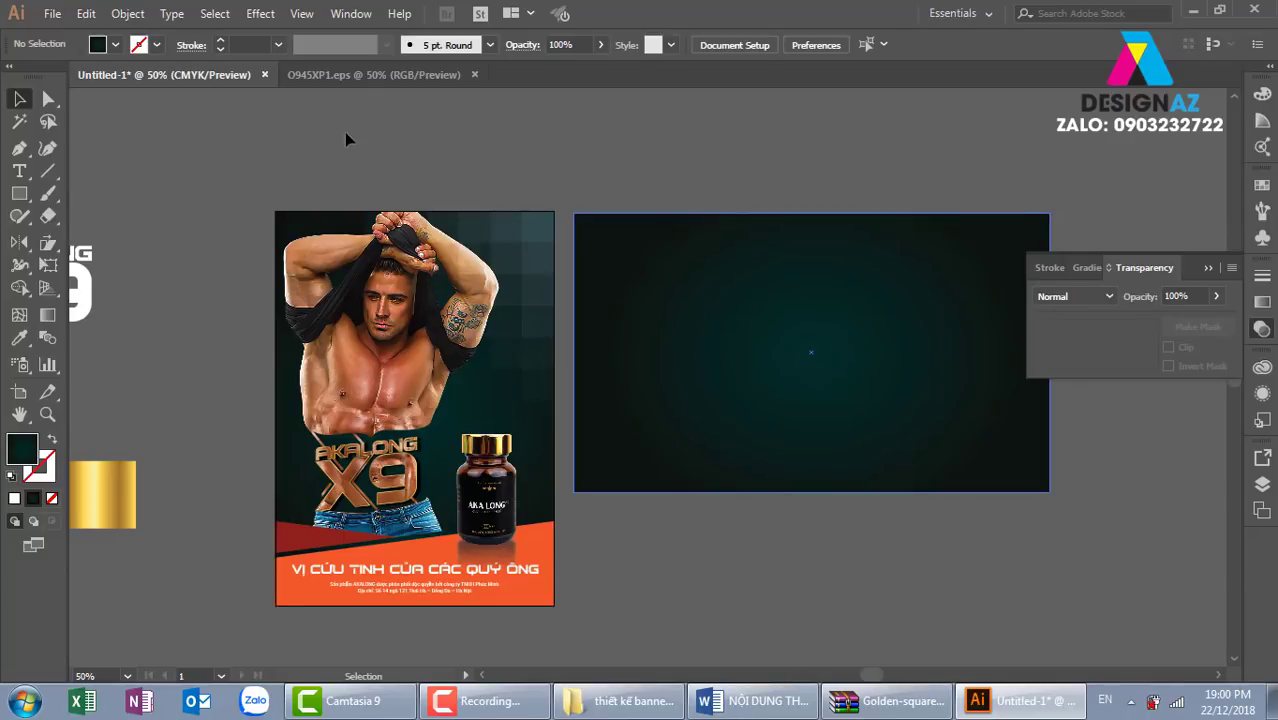
# Step: Place photo 7ff5abd94d from E:\thuvienanh\mypham, loading it ready to position
pyautogui.click(53, 14)
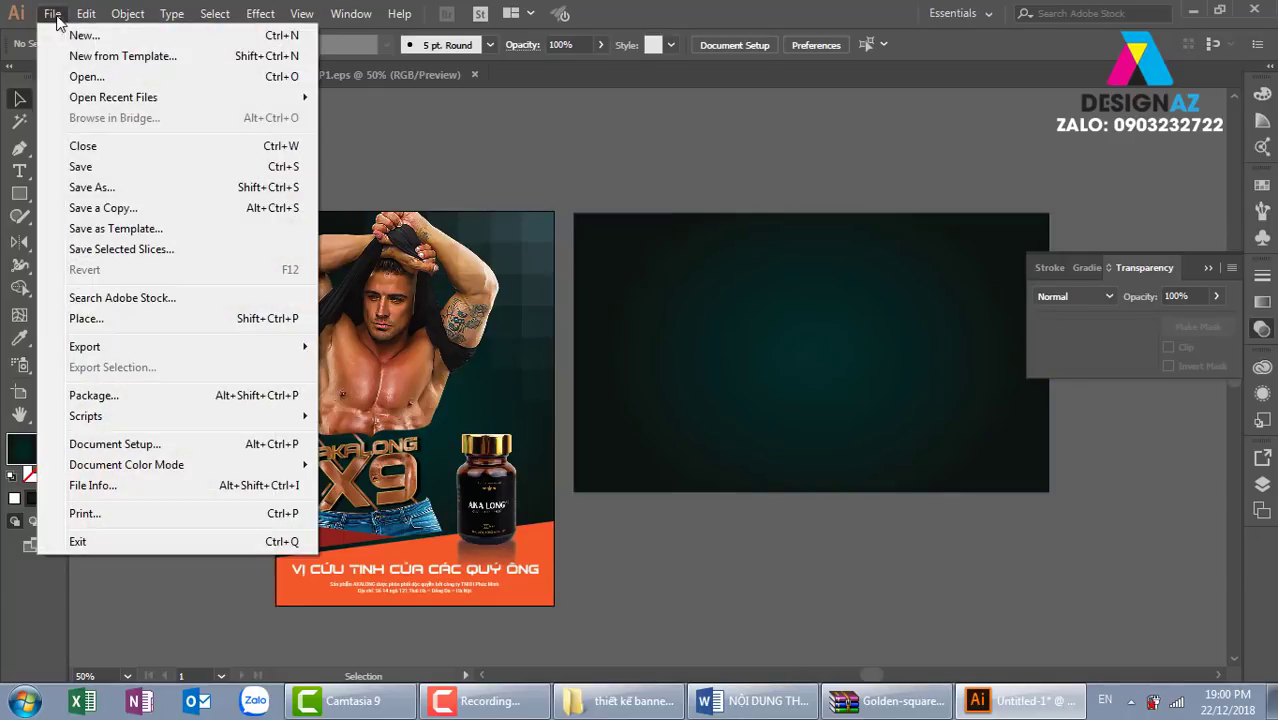
pyautogui.click(137, 318)
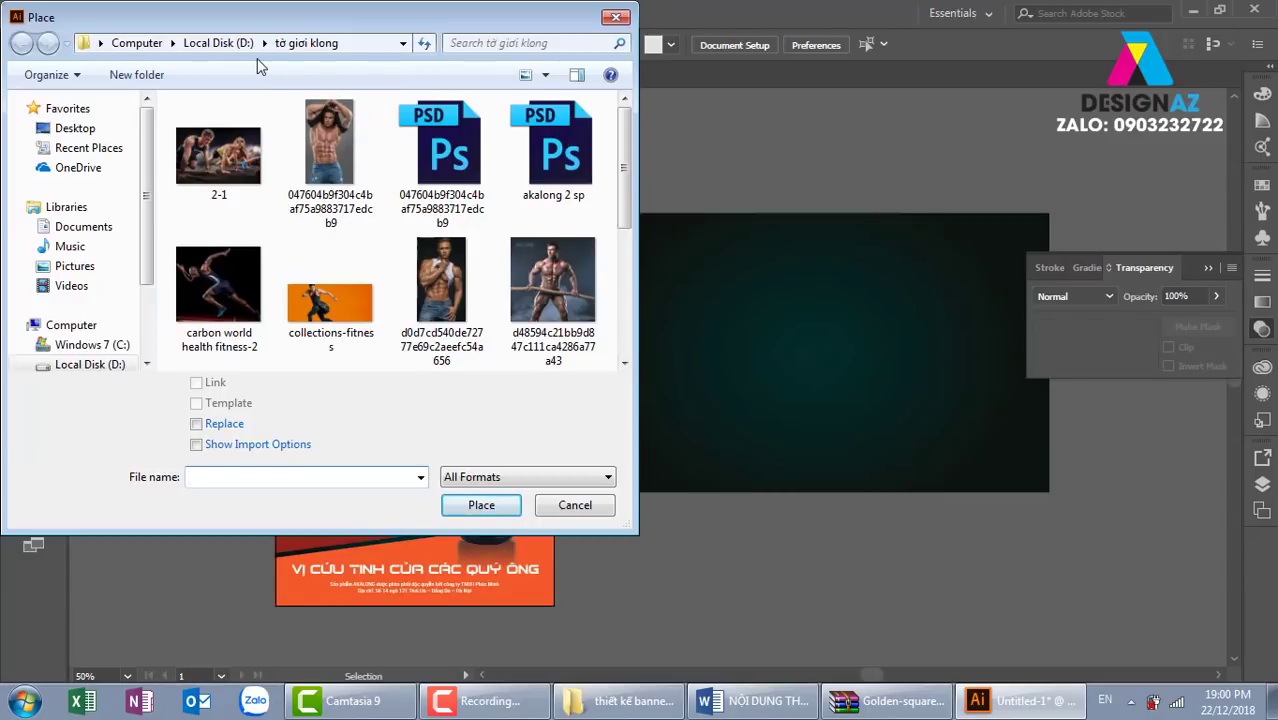
pyautogui.click(224, 45)
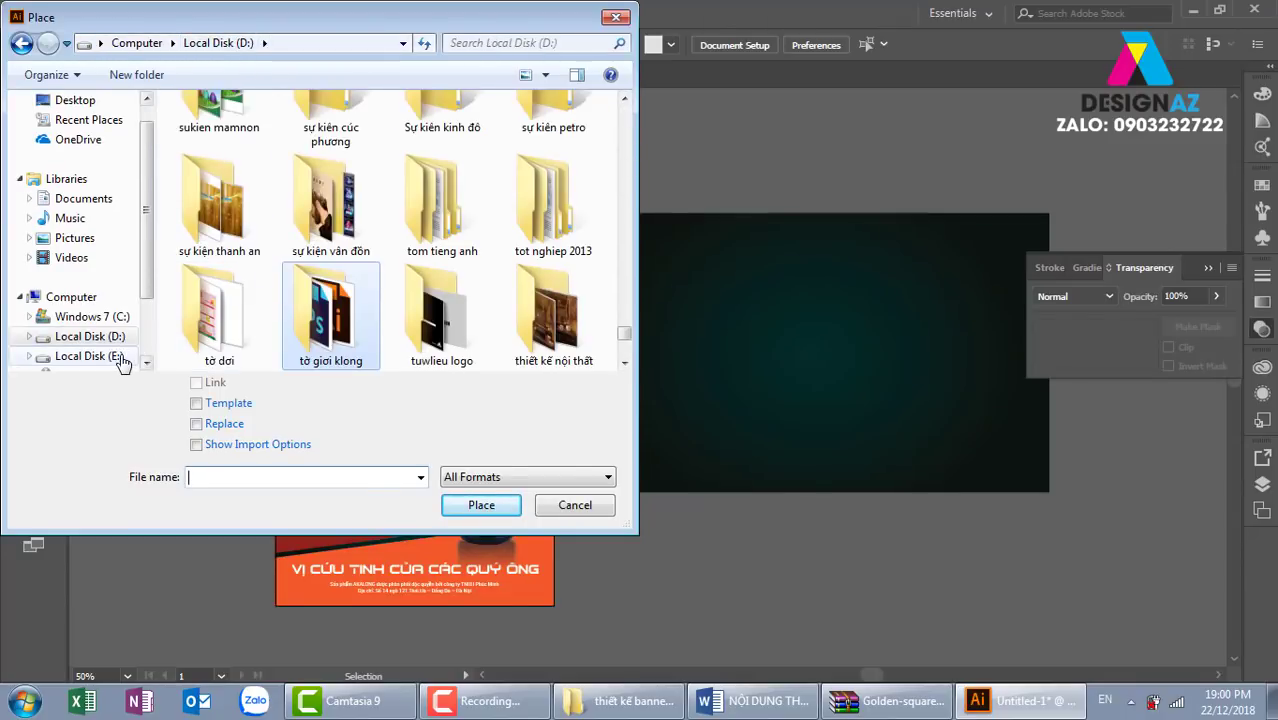
pyautogui.click(88, 356)
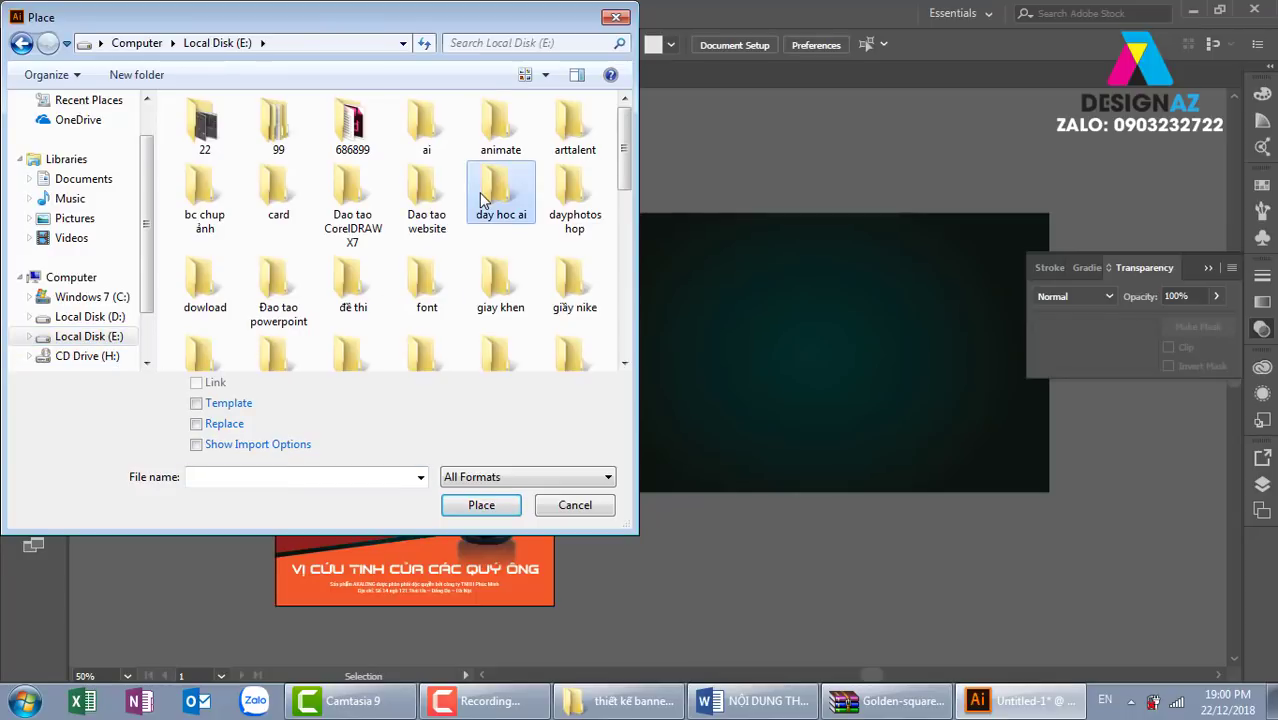
pyautogui.scroll(-5, 482, 200)
pyautogui.doubleClick(497, 125)
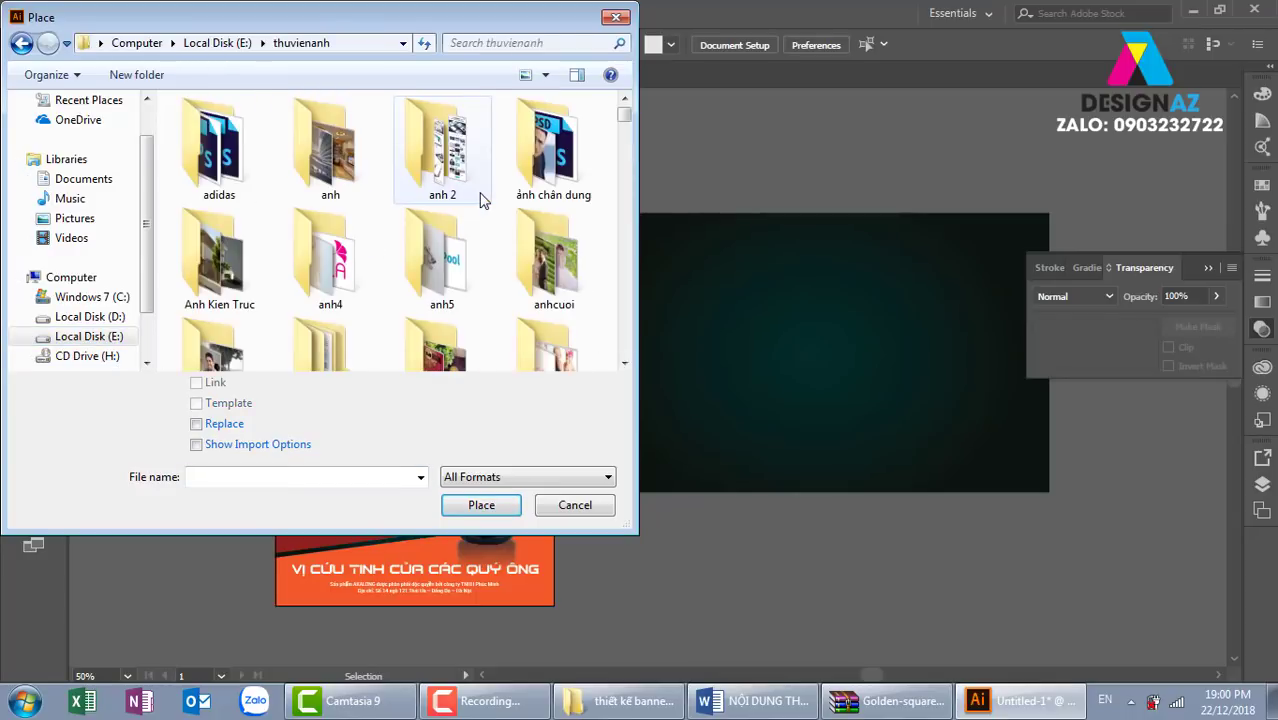
pyautogui.click(458, 291)
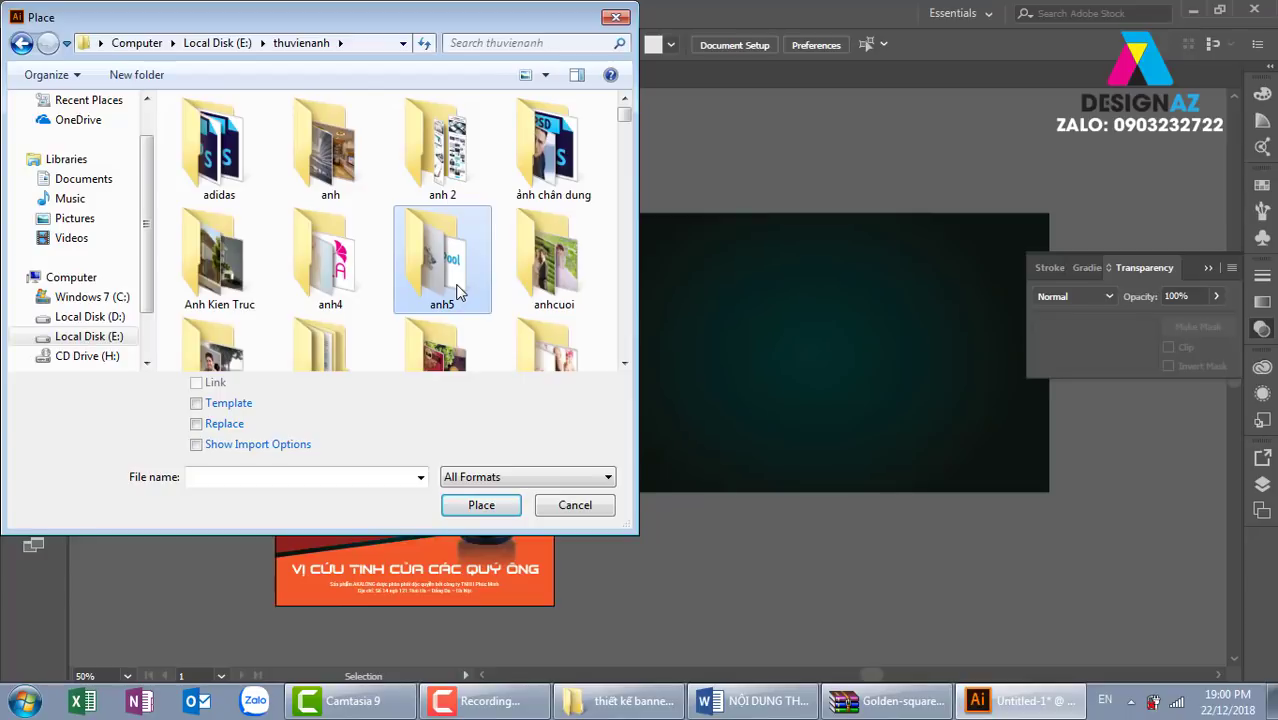
pyautogui.press('m')
pyautogui.press('m')
pyautogui.press('m')
pyautogui.press('m')
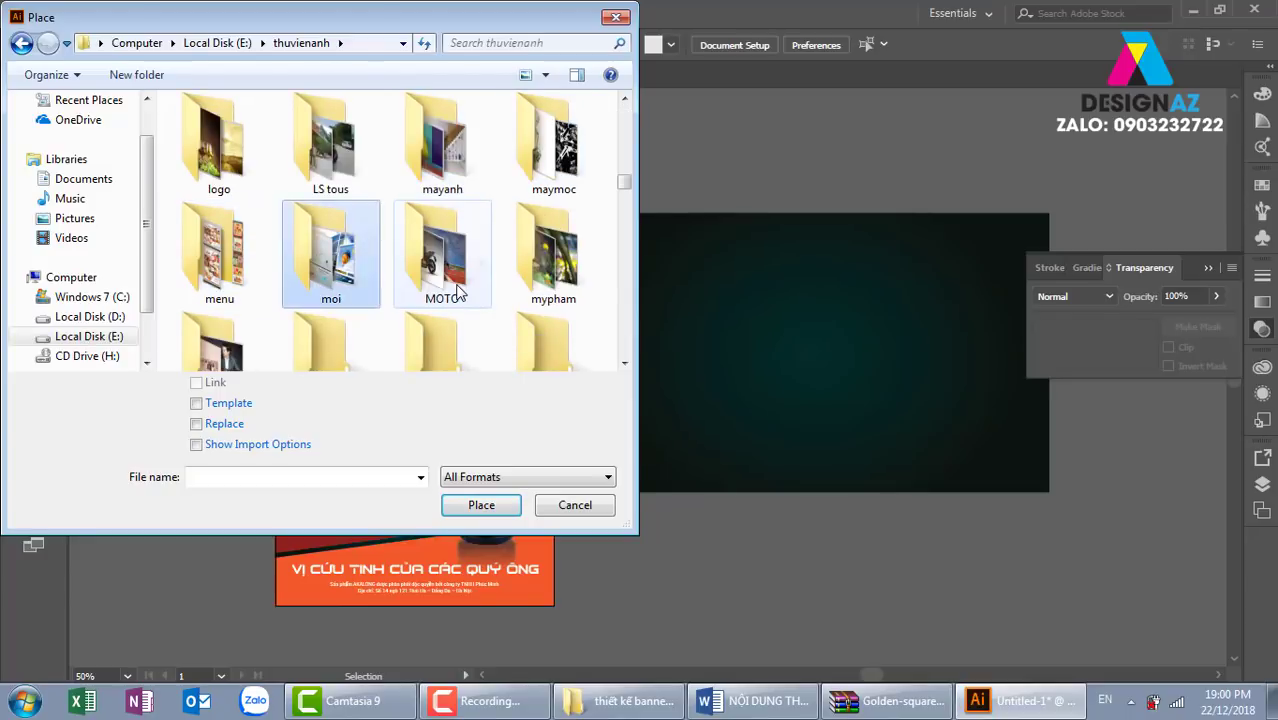
pyautogui.press('m')
pyautogui.press('m')
pyautogui.press('Return')
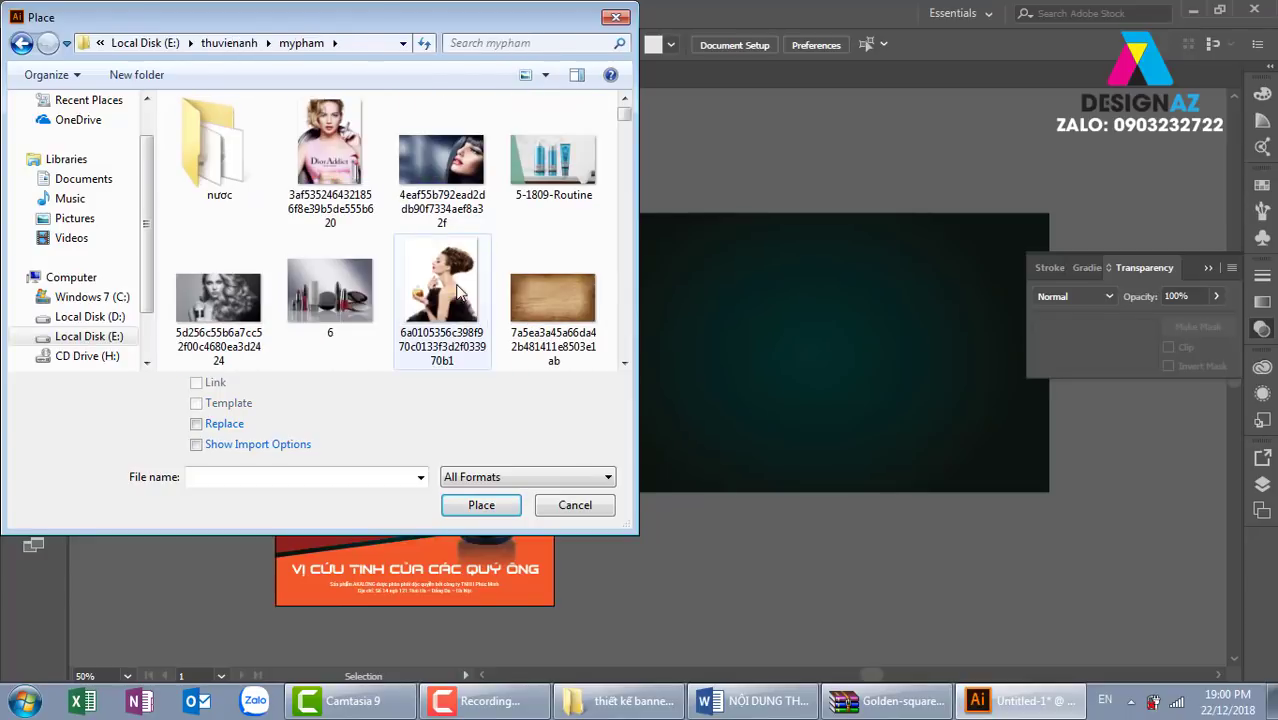
pyautogui.click(625, 364)
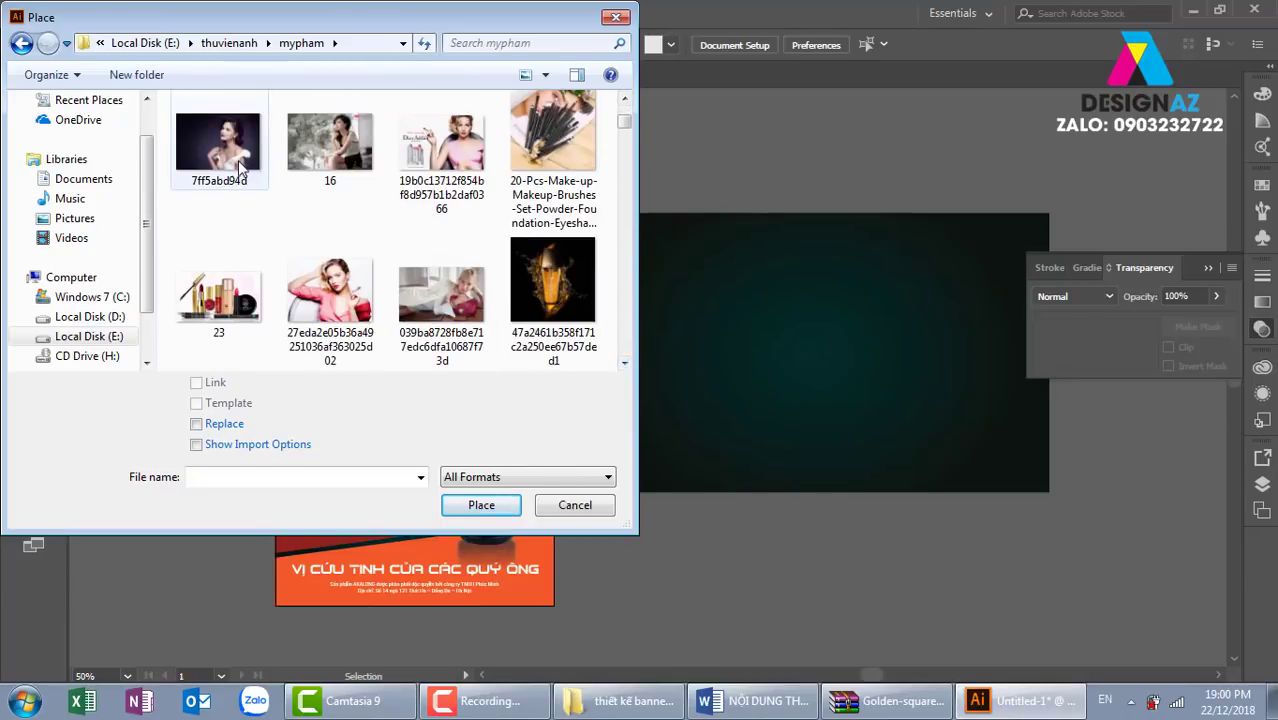
pyautogui.click(236, 157)
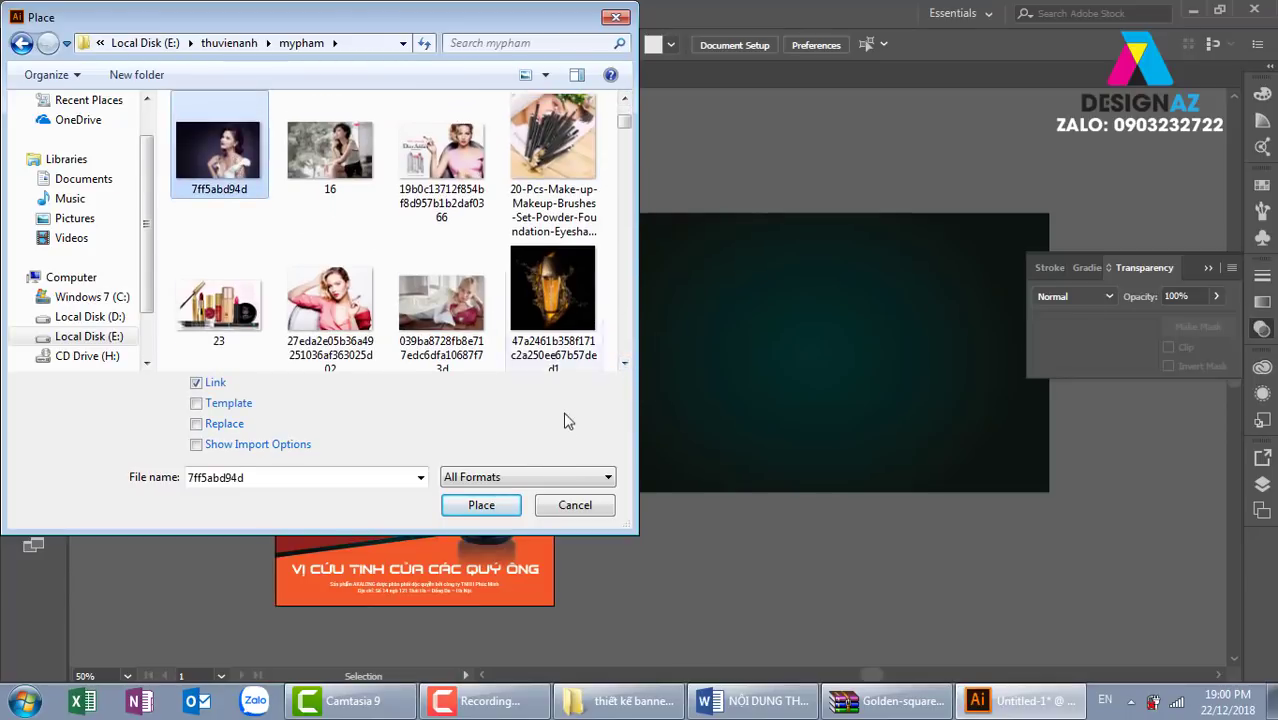
pyautogui.click(486, 507)
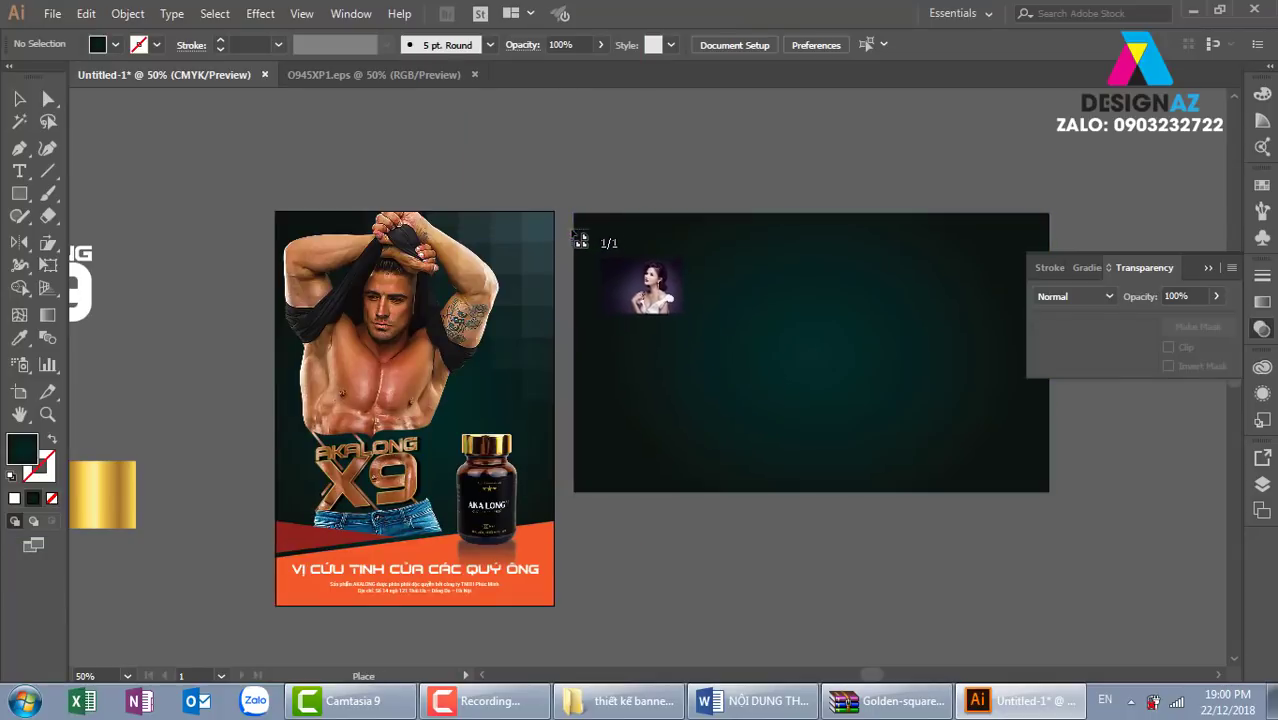
# Step: Place the woman's photo on the dark banner and shift it to the right side
pyautogui.moveTo(575, 214); pyautogui.dragTo(1005, 539)
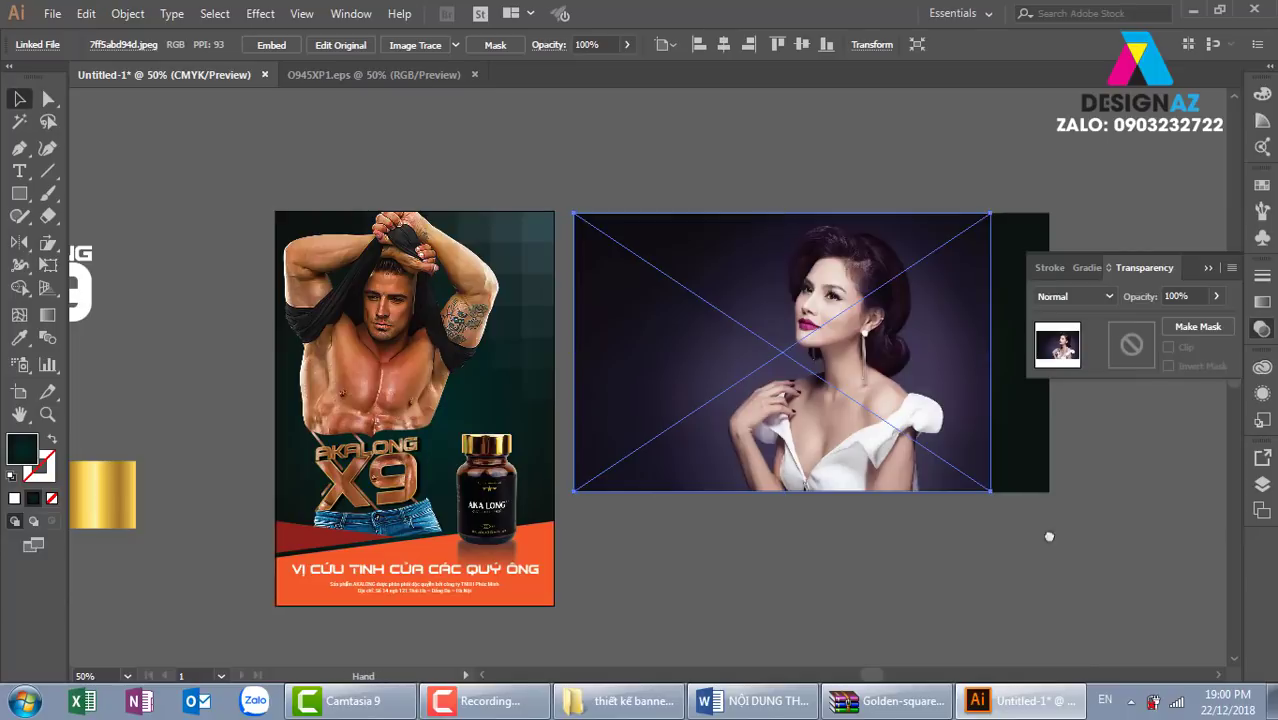
pyautogui.hscroll(3, 1046, 534)
pyautogui.moveTo(740, 388); pyautogui.dragTo(795, 389)
pyautogui.click(1012, 525)
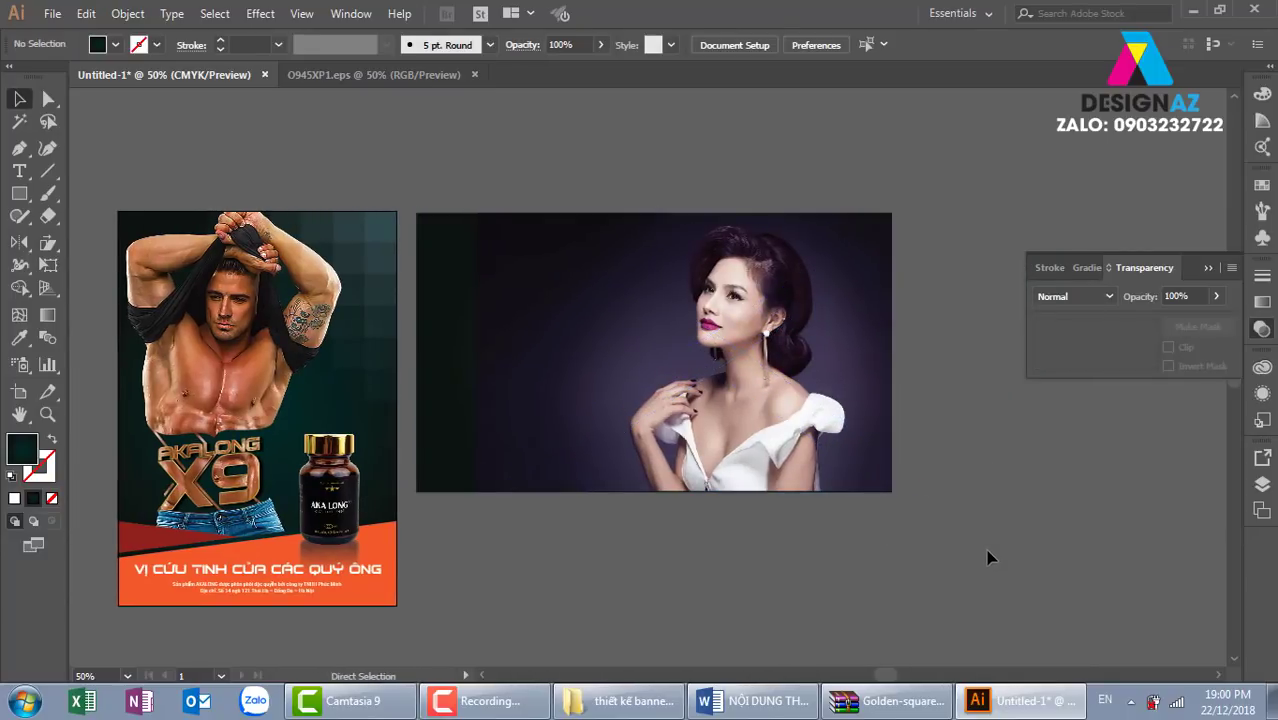
# Step: Move the square grid group over the photo, set it to Normal blending, then drag it below
pyautogui.hotkey('ctrl', '+')
pyautogui.click(292, 277)
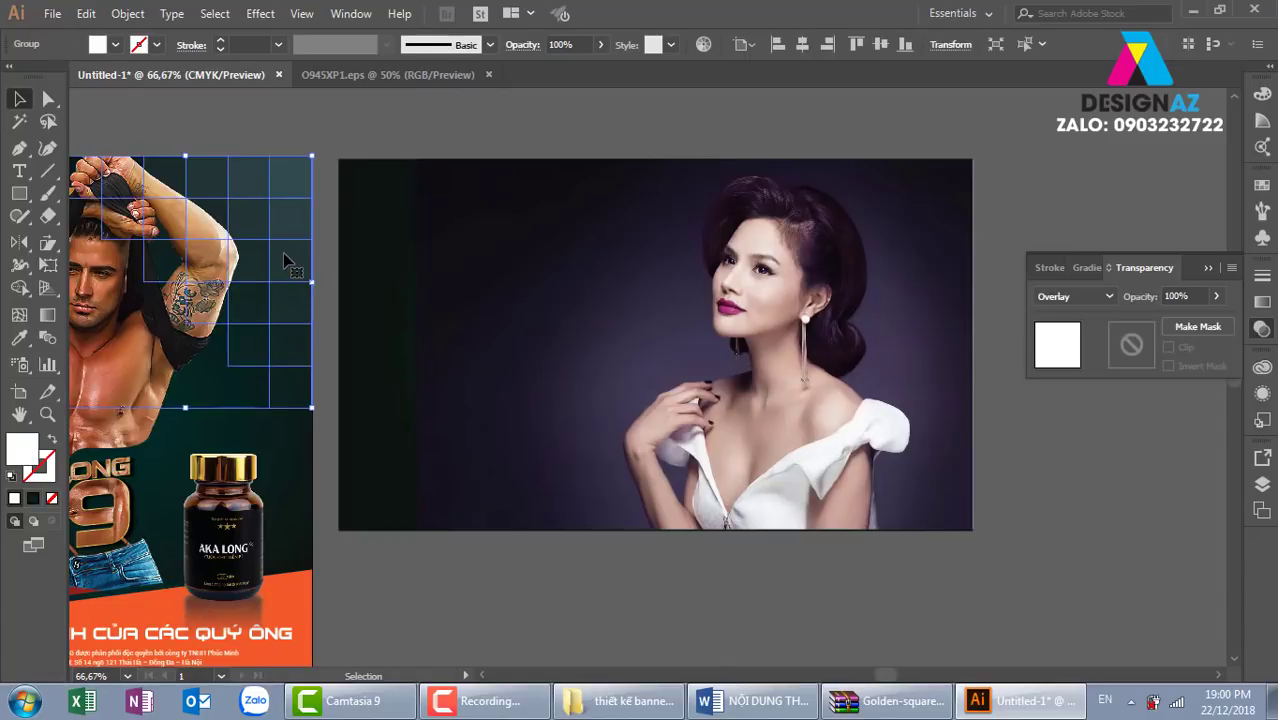
pyautogui.moveTo(296, 281); pyautogui.dragTo(736, 352)
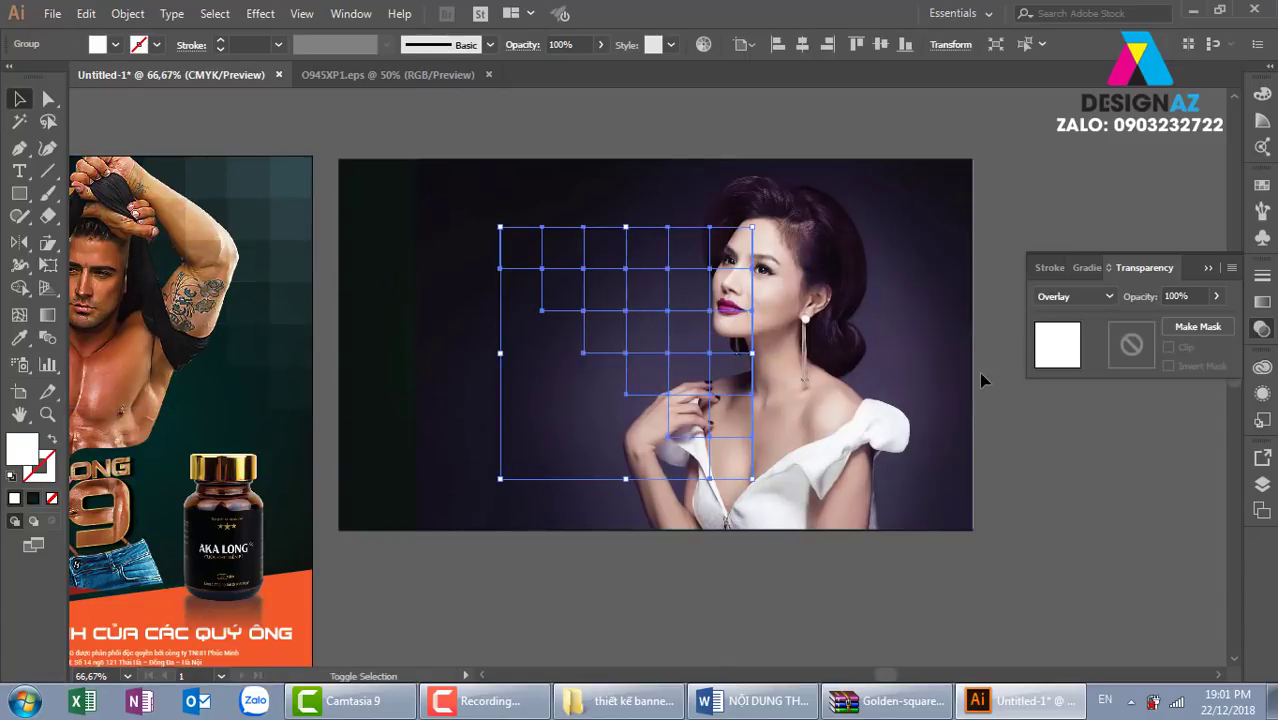
pyautogui.click(1092, 298)
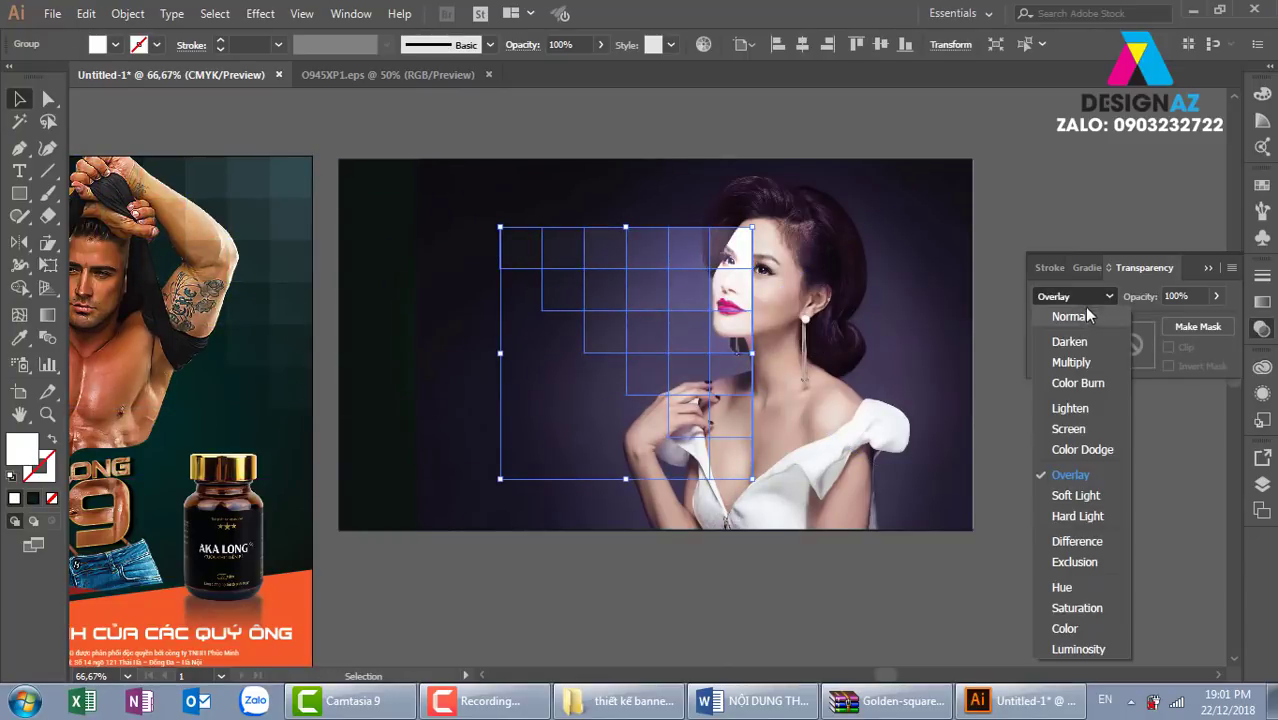
pyautogui.click(938, 386)
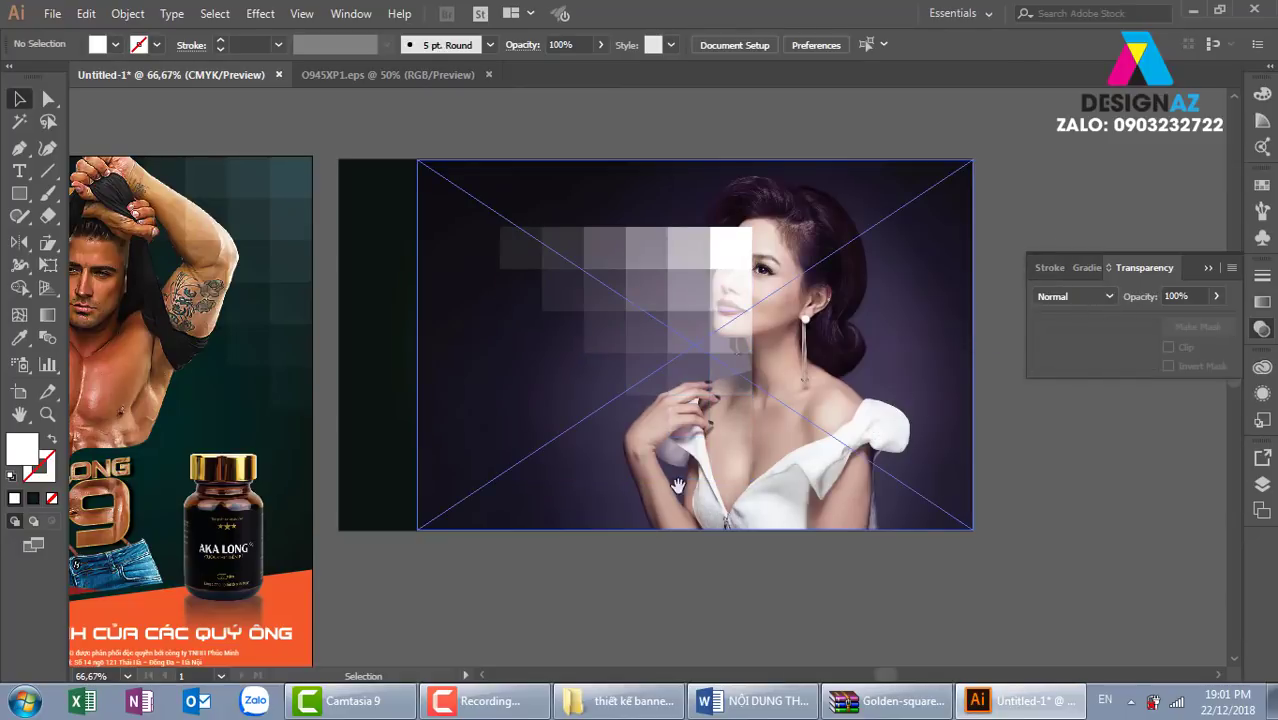
pyautogui.scroll(-5, 680, 330)
pyautogui.moveTo(682, 160); pyautogui.dragTo(688, 572)
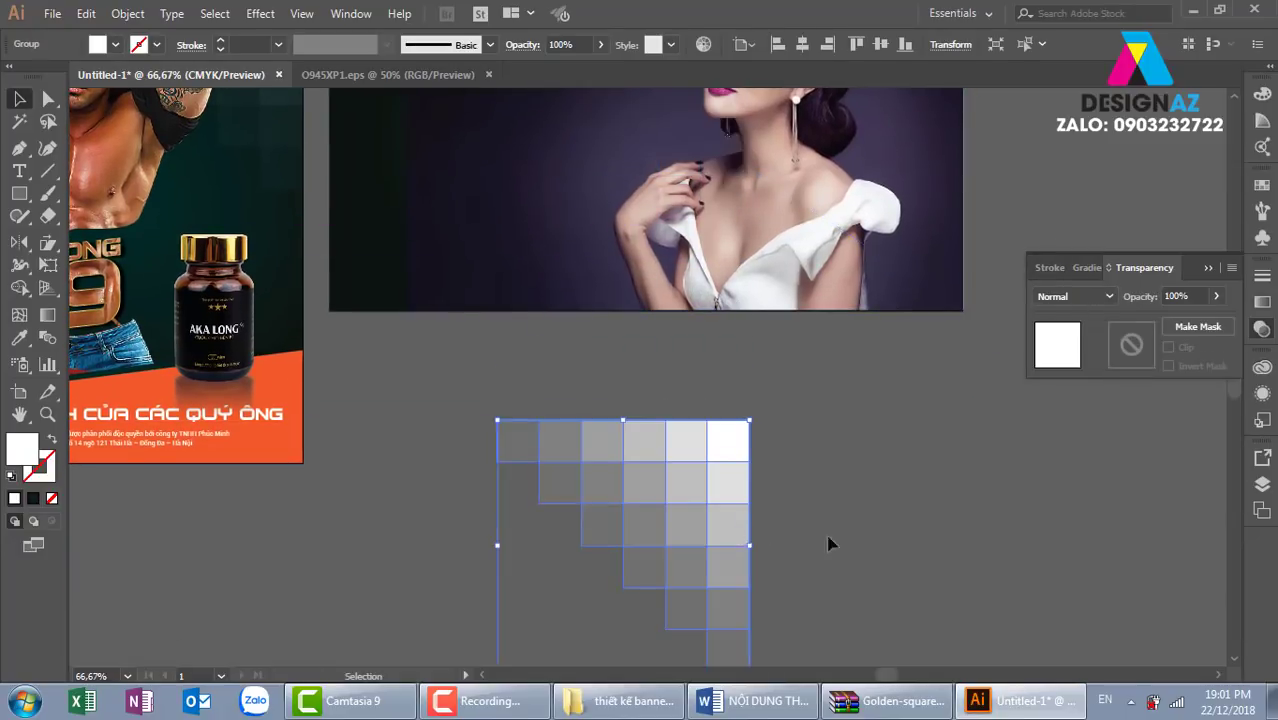
# Step: Copy the pixel grid to the right and mirror the copy horizontally
pyautogui.scroll(-2, 790, 485)
pyautogui.hscroll(2, 790, 485)
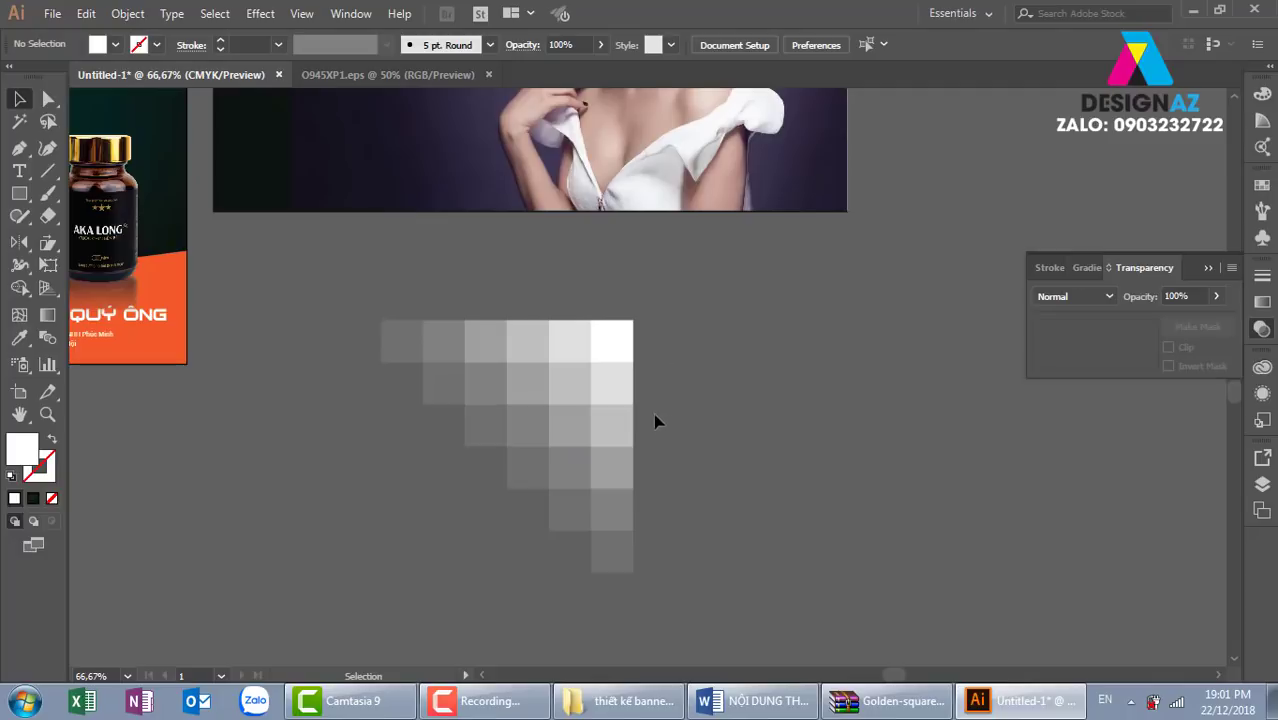
pyautogui.moveTo(560, 405)
pyautogui.mouseDown()
pyautogui.moveTo(842, 391)
pyautogui.moveTo(804, 391)
pyautogui.mouseUp()
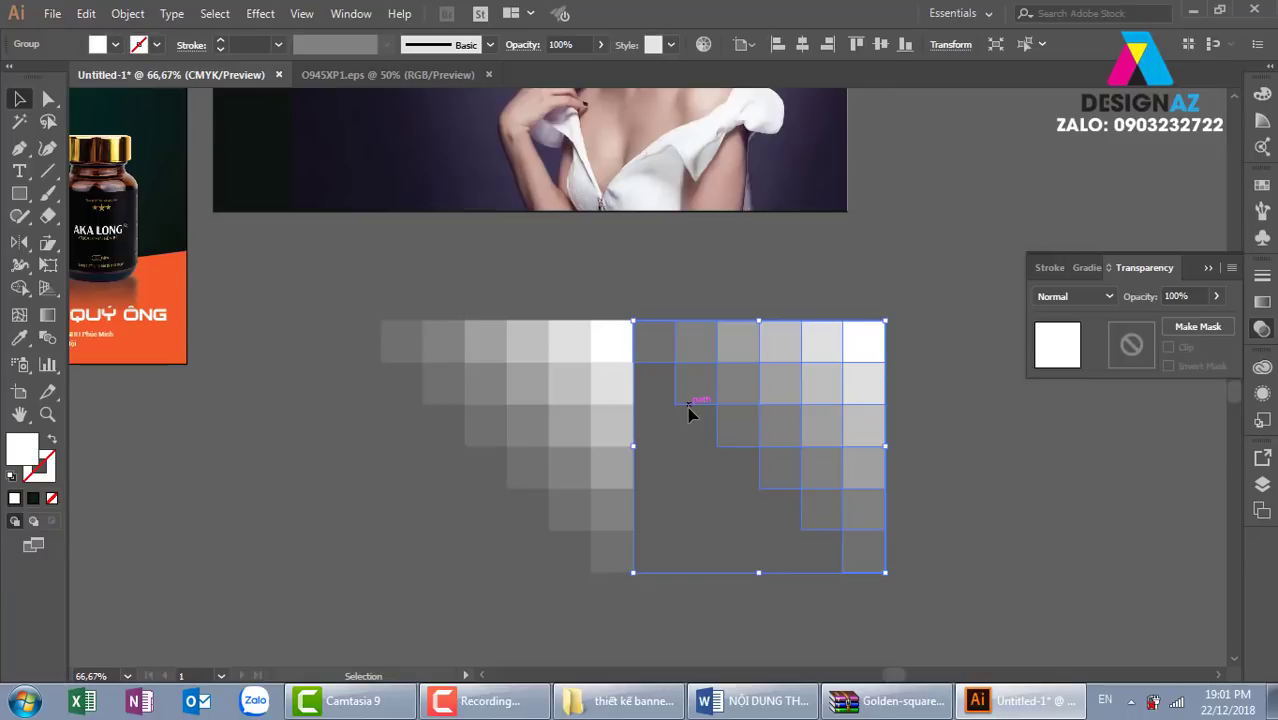
pyautogui.press('o')
pyautogui.moveTo(858, 400); pyautogui.dragTo(738, 413)
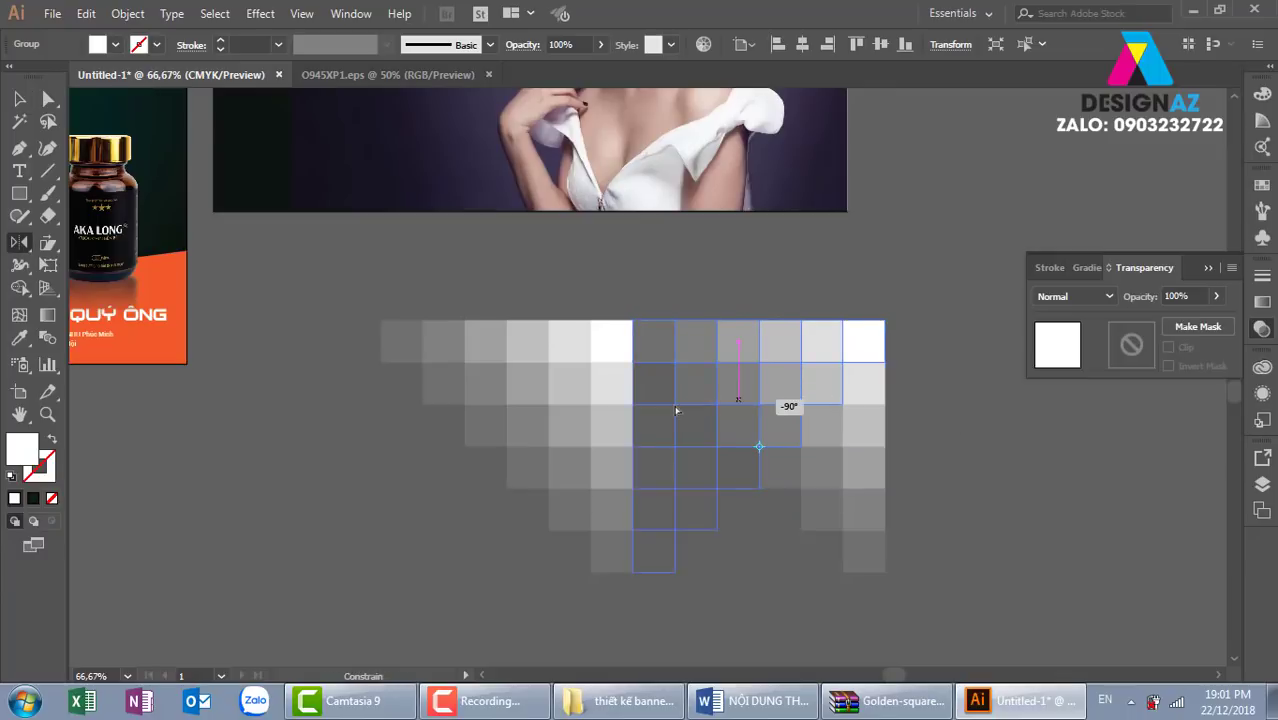
pyautogui.press('v')
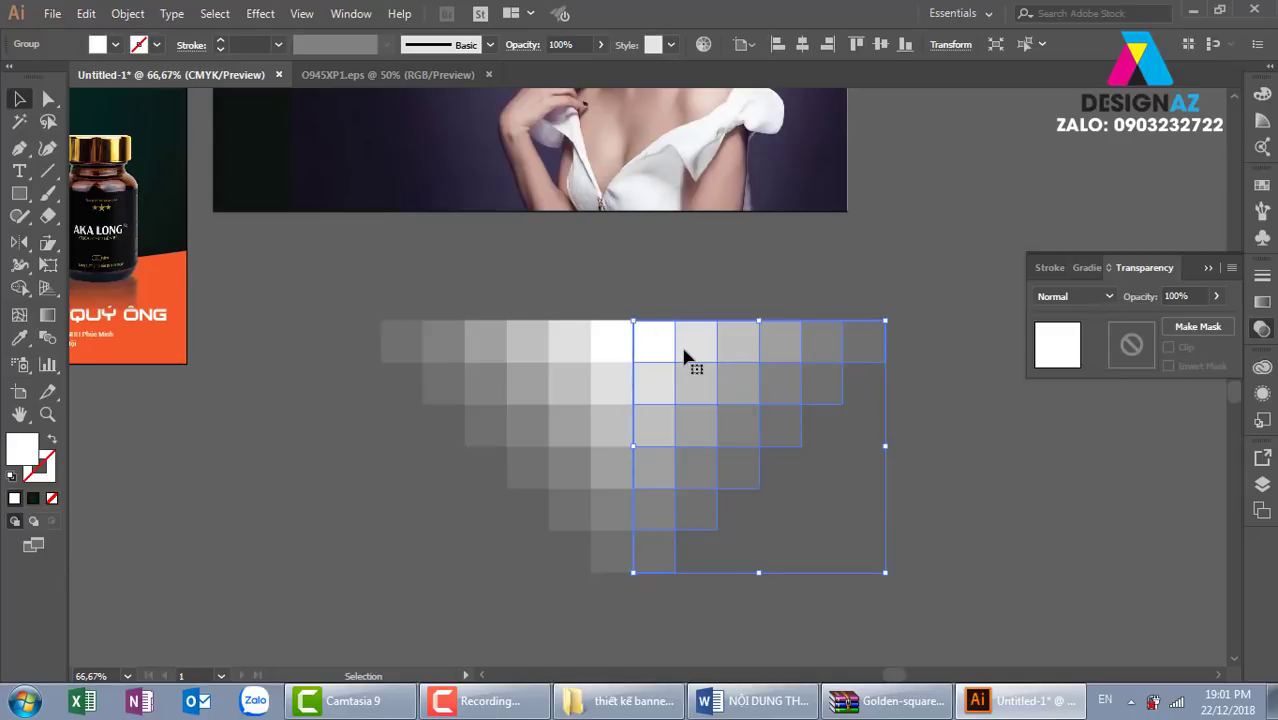
pyautogui.click(764, 314)
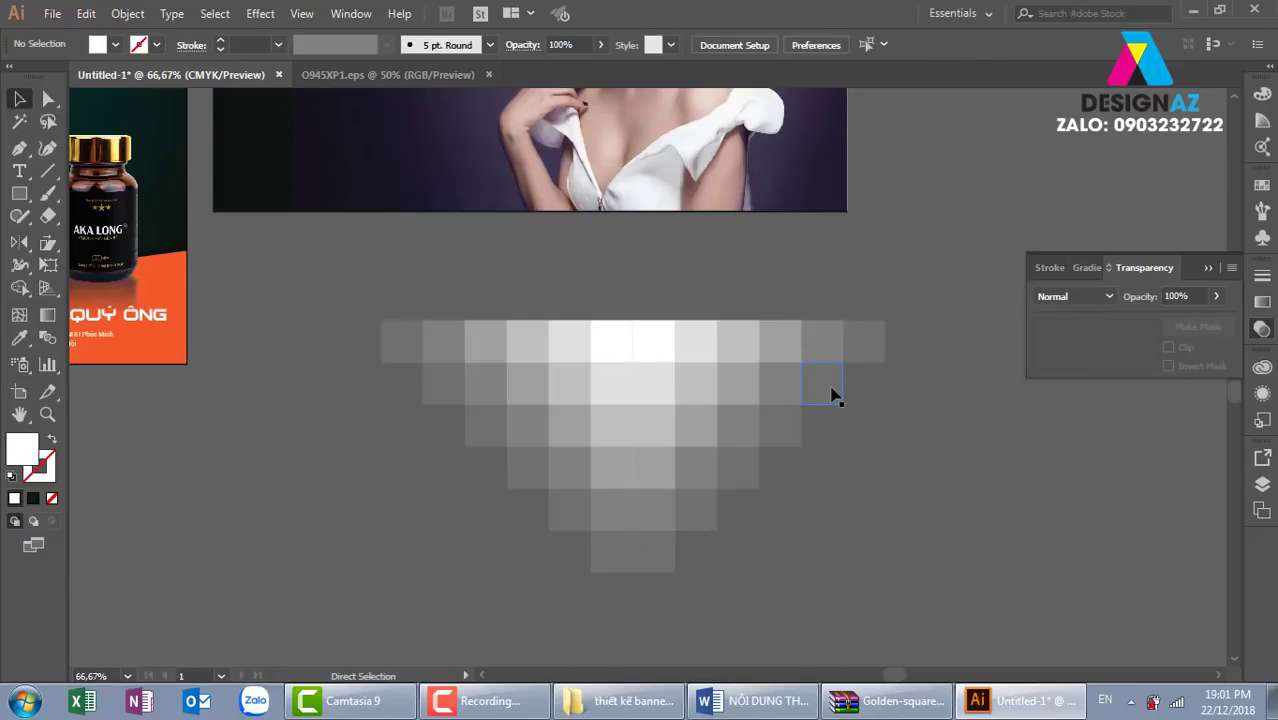
pyautogui.hotkey('ctrl', '-')
pyautogui.hotkey('ctrl', '-')
# Step: Move the grid down, duplicate it upward and reflect the copy vertically into a diamond
pyautogui.moveTo(693, 383); pyautogui.dragTo(693, 558)
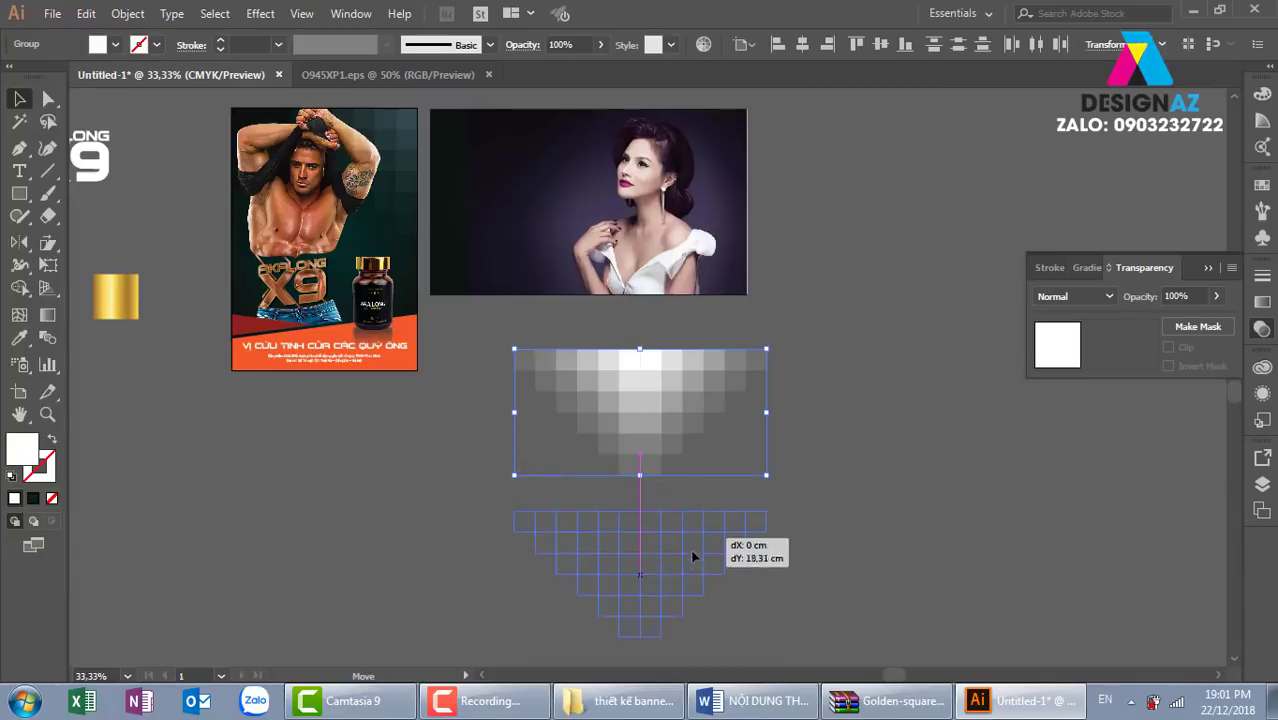
pyautogui.moveTo(656, 606); pyautogui.dragTo(656, 481)
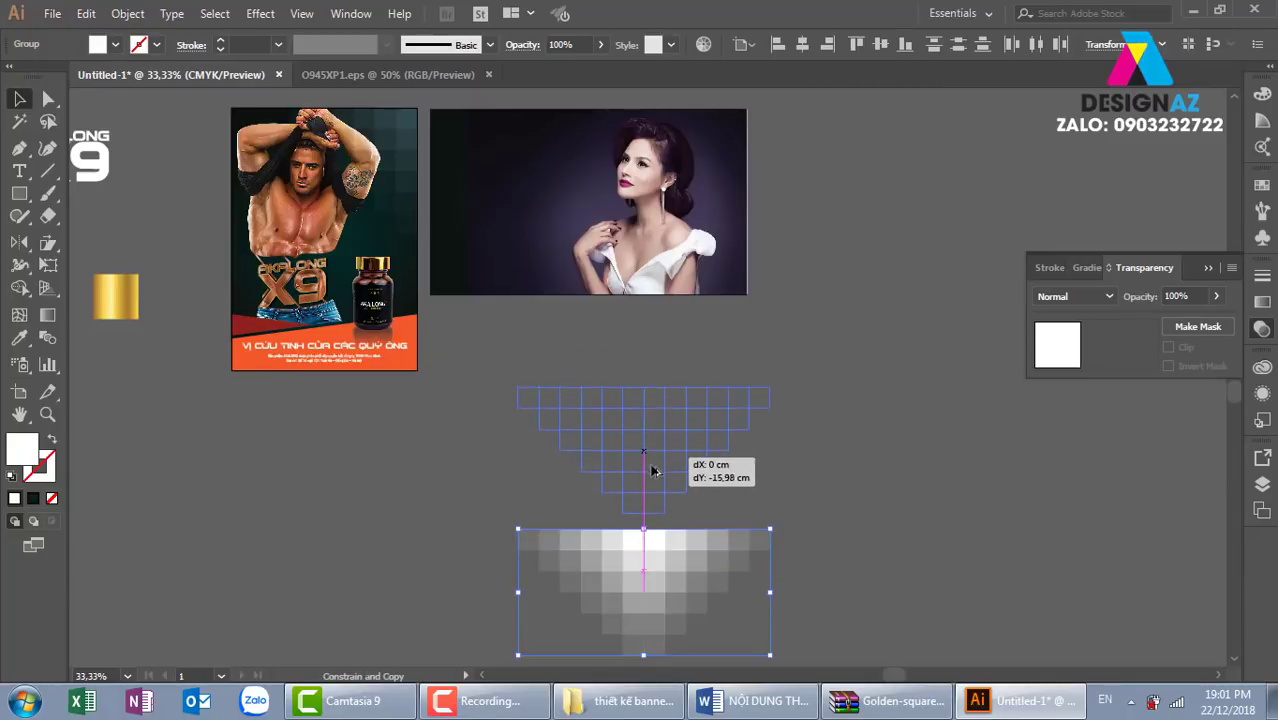
pyautogui.press('o')
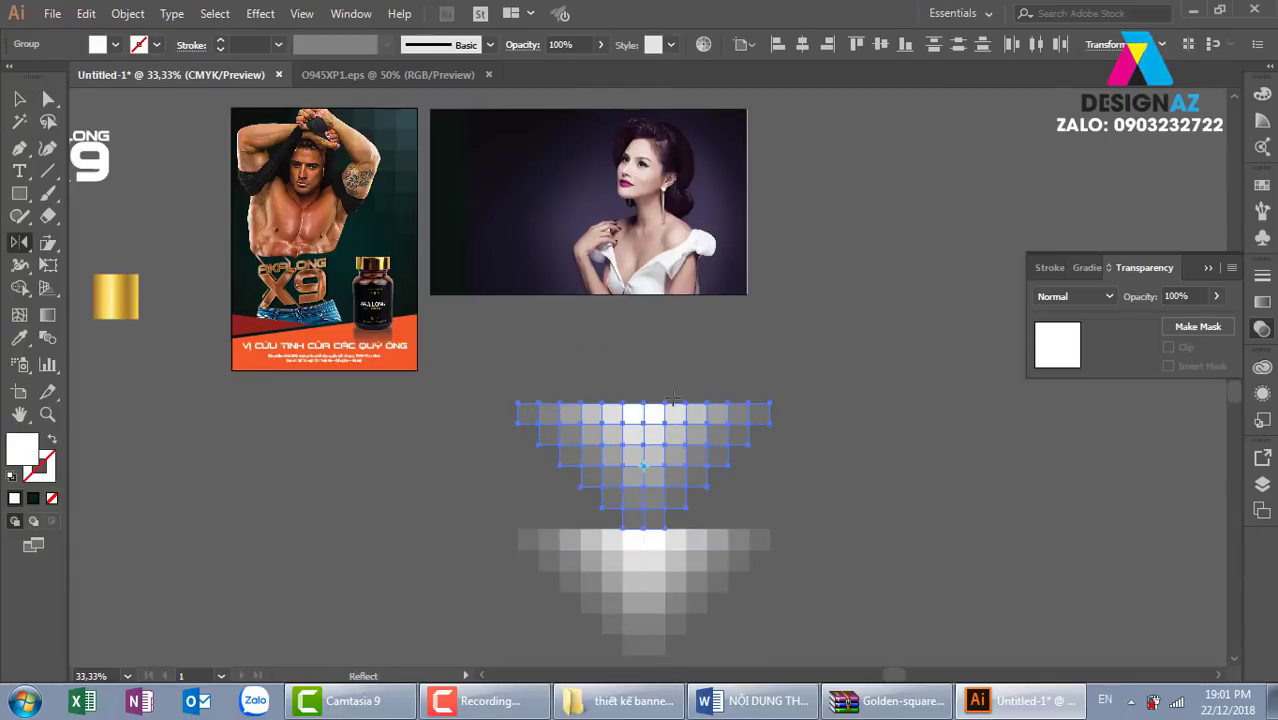
pyautogui.moveTo(664, 409); pyautogui.dragTo(760, 465)
pyautogui.click(19, 99)
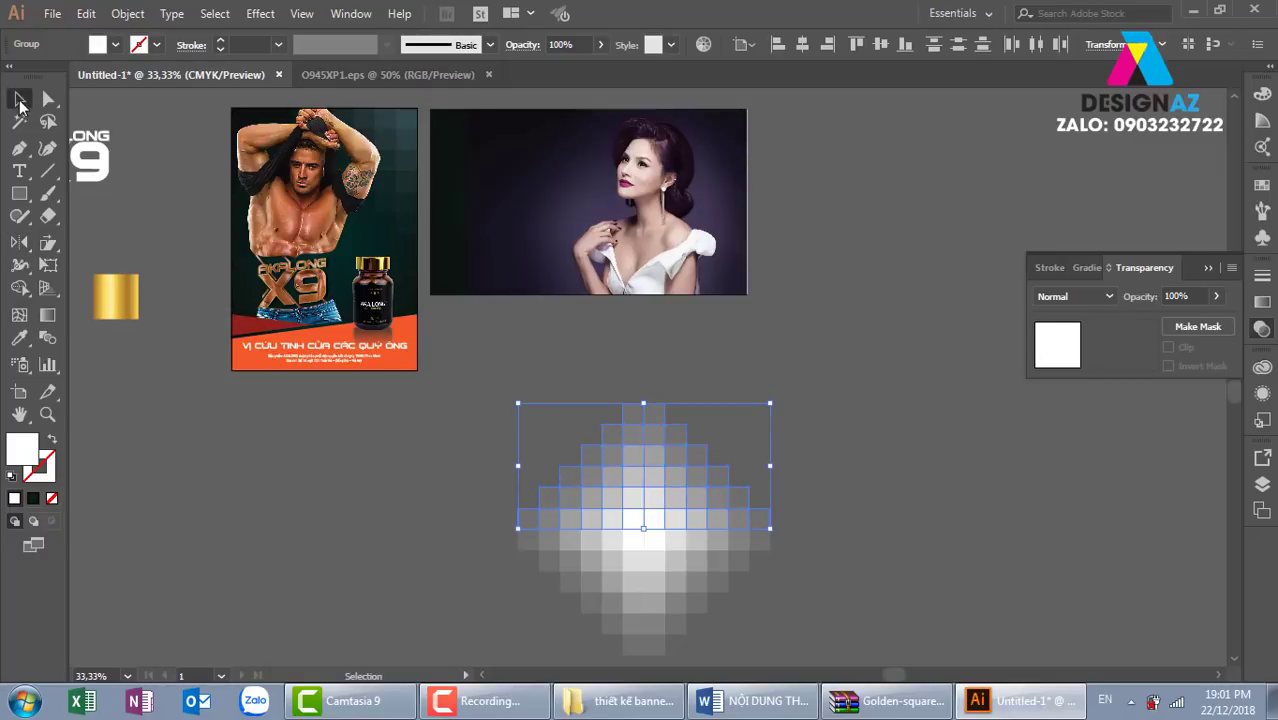
pyautogui.click(843, 436)
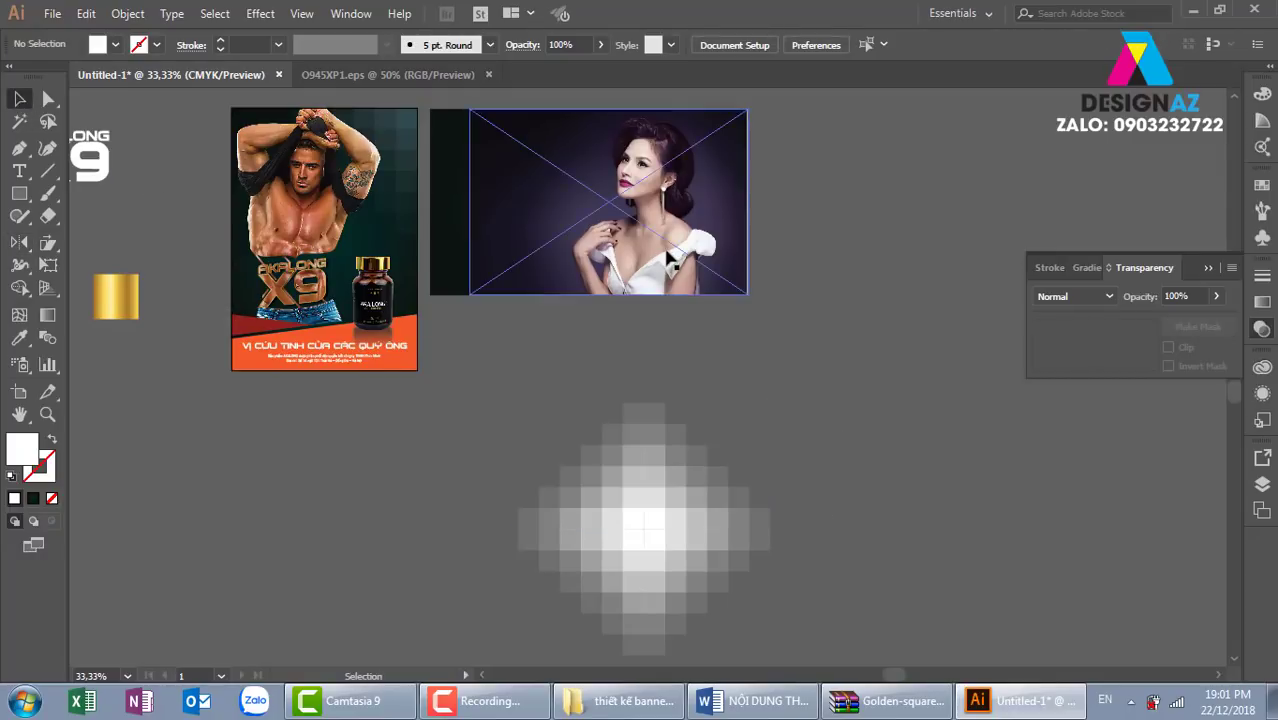
pyautogui.click(569, 608)
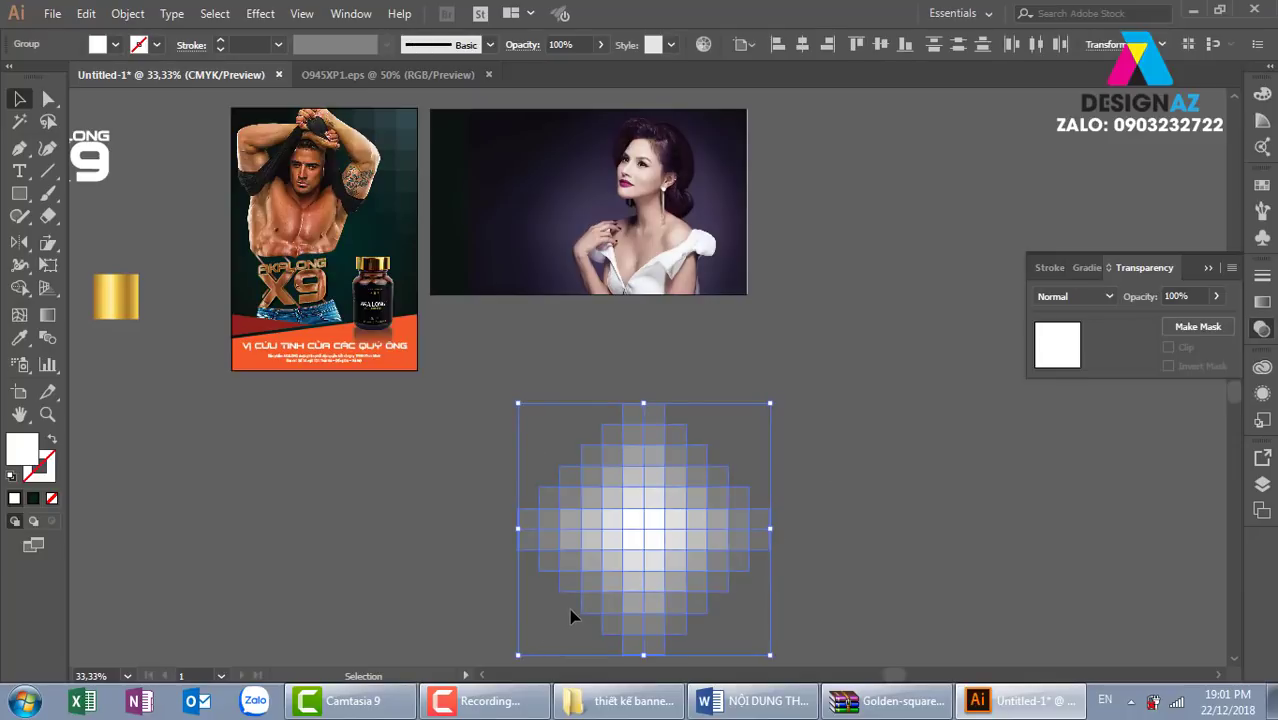
pyautogui.press('a')
pyautogui.press('v')
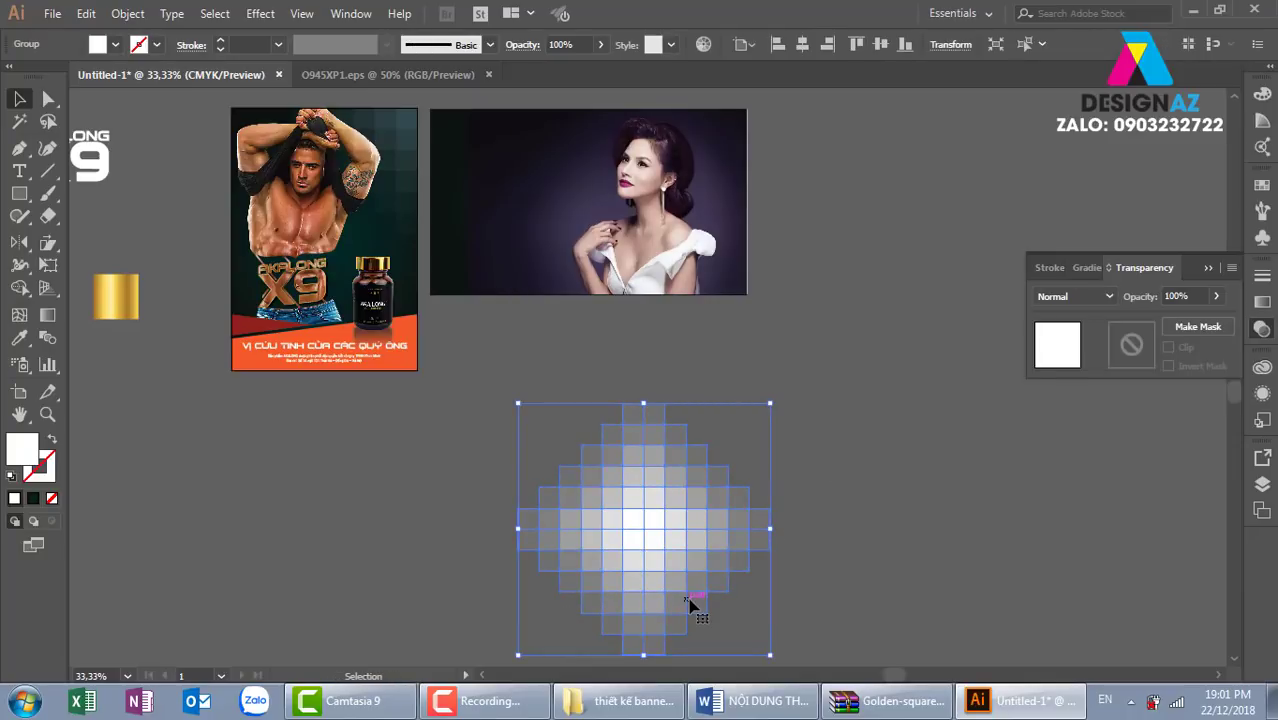
pyautogui.scroll(1, 700, 560)
# Step: Move the diamond grid onto the woman photo, shrink it, and nudge it over her face
pyautogui.scroll(3, 690, 610)
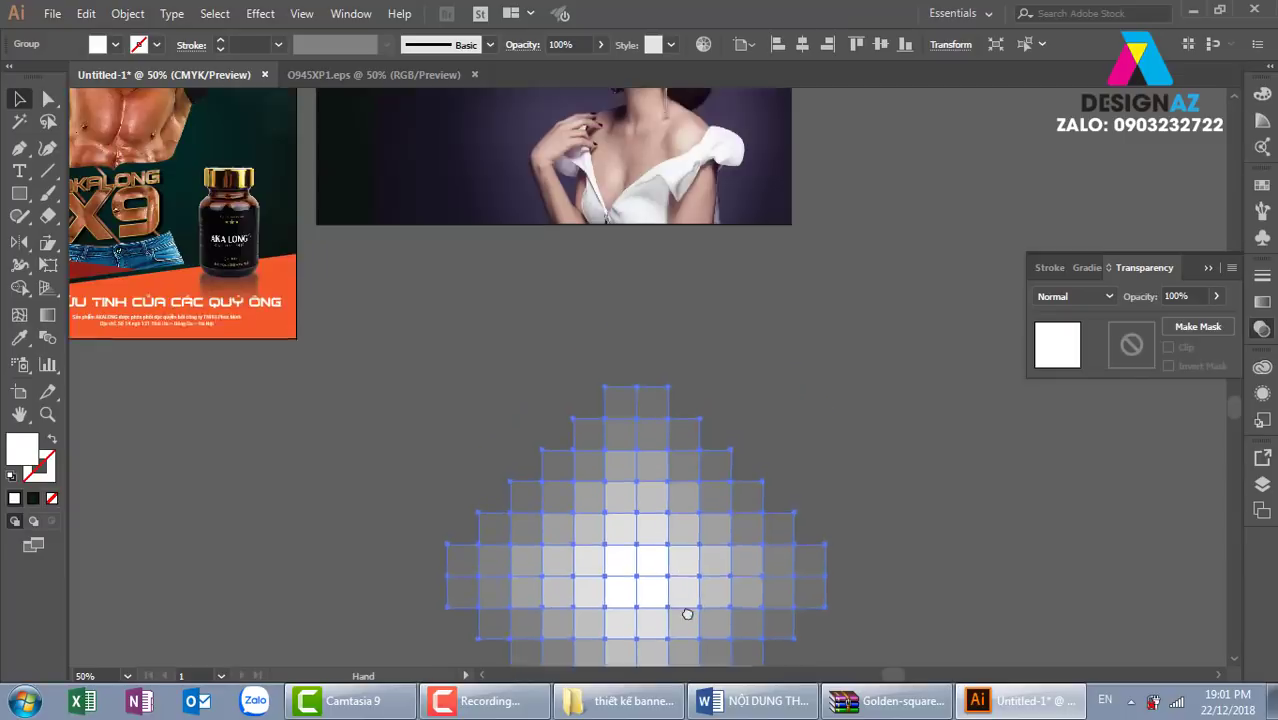
pyautogui.scroll(1, 687, 630)
pyautogui.moveTo(687, 638); pyautogui.dragTo(665, 305)
pyautogui.scroll(3, 667, 325)
pyautogui.moveTo(829, 178); pyautogui.dragTo(782, 220)
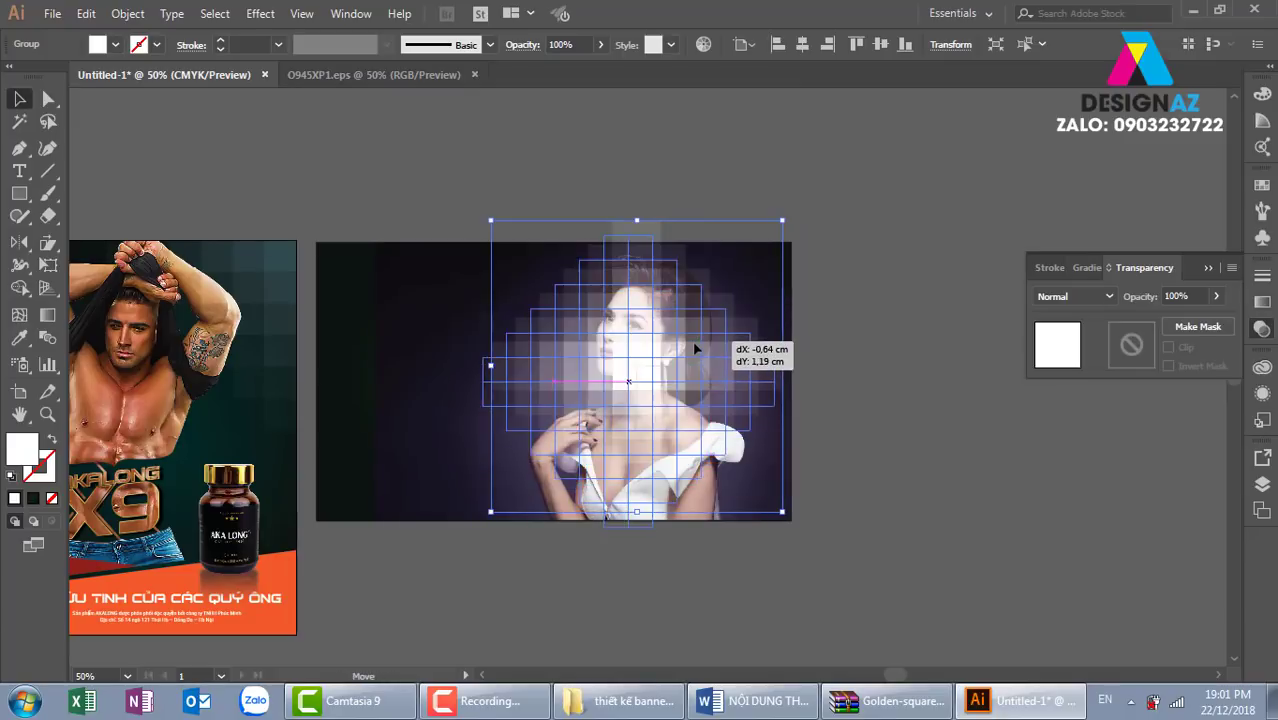
pyautogui.moveTo(697, 347); pyautogui.dragTo(689, 363)
pyautogui.click(873, 521)
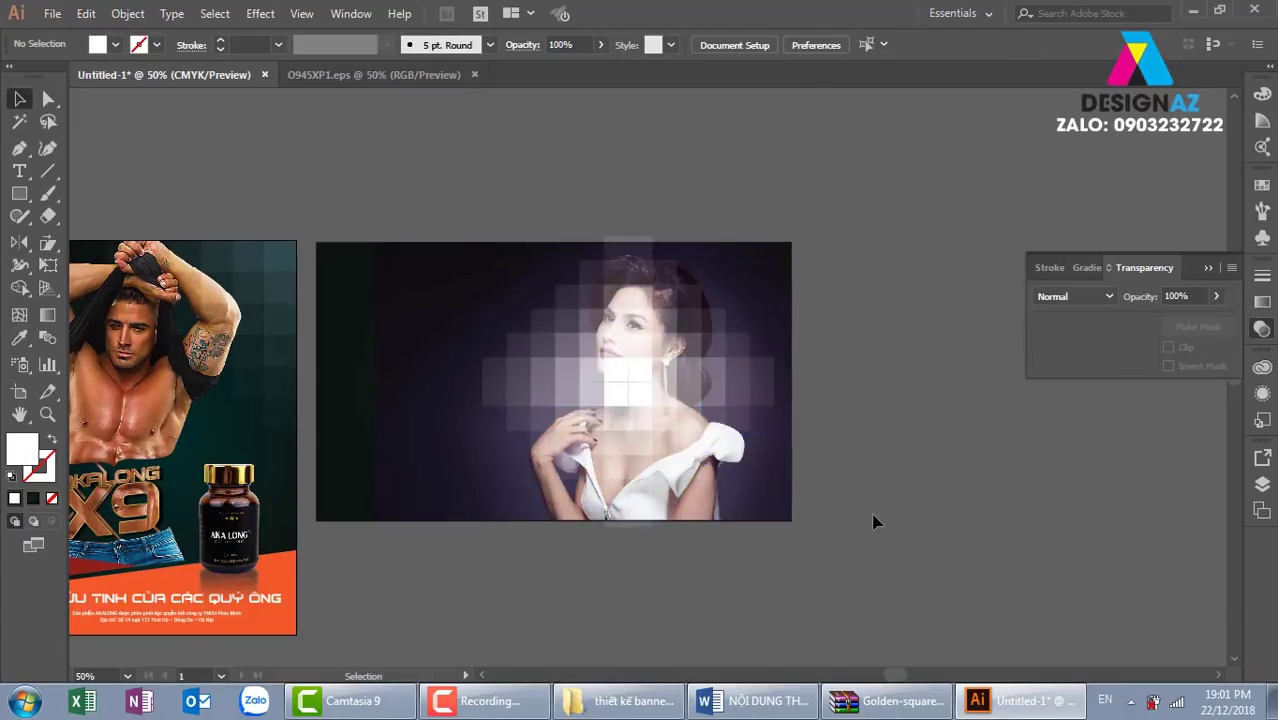
pyautogui.click(716, 402)
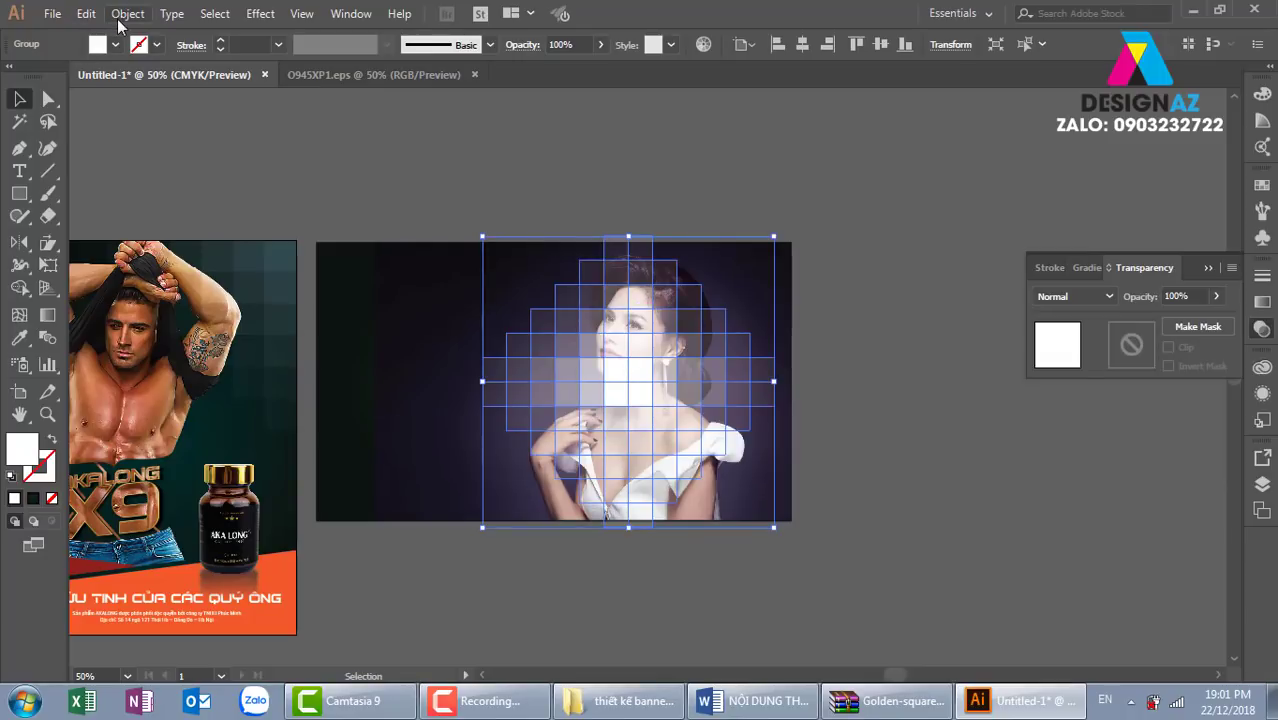
# Step: Cut the pixel grid to the clipboard and add an empty opacity mask to the woman photo
pyautogui.click(86, 13)
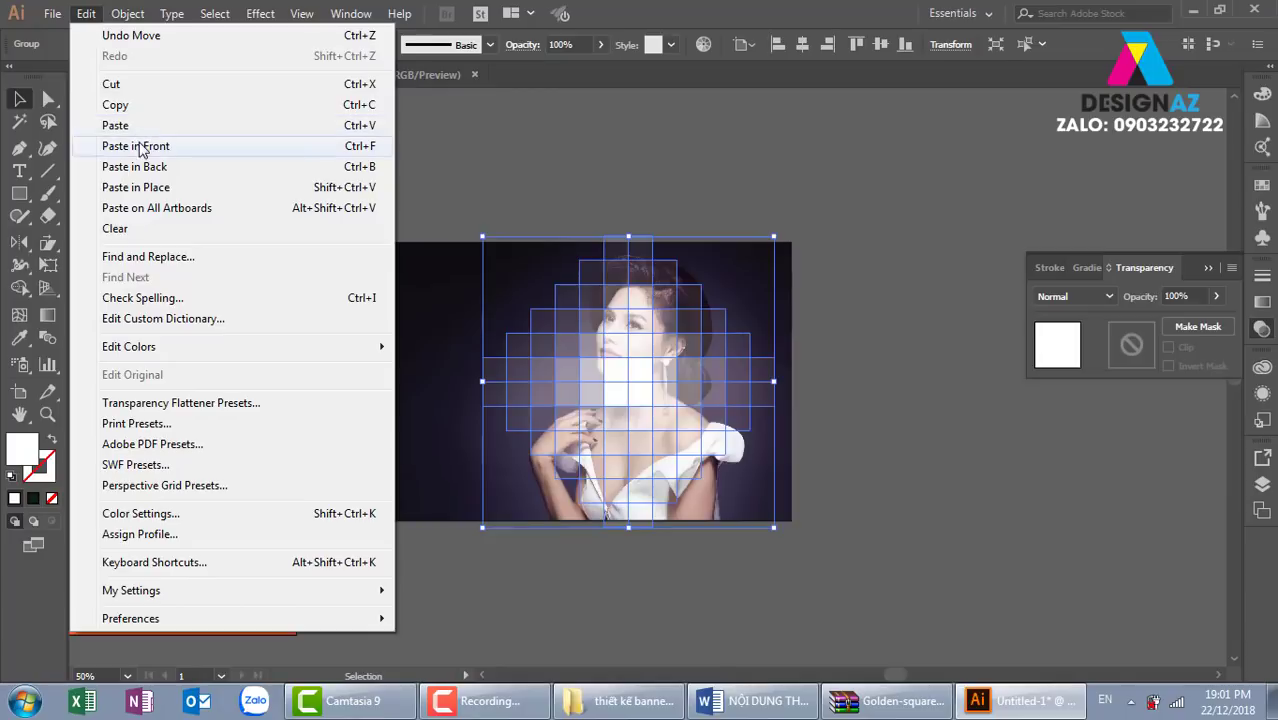
pyautogui.click(150, 90)
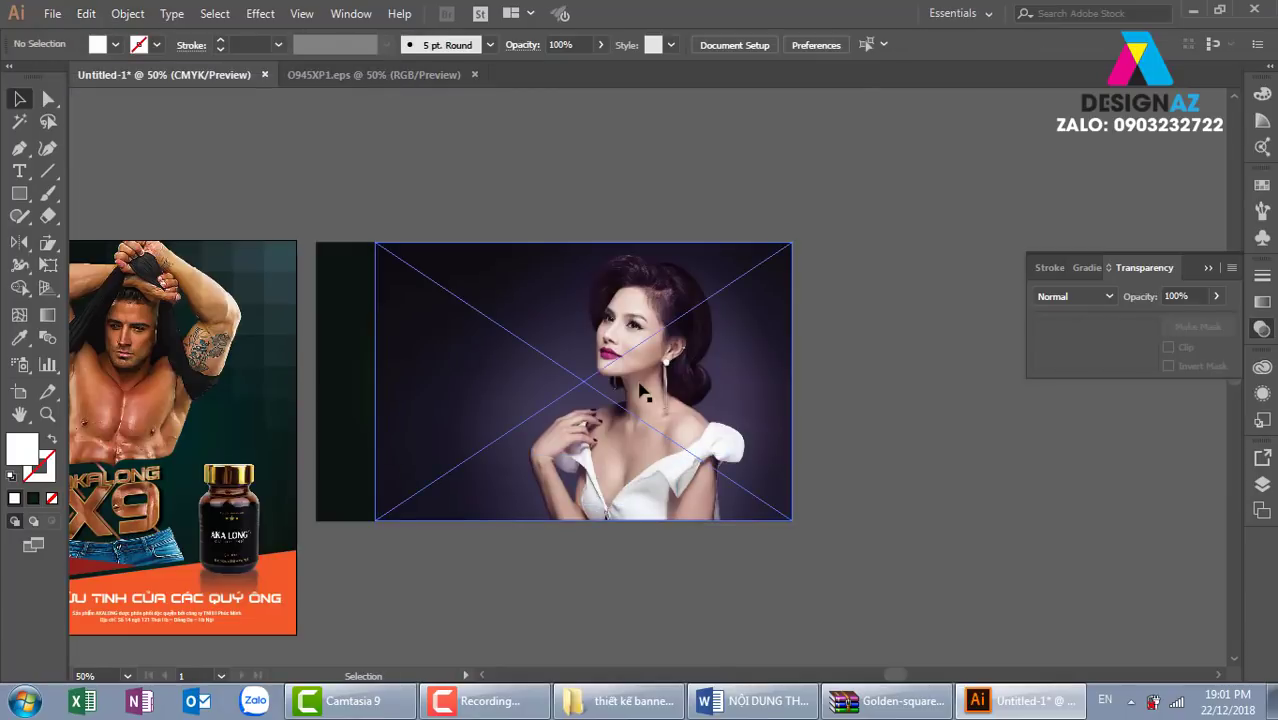
pyautogui.click(676, 396)
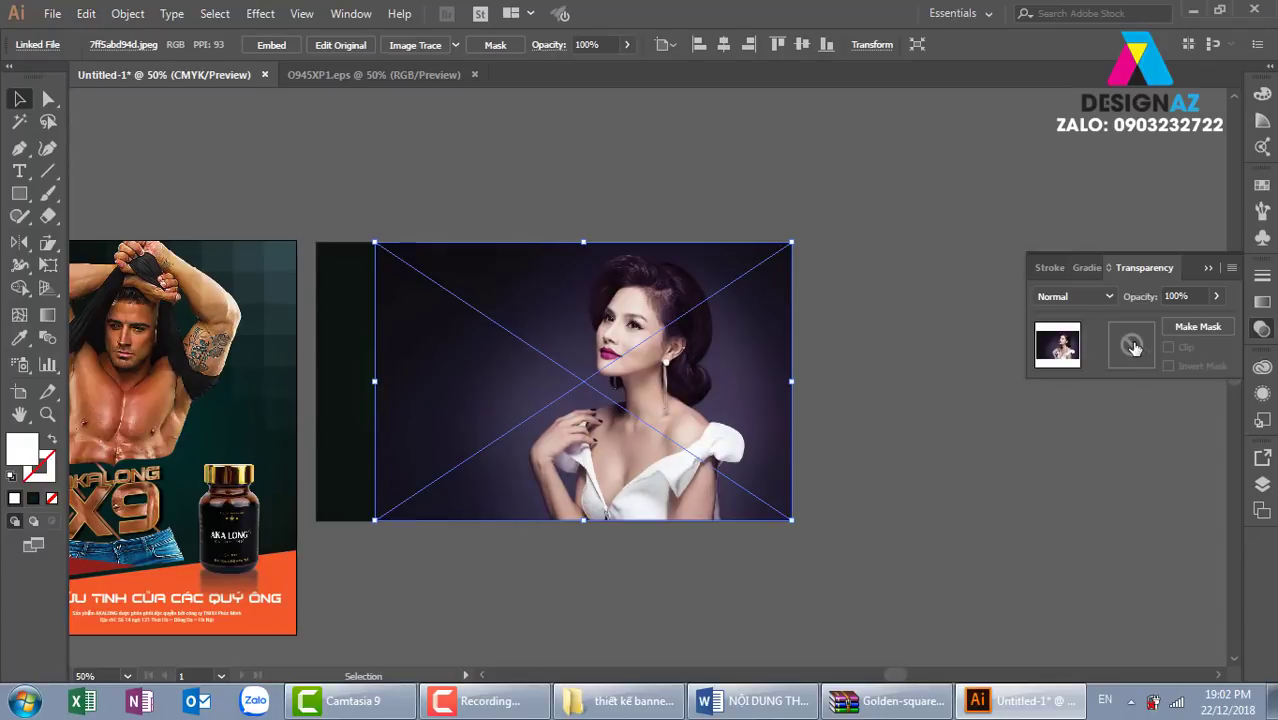
pyautogui.click(1197, 327)
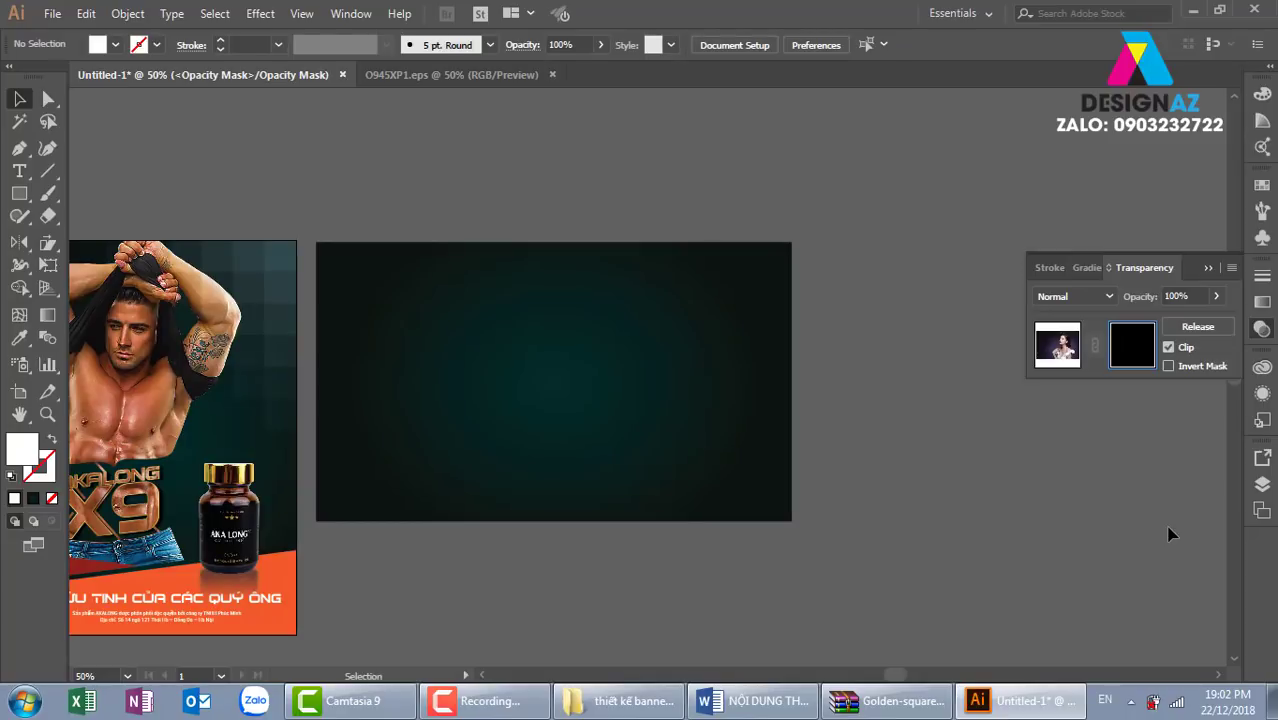
# Step: Paste the grid in place inside the mask with Ctrl+F and zoom in on the banner
pyautogui.press('ctrl')
pyautogui.hotkey('ctrl', 'f')
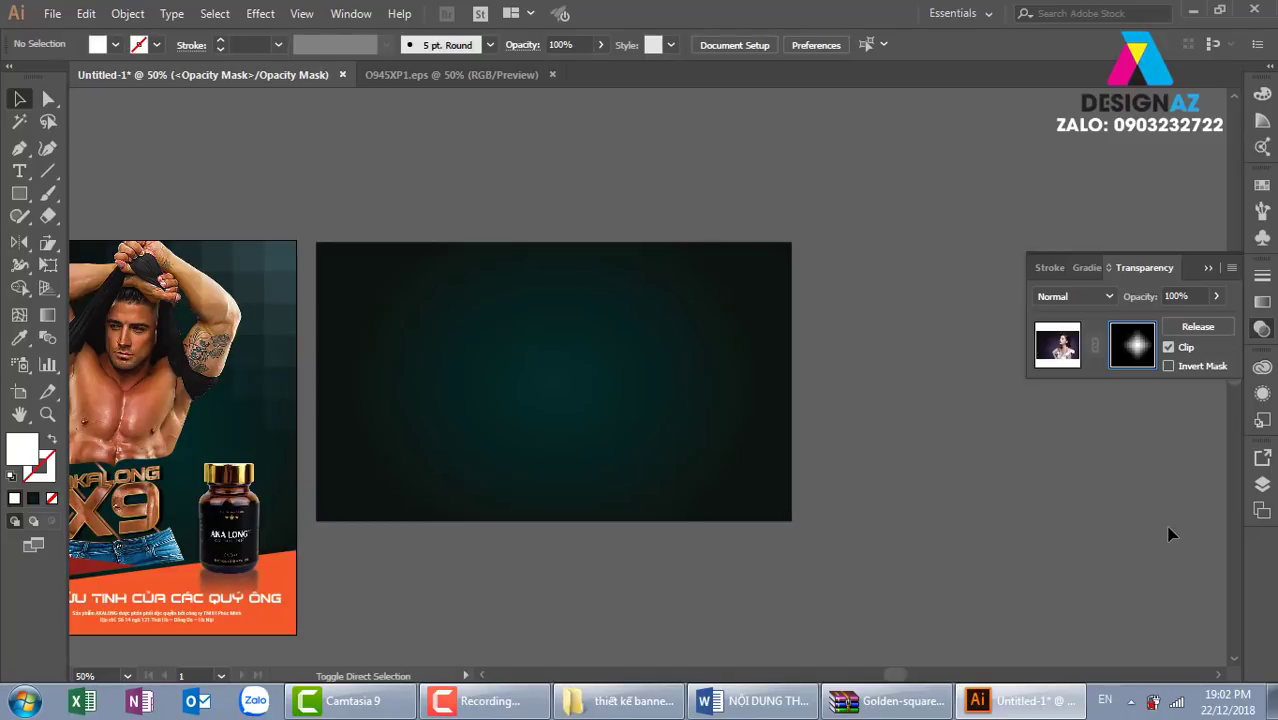
pyautogui.click(1061, 588)
pyautogui.moveTo(782, 506); pyautogui.dragTo(818, 512)
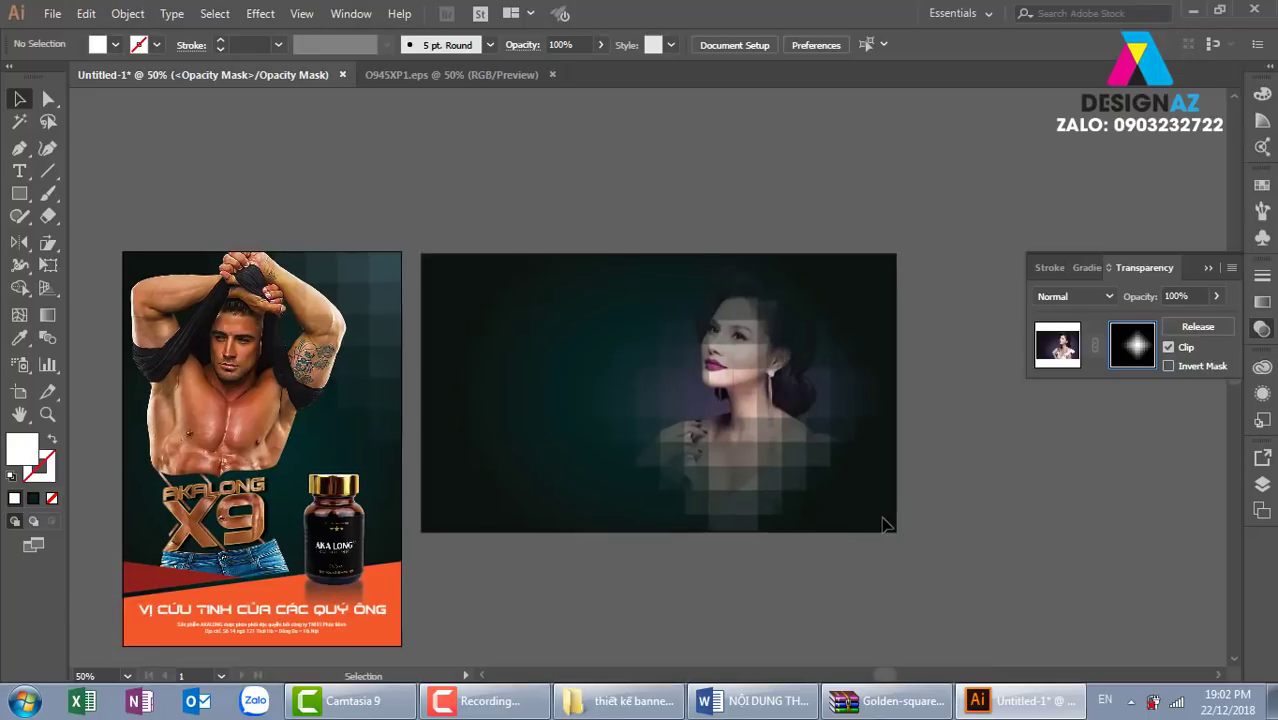
pyautogui.press('z')
pyautogui.moveTo(456, 214); pyautogui.dragTo(1038, 616)
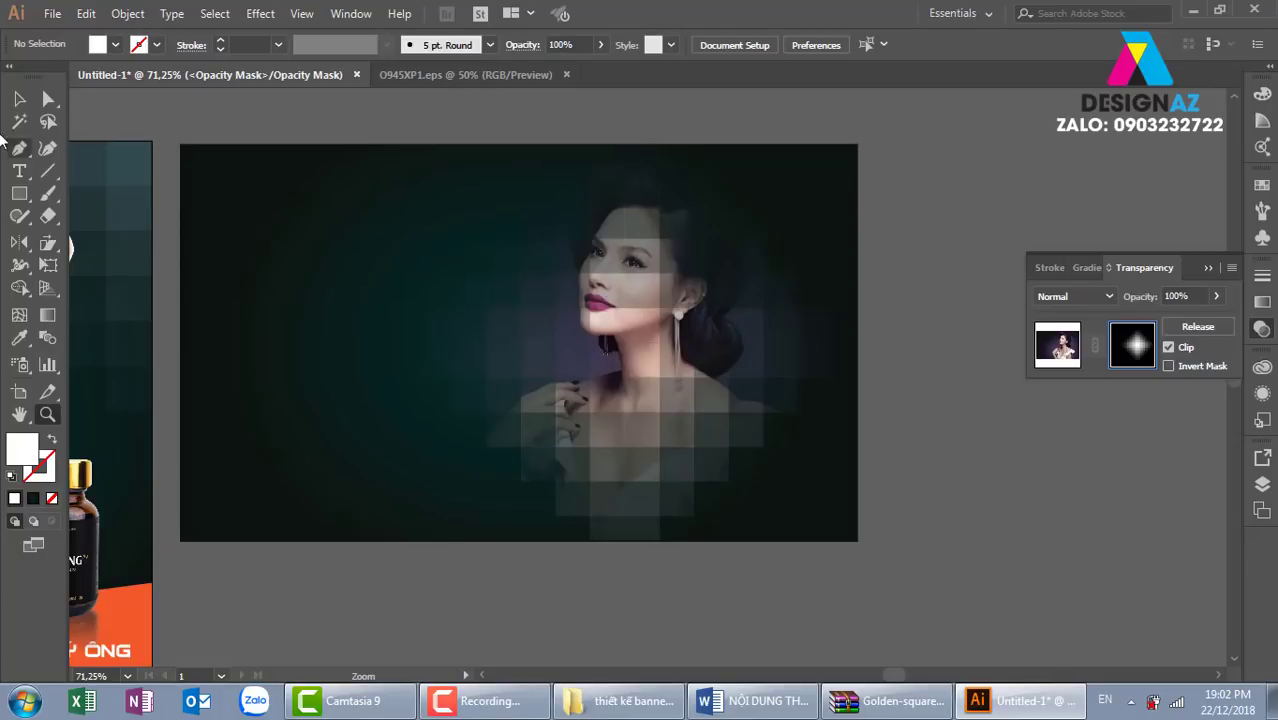
pyautogui.press('v')
# Step: Shrink the mask grid and shift it over the woman's face
pyautogui.click(630, 393)
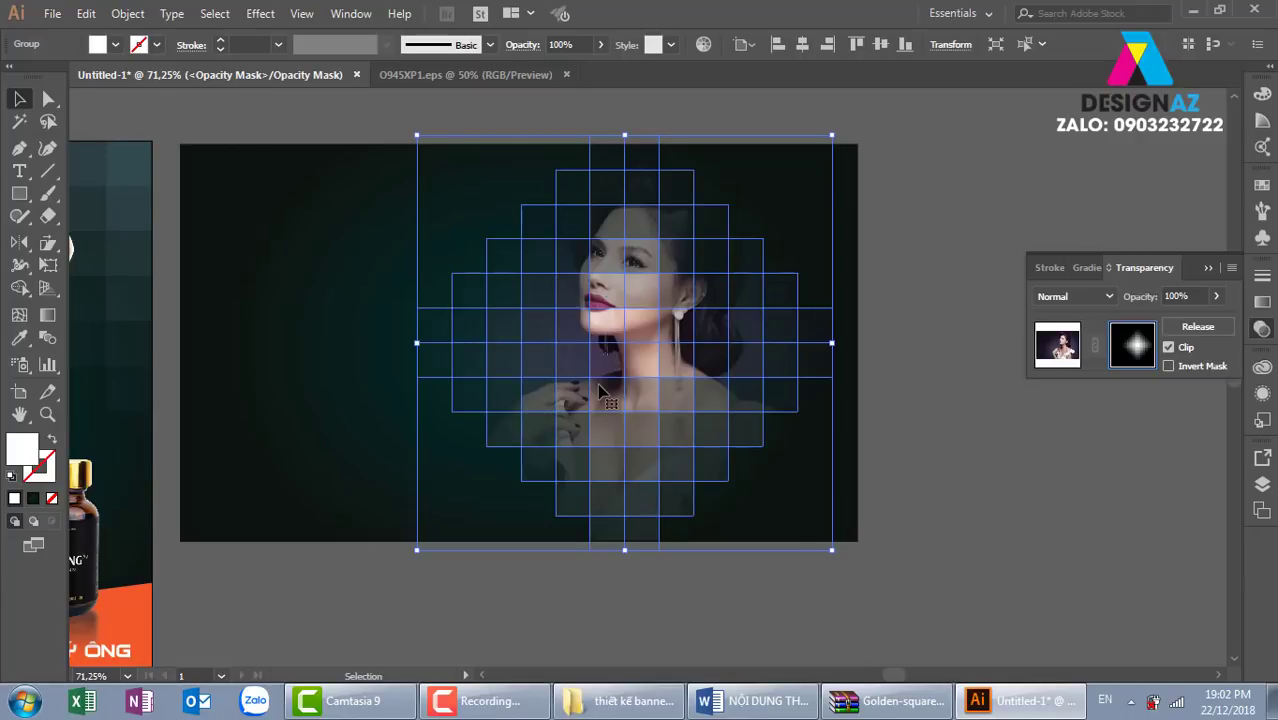
pyautogui.press('a')
pyautogui.press('v')
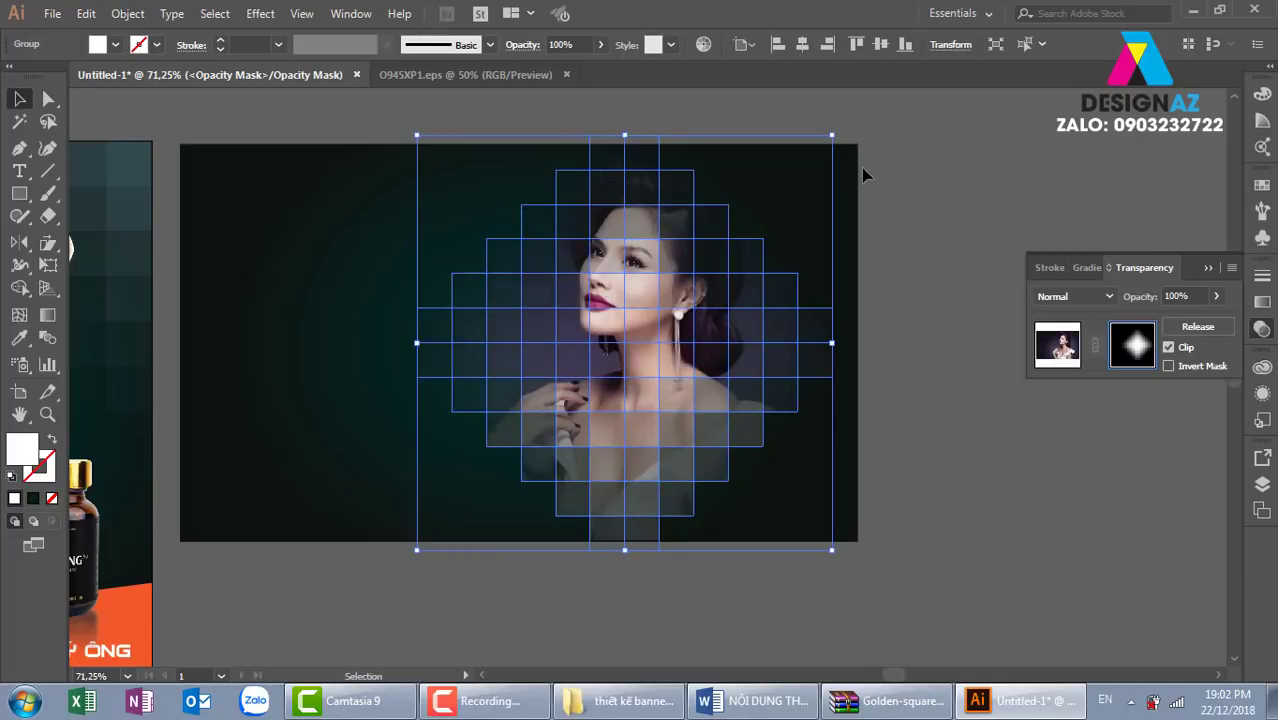
pyautogui.moveTo(820, 140); pyautogui.dragTo(770, 214)
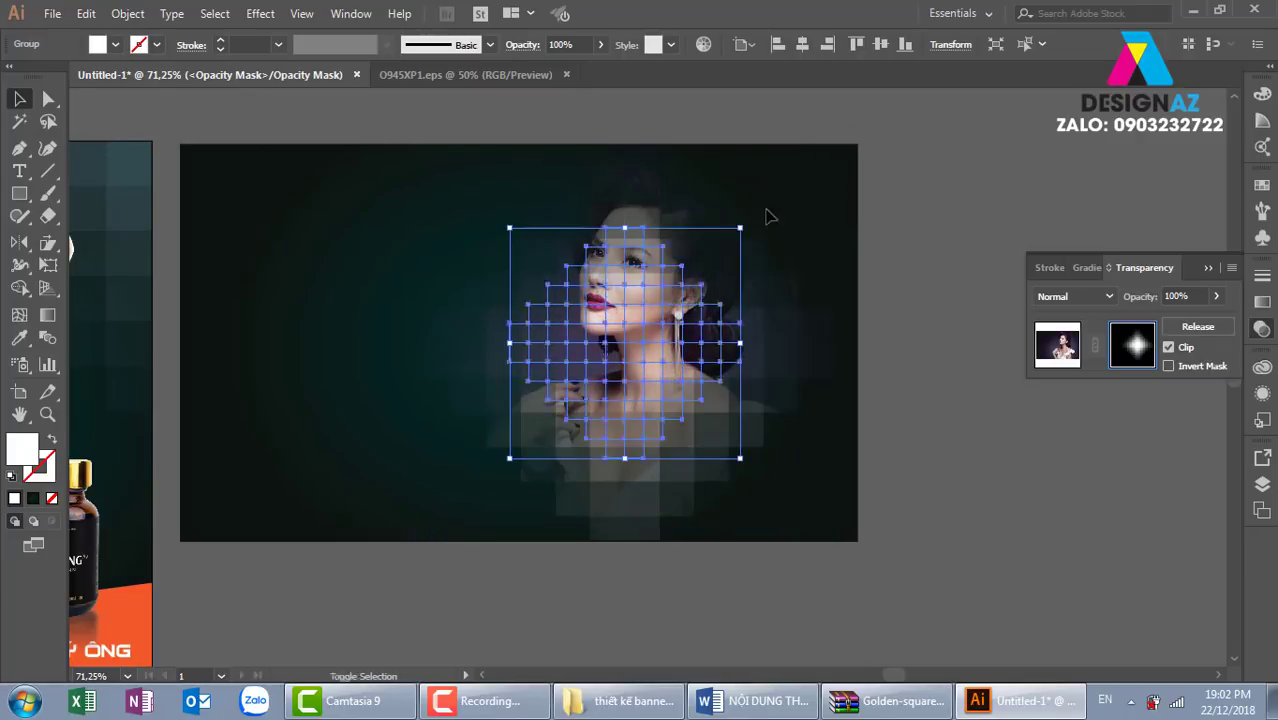
pyautogui.click(1000, 575)
pyautogui.moveTo(642, 354); pyautogui.dragTo(685, 385)
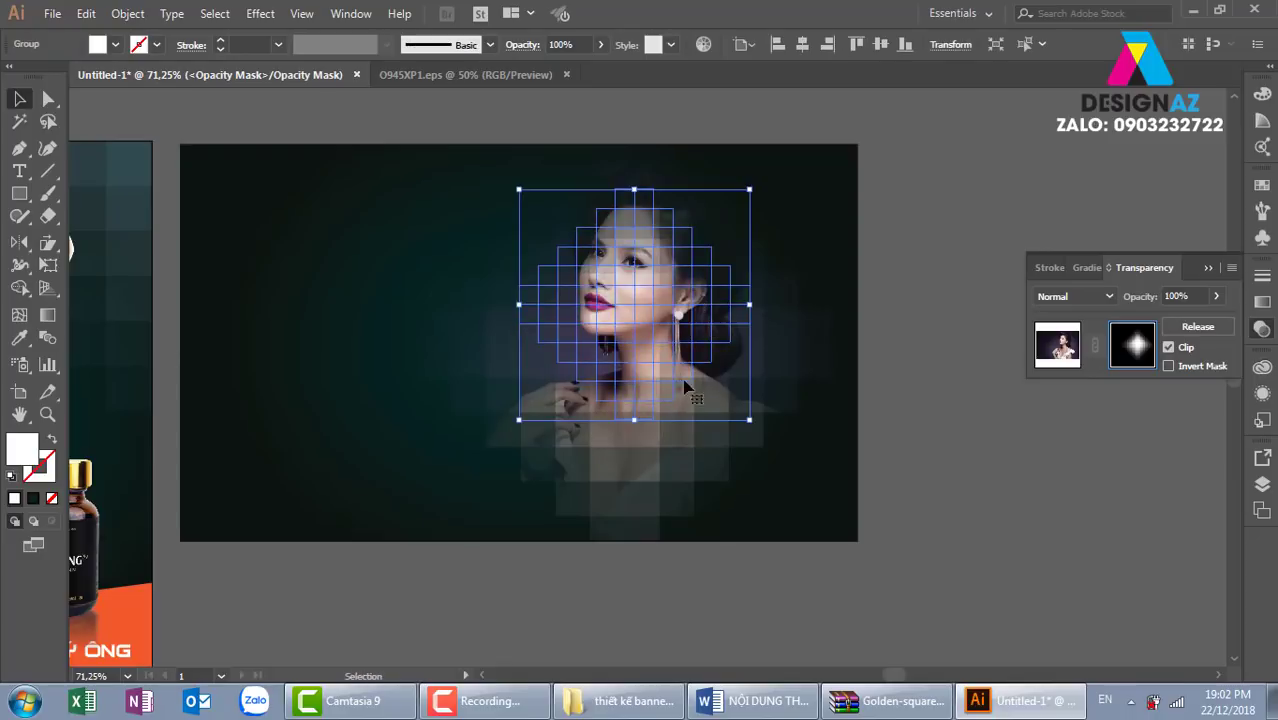
pyautogui.click(993, 513)
# Step: Zoom to 100%, centre the face, and select the large mask grid
pyautogui.press('space')
pyautogui.moveTo(937, 559); pyautogui.dragTo(1023, 559)
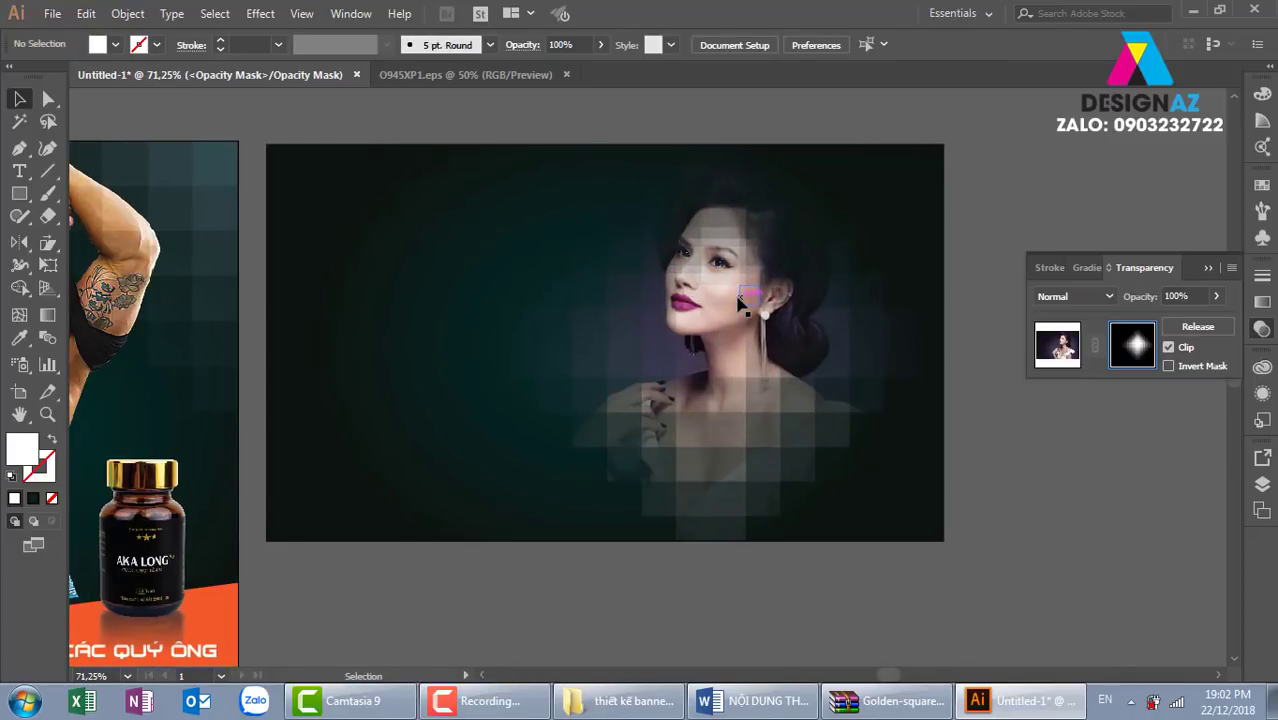
pyautogui.hotkey('ctrl', '1')
pyautogui.moveTo(842, 401); pyautogui.dragTo(785, 418)
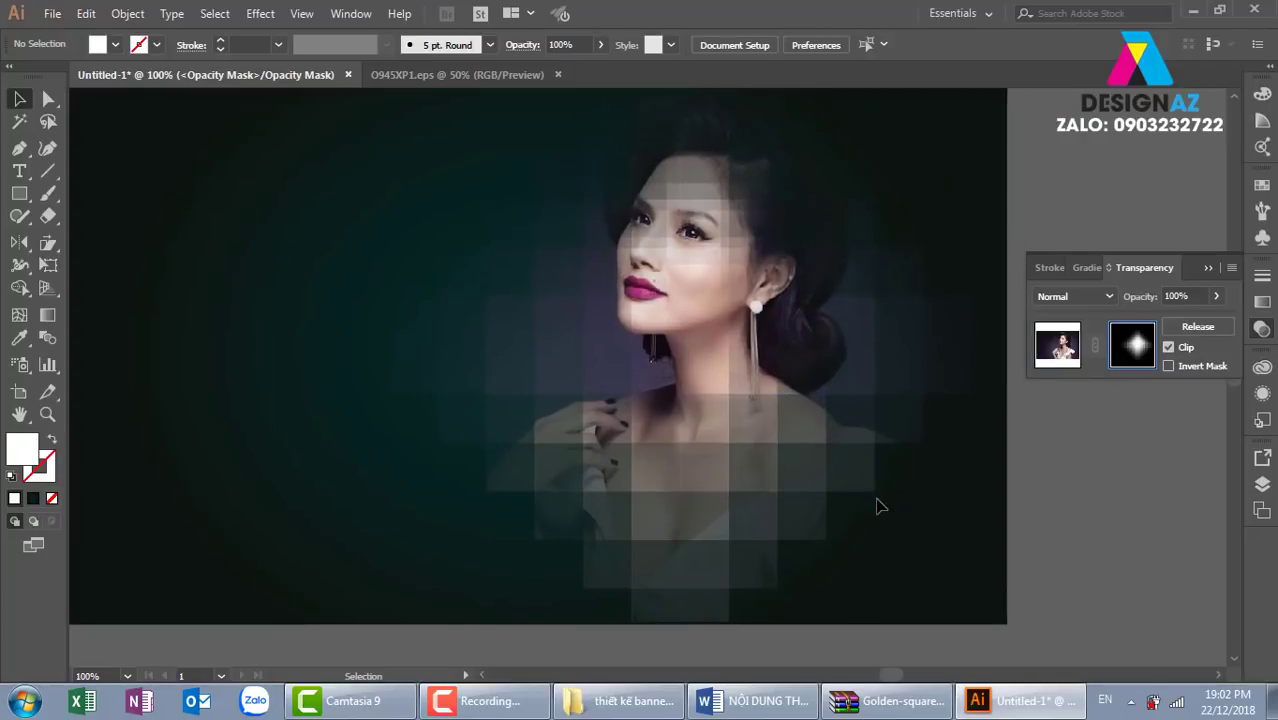
pyautogui.click(720, 300)
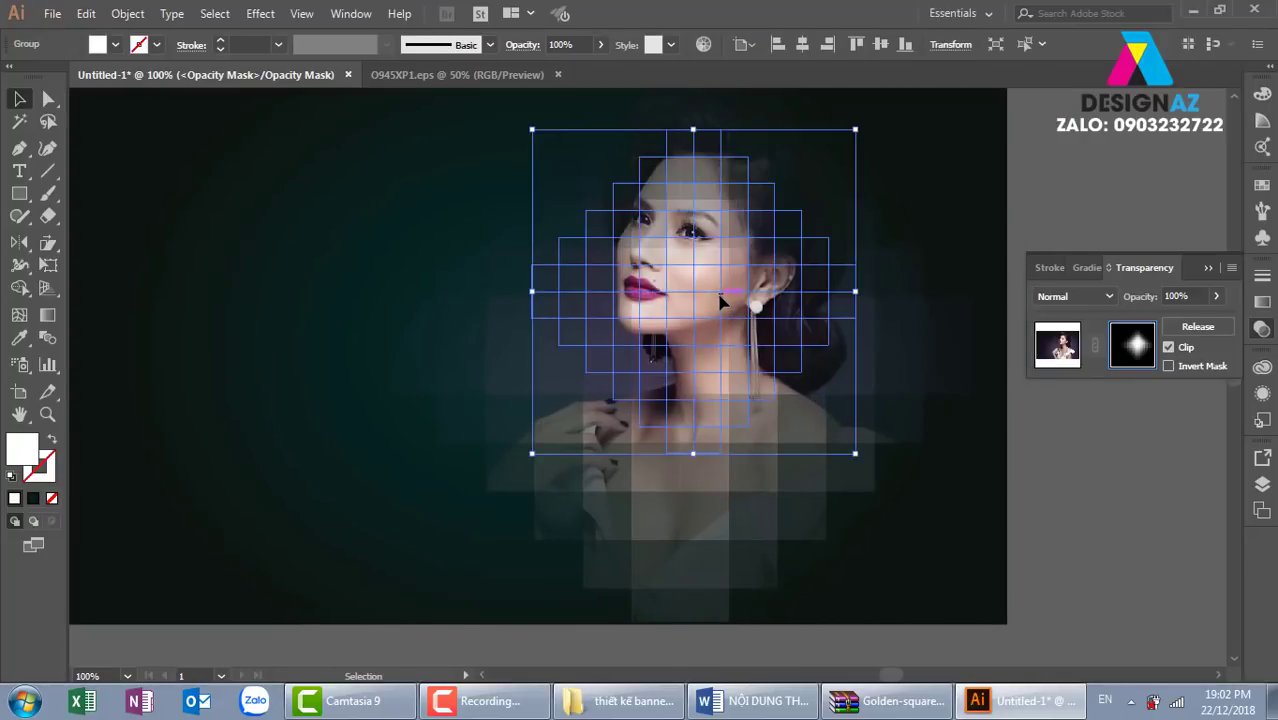
pyautogui.hotkey('ctrl', 'shift', 'a')
pyautogui.click(810, 405)
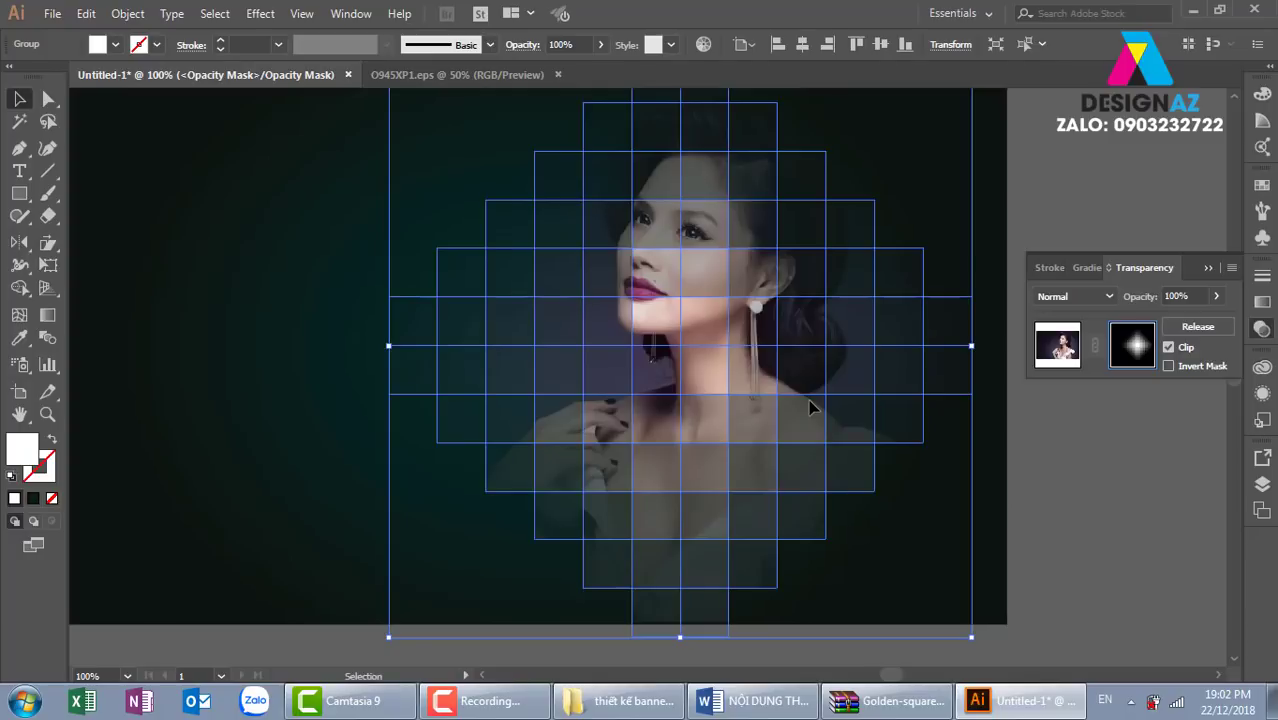
# Step: Select the large grid group and open the Effect menu
pyautogui.click(1112, 508)
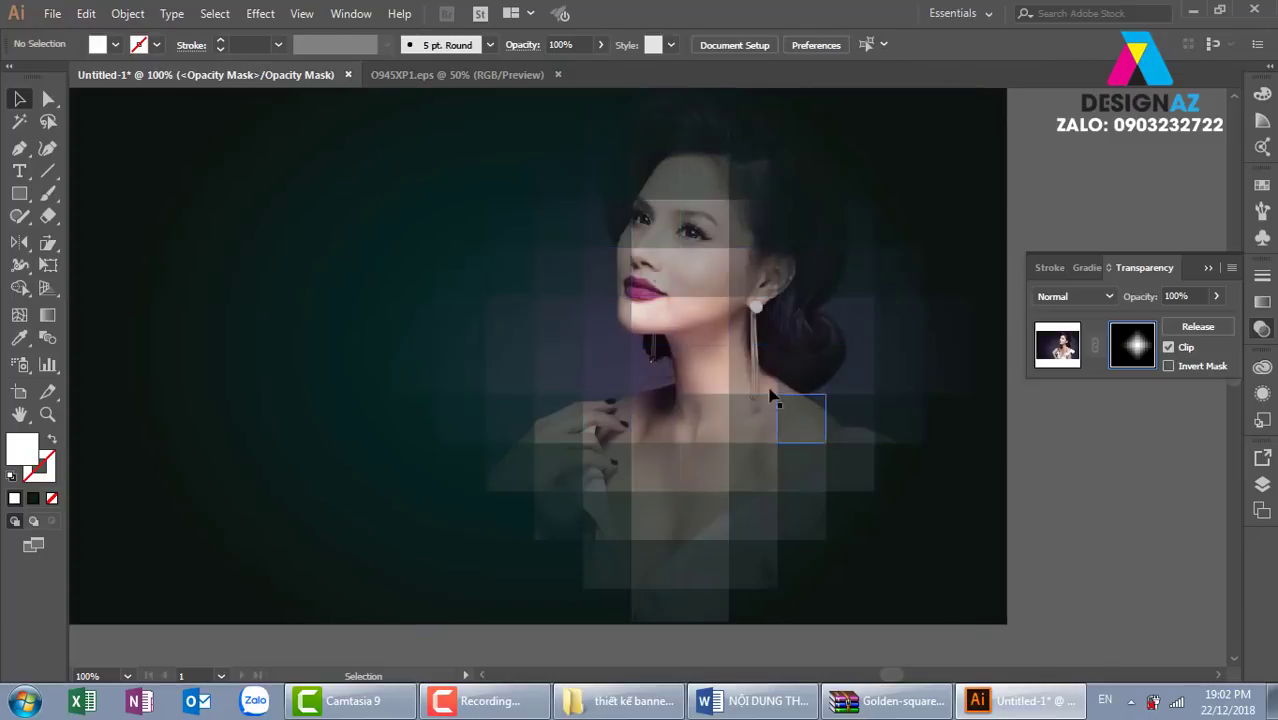
pyautogui.click(752, 346)
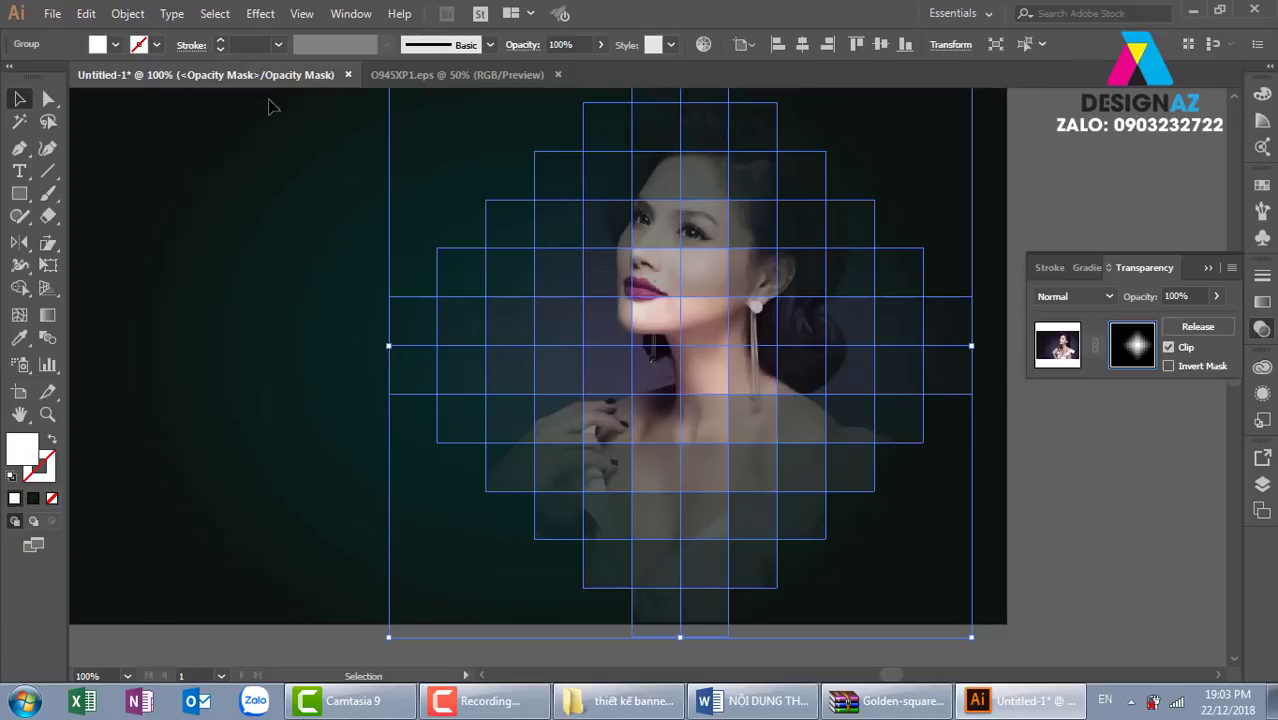
pyautogui.click(262, 14)
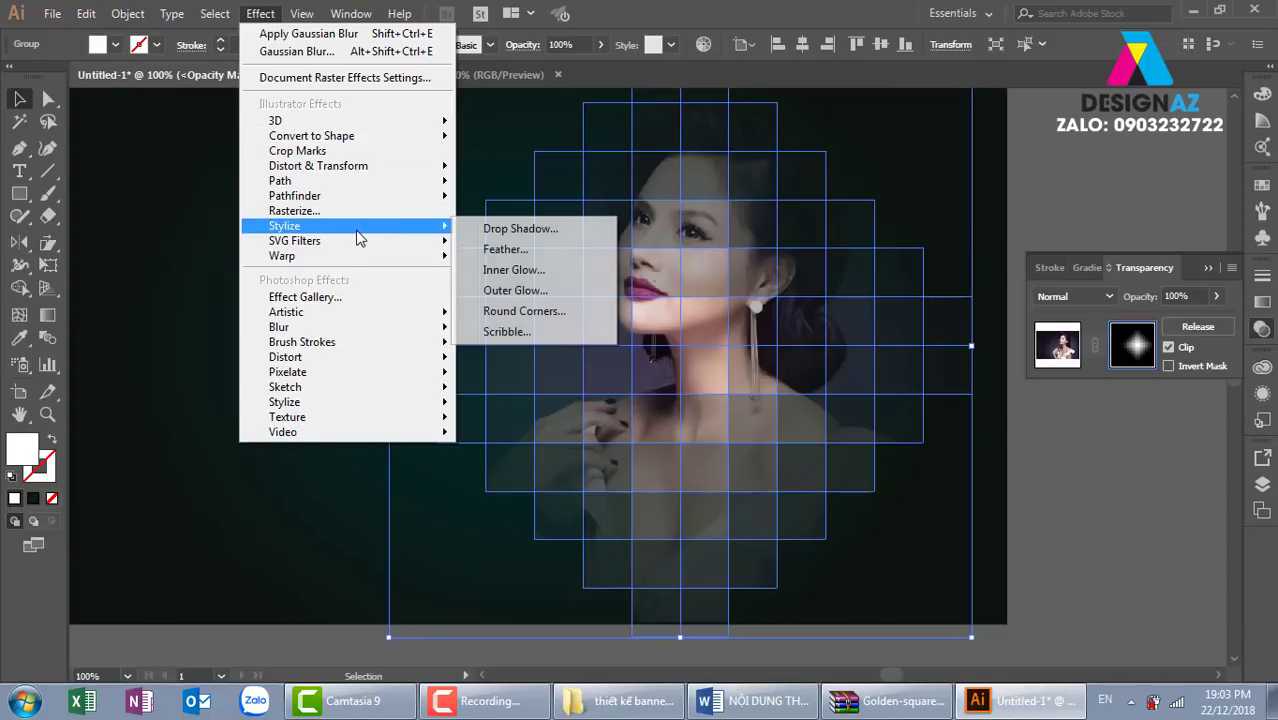
pyautogui.moveTo(300, 226)
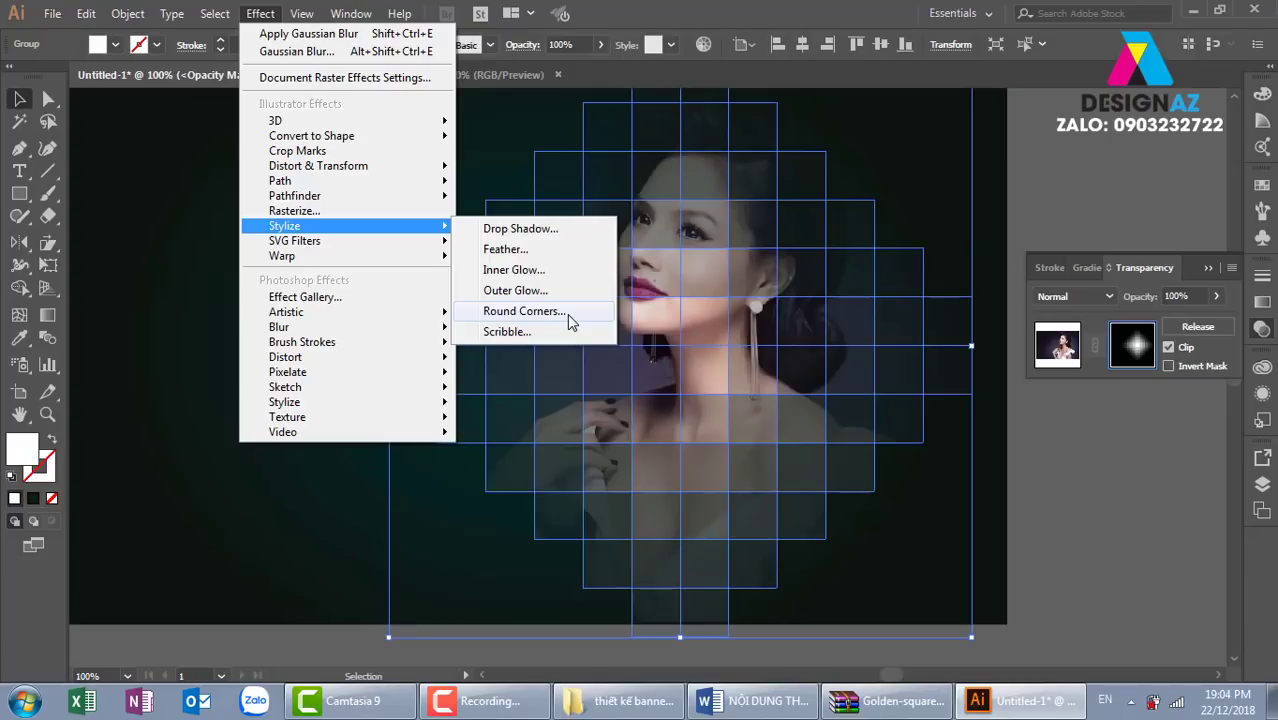
# Step: Apply a Round Corners effect with 1,1 cm radius to the mask grid
pyautogui.click(567, 314)
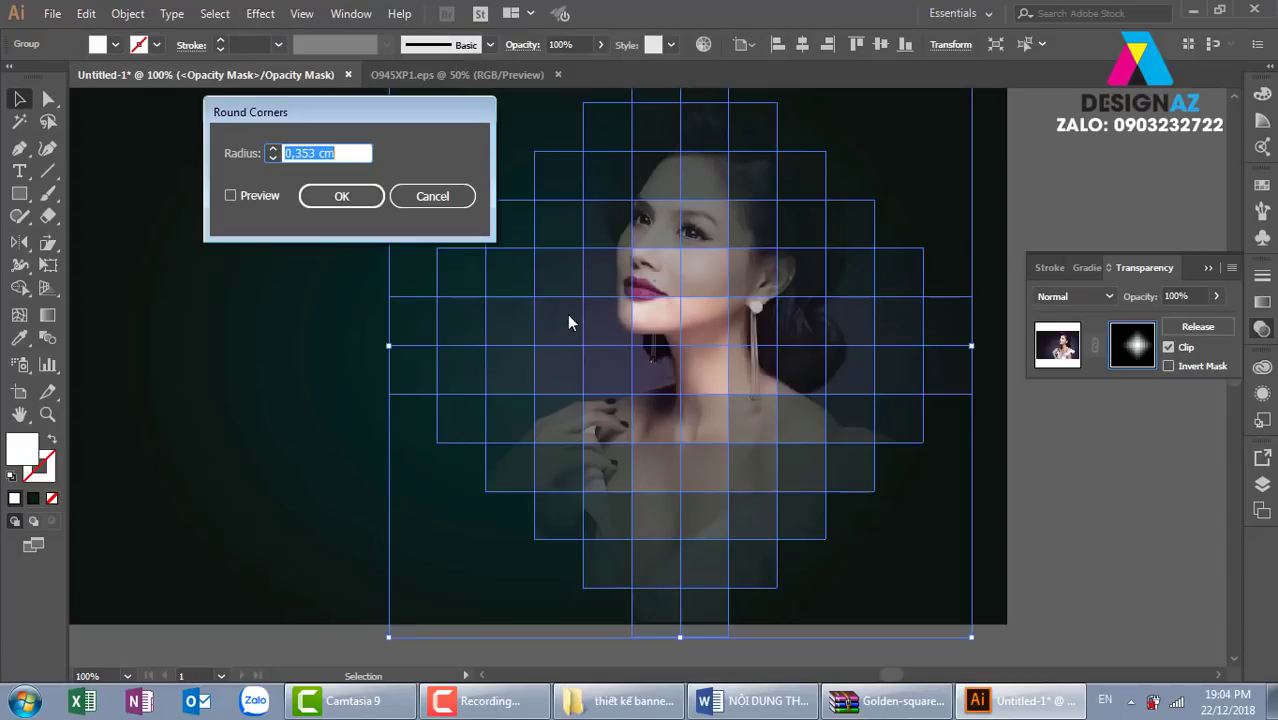
pyautogui.click(238, 196)
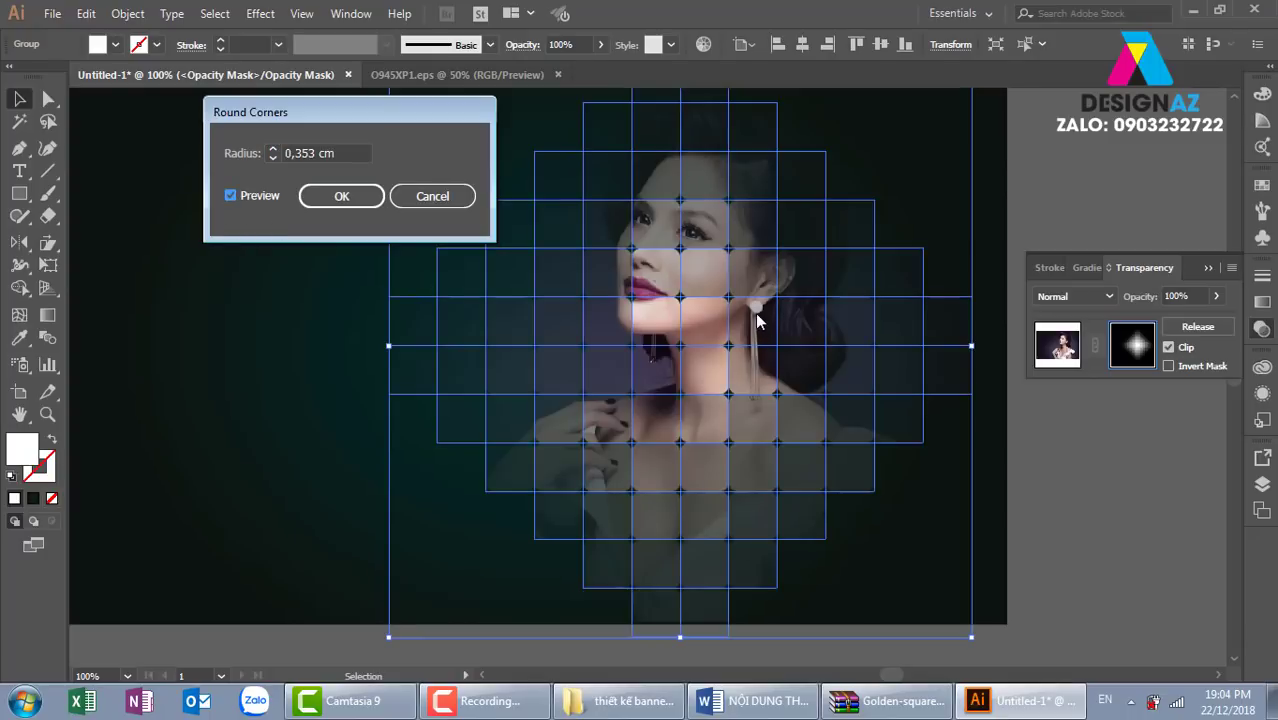
pyautogui.click(275, 152)
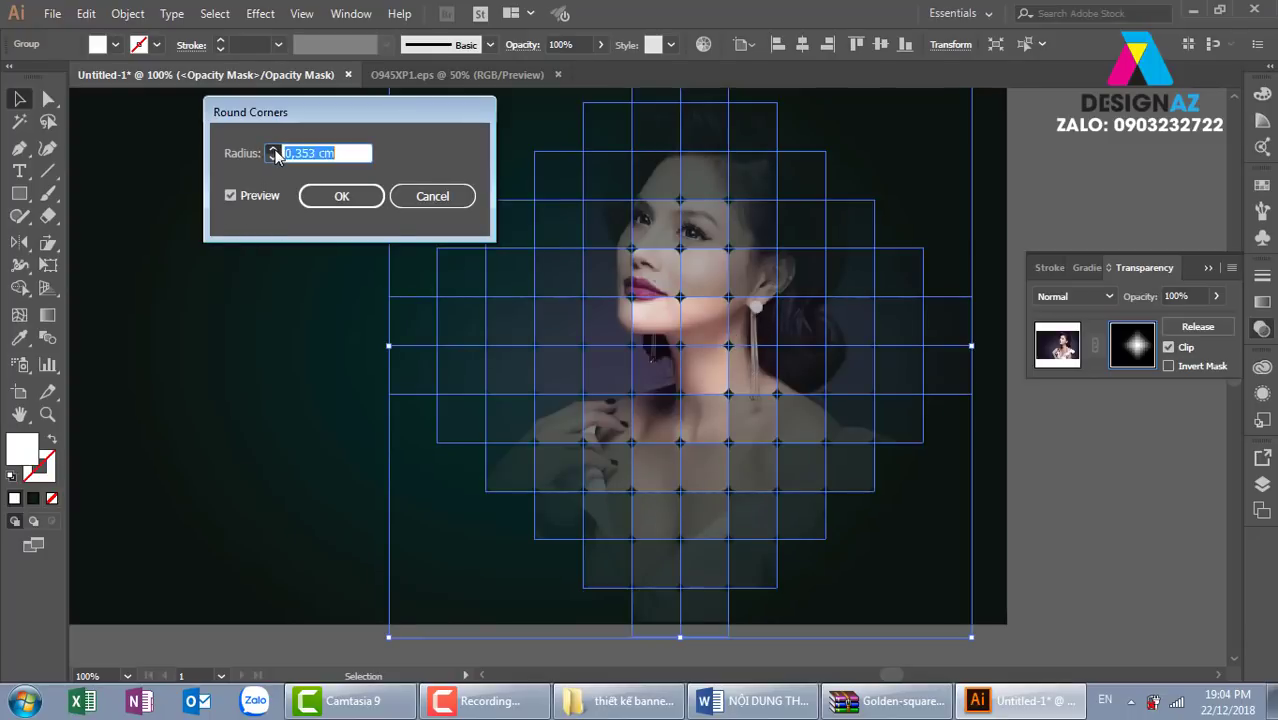
pyautogui.click(272, 148)
pyautogui.write('0,9')
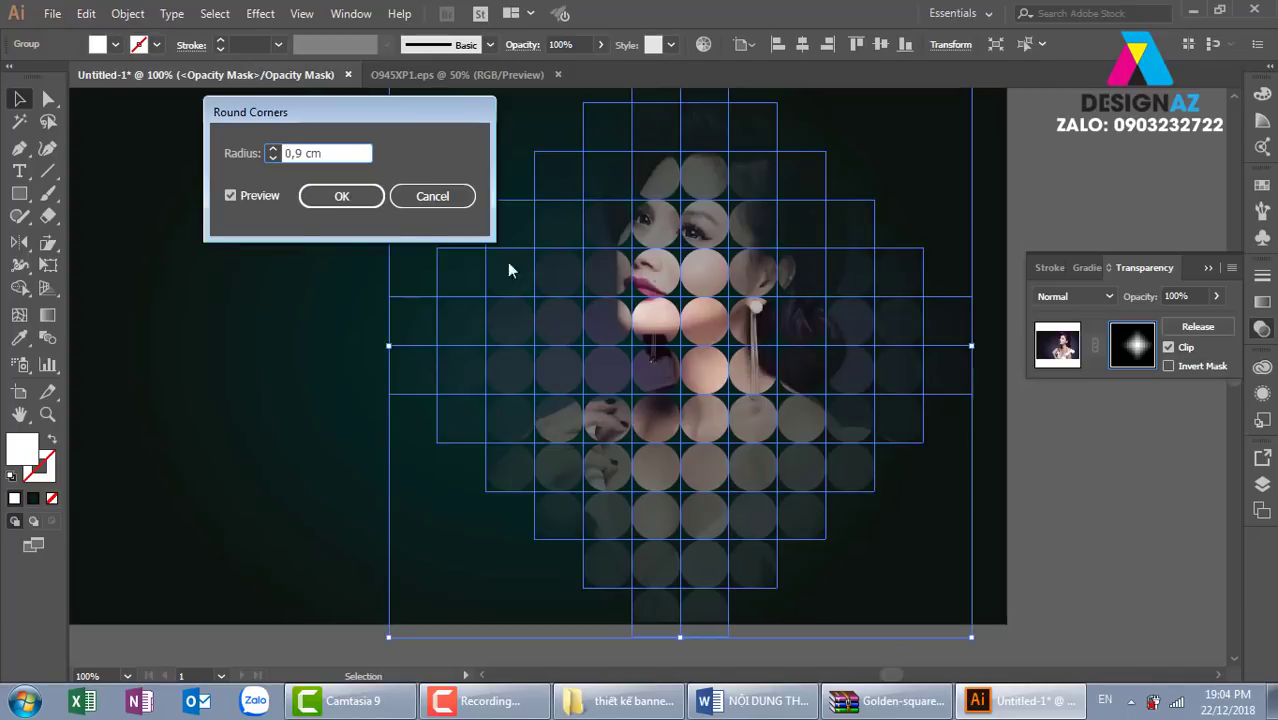
pyautogui.click(272, 148)
pyautogui.press('Return')
pyautogui.click(1197, 516)
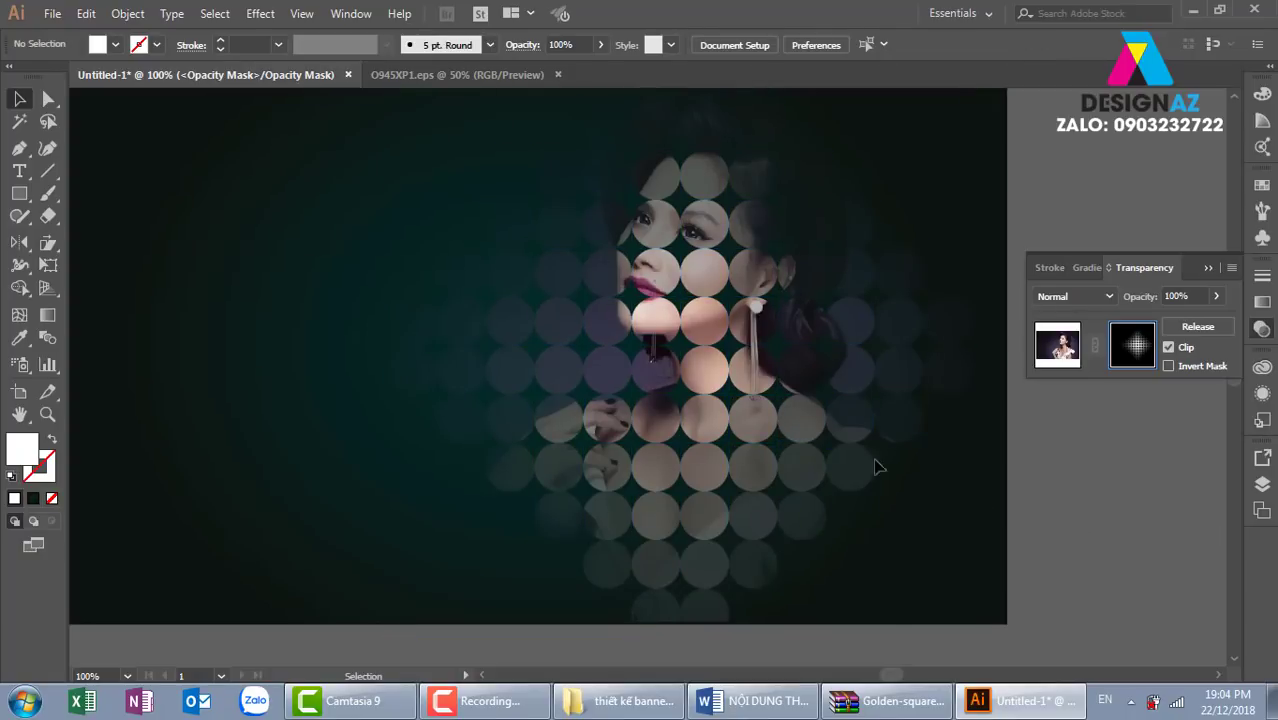
# Step: Scale the circle grid down and move it over the woman's face
pyautogui.click(742, 370)
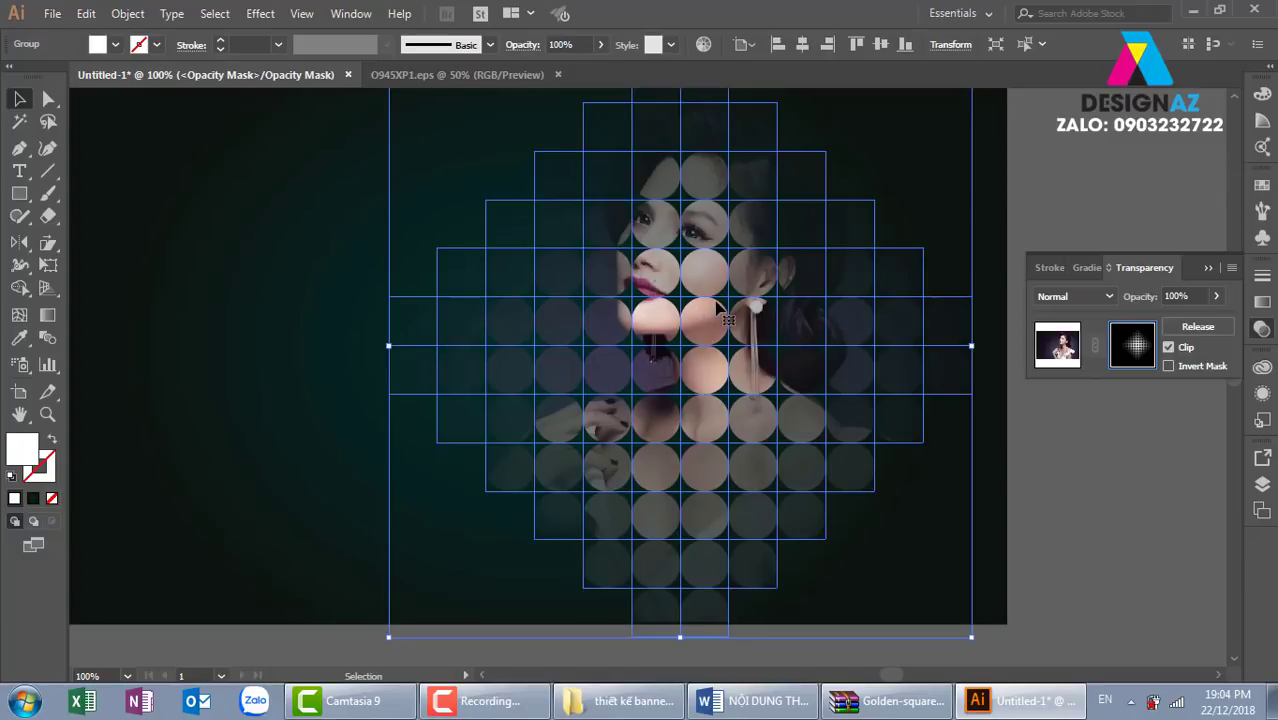
pyautogui.press('a')
pyautogui.press('v')
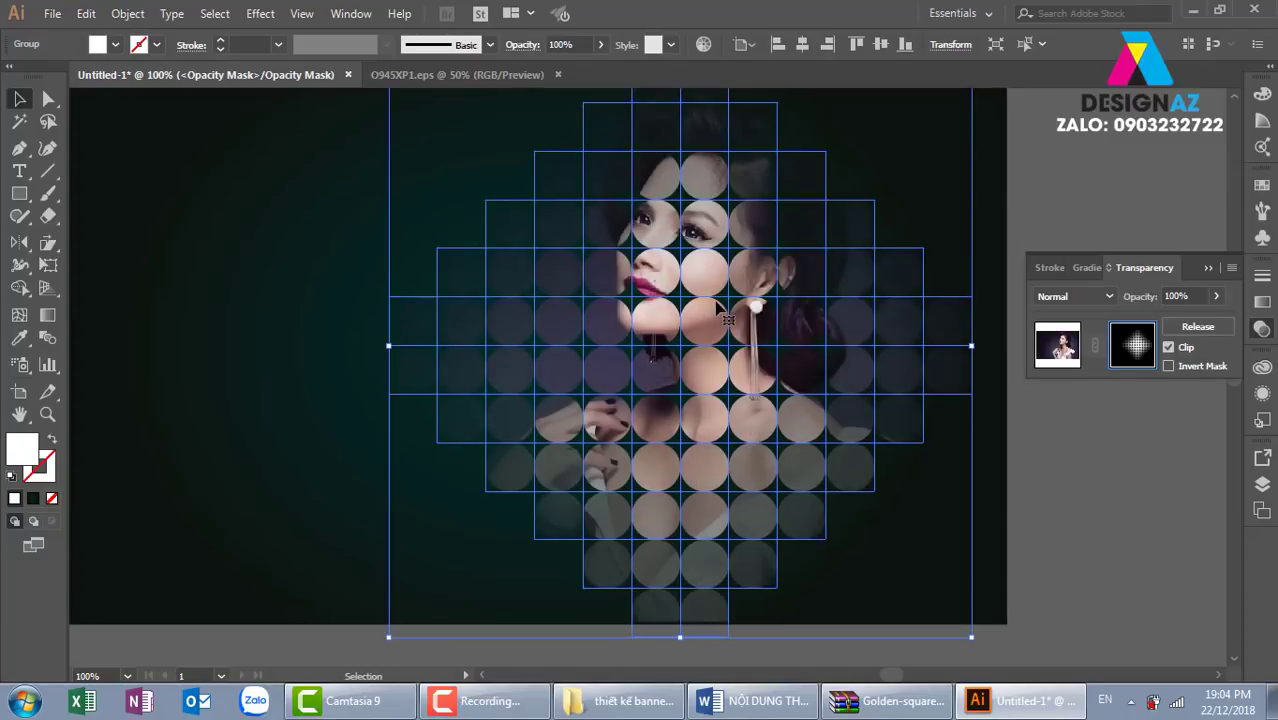
pyautogui.hotkey('ctrl', '-')
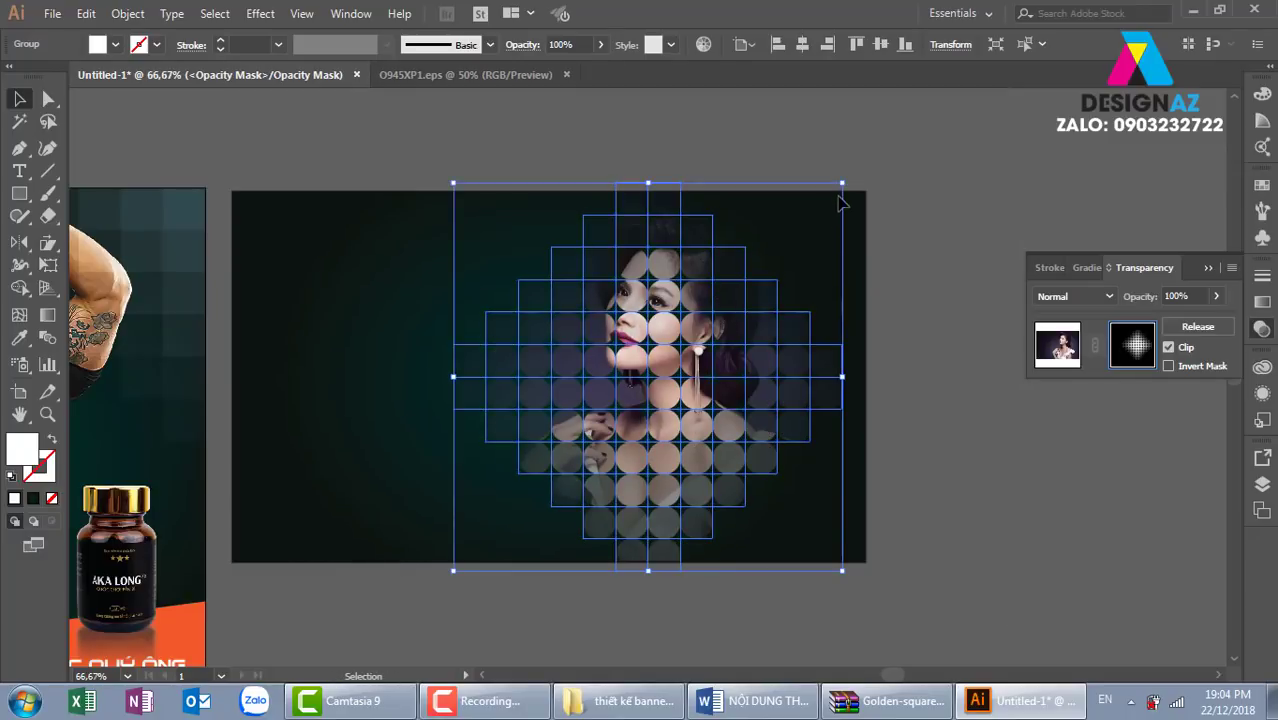
pyautogui.click(998, 514)
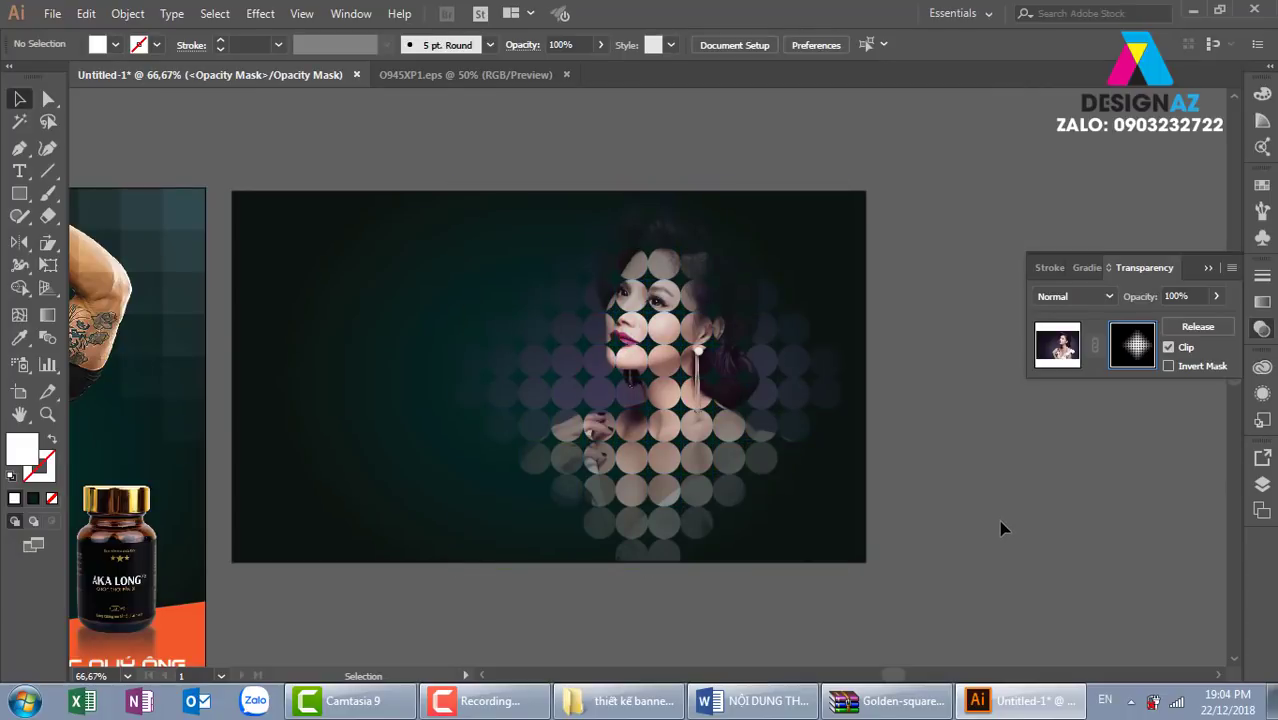
pyautogui.click(679, 380)
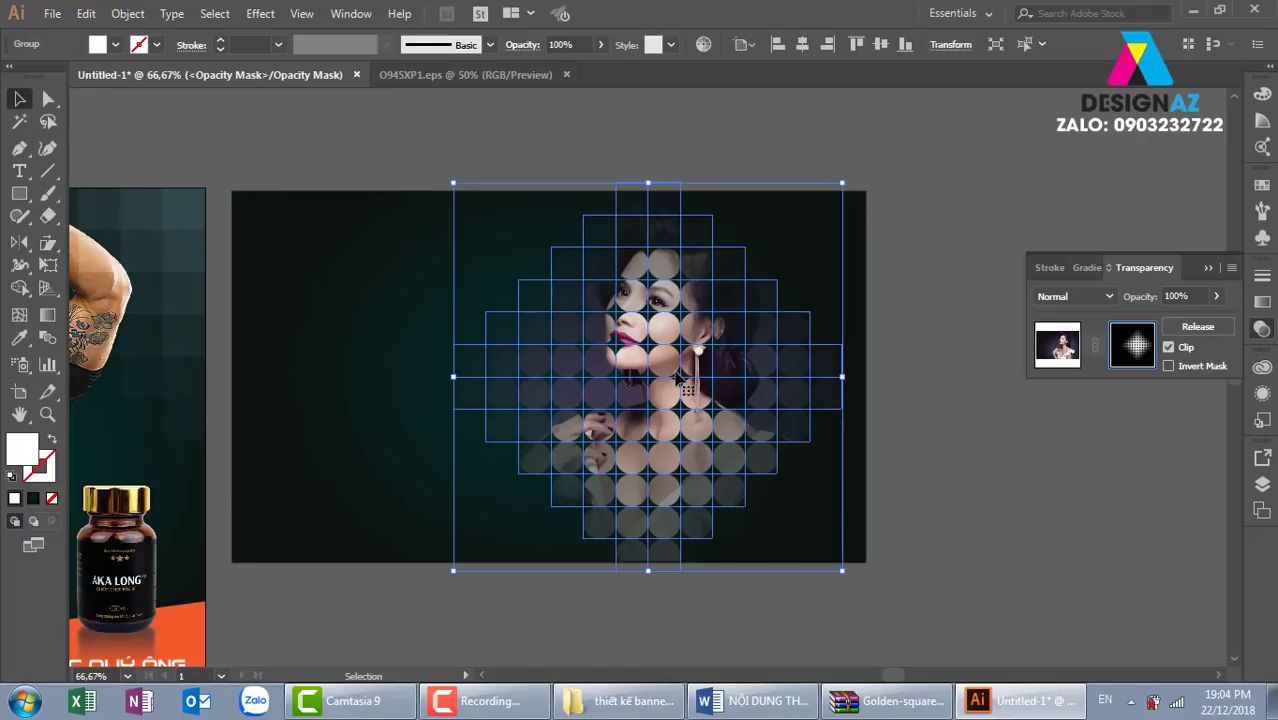
pyautogui.press('a')
pyautogui.press('v')
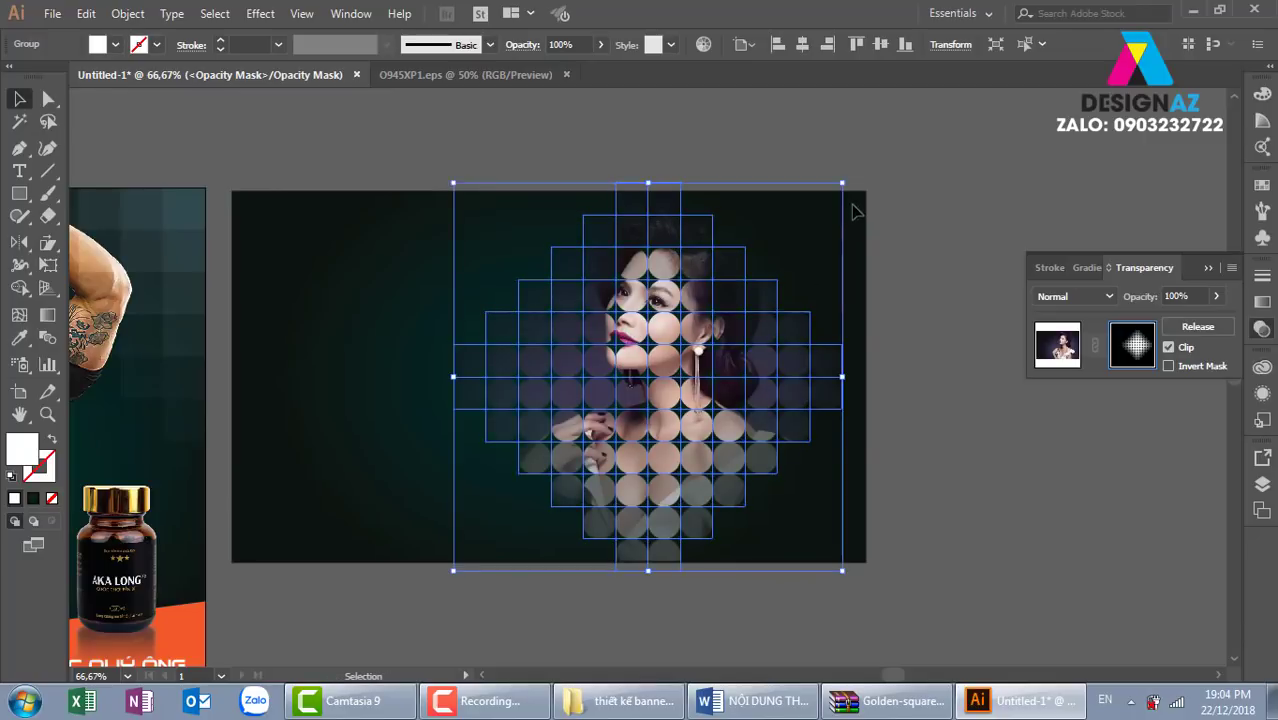
pyautogui.moveTo(842, 184)
pyautogui.mouseDown()
pyautogui.moveTo(775, 218)
pyautogui.moveTo(722, 305)
pyautogui.mouseUp()
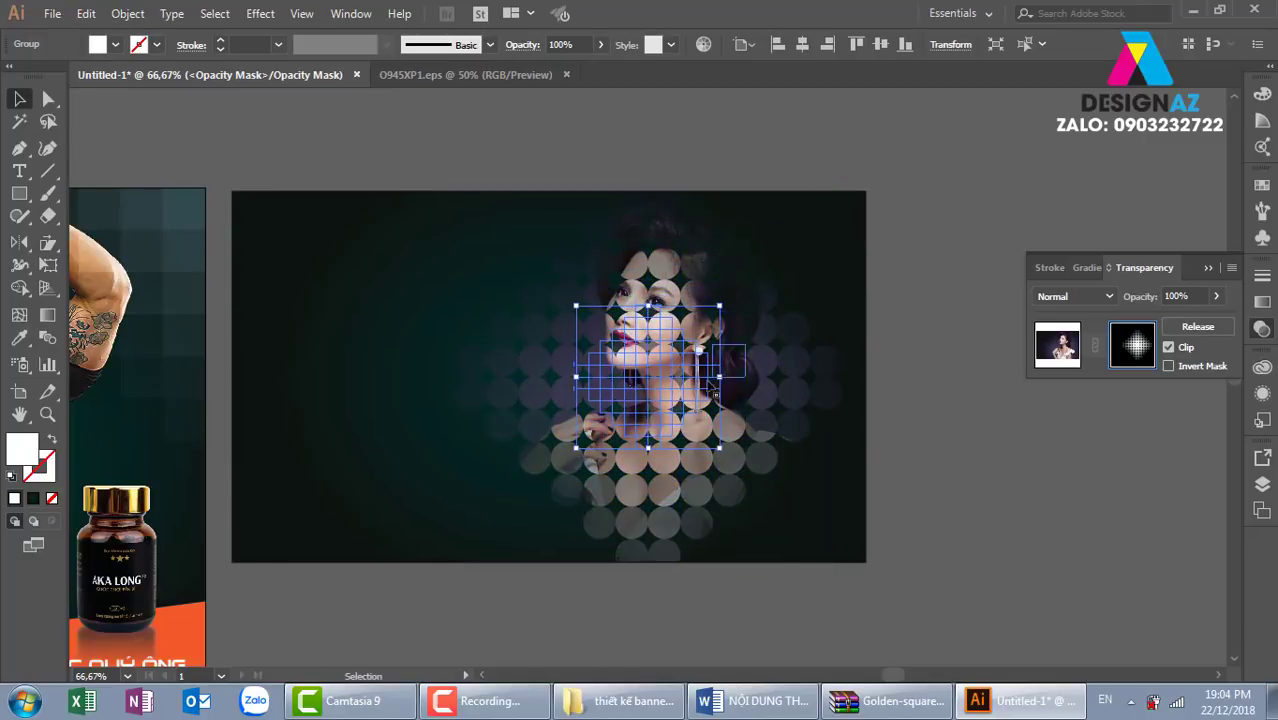
pyautogui.moveTo(686, 392); pyautogui.dragTo(680, 320)
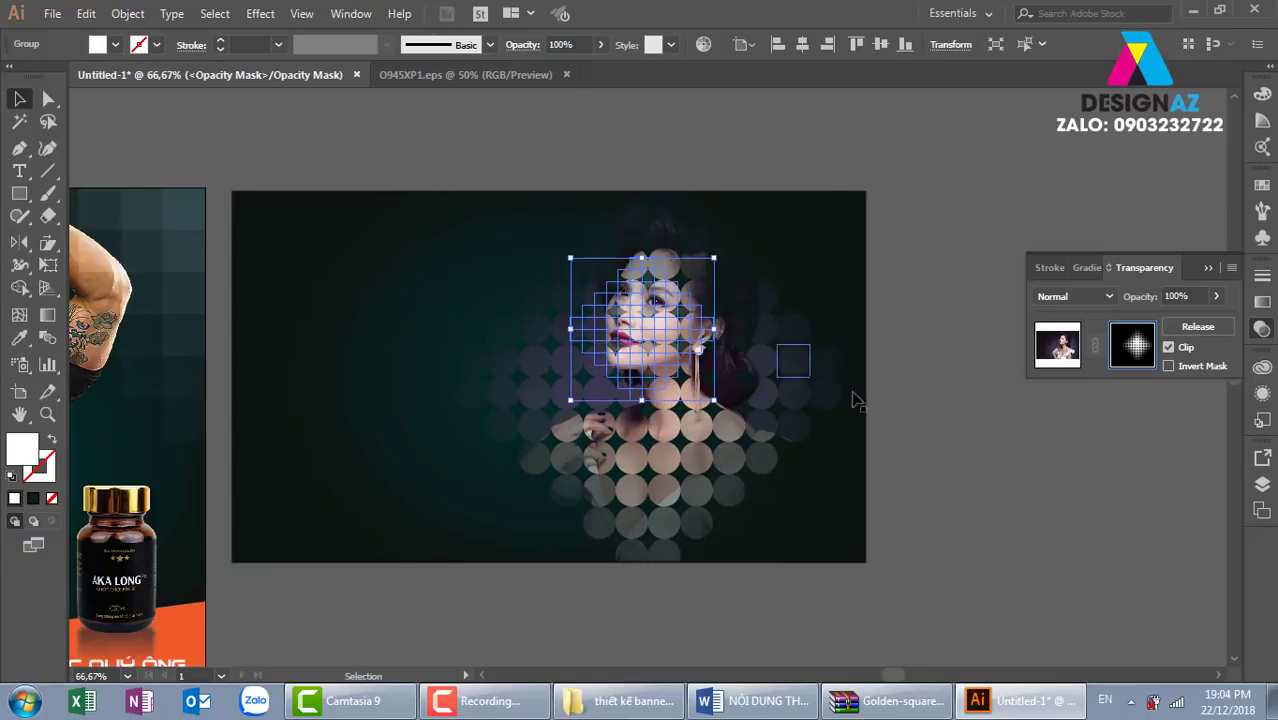
pyautogui.click(984, 538)
# Step: Zoom in and enlarge the small grid to cover the face
pyautogui.press('z')
pyautogui.moveTo(513, 225); pyautogui.dragTo(887, 476)
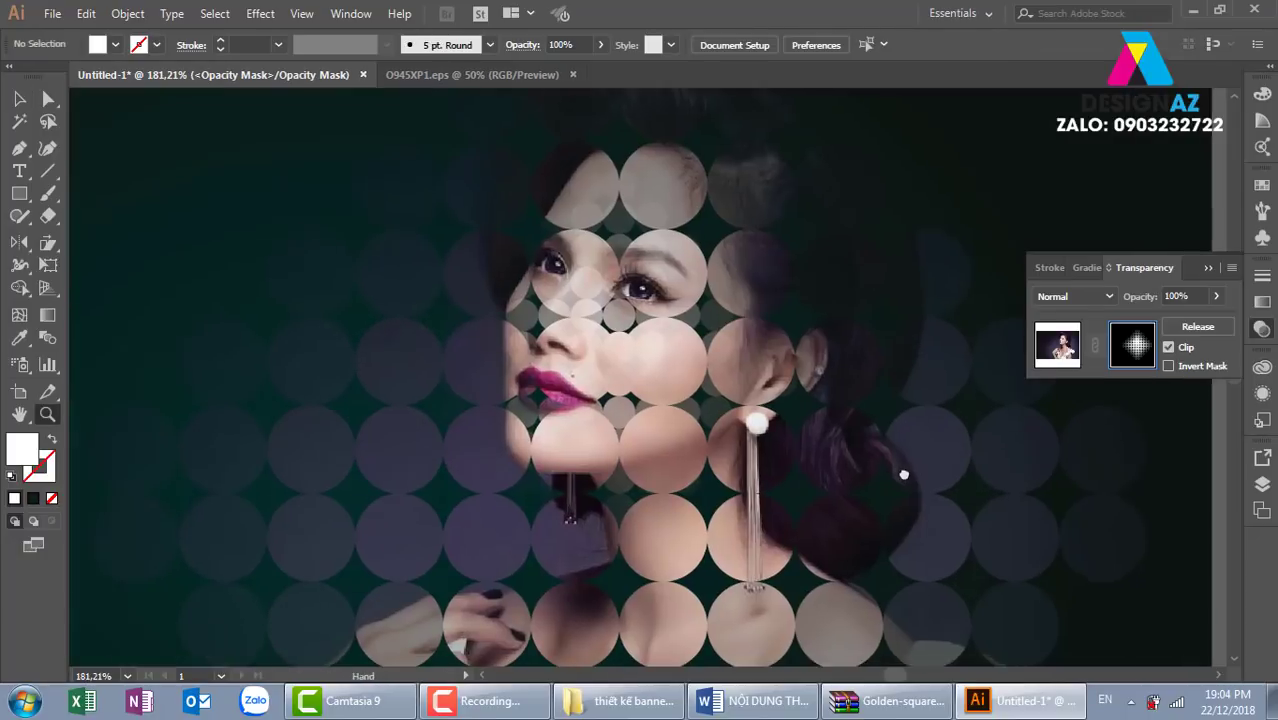
pyautogui.click(22, 100)
pyautogui.click(834, 170)
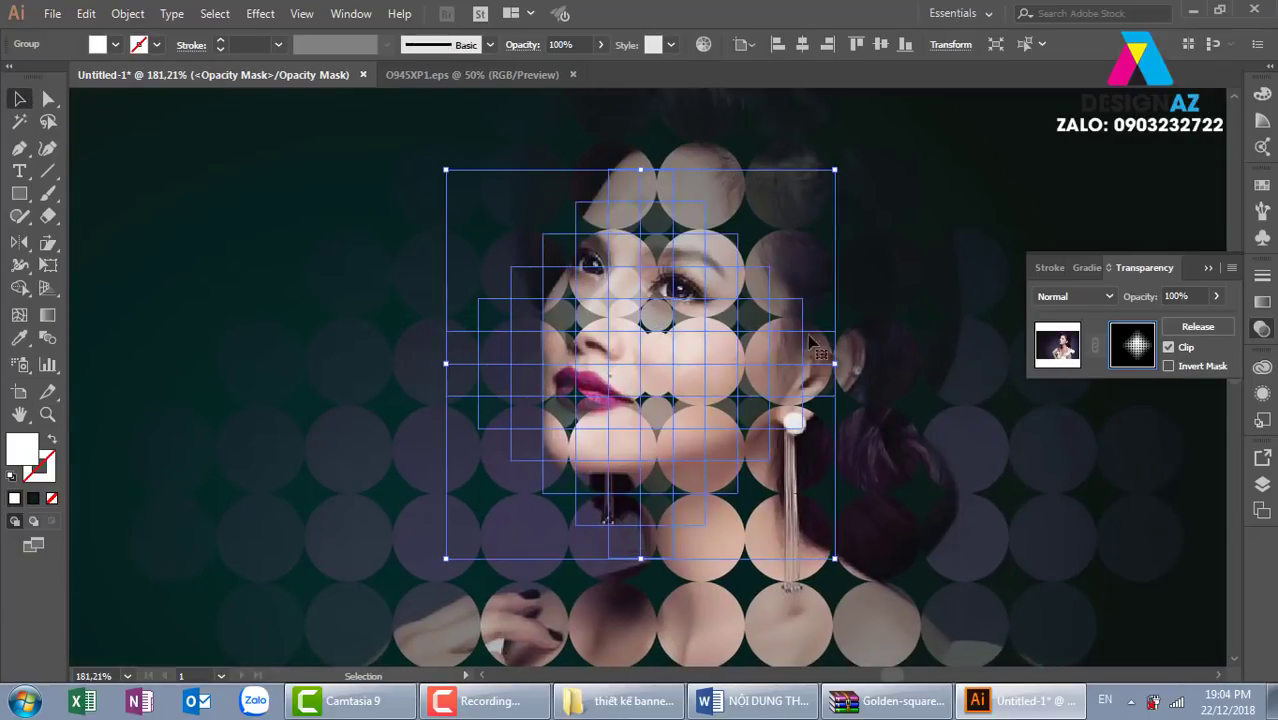
pyautogui.moveTo(832, 141)
pyautogui.mouseDown()
pyautogui.moveTo(830, 172)
pyautogui.moveTo(872, 132)
pyautogui.mouseUp()
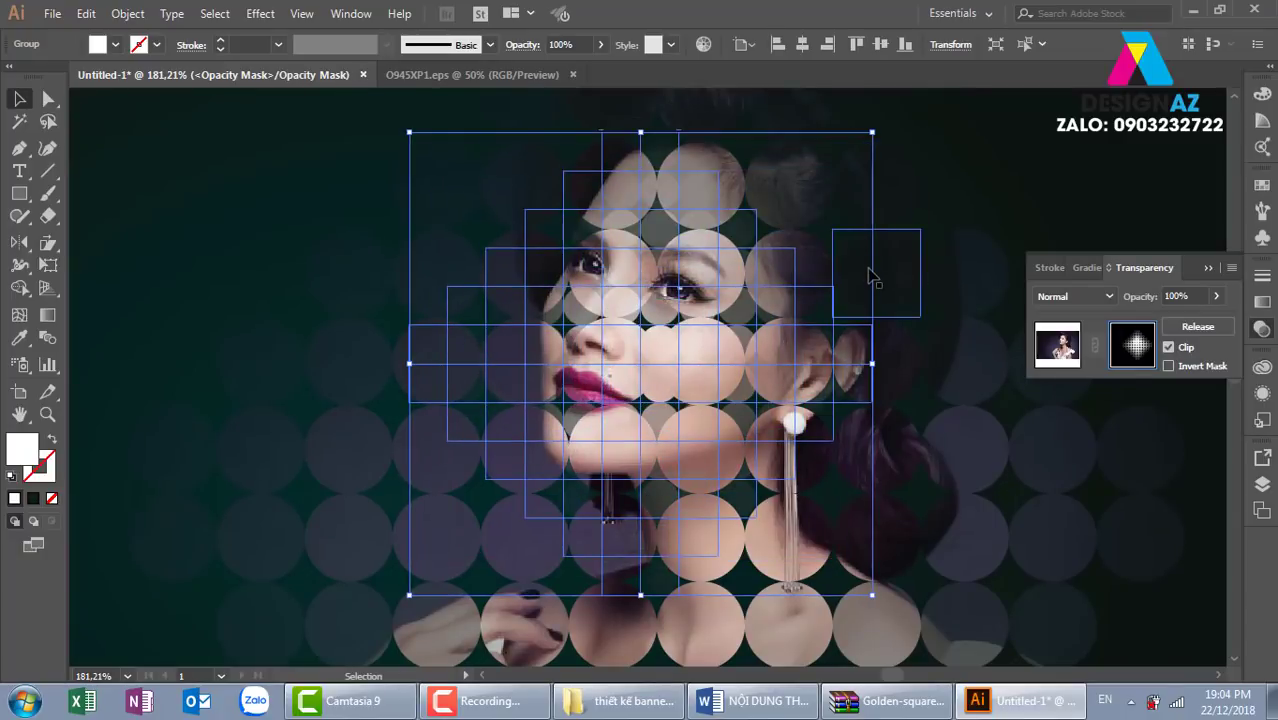
pyautogui.hotkey('ctrl', '-')
pyautogui.hotkey('ctrl', '-')
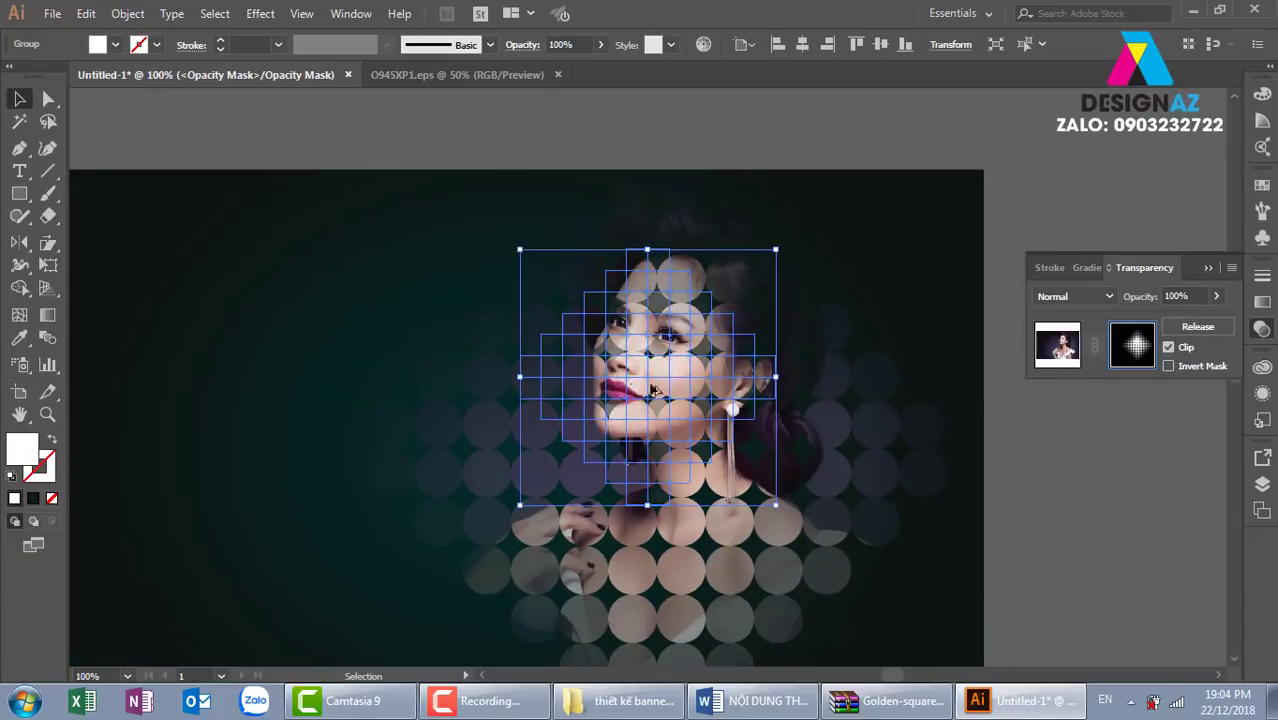
# Step: Duplicate the circle grid onto the woman's hands and review the banner
pyautogui.moveTo(661, 359); pyautogui.dragTo(555, 455)
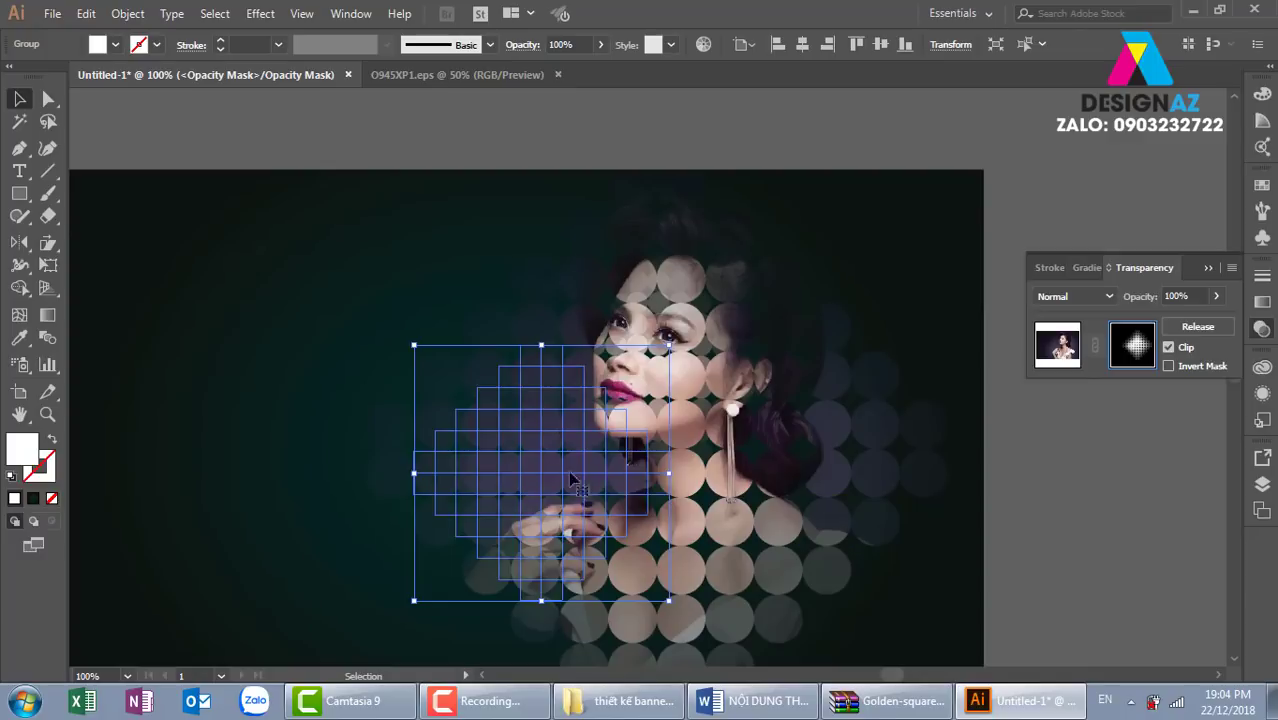
pyautogui.moveTo(612, 522); pyautogui.dragTo(790, 598)
pyautogui.click(1017, 590)
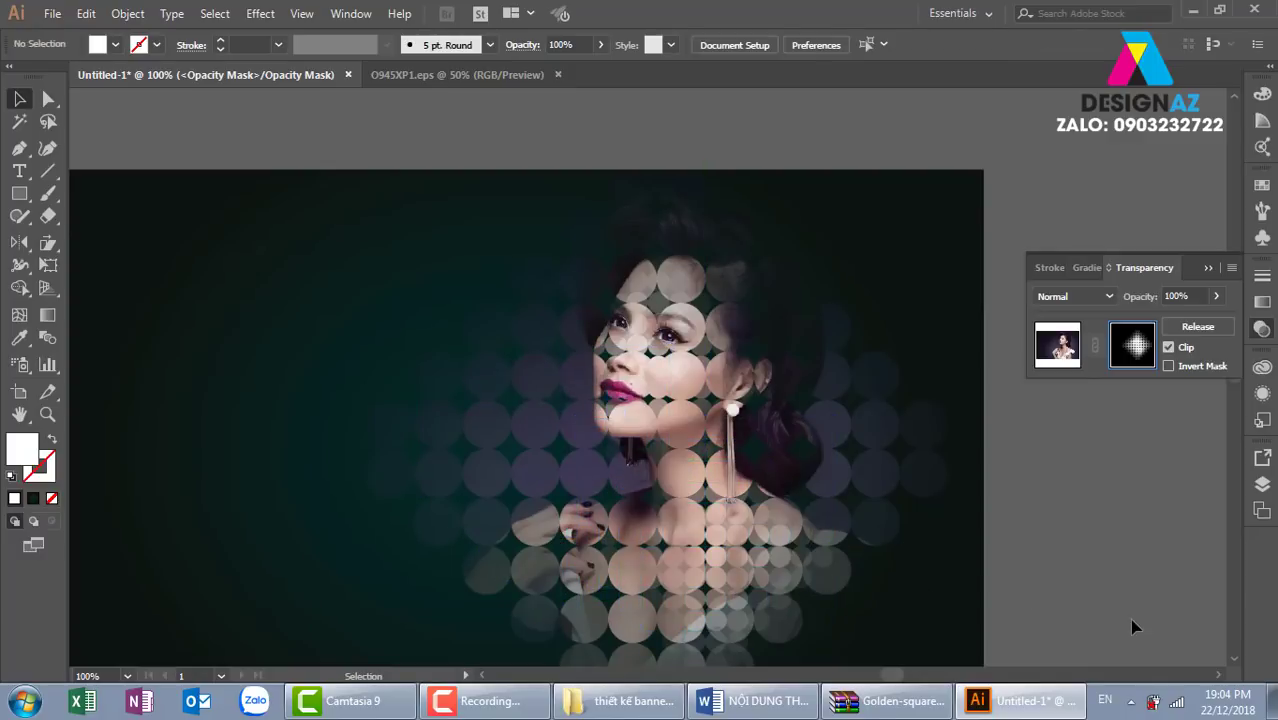
pyautogui.hscroll(-2, 1150, 590)
pyautogui.hscroll(-2, 1170, 565)
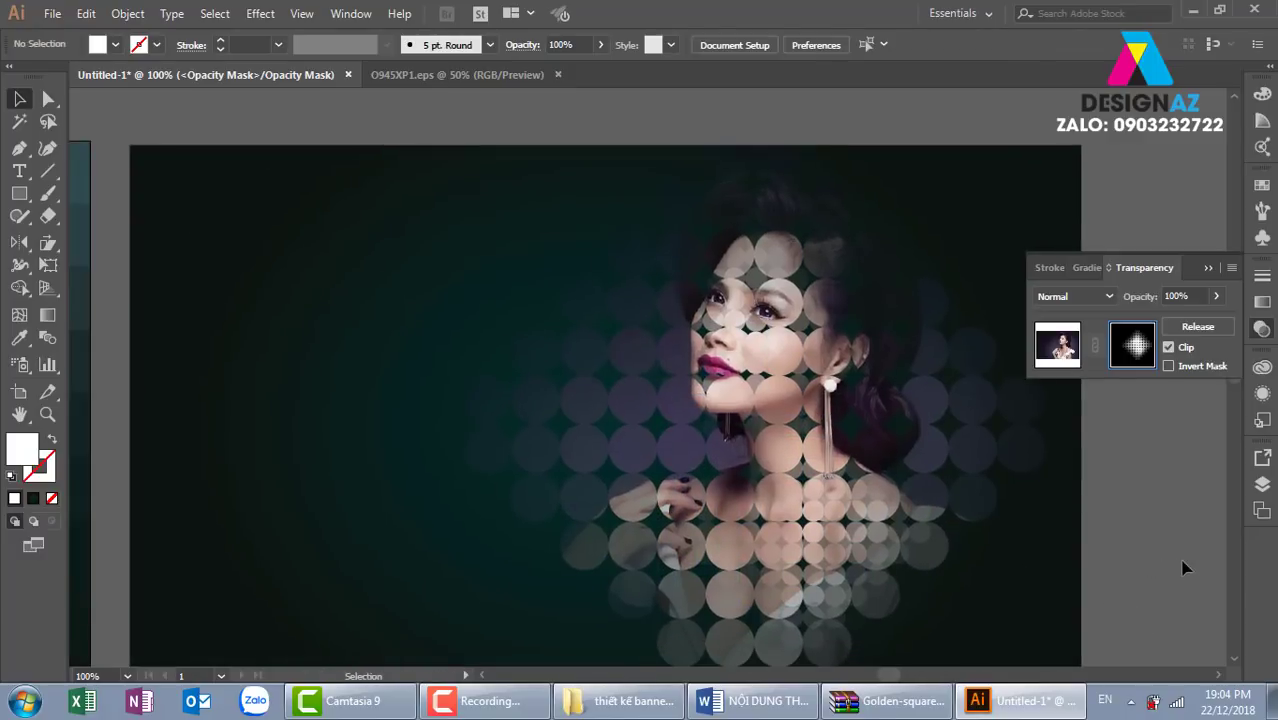
pyautogui.hotkey('ctrl', '-')
pyautogui.hotkey('ctrl', '-')
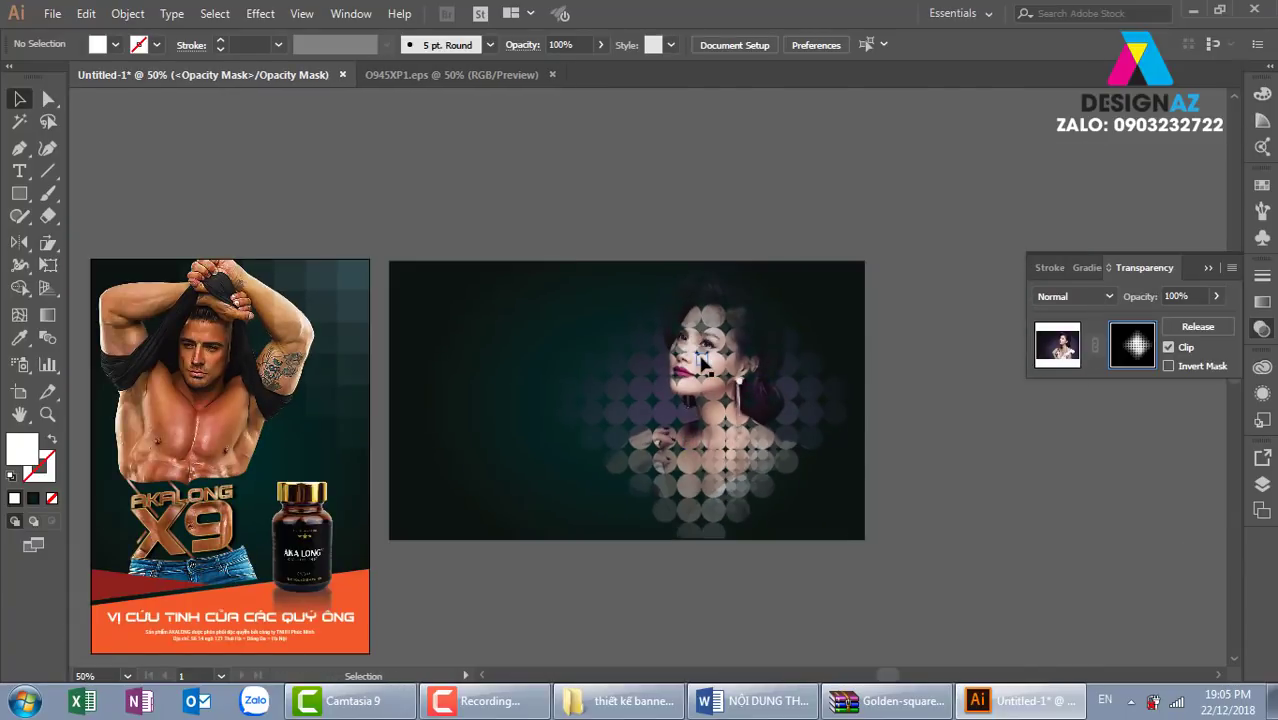
pyautogui.hotkey('ctrl', '+')
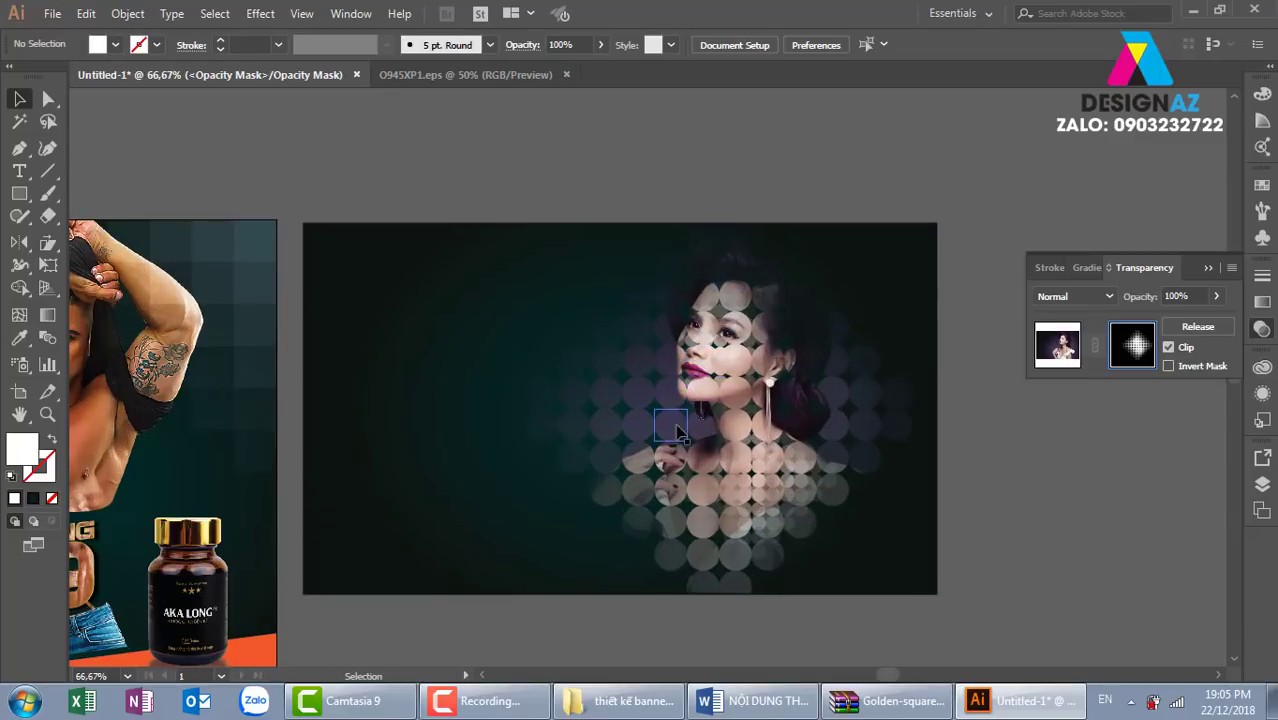
pyautogui.click(722, 348)
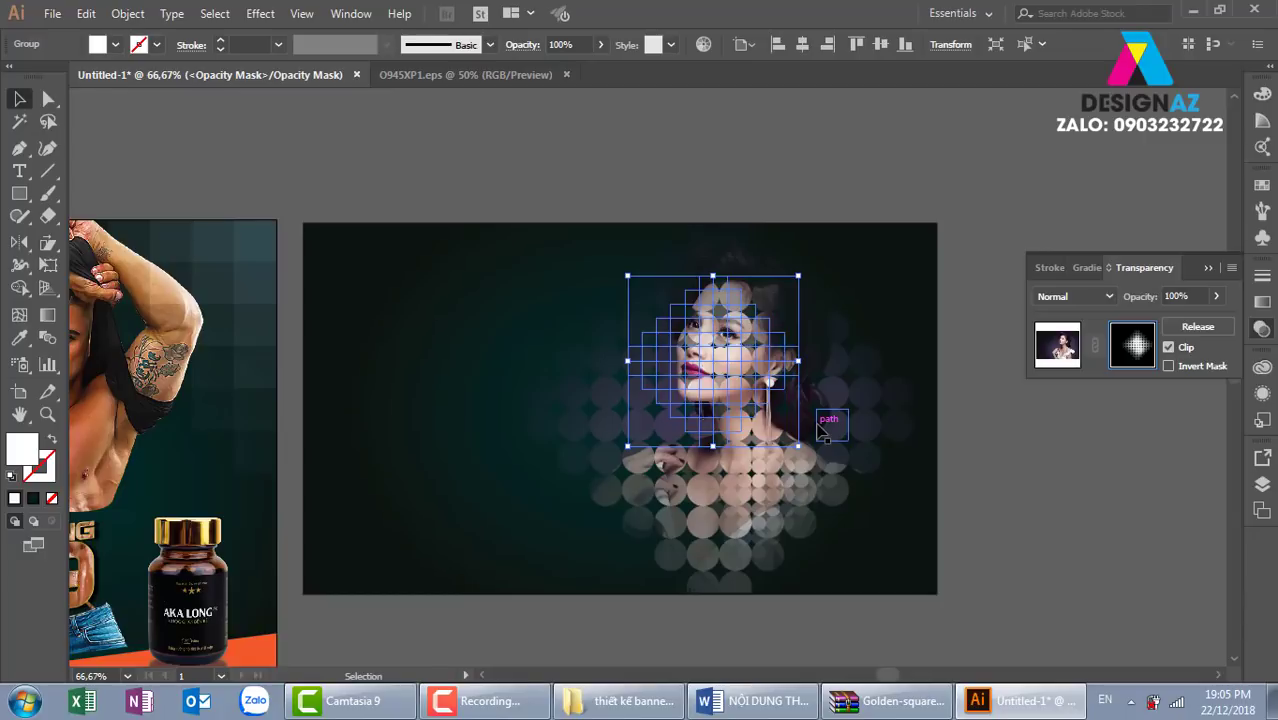
pyautogui.hotkey('ctrl', 'shift', 'a')
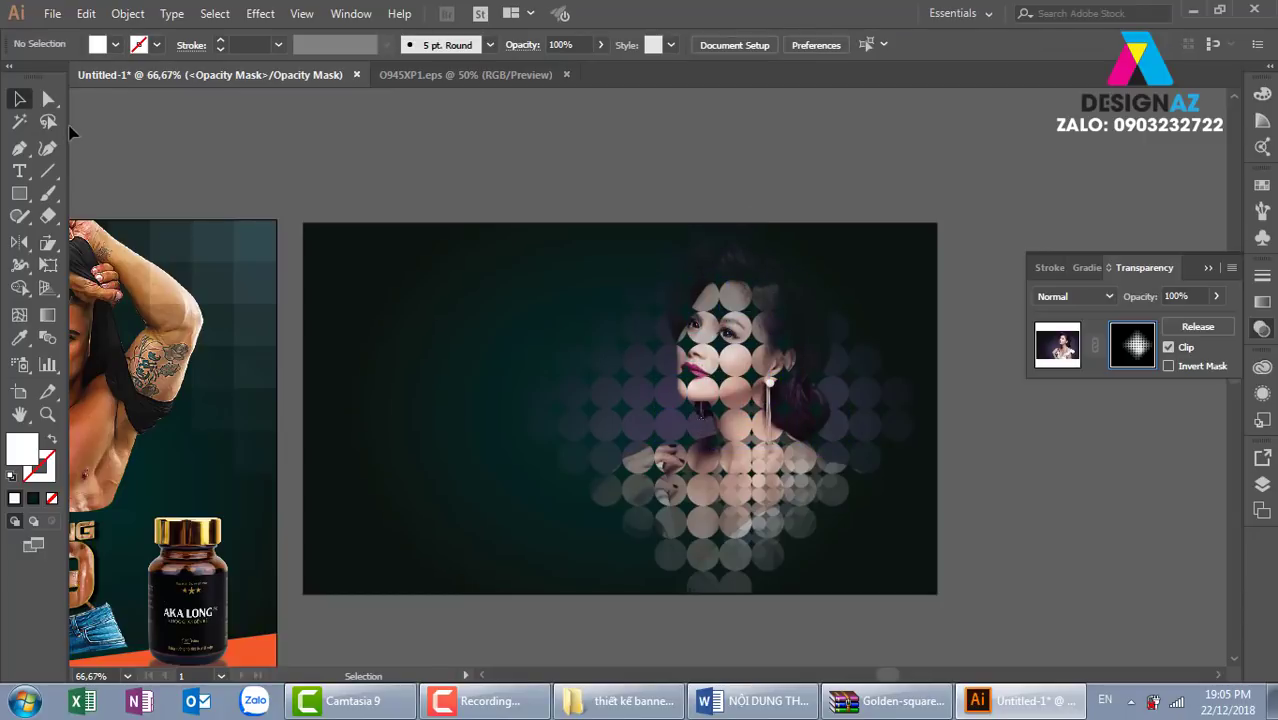
pyautogui.click(21, 148)
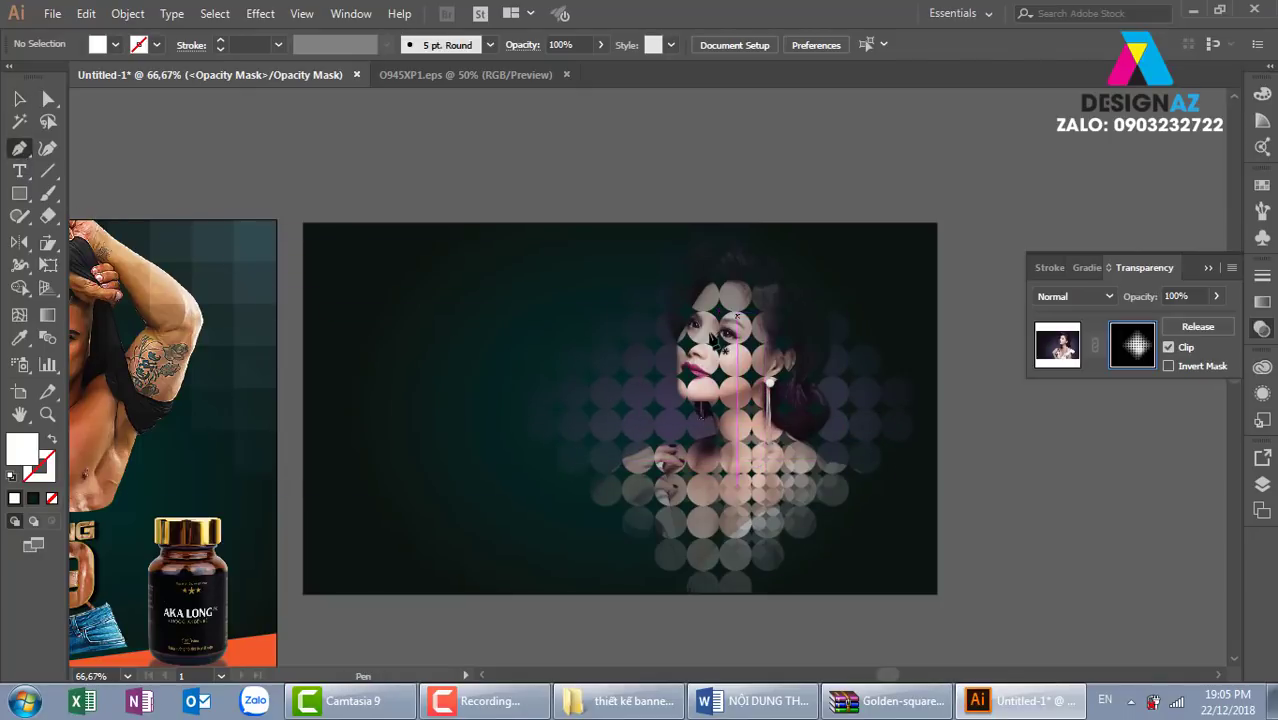
# Step: Draw a closed pen polygon around the woman's head and face inside the mask
pyautogui.click(702, 230)
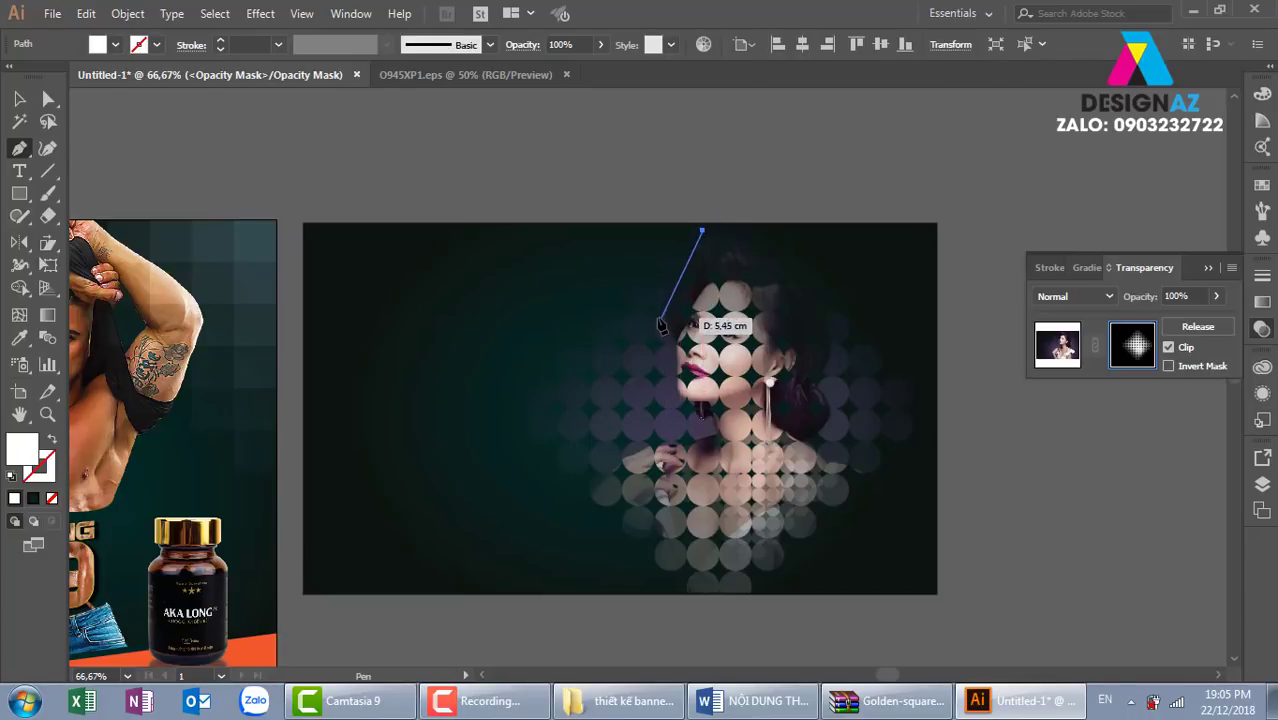
pyautogui.moveTo(666, 371); pyautogui.dragTo(677, 430)
pyautogui.click(673, 423)
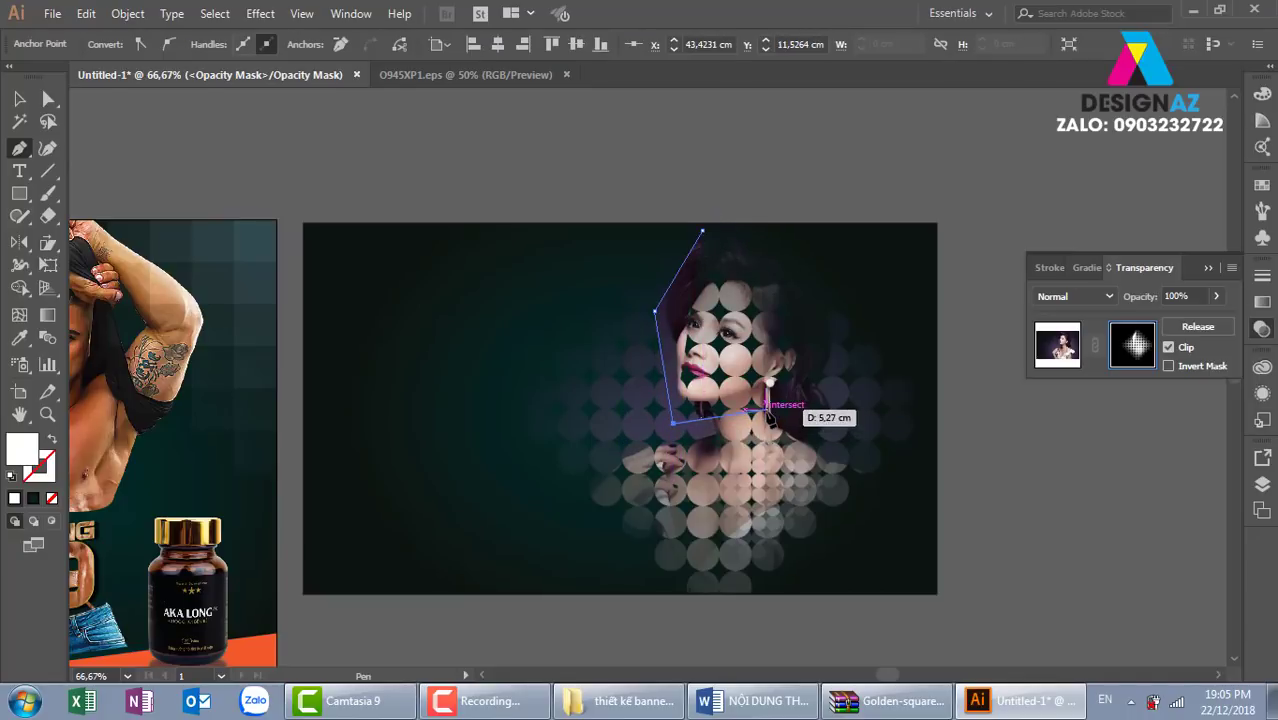
pyautogui.click(765, 408)
pyautogui.click(855, 303)
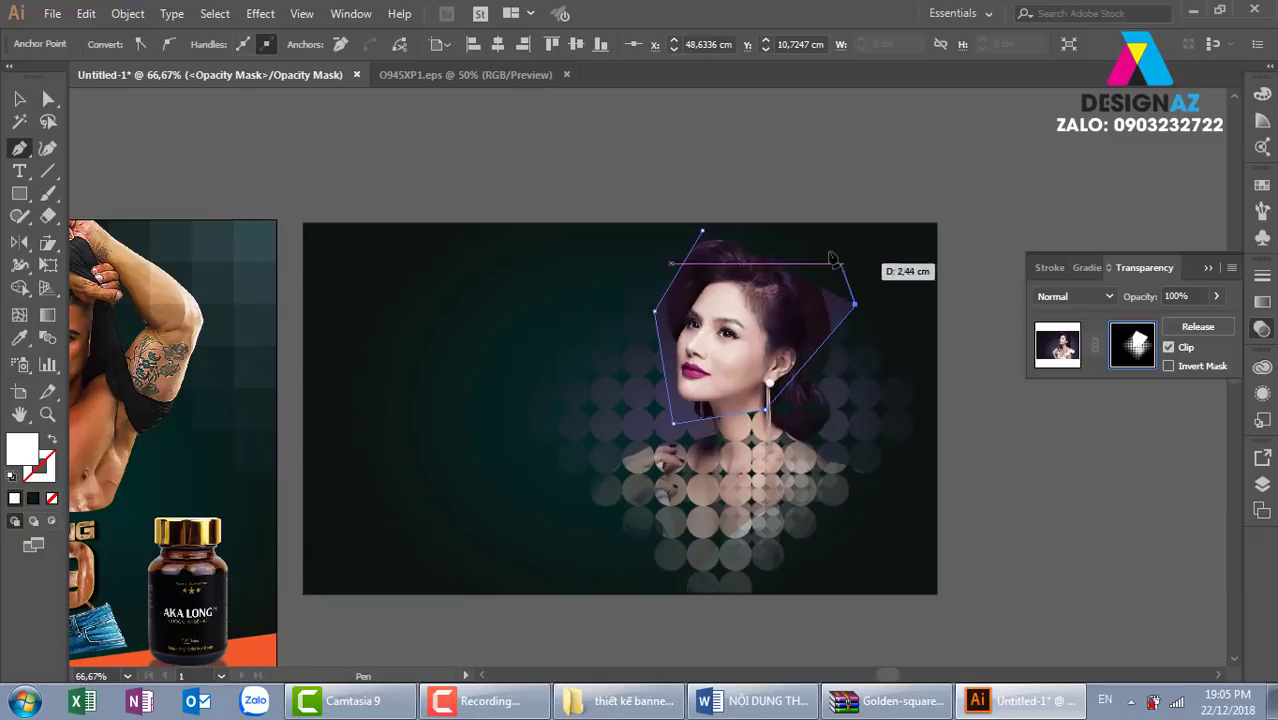
pyautogui.click(703, 231)
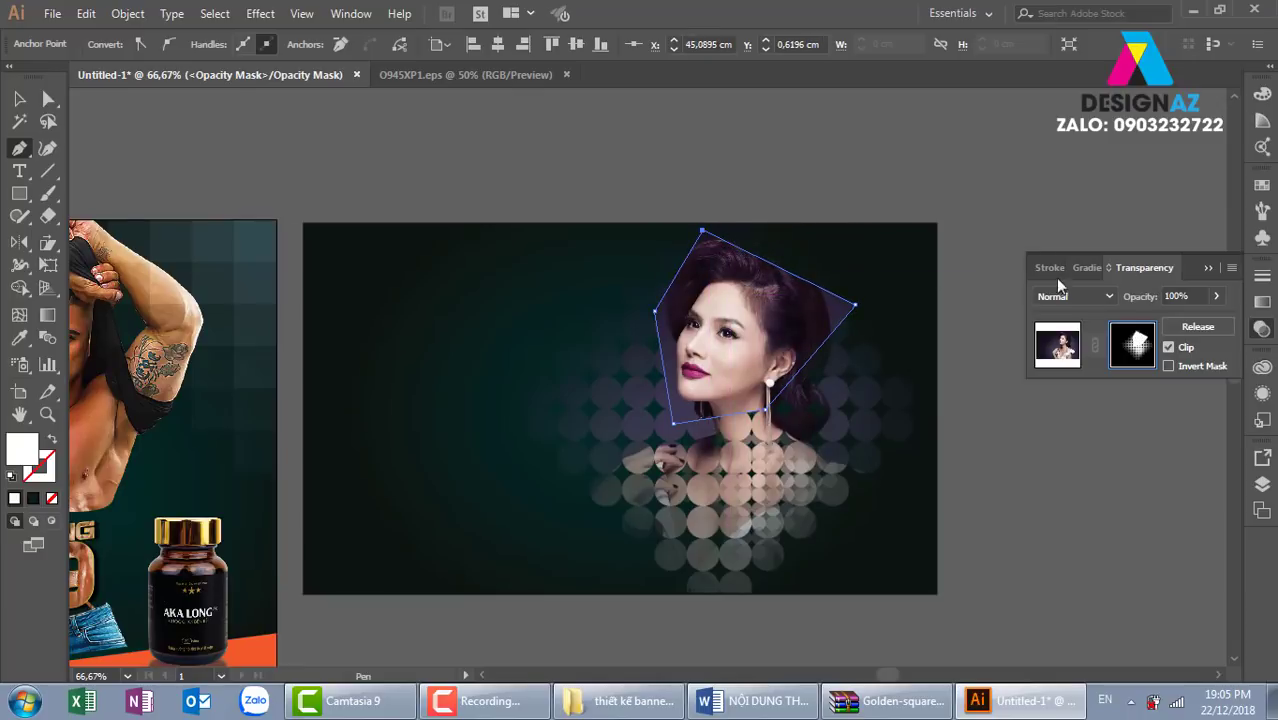
pyautogui.click(16, 98)
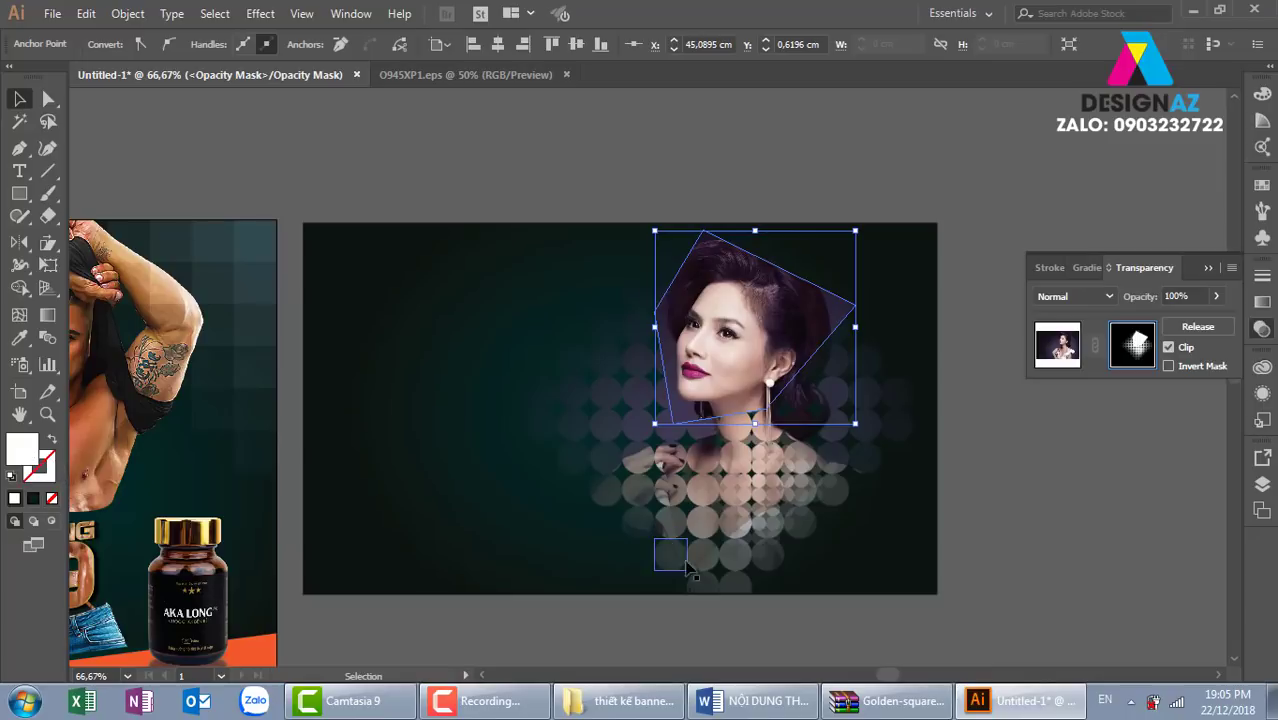
# Step: Zoom to 100%, select the face polygon, and open the Effect menu
pyautogui.click(1110, 541)
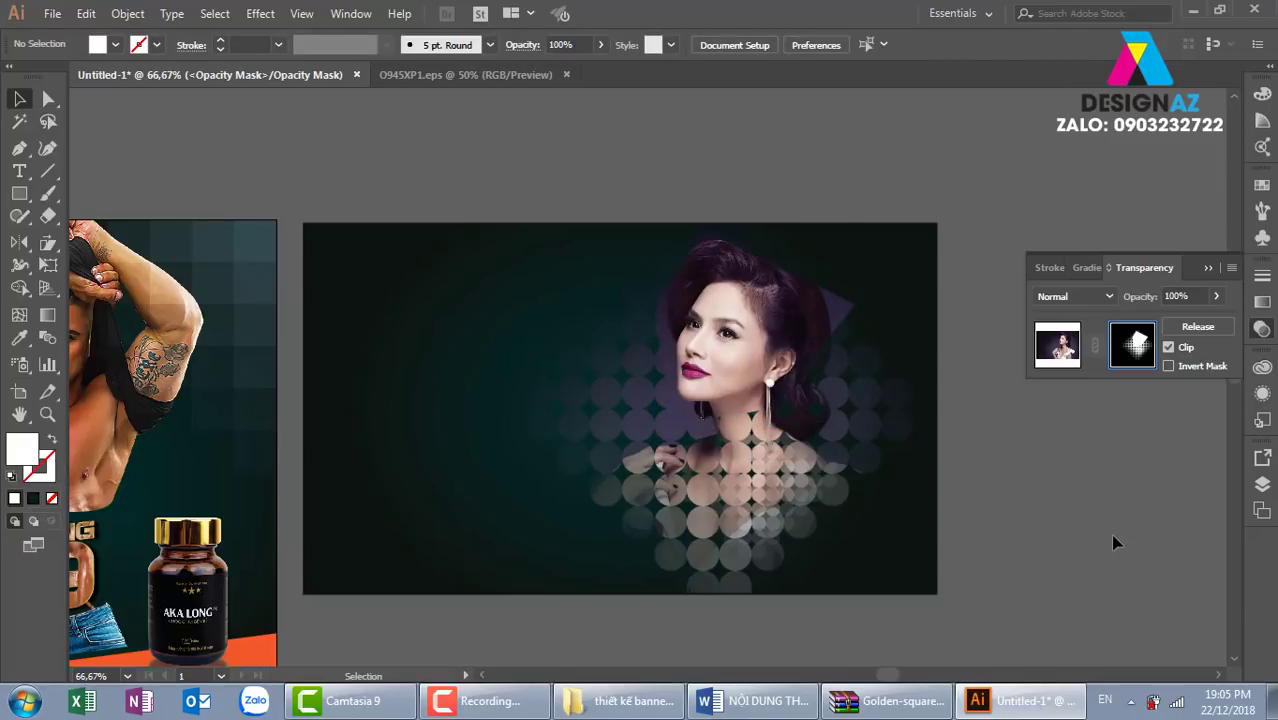
pyautogui.hotkey('ctrl', '1')
pyautogui.click(940, 300)
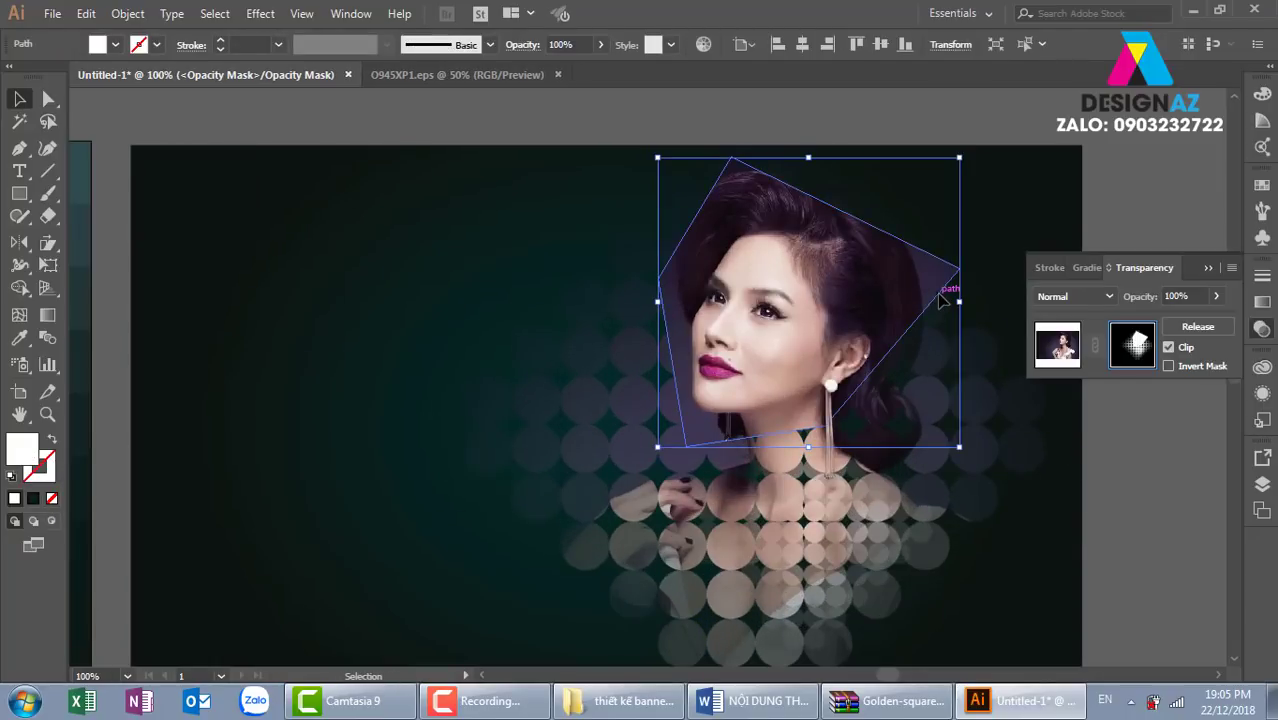
pyautogui.click(260, 13)
pyautogui.moveTo(279, 327)
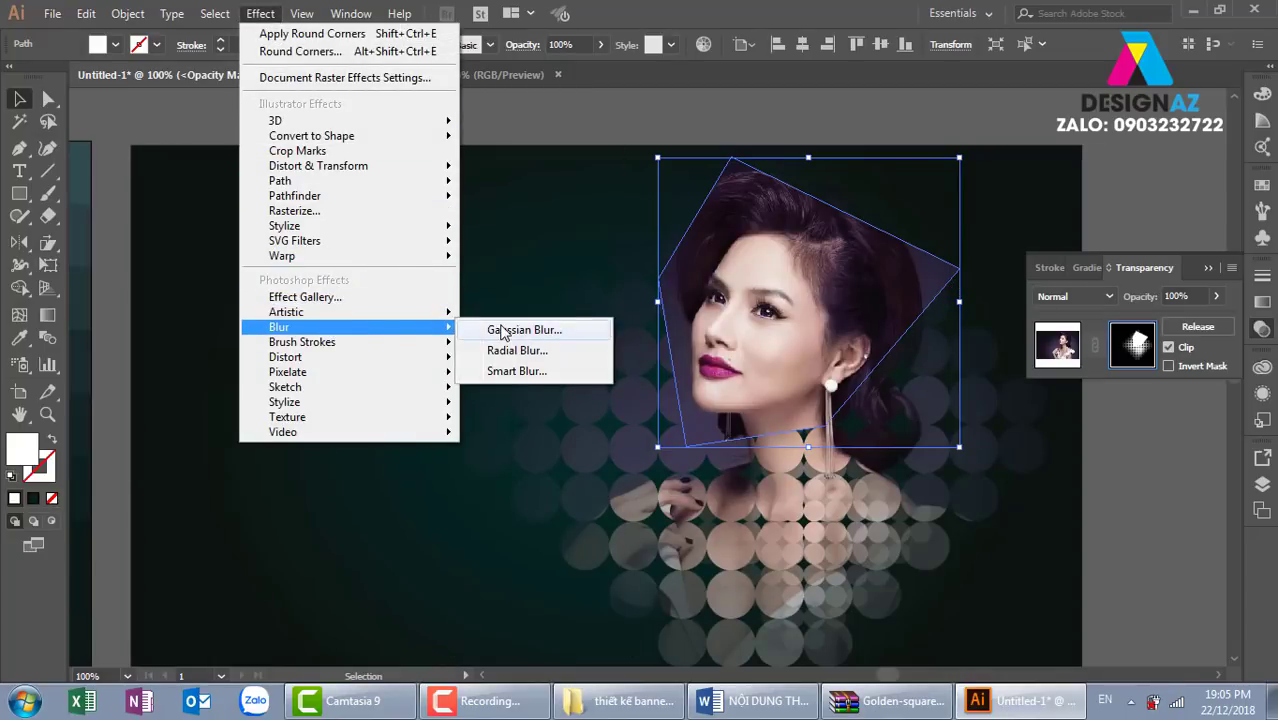
# Step: Apply a 91,6-pixel Gaussian Blur to the mask polygon over the woman's face
pyautogui.click(505, 327)
pyautogui.click(776, 283)
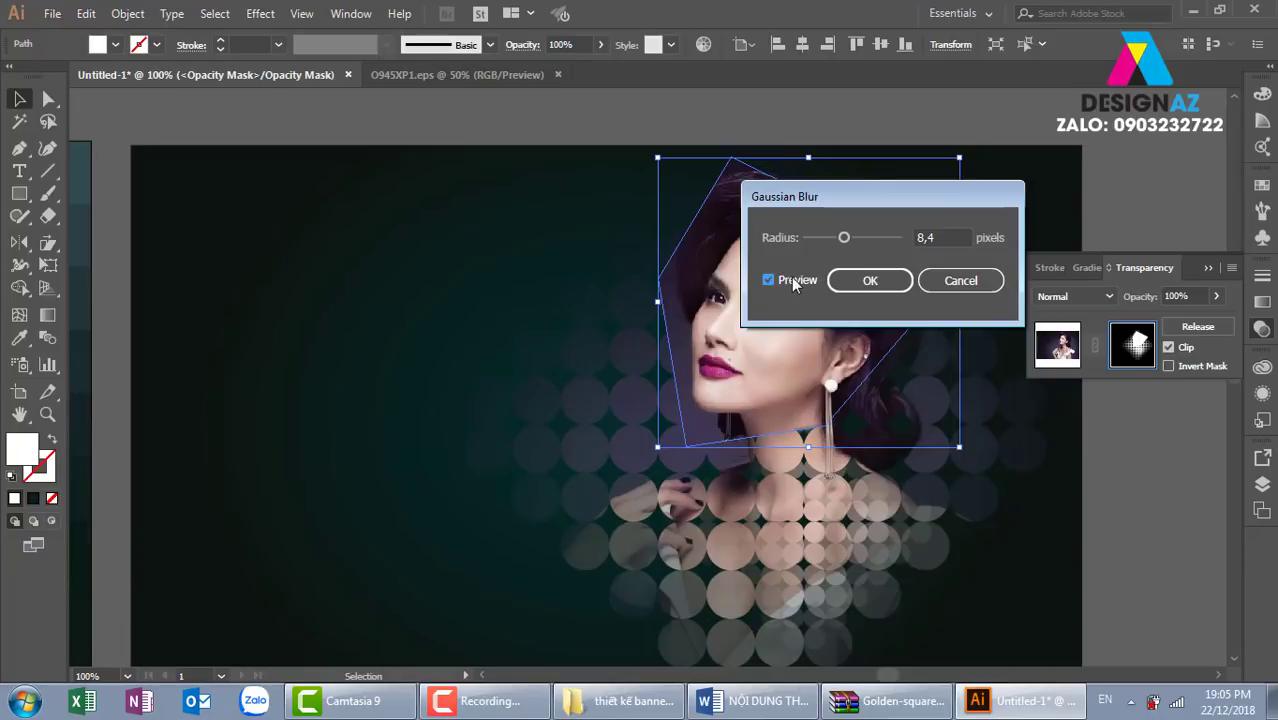
pyautogui.click(869, 240)
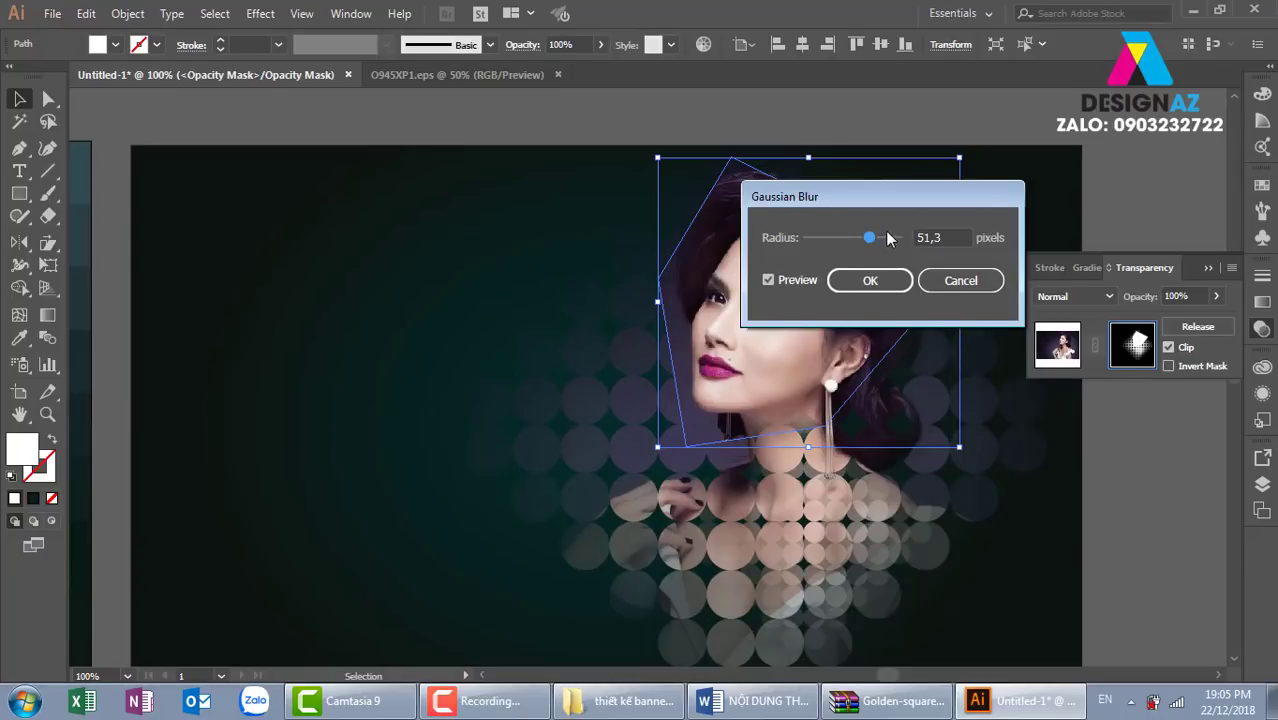
pyautogui.click(887, 238)
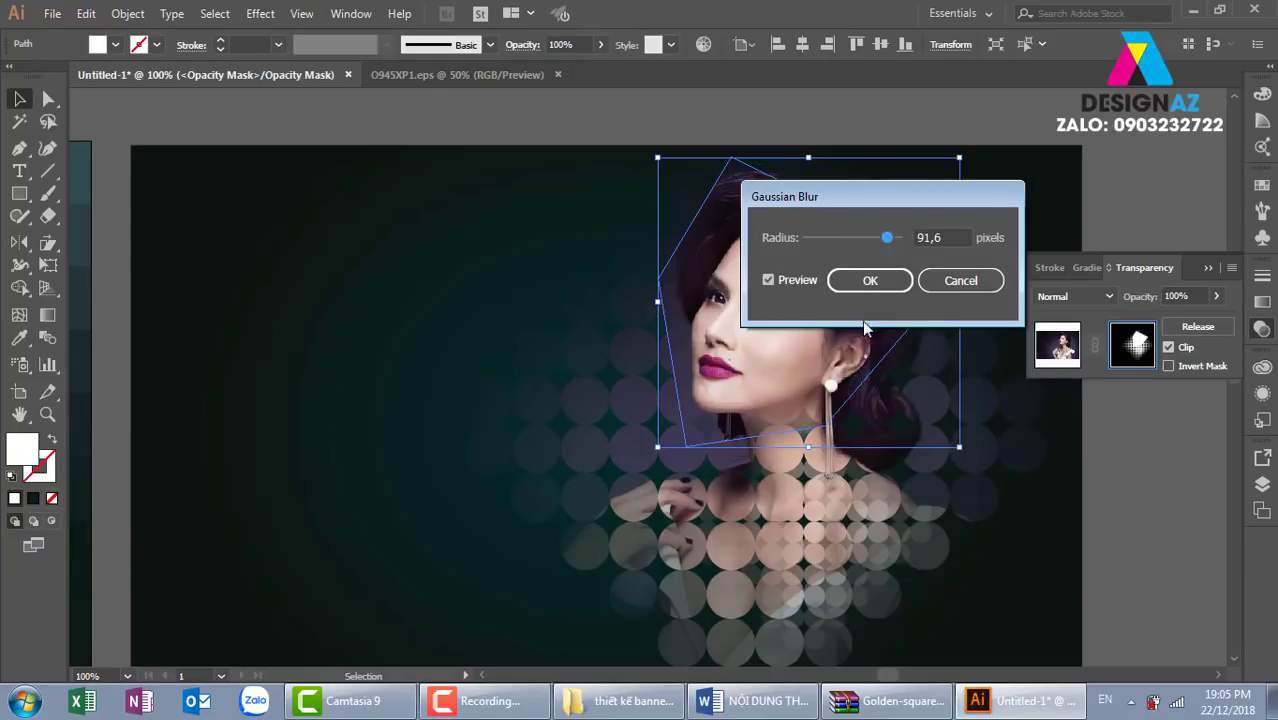
pyautogui.click(873, 281)
pyautogui.click(1147, 481)
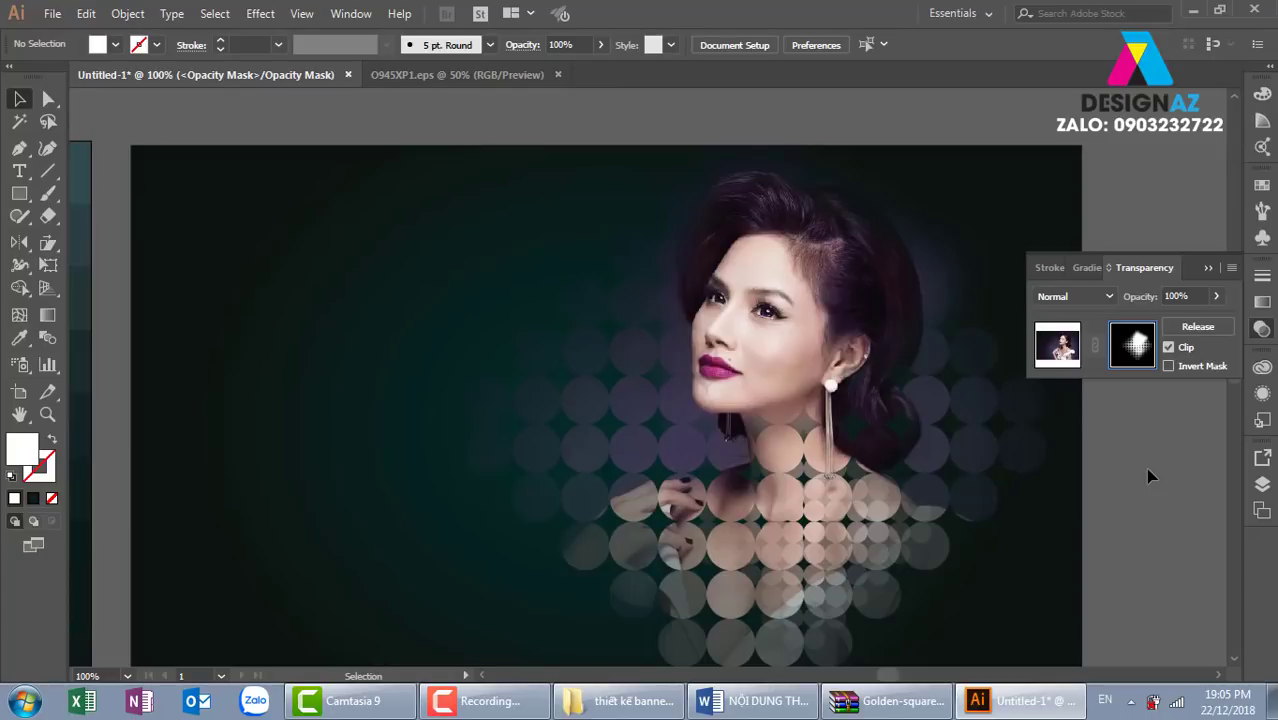
# Step: Exit opacity-mask editing and Alt-drag a copy of the dark background below the banner
pyautogui.hotkey('ctrl', '-')
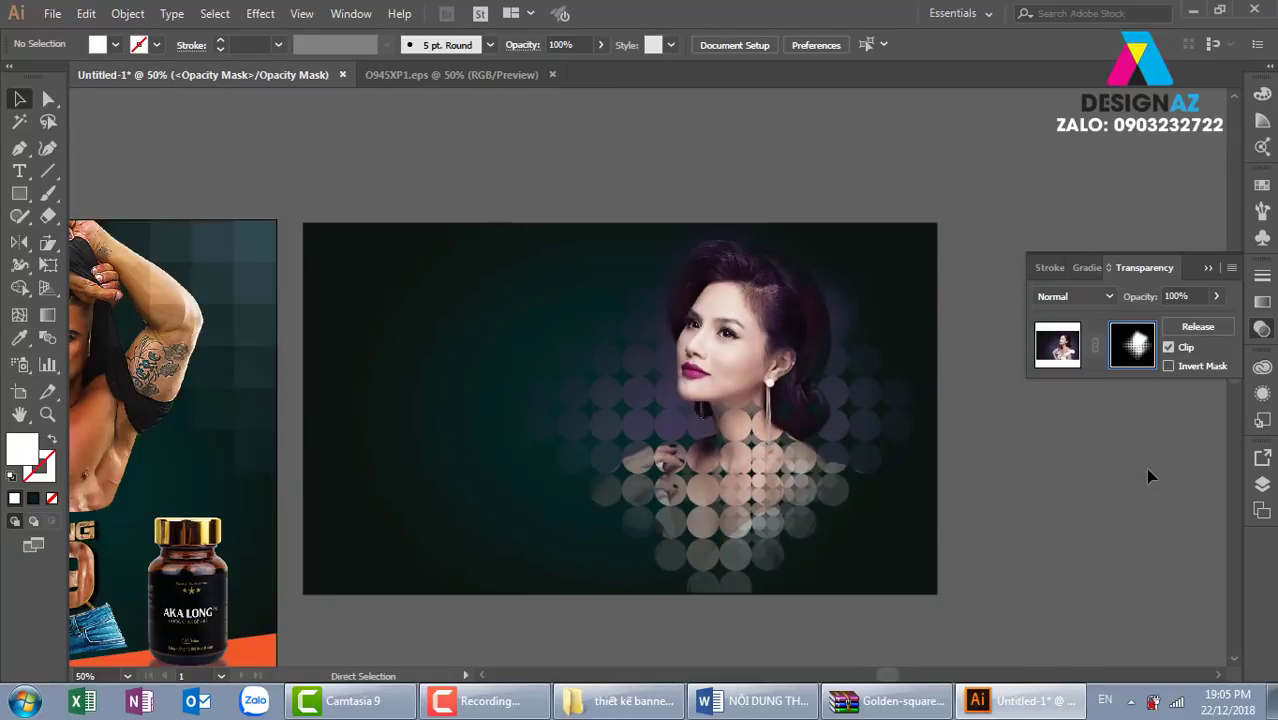
pyautogui.hotkey('ctrl', '-')
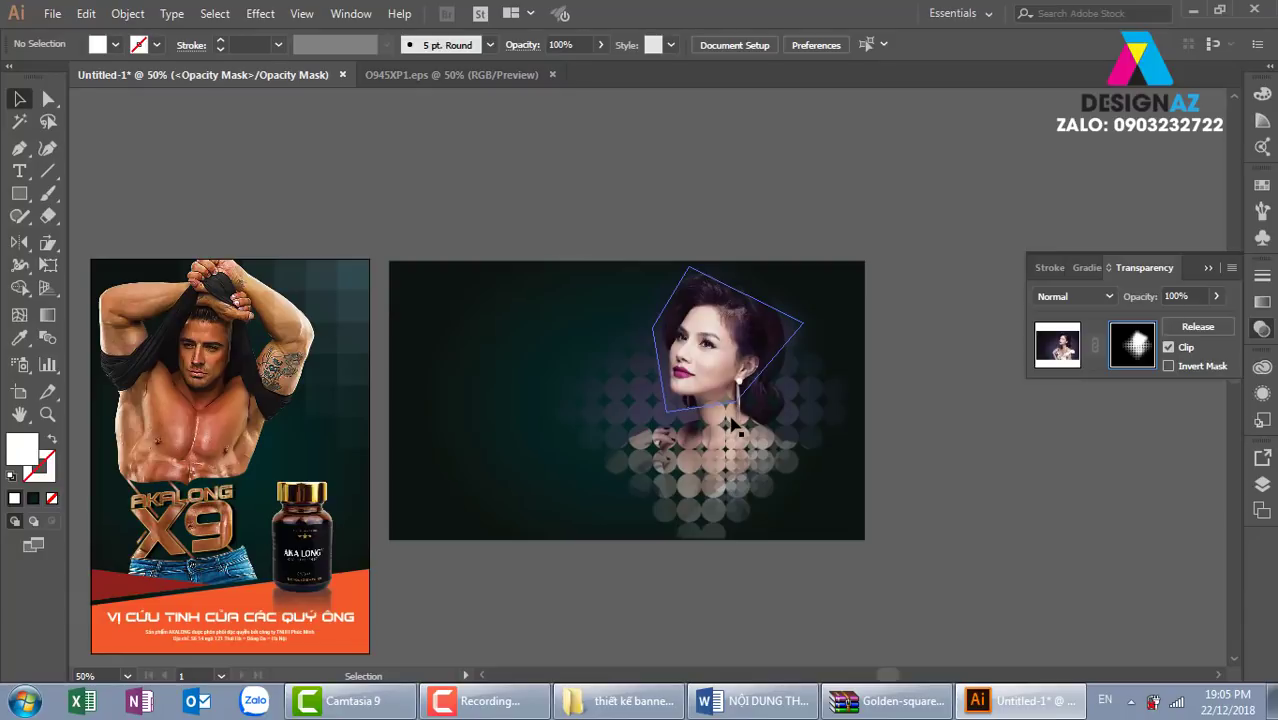
pyautogui.click(1057, 345)
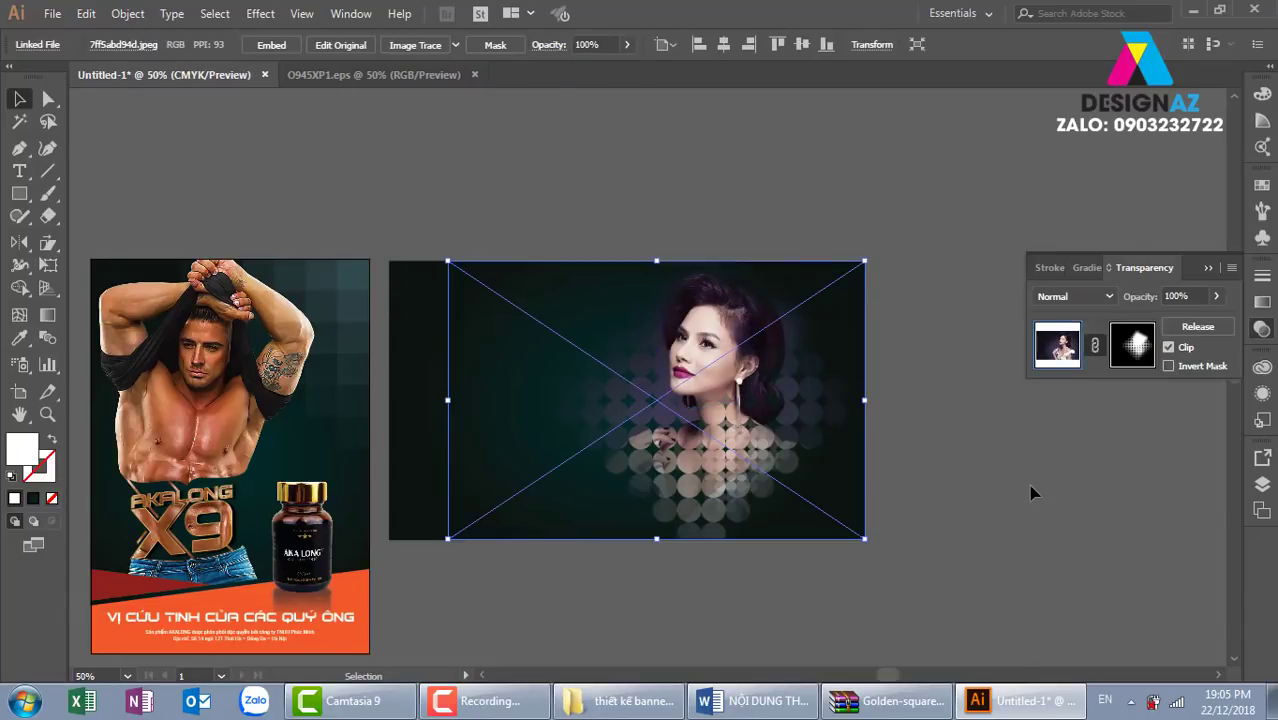
pyautogui.click(1033, 492)
pyautogui.hotkey('ctrl', '-')
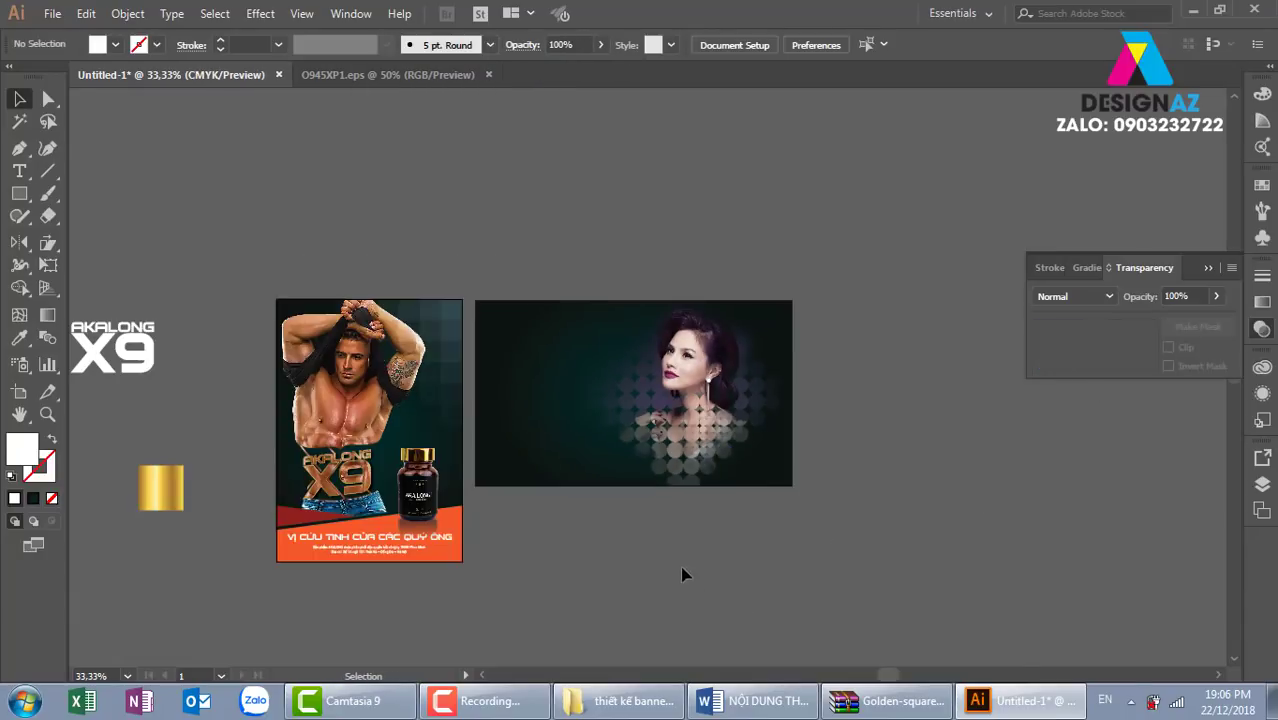
pyautogui.moveTo(520, 490)
pyautogui.mouseDown()
pyautogui.moveTo(564, 365)
pyautogui.moveTo(568, 553)
pyautogui.mouseUp()
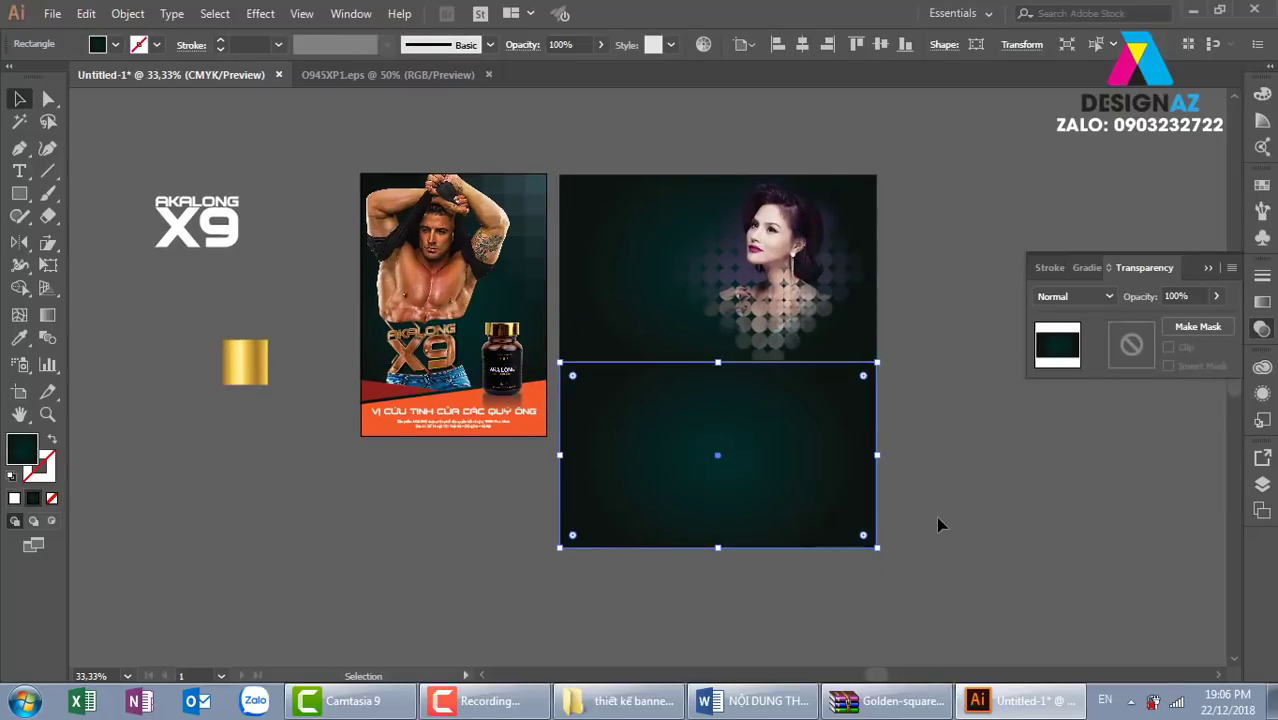
pyautogui.click(942, 518)
pyautogui.hotkey('ctrl', '+')
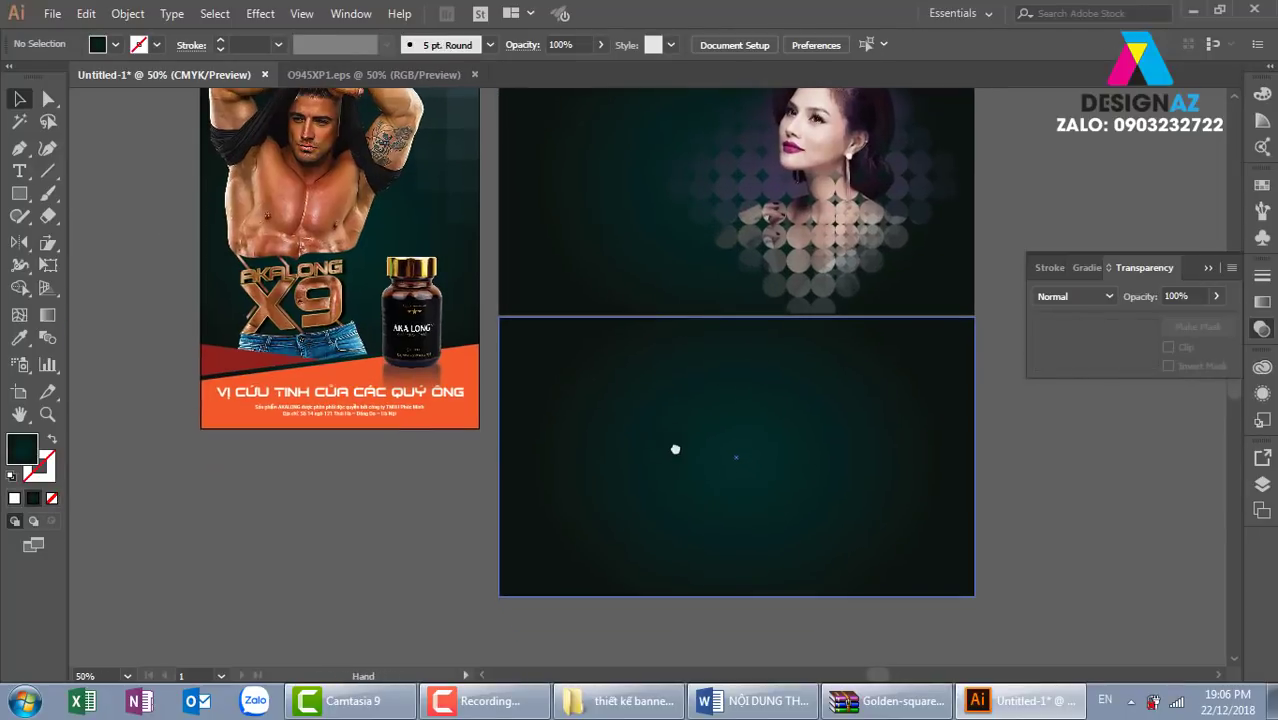
pyautogui.moveTo(688, 491); pyautogui.dragTo(673, 448)
# Step: Draw a rectangle over the copied background's left part and fill it light grey
pyautogui.click(19, 194)
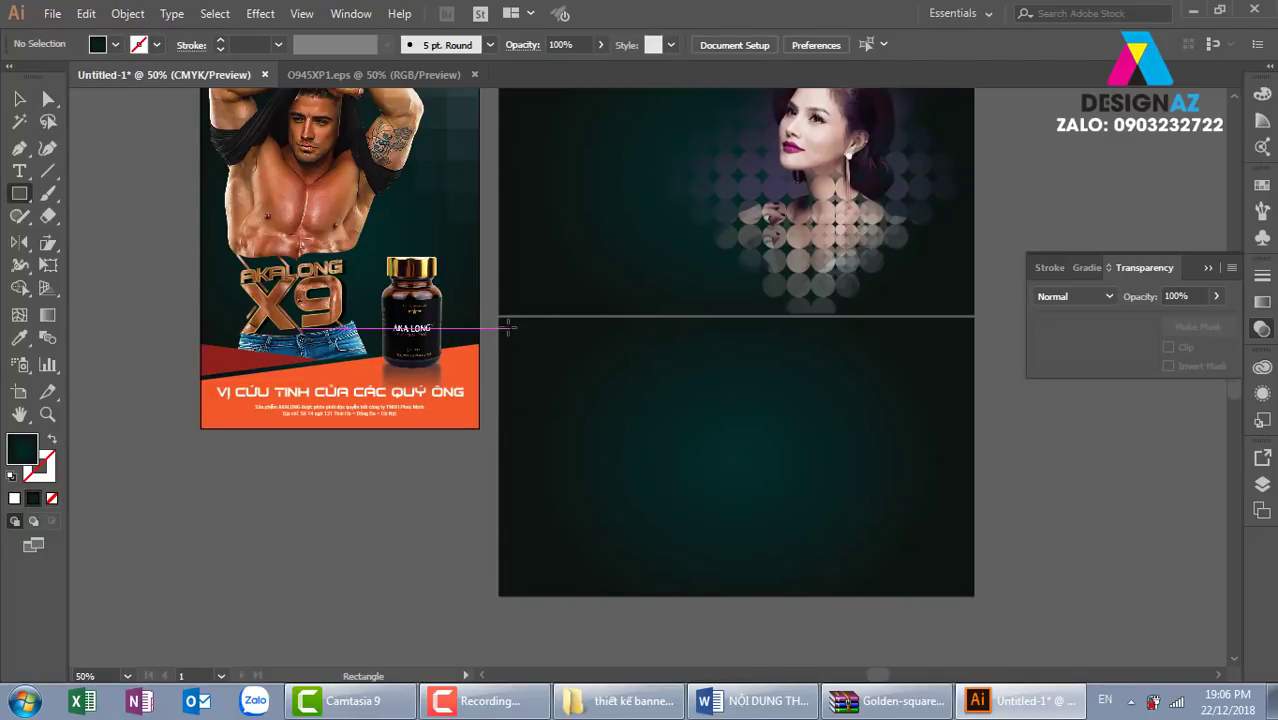
pyautogui.moveTo(503, 321); pyautogui.dragTo(851, 591)
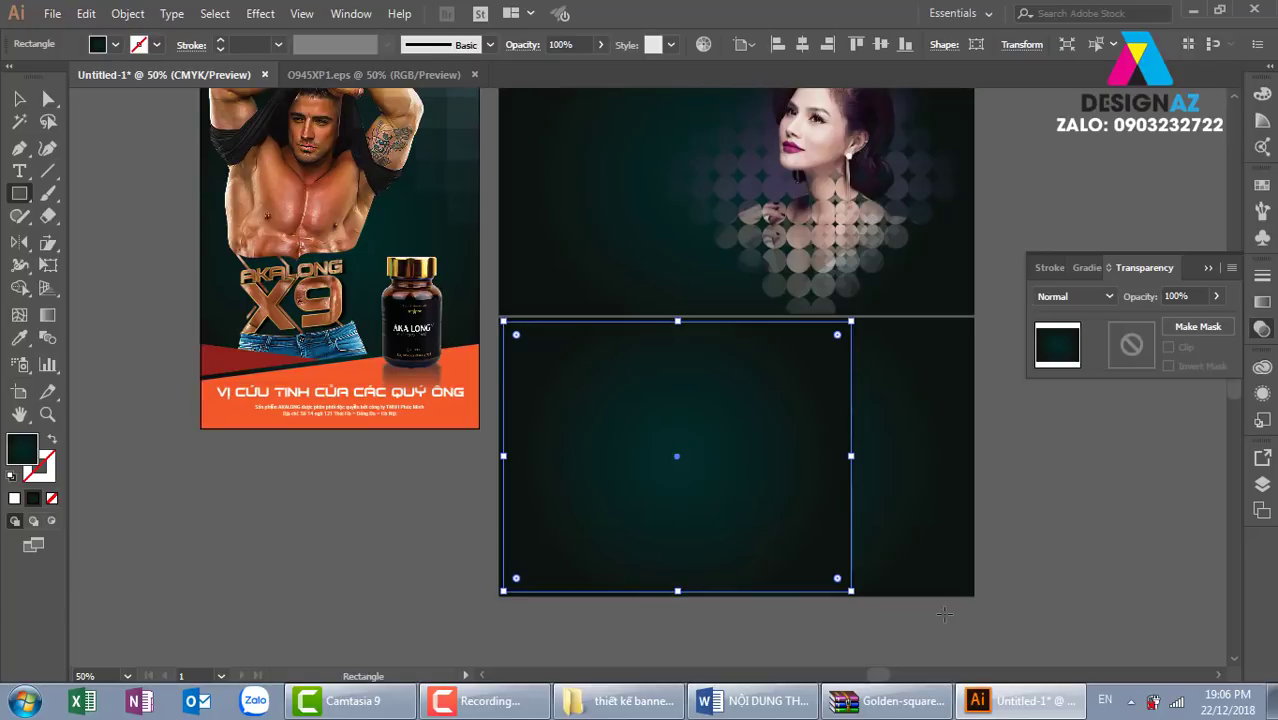
pyautogui.click(19, 98)
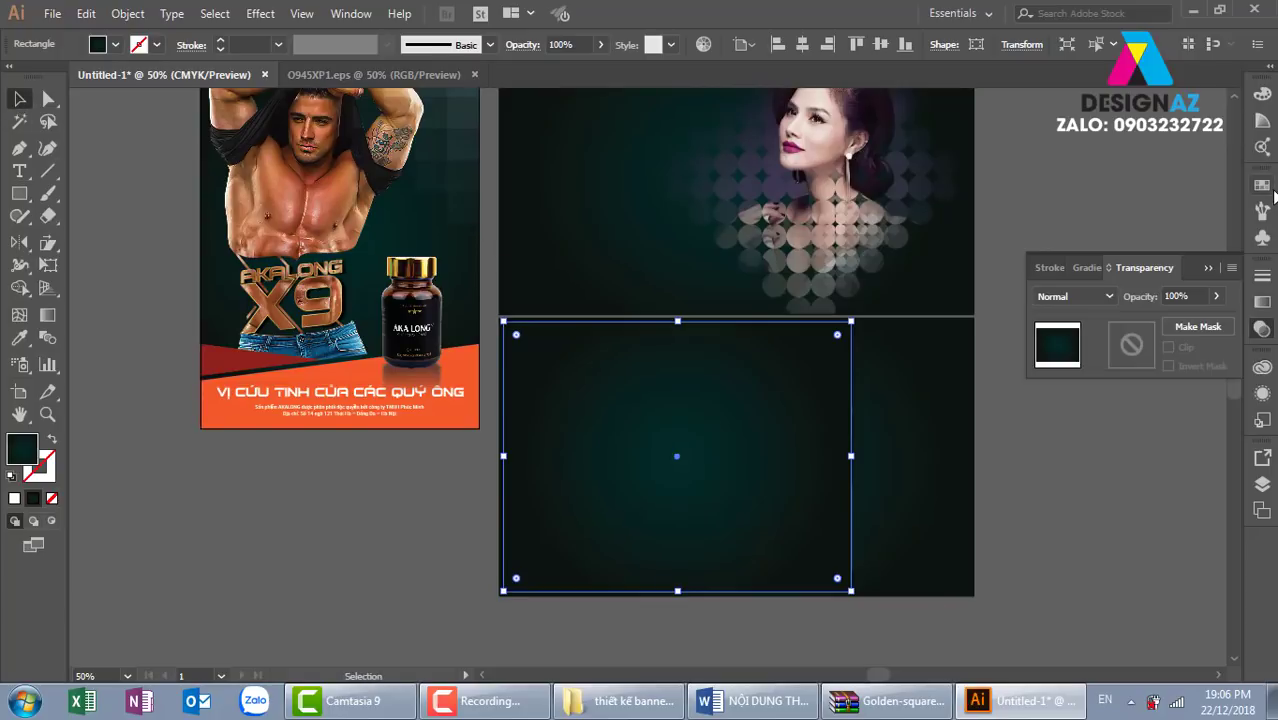
pyautogui.click(1263, 188)
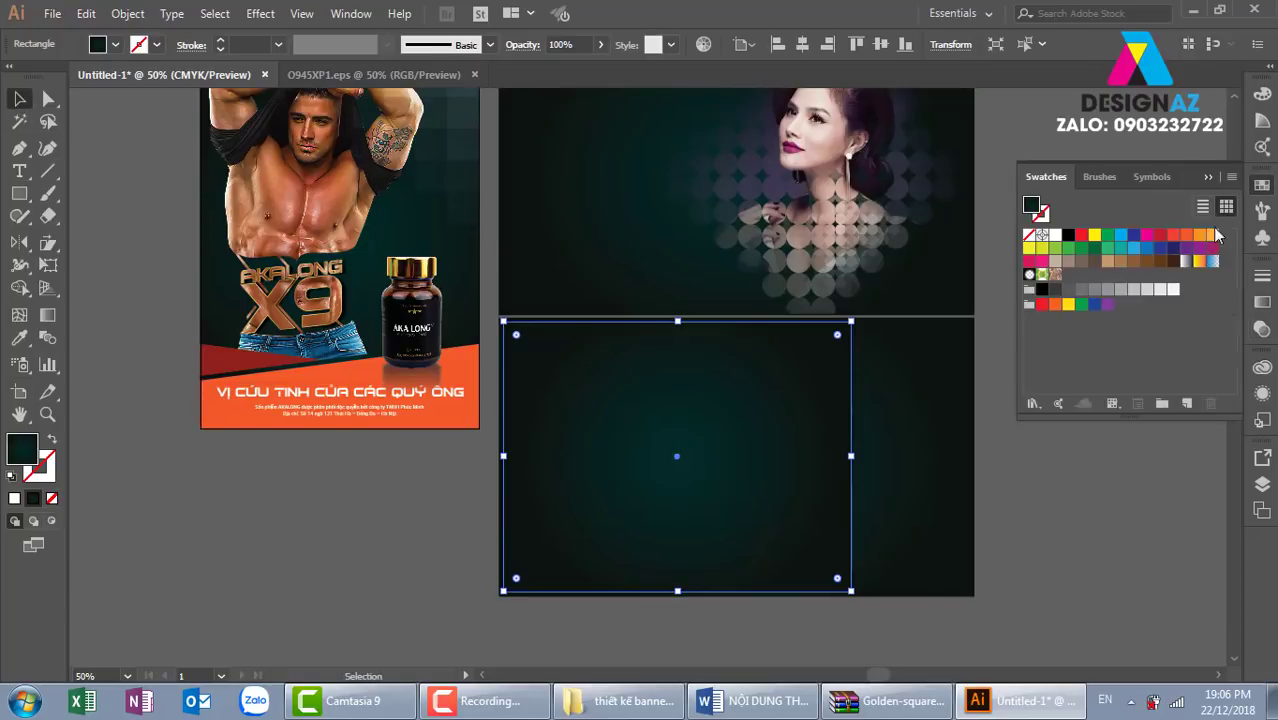
pyautogui.click(1158, 290)
pyautogui.click(1077, 530)
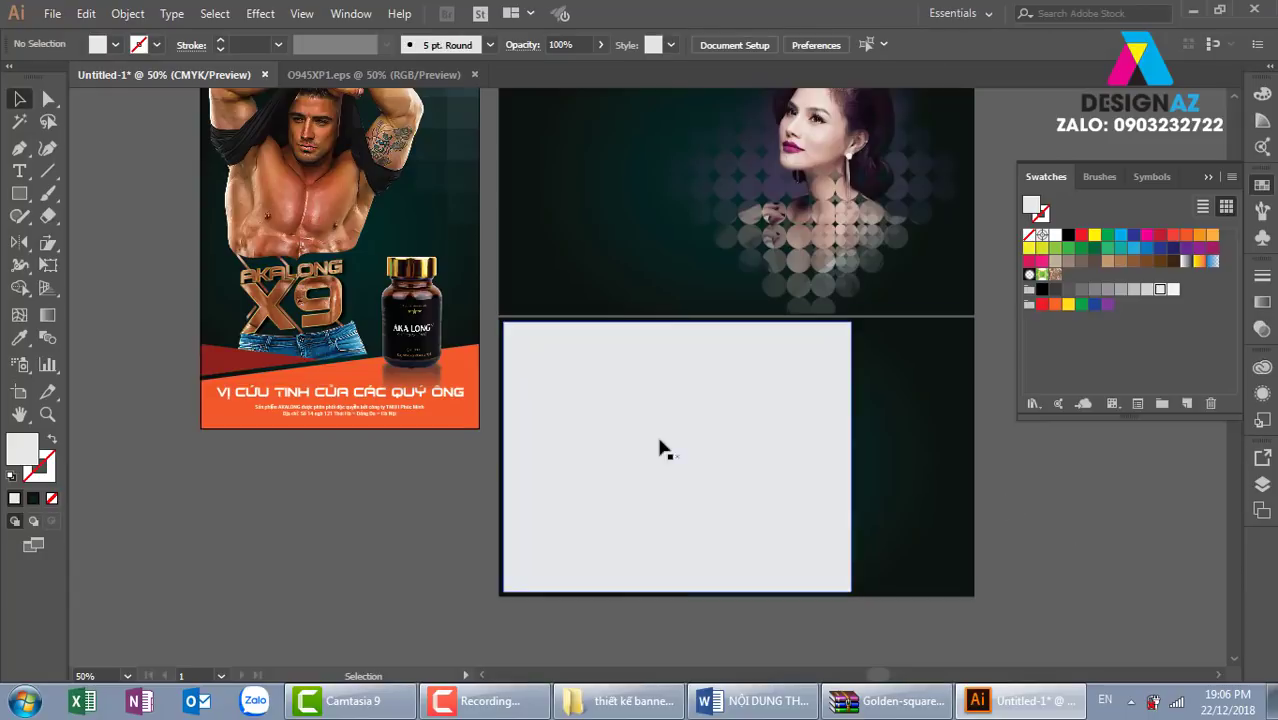
pyautogui.click(652, 447)
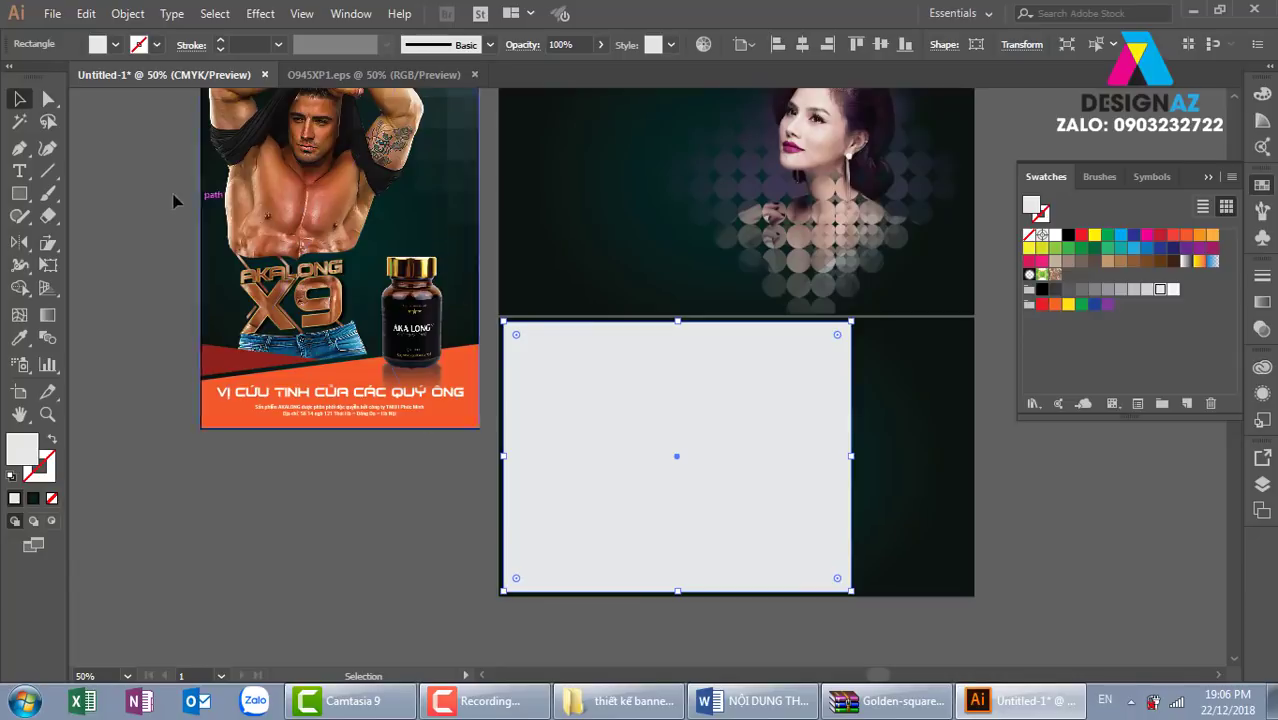
# Step: Split the light grey rectangle into 4 rows and 5 columns with 0,2 cm gutters
pyautogui.click(130, 14)
pyautogui.moveTo(197, 401)
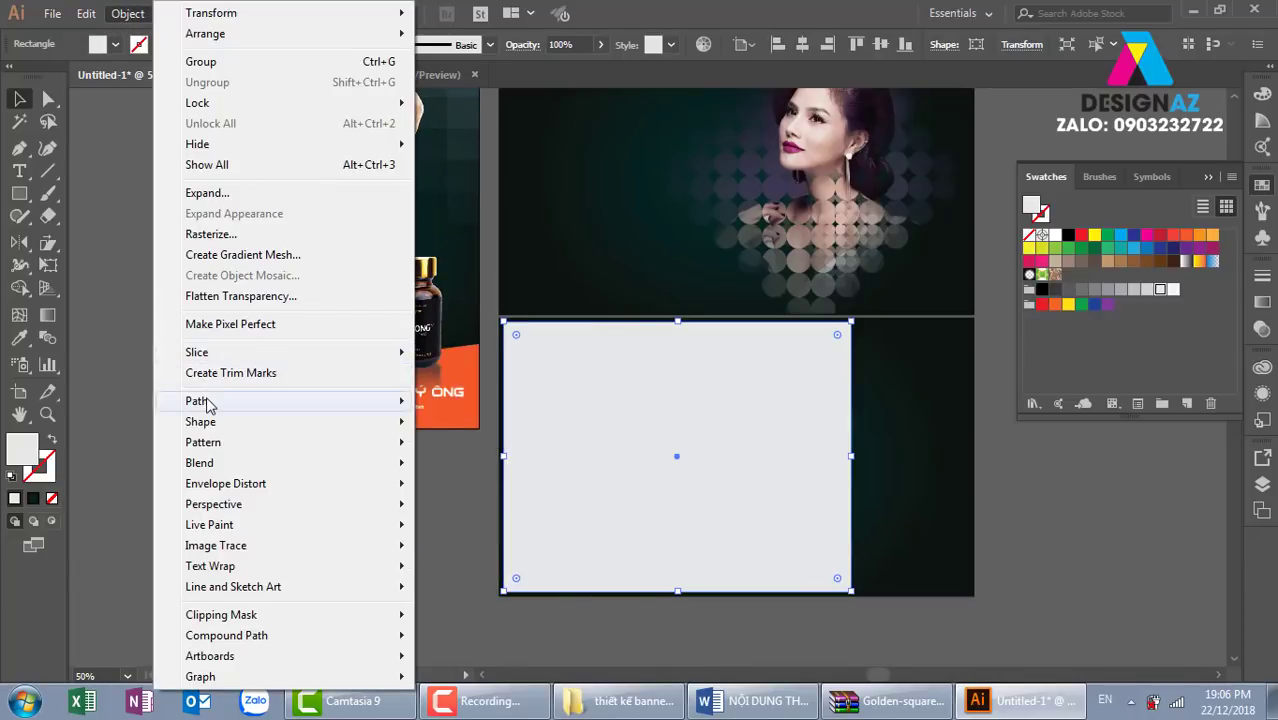
pyautogui.click(540, 609)
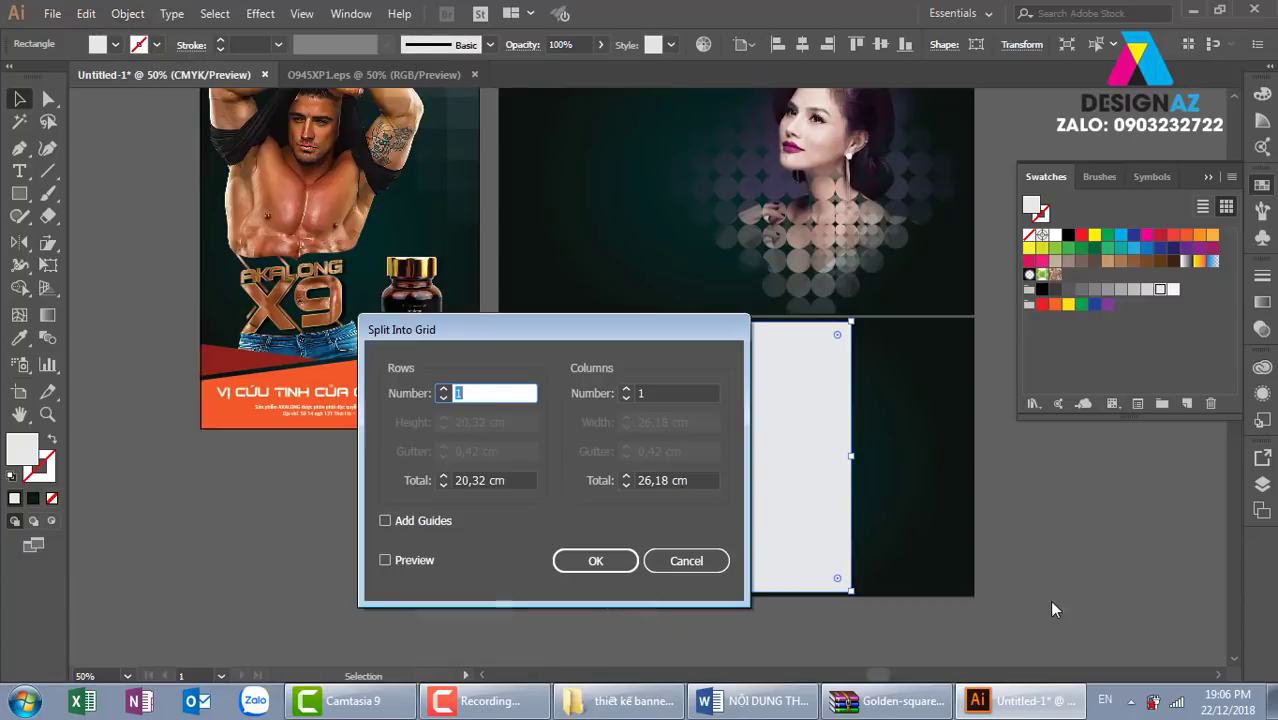
pyautogui.moveTo(547, 320)
pyautogui.mouseDown()
pyautogui.moveTo(888, 362)
pyautogui.moveTo(1096, 314)
pyautogui.moveTo(1055, 289)
pyautogui.mouseUp()
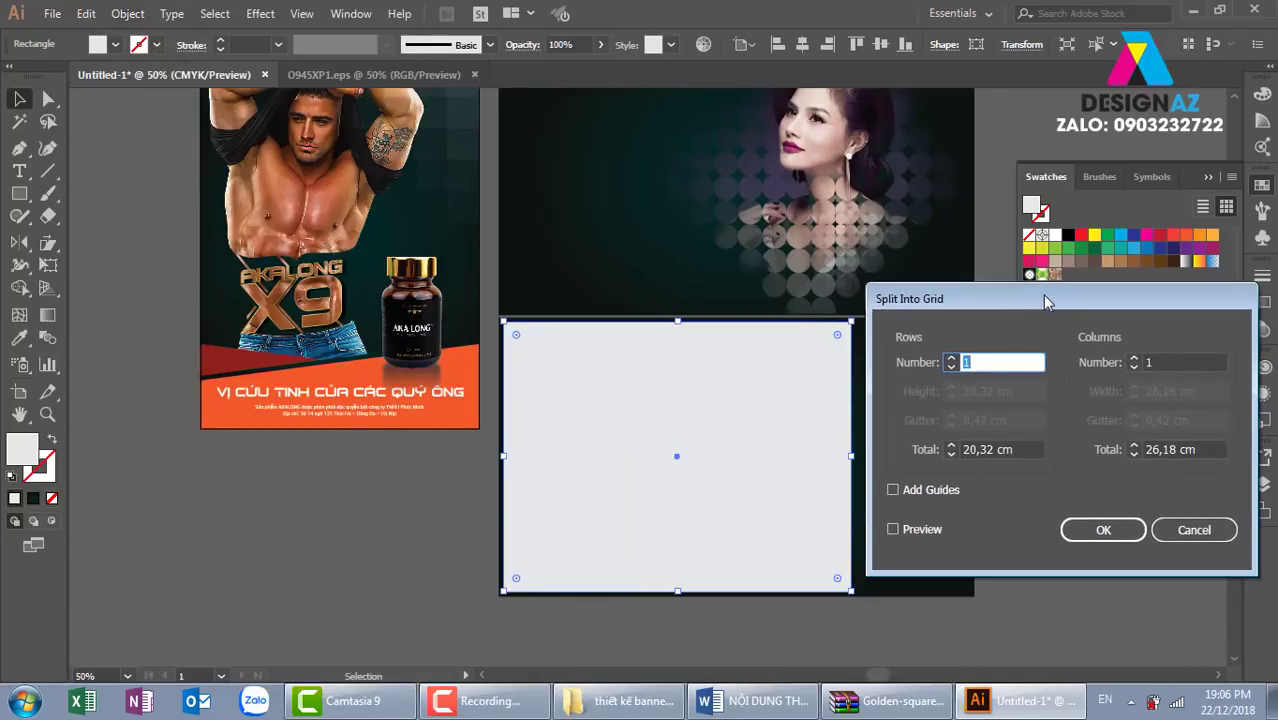
pyautogui.click(920, 532)
pyautogui.click(1134, 357)
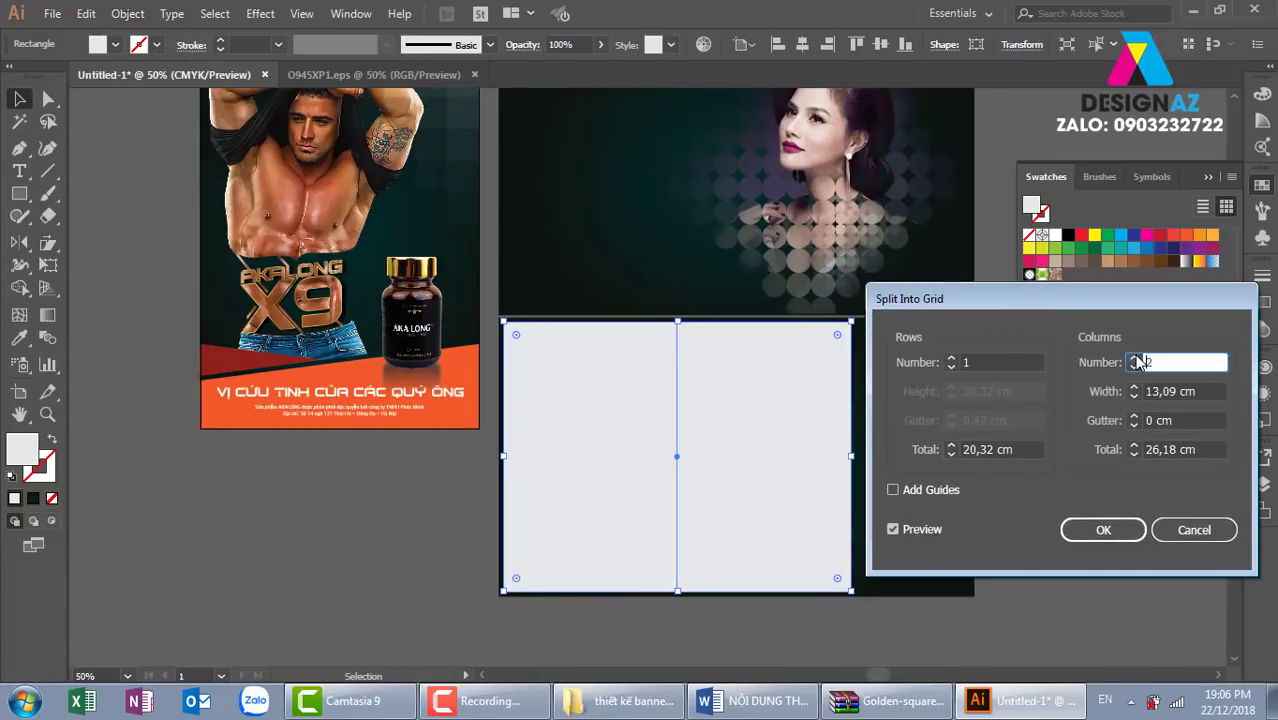
pyautogui.click(1134, 357)
pyautogui.click(1134, 357)
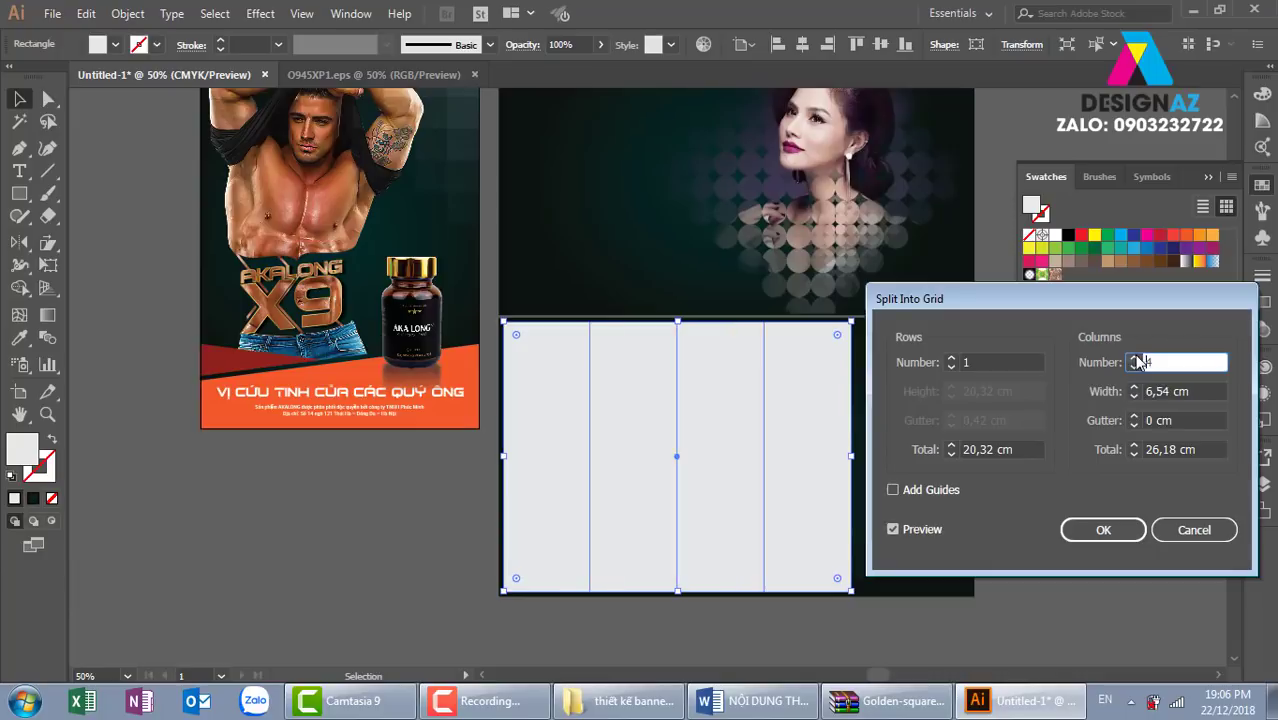
pyautogui.click(951, 358)
pyautogui.click(951, 358)
pyautogui.click(951, 358)
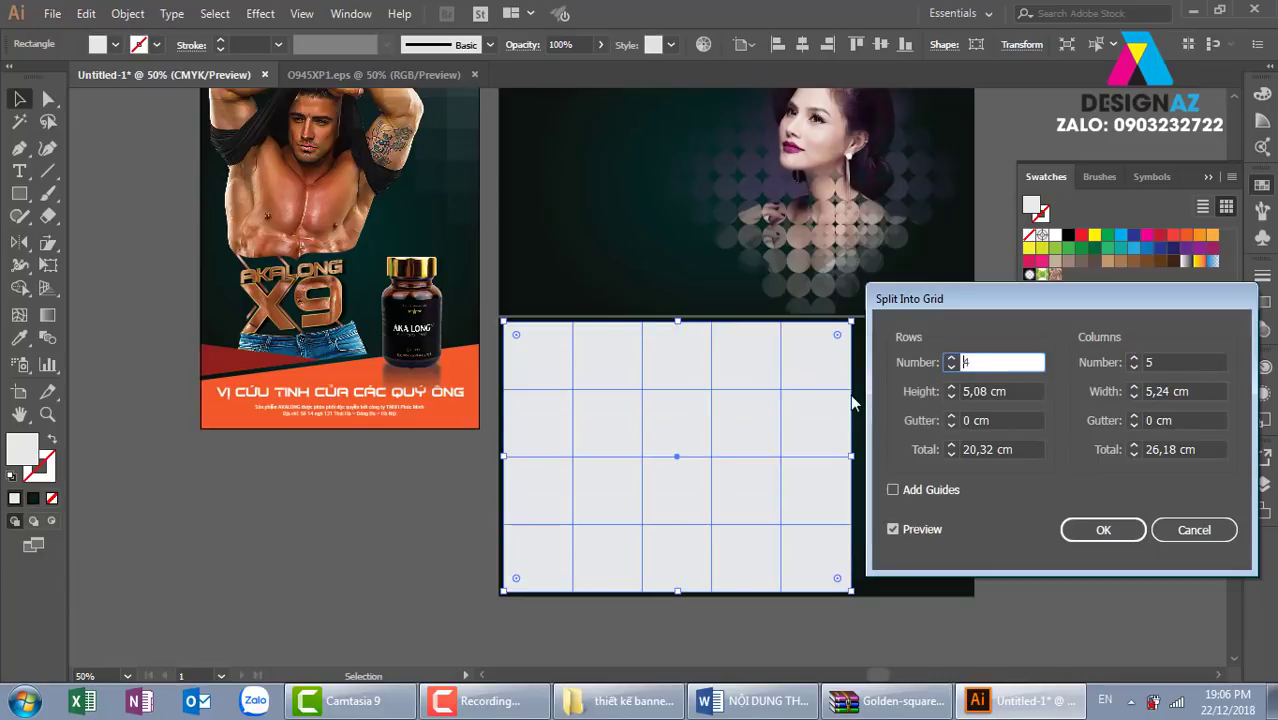
pyautogui.click(1134, 418)
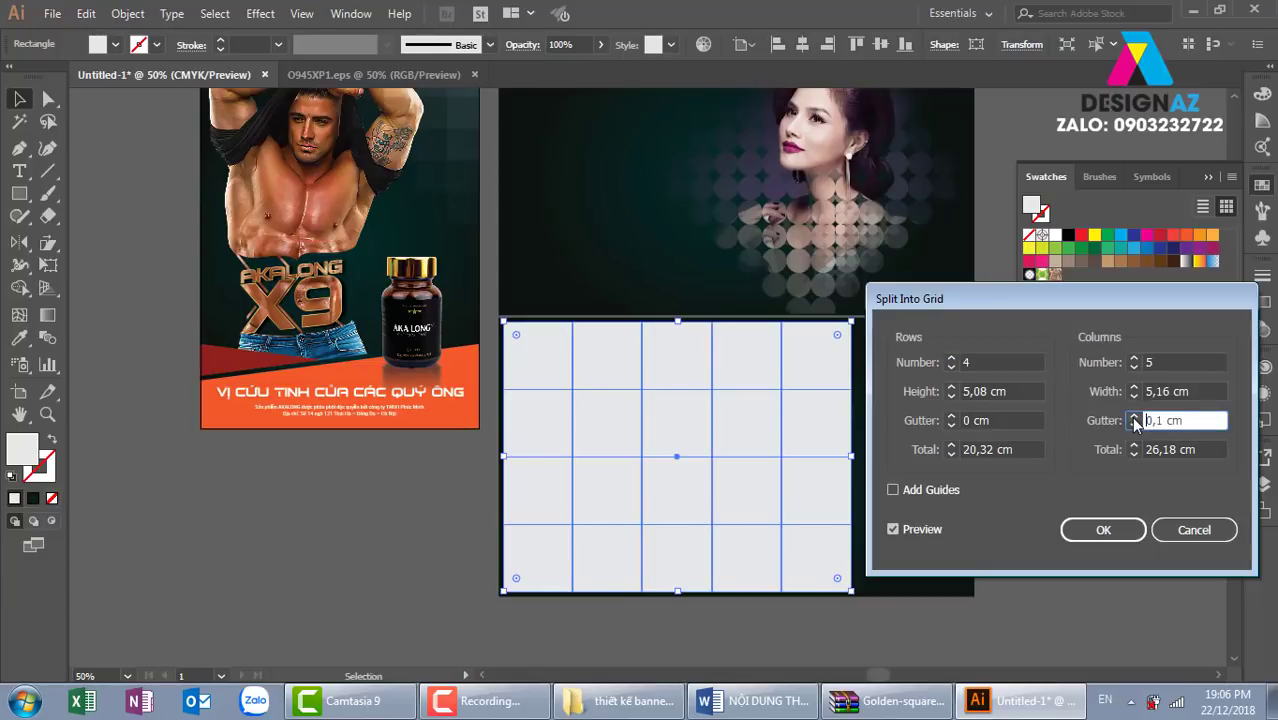
pyautogui.click(951, 417)
pyautogui.write('0,2')
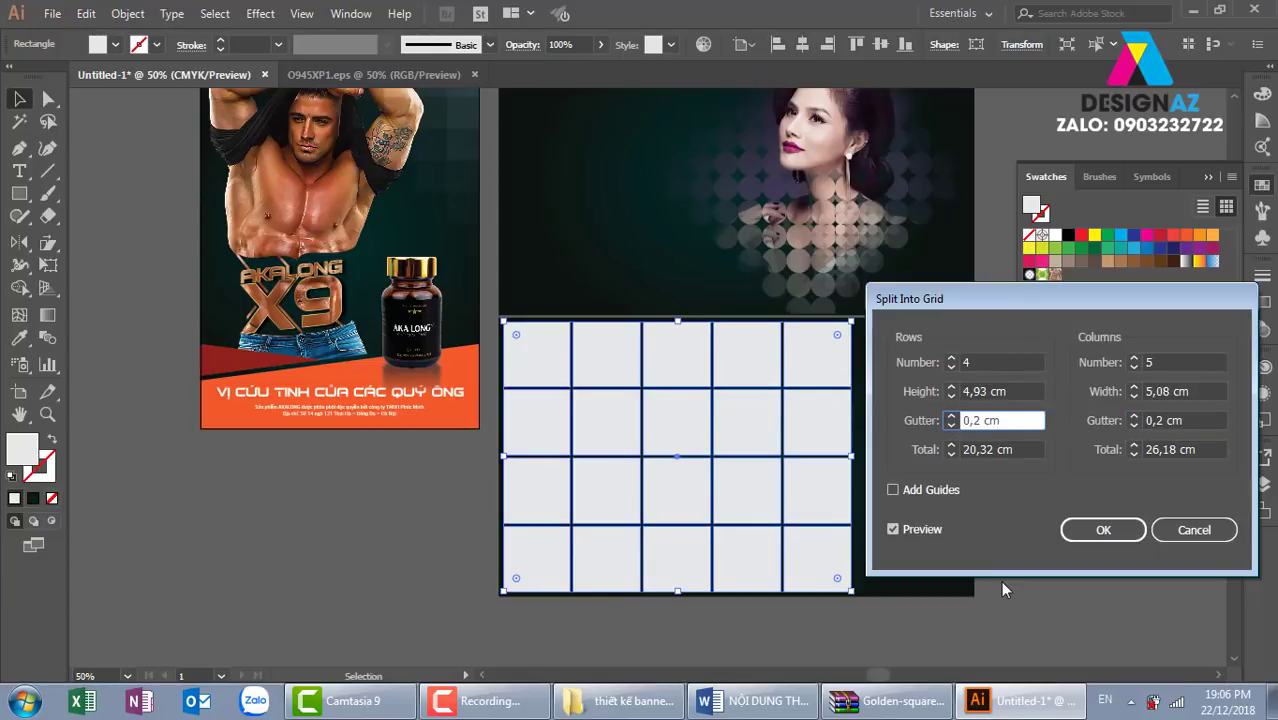
pyautogui.click(1103, 531)
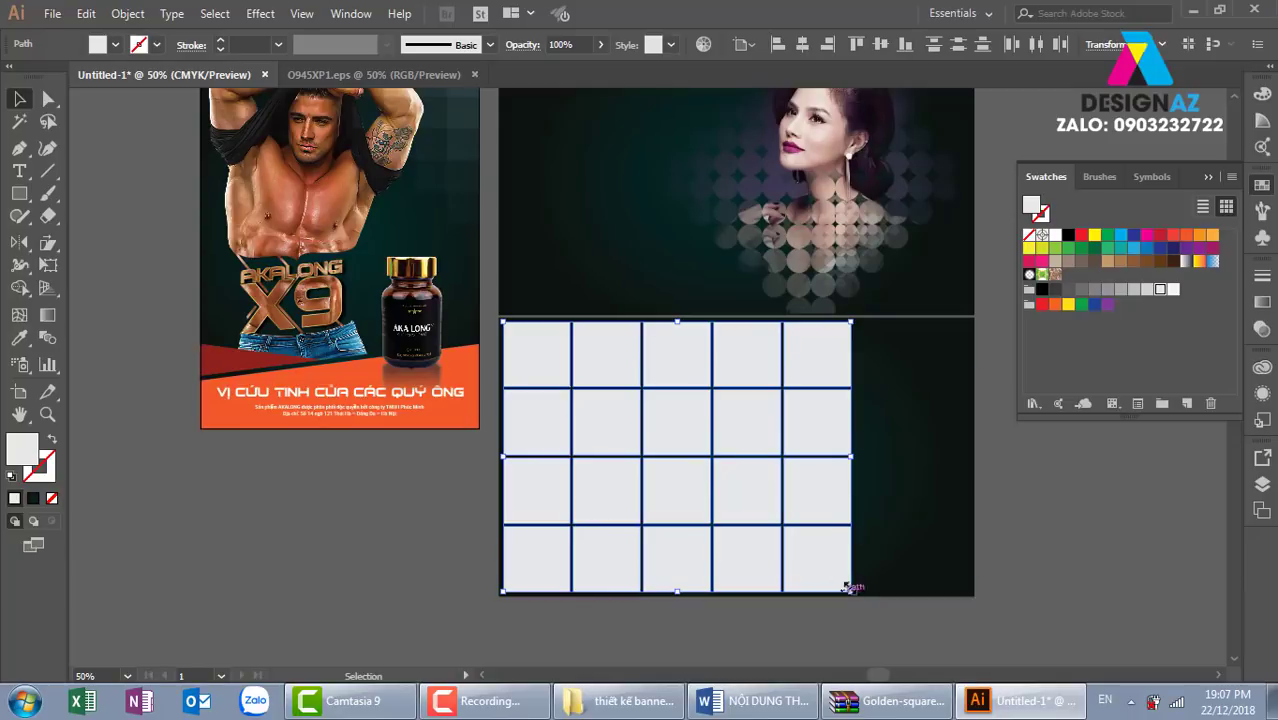
# Step: Delete the bottom-right, top-right and third bottom-row tiles, then group the remaining tiles
pyautogui.click(1050, 508)
pyautogui.click(830, 590)
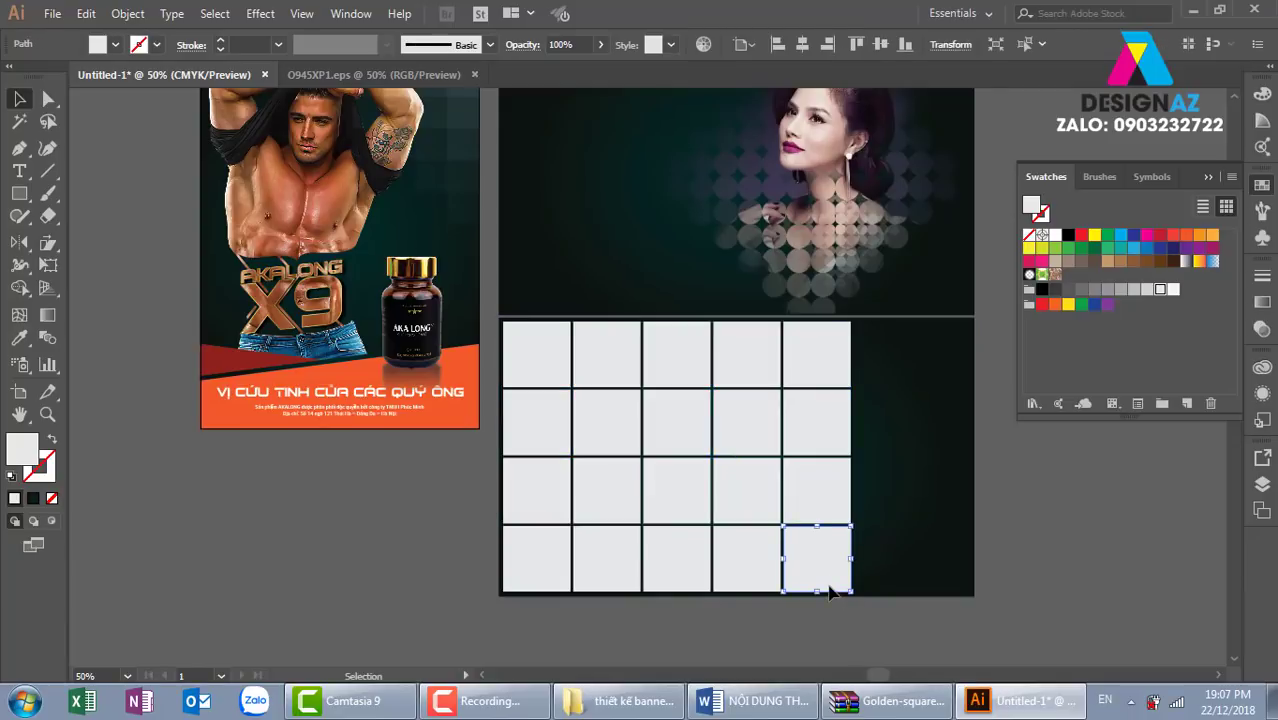
pyautogui.press('Delete')
pyautogui.click(825, 355)
pyautogui.press('Delete')
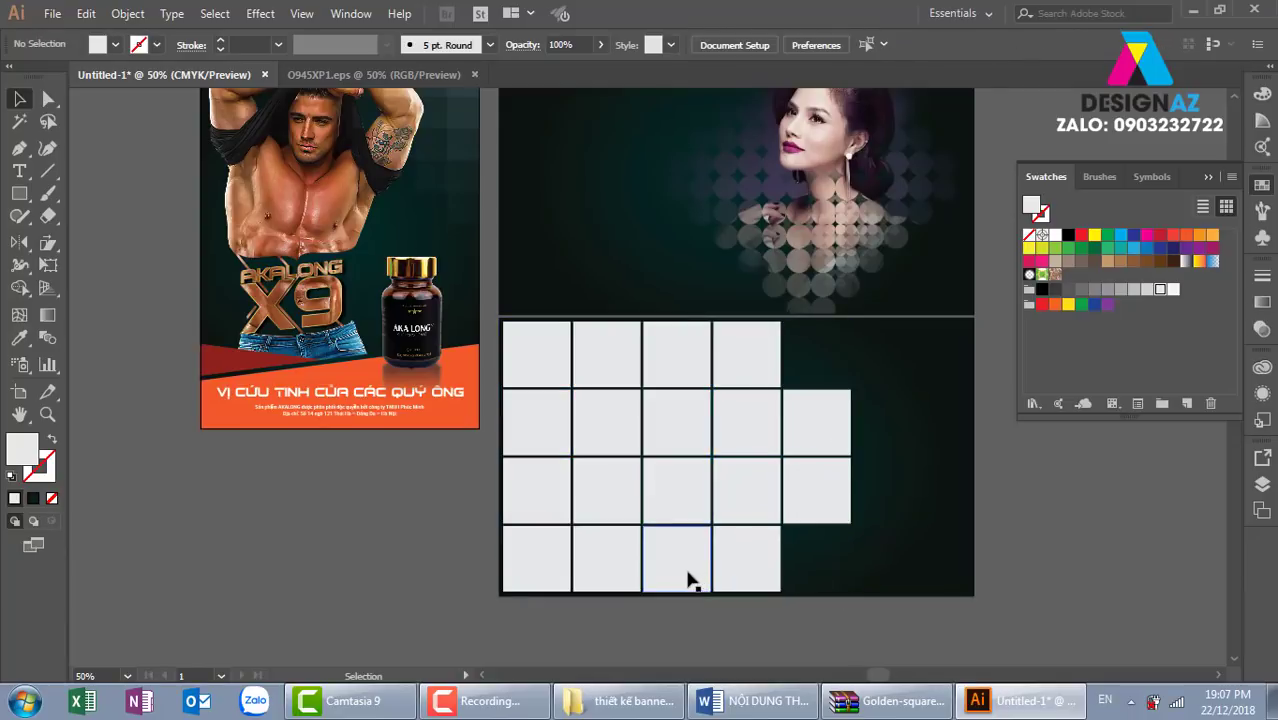
pyautogui.click(688, 579)
pyautogui.press('Delete')
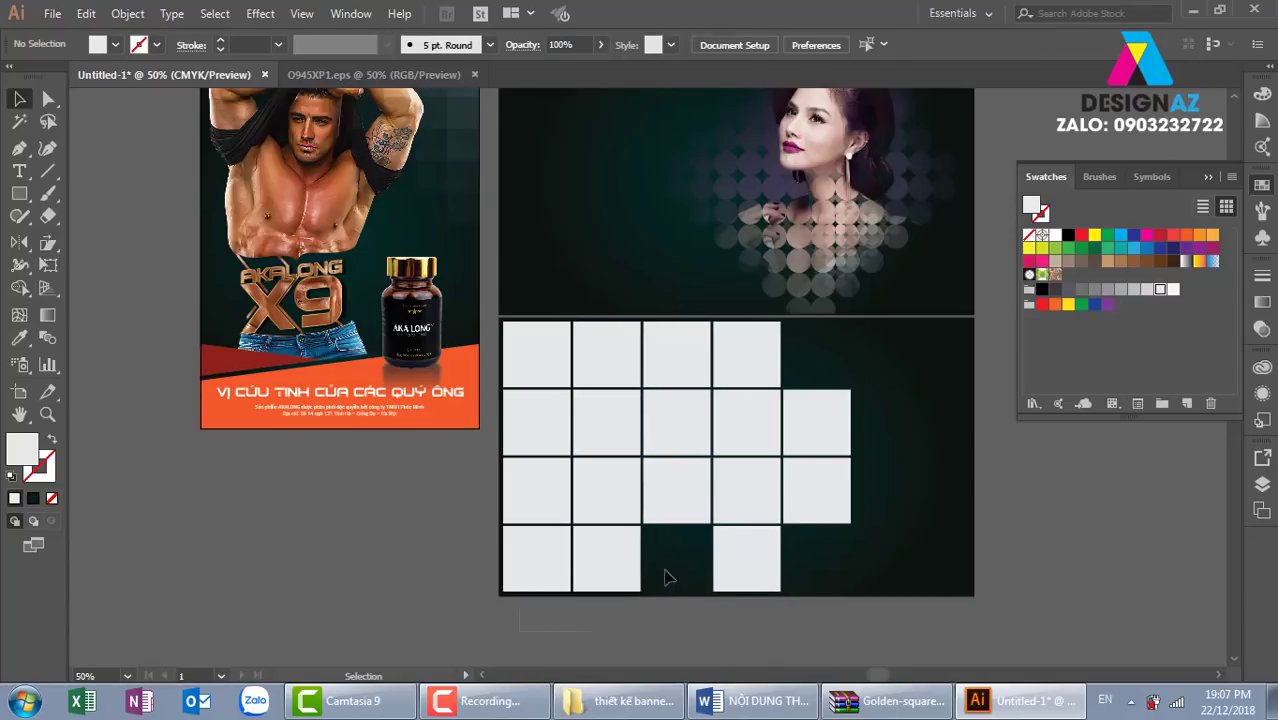
pyautogui.moveTo(566, 613); pyautogui.dragTo(870, 380)
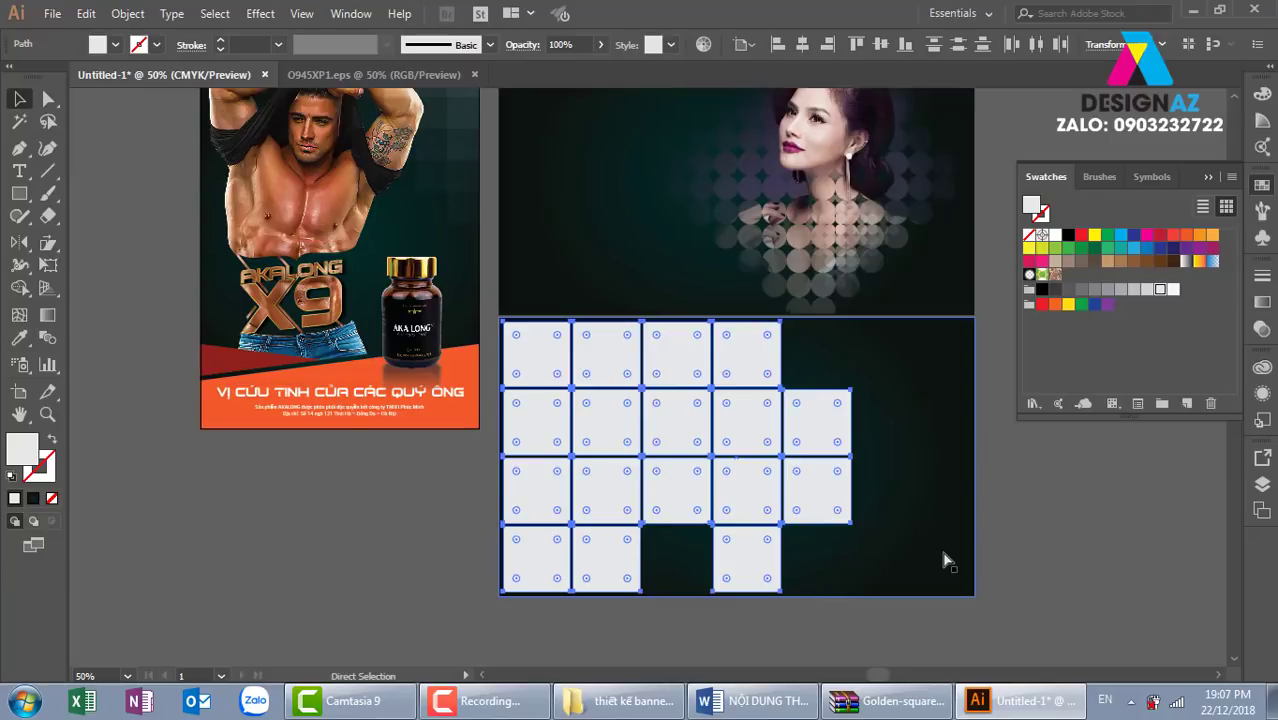
pyautogui.hotkey('ctrl', 'g')
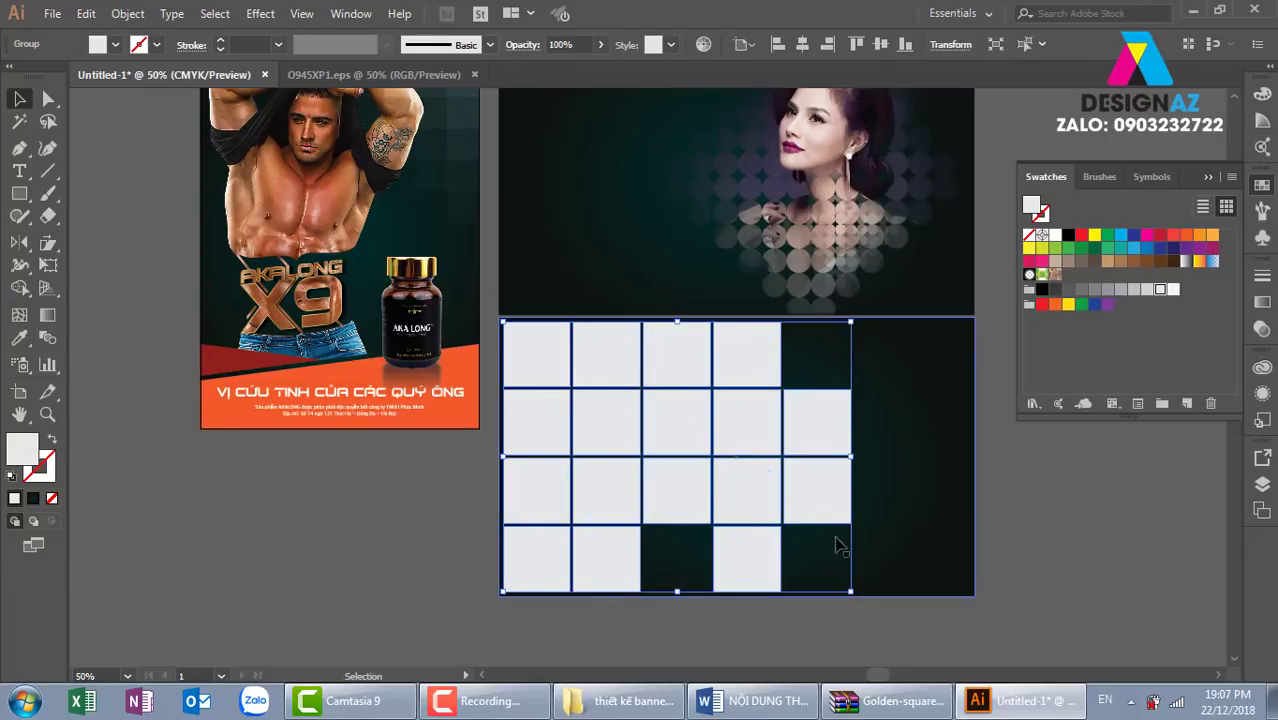
# Step: Place the natural-hair-dye-components photo across the lower banner
pyautogui.click(52, 13)
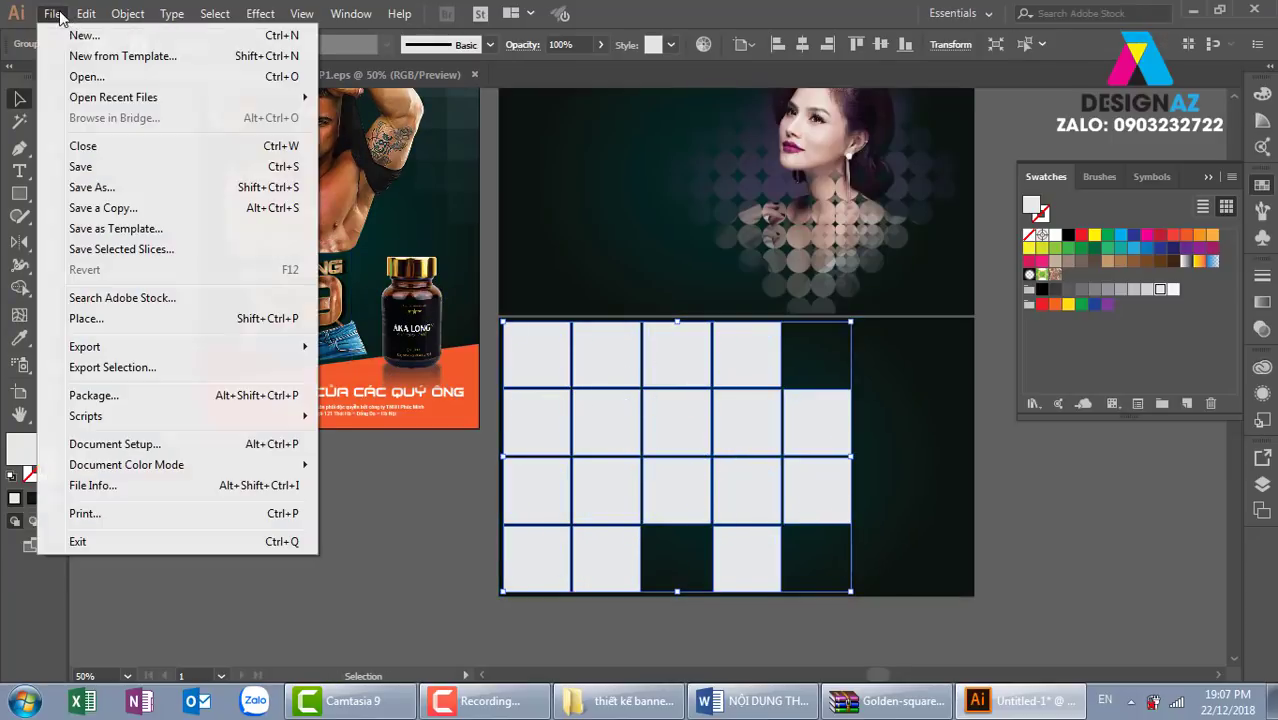
pyautogui.click(117, 329)
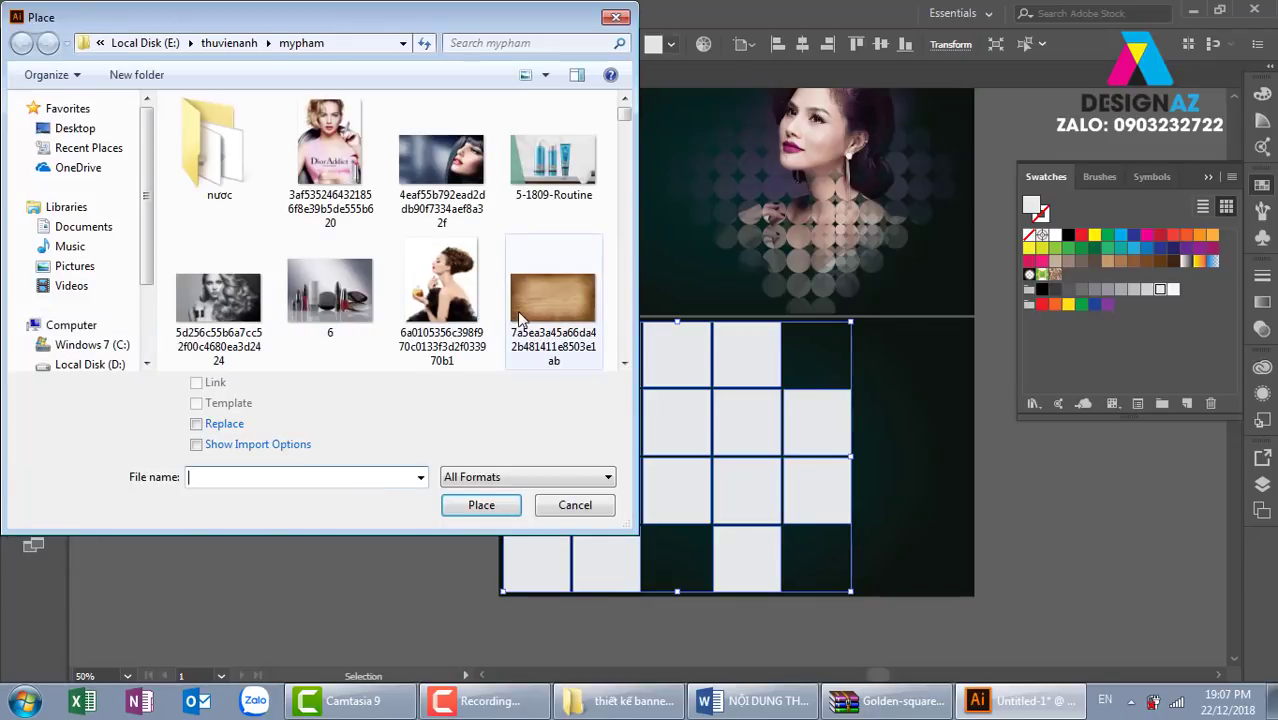
pyautogui.moveTo(626, 120); pyautogui.dragTo(626, 130)
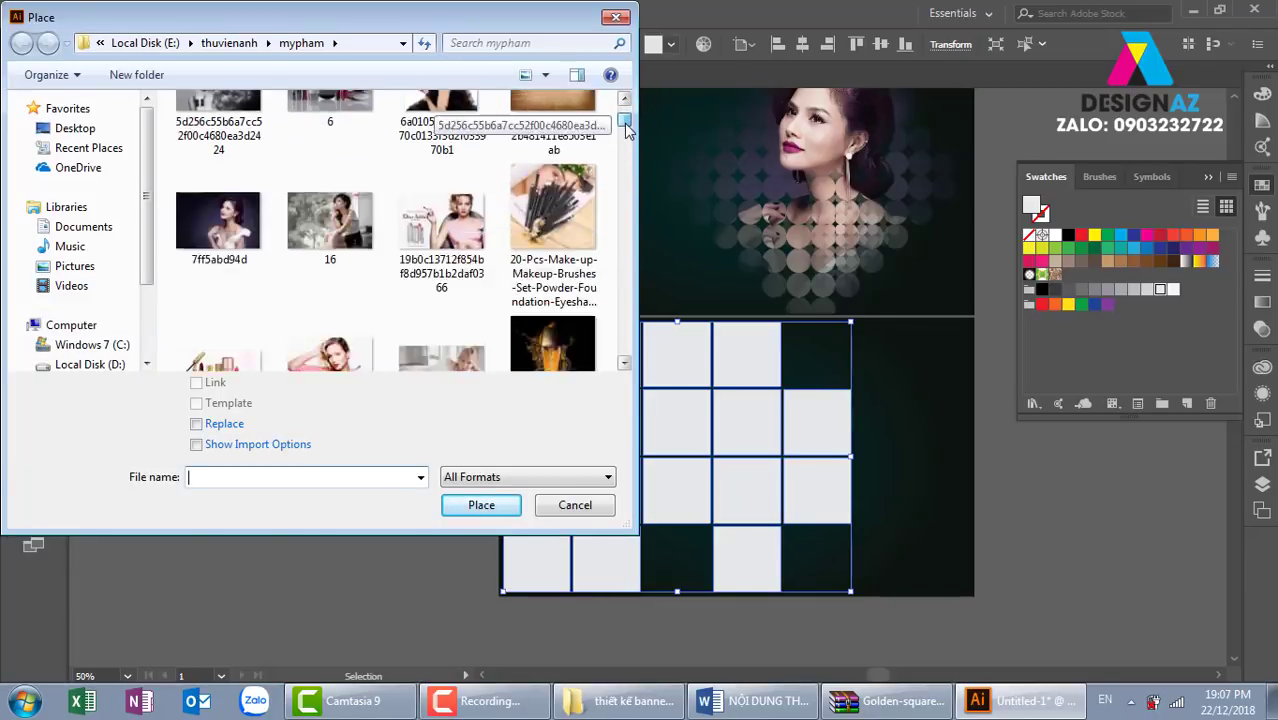
pyautogui.scroll(-2, 626, 130)
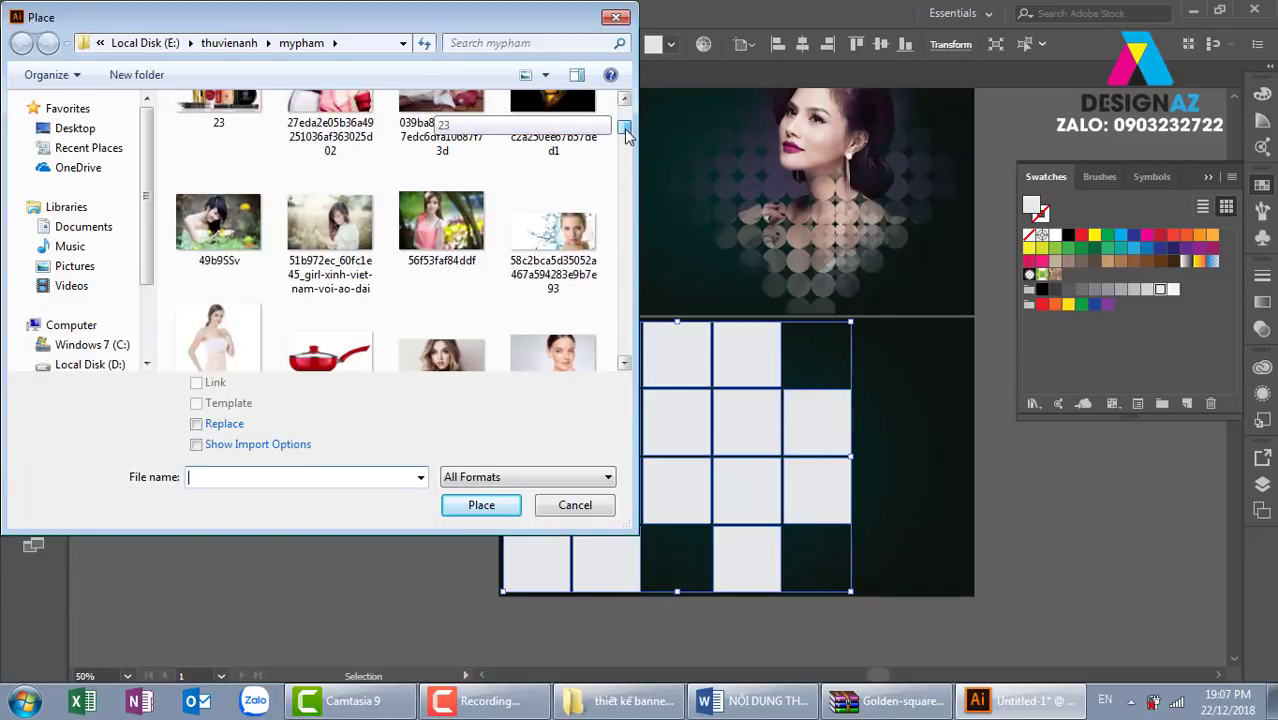
pyautogui.scroll(-1, 626, 130)
pyautogui.scroll(-1, 626, 130)
pyautogui.click(441, 225)
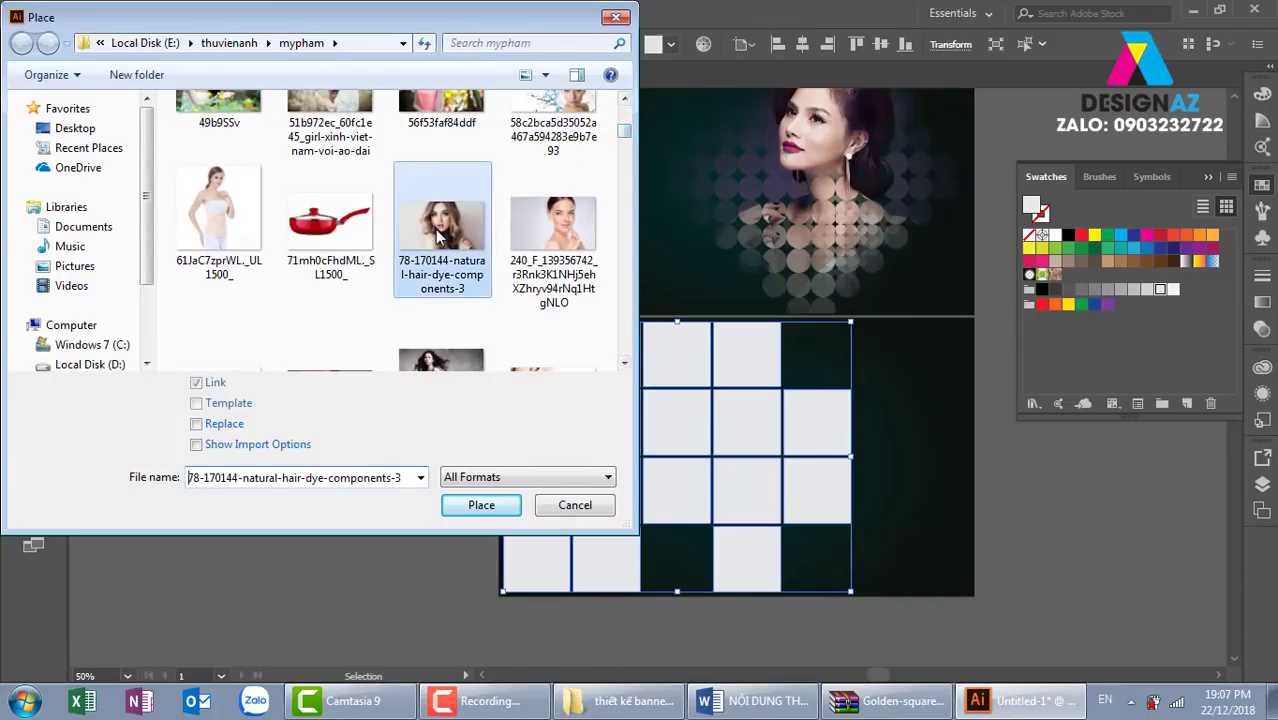
pyautogui.click(484, 506)
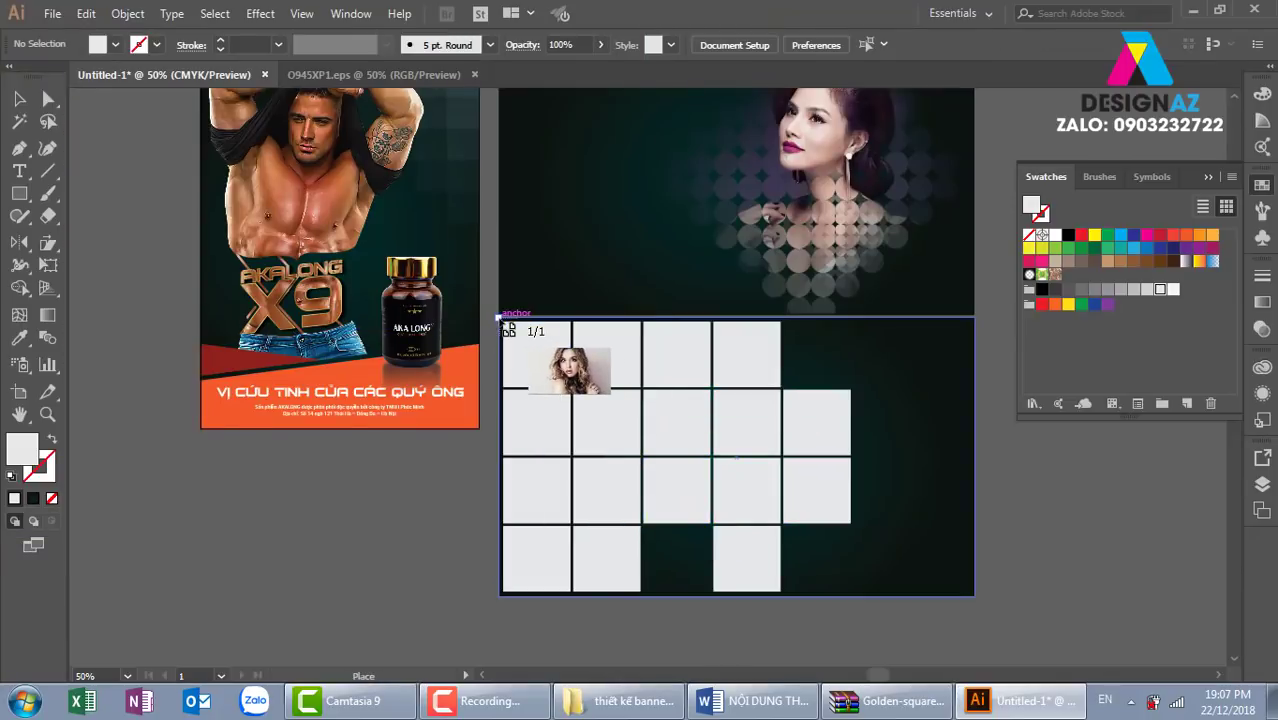
pyautogui.moveTo(998, 606); pyautogui.dragTo(996, 597)
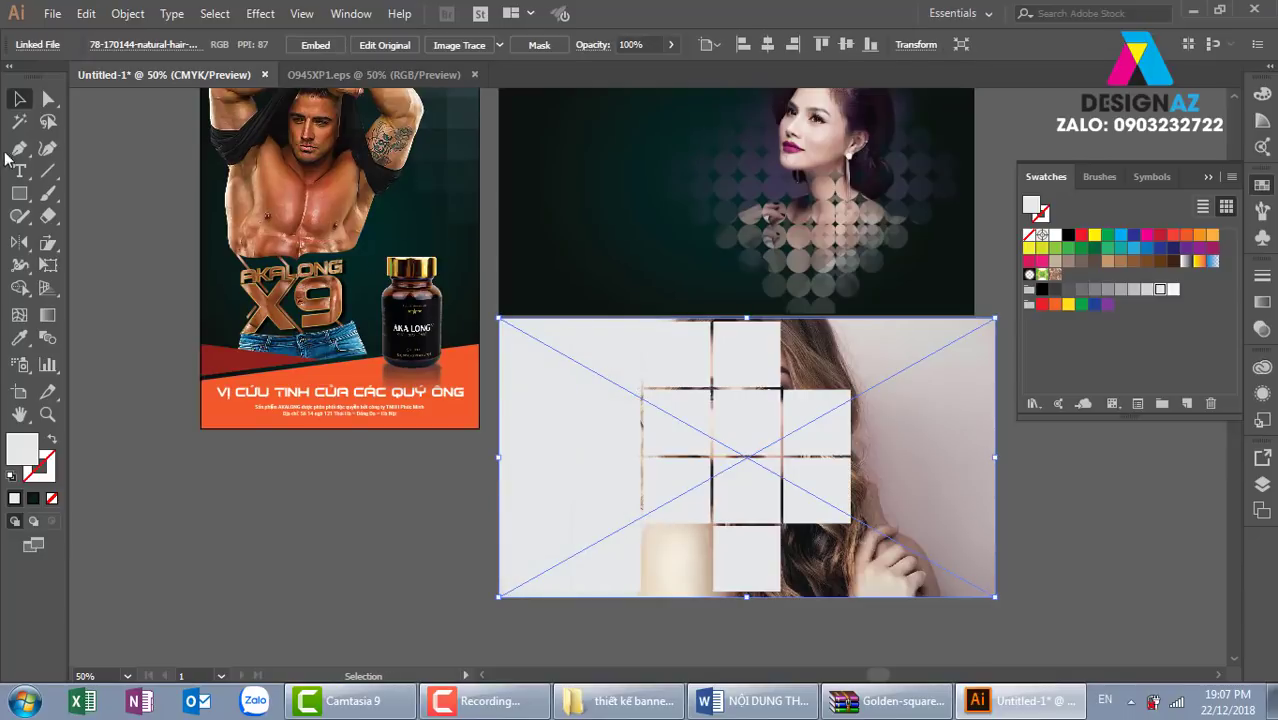
# Step: Cut the tile-grid group away and reselect the placed photo
pyautogui.click(1008, 434)
pyautogui.click(830, 507)
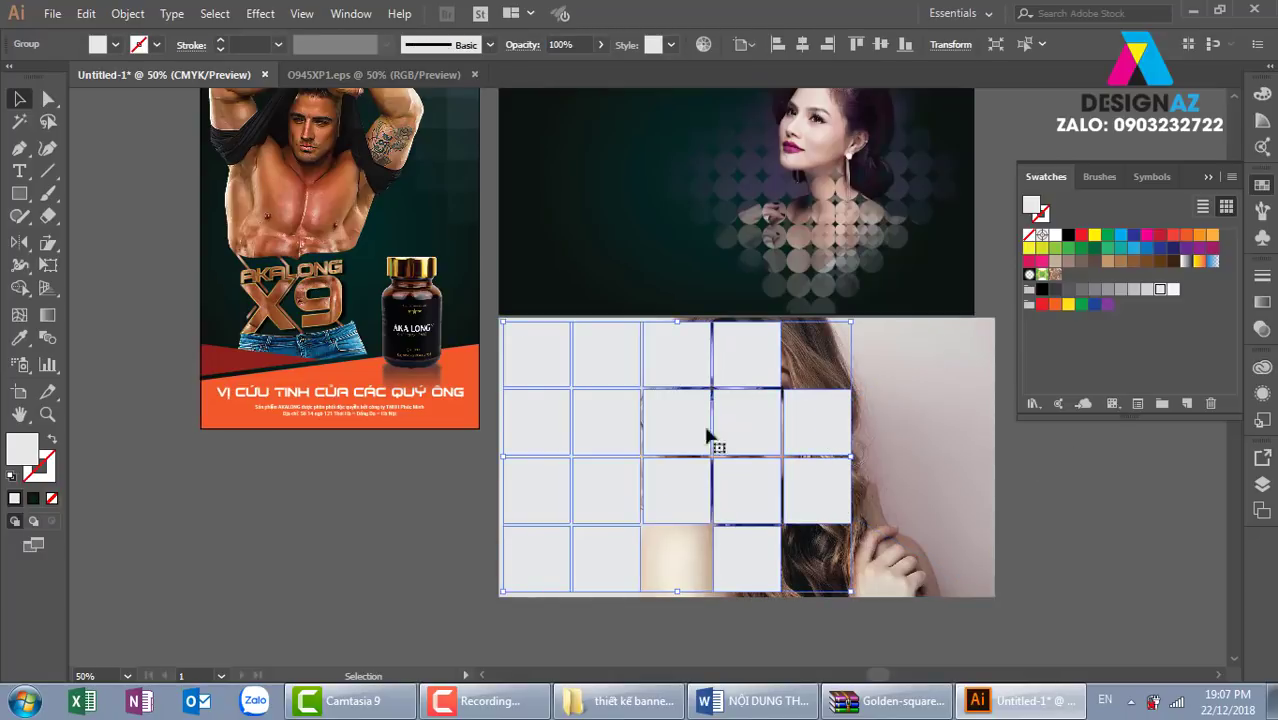
pyautogui.press('Delete')
pyautogui.click(910, 403)
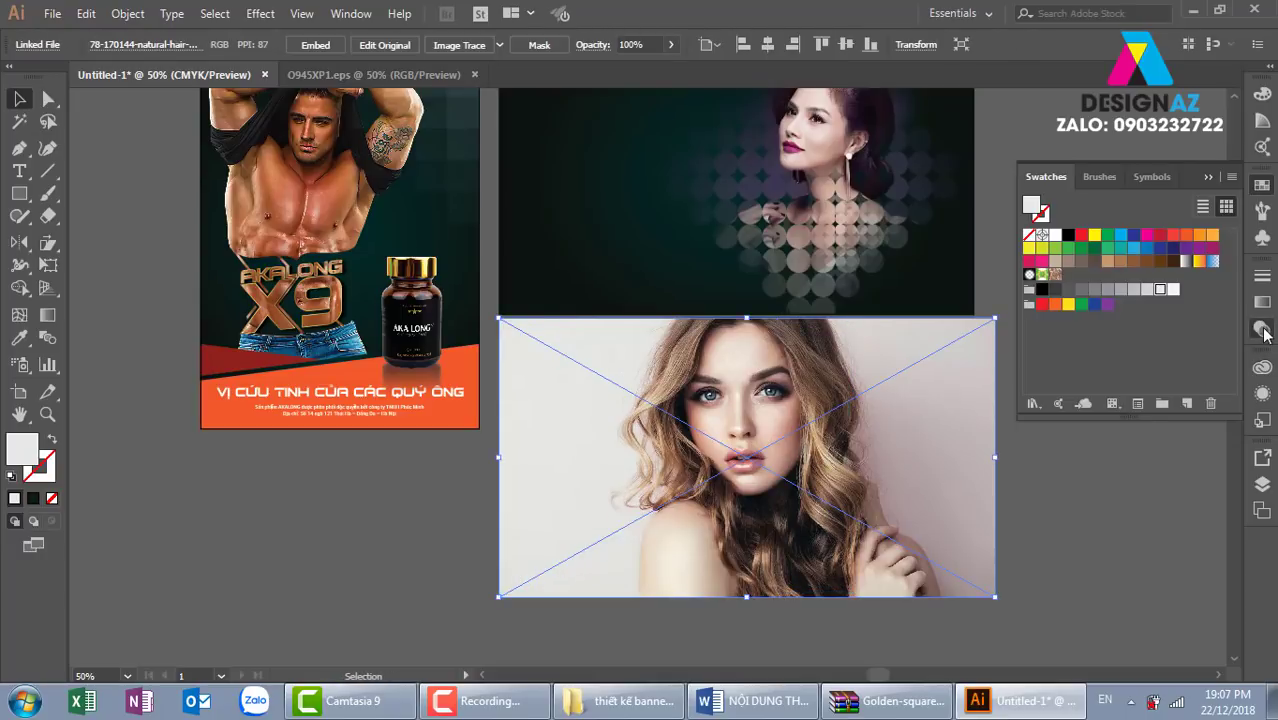
pyautogui.click(1262, 333)
# Step: Make an opacity mask on the photo and paste the tile grid in front inside it
pyautogui.click(1130, 355)
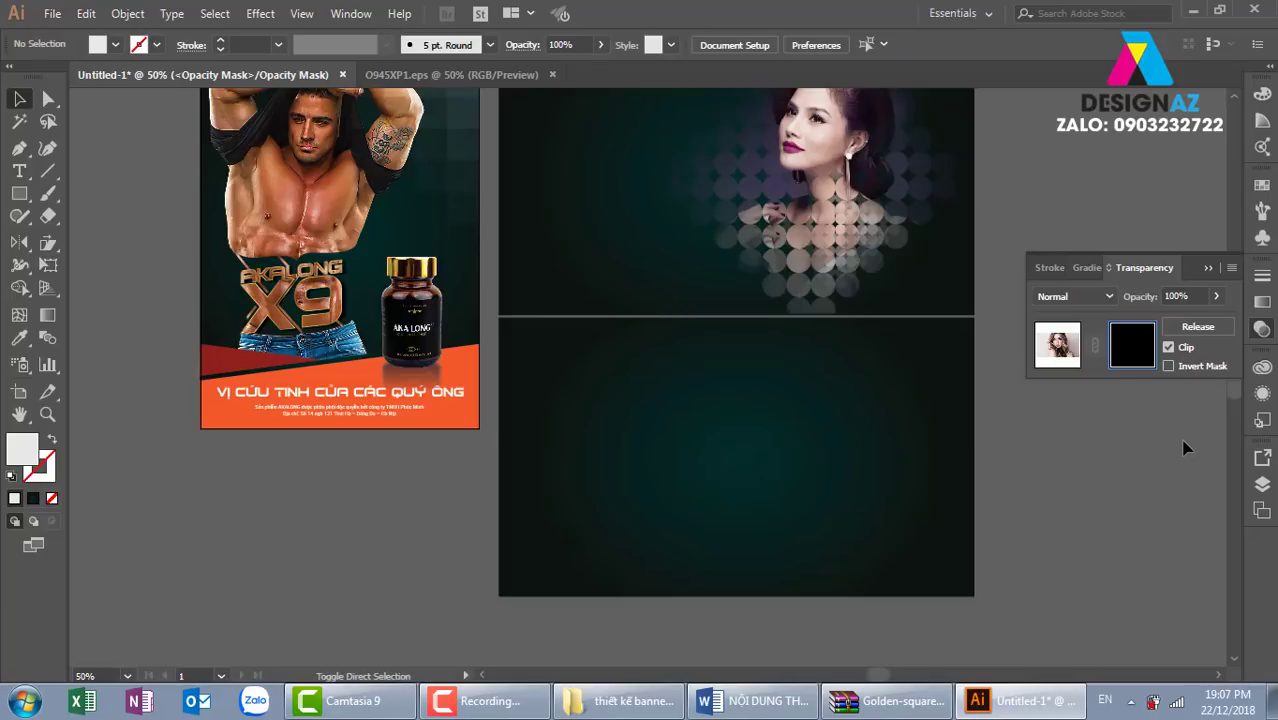
pyautogui.hotkey('ctrl', 'f')
pyautogui.click(1123, 556)
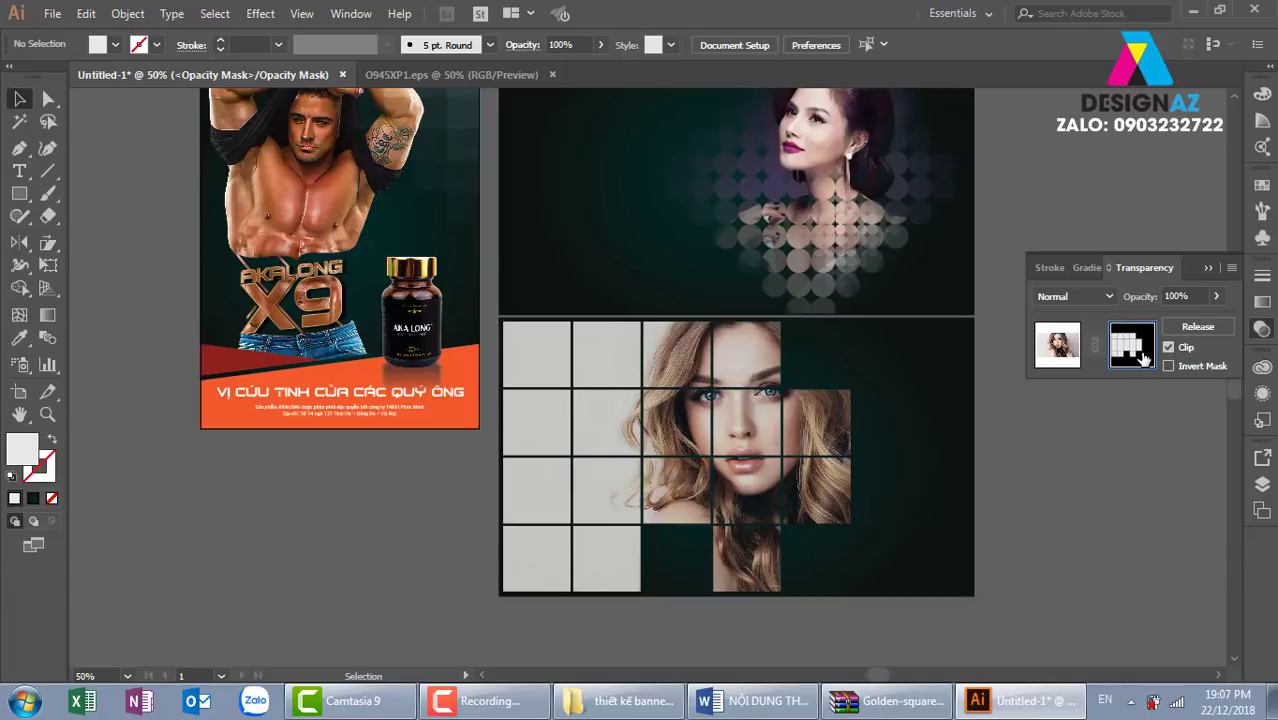
pyautogui.click(750, 480)
pyautogui.click(803, 490)
# Step: Ungroup the tile grid inside the opacity mask
pyautogui.rightClick(748, 440)
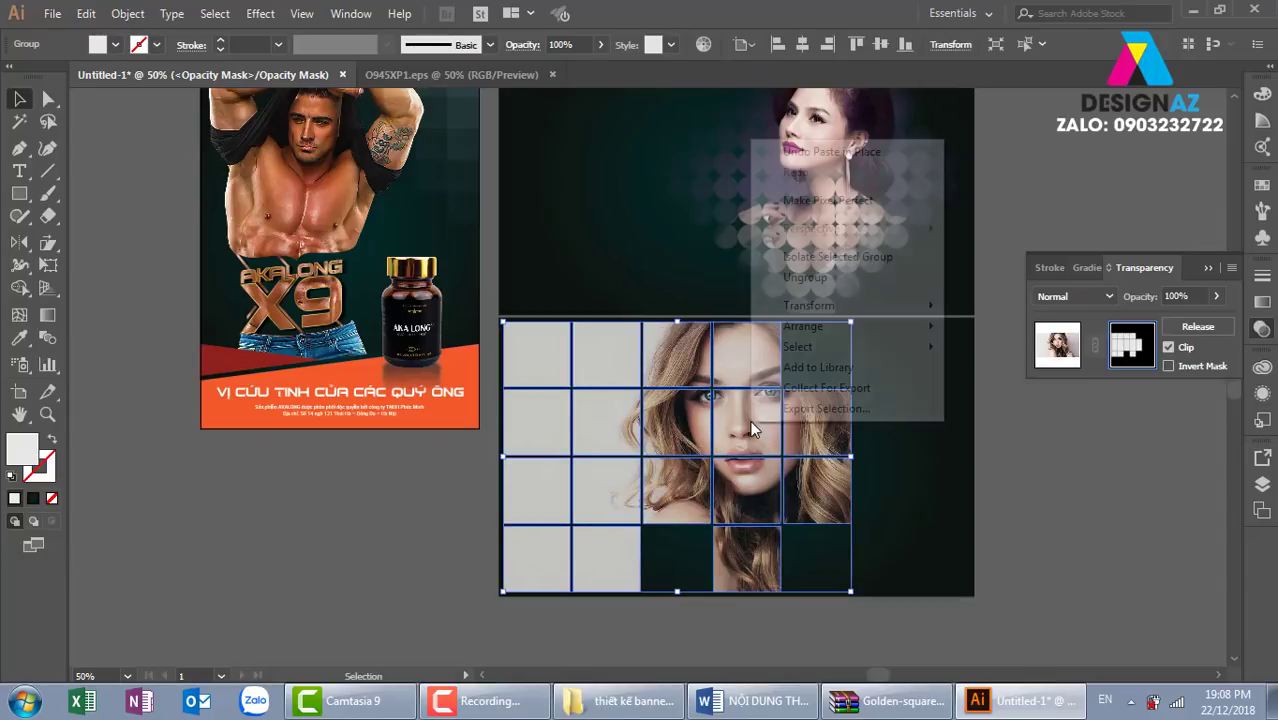
pyautogui.click(843, 287)
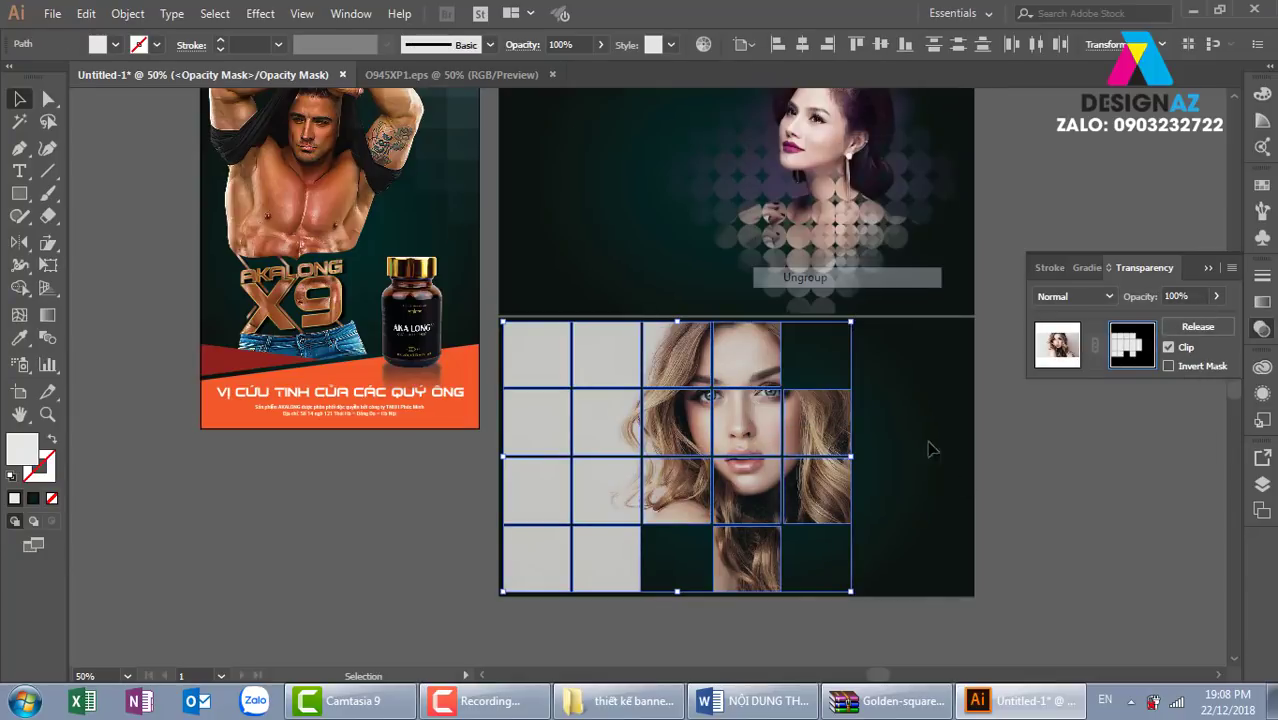
pyautogui.click(1152, 563)
# Step: Set the third-row right tile and the second bottom-row tile to 50% opacity
pyautogui.click(830, 495)
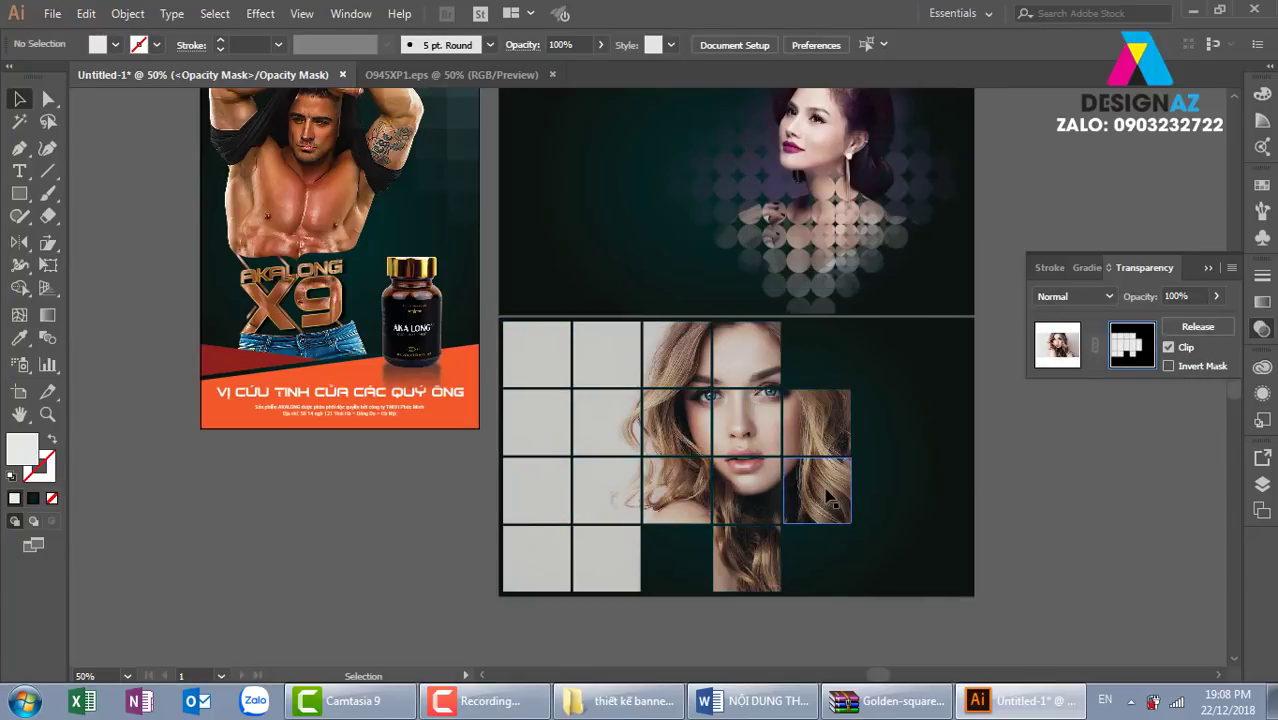
pyautogui.click(580, 44)
pyautogui.write('0')
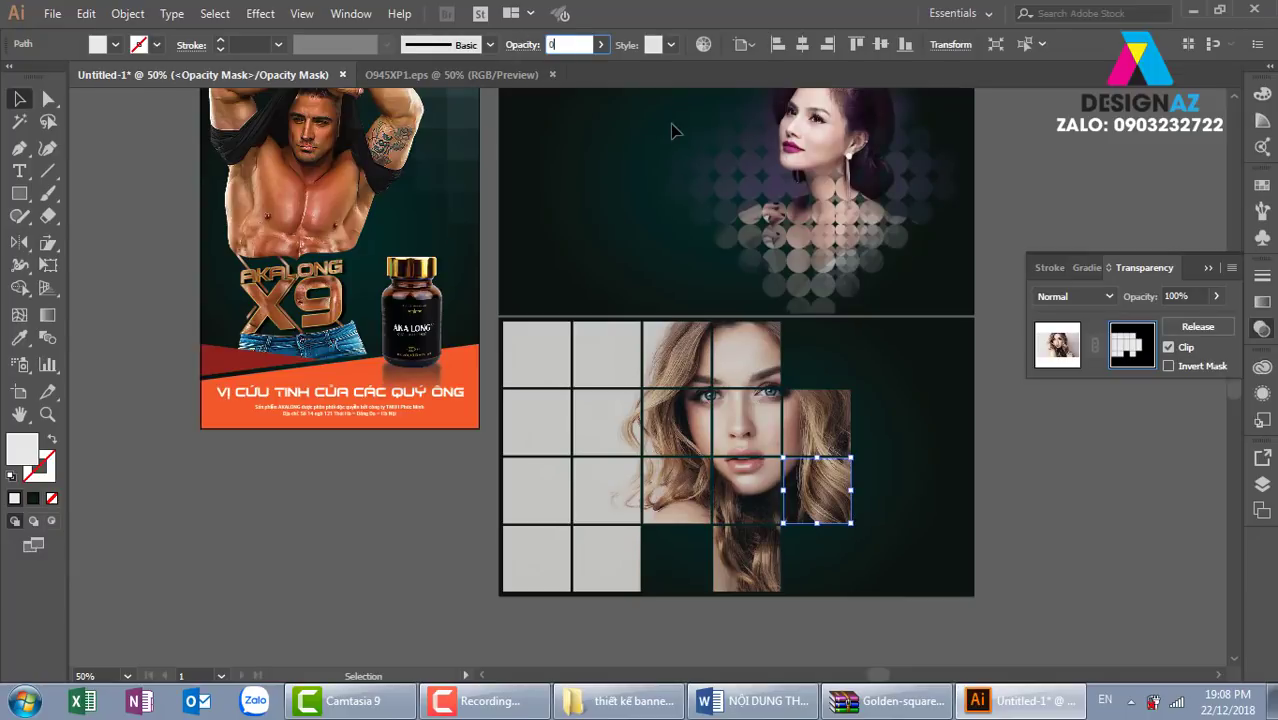
pyautogui.write('0')
pyautogui.press('Return')
pyautogui.click(1107, 557)
pyautogui.click(606, 558)
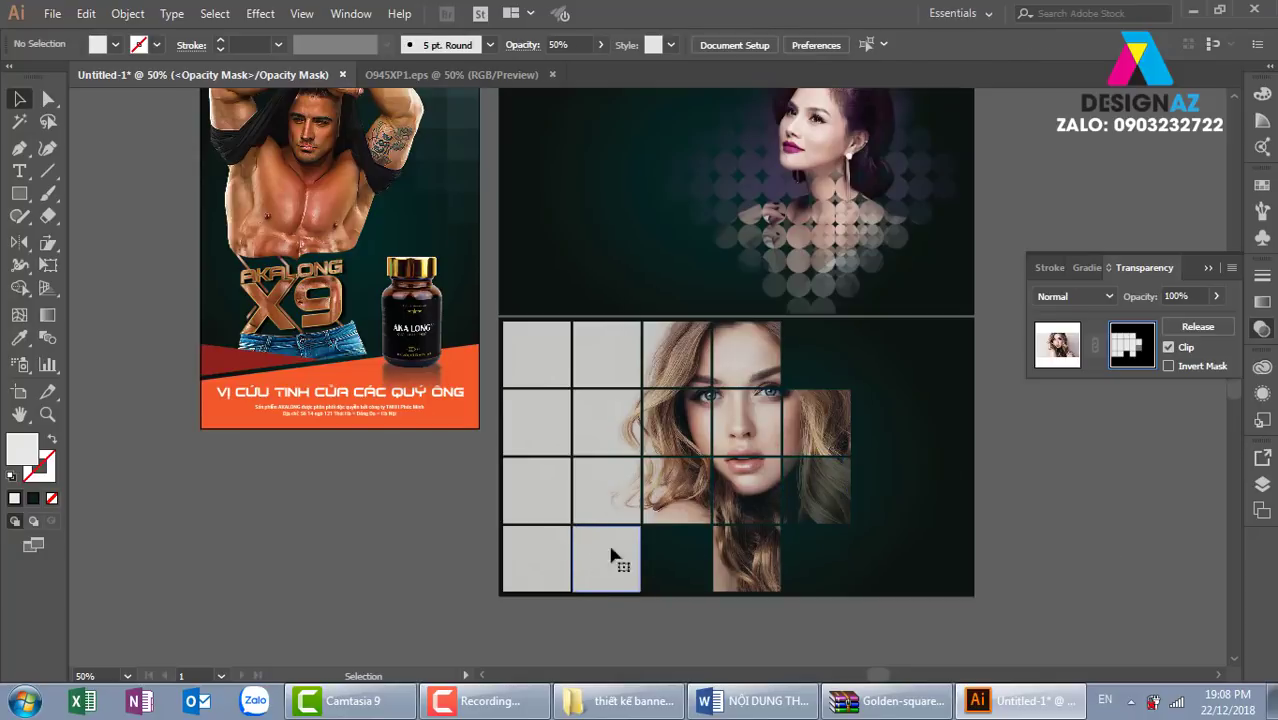
pyautogui.click(586, 44)
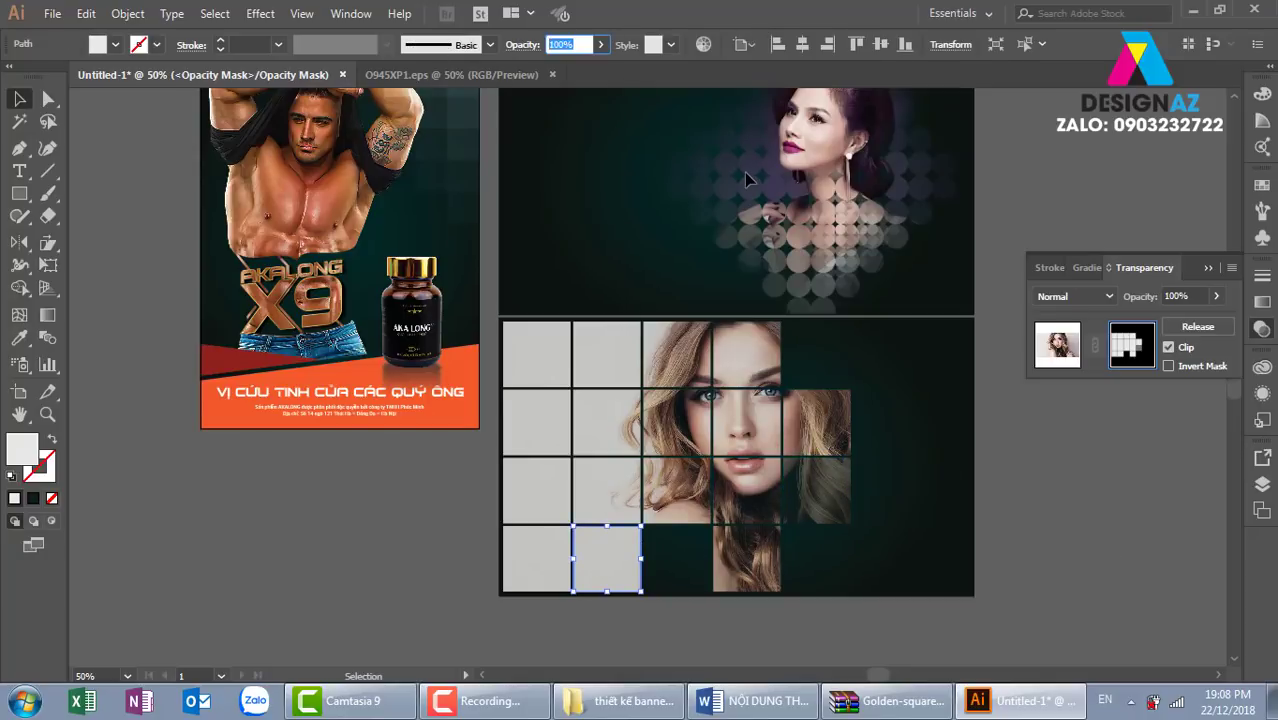
pyautogui.write('50')
pyautogui.press('Return')
pyautogui.click(1068, 522)
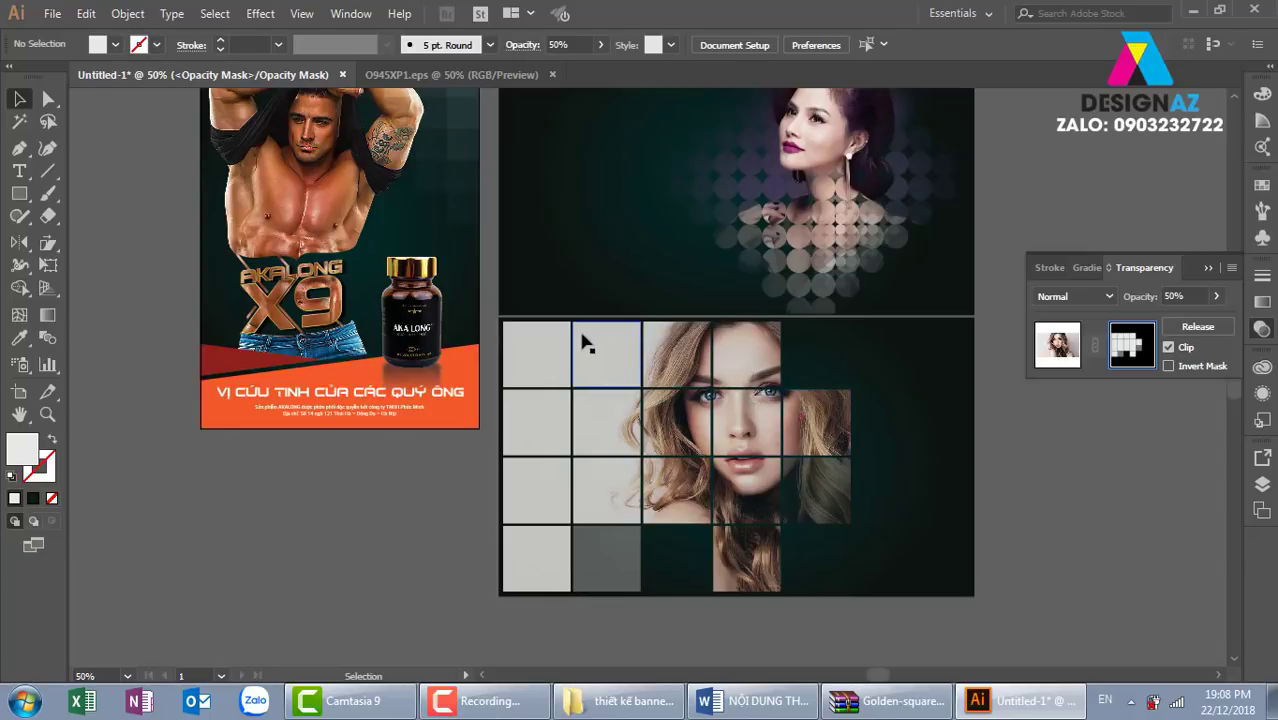
# Step: Set the second top-row tile to 30% and the bottom-left tile to 80% opacity
pyautogui.click(586, 345)
pyautogui.click(565, 44)
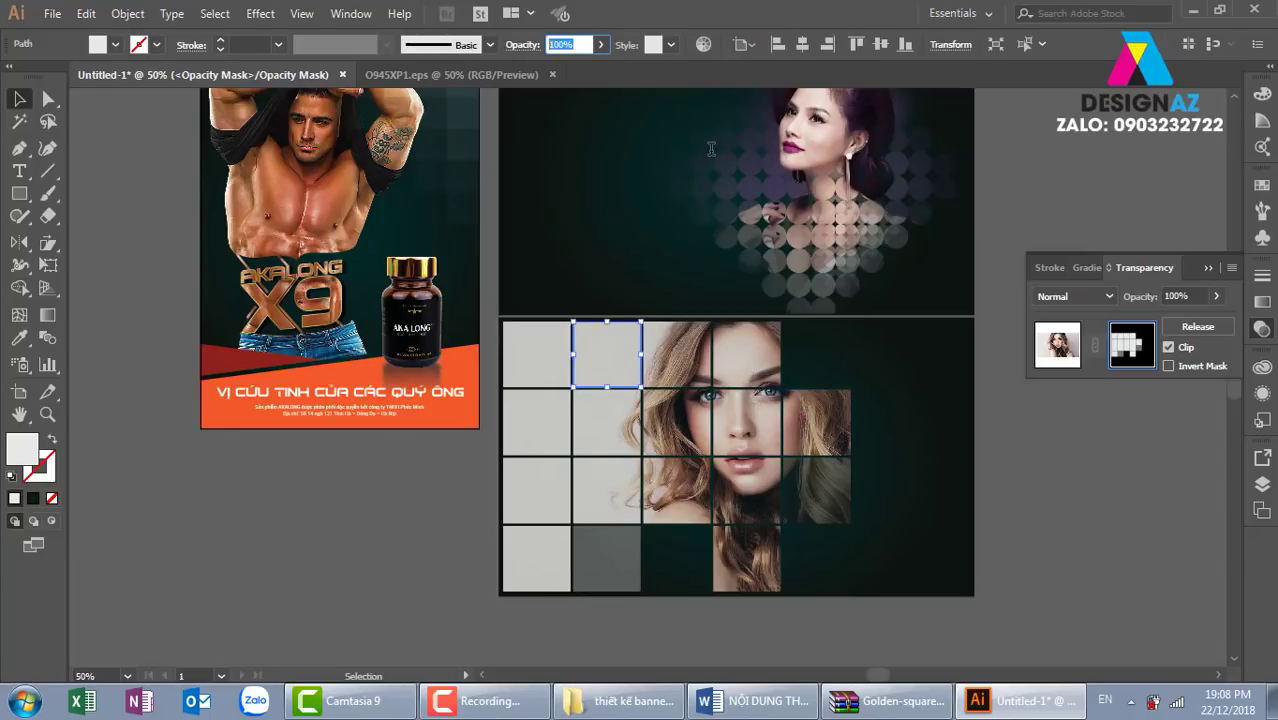
pyautogui.write('30')
pyautogui.press('Return')
pyautogui.click(1082, 493)
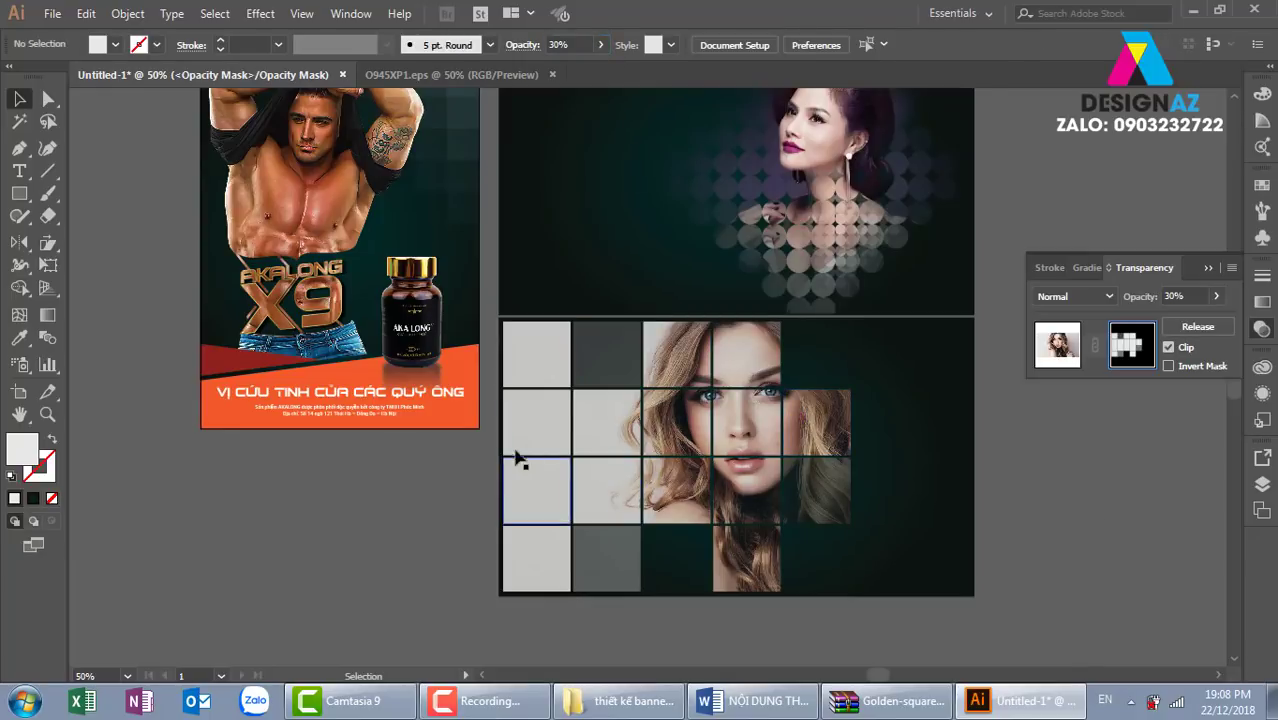
pyautogui.click(531, 558)
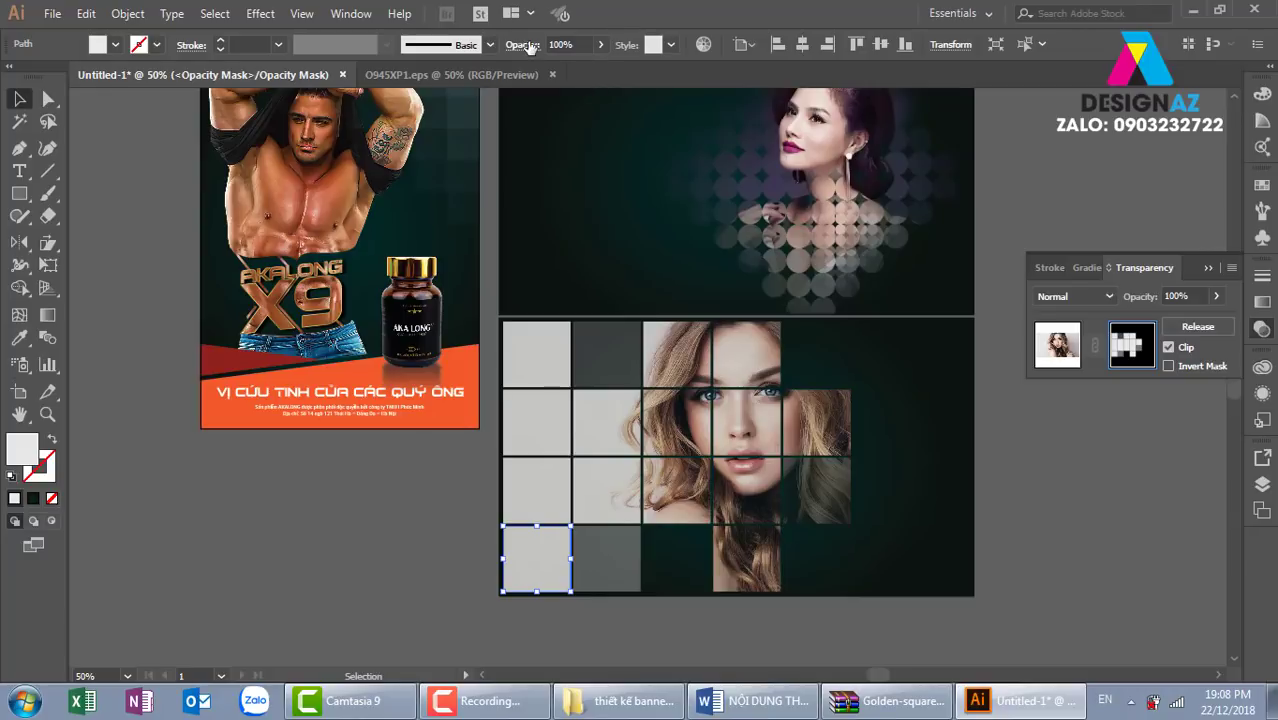
pyautogui.click(565, 44)
pyautogui.write('8')
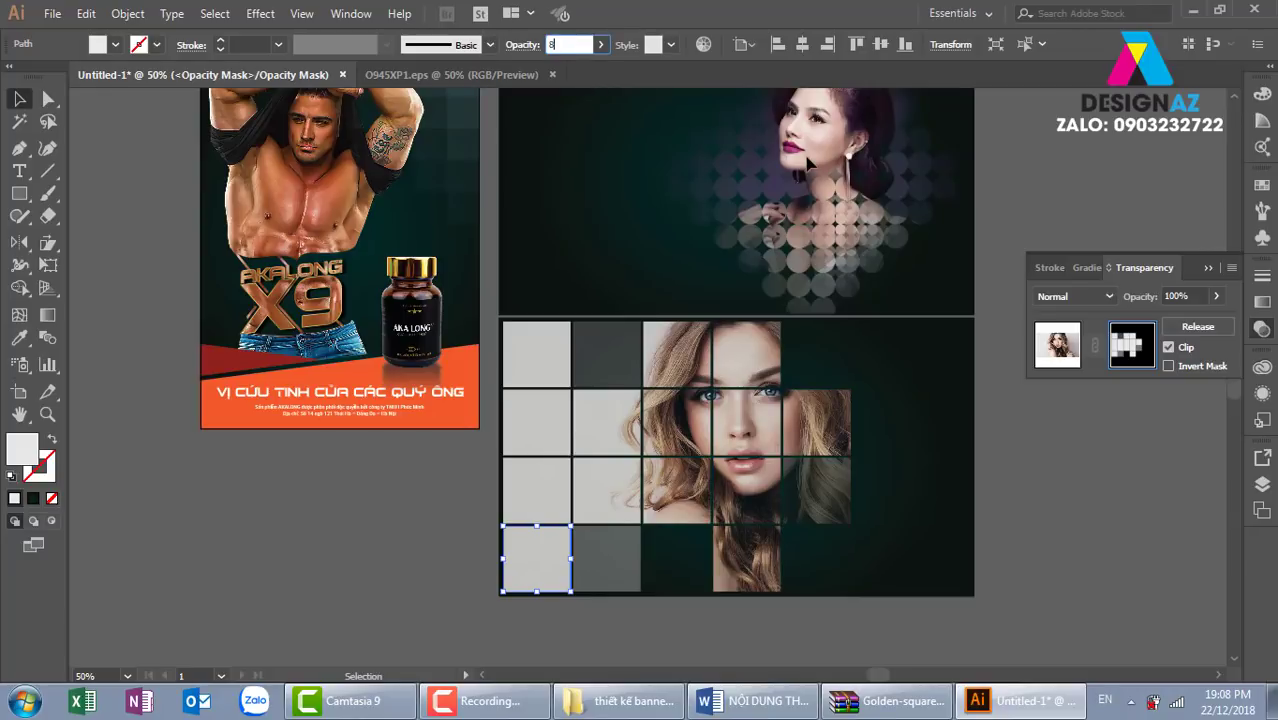
pyautogui.press('Return')
pyautogui.click(1065, 520)
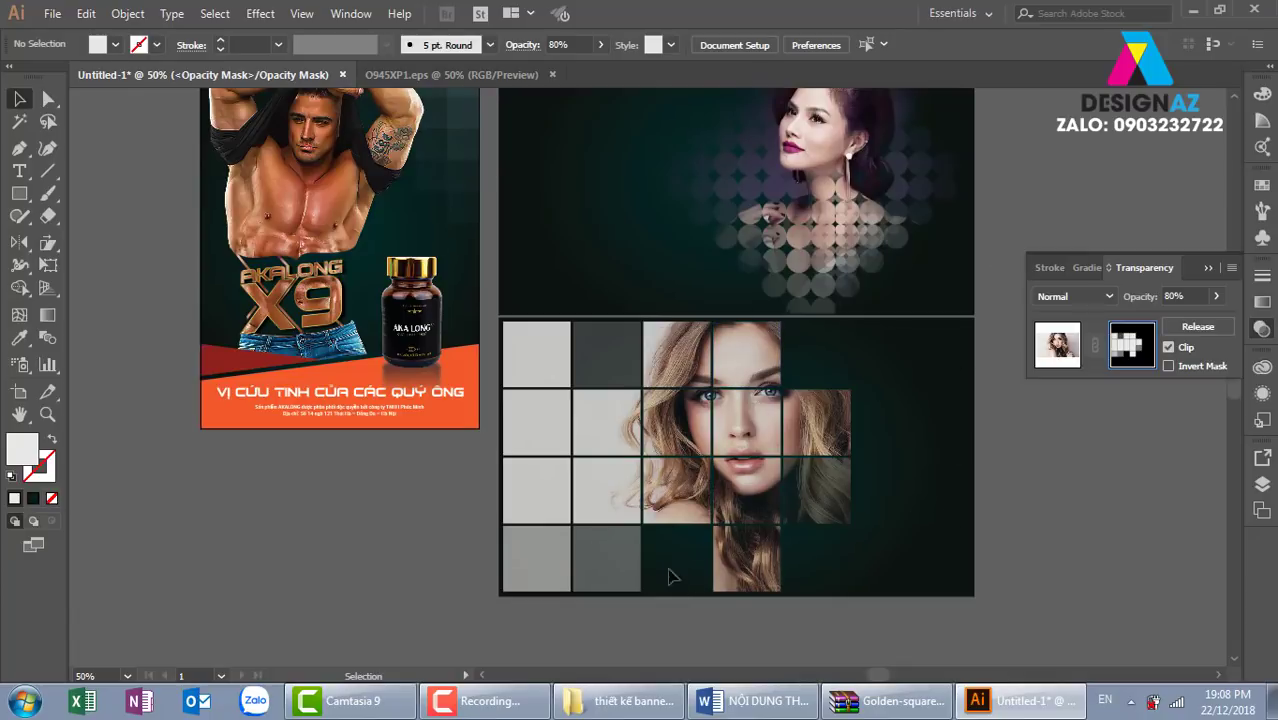
pyautogui.moveTo(510, 630)
pyautogui.mouseDown()
pyautogui.moveTo(858, 330)
pyautogui.moveTo(912, 488)
pyautogui.mouseUp()
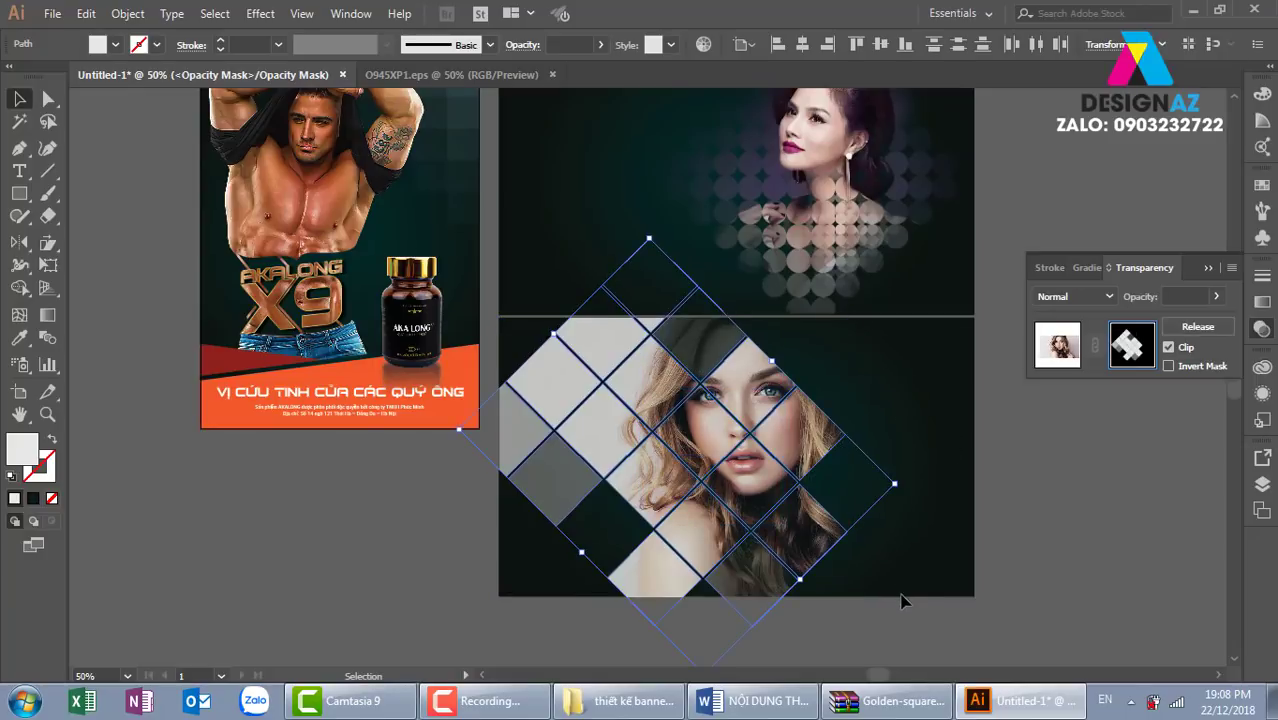
pyautogui.click(1063, 567)
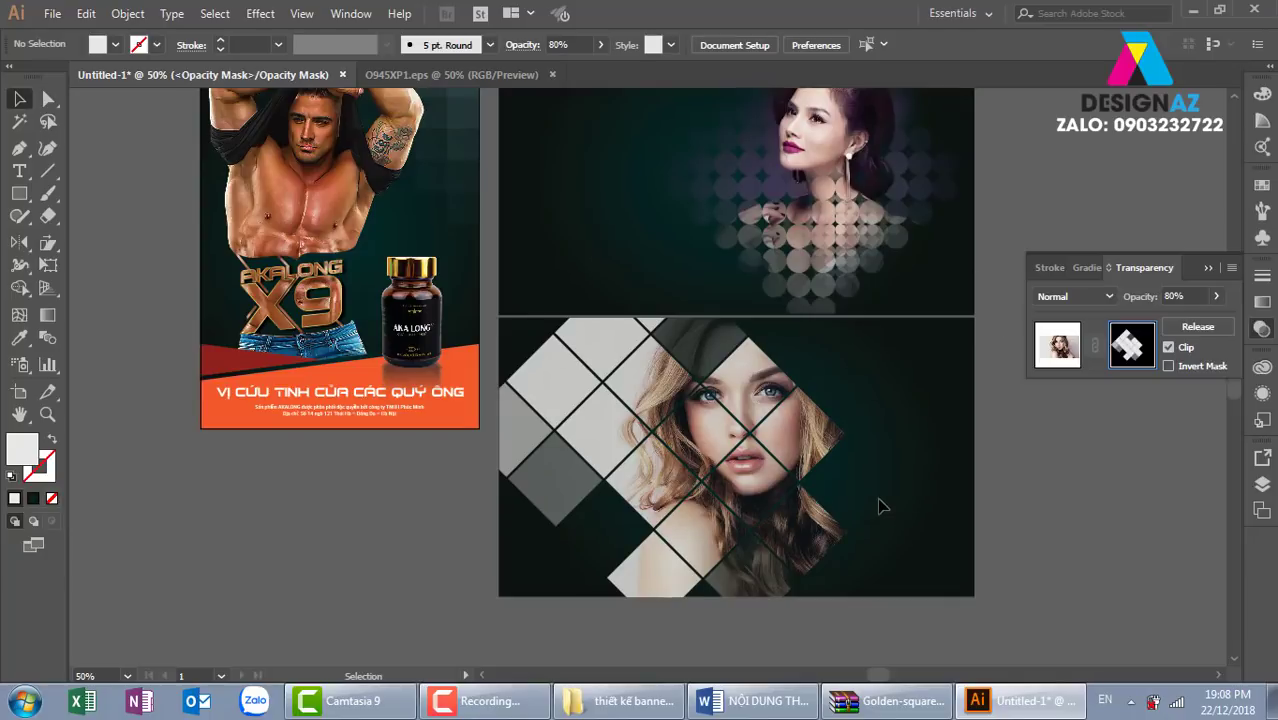
# Step: Round the right, bottom and left outer corners of the diamonds beside the face
pyautogui.hotkey('ctrl', '+')
pyautogui.moveTo(884, 500); pyautogui.dragTo(824, 390)
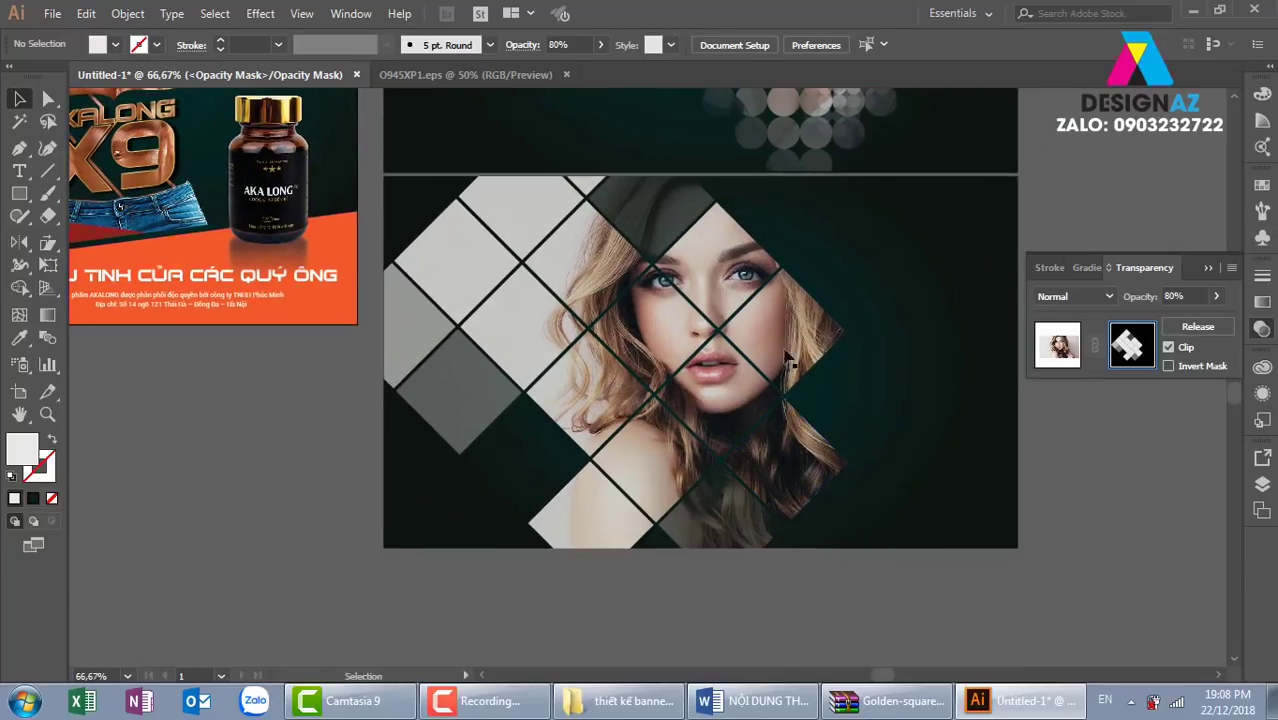
pyautogui.click(812, 350)
pyautogui.click(47, 98)
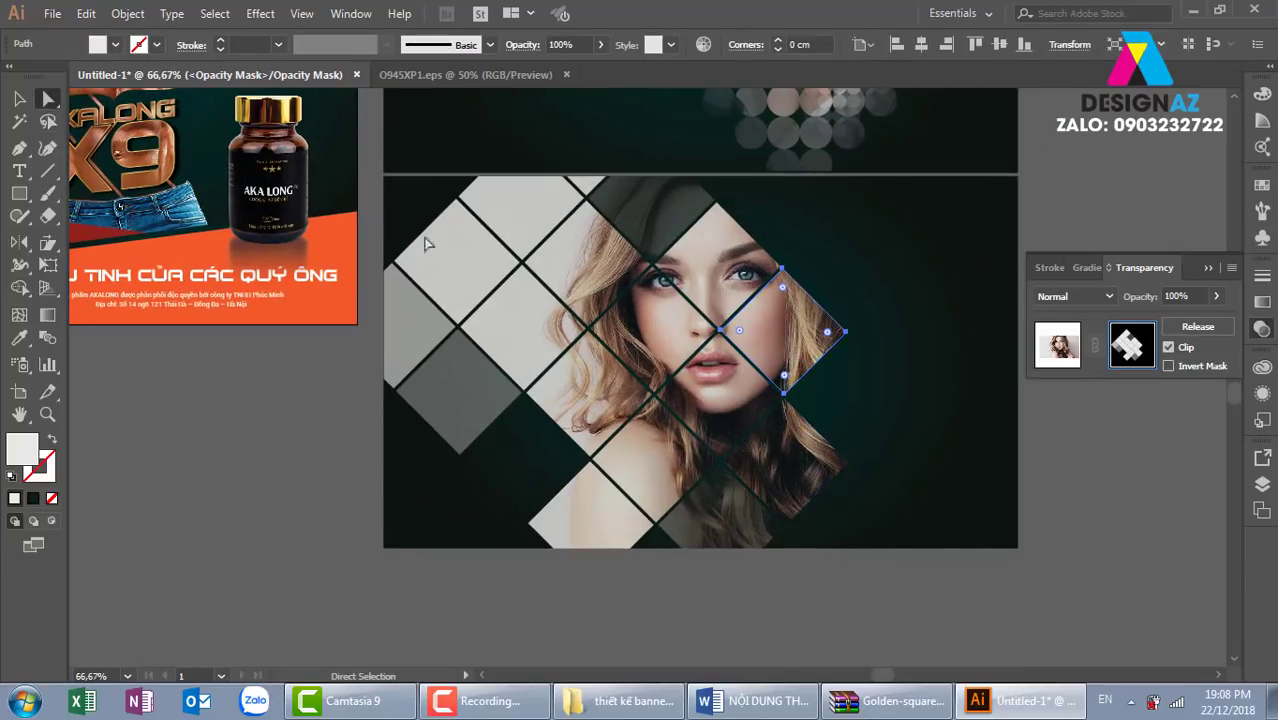
pyautogui.click(847, 334)
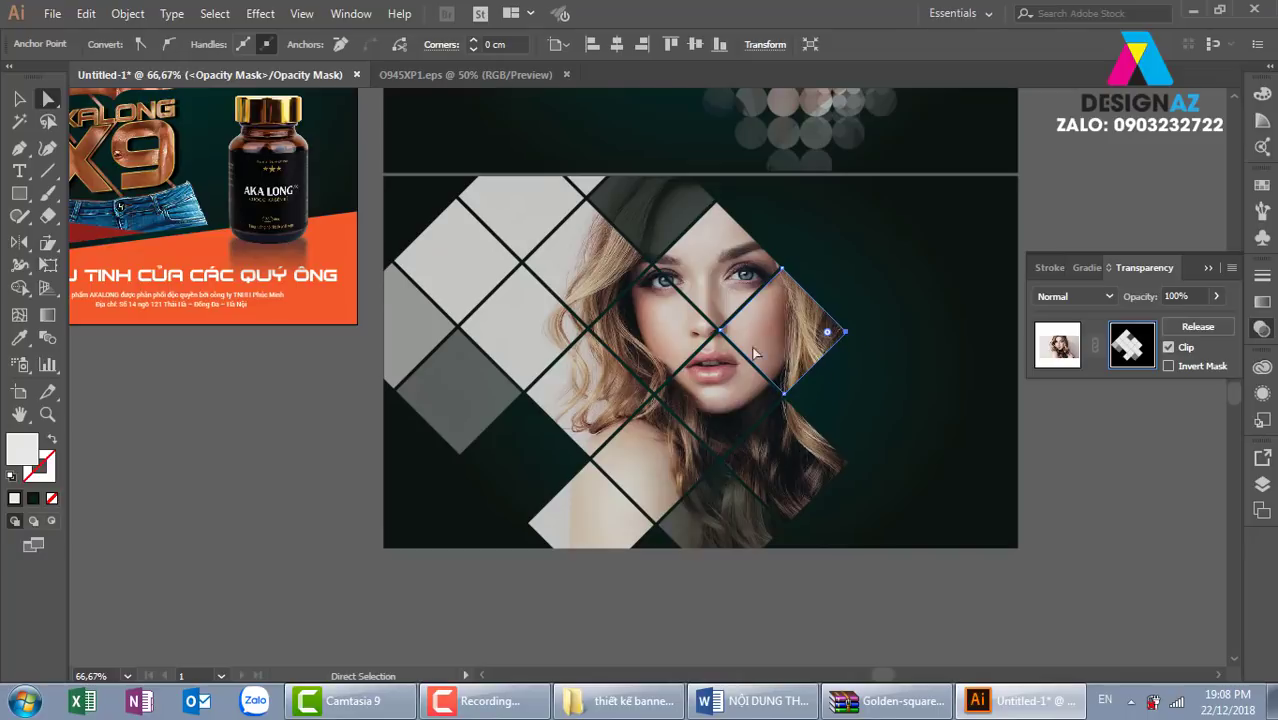
pyautogui.moveTo(830, 336); pyautogui.dragTo(802, 340)
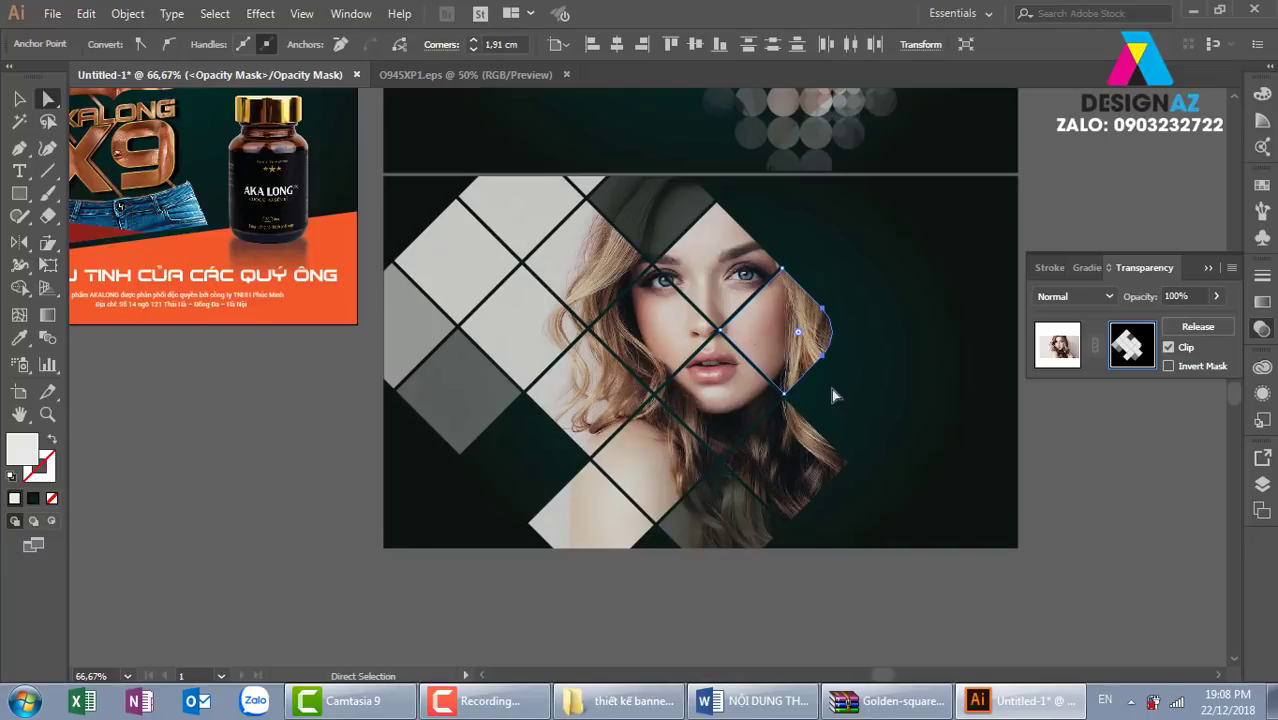
pyautogui.click(787, 509)
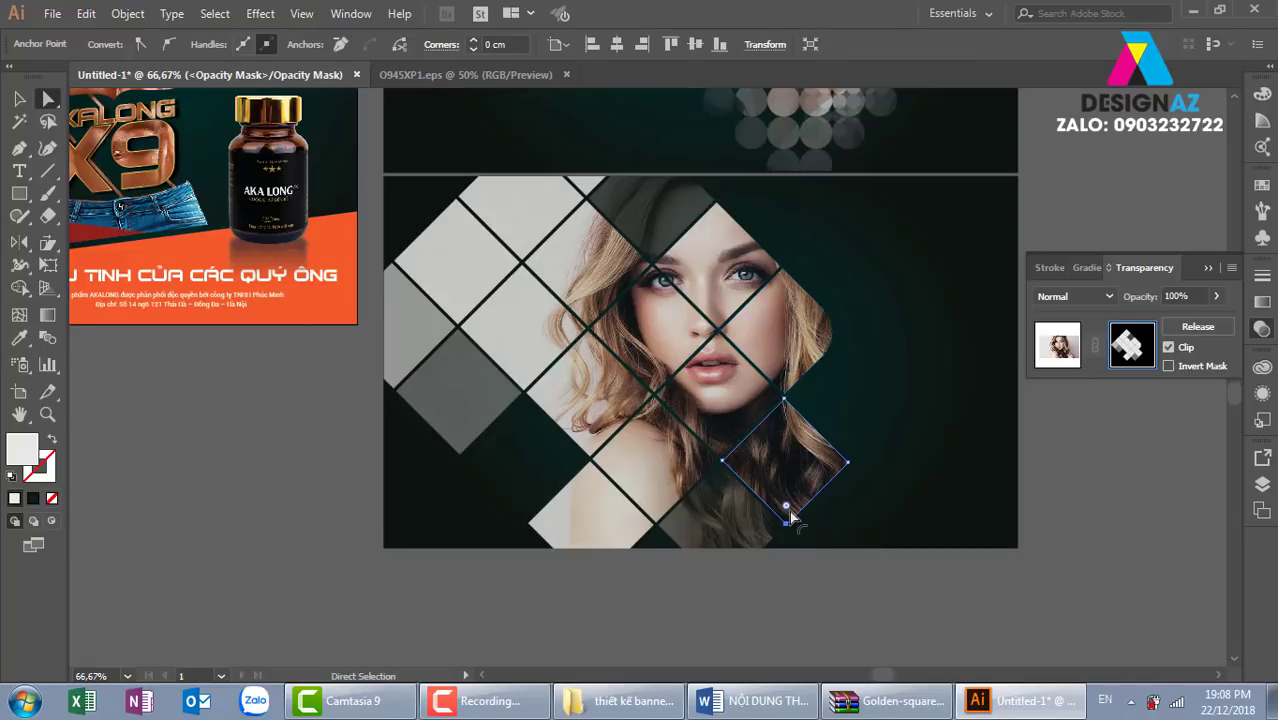
pyautogui.moveTo(786, 507); pyautogui.dragTo(790, 478)
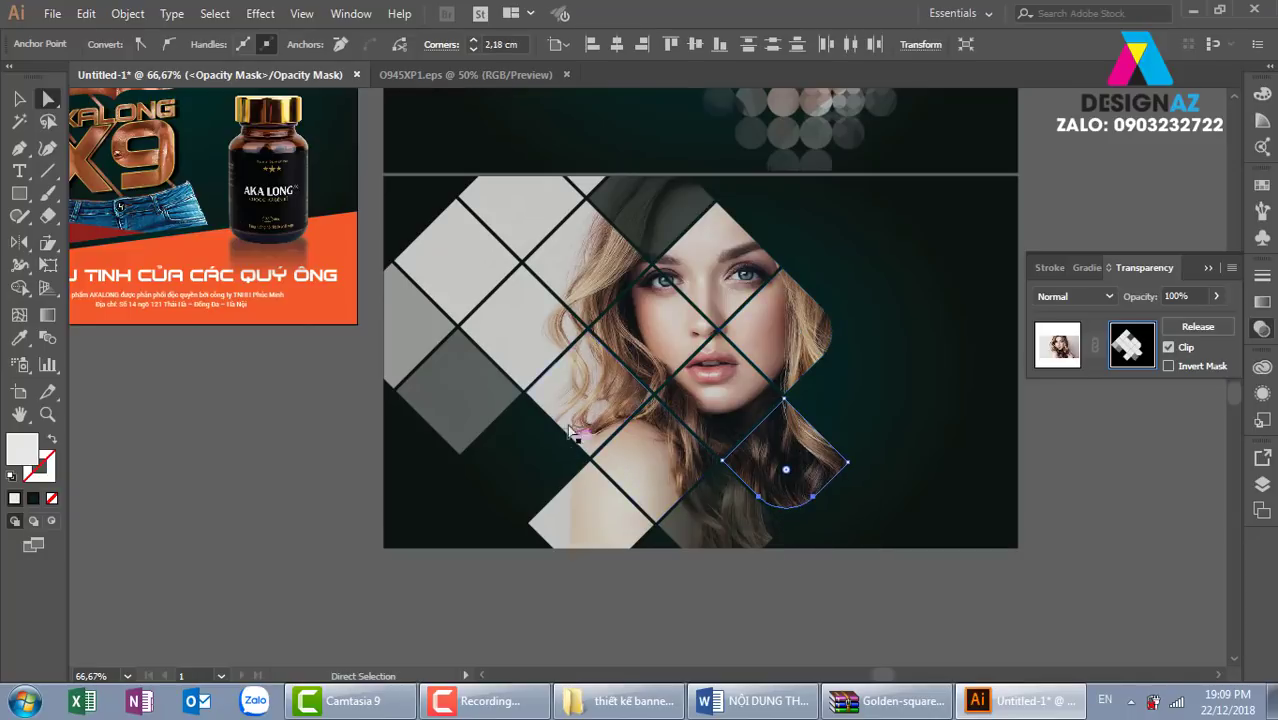
pyautogui.click(528, 393)
pyautogui.moveTo(548, 395); pyautogui.dragTo(573, 397)
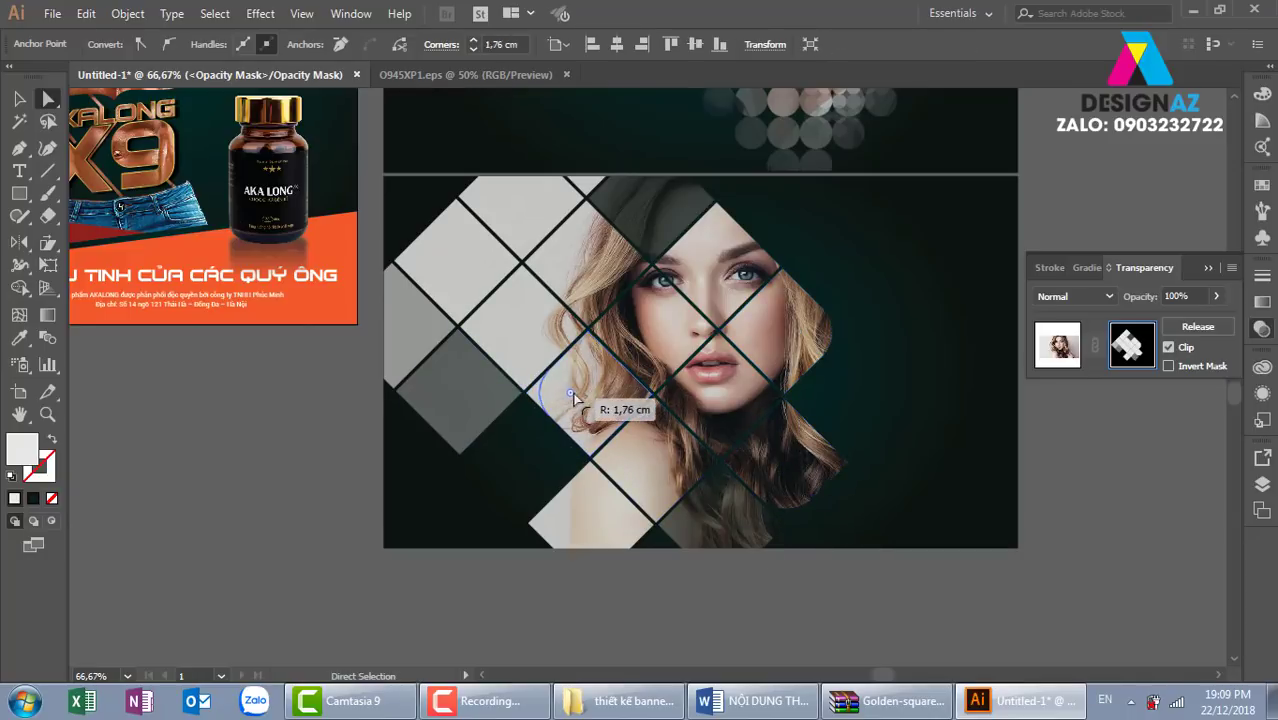
# Step: Round more outer corners on the left, upper, grey and bottom diamonds, then zoom out
pyautogui.keyDown('shift'); pyautogui.click(810, 440); pyautogui.keyUp('shift')
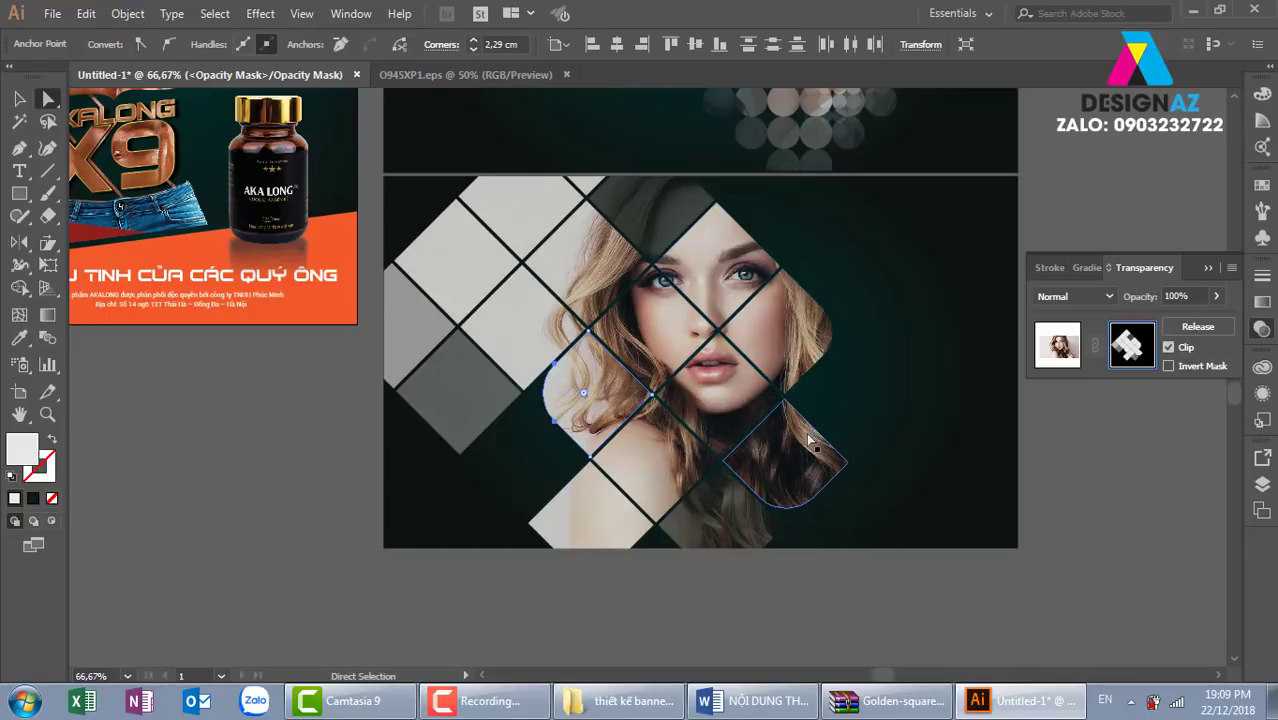
pyautogui.click(526, 384)
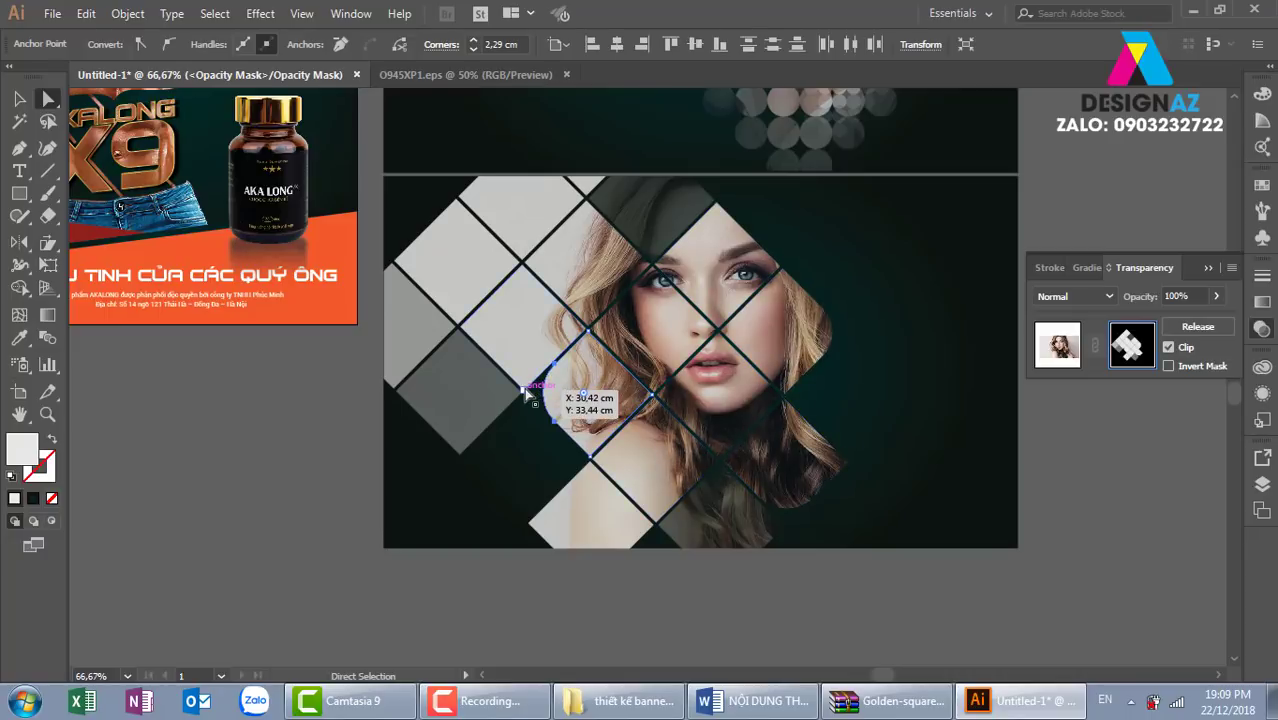
pyautogui.moveTo(523, 372); pyautogui.dragTo(523, 325)
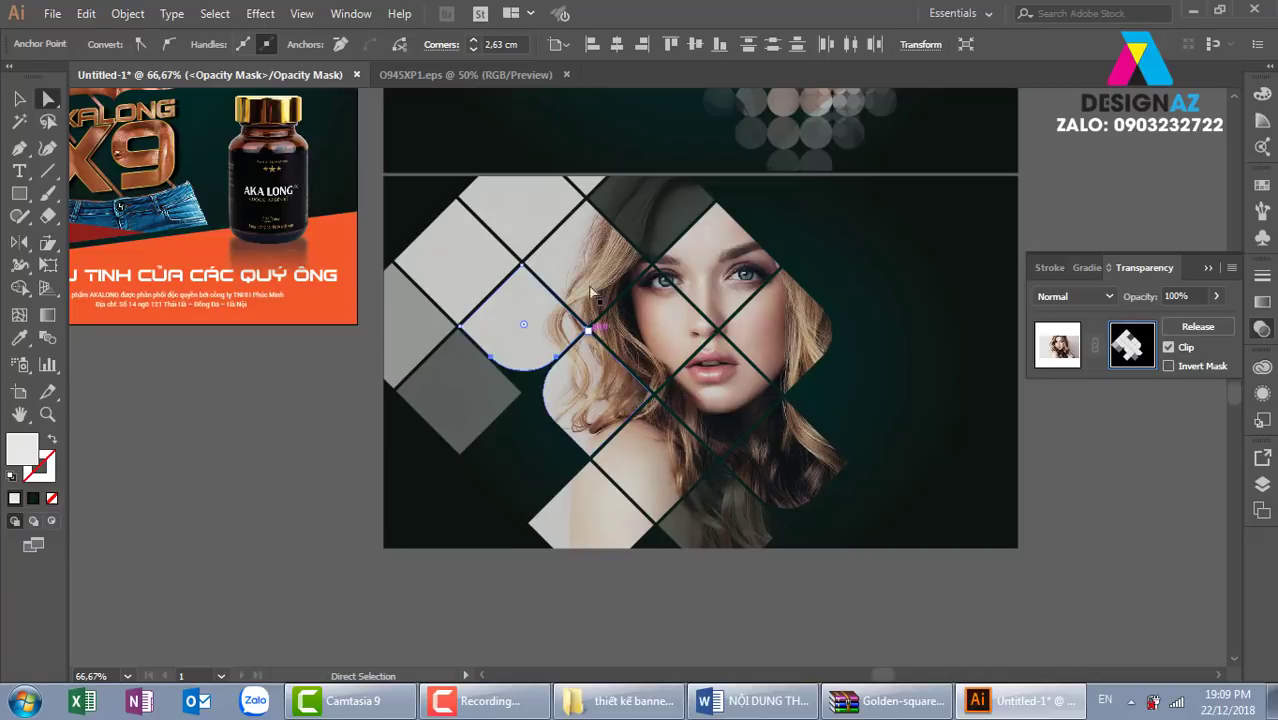
pyautogui.click(586, 200)
pyautogui.moveTo(590, 214); pyautogui.dragTo(612, 252)
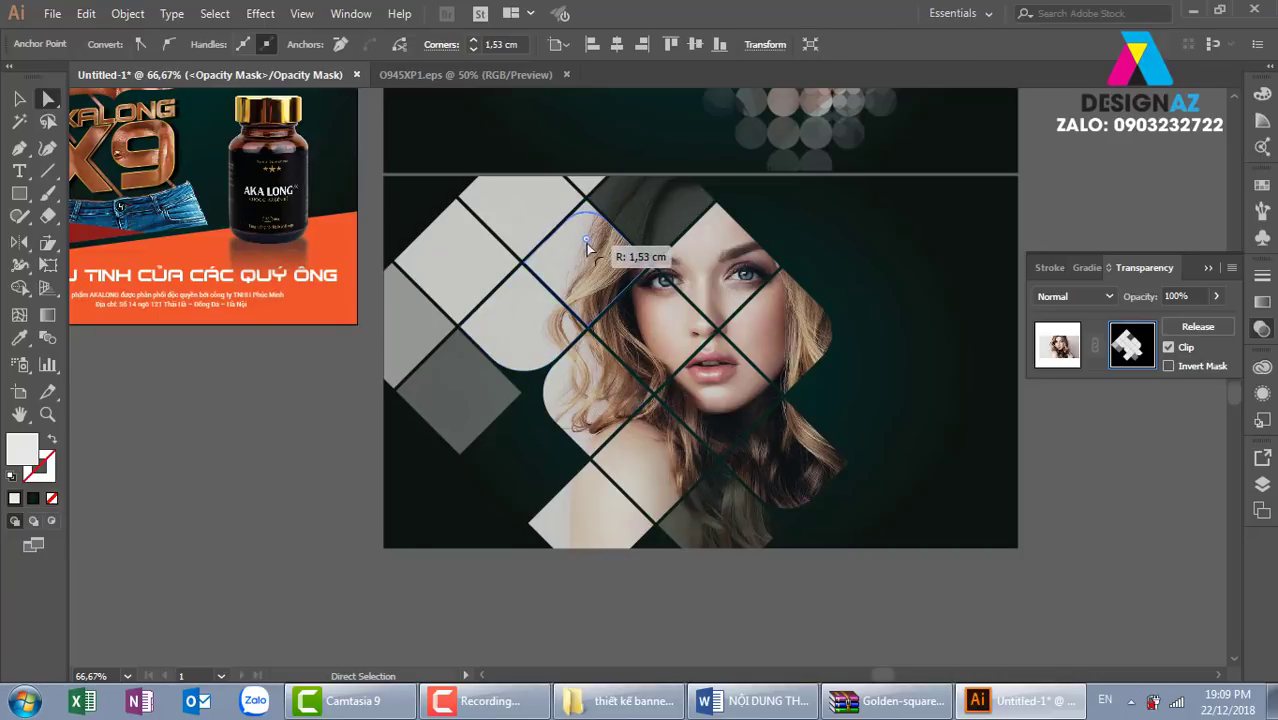
pyautogui.click(460, 453)
pyautogui.moveTo(459, 436); pyautogui.dragTo(457, 396)
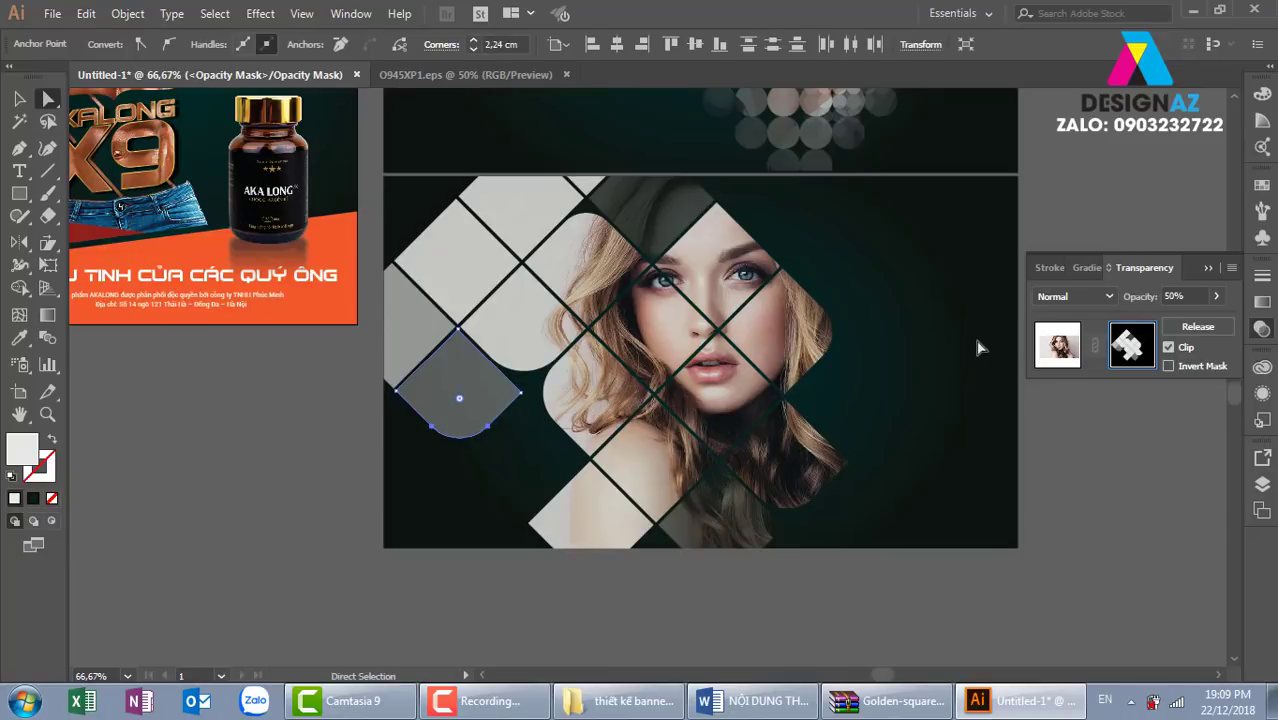
pyautogui.click(529, 523)
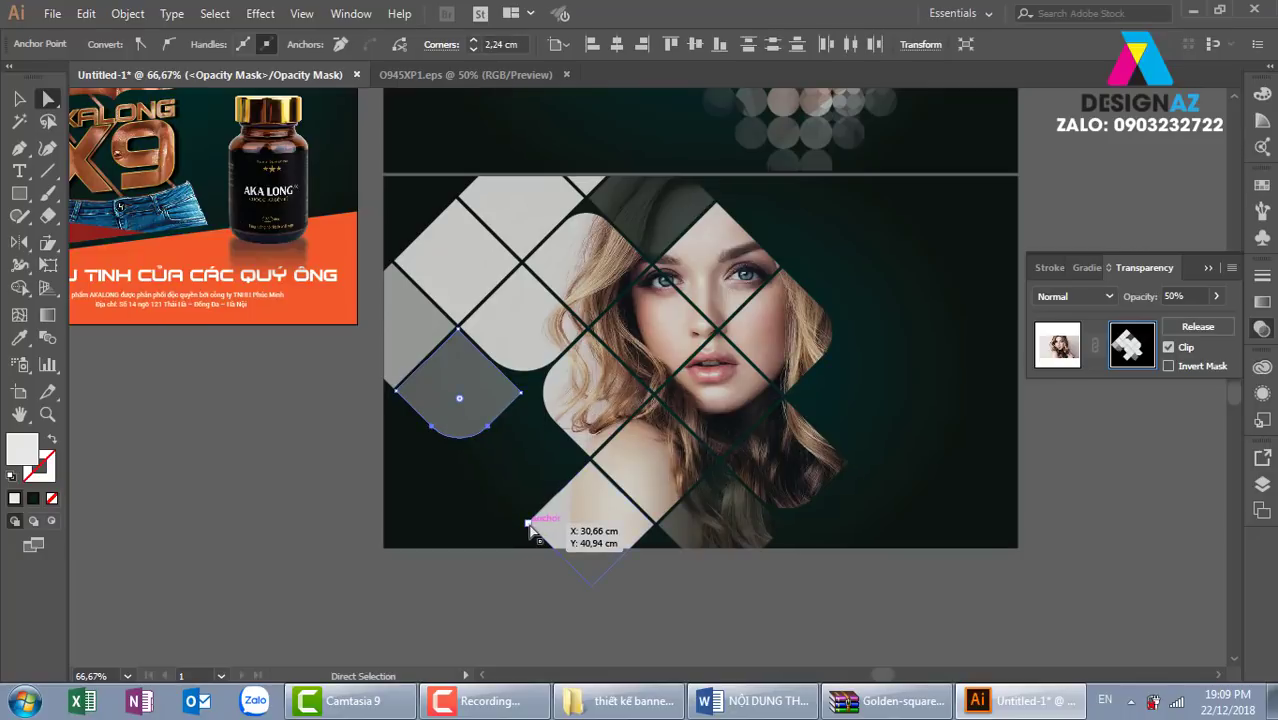
pyautogui.moveTo(549, 521); pyautogui.dragTo(586, 524)
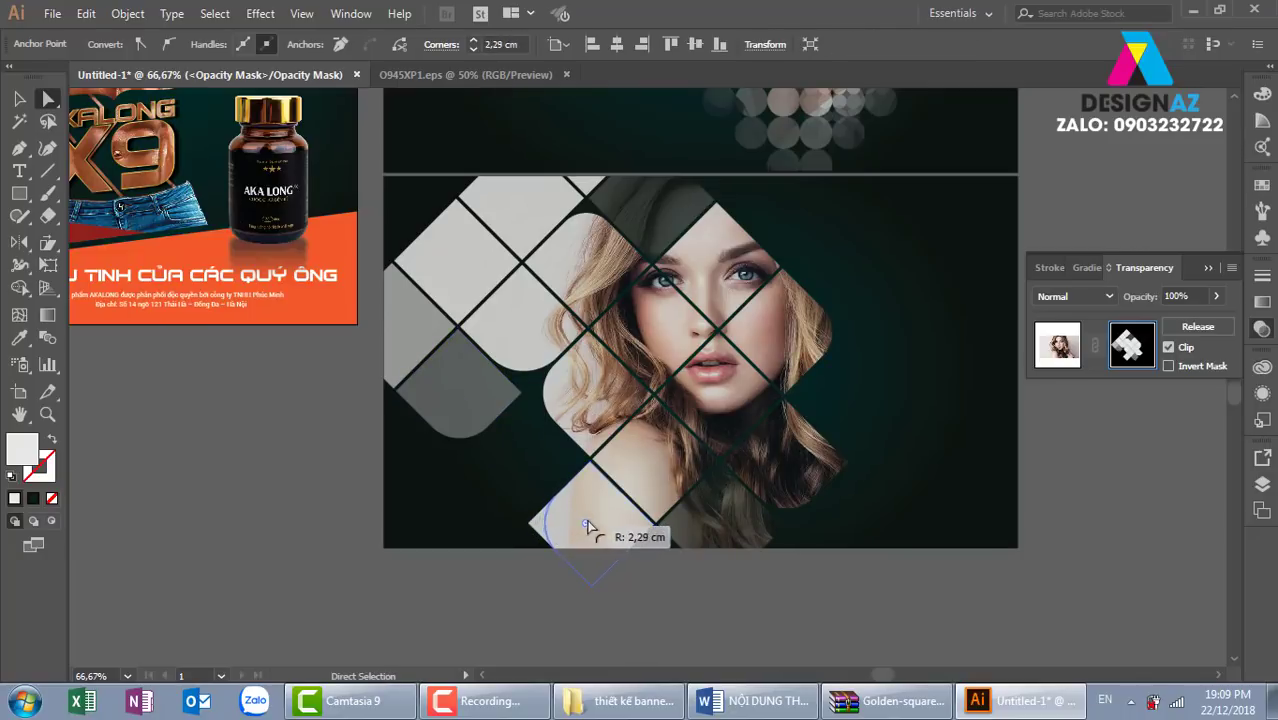
pyautogui.click(19, 98)
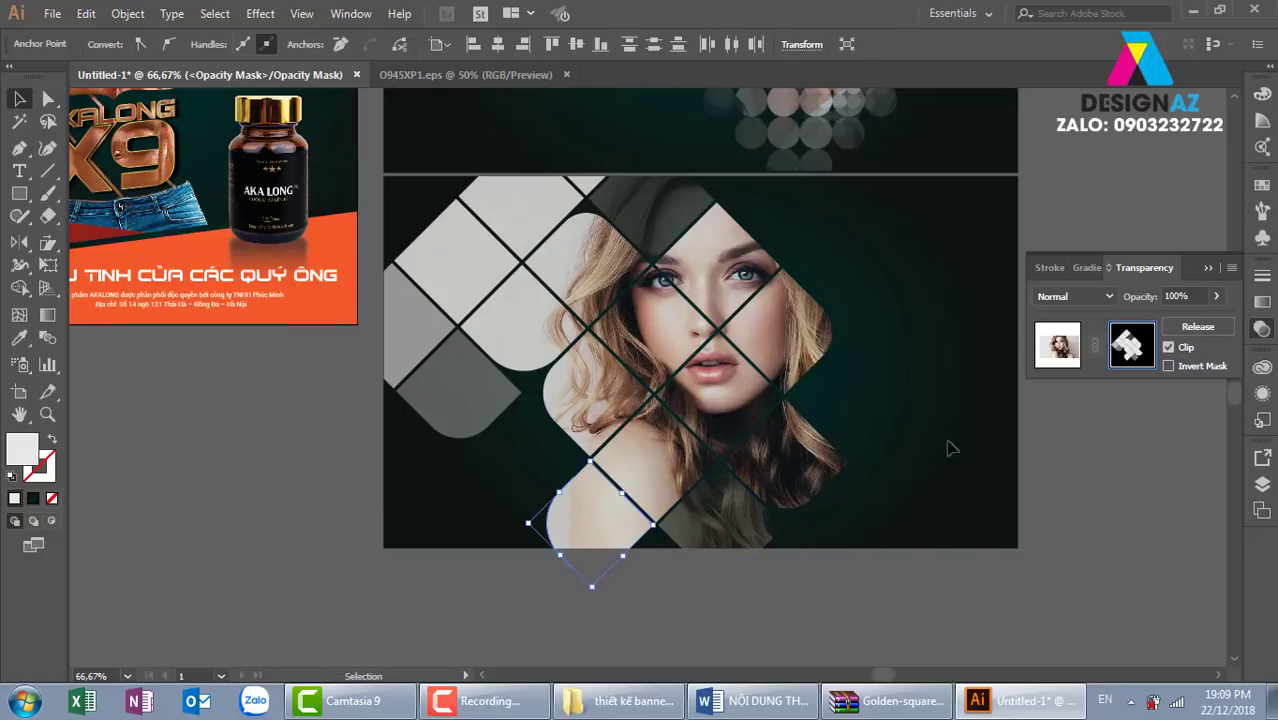
pyautogui.click(1119, 483)
pyautogui.hotkey('ctrl', '-')
pyautogui.hotkey('ctrl', '-')
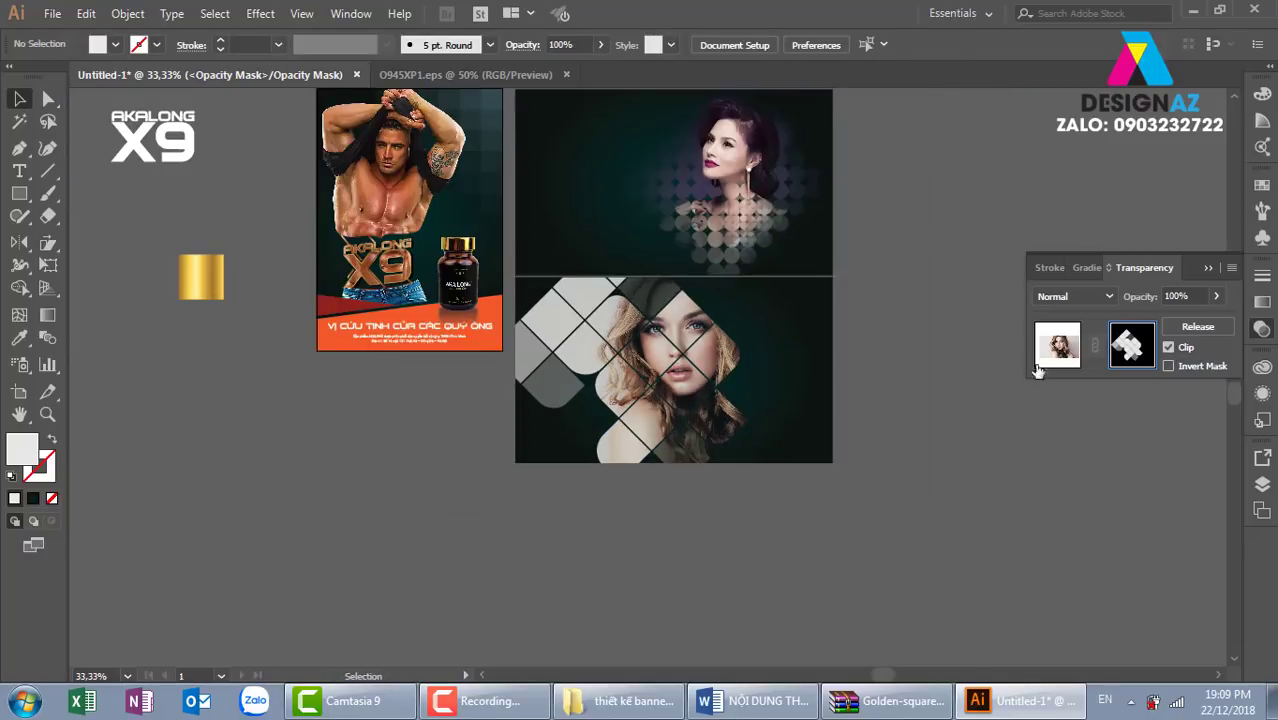
# Step: Exit opacity-mask editing back to the photo artwork and deselect it
pyautogui.click(1058, 345)
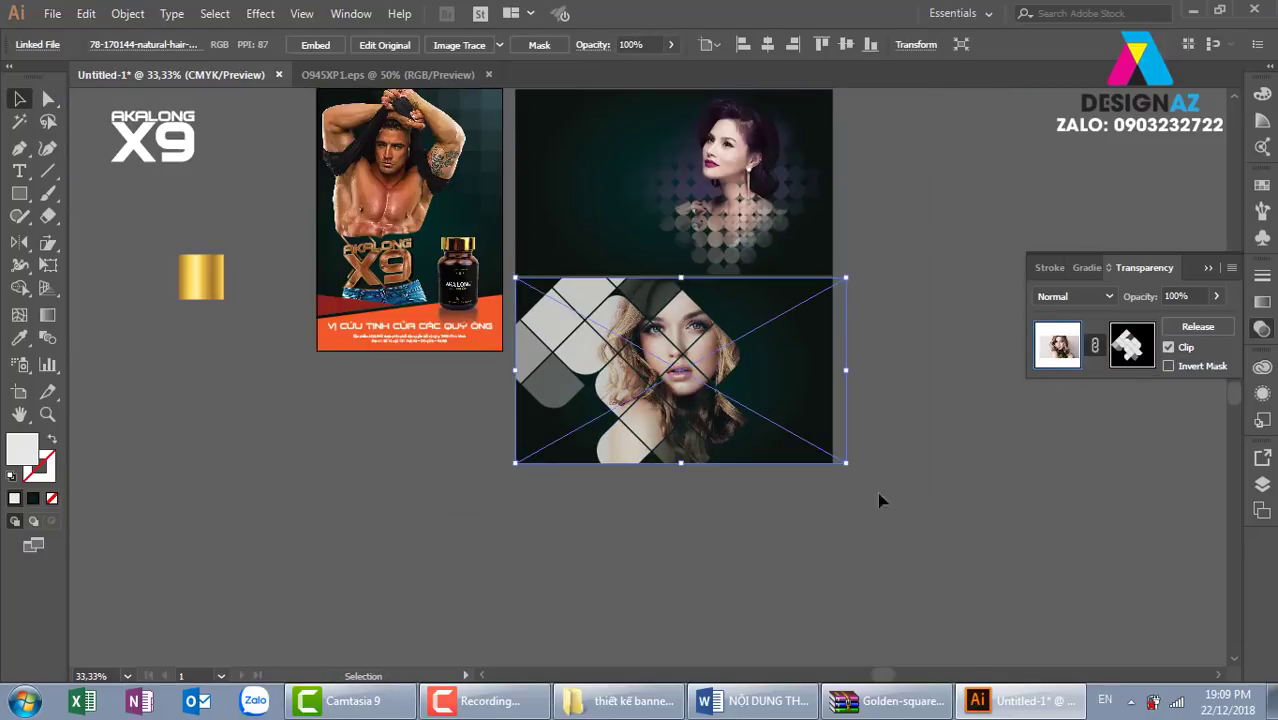
pyautogui.click(943, 517)
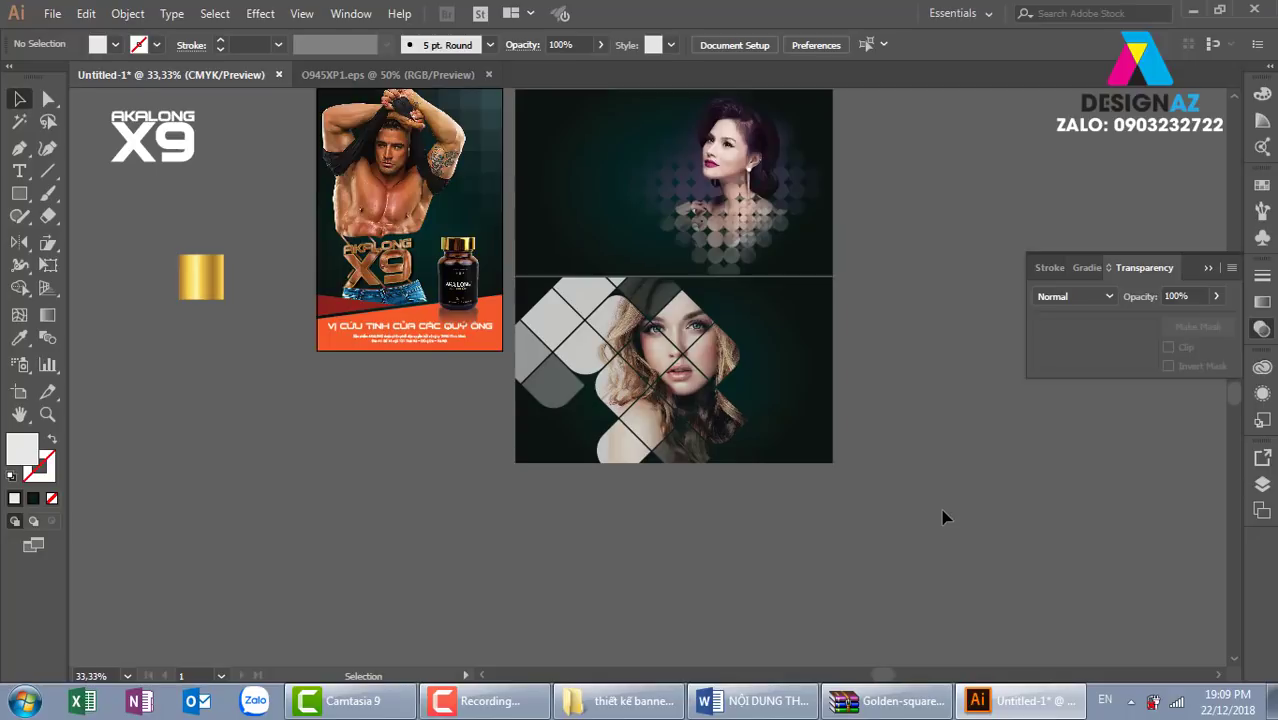
# Step: Alt-drag a duplicate of the top banner's dark teal background rectangle to the right
pyautogui.click(487, 203)
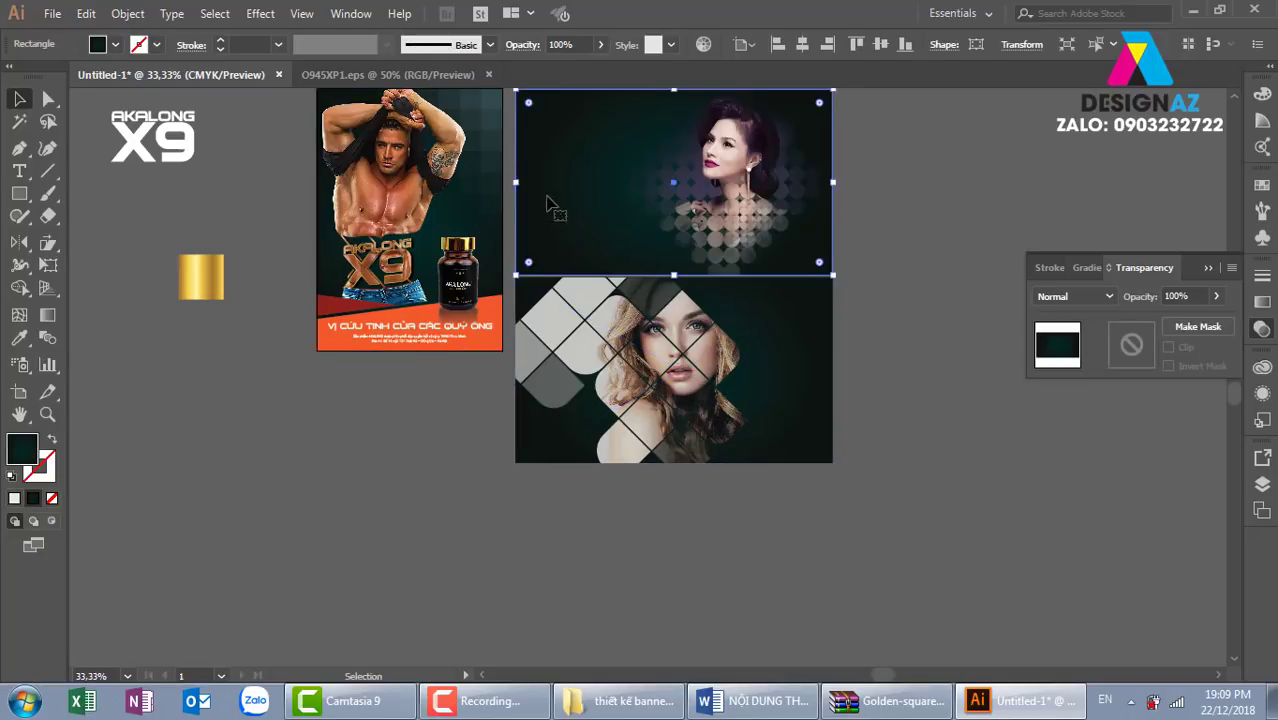
pyautogui.moveTo(697, 268); pyautogui.dragTo(479, 337)
pyautogui.click(830, 293)
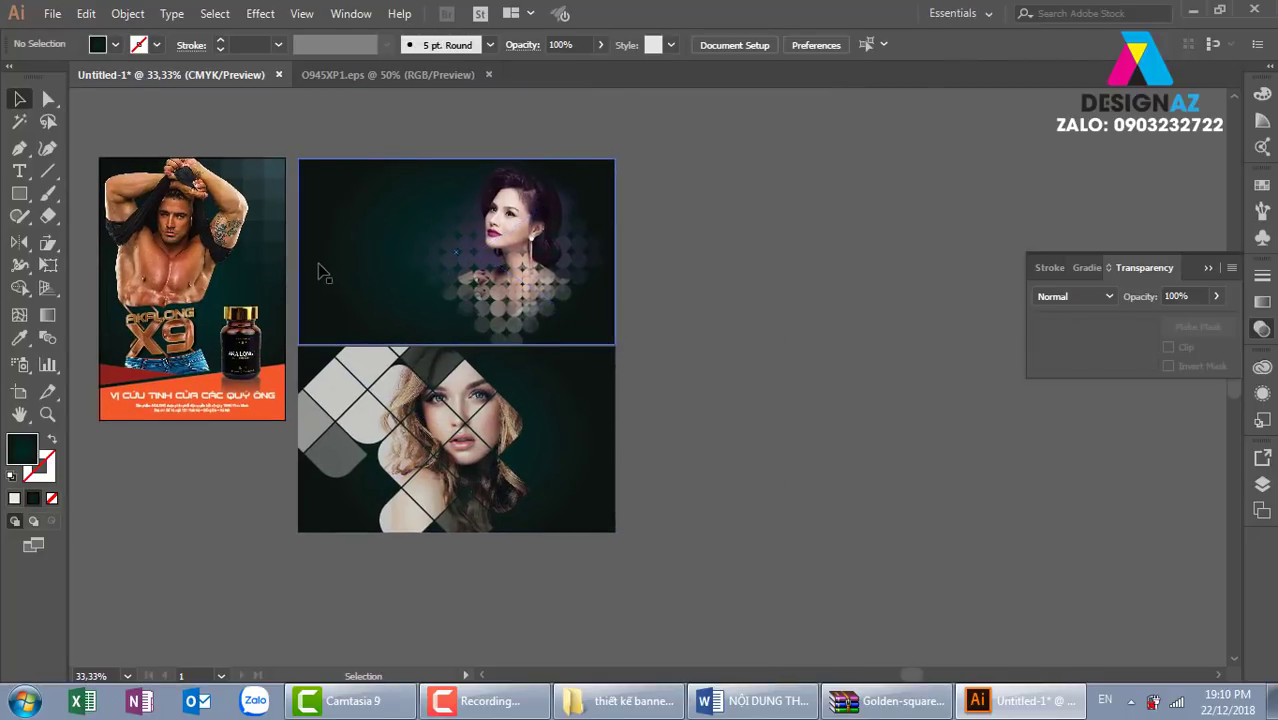
pyautogui.moveTo(316, 276)
pyautogui.mouseDown()
pyautogui.moveTo(713, 280)
pyautogui.moveTo(663, 277)
pyautogui.mouseUp()
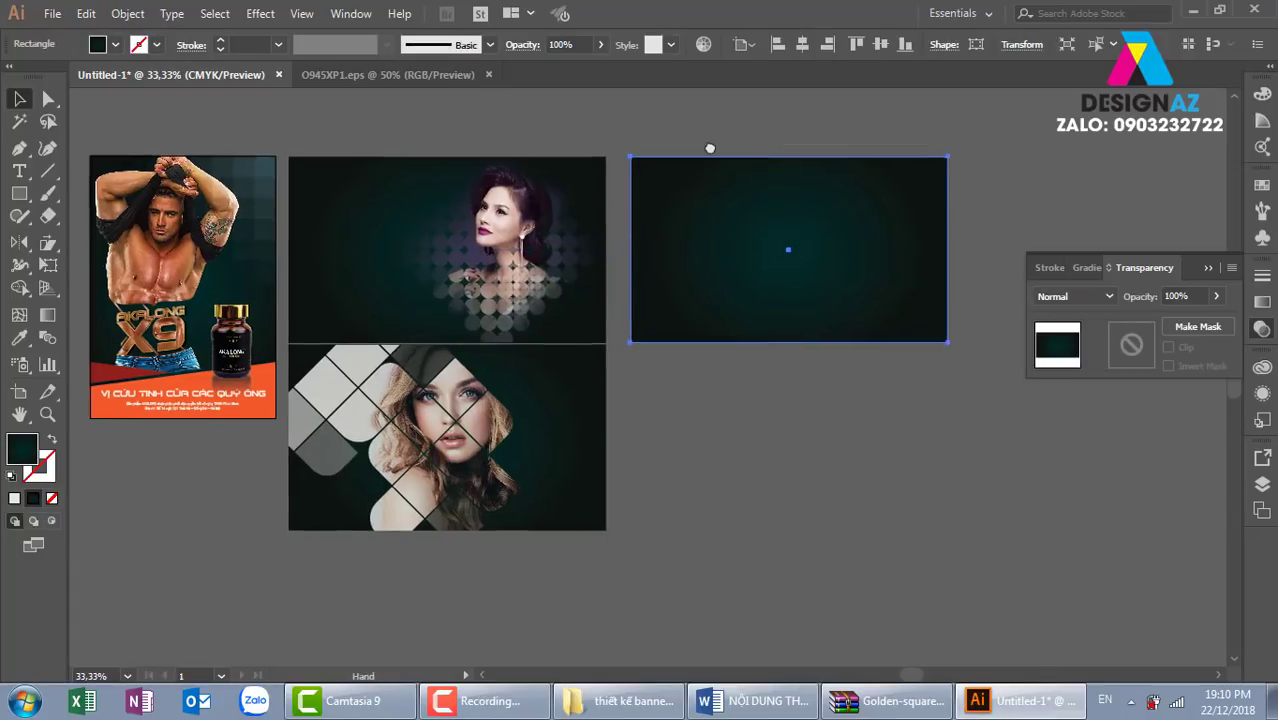
pyautogui.hscroll(2, 708, 143)
# Step: Draw a square on the new teal background and fill it with the tan swatch
pyautogui.click(19, 193)
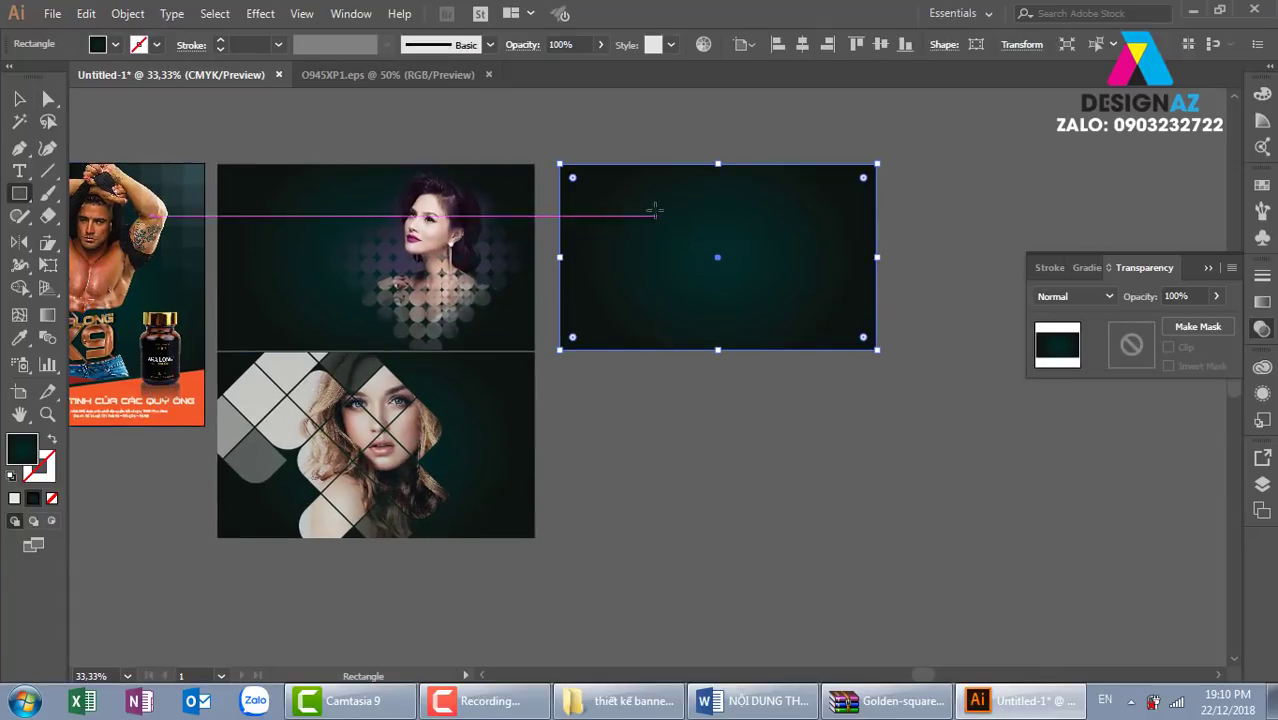
pyautogui.moveTo(655, 210); pyautogui.dragTo(749, 295)
pyautogui.scroll(3, 970, 365)
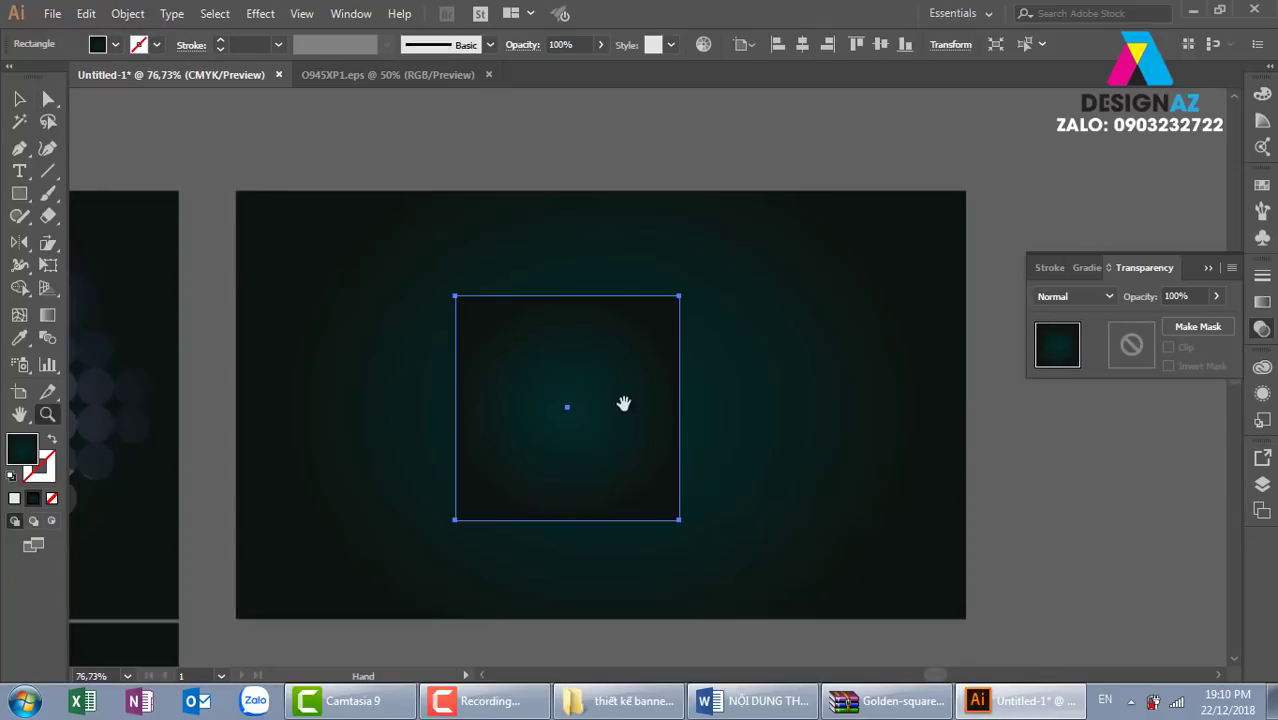
pyautogui.click(19, 98)
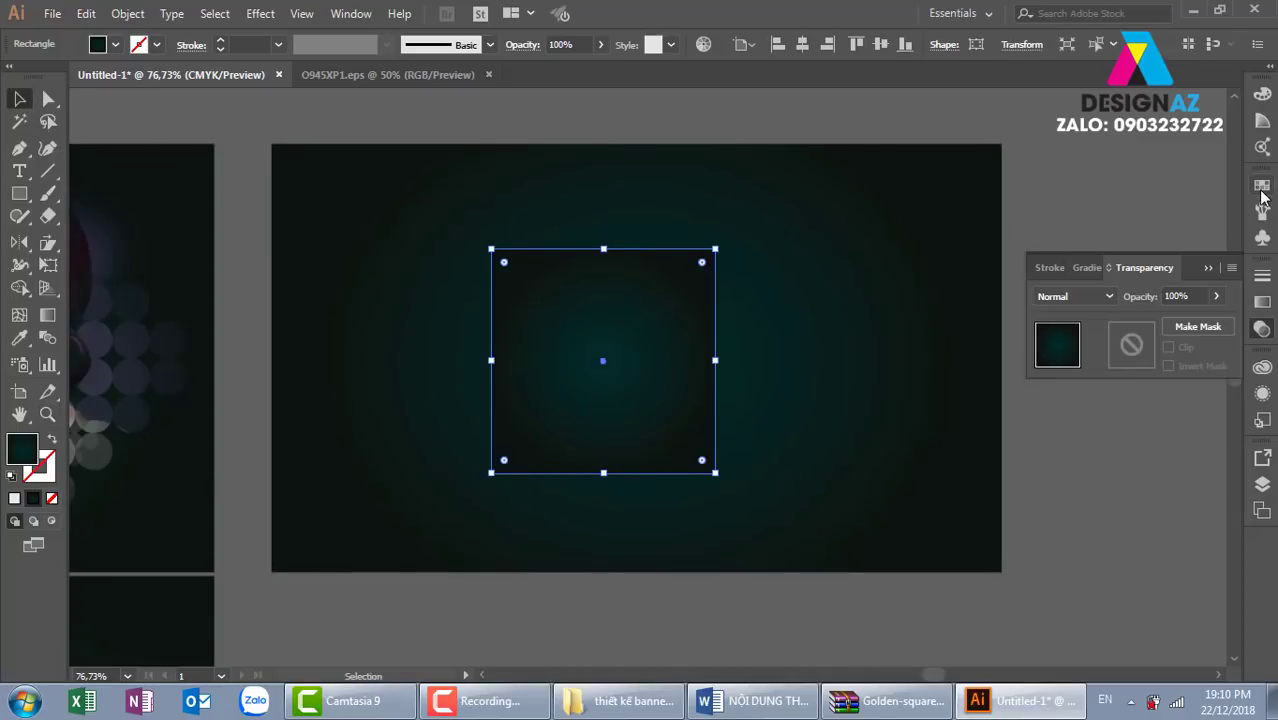
pyautogui.click(1262, 185)
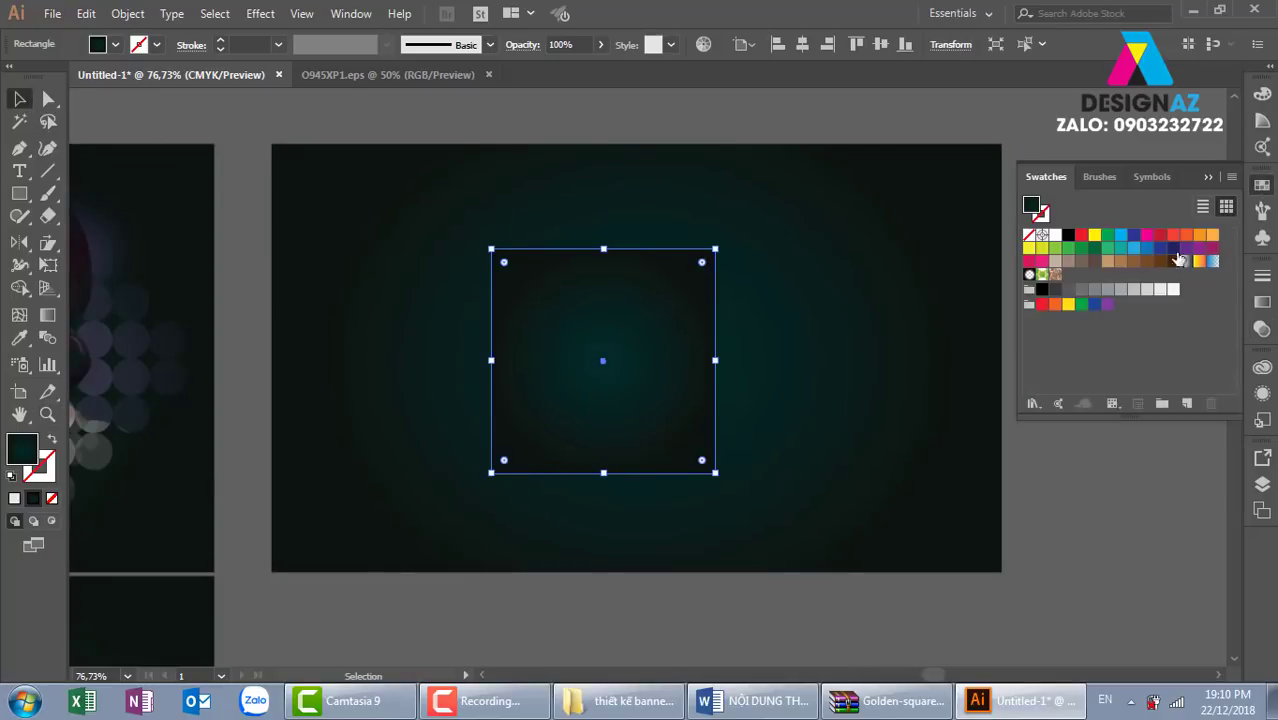
pyautogui.click(1107, 261)
pyautogui.click(1085, 124)
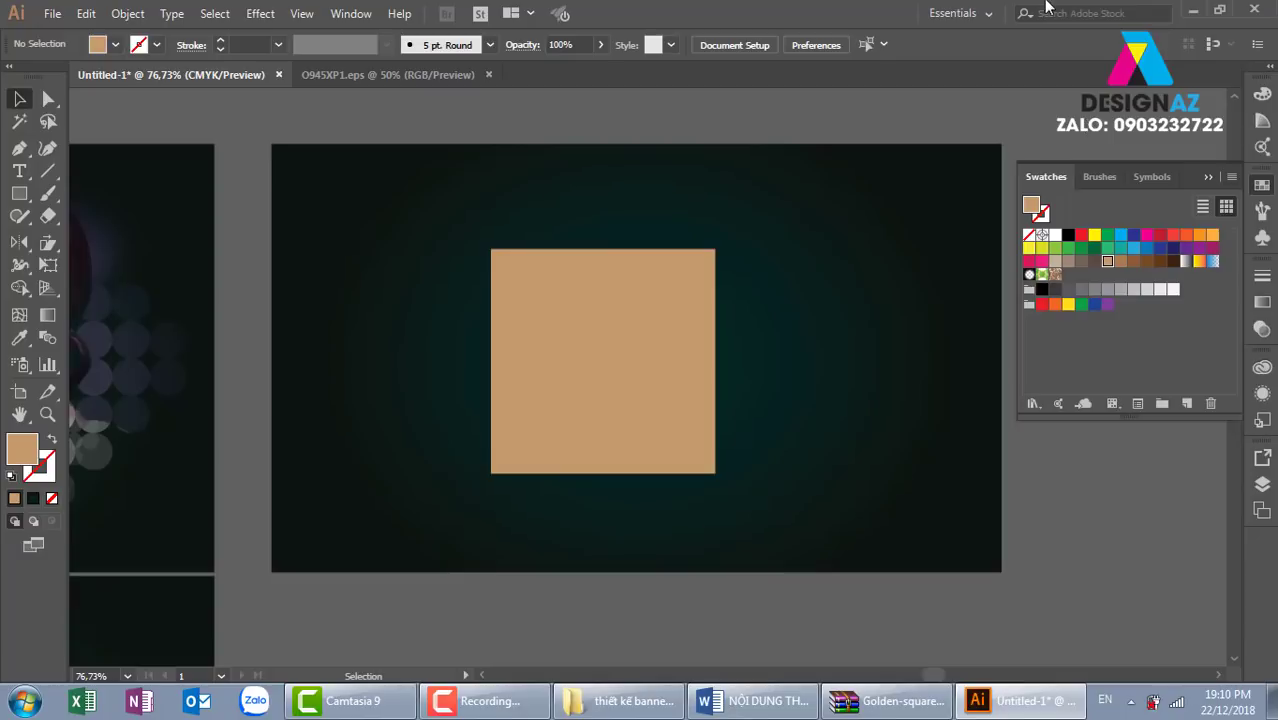
pyautogui.click(629, 336)
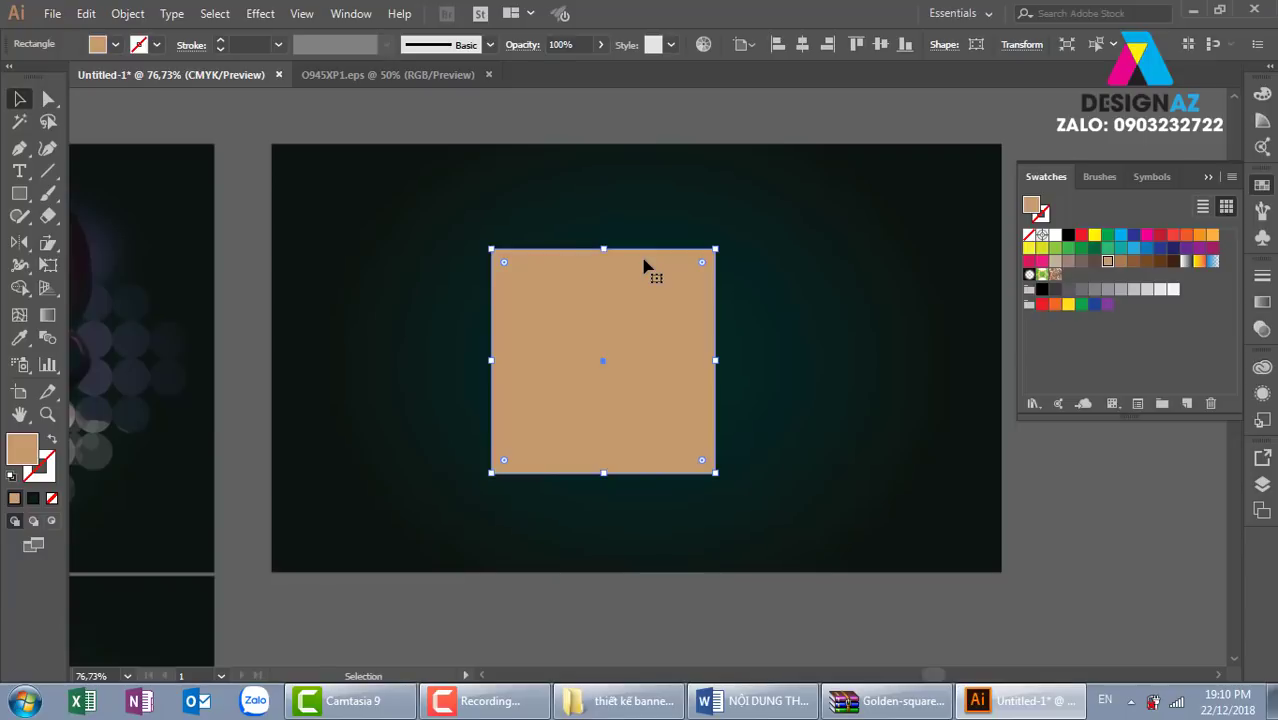
# Step: Apply a Pucker & Bloat effect at 44% bloat to the tan square
pyautogui.click(268, 16)
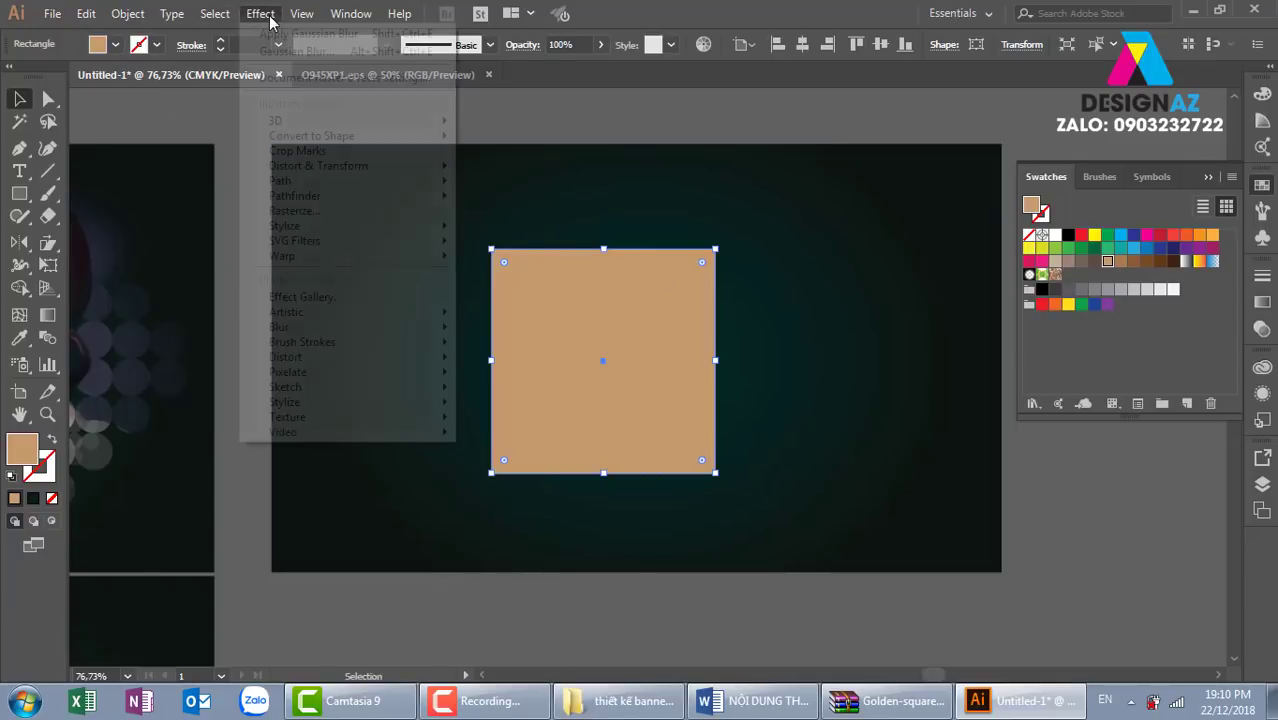
pyautogui.moveTo(318, 166)
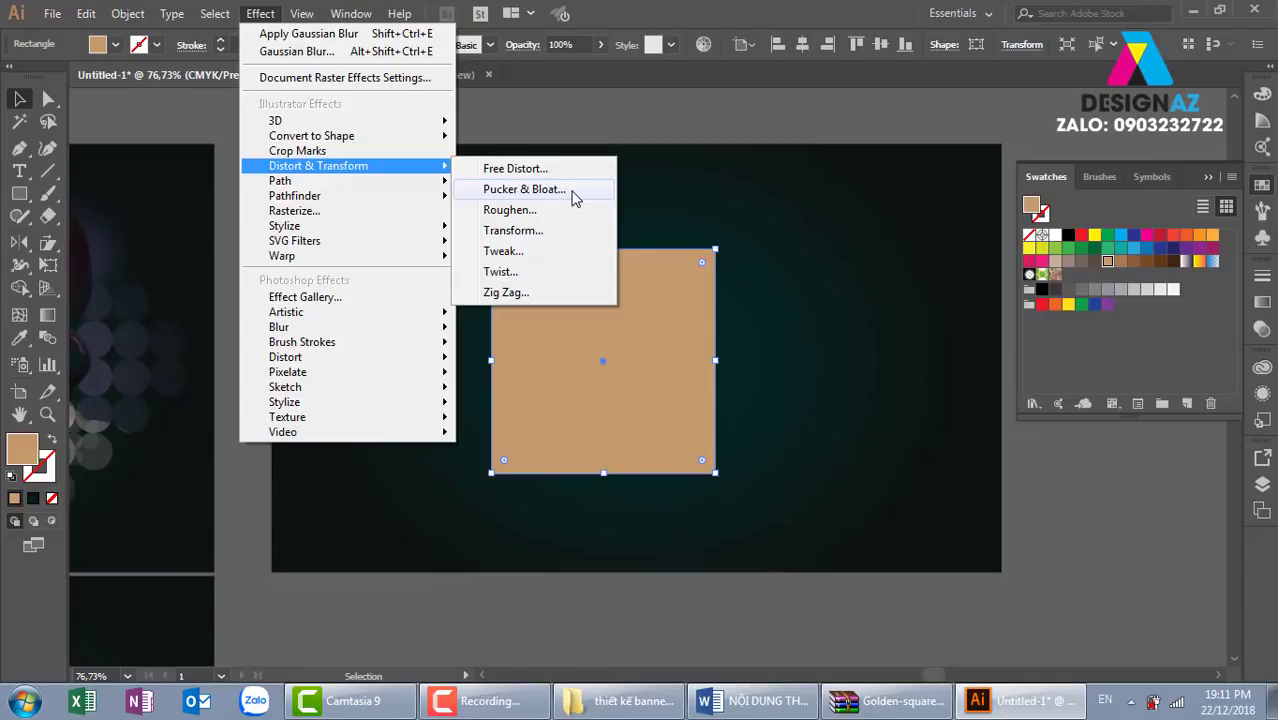
pyautogui.click(575, 190)
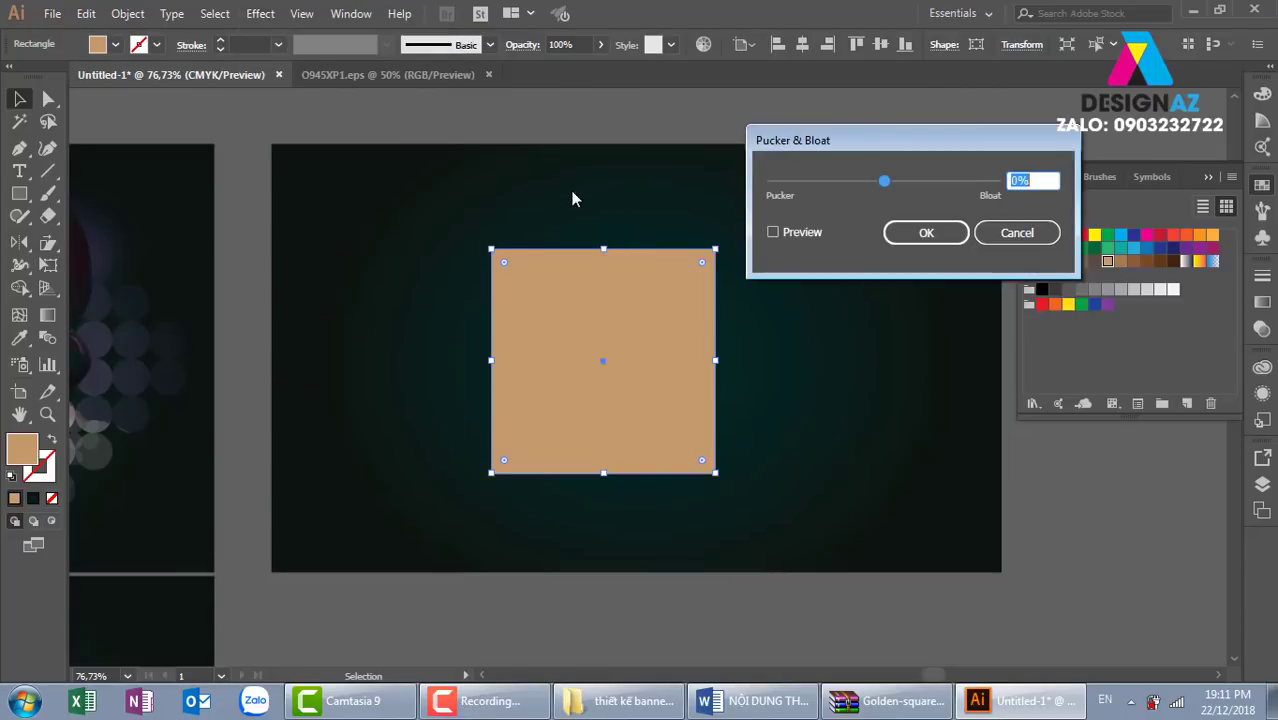
pyautogui.click(798, 231)
pyautogui.moveTo(884, 181); pyautogui.dragTo(930, 180)
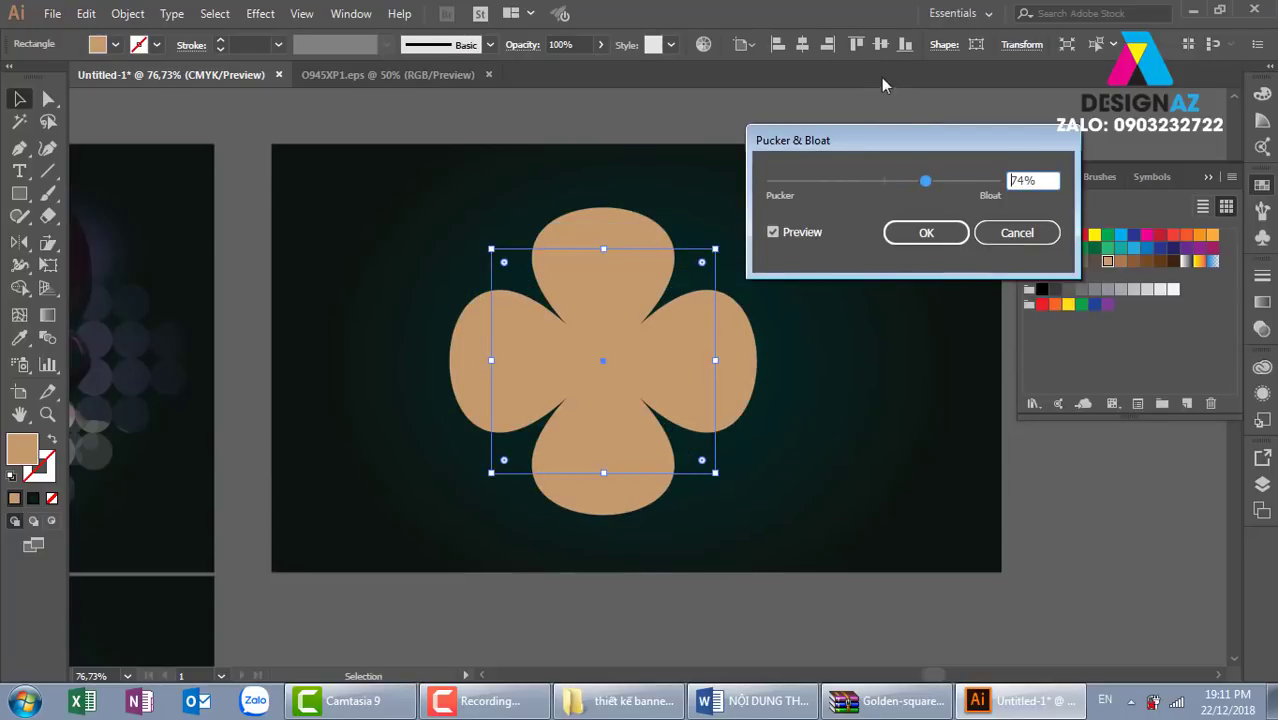
pyautogui.moveTo(925, 181); pyautogui.dragTo(907, 182)
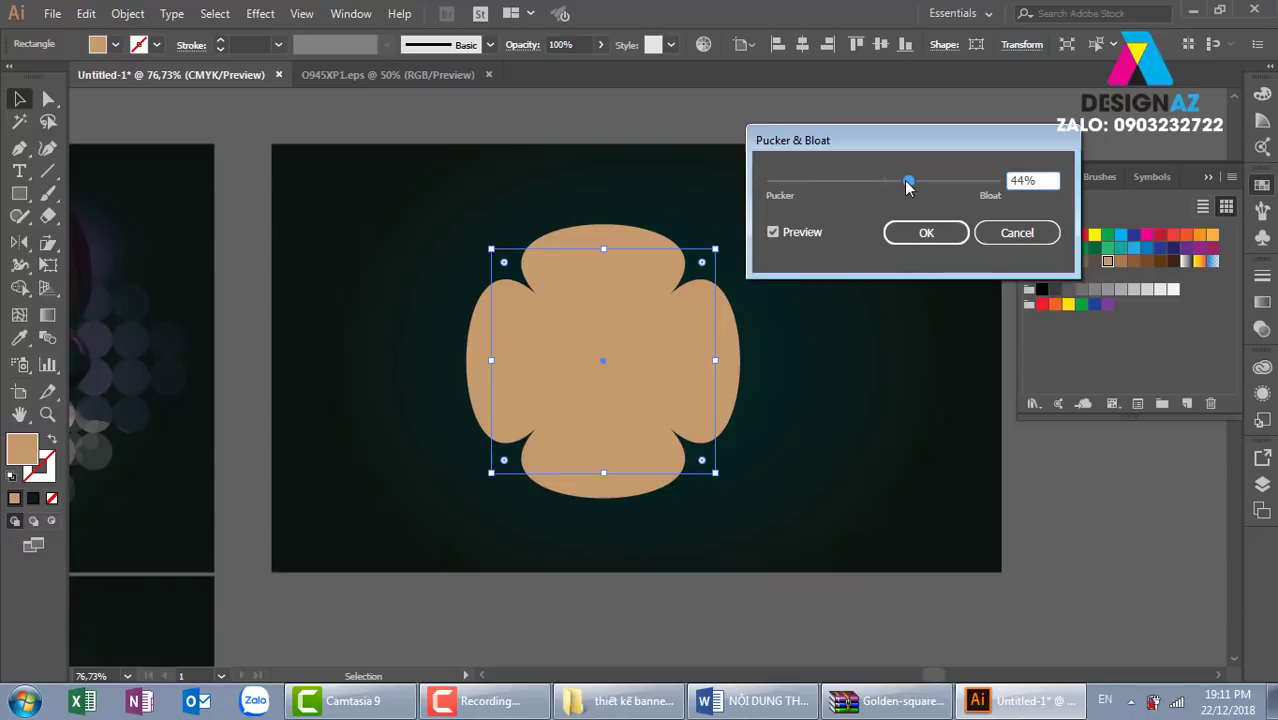
pyautogui.click(927, 233)
pyautogui.click(1075, 552)
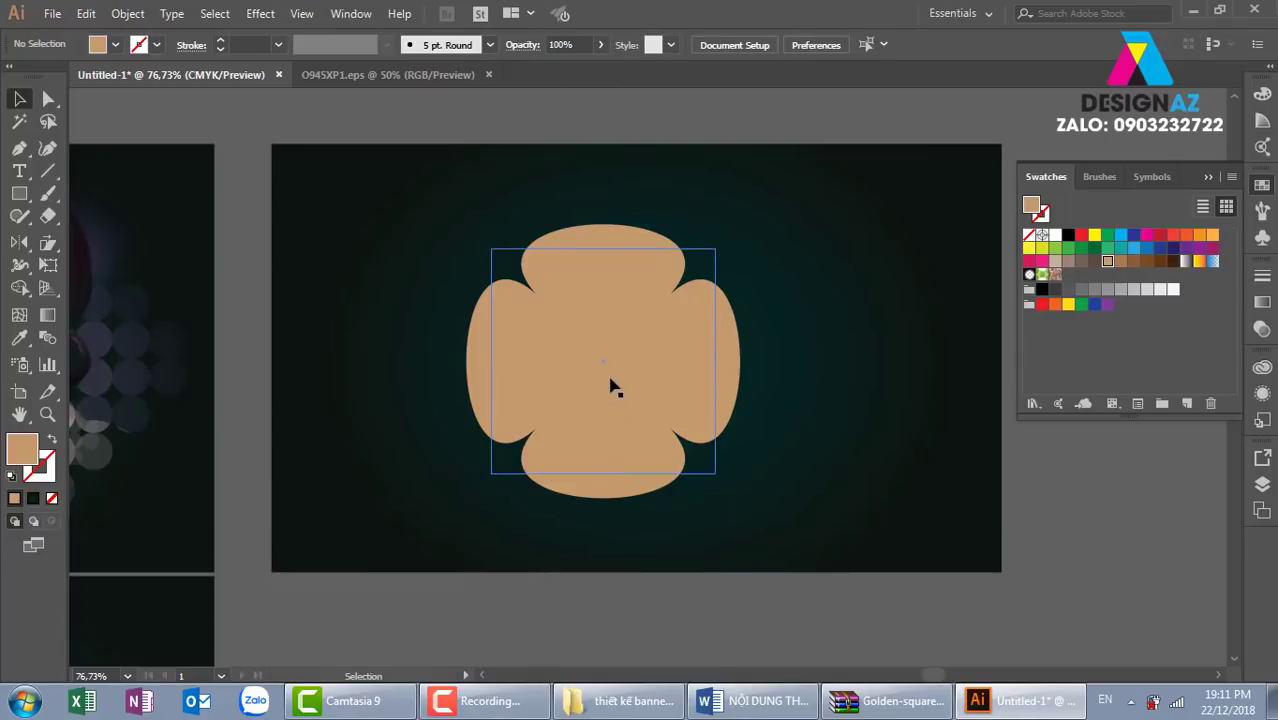
# Step: Move the flower shape up-right and apply Flatten Transparency to it
pyautogui.moveTo(610, 382); pyautogui.dragTo(682, 329)
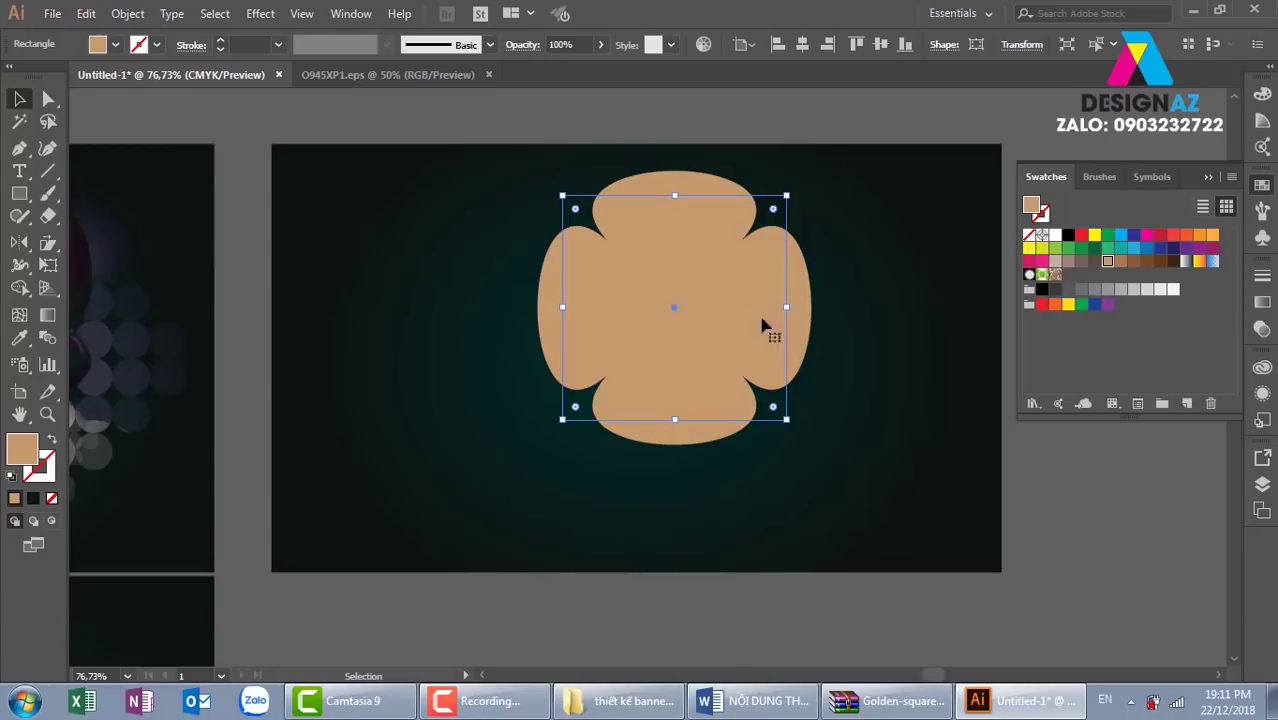
pyautogui.click(128, 14)
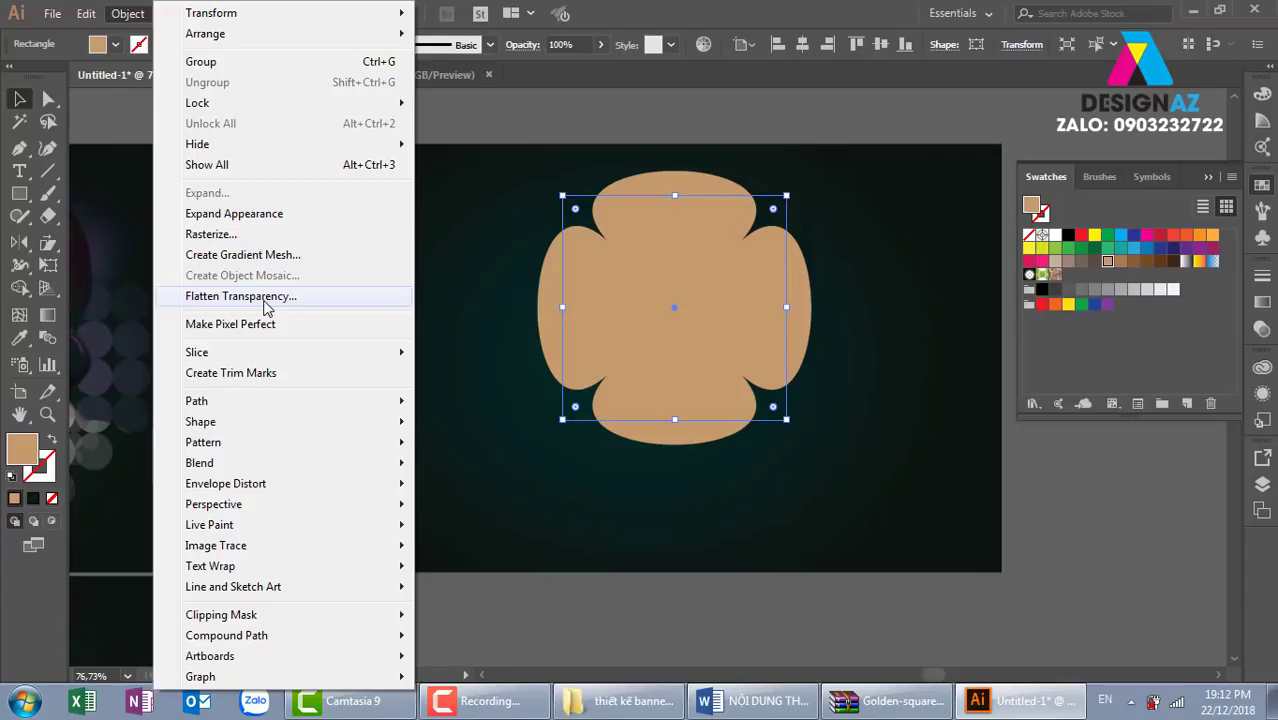
pyautogui.click(265, 307)
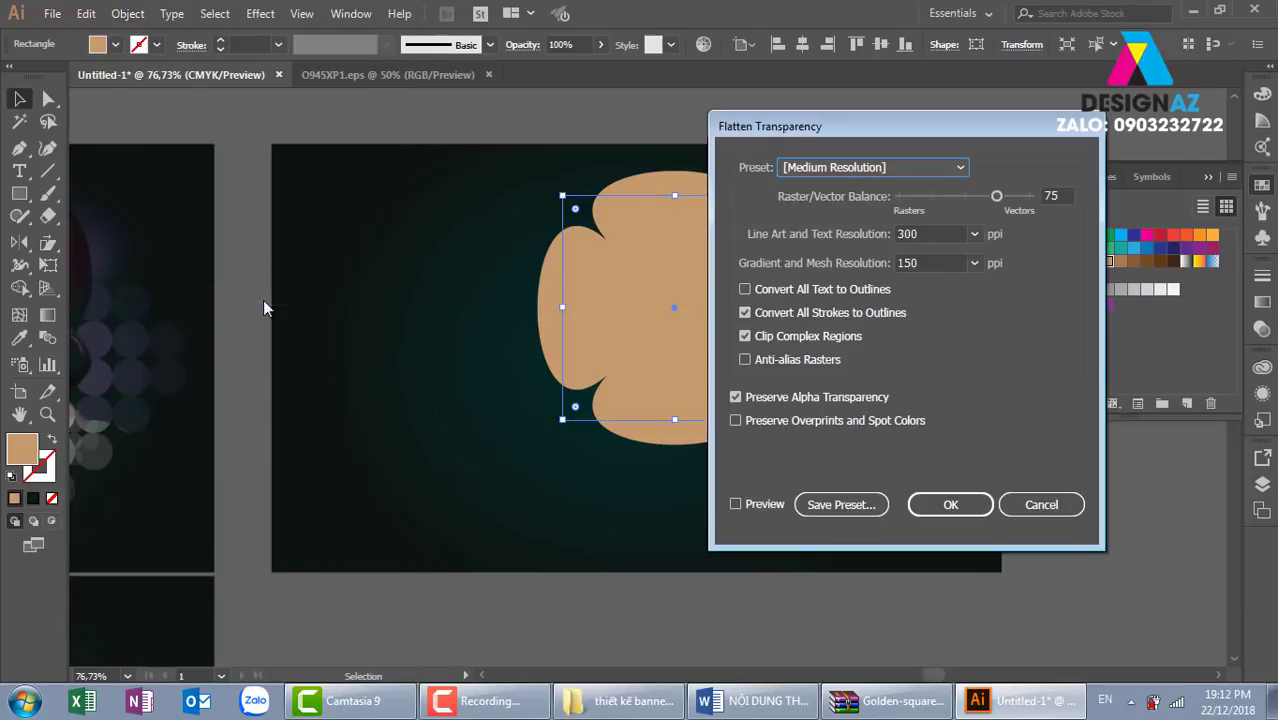
pyautogui.click(950, 504)
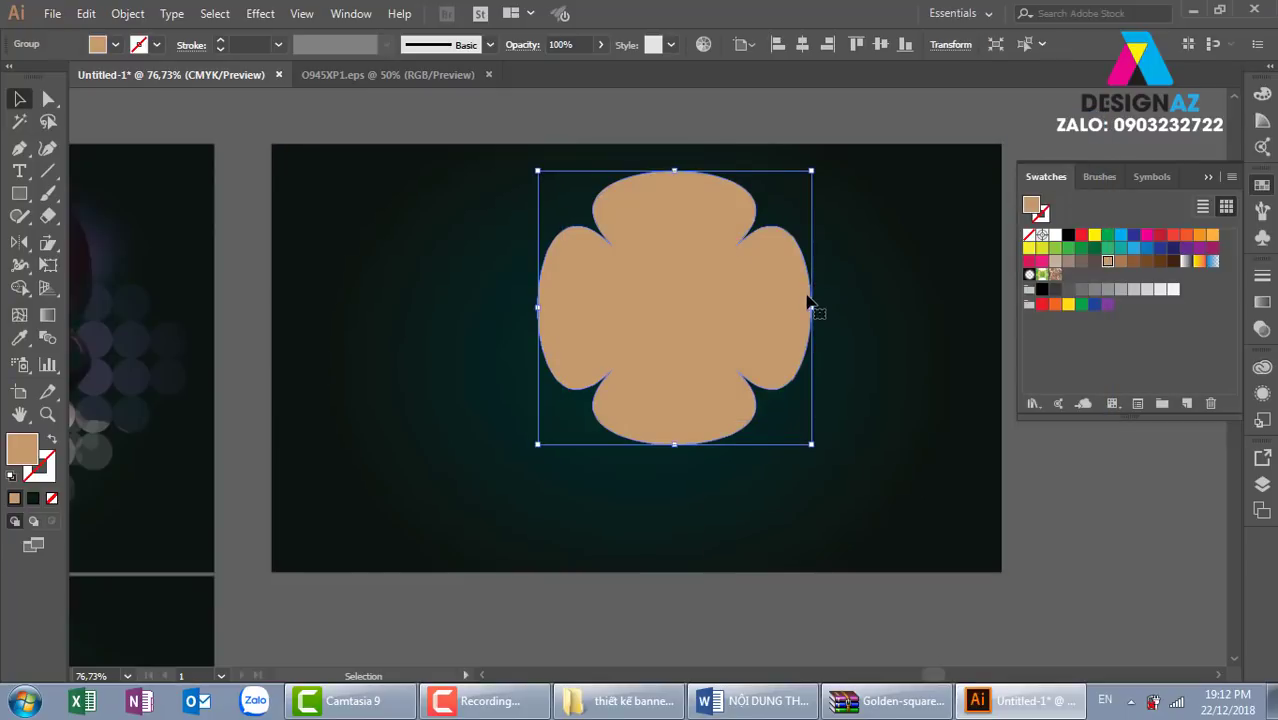
# Step: Move the flower over the banner's top-left edge and enlarge it to about 24.76 cm
pyautogui.hotkey('ctrl', '-')
pyautogui.hotkey('ctrl', '-')
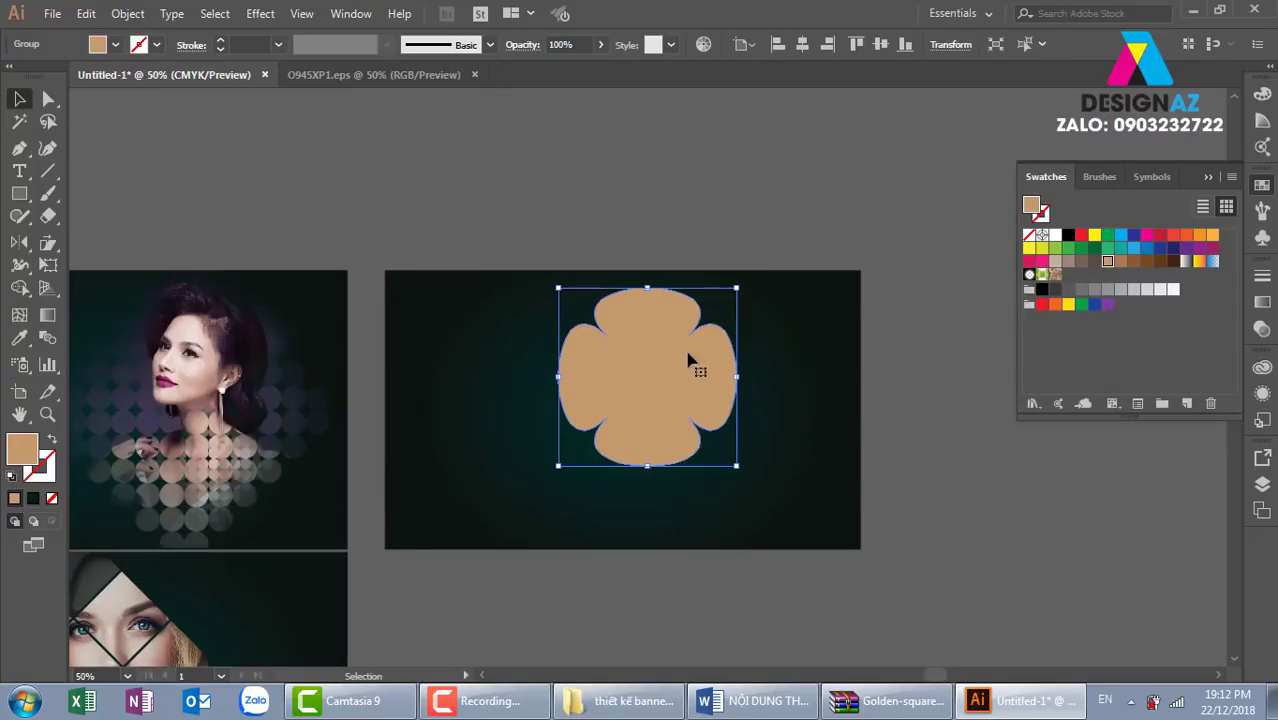
pyautogui.moveTo(688, 360); pyautogui.dragTo(459, 314)
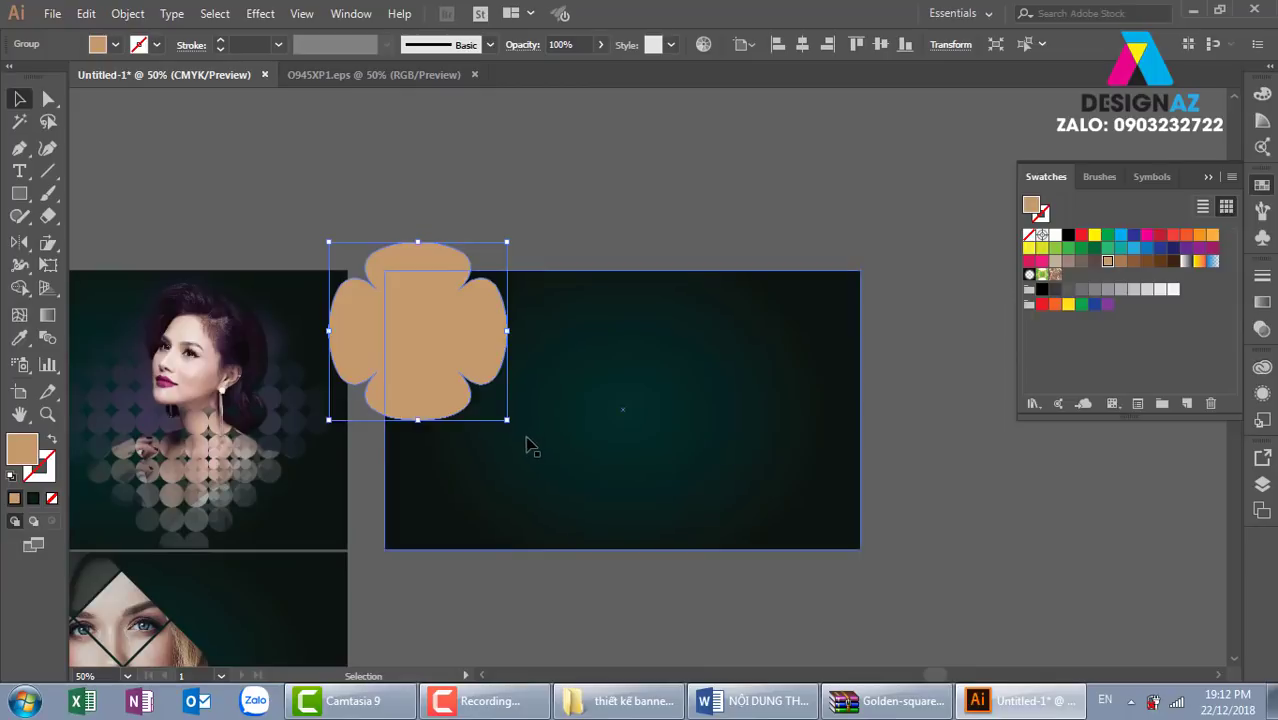
pyautogui.moveTo(507, 419); pyautogui.dragTo(661, 571)
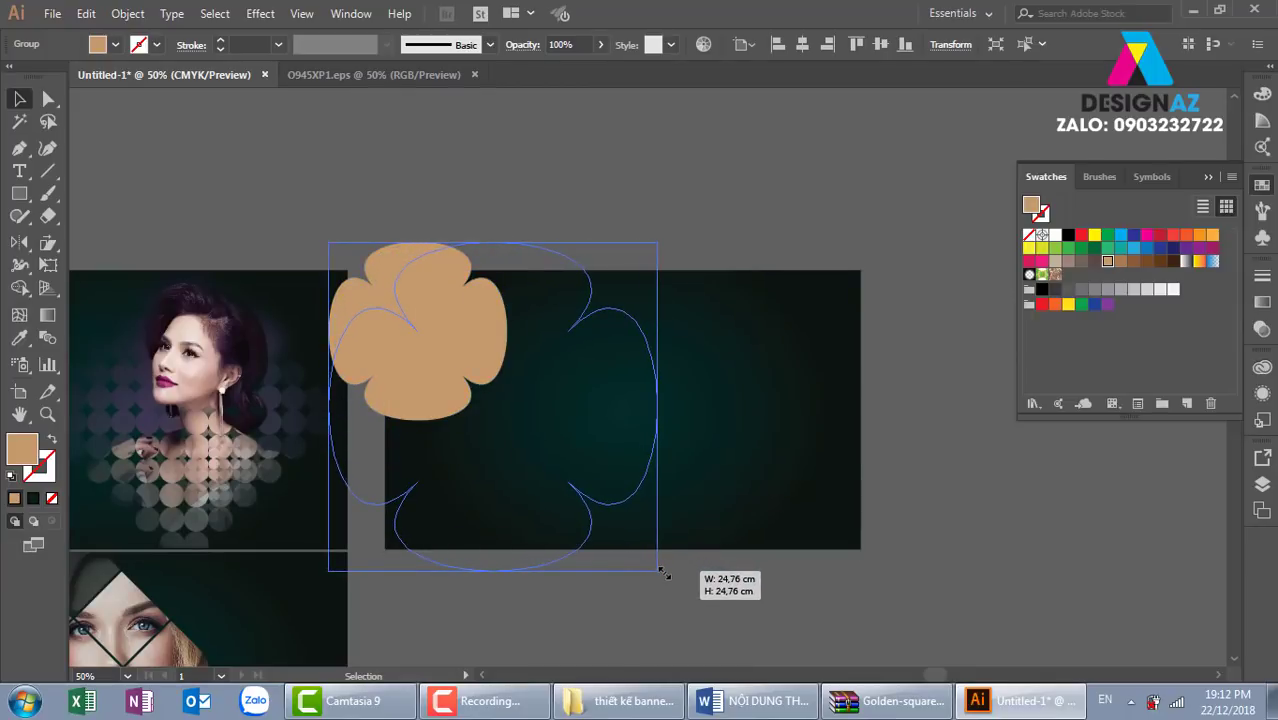
pyautogui.moveTo(615, 473); pyautogui.dragTo(560, 450)
pyautogui.moveTo(693, 200); pyautogui.dragTo(522, 357)
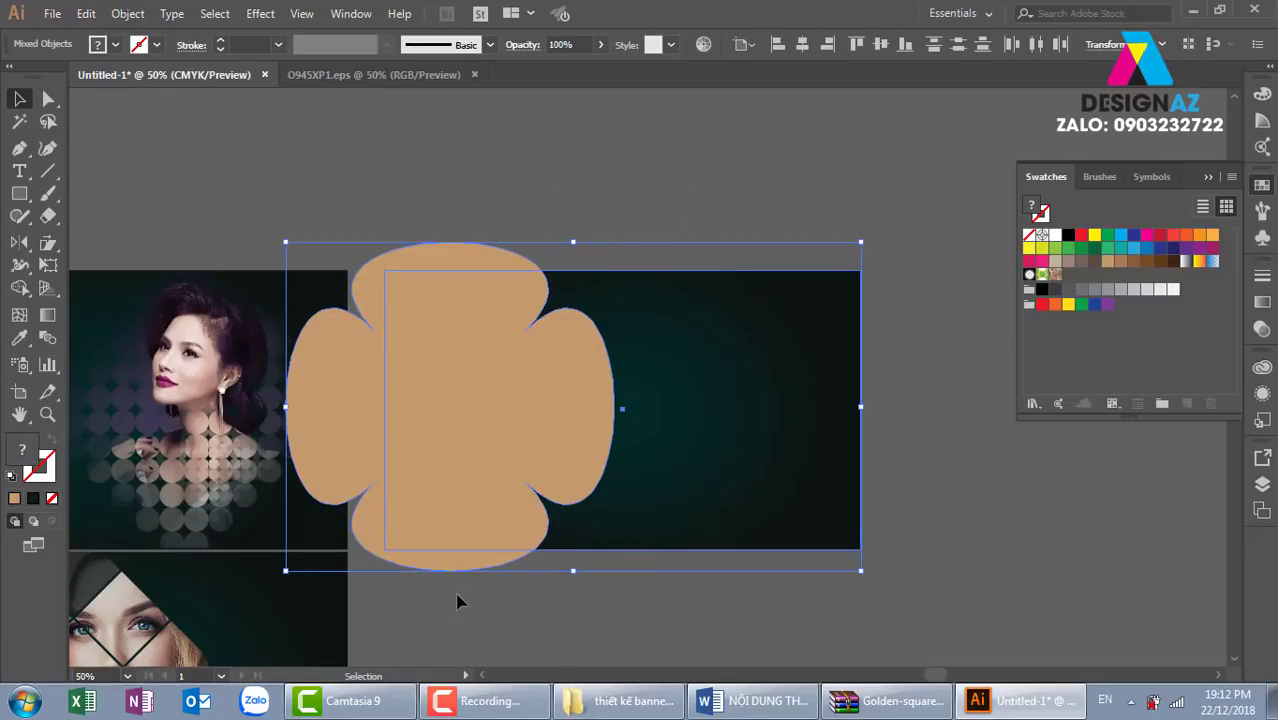
# Step: Trim the flower to the banner's left area with the Shape Builder tool
pyautogui.moveTo(647, 185); pyautogui.dragTo(494, 438)
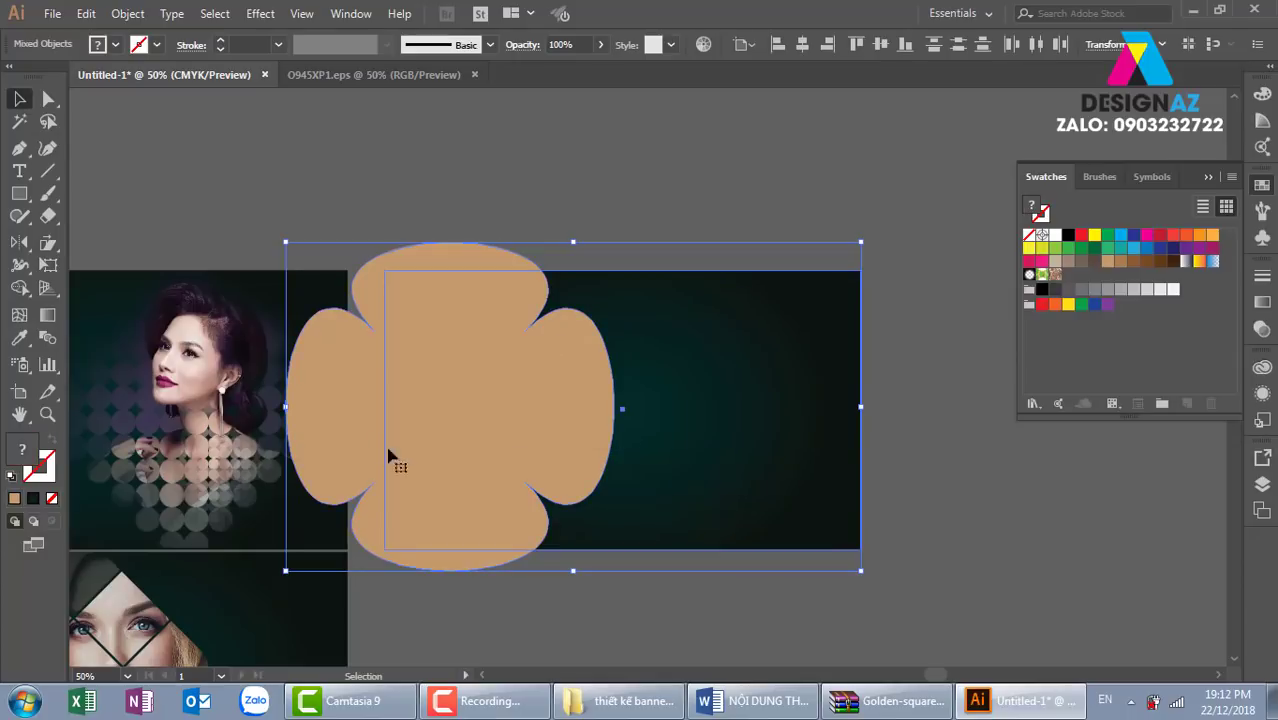
pyautogui.click(19, 290)
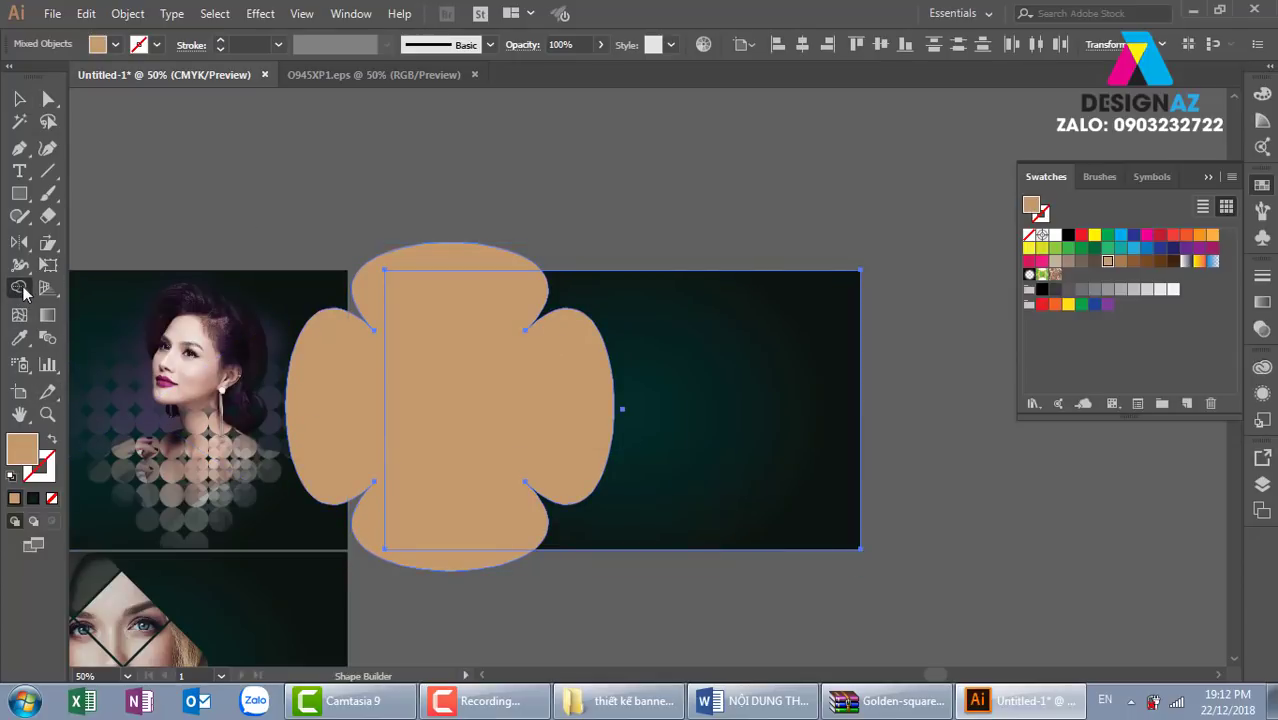
pyautogui.moveTo(616, 219)
pyautogui.mouseDown()
pyautogui.moveTo(512, 250)
pyautogui.moveTo(488, 318)
pyautogui.mouseUp()
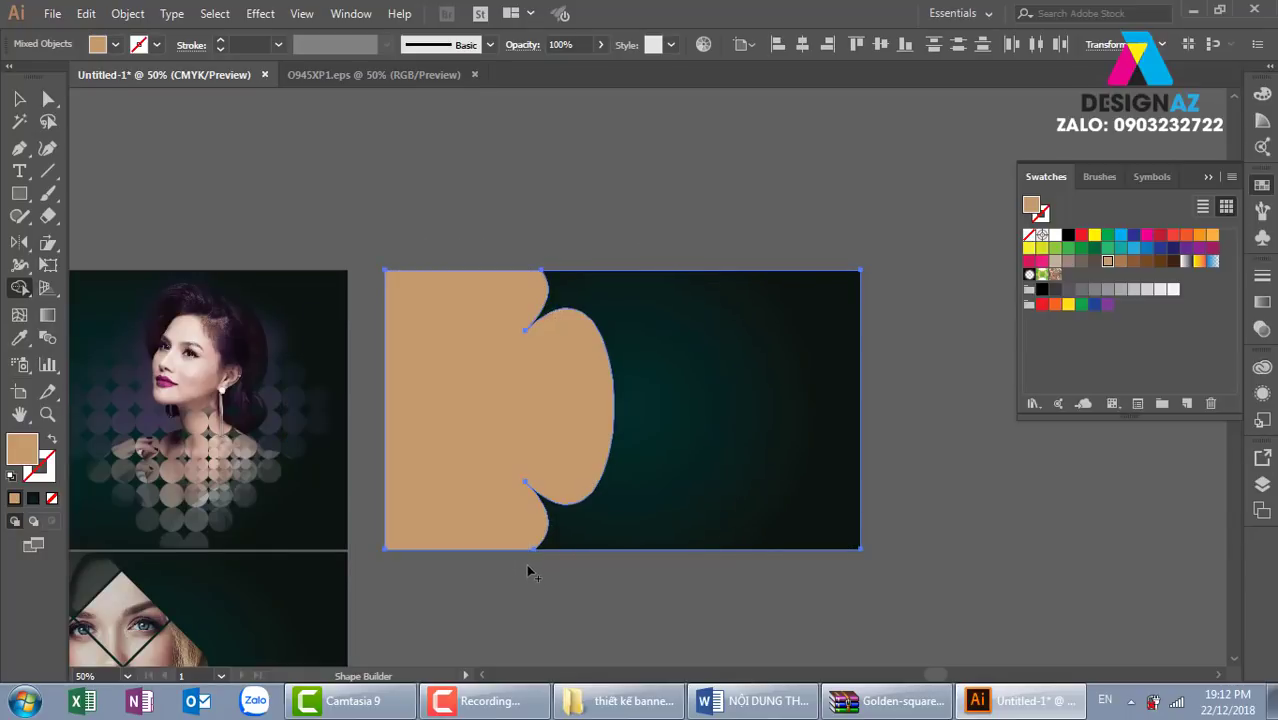
pyautogui.click(19, 98)
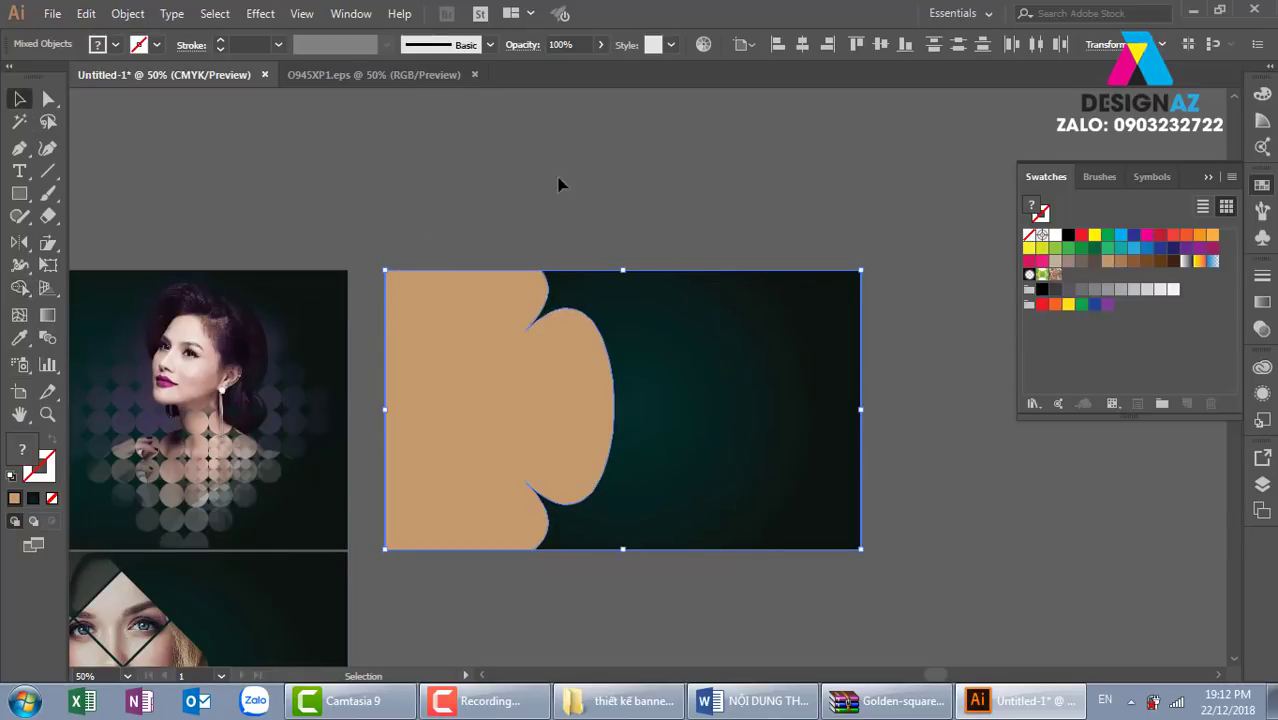
pyautogui.click(560, 186)
# Step: Narrow the trimmed scalloped shape slightly and recolour it grey-brown
pyautogui.click(562, 394)
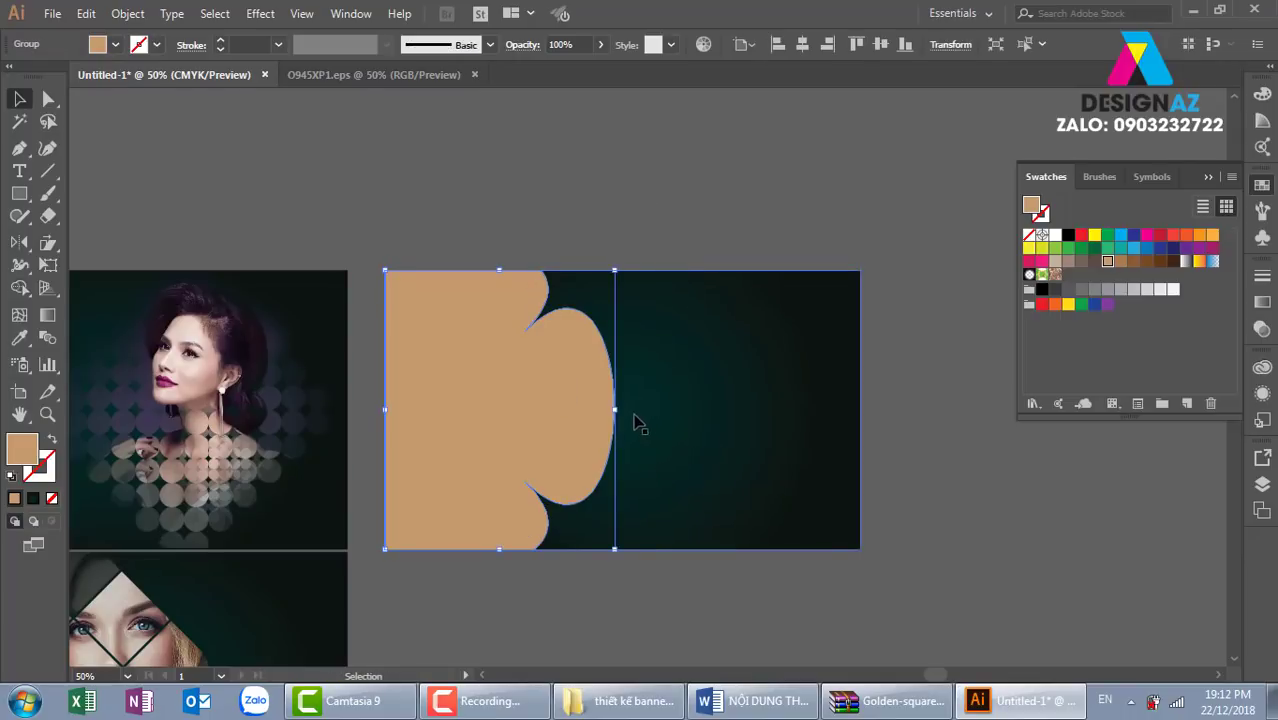
pyautogui.moveTo(613, 409); pyautogui.dragTo(602, 410)
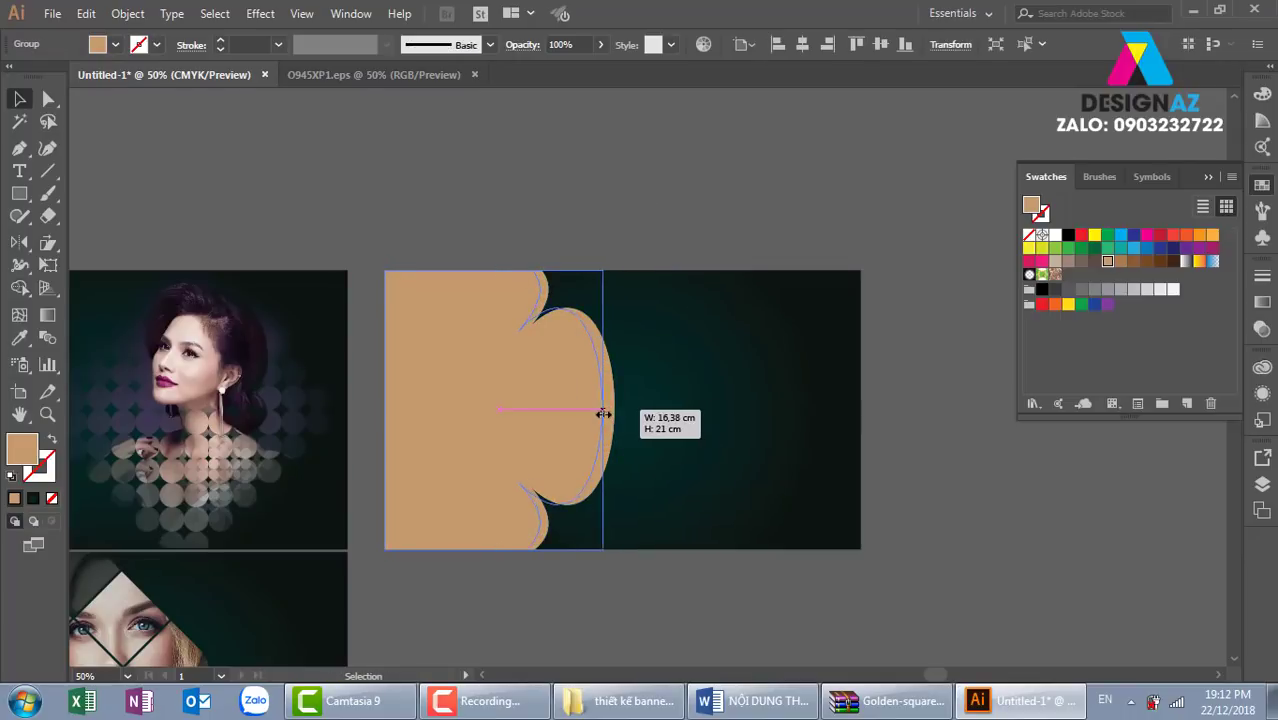
pyautogui.click(1082, 261)
pyautogui.click(690, 189)
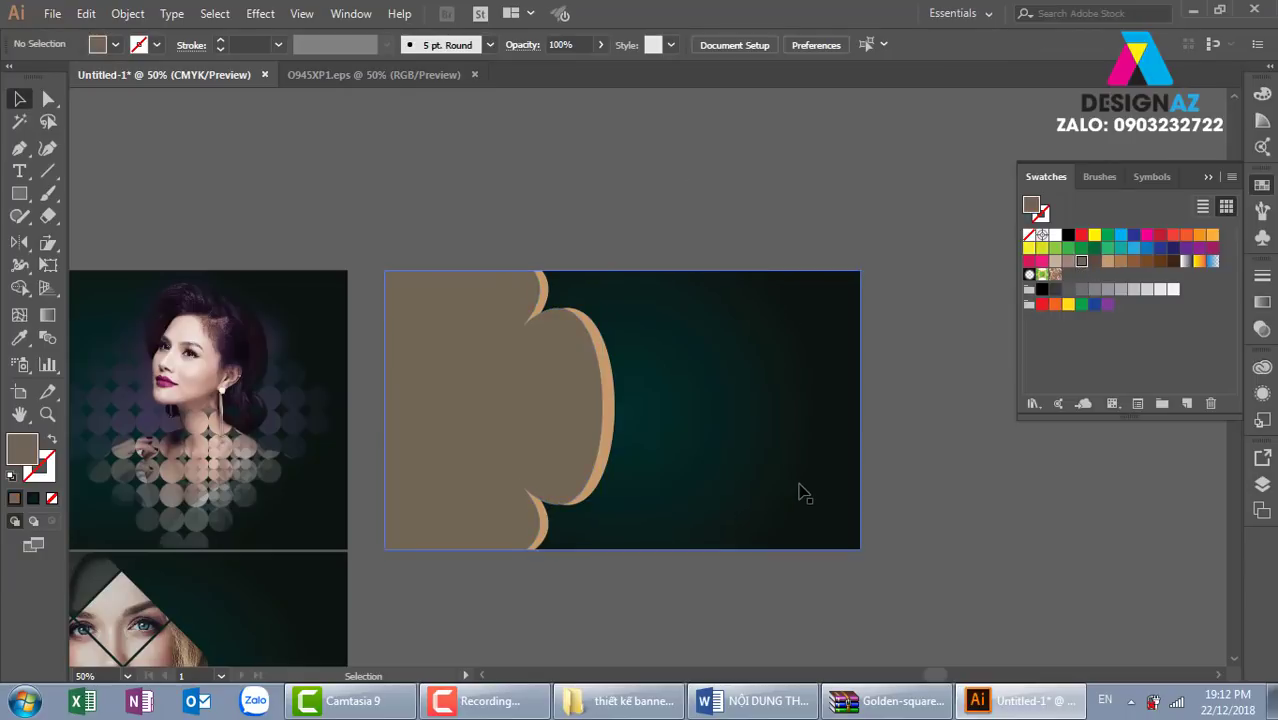
# Step: Place the br image from the mayanh folder with the scalloped shape selected
pyautogui.click(545, 495)
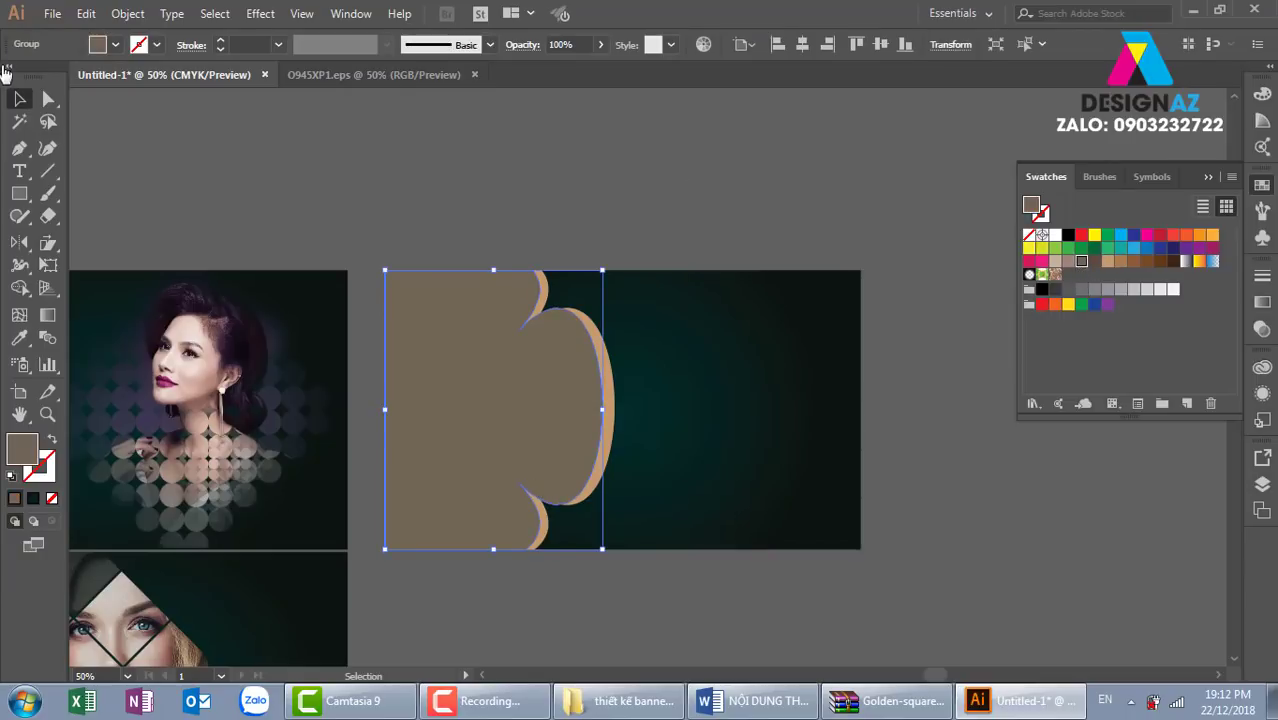
pyautogui.click(50, 13)
pyautogui.click(108, 322)
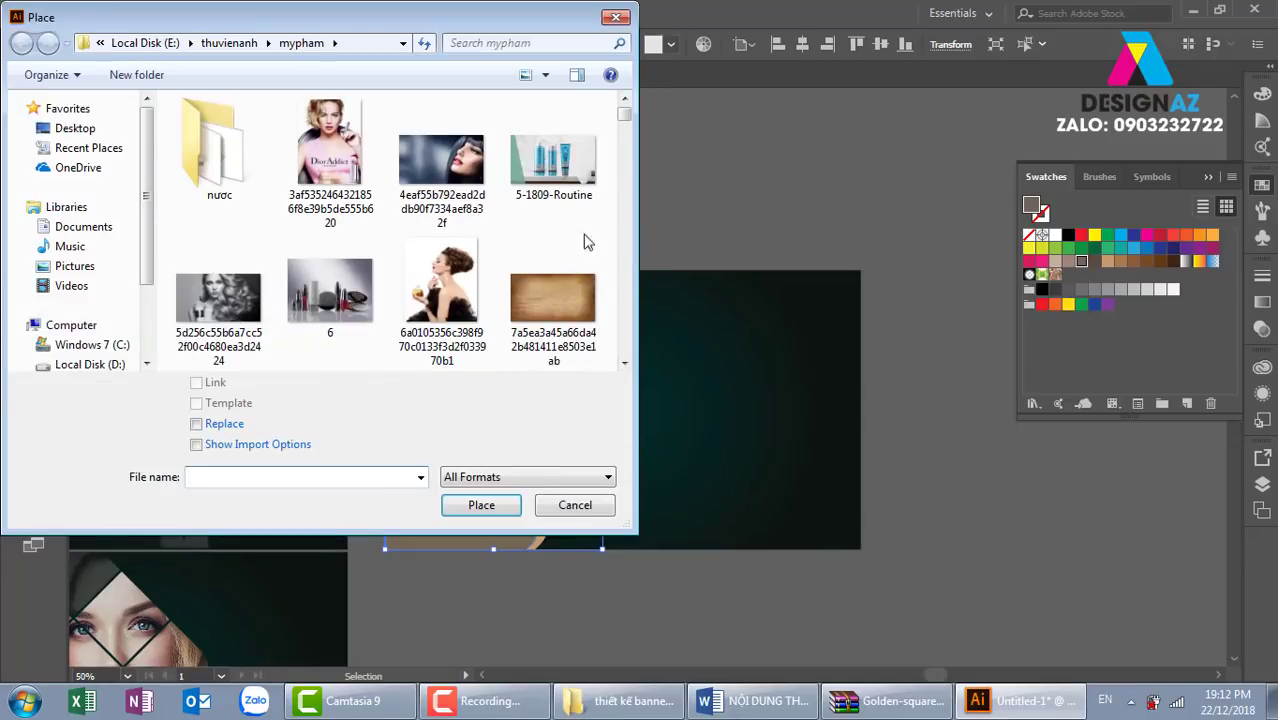
pyautogui.click(240, 43)
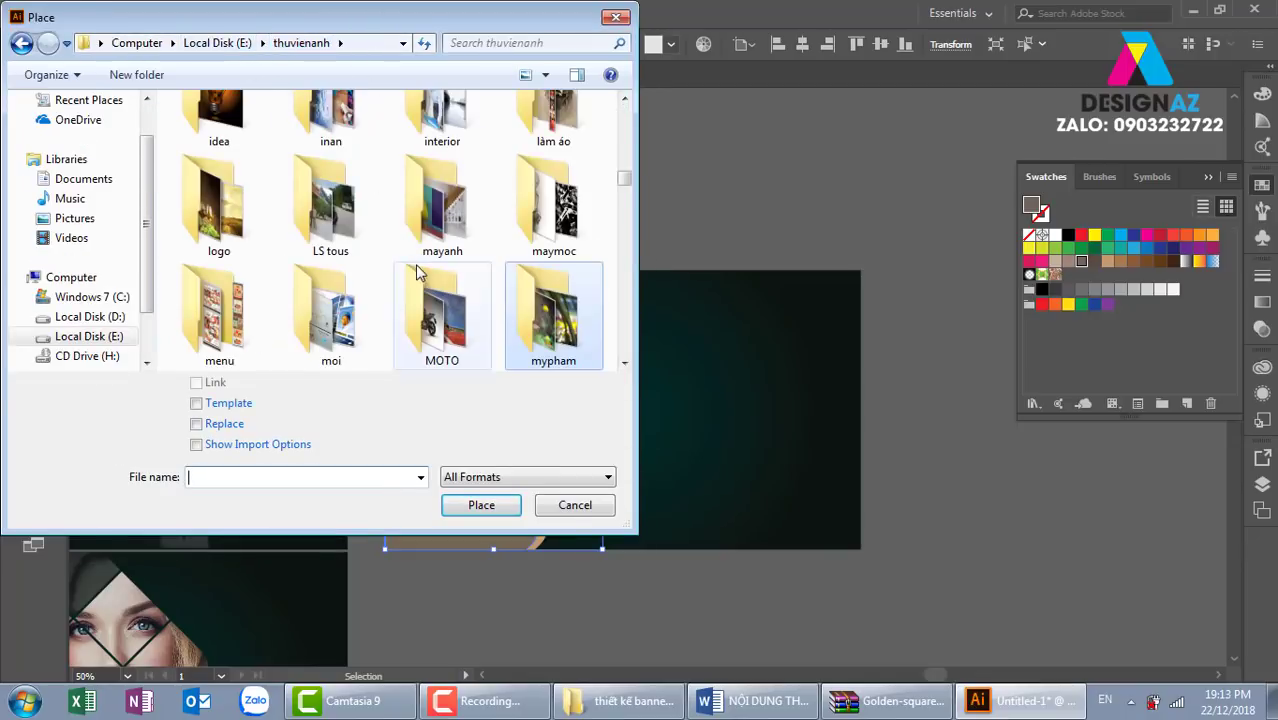
pyautogui.click(440, 205)
pyautogui.doubleClick(440, 205)
pyautogui.write('background-1')
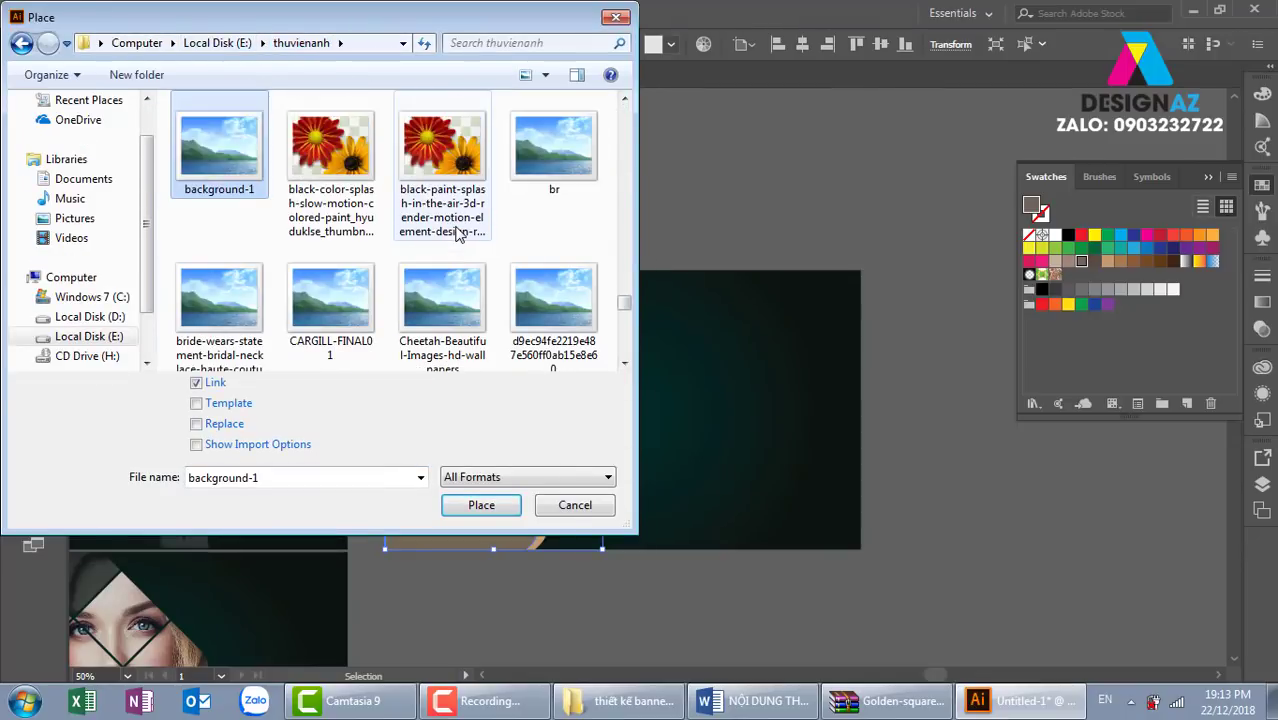
pyautogui.press('Right')
pyautogui.press('Right')
pyautogui.press('Right')
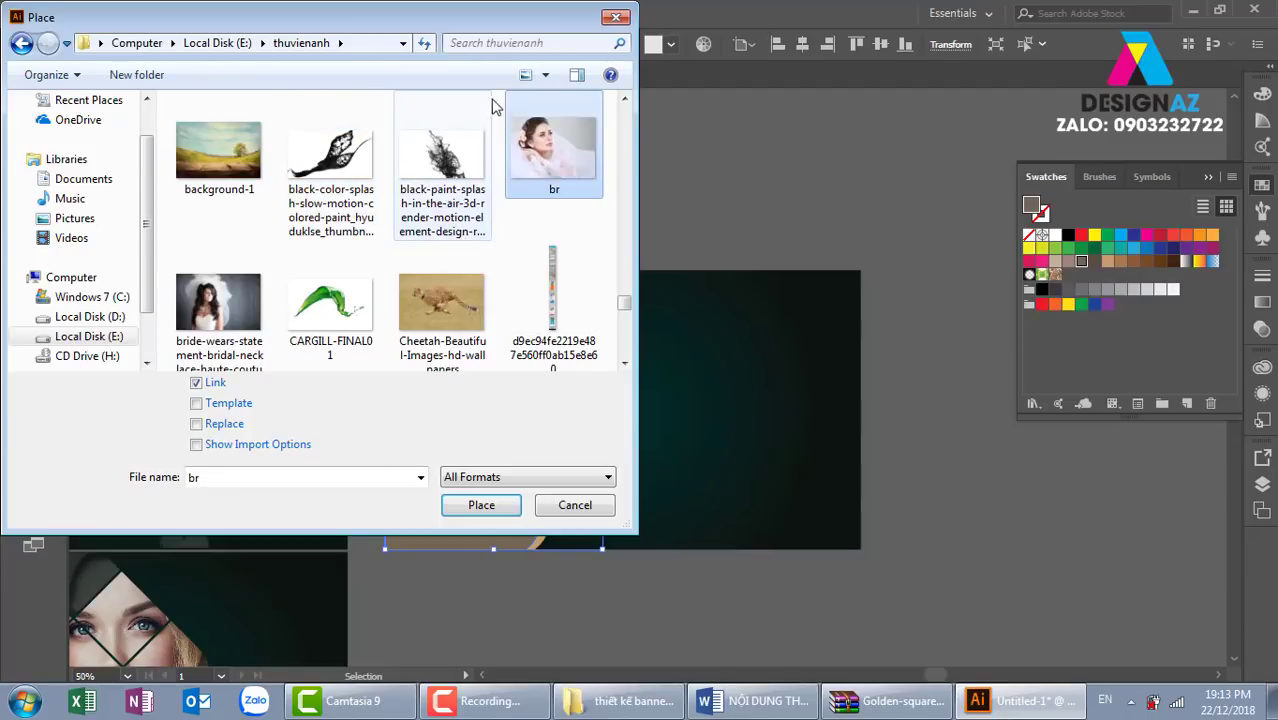
pyautogui.click(493, 510)
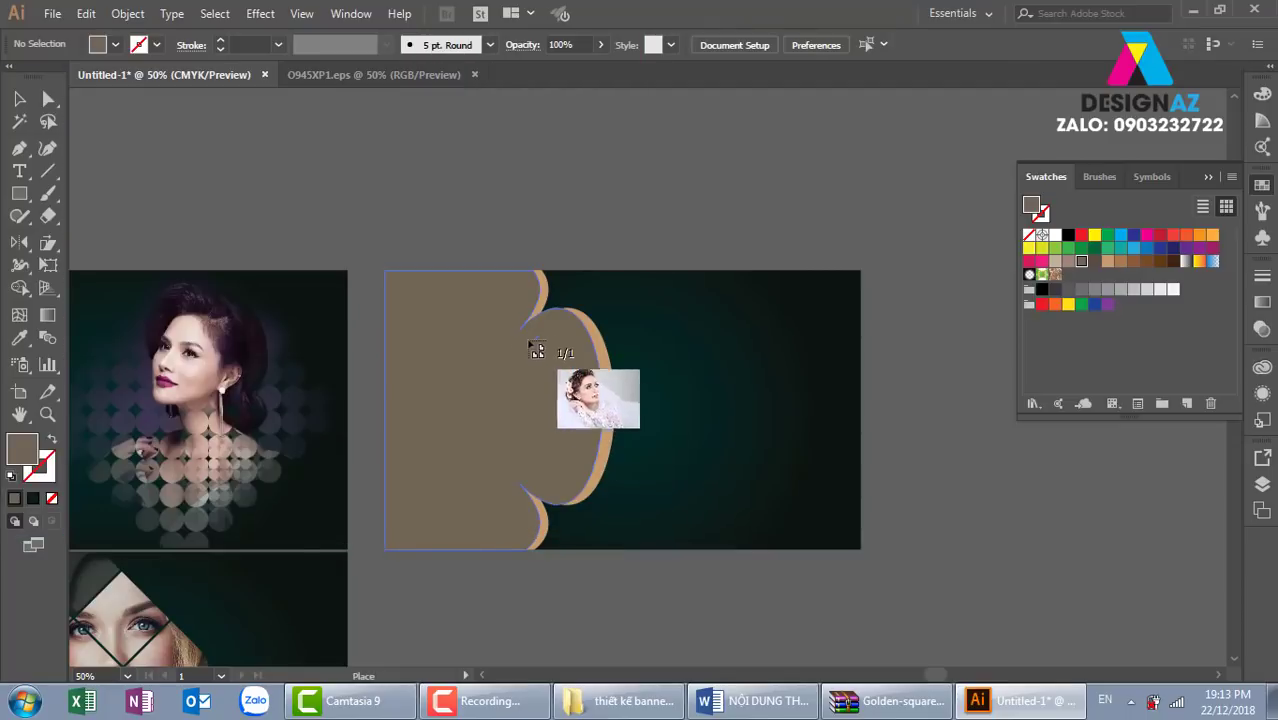
# Step: Size the photo across the banner's left area, send it backward, and clip it inside the scalloped shape
pyautogui.moveTo(378, 264); pyautogui.dragTo(800, 586)
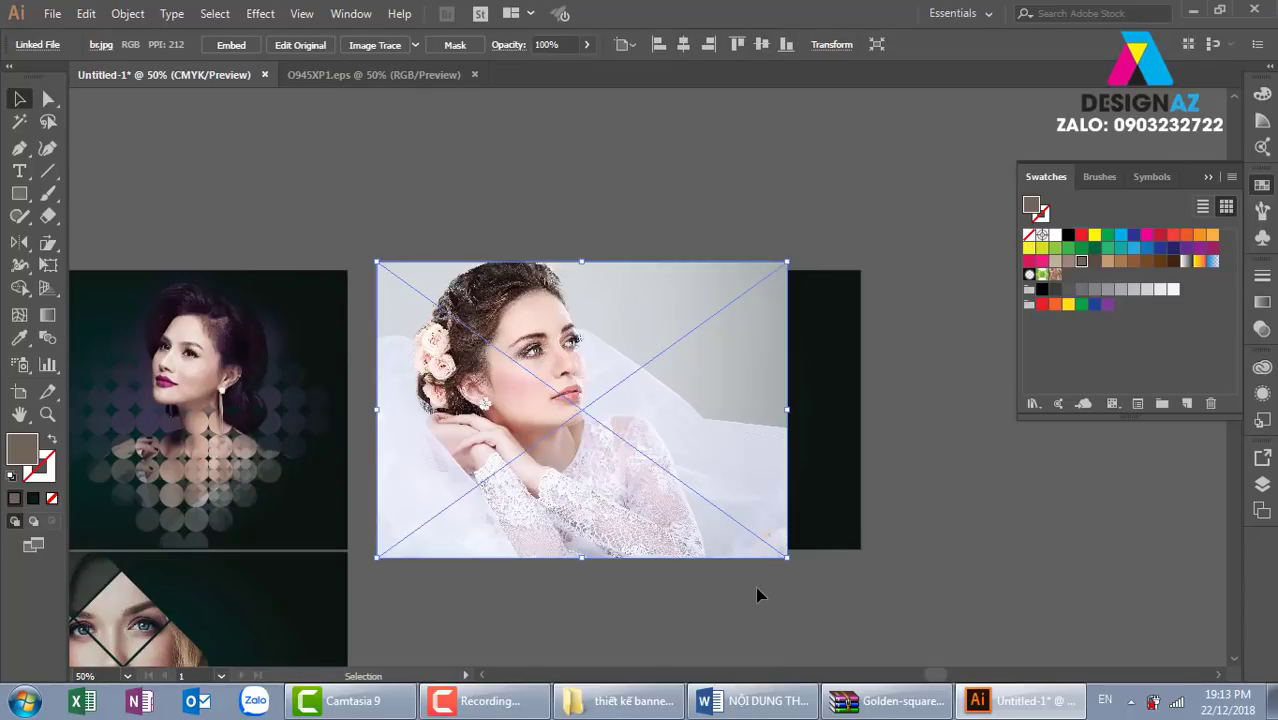
pyautogui.hotkey('ctrl', 'shift', '[')
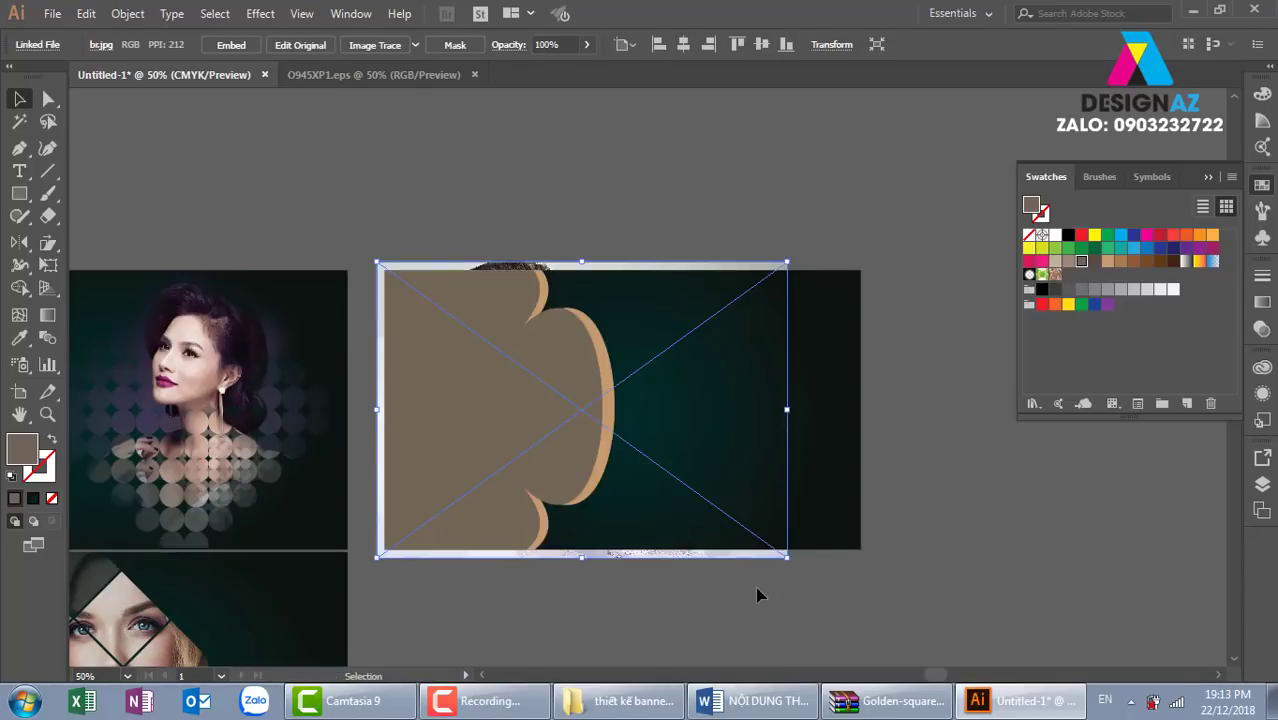
pyautogui.keyDown('shift'); pyautogui.click(565, 370); pyautogui.keyUp('shift')
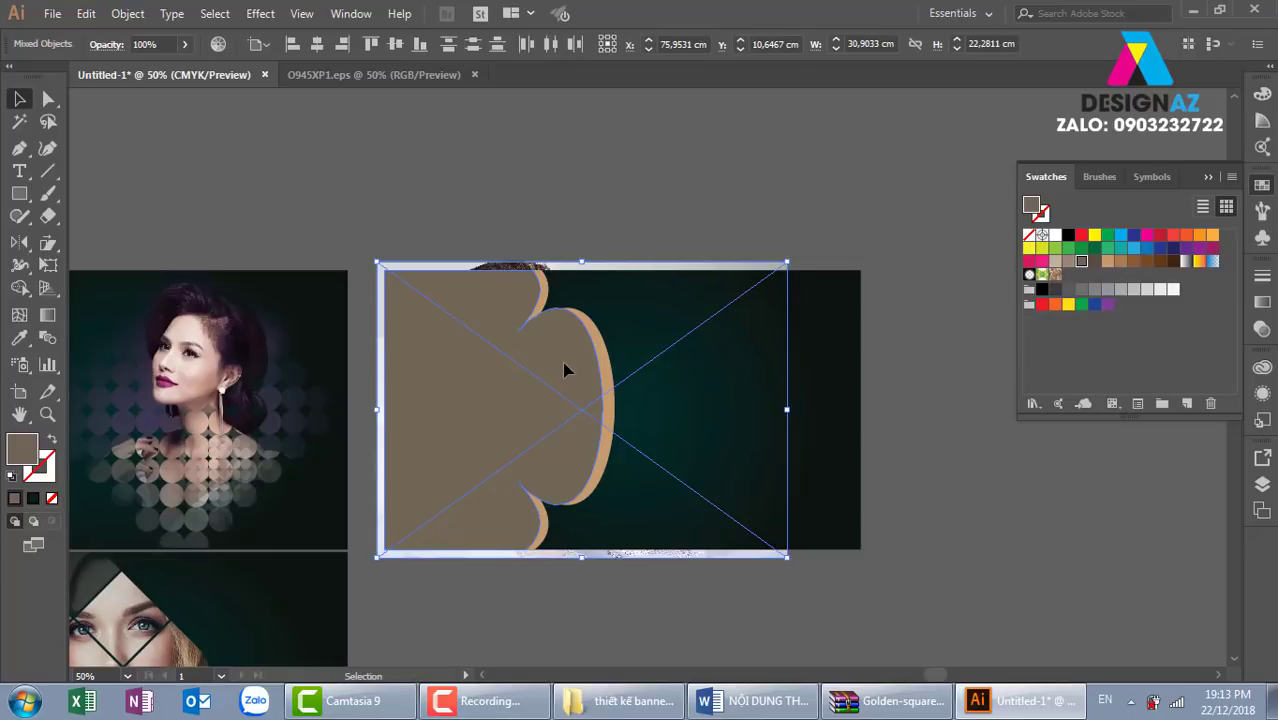
pyautogui.hotkey('ctrl', '7')
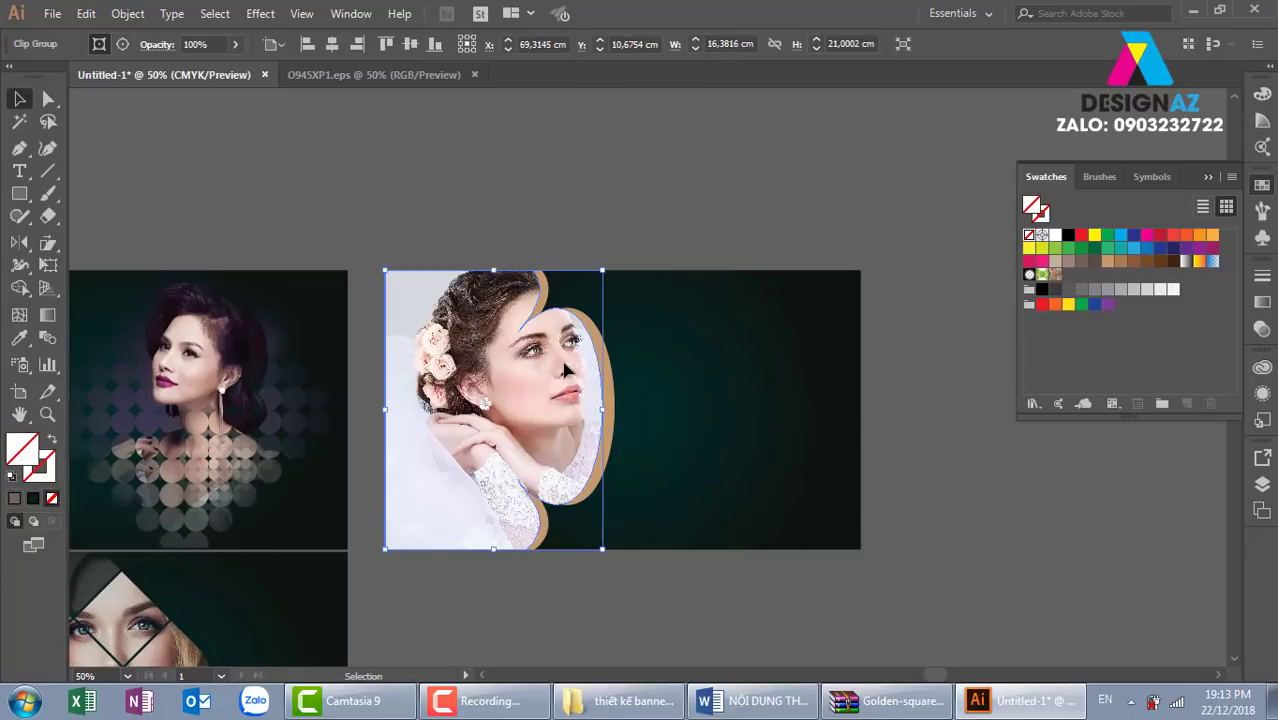
# Step: Shift and shrink the photo inside the clip group so it fits the shape
pyautogui.doubleClick(565, 418)
pyautogui.moveTo(565, 418); pyautogui.dragTo(547, 418)
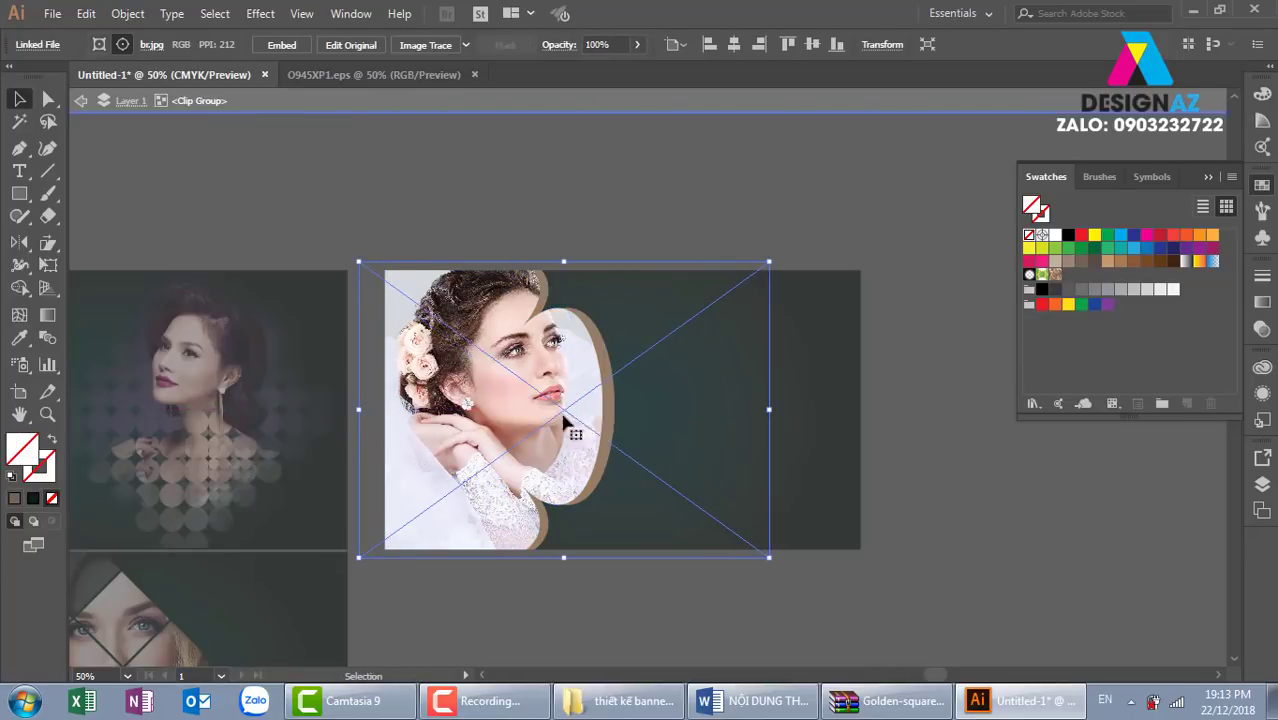
pyautogui.moveTo(769, 557); pyautogui.dragTo(755, 547)
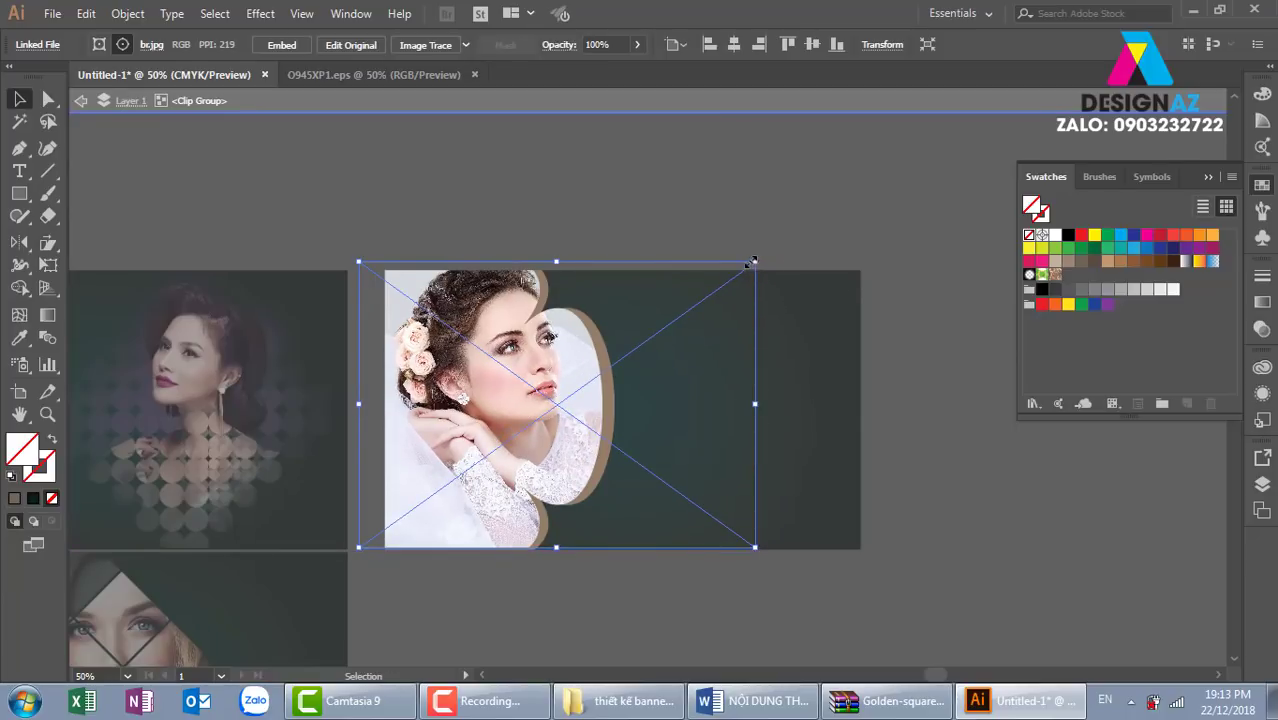
pyautogui.moveTo(755, 262); pyautogui.dragTo(743, 270)
pyautogui.doubleClick(788, 230)
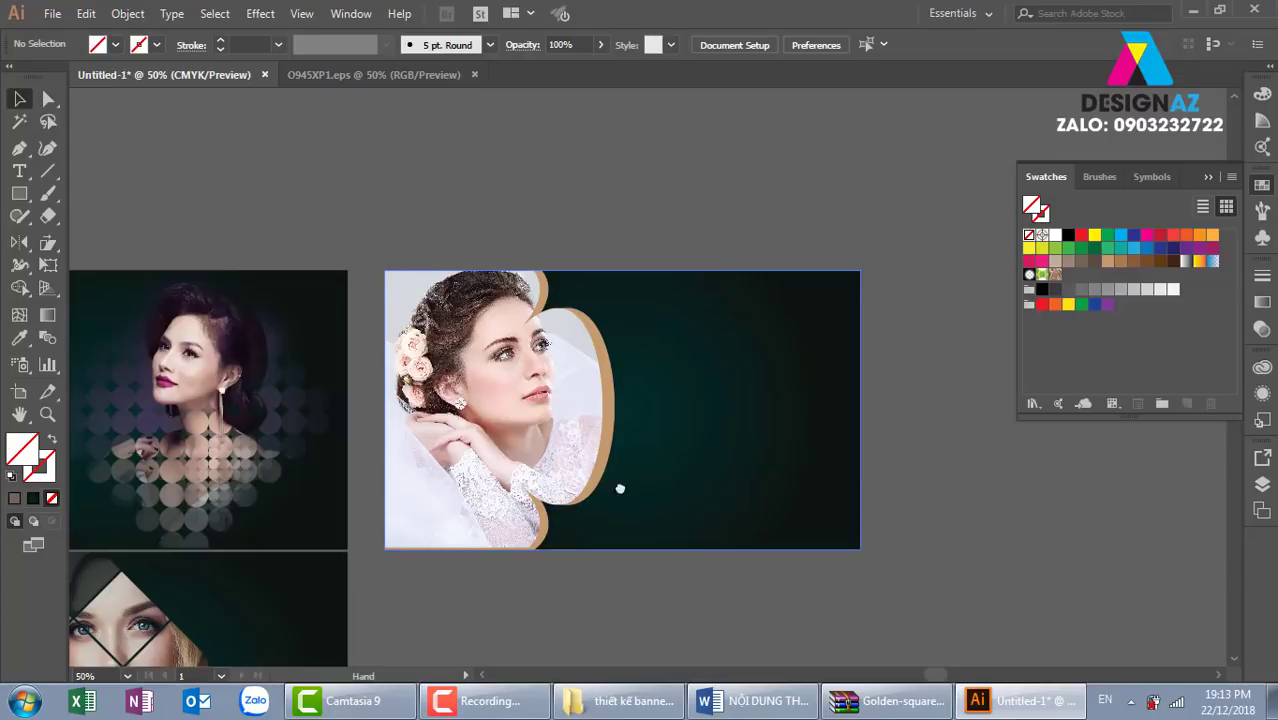
# Step: Copy the teal banner straight down below the original
pyautogui.moveTo(582, 524); pyautogui.dragTo(669, 414)
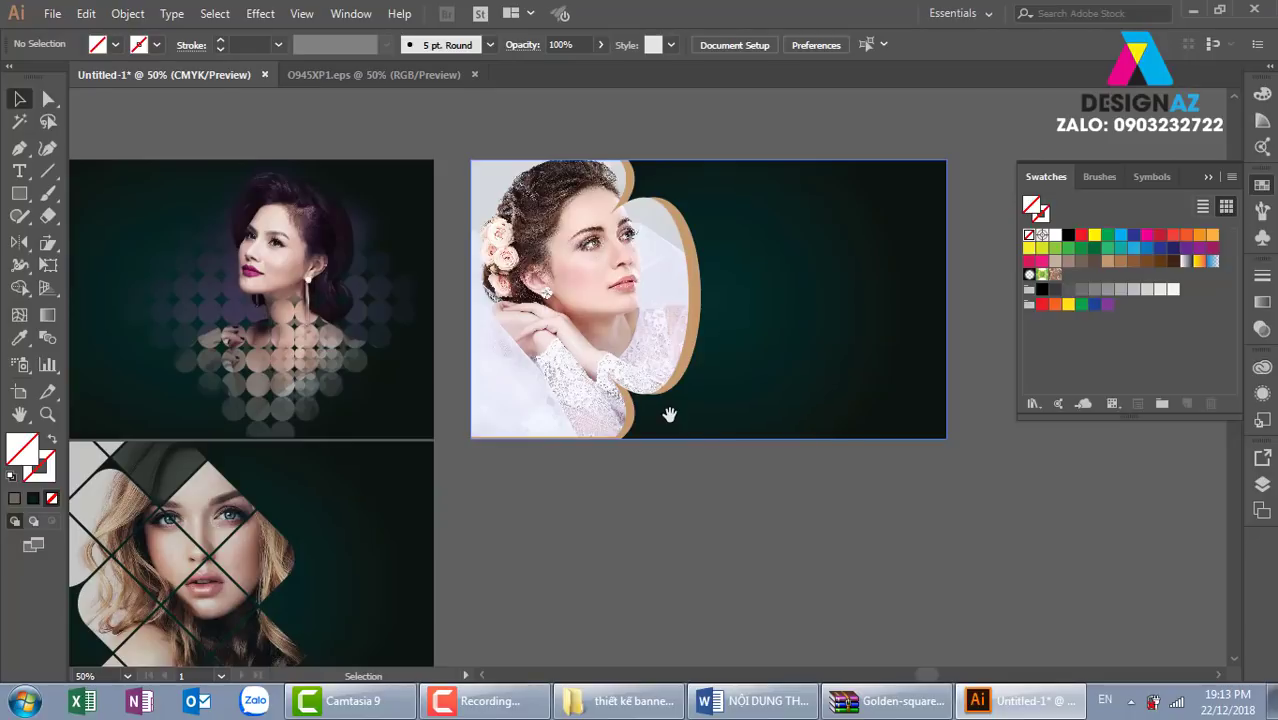
pyautogui.moveTo(836, 362); pyautogui.dragTo(785, 580)
pyautogui.scroll(-5, 827, 551)
pyautogui.click(700, 597)
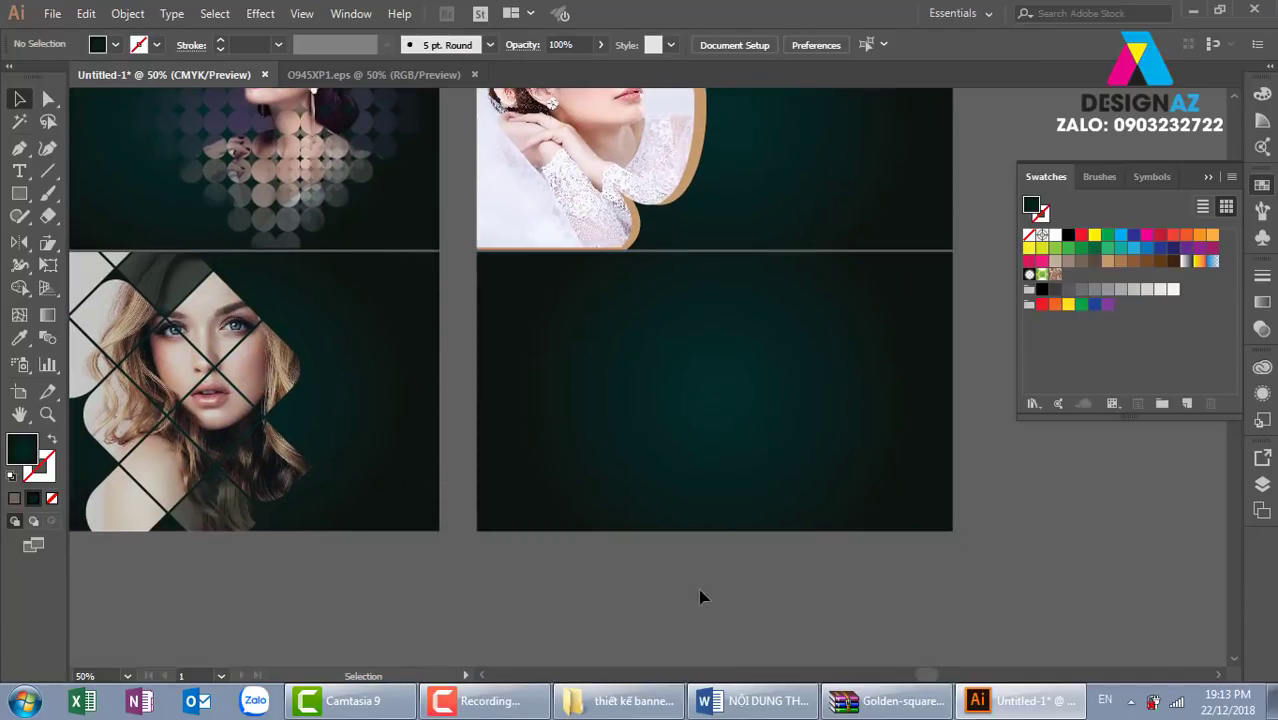
pyautogui.moveTo(742, 451); pyautogui.dragTo(240, 305)
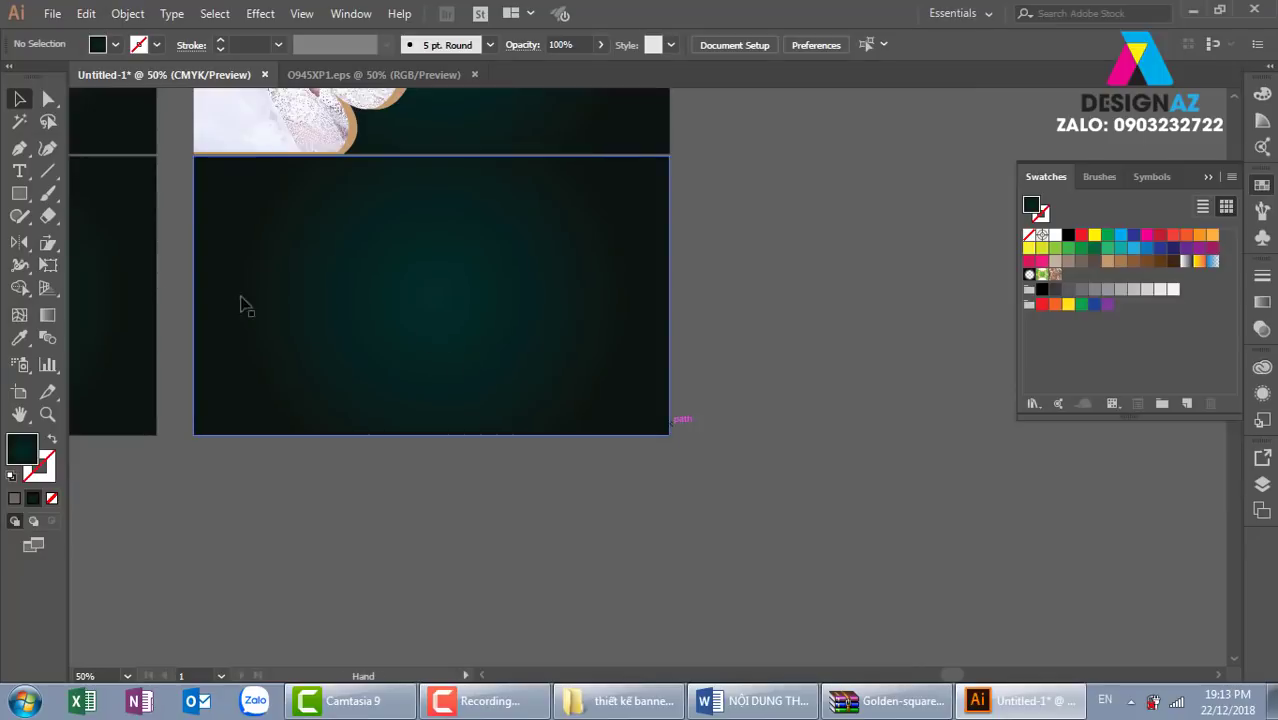
# Step: Draw a thin white bar and repeat copies of it into evenly spaced stripes
pyautogui.press('m')
pyautogui.moveTo(786, 430); pyautogui.dragTo(573, 442)
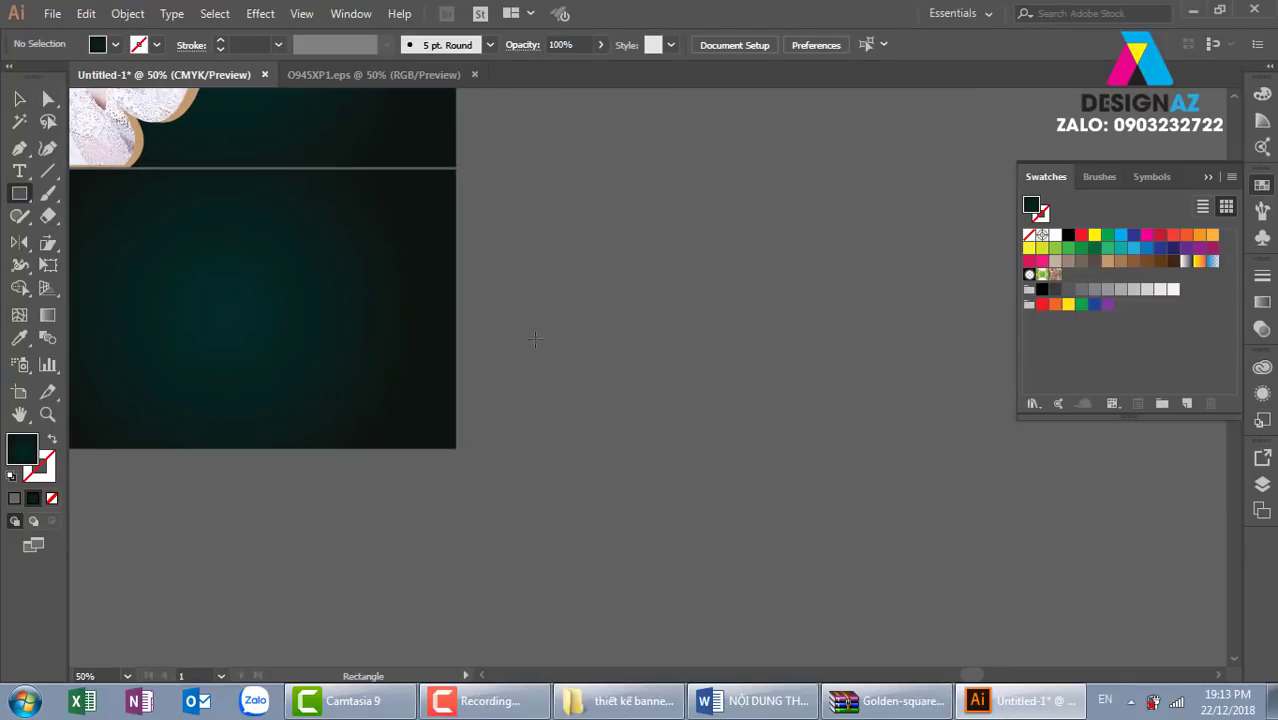
pyautogui.moveTo(513, 340); pyautogui.dragTo(876, 348)
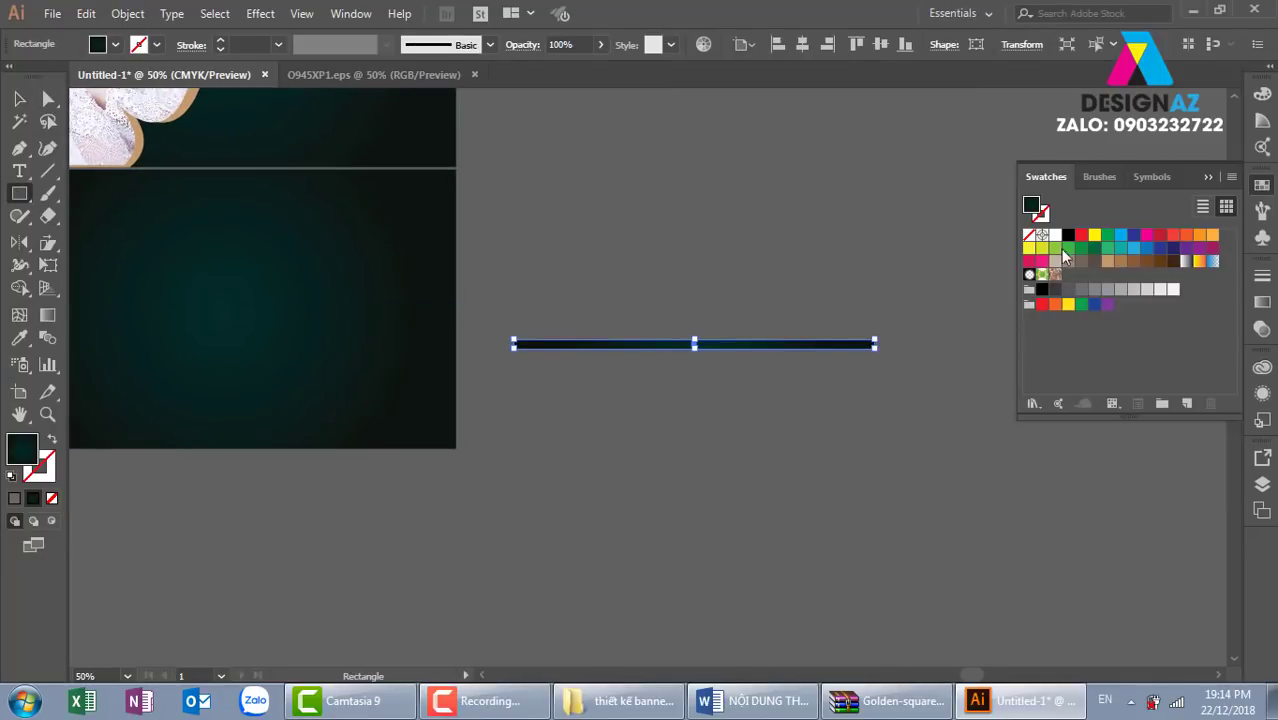
pyautogui.click(1055, 235)
pyautogui.click(19, 98)
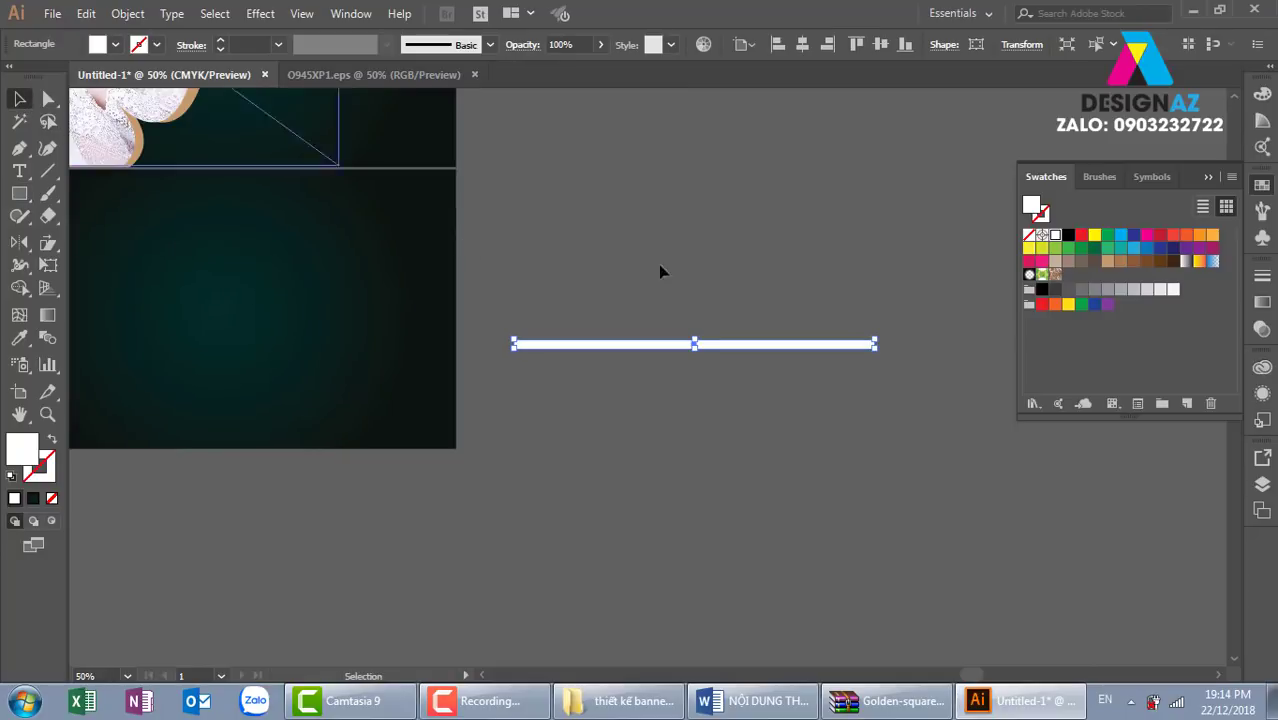
pyautogui.moveTo(696, 344); pyautogui.dragTo(697, 366)
pyautogui.hotkey('ctrl', 'd')
pyautogui.hotkey('ctrl', 'd')
pyautogui.hotkey('ctrl', 'd')
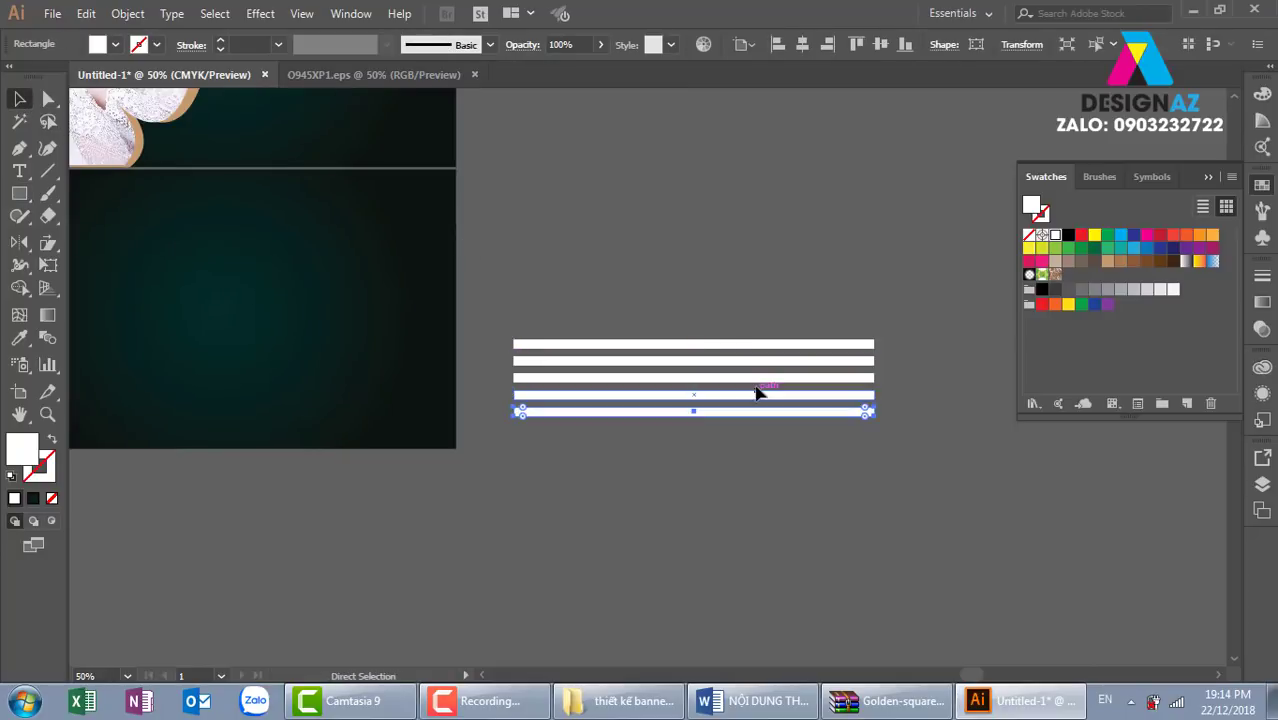
pyautogui.hotkey('ctrl', 'd')
pyautogui.hotkey('ctrl', 'd')
pyautogui.hotkey('ctrl', 'd')
pyautogui.hotkey('ctrl', 'd')
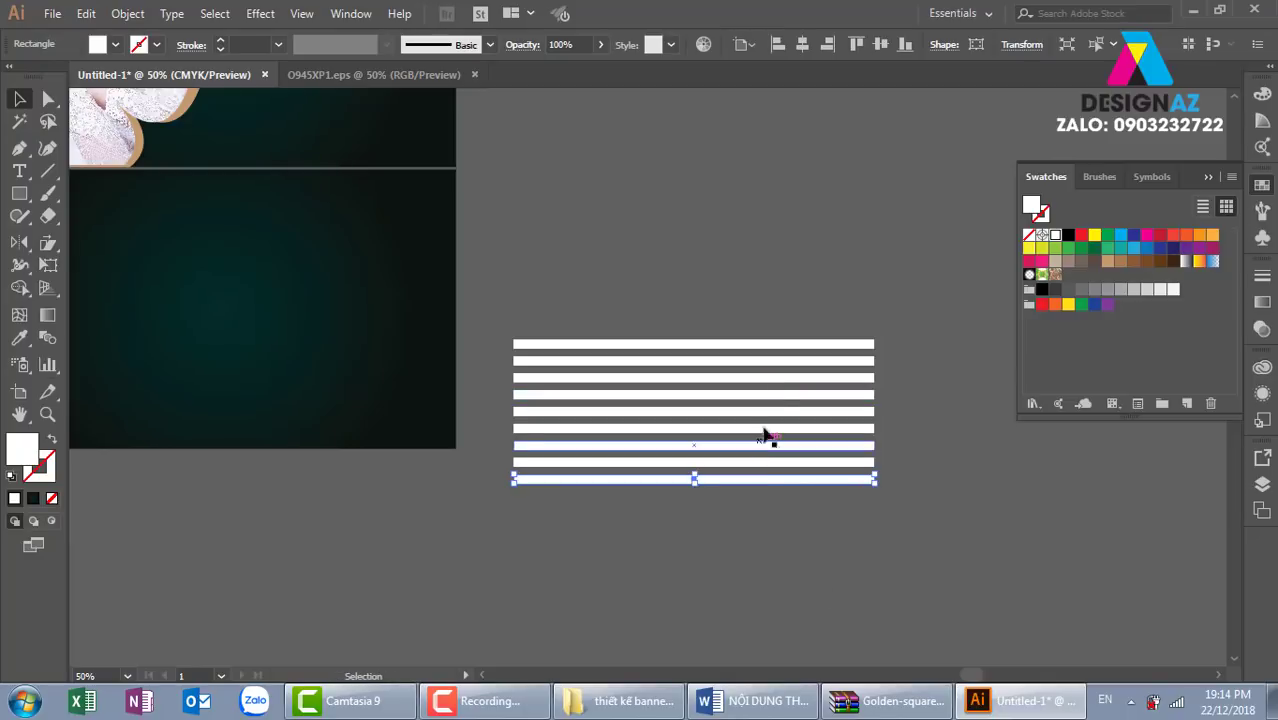
# Step: Set the outermost stripe pair to 20% opacity and the next pair to 40%
pyautogui.click(790, 325)
pyautogui.keyDown('shift'); pyautogui.click(780, 480); pyautogui.keyUp('shift')
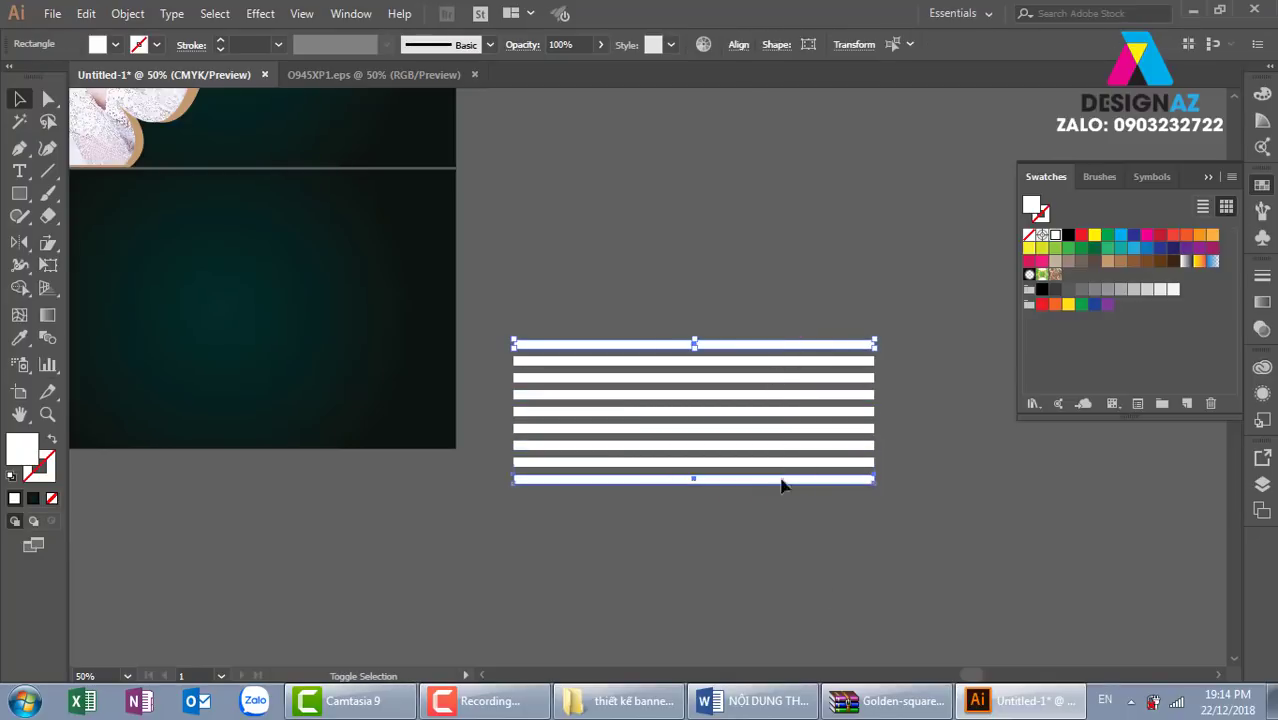
pyautogui.click(576, 45)
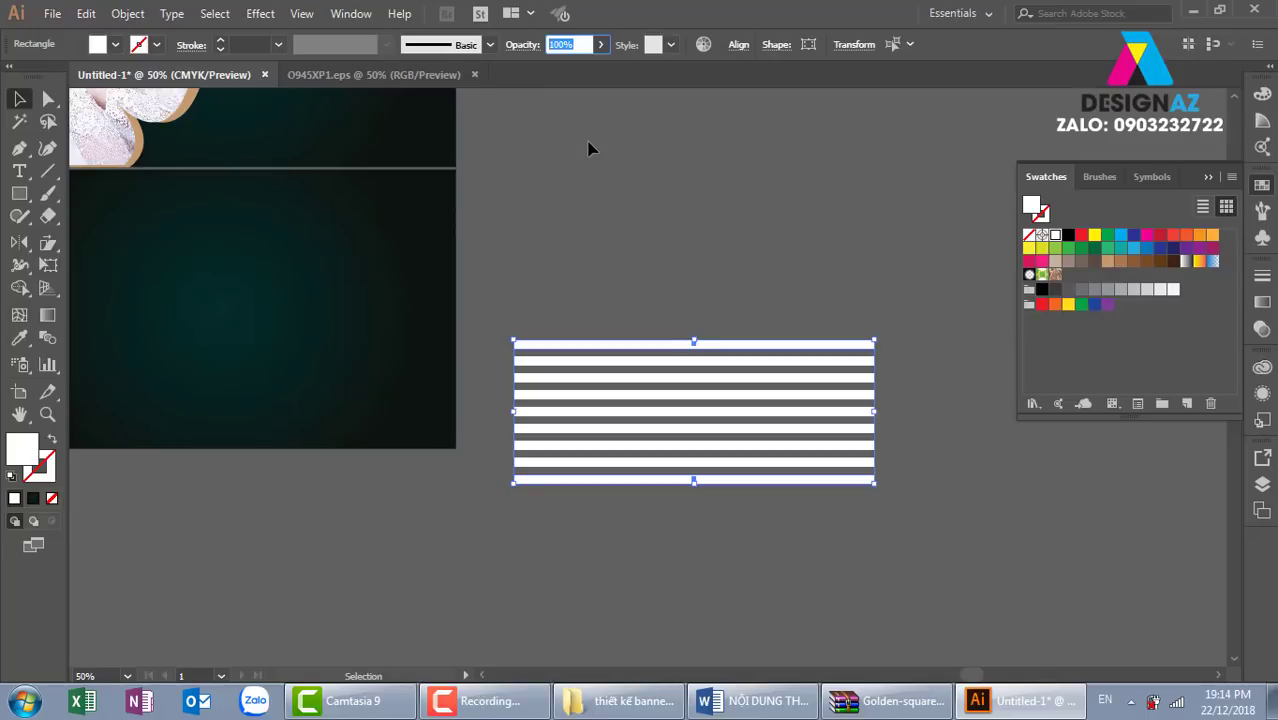
pyautogui.write('20')
pyautogui.press('Return')
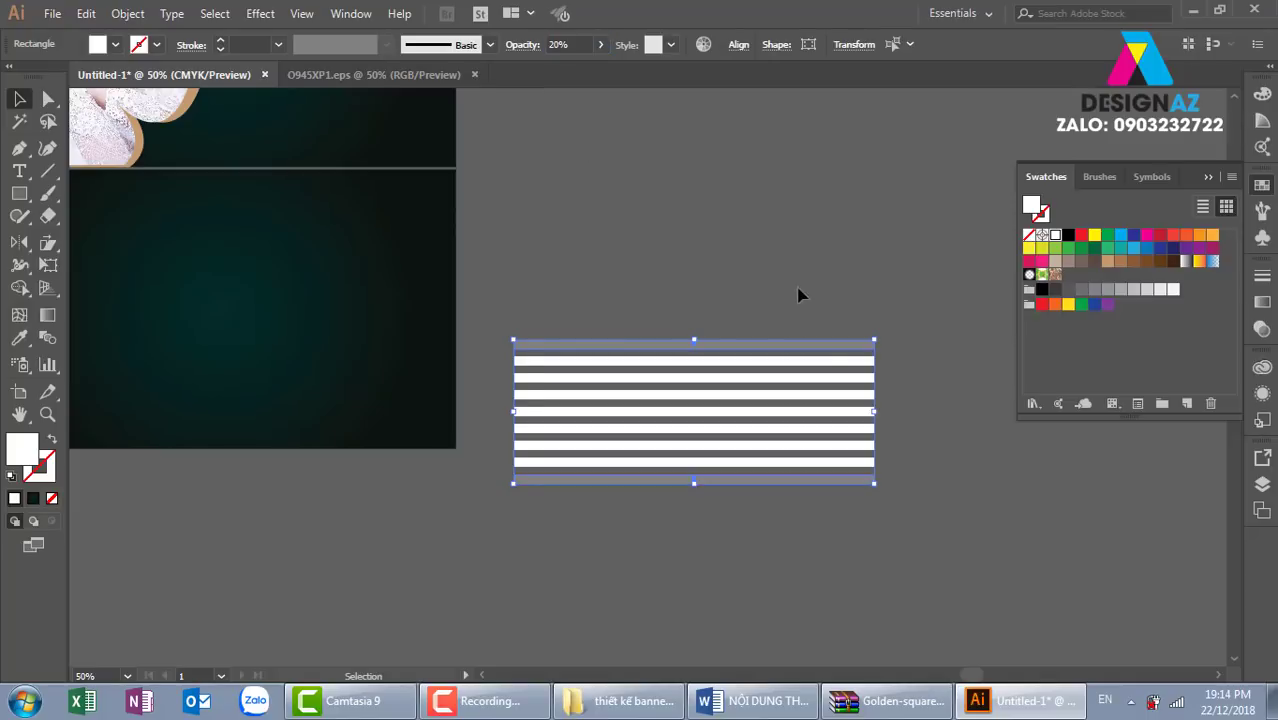
pyautogui.click(825, 280)
pyautogui.click(830, 360)
pyautogui.keyDown('shift'); pyautogui.click(828, 462); pyautogui.keyUp('shift')
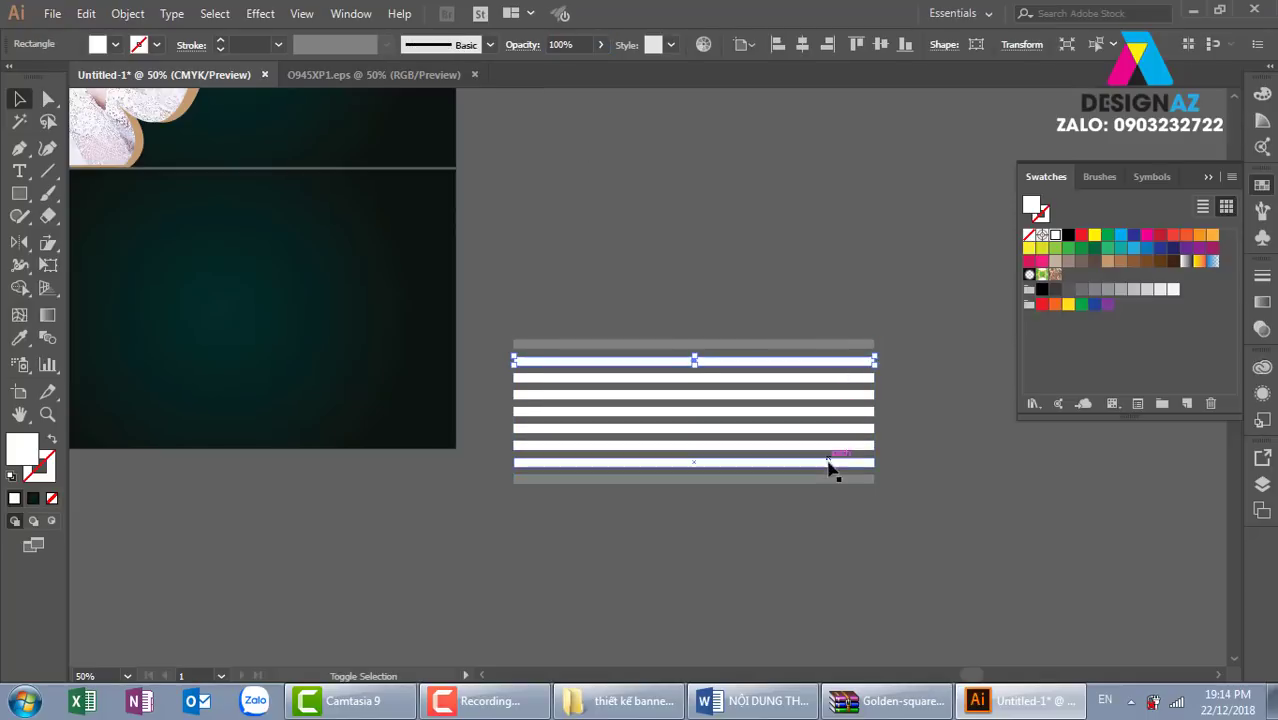
pyautogui.click(578, 44)
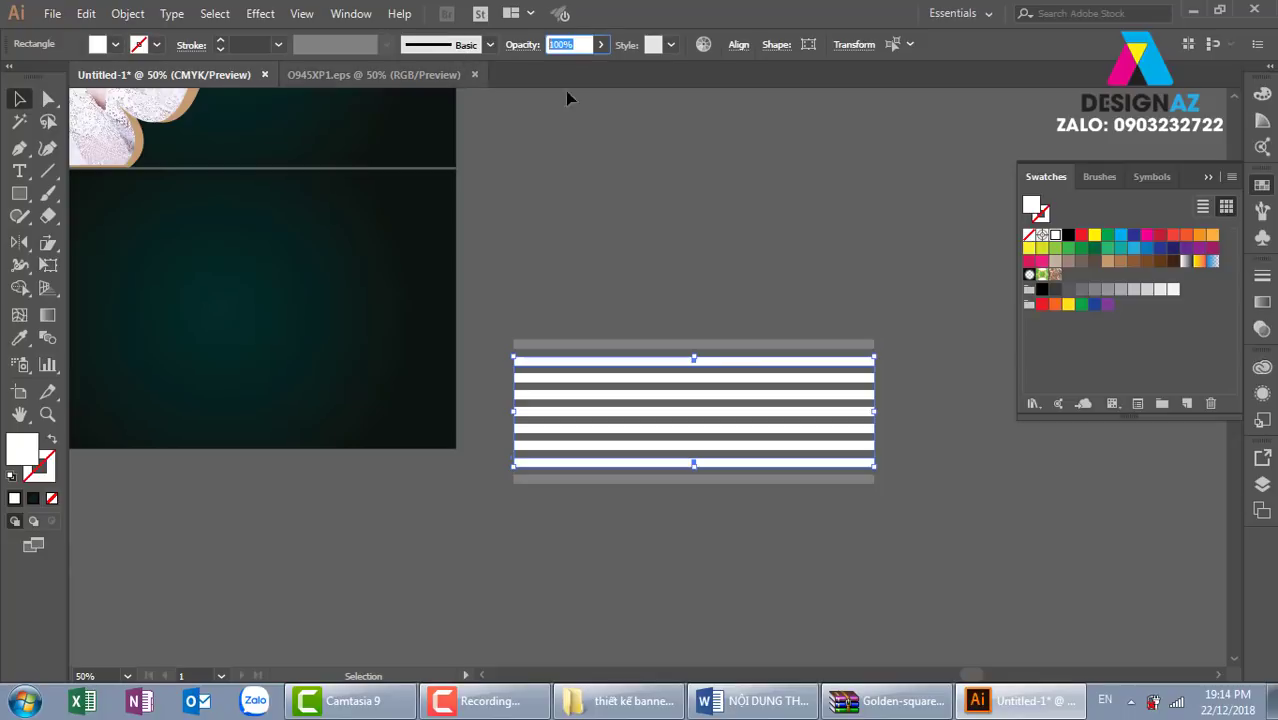
pyautogui.write('40')
pyautogui.press('Return')
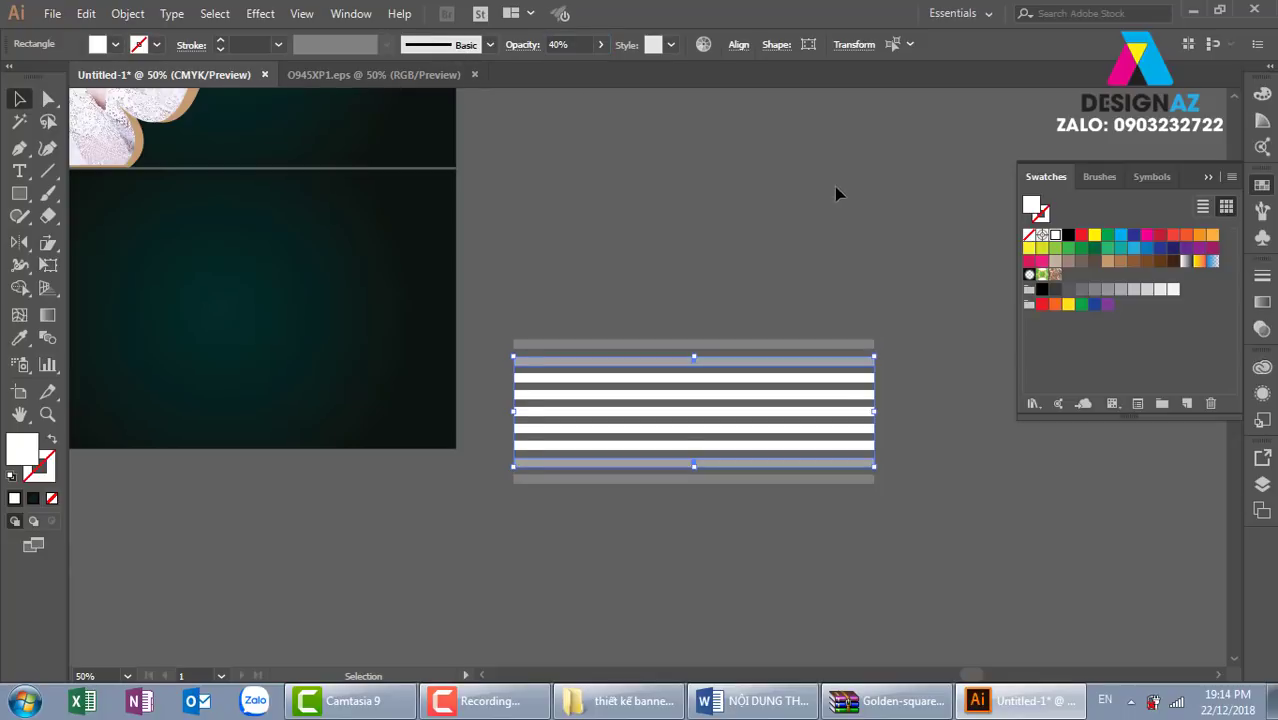
pyautogui.click(834, 188)
# Step: Set the third stripe pair to 60% opacity and the fourth pair to 80%
pyautogui.click(844, 377)
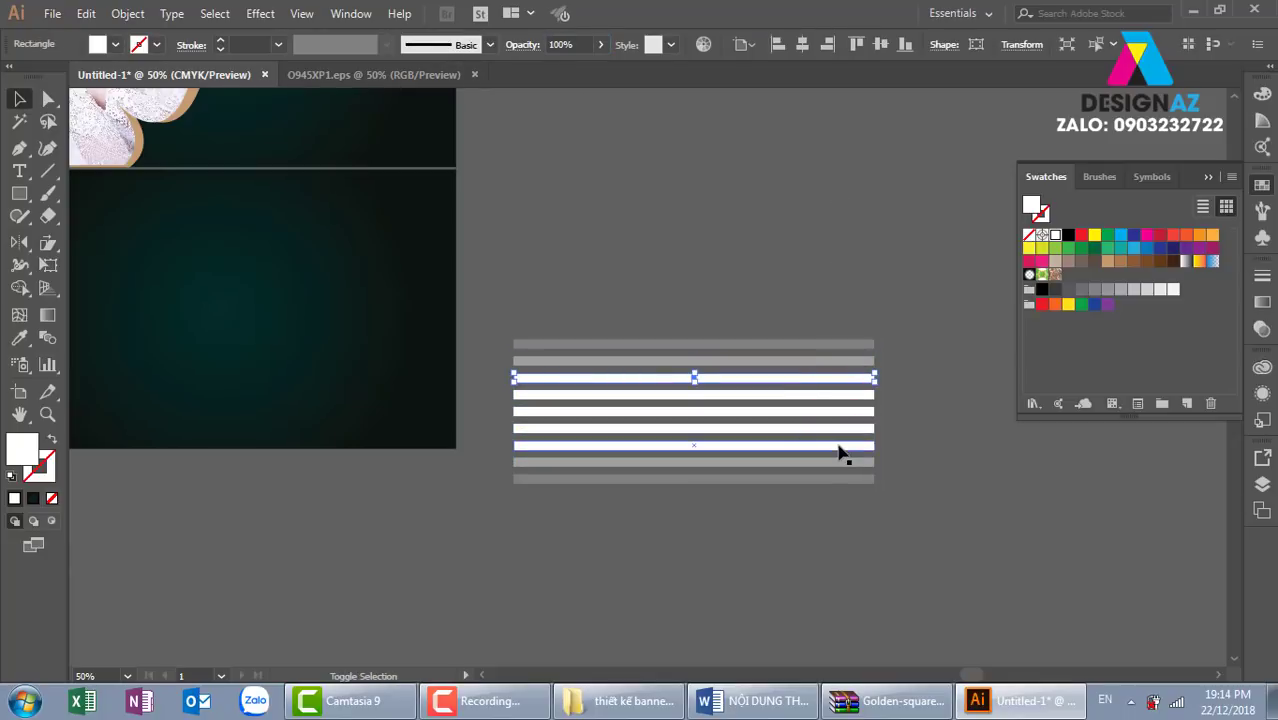
pyautogui.keyDown('shift'); pyautogui.click(842, 446); pyautogui.keyUp('shift')
pyautogui.click(556, 45)
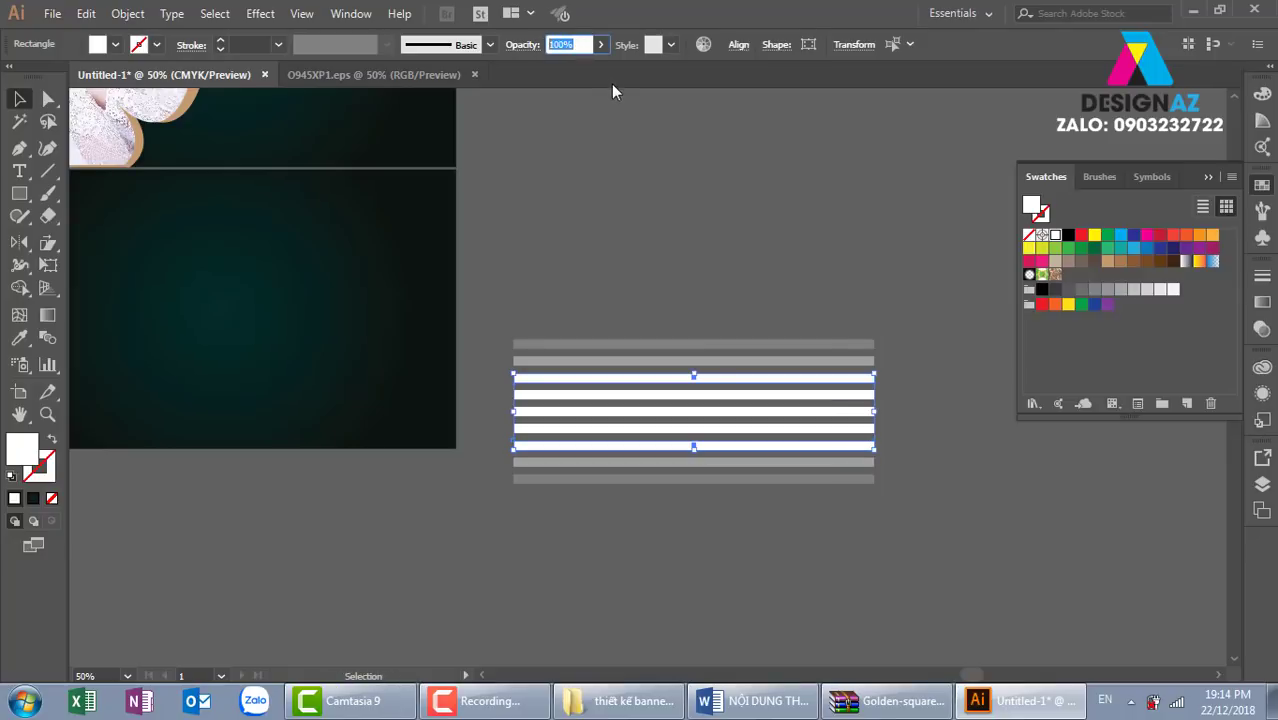
pyautogui.write('60')
pyautogui.press('Return')
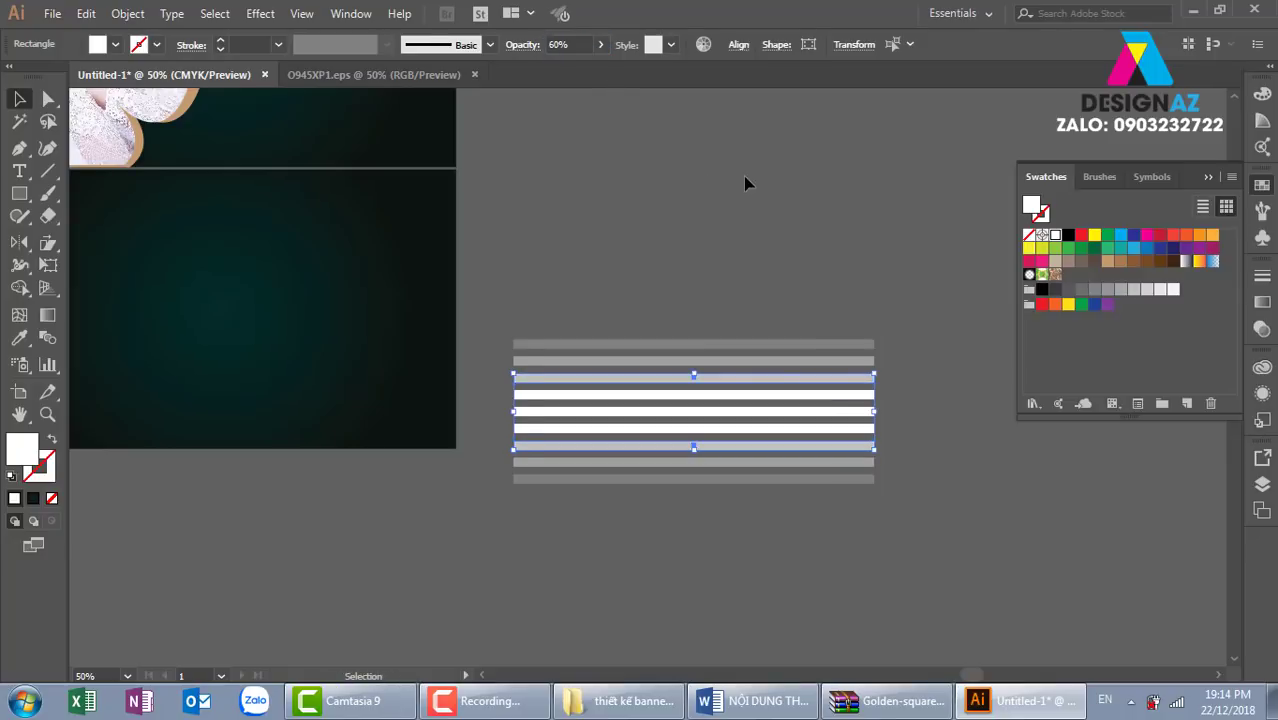
pyautogui.click(744, 183)
pyautogui.click(847, 395)
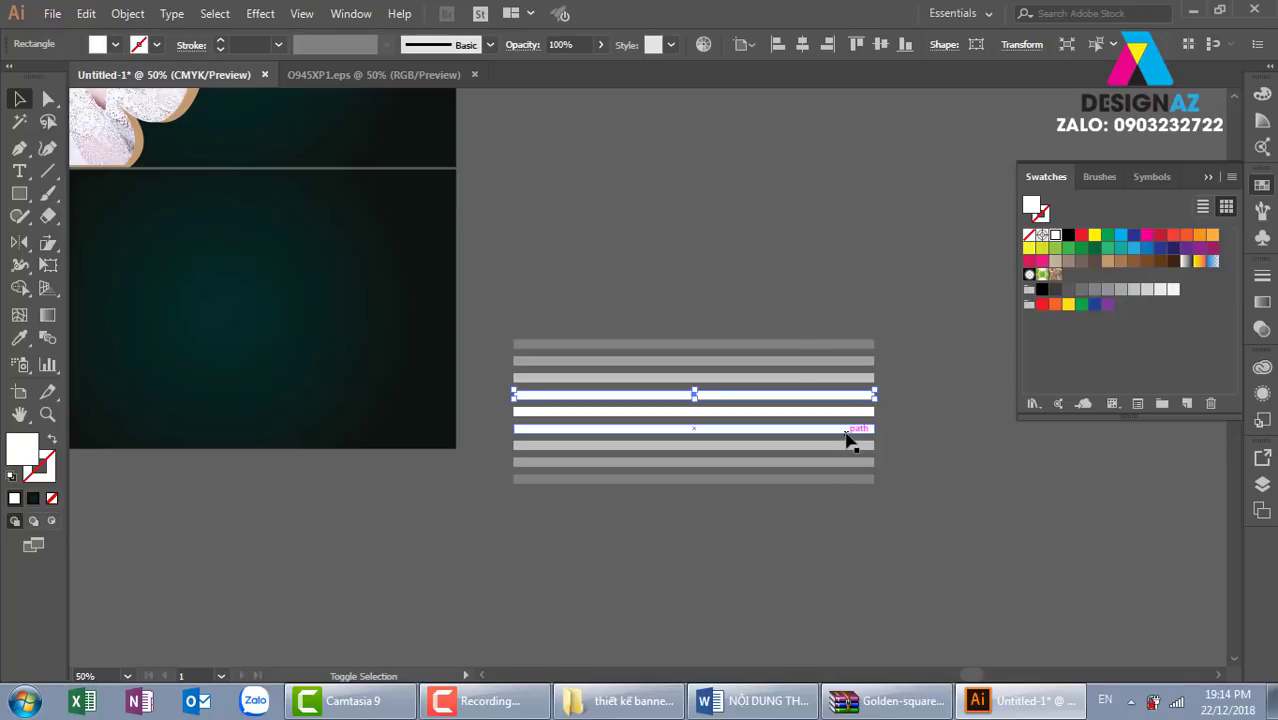
pyautogui.keyDown('shift'); pyautogui.click(846, 430); pyautogui.keyUp('shift')
pyautogui.click(560, 44)
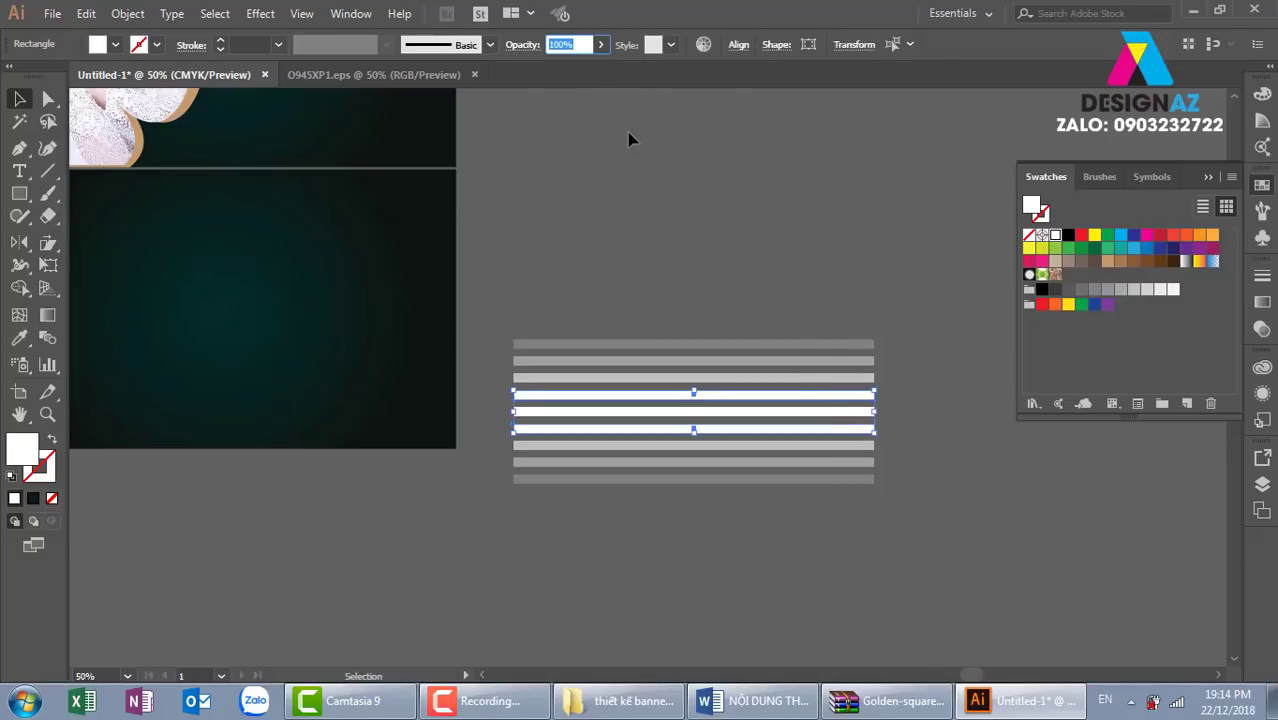
pyautogui.write('80')
pyautogui.press('Return')
pyautogui.click(845, 290)
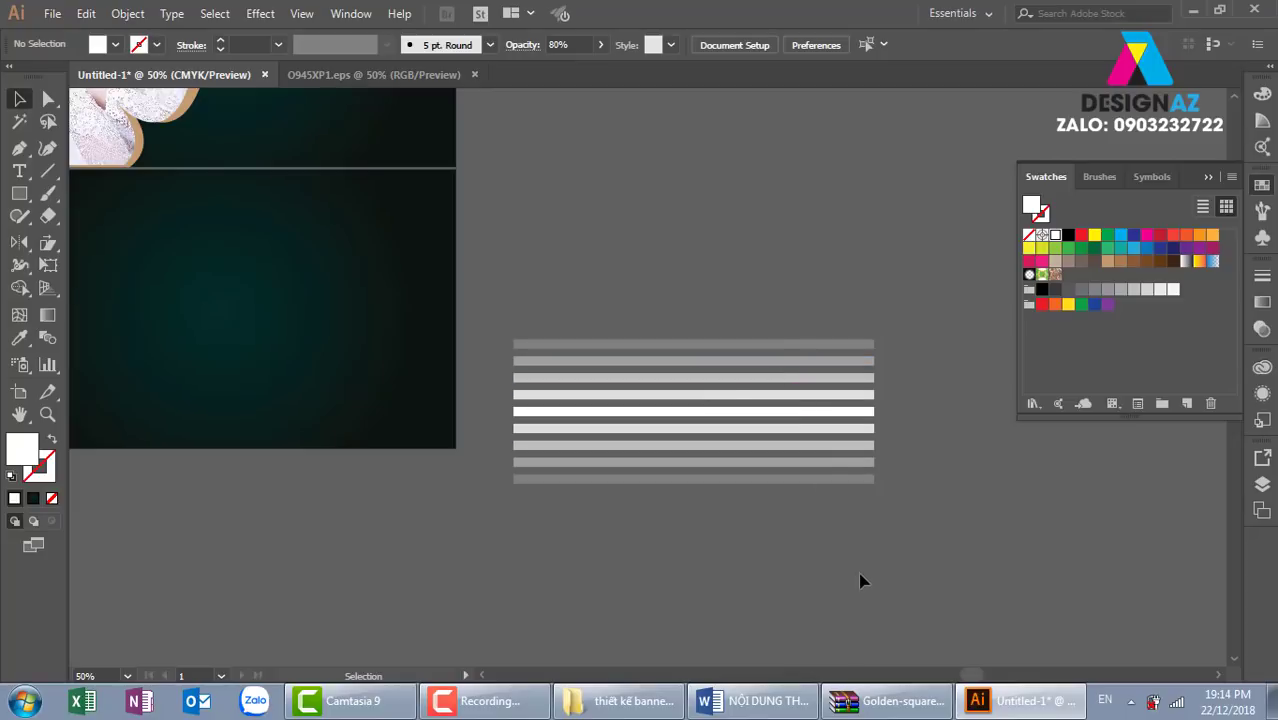
# Step: Pull the lower banner rectangle's top and bottom edges inward into a middle band and fill it yellow
pyautogui.moveTo(595, 529); pyautogui.dragTo(910, 619)
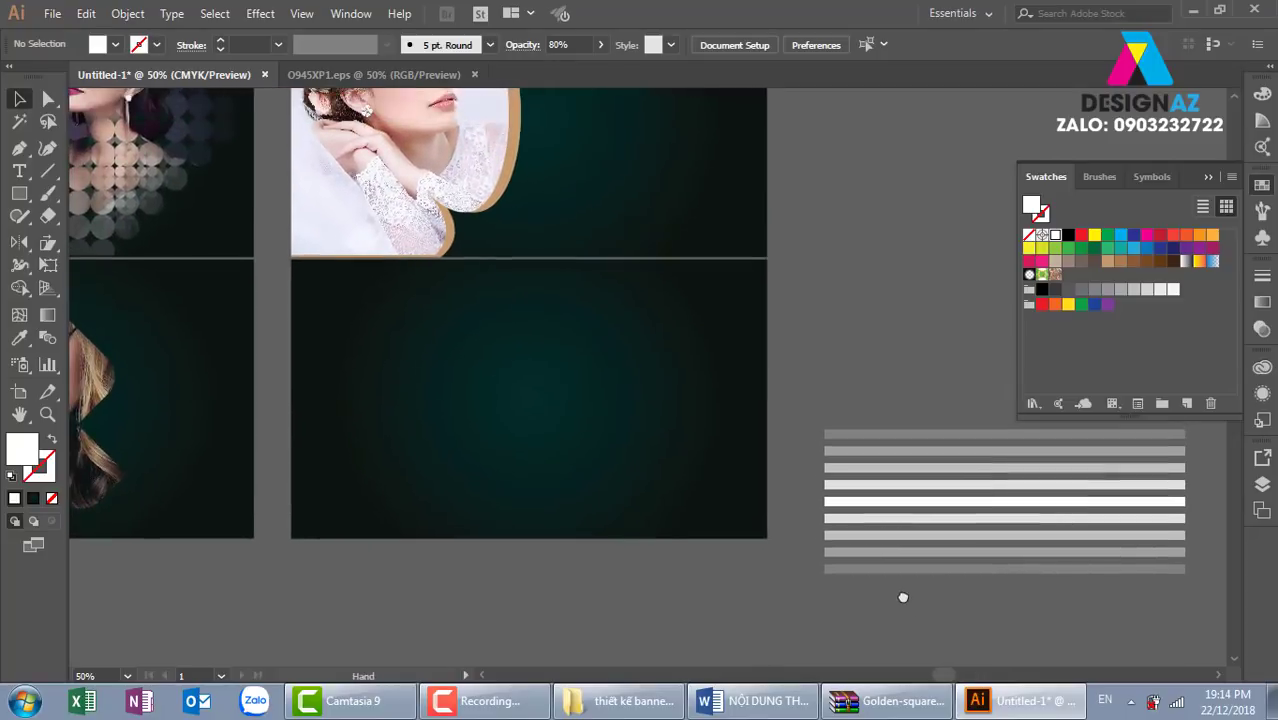
pyautogui.click(684, 414)
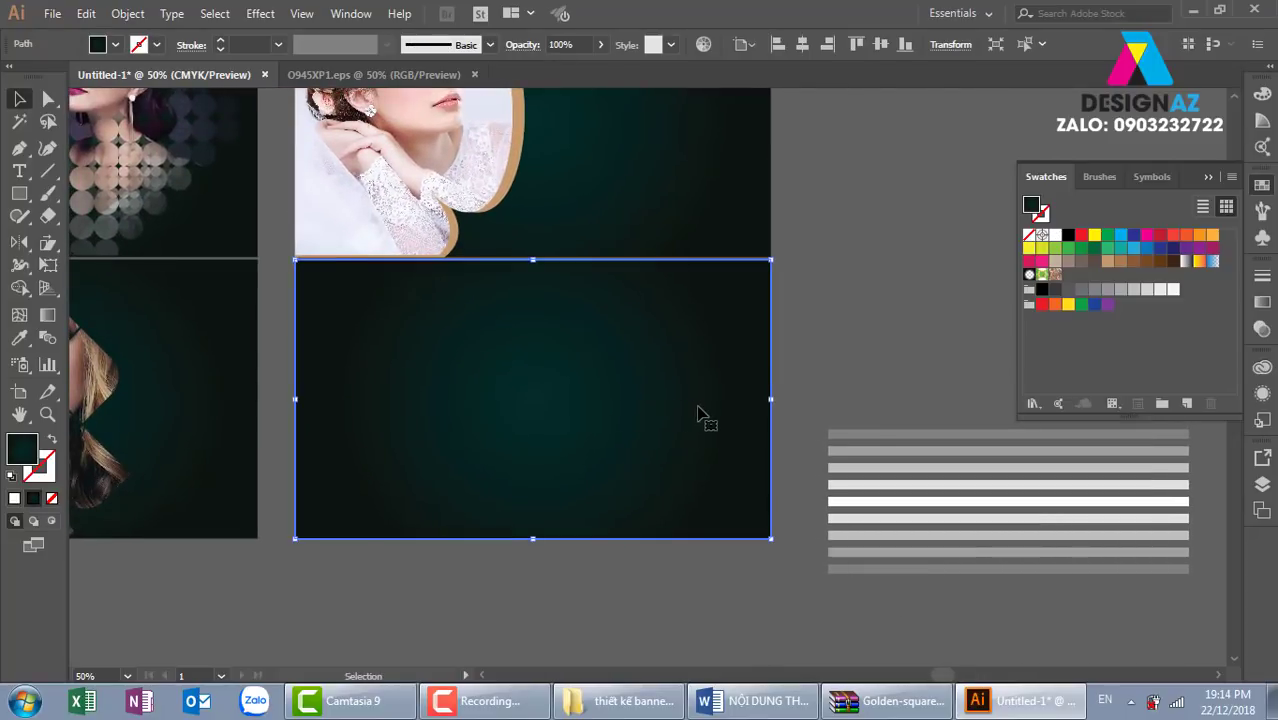
pyautogui.press('a')
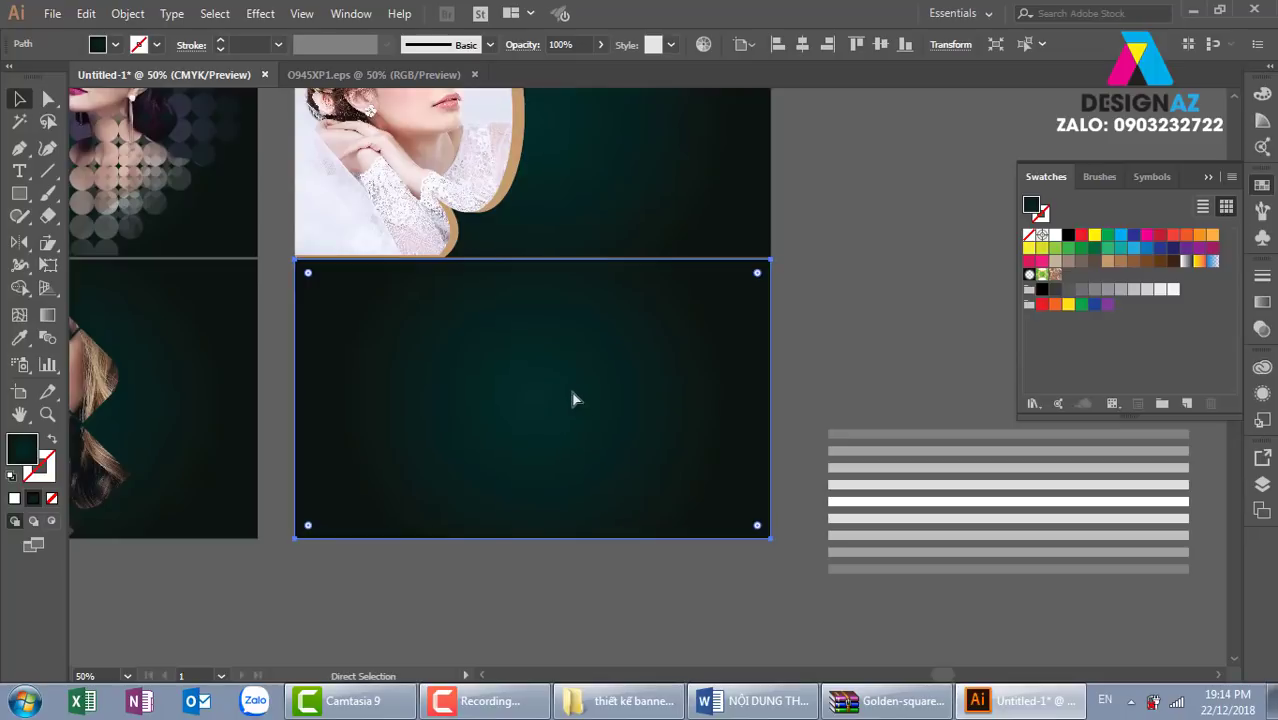
pyautogui.press('v')
pyautogui.moveTo(533, 260); pyautogui.dragTo(536, 299)
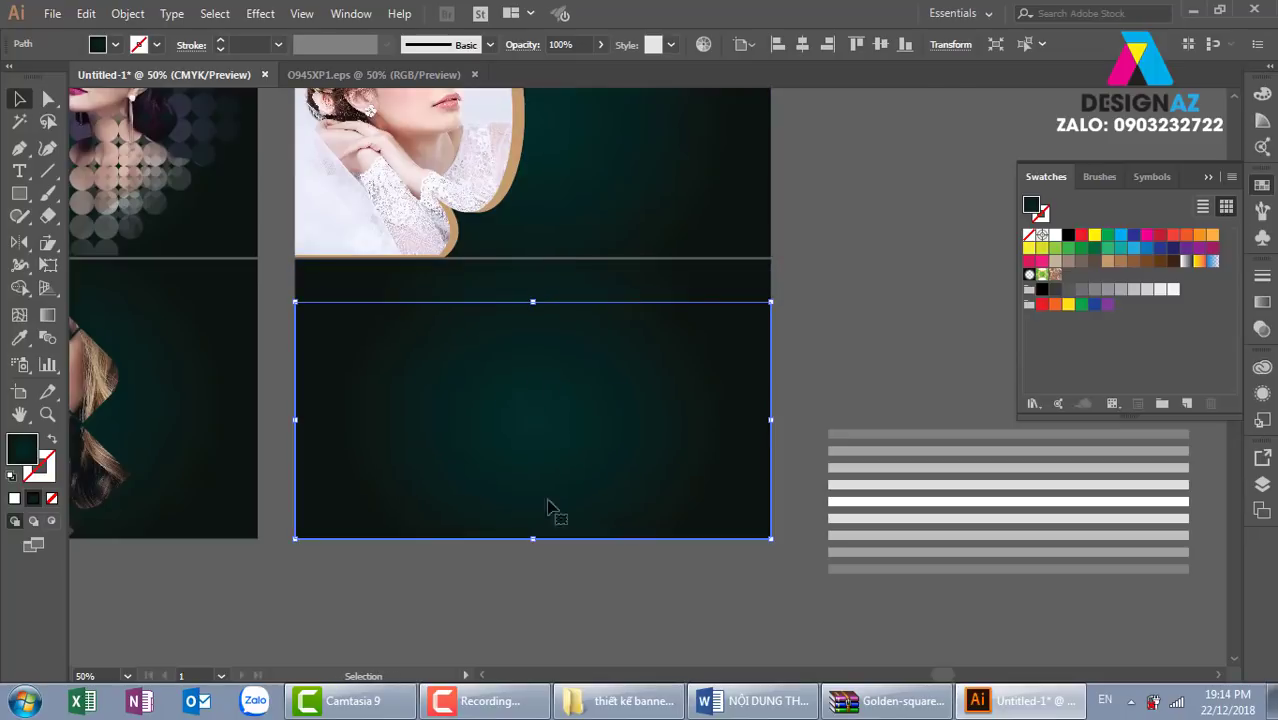
pyautogui.moveTo(533, 538); pyautogui.dragTo(537, 474)
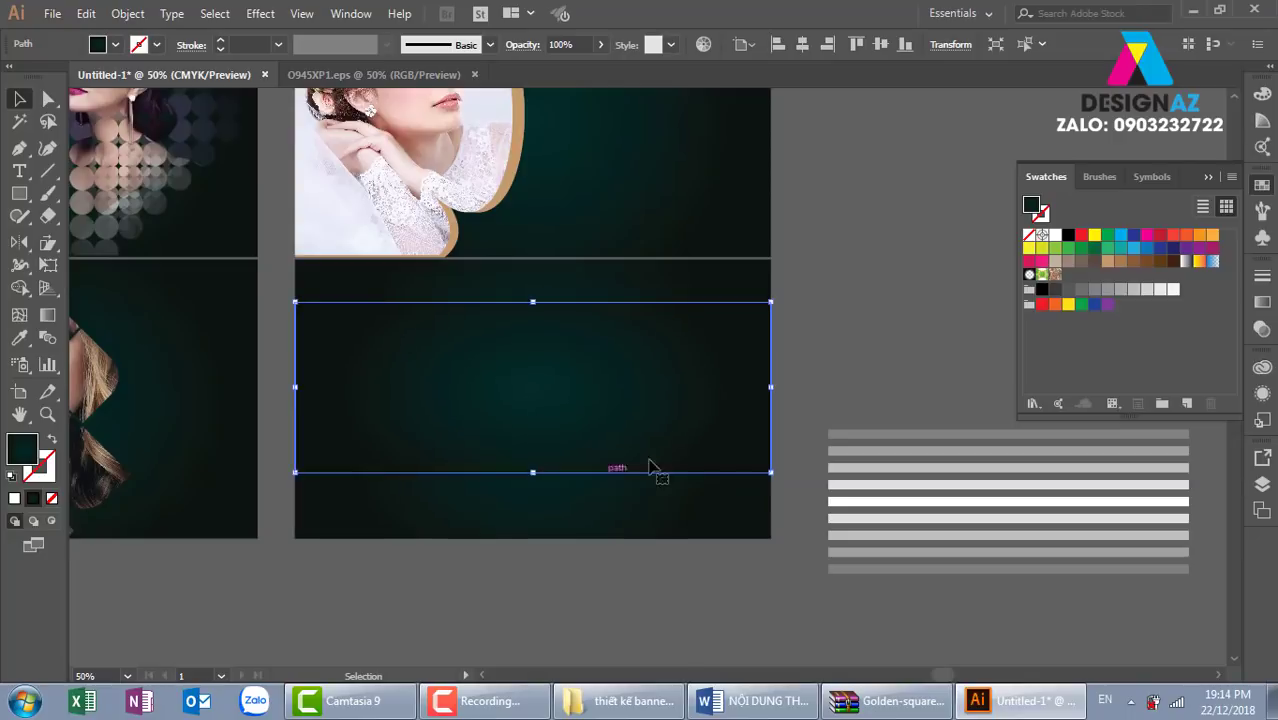
pyautogui.click(1029, 248)
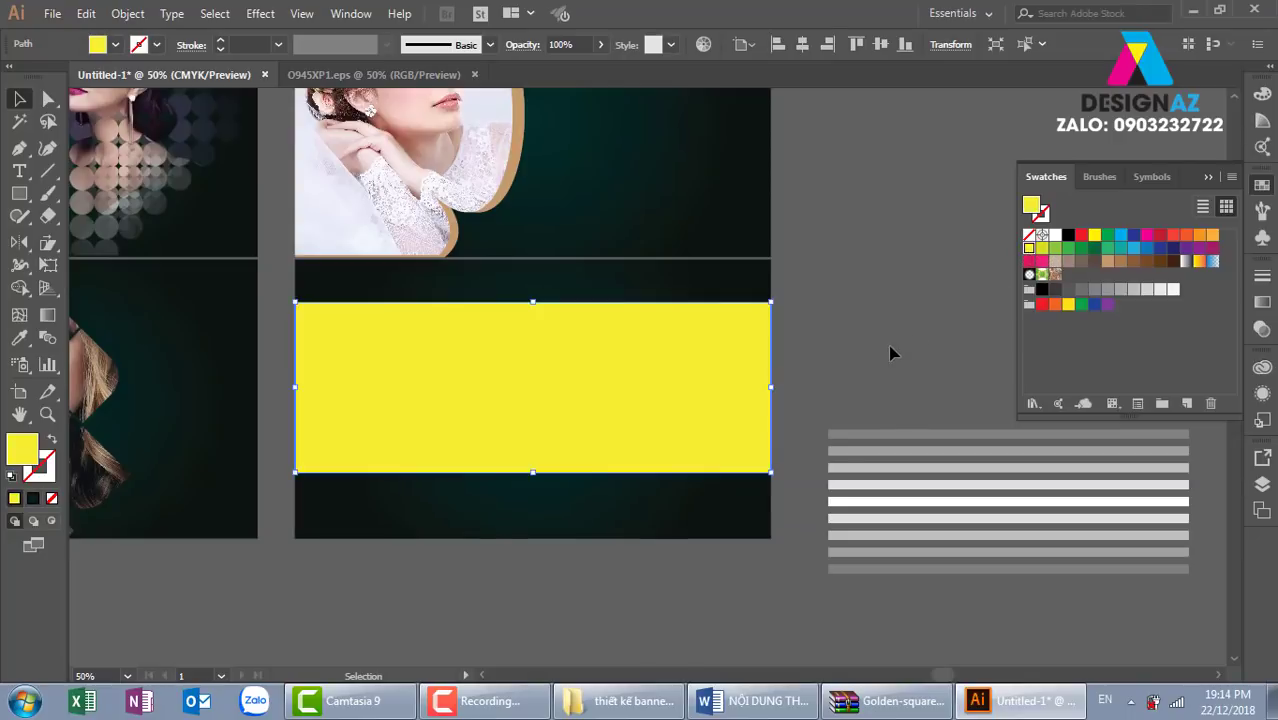
pyautogui.click(890, 353)
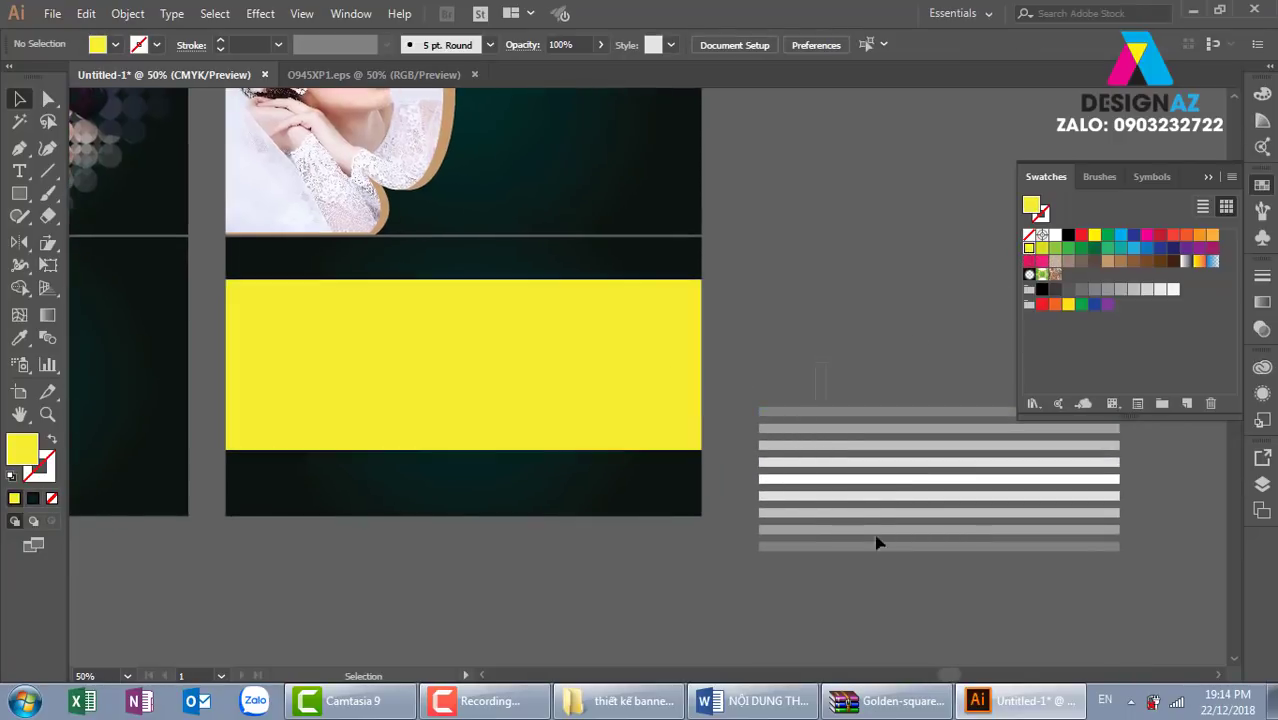
pyautogui.click(845, 437)
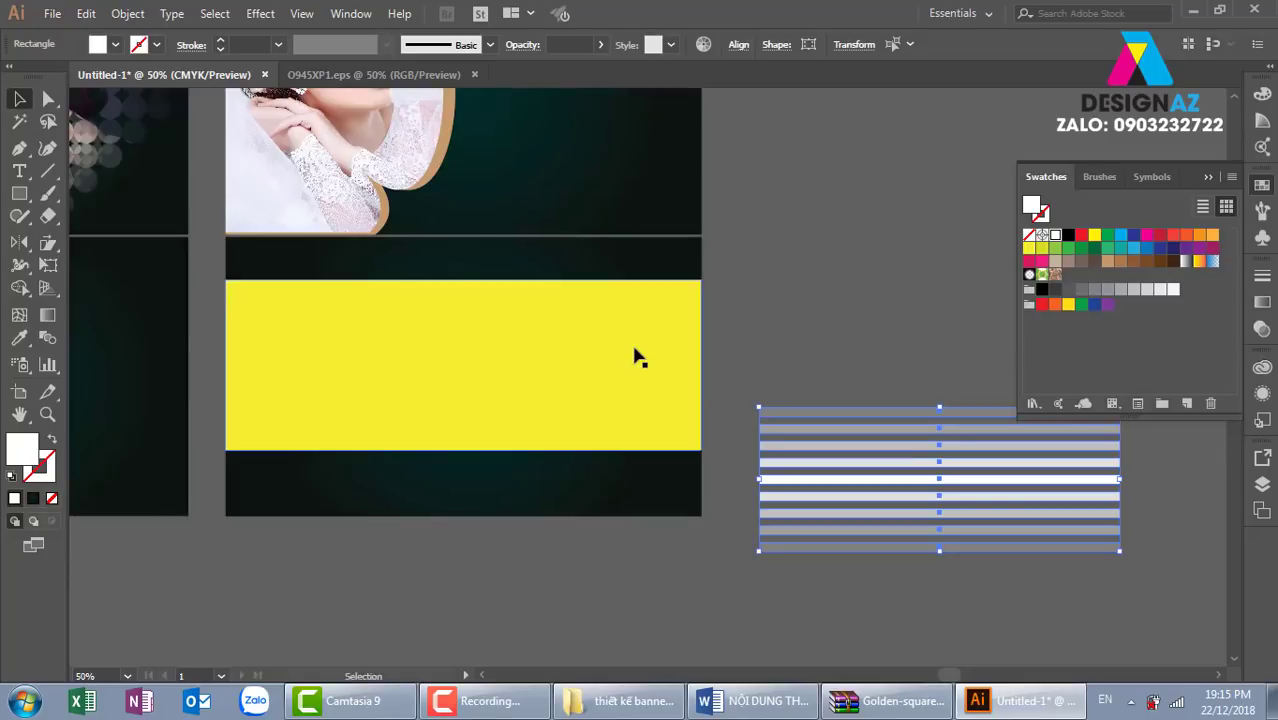
# Step: Select all the stripes and move the group slightly up and left
pyautogui.click(884, 362)
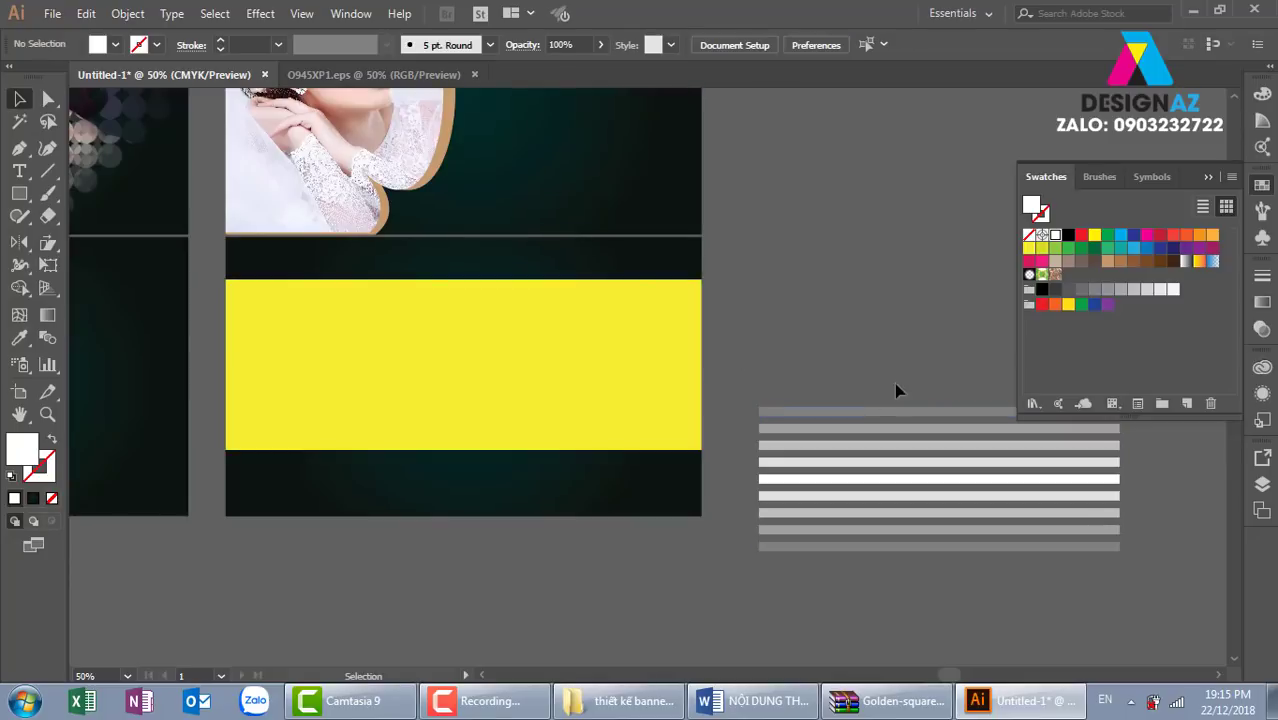
pyautogui.moveTo(870, 407); pyautogui.dragTo(922, 585)
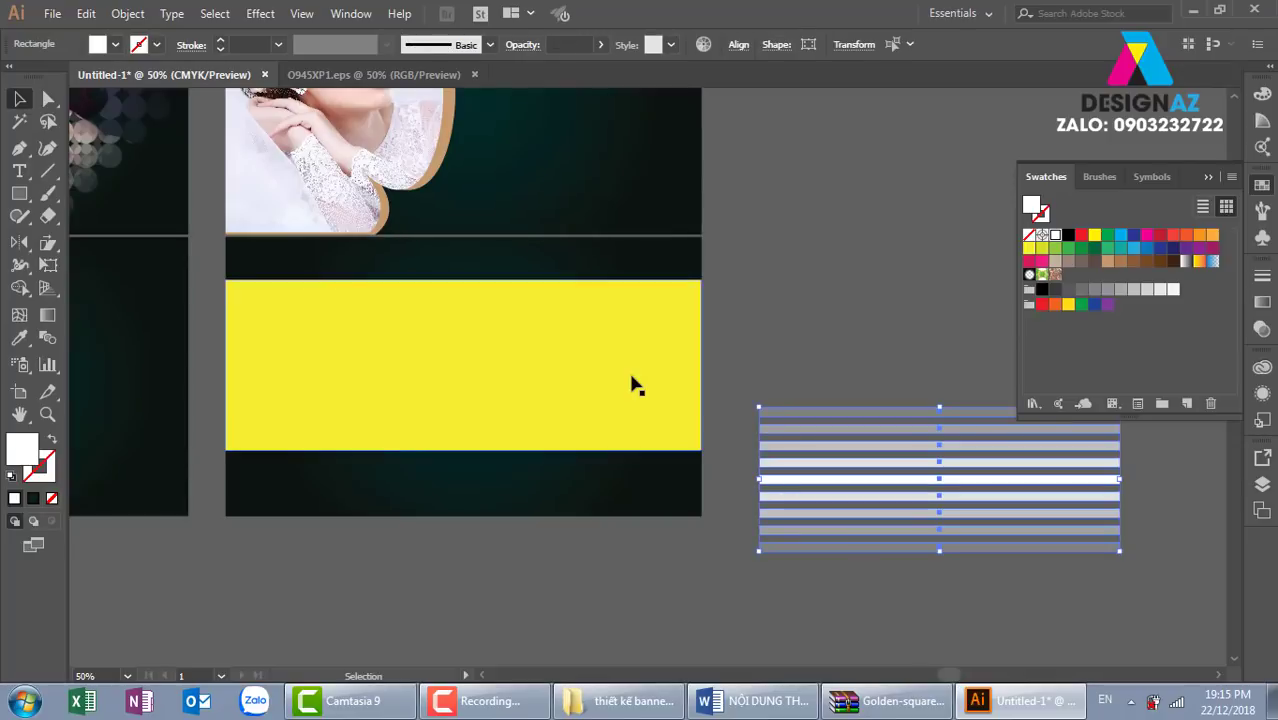
pyautogui.click(878, 410)
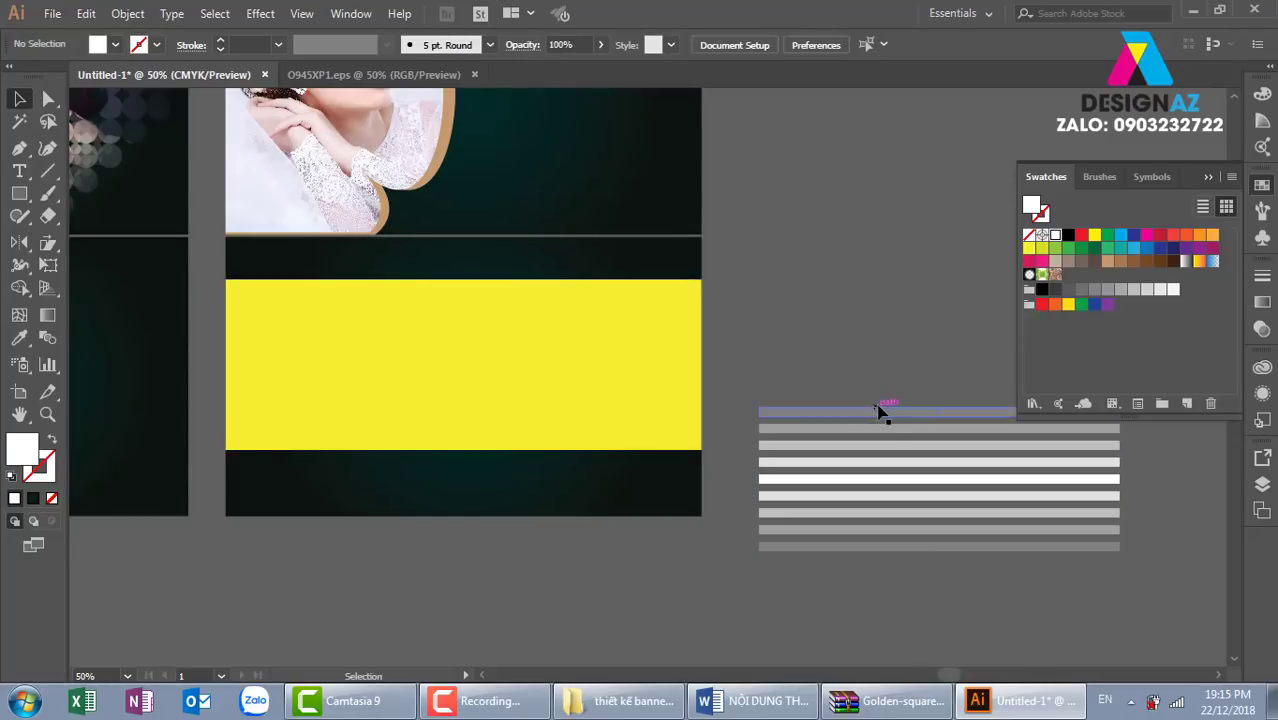
pyautogui.moveTo(858, 334); pyautogui.dragTo(946, 628)
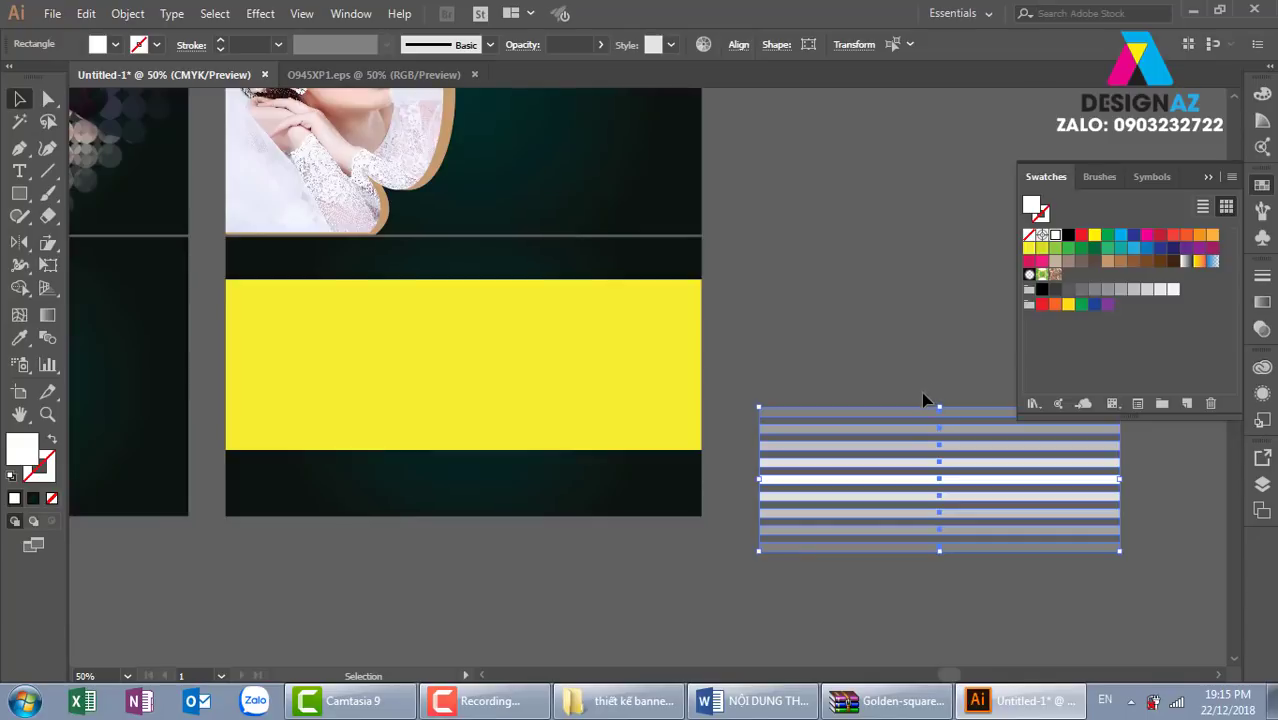
pyautogui.moveTo(860, 352); pyautogui.dragTo(878, 594)
pyautogui.press('v')
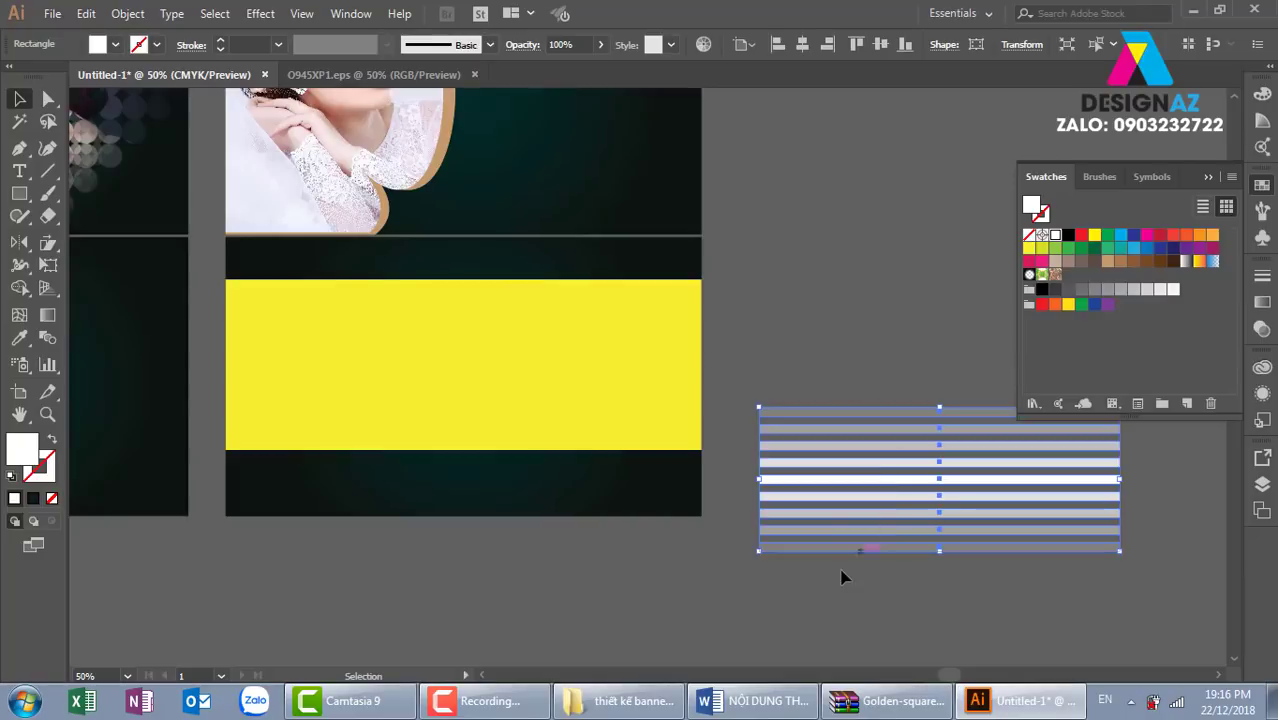
pyautogui.moveTo(860, 440); pyautogui.dragTo(840, 396)
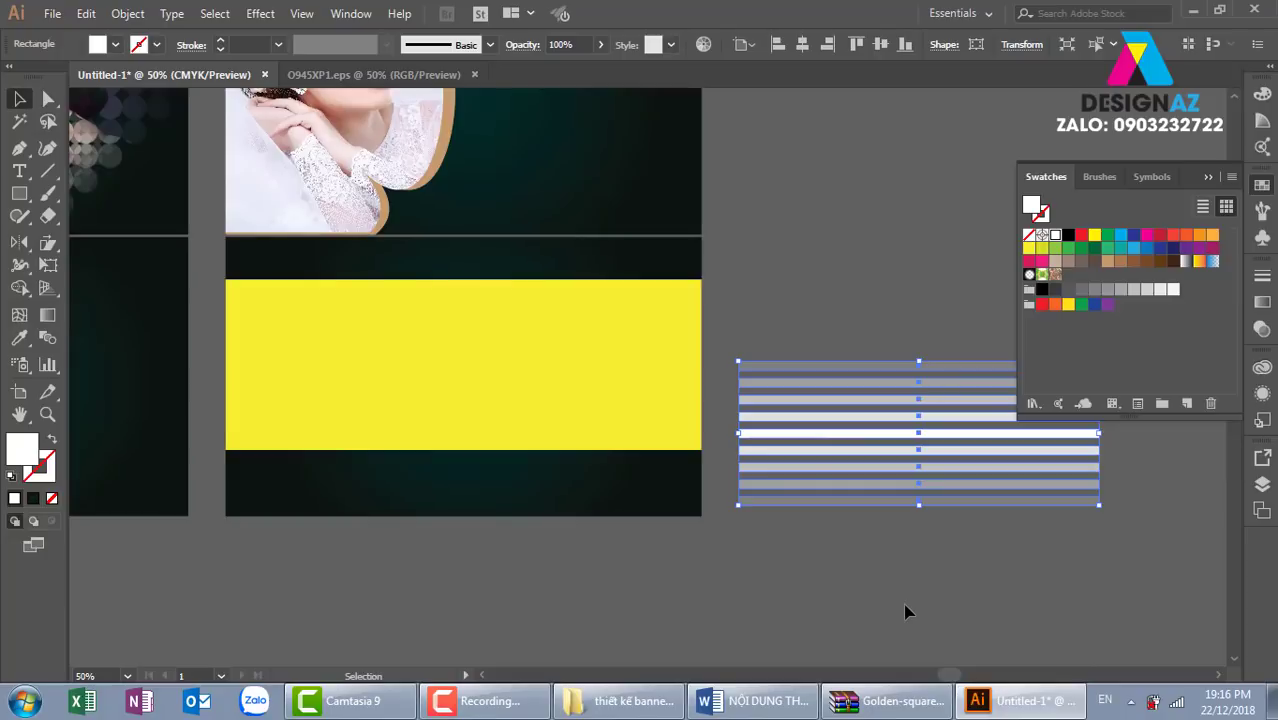
# Step: Reselect the stripe group and add the yellow rectangle to the selection
pyautogui.press('ctrl')
pyautogui.click(849, 310)
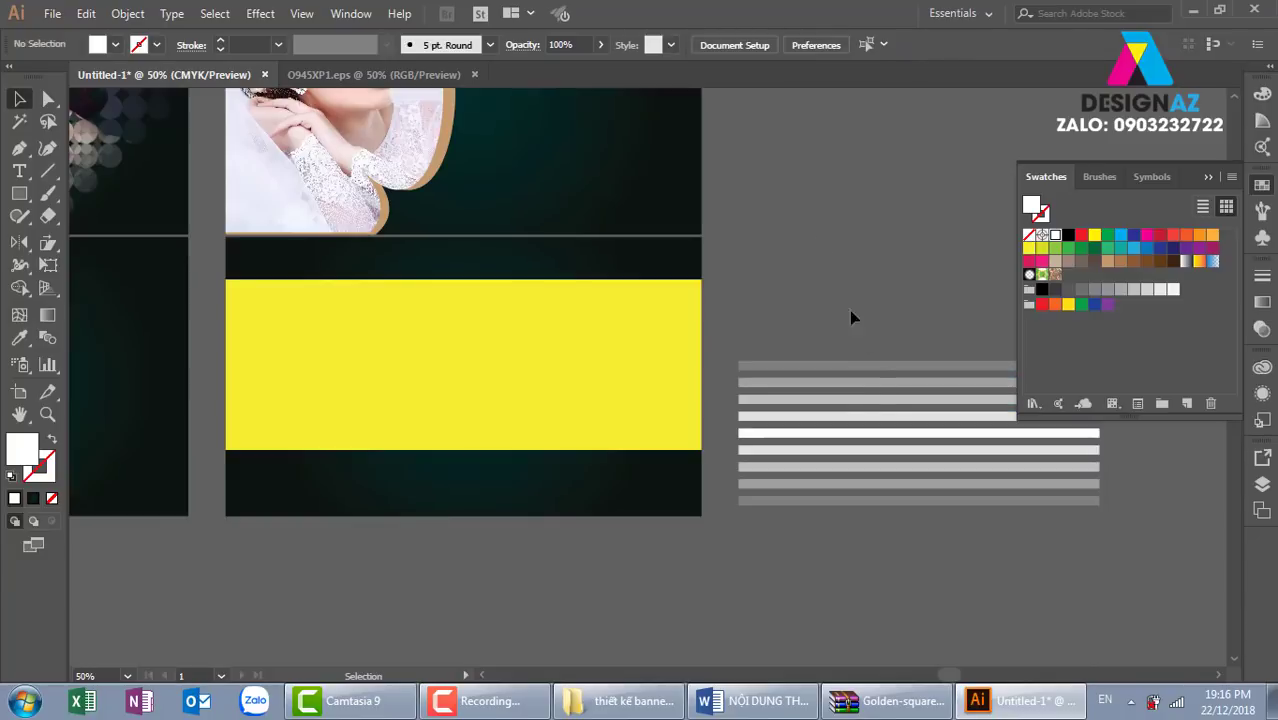
pyautogui.click(851, 383)
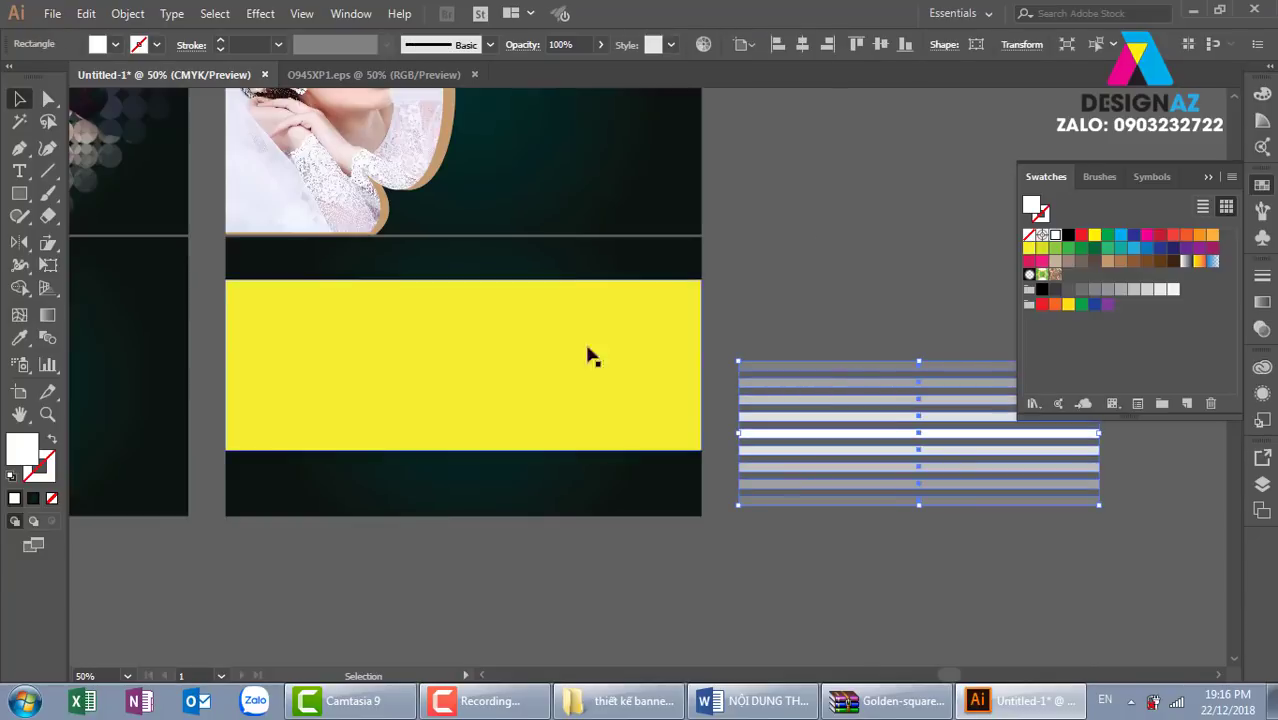
pyautogui.click(836, 345)
pyautogui.click(830, 400)
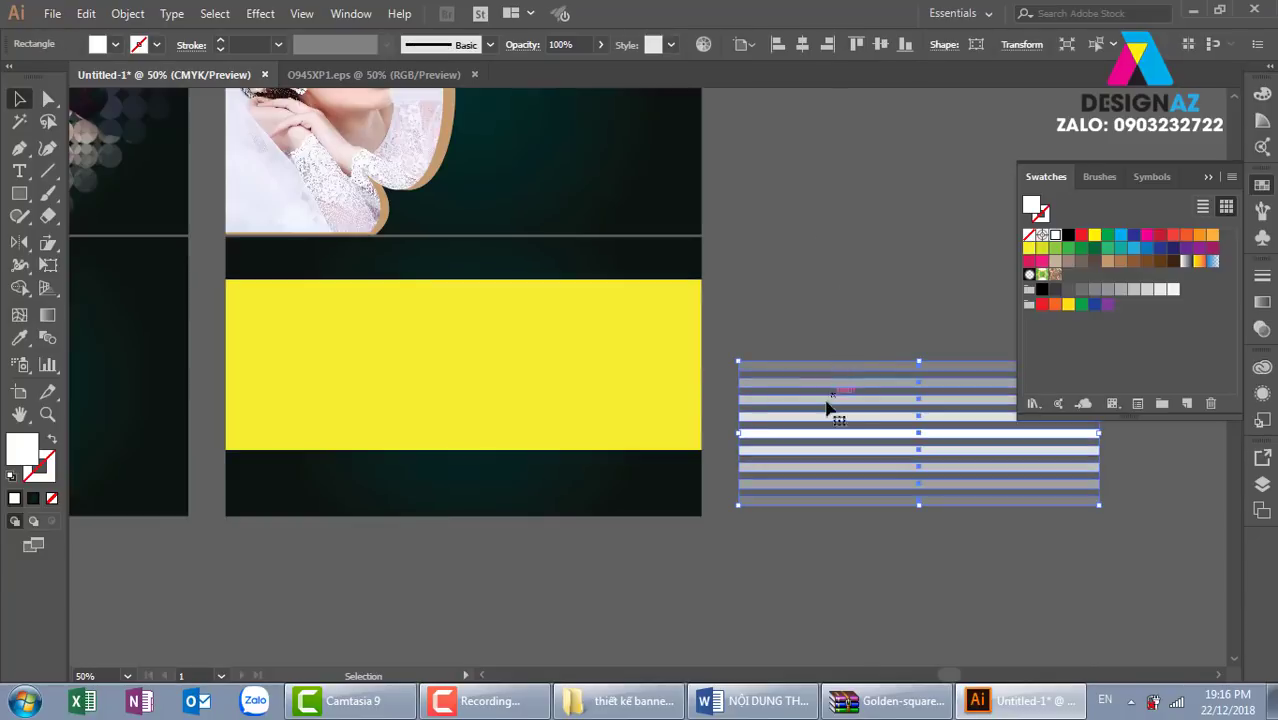
pyautogui.keyDown('shift'); pyautogui.click(662, 377); pyautogui.keyUp('shift')
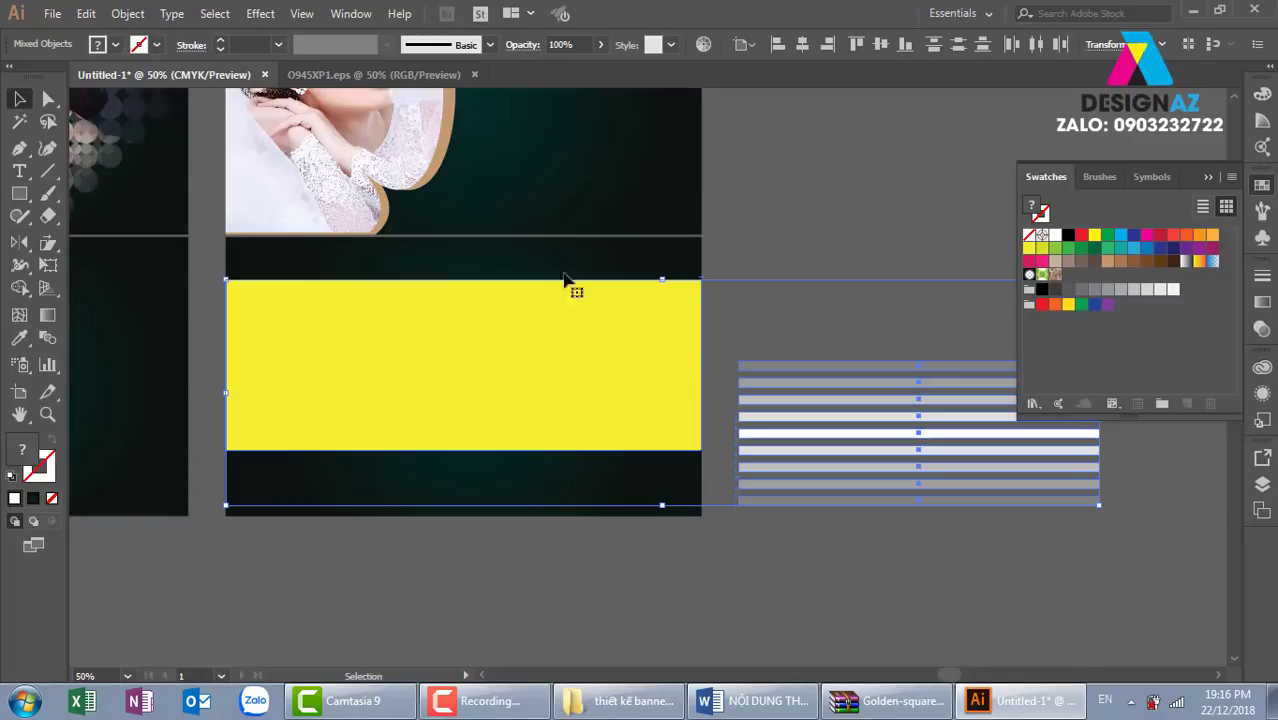
# Step: Apply Object > Envelope Distort > Make with Top Object to fit the stripes into the yellow rectangle
pyautogui.click(127, 14)
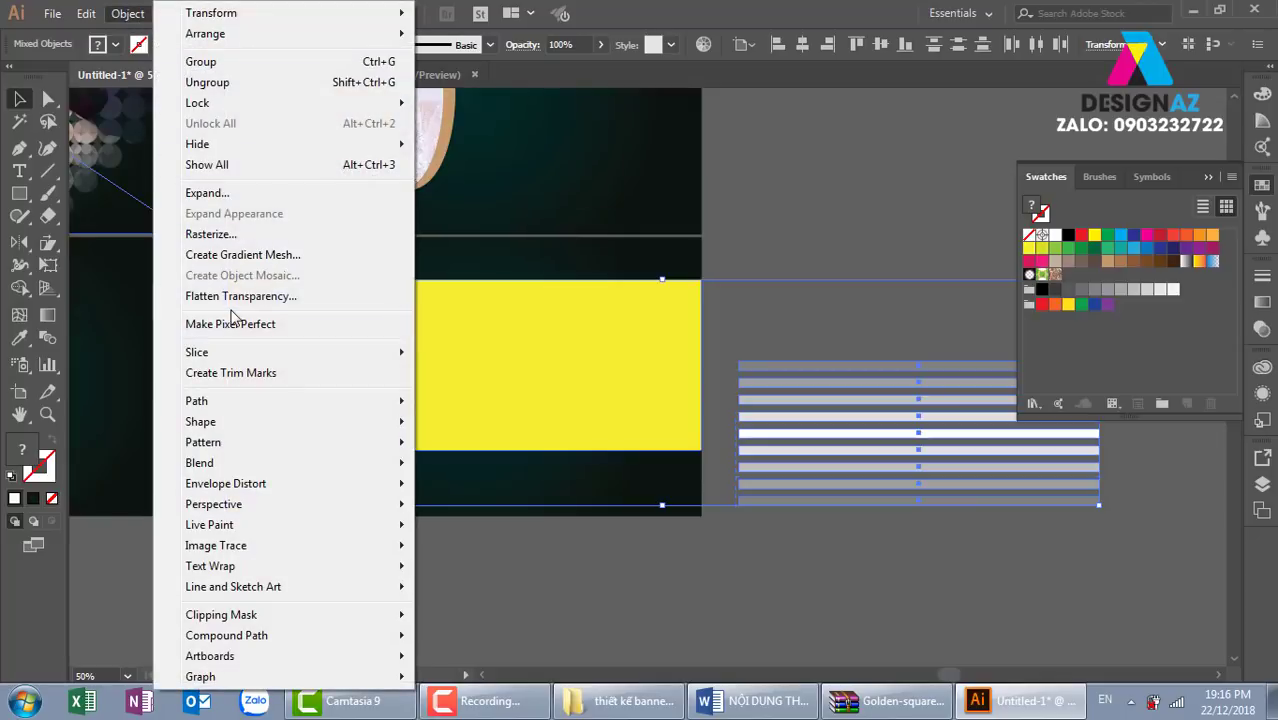
pyautogui.moveTo(226, 483)
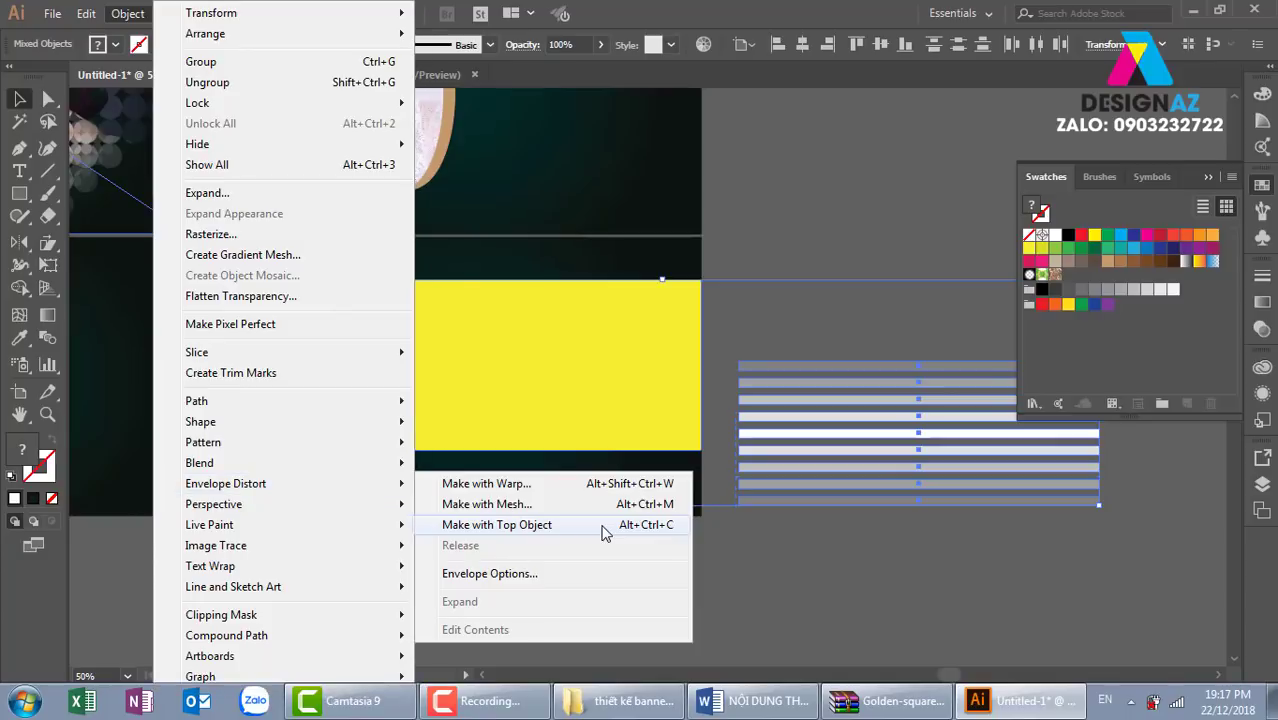
pyautogui.click(600, 527)
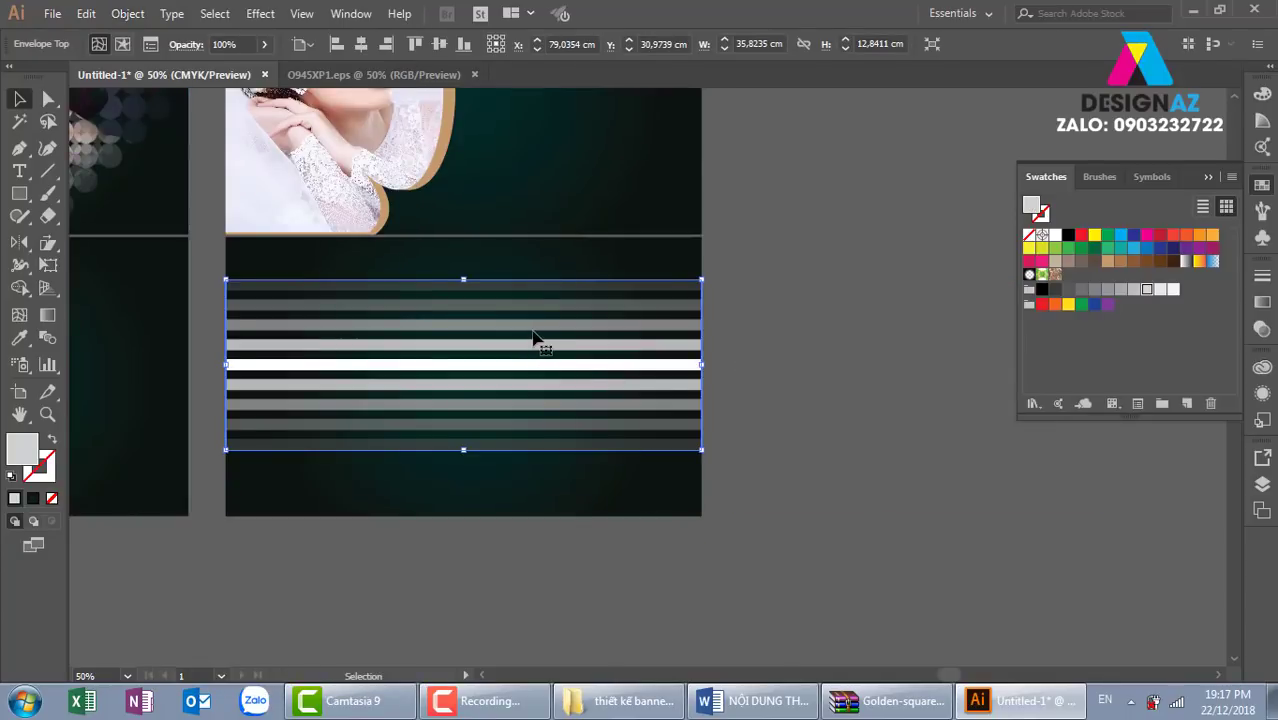
# Step: Lower the envelope's top edge to about 10.58 cm height and select its top-left mesh point
pyautogui.scroll(1, 533, 338)
pyautogui.moveTo(701, 413); pyautogui.dragTo(656, 393)
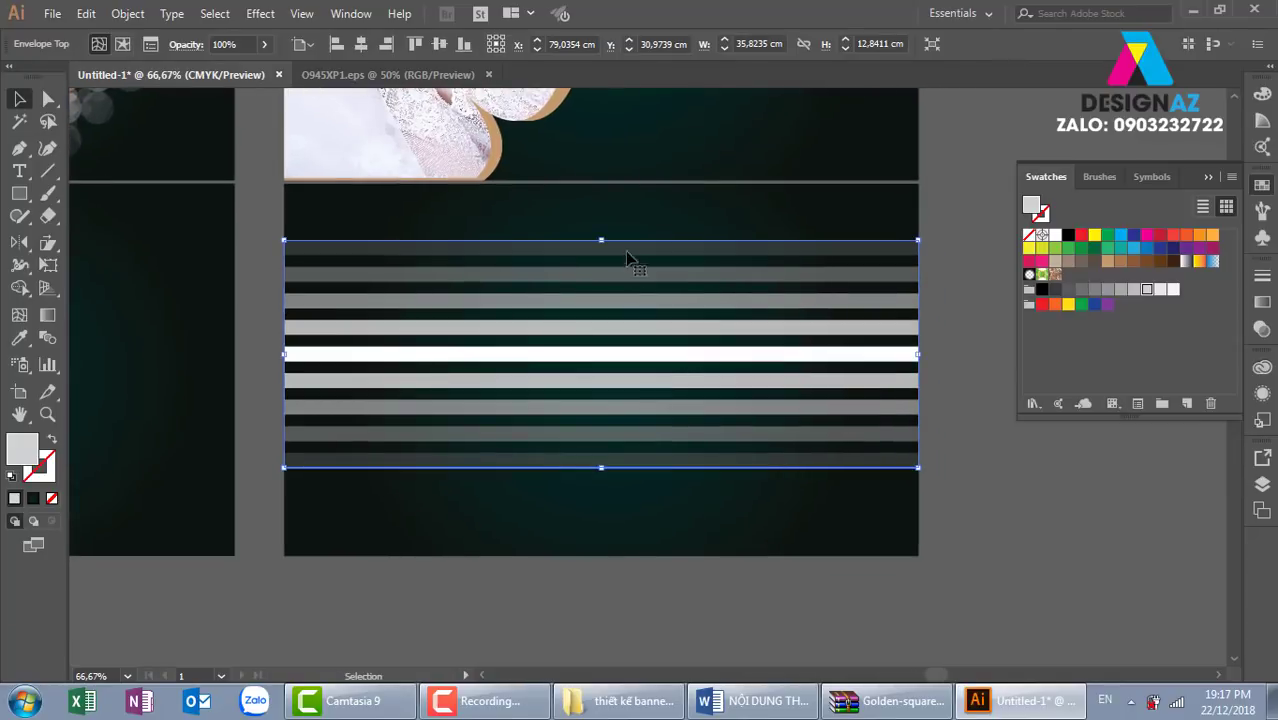
pyautogui.moveTo(601, 240); pyautogui.dragTo(601, 280)
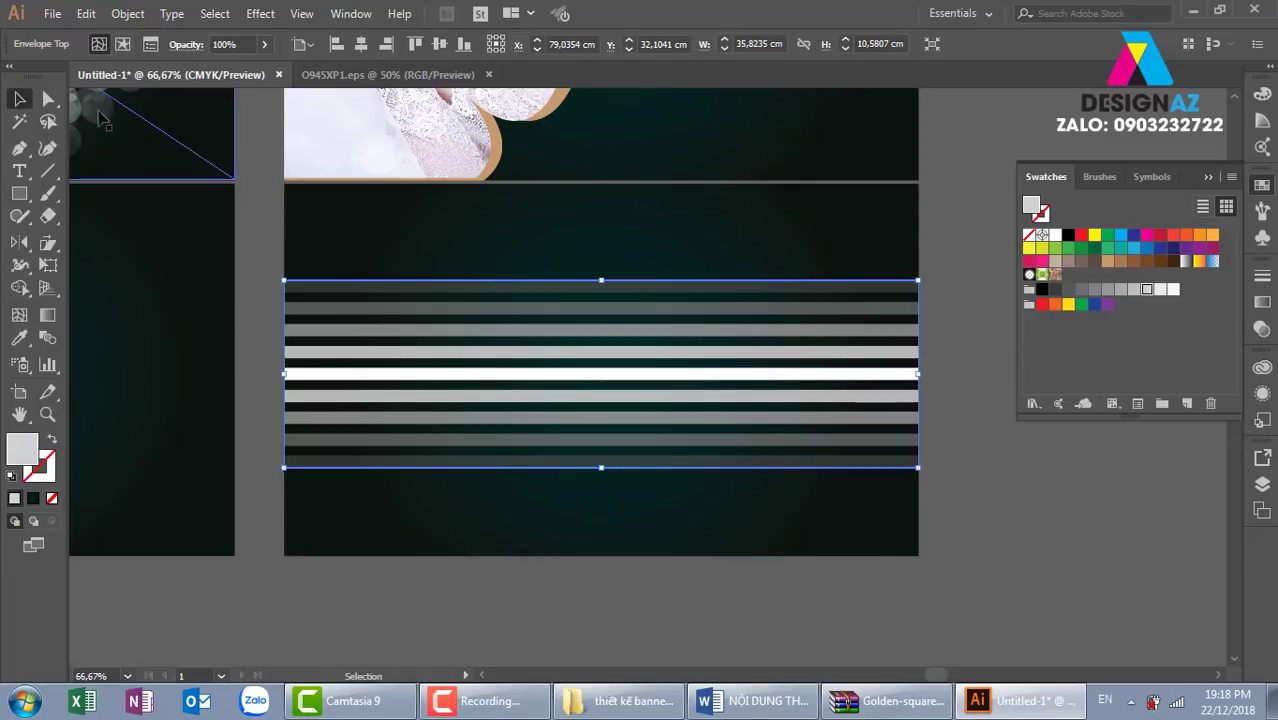
pyautogui.click(48, 99)
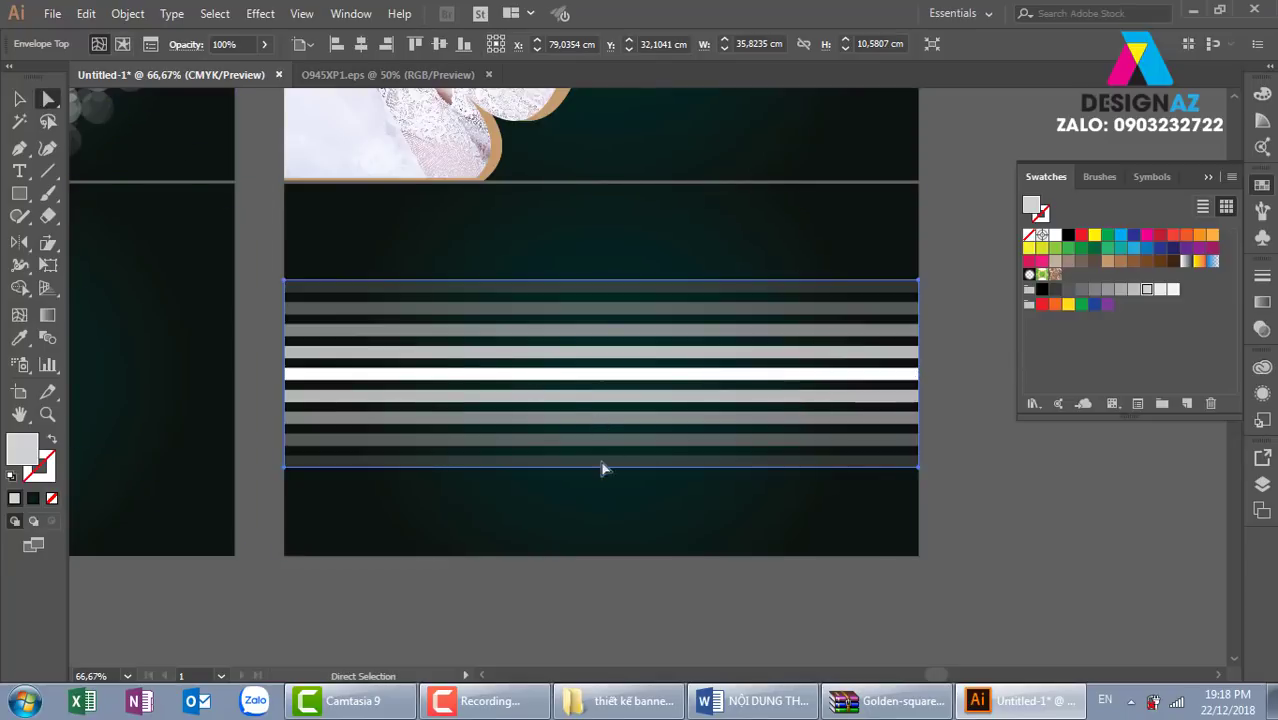
pyautogui.click(287, 282)
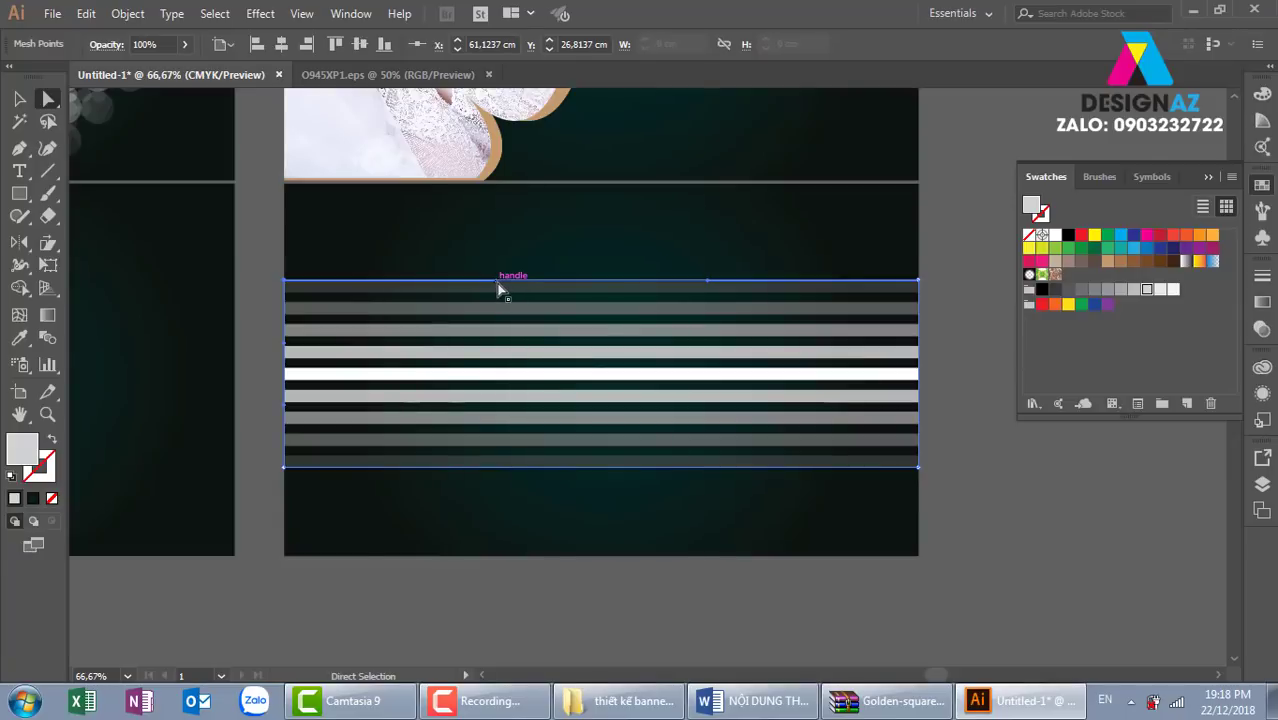
# Step: Bend the envelope's top and bottom mesh edges into a wave dipping left and rising right
pyautogui.moveTo(500, 284); pyautogui.dragTo(505, 497)
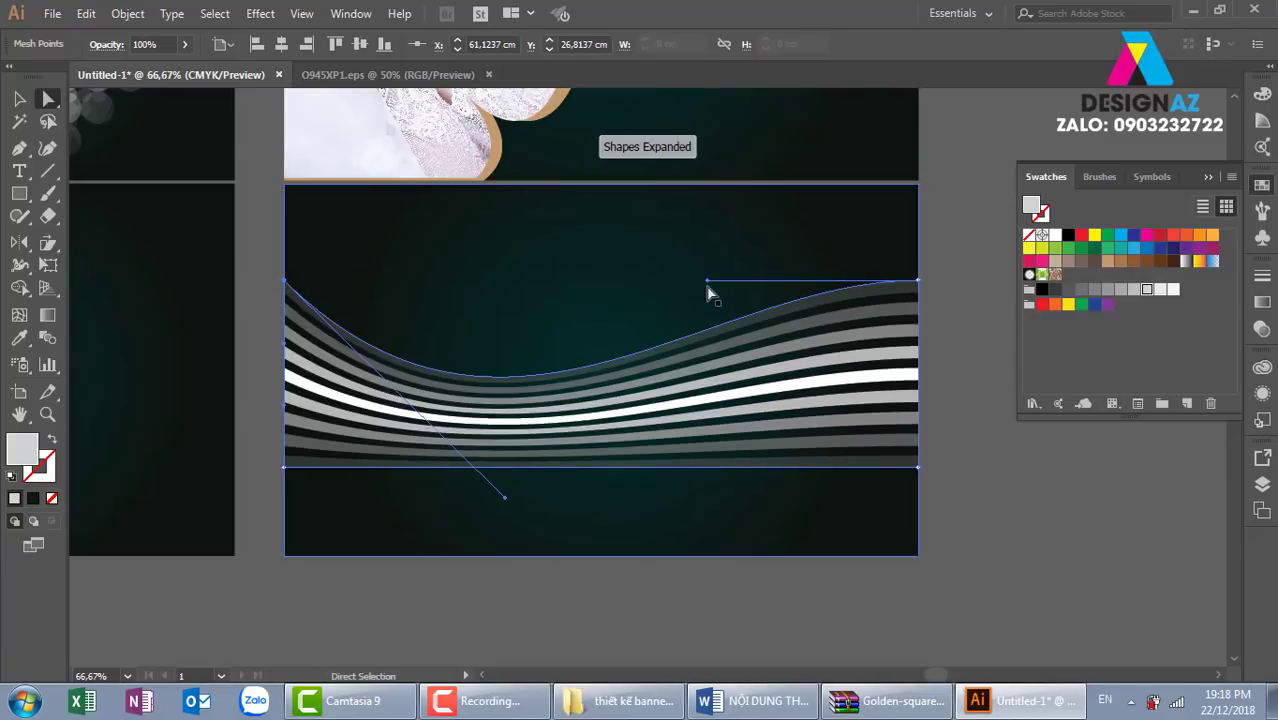
pyautogui.moveTo(707, 281); pyautogui.dragTo(660, 198)
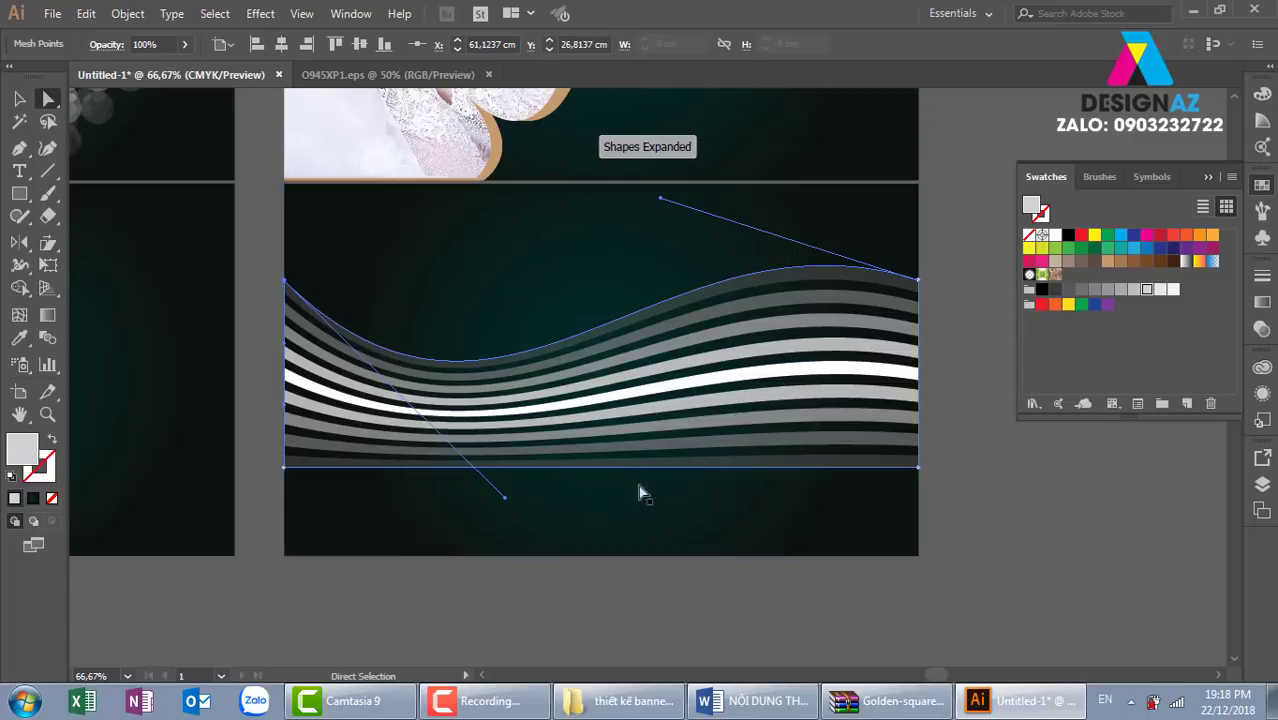
pyautogui.click(284, 467)
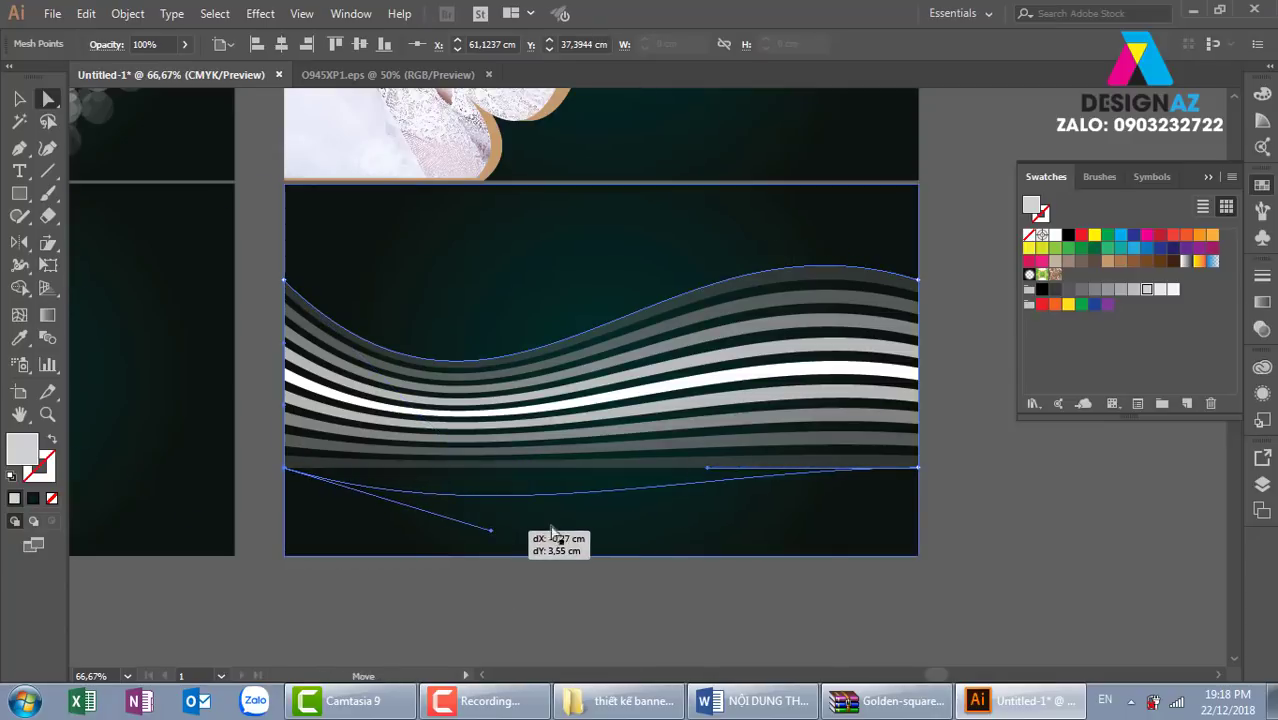
pyautogui.moveTo(498, 472); pyautogui.dragTo(490, 530)
pyautogui.moveTo(708, 467); pyautogui.dragTo(582, 209)
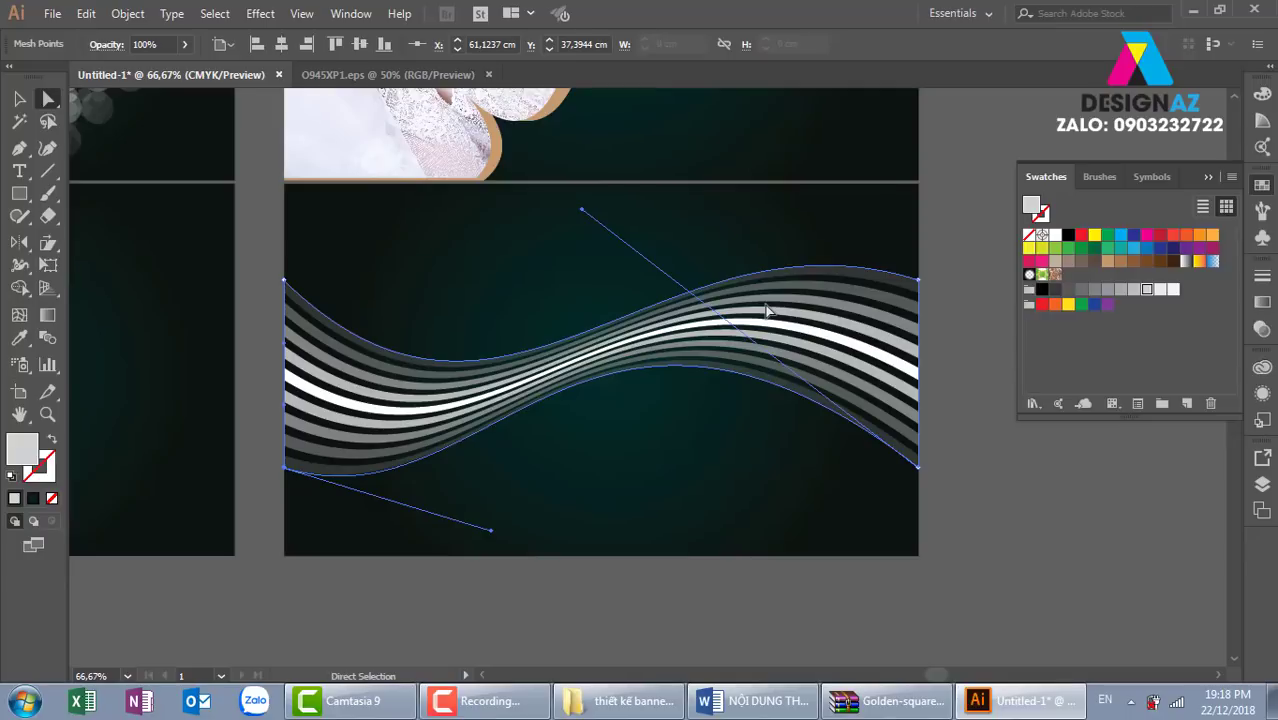
# Step: Add a curved anchor mid-way along the top edge and move it down to deepen the twist
pyautogui.press('p')
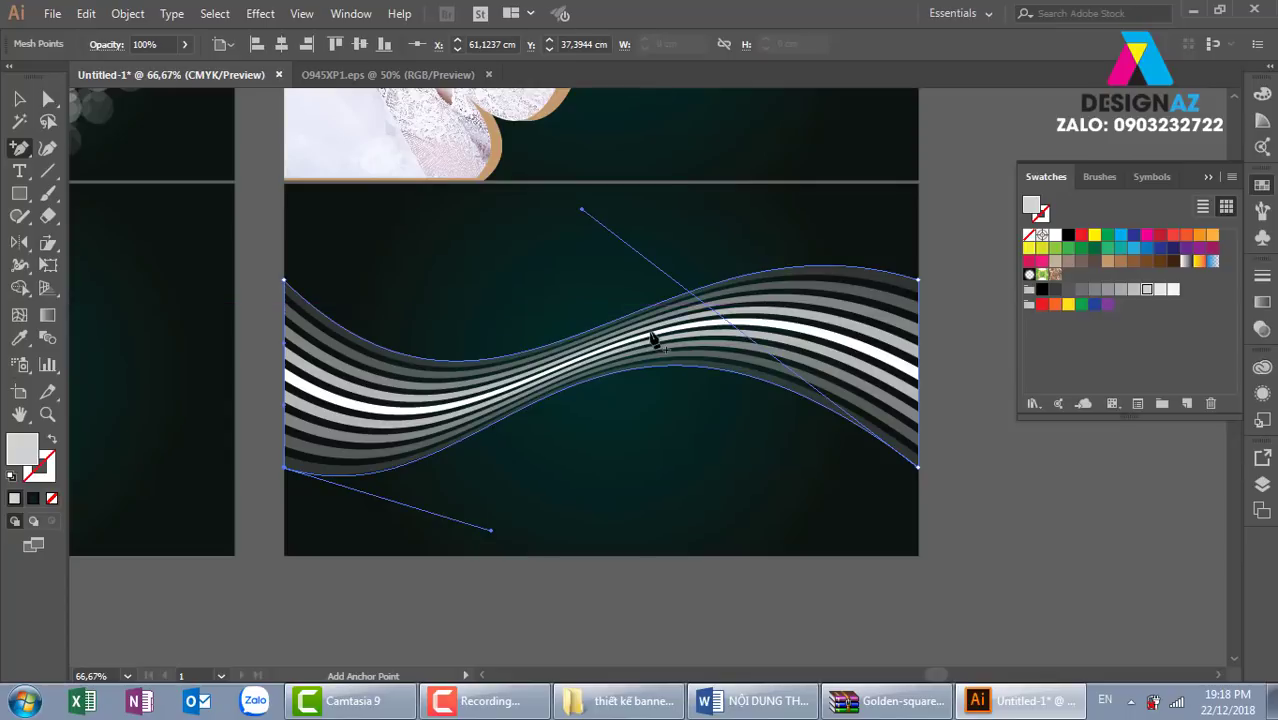
pyautogui.click(630, 316)
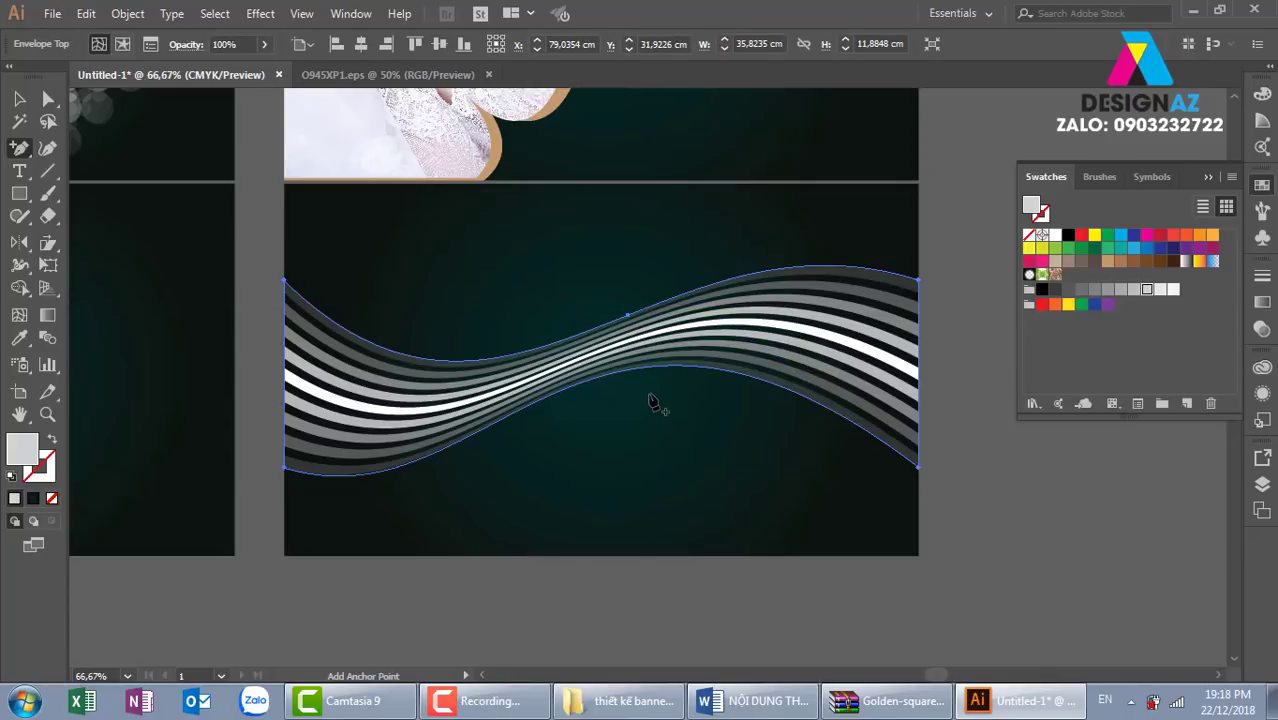
pyautogui.hotkey('shift', 'c')
pyautogui.moveTo(628, 316); pyautogui.dragTo(622, 541)
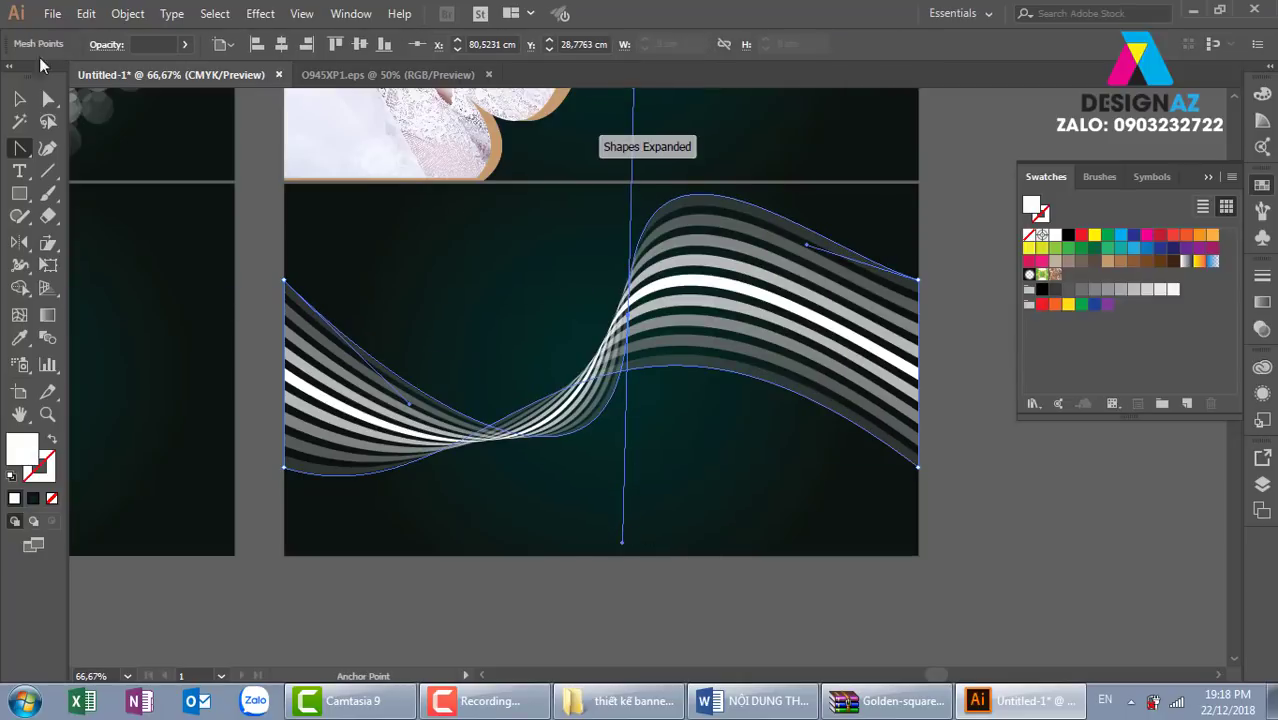
pyautogui.click(48, 99)
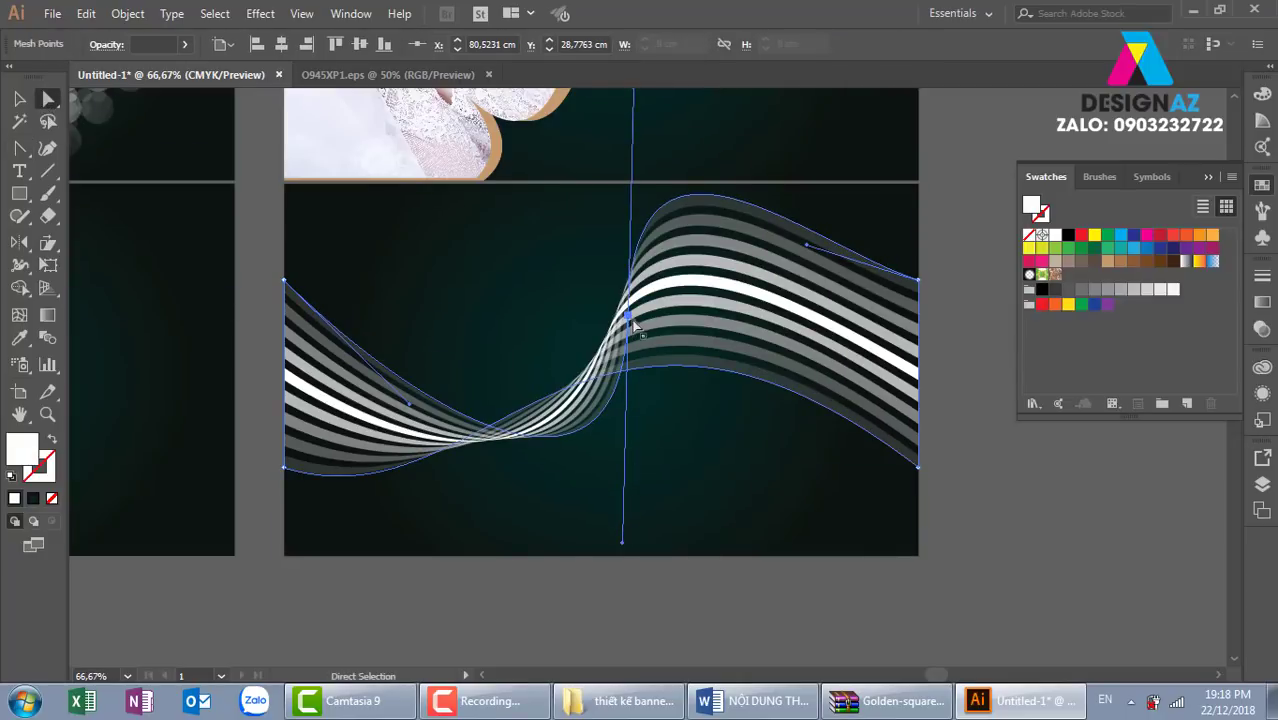
pyautogui.moveTo(633, 322); pyautogui.dragTo(636, 362)
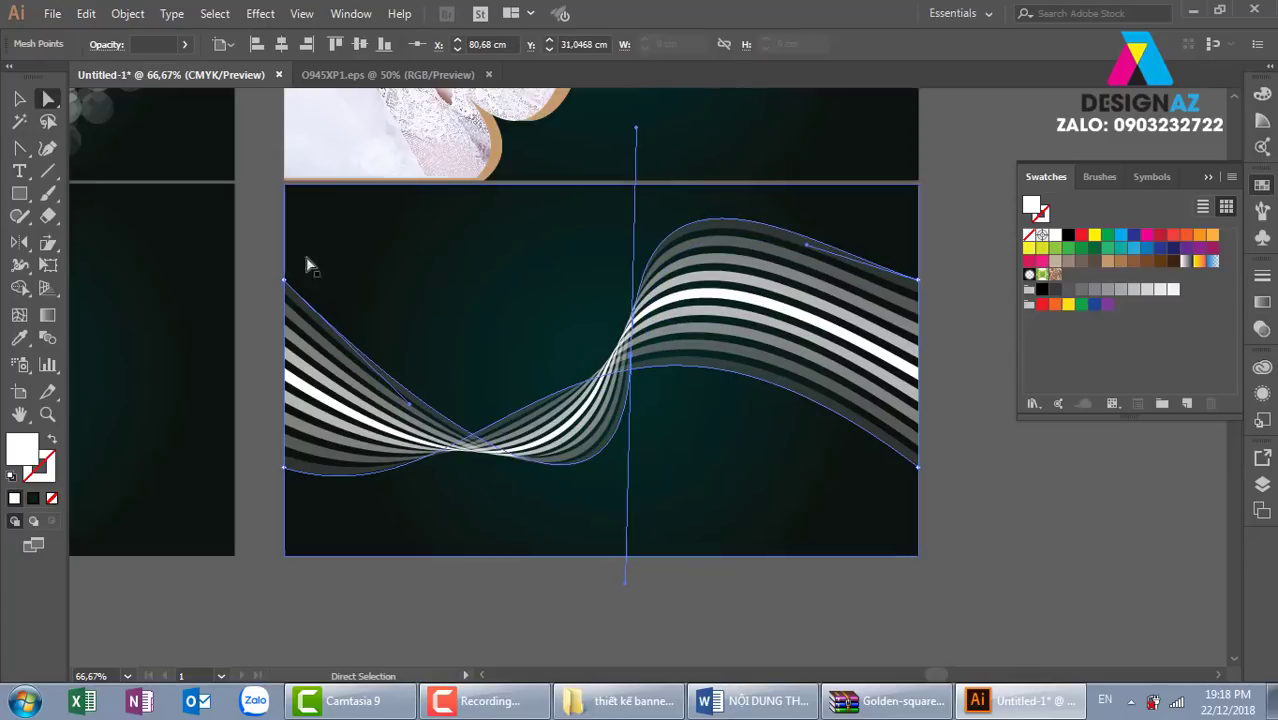
pyautogui.click(18, 99)
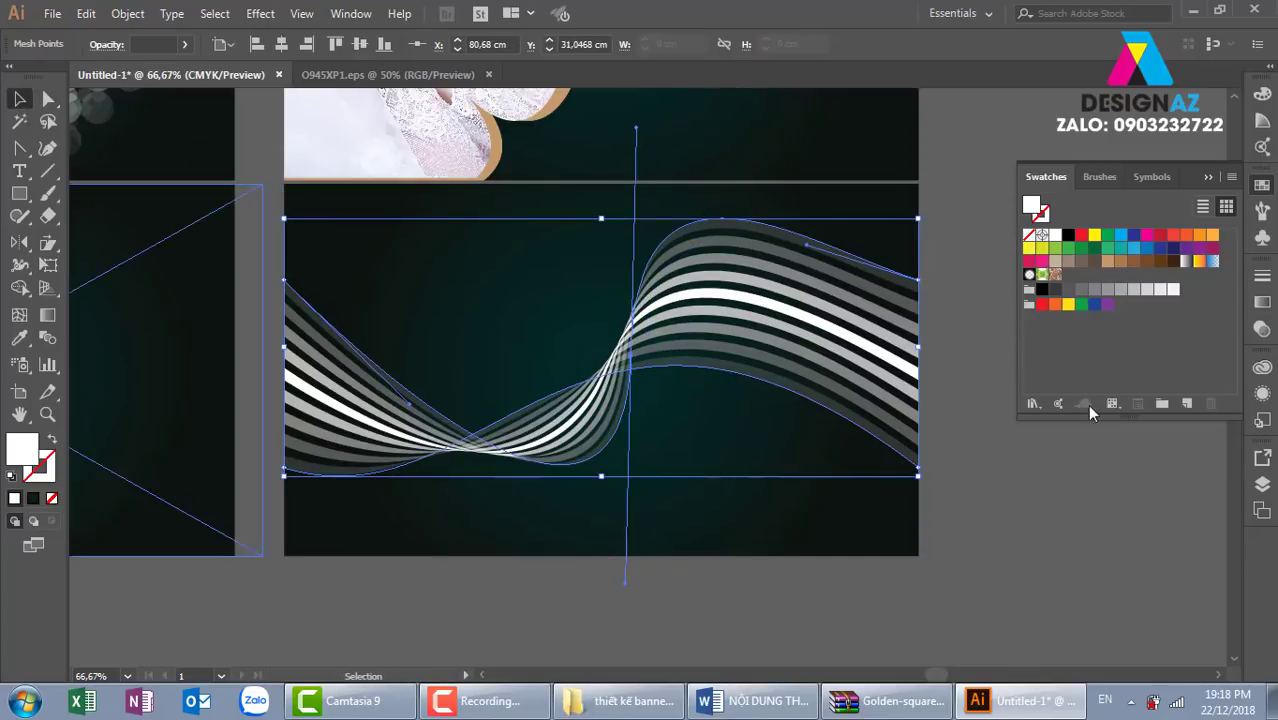
pyautogui.click(1050, 513)
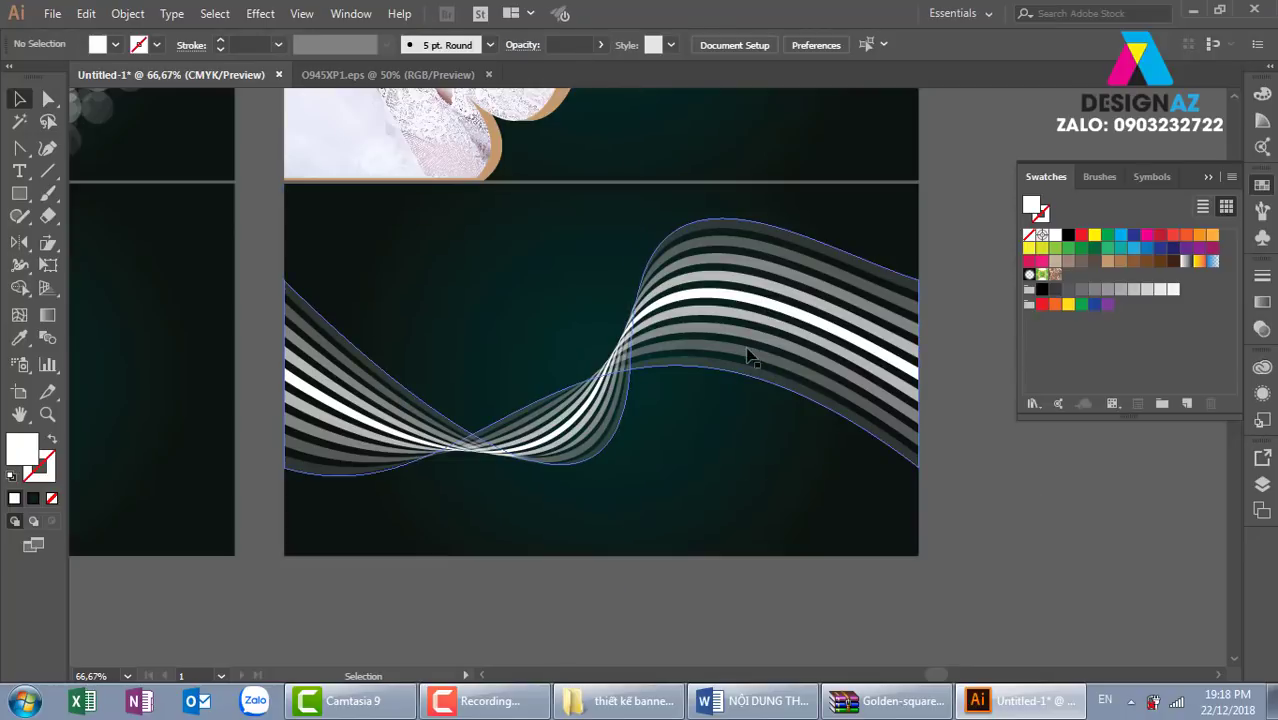
# Step: Set the wavy stripe envelope's Transparency blend mode to Overlay, then zoom out
pyautogui.click(783, 320)
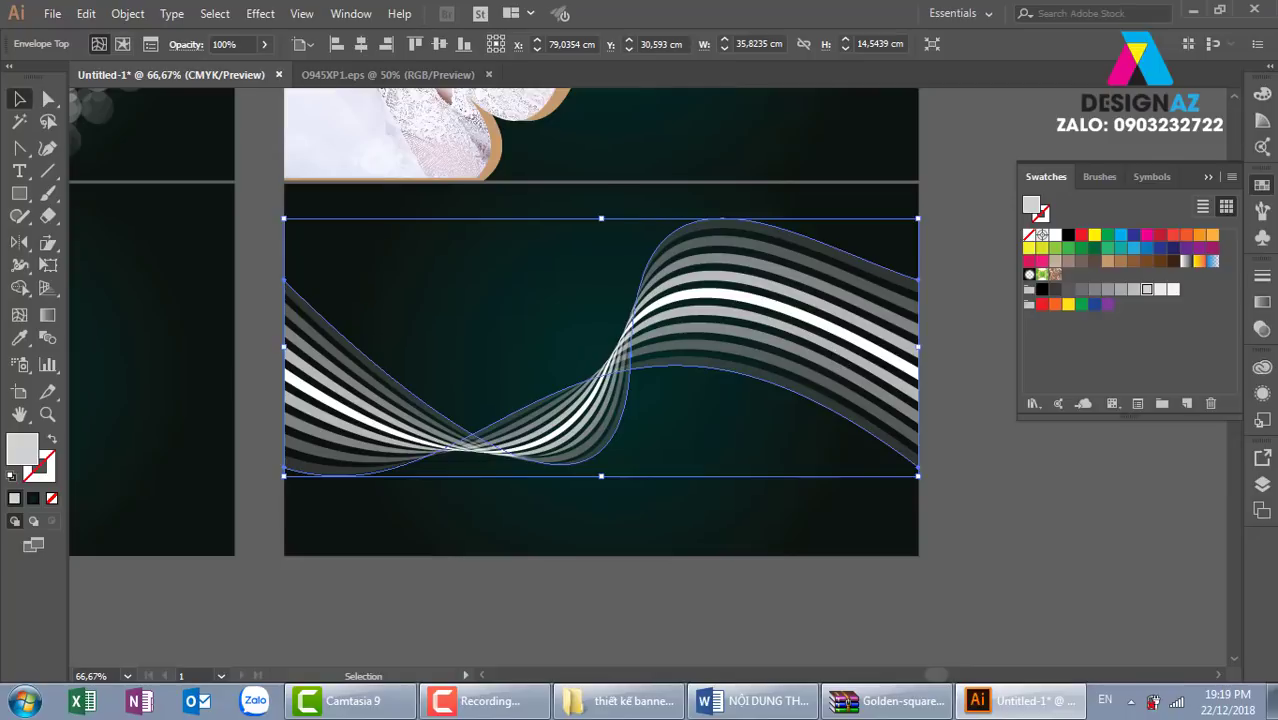
pyautogui.click(1262, 328)
pyautogui.click(1097, 294)
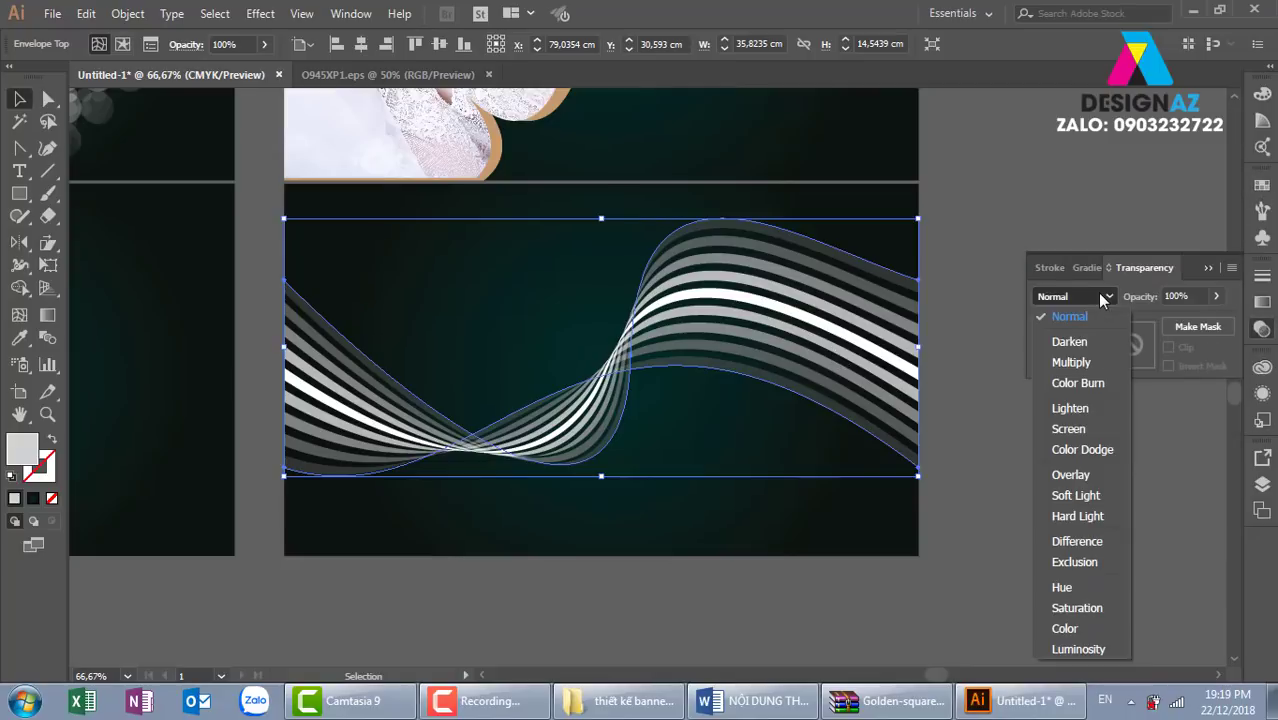
pyautogui.click(1070, 475)
pyautogui.click(1097, 530)
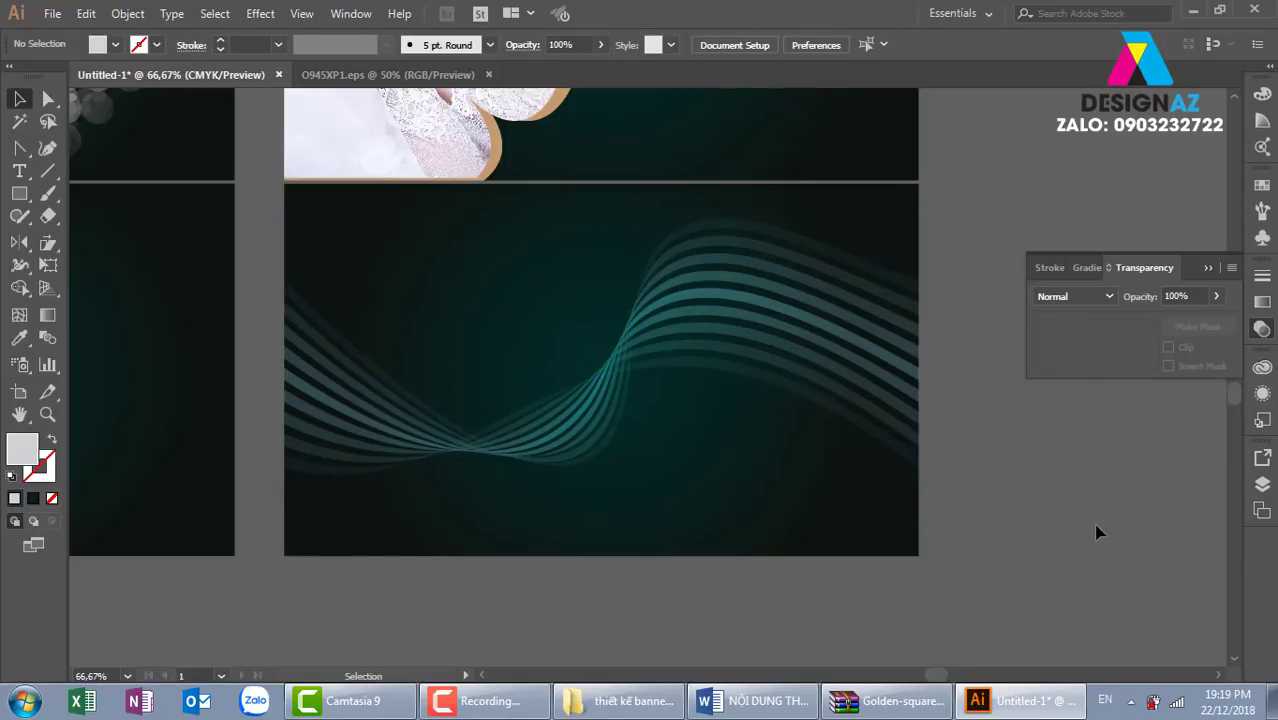
pyautogui.hotkey('ctrl', '-')
pyautogui.hotkey('ctrl', '-')
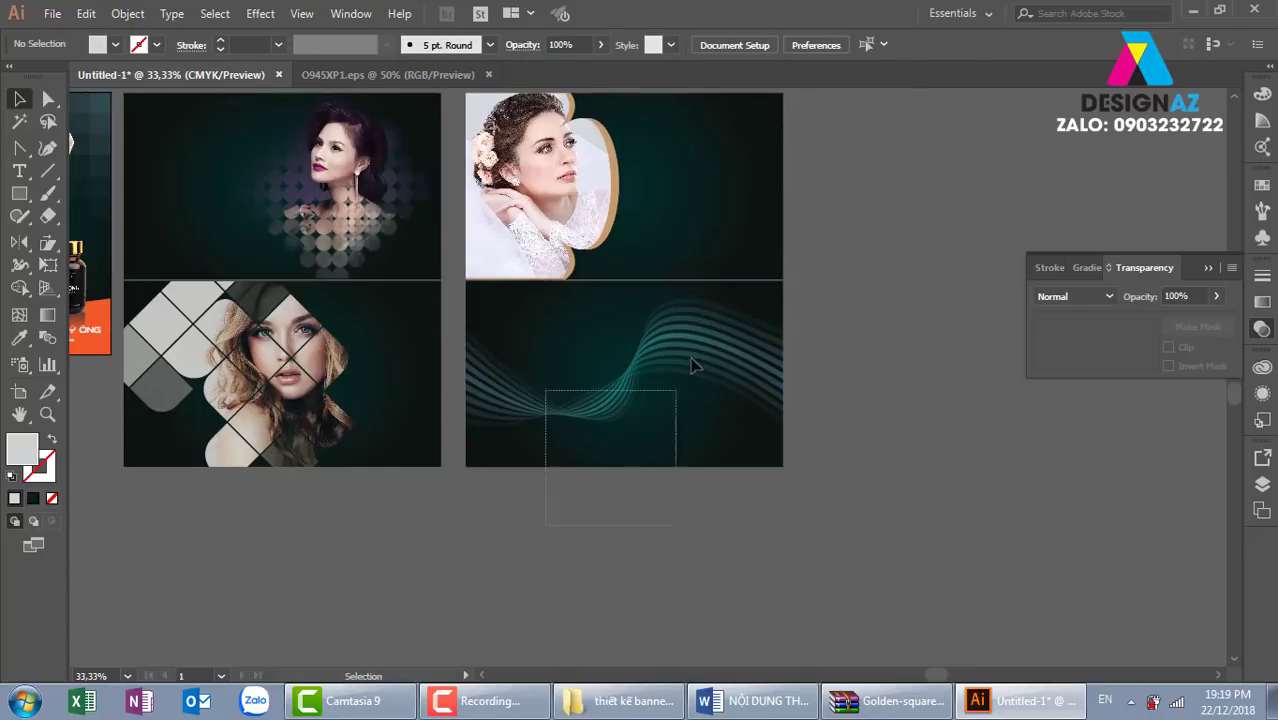
# Step: Zoom in on the bottom wave banner and set the stripes' blend mode back to Normal
pyautogui.moveTo(625, 365); pyautogui.dragTo(625, 557)
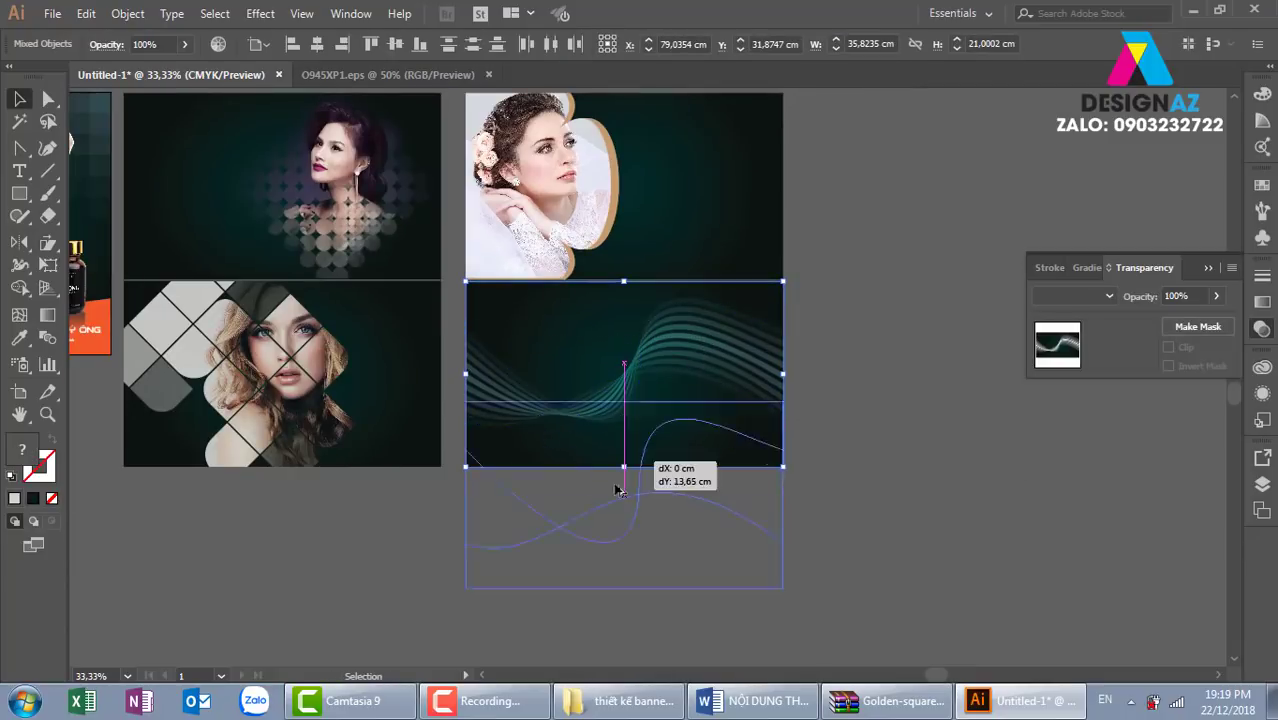
pyautogui.click(818, 528)
pyautogui.press('z')
pyautogui.moveTo(465, 442); pyautogui.dragTo(859, 670)
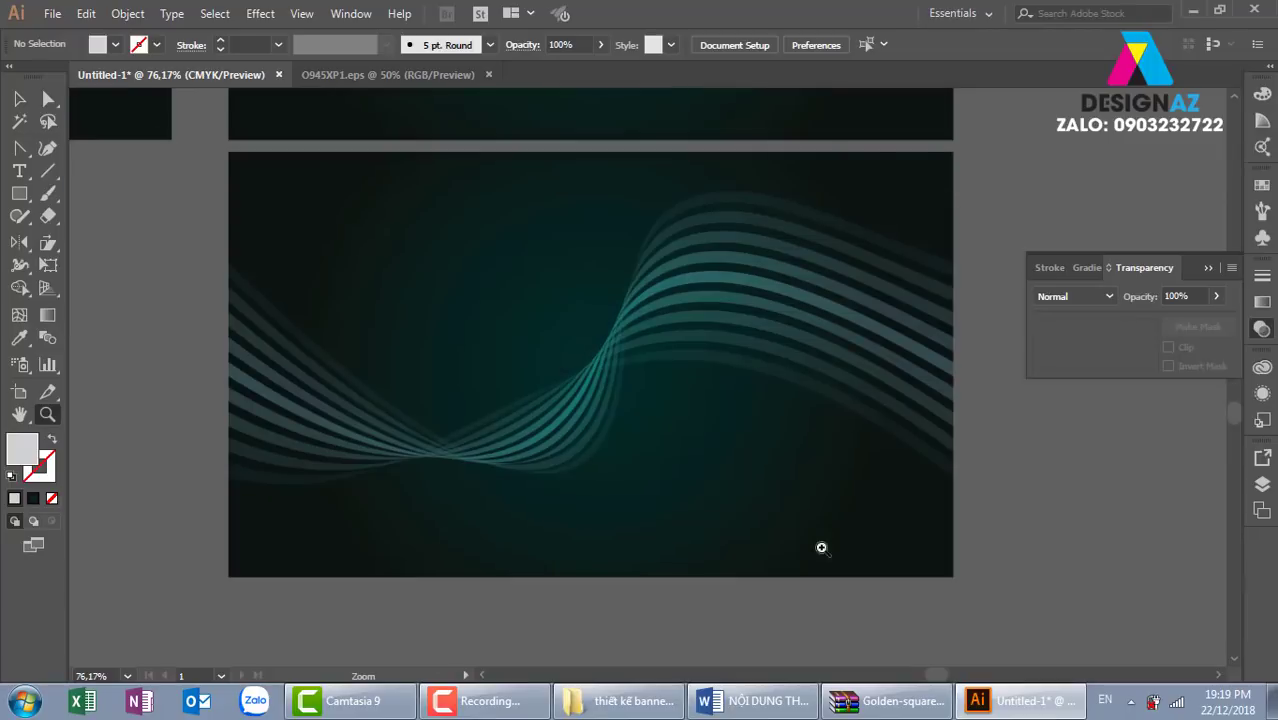
pyautogui.click(19, 98)
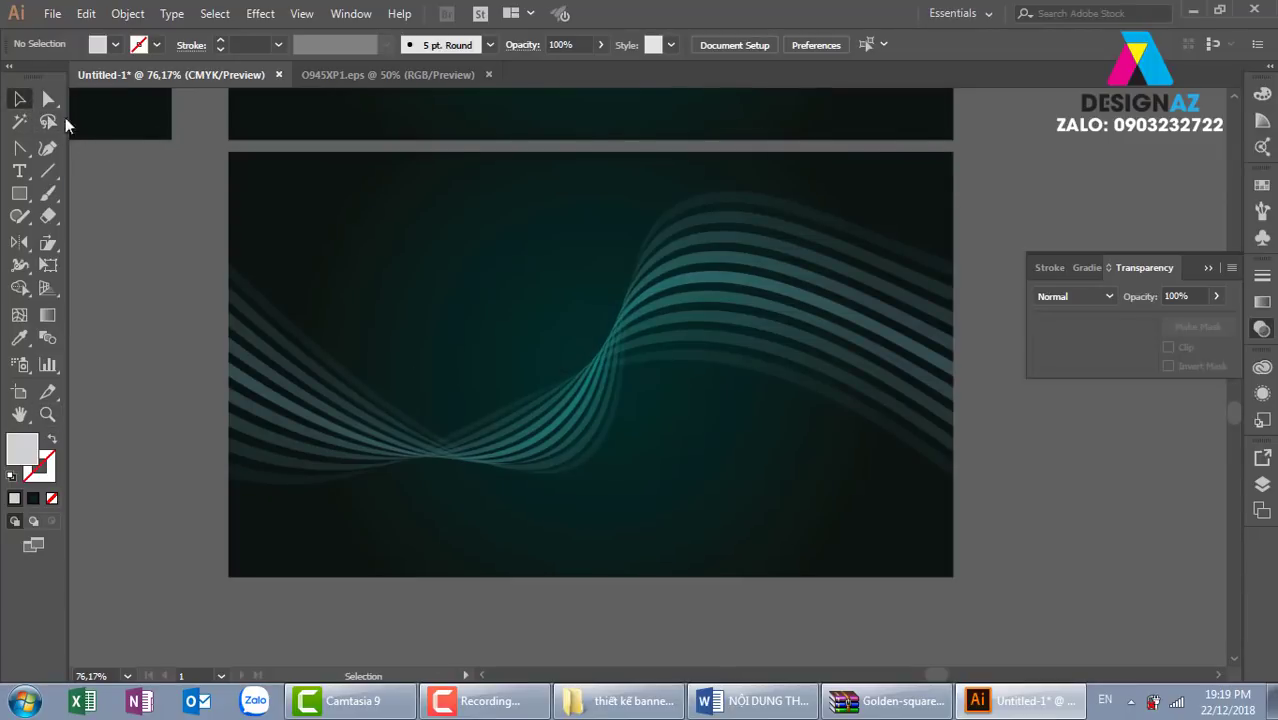
pyautogui.click(652, 280)
pyautogui.click(1105, 296)
pyautogui.click(1085, 316)
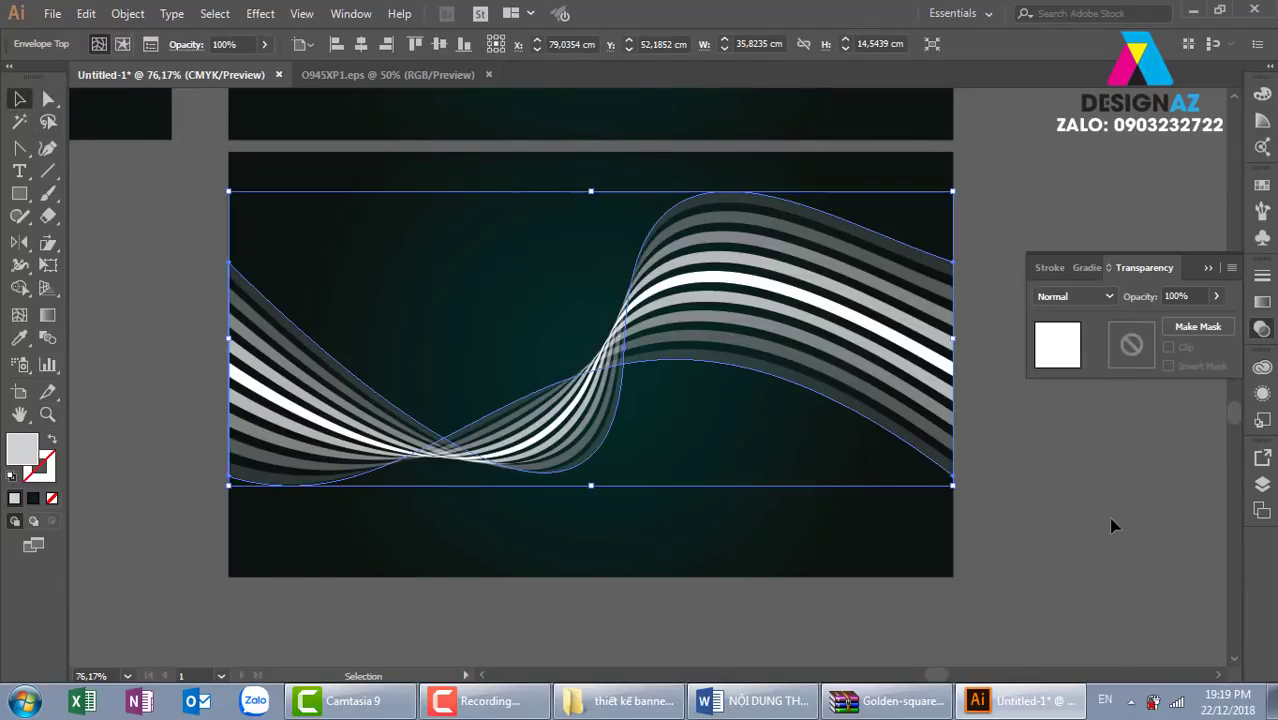
pyautogui.click(1113, 525)
# Step: Try moving and duplicating the dark background rectangle, undo both, then show the Swatches panel
pyautogui.click(386, 285)
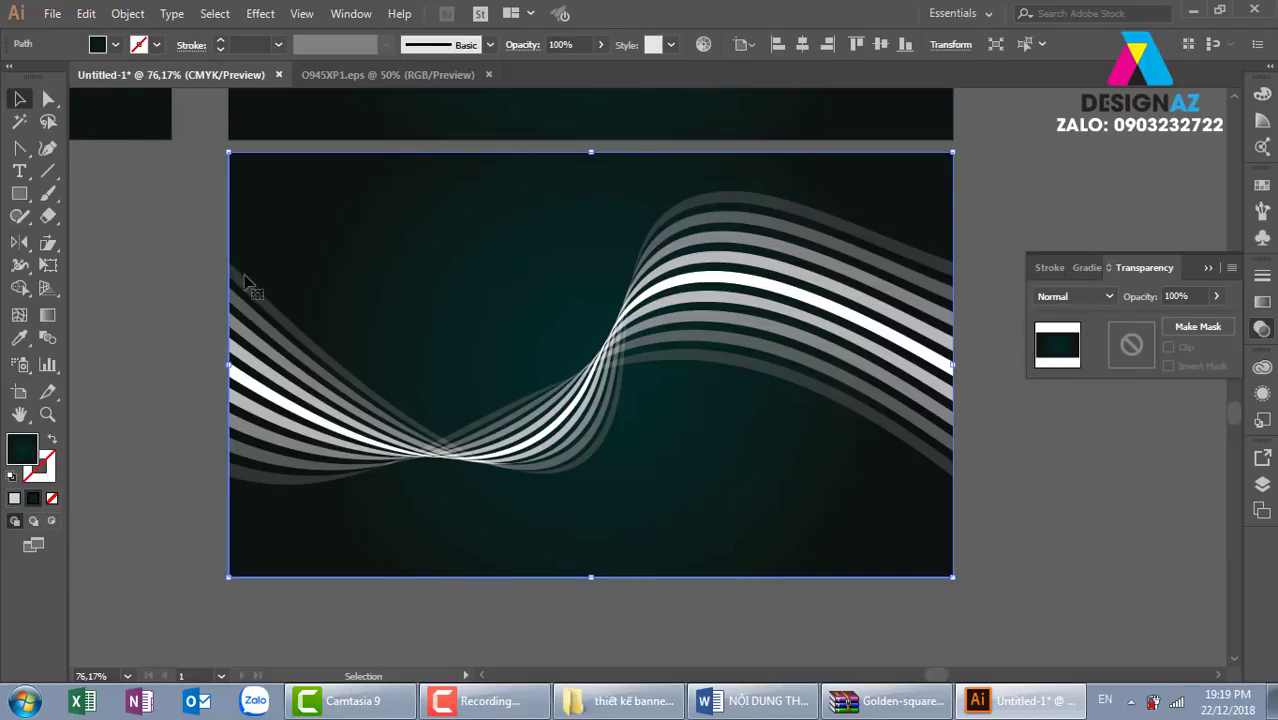
pyautogui.moveTo(465, 265); pyautogui.dragTo(476, 354)
pyautogui.hotkey('ctrl', 'z')
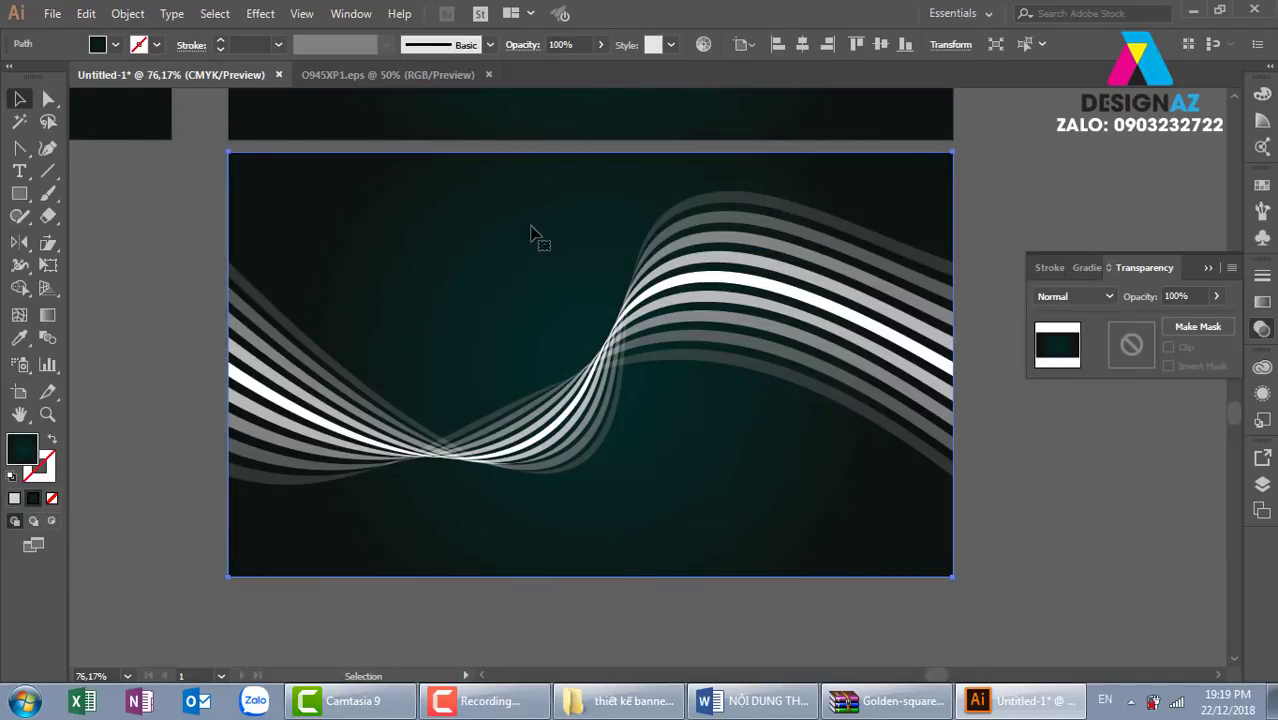
pyautogui.moveTo(490, 237); pyautogui.dragTo(562, 307)
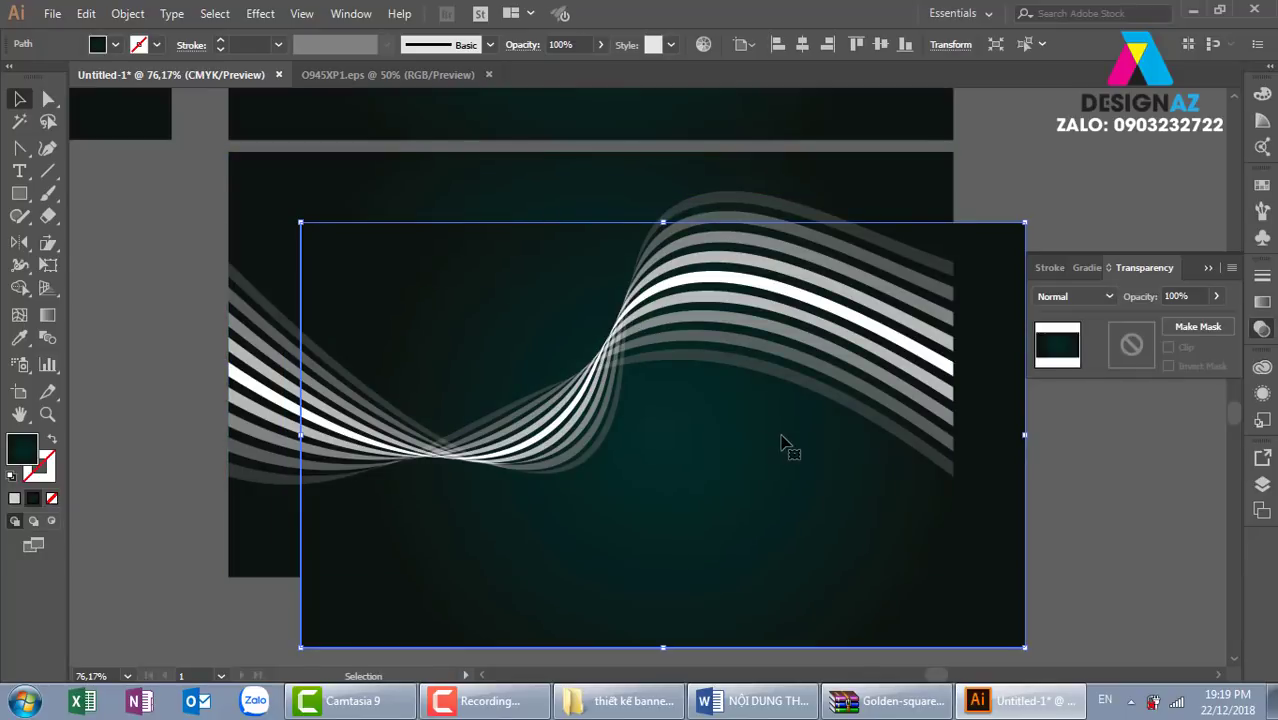
pyautogui.hotkey('ctrl', 'z')
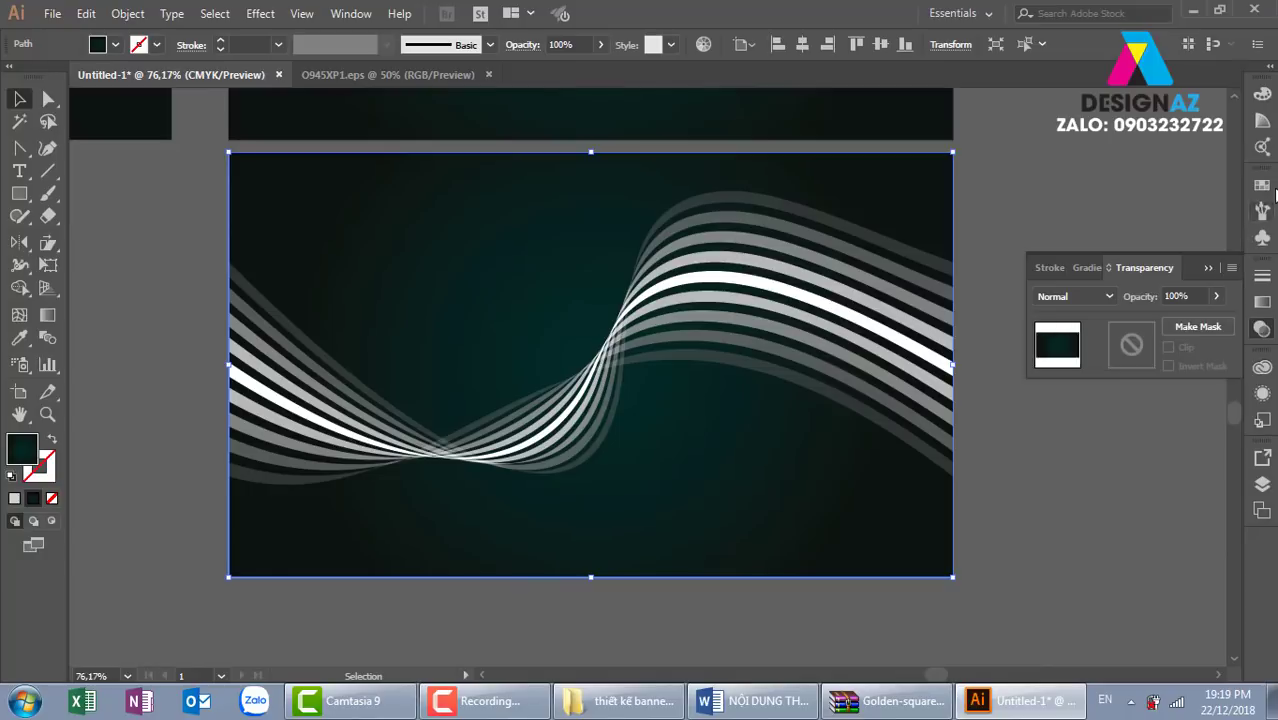
pyautogui.click(1262, 185)
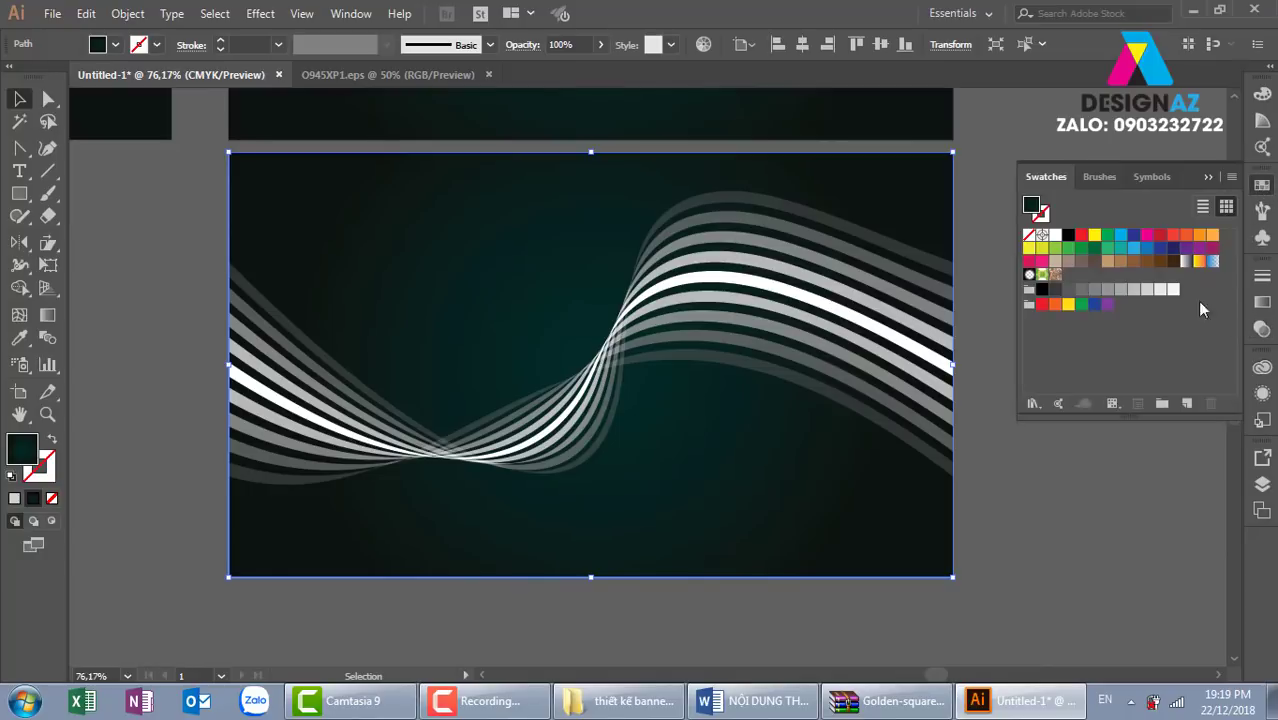
# Step: Fill the background rectangle with a rainbow gradient from the Color Combinations swatch library
pyautogui.click(1057, 404)
pyautogui.moveTo(1102, 373)
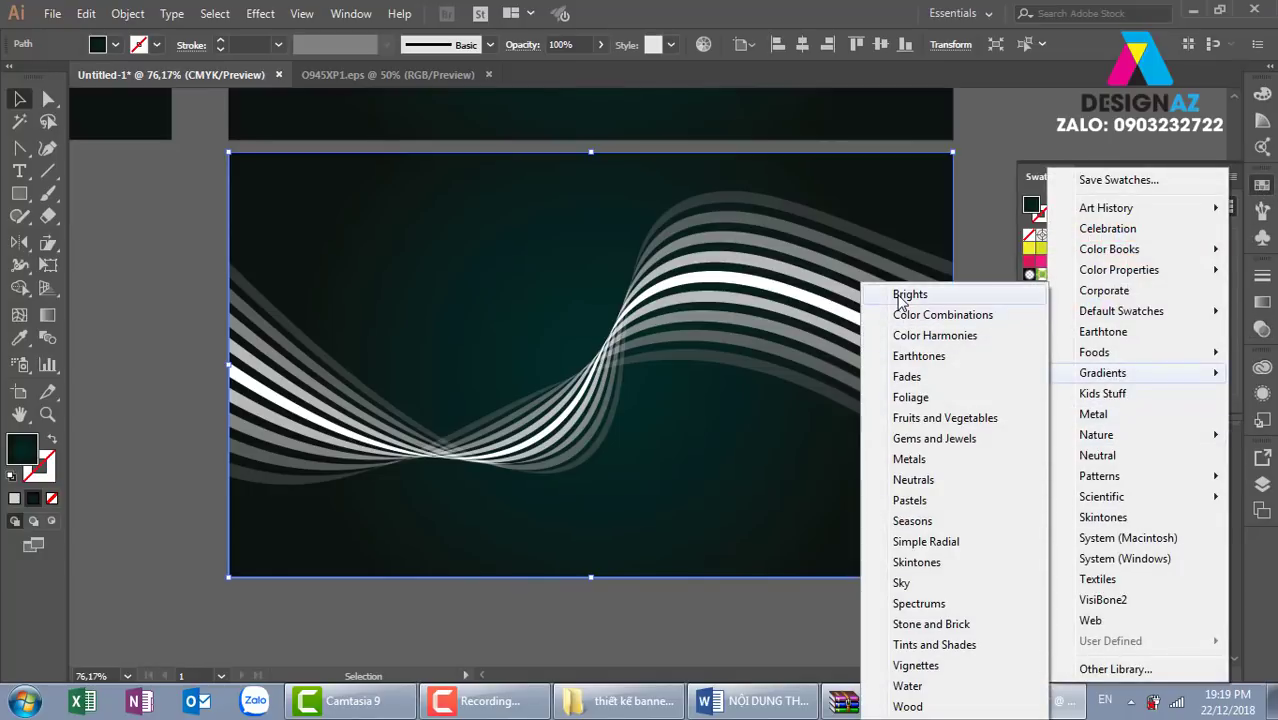
pyautogui.click(905, 295)
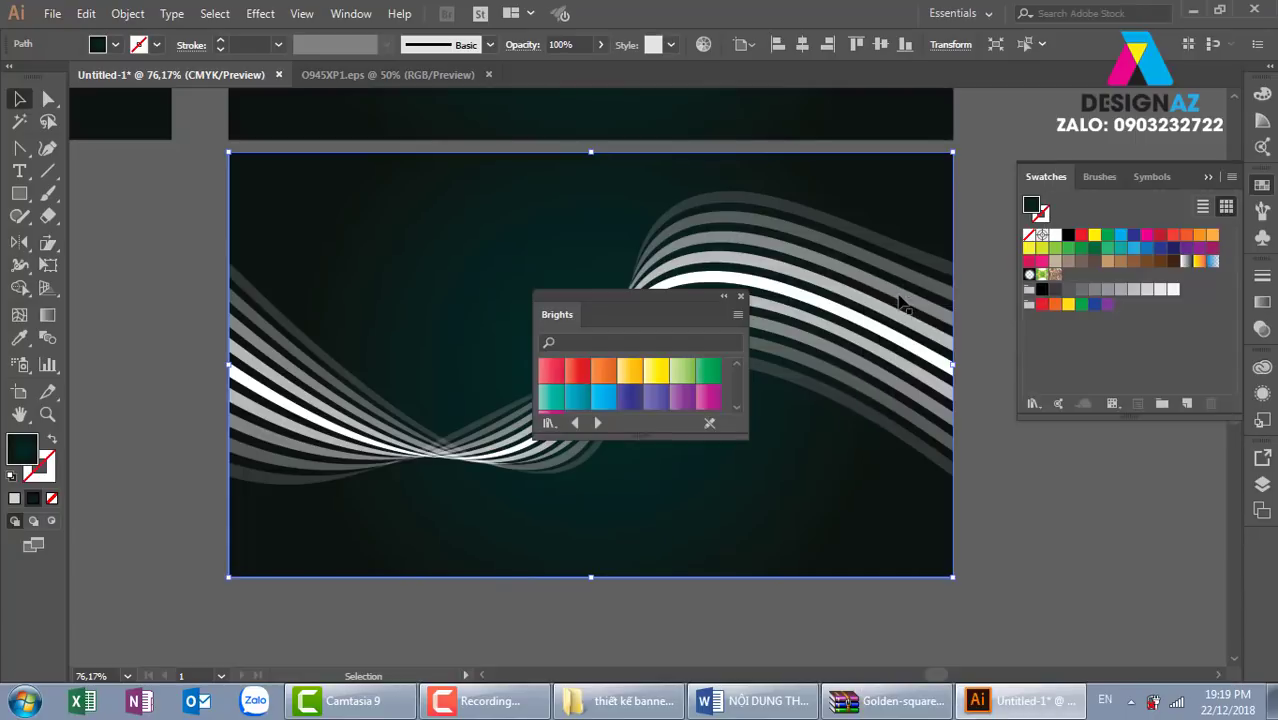
pyautogui.click(593, 421)
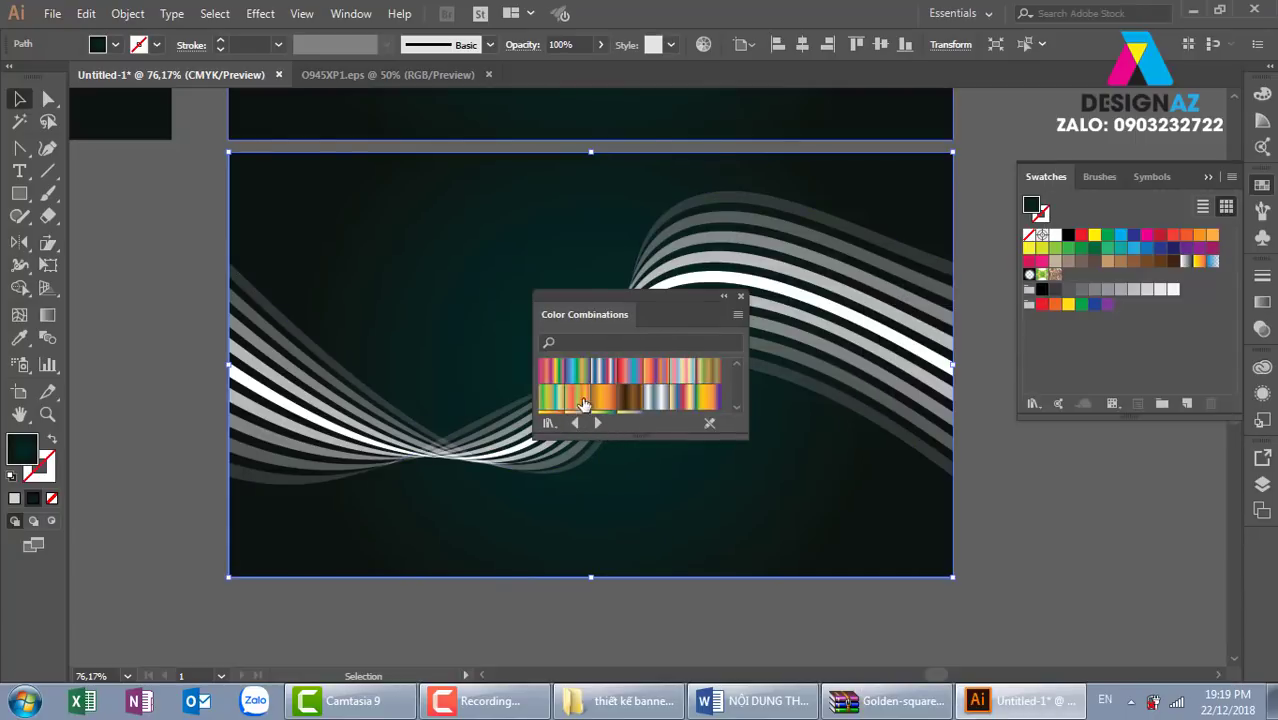
pyautogui.click(577, 371)
pyautogui.click(741, 297)
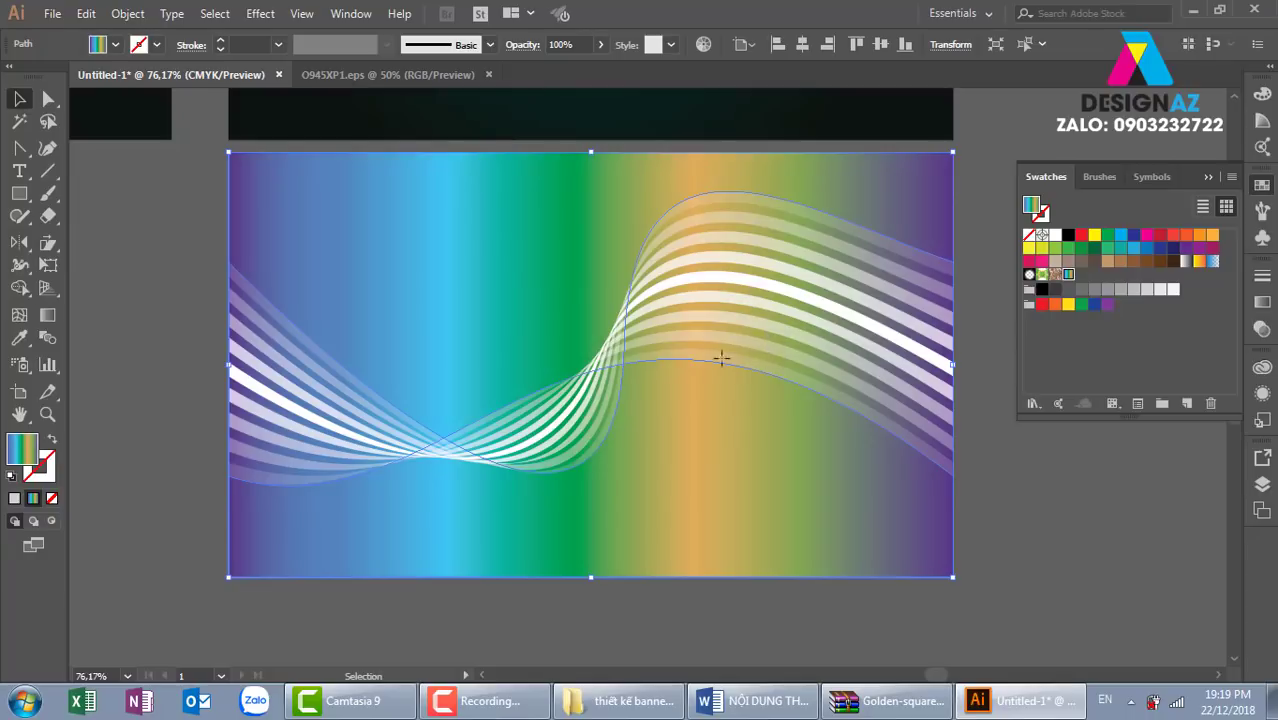
# Step: Angle the rainbow gradient diagonally across the rectangle, then select the wave artwork
pyautogui.press('g')
pyautogui.moveTo(300, 202); pyautogui.dragTo(899, 548)
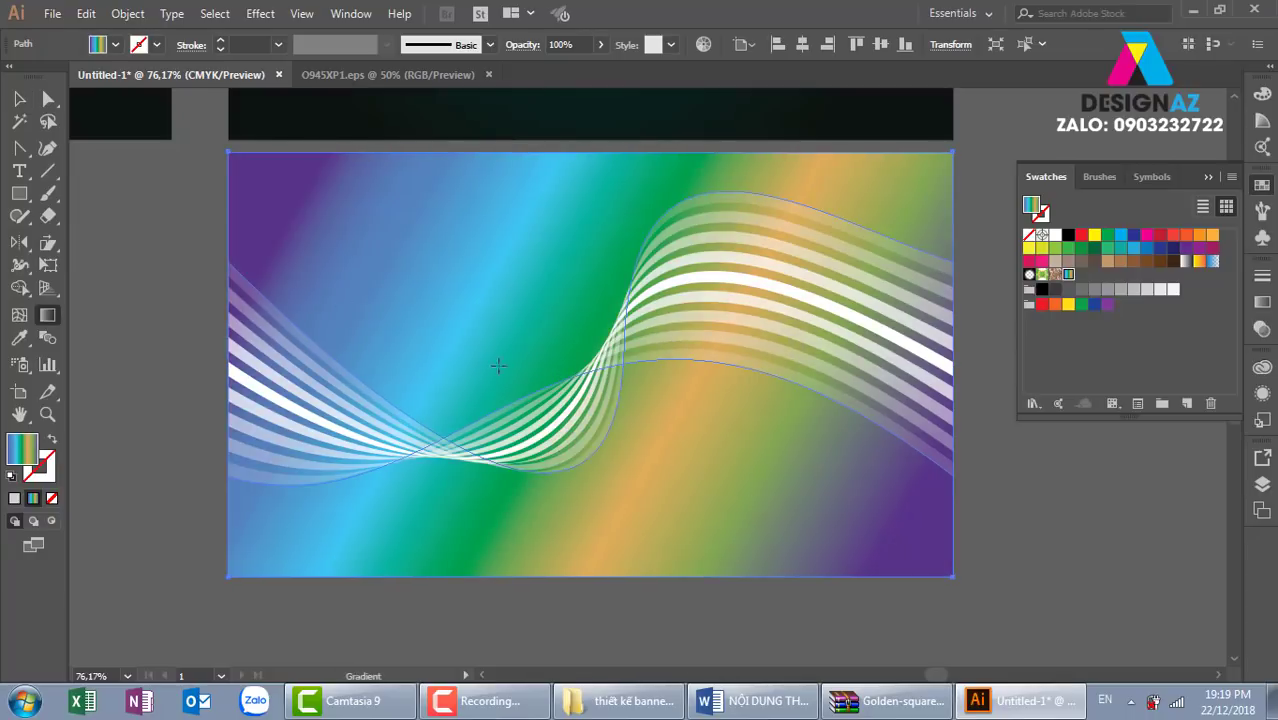
pyautogui.click(28, 110)
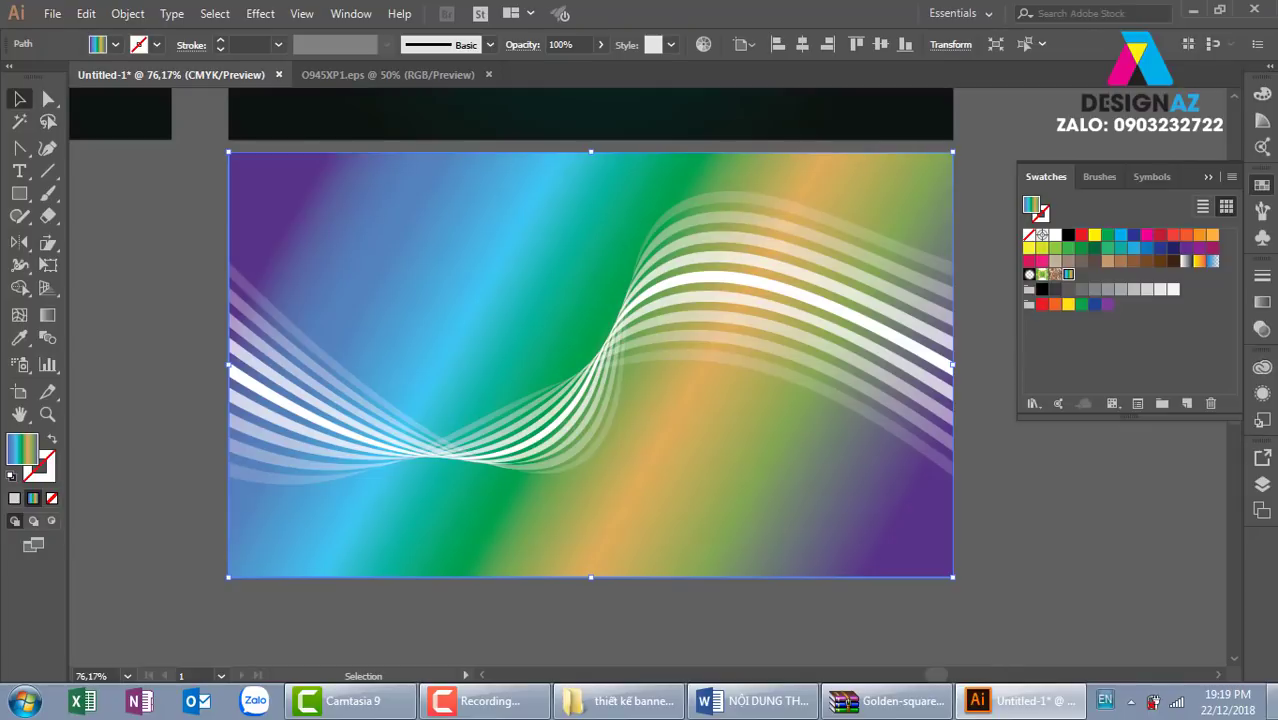
pyautogui.click(1010, 523)
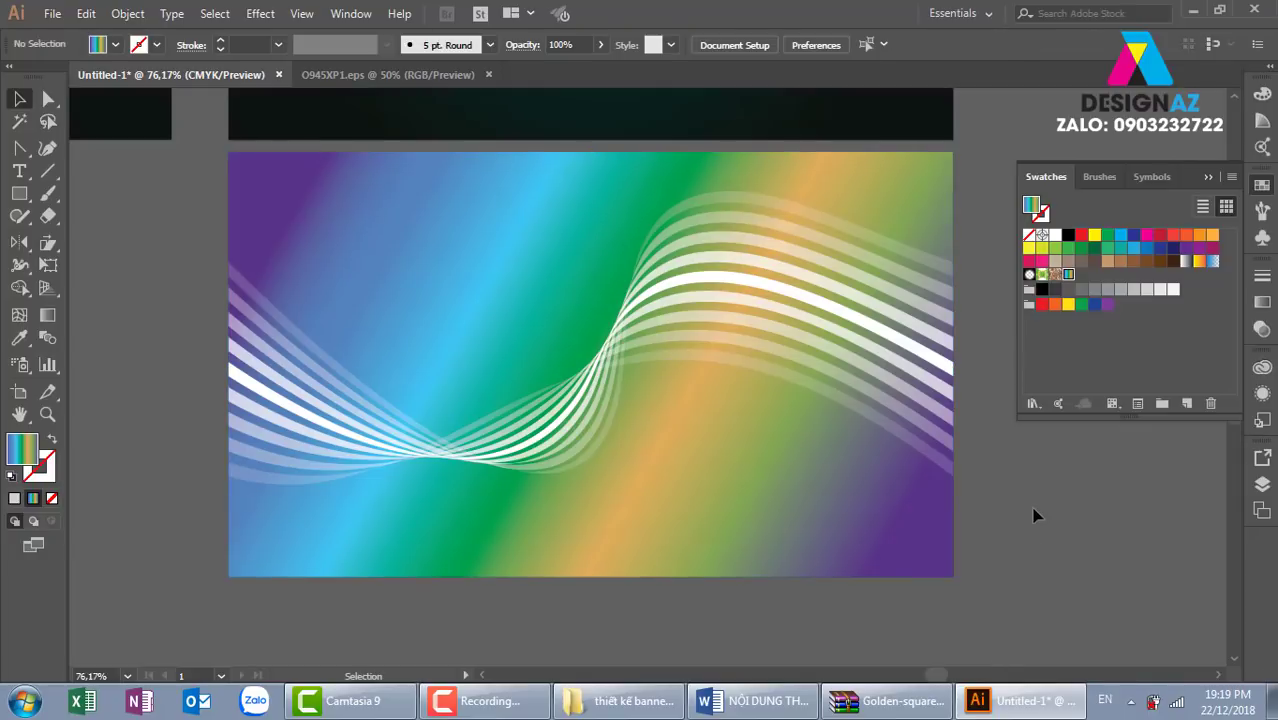
pyautogui.click(910, 350)
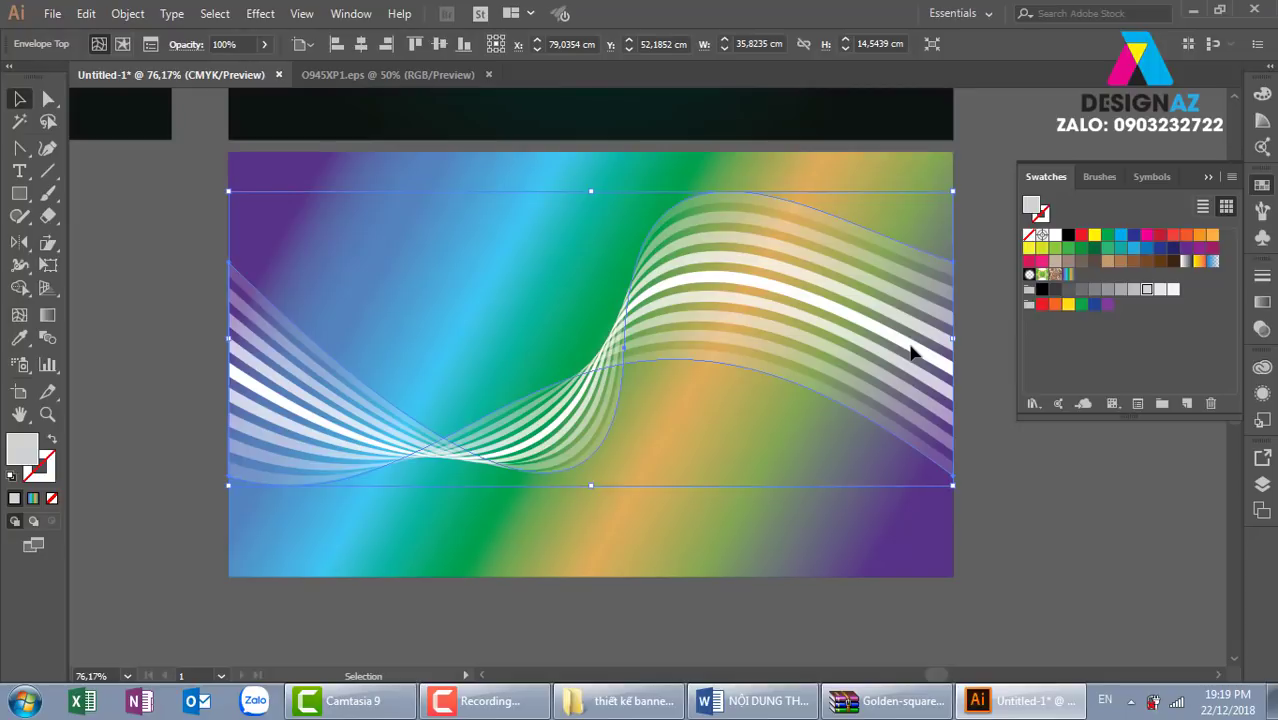
# Step: Cut the wave artwork to the clipboard and select the gradient rectangle
pyautogui.click(88, 14)
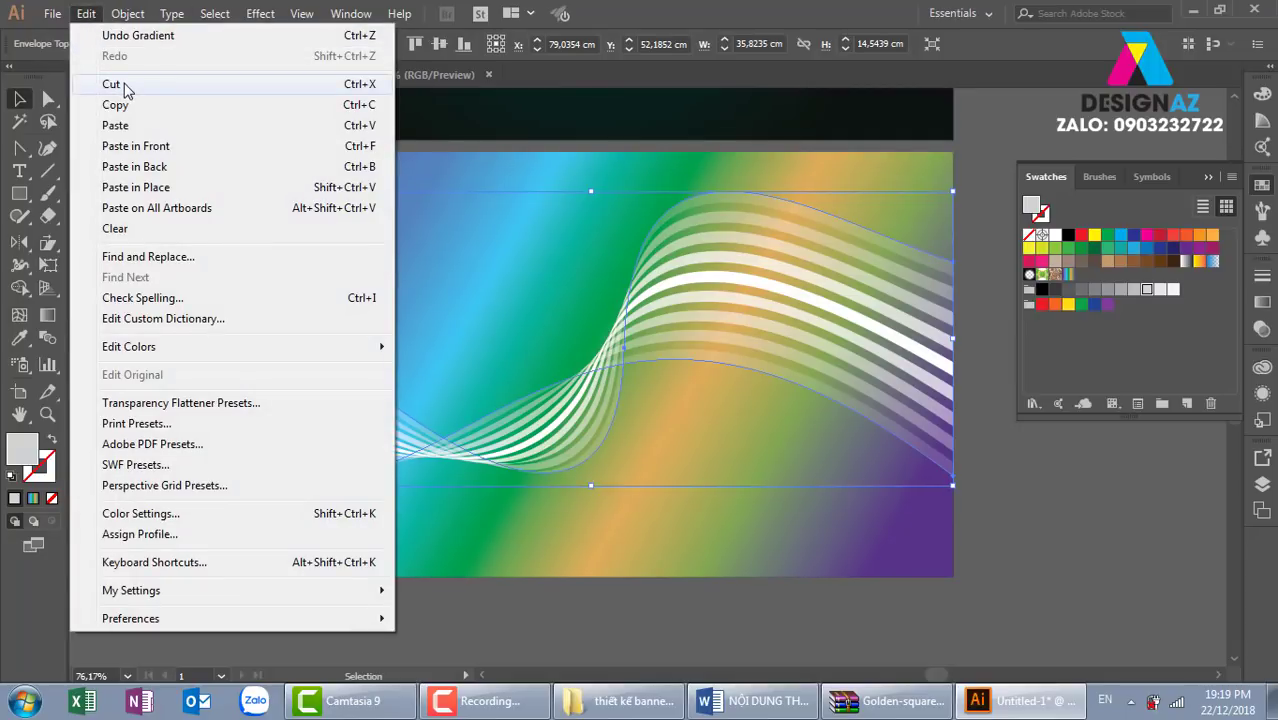
pyautogui.click(125, 86)
pyautogui.click(697, 358)
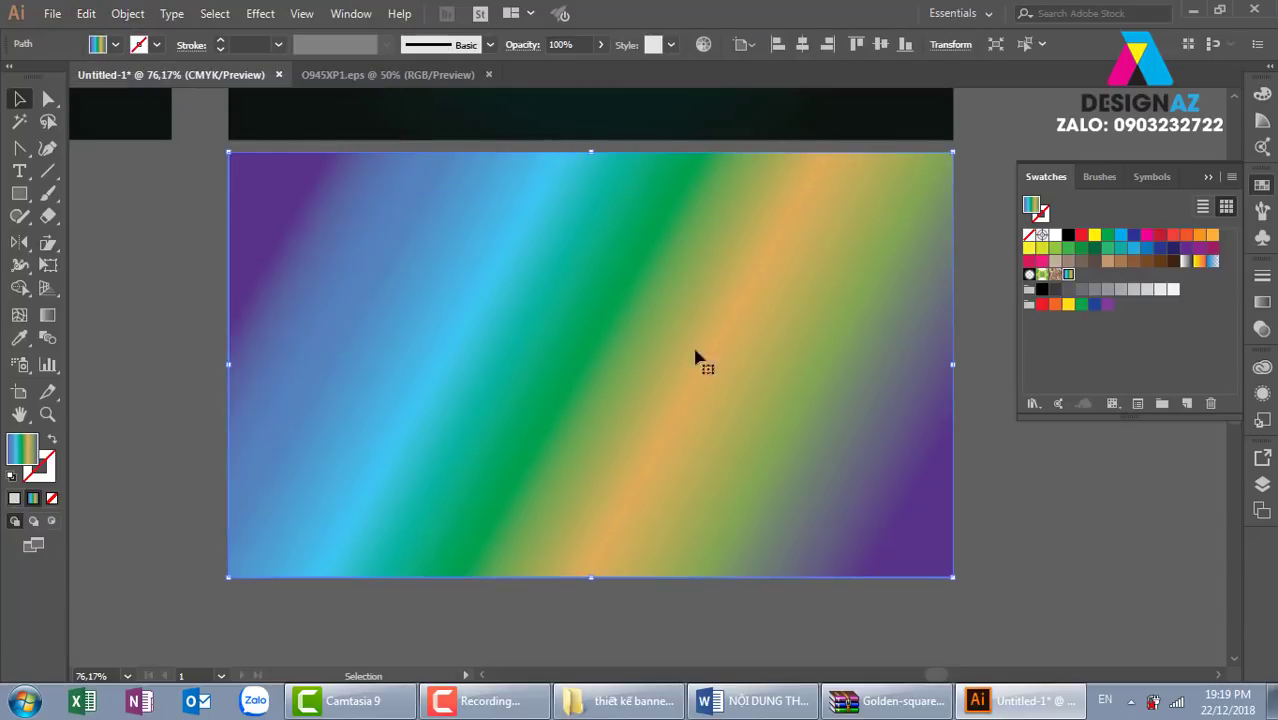
pyautogui.moveTo(697, 358); pyautogui.dragTo(607, 470)
pyautogui.hotkey('ctrl', 'z')
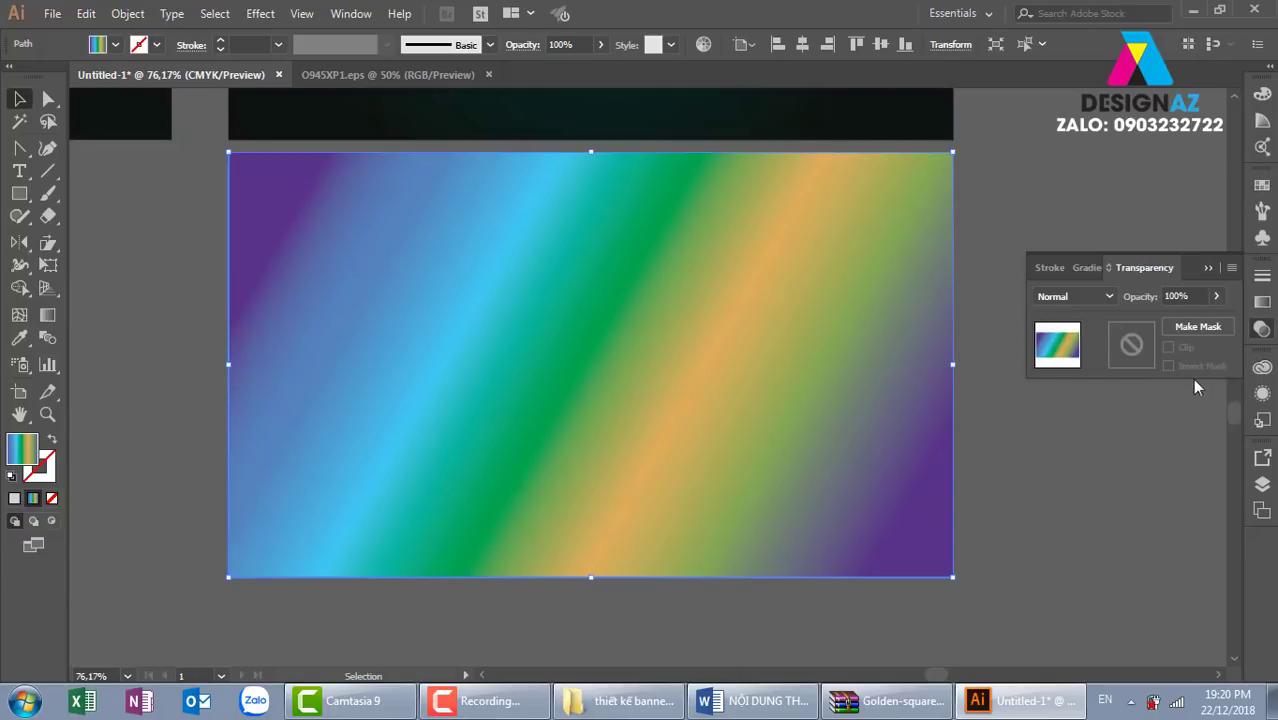
# Step: Make an opacity mask on the gradient rectangle and paste the wave into it
pyautogui.click(1262, 328)
pyautogui.click(1140, 350)
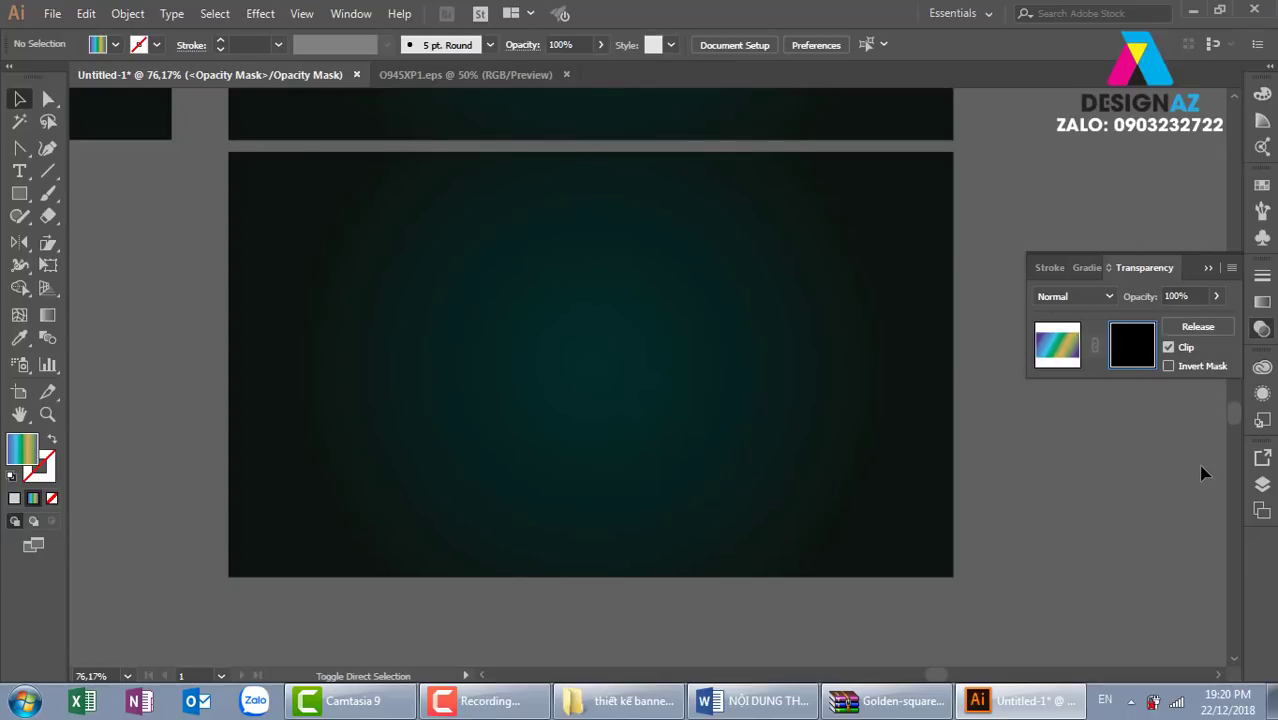
pyautogui.hotkey('ctrl', 'f')
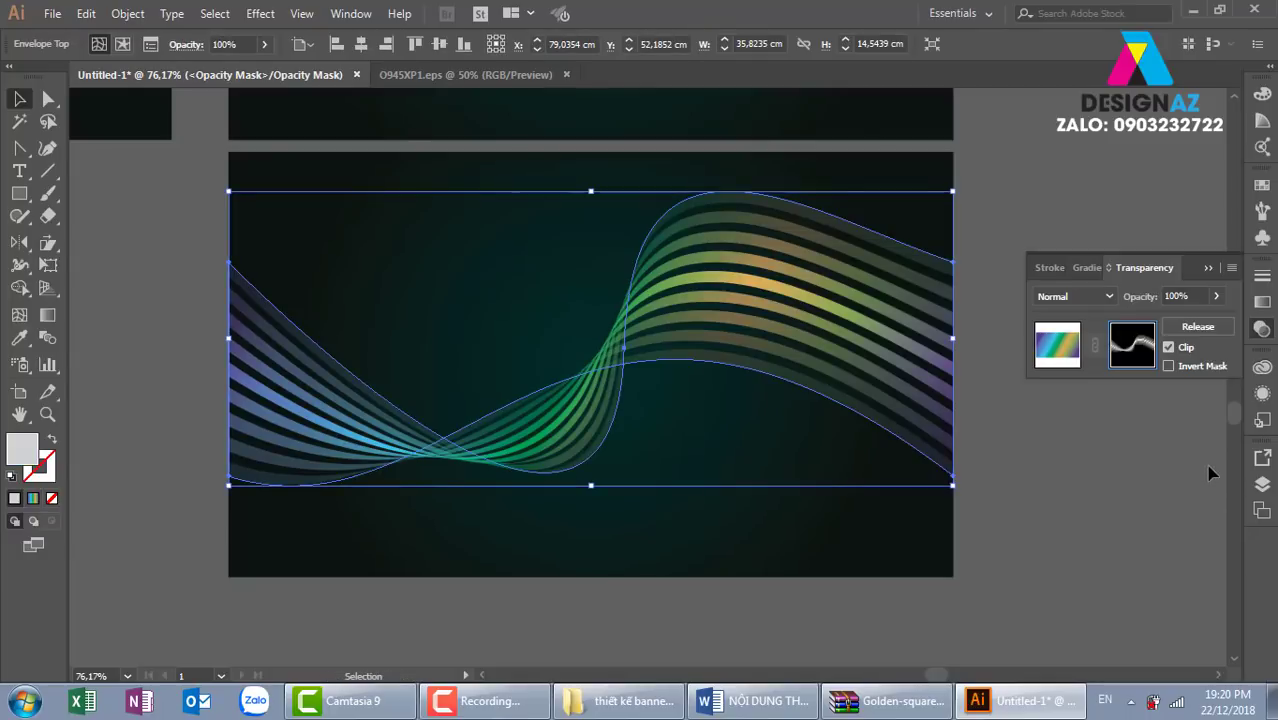
pyautogui.click(1062, 352)
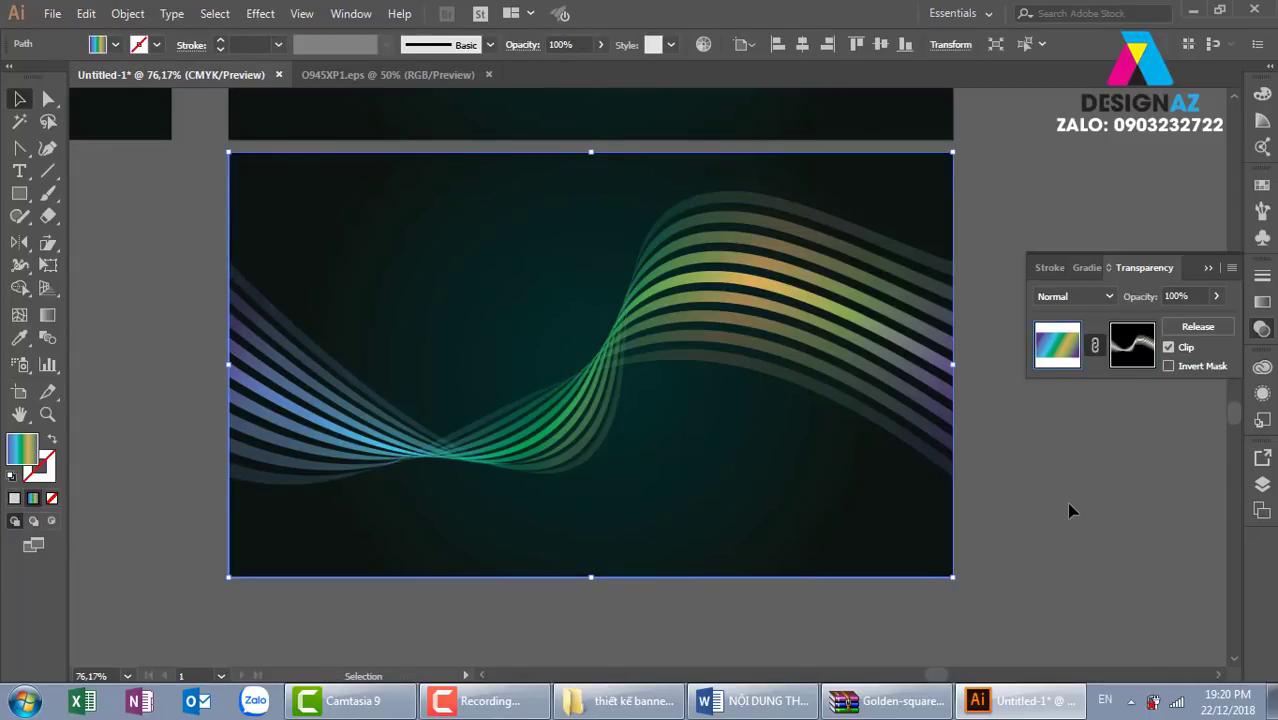
pyautogui.click(1069, 512)
pyautogui.hotkey('ctrl', '-')
# Step: Zoom out to the bride banner and Alt-drag a copy of its dark teal background rightward
pyautogui.hotkey('ctrl', '-')
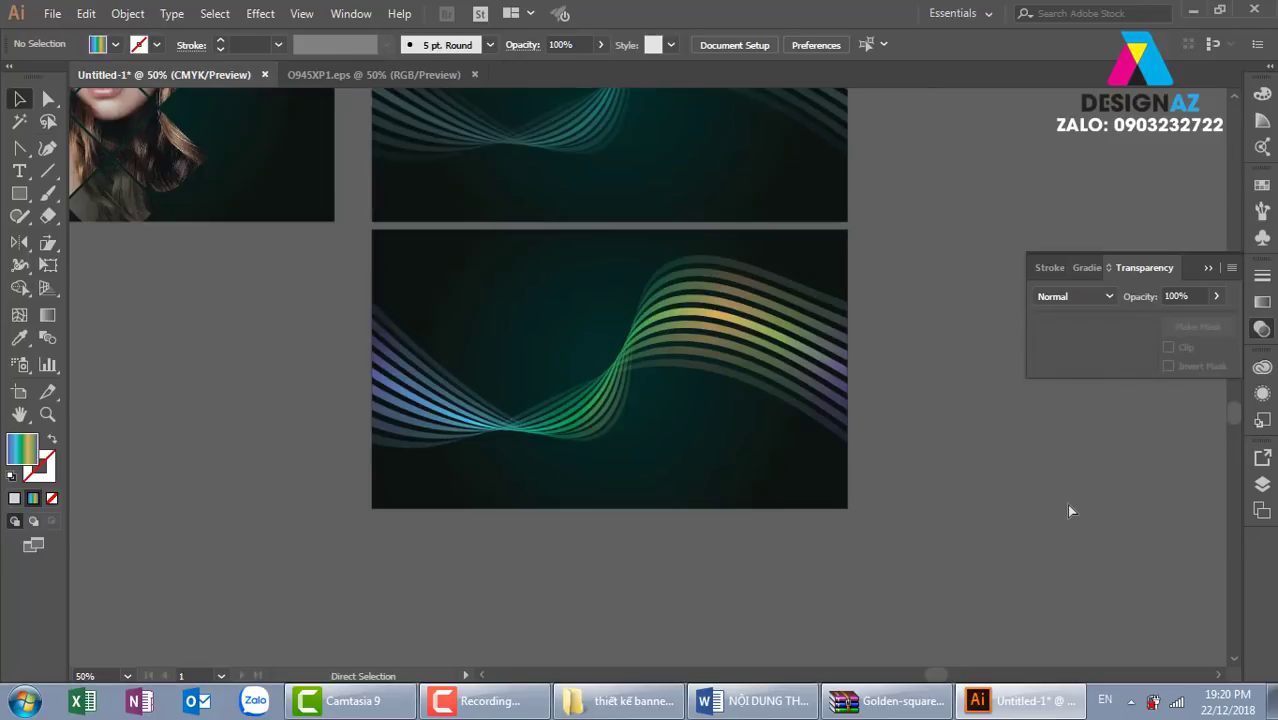
pyautogui.hotkey('ctrl', '-')
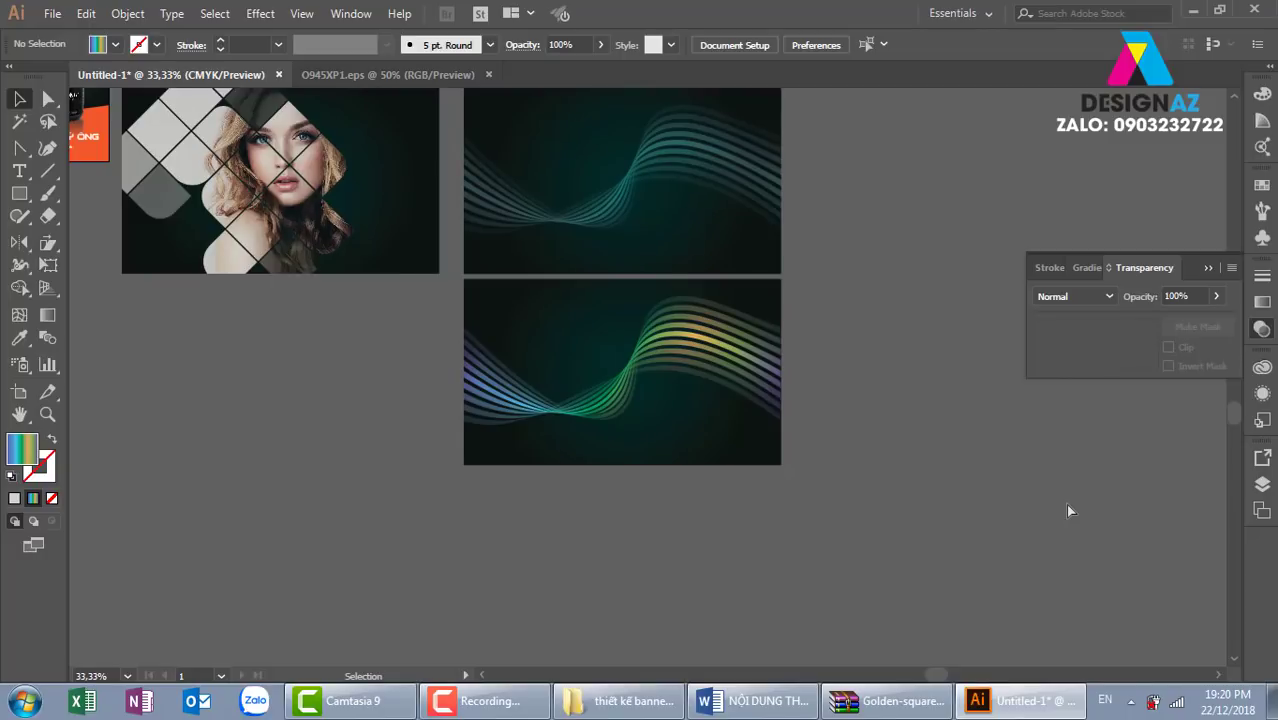
pyautogui.moveTo(848, 392); pyautogui.dragTo(776, 475)
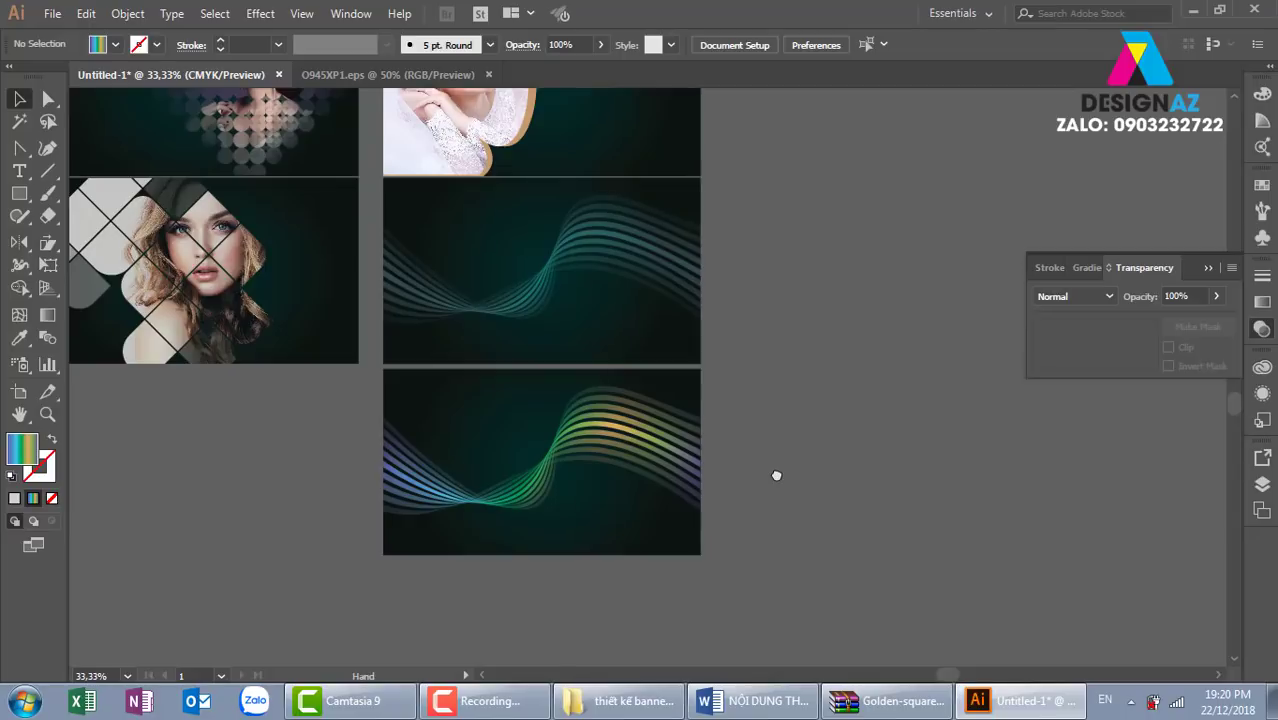
pyautogui.moveTo(806, 191); pyautogui.dragTo(604, 428)
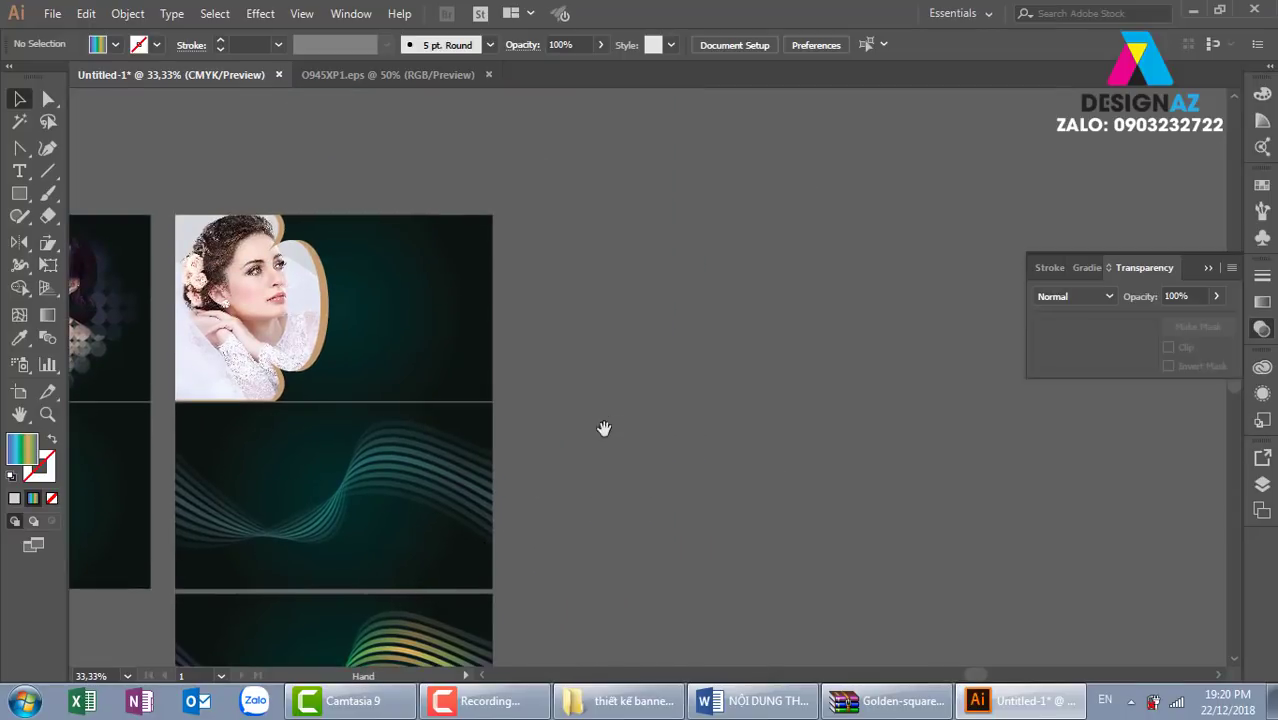
pyautogui.moveTo(414, 320); pyautogui.dragTo(776, 308)
pyautogui.click(727, 163)
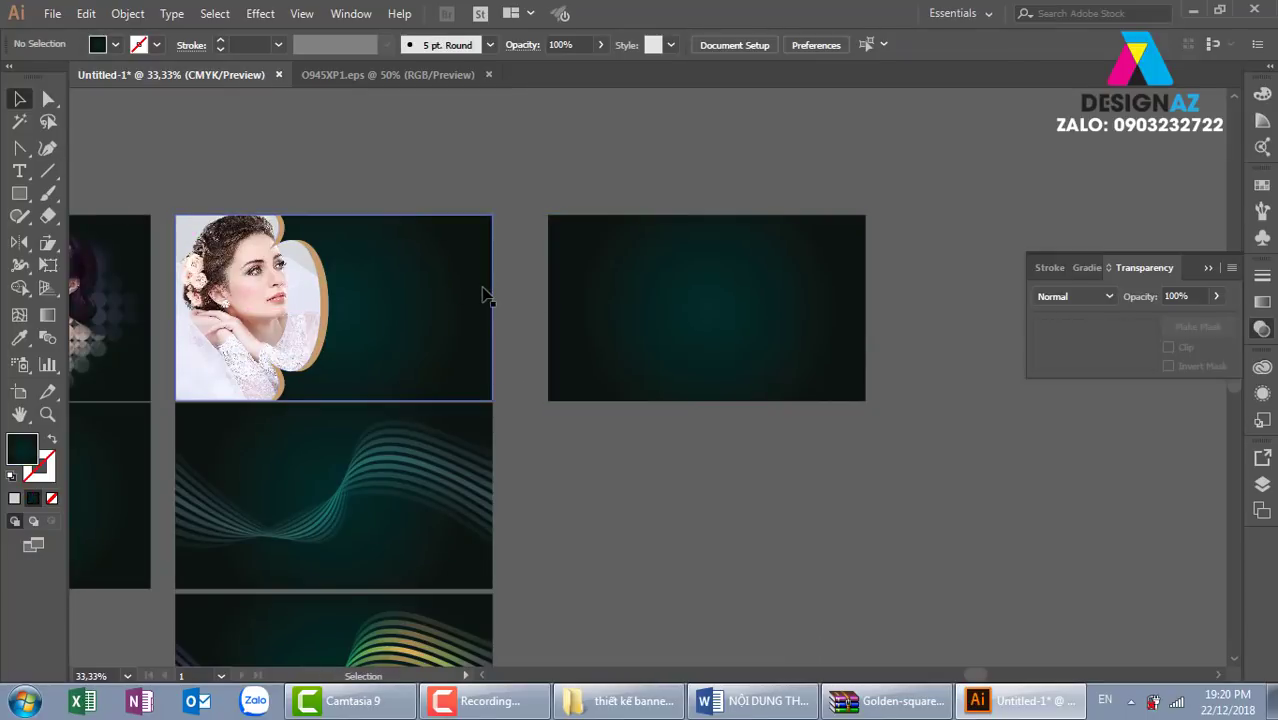
# Step: Undo the banner copy and load the capp photo from the ảnh chân dung folder, linked
pyautogui.hotkey('ctrl', 'z')
pyautogui.click(50, 13)
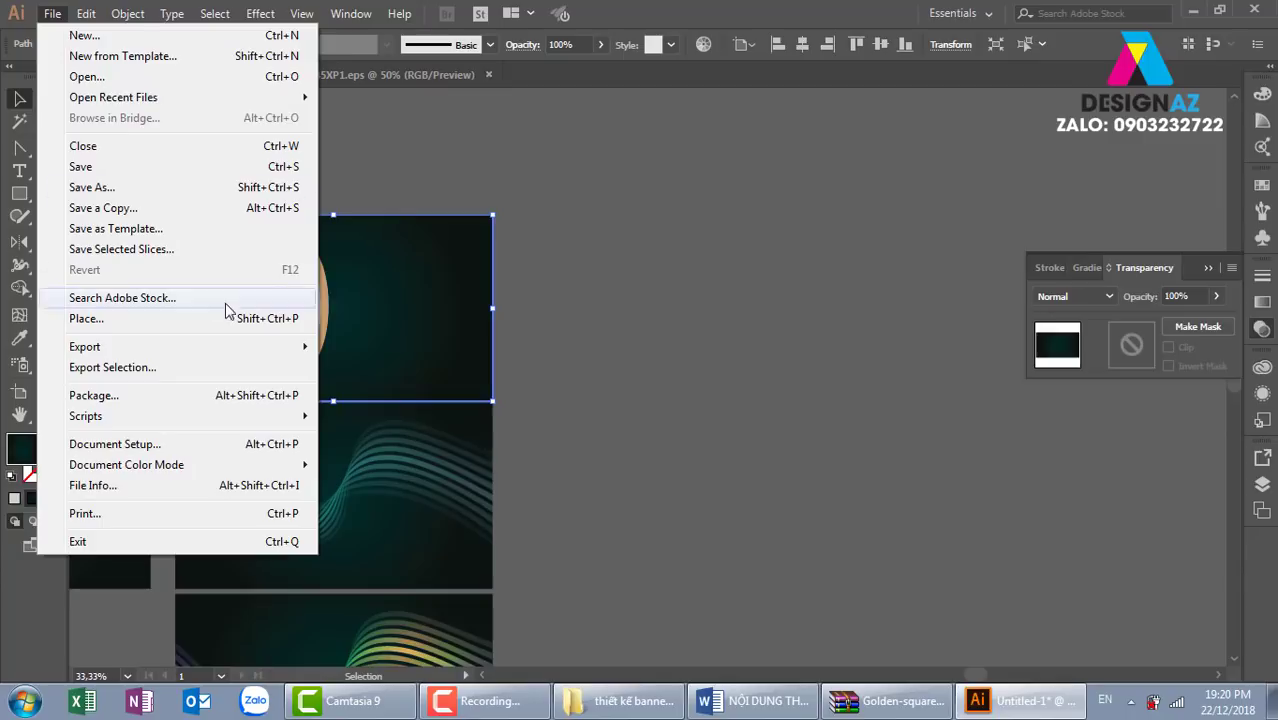
pyautogui.click(207, 325)
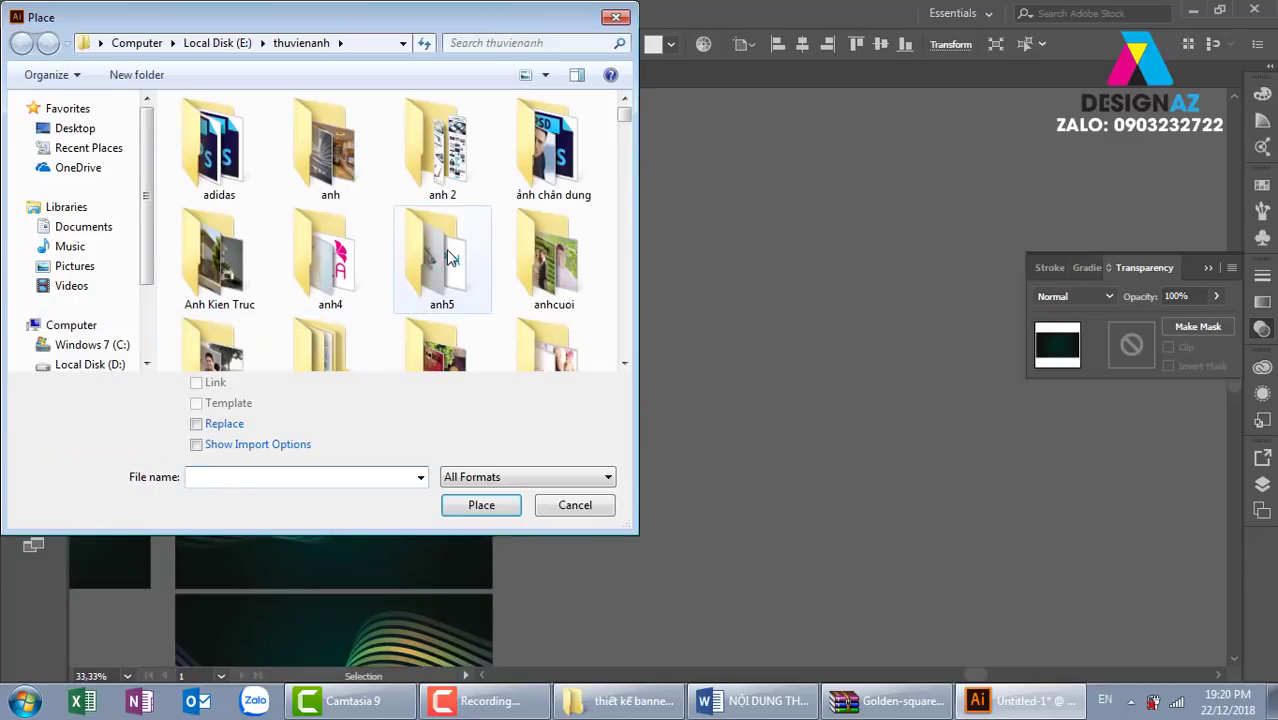
pyautogui.doubleClick(556, 160)
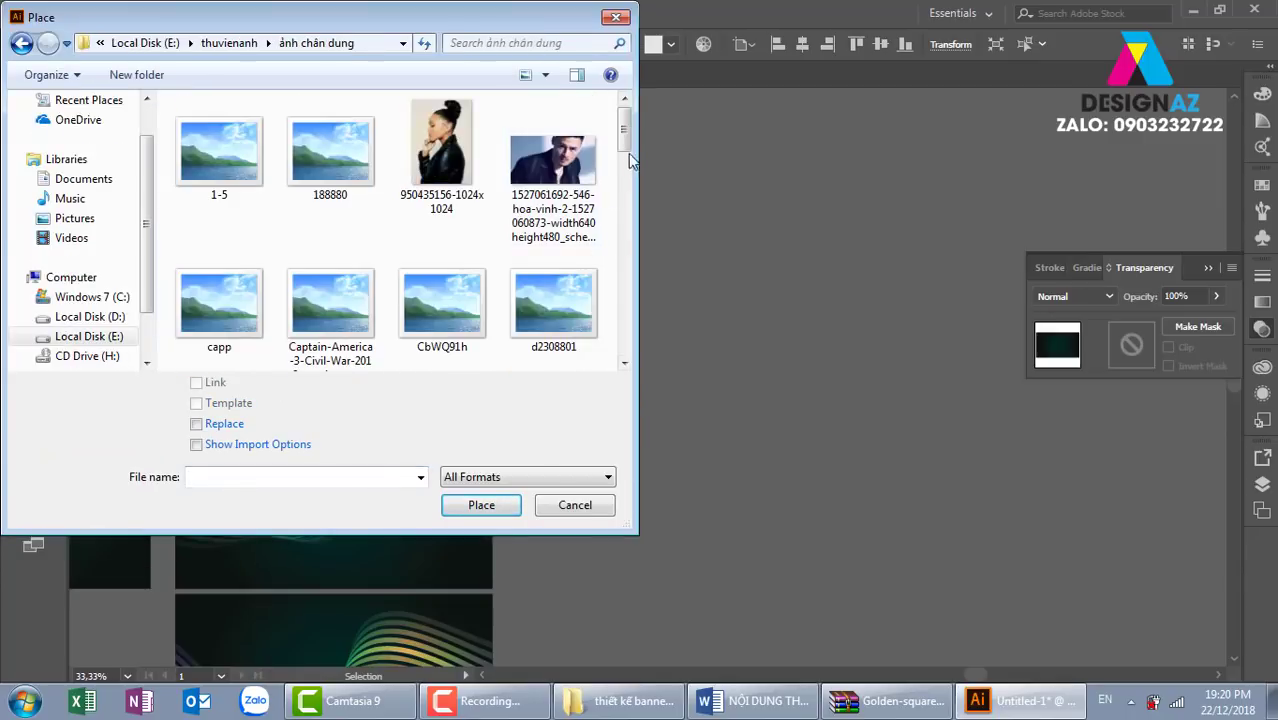
pyautogui.moveTo(624, 135); pyautogui.dragTo(623, 163)
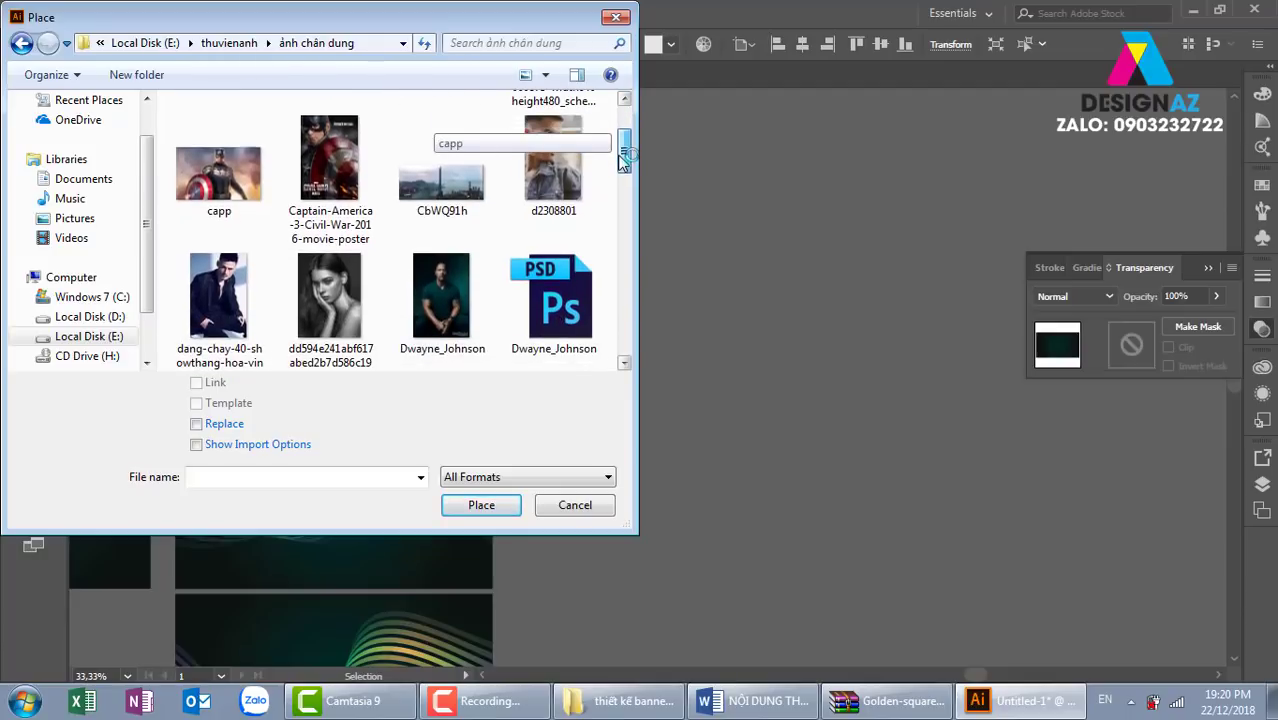
pyautogui.click(245, 180)
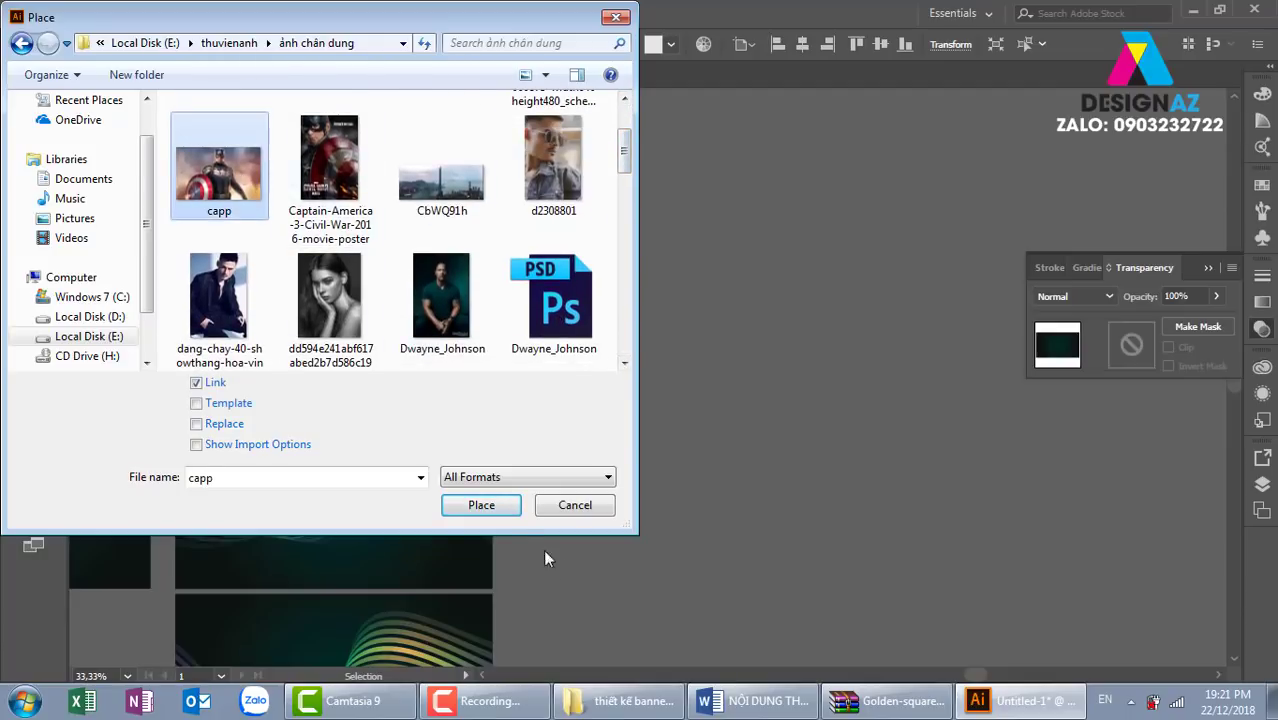
pyautogui.click(481, 505)
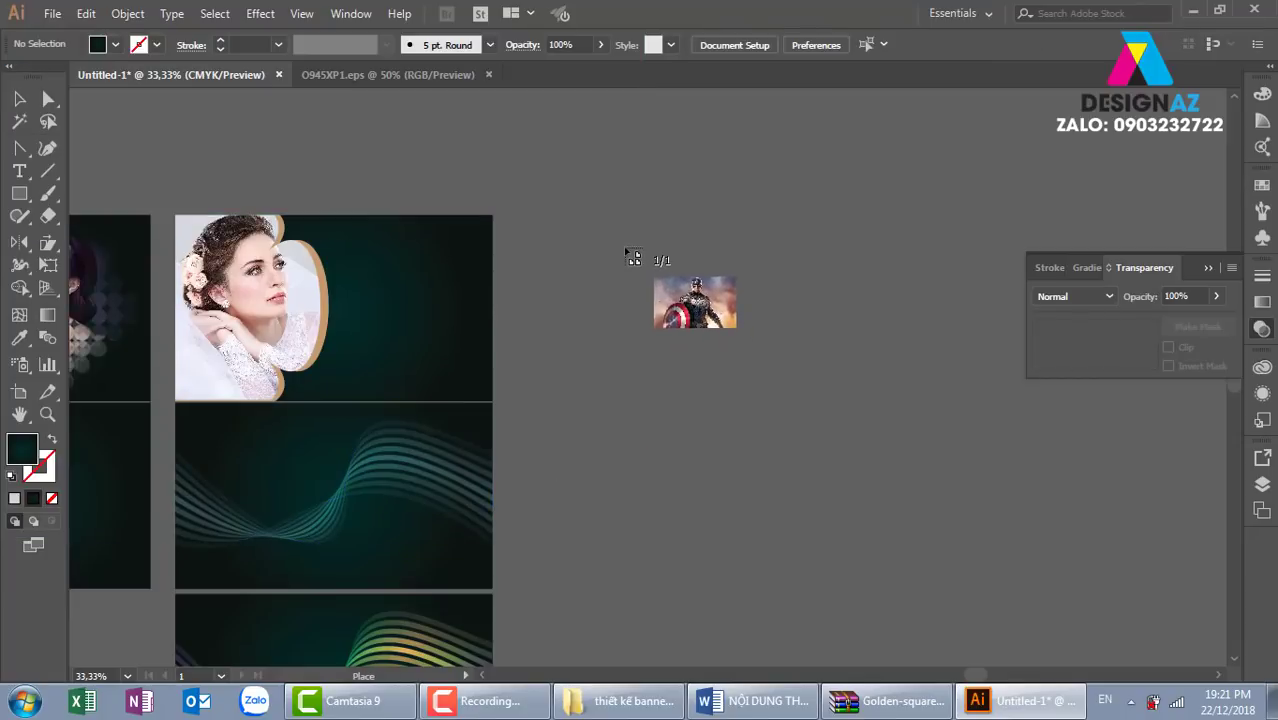
# Step: Drop the capp image on the pasteboard, scale it down small, and zoom in on it
pyautogui.click(534, 207)
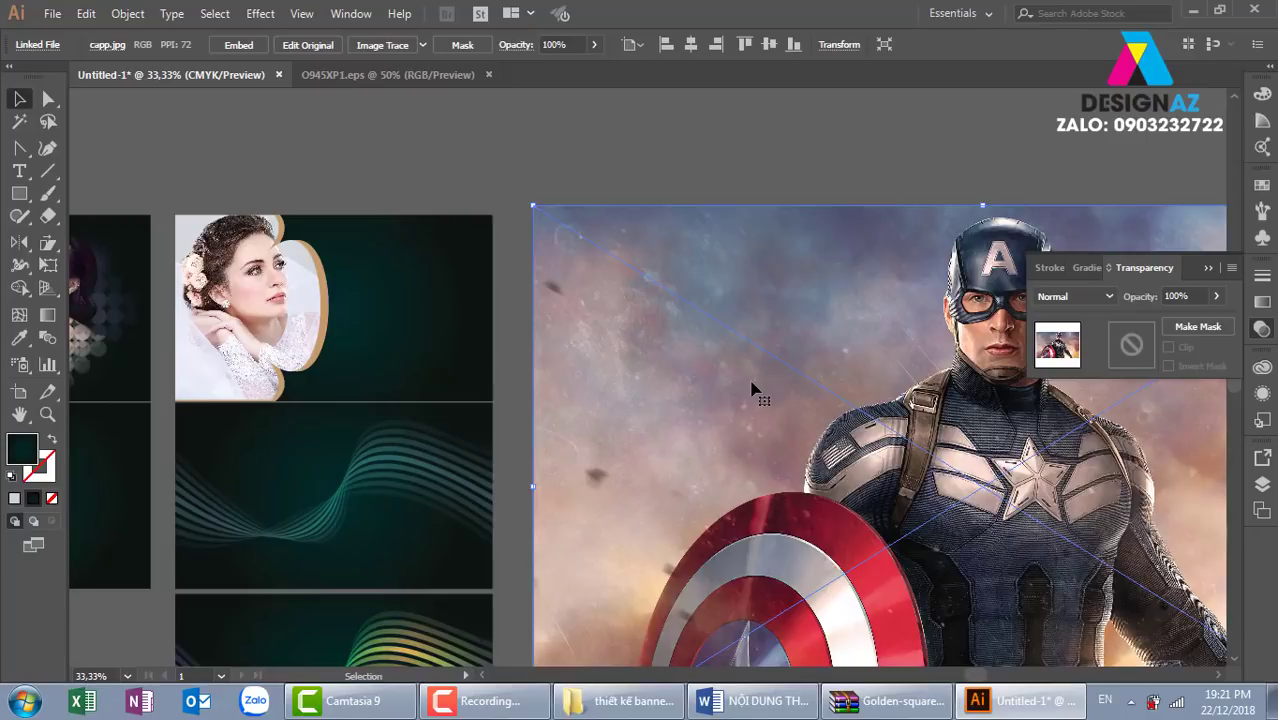
pyautogui.hotkey('ctrl', '-')
pyautogui.hotkey('ctrl', '-')
pyautogui.hotkey('ctrl', '-')
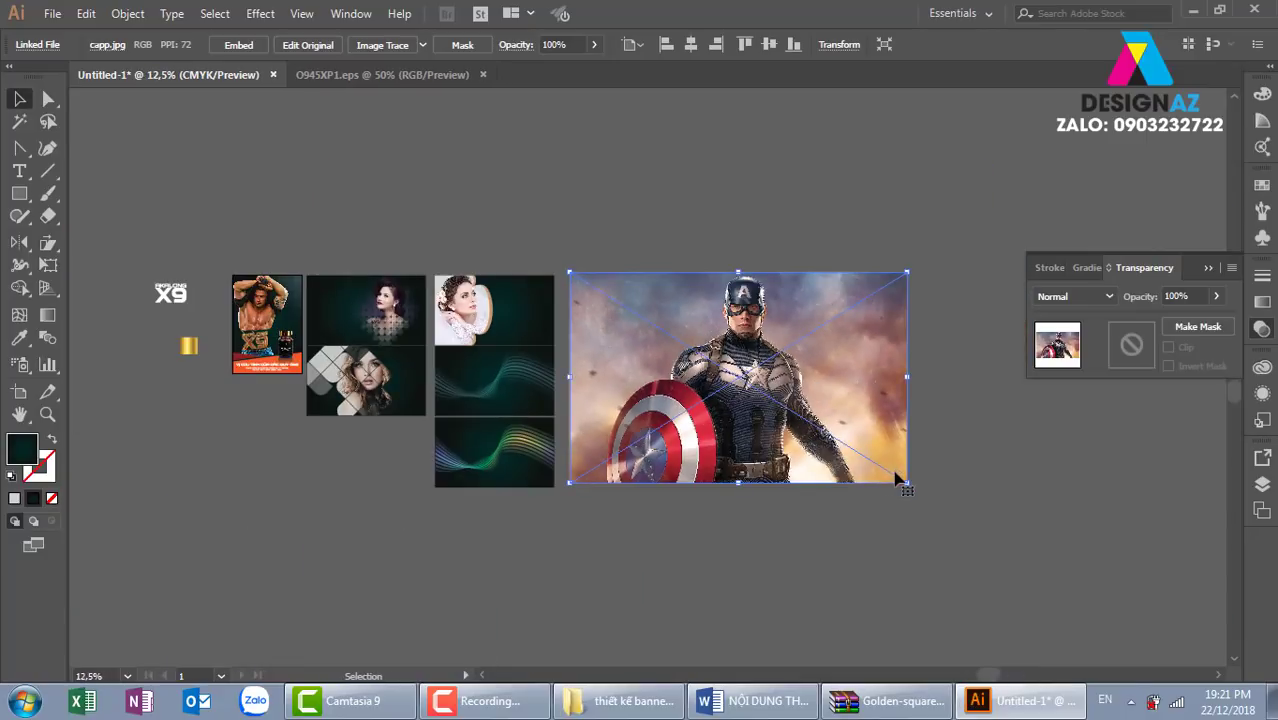
pyautogui.moveTo(906, 484); pyautogui.dragTo(600, 290)
pyautogui.click(645, 249)
pyautogui.press('z')
pyautogui.moveTo(540, 258); pyautogui.dragTo(677, 343)
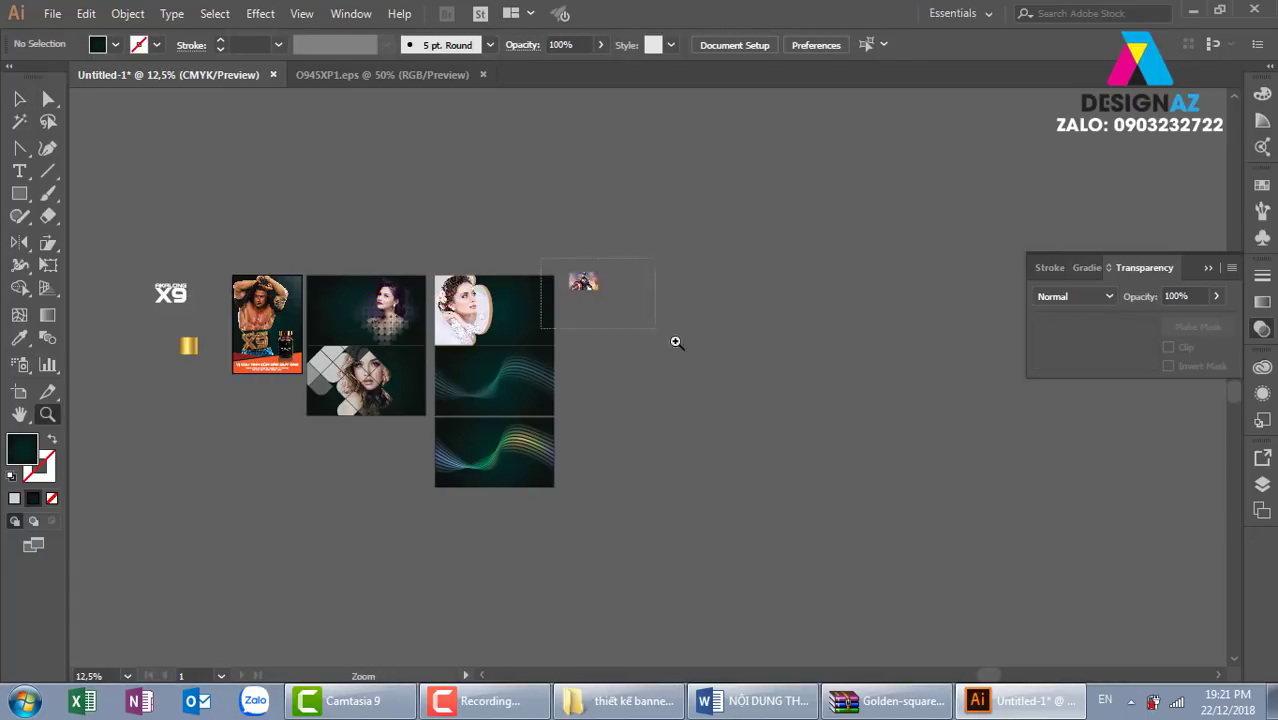
pyautogui.moveTo(319, 134); pyautogui.dragTo(759, 402)
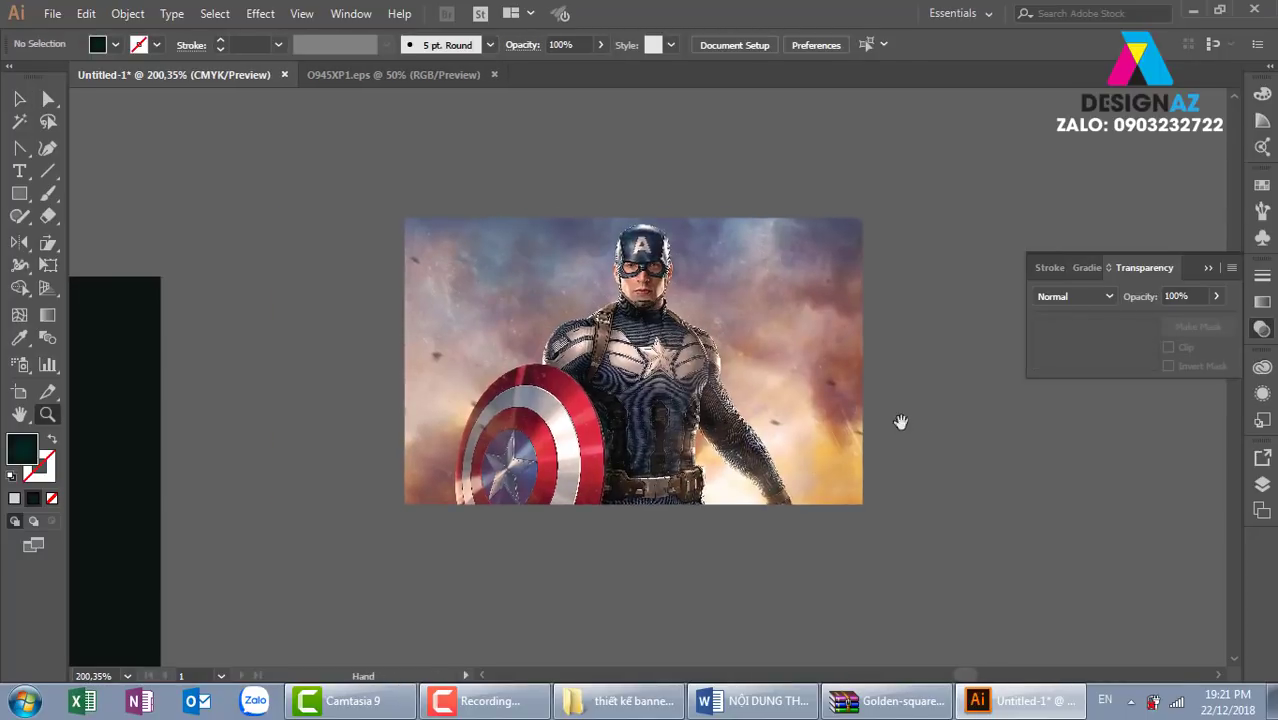
# Step: Select the placed Captain America image and bring up the Object menu
pyautogui.press('v')
pyautogui.click(740, 402)
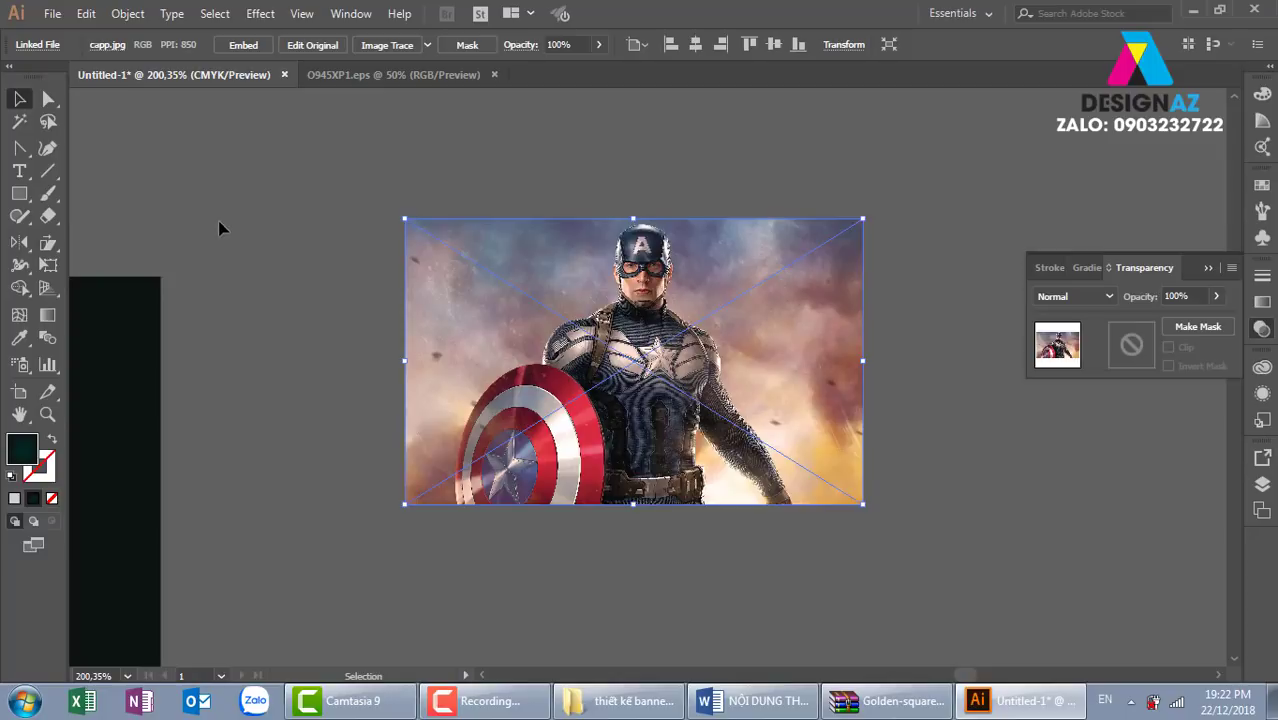
pyautogui.click(127, 13)
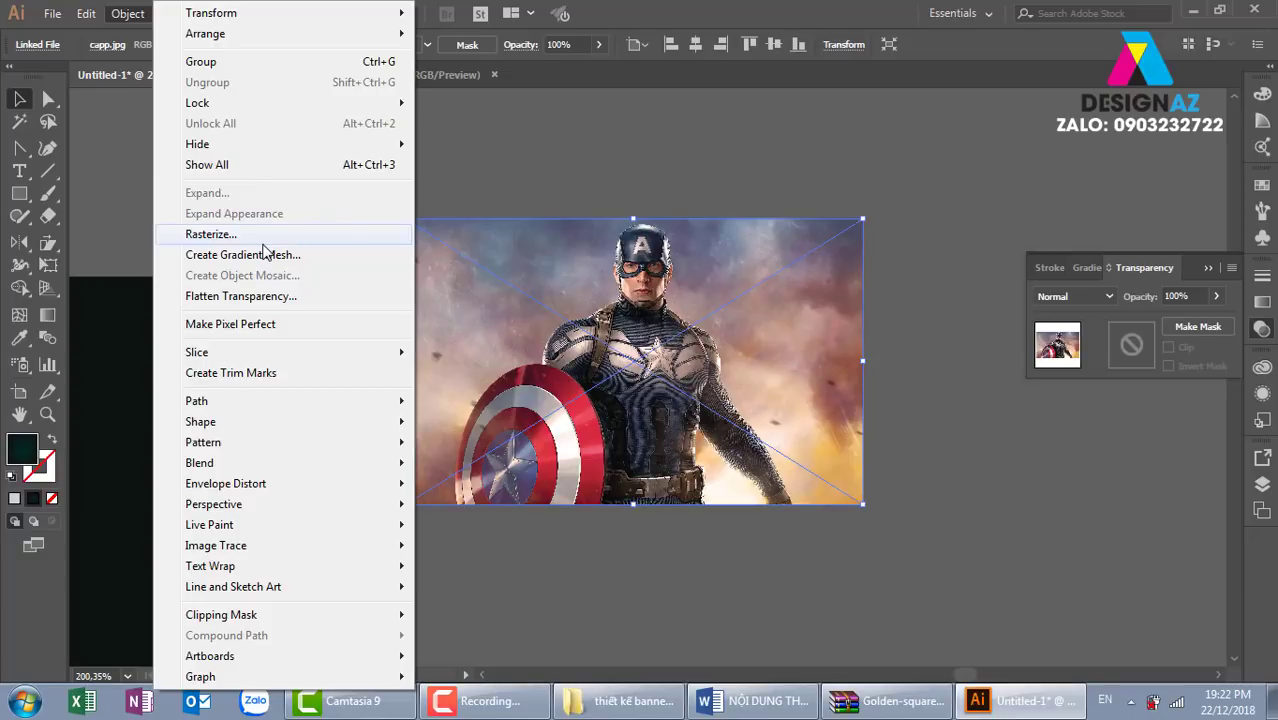
# Step: Scale the Captain America image down and set it on the bride banner's teal background
pyautogui.click(602, 155)
pyautogui.hotkey('ctrl', '1')
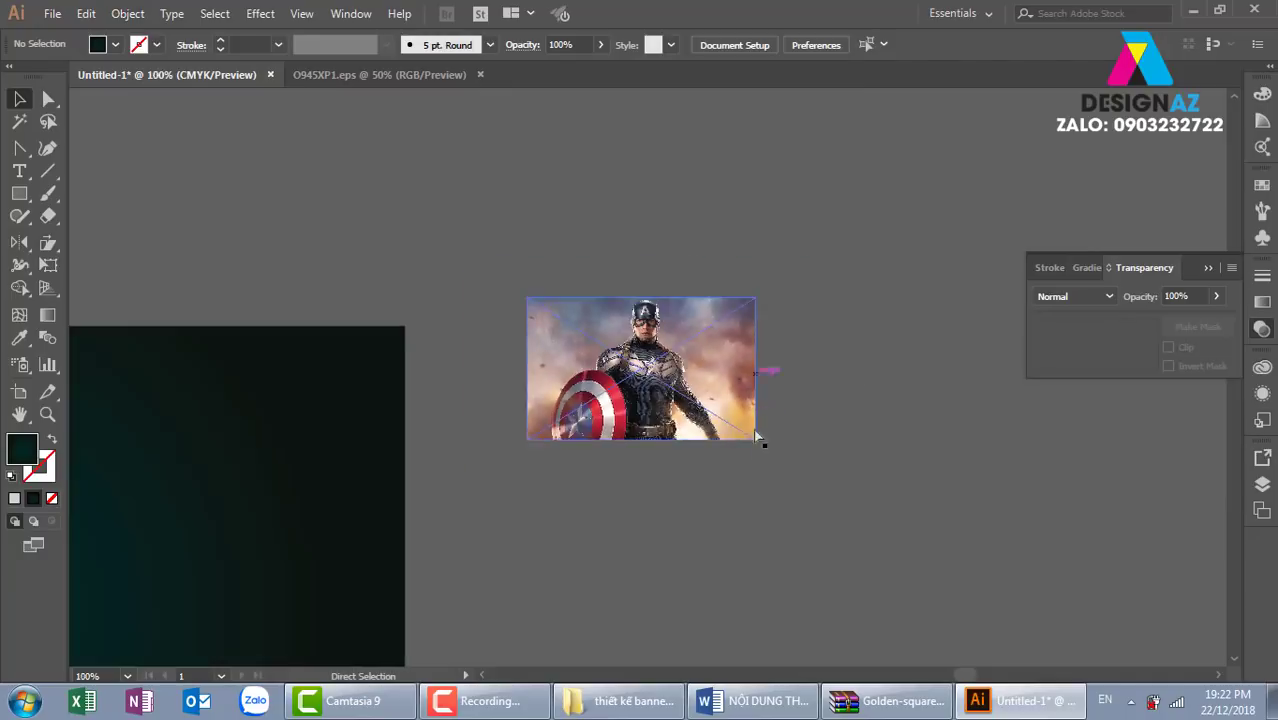
pyautogui.hotkey('ctrl', '-')
pyautogui.click(701, 406)
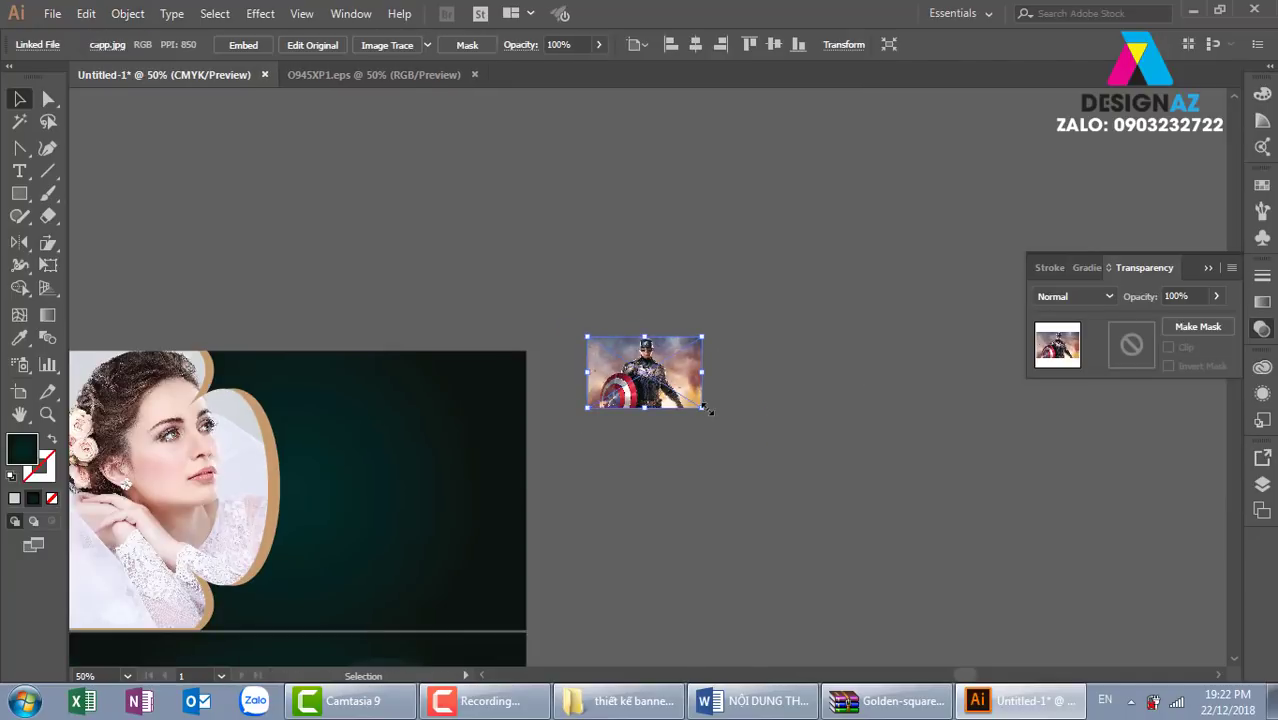
pyautogui.moveTo(702, 408); pyautogui.dragTo(1073, 640)
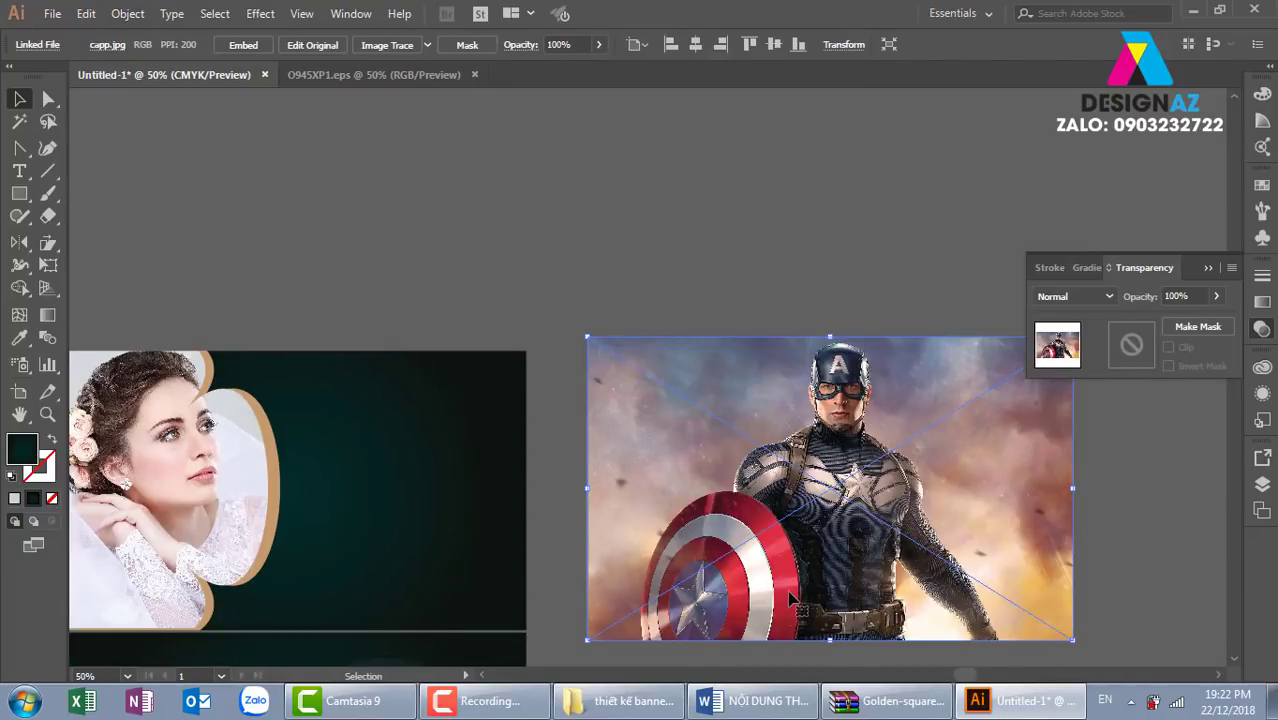
pyautogui.click(405, 445)
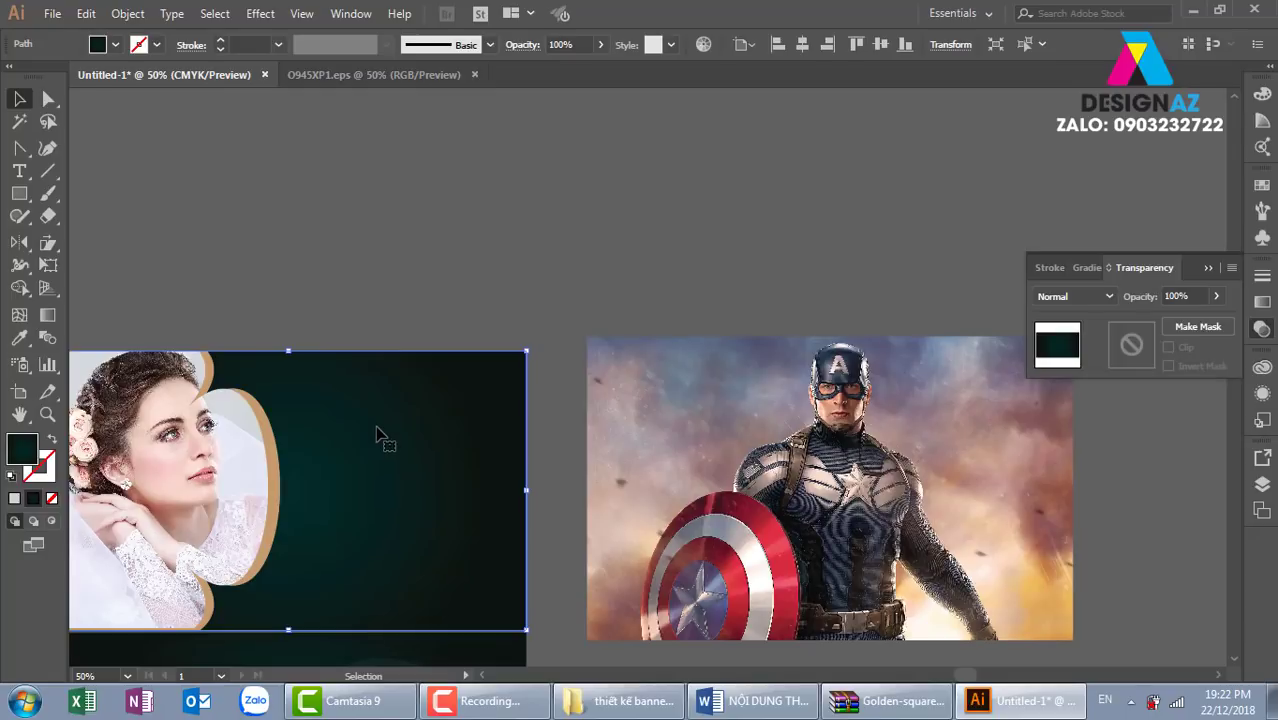
pyautogui.click(770, 505)
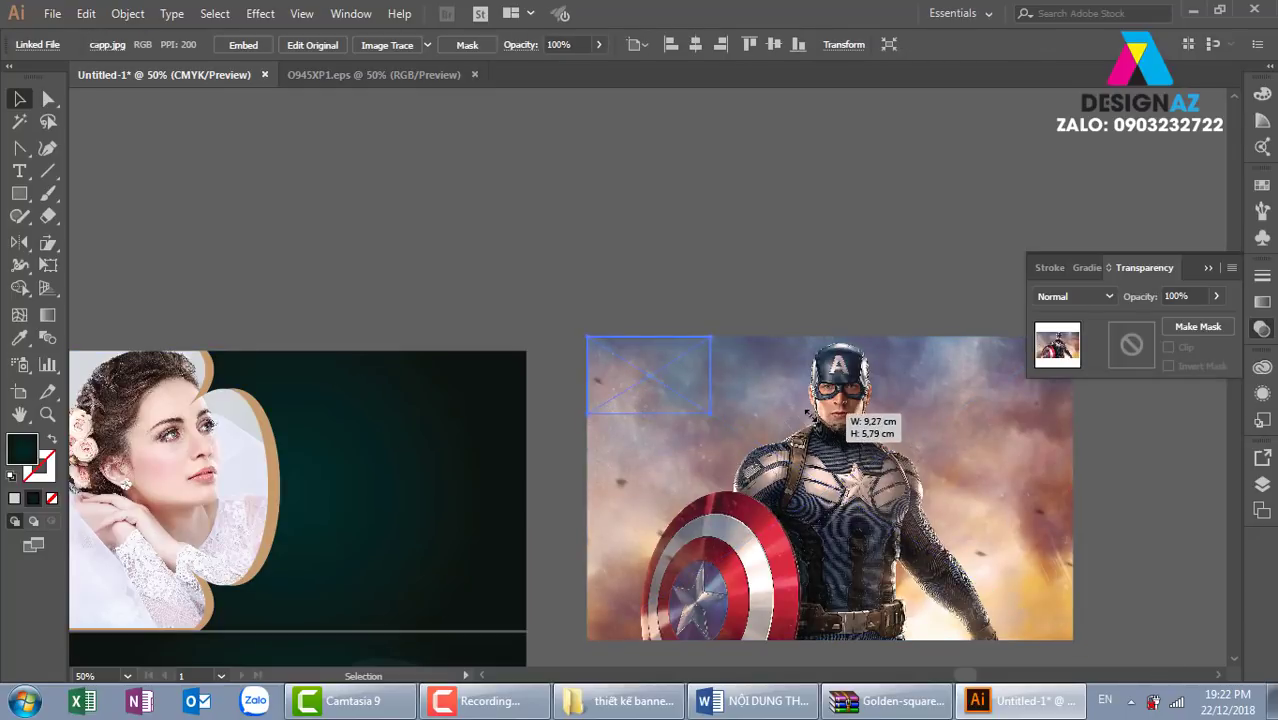
pyautogui.moveTo(1070, 630)
pyautogui.mouseDown()
pyautogui.moveTo(684, 388)
pyautogui.moveTo(449, 450)
pyautogui.mouseUp()
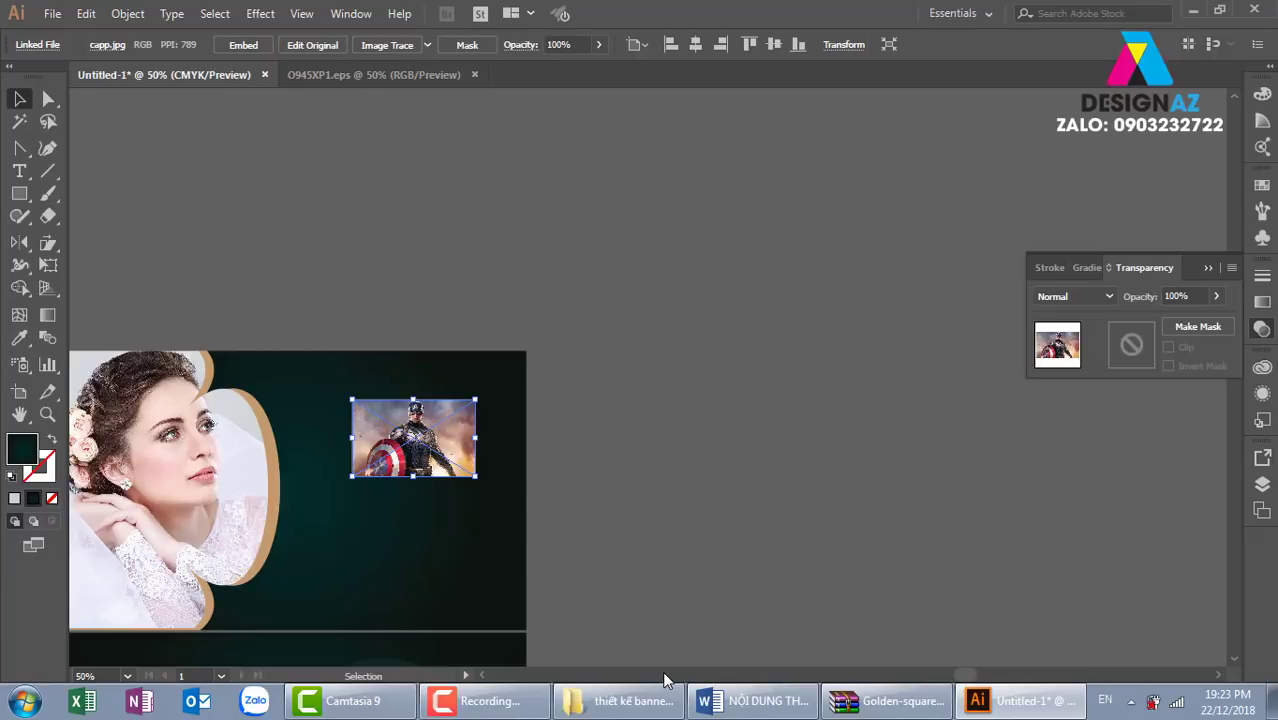
pyautogui.hotkey('ctrl', '+')
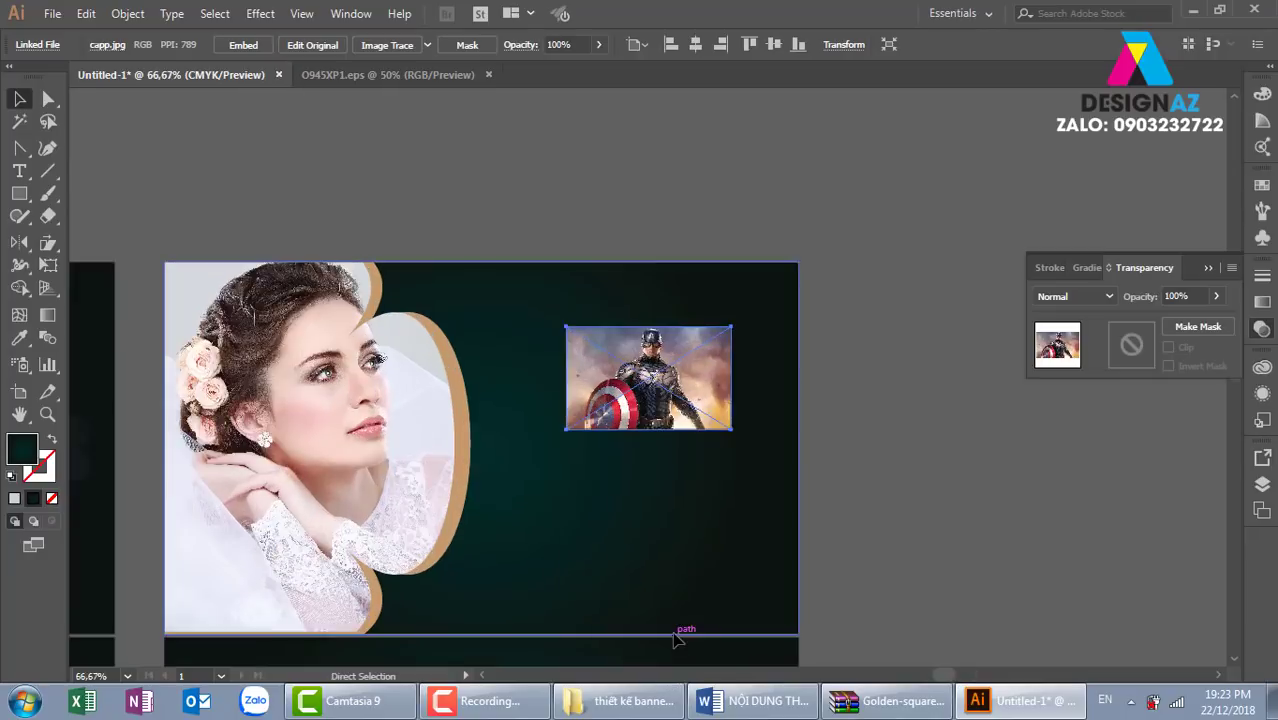
pyautogui.hotkey('ctrl', '+')
# Step: Rasterize the Captain America image in CMYK at 300 ppi, then zoom in on its face
pyautogui.click(127, 14)
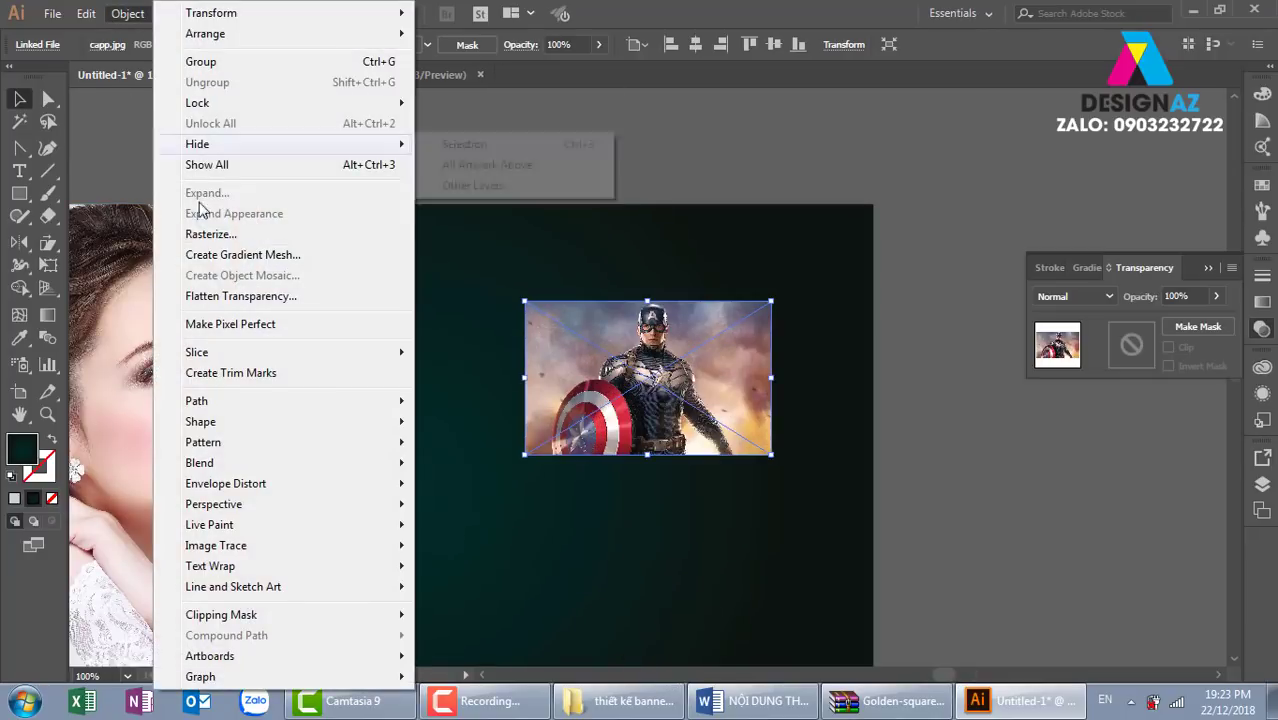
pyautogui.click(209, 234)
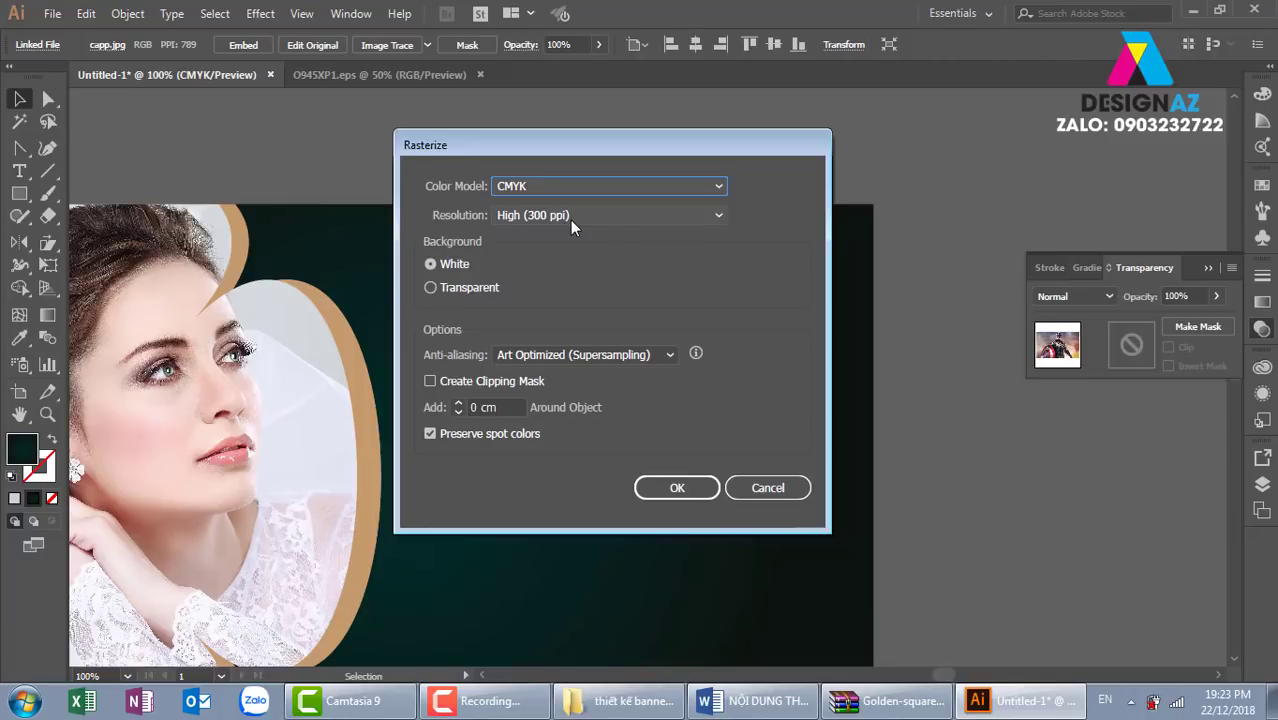
pyautogui.click(678, 488)
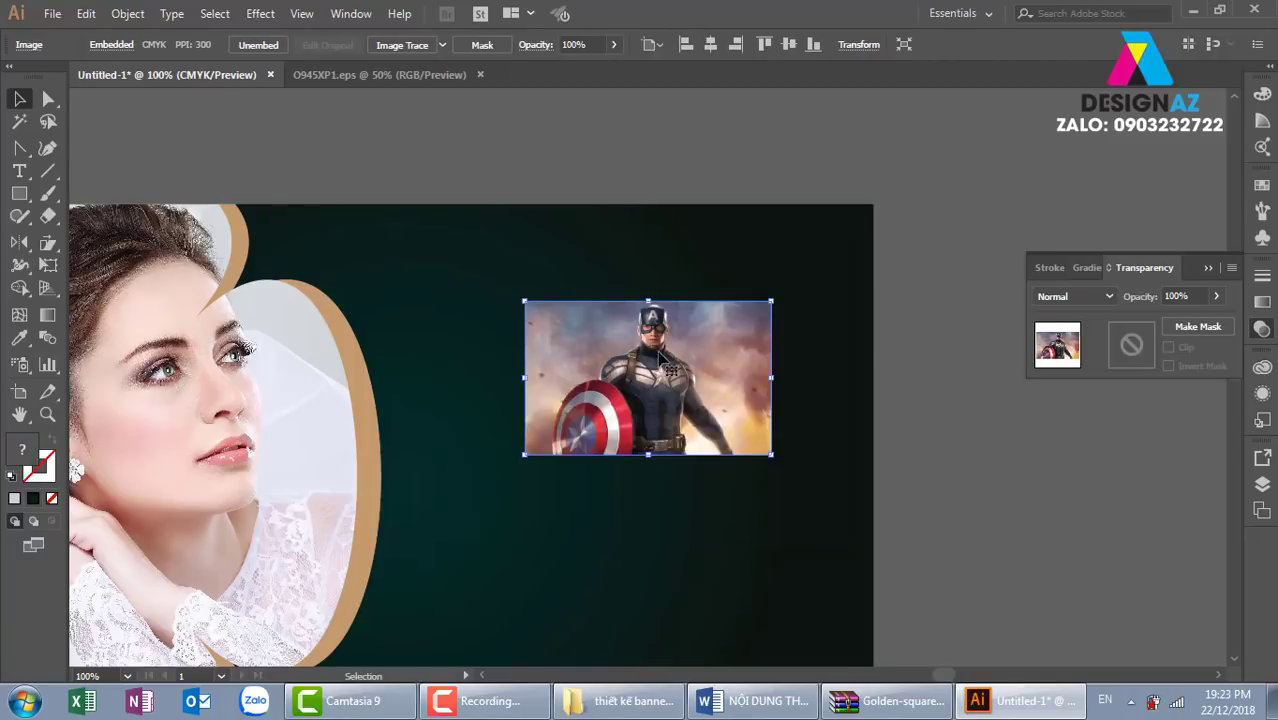
pyautogui.press('z')
pyautogui.moveTo(659, 342); pyautogui.dragTo(779, 416)
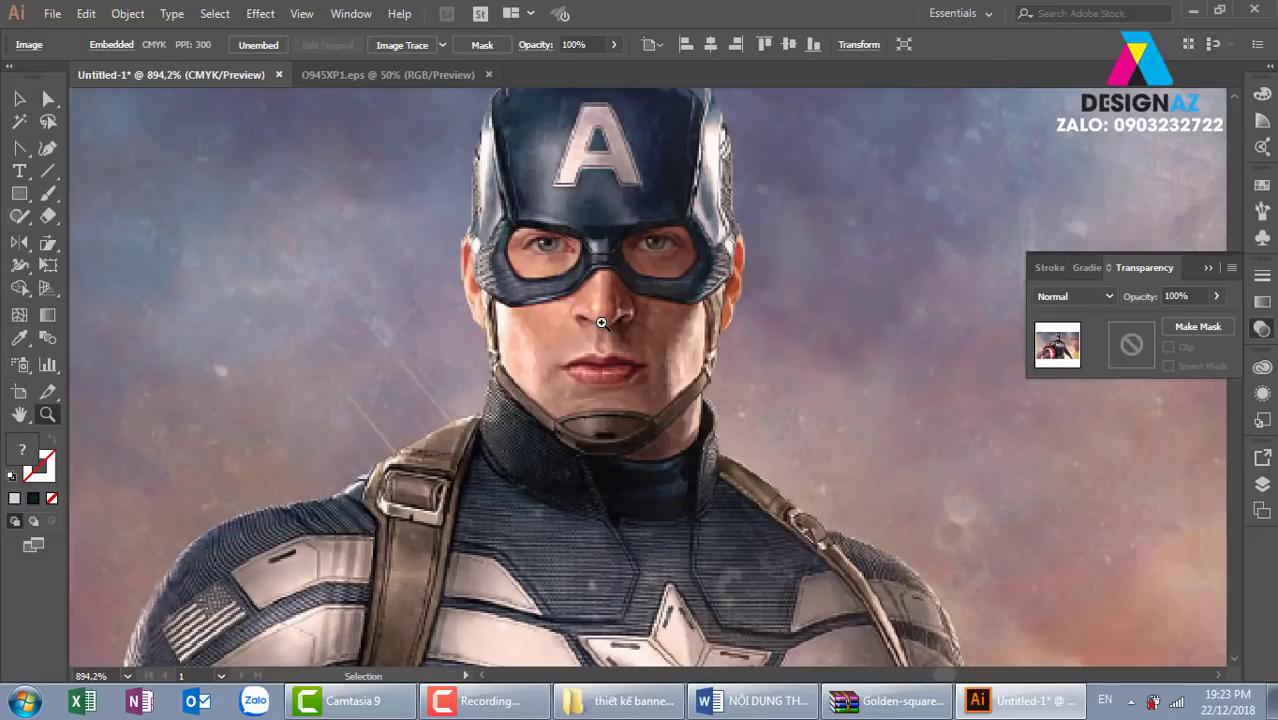
# Step: Move the image above the banner and repeat it into an evenly spaced row of copies
pyautogui.hotkey('ctrl', '-')
pyautogui.hotkey('ctrl', '-')
pyautogui.hotkey('ctrl', '-')
pyautogui.hotkey('ctrl', '-')
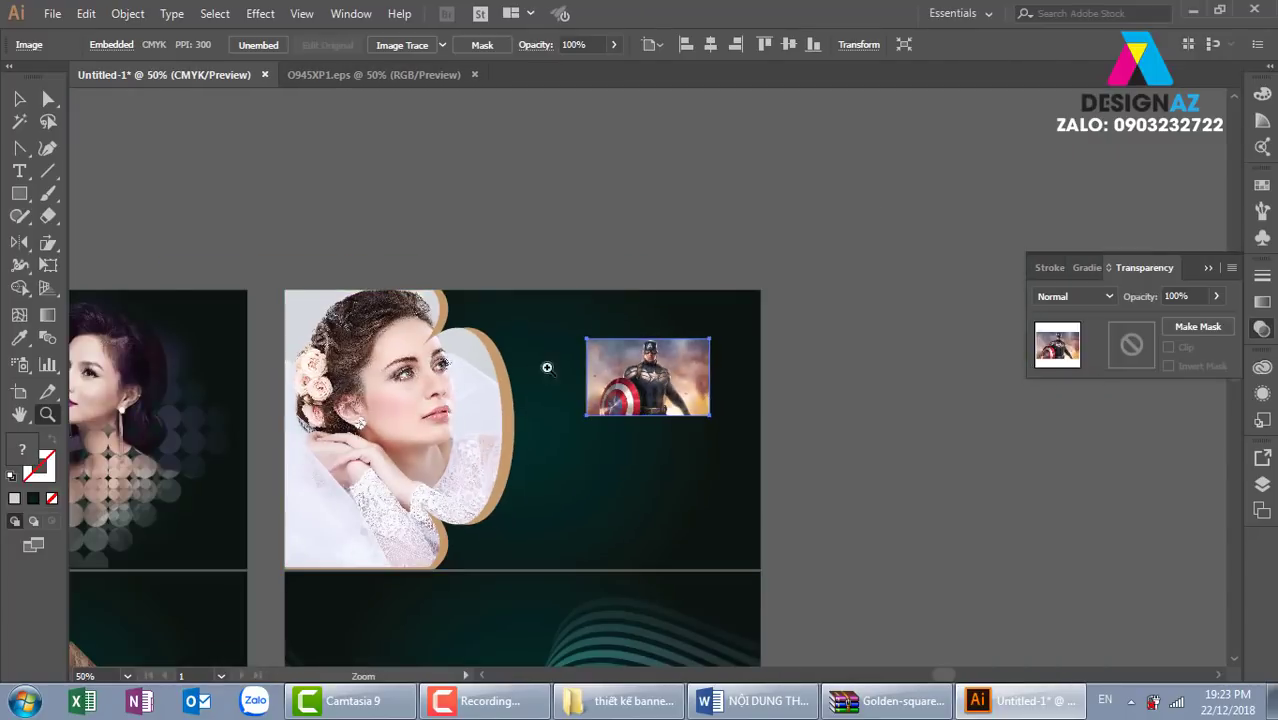
pyautogui.click(20, 98)
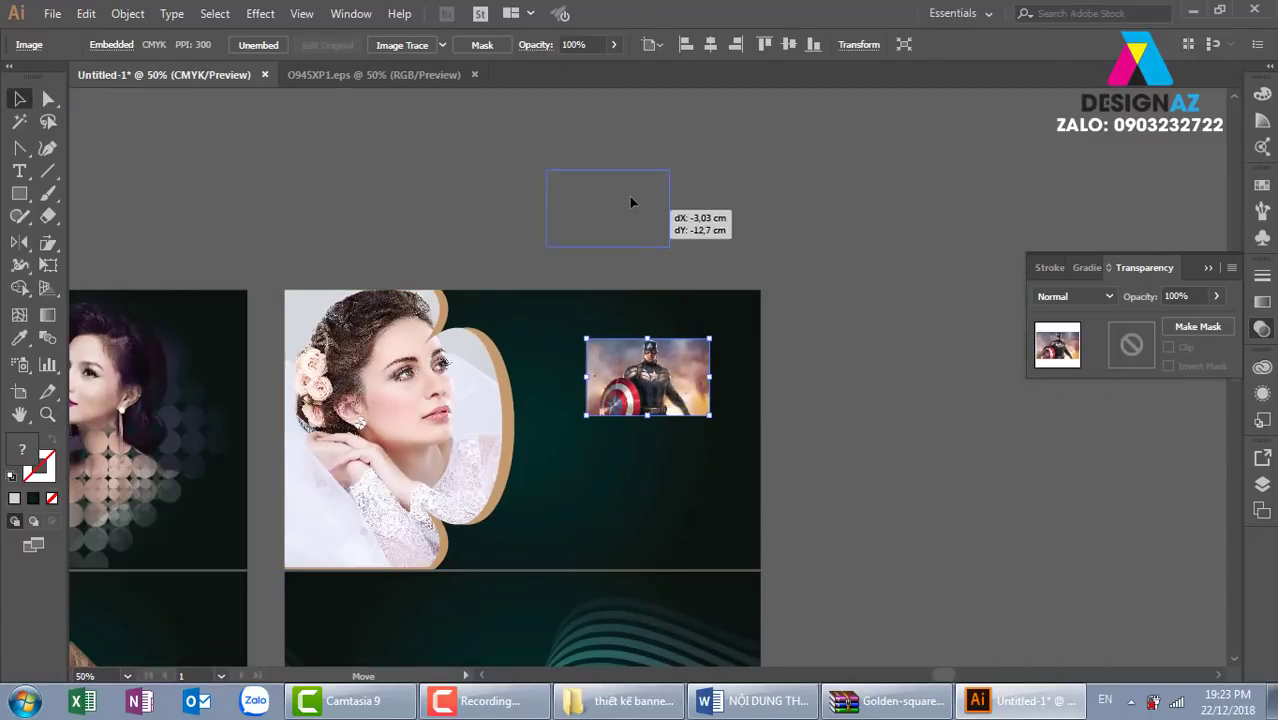
pyautogui.moveTo(697, 382); pyautogui.dragTo(654, 196)
pyautogui.moveTo(765, 234); pyautogui.dragTo(585, 306)
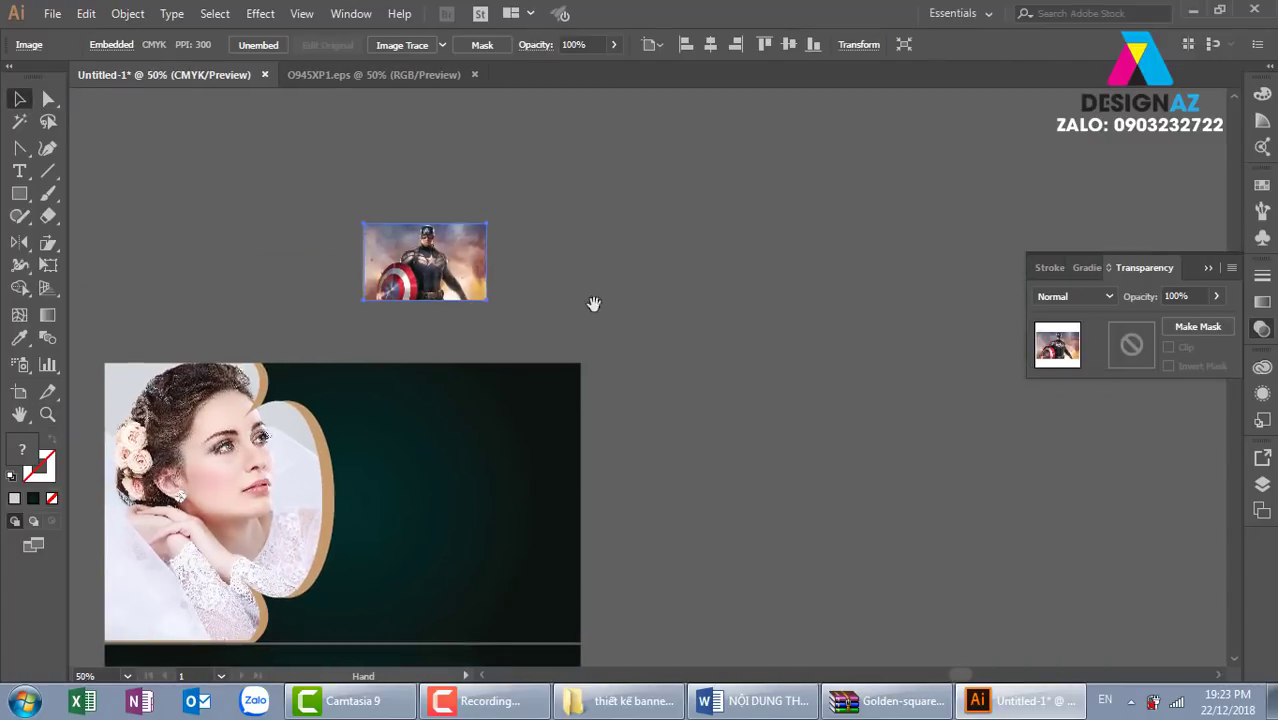
pyautogui.moveTo(439, 288); pyautogui.dragTo(545, 287)
pyautogui.hotkey('ctrl', 'd')
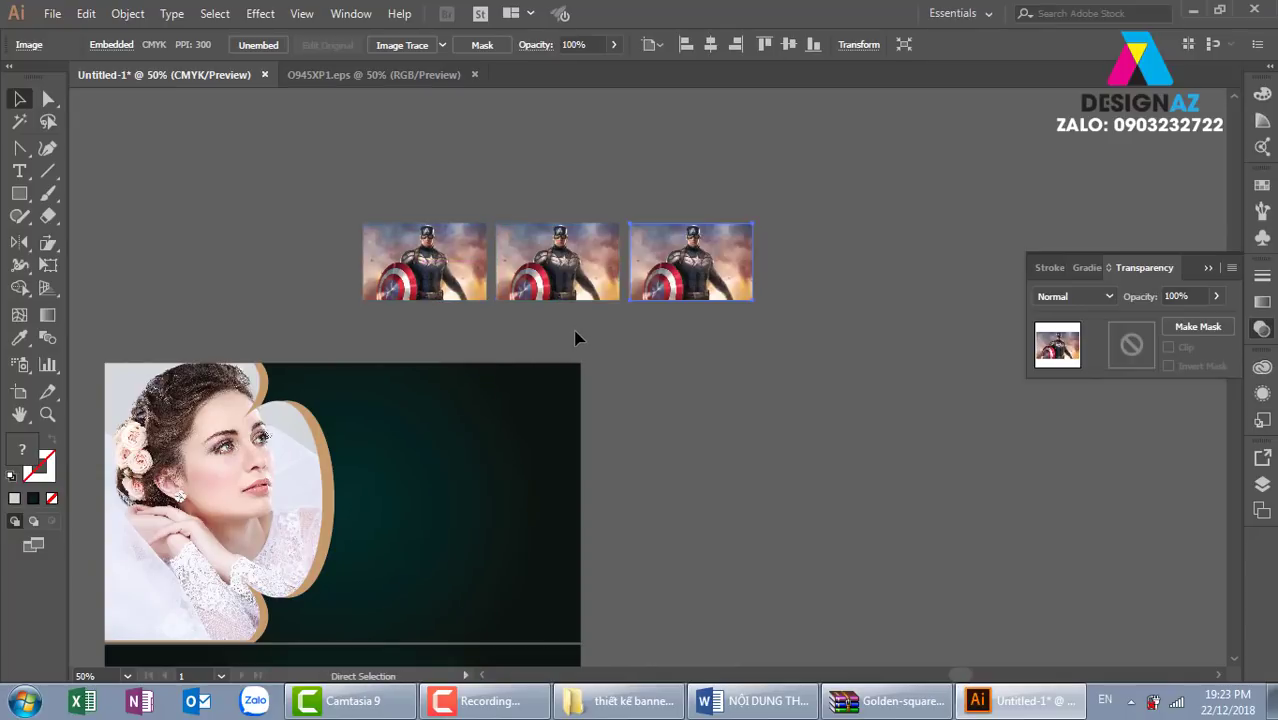
pyautogui.hotkey('ctrl', 'd')
pyautogui.hotkey('ctrl', 'd')
pyautogui.hotkey('ctrl', 'd')
# Step: Draw a rectangle enclosing the row of six images
pyautogui.hscroll(5, 612, 360)
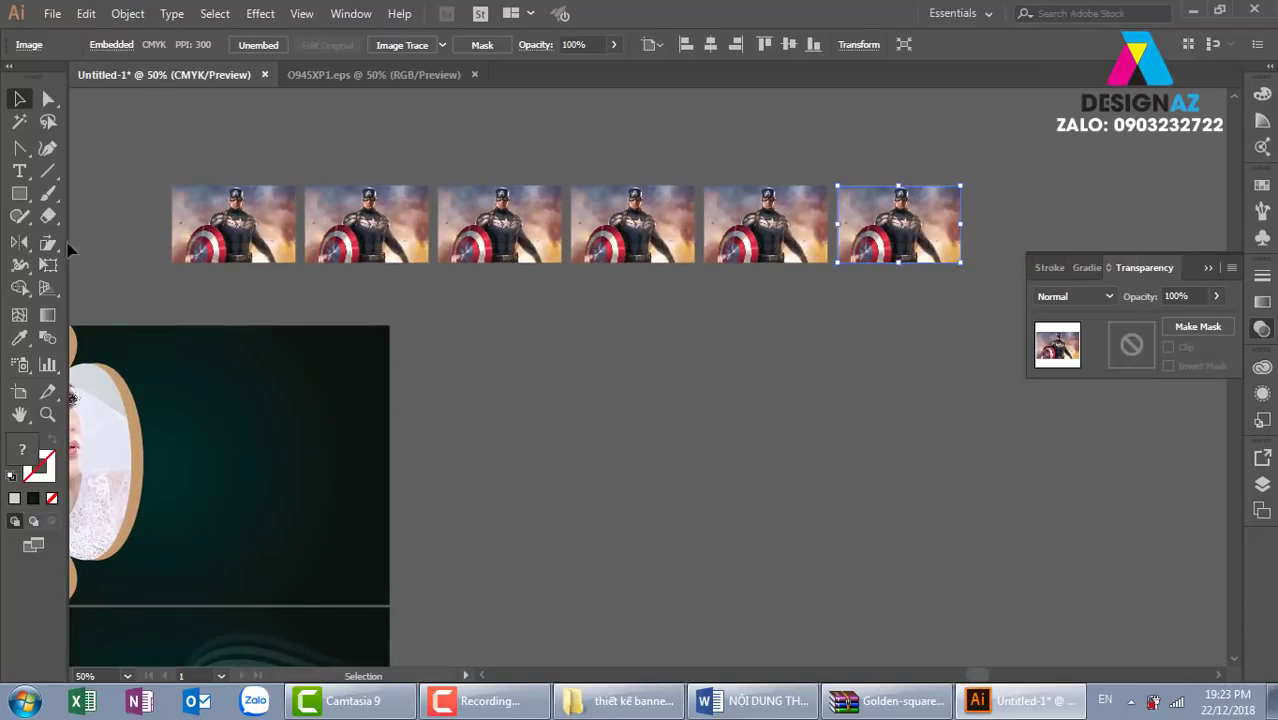
pyautogui.click(19, 193)
pyautogui.moveTo(151, 157); pyautogui.dragTo(985, 285)
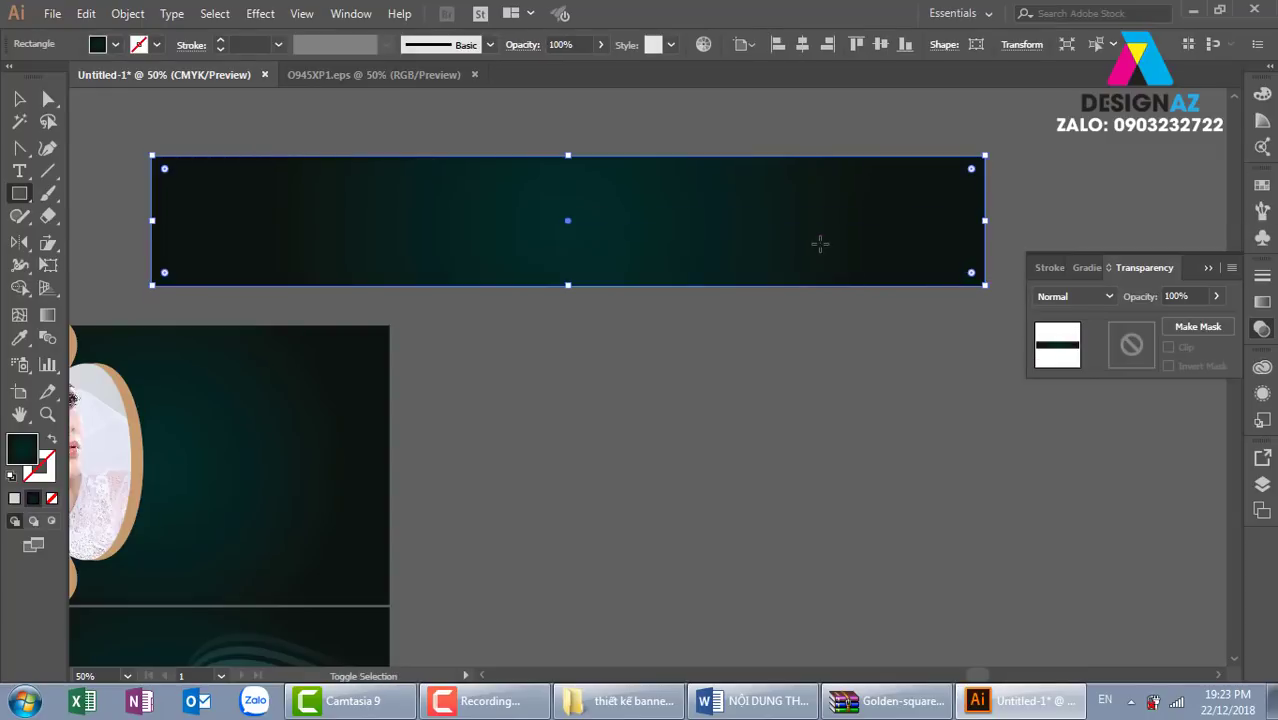
# Step: Send the dark rectangle behind the images and nudge it down slightly
pyautogui.hotkey('ctrl', 'shift', '[')
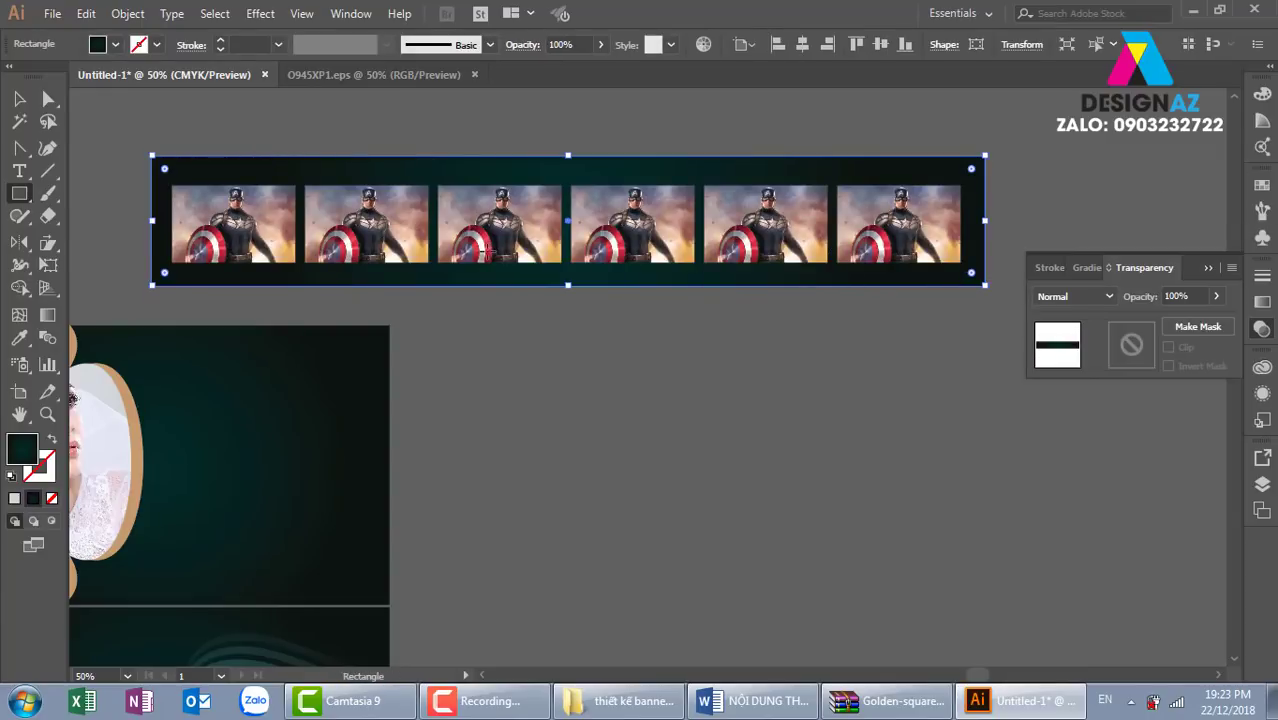
pyautogui.press('Down')
pyautogui.press('Down')
pyautogui.press('Down')
pyautogui.press('Down')
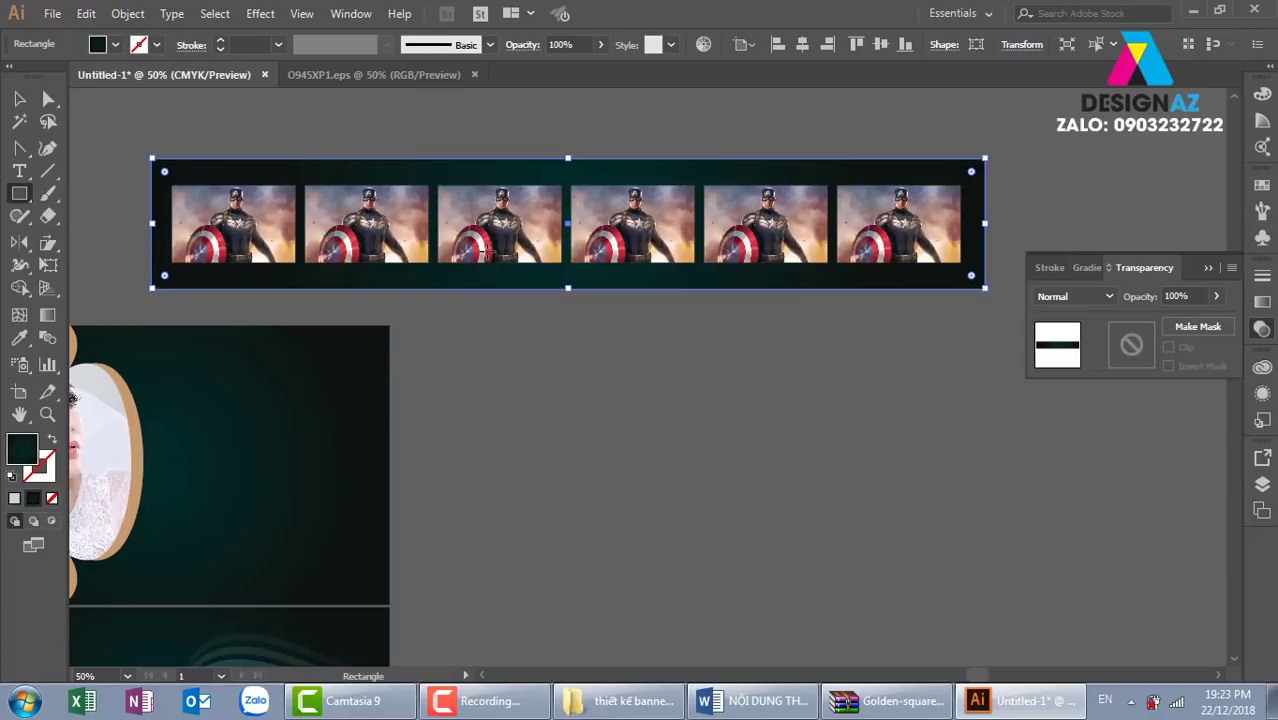
pyautogui.press('Down')
pyautogui.press('v')
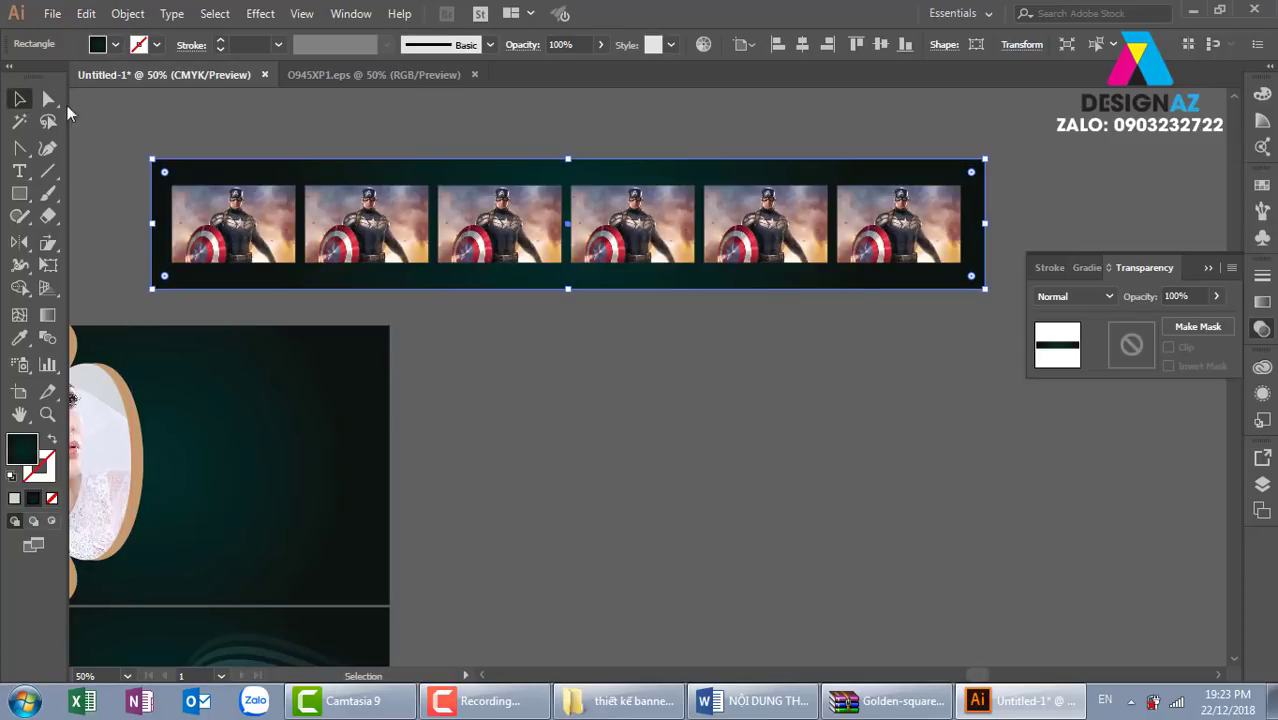
pyautogui.click(277, 128)
pyautogui.press('z')
pyautogui.moveTo(152, 160); pyautogui.dragTo(484, 290)
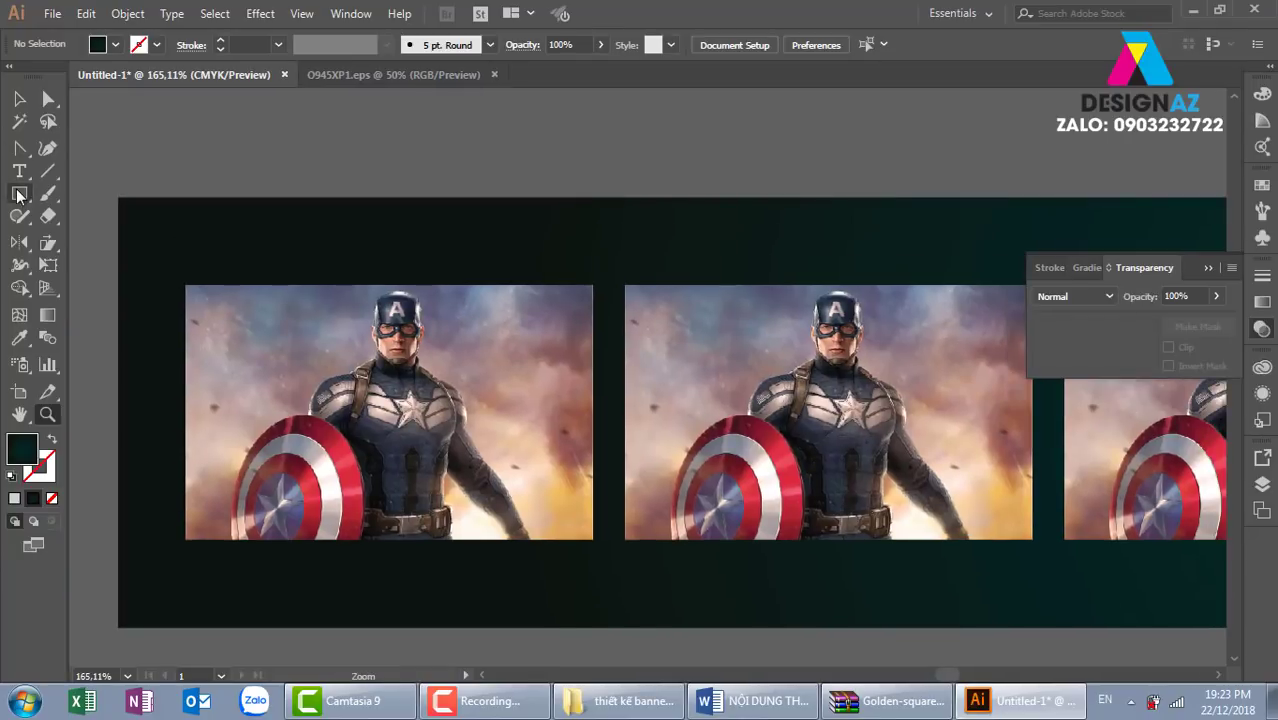
# Step: Draw a small white square near the strip's top-left corner
pyautogui.click(19, 193)
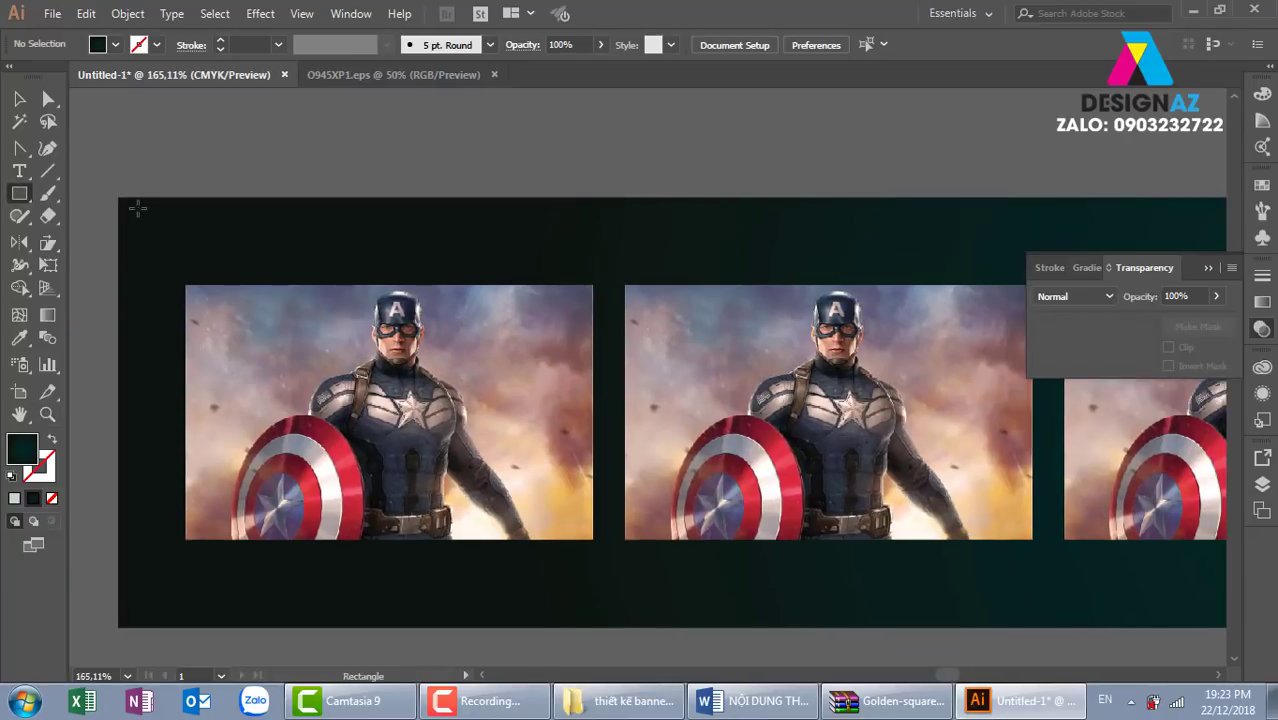
pyautogui.moveTo(133, 206); pyautogui.dragTo(159, 229)
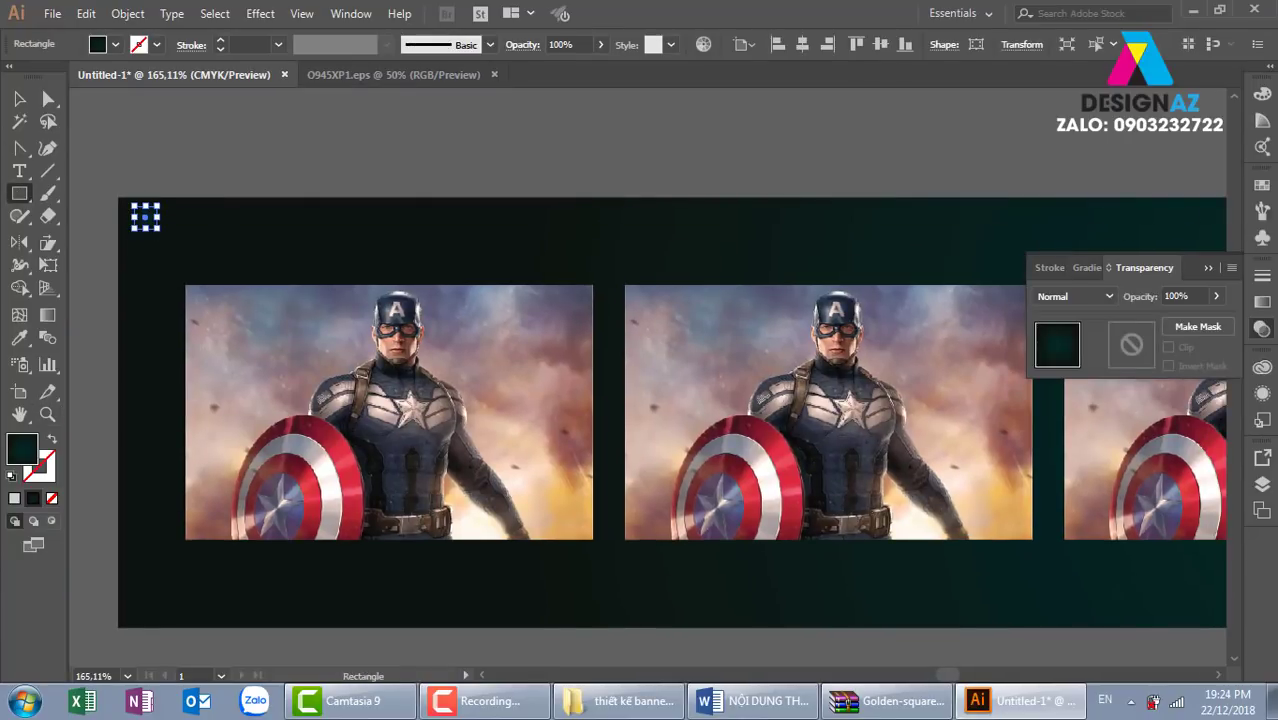
pyautogui.click(1263, 187)
pyautogui.click(1055, 235)
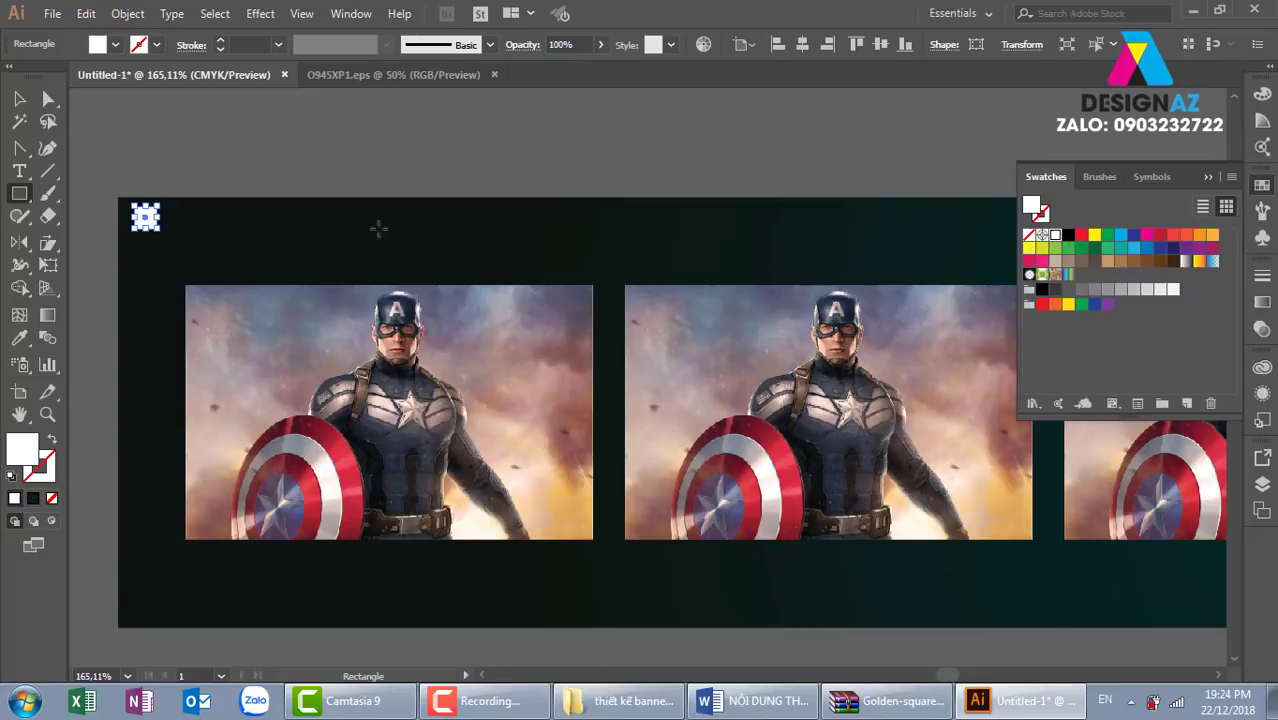
pyautogui.press('v')
pyautogui.click(251, 242)
# Step: Duplicate the white square repeatedly along the strip's top edge as sprocket holes
pyautogui.moveTo(150, 222); pyautogui.dragTo(179, 228)
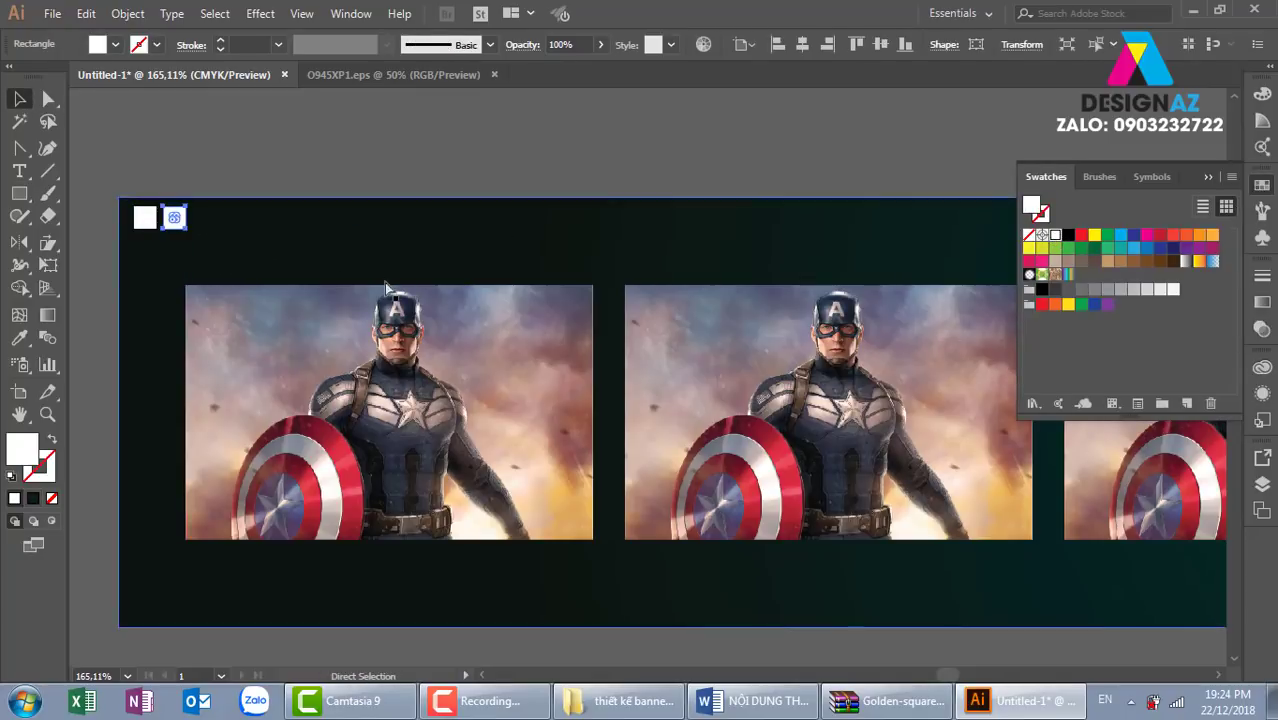
pyautogui.hotkey('ctrl', 'd')
pyautogui.hotkey('ctrl', 'd')
pyautogui.hotkey('ctrl', 'd')
pyautogui.hotkey('ctrl', 'd')
pyautogui.hotkey('ctrl', 'd')
pyautogui.hotkey('ctrl', 'd')
pyautogui.hotkey('ctrl', 'd')
pyautogui.hotkey('ctrl', 'd')
pyautogui.hotkey('ctrl', 'd')
pyautogui.hotkey('ctrl', 'd')
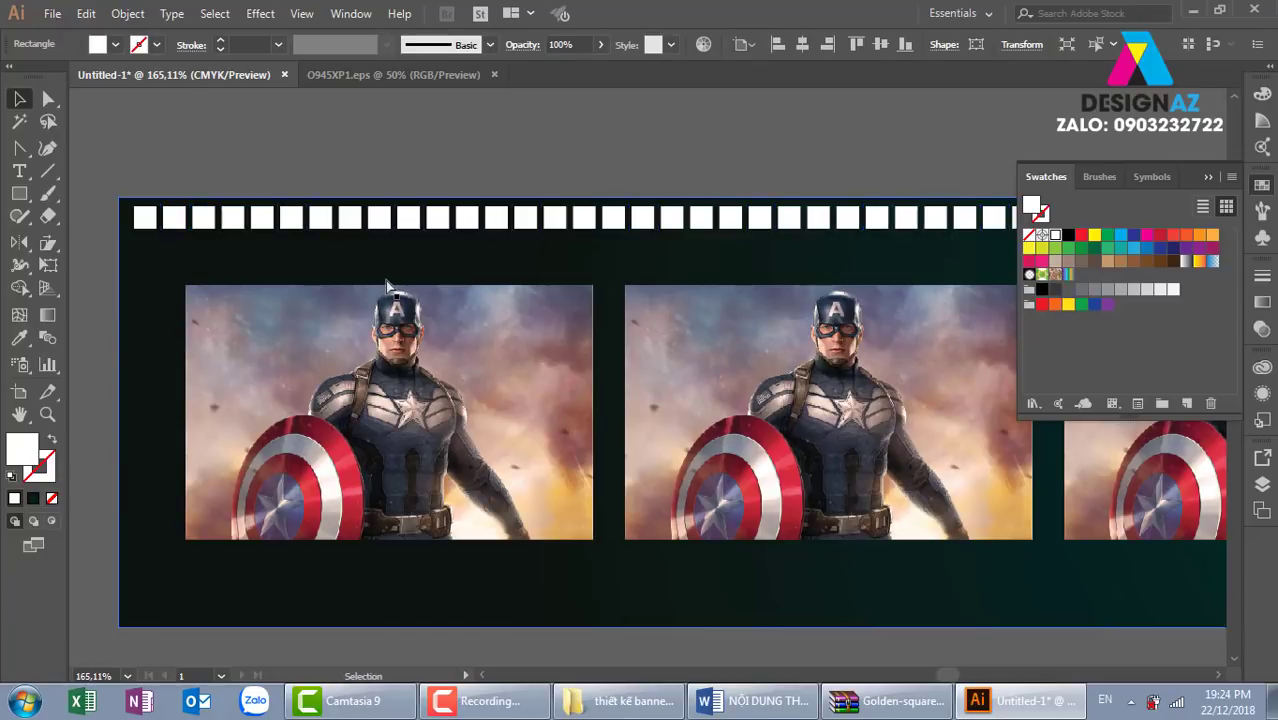
pyautogui.hotkey('ctrl', '-')
pyautogui.hotkey('ctrl', '-')
pyautogui.hotkey('ctrl', '-')
pyautogui.moveTo(522, 331); pyautogui.dragTo(350, 322)
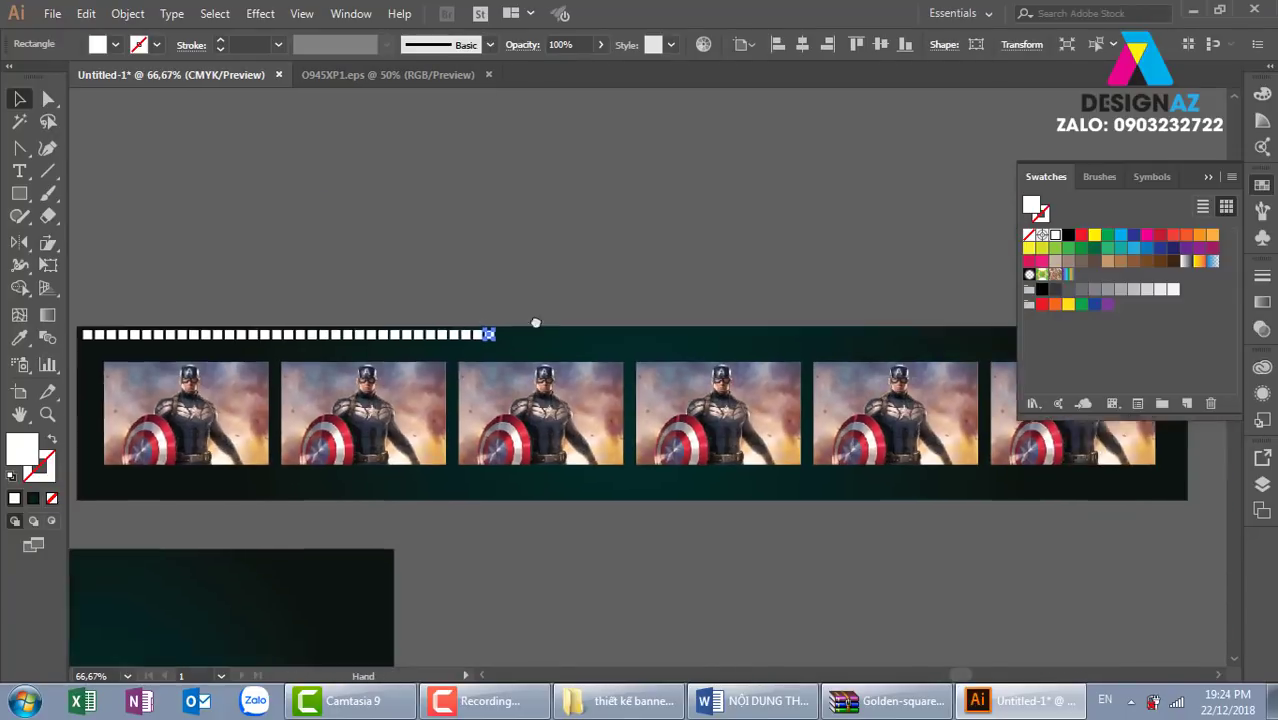
pyautogui.hotkey('ctrl', 'd')
pyautogui.hotkey('ctrl', 'd')
pyautogui.hotkey('ctrl', 'd')
pyautogui.hotkey('ctrl', 'd')
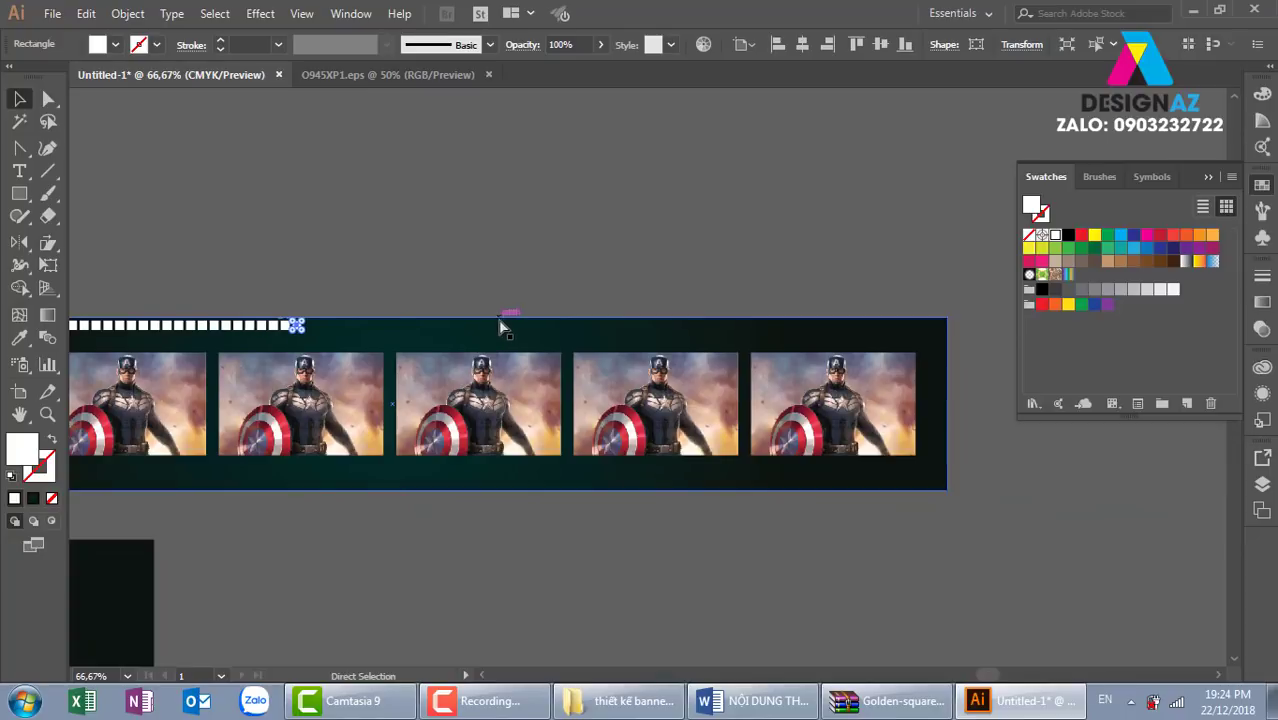
pyautogui.hotkey('ctrl', 'd')
pyautogui.hotkey('ctrl', 'd')
pyautogui.hotkey('ctrl', 'd')
pyautogui.hotkey('ctrl', 'd')
pyautogui.hotkey('ctrl', 'd')
pyautogui.hotkey('ctrl', 'd')
pyautogui.hotkey('ctrl', 'd')
pyautogui.hotkey('ctrl', 'd')
pyautogui.hotkey('ctrl', 'd')
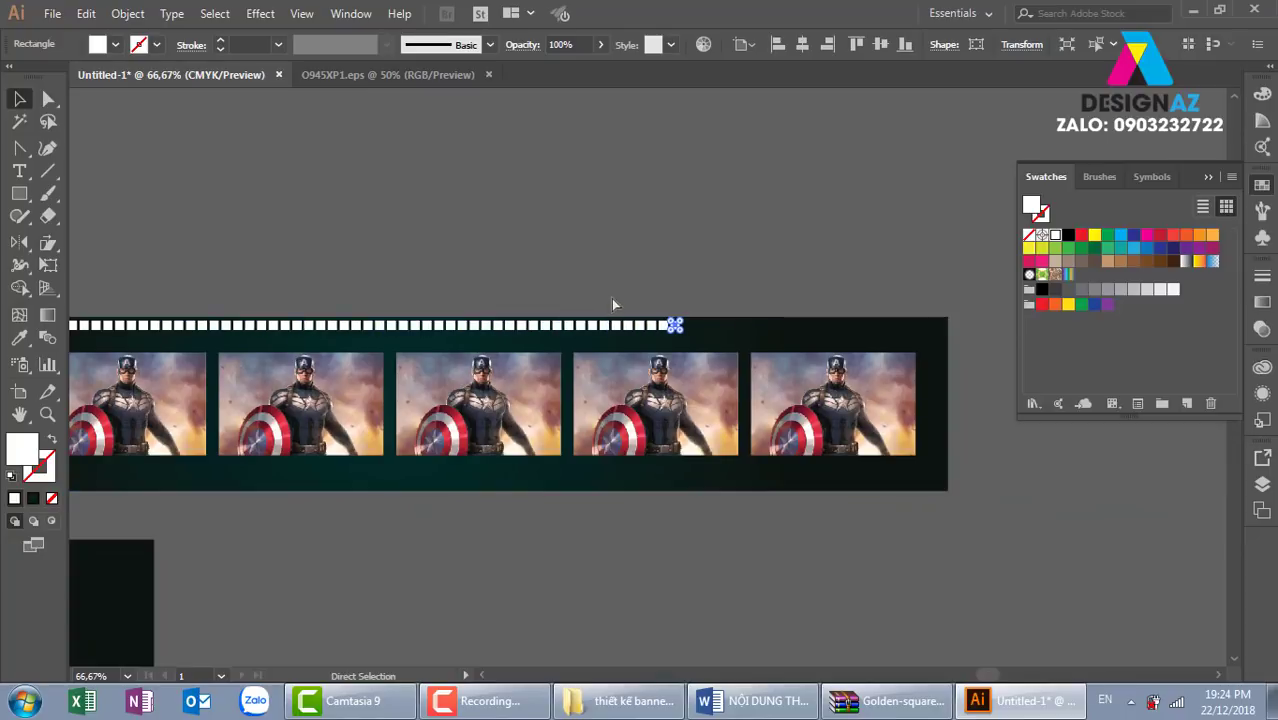
pyautogui.hotkey('ctrl', 'd')
pyautogui.hotkey('ctrl', 'd')
pyautogui.hotkey('ctrl', 'd')
pyautogui.hotkey('ctrl', 'd')
pyautogui.hotkey('ctrl', 'd')
pyautogui.hotkey('ctrl', 'd')
pyautogui.hotkey('ctrl', 'd')
pyautogui.hotkey('ctrl', 'd')
pyautogui.hotkey('ctrl', 'd')
pyautogui.hotkey('ctrl', 'd')
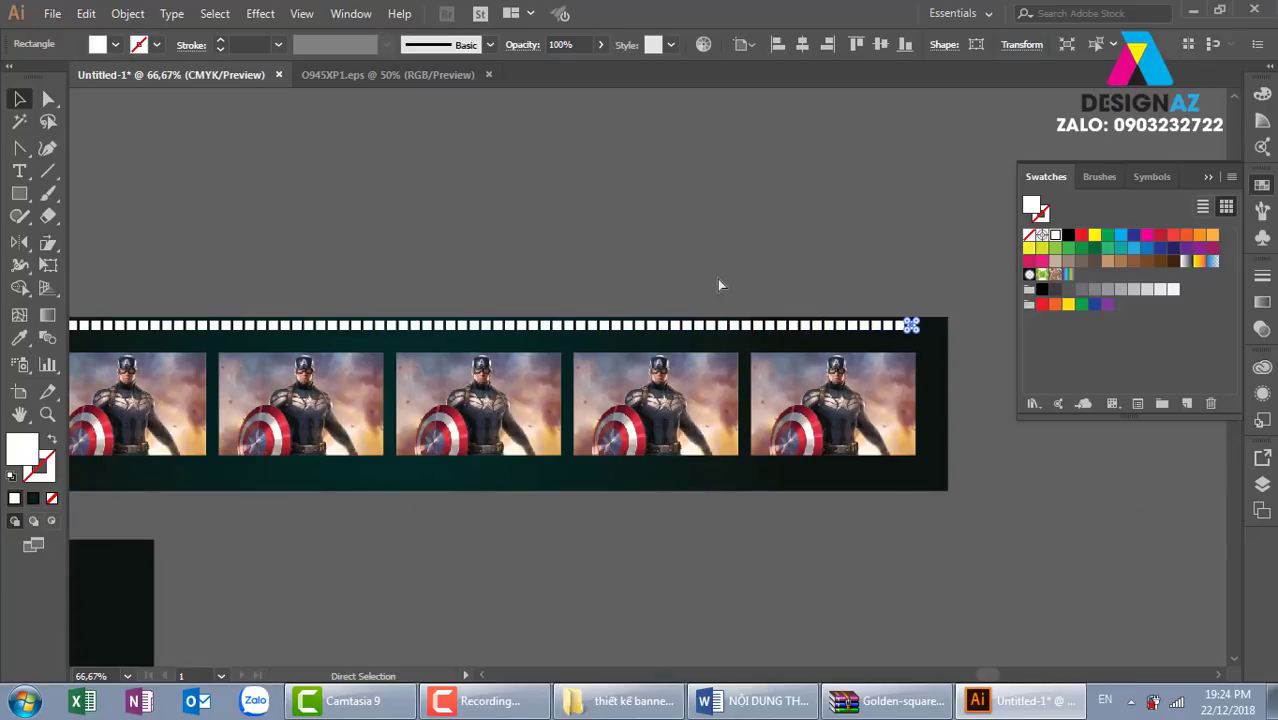
pyautogui.hotkey('ctrl', 'd')
pyautogui.hotkey('ctrl', 'd')
pyautogui.click(775, 262)
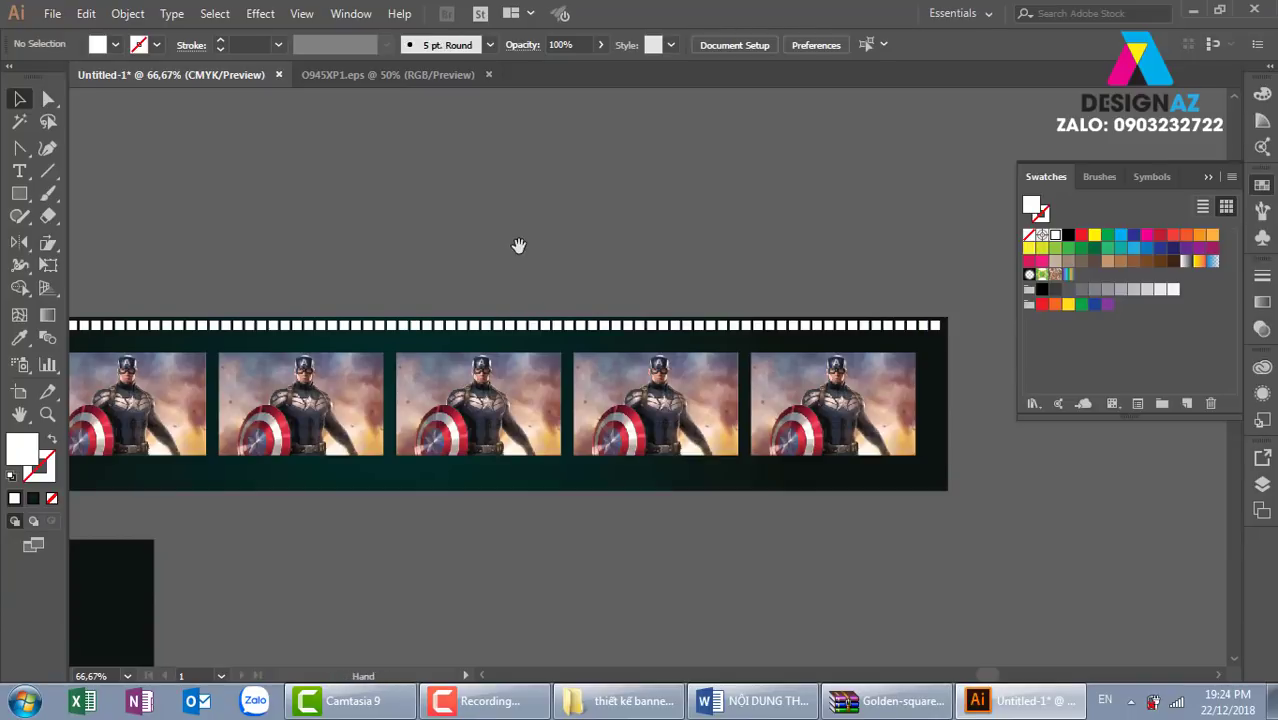
pyautogui.moveTo(768, 250); pyautogui.dragTo(793, 230)
pyautogui.hotkey('ctrl', '-')
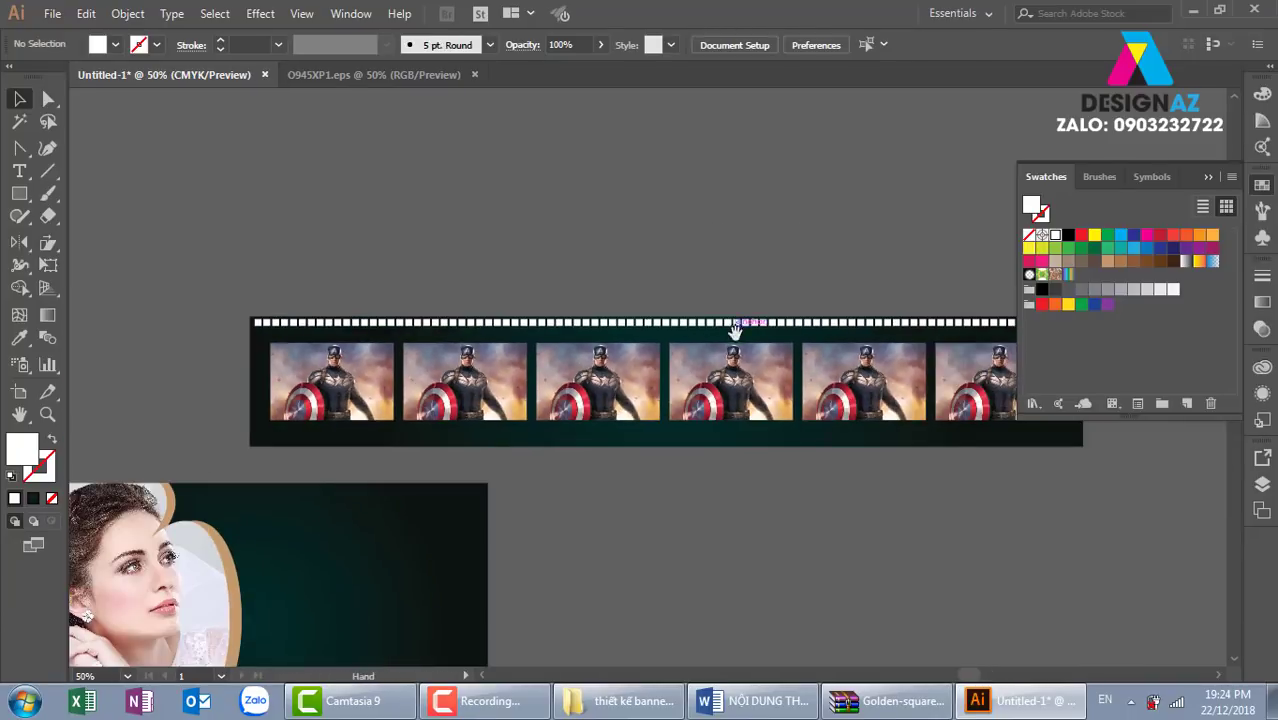
# Step: Copy the white sprocket-square row to the strip's bottom edge, then group all film strip parts
pyautogui.moveTo(735, 328); pyautogui.dragTo(629, 344)
pyautogui.moveTo(143, 298)
pyautogui.mouseDown()
pyautogui.moveTo(985, 335)
pyautogui.moveTo(963, 448)
pyautogui.mouseUp()
pyautogui.keyDown('shift'); pyautogui.click(975, 385); pyautogui.keyUp('shift')
pyautogui.click(1036, 531)
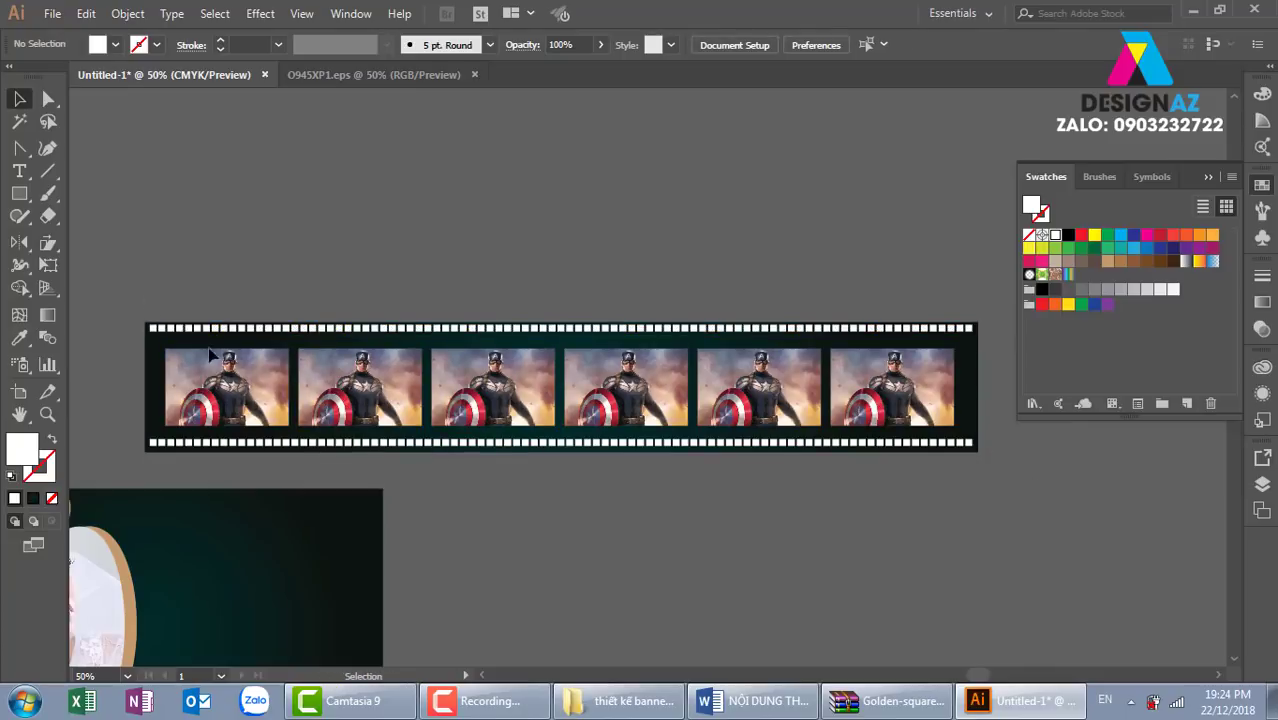
pyautogui.moveTo(145, 300)
pyautogui.mouseDown()
pyautogui.moveTo(1022, 475)
pyautogui.moveTo(1000, 487)
pyautogui.mouseUp()
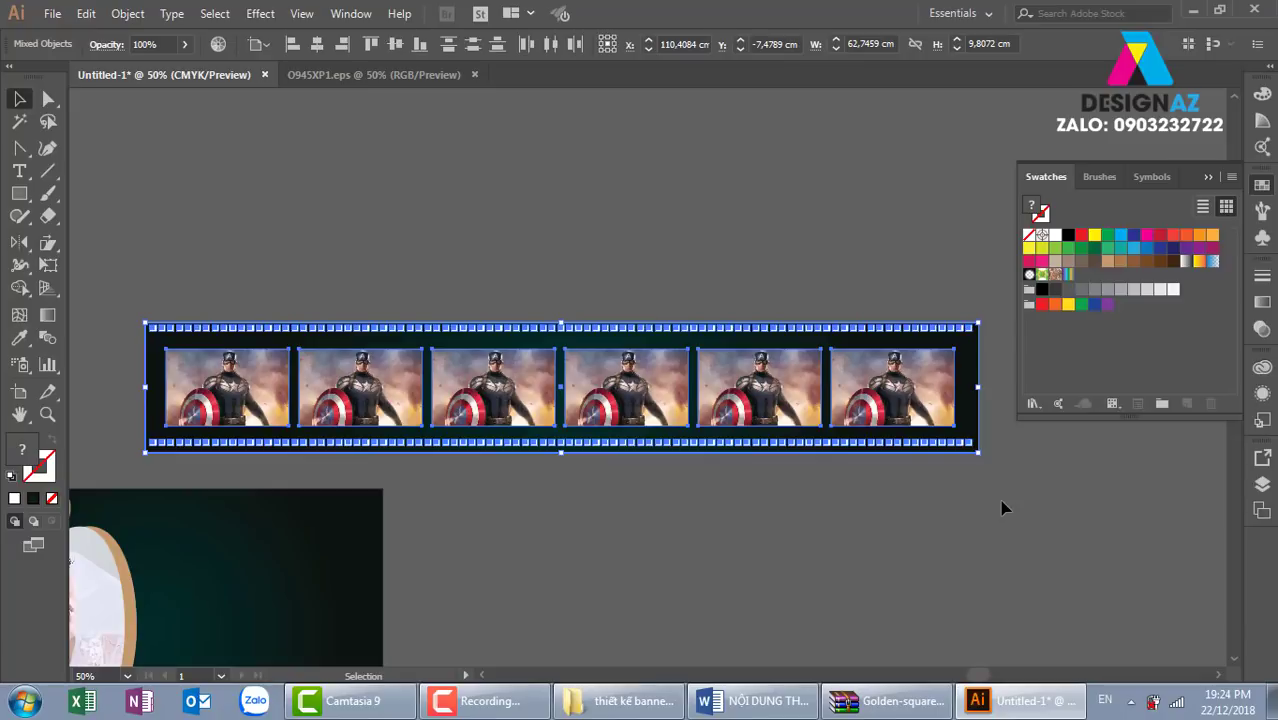
pyautogui.hotkey('ctrl', 'g')
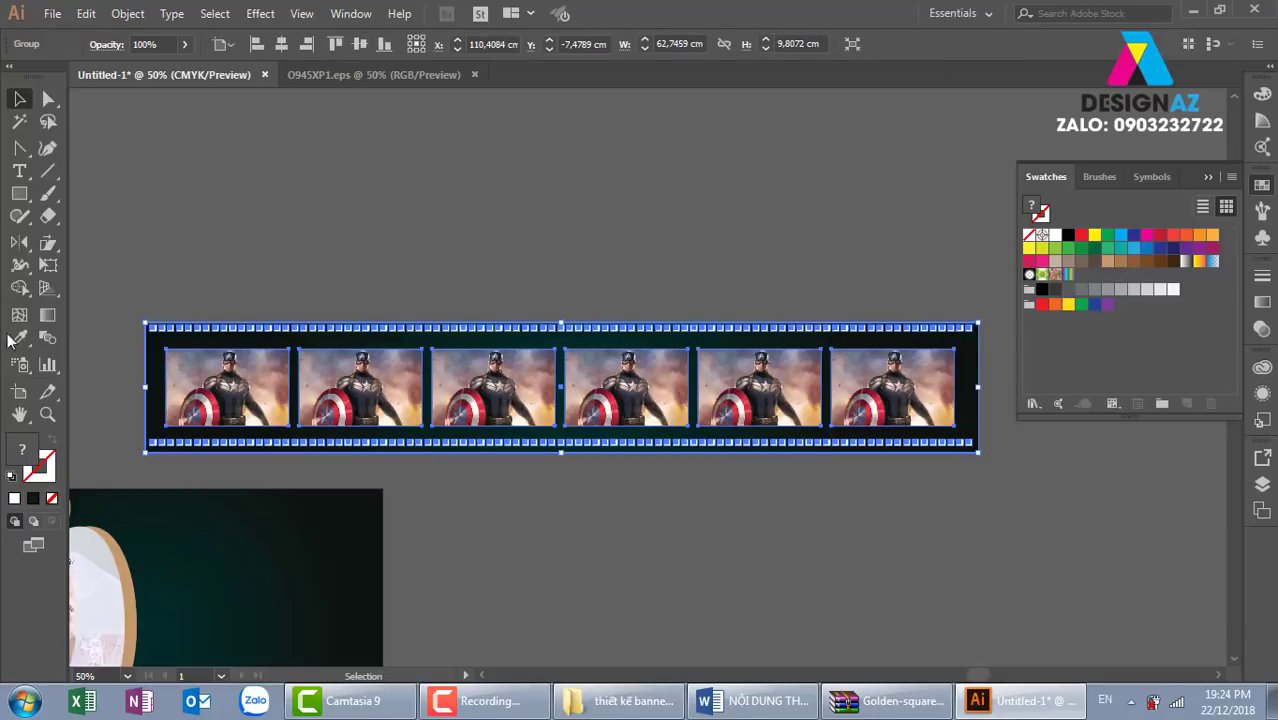
# Step: Draw a wide black-filled rectangle above the film strip
pyautogui.click(19, 193)
pyautogui.moveTo(145, 190); pyautogui.dragTo(148, 193)
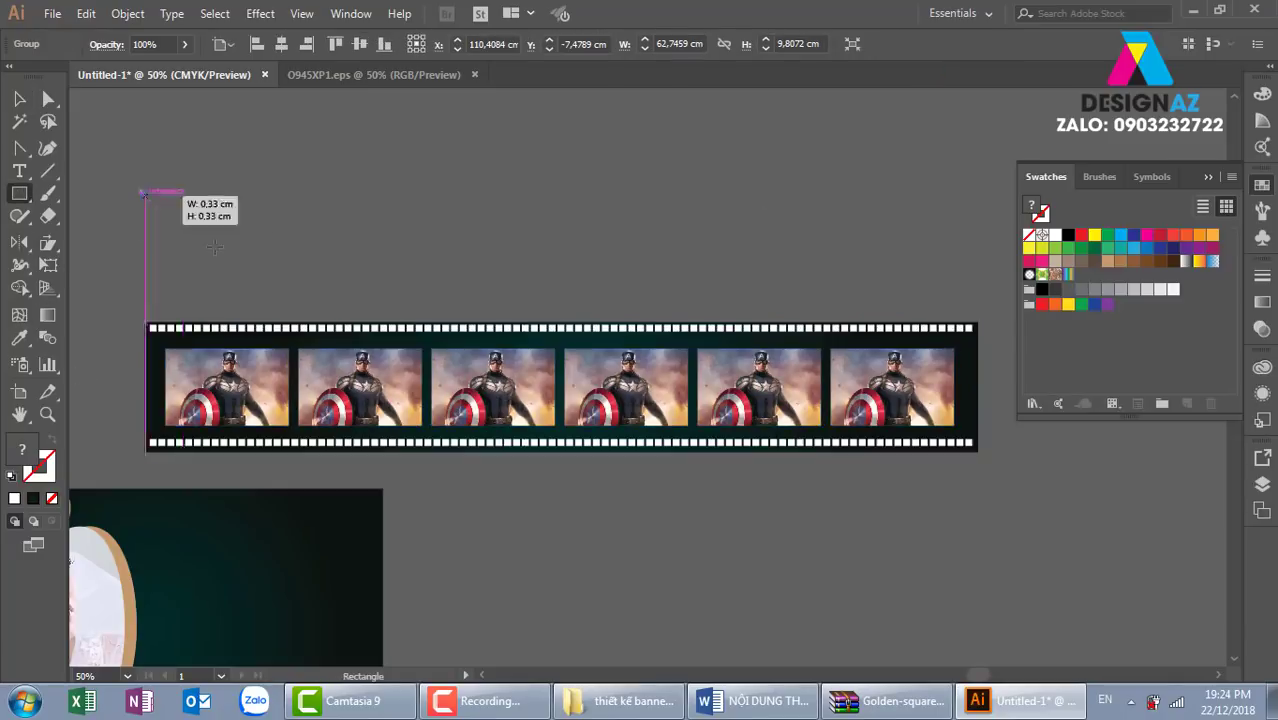
pyautogui.moveTo(214, 247); pyautogui.dragTo(978, 310)
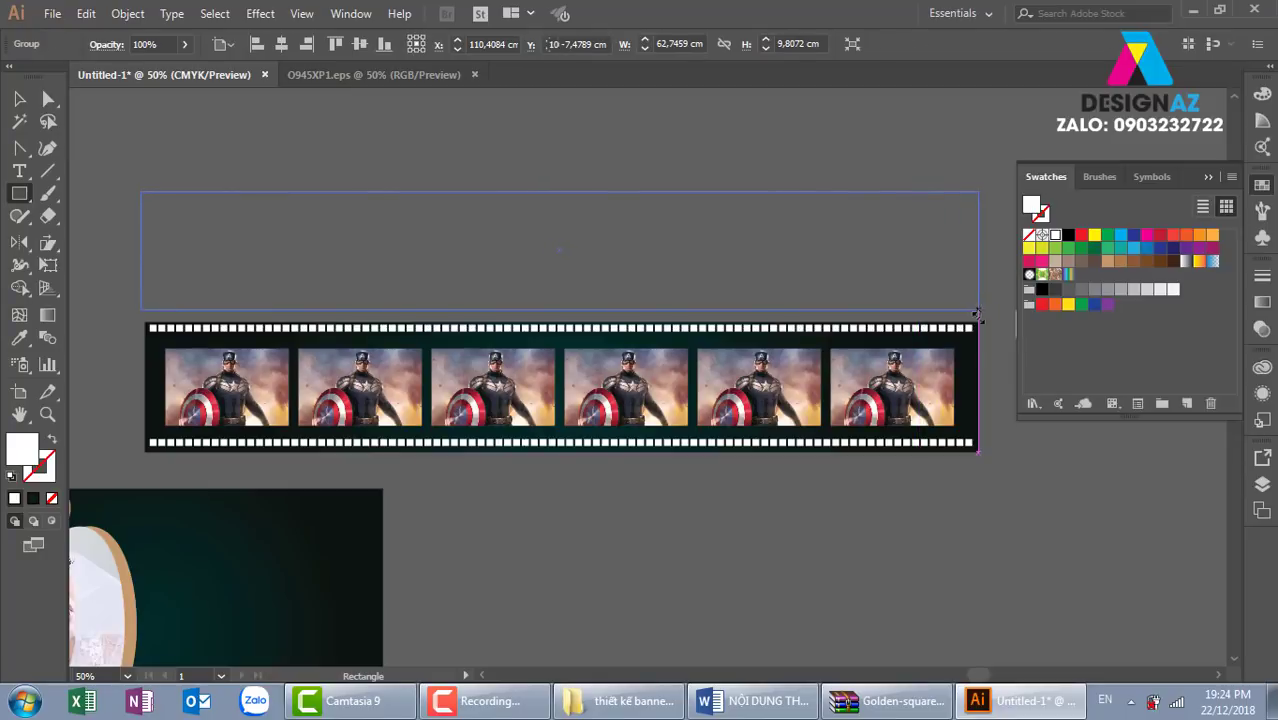
pyautogui.click(1068, 234)
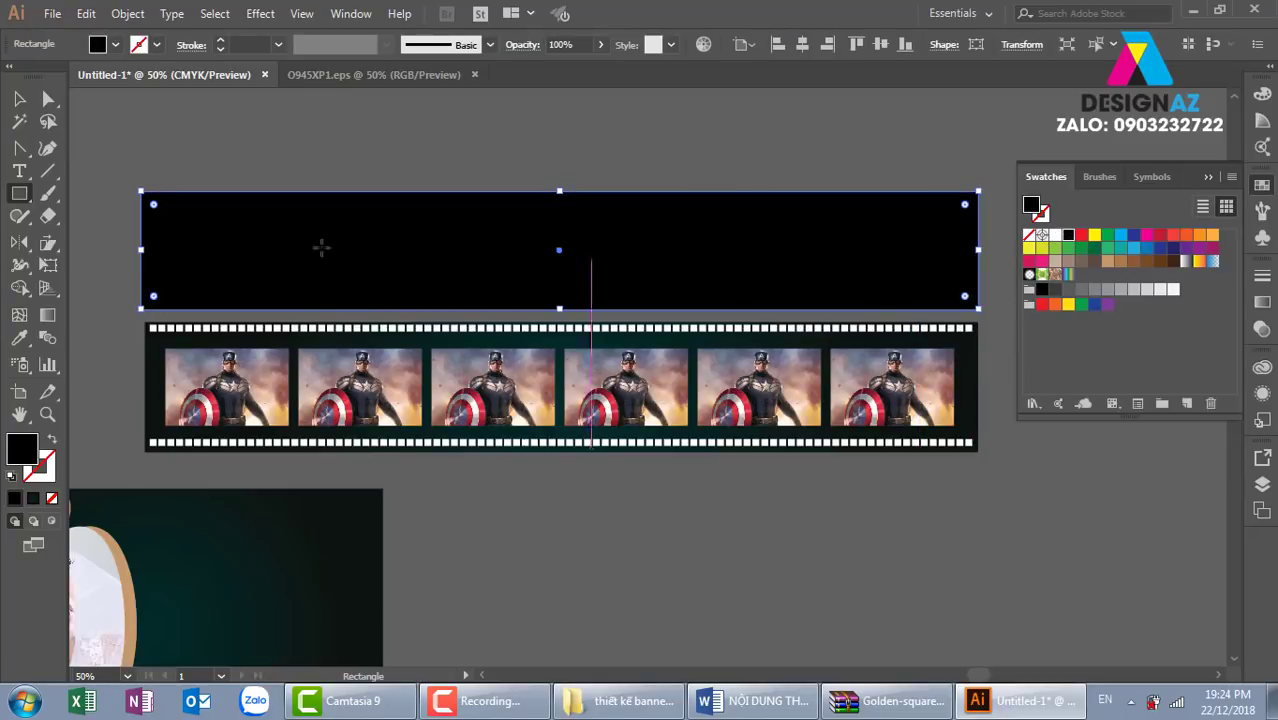
# Step: Select the black rectangle and the film strip together for Envelope Distort > Make with Top Object
pyautogui.click(19, 98)
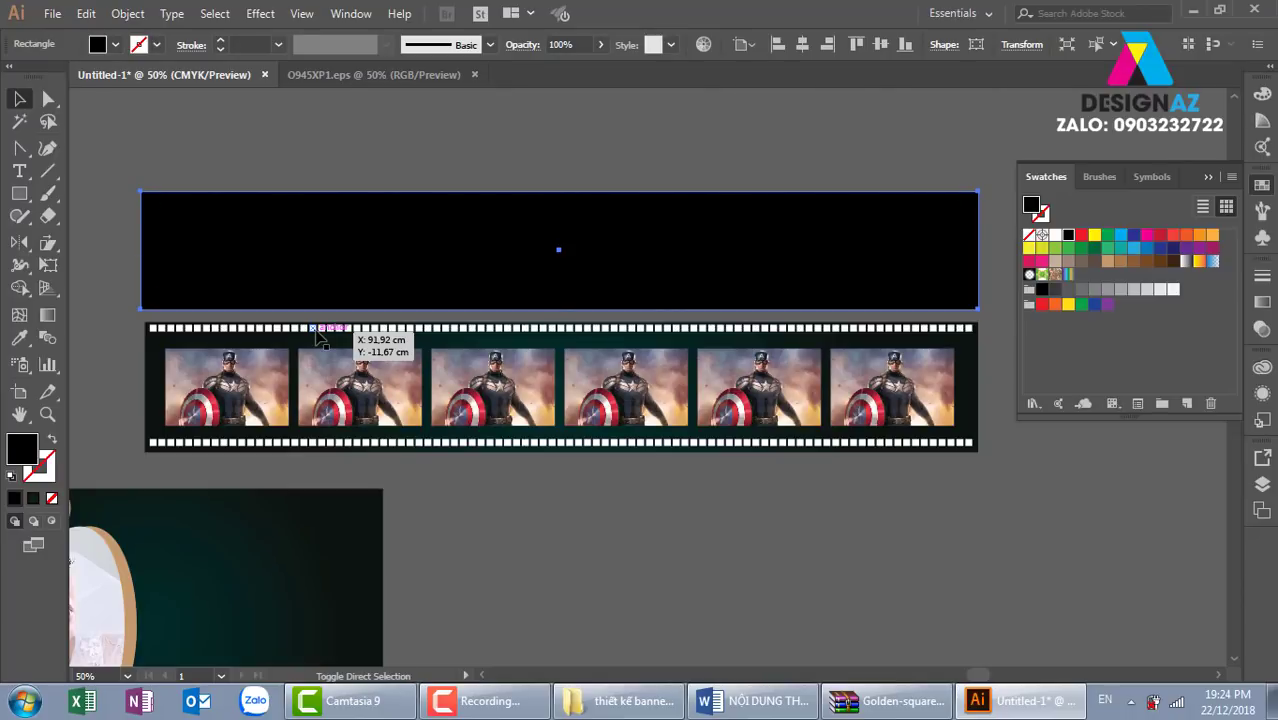
pyautogui.click(565, 171)
pyautogui.moveTo(637, 365); pyautogui.dragTo(656, 293)
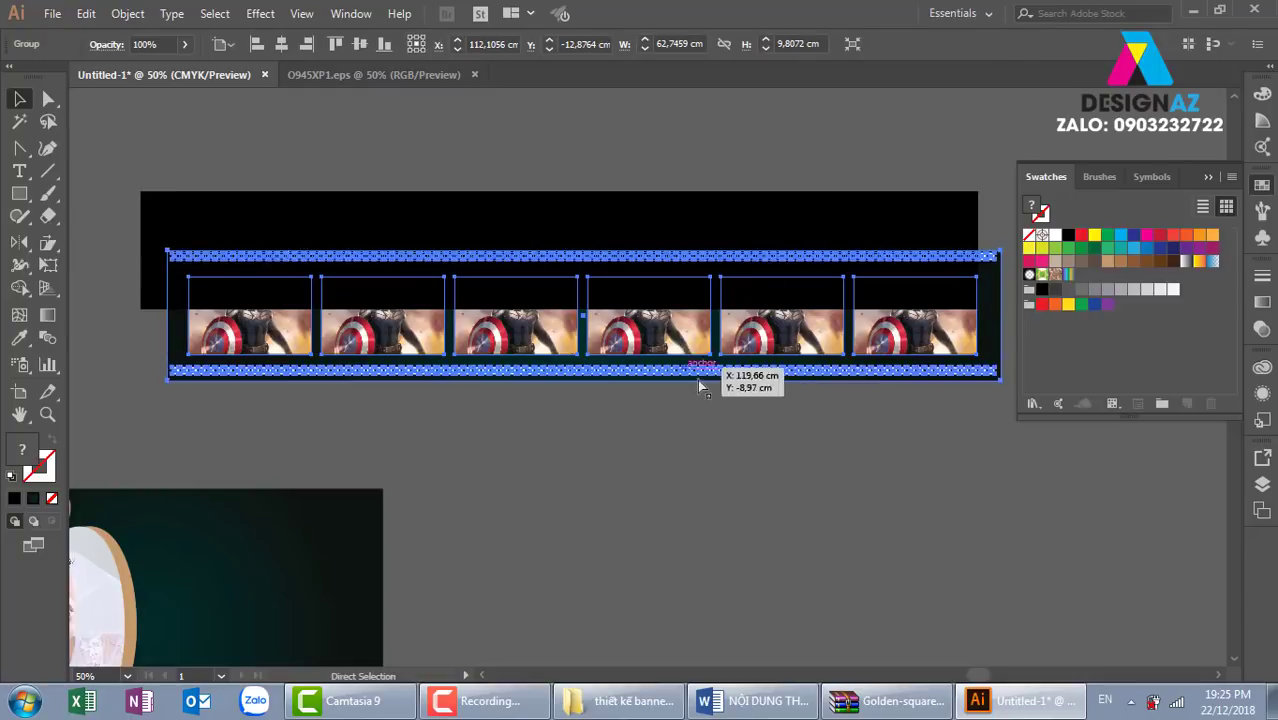
pyautogui.hotkey('ctrl', 'z')
pyautogui.moveTo(600, 150)
pyautogui.mouseDown()
pyautogui.moveTo(708, 316)
pyautogui.moveTo(708, 400)
pyautogui.mouseUp()
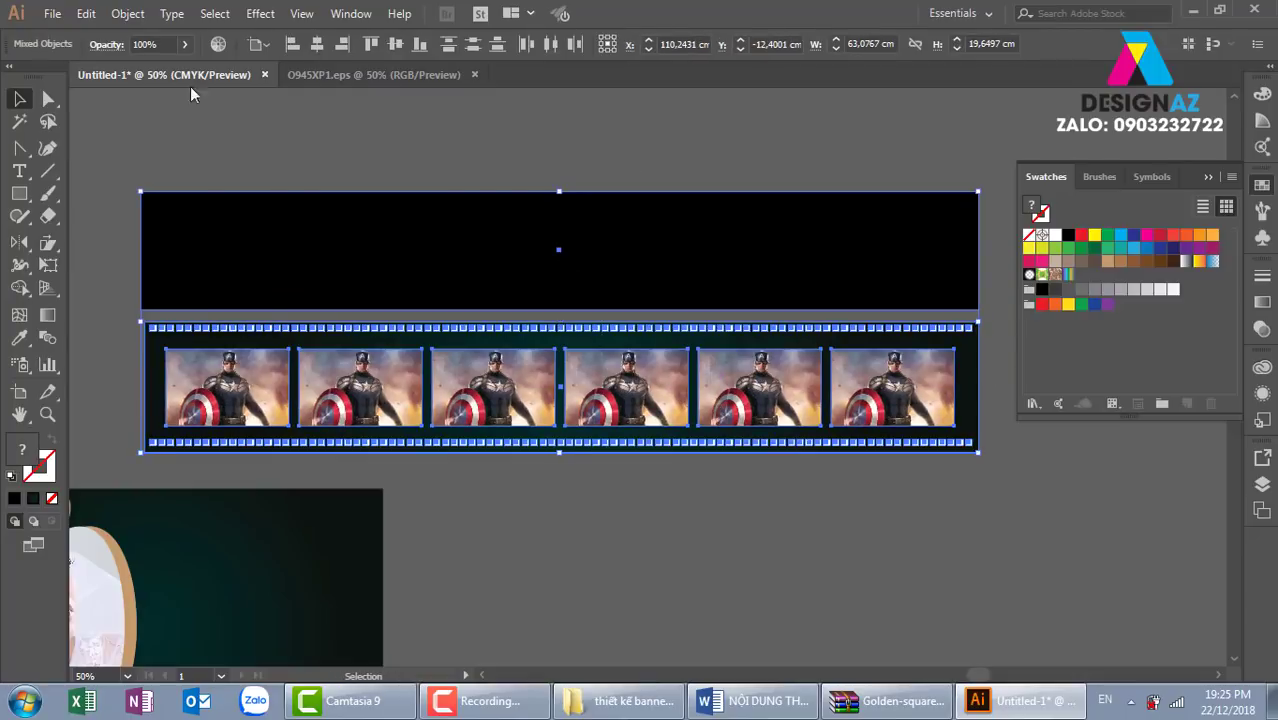
pyautogui.click(128, 14)
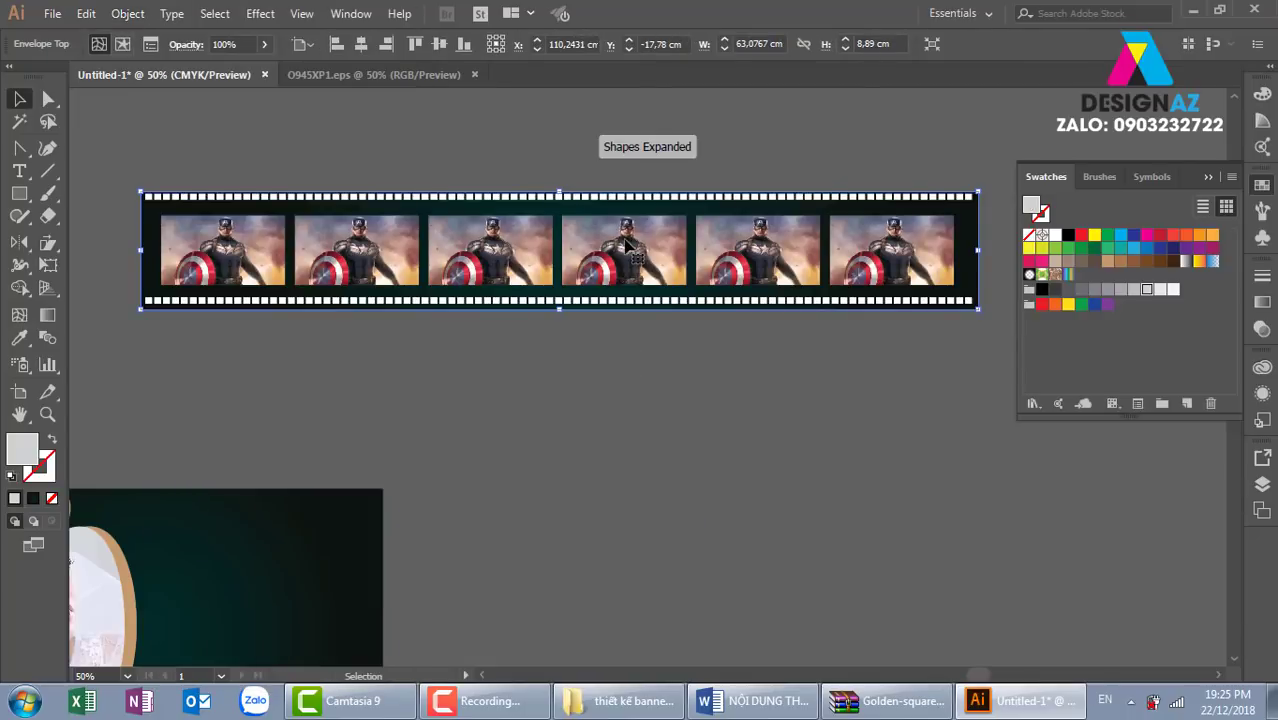
# Step: Move the enveloped strip down and bend its edges and middle anchor into an S-curve
pyautogui.moveTo(590, 271)
pyautogui.mouseDown()
pyautogui.moveTo(880, 505)
pyautogui.moveTo(588, 440)
pyautogui.mouseUp()
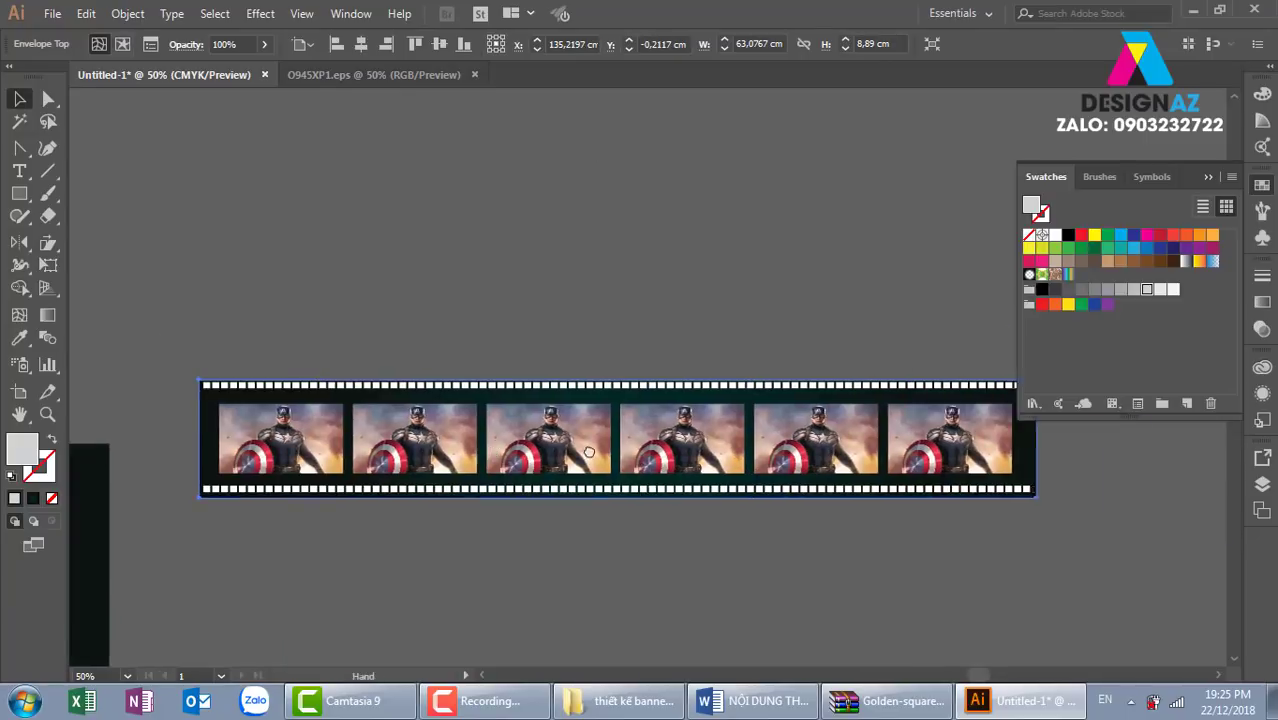
pyautogui.press('+')
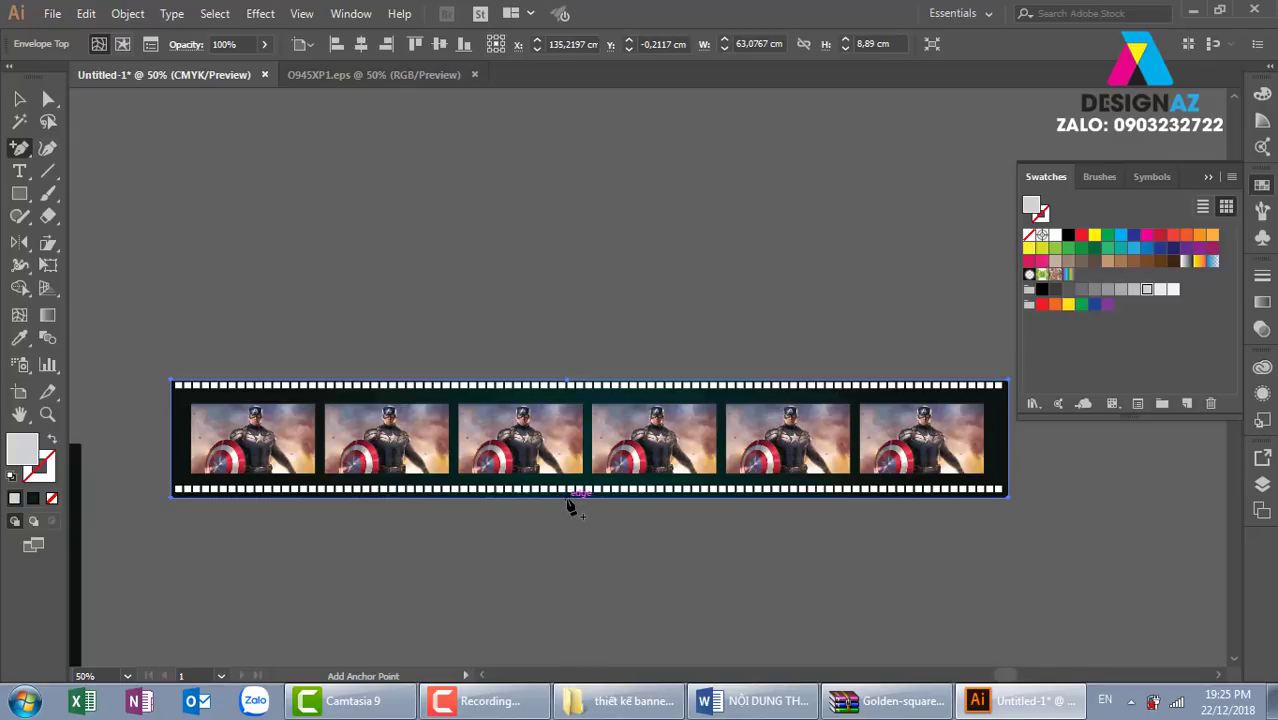
pyautogui.hotkey('shift', 'c')
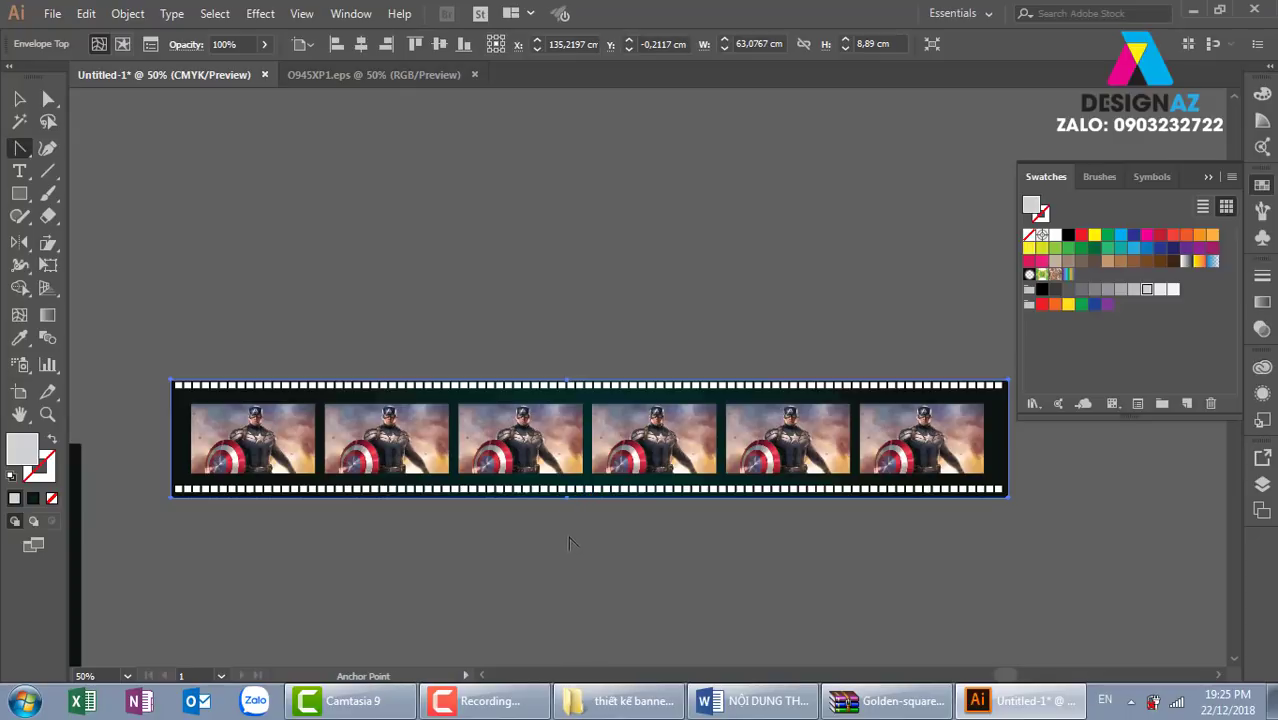
pyautogui.moveTo(565, 495); pyautogui.dragTo(494, 660)
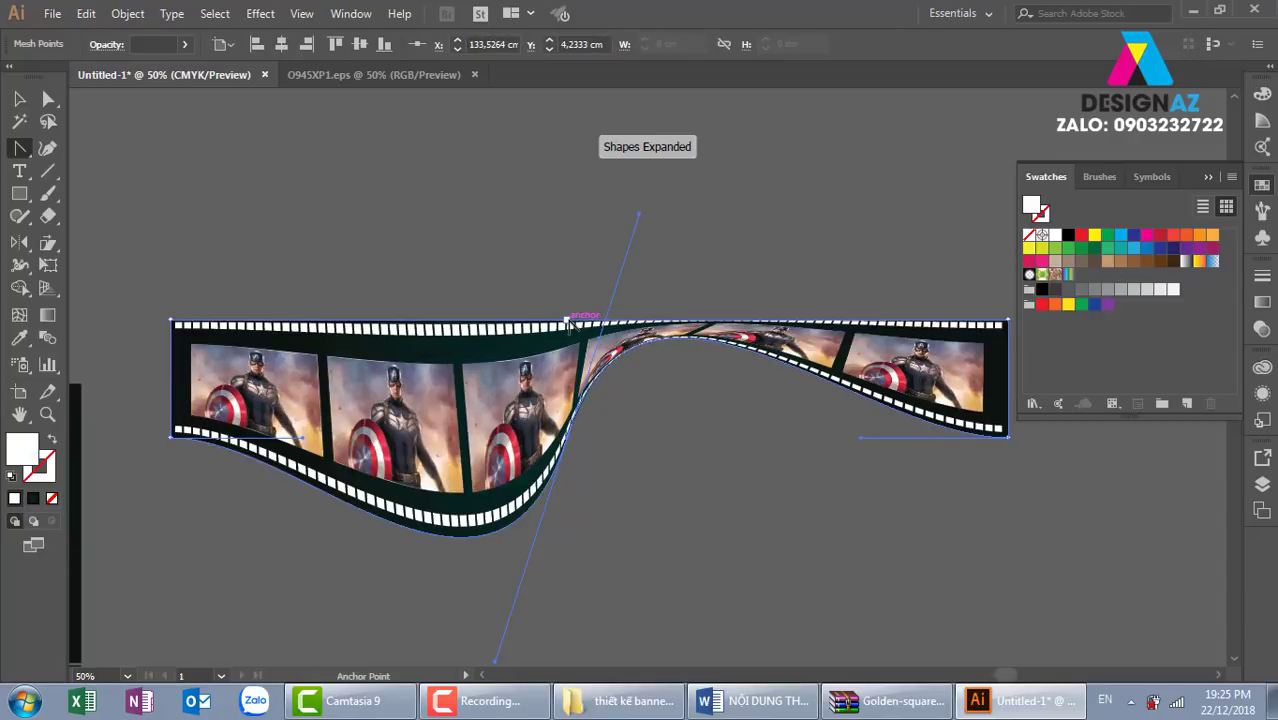
pyautogui.moveTo(566, 322); pyautogui.dragTo(544, 514)
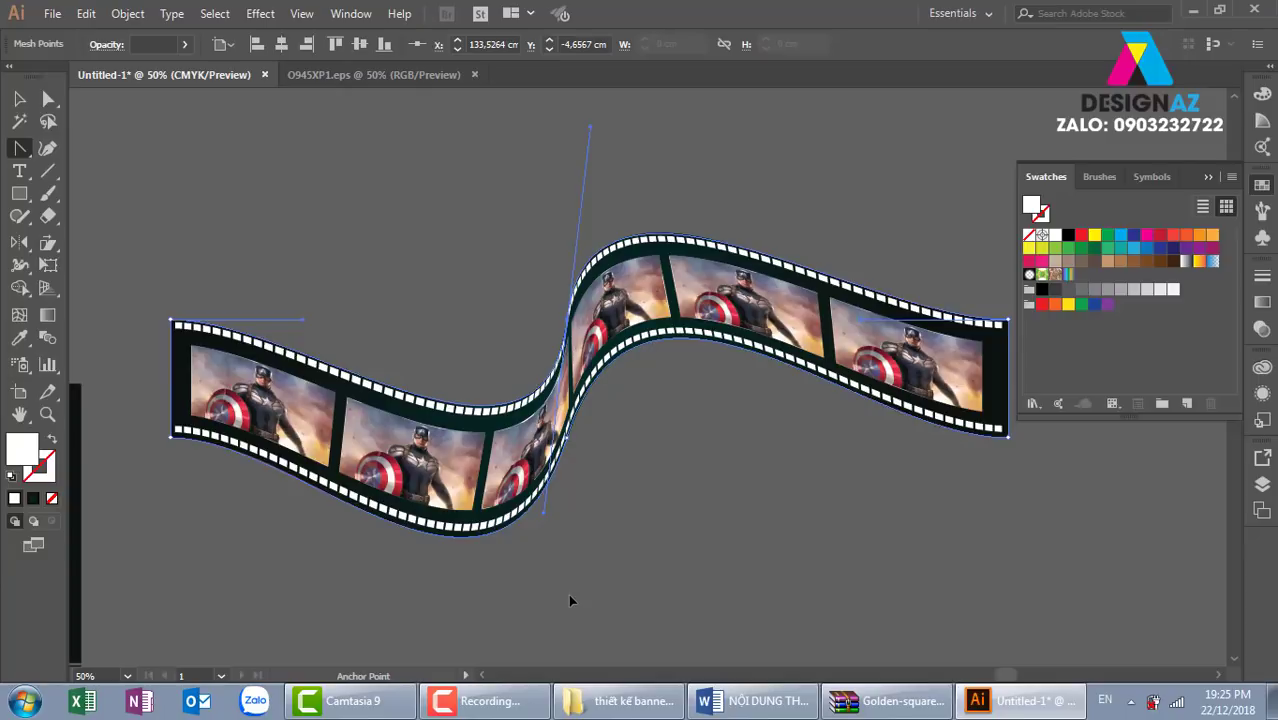
pyautogui.click(48, 98)
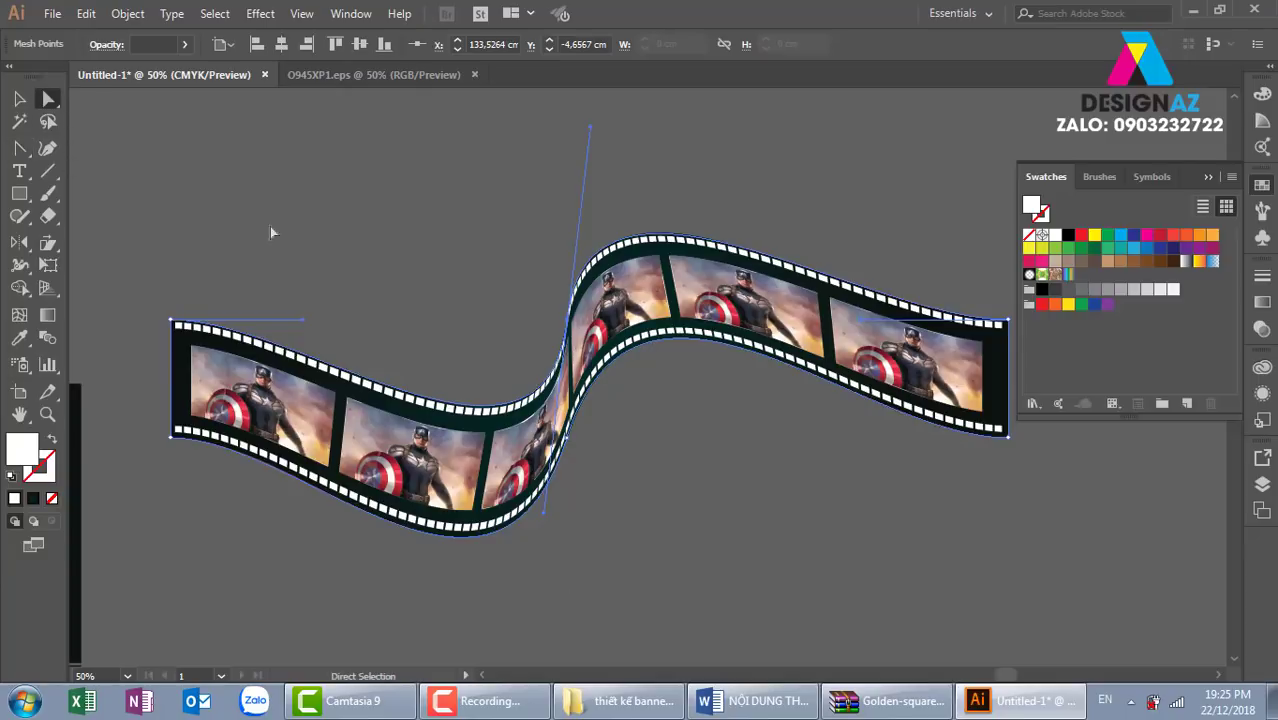
pyautogui.moveTo(571, 326); pyautogui.dragTo(621, 427)
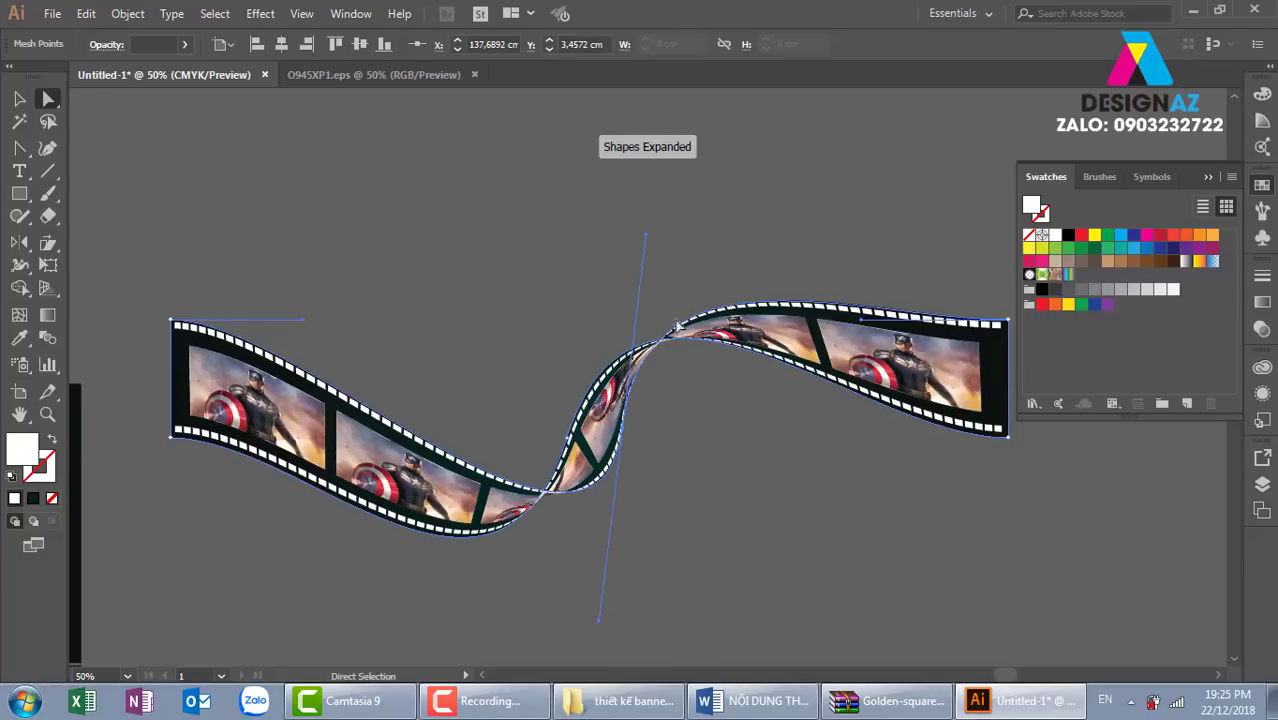
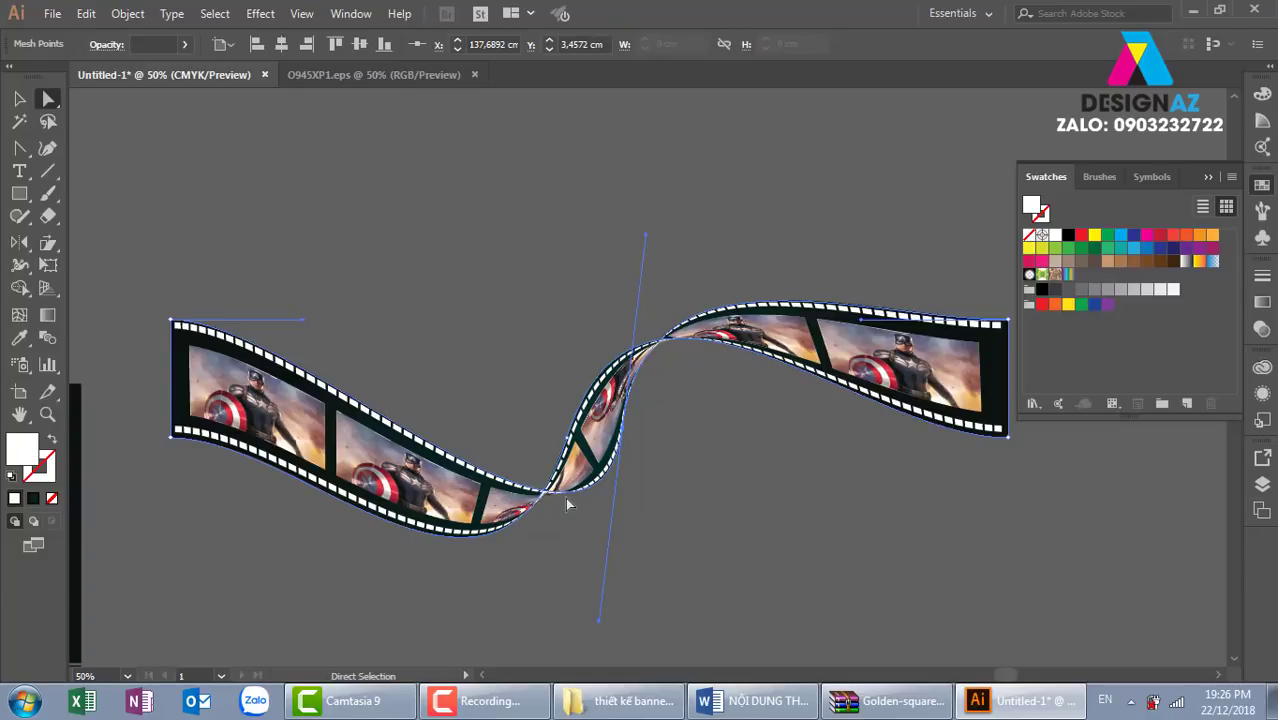
# Step: Move the curved film strip up and to the left, out of the way
pyautogui.hotkey('ctrl', '-')
pyautogui.hotkey('ctrl', '-')
pyautogui.hotkey('ctrl', '-')
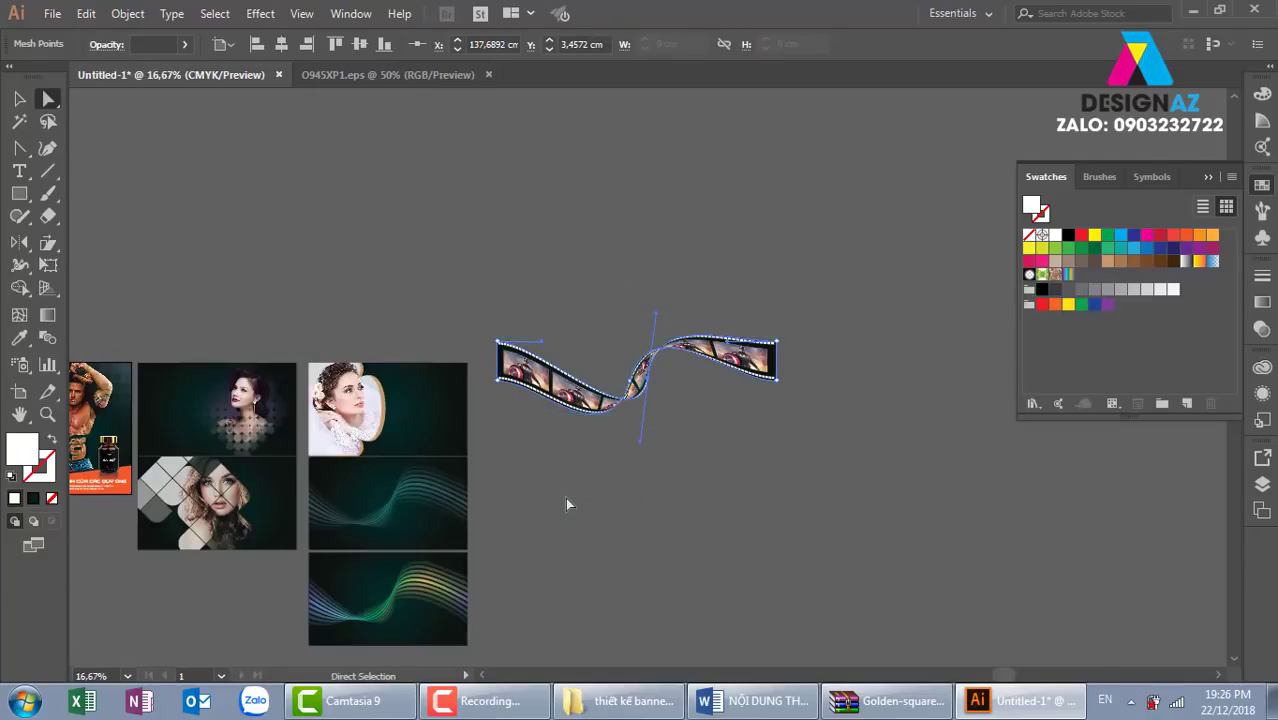
pyautogui.click(22, 98)
pyautogui.click(633, 320)
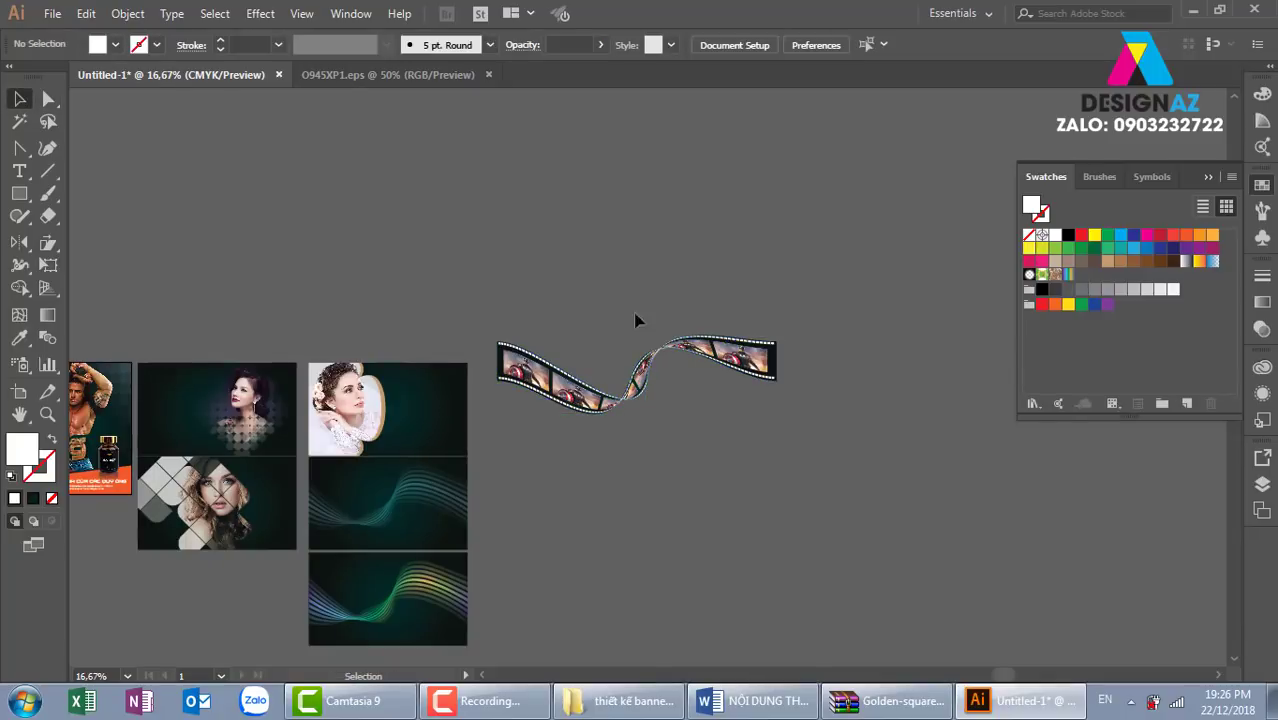
pyautogui.click(627, 405)
pyautogui.moveTo(627, 405); pyautogui.dragTo(286, 315)
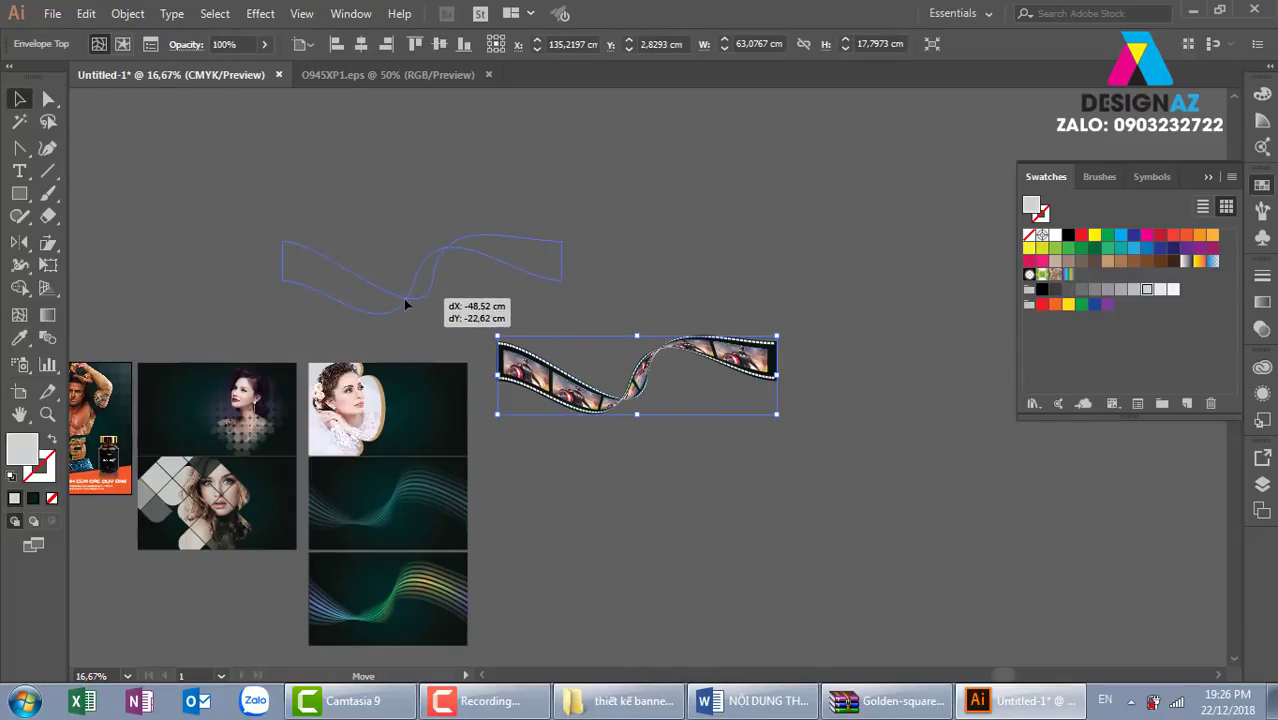
# Step: Duplicate the dark teal banner panel to the right of the portrait banner
pyautogui.moveTo(288, 398); pyautogui.dragTo(689, 310)
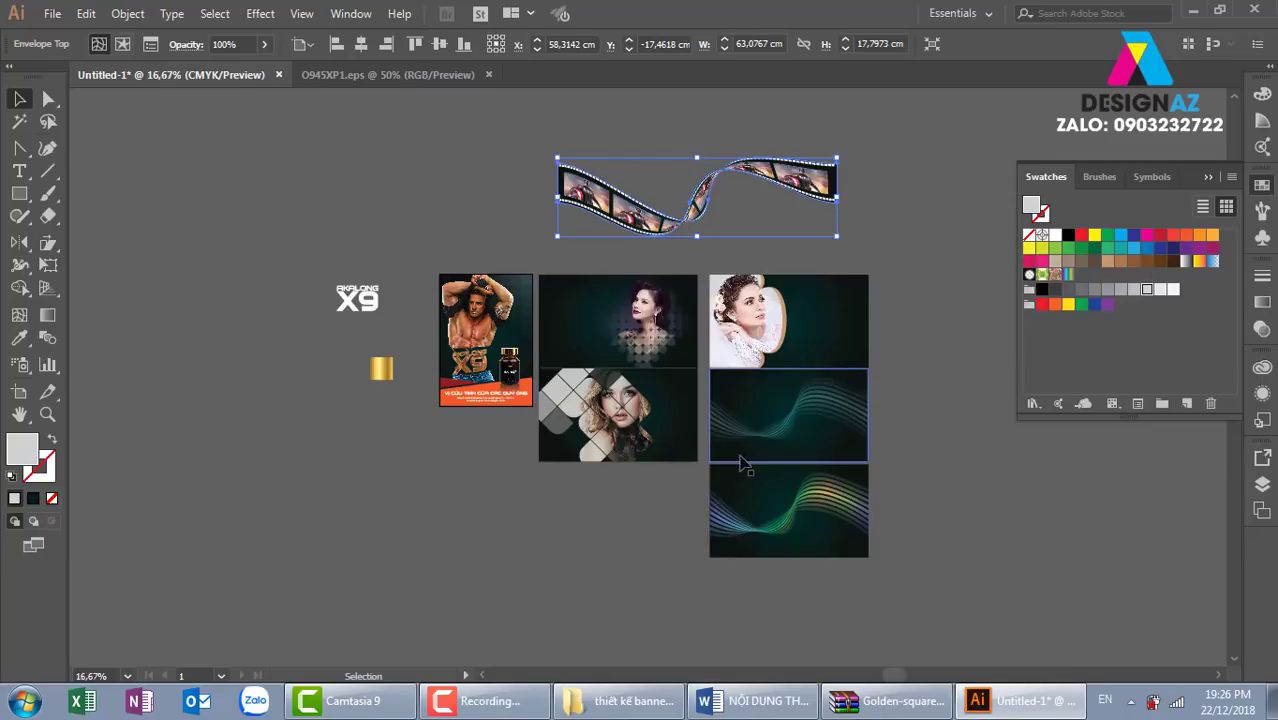
pyautogui.moveTo(827, 457); pyautogui.dragTo(310, 457)
pyautogui.click(431, 360)
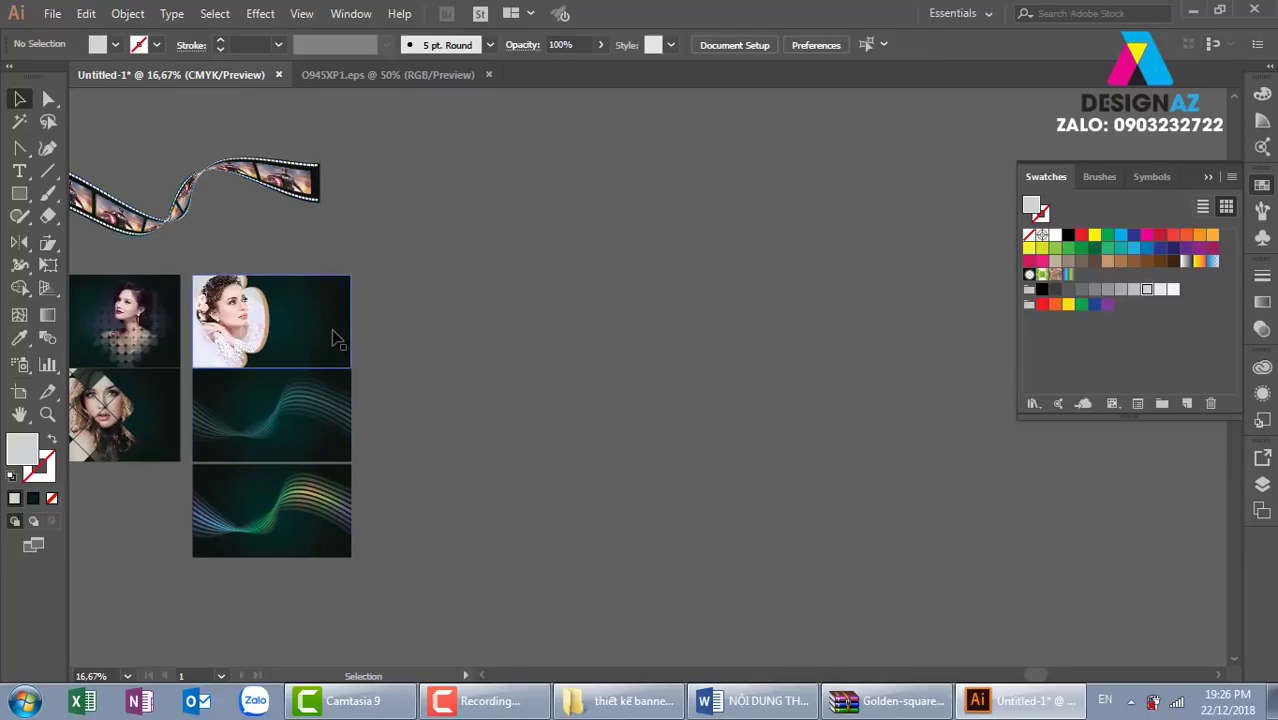
pyautogui.moveTo(328, 330)
pyautogui.mouseDown()
pyautogui.moveTo(512, 326)
pyautogui.moveTo(497, 326)
pyautogui.mouseUp()
# Step: Draw a tall pill-shaped rounded rectangle beside the blank banner
pyautogui.press('z')
pyautogui.moveTo(739, 382)
pyautogui.mouseDown()
pyautogui.moveTo(362, 331)
pyautogui.moveTo(519, 305)
pyautogui.mouseUp()
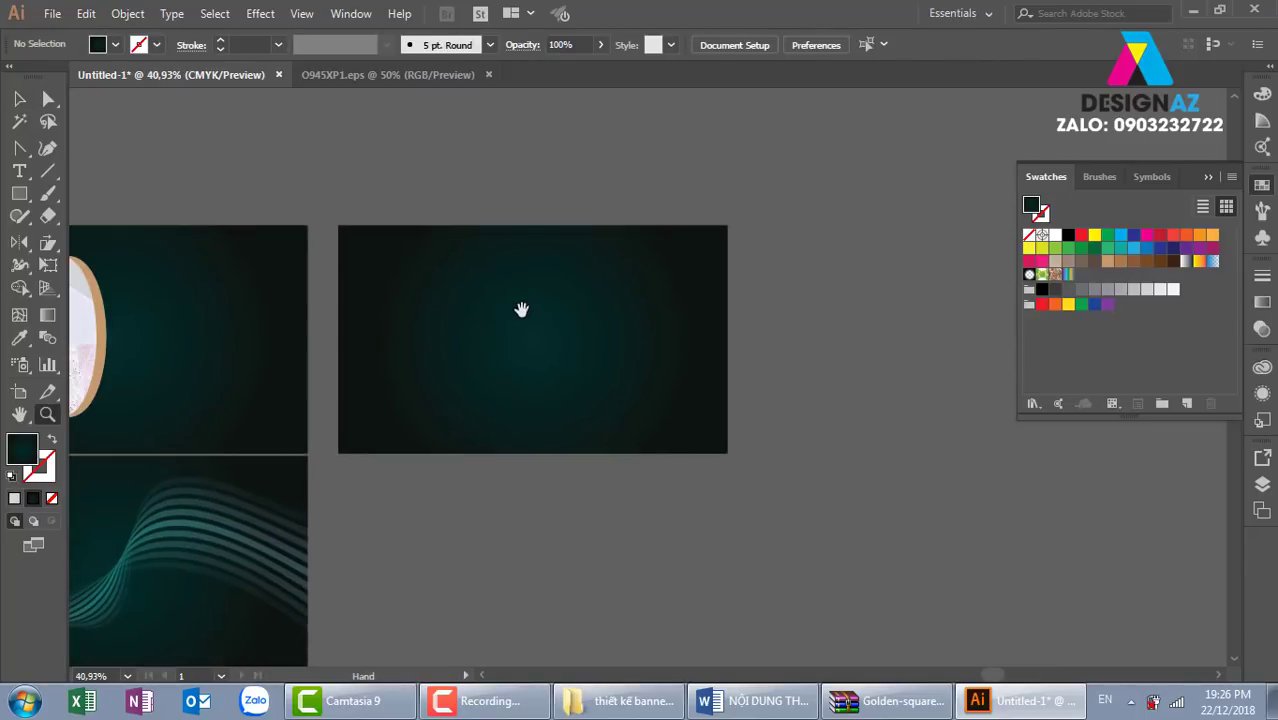
pyautogui.click(29, 198)
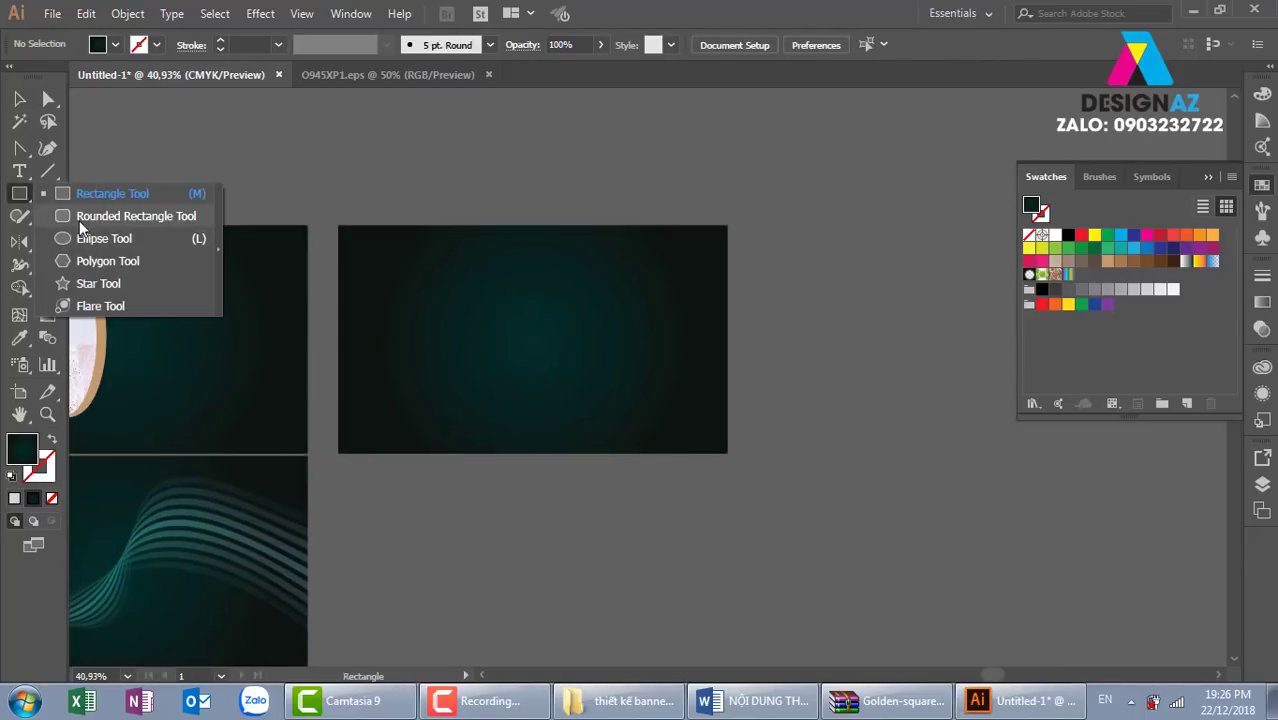
pyautogui.click(84, 220)
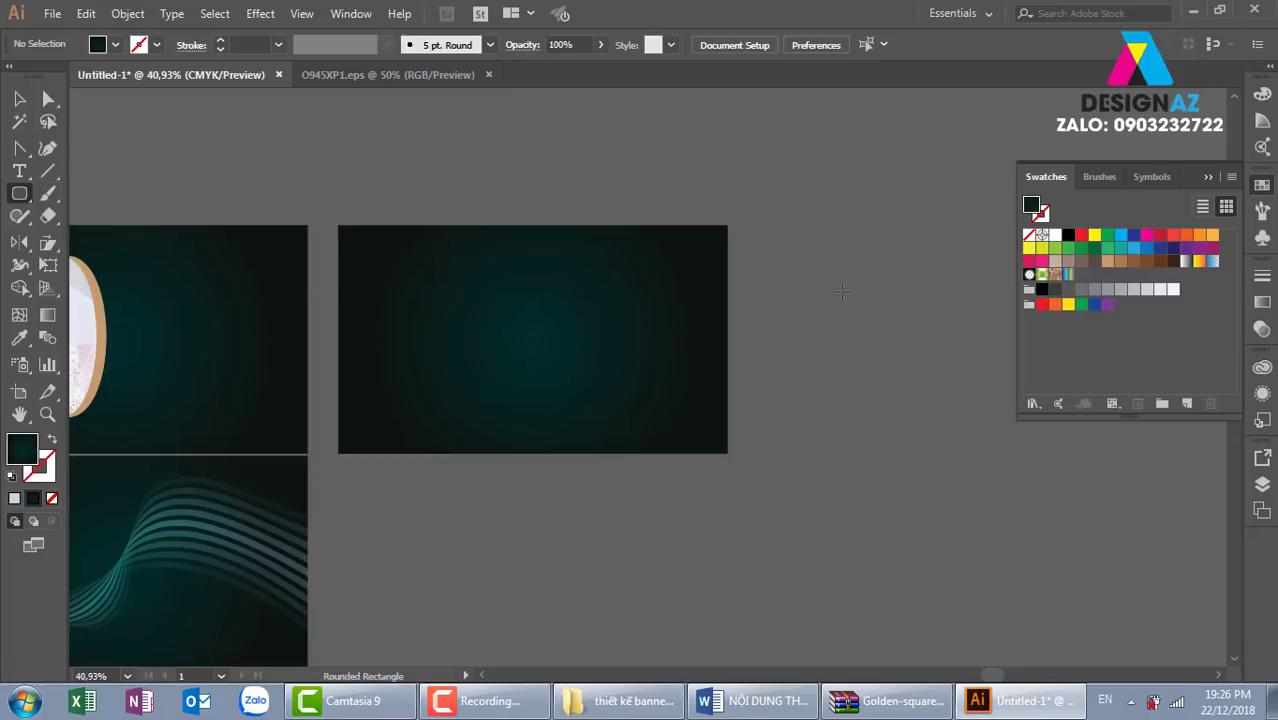
pyautogui.moveTo(779, 146)
pyautogui.mouseDown()
pyautogui.moveTo(882, 396)
pyautogui.moveTo(857, 383)
pyautogui.mouseUp()
pyautogui.press('Up')
pyautogui.press('Up')
pyautogui.press('Up')
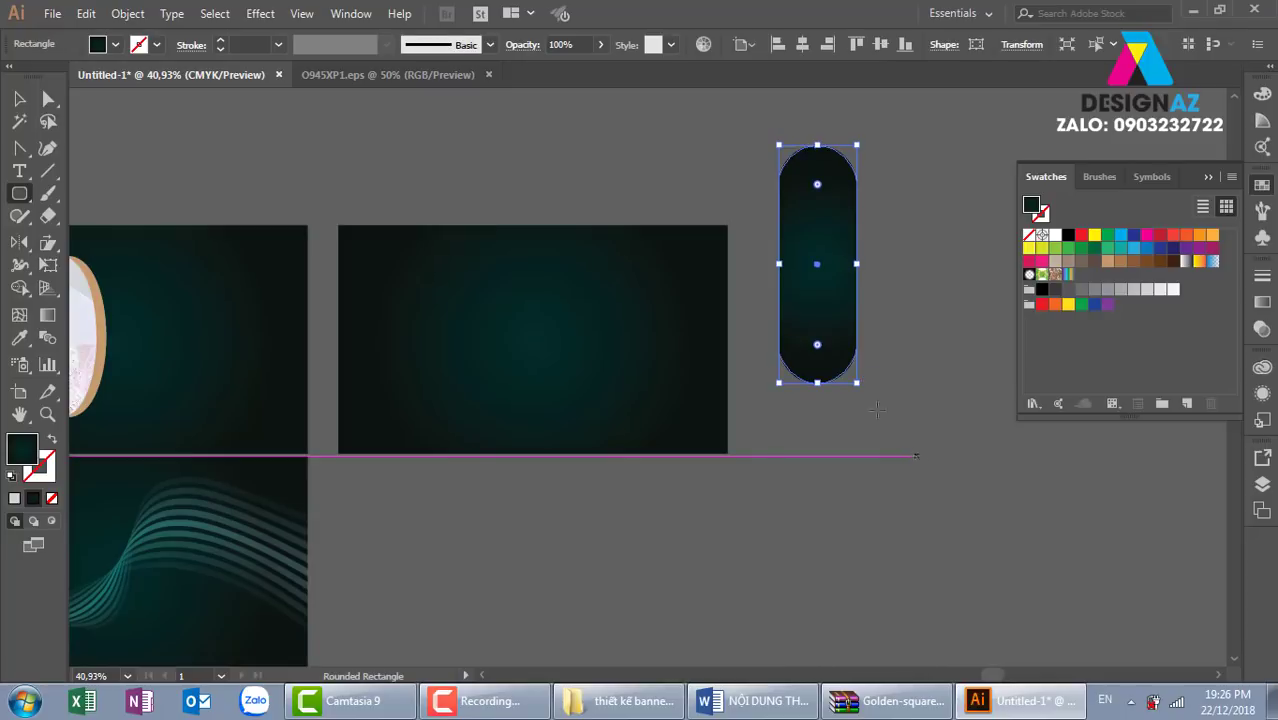
# Step: Duplicate the pill left and right, shortening the copies into three pills
pyautogui.press('v')
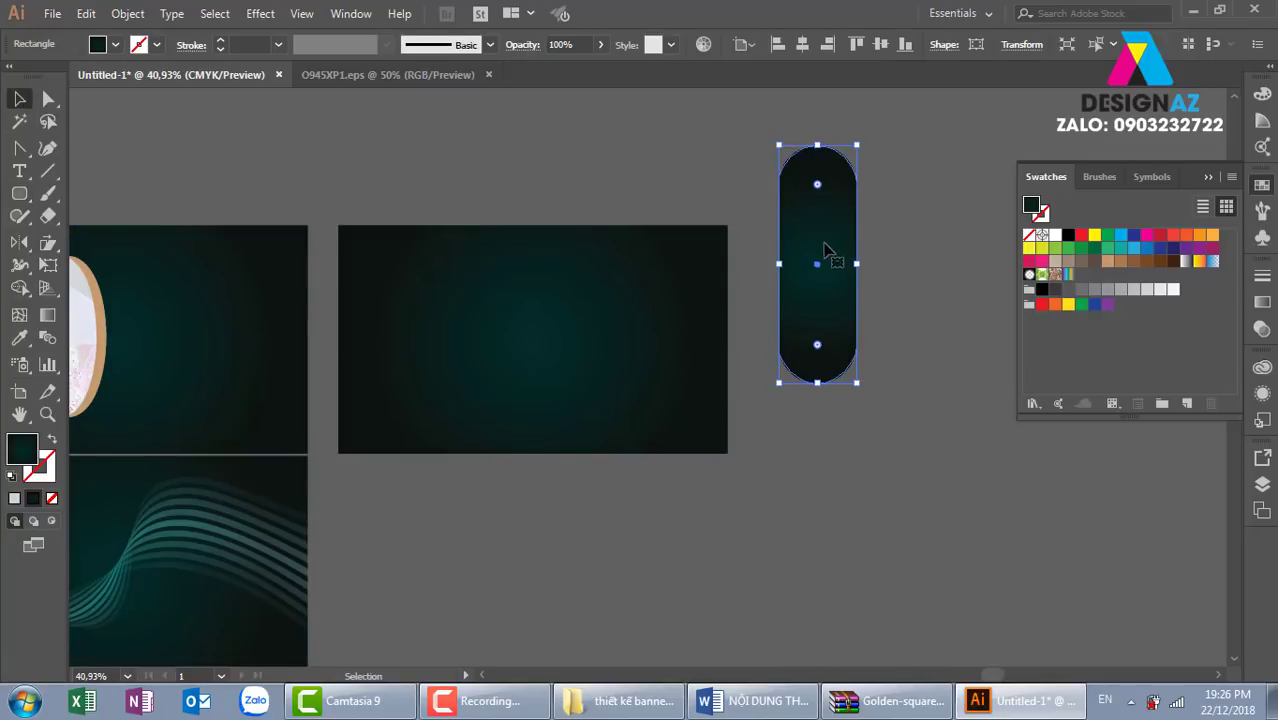
pyautogui.moveTo(822, 251); pyautogui.dragTo(912, 251)
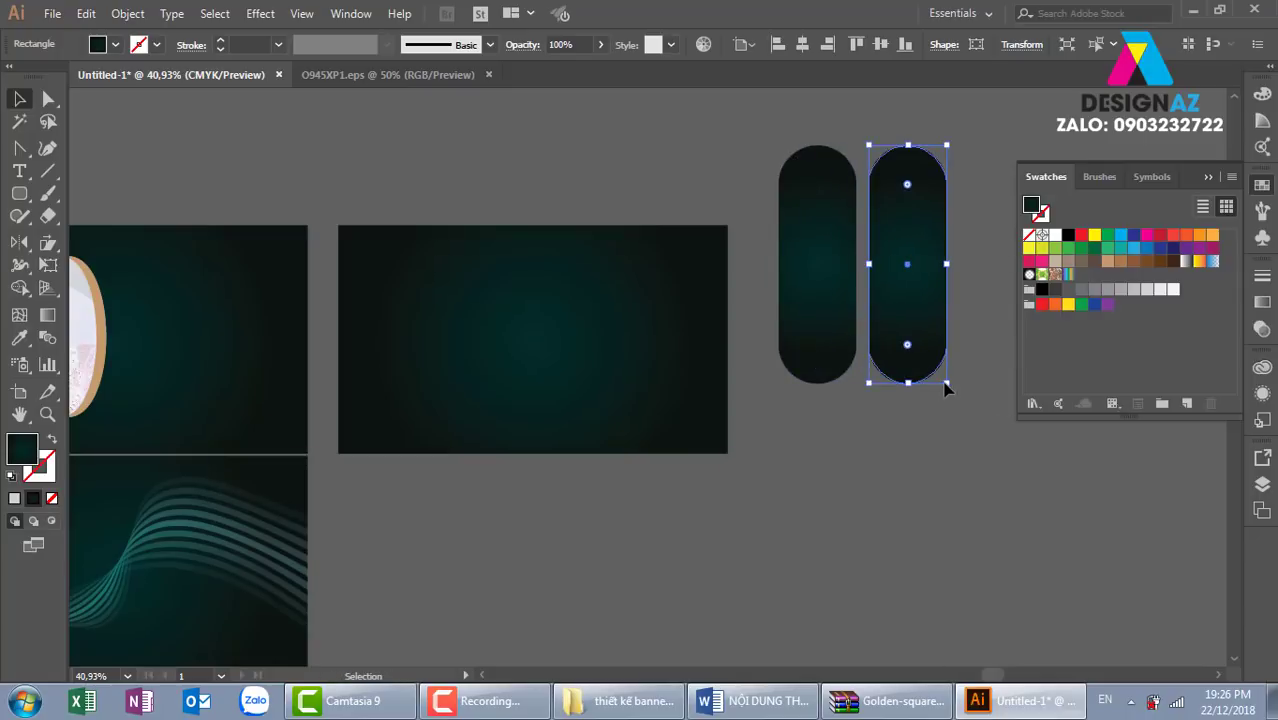
pyautogui.moveTo(946, 382); pyautogui.dragTo(928, 348)
pyautogui.moveTo(909, 258); pyautogui.dragTo(903, 258)
pyautogui.moveTo(807, 271); pyautogui.dragTo(738, 305)
pyautogui.moveTo(699, 383); pyautogui.dragTo(710, 352)
# Step: Scale and narrow the three pills, fill them orange, rotate 45° and move onto the banner
pyautogui.moveTo(964, 229); pyautogui.dragTo(745, 399)
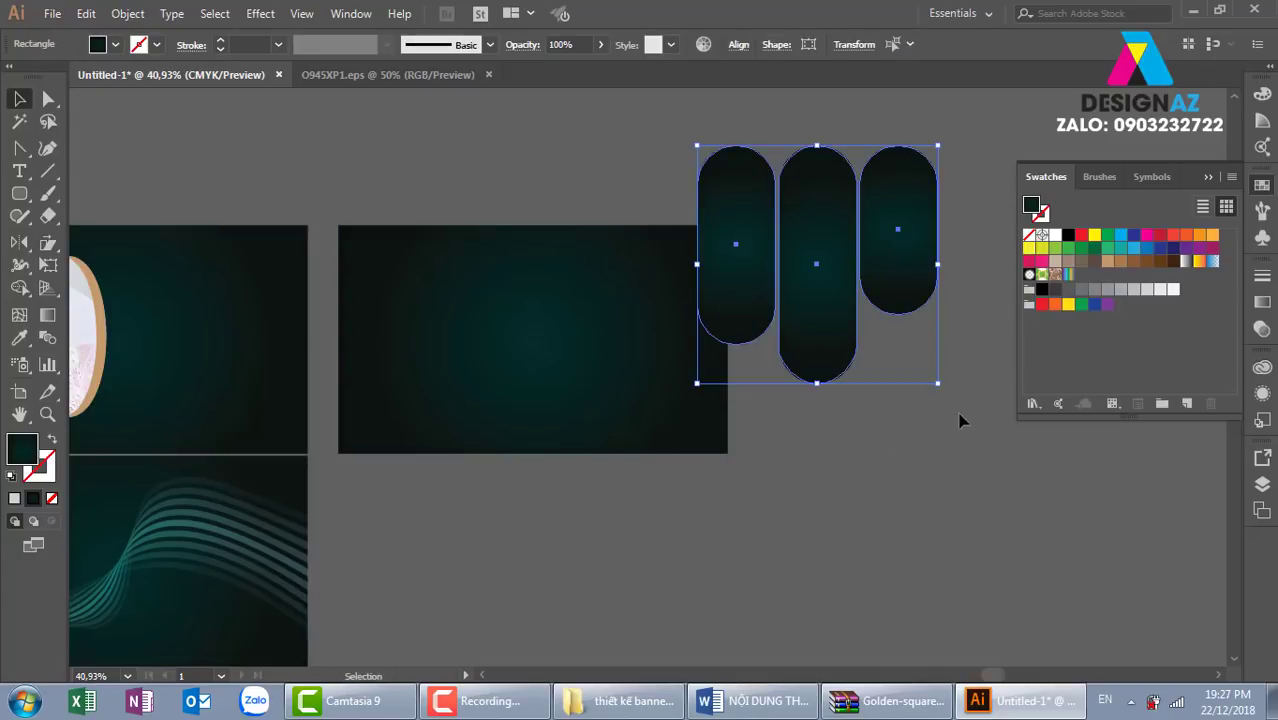
pyautogui.moveTo(937, 384); pyautogui.dragTo(1002, 448)
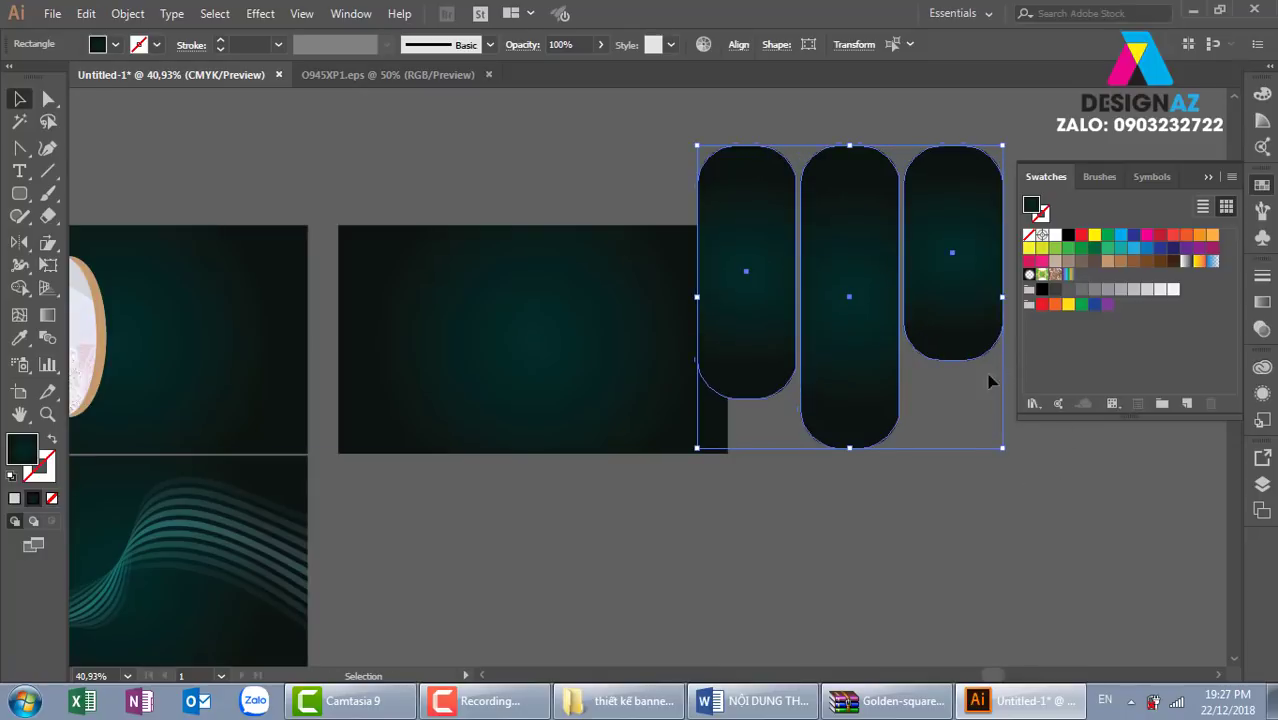
pyautogui.moveTo(1002, 297); pyautogui.dragTo(943, 297)
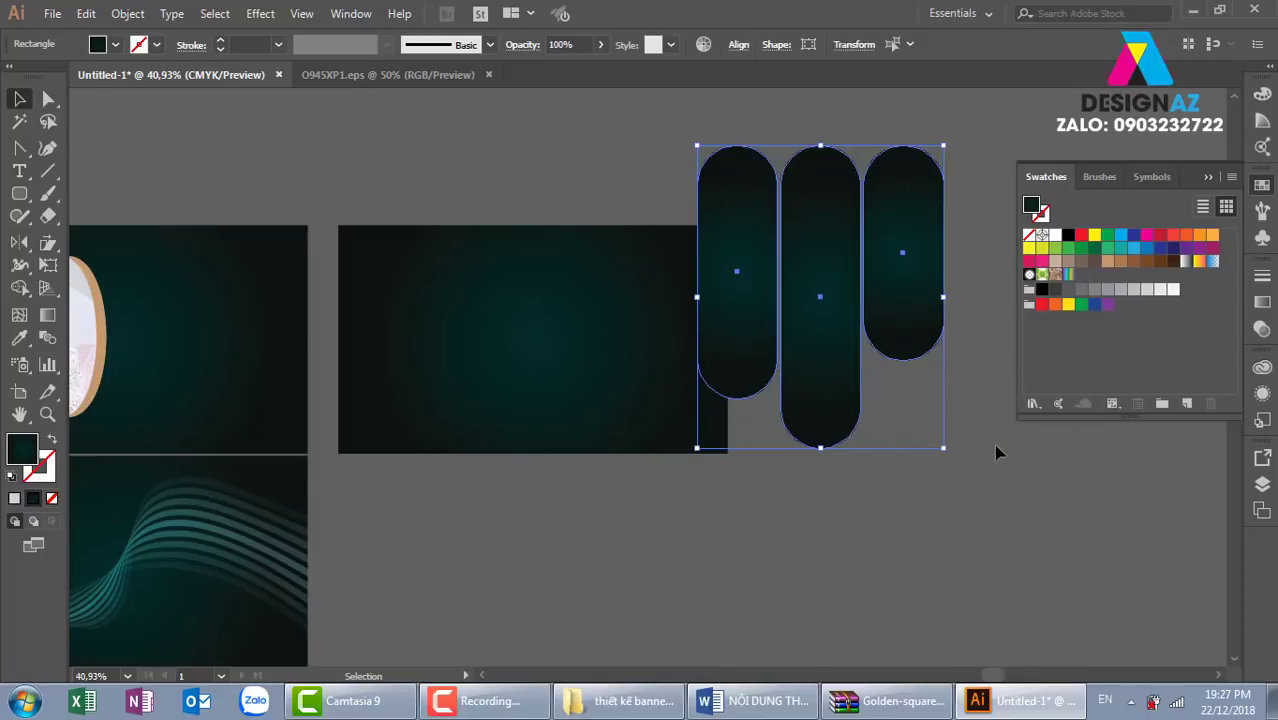
pyautogui.click(1186, 234)
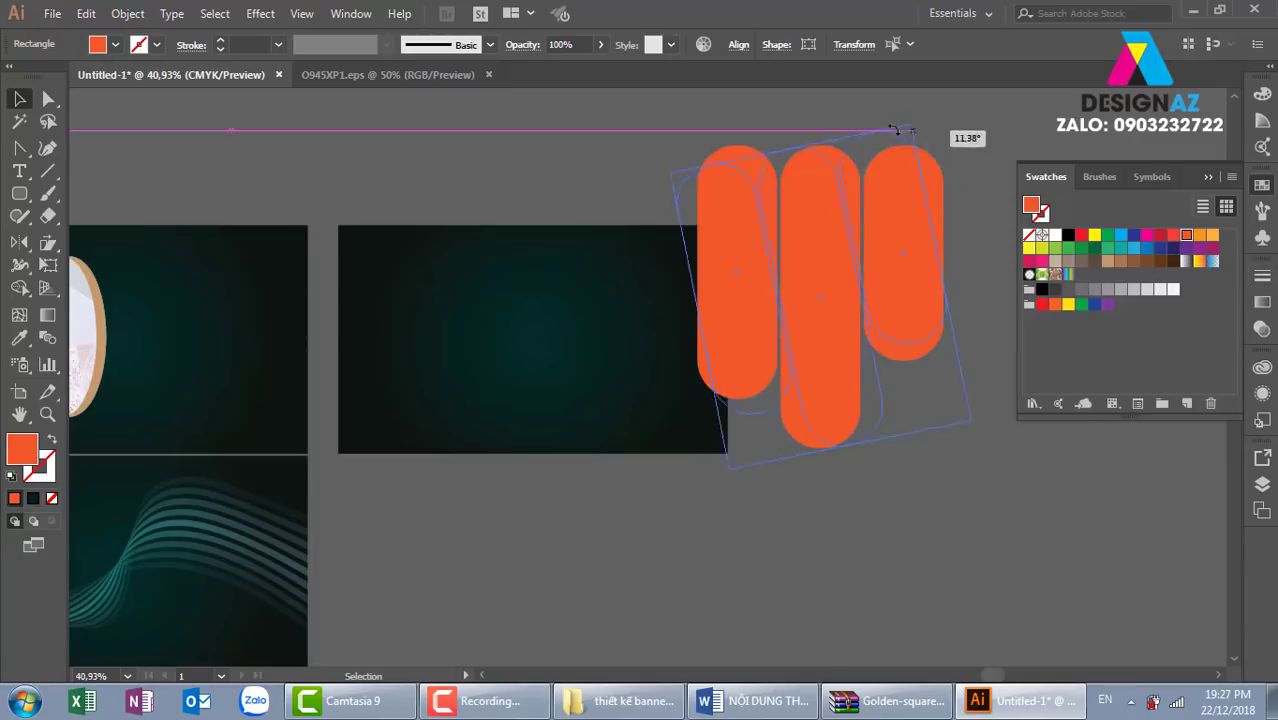
pyautogui.moveTo(955, 142); pyautogui.dragTo(806, 92)
pyautogui.moveTo(838, 220)
pyautogui.mouseDown()
pyautogui.moveTo(485, 226)
pyautogui.moveTo(505, 268)
pyautogui.mouseUp()
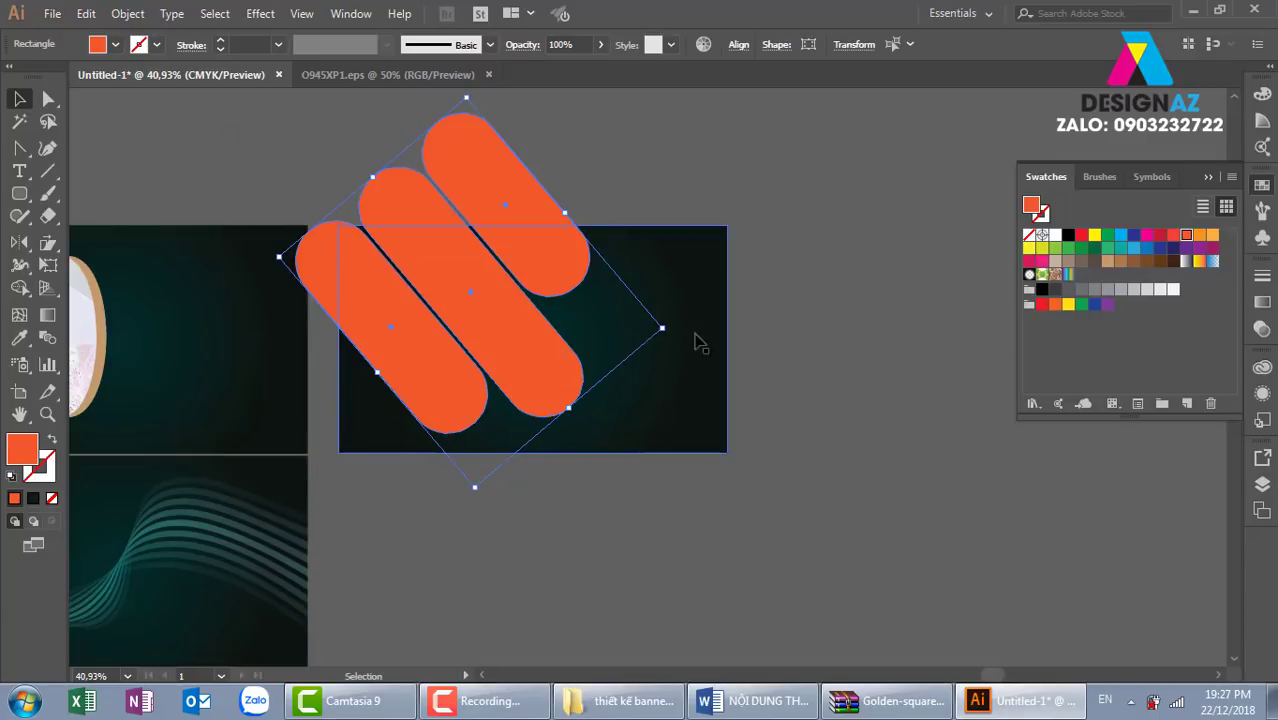
# Step: Trim the pill overhangs outside the banner with the Shape Builder tool
pyautogui.moveTo(736, 155); pyautogui.dragTo(440, 505)
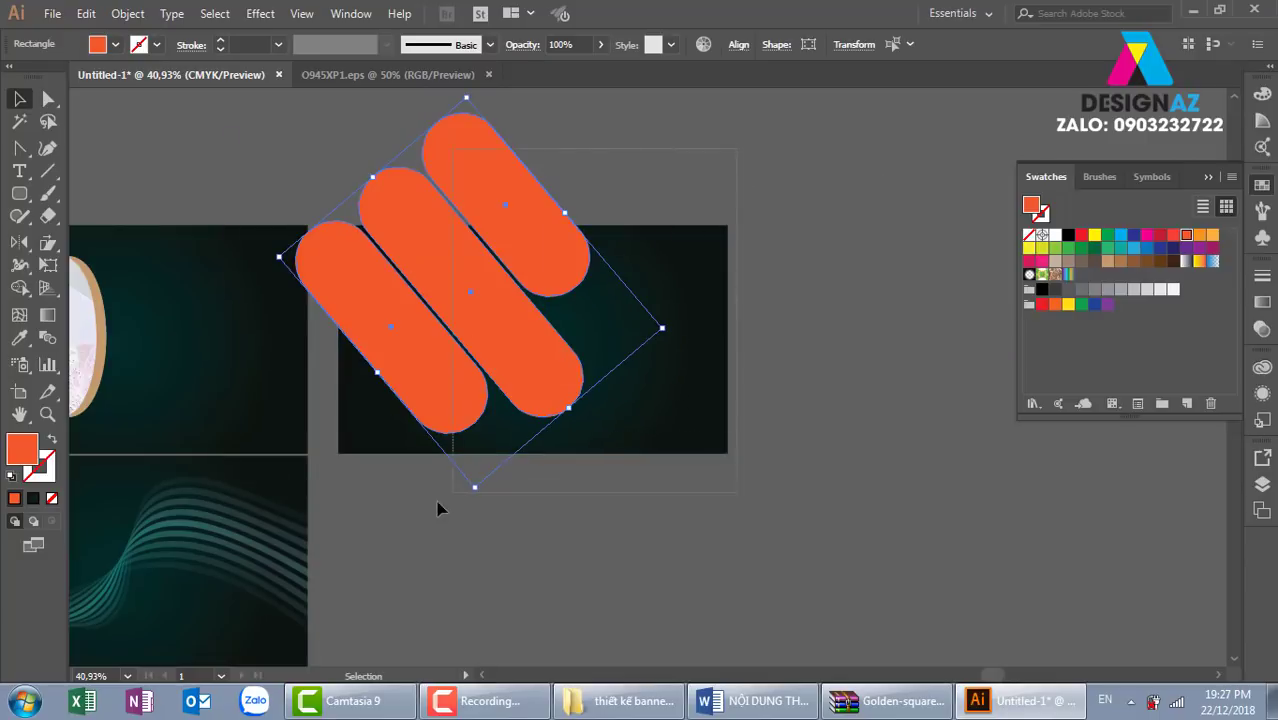
pyautogui.click(22, 287)
pyautogui.moveTo(24, 290); pyautogui.dragTo(130, 289)
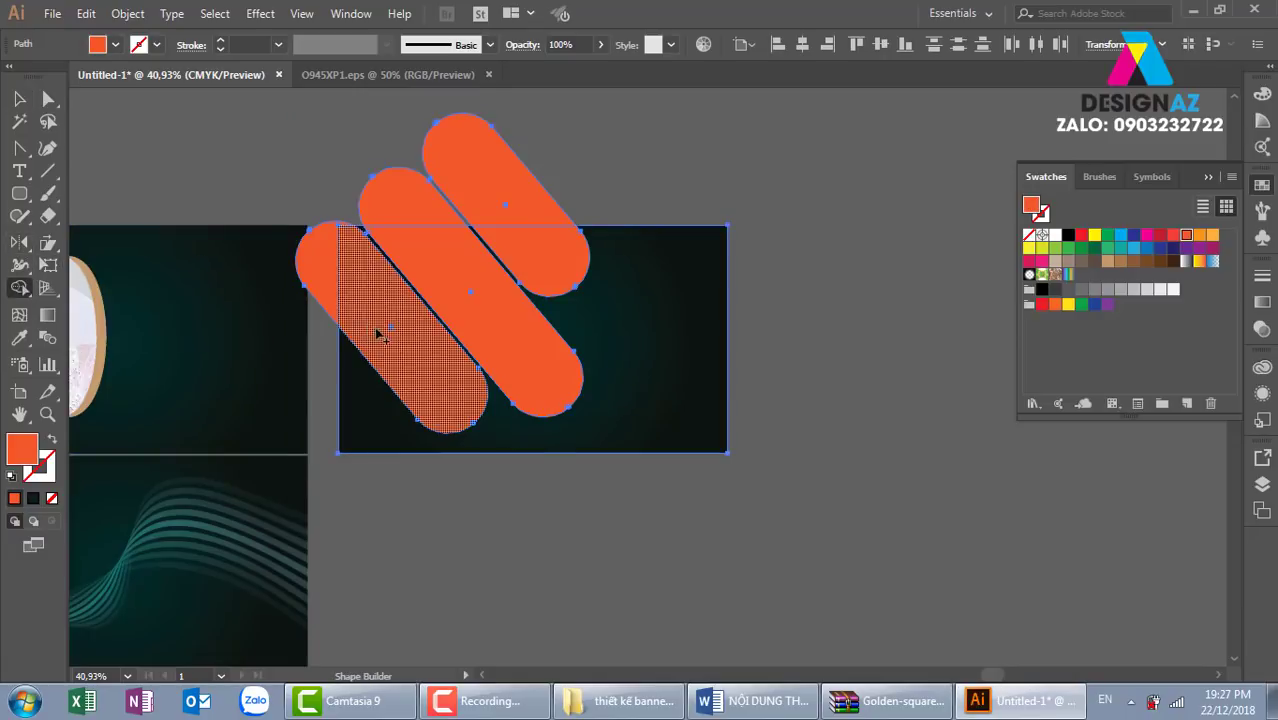
pyautogui.keyDown('alt'); pyautogui.click(318, 262); pyautogui.keyUp('alt')
pyautogui.keyDown('alt'); pyautogui.click(400, 200); pyautogui.keyUp('alt')
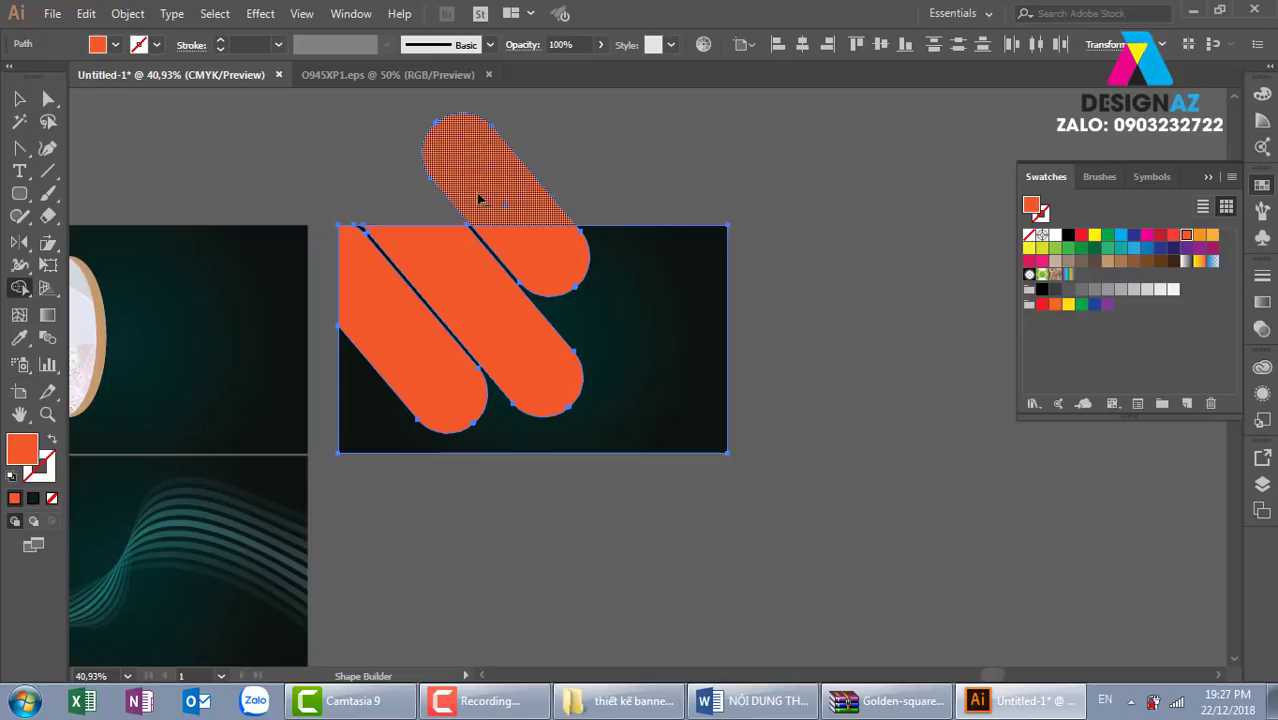
pyautogui.keyDown('alt'); pyautogui.click(490, 195); pyautogui.keyUp('alt')
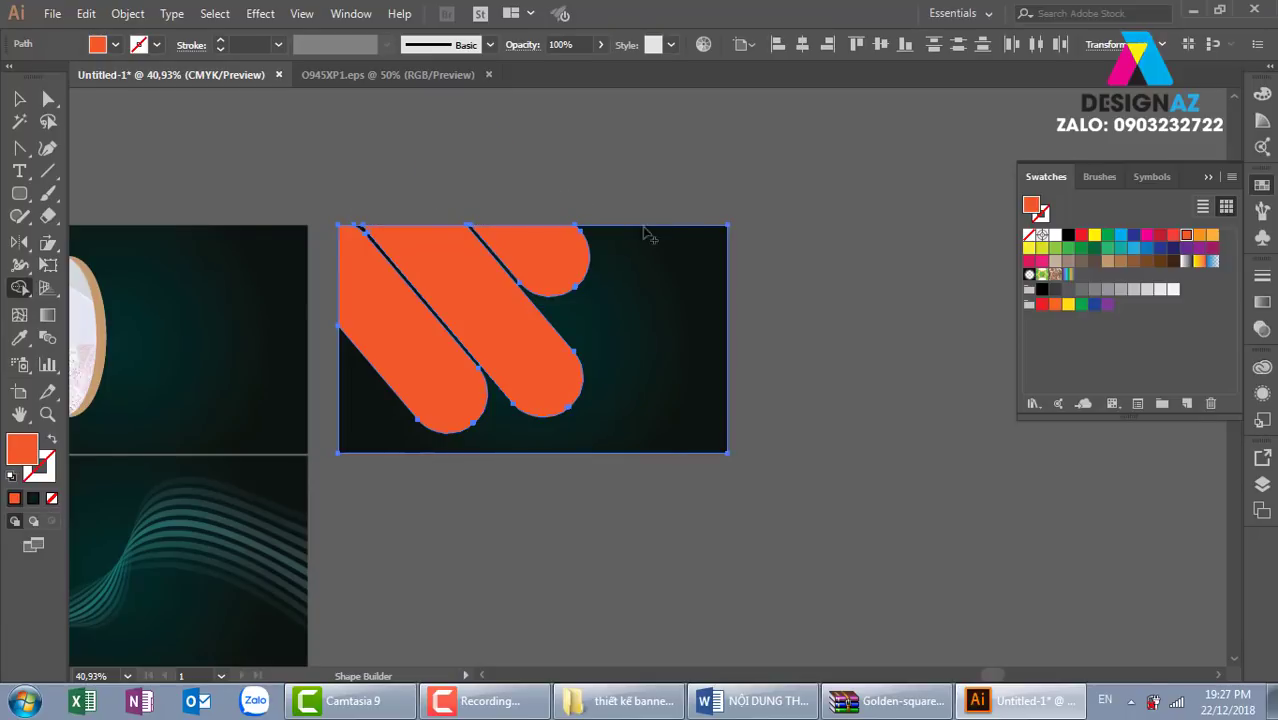
pyautogui.press('v')
pyautogui.click(636, 180)
# Step: Combine the three orange stripe pieces into one compound path
pyautogui.press('z')
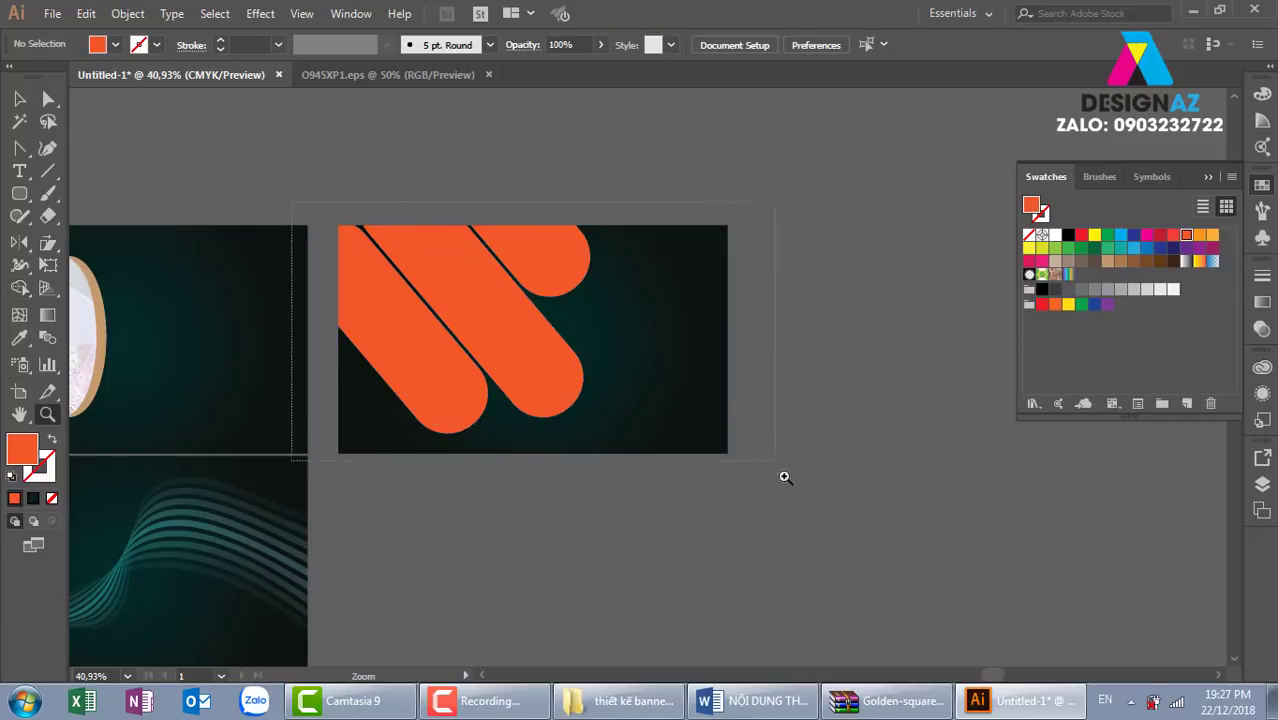
pyautogui.click(785, 476)
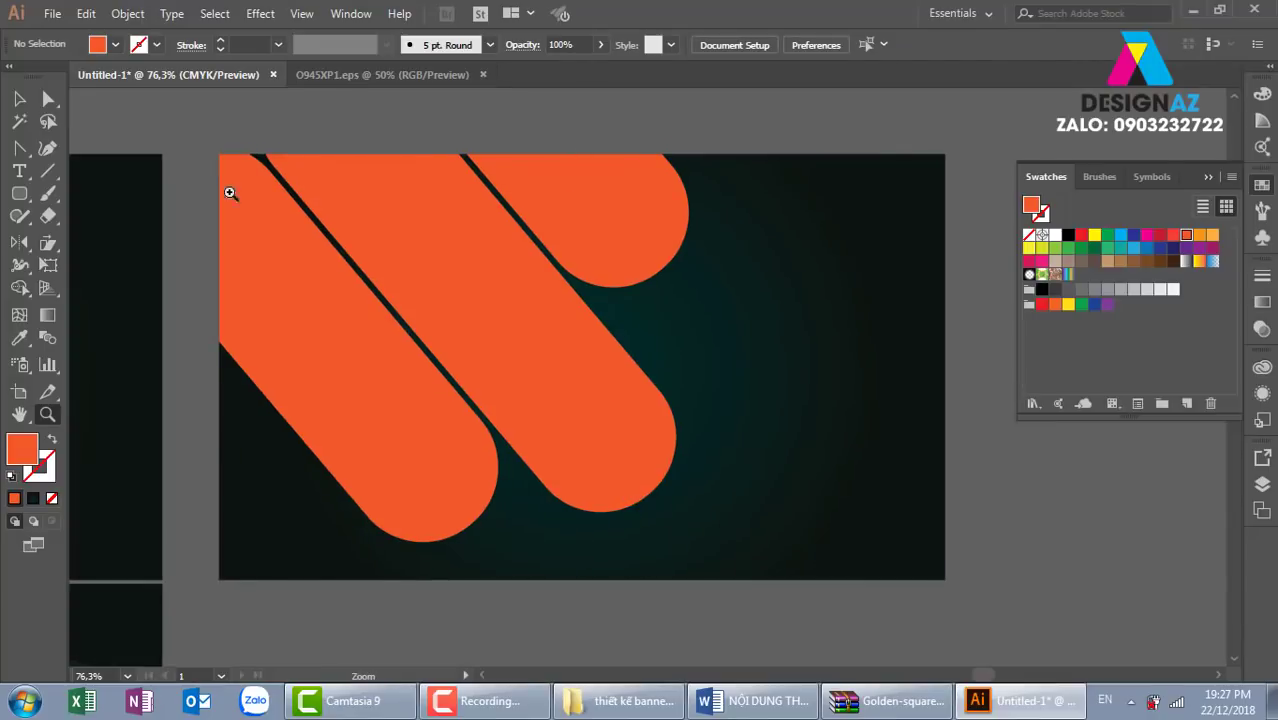
pyautogui.click(19, 98)
pyautogui.click(655, 265)
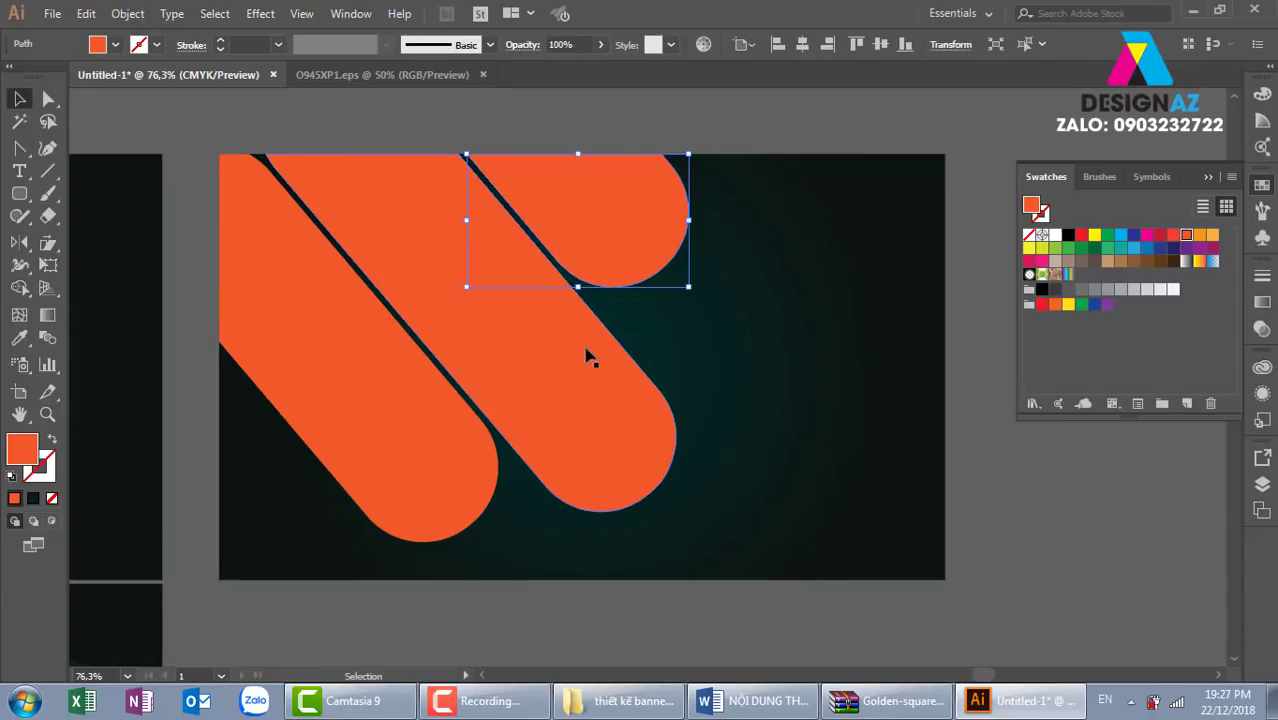
pyautogui.keyDown('shift'); pyautogui.click(601, 405); pyautogui.keyUp('shift')
pyautogui.keyDown('shift'); pyautogui.click(393, 462); pyautogui.keyUp('shift')
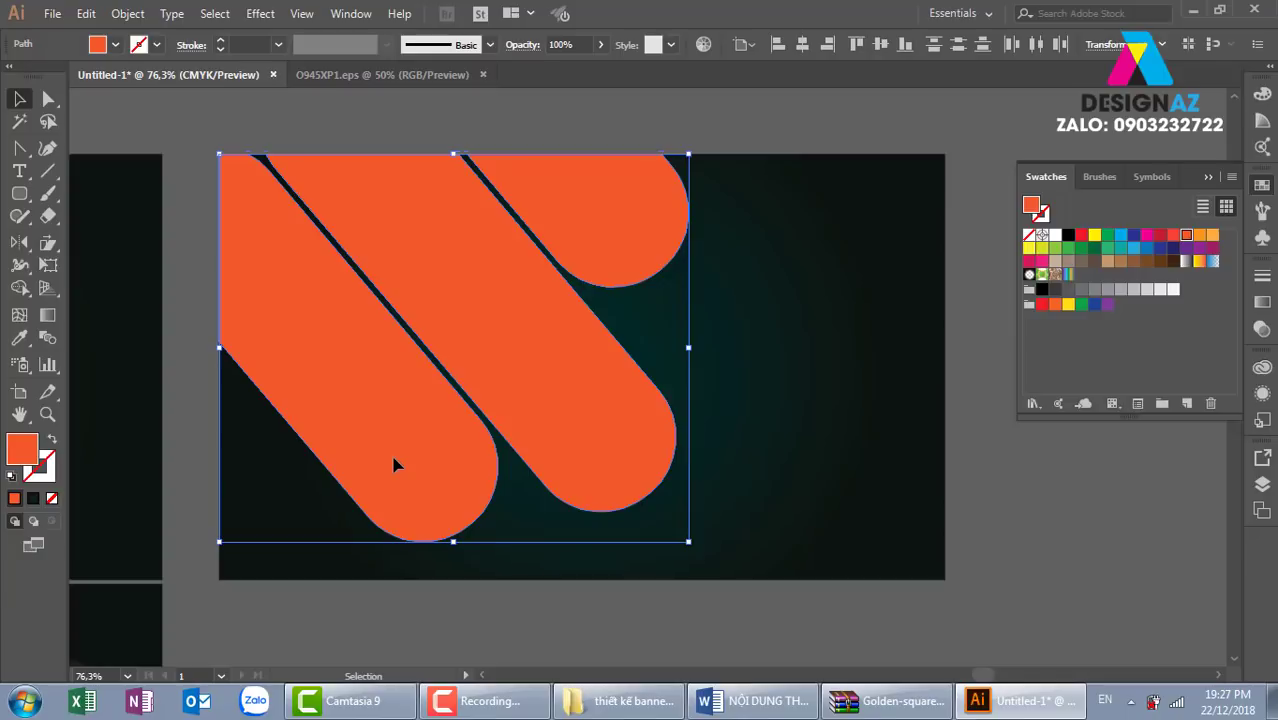
pyautogui.click(134, 16)
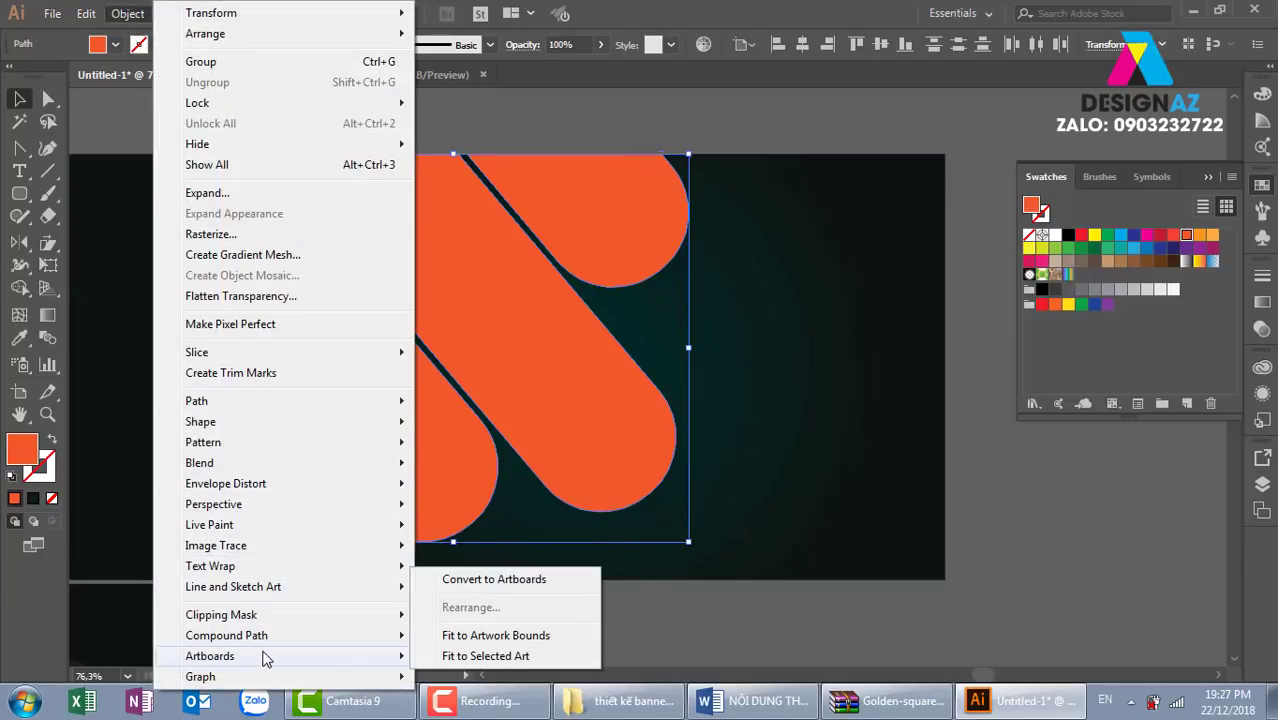
pyautogui.moveTo(226, 635)
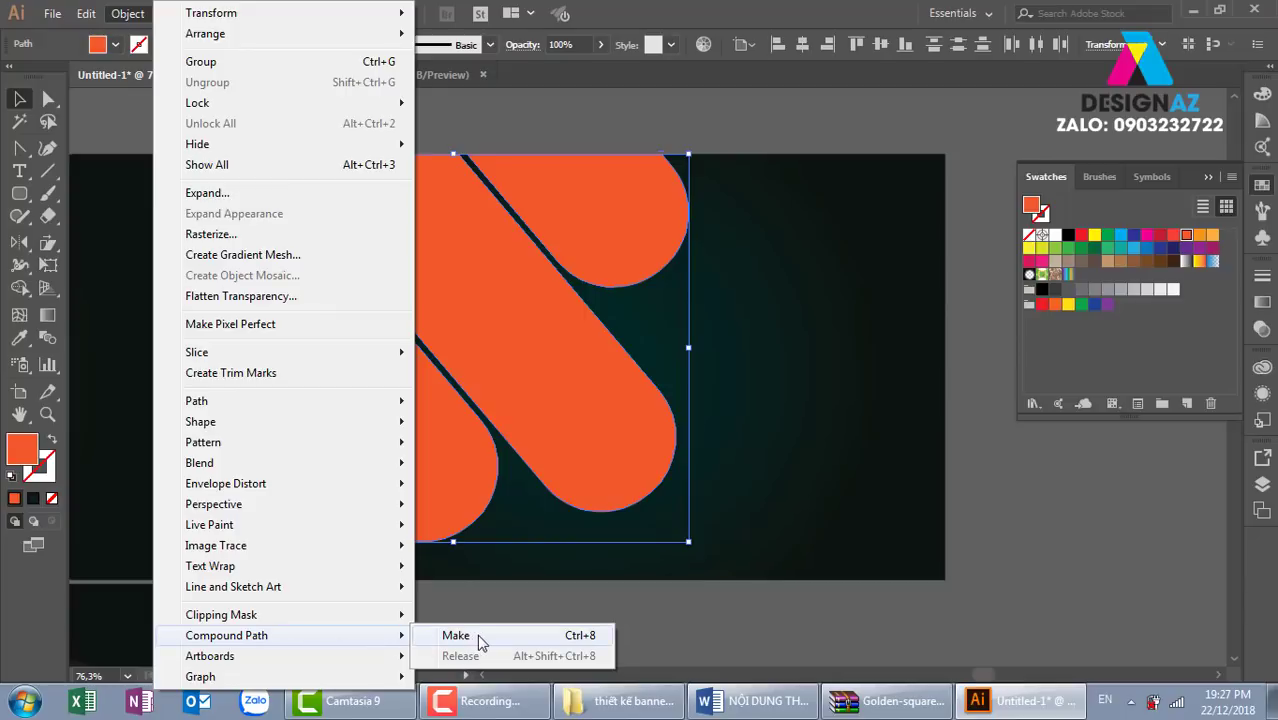
pyautogui.click(478, 637)
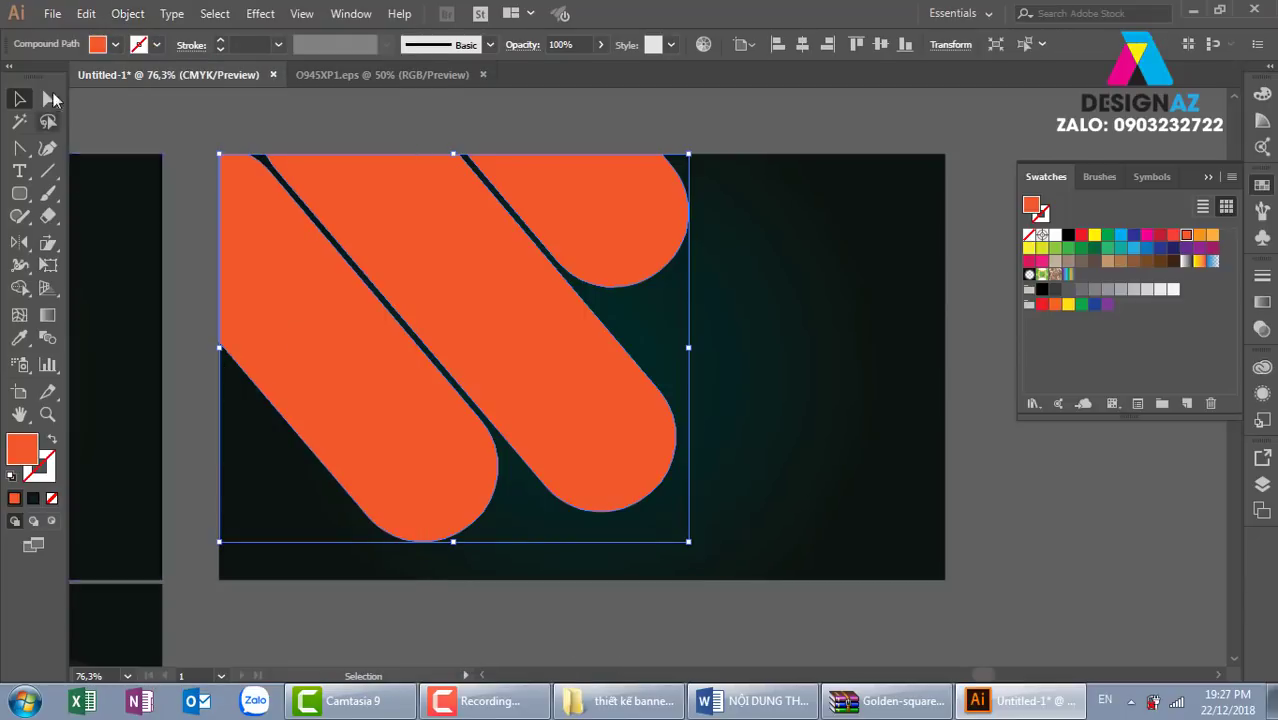
# Step: Place the children-with-lanterns photo from the banh trung thu folder
pyautogui.click(52, 14)
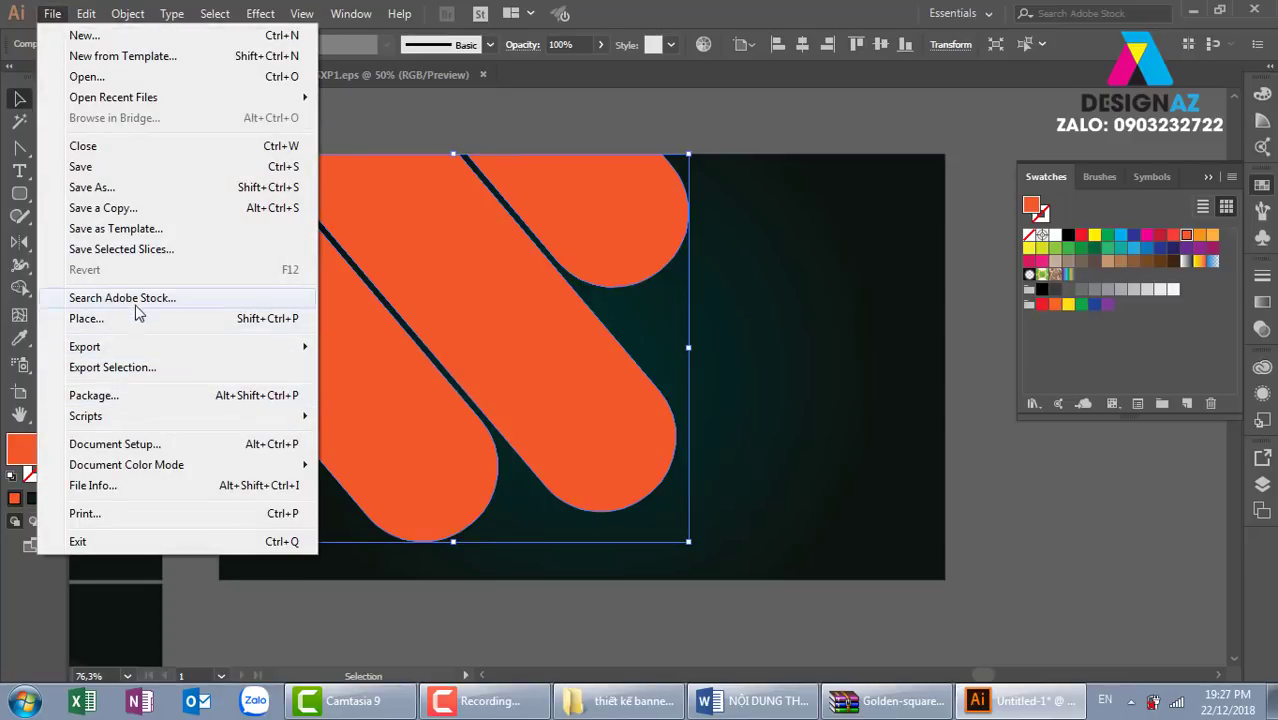
pyautogui.click(148, 320)
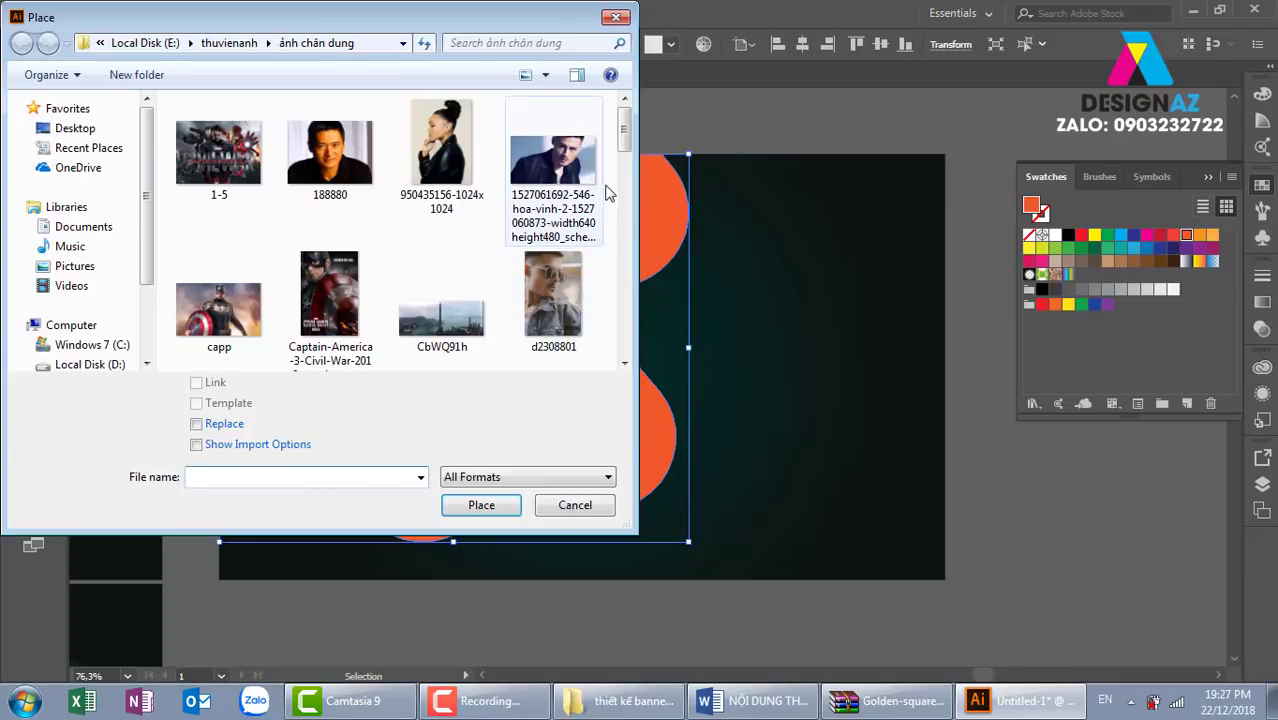
pyautogui.click(229, 42)
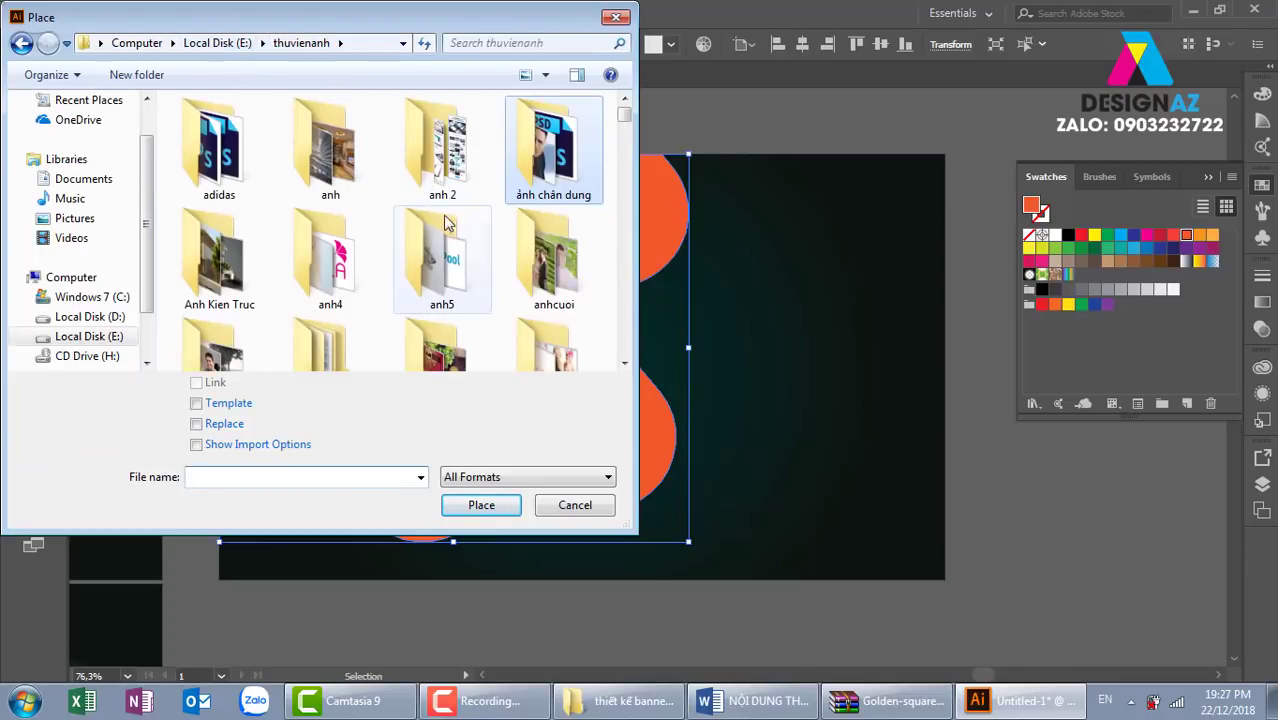
pyautogui.click(422, 180)
pyautogui.press('b')
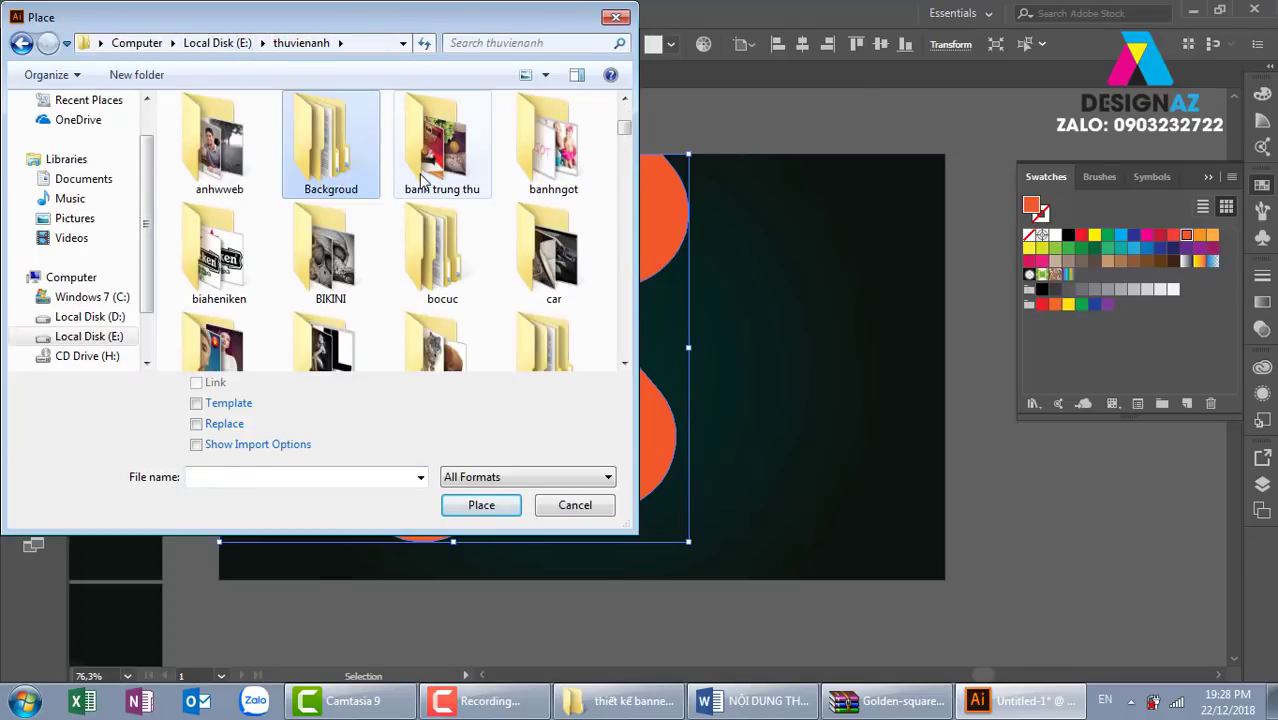
pyautogui.doubleClick(452, 160)
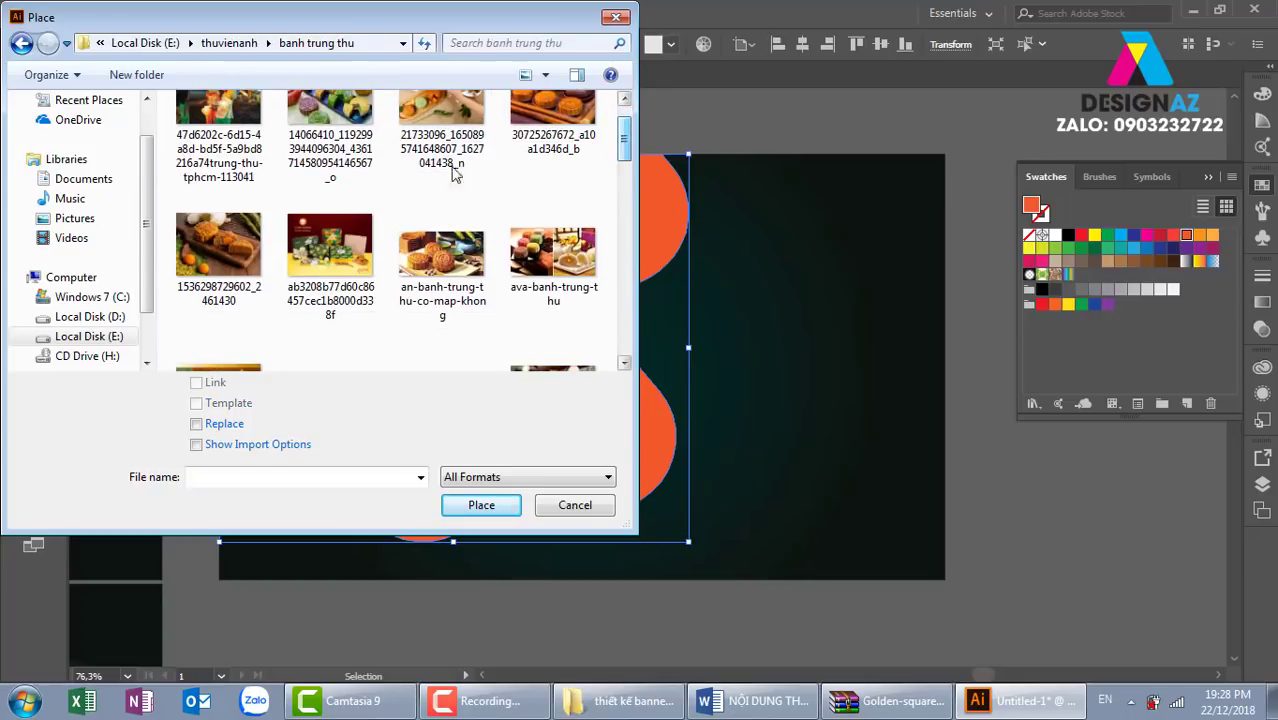
pyautogui.click(218, 160)
pyautogui.click(482, 506)
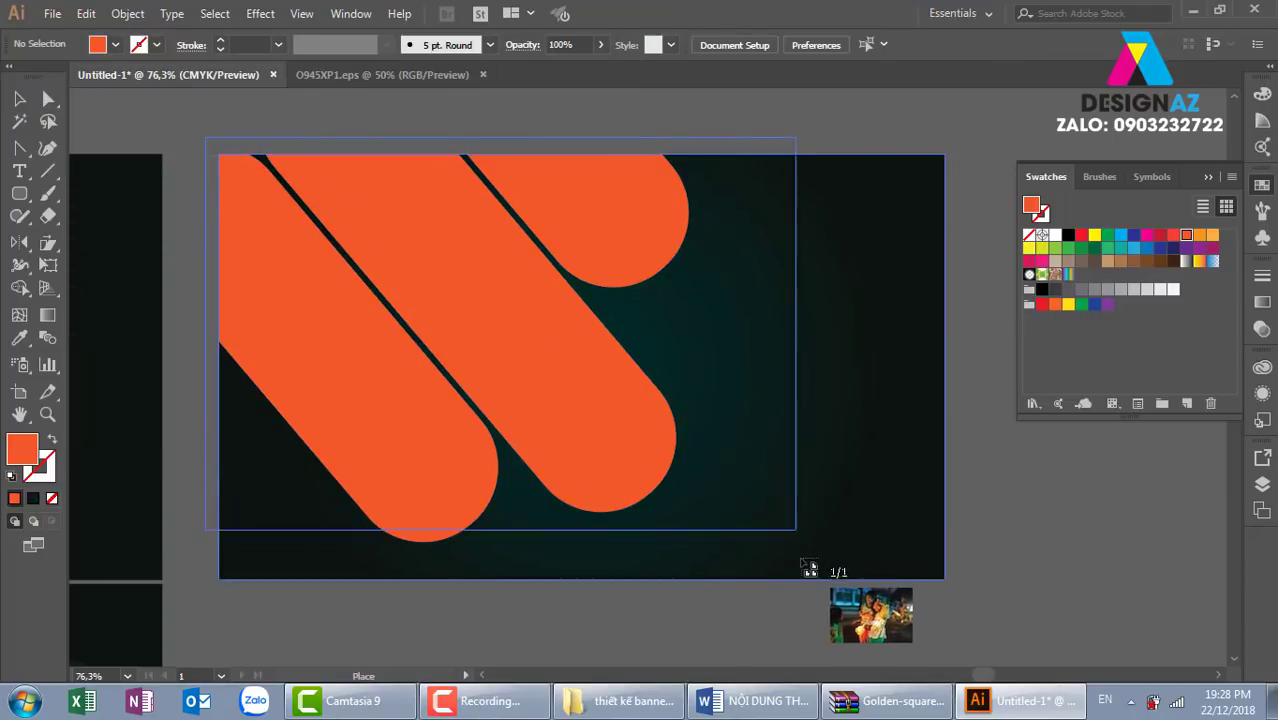
# Step: Size the photo over the stripes, send it to back, and clip it with Ctrl+7
pyautogui.moveTo(708, 492); pyautogui.dragTo(828, 577)
pyautogui.press('ctrl')
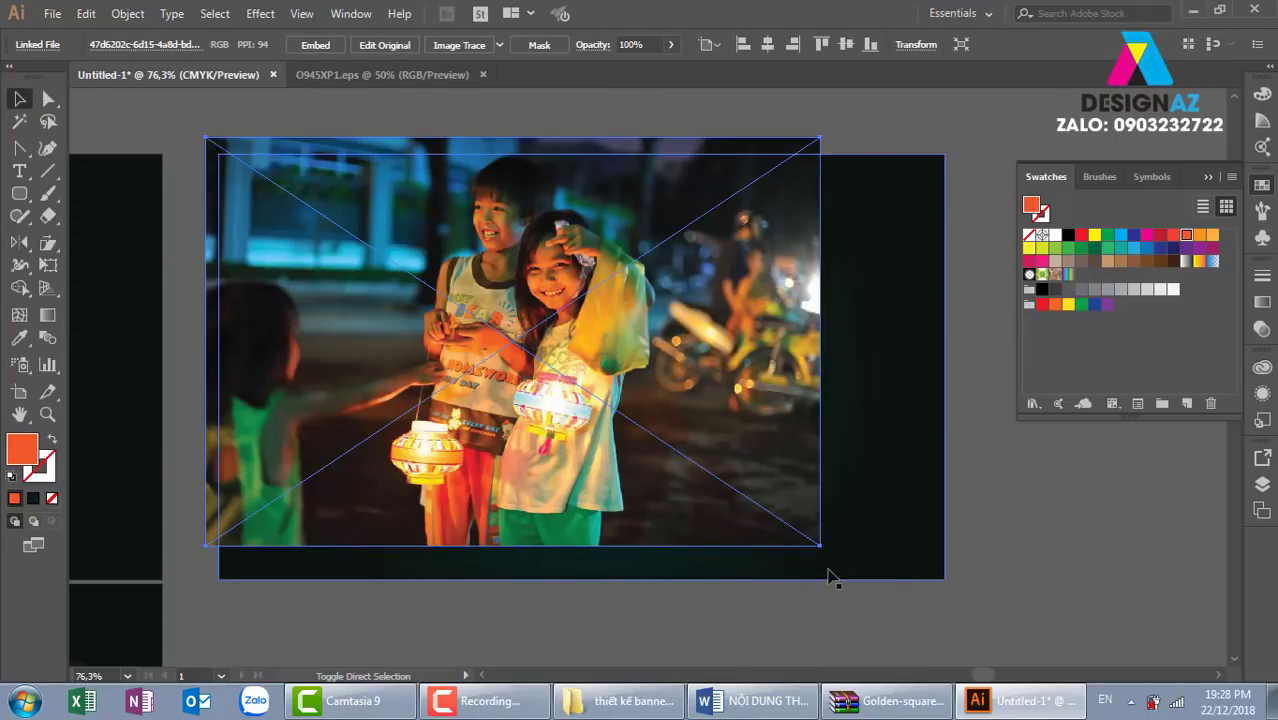
pyautogui.hotkey('ctrl', 'shift', '[')
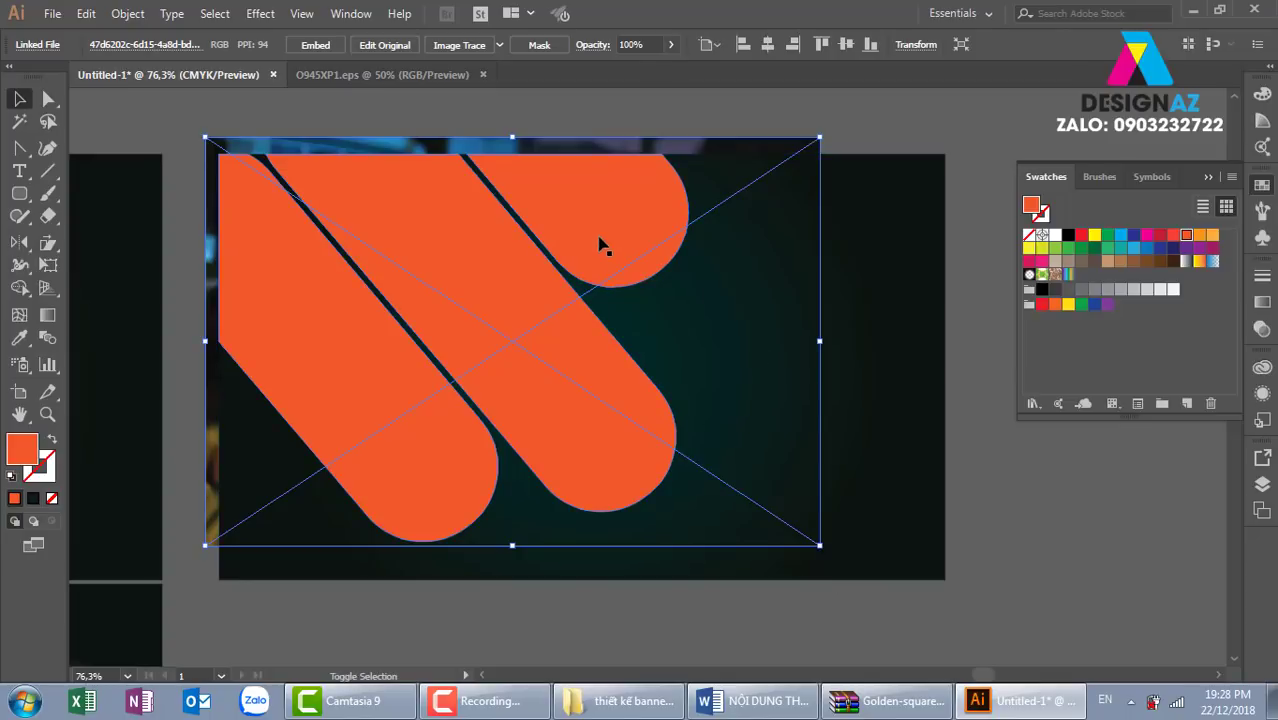
pyautogui.keyDown('shift'); pyautogui.click(598, 236); pyautogui.keyUp('shift')
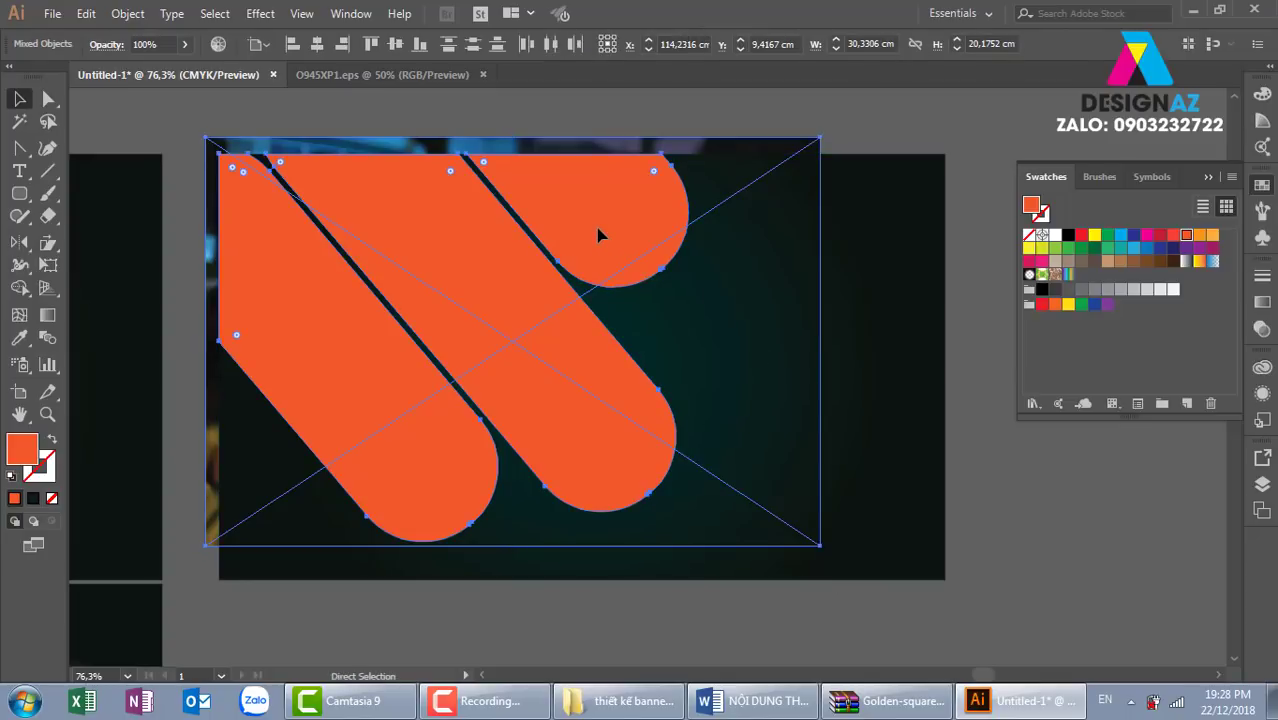
pyautogui.hotkey('ctrl', '7')
pyautogui.click(805, 122)
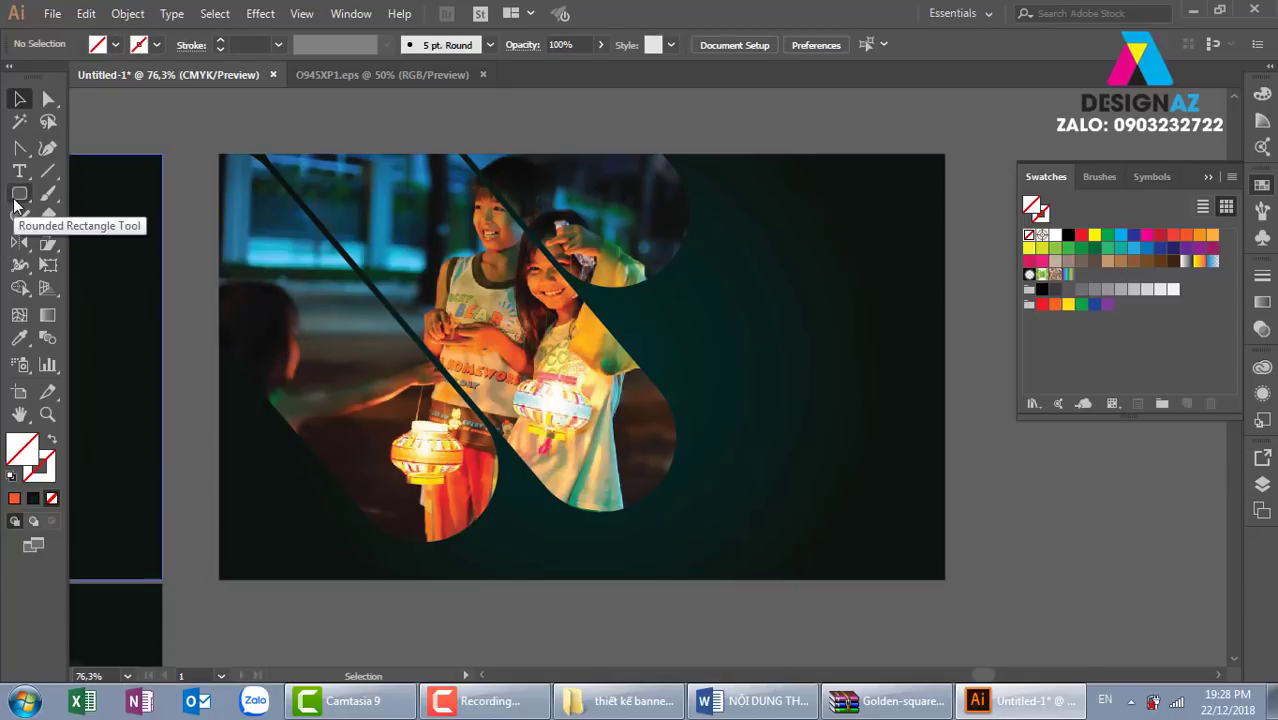
# Step: Copy the dark banner background straight below the first banner
pyautogui.hotkey('ctrl', '-')
pyautogui.hotkey('ctrl', '-')
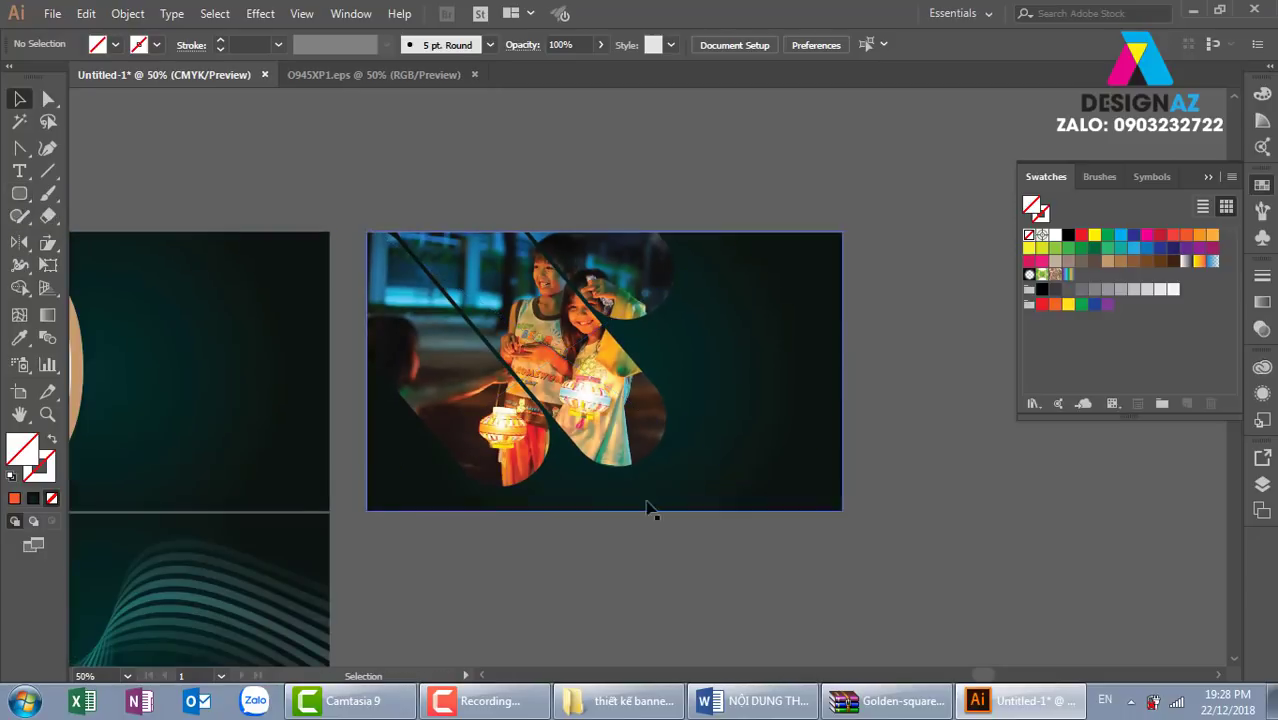
pyautogui.moveTo(712, 526); pyautogui.dragTo(710, 336)
pyautogui.moveTo(779, 185); pyautogui.dragTo(782, 483)
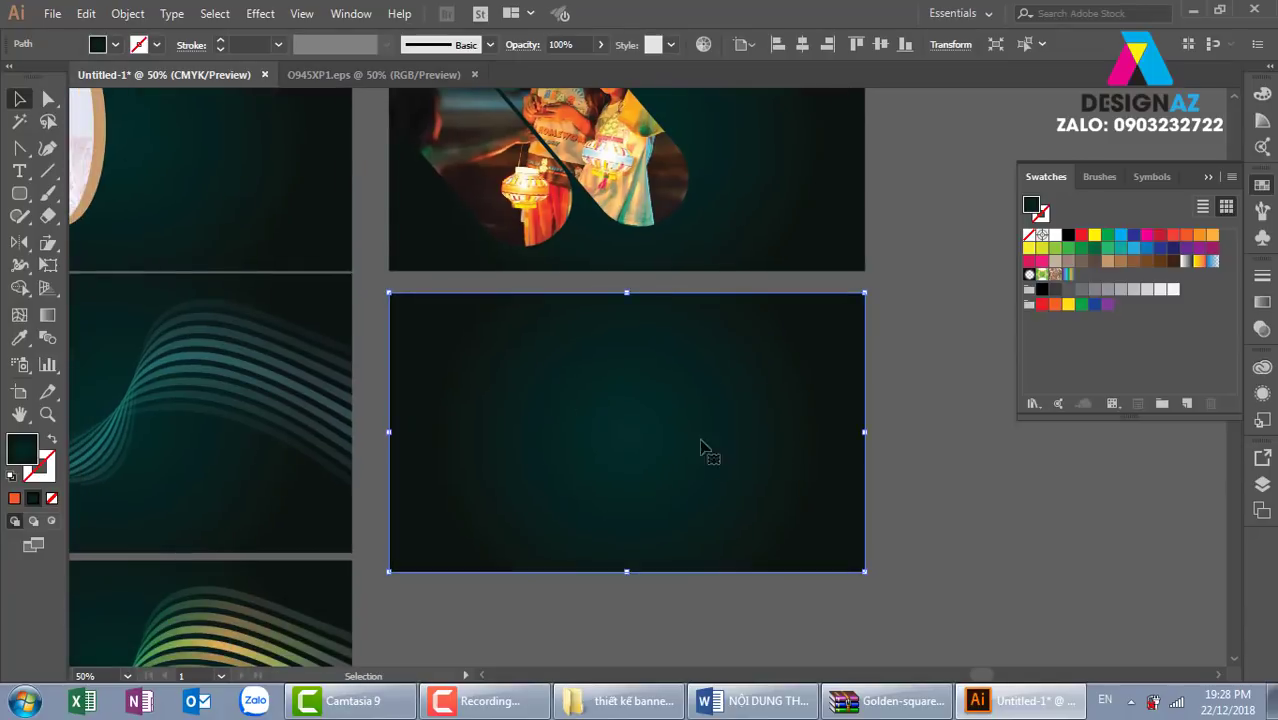
# Step: Draw a circle over the new banner's left edge and trim off its outside part
pyautogui.click(18, 197)
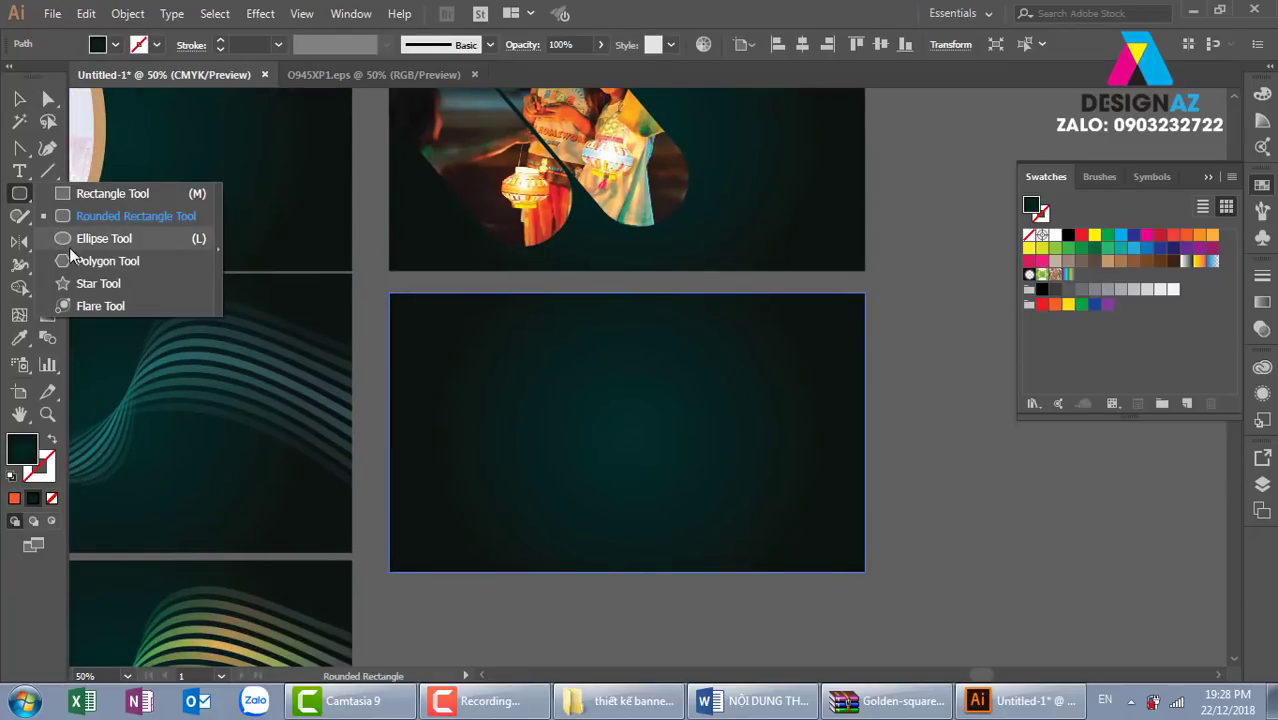
pyautogui.click(90, 238)
pyautogui.moveTo(287, 261)
pyautogui.mouseDown()
pyautogui.moveTo(606, 567)
pyautogui.moveTo(603, 588)
pyautogui.mouseUp()
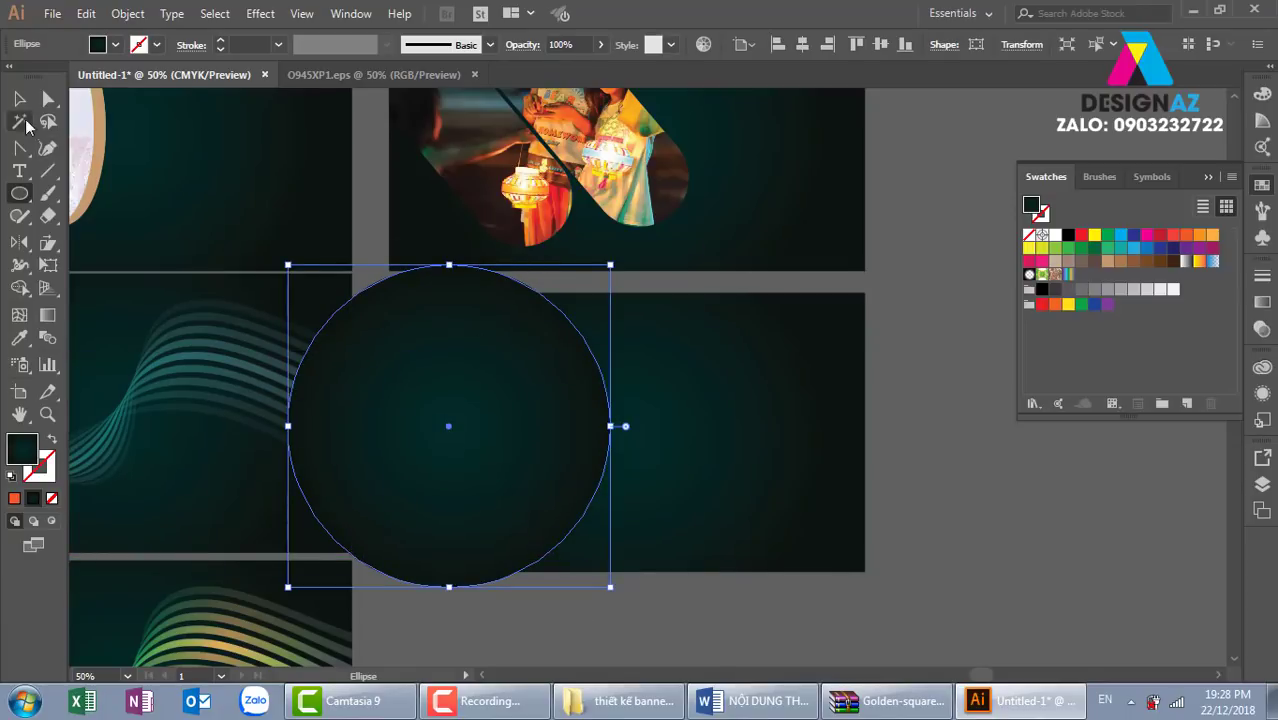
pyautogui.click(19, 99)
pyautogui.keyDown('shift'); pyautogui.click(722, 395); pyautogui.keyUp('shift')
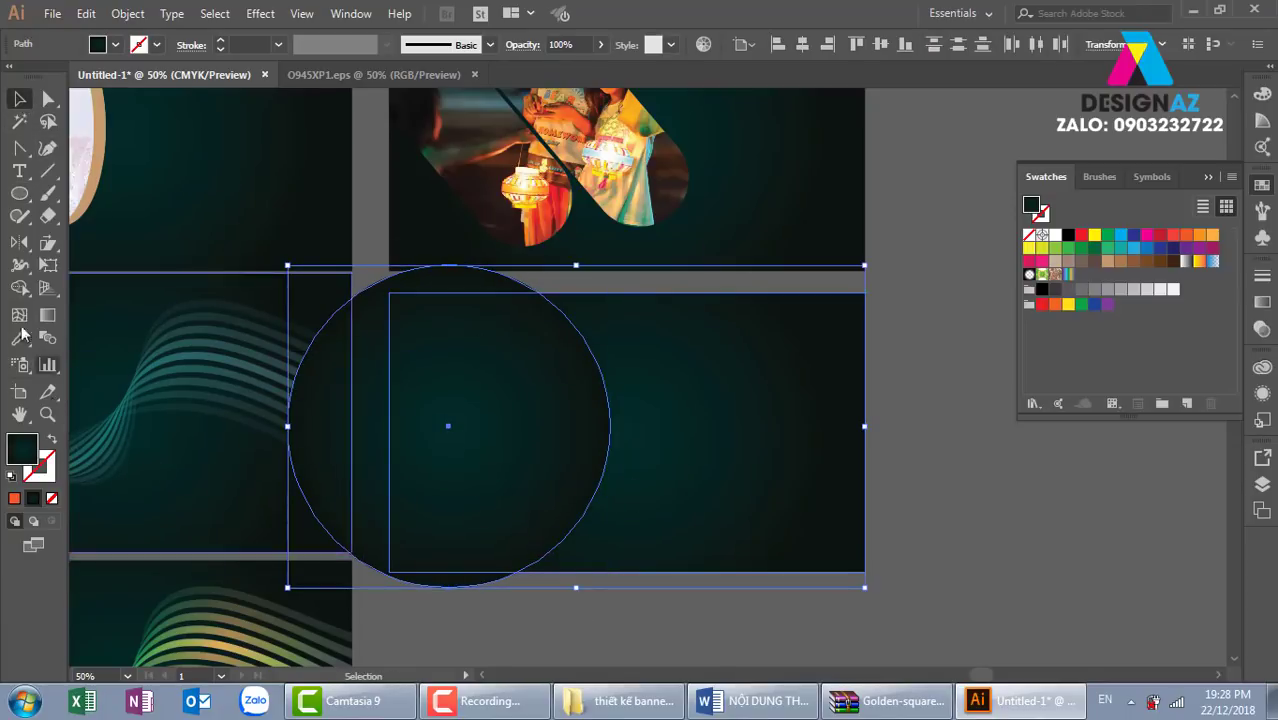
pyautogui.click(19, 288)
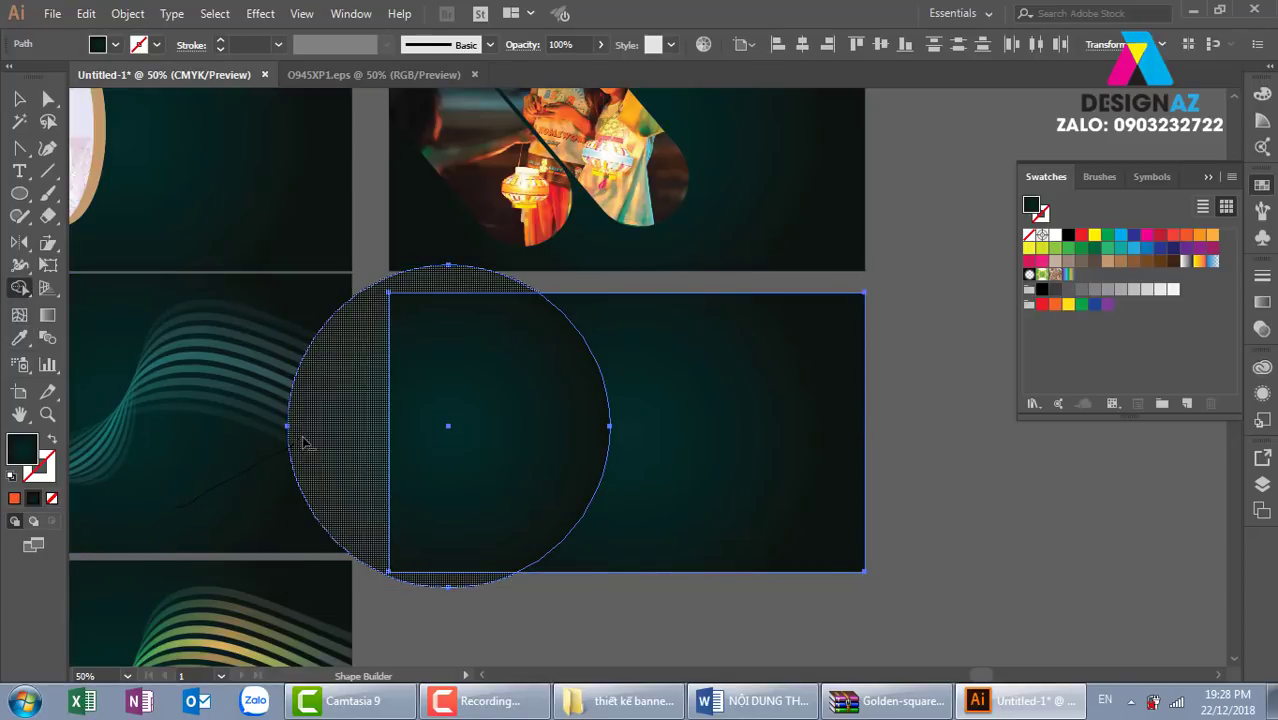
pyautogui.keyDown('alt'); pyautogui.click(305, 442); pyautogui.keyUp('alt')
# Step: Fill the half-circle shape with orange
pyautogui.click(19, 99)
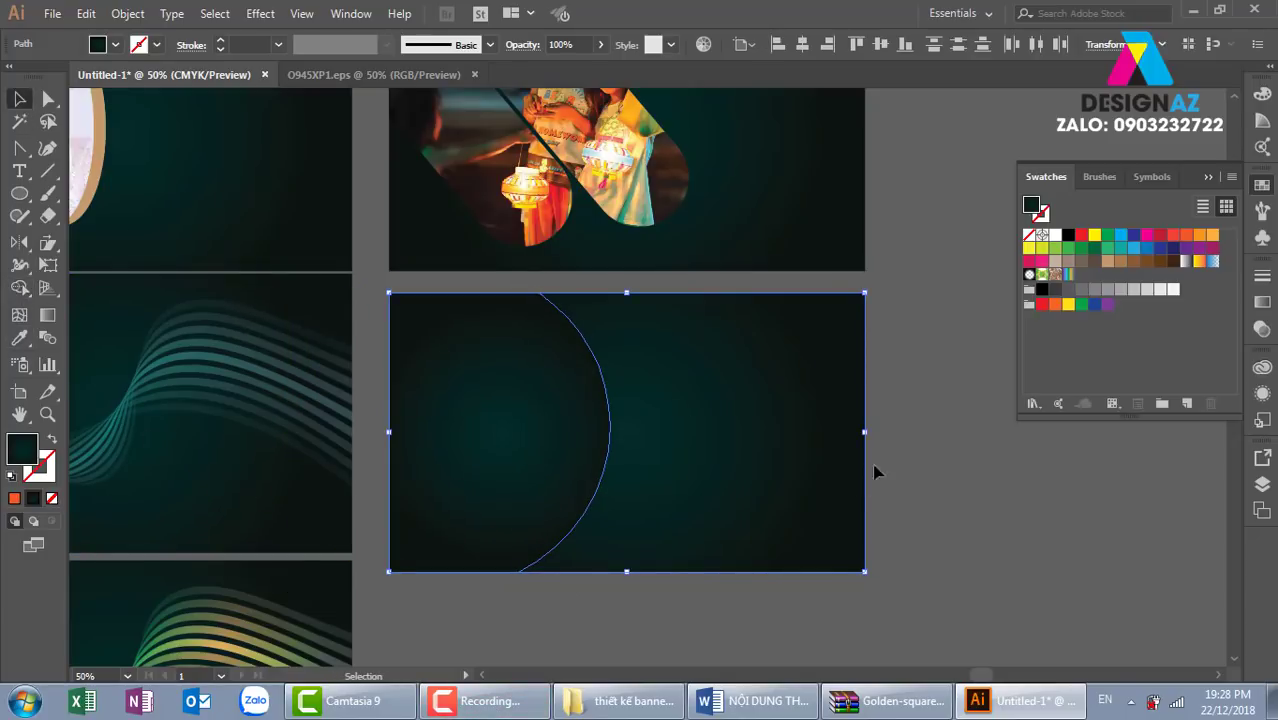
pyautogui.click(876, 470)
pyautogui.click(561, 438)
pyautogui.click(1200, 235)
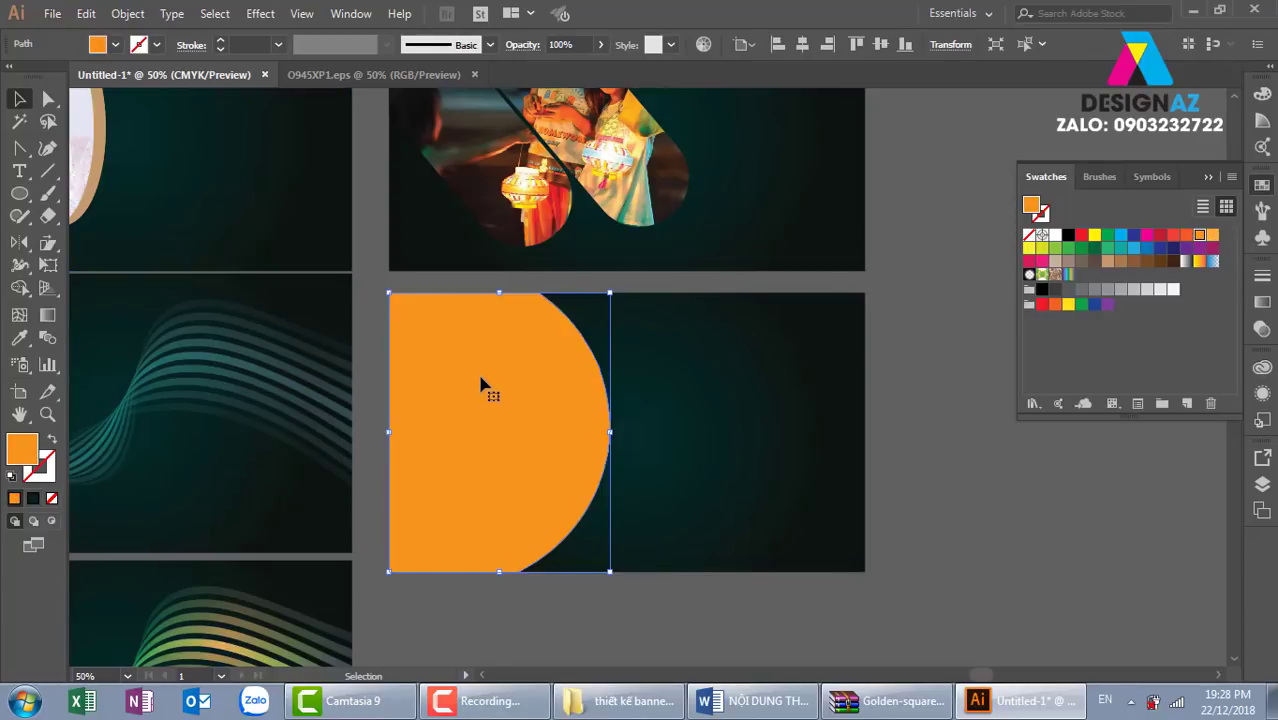
# Step: Place the mooncake photo over the second banner
pyautogui.click(50, 13)
pyautogui.click(112, 318)
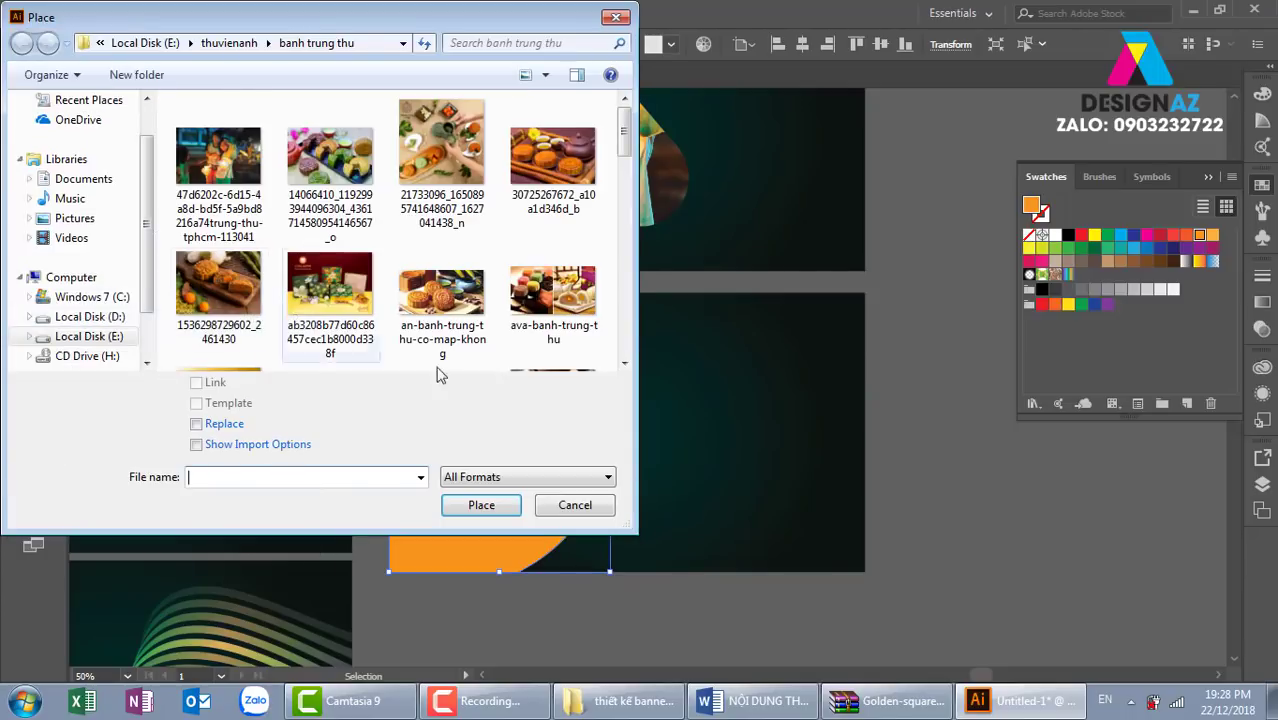
pyautogui.click(330, 165)
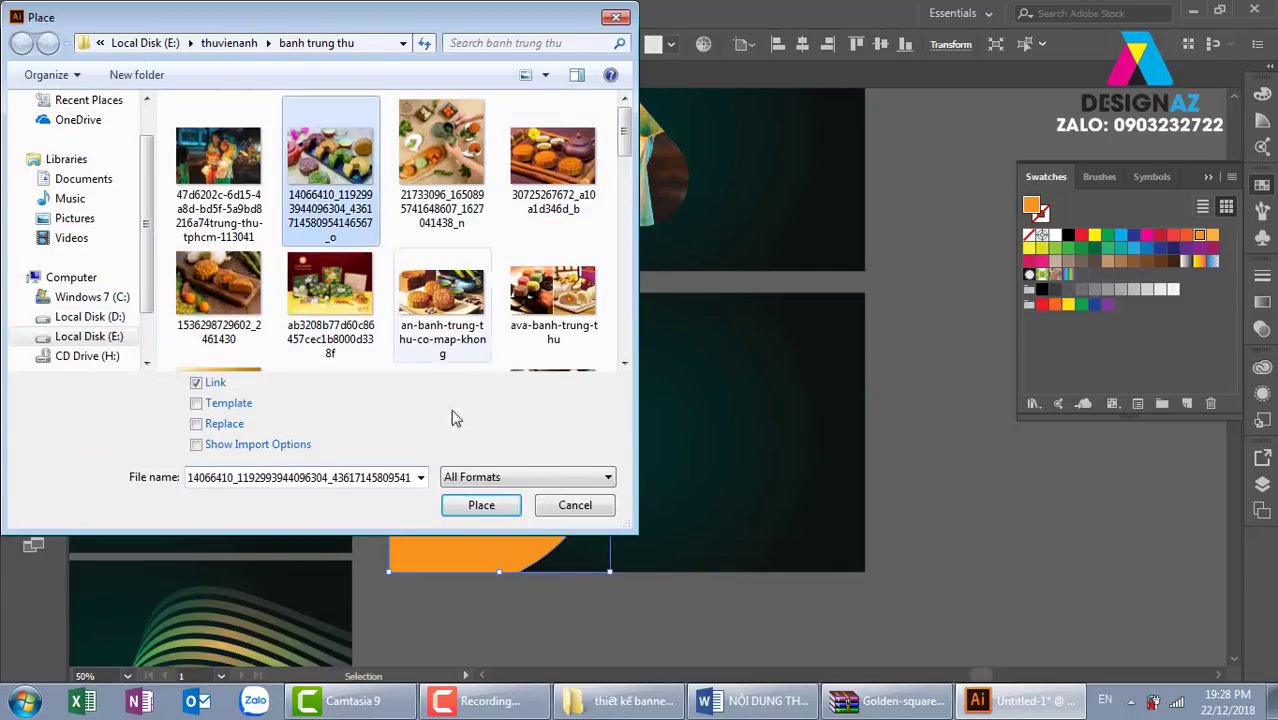
pyautogui.click(481, 505)
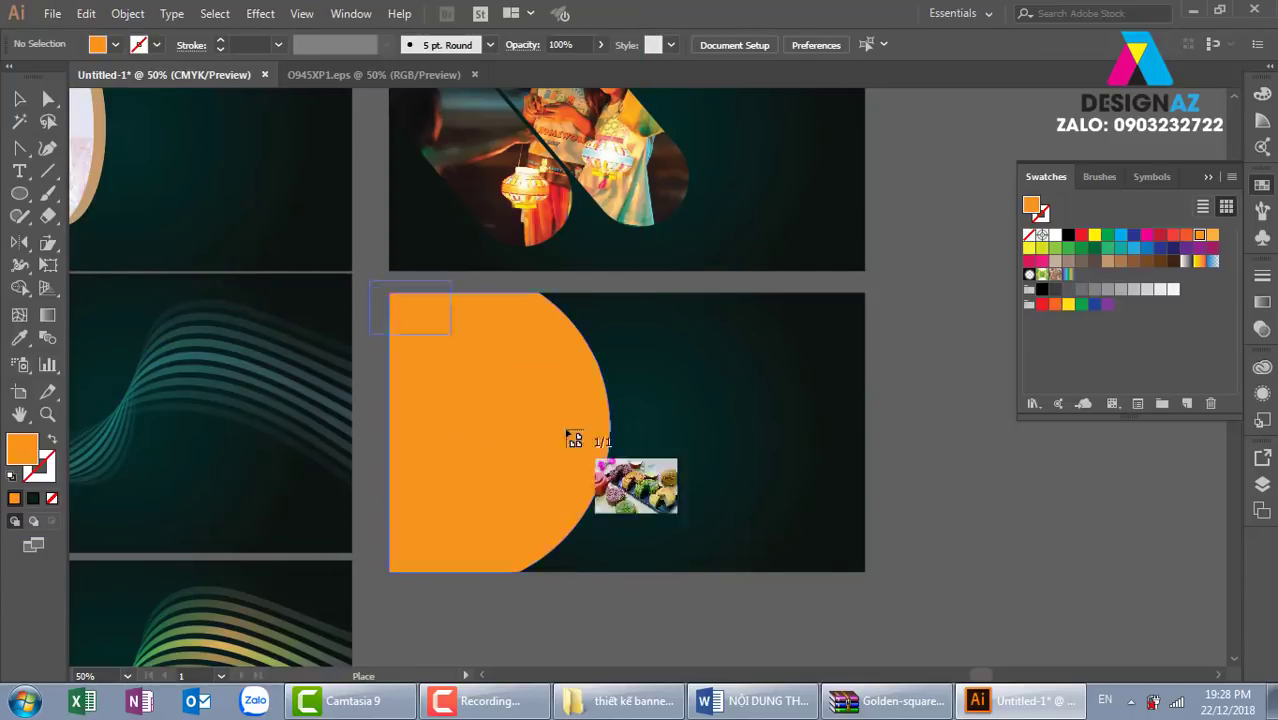
pyautogui.moveTo(864, 588); pyautogui.dragTo(860, 595)
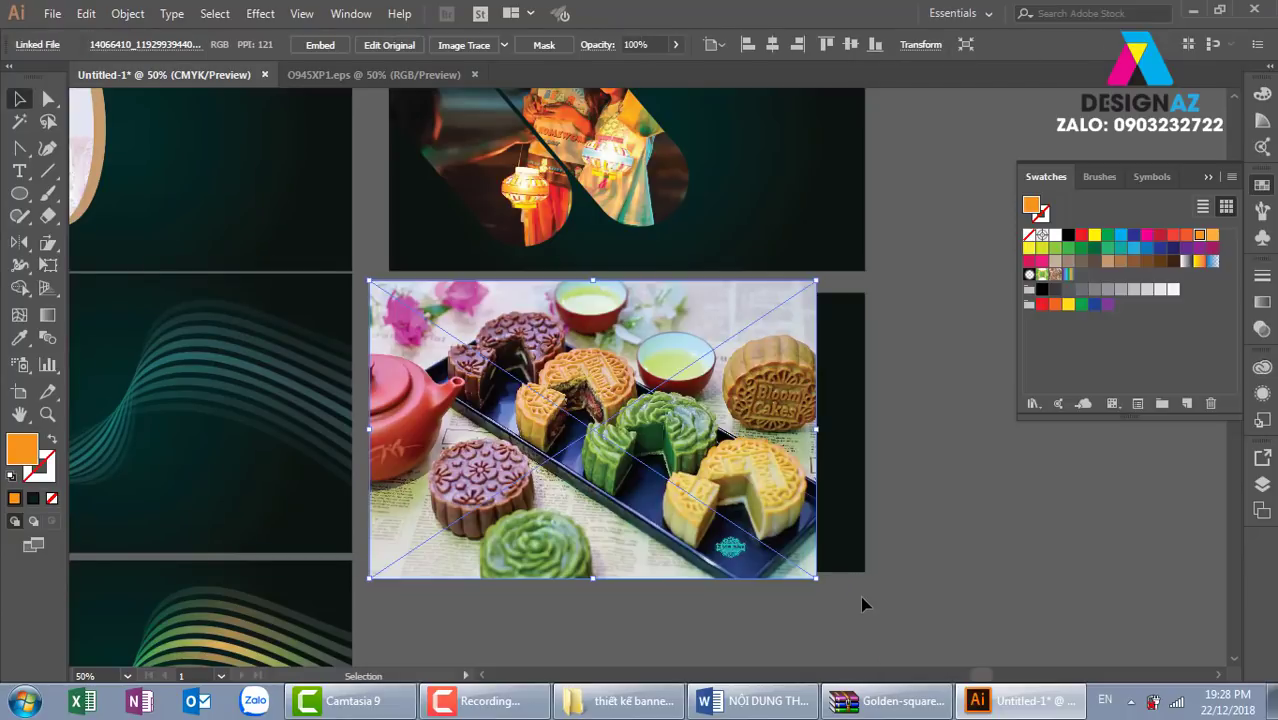
# Step: Clip the mooncake photo inside the half-circle and shift it left within the clip
pyautogui.hotkey('ctrl', 'shift', '[')
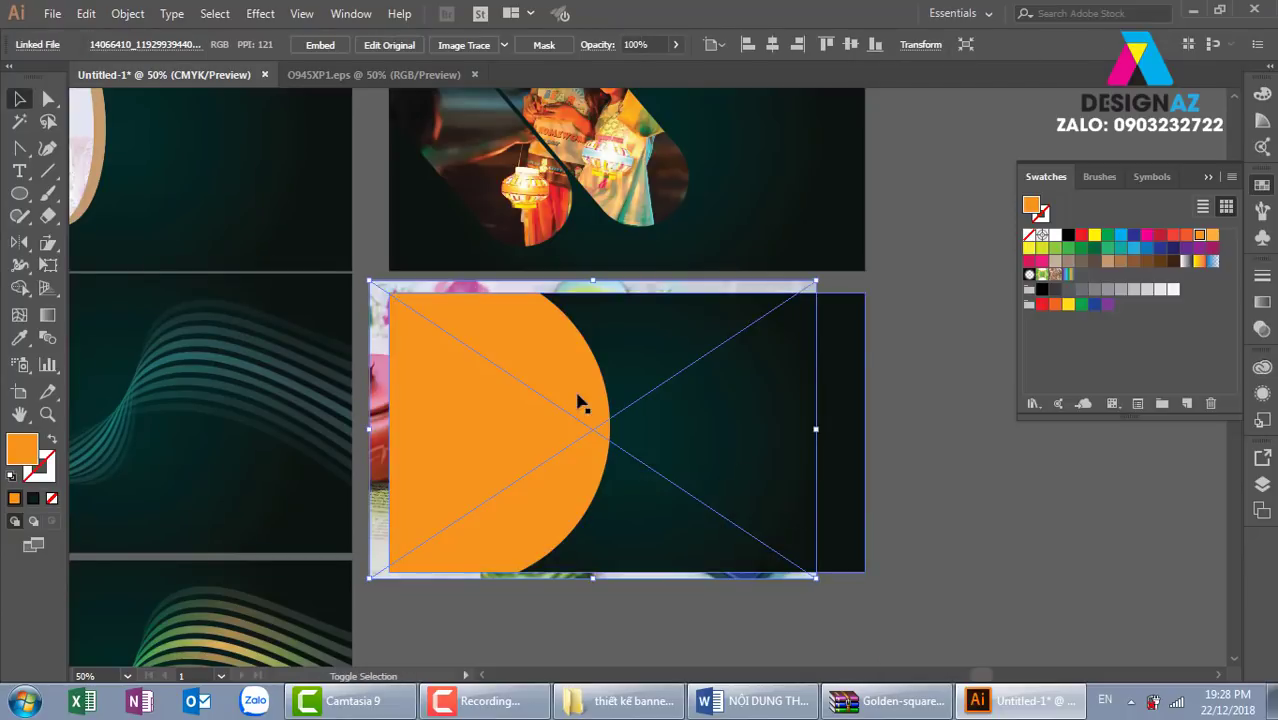
pyautogui.keyDown('shift'); pyautogui.click(568, 388); pyautogui.keyUp('shift')
pyautogui.hotkey('ctrl', '7')
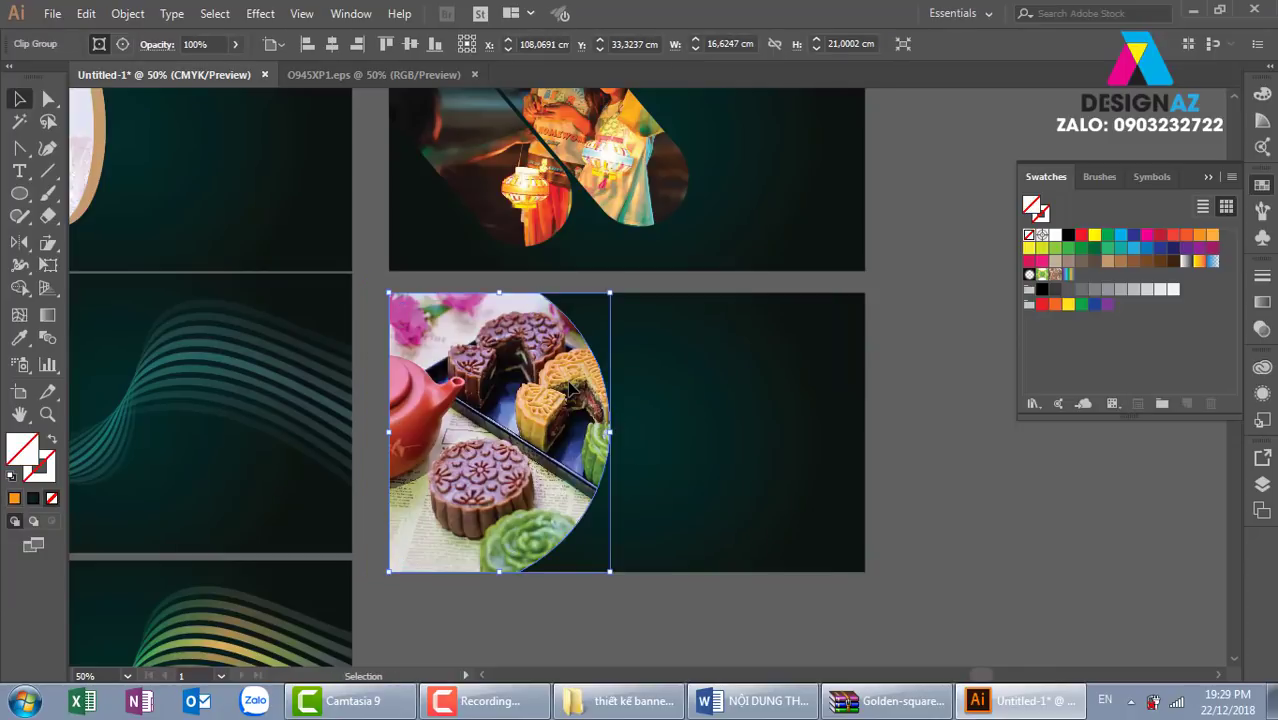
pyautogui.doubleClick(565, 450)
pyautogui.moveTo(575, 490); pyautogui.dragTo(505, 498)
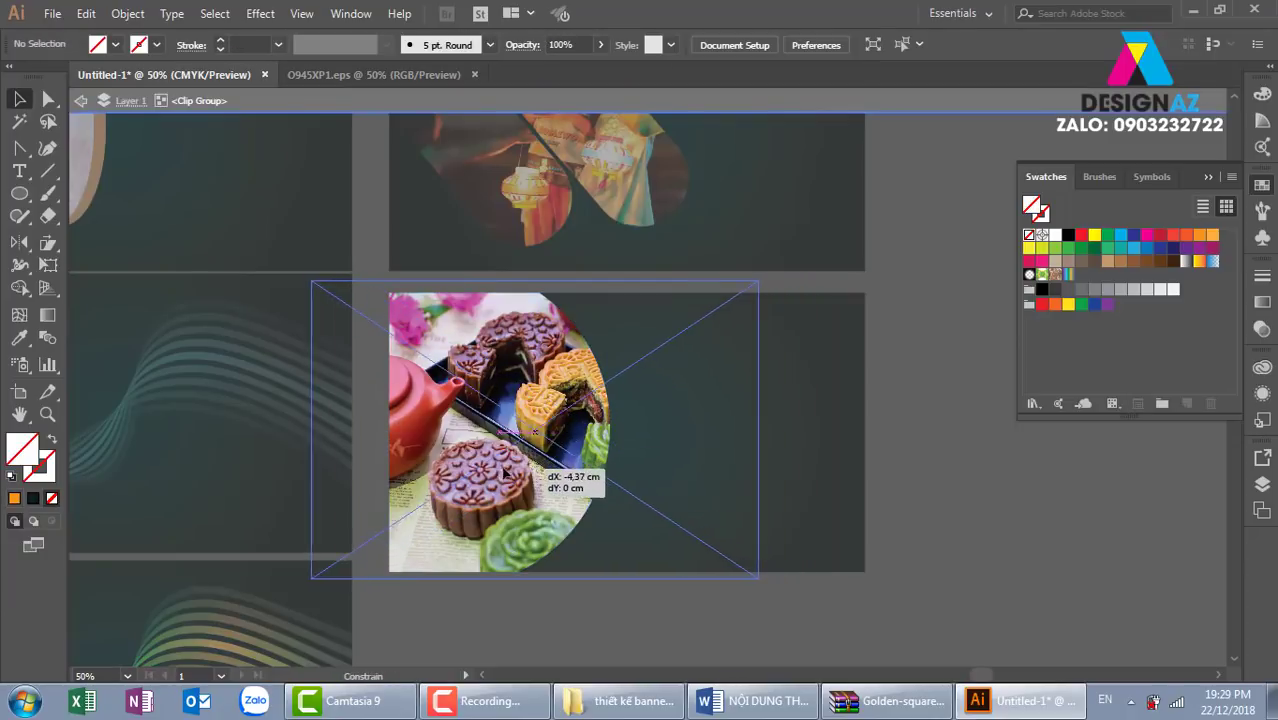
pyautogui.doubleClick(988, 511)
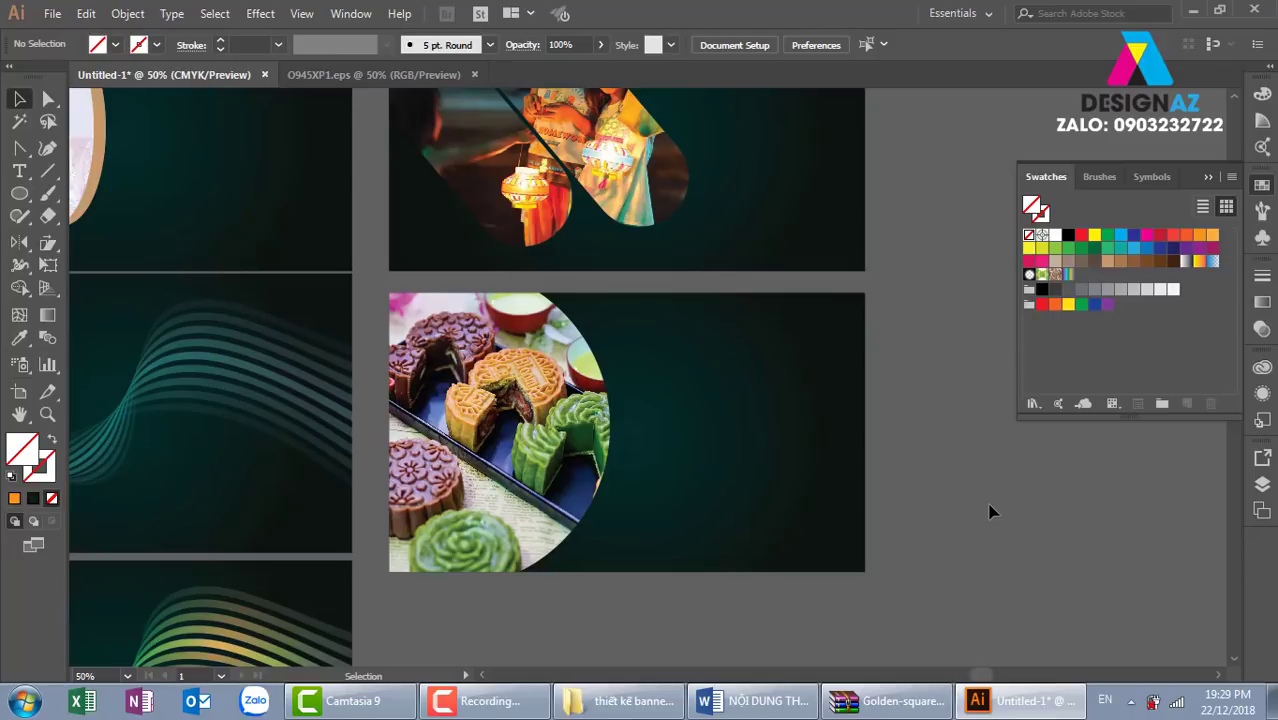
# Step: Copy the dark banner below the mooncake banner
pyautogui.hotkey('ctrl', '-')
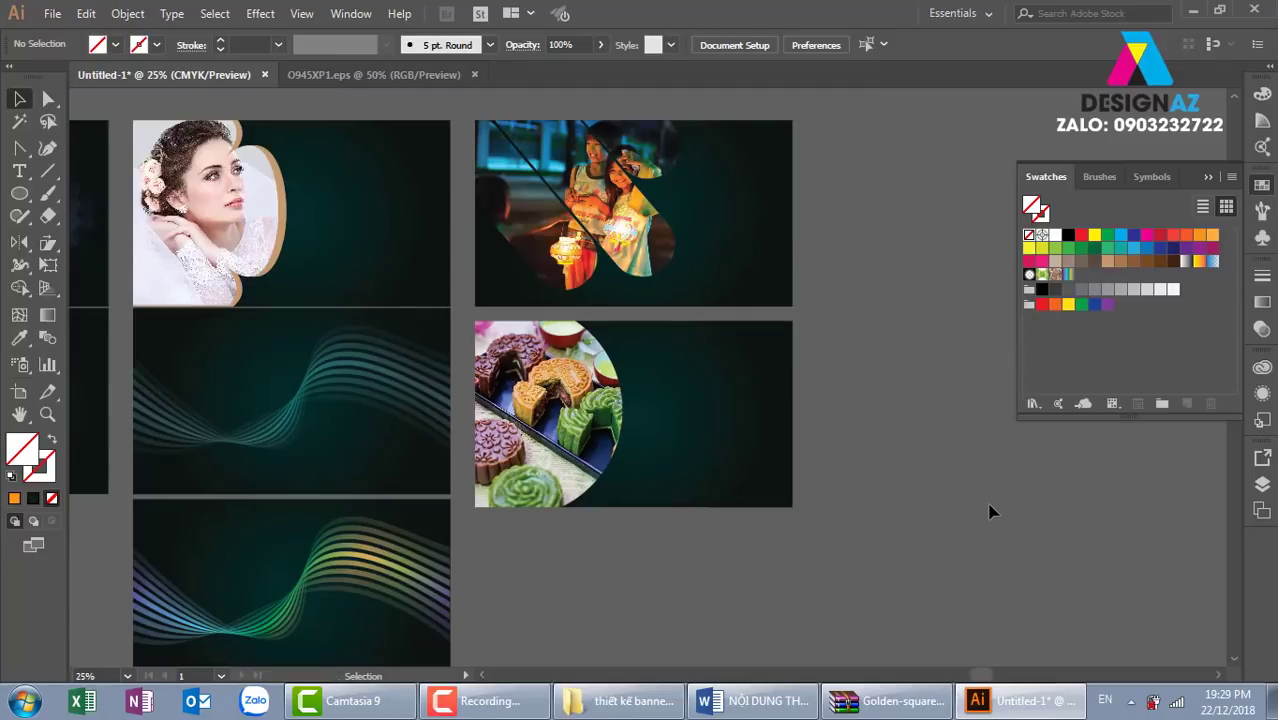
pyautogui.hotkey('ctrl', '-')
pyautogui.moveTo(688, 425); pyautogui.dragTo(679, 563)
pyautogui.click(799, 537)
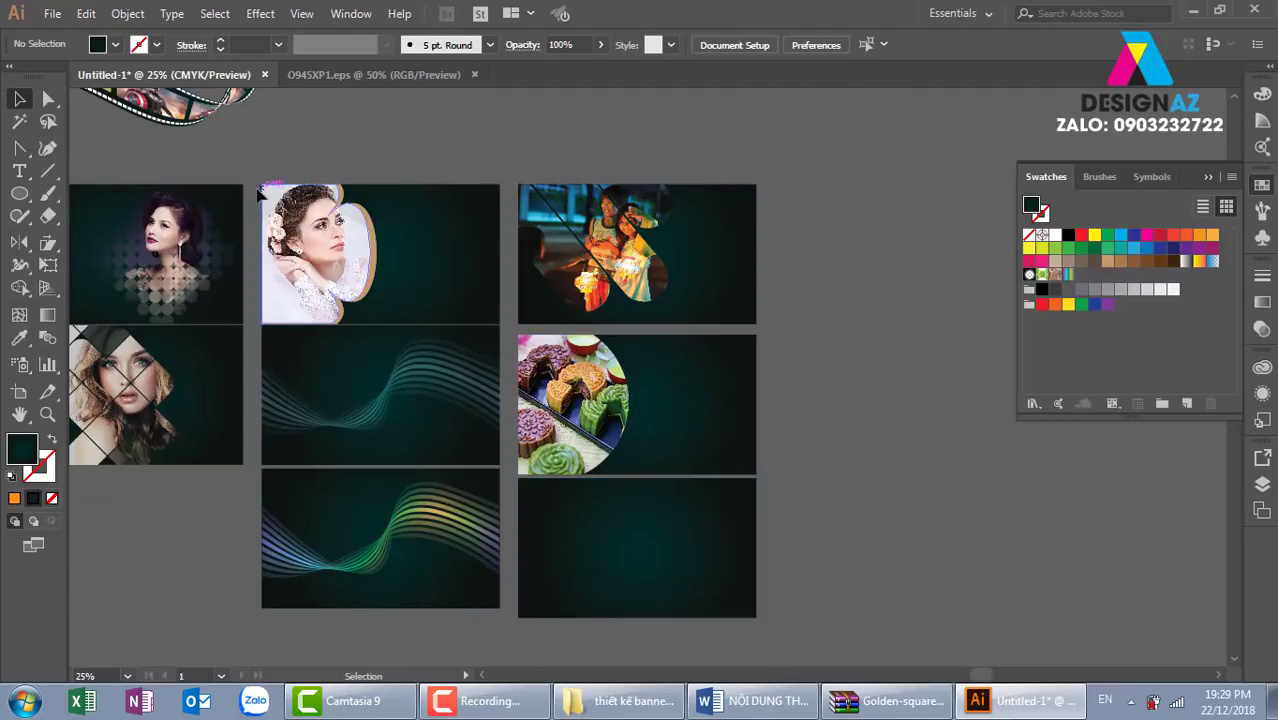
# Step: Draw a six-sided hexagon on the empty banner and fill it orange
pyautogui.click(19, 195)
pyautogui.moveTo(19, 197); pyautogui.dragTo(85, 265)
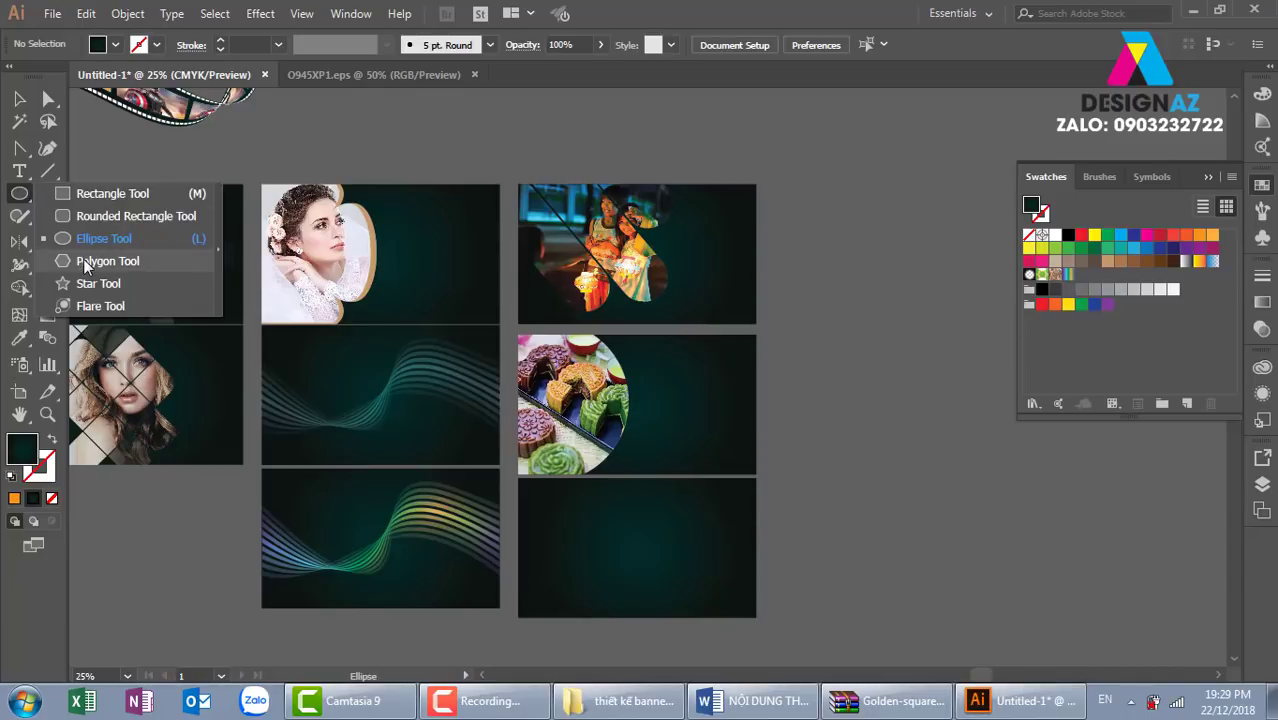
pyautogui.click(85, 262)
pyautogui.hotkey('ctrl', '+')
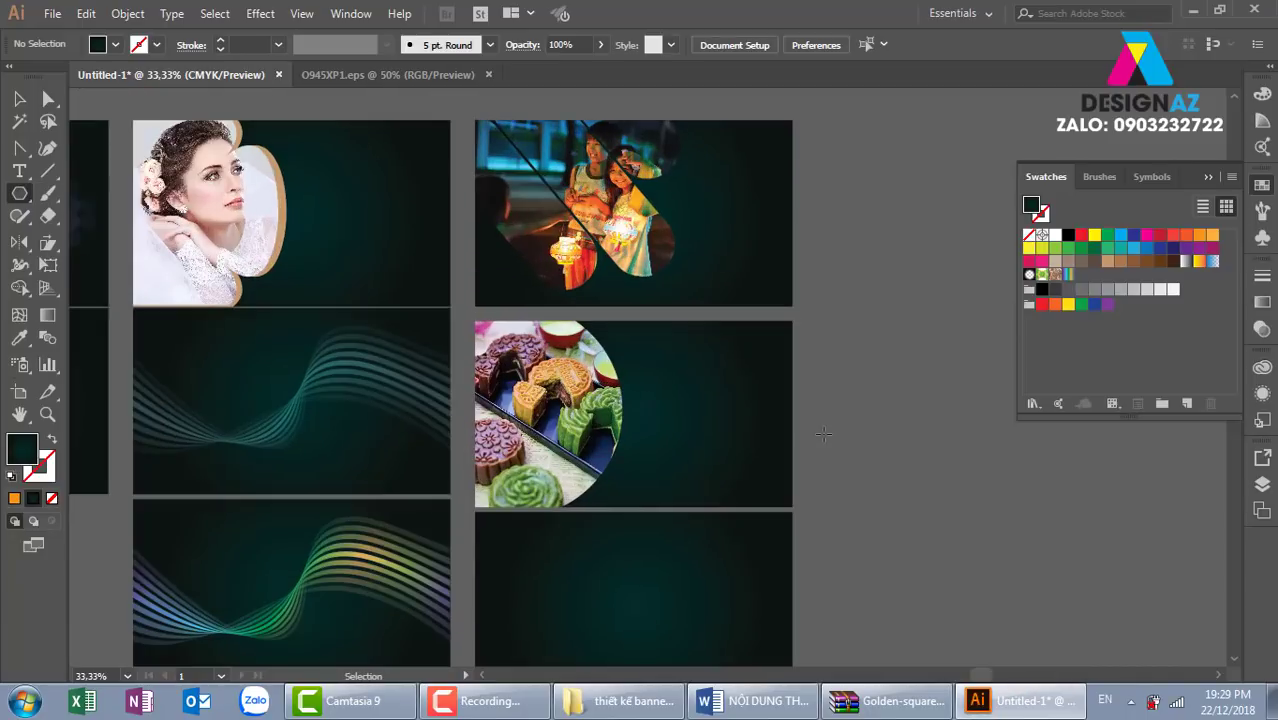
pyautogui.moveTo(764, 546); pyautogui.dragTo(710, 312)
pyautogui.moveTo(606, 336); pyautogui.dragTo(718, 403)
pyautogui.press('Down')
pyautogui.press('Down')
pyautogui.press('Down')
pyautogui.press('Down')
pyautogui.press('Down')
pyautogui.press('Down')
pyautogui.press('Up')
pyautogui.press('Up')
pyautogui.press('Up')
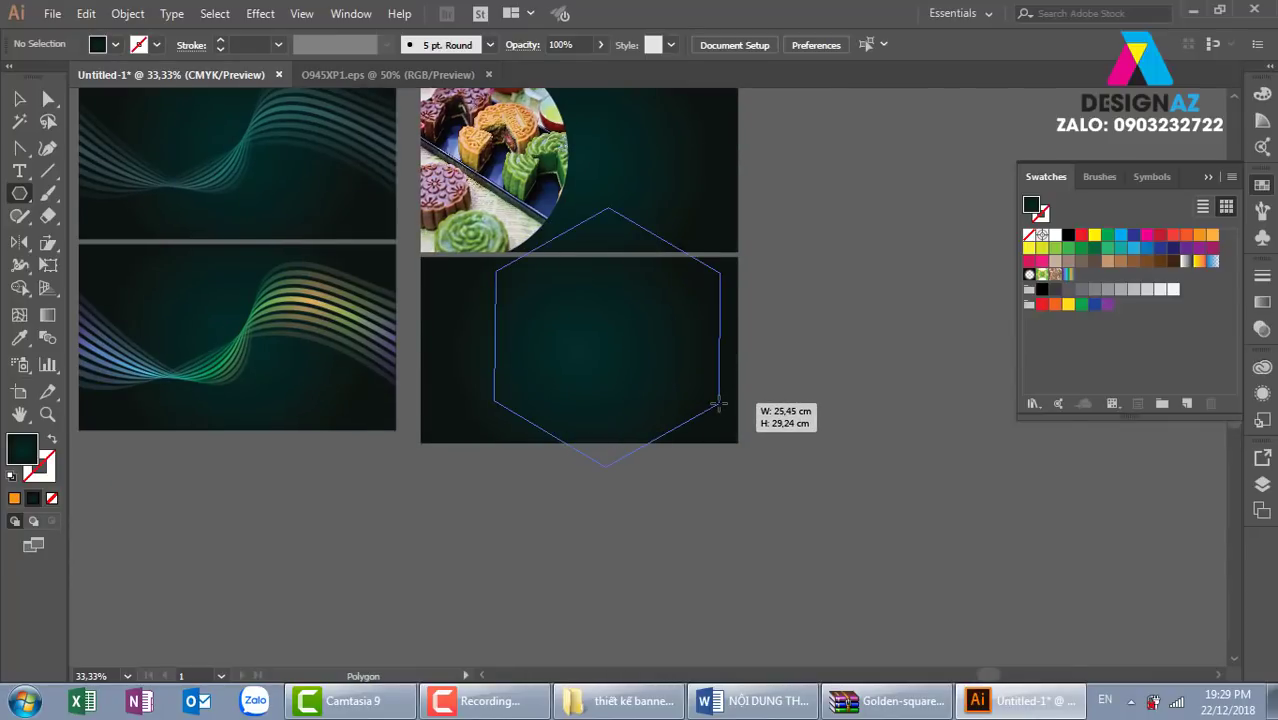
pyautogui.moveTo(718, 404)
pyautogui.mouseDown()
pyautogui.moveTo(765, 408)
pyautogui.moveTo(718, 432)
pyautogui.moveTo(873, 448)
pyautogui.mouseUp()
pyautogui.click(1200, 238)
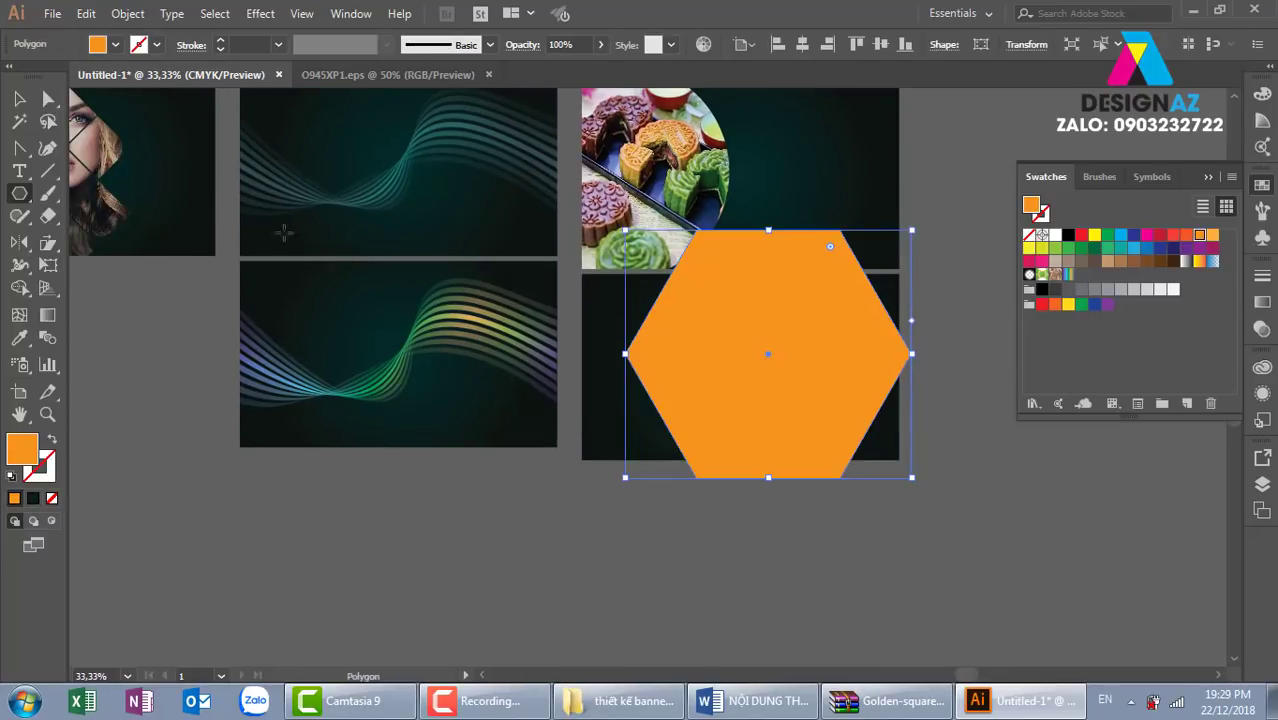
# Step: Move the hexagon over the banner's left edge and trim the overflow with Shape Builder
pyautogui.press('v')
pyautogui.moveTo(719, 386)
pyautogui.mouseDown()
pyautogui.moveTo(588, 417)
pyautogui.moveTo(576, 399)
pyautogui.mouseUp()
pyautogui.keyDown('shift'); pyautogui.click(840, 390); pyautogui.keyUp('shift')
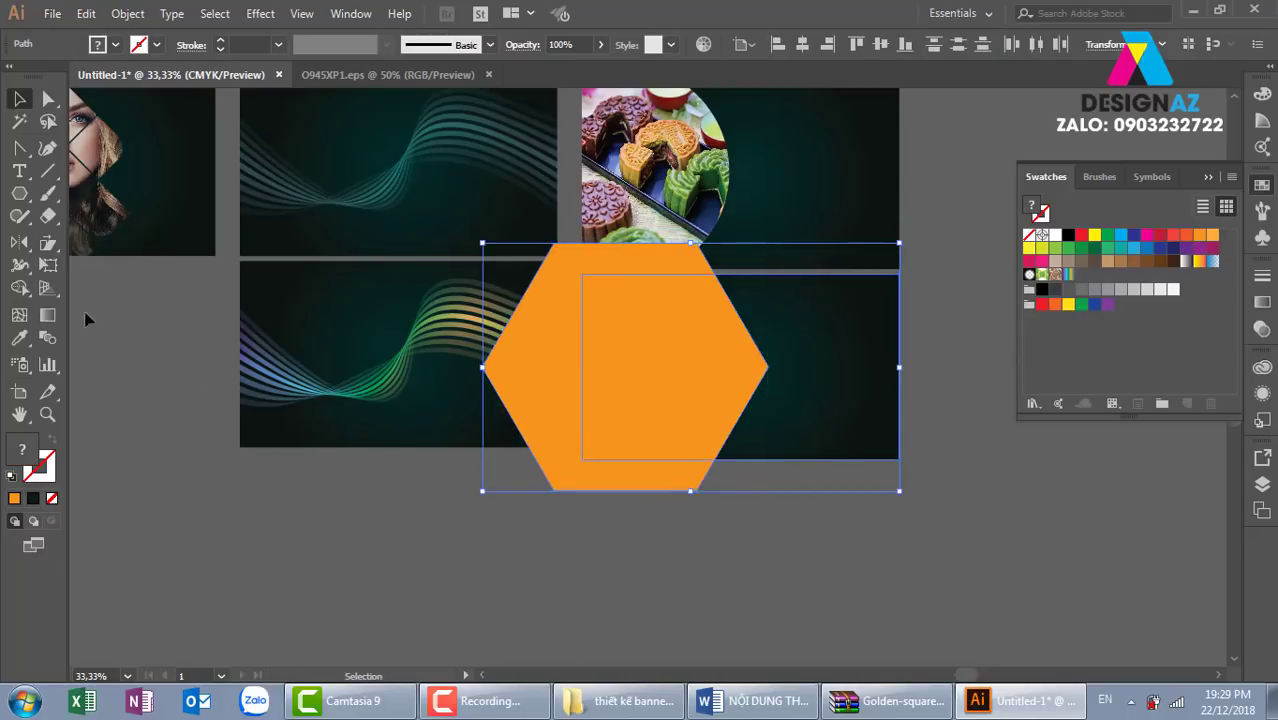
pyautogui.hotkey('shift', 'm')
pyautogui.moveTo(570, 485); pyautogui.dragTo(630, 594)
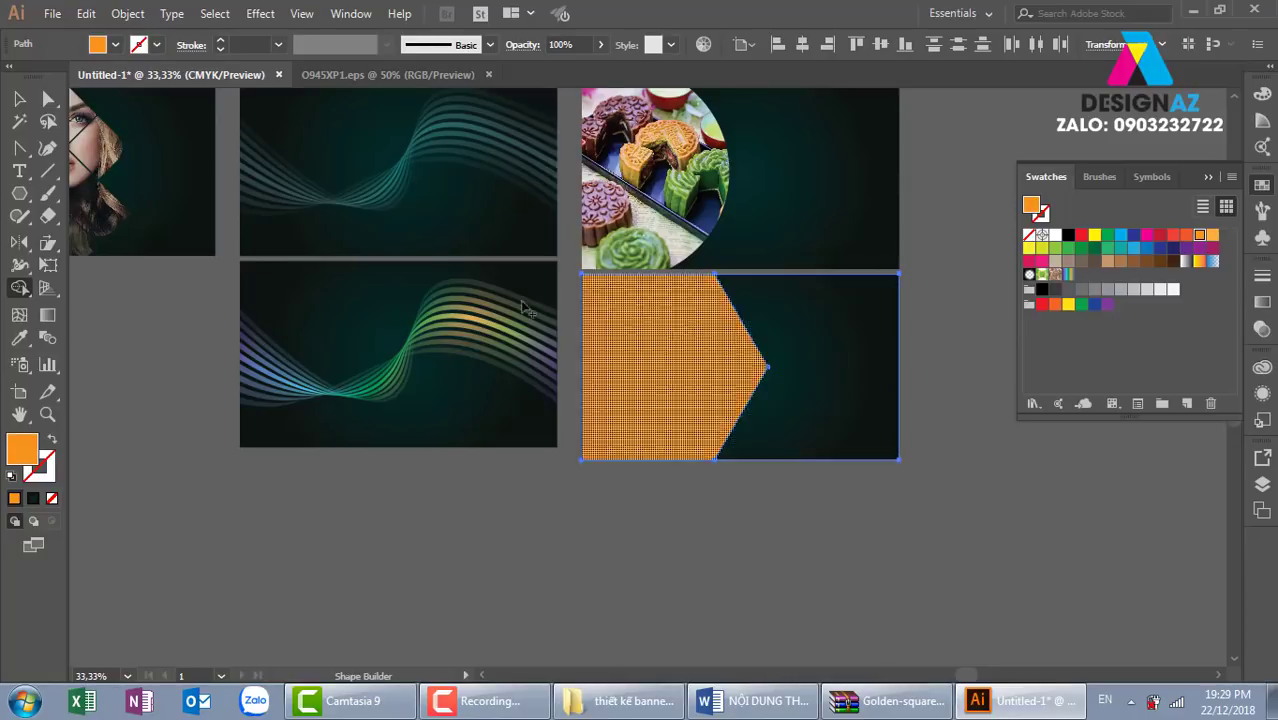
pyautogui.click(27, 97)
pyautogui.click(450, 540)
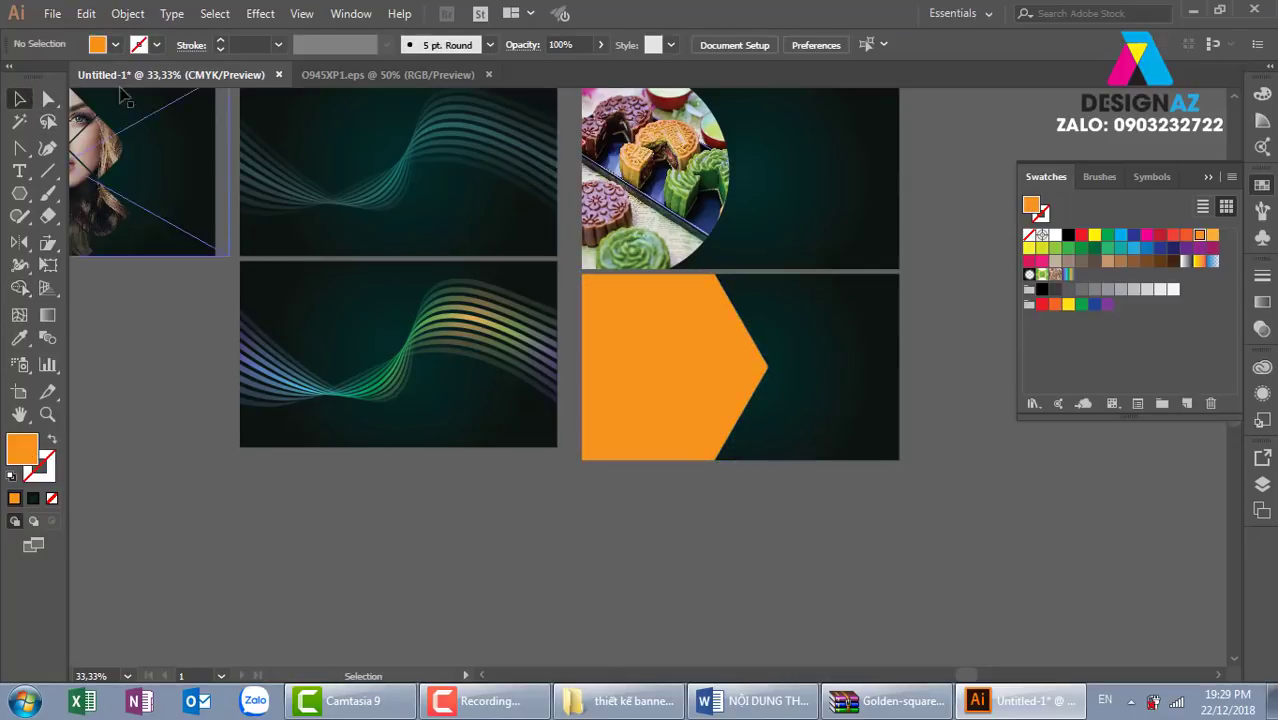
# Step: Place the family gift-giving photo sized over the orange arrow shape
pyautogui.click(52, 13)
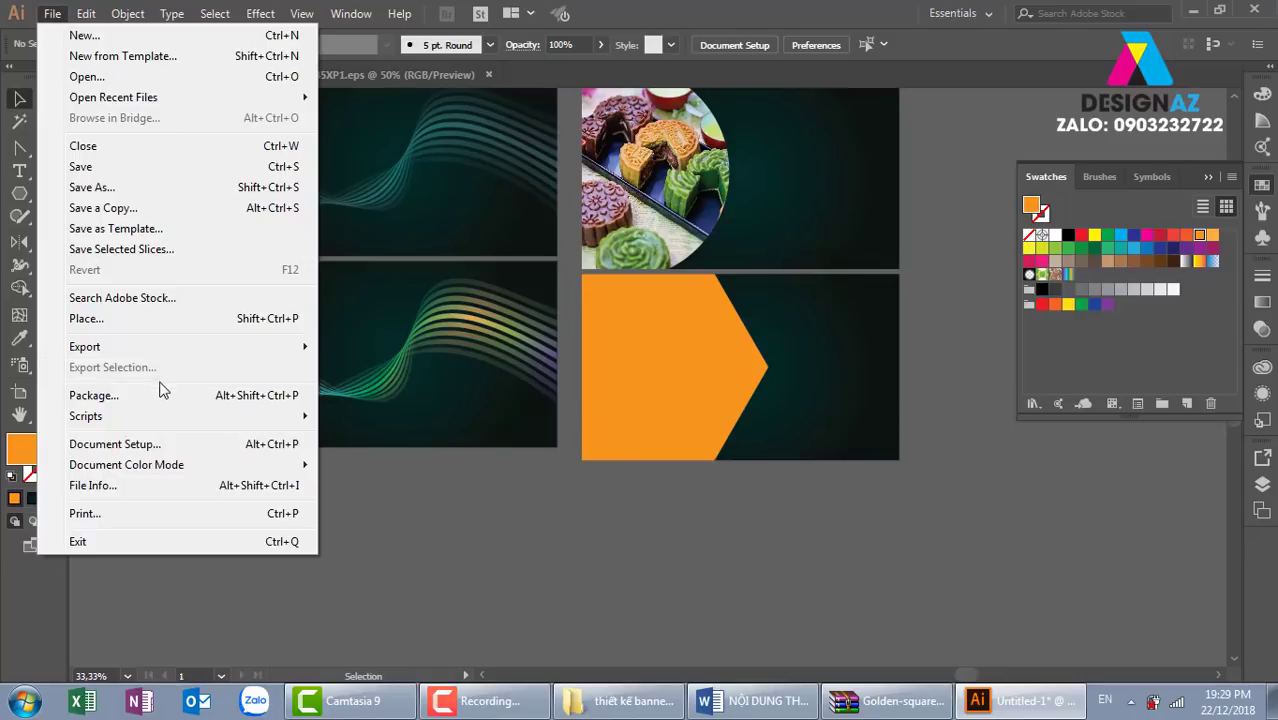
pyautogui.click(145, 326)
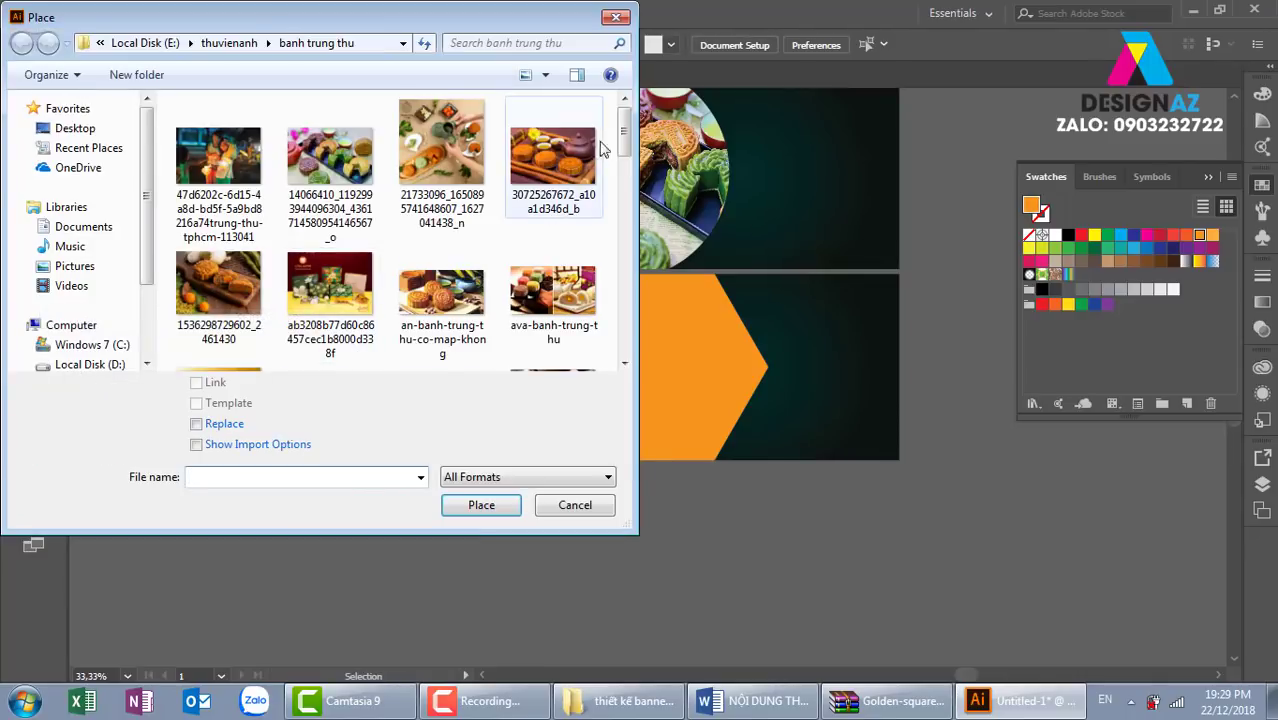
pyautogui.moveTo(618, 142); pyautogui.dragTo(622, 227)
pyautogui.scroll(-3, 352, 226)
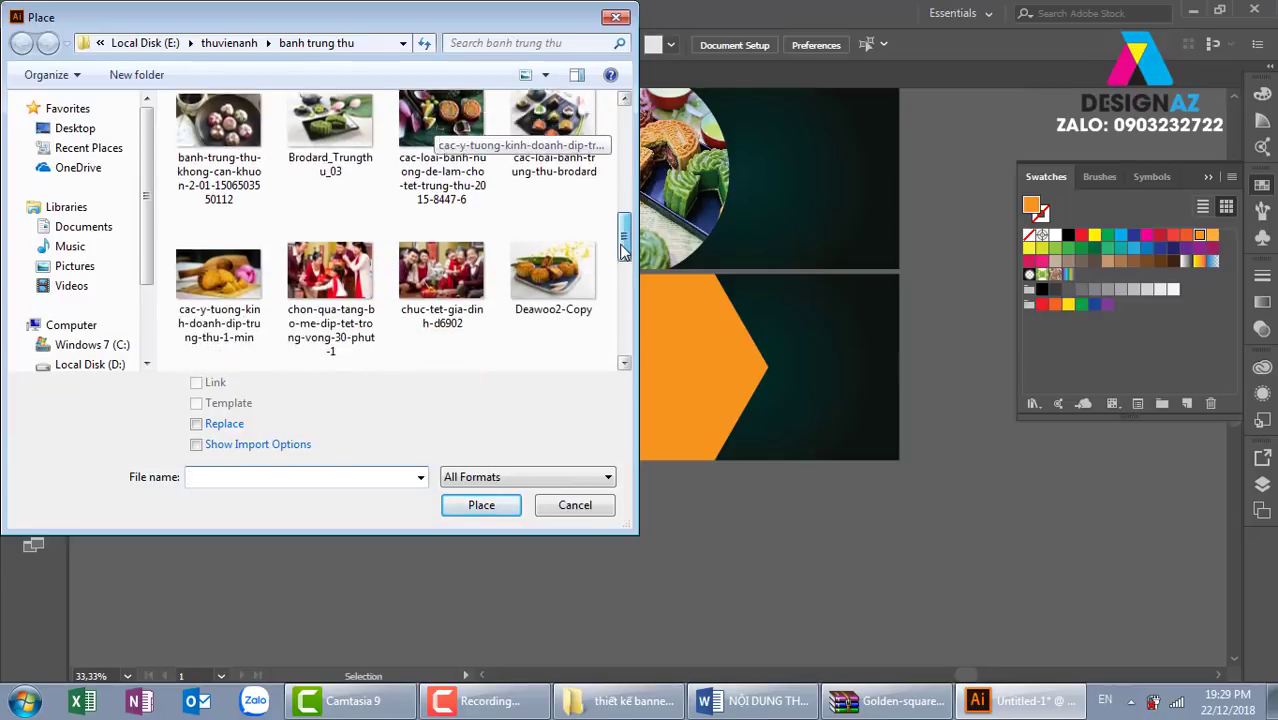
pyautogui.click(330, 190)
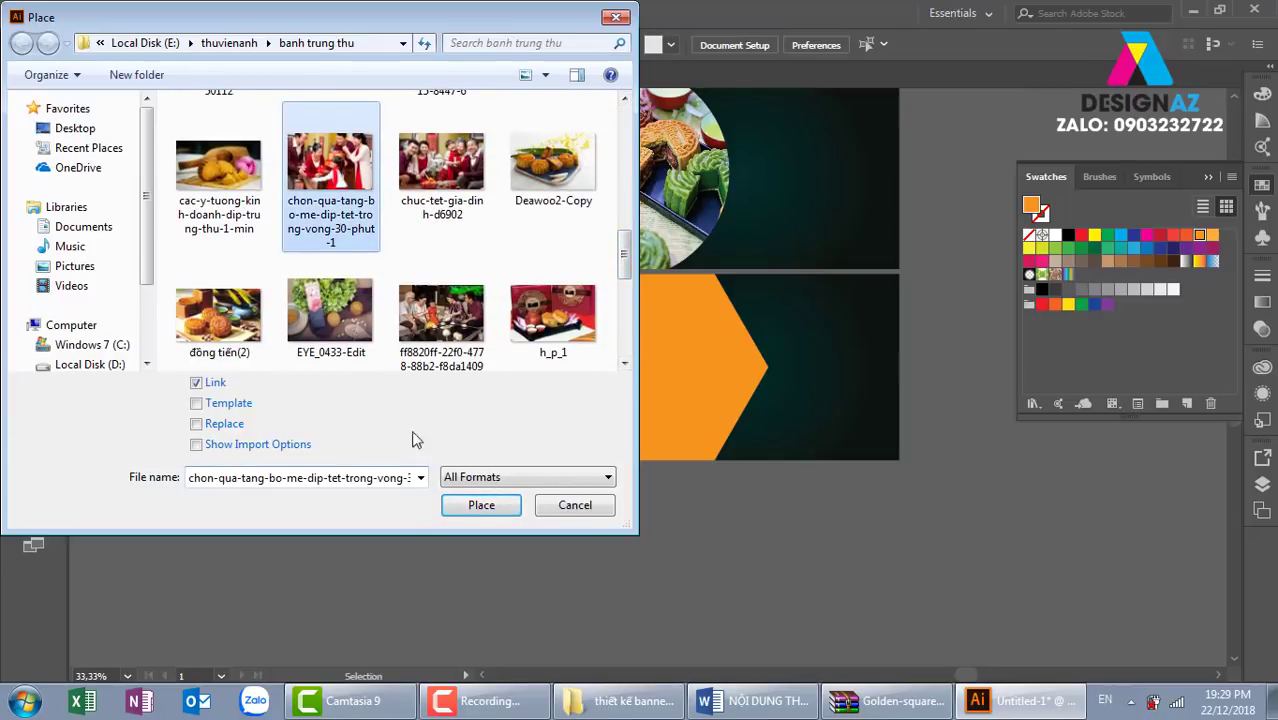
pyautogui.click(481, 505)
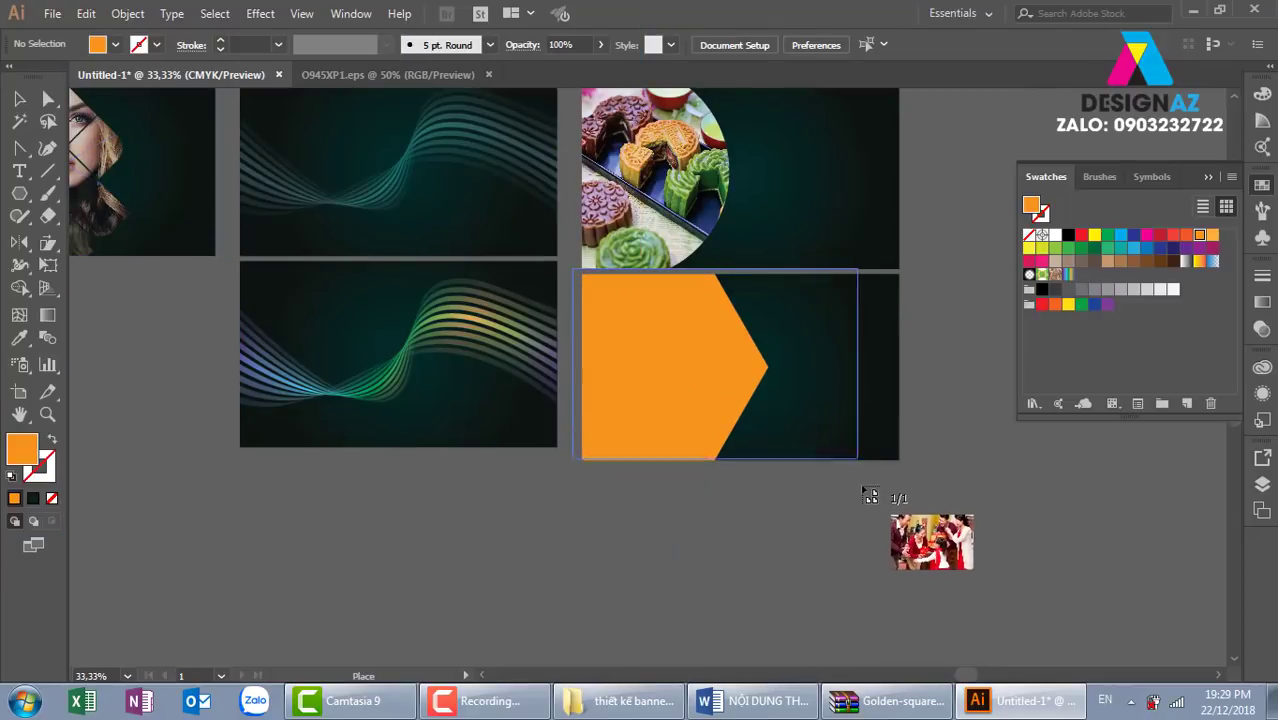
pyautogui.moveTo(575, 272); pyautogui.dragTo(866, 470)
# Step: Send the photo behind the orange shape and clip it with Ctrl+7
pyautogui.press('ctrl')
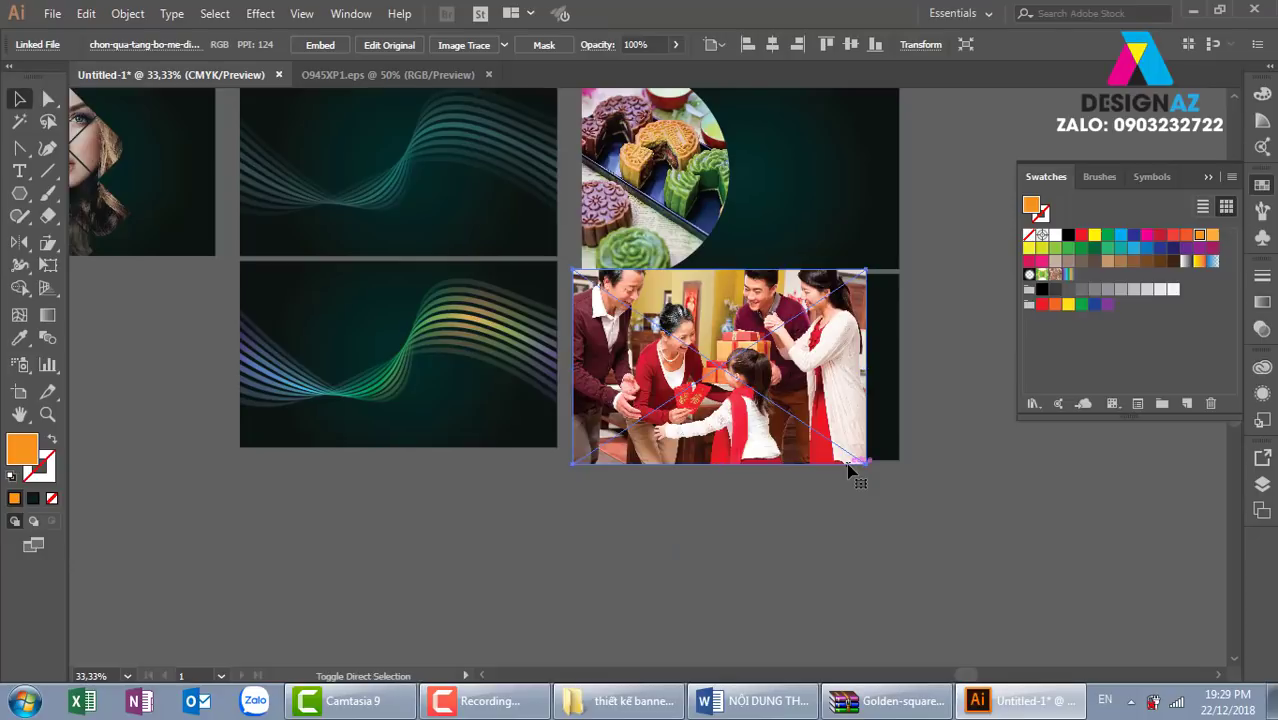
pyautogui.hotkey('ctrl', '[')
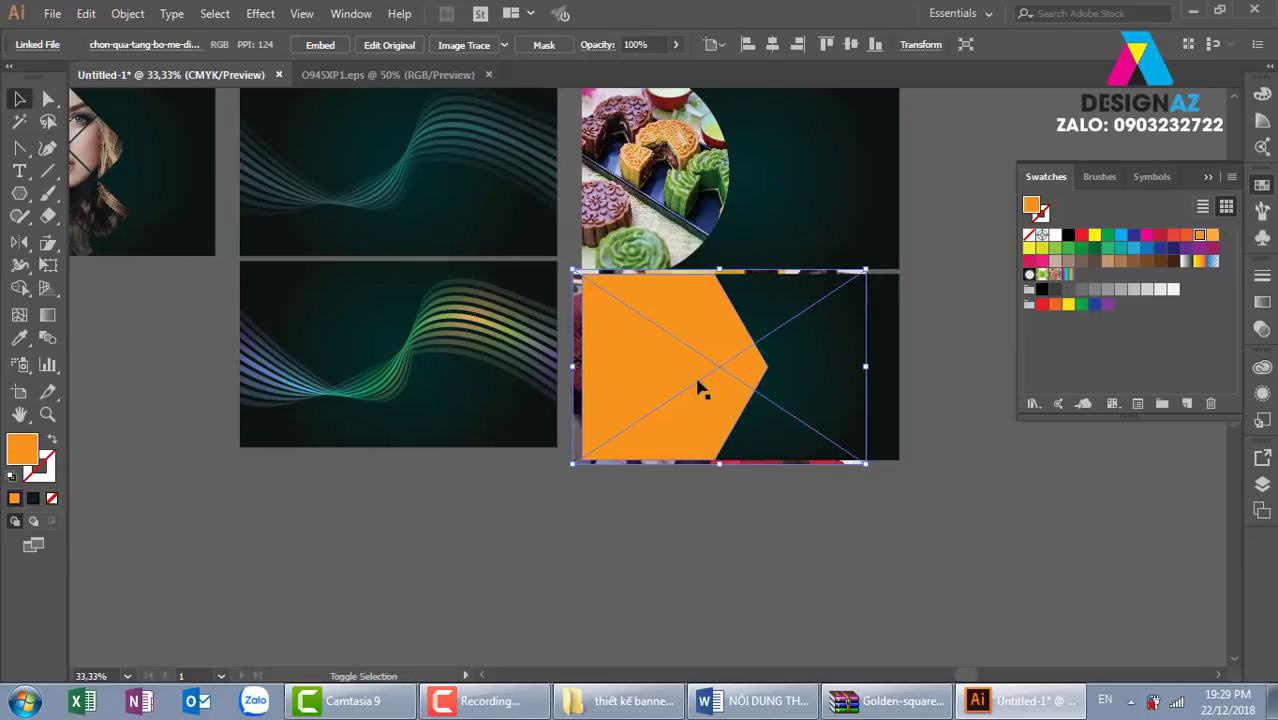
pyautogui.keyDown('shift'); pyautogui.click(666, 376); pyautogui.keyUp('shift')
pyautogui.hotkey('ctrl', '7')
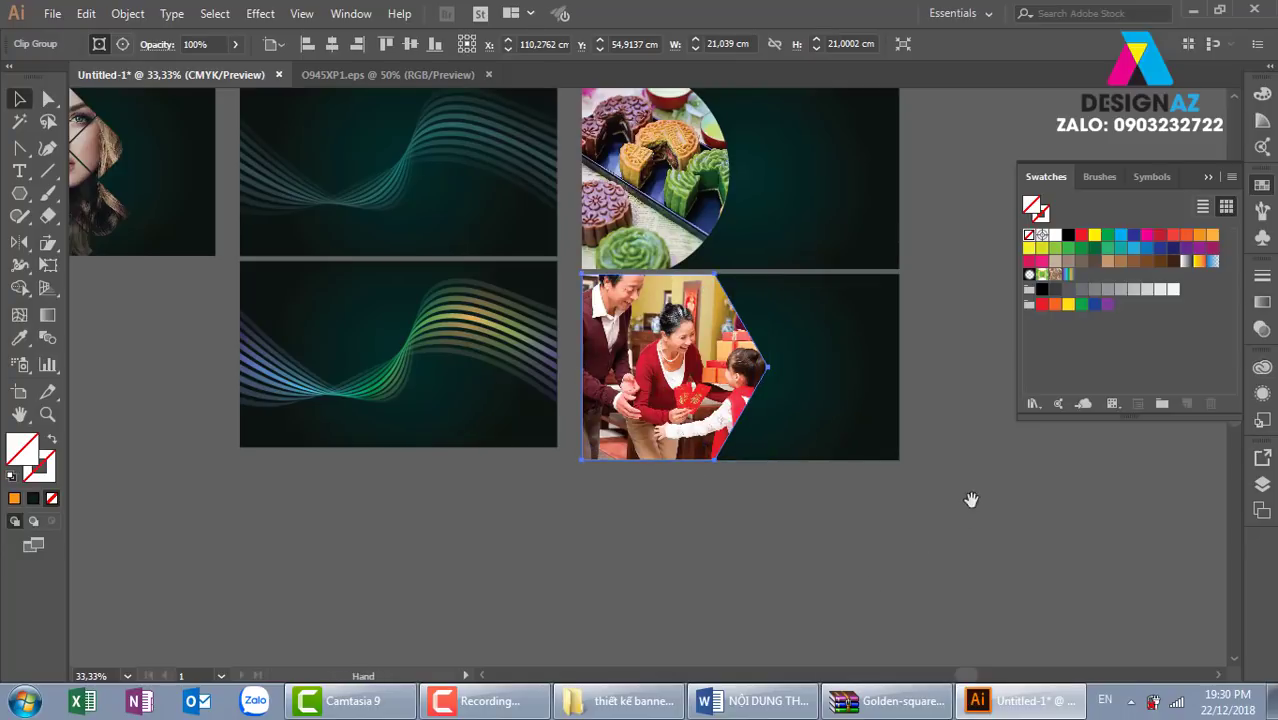
pyautogui.hscroll(5, 600, 560)
pyautogui.scroll(4, 521, 417)
# Step: Copy the lantern banner rectangle to the right and draw a many-sided polygon below it
pyautogui.click(405, 229)
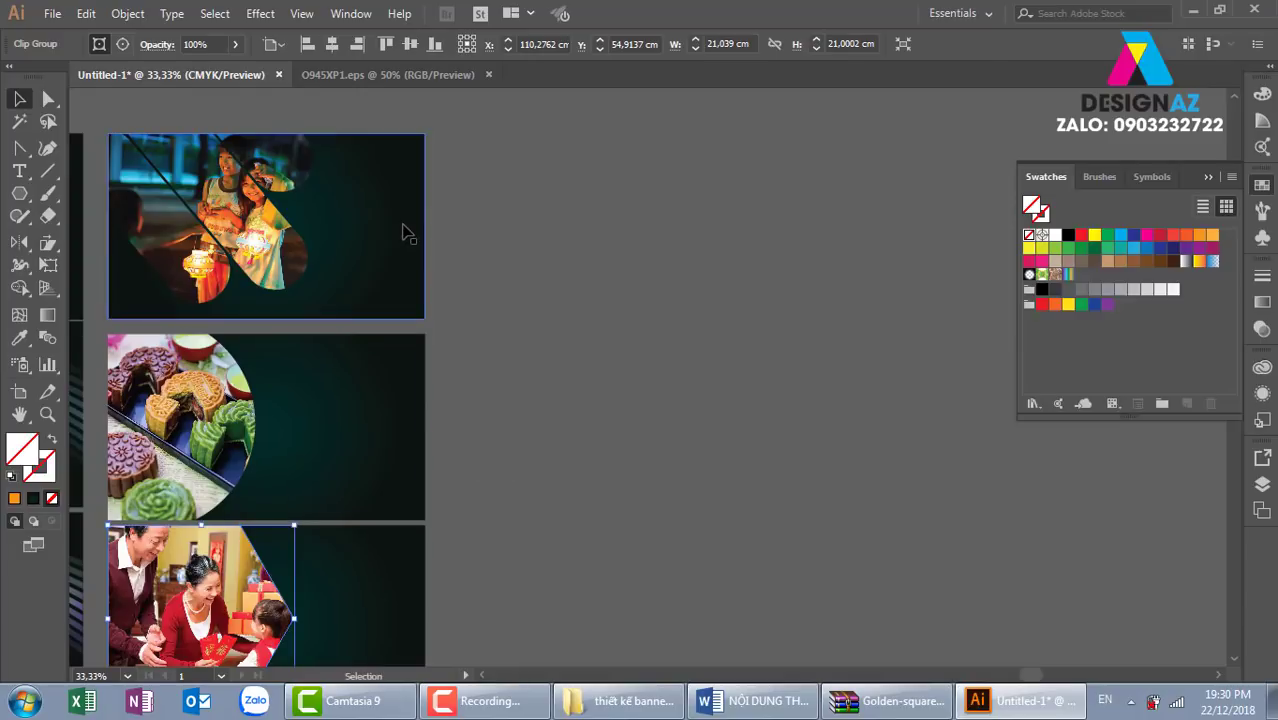
pyautogui.moveTo(370, 288); pyautogui.dragTo(740, 289)
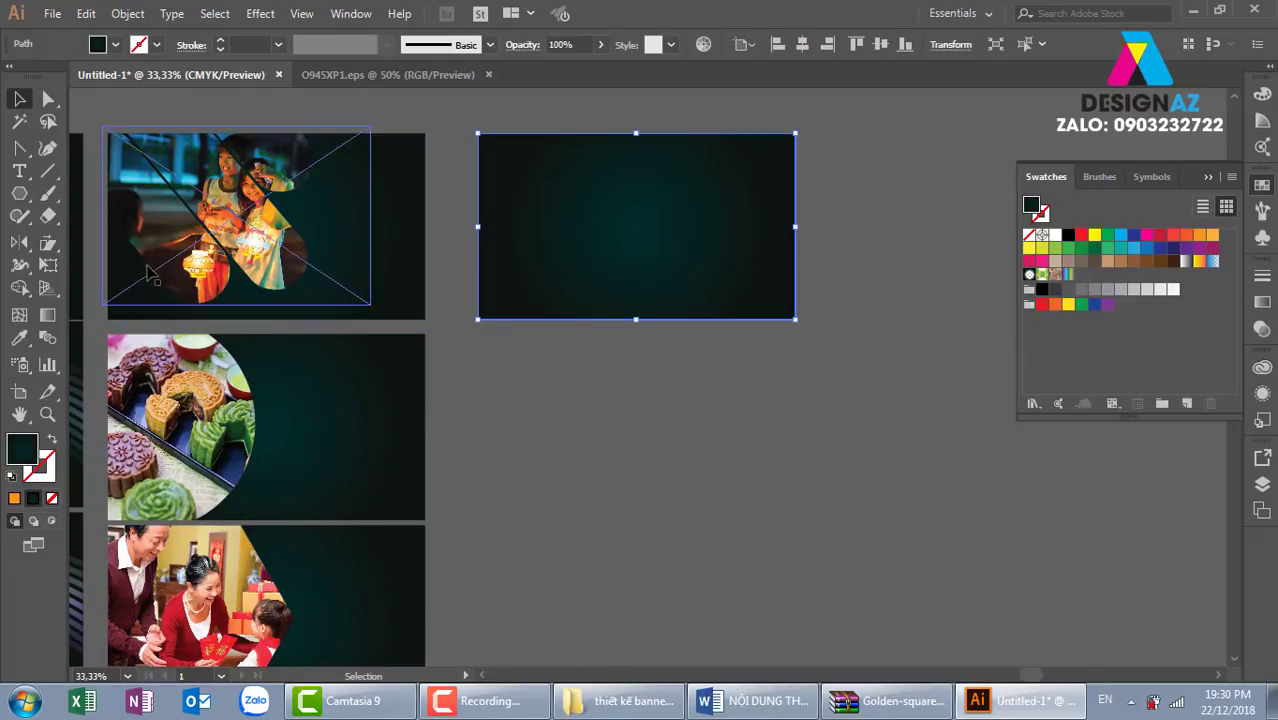
pyautogui.click(19, 193)
pyautogui.moveTo(693, 413); pyautogui.dragTo(764, 465)
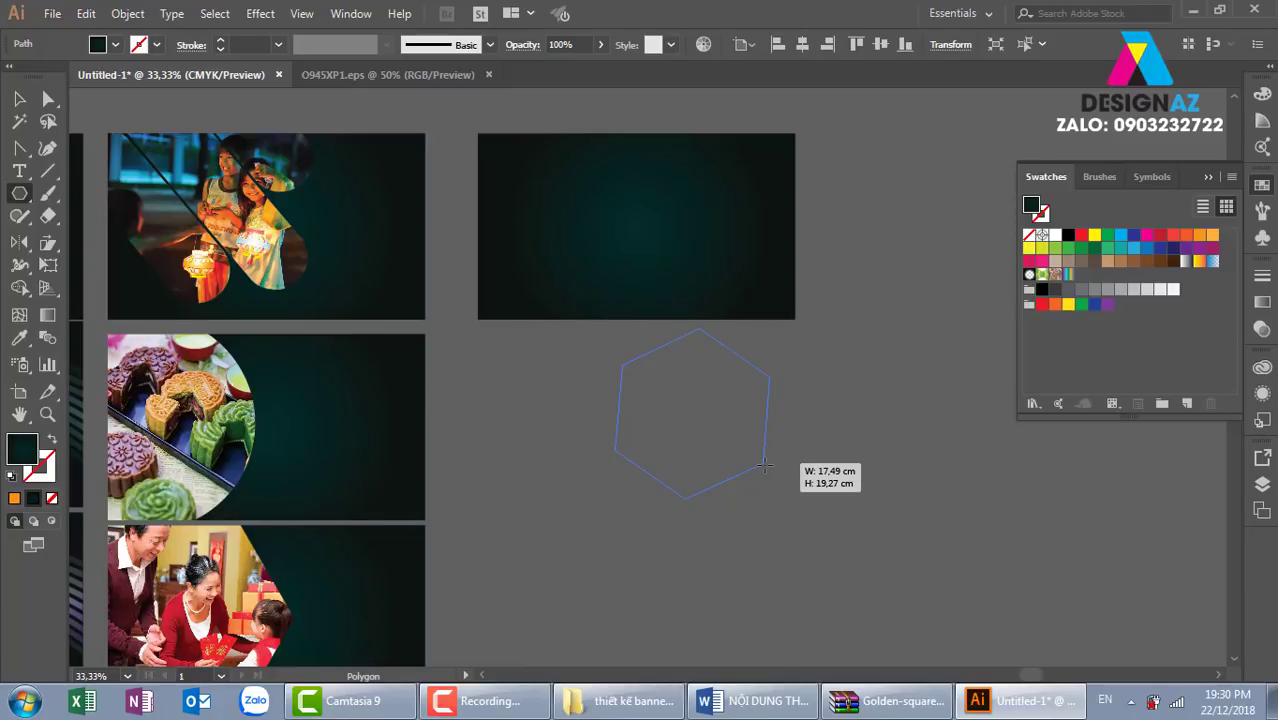
pyautogui.press('Up')
pyautogui.press('Up')
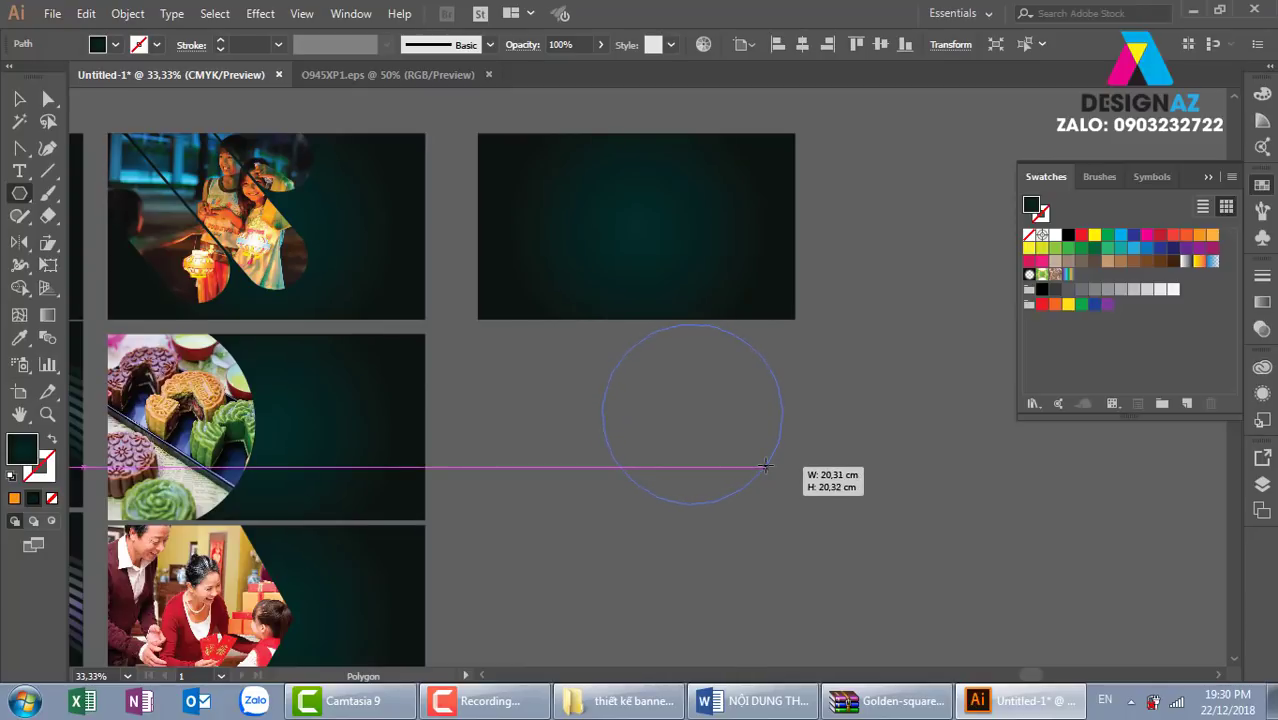
pyautogui.press('Up')
pyautogui.moveTo(764, 465); pyautogui.dragTo(764, 465)
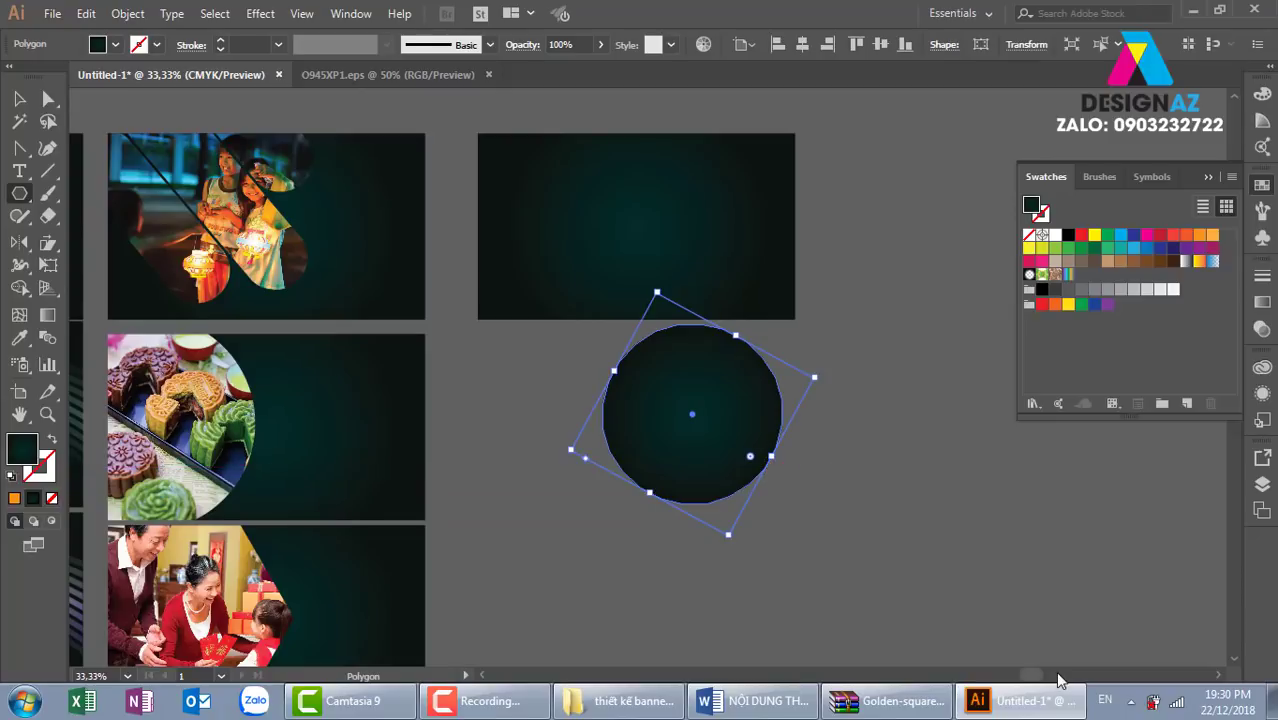
# Step: Fill the near-round polygon with orange
pyautogui.press('z')
pyautogui.moveTo(633, 331); pyautogui.dragTo(958, 516)
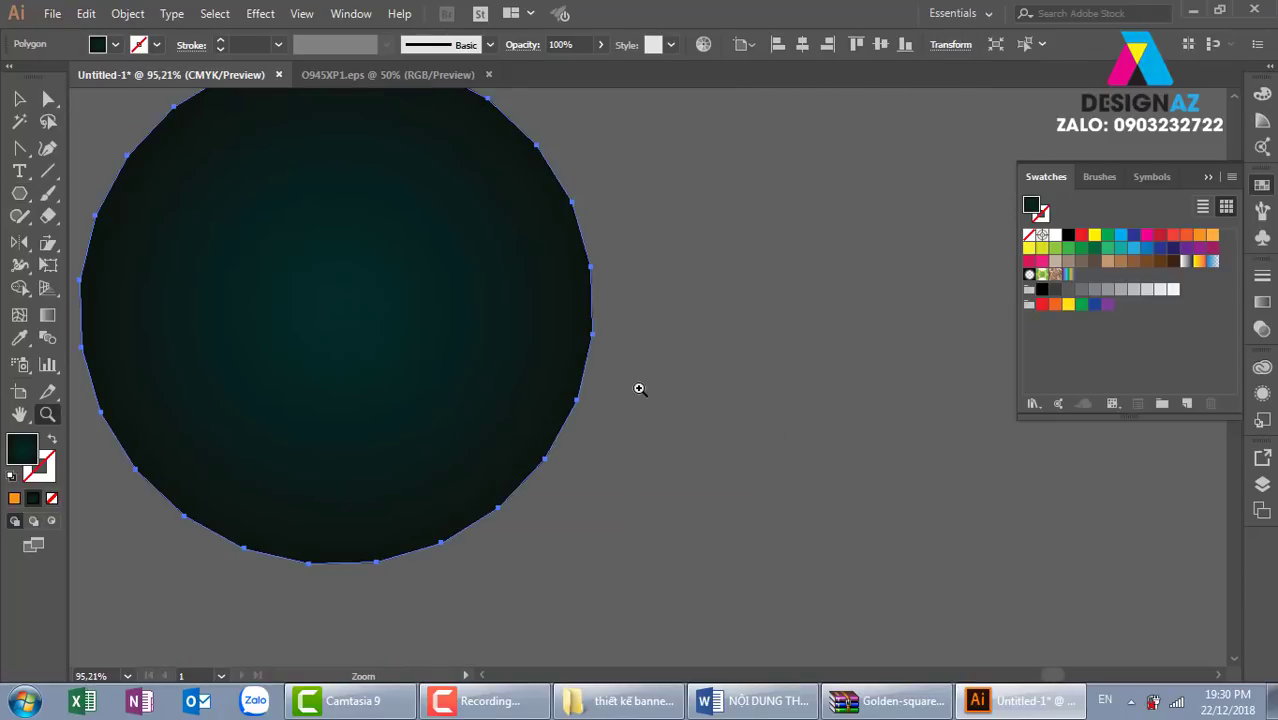
pyautogui.click(19, 100)
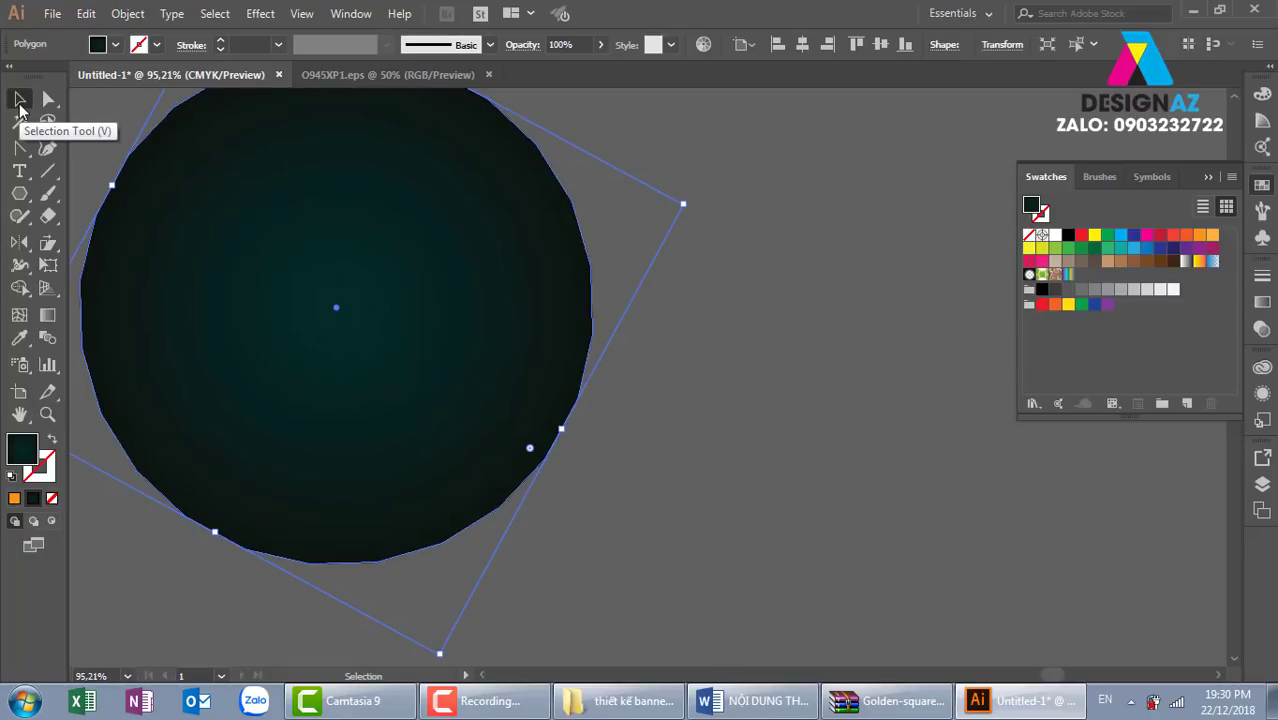
pyautogui.click(1201, 236)
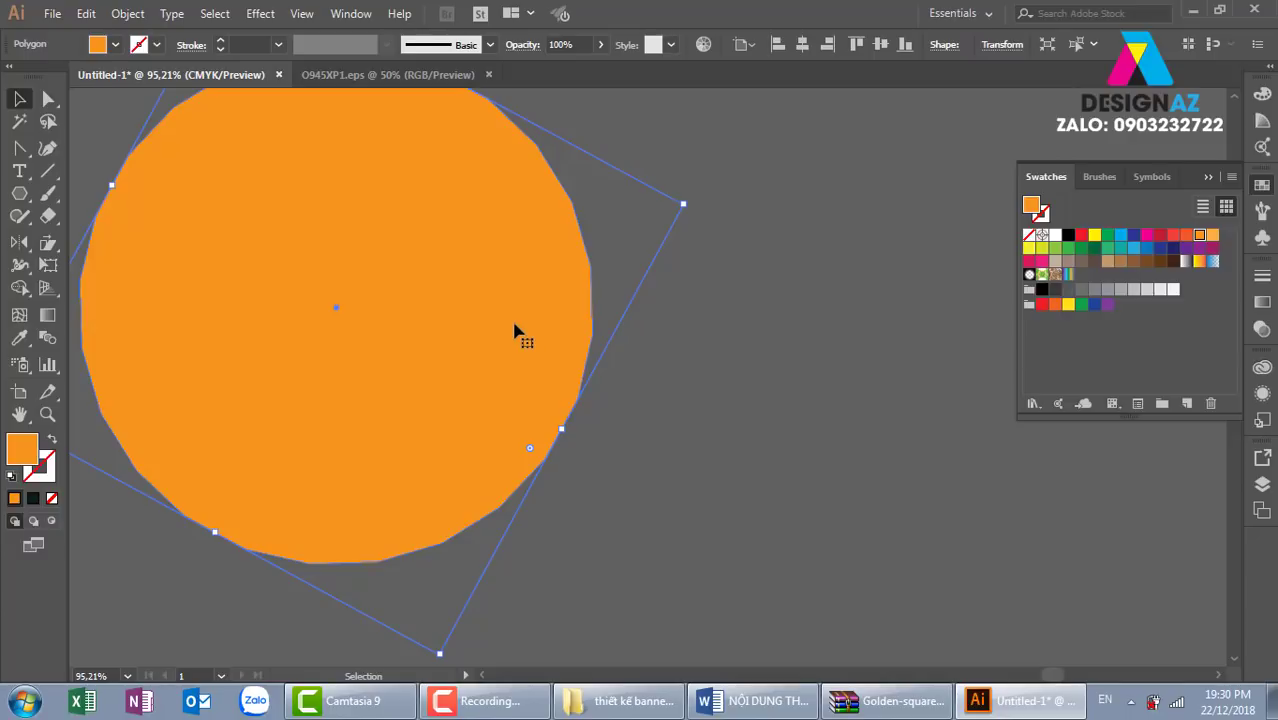
pyautogui.click(260, 13)
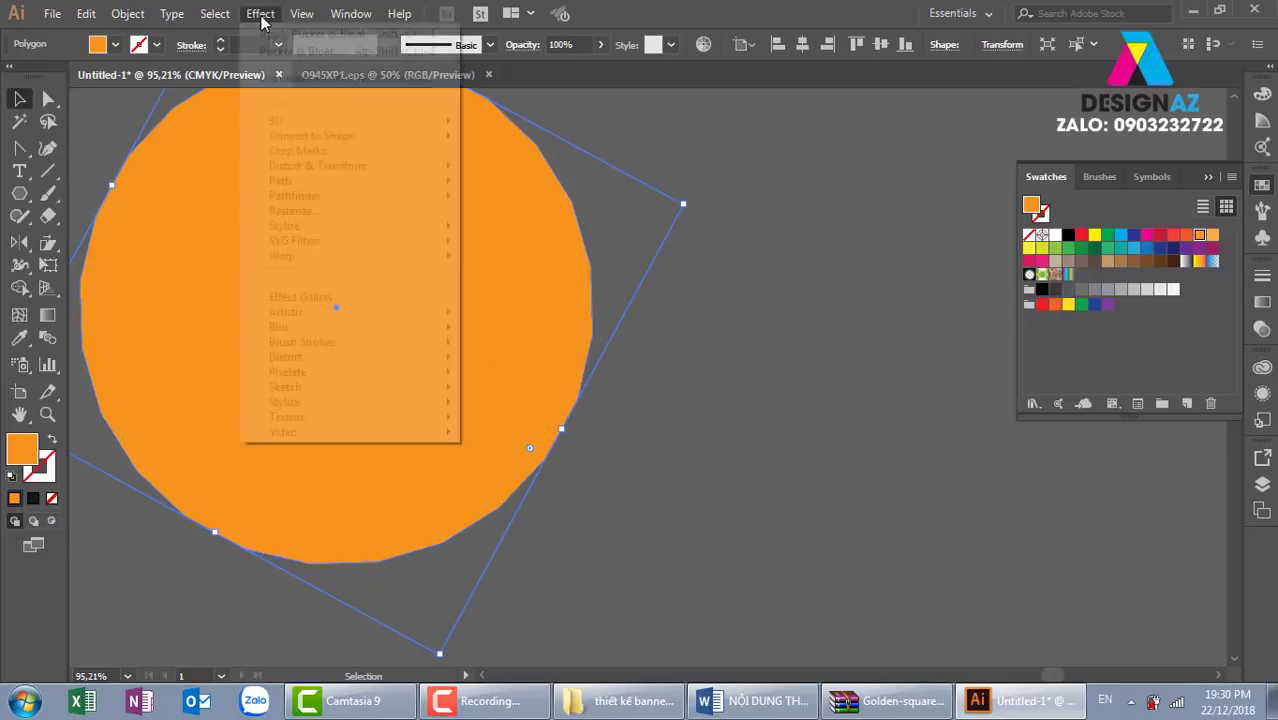
pyautogui.moveTo(318, 166)
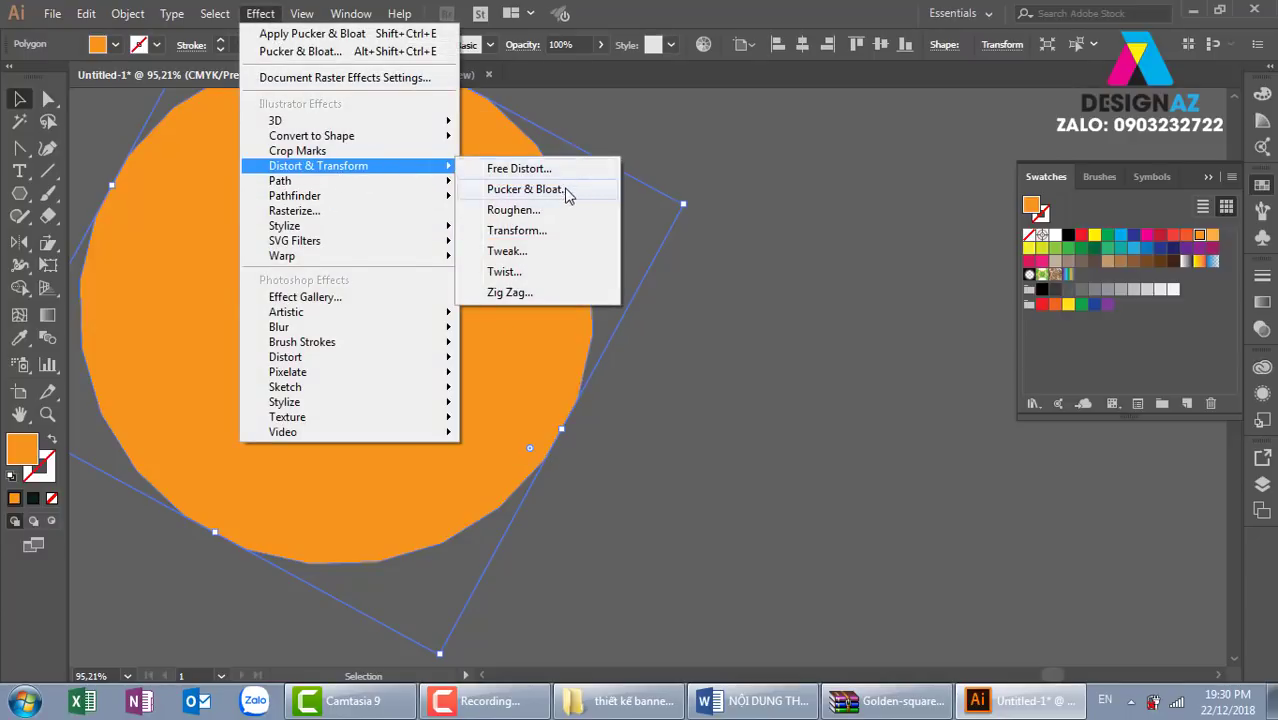
# Step: Apply an 8% Pucker & Bloat to the orange polygon for scalloped edges
pyautogui.click(567, 190)
pyautogui.click(795, 231)
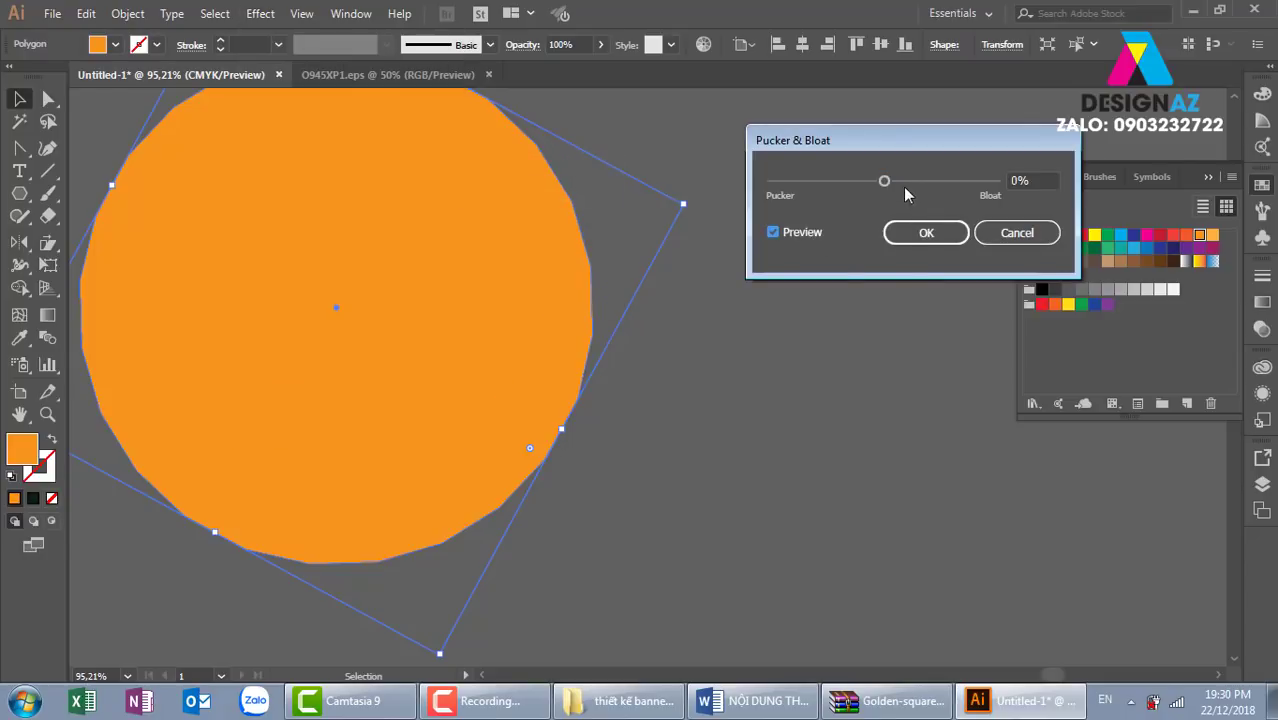
pyautogui.moveTo(890, 182); pyautogui.dragTo(887, 183)
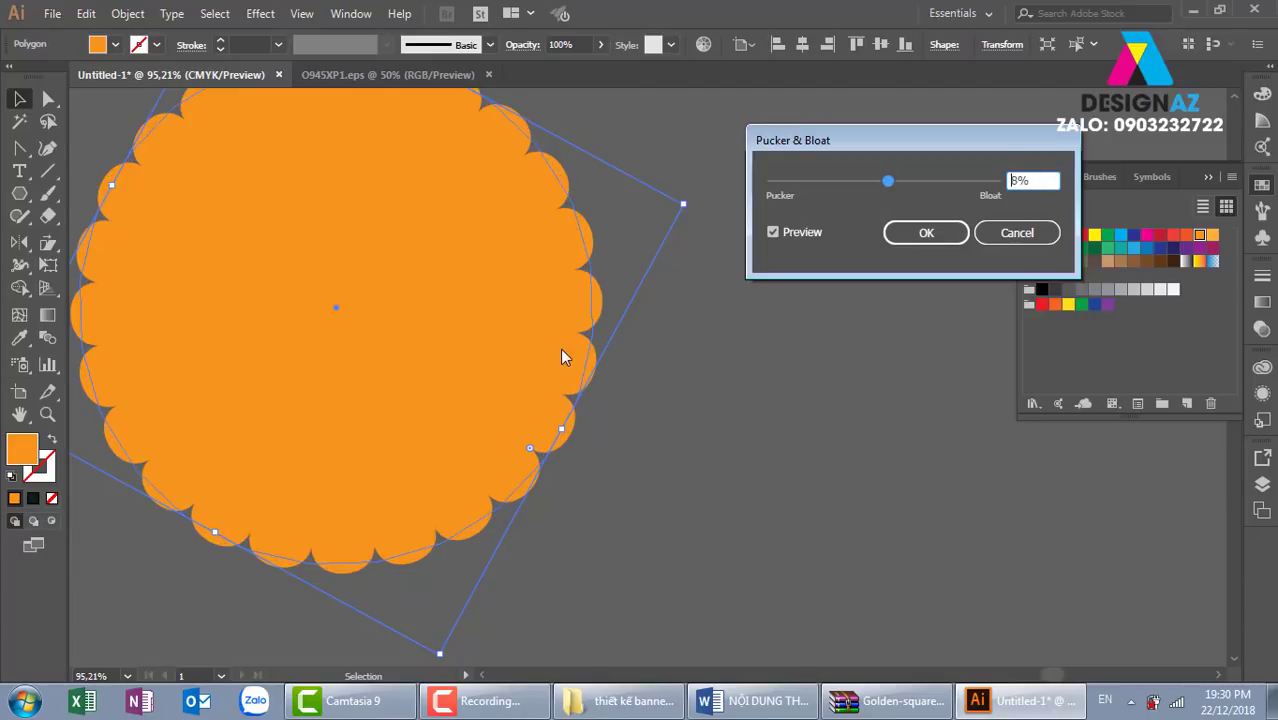
pyautogui.click(926, 232)
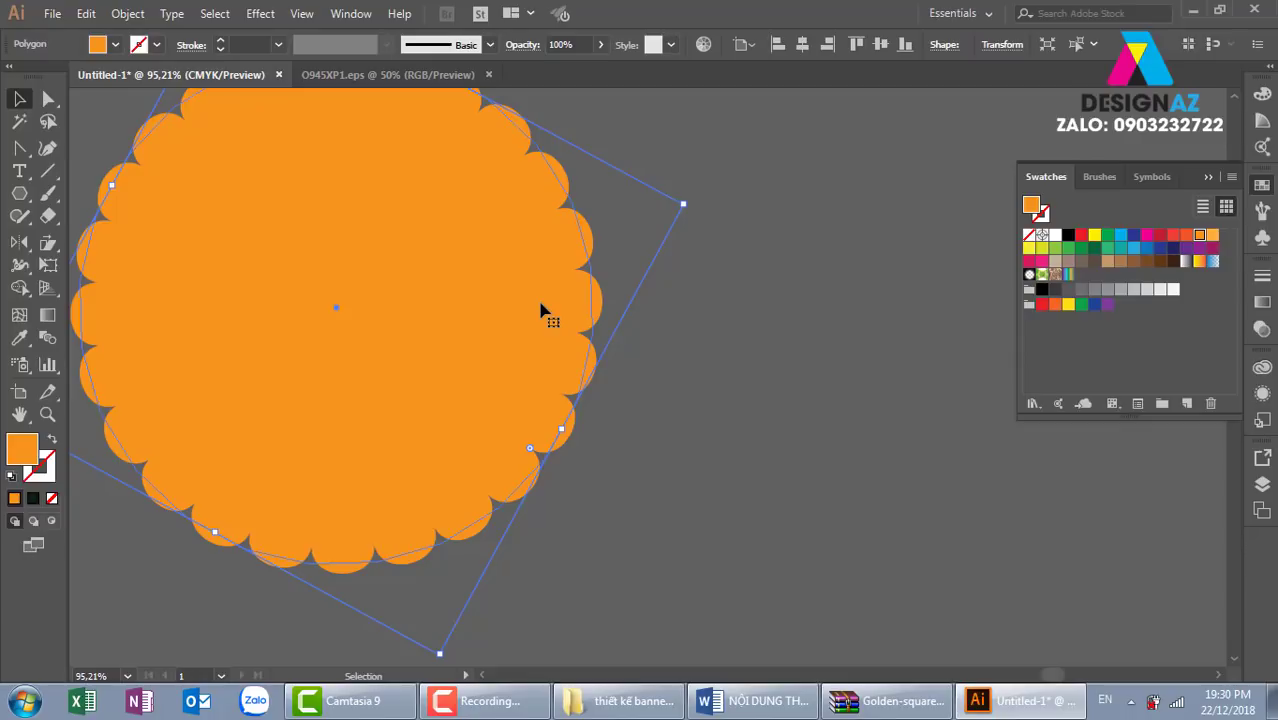
# Step: Flatten transparency on the scalloped shape
pyautogui.click(127, 13)
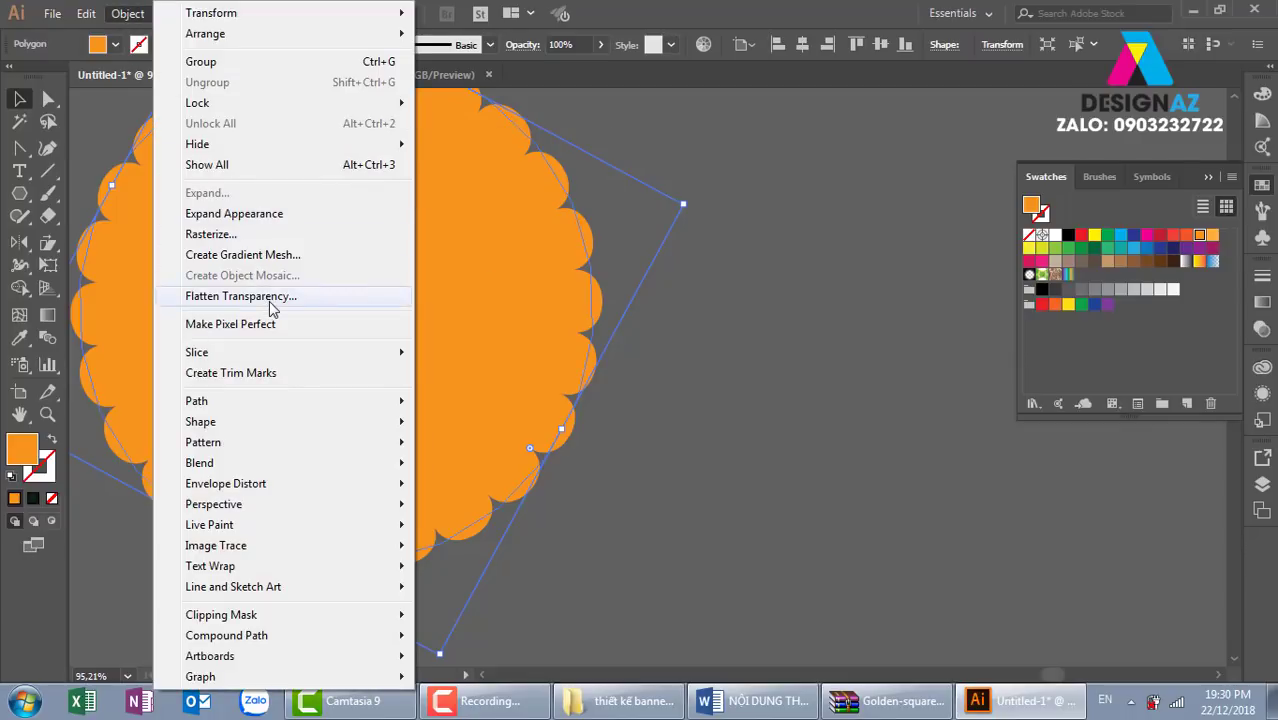
pyautogui.click(269, 302)
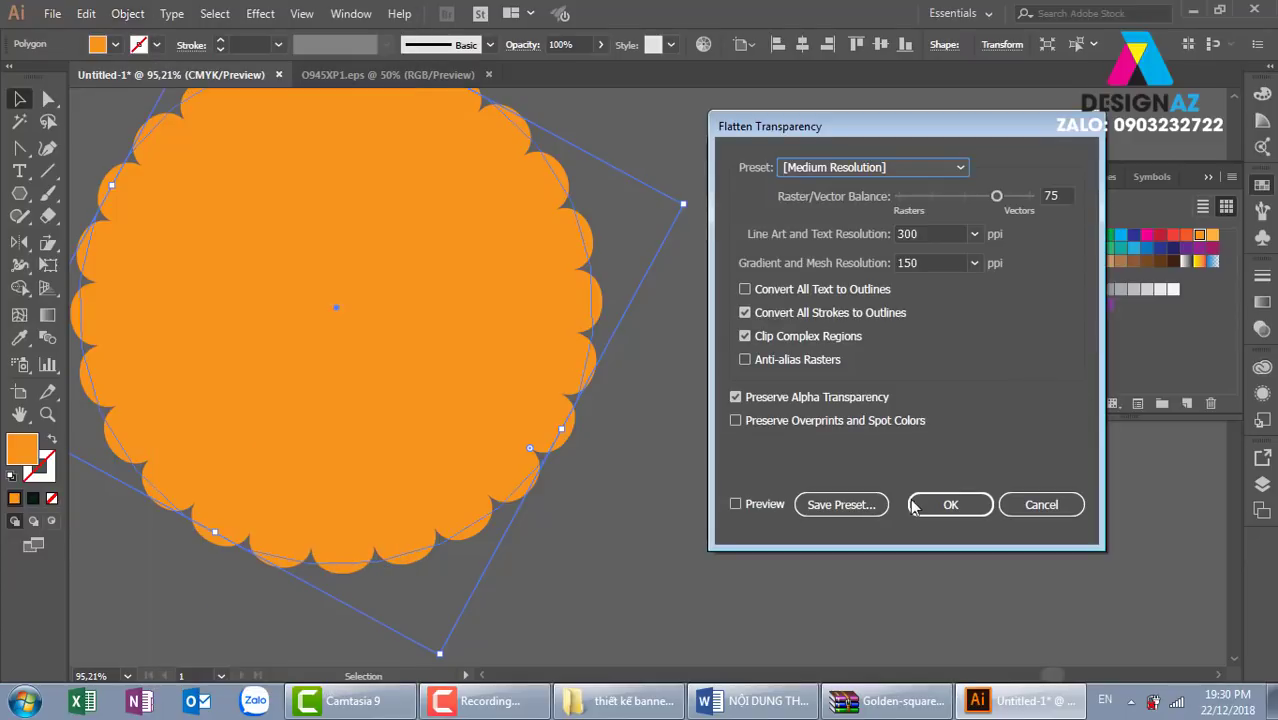
pyautogui.click(949, 504)
# Step: Move the scalloped shape onto the new banner's left edge and enlarge it to about 24.27 cm
pyautogui.click(843, 540)
pyautogui.hotkey('ctrl', '-')
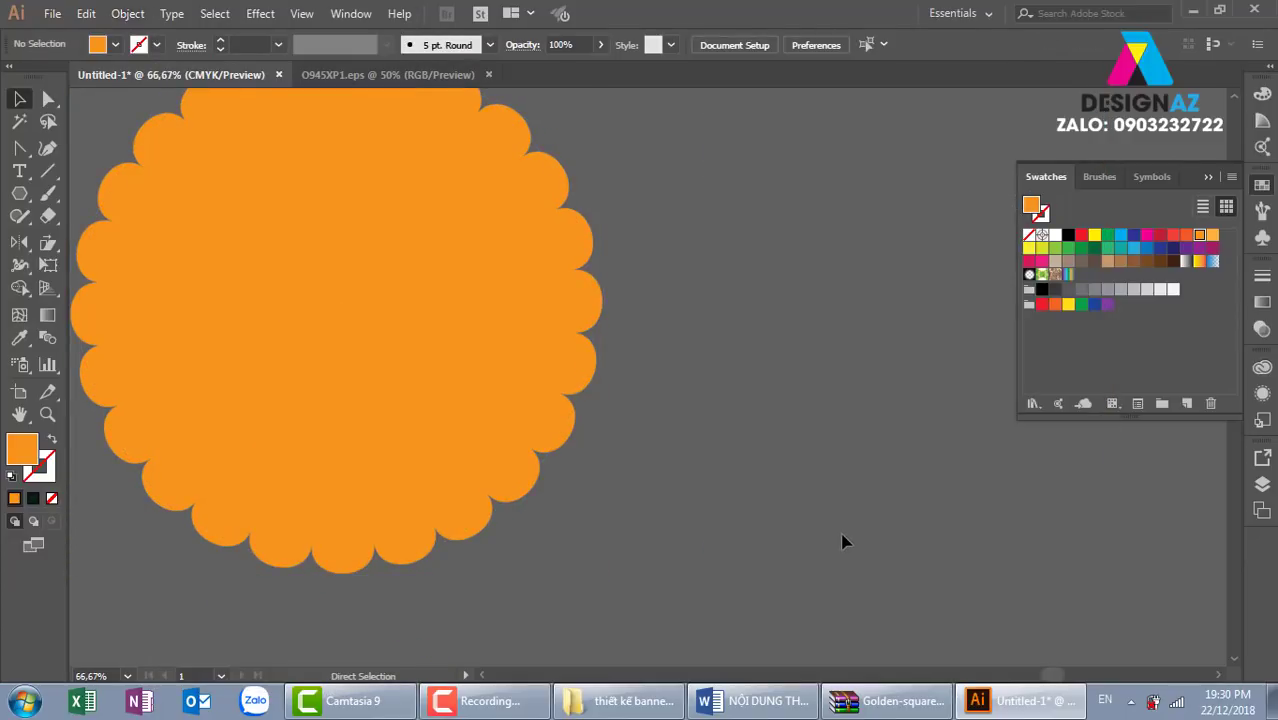
pyautogui.hotkey('ctrl', '-')
pyautogui.hotkey('ctrl', '-')
pyautogui.moveTo(671, 452); pyautogui.dragTo(836, 615)
pyautogui.moveTo(747, 559); pyautogui.dragTo(534, 330)
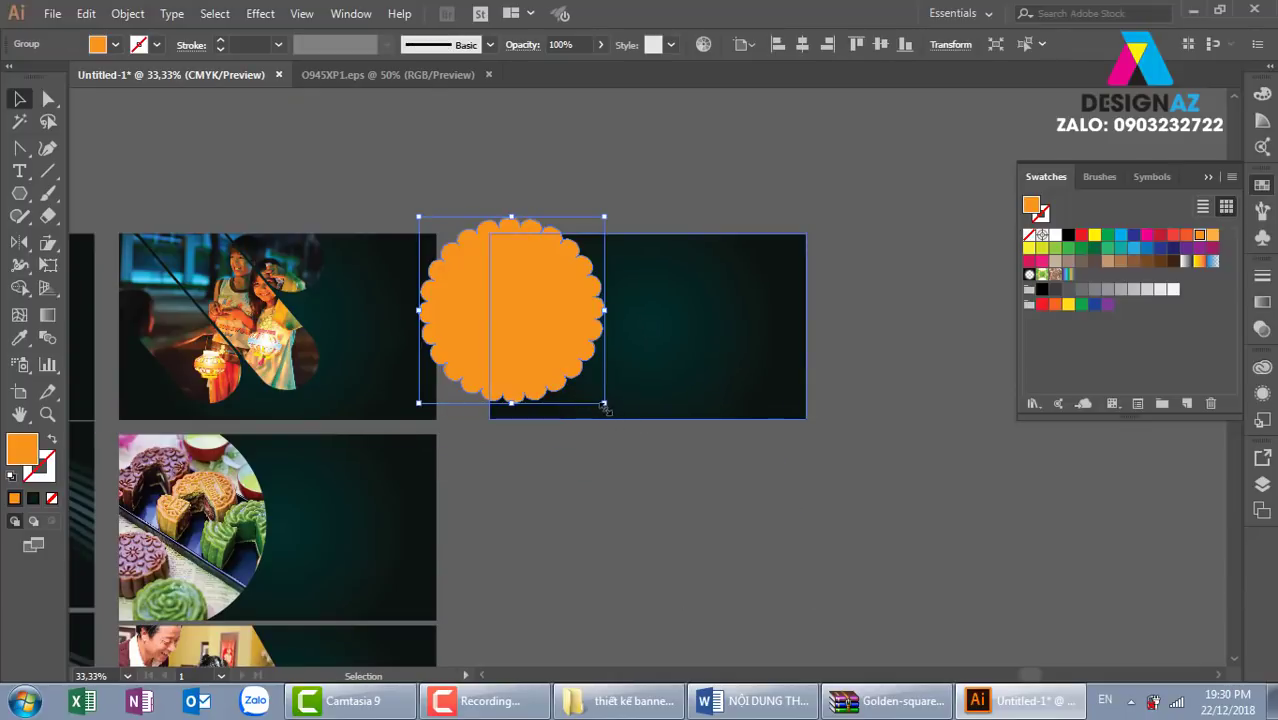
pyautogui.moveTo(605, 403); pyautogui.dragTo(638, 442)
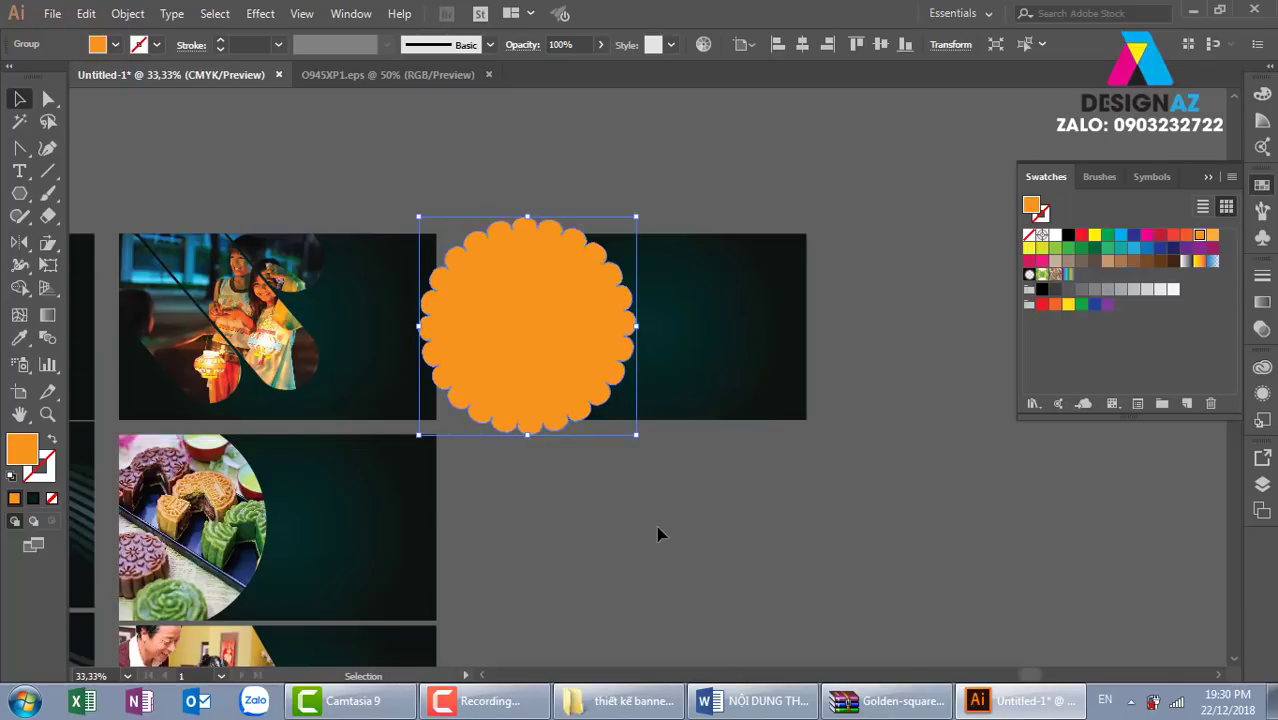
# Step: Use Shape Builder to delete scallops left of, above and below the dark rectangle
pyautogui.keyDown('shift'); pyautogui.click(673, 349); pyautogui.keyUp('shift')
pyautogui.keyDown('shift'); pyautogui.click(300, 330); pyautogui.keyUp('shift')
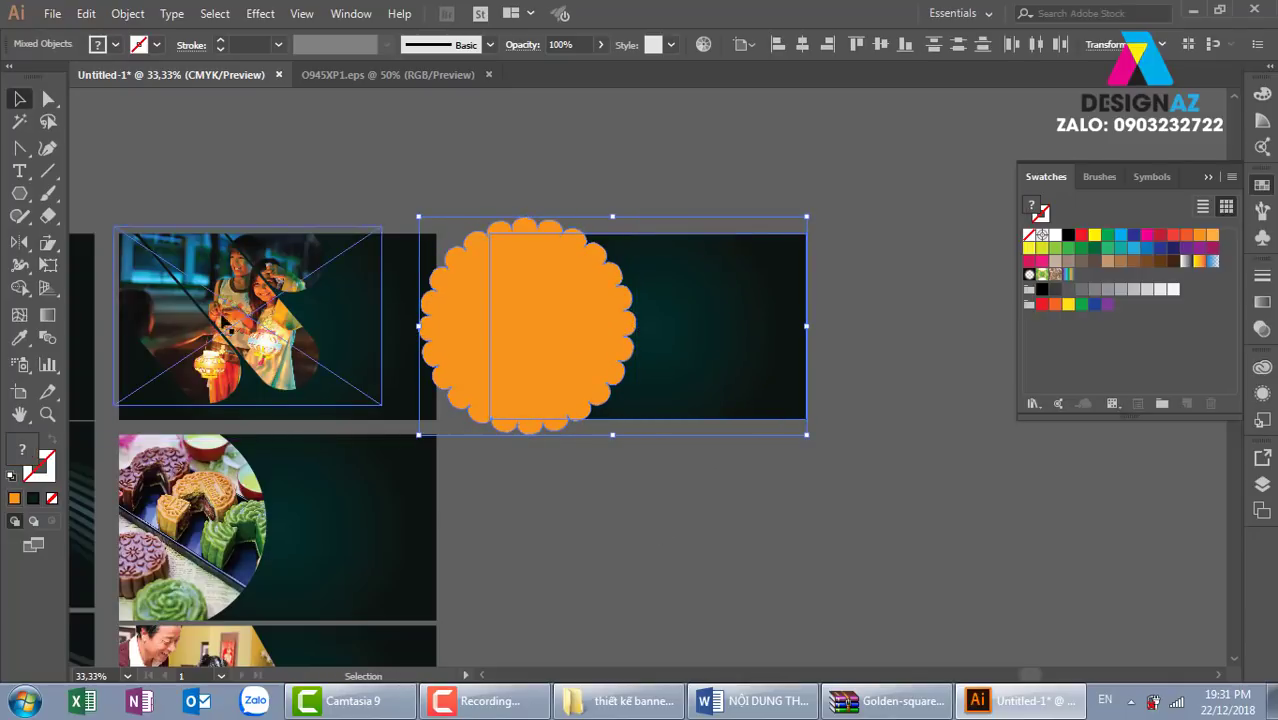
pyautogui.hotkey('shift', 'm')
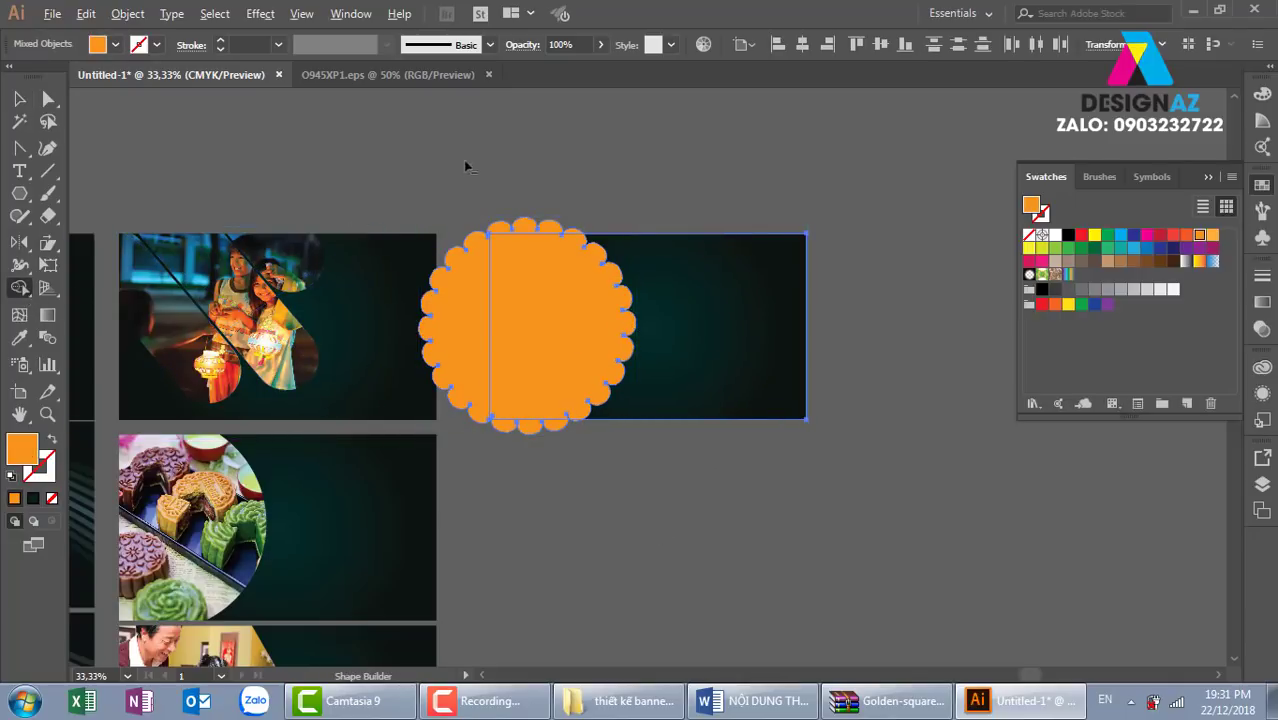
pyautogui.moveTo(465, 166); pyautogui.dragTo(479, 434)
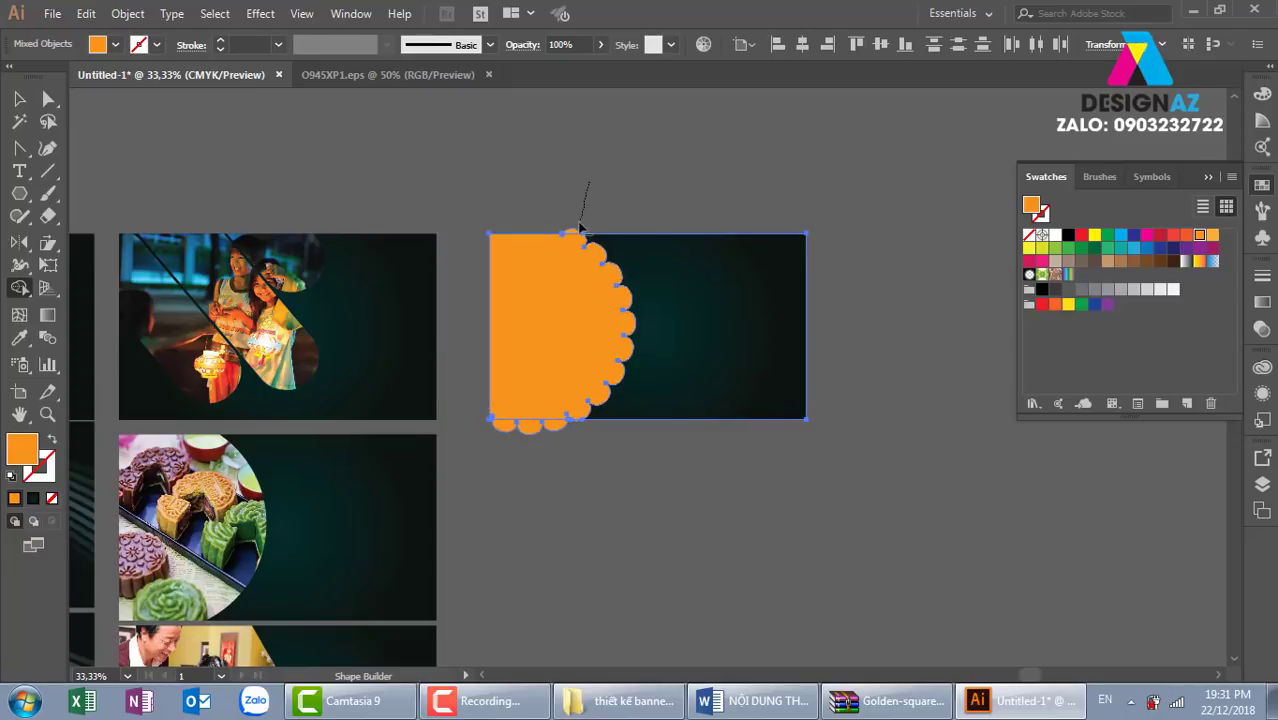
pyautogui.moveTo(578, 234); pyautogui.dragTo(578, 238)
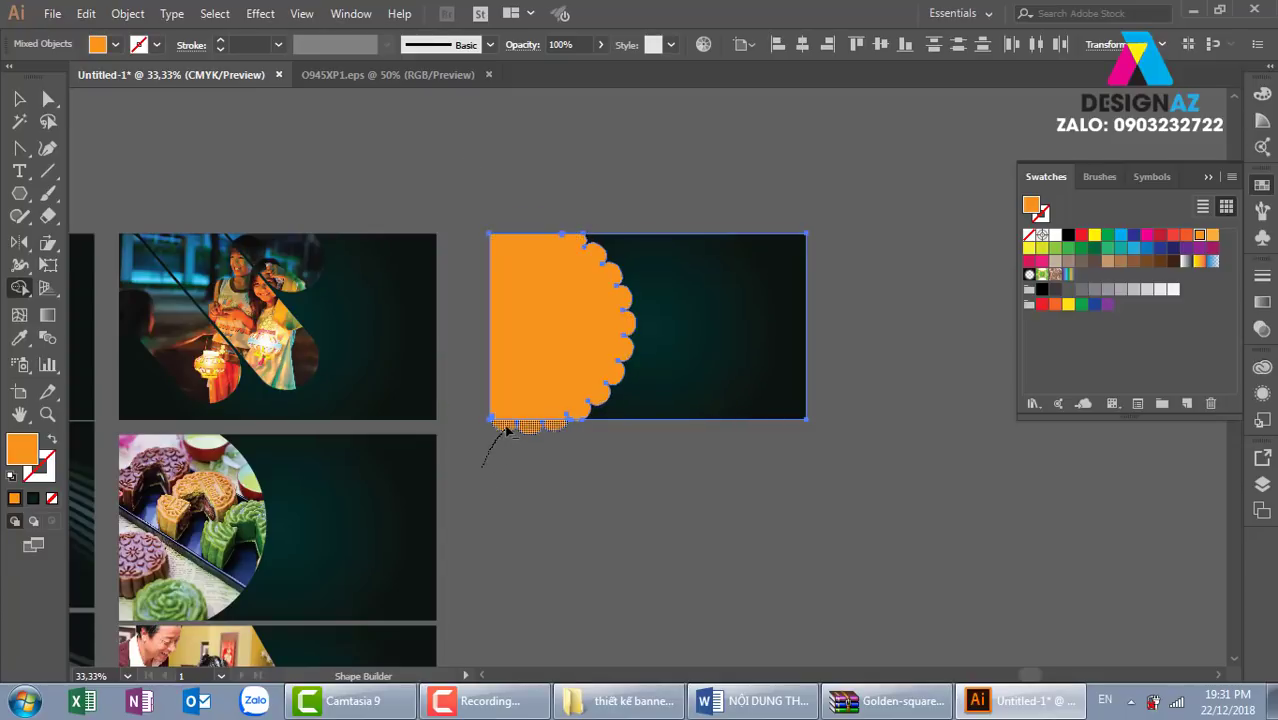
pyautogui.moveTo(490, 440); pyautogui.dragTo(512, 452)
# Step: Zoom in and trim the leftover sliver below the rectangle's bottom edge, then deselect
pyautogui.press('z')
pyautogui.moveTo(494, 366); pyautogui.dragTo(693, 476)
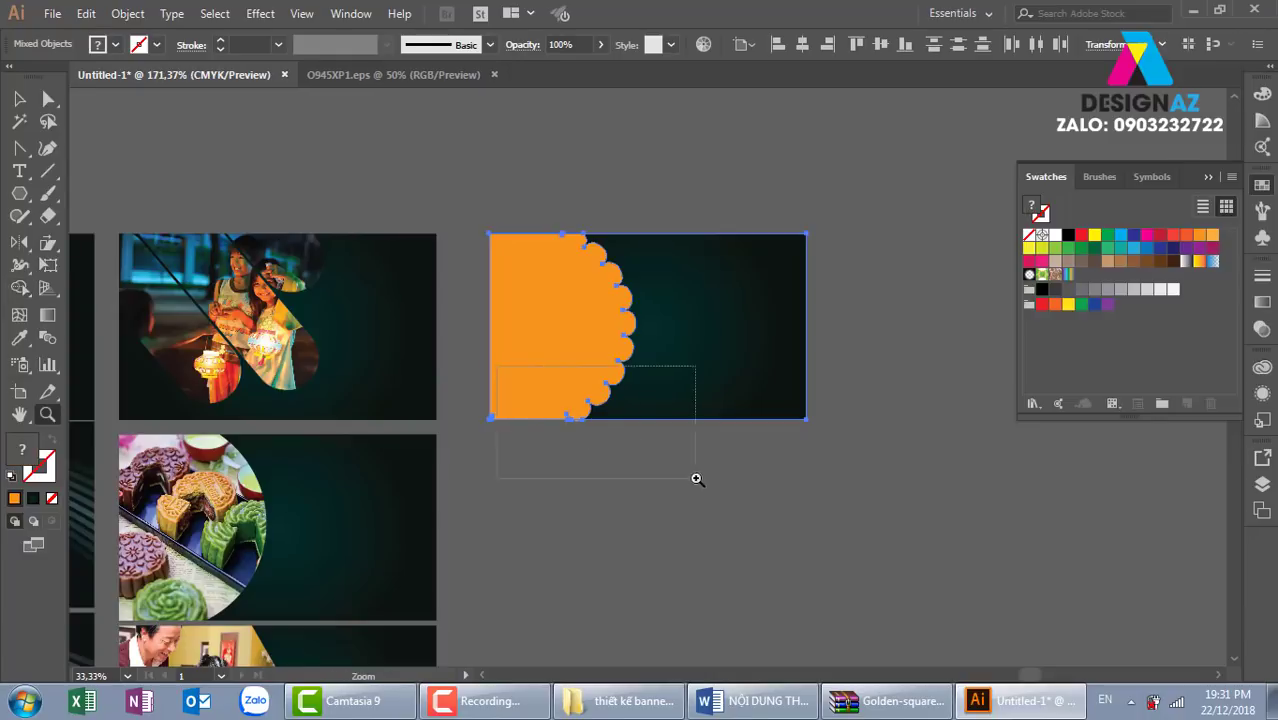
pyautogui.click(21, 289)
pyautogui.moveTo(548, 376); pyautogui.dragTo(548, 378)
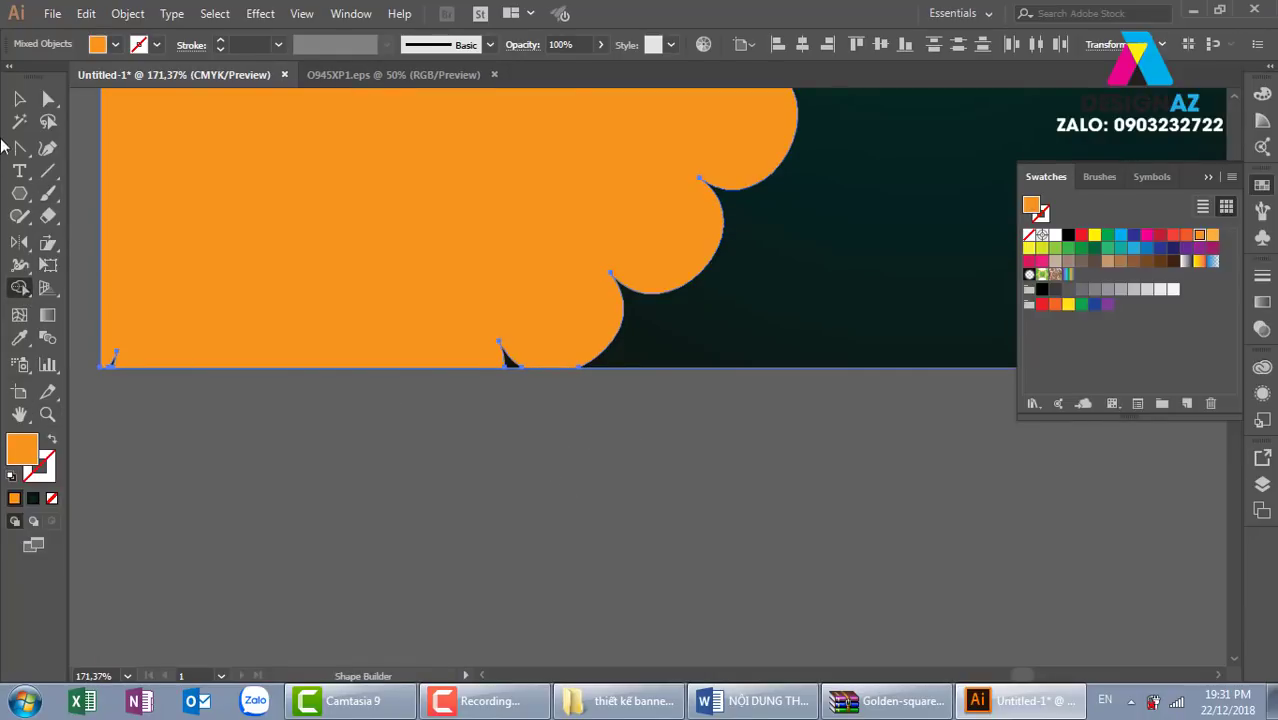
pyautogui.click(20, 98)
pyautogui.scroll(-2, 558, 421)
pyautogui.scroll(-2, 693, 508)
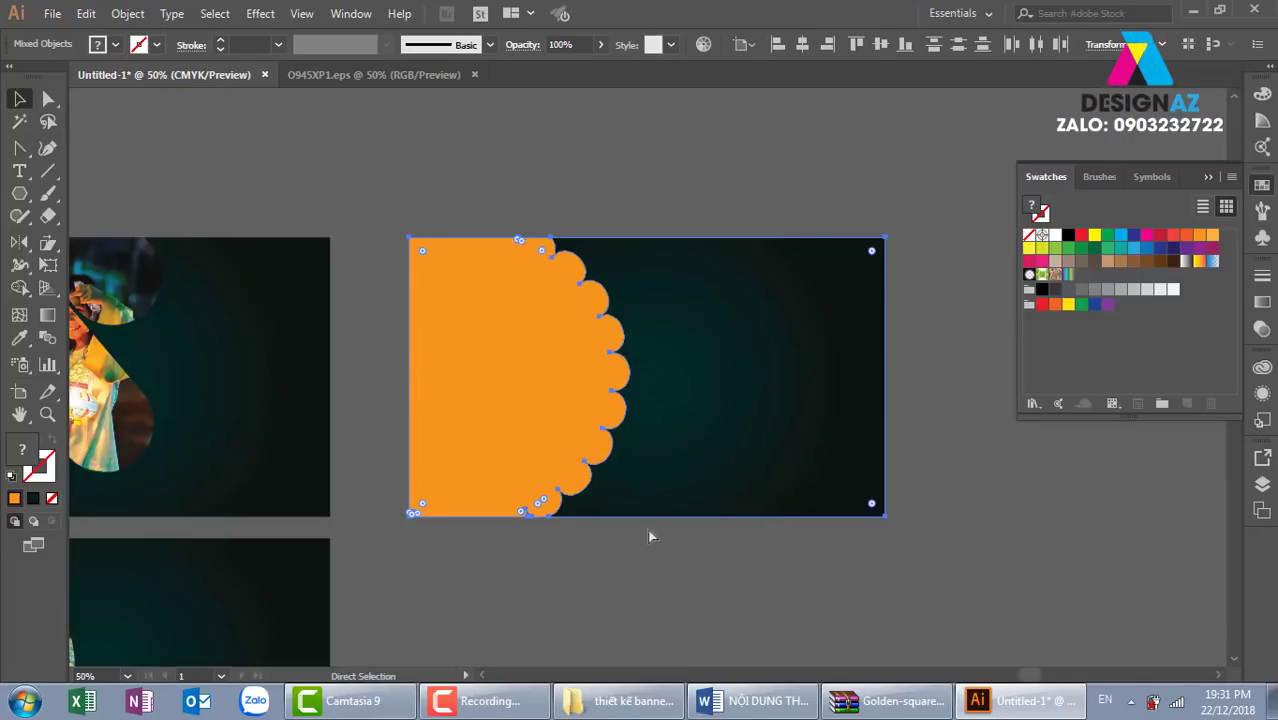
pyautogui.click(595, 169)
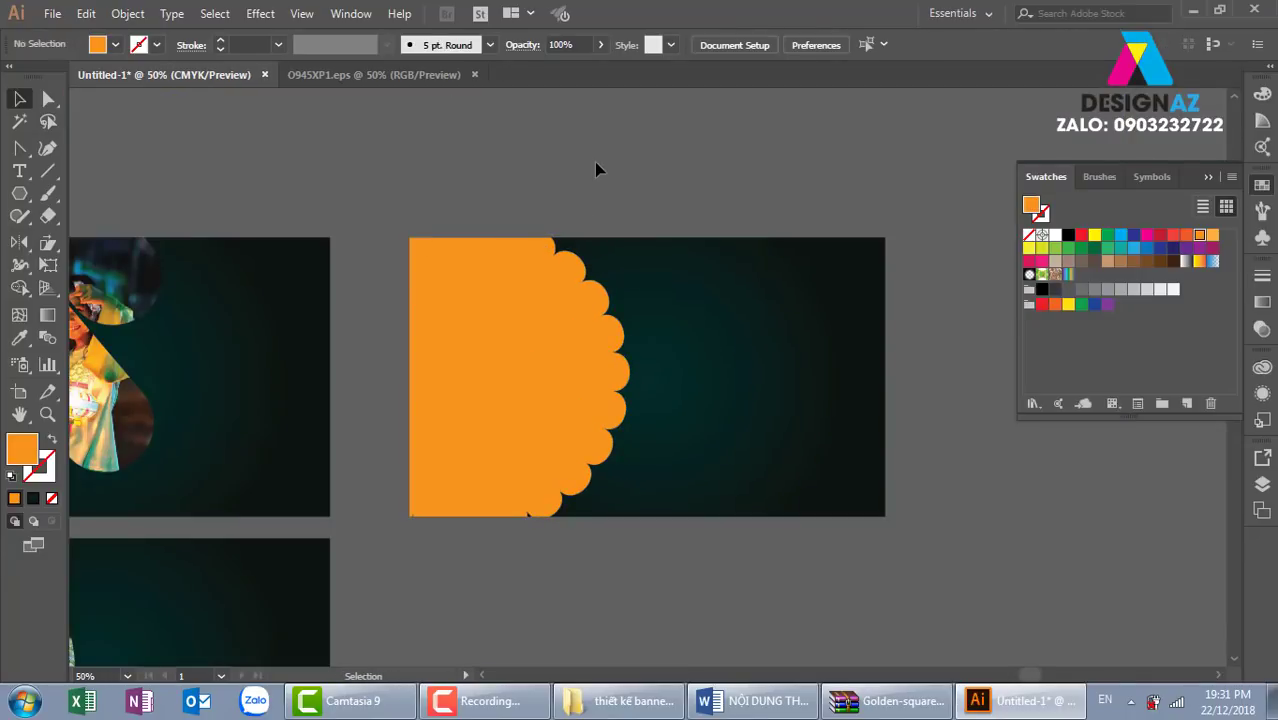
# Step: Place the tra-giang-ao-dai-don-tet (5) photo over the scalloped banner
pyautogui.click(52, 13)
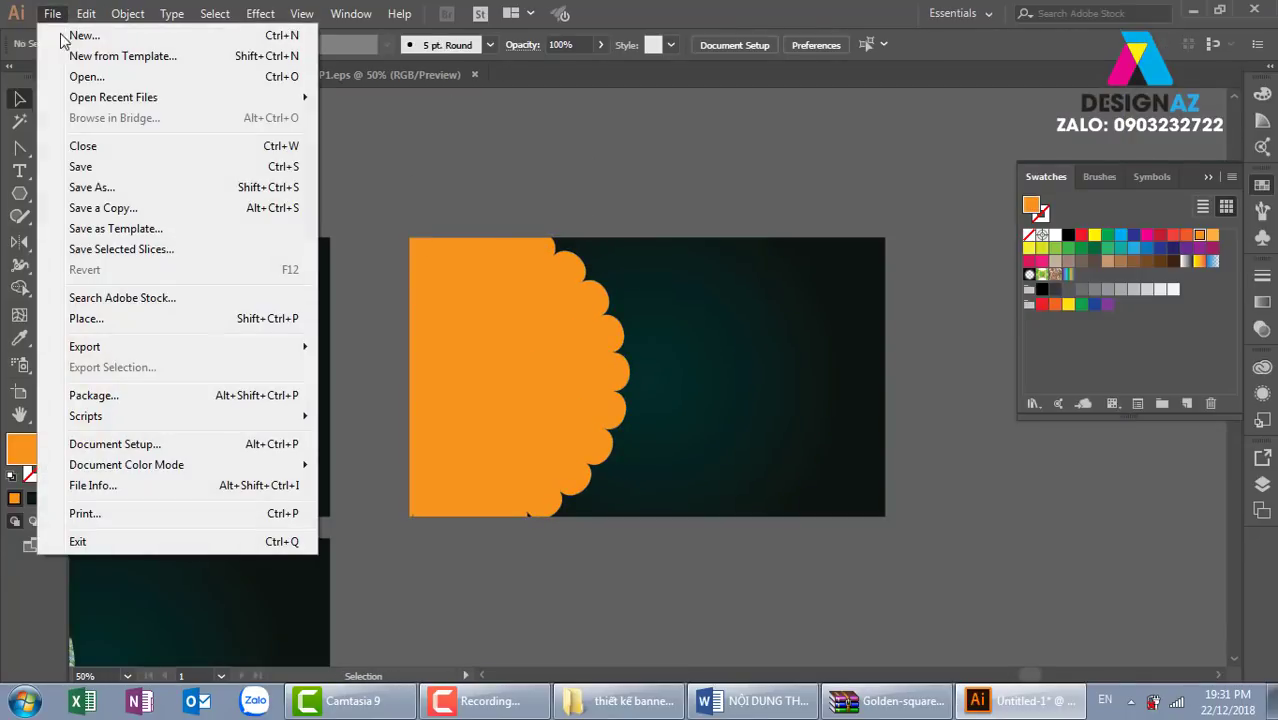
pyautogui.click(163, 315)
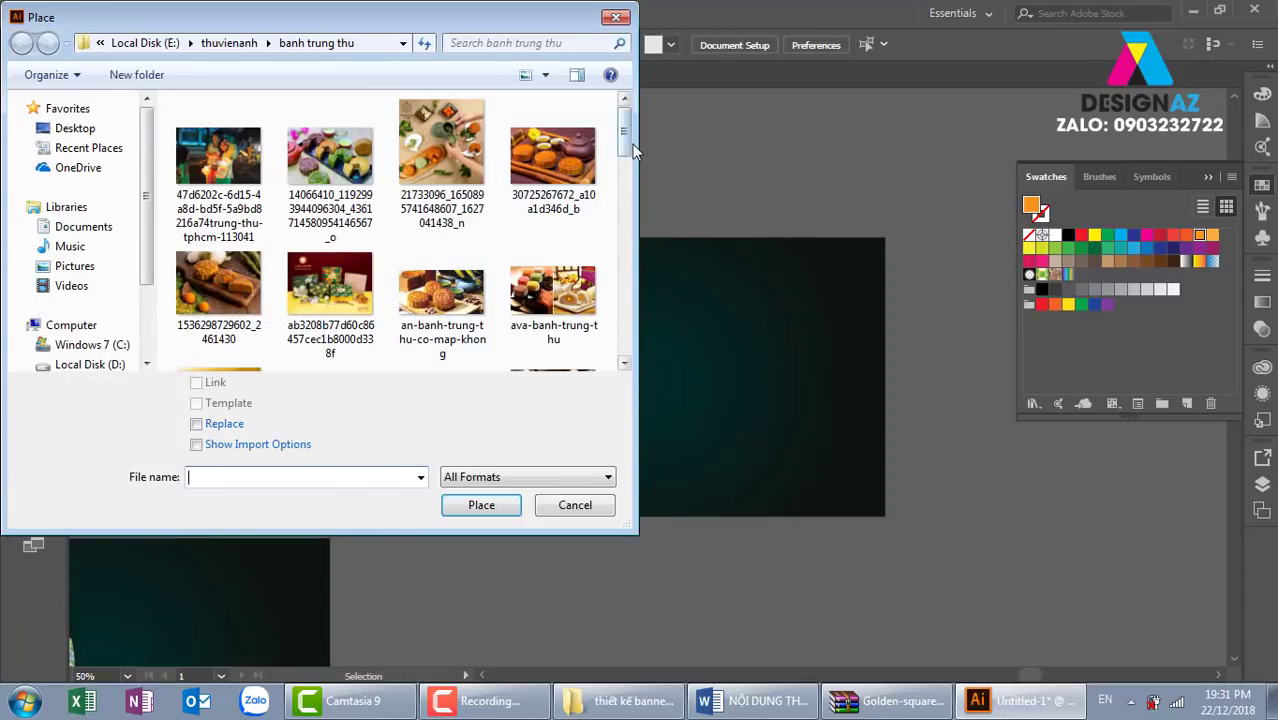
pyautogui.moveTo(624, 140); pyautogui.dragTo(622, 360)
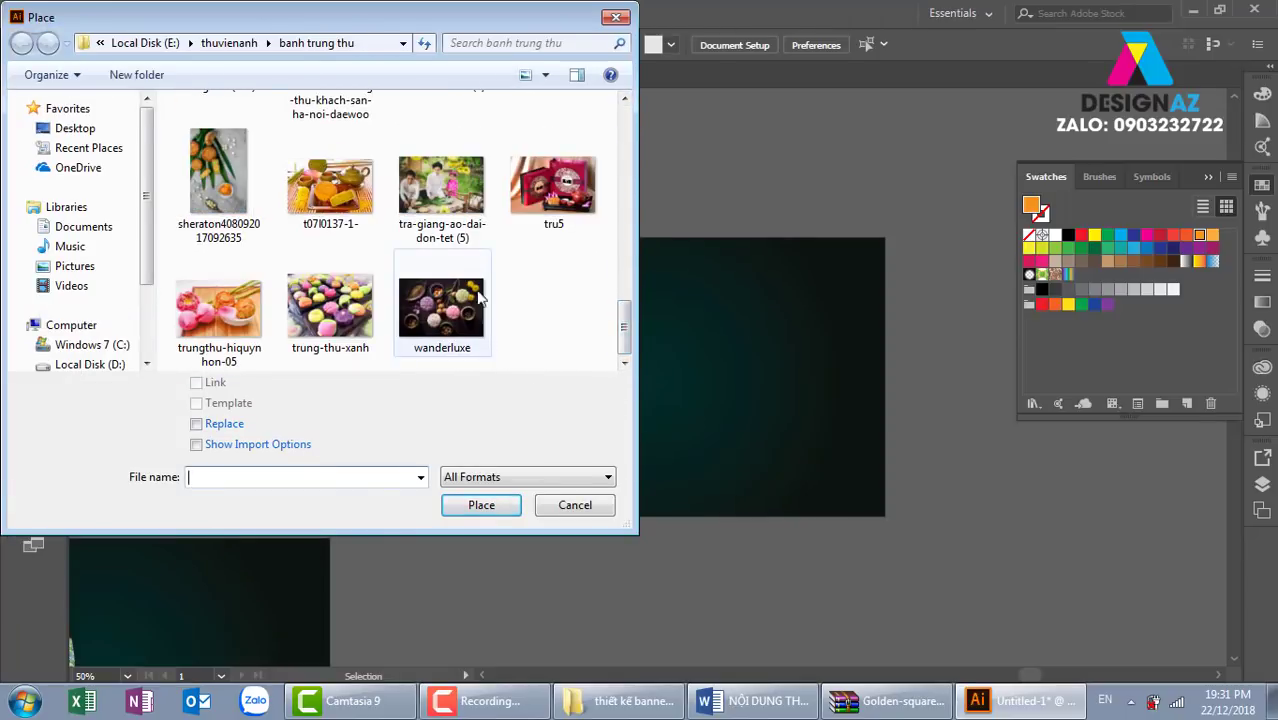
pyautogui.click(441, 185)
pyautogui.click(470, 505)
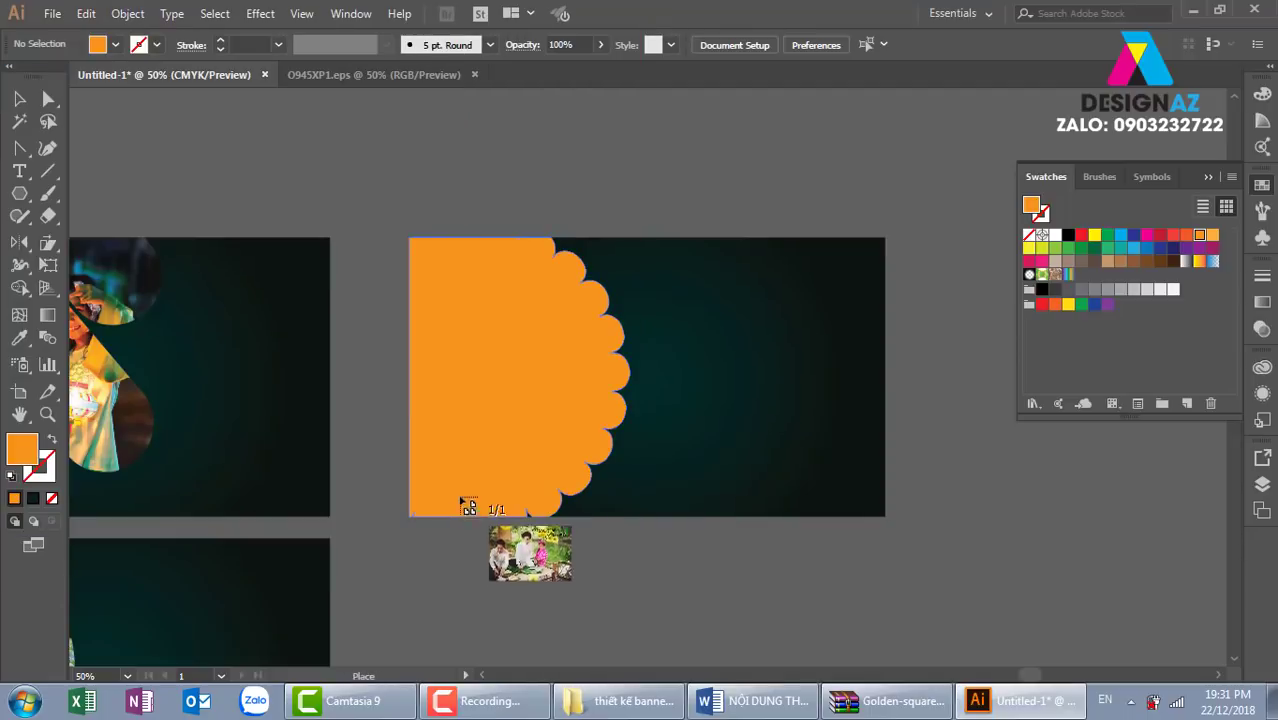
pyautogui.moveTo(374, 220); pyautogui.dragTo(838, 563)
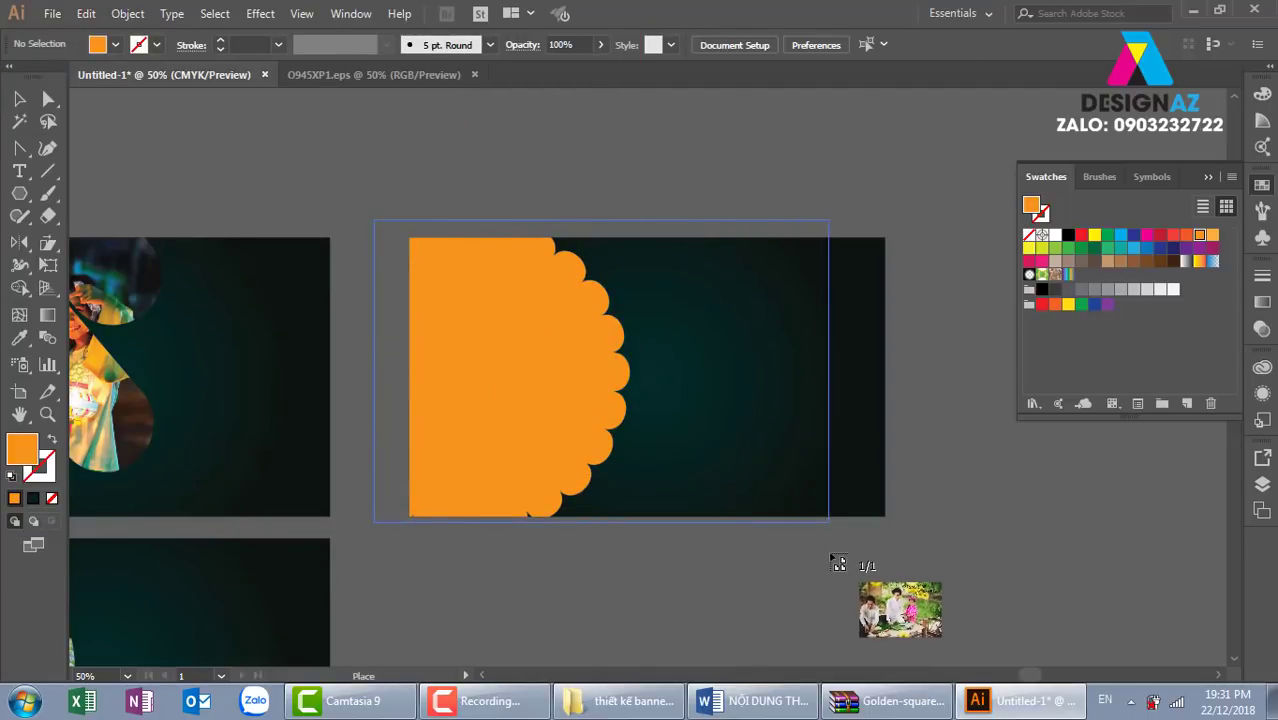
# Step: Send the photo backward, clip it to the scalloped shape, and shift it left inside
pyautogui.hotkey('ctrl', 'shift', '[')
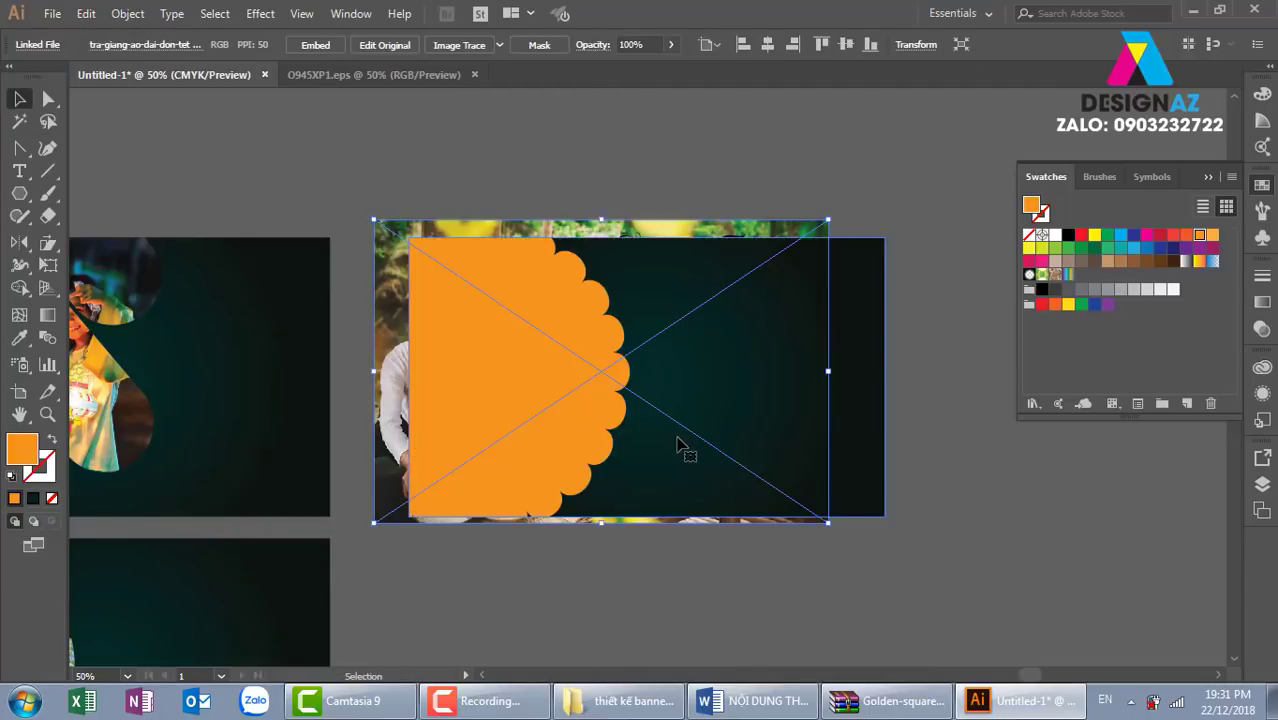
pyautogui.keyDown('shift'); pyautogui.click(558, 281); pyautogui.keyUp('shift')
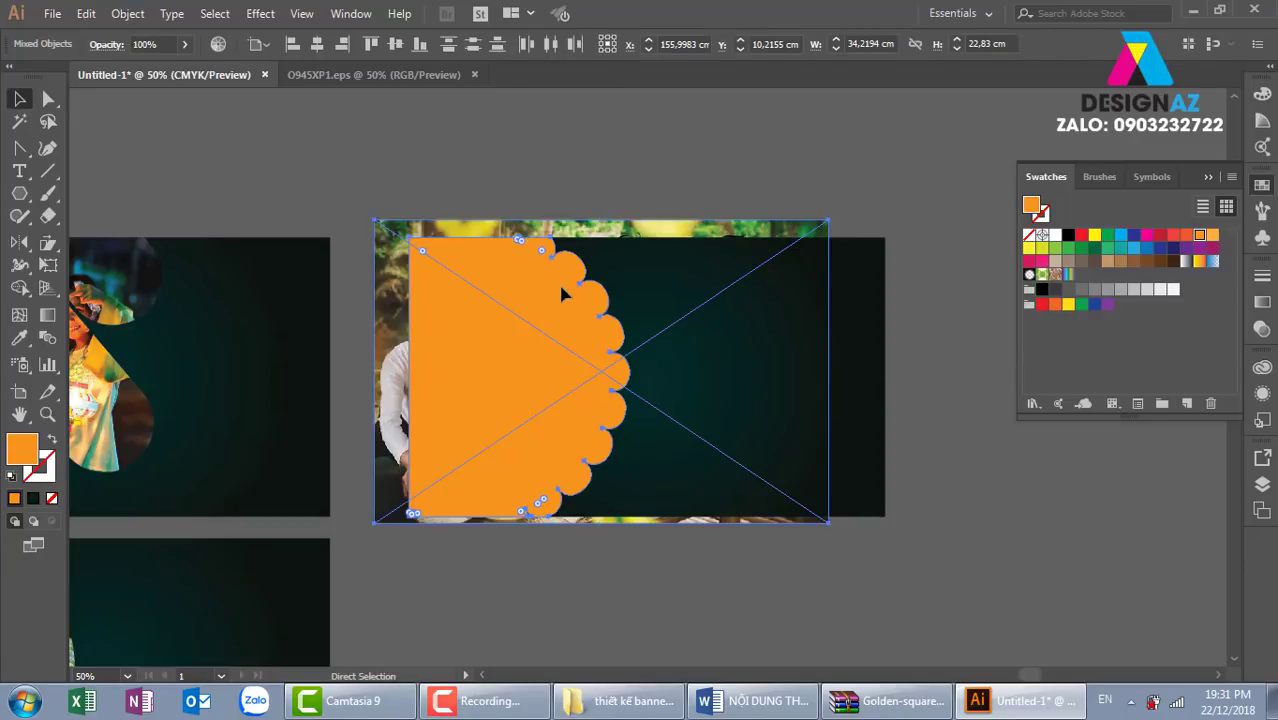
pyautogui.hotkey('ctrl', '7')
pyautogui.doubleClick(530, 405)
pyautogui.moveTo(532, 413); pyautogui.dragTo(462, 408)
pyautogui.doubleClick(742, 194)
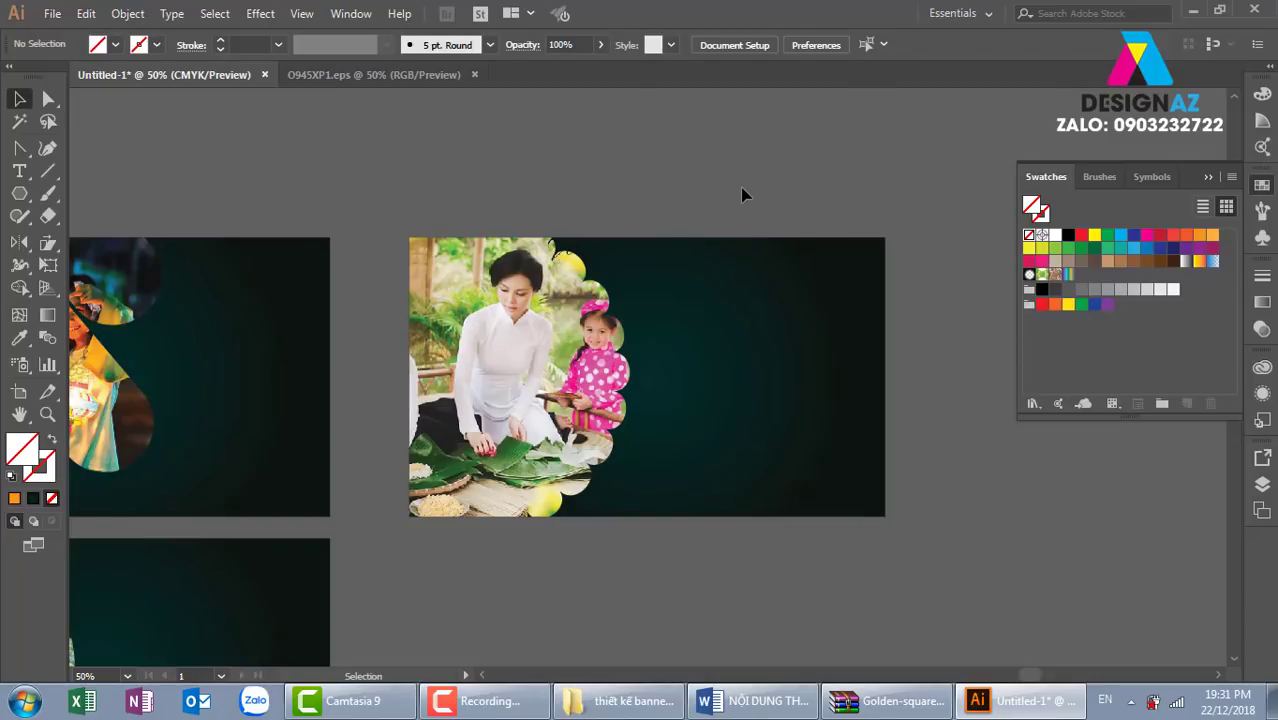
pyautogui.hotkey('ctrl', '-')
pyautogui.hotkey('ctrl', '-')
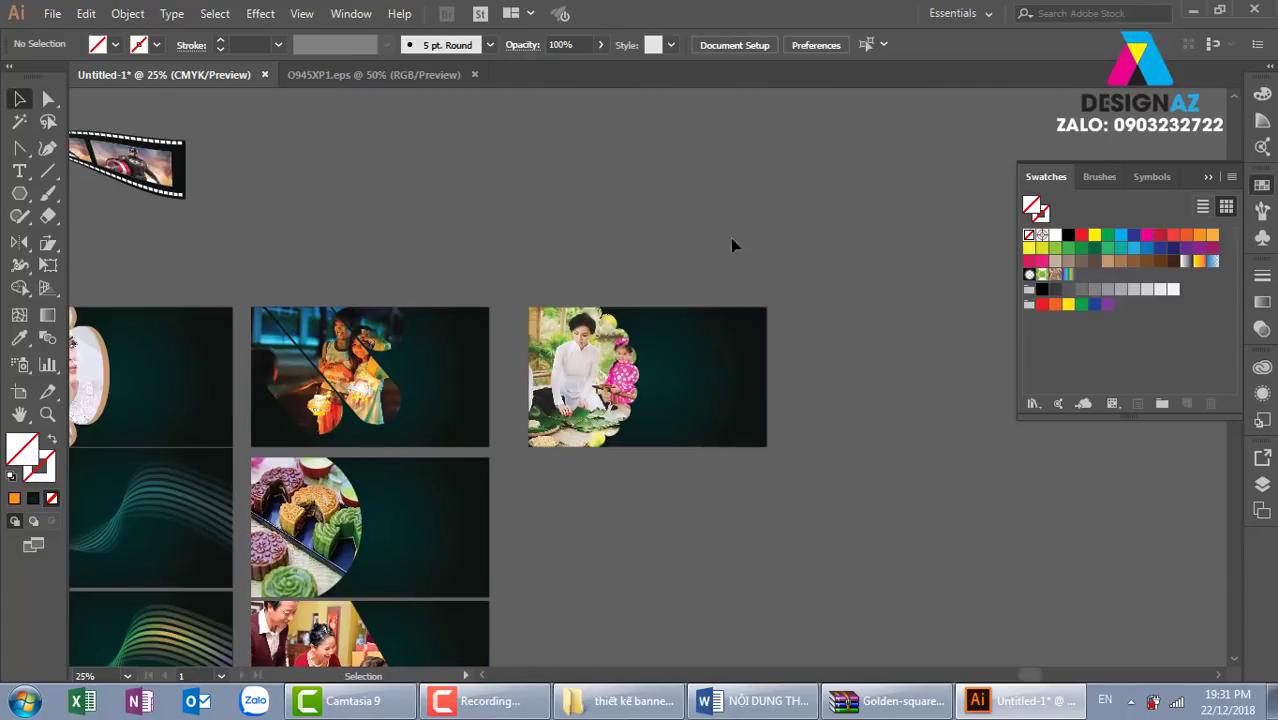
# Step: Duplicate the teal photo banner directly below and zoom in on the empty copy
pyautogui.click(19, 193)
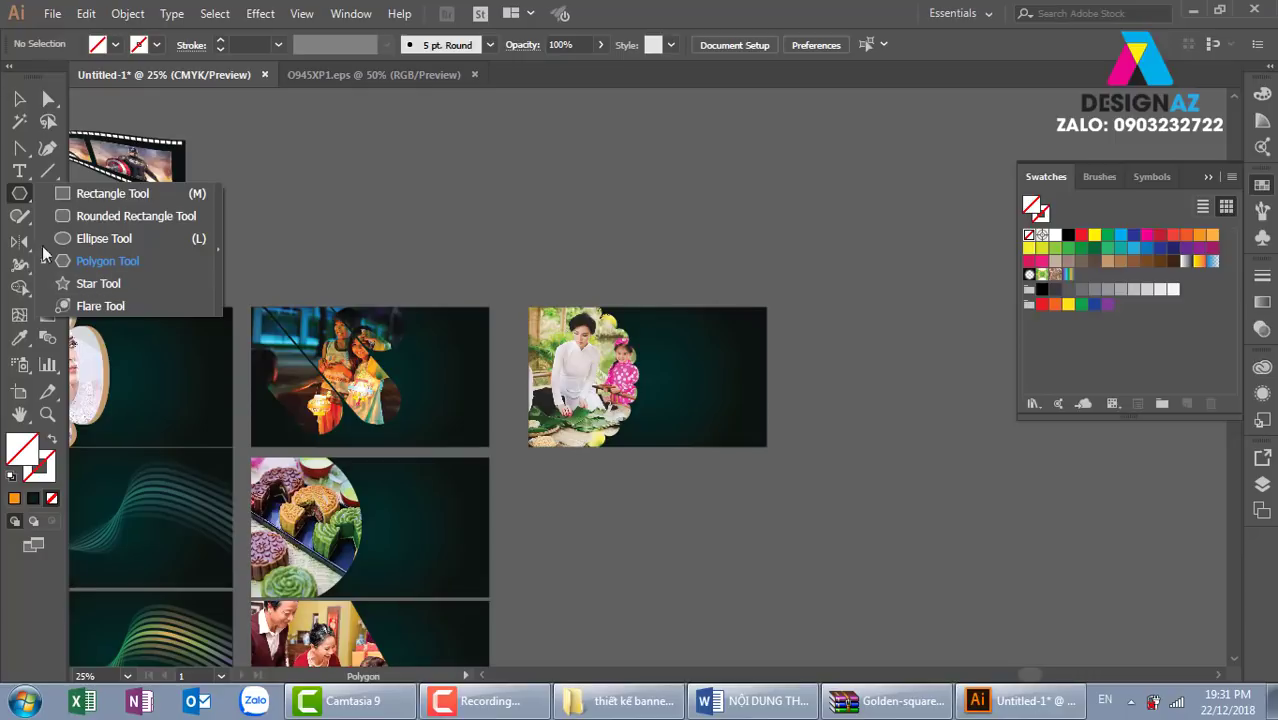
pyautogui.click(64, 285)
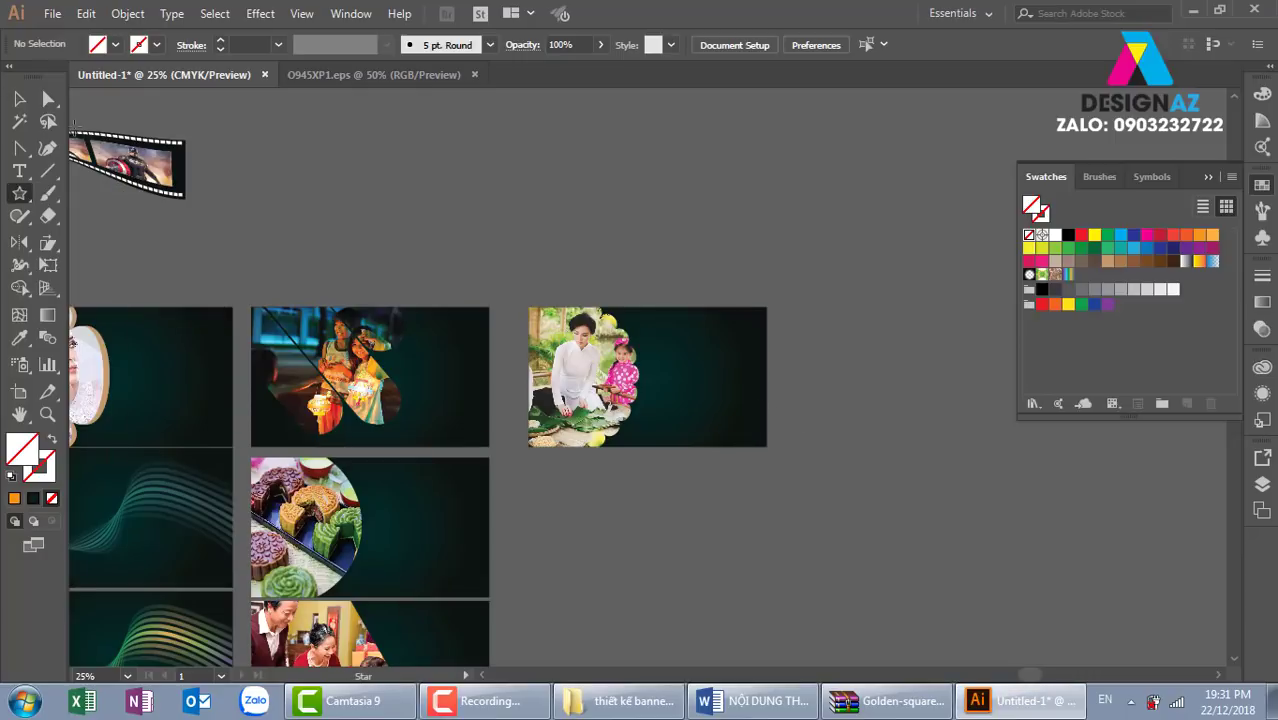
pyautogui.press('v')
pyautogui.click(706, 402)
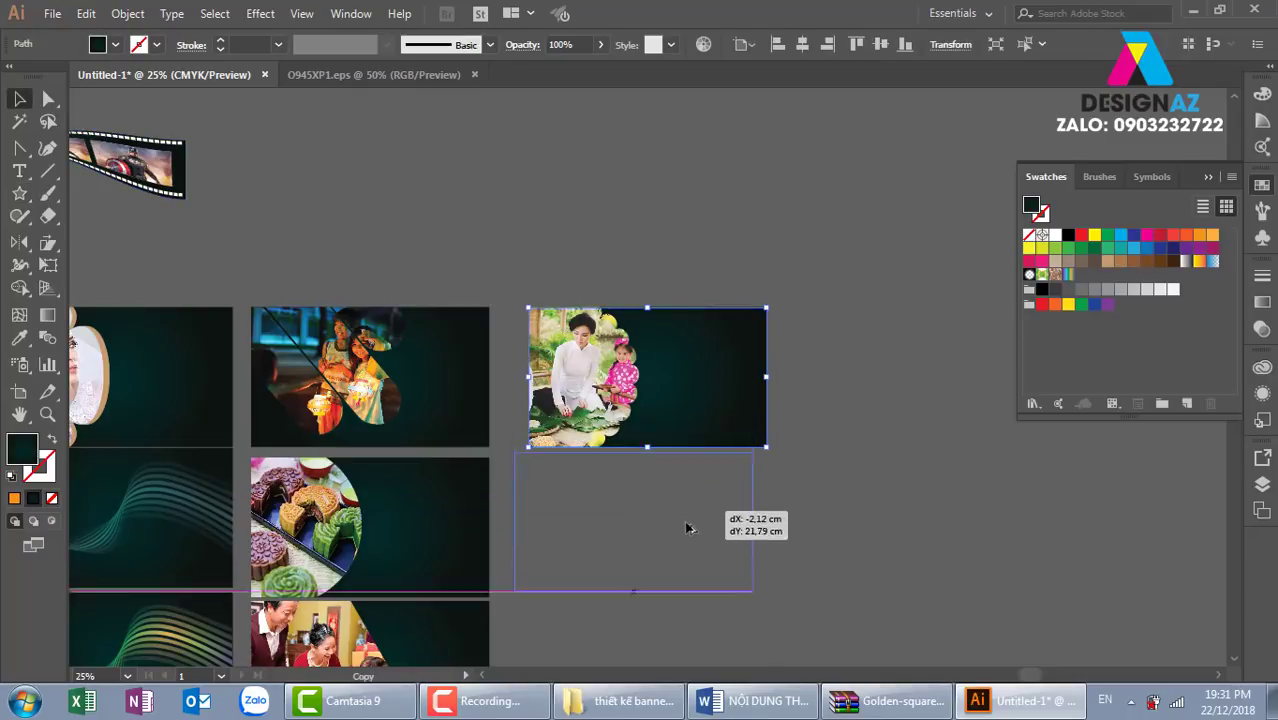
pyautogui.moveTo(706, 402); pyautogui.dragTo(706, 556)
pyautogui.click(873, 502)
pyautogui.press('z')
pyautogui.moveTo(561, 486); pyautogui.dragTo(827, 565)
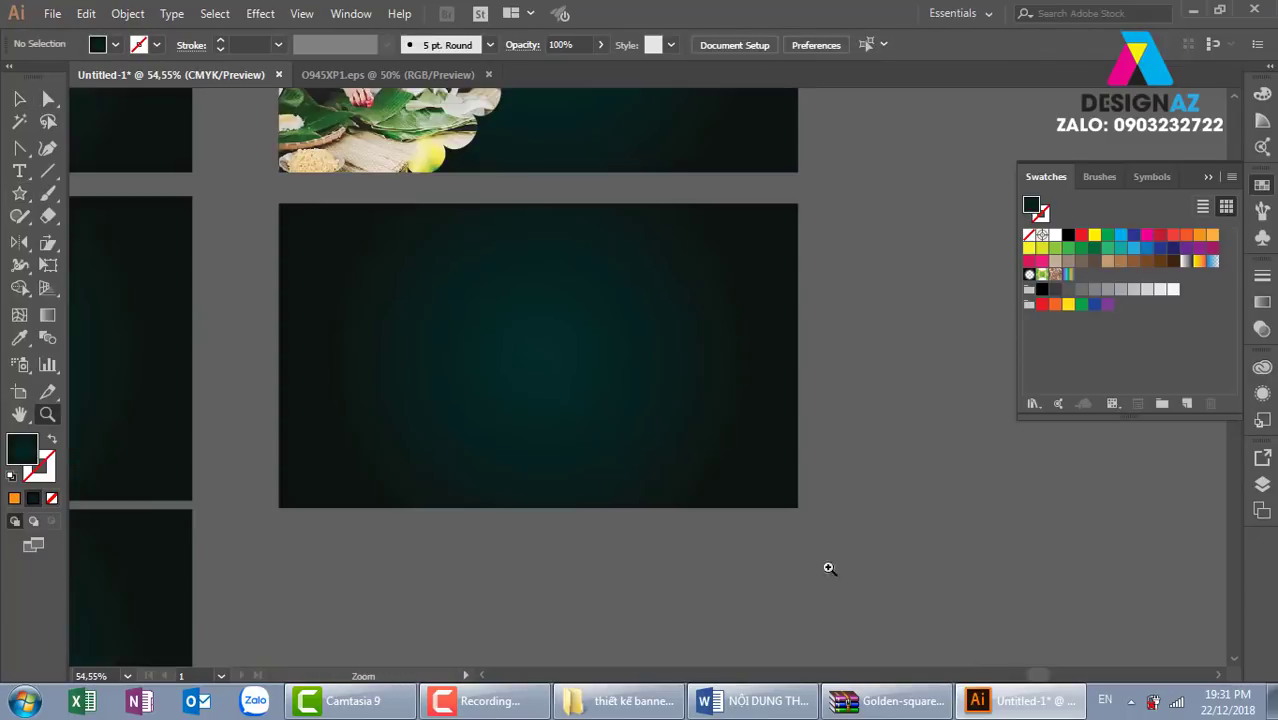
# Step: Draw a many-pointed star, stretched into a fine zigzag circle, over the banner's left edge
pyautogui.click(17, 197)
pyautogui.moveTo(510, 320); pyautogui.dragTo(553, 357)
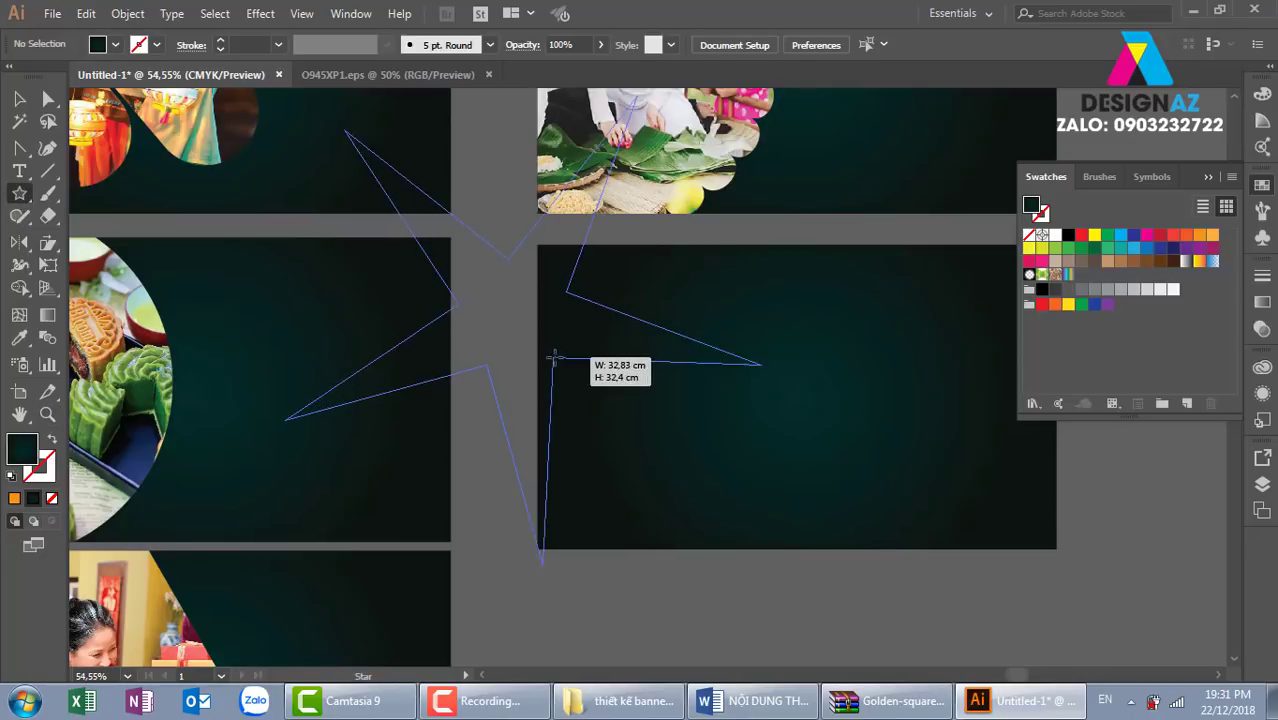
pyautogui.press('Up')
pyautogui.press('Up')
pyautogui.press('Up')
pyautogui.press('Up')
pyautogui.press('Up')
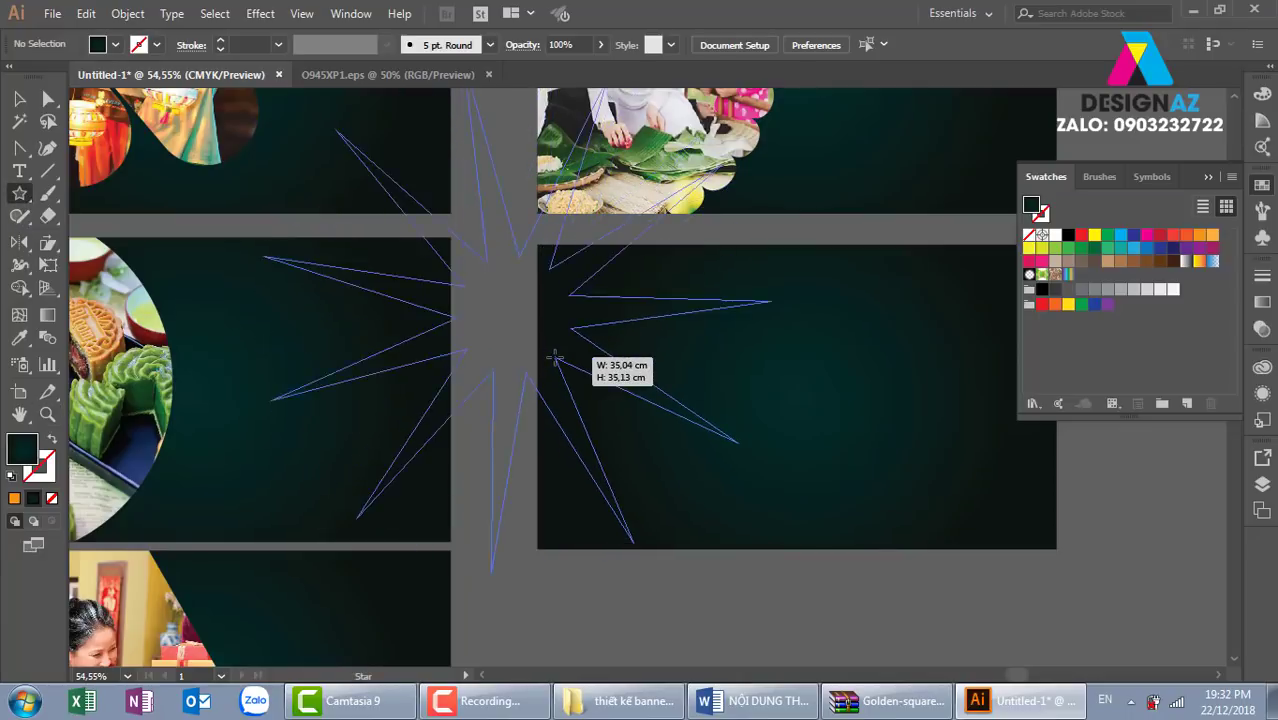
pyautogui.press('Up')
pyautogui.press('Up')
pyautogui.press('Up')
pyautogui.press('Up')
pyautogui.press('Up')
pyautogui.press('Up')
pyautogui.press('Up')
pyautogui.press('Up')
pyautogui.press('Up')
pyautogui.press('Up')
pyautogui.press('Up')
pyautogui.press('Up')
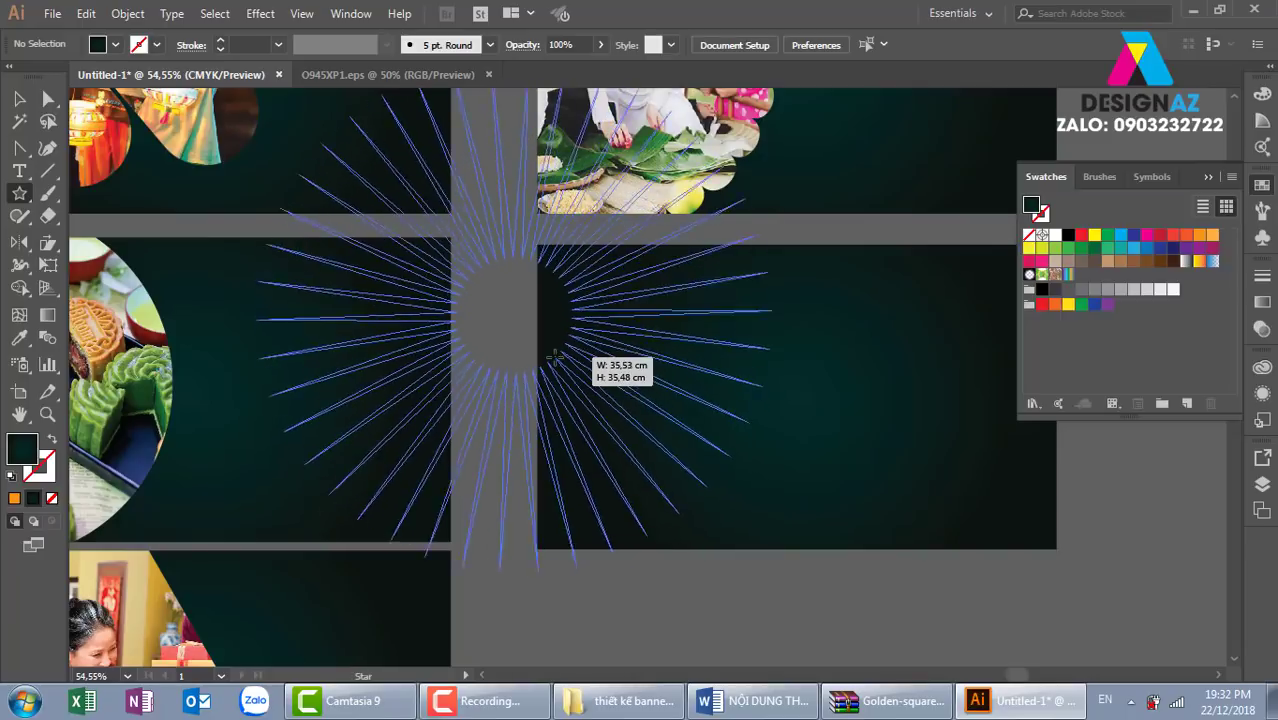
pyautogui.press('Up')
pyautogui.press('Up')
pyautogui.press('Up')
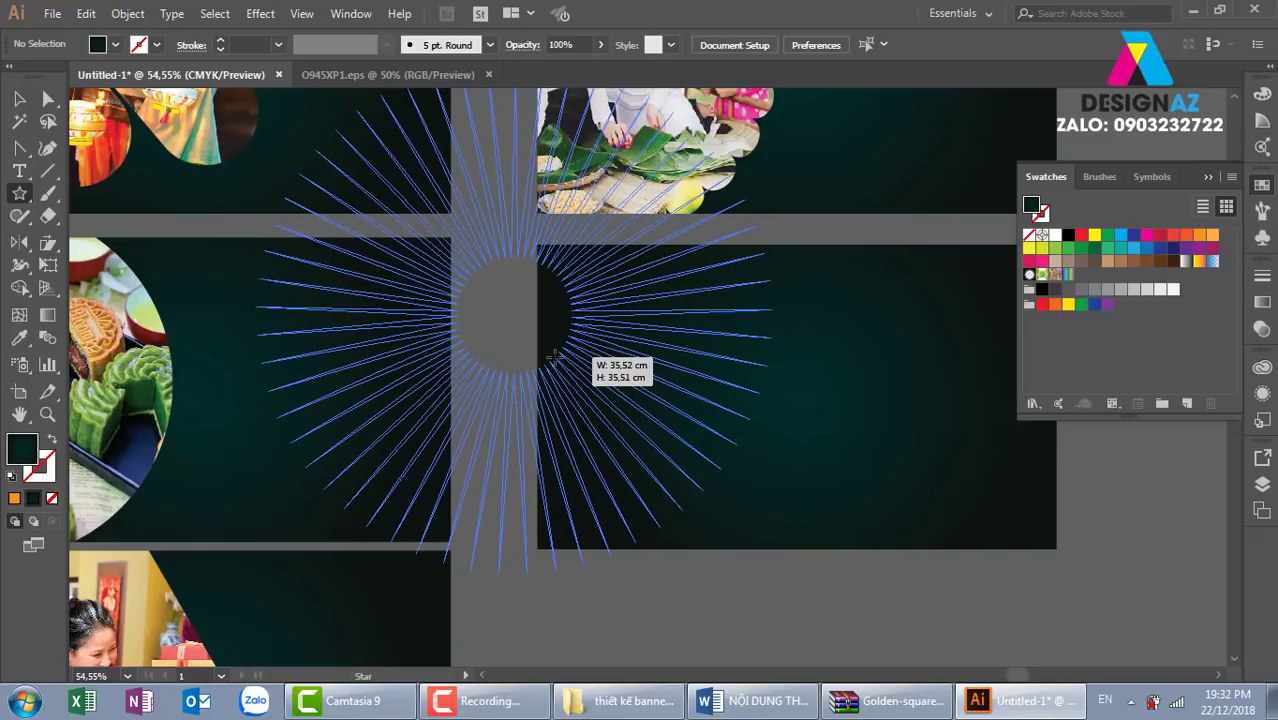
pyautogui.moveTo(553, 357); pyautogui.dragTo(748, 370)
# Step: Fill the star orange, shrink and move it over the banner edge, and select it with the rectangle
pyautogui.click(1204, 238)
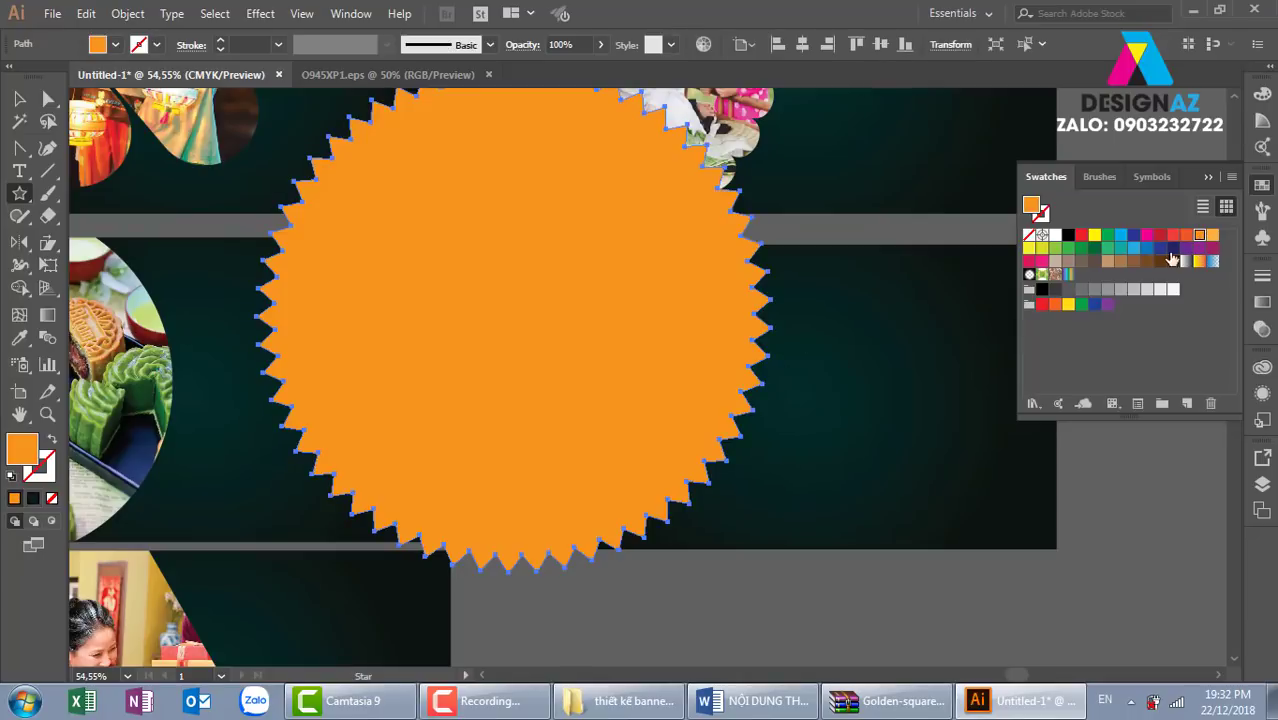
pyautogui.press('v')
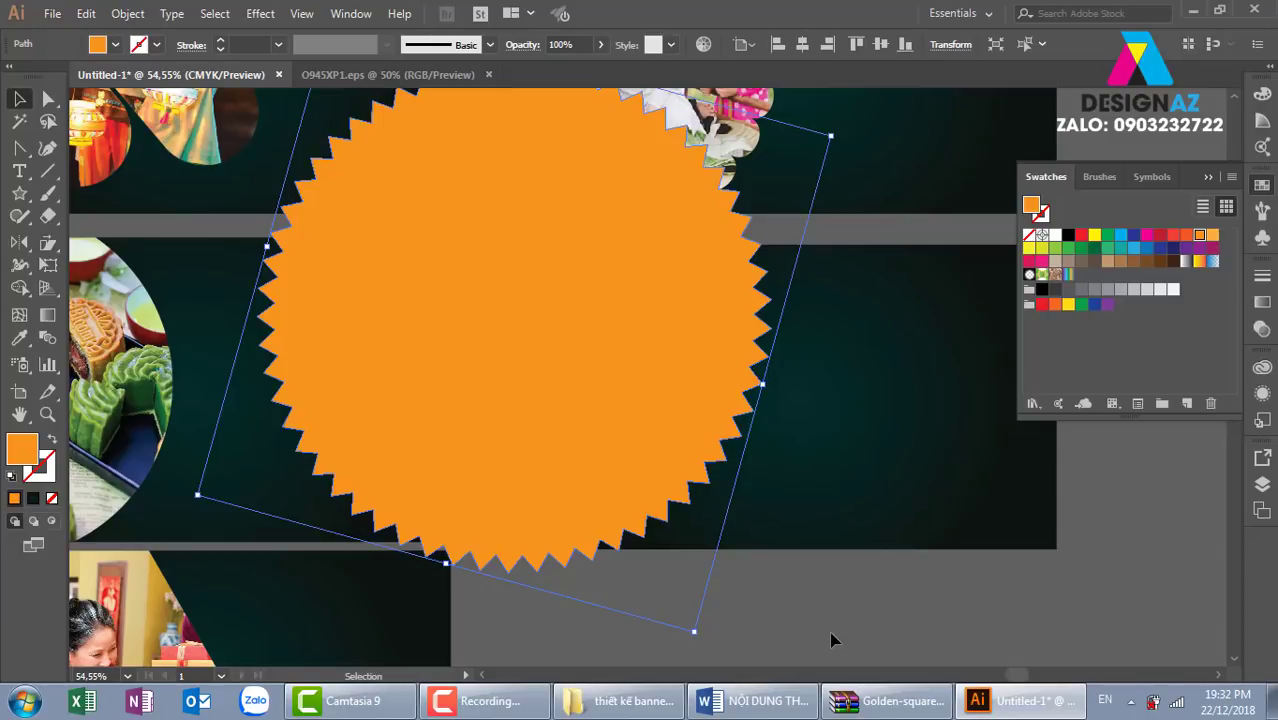
pyautogui.moveTo(645, 334); pyautogui.dragTo(677, 409)
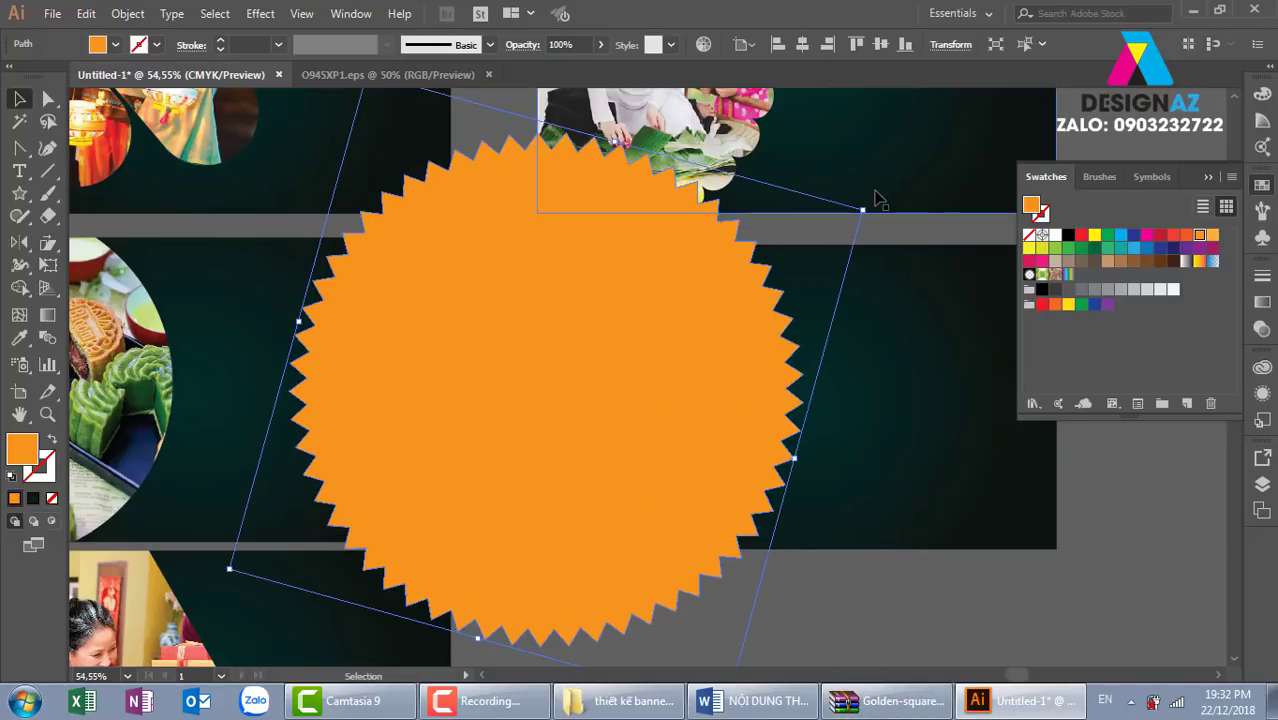
pyautogui.moveTo(862, 210); pyautogui.dragTo(795, 248)
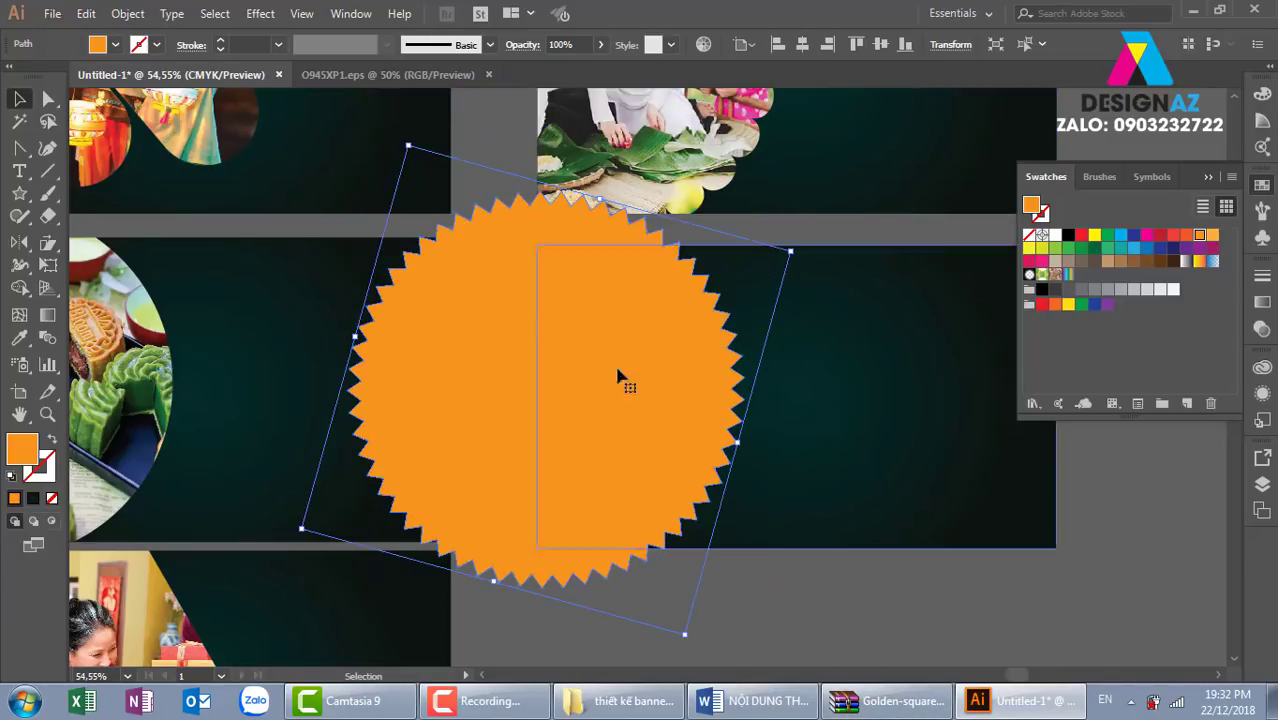
pyautogui.moveTo(618, 378); pyautogui.dragTo(651, 385)
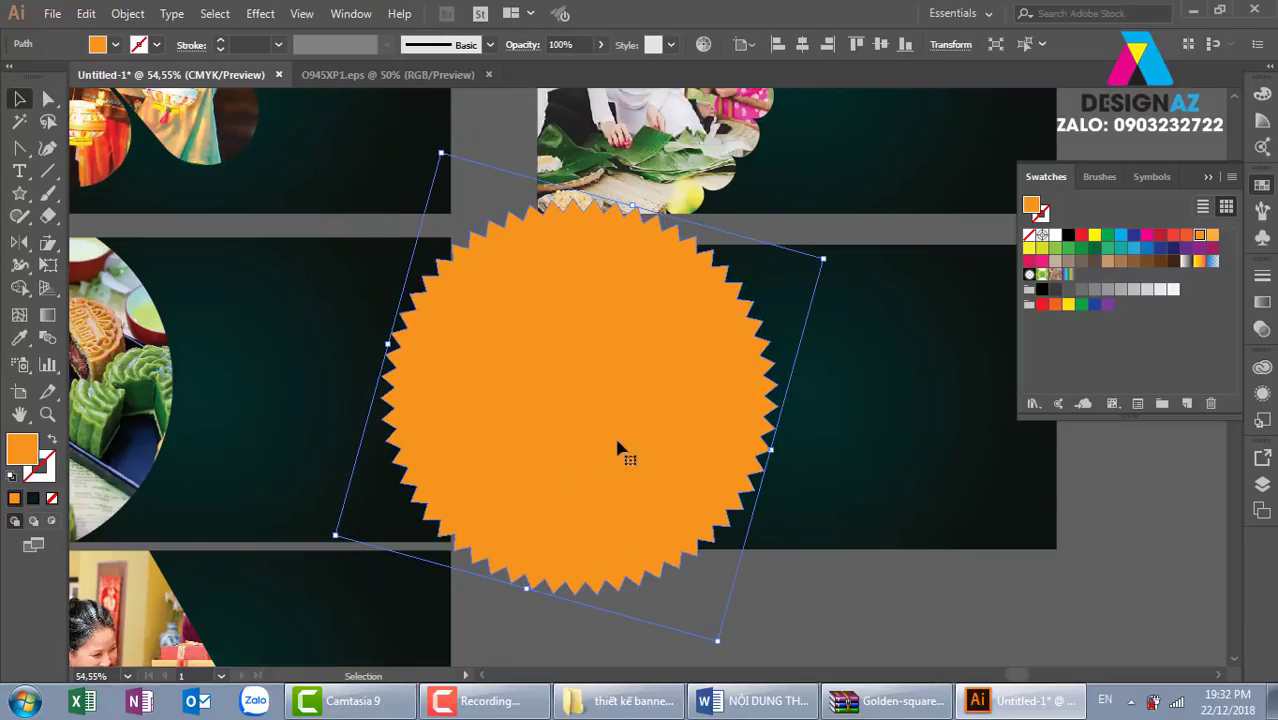
pyautogui.keyDown('shift'); pyautogui.click(912, 430); pyautogui.keyUp('shift')
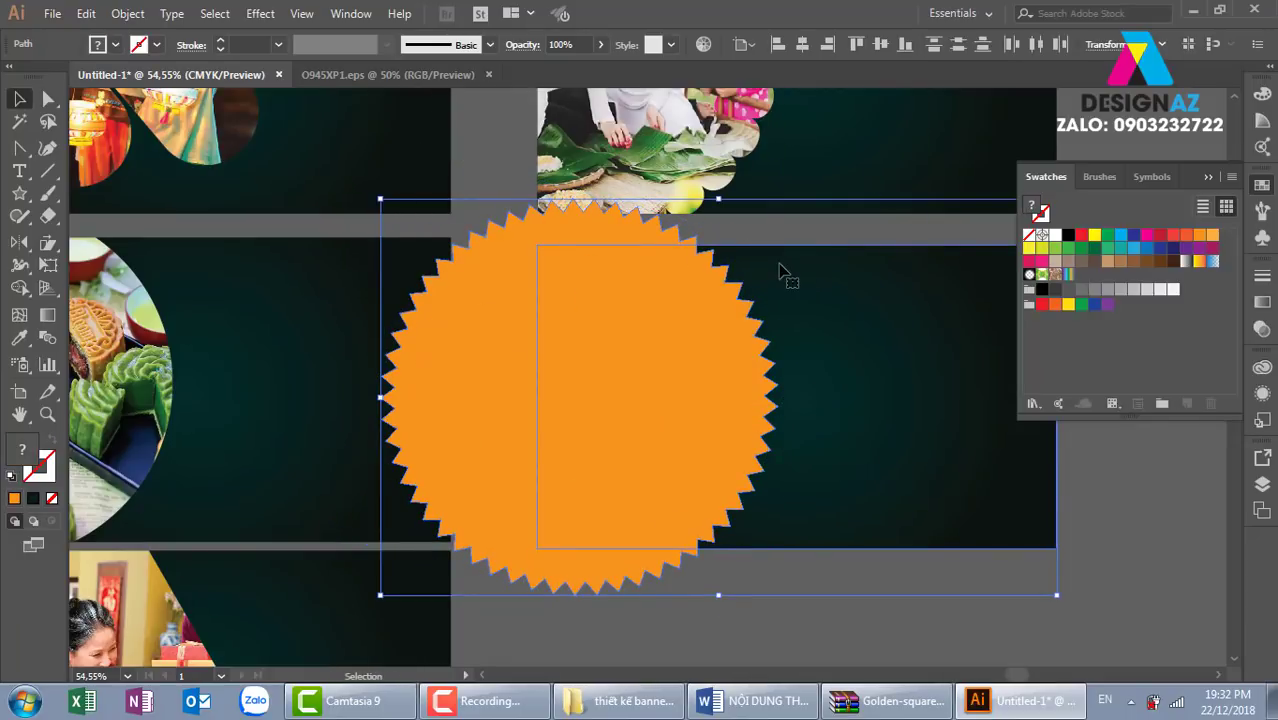
# Step: Trim the orange starburst to the banner area with Shape Builder
pyautogui.hotkey('shift', 'm')
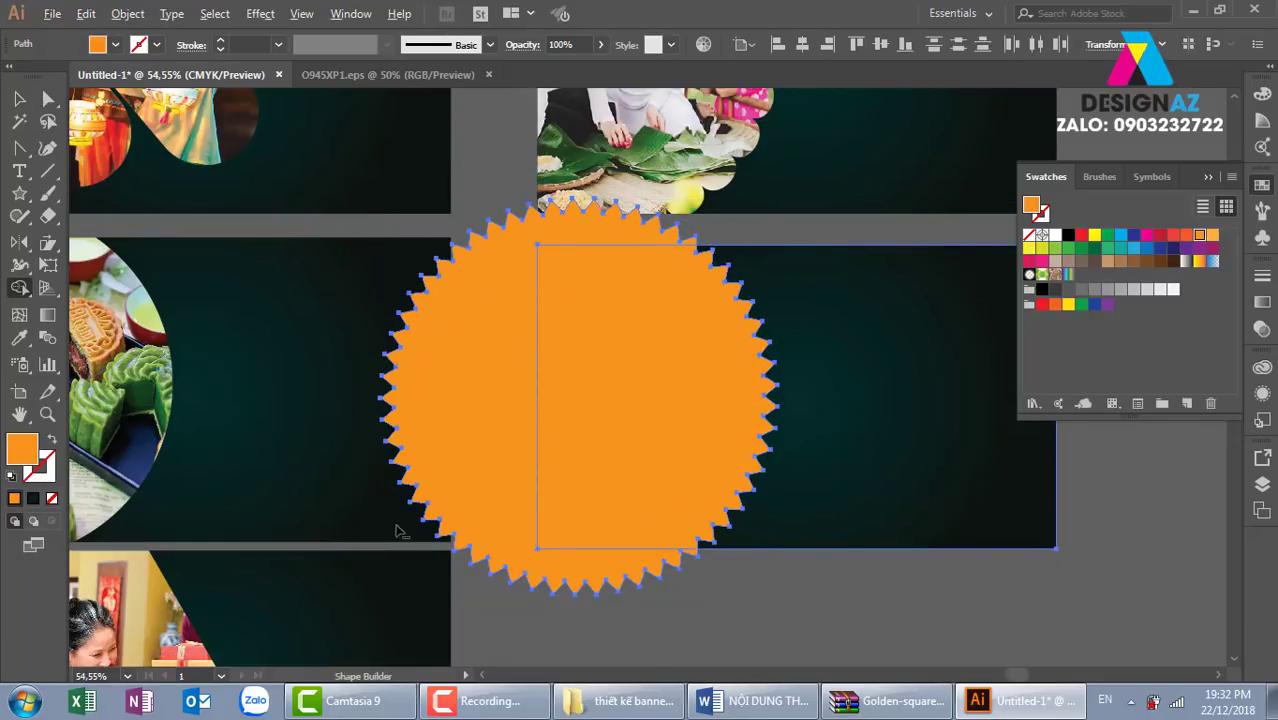
pyautogui.keyDown('alt'); pyautogui.click(430, 505); pyautogui.keyUp('alt')
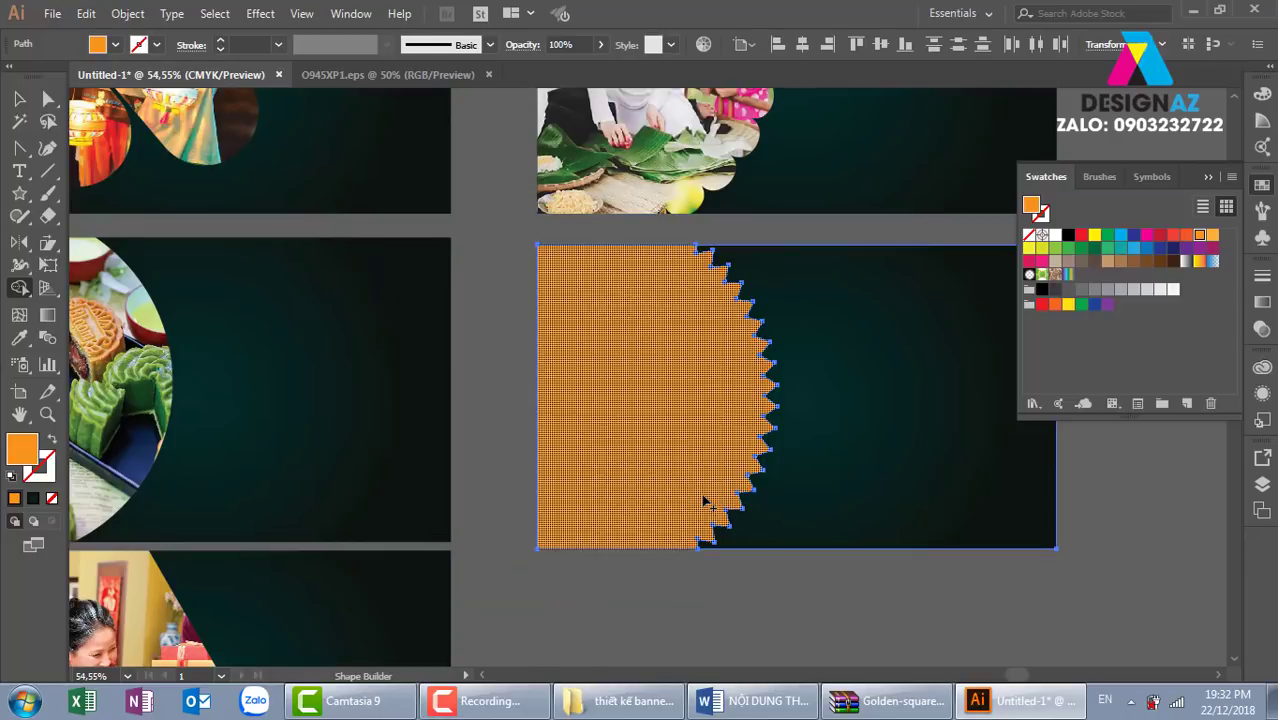
pyautogui.click(19, 99)
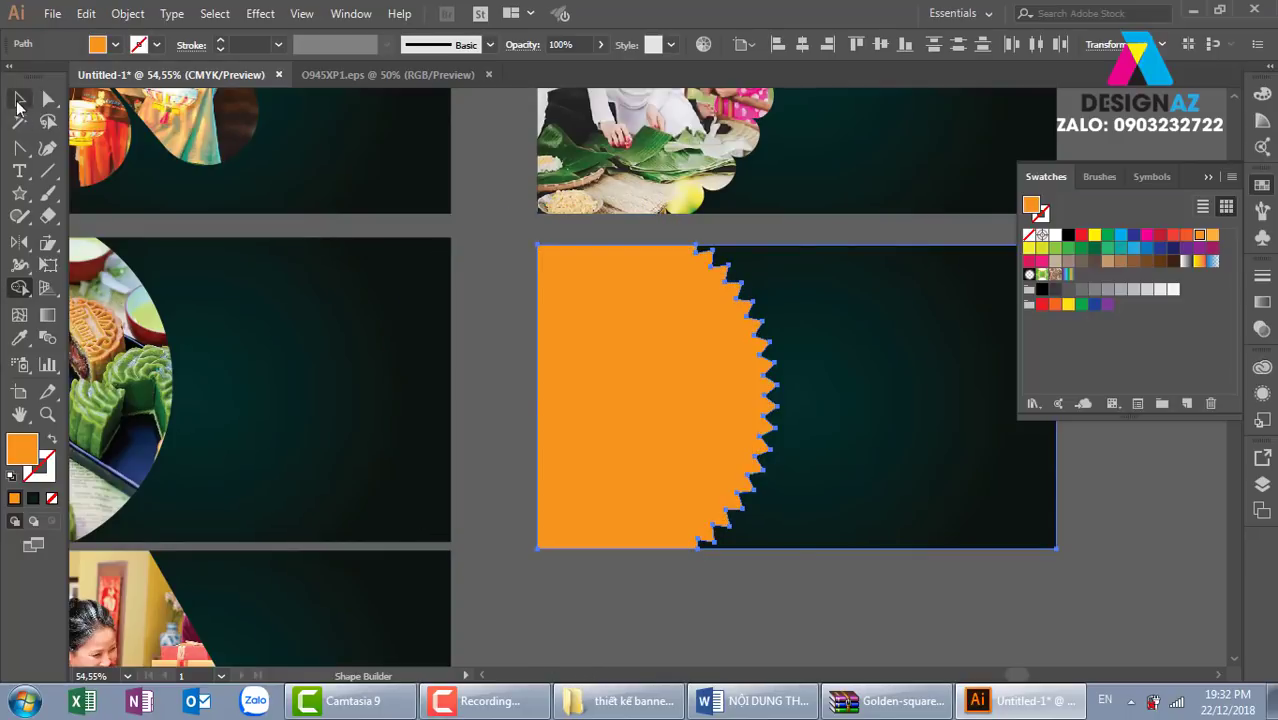
pyautogui.click(528, 291)
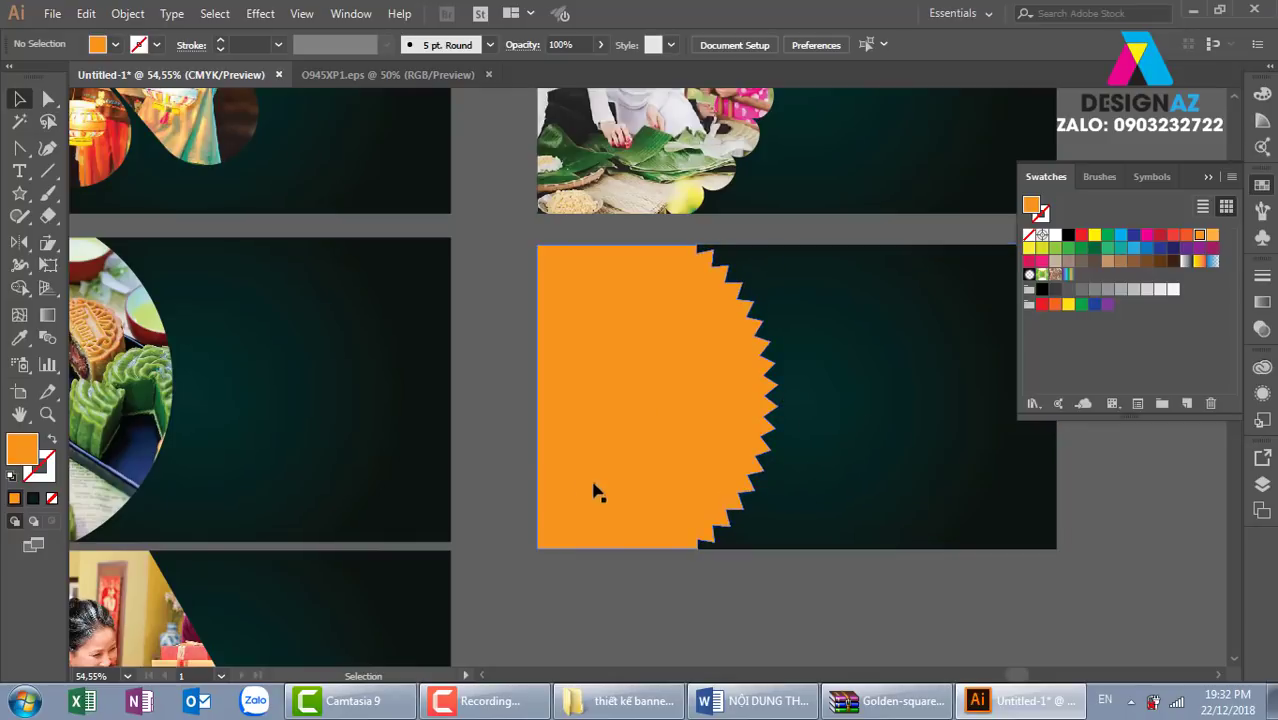
pyautogui.click(640, 410)
pyautogui.click(490, 278)
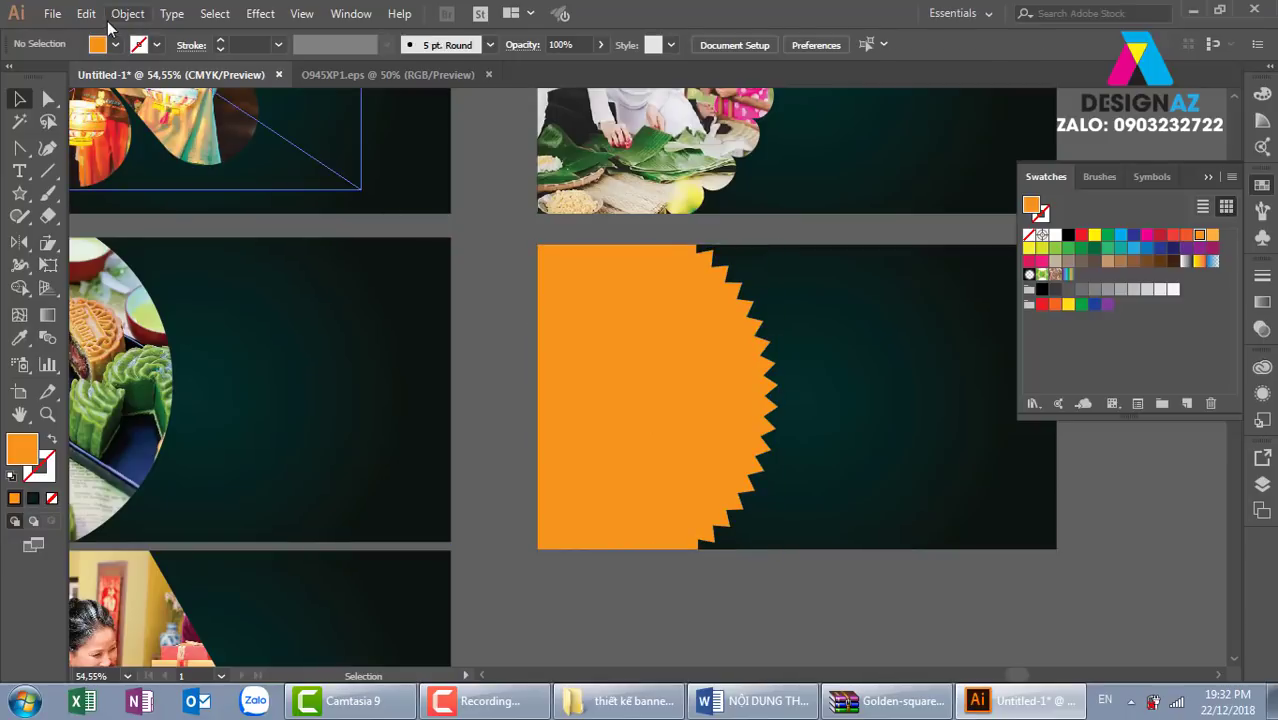
# Step: Place the tru5 photo over the starburst artboard
pyautogui.click(52, 13)
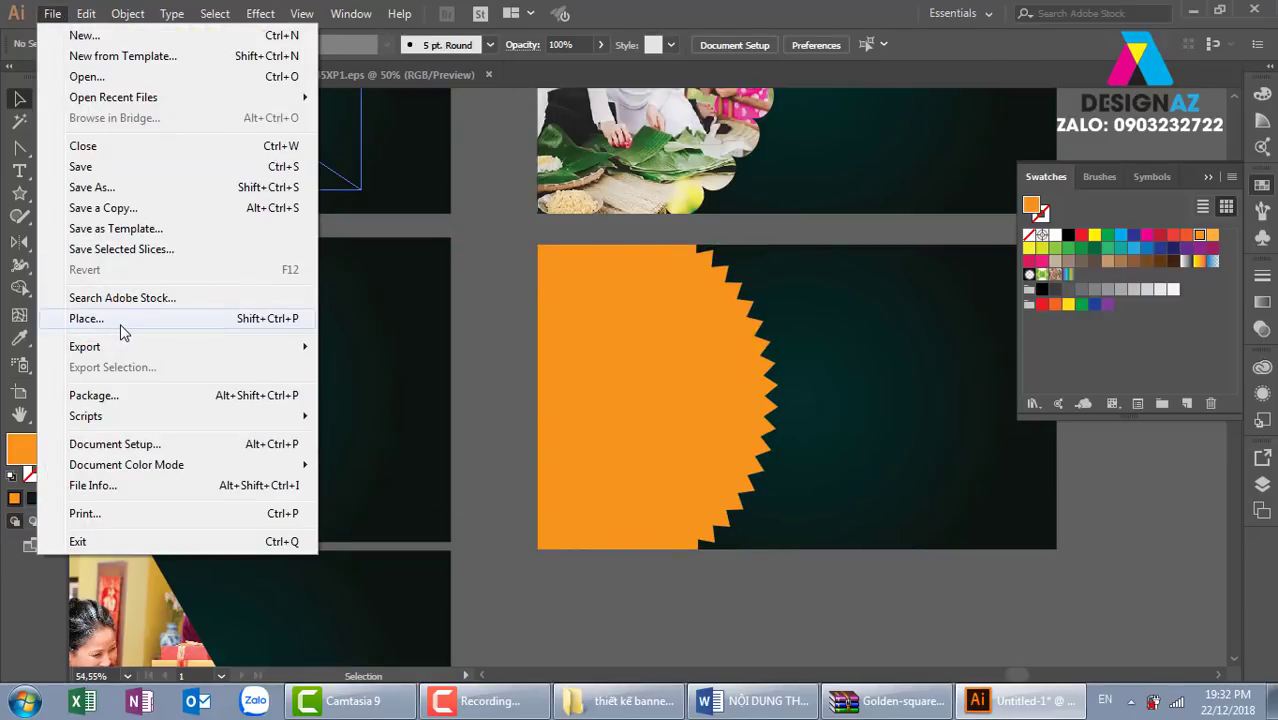
pyautogui.click(120, 318)
pyautogui.moveTo(618, 138); pyautogui.dragTo(618, 317)
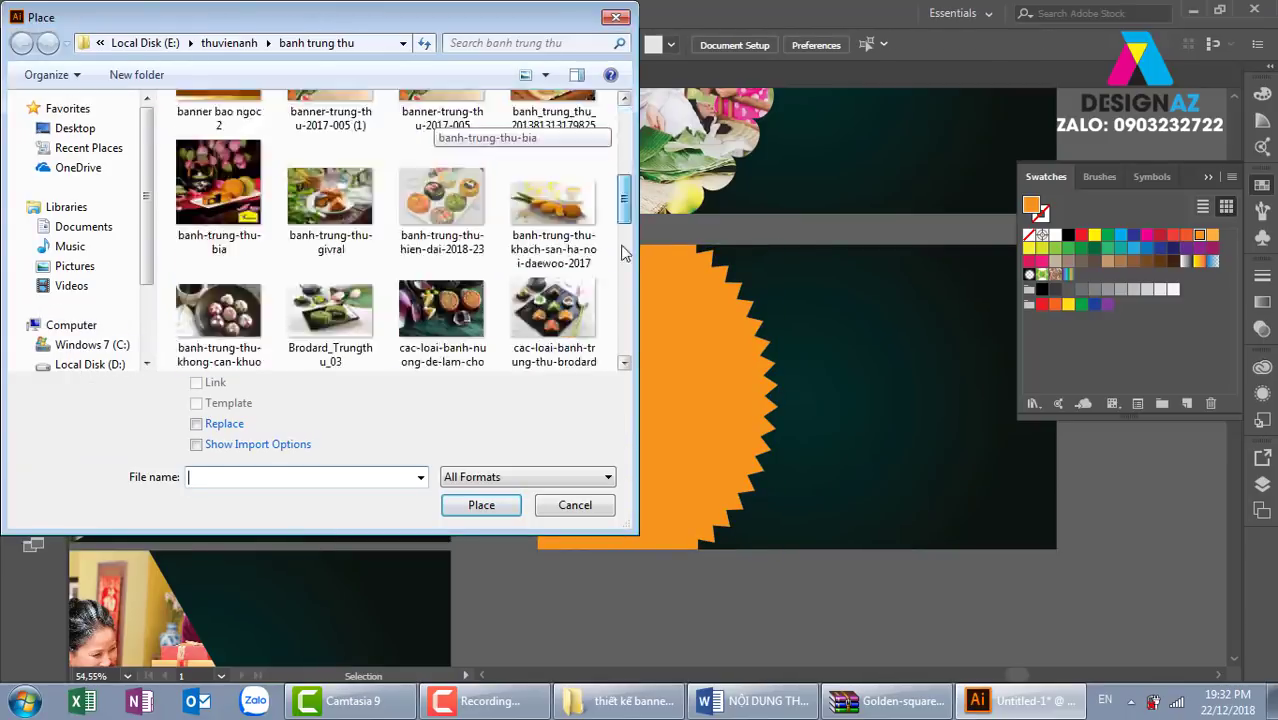
pyautogui.click(553, 210)
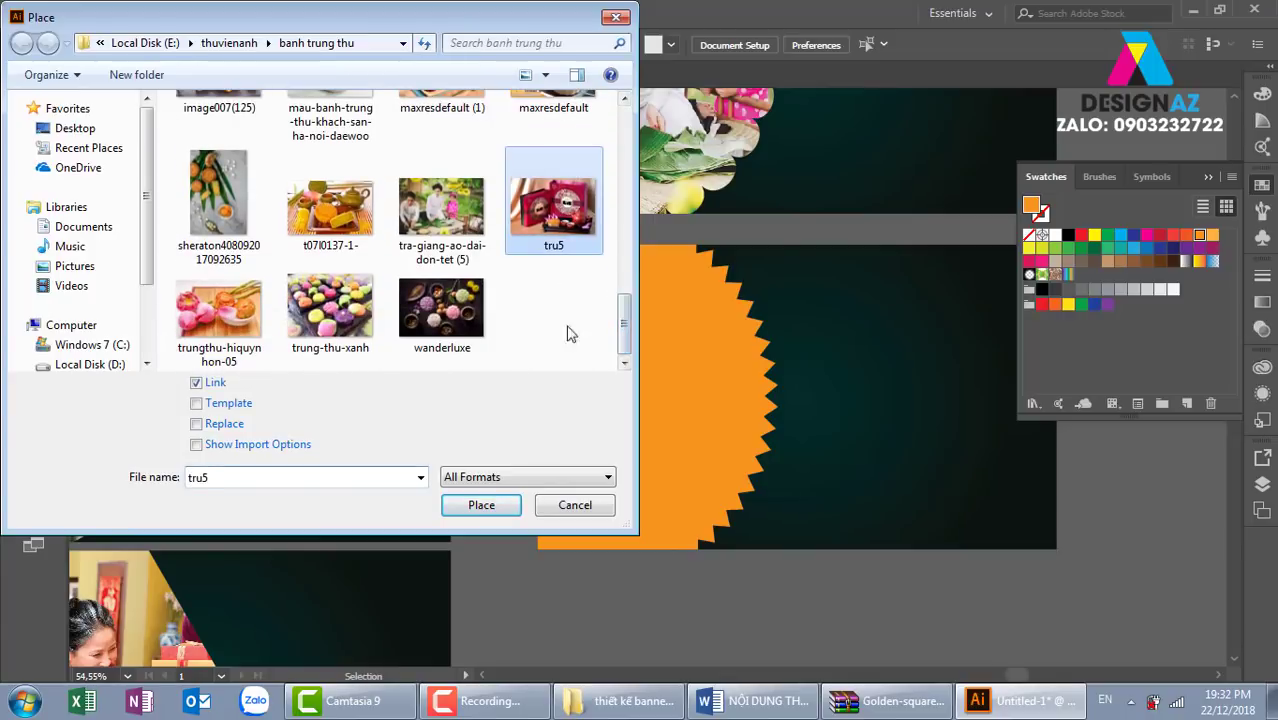
pyautogui.click(488, 506)
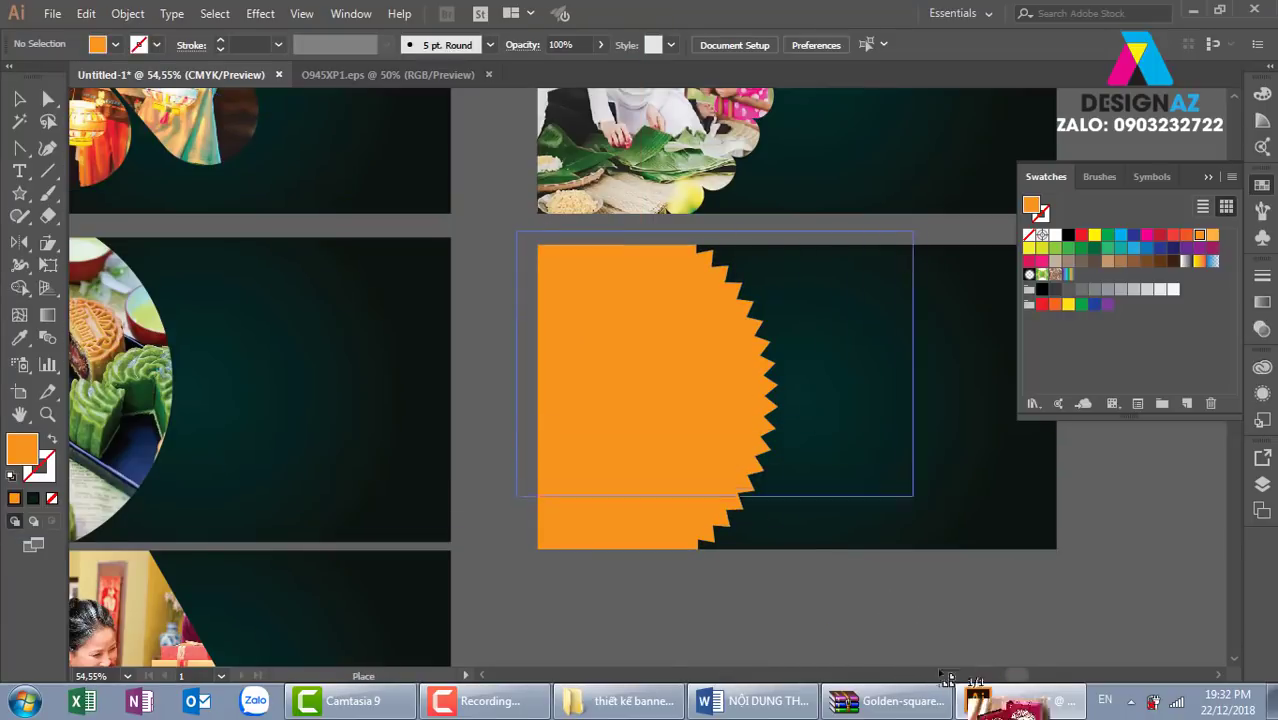
pyautogui.scroll(-3, 956, 640)
pyautogui.moveTo(516, 96); pyautogui.dragTo(998, 418)
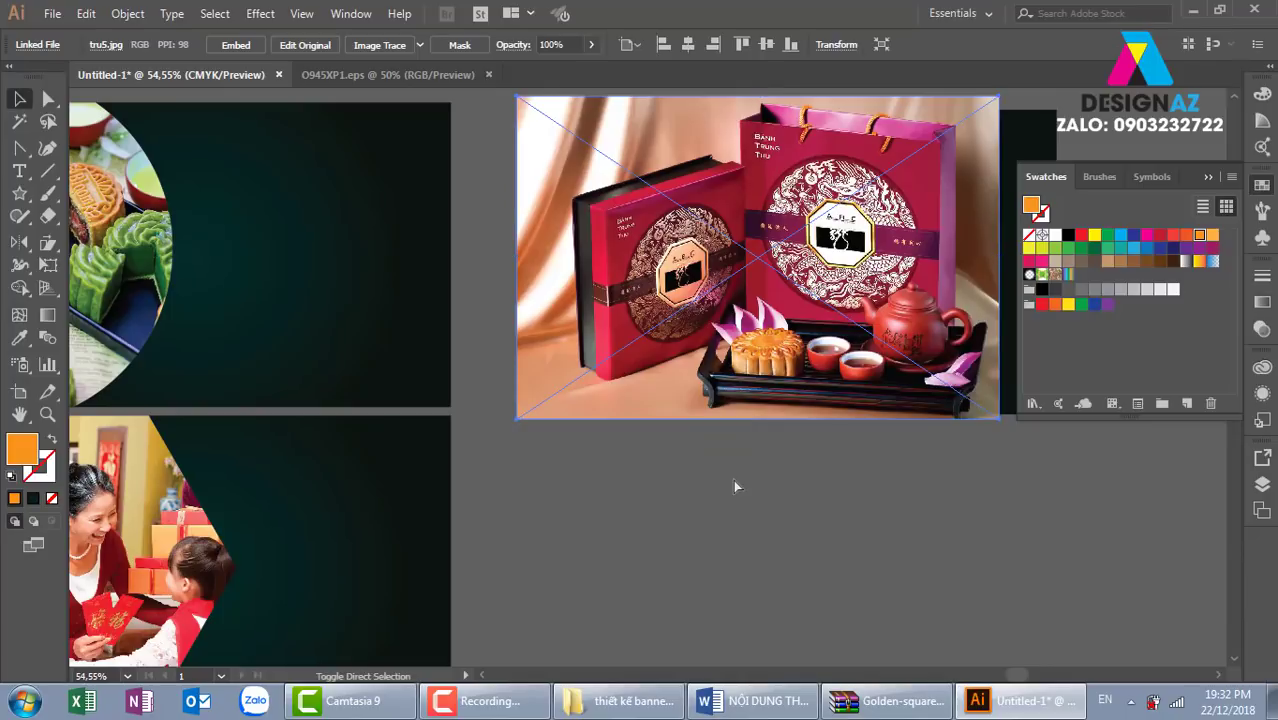
# Step: Send the photo backward, clip it inside the starburst, and shift it left within the clip
pyautogui.hotkey('ctrl', 'shift', '[')
pyautogui.keyDown('shift'); pyautogui.click(612, 375); pyautogui.keyUp('shift')
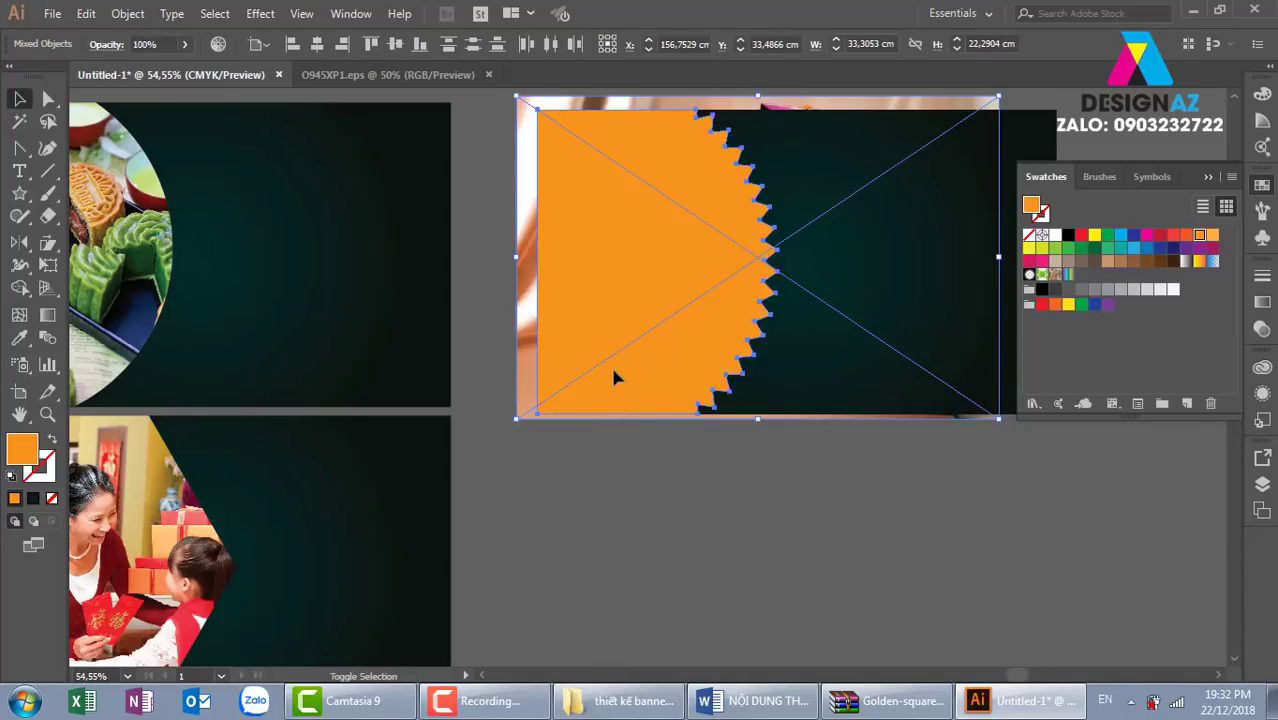
pyautogui.hotkey('ctrl', '7')
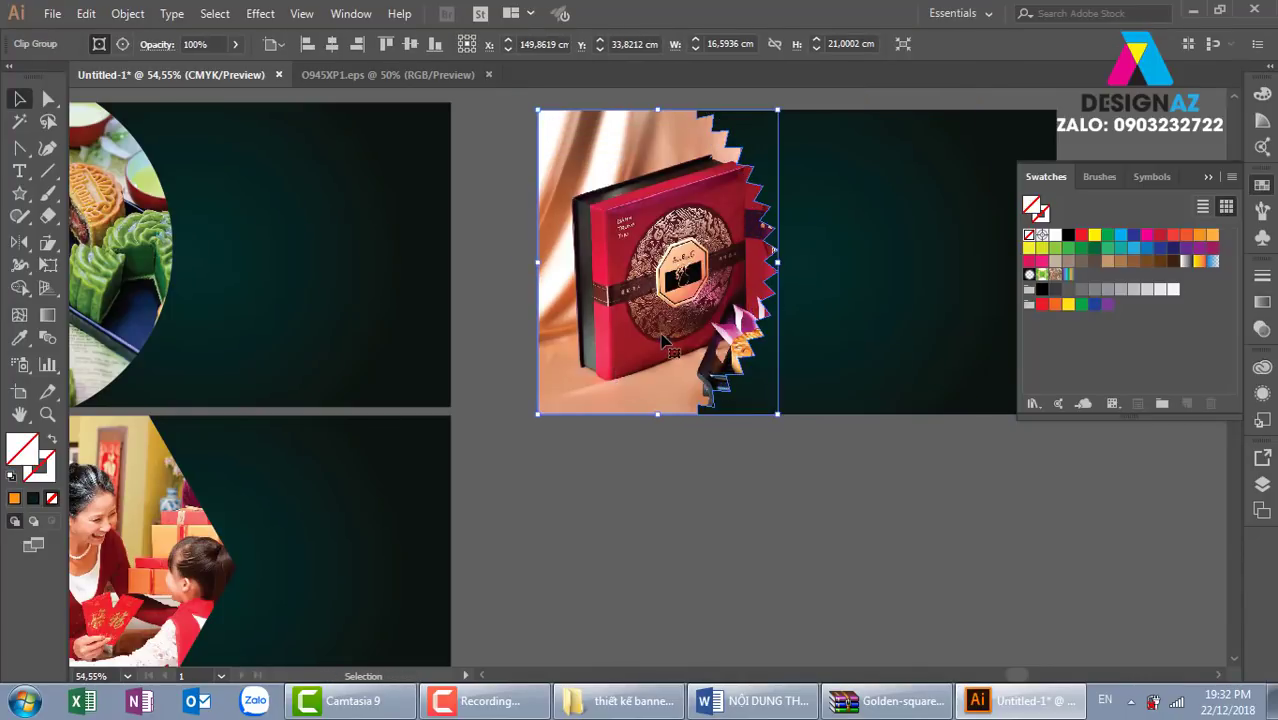
pyautogui.doubleClick(695, 322)
pyautogui.moveTo(700, 322); pyautogui.dragTo(574, 318)
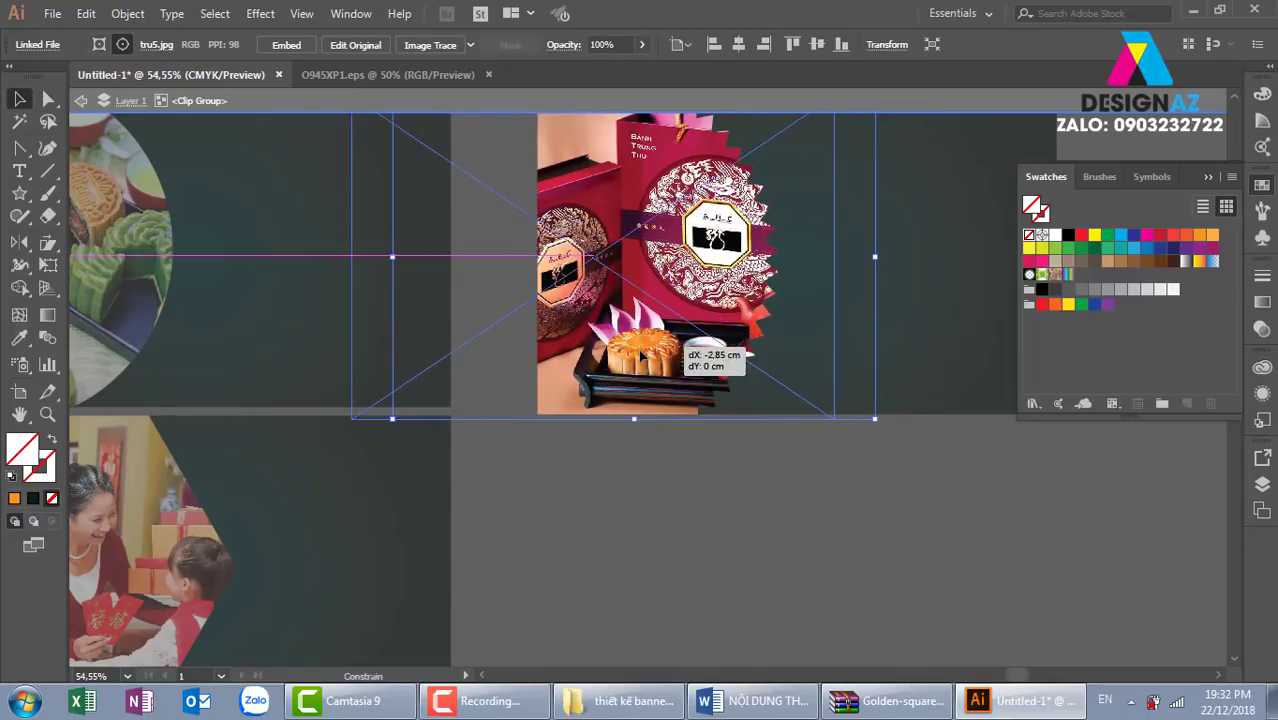
pyautogui.moveTo(684, 350); pyautogui.dragTo(677, 361)
pyautogui.doubleClick(946, 546)
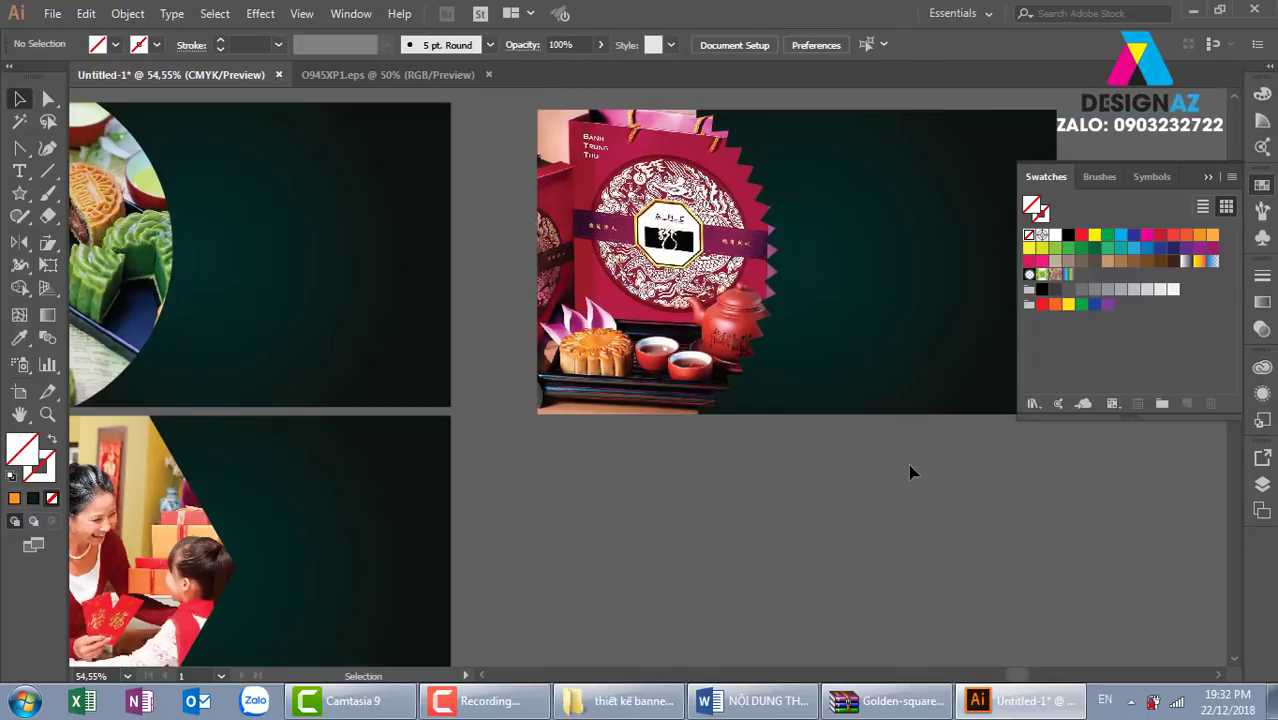
pyautogui.hotkey('ctrl', '-')
pyautogui.hotkey('ctrl', '-')
# Step: Draw a lens flare at the wave artboard's centre and set its blend mode to Overlay
pyautogui.scroll(3, 770, 345)
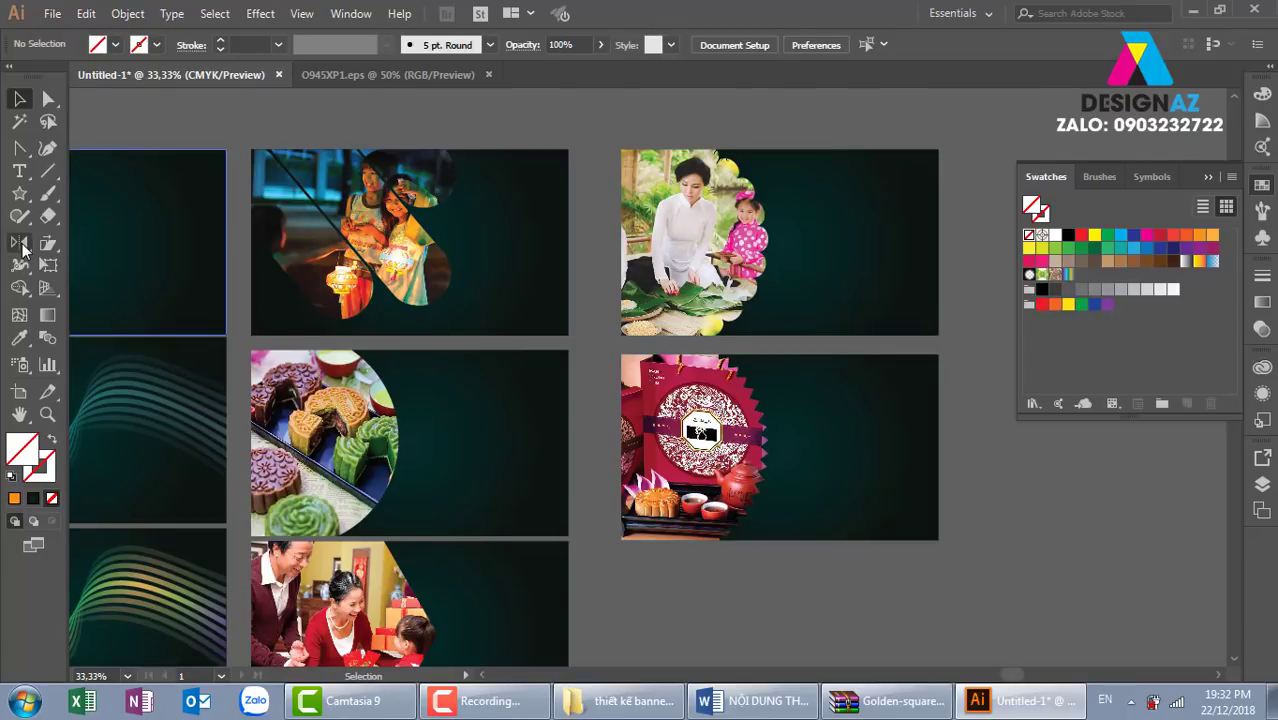
pyautogui.click(21, 196)
pyautogui.rightClick(25, 199)
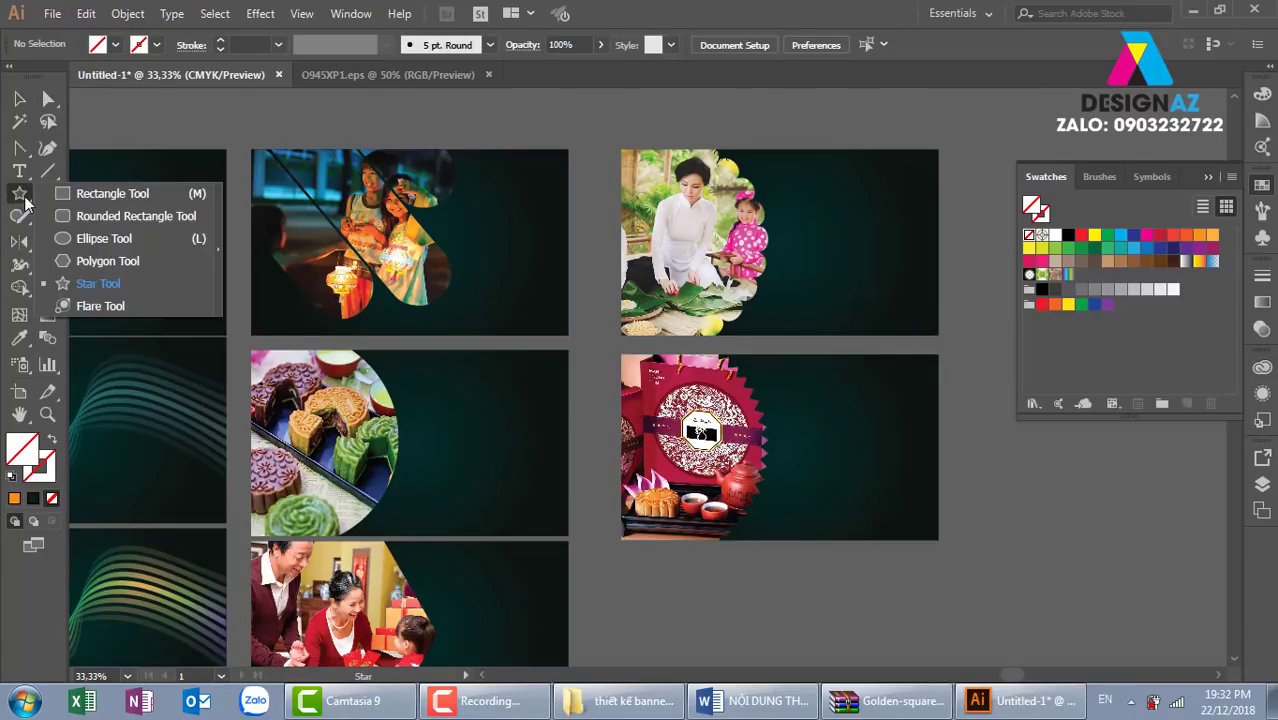
pyautogui.click(97, 308)
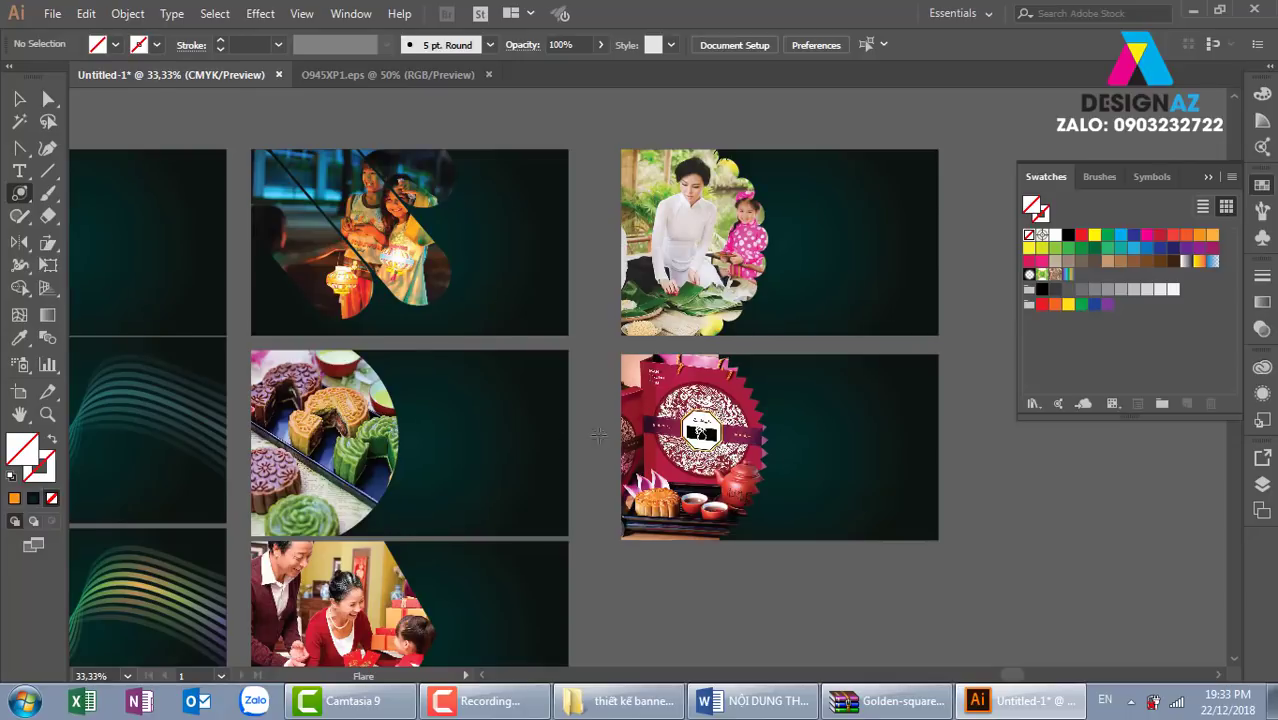
pyautogui.moveTo(598, 435); pyautogui.dragTo(941, 365)
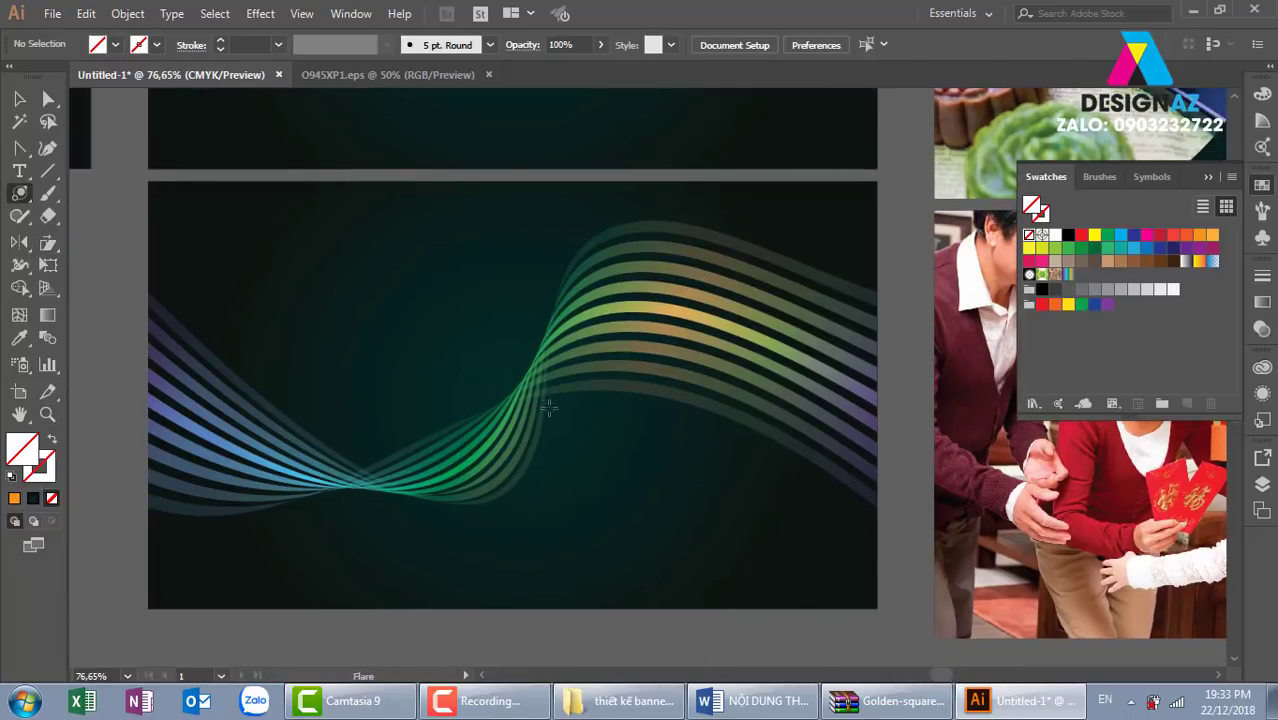
pyautogui.moveTo(534, 343); pyautogui.dragTo(652, 415)
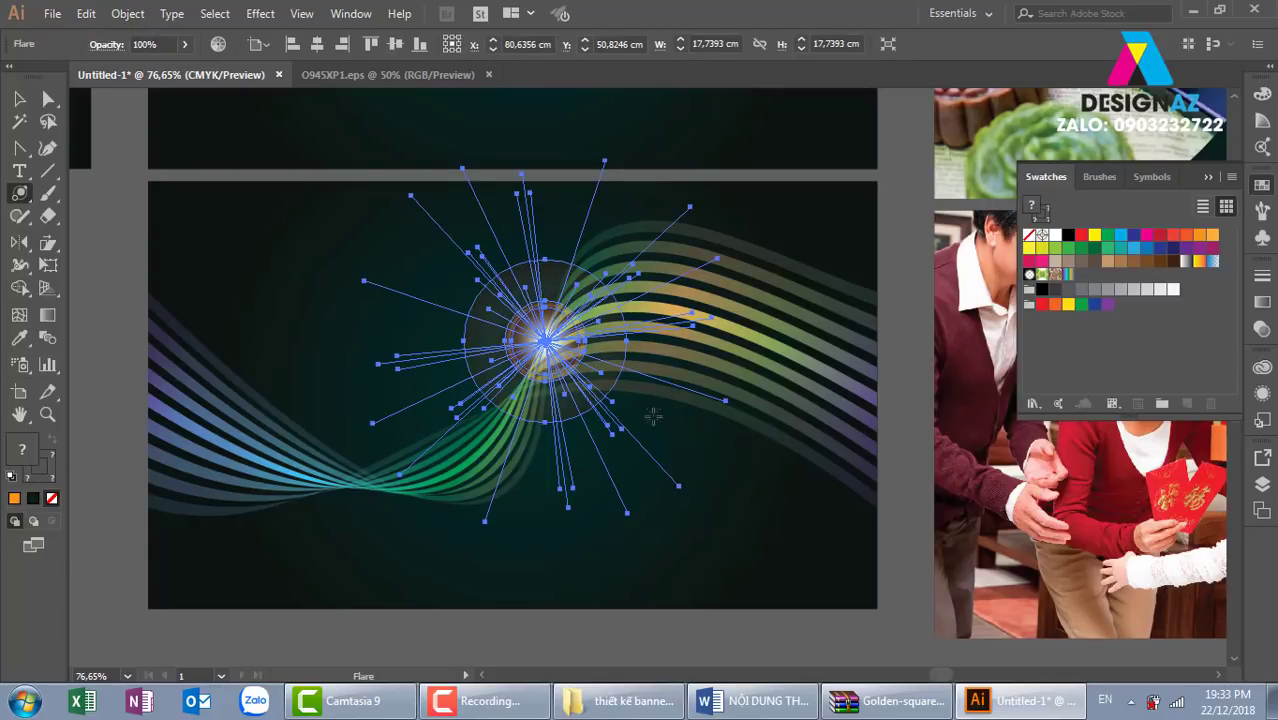
pyautogui.click(258, 410)
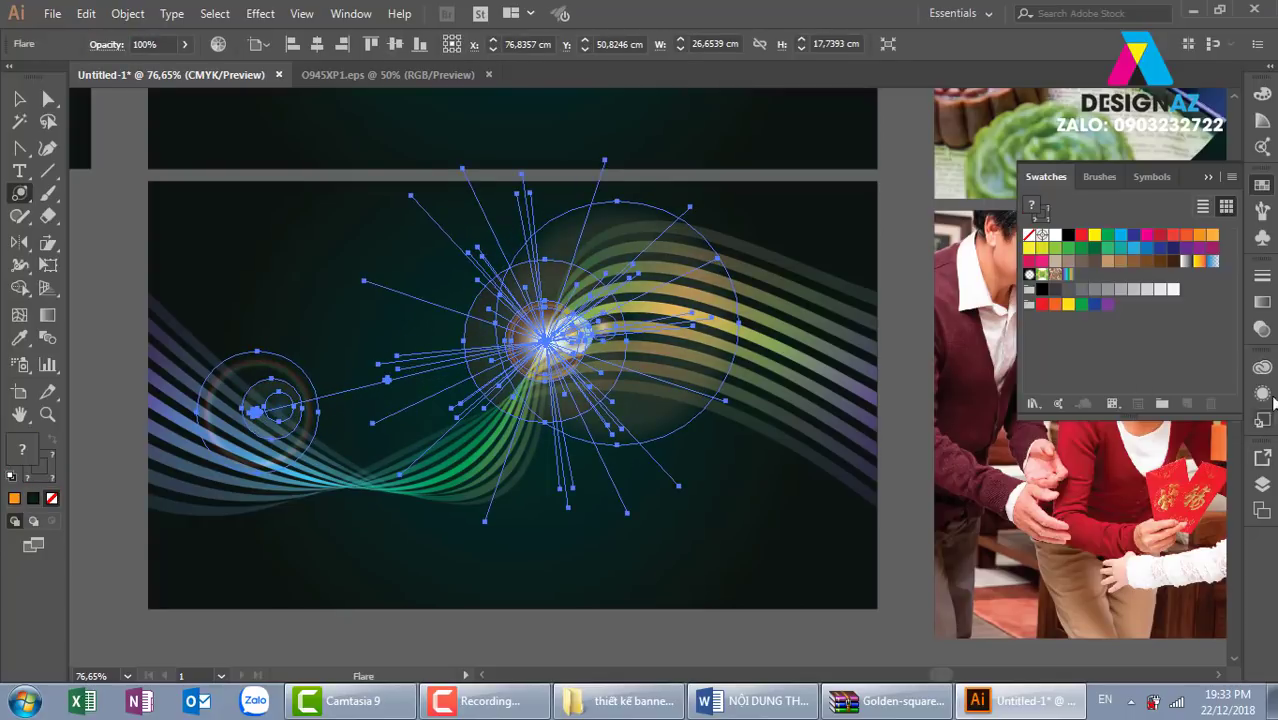
pyautogui.click(1262, 328)
pyautogui.click(1108, 296)
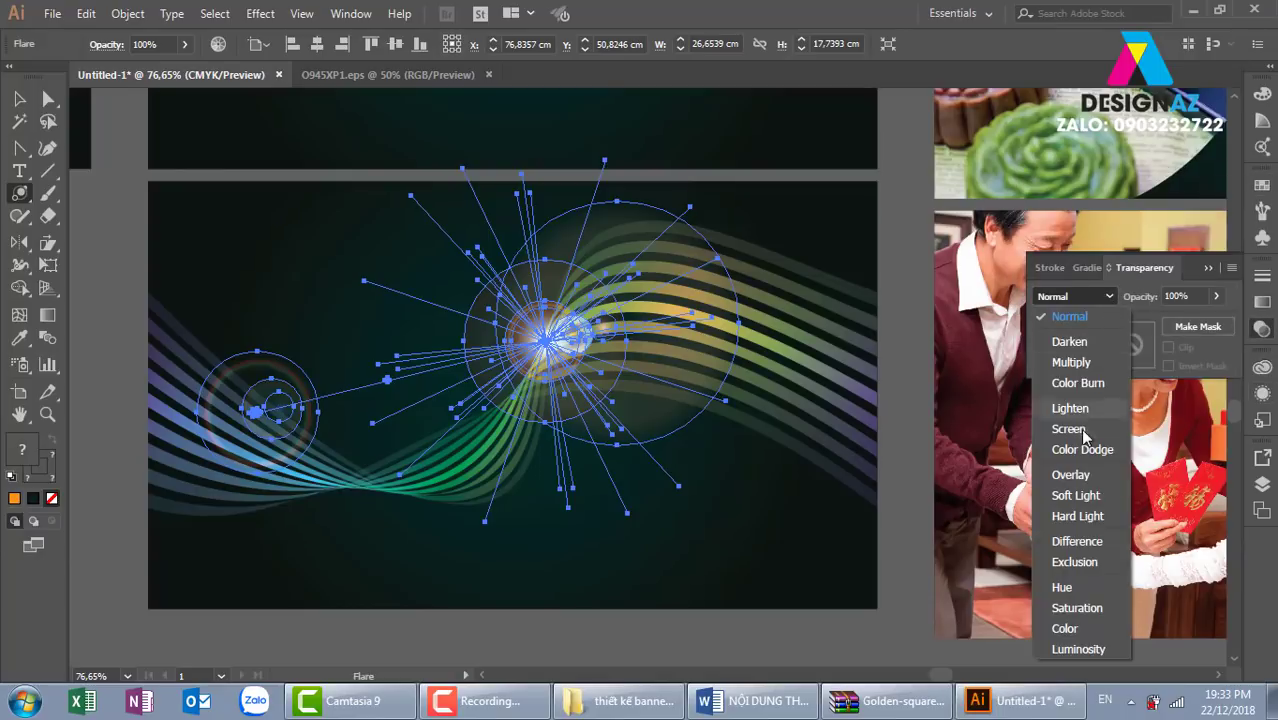
pyautogui.click(1080, 474)
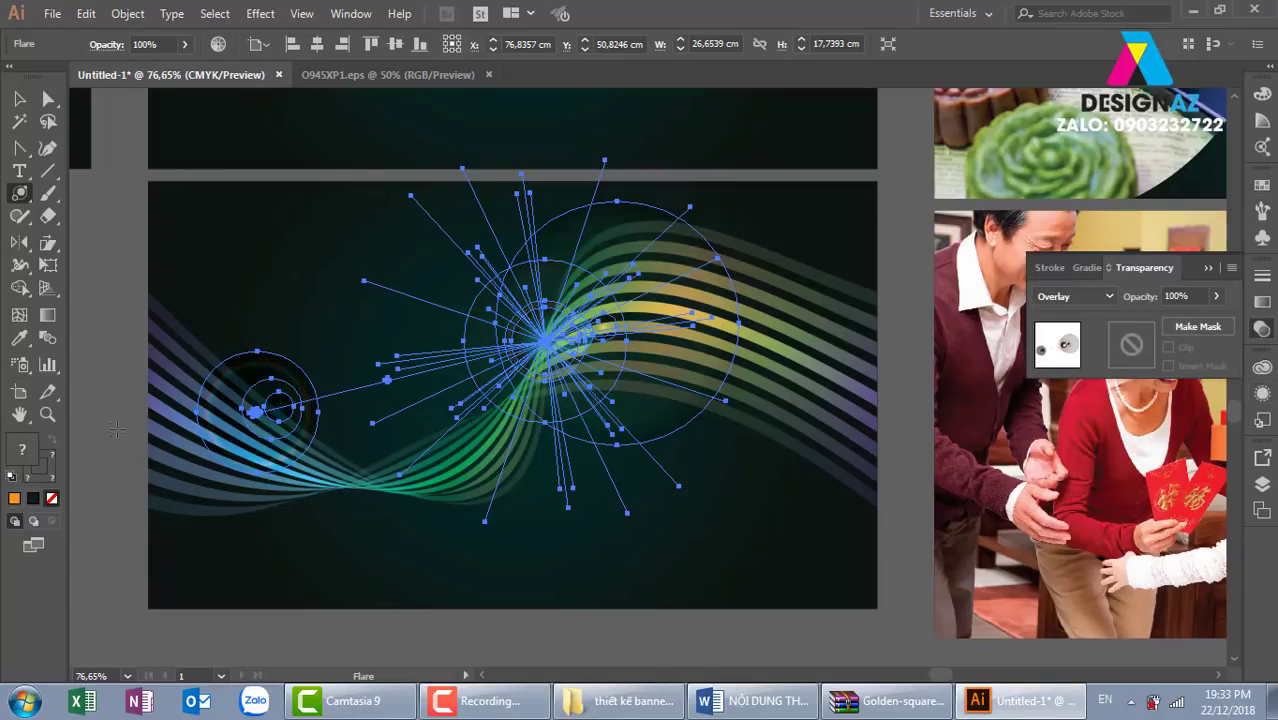
# Step: Draw a second lens flare at the banner's left edge with rings toward the lower right
pyautogui.moveTo(228, 338); pyautogui.dragTo(356, 346)
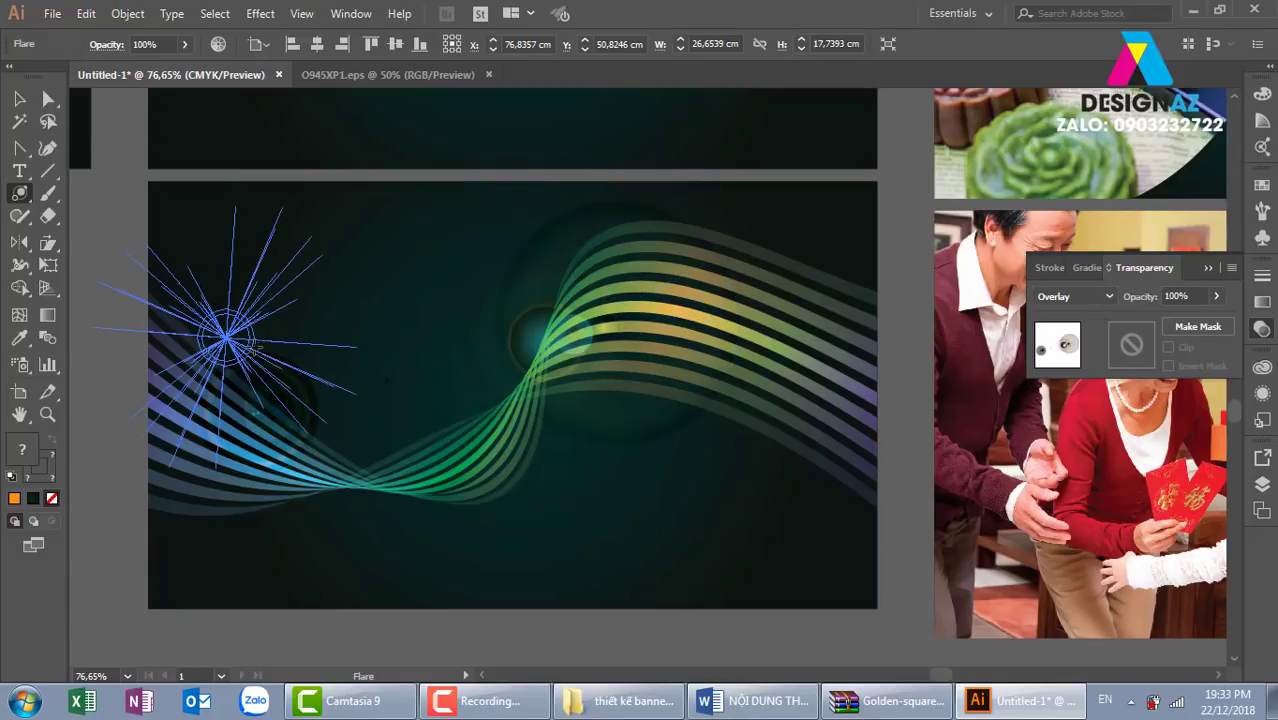
pyautogui.moveTo(795, 476); pyautogui.dragTo(797, 475)
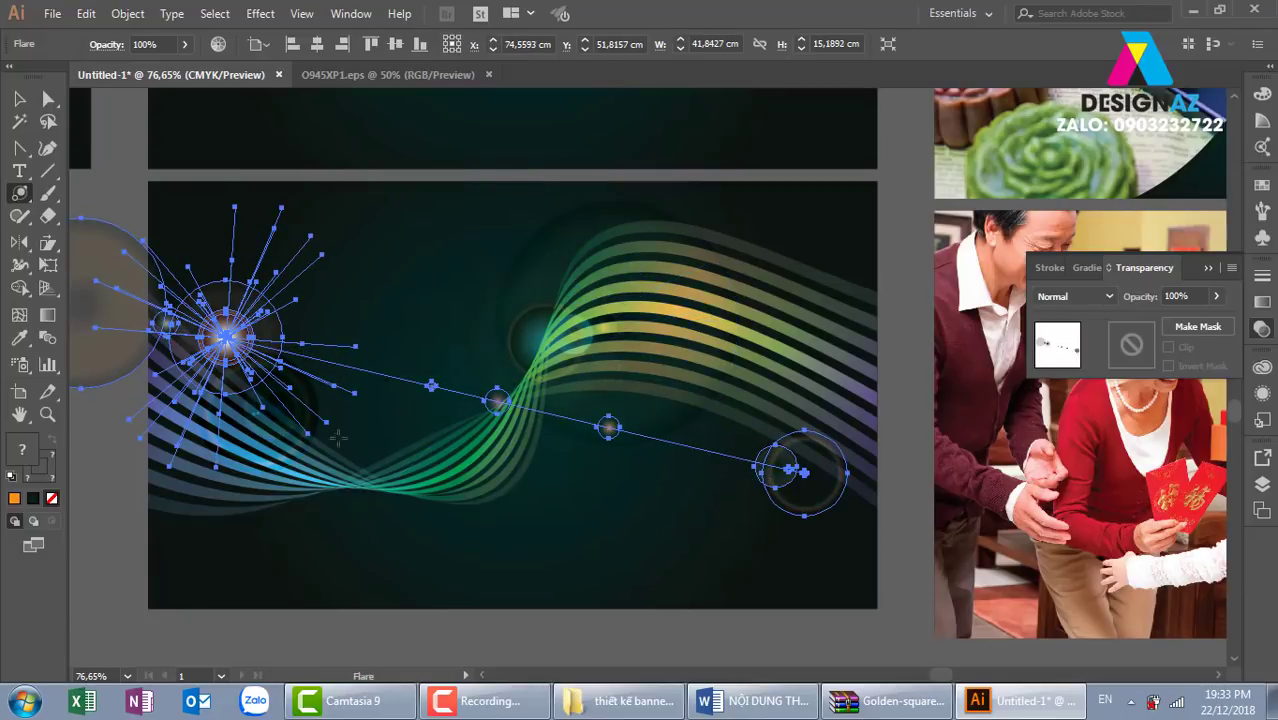
pyautogui.press('v')
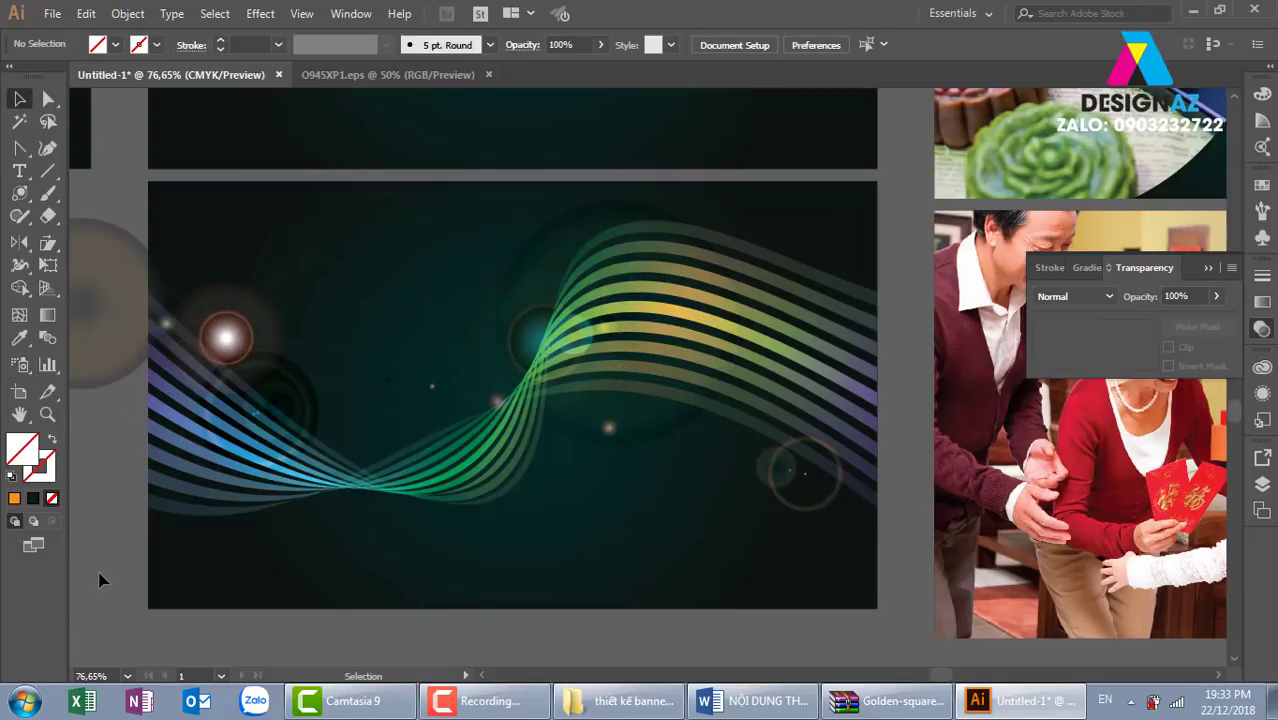
# Step: Set the second flare's blend mode to Overlay
pyautogui.click(1087, 299)
pyautogui.click(1060, 472)
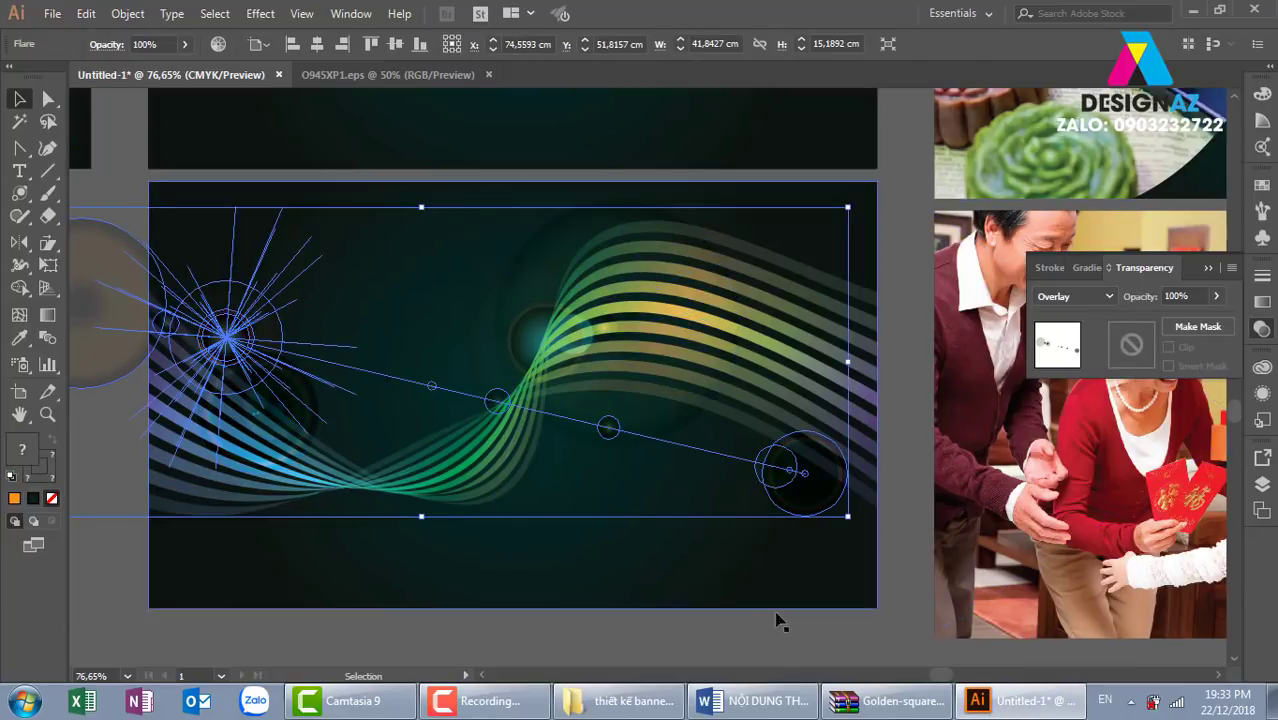
pyautogui.click(711, 645)
pyautogui.scroll(-1, 718, 620)
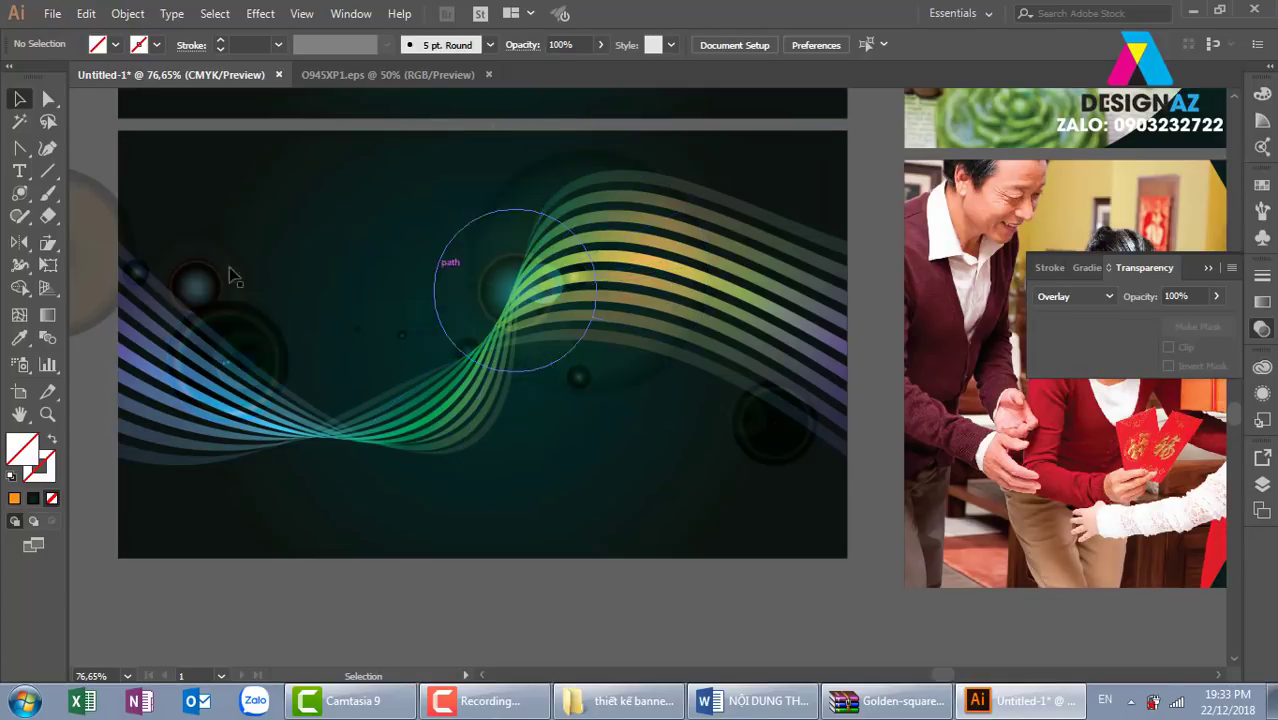
# Step: Draw a large third flare over the yellow waves and blend it in Overlay
pyautogui.click(19, 193)
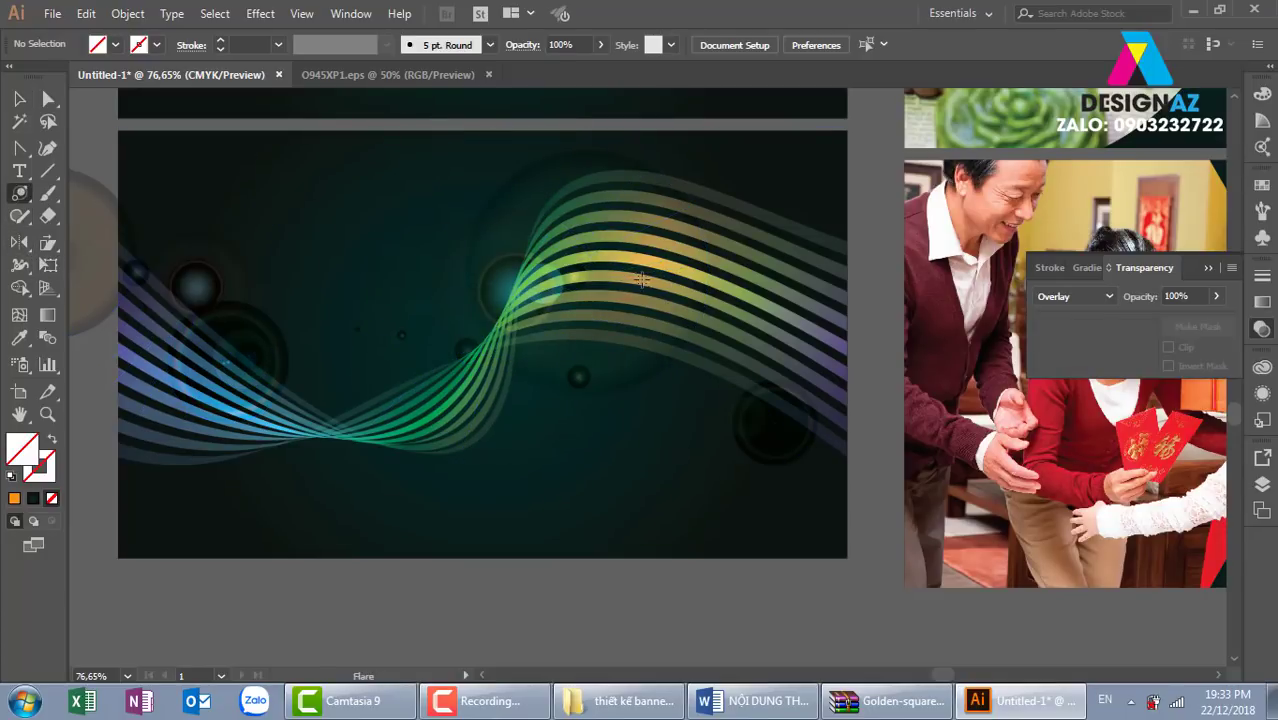
pyautogui.moveTo(665, 262); pyautogui.dragTo(738, 272)
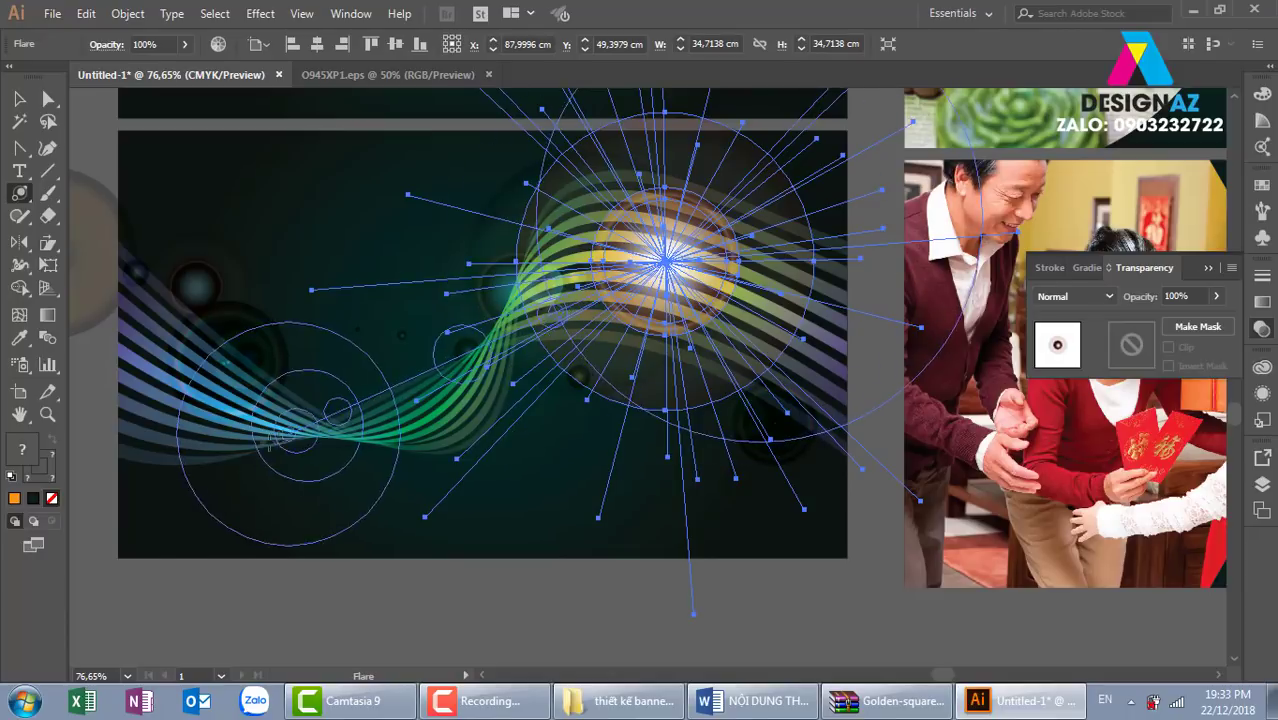
pyautogui.click(230, 435)
pyautogui.click(1108, 297)
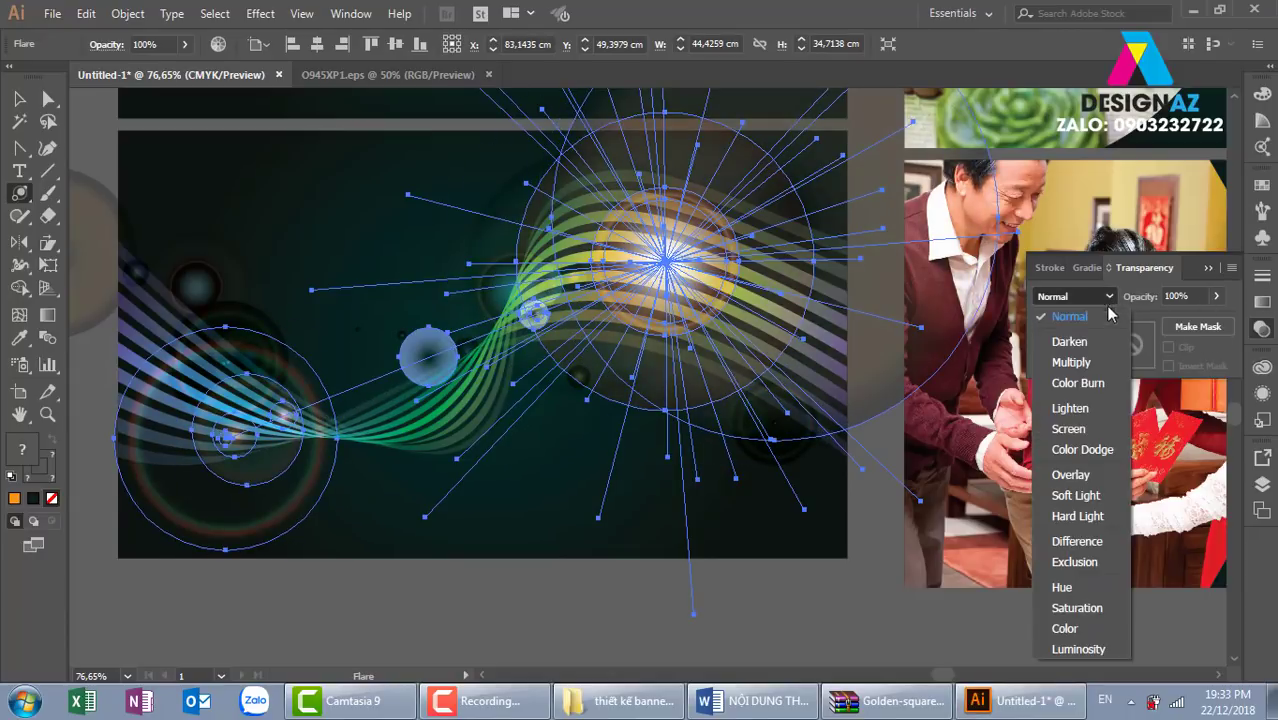
pyautogui.click(1071, 475)
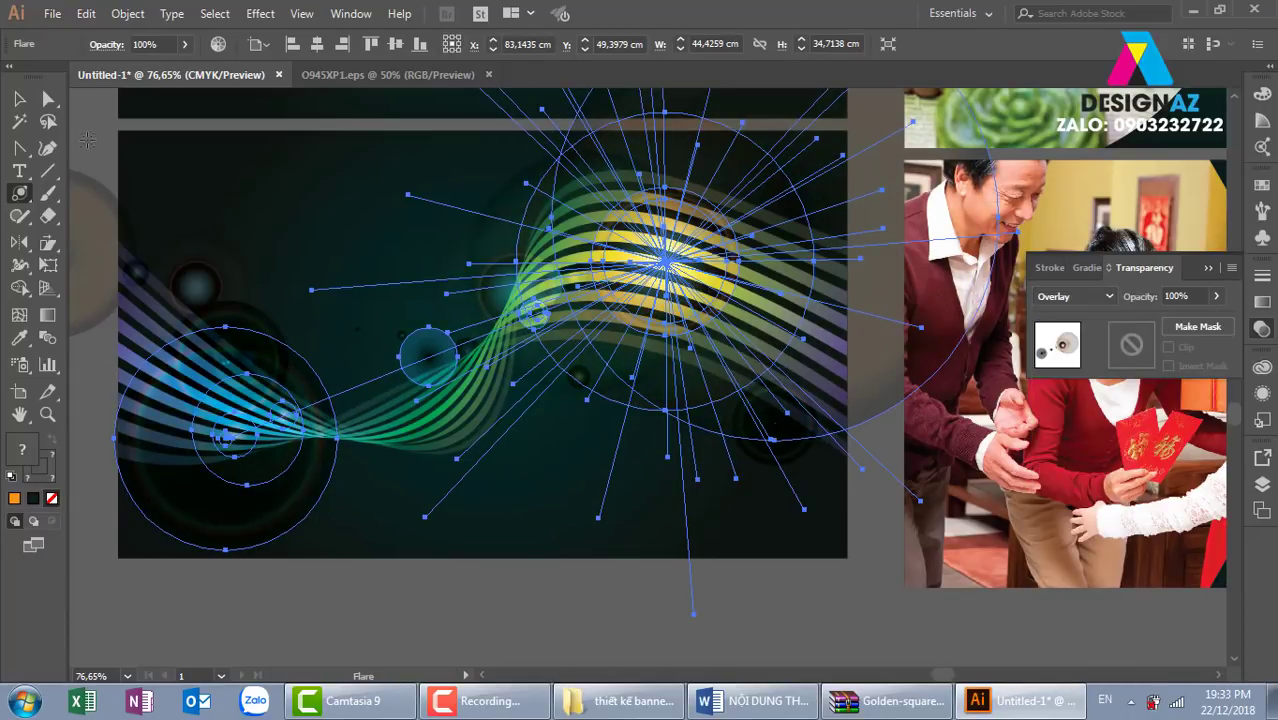
pyautogui.click(19, 98)
pyautogui.click(492, 632)
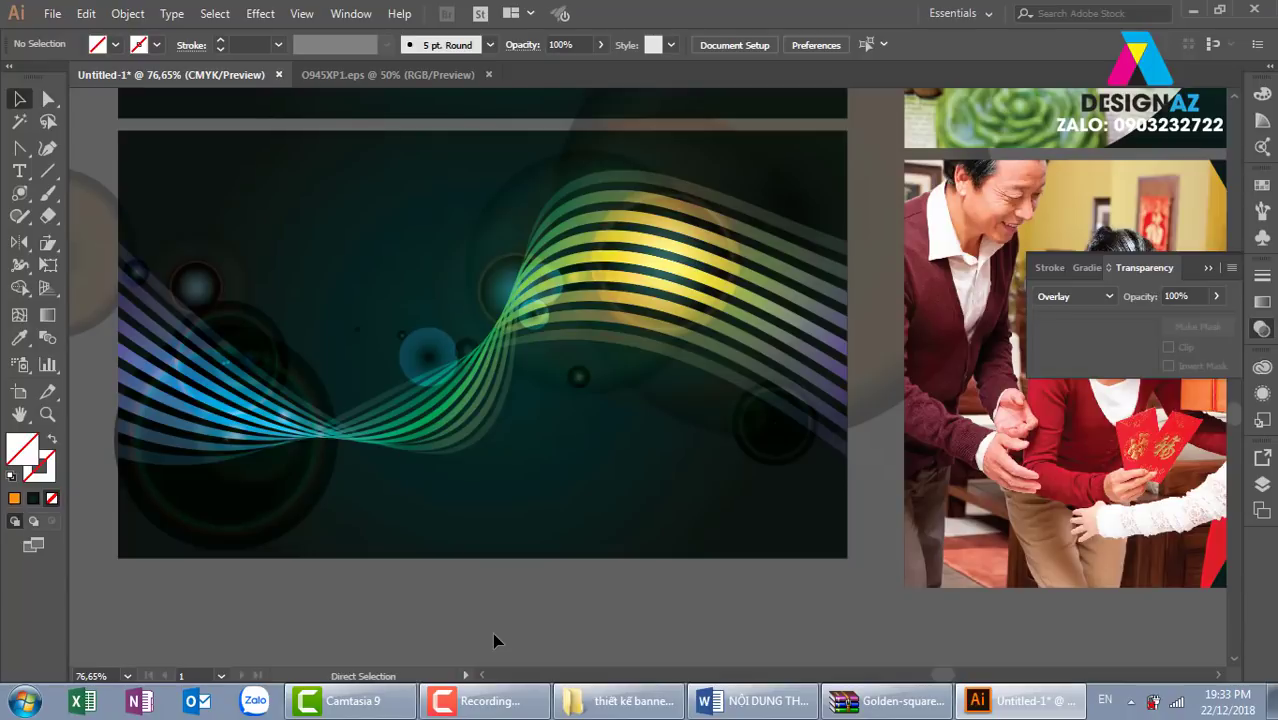
# Step: Zoom out over all artboards, then zoom in on the AKALONG X9 poster and portrait banners
pyautogui.hotkey('ctrl', '-')
pyautogui.hotkey('ctrl', '-')
pyautogui.hotkey('ctrl', '-')
pyautogui.hotkey('ctrl', '-')
pyautogui.hotkey('ctrl', '-')
pyautogui.hotkey('ctrl', '-')
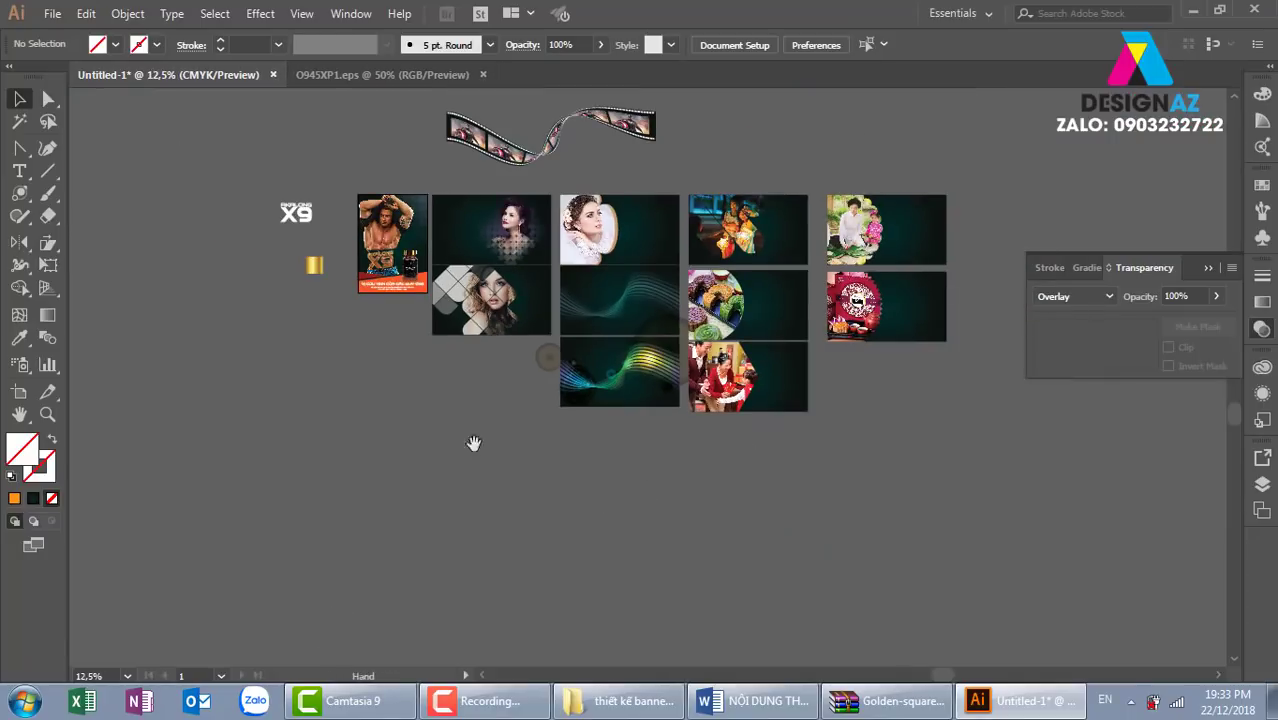
pyautogui.moveTo(474, 443); pyautogui.dragTo(571, 443)
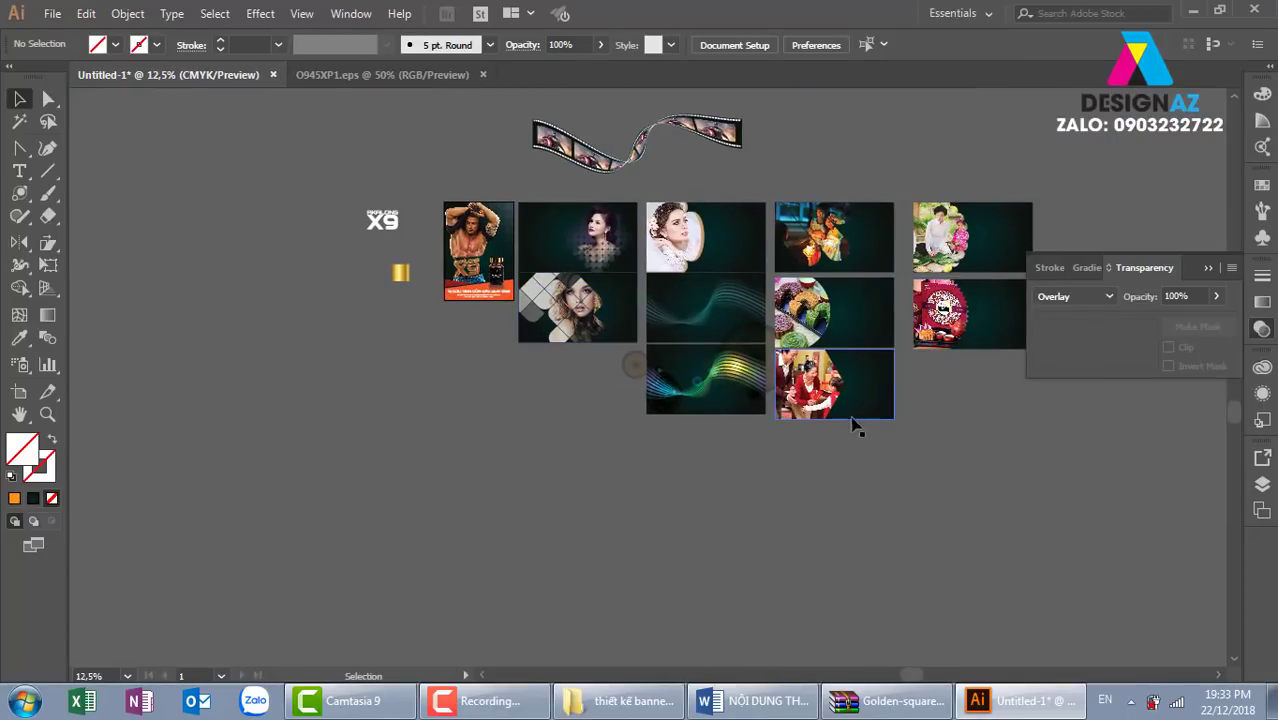
pyautogui.moveTo(940, 312); pyautogui.dragTo(950, 345)
pyautogui.click(936, 370)
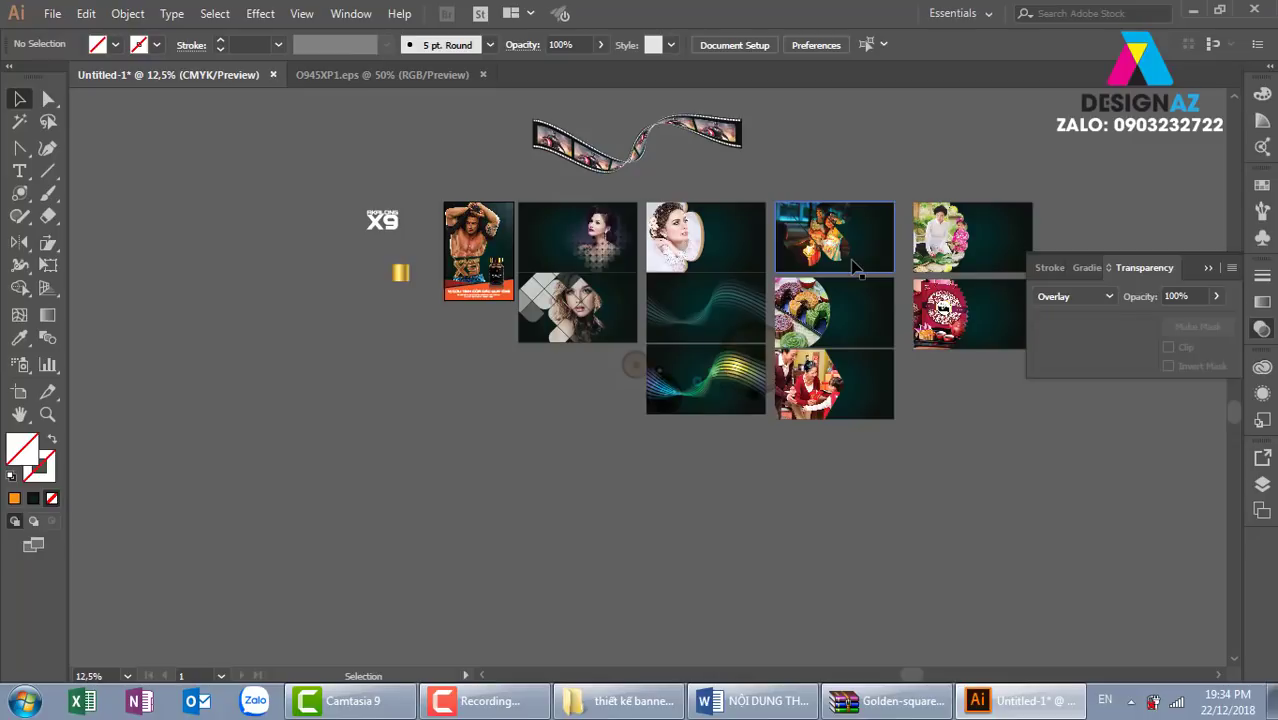
pyautogui.press('z')
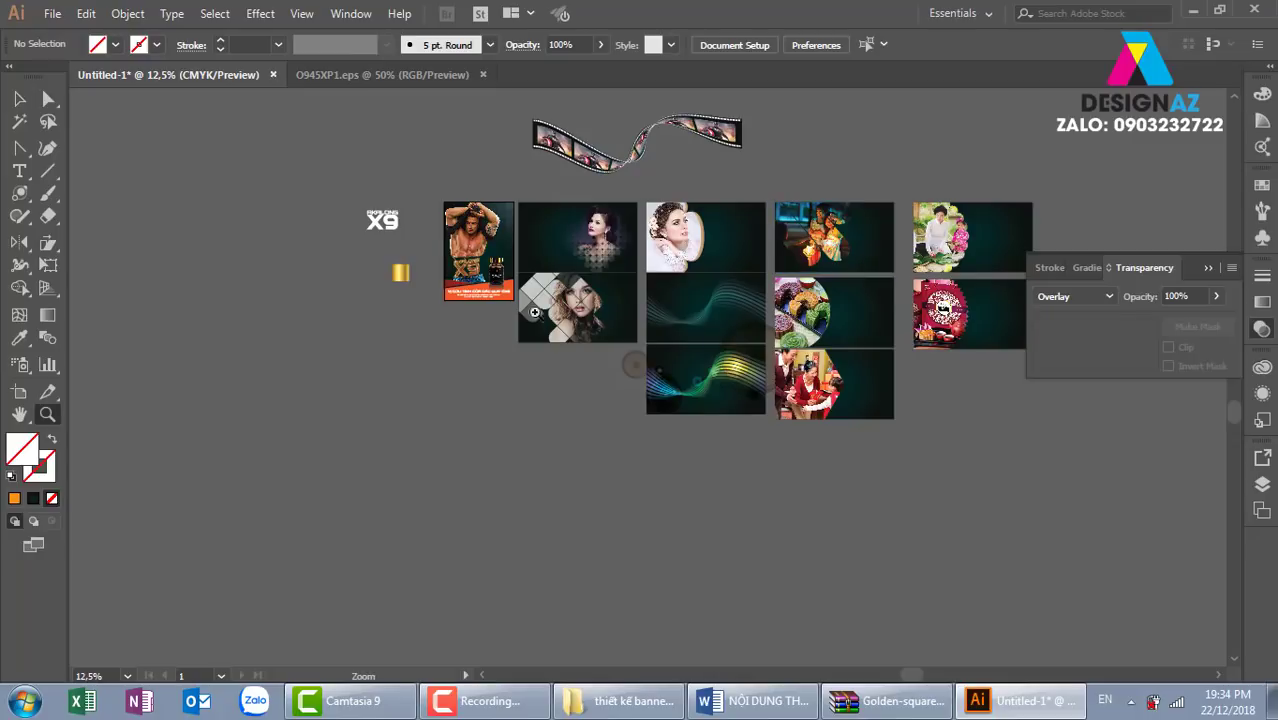
pyautogui.moveTo(600, 296); pyautogui.dragTo(796, 434)
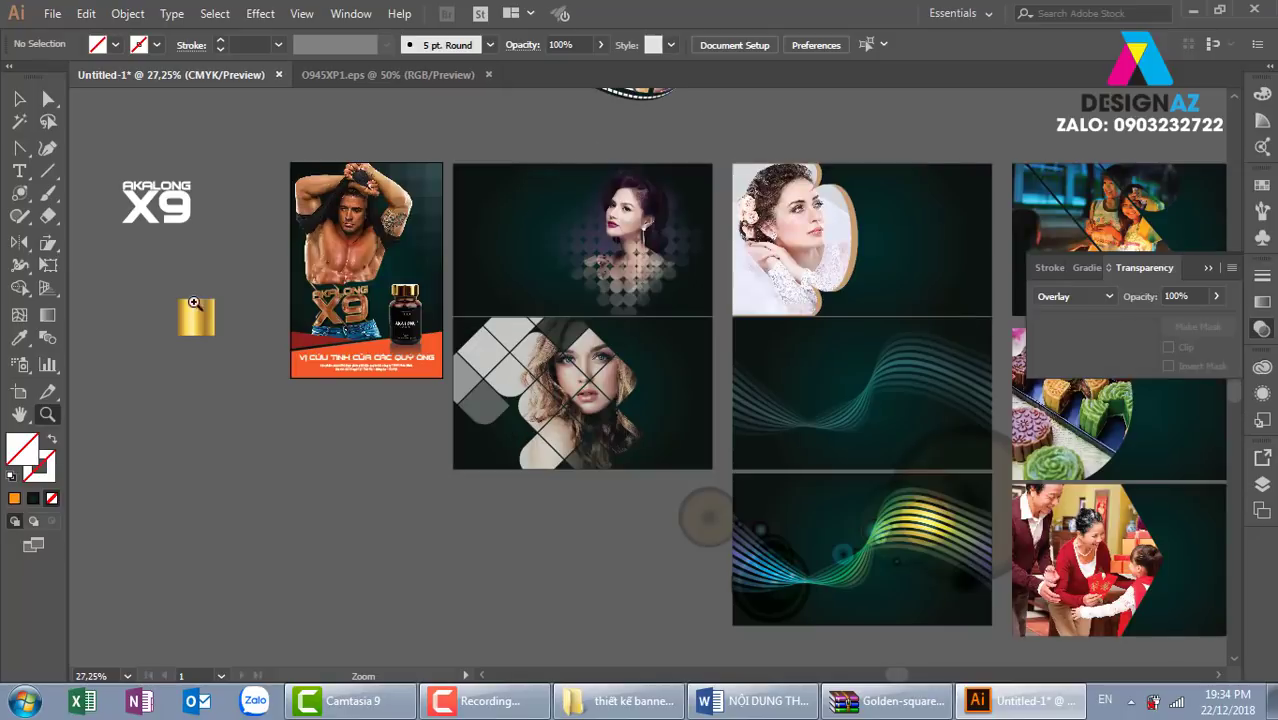
# Step: Create a letter T, scale it to about 147 pt and set it to Roboto Bold
pyautogui.click(19, 171)
pyautogui.click(234, 482)
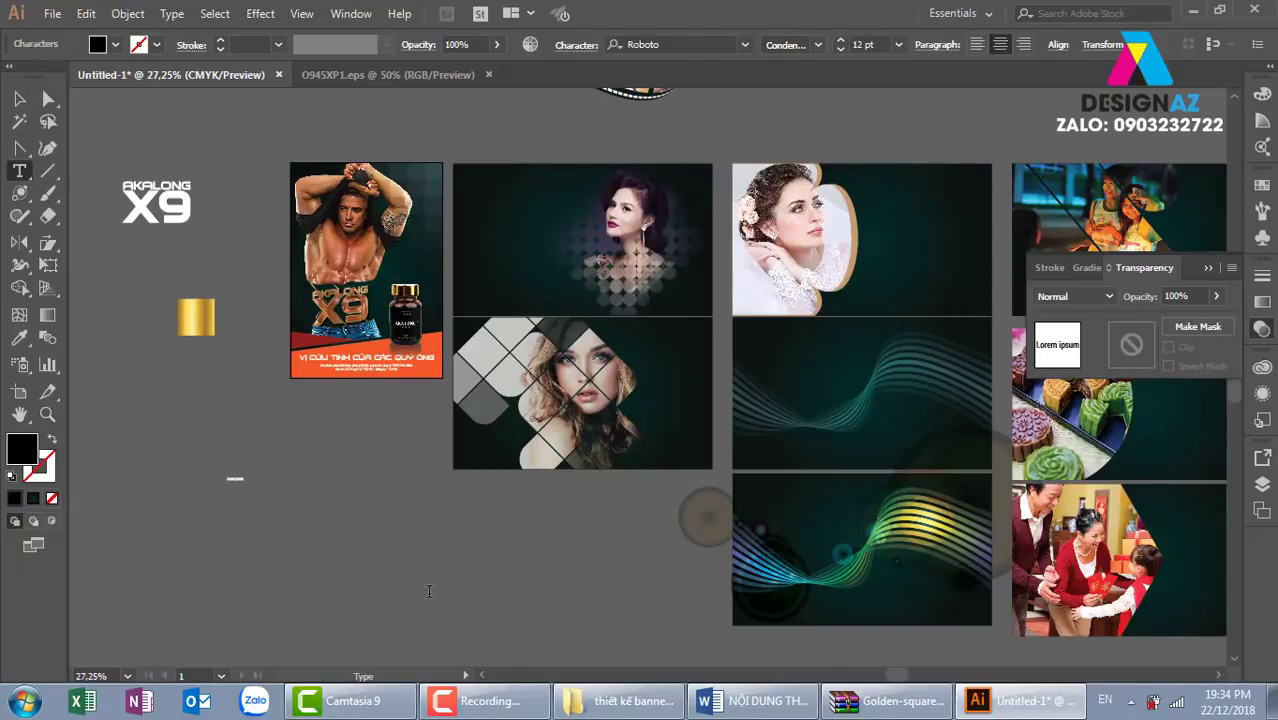
pyautogui.press('BackSpace')
pyautogui.click(20, 108)
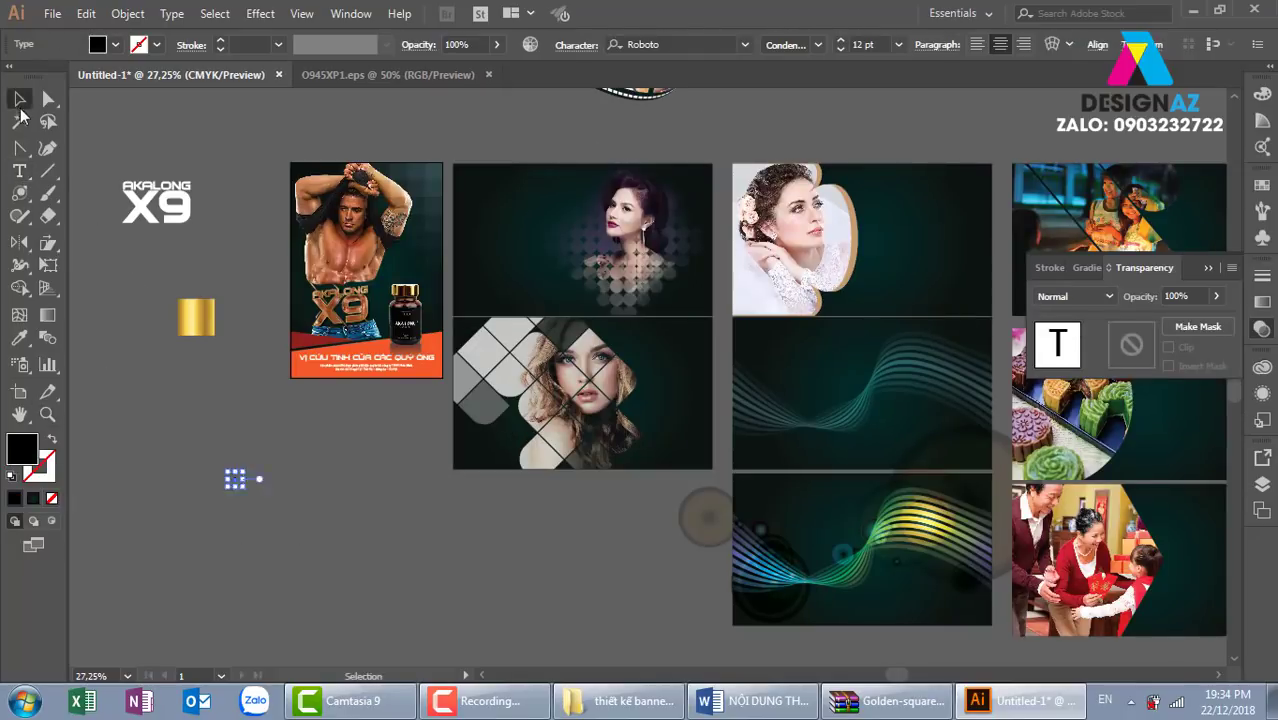
pyautogui.moveTo(248, 478)
pyautogui.mouseDown()
pyautogui.moveTo(335, 400)
pyautogui.moveTo(330, 486)
pyautogui.mouseUp()
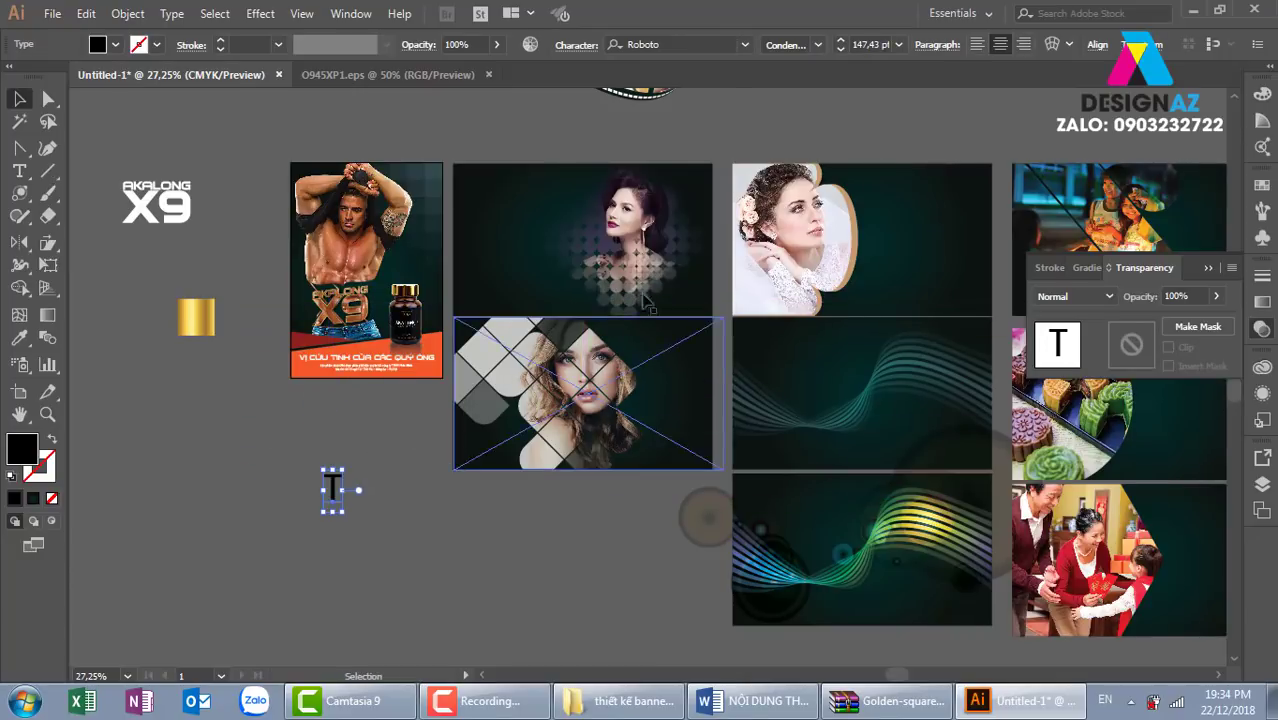
pyautogui.click(818, 49)
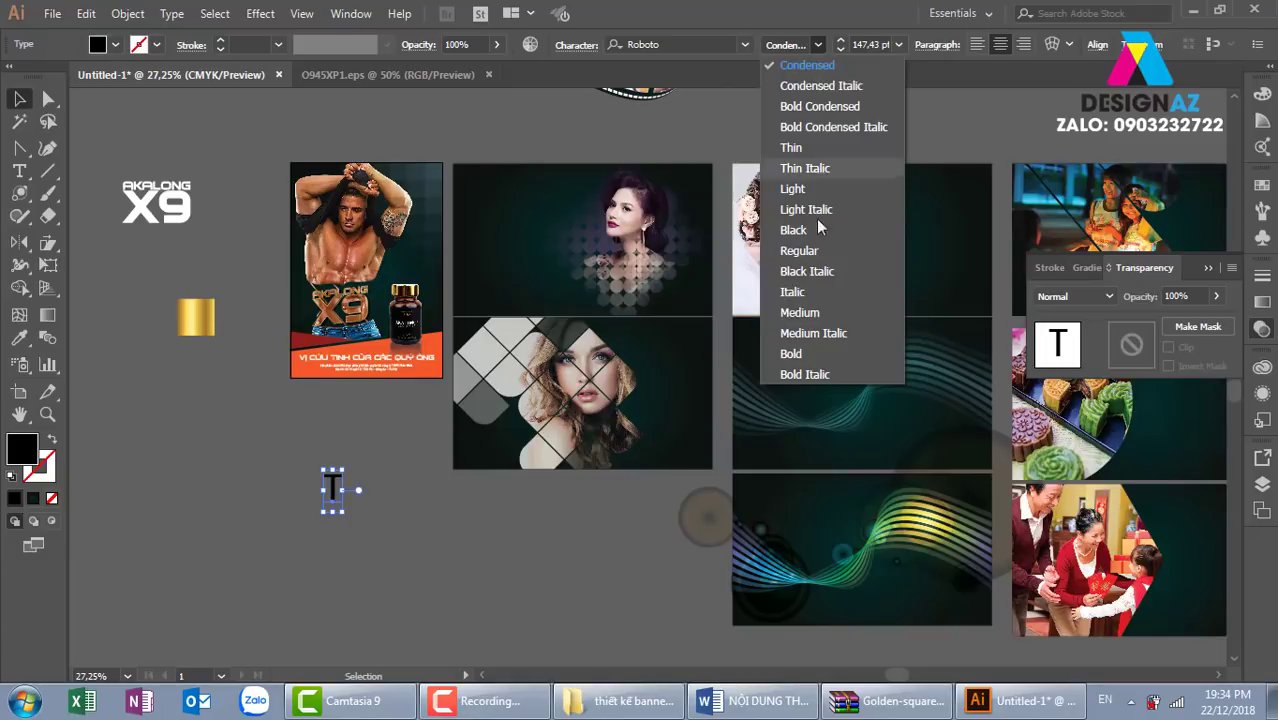
pyautogui.click(796, 352)
pyautogui.click(425, 580)
# Step: Zoom in on the T, then remove a failed duplicate's leftover empty text object
pyautogui.press('z')
pyautogui.moveTo(282, 408); pyautogui.dragTo(571, 577)
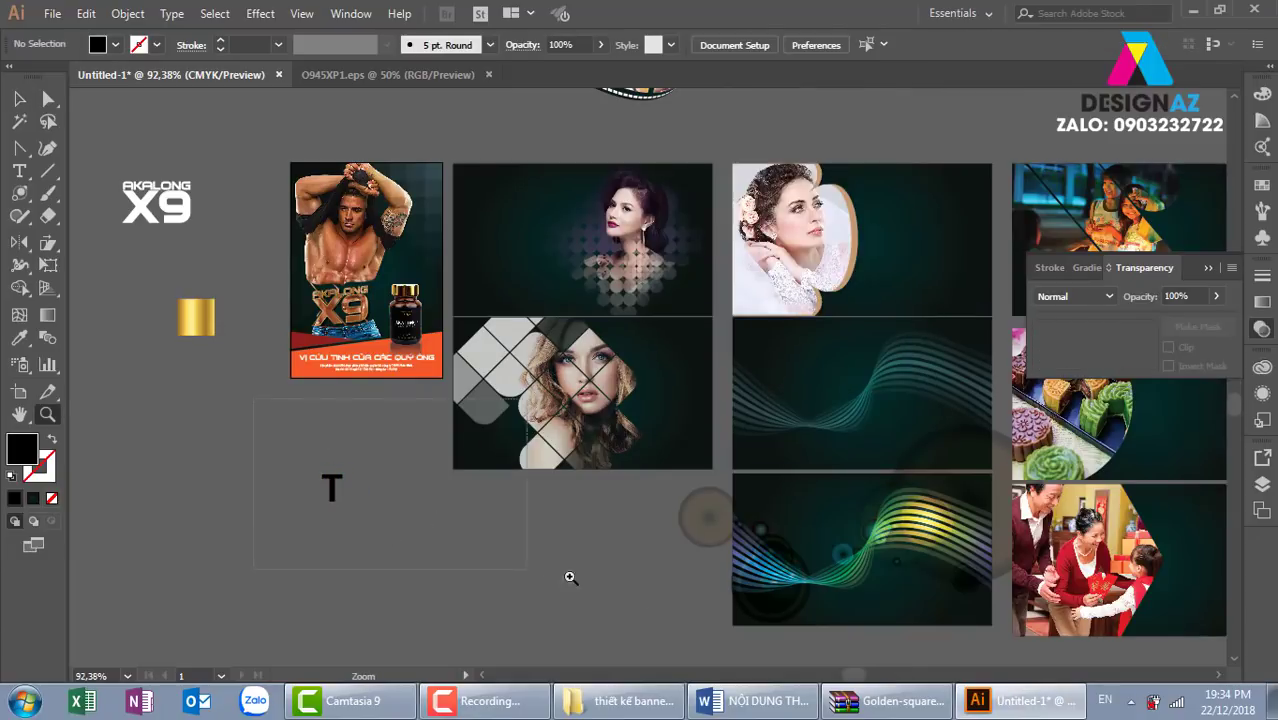
pyautogui.click(19, 98)
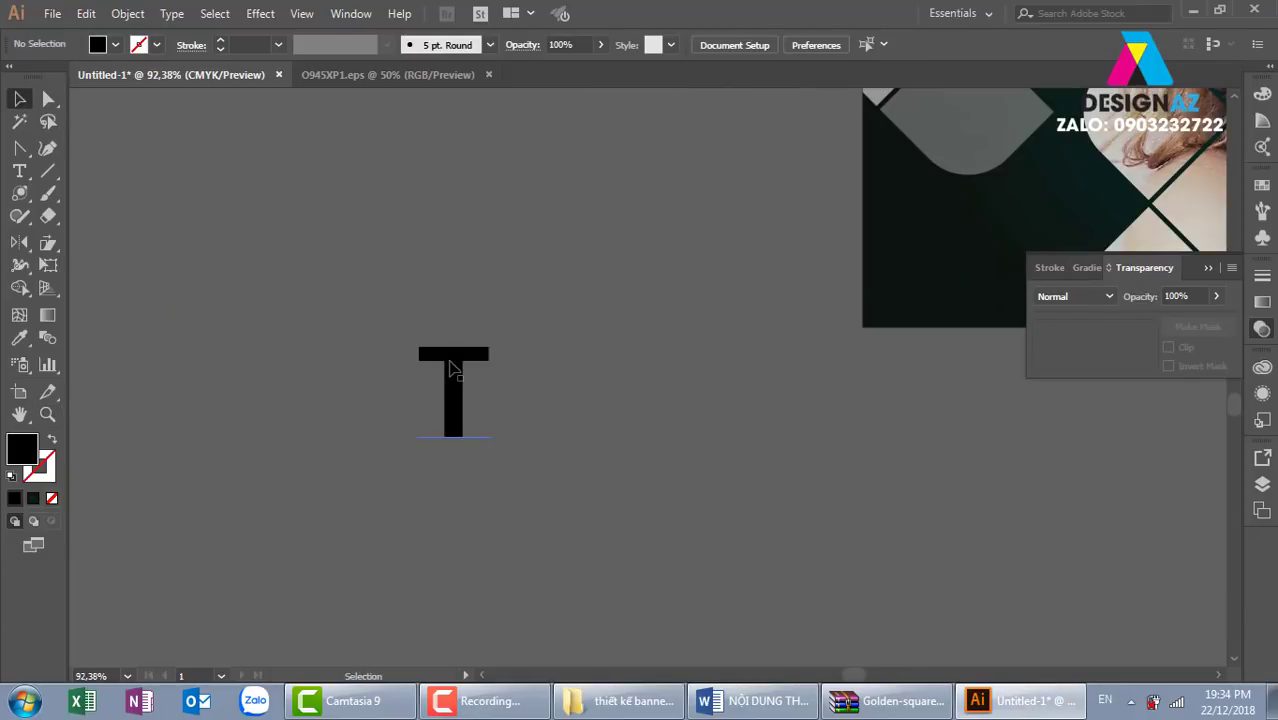
pyautogui.moveTo(450, 368); pyautogui.dragTo(645, 370)
pyautogui.press('t')
pyautogui.doubleClick(678, 372)
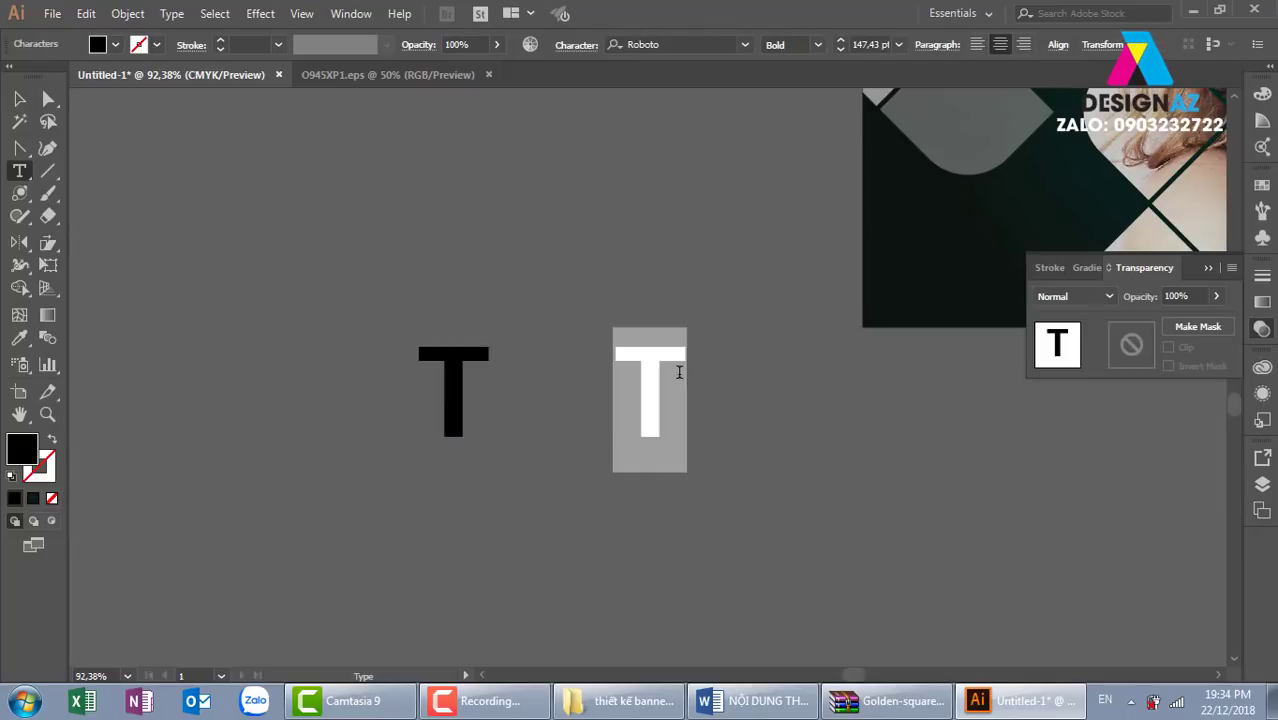
pyautogui.press('BackSpace')
pyautogui.press('Escape')
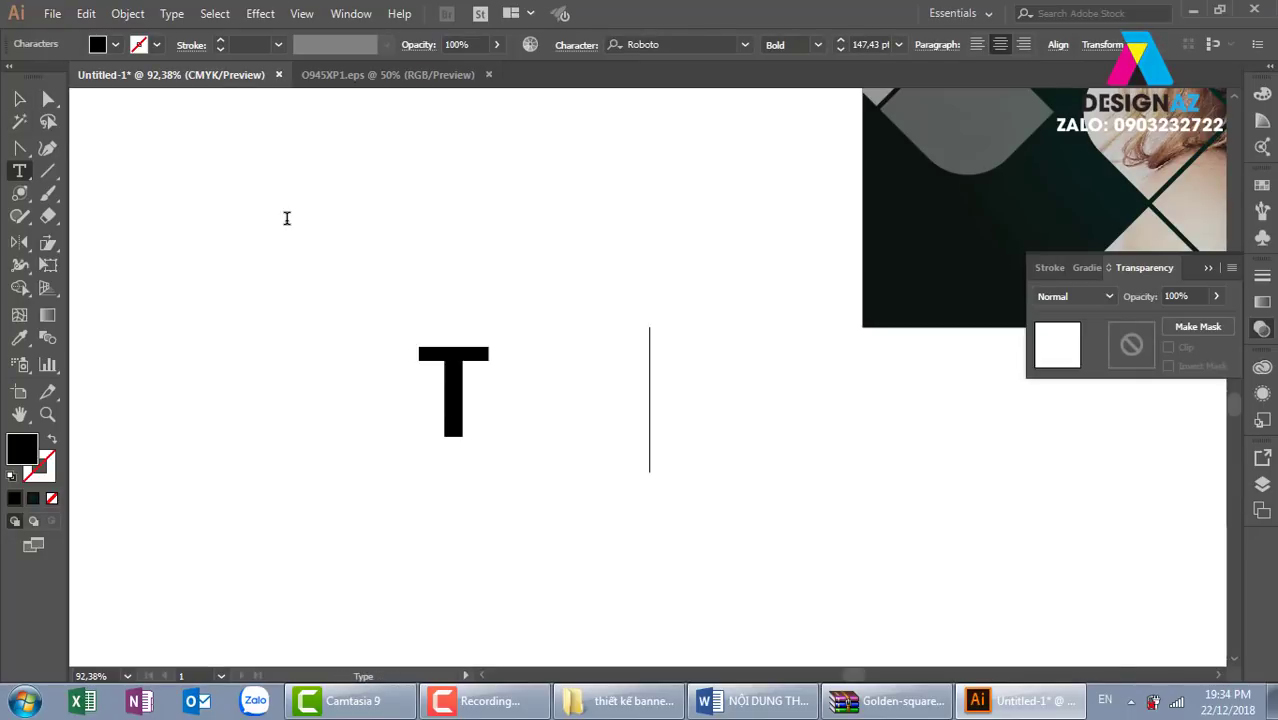
pyautogui.click(22, 99)
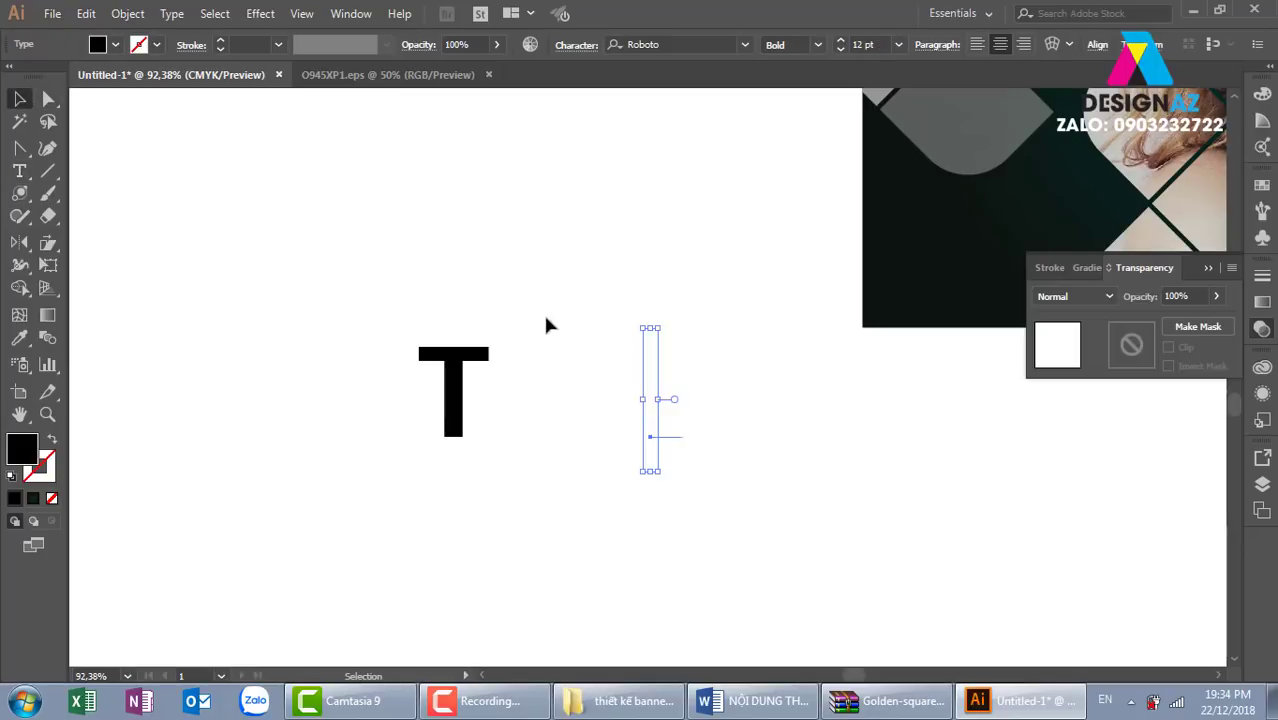
pyautogui.press('Delete')
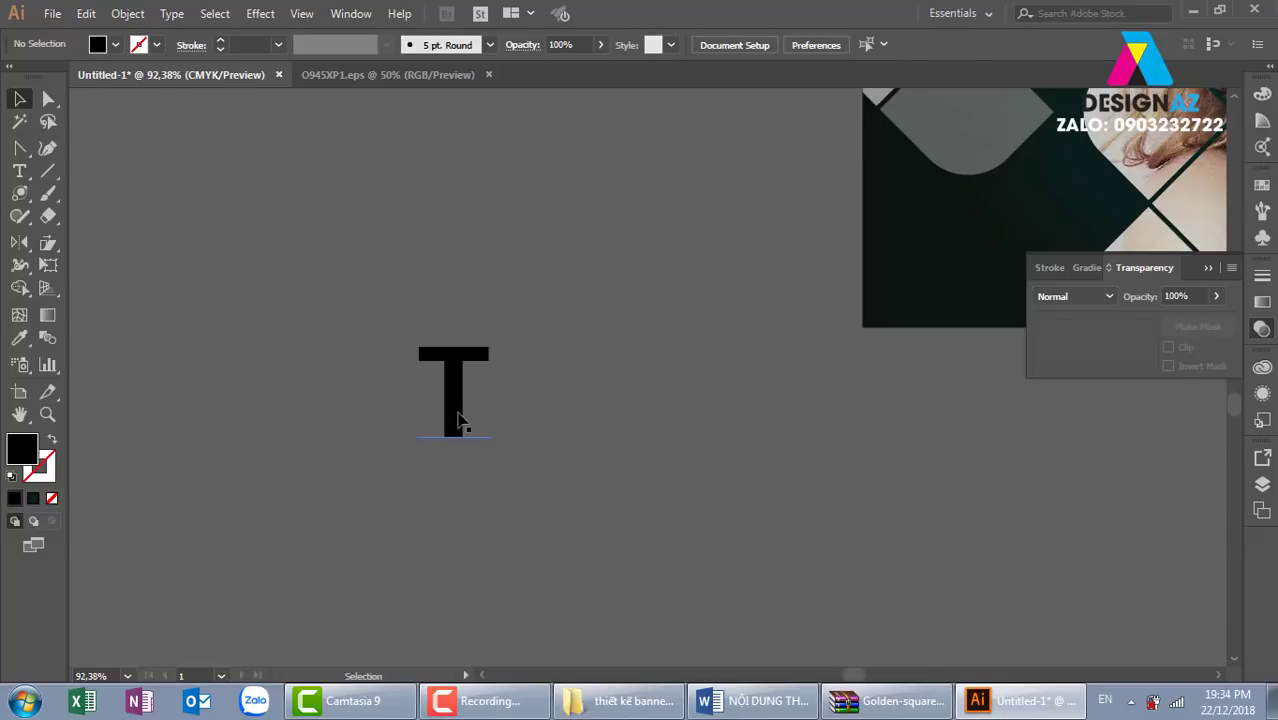
# Step: Duplicate the T to its right and retype the copy as H
pyautogui.moveTo(457, 424); pyautogui.dragTo(622, 424)
pyautogui.doubleClick(618, 400)
pyautogui.doubleClick(642, 375)
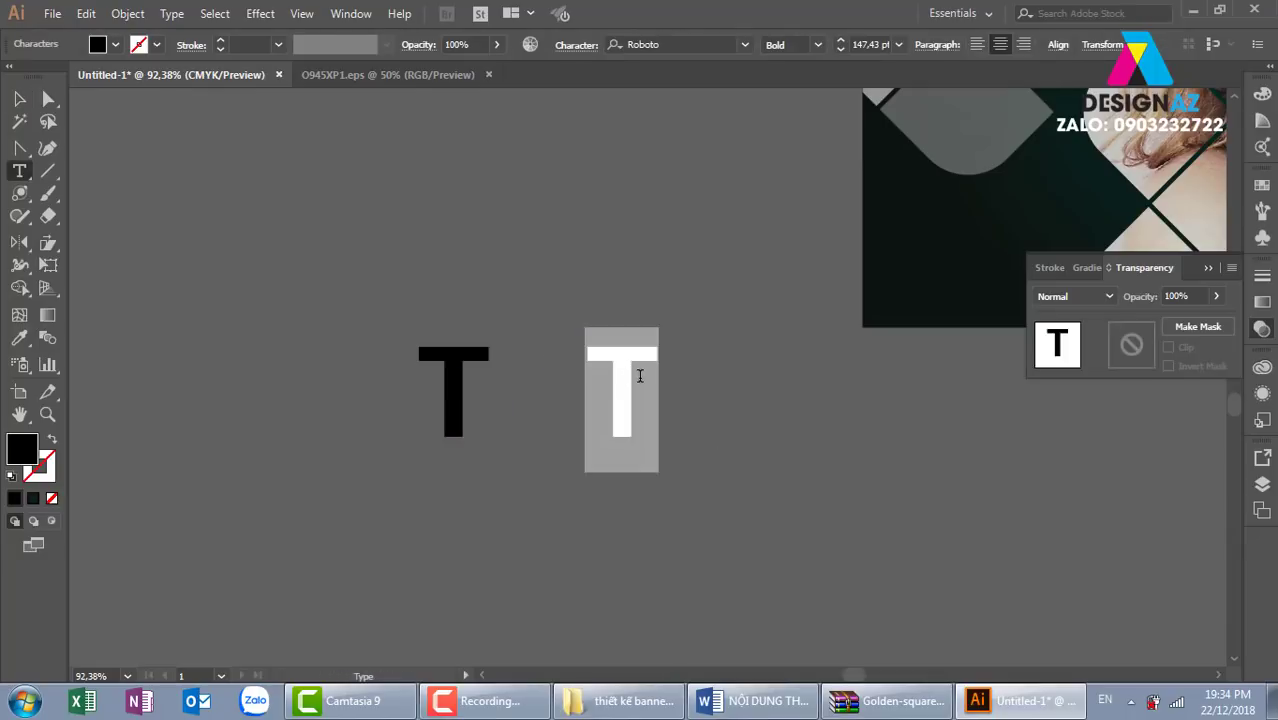
pyautogui.press('Delete')
pyautogui.write('H')
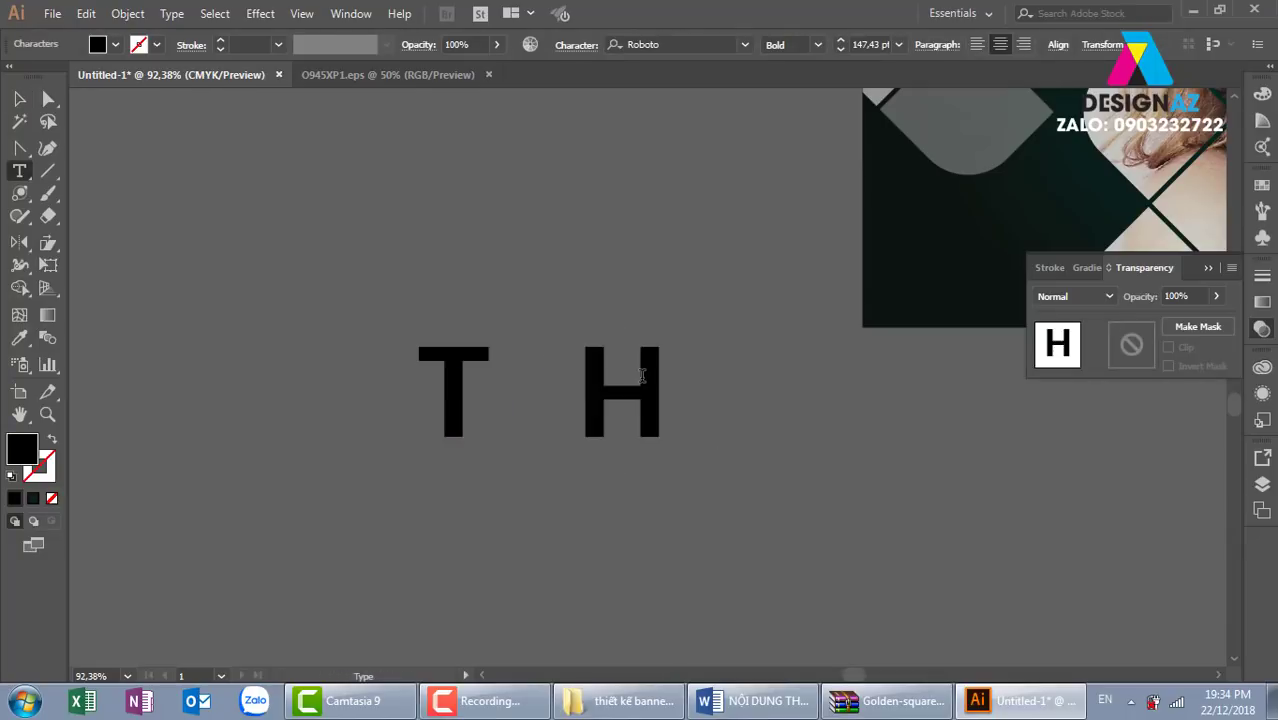
pyautogui.click(21, 99)
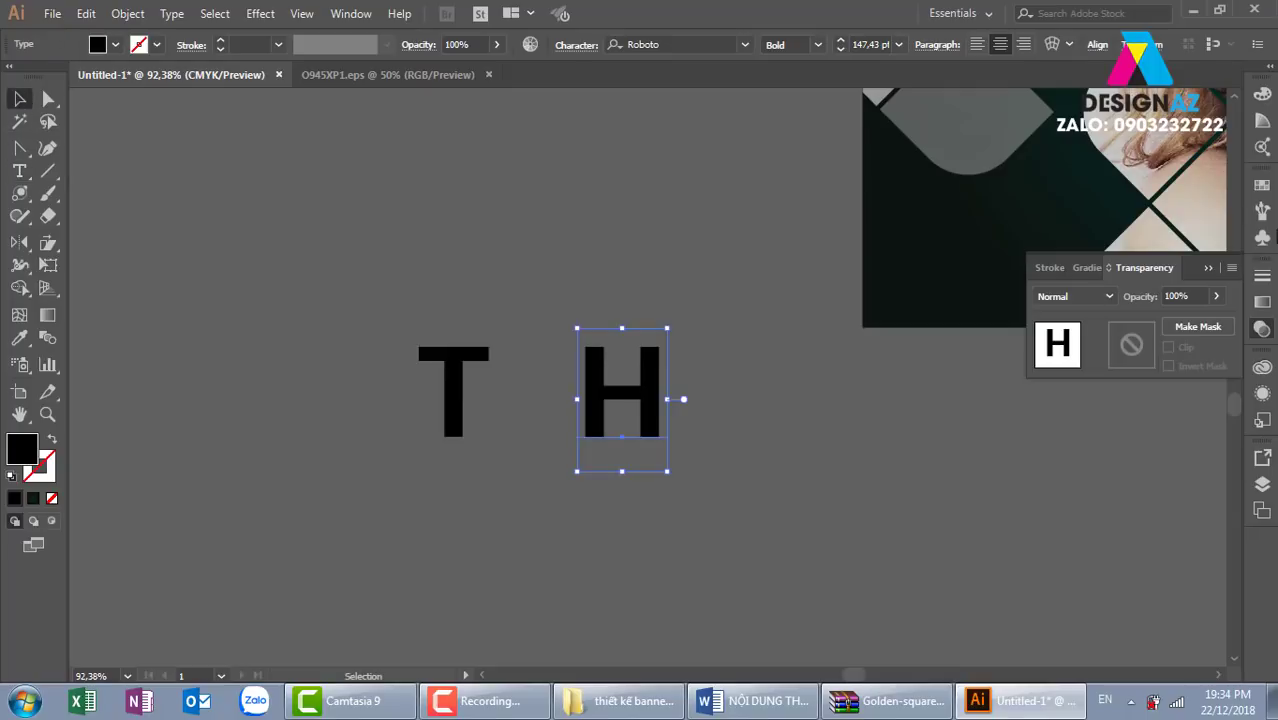
# Step: Fill the H orange-red and the T light grey from the Swatches panel
pyautogui.click(1262, 185)
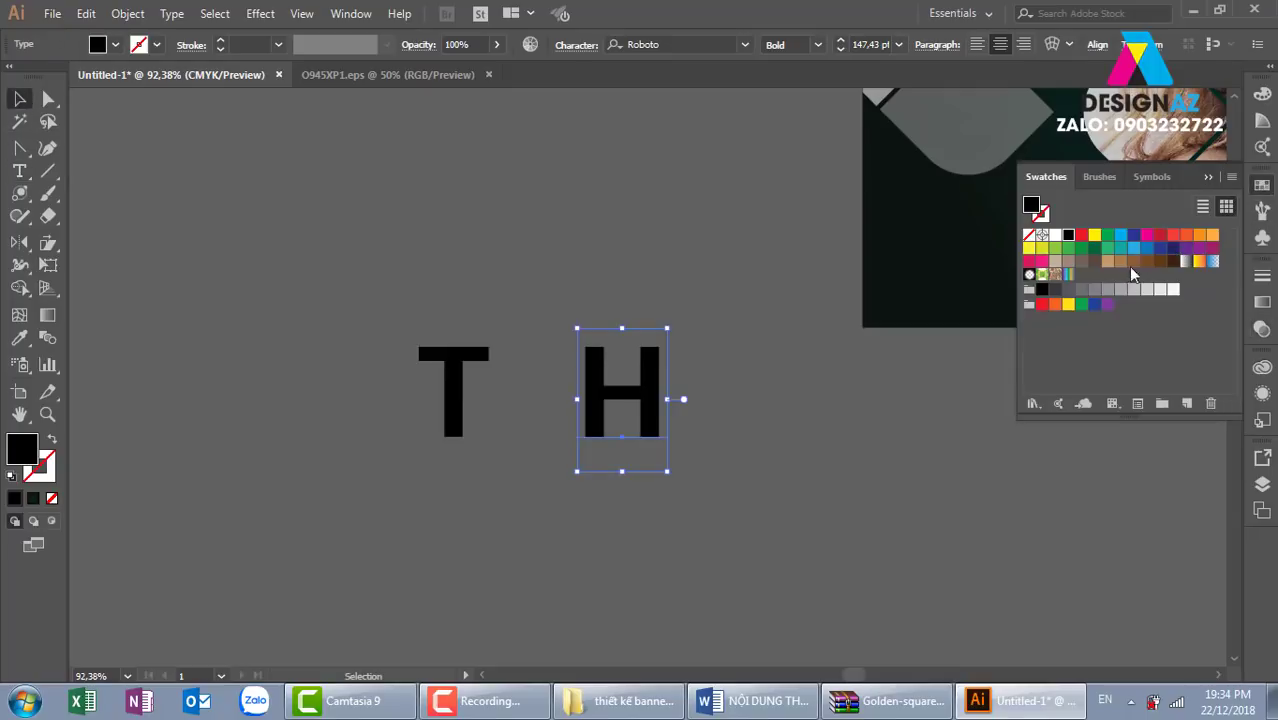
pyautogui.click(1183, 238)
pyautogui.click(474, 380)
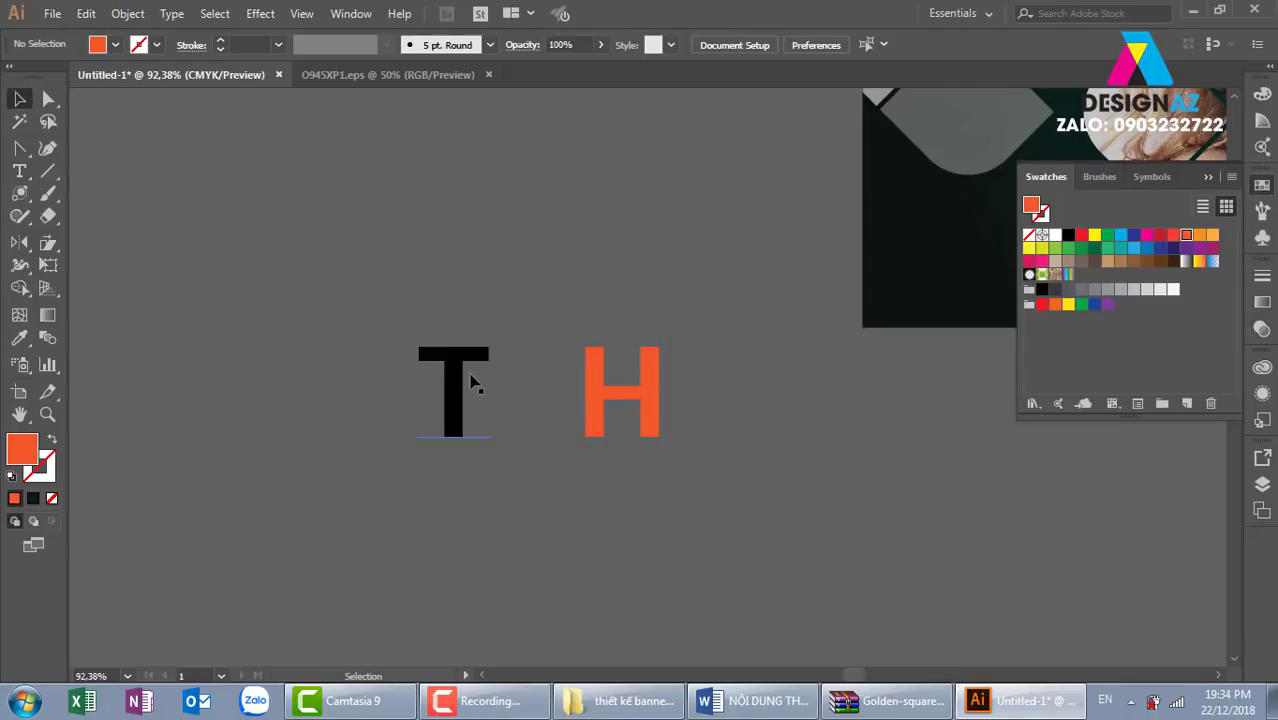
pyautogui.click(1161, 289)
pyautogui.click(670, 541)
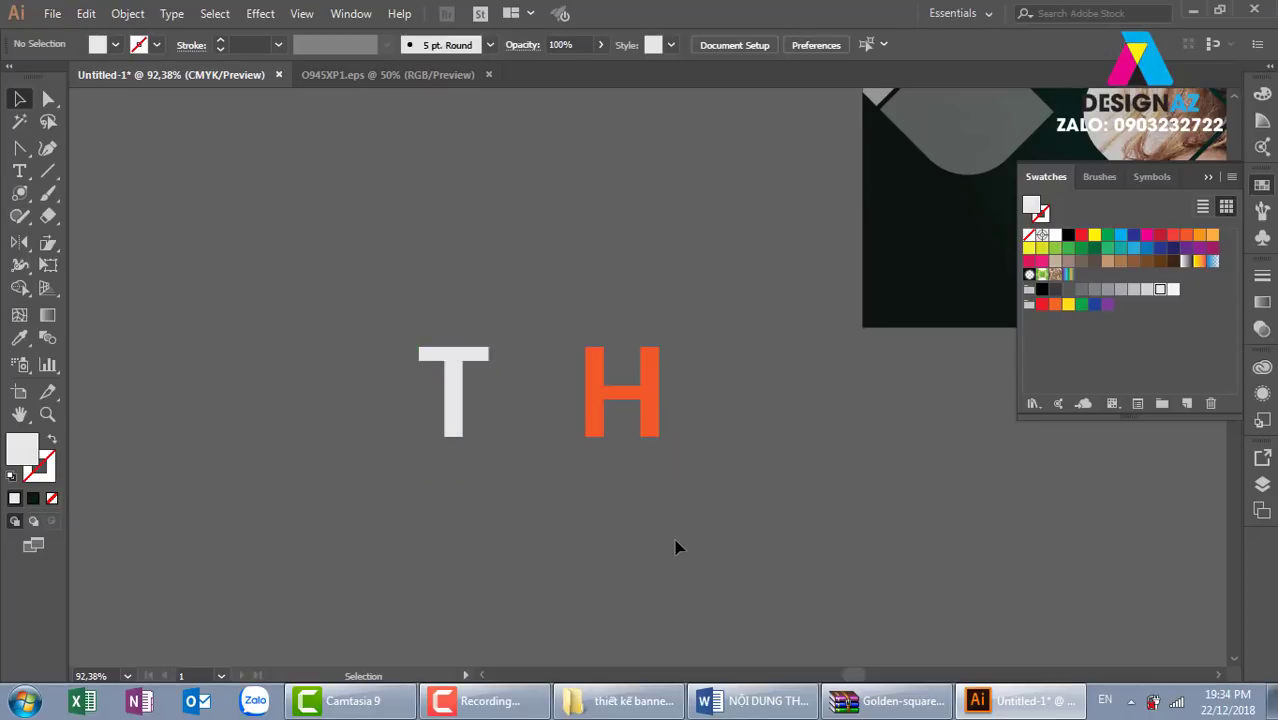
pyautogui.hscroll(-3, 700, 545)
pyautogui.hscroll(-2, 450, 440)
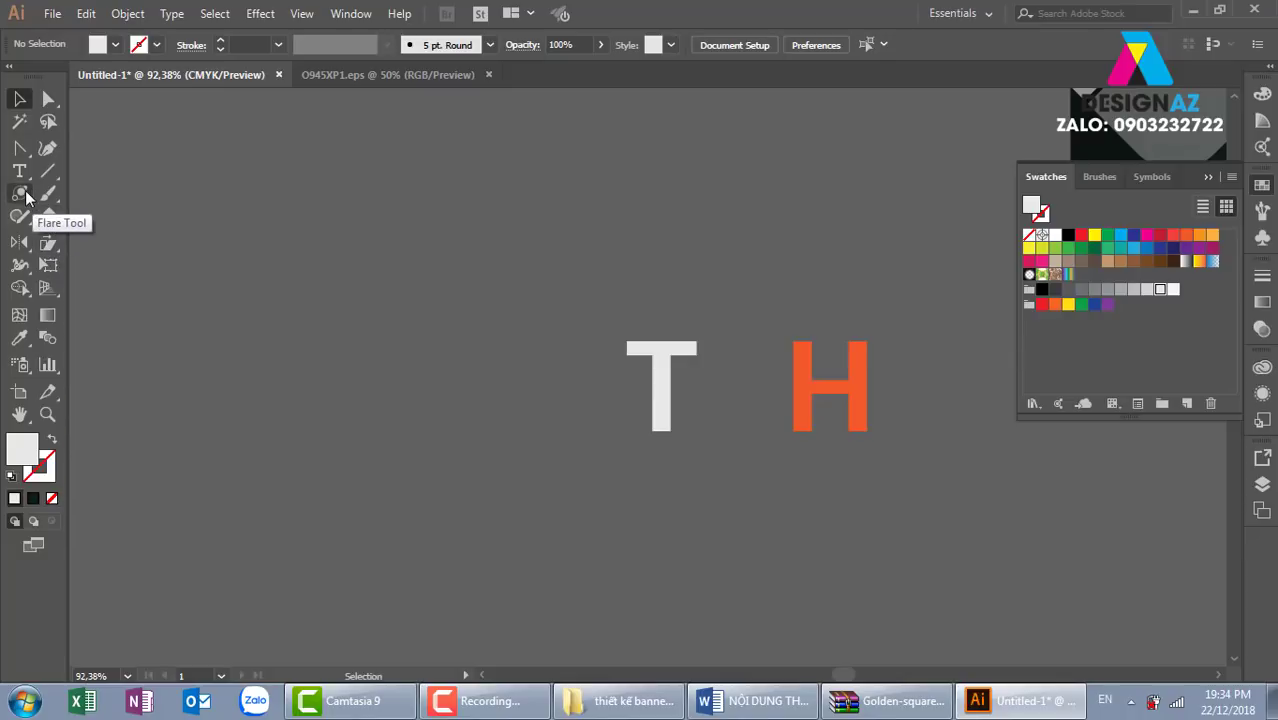
pyautogui.moveTo(20, 193); pyautogui.dragTo(110, 257)
# Step: Draw a light grey hexagon left of the letters and rotate it pointy-topped
pyautogui.moveTo(321, 294); pyautogui.dragTo(392, 338)
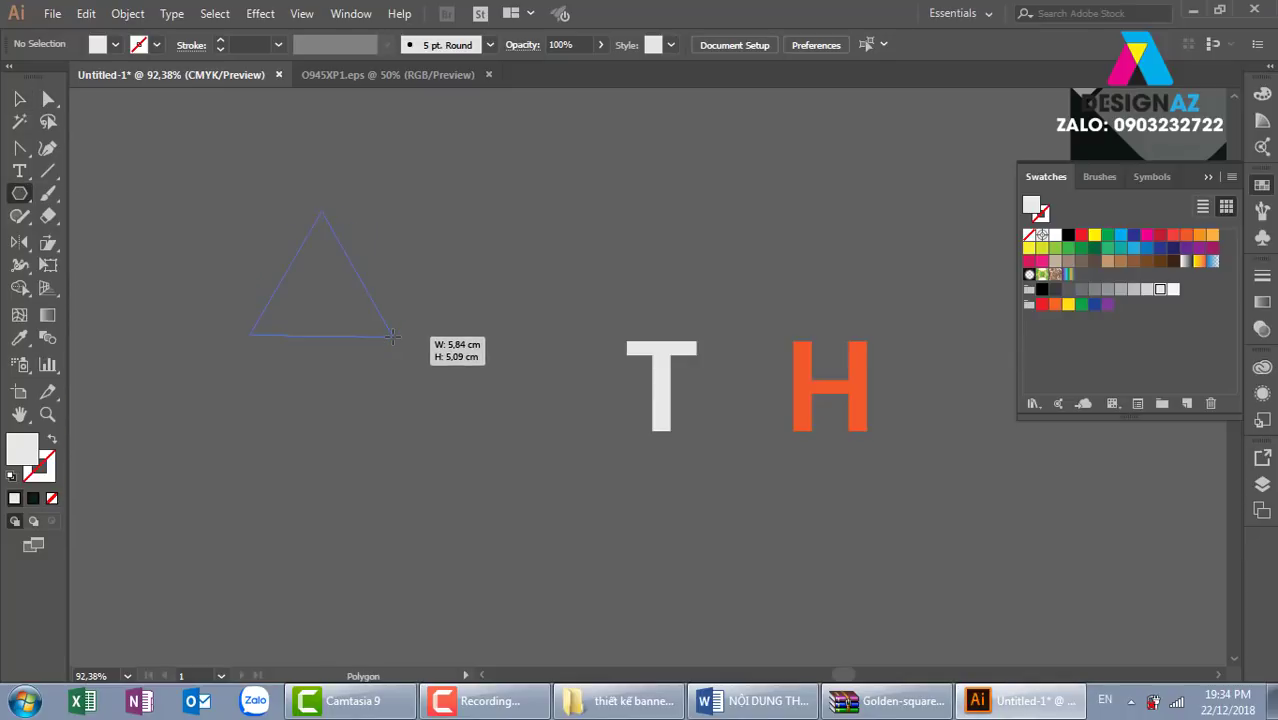
pyautogui.press('Up')
pyautogui.press('Up')
pyautogui.press('Up')
pyautogui.moveTo(392, 338); pyautogui.dragTo(451, 341)
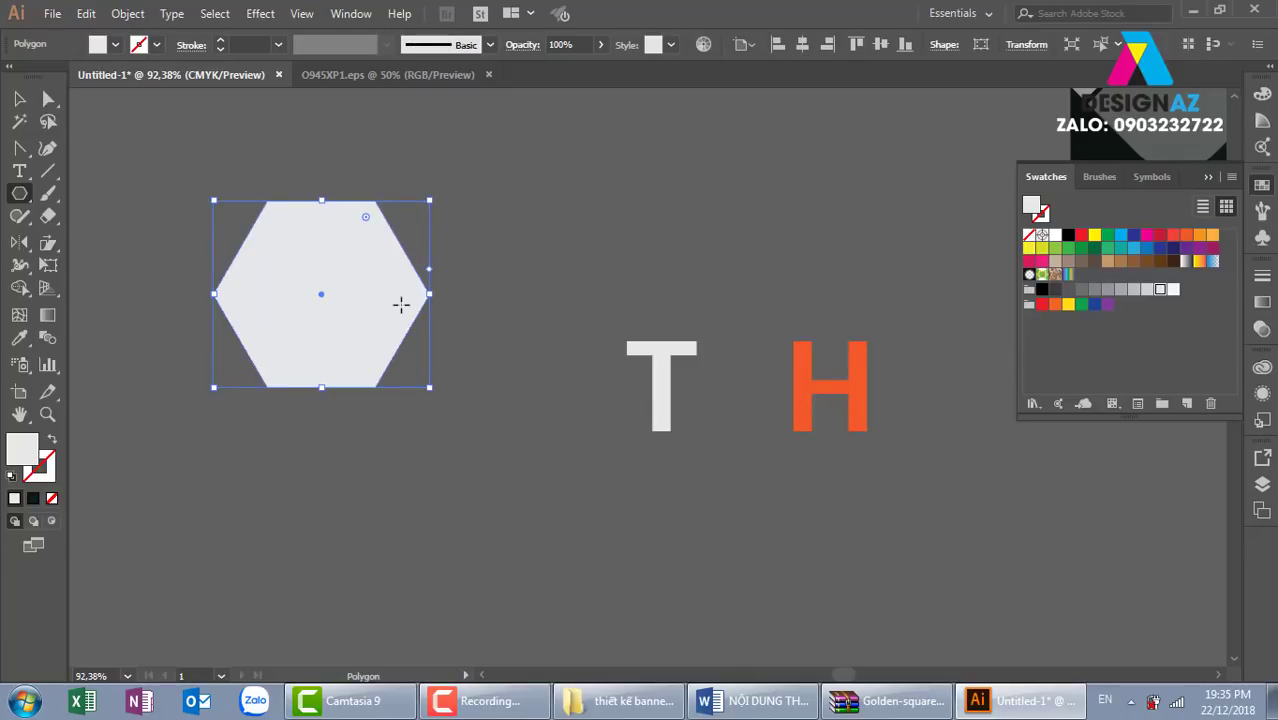
pyautogui.click(19, 100)
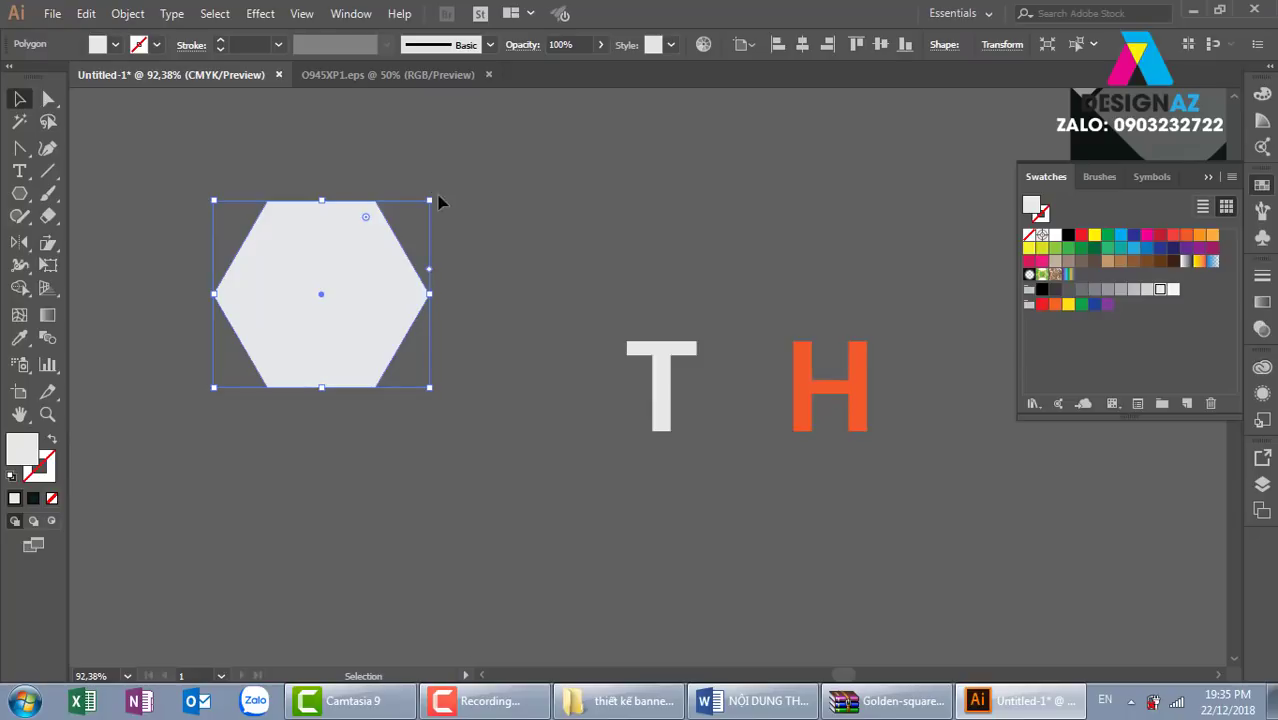
pyautogui.moveTo(434, 194); pyautogui.dragTo(397, 356)
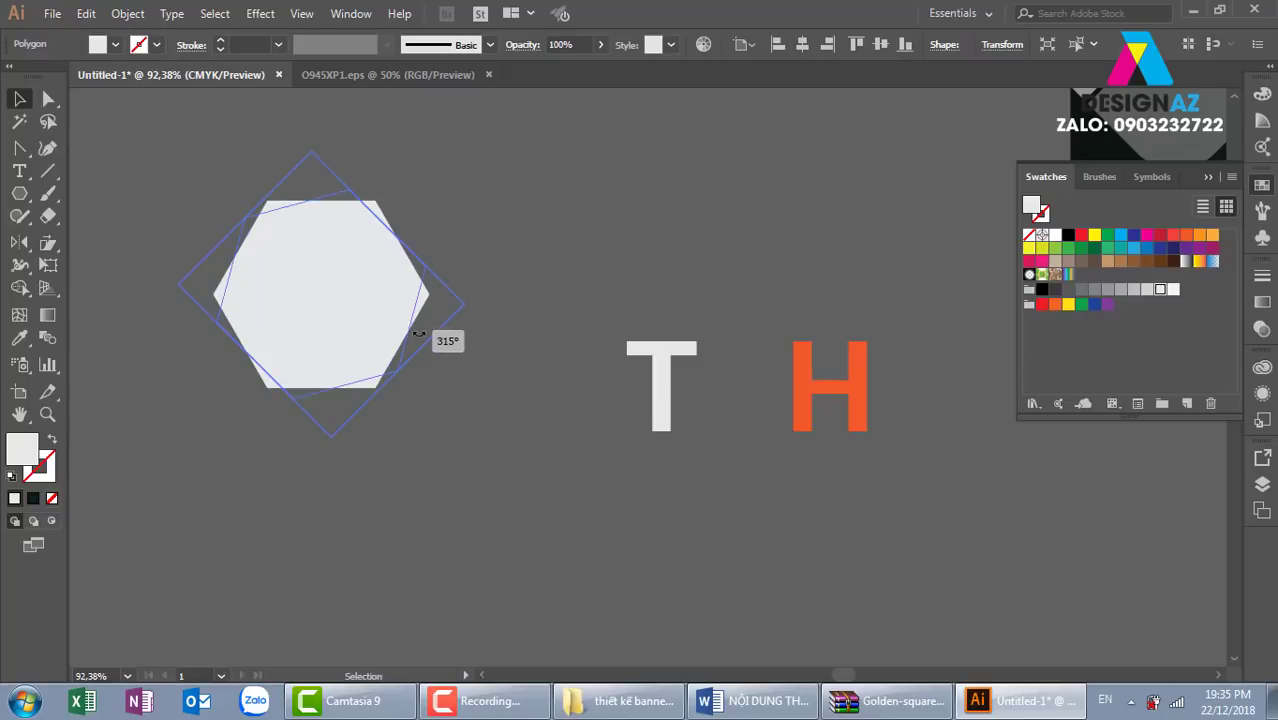
pyautogui.moveTo(373, 362); pyautogui.dragTo(433, 401)
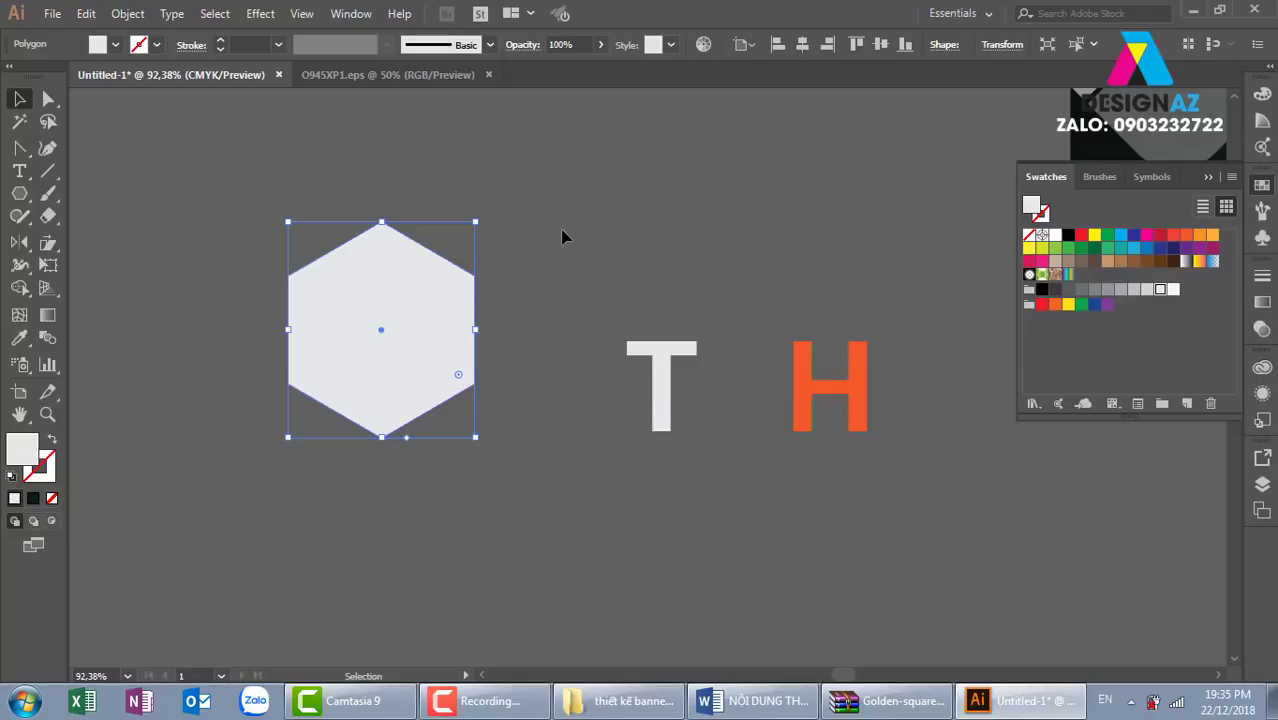
# Step: Draw a vertical line through the hexagon's centre
pyautogui.click(52, 173)
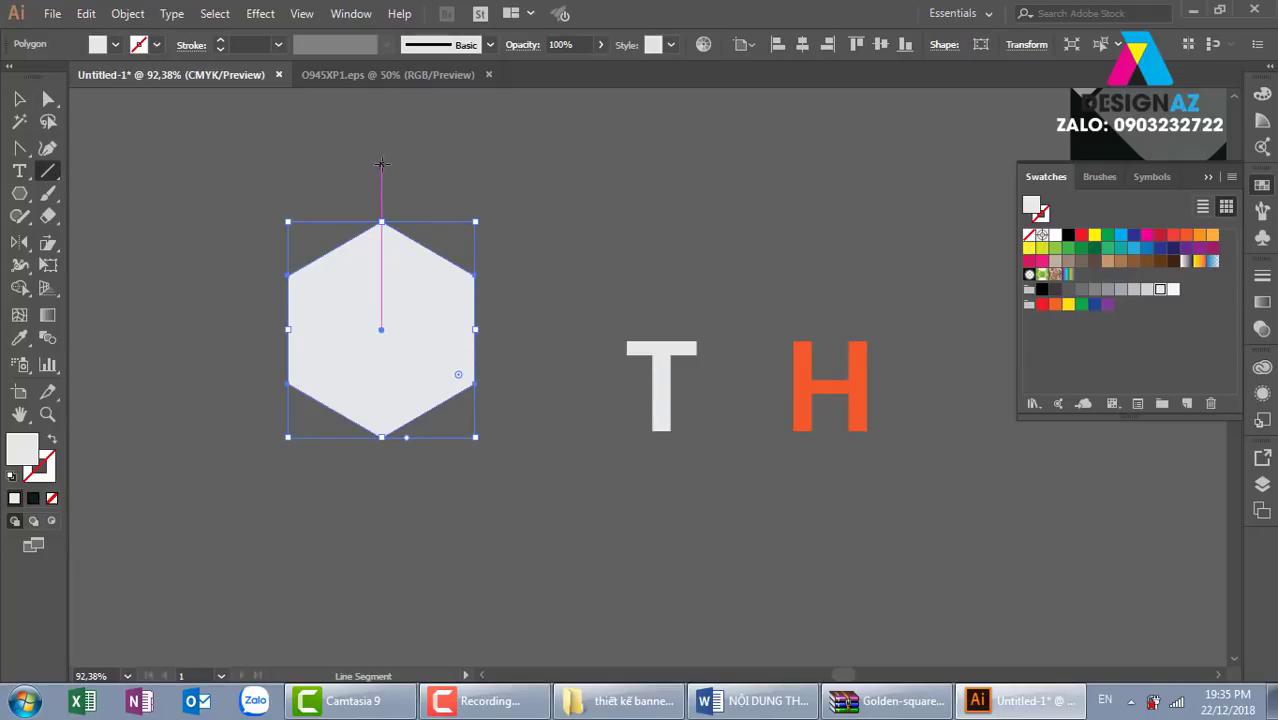
pyautogui.moveTo(381, 163); pyautogui.dragTo(381, 486)
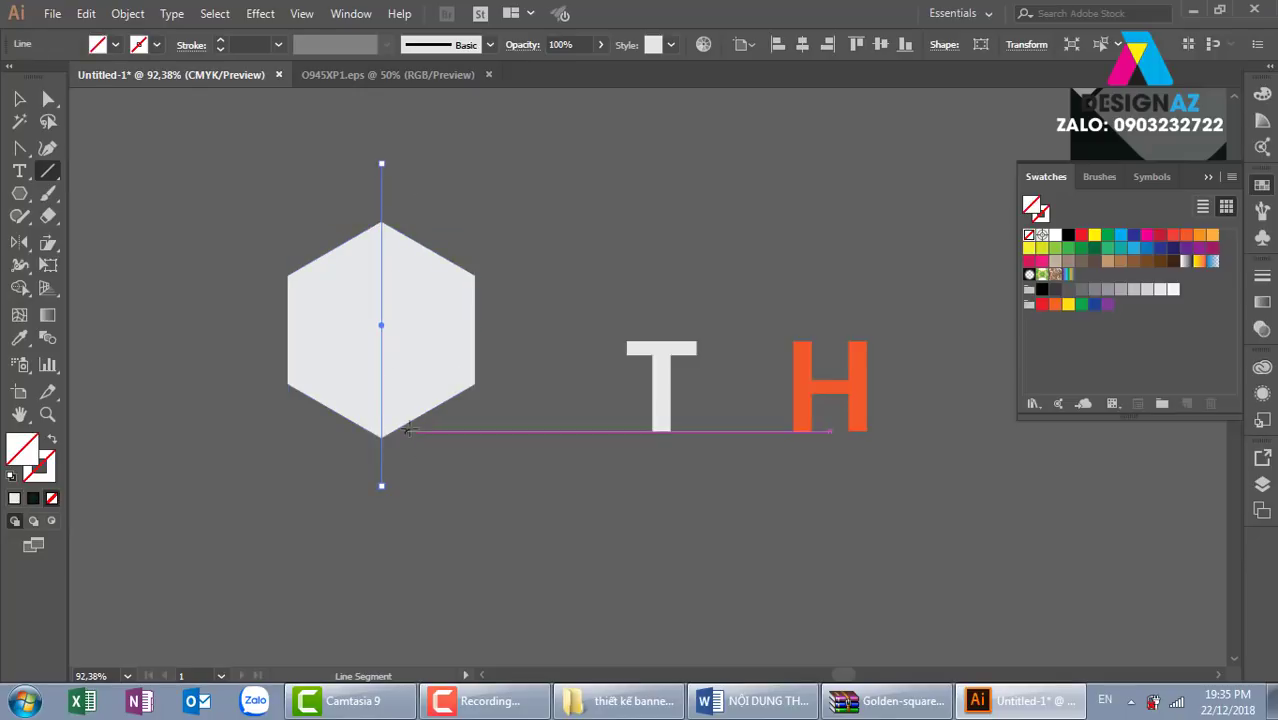
pyautogui.click(19, 98)
# Step: Divide the hexagon along the vertical line with Pathfinder and ungroup the two halves
pyautogui.click(525, 228)
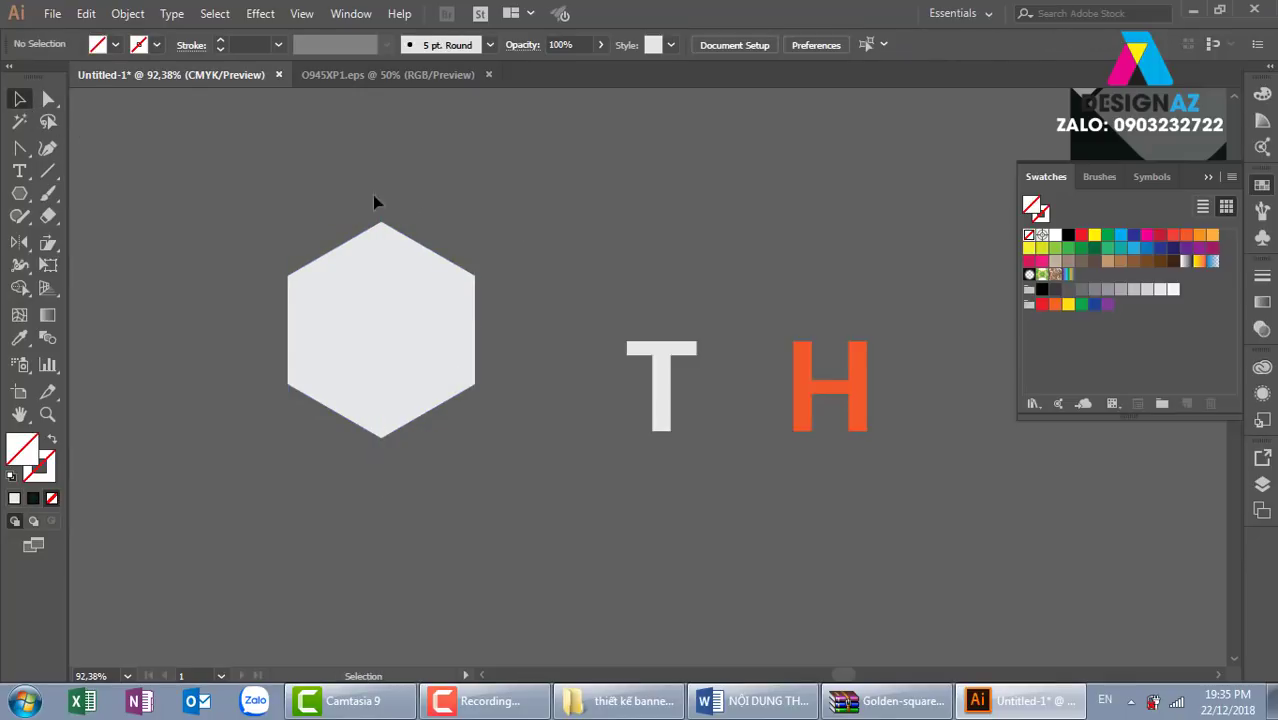
pyautogui.click(382, 208)
pyautogui.keyDown('shift'); pyautogui.click(432, 341); pyautogui.keyUp('shift')
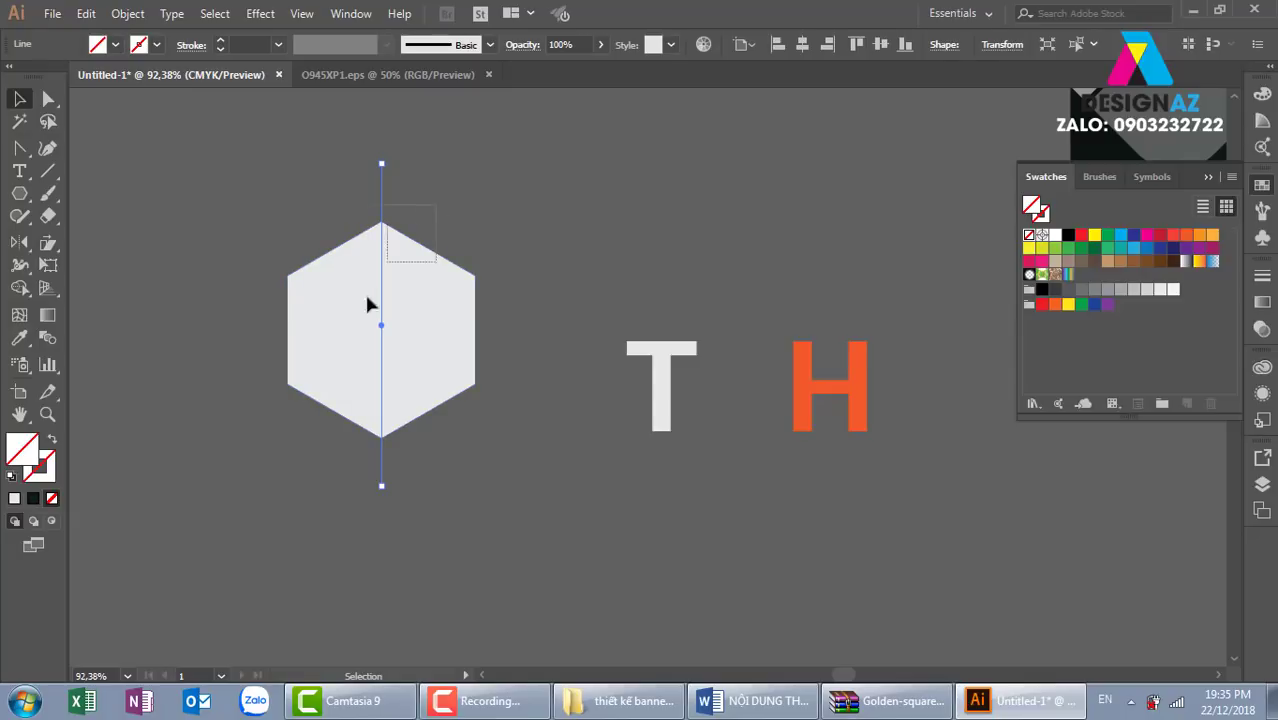
pyautogui.keyDown('shift'); pyautogui.click(349, 330); pyautogui.keyUp('shift')
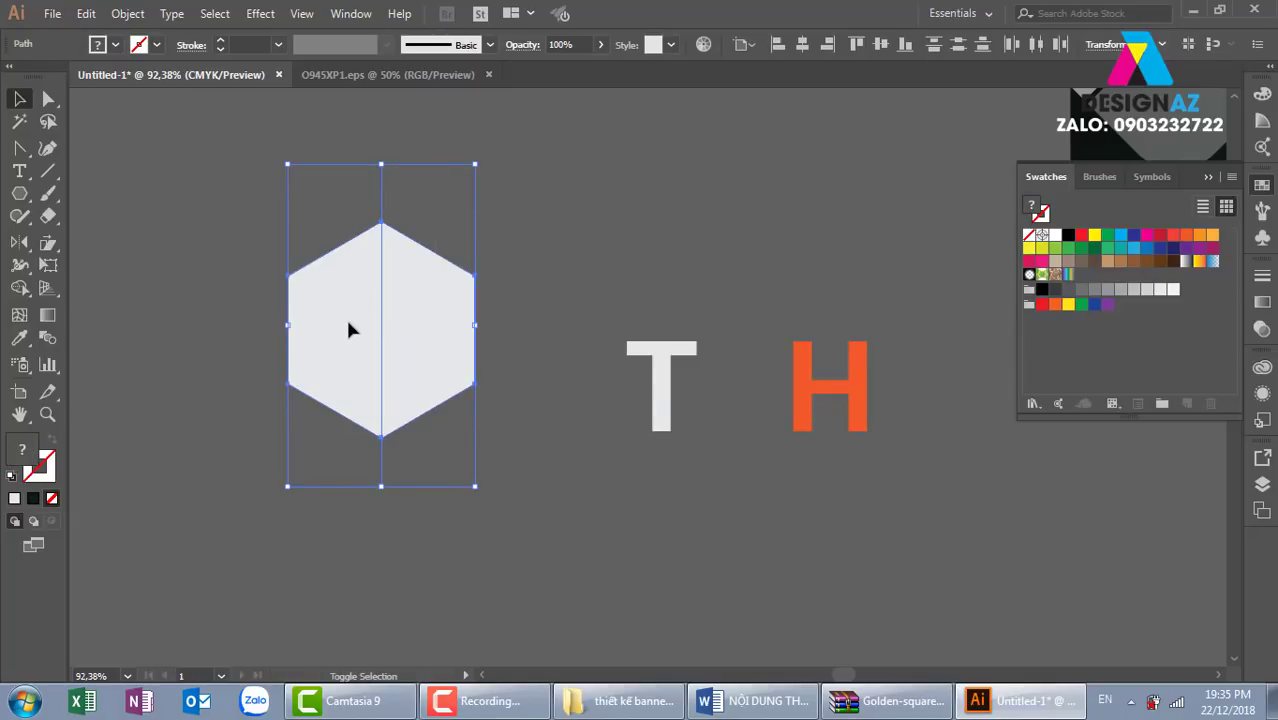
pyautogui.hotkey('shift', 'F7')
pyautogui.click(972, 127)
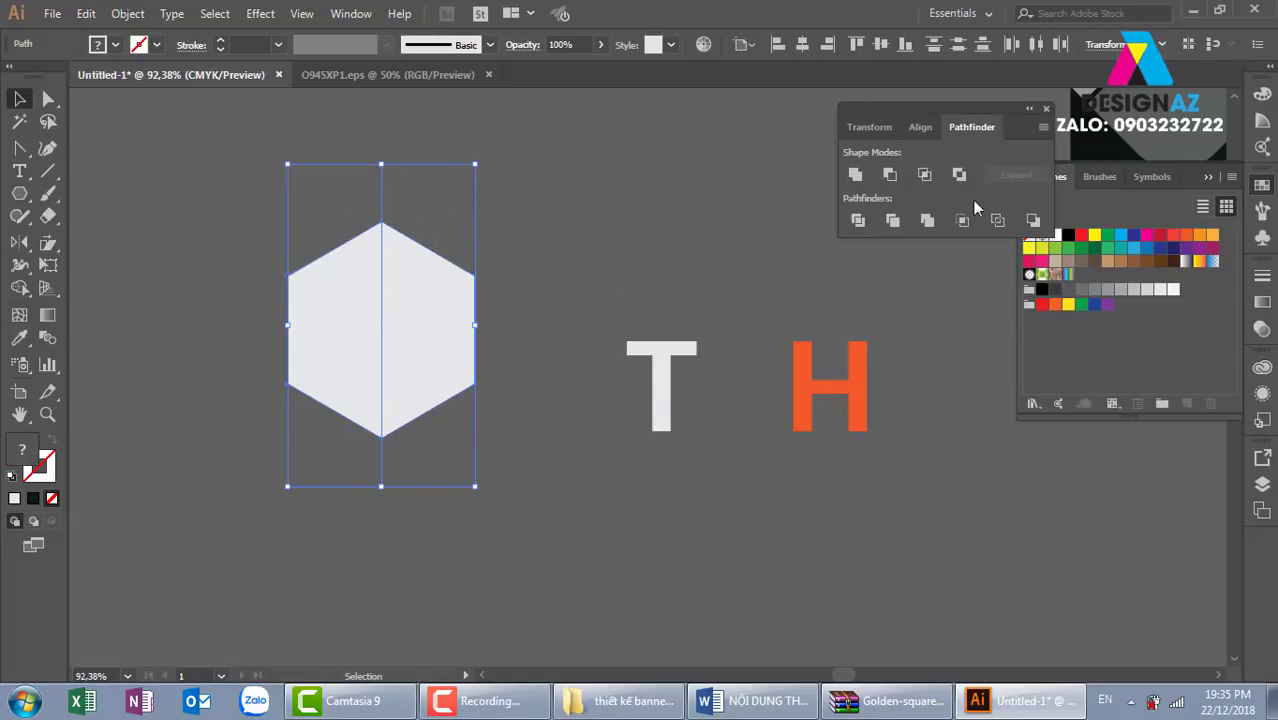
pyautogui.click(860, 223)
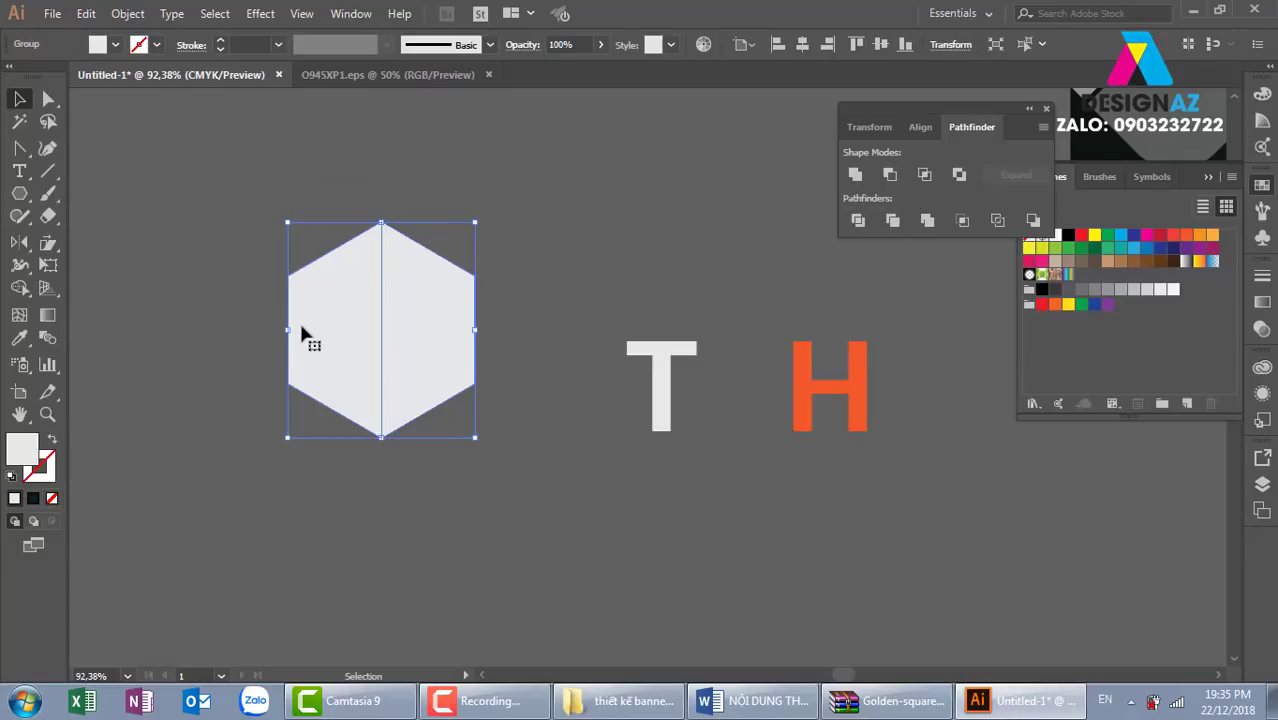
pyautogui.rightClick(393, 309)
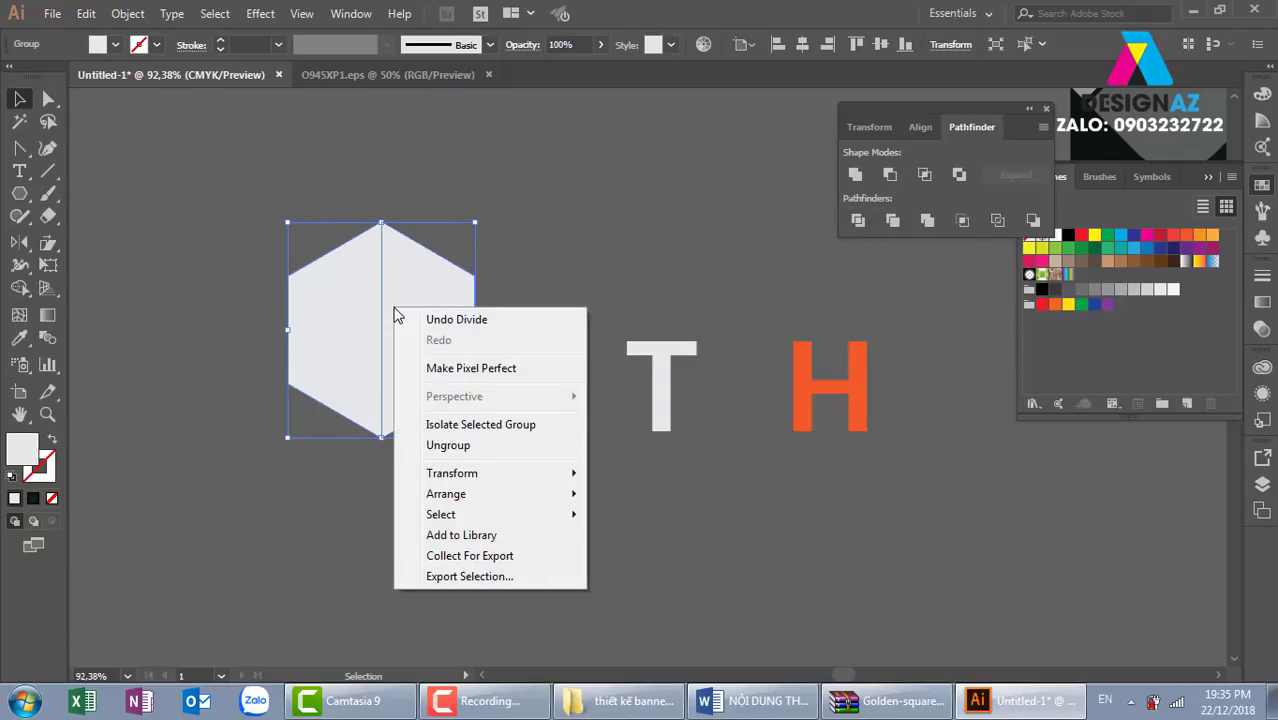
pyautogui.click(486, 447)
# Step: Fill the right hexagon half with a darker grey swatch
pyautogui.click(576, 266)
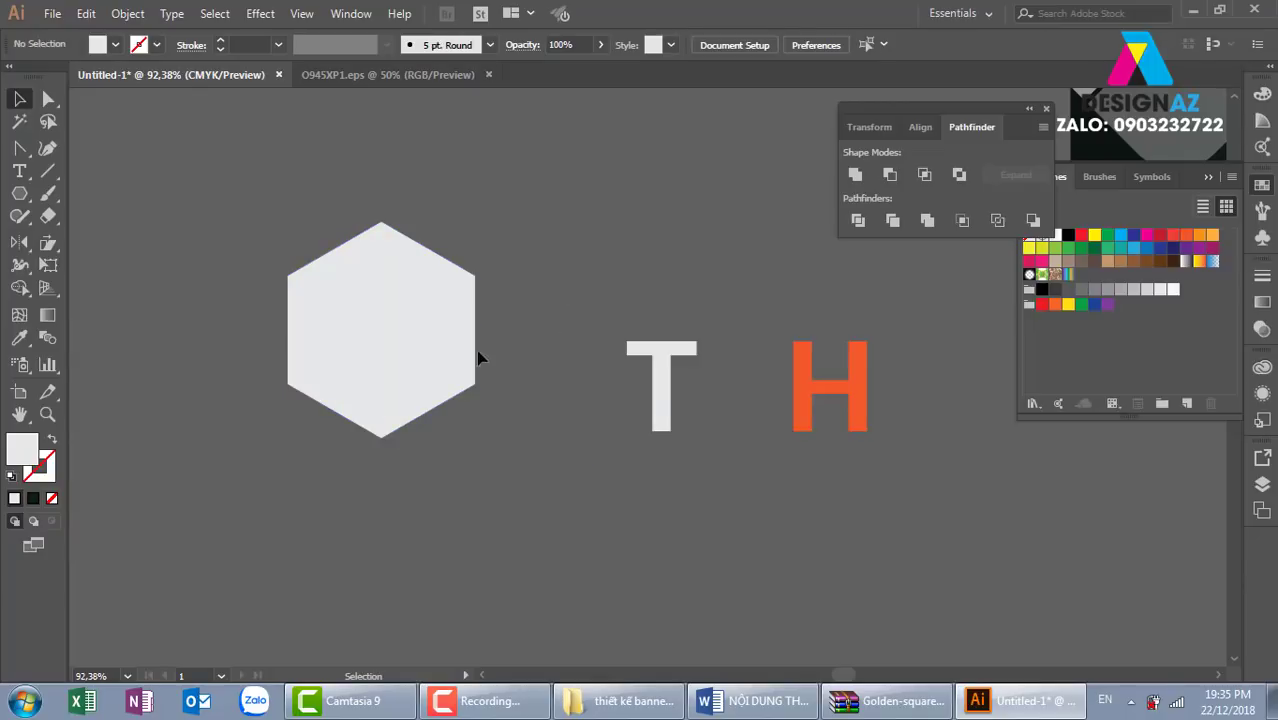
pyautogui.moveTo(428, 354); pyautogui.dragTo(476, 350)
pyautogui.hotkey('ctrl', 'z')
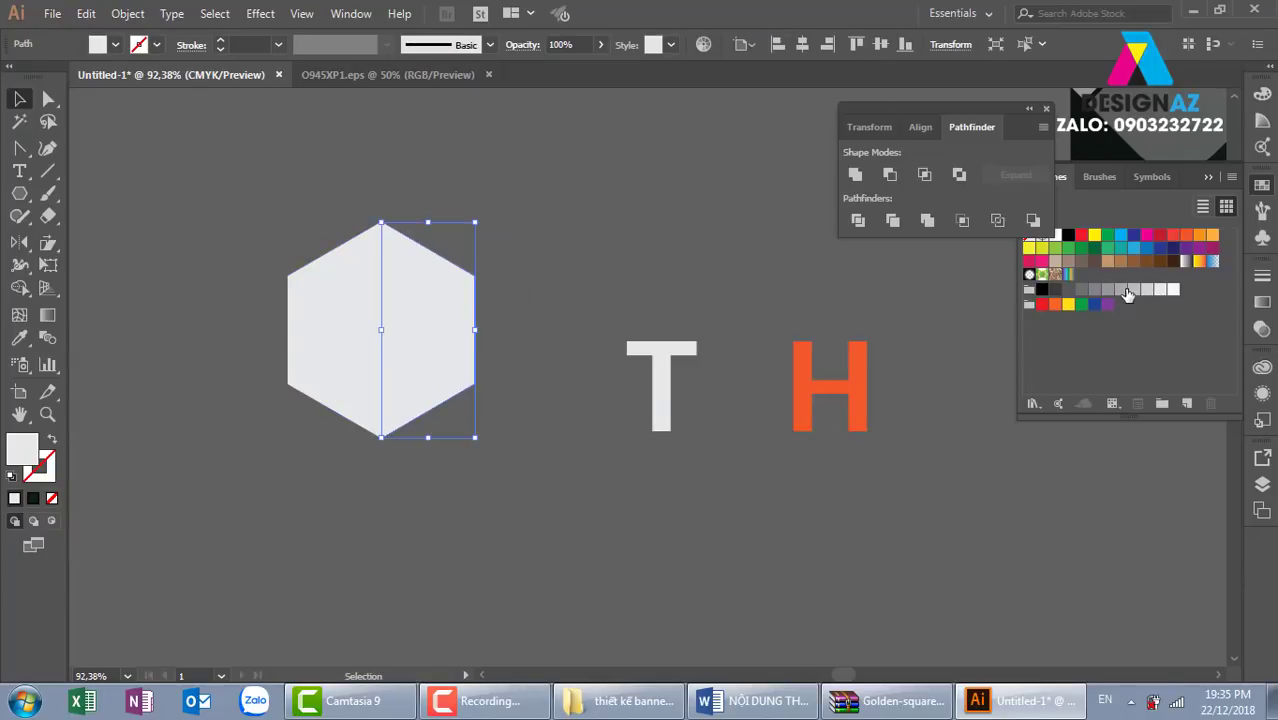
pyautogui.click(1121, 290)
pyautogui.click(550, 266)
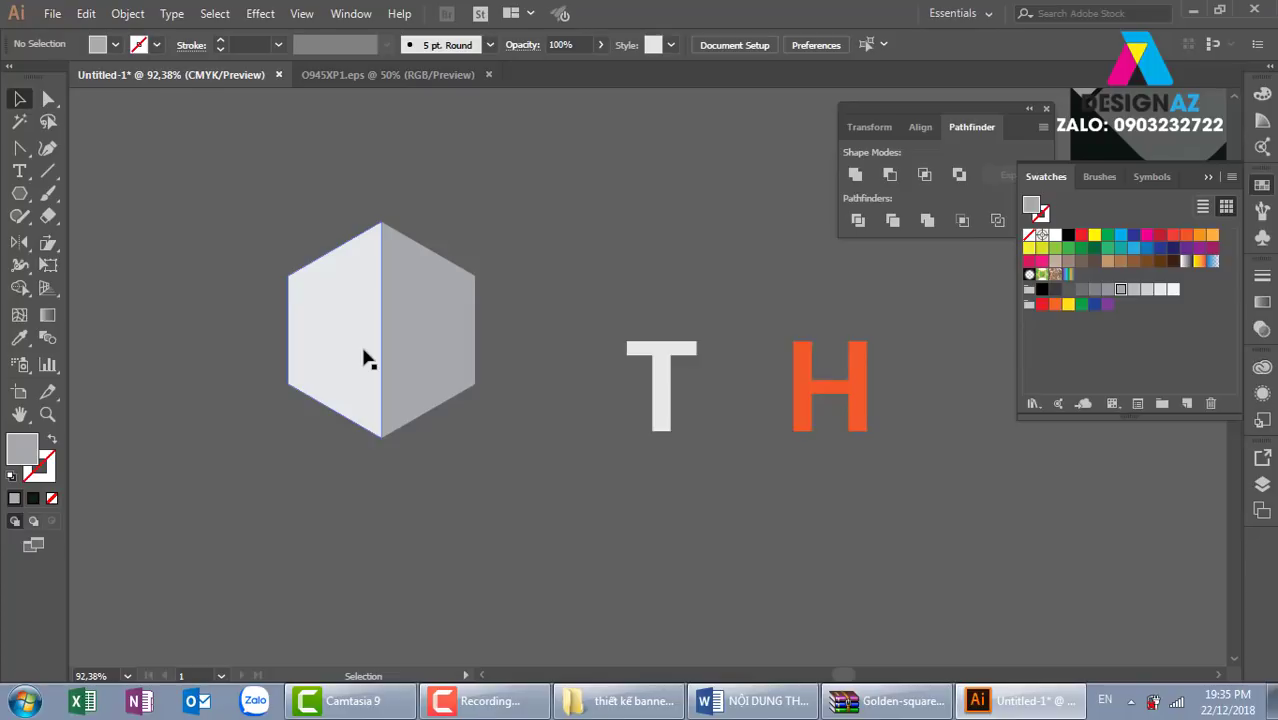
# Step: Select the T and H letters together, then deselect them
pyautogui.click(662, 382)
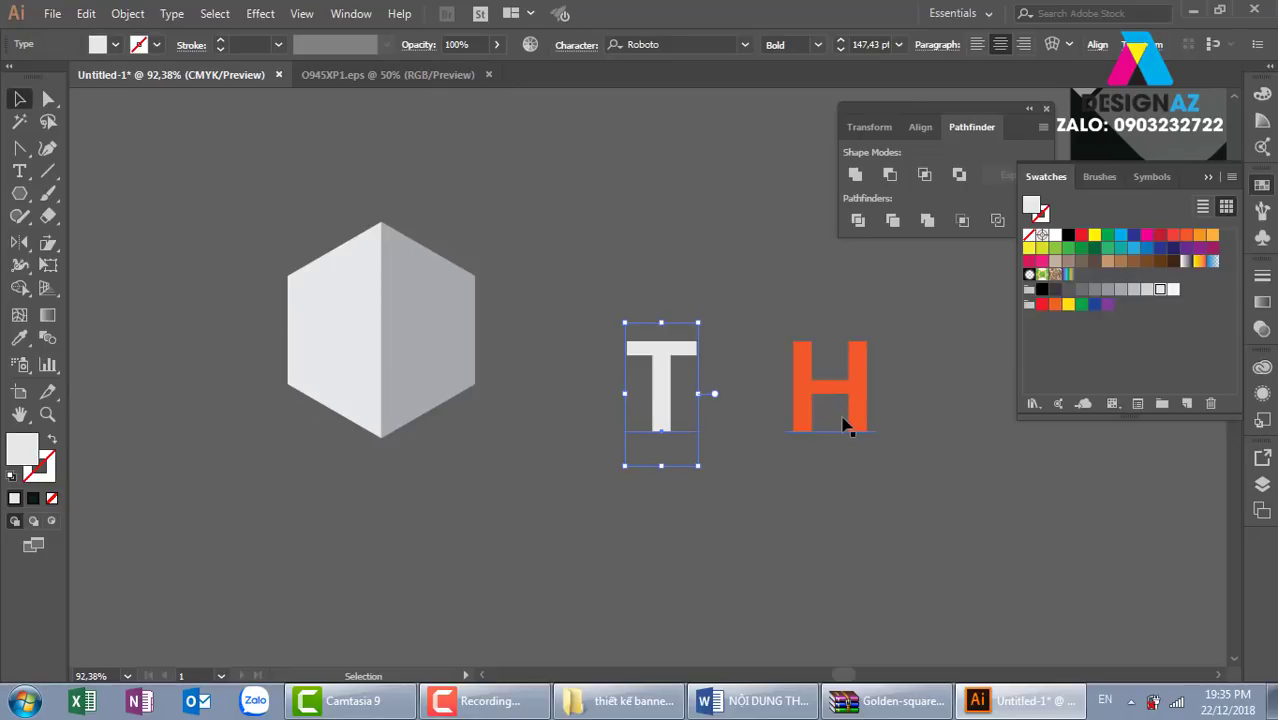
pyautogui.keyDown('shift'); pyautogui.click(806, 374); pyautogui.keyUp('shift')
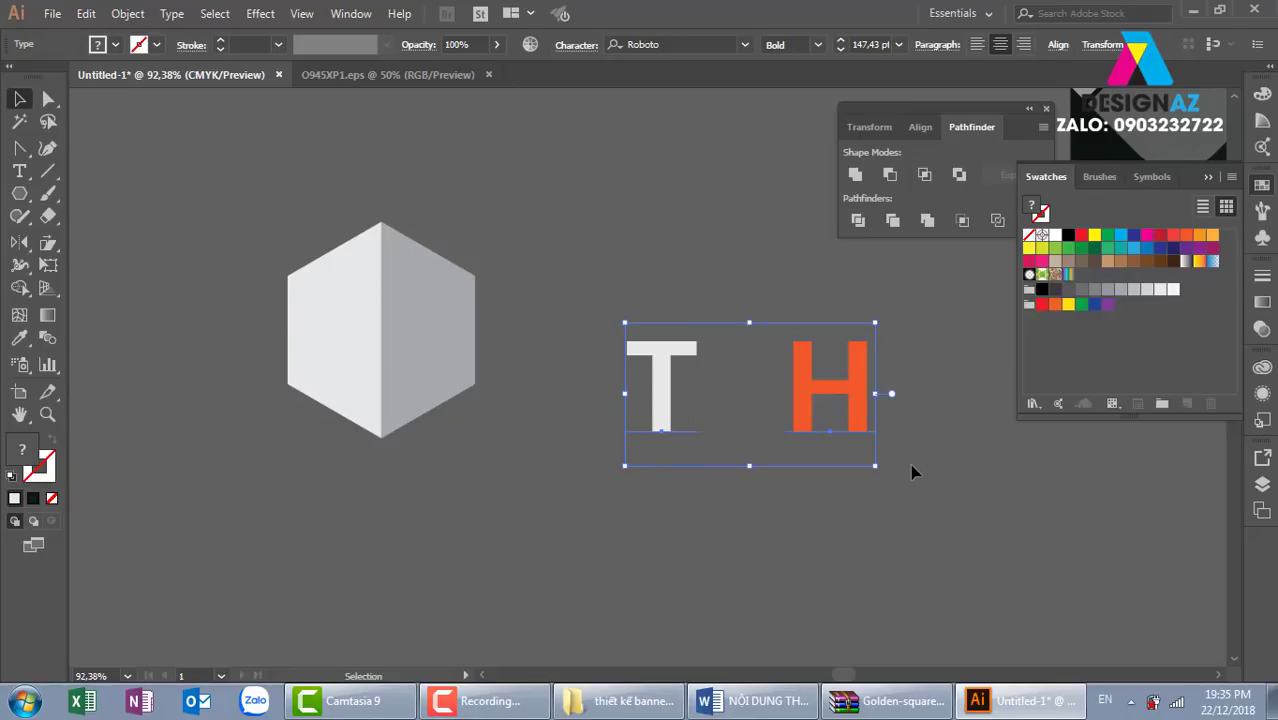
pyautogui.hotkey('ctrl', 'shift', 'a')
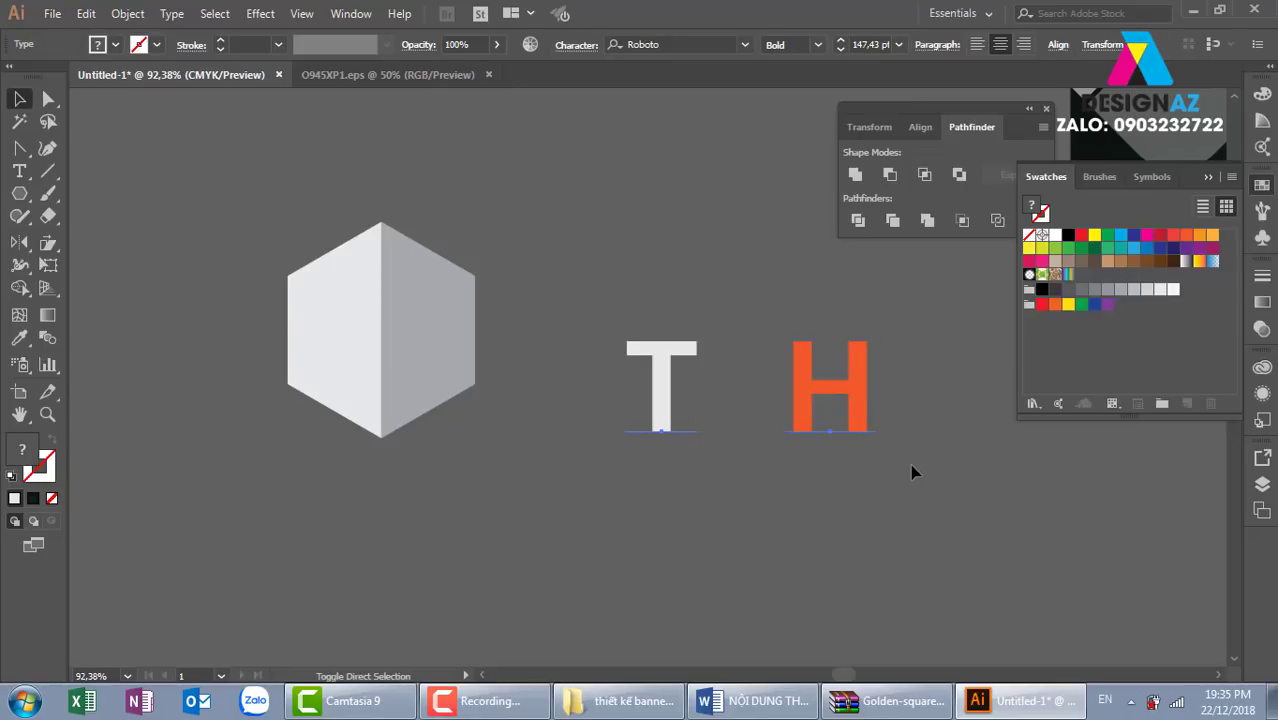
pyautogui.click(643, 279)
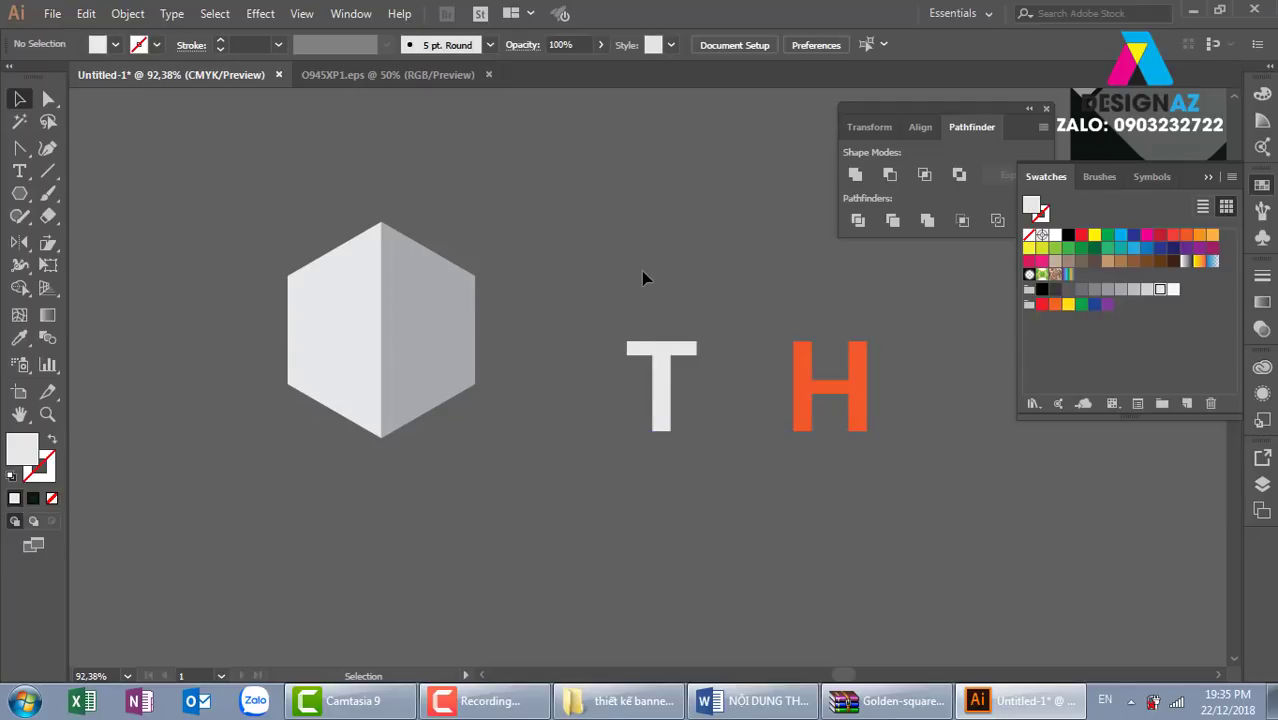
# Step: Warp the T onto the hexagon's left face with Make with Top Object (Ctrl+Alt+C)
pyautogui.click(340, 325)
pyautogui.keyDown('shift'); pyautogui.click(673, 385); pyautogui.keyUp('shift')
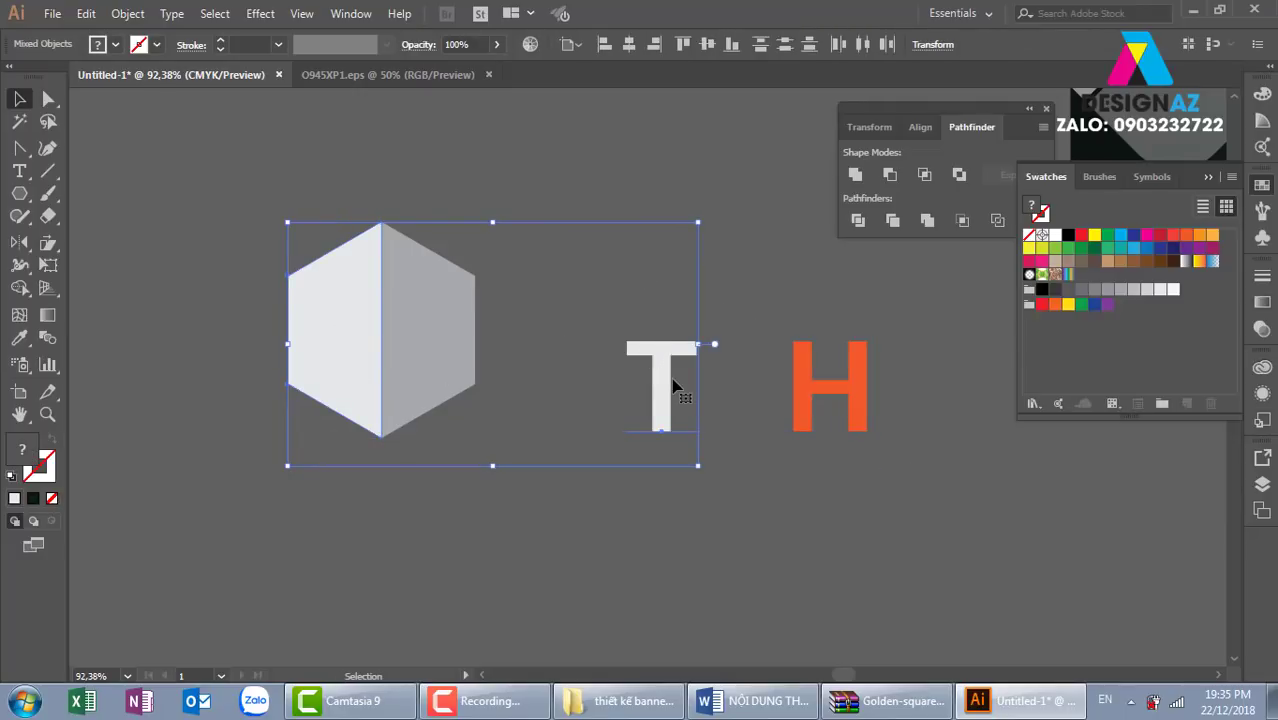
pyautogui.hotkey('ctrl', 'alt', 'c')
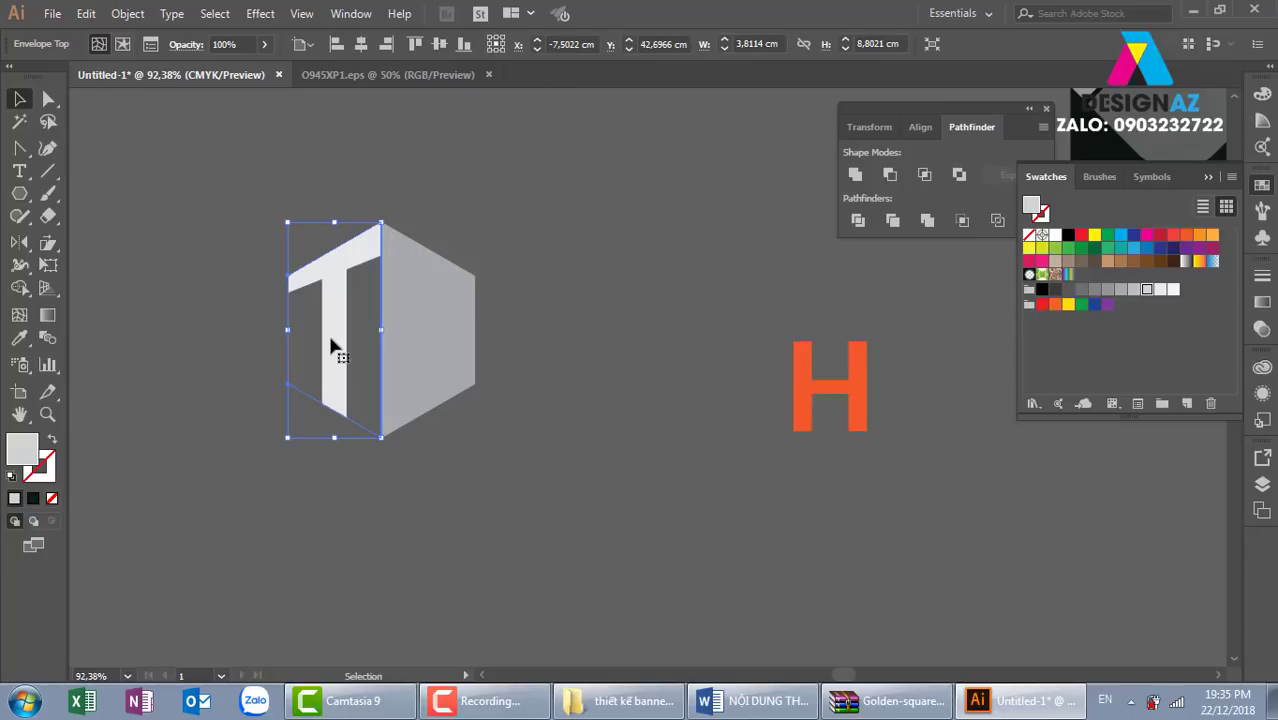
pyautogui.click(570, 288)
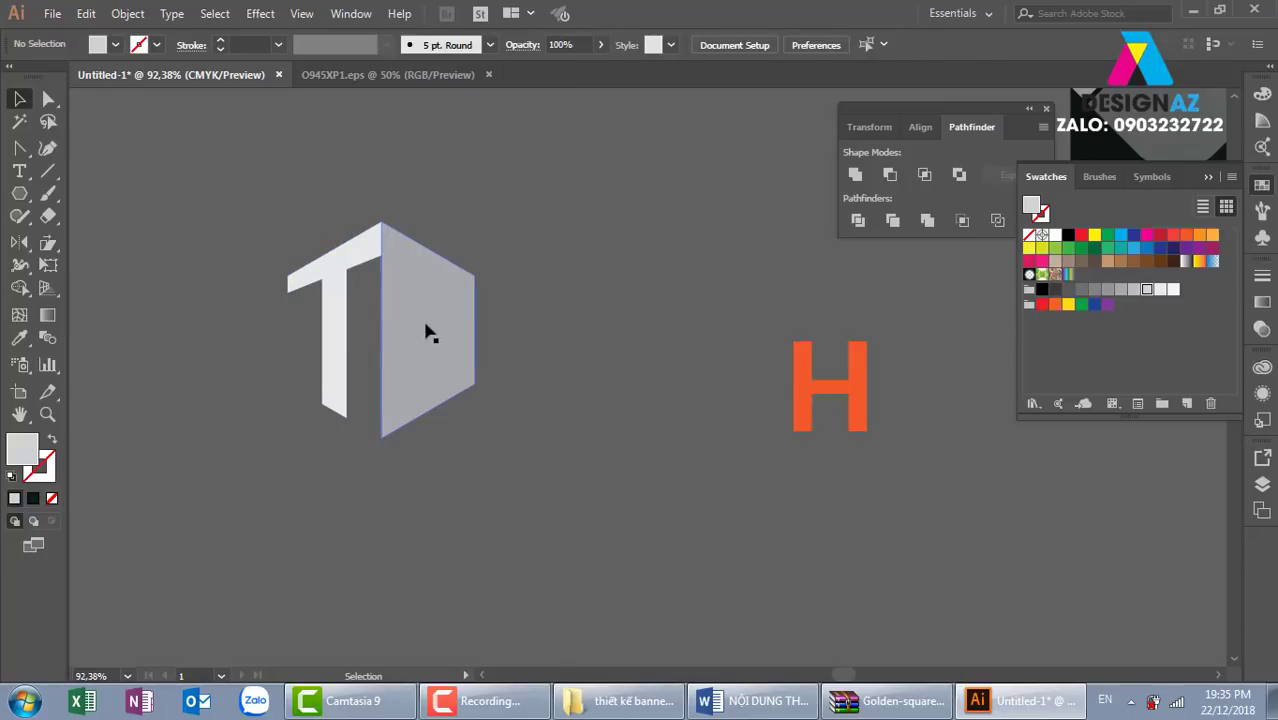
# Step: Warp the H onto the hexagon's right face the same way and zoom in on the monogram
pyautogui.click(425, 330)
pyautogui.keyDown('shift'); pyautogui.click(805, 381); pyautogui.keyUp('shift')
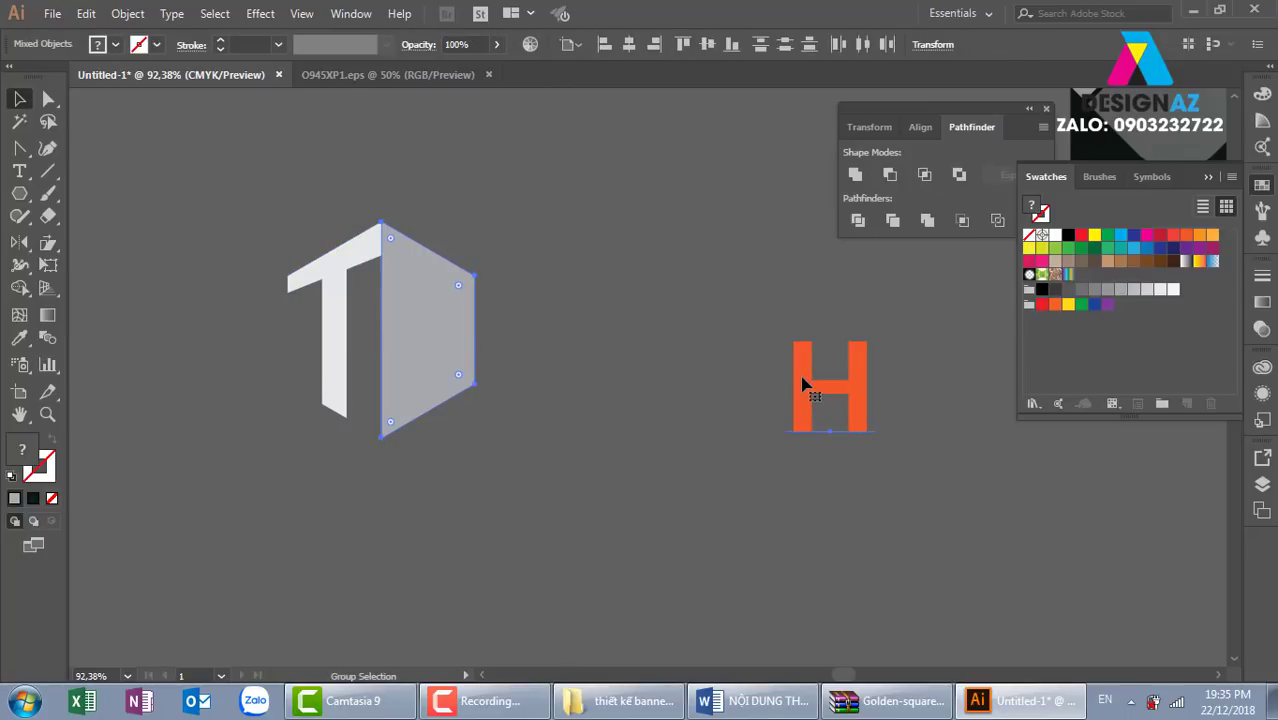
pyautogui.hotkey('ctrl', 'alt', 'c')
pyautogui.click(699, 451)
pyautogui.press('z')
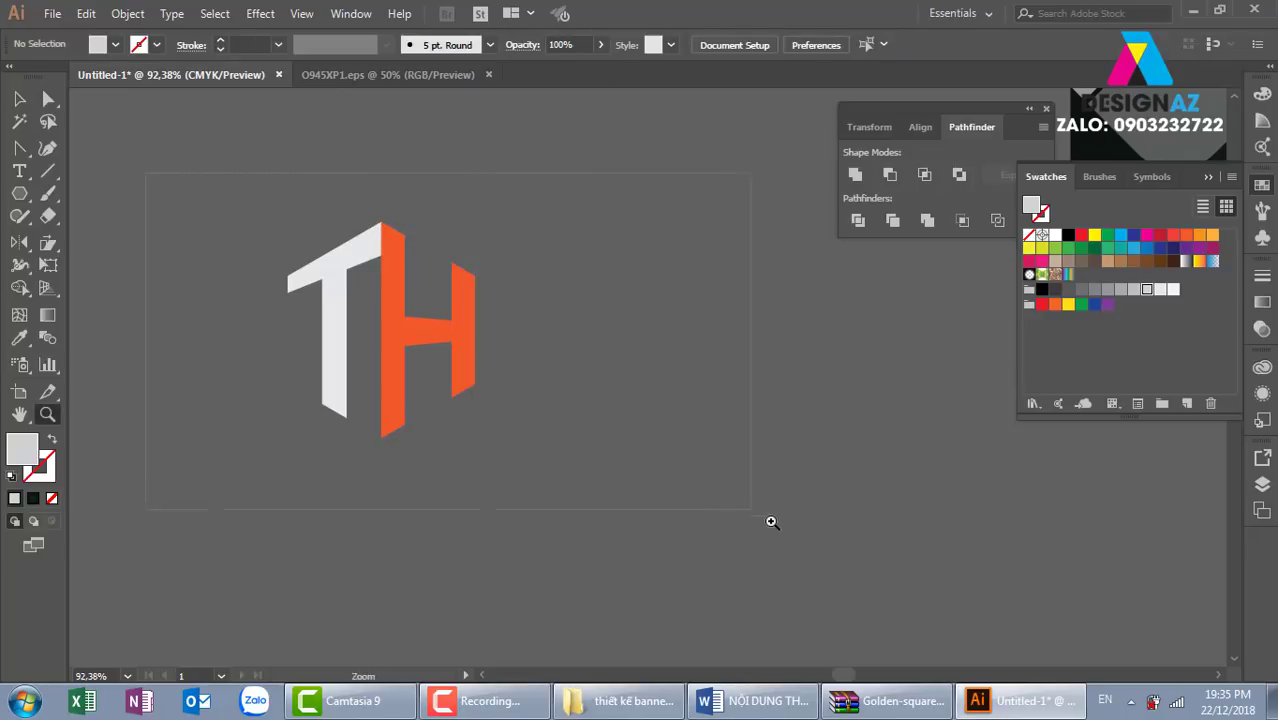
pyautogui.moveTo(185, 114); pyautogui.dragTo(770, 522)
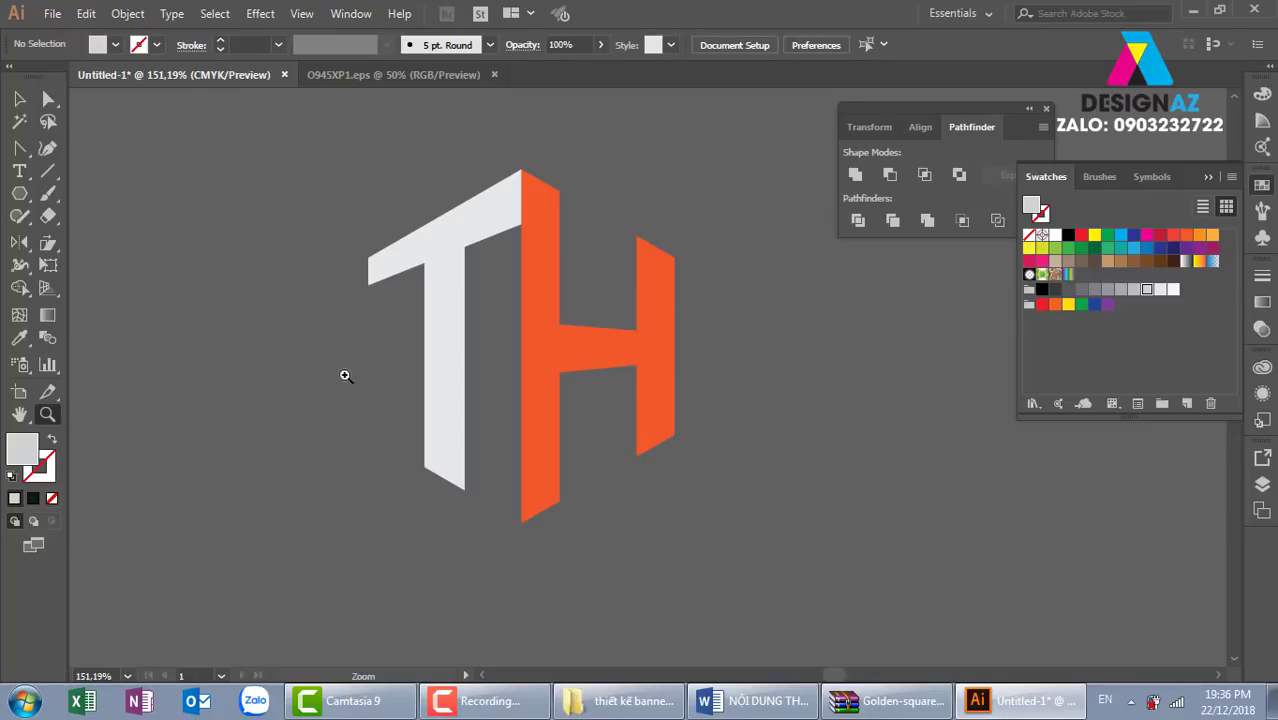
# Step: Type the text PHUC on the canvas
pyautogui.click(19, 171)
pyautogui.click(170, 226)
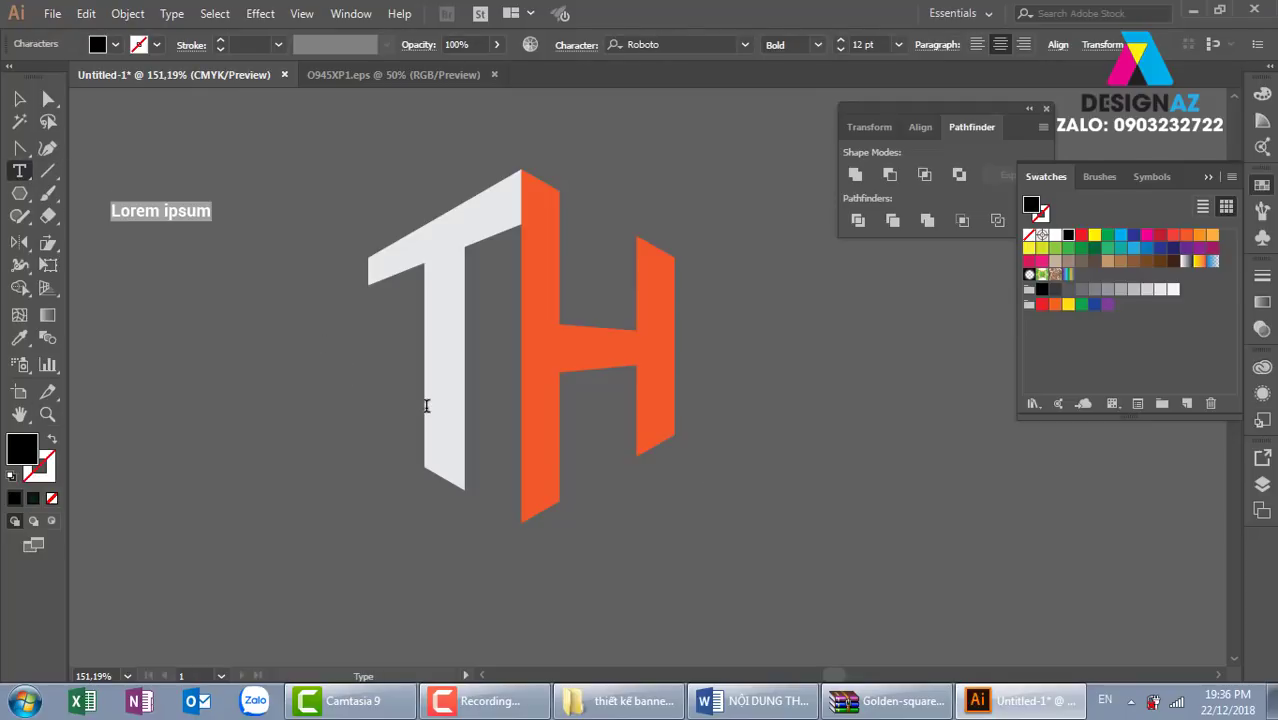
pyautogui.press('BackSpace')
pyautogui.write('ũ')
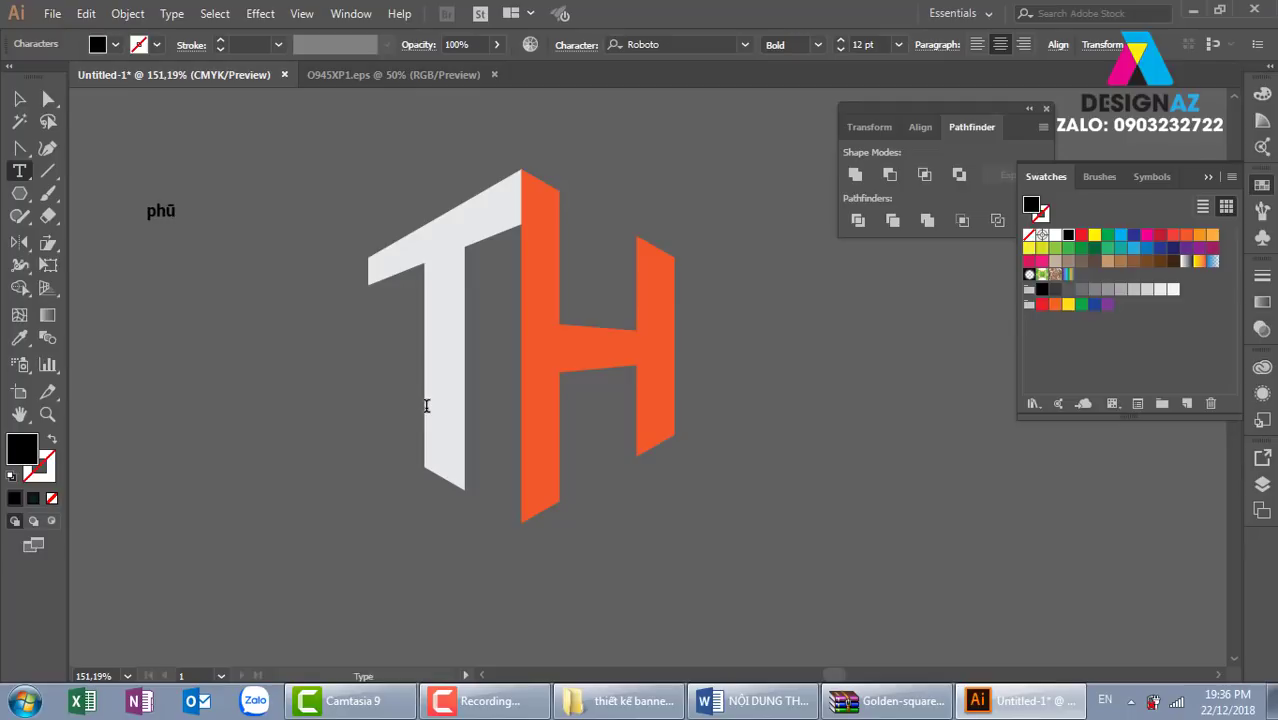
pyautogui.write('c')
pyautogui.press('BackSpace')
pyautogui.press('BackSpace')
pyautogui.write('HUC')
pyautogui.click(19, 98)
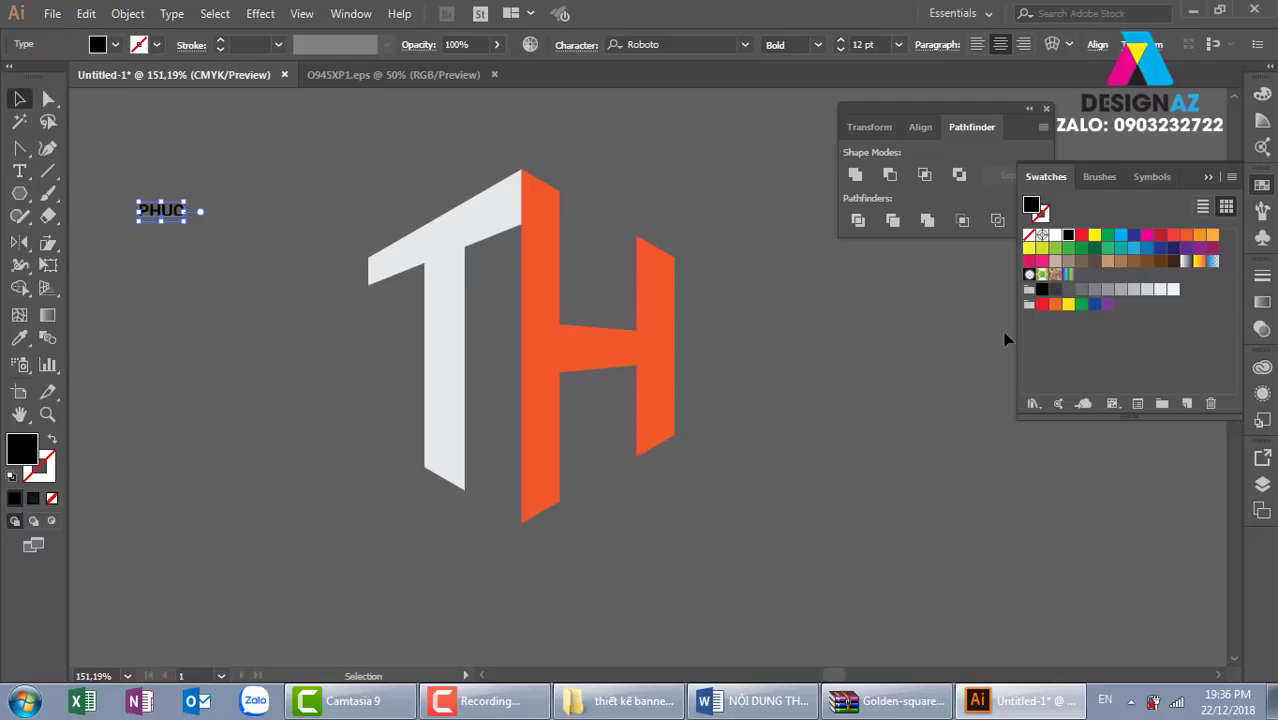
# Step: Colour PHUC orange, enlarge it and move it right and down
pyautogui.click(1186, 235)
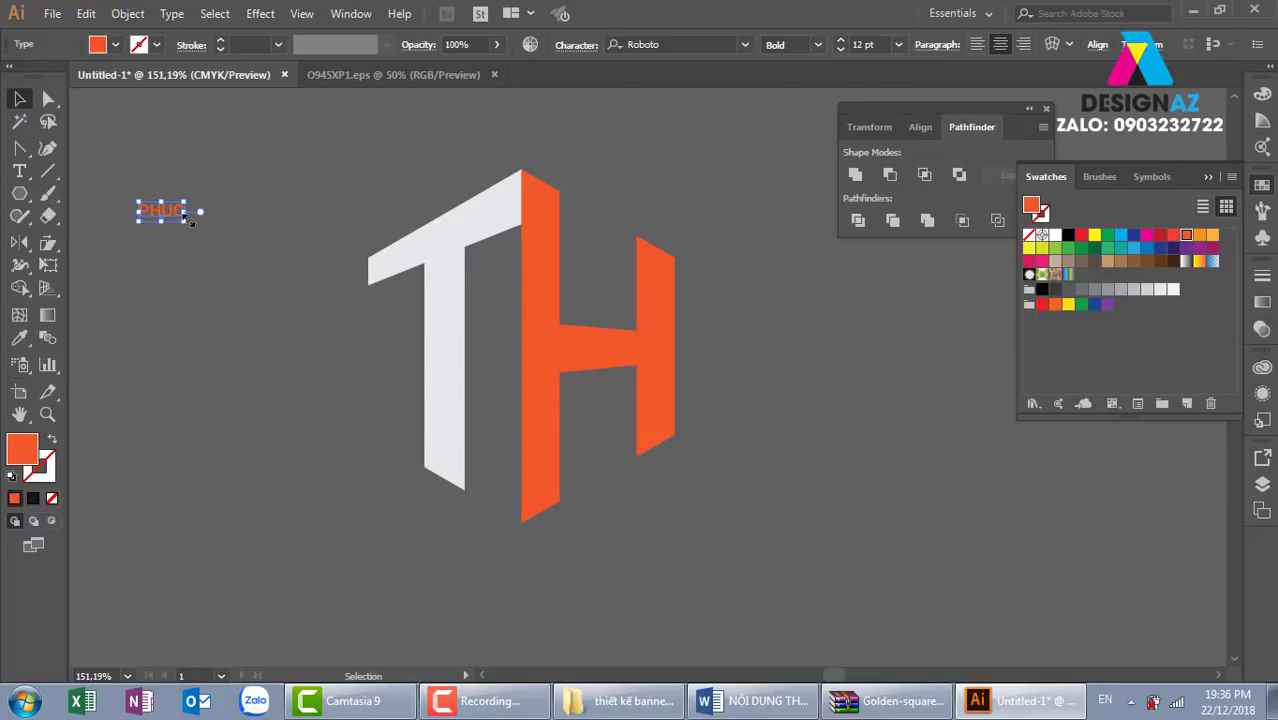
pyautogui.moveTo(190, 220); pyautogui.dragTo(328, 305)
pyautogui.moveTo(300, 255); pyautogui.dragTo(920, 490)
pyautogui.moveTo(900, 550); pyautogui.dragTo(585, 237)
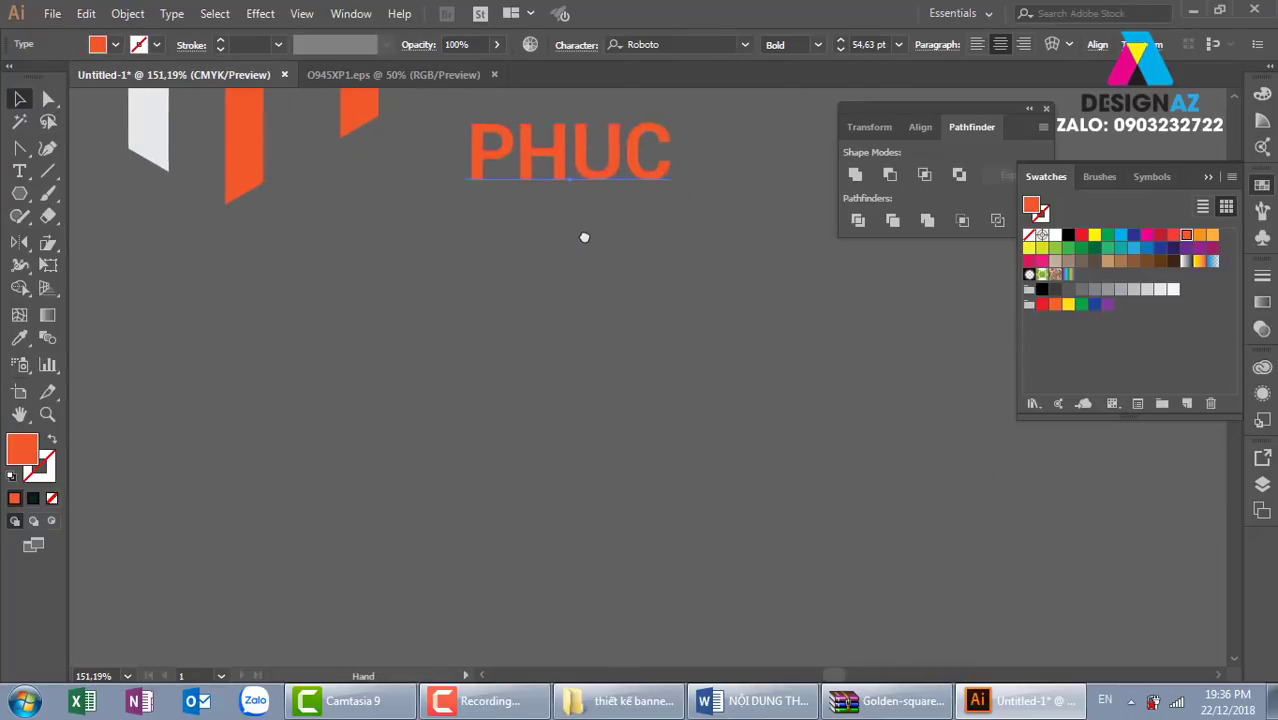
# Step: Draw a circle below PHUC and envelope-warp the text into it with Ctrl+Alt+C
pyautogui.click(19, 193)
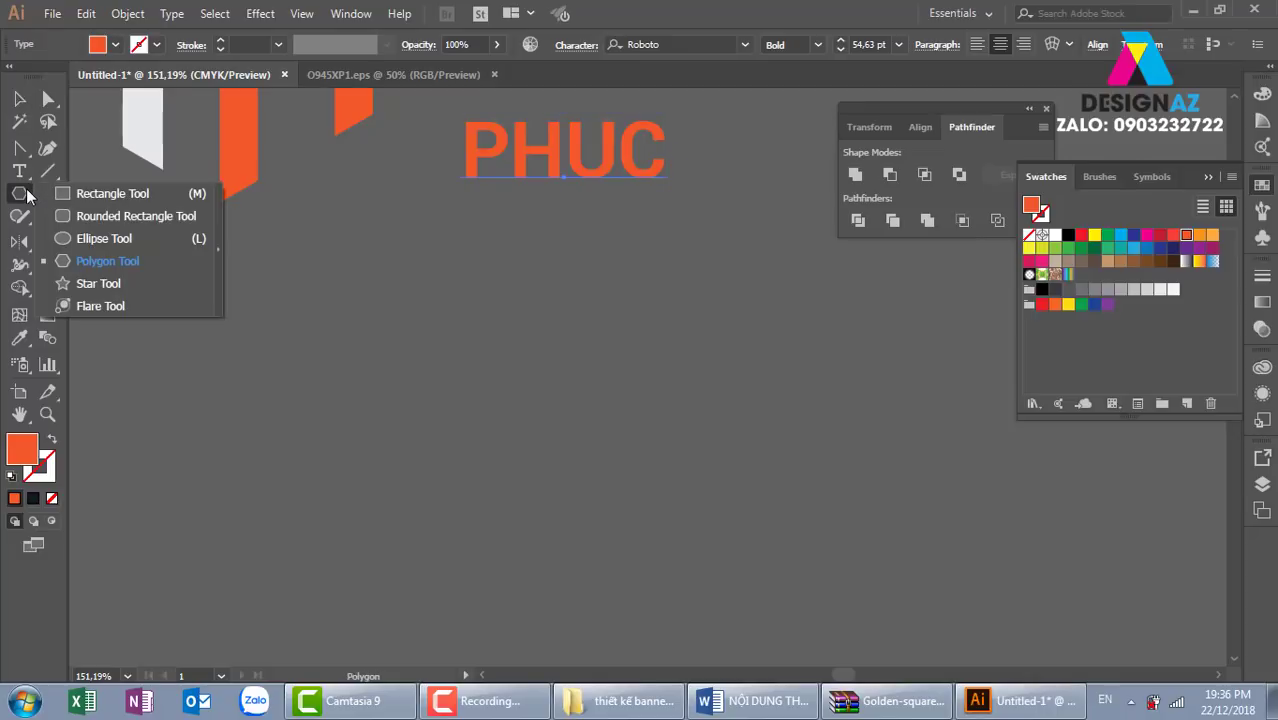
pyautogui.click(104, 238)
pyautogui.moveTo(440, 270); pyautogui.dragTo(696, 474)
pyautogui.click(19, 98)
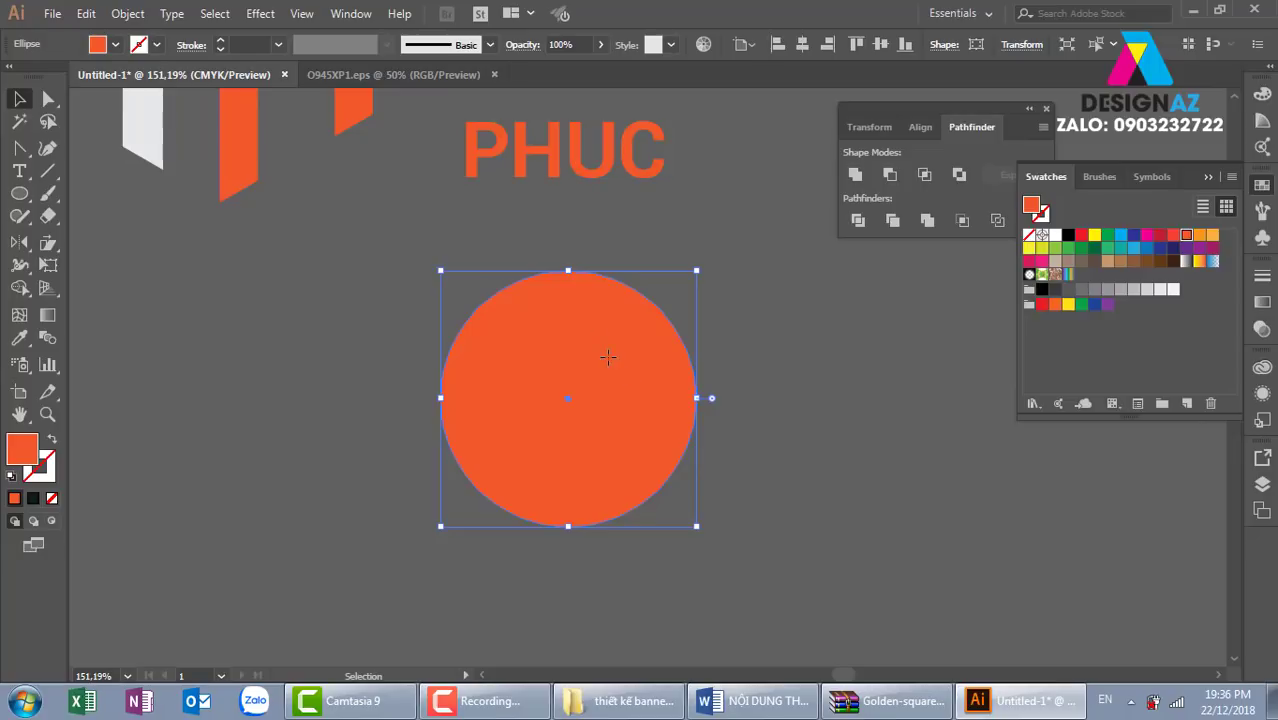
pyautogui.press('ctrl')
pyautogui.keyDown('shift'); pyautogui.click(603, 146); pyautogui.keyUp('shift')
pyautogui.hotkey('ctrl', 'alt', 'c')
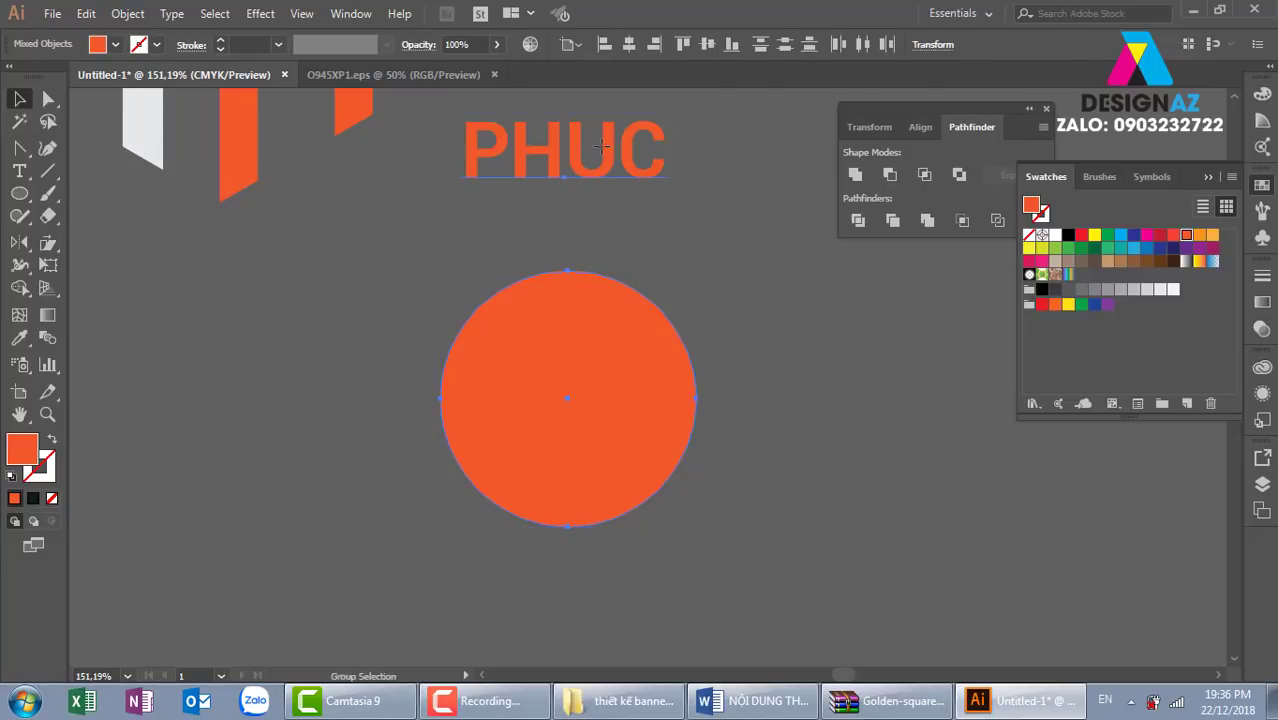
pyautogui.click(787, 493)
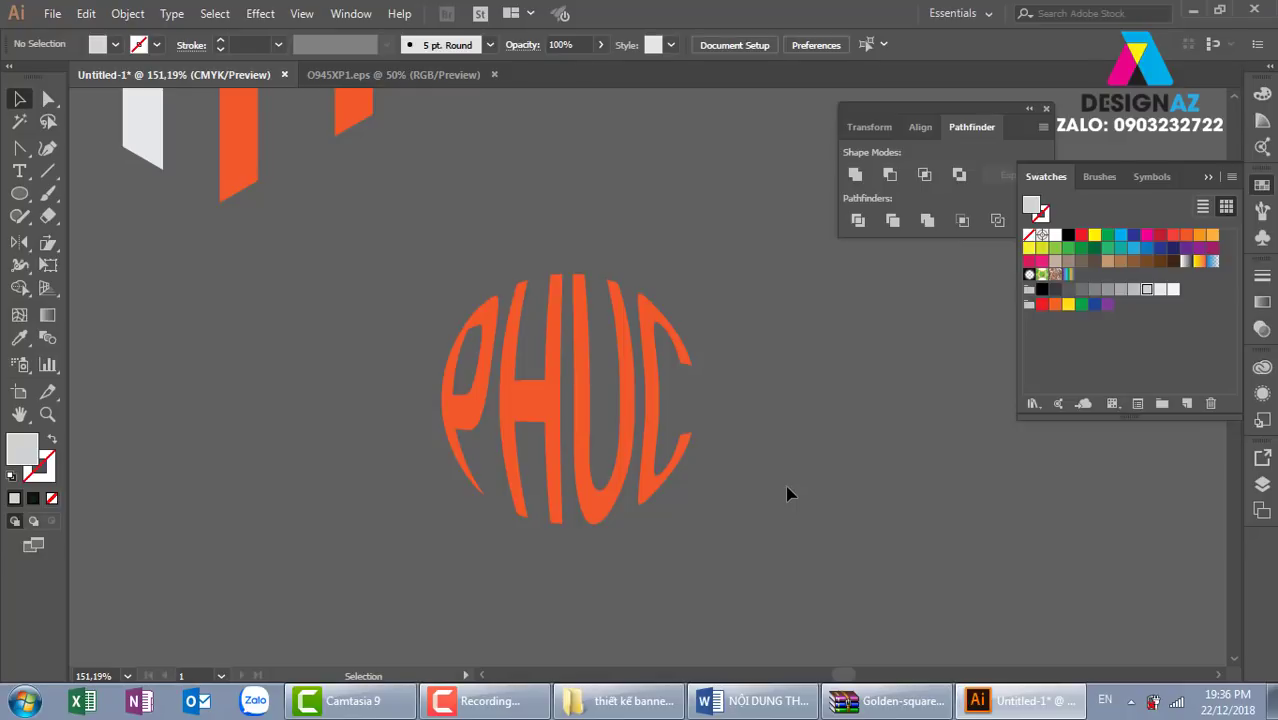
pyautogui.hotkey('ctrl', '-')
pyautogui.hotkey('ctrl', '-')
# Step: Zoom out and tear the shape tools off into a floating panel placed over the canvas
pyautogui.hotkey('ctrl', '-')
pyautogui.hotkey('ctrl', '-')
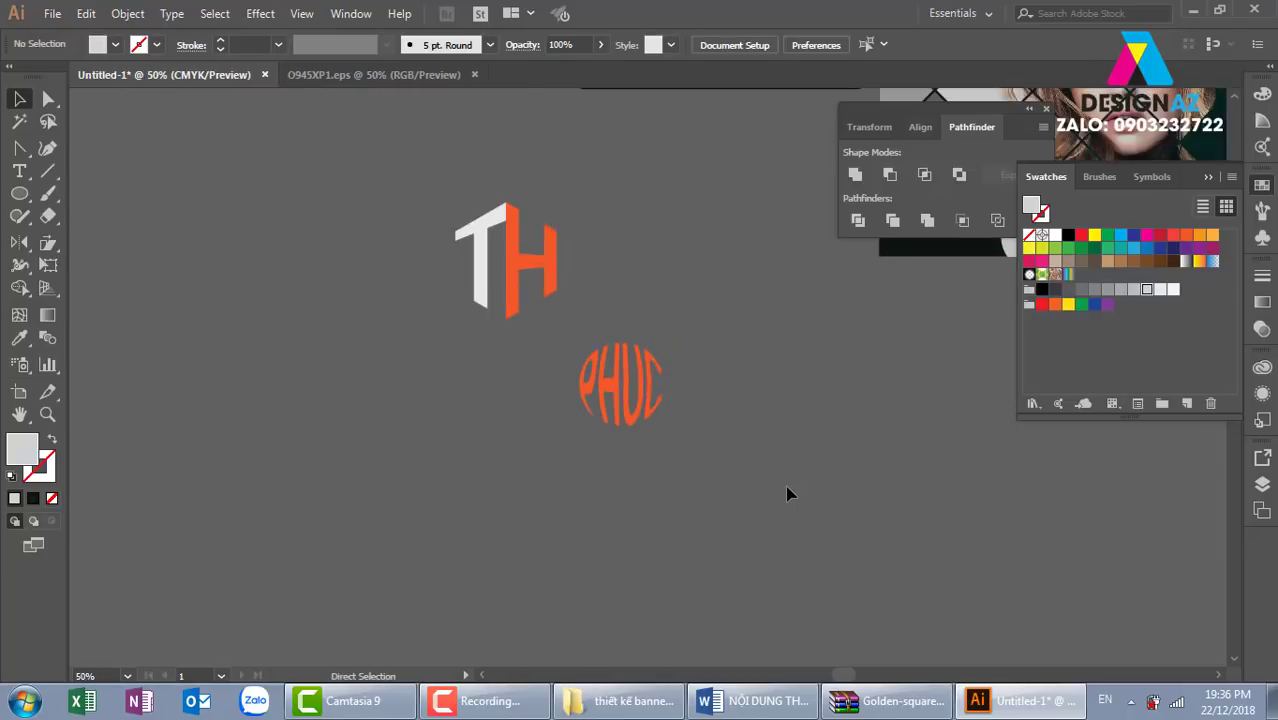
pyautogui.hotkey('ctrl', '-')
pyautogui.hotkey('ctrl', '-')
pyautogui.hotkey('ctrl', '-')
pyautogui.hotkey('ctrl', '-')
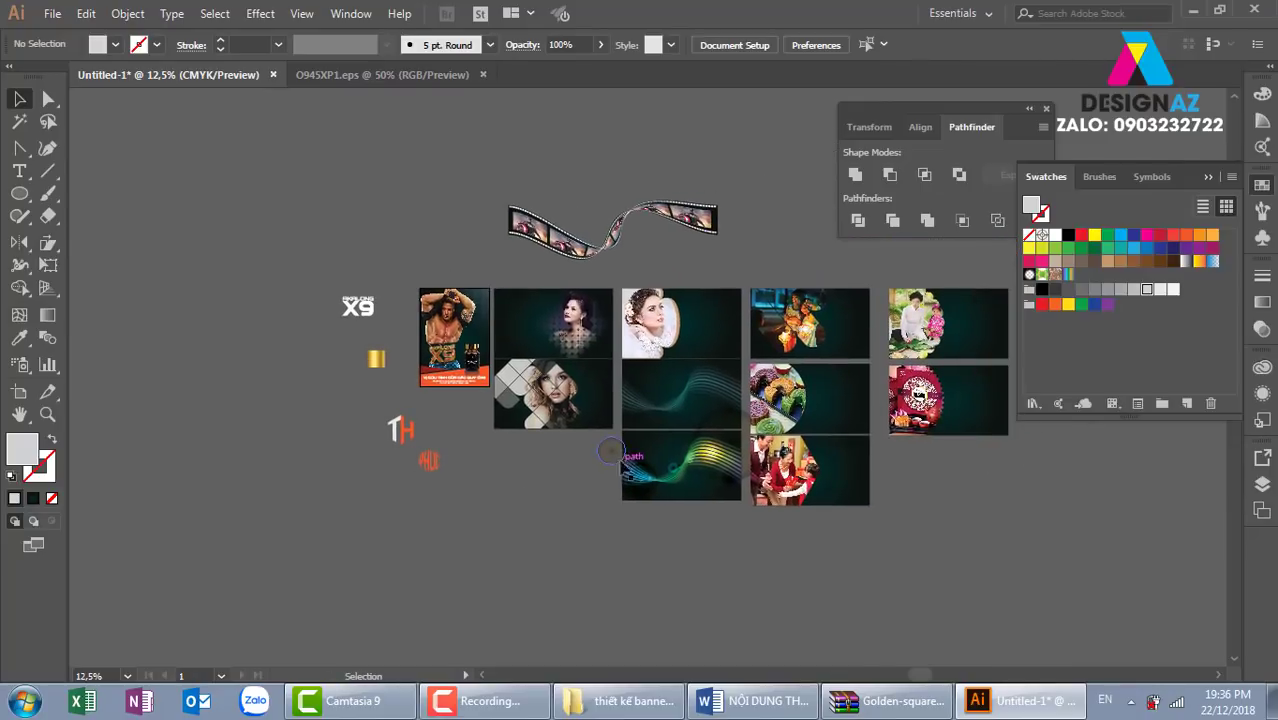
pyautogui.moveTo(19, 194); pyautogui.dragTo(91, 275)
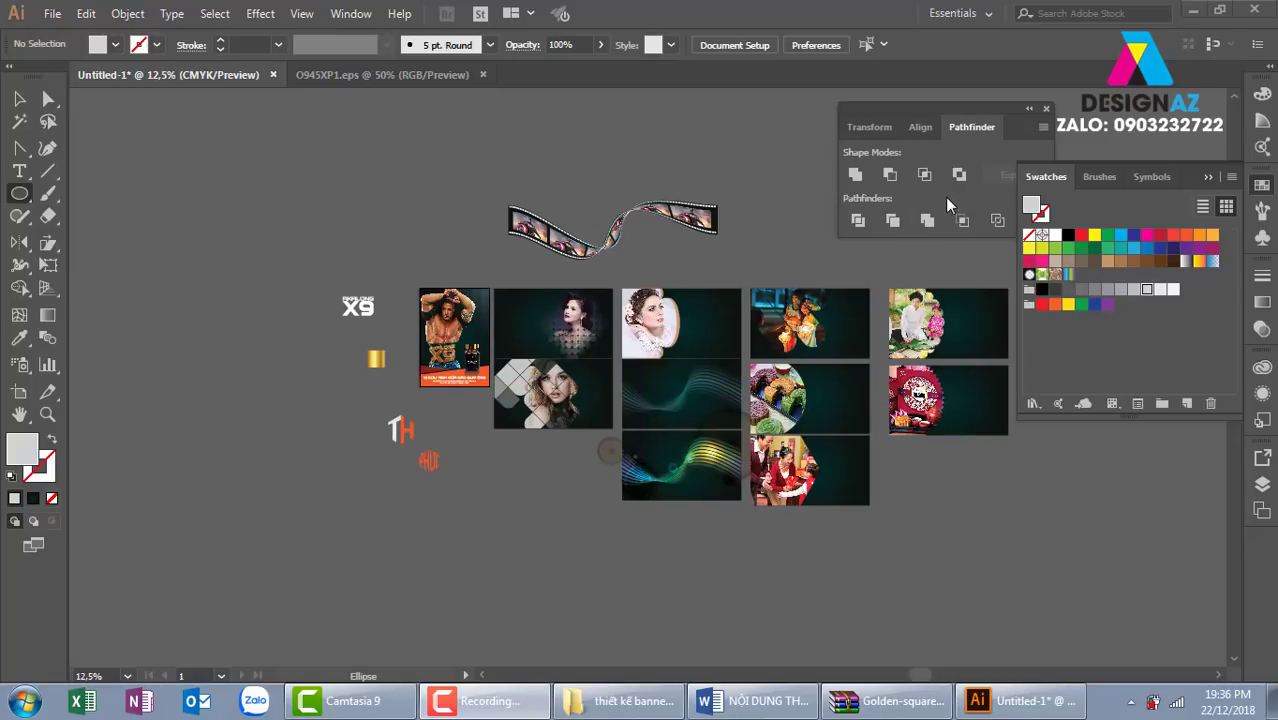
pyautogui.click(26, 200)
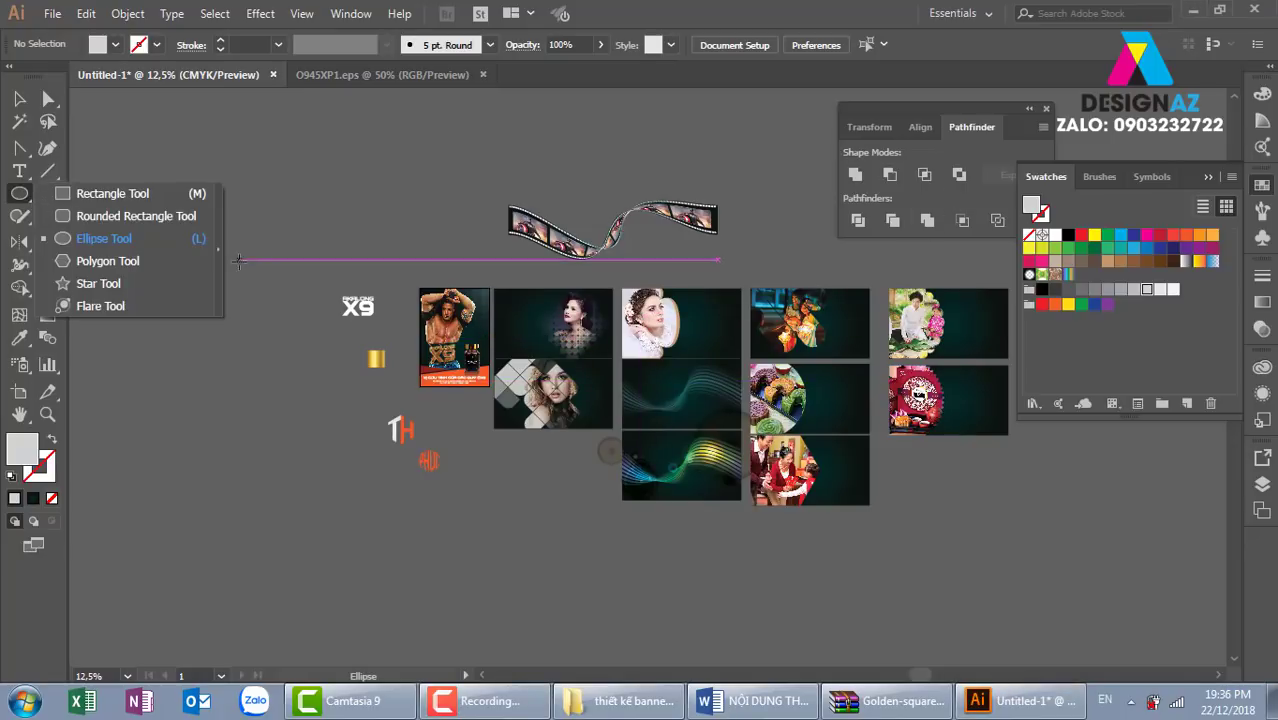
pyautogui.click(219, 250)
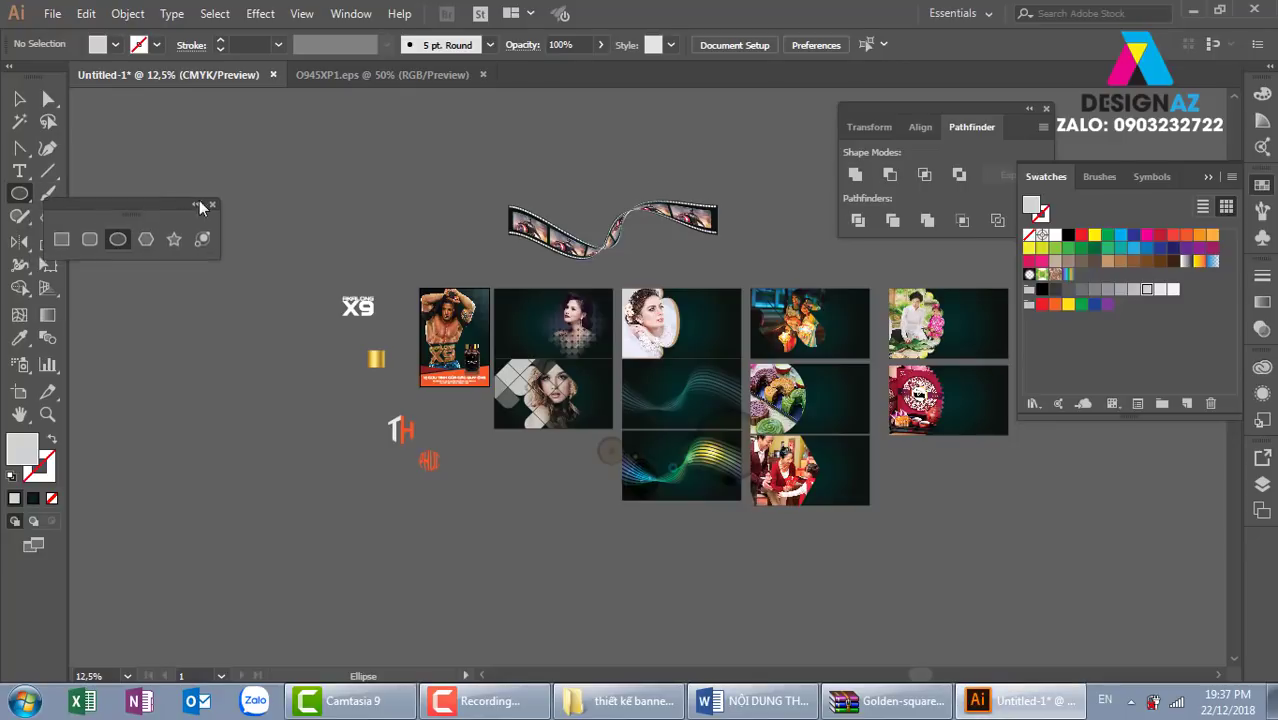
pyautogui.moveTo(150, 206); pyautogui.dragTo(367, 168)
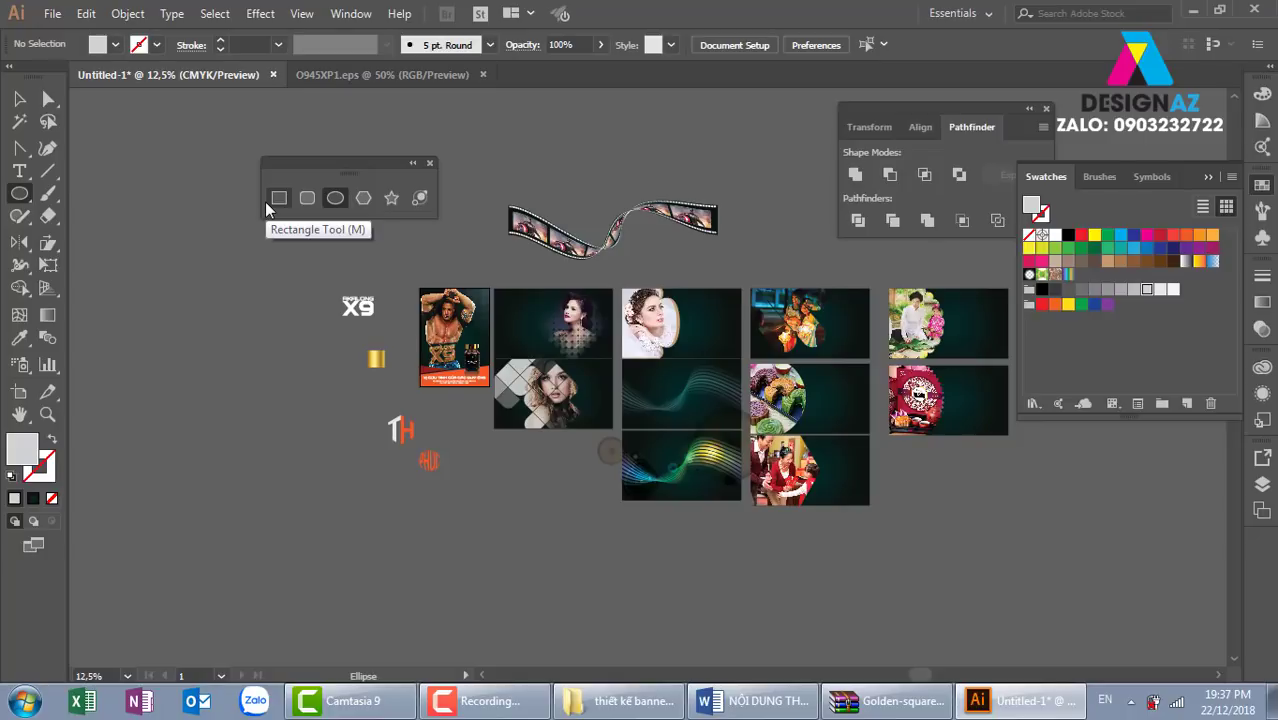
pyautogui.click(19, 98)
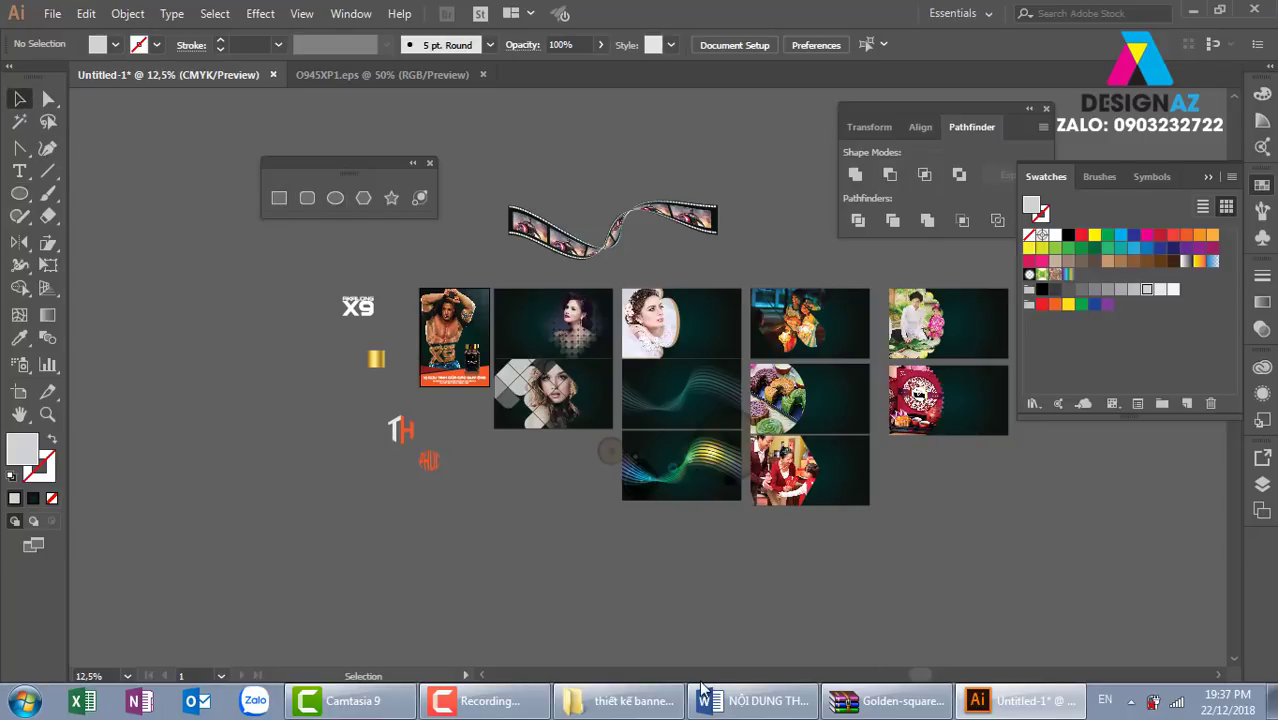
pyautogui.click(520, 700)
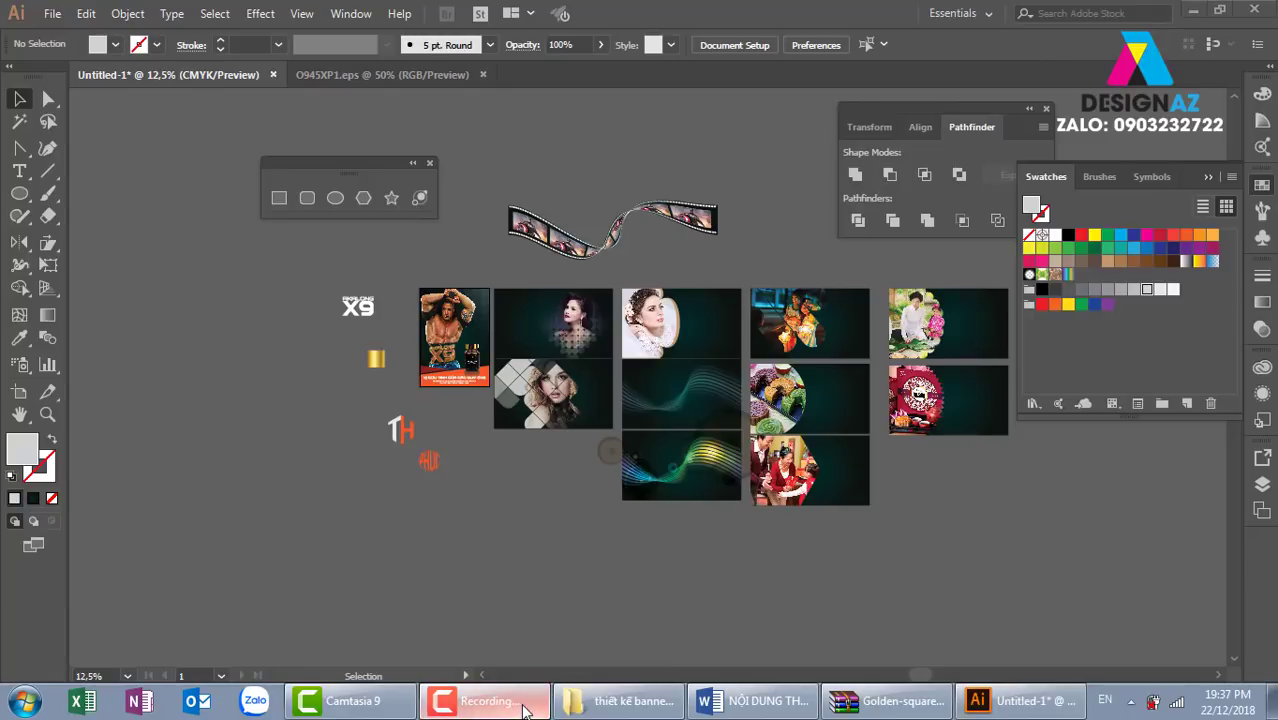